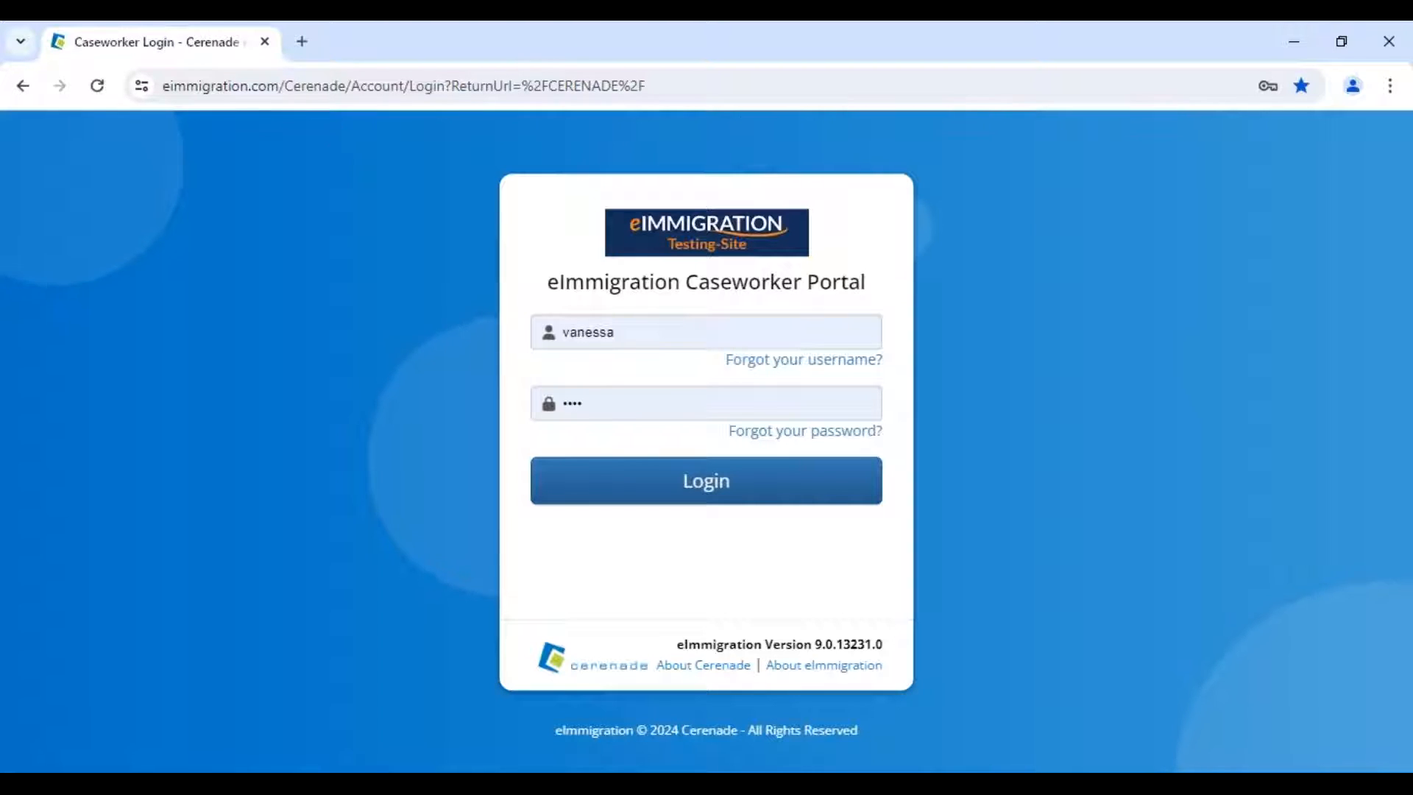
- Log in to the caseworker portal and dismiss the system message and Chrome's password popup
{"action": "left_click", "coordinate": [694, 332]}
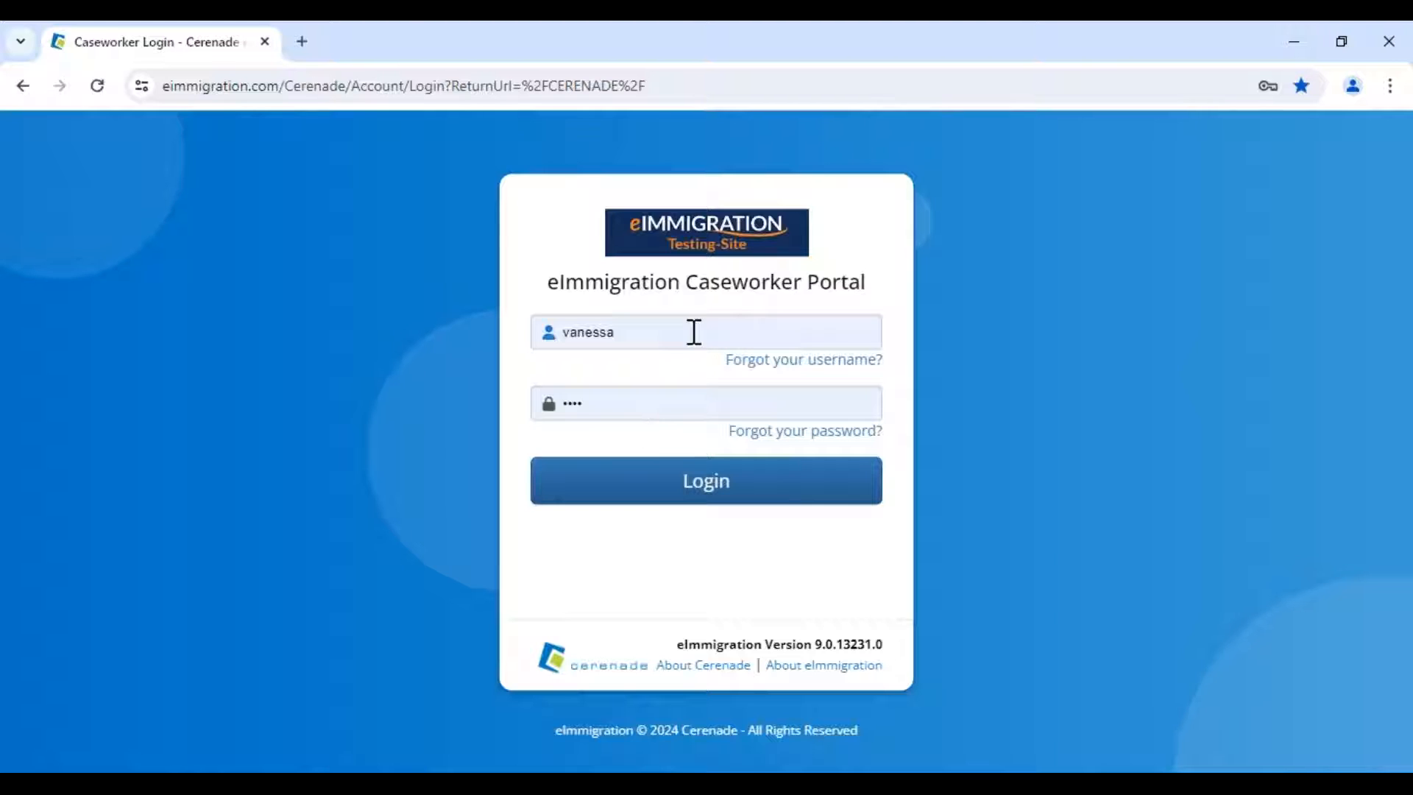
{"action": "left_click_drag", "start_coordinate": [686, 283], "coordinate": [892, 293]}
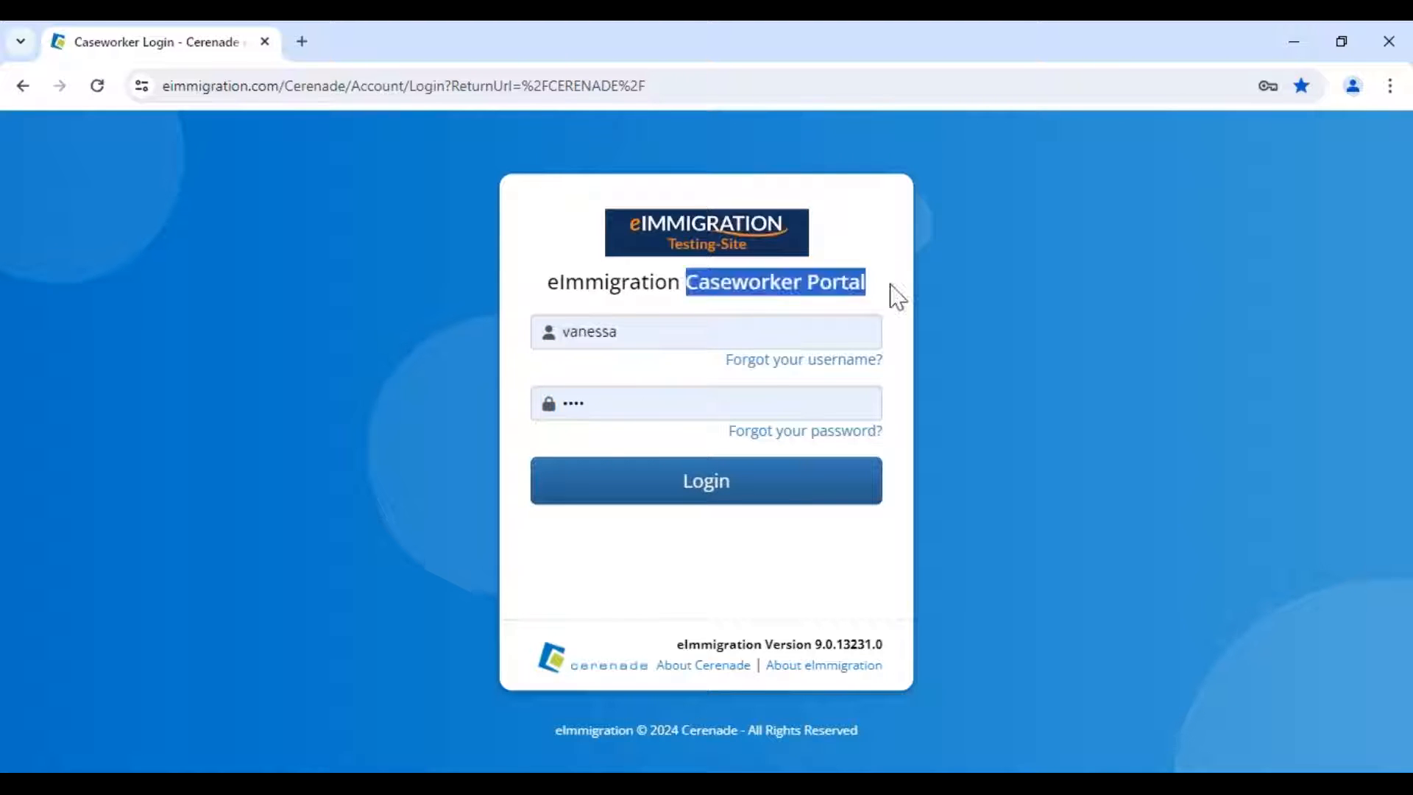
{"action": "left_click", "coordinate": [729, 488]}
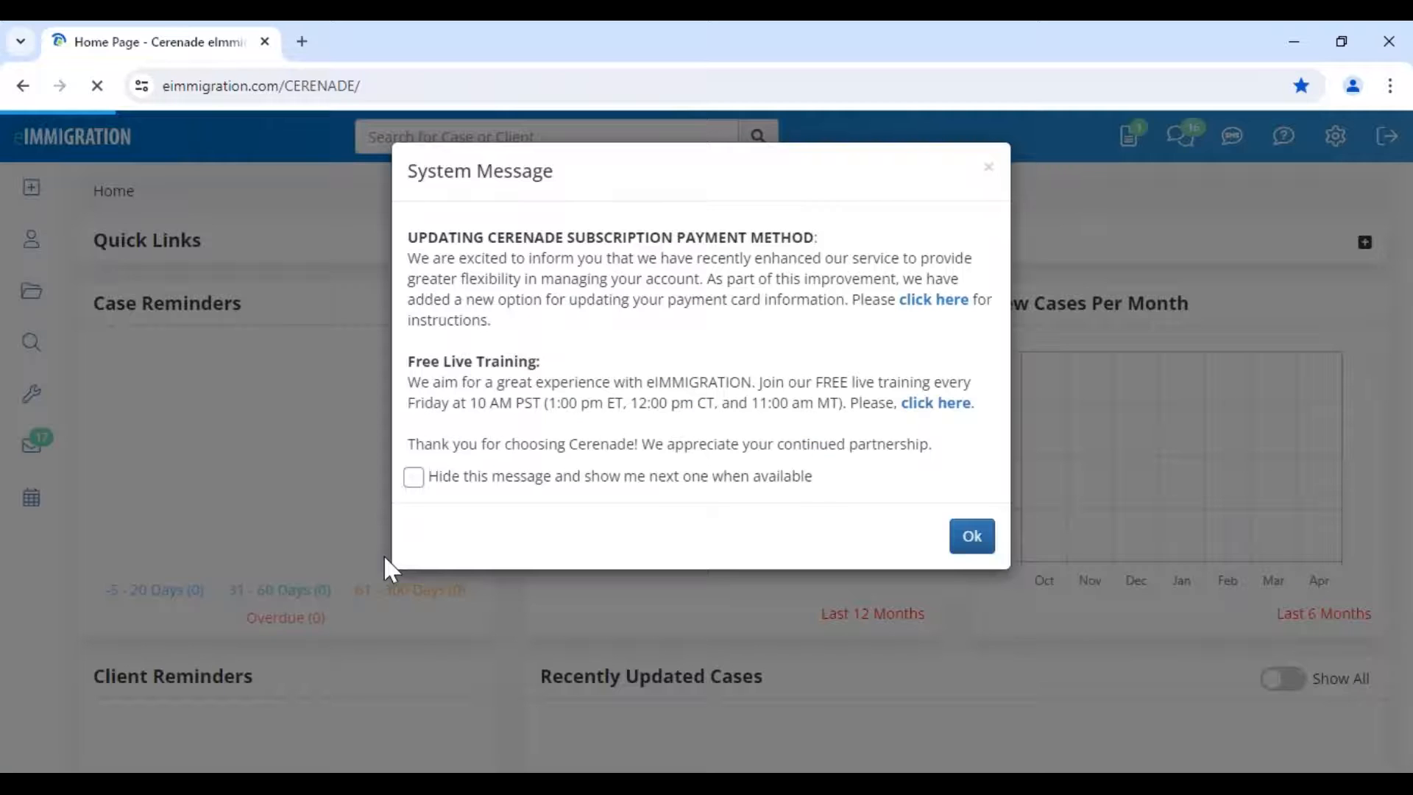
{"action": "left_click", "coordinate": [957, 537]}
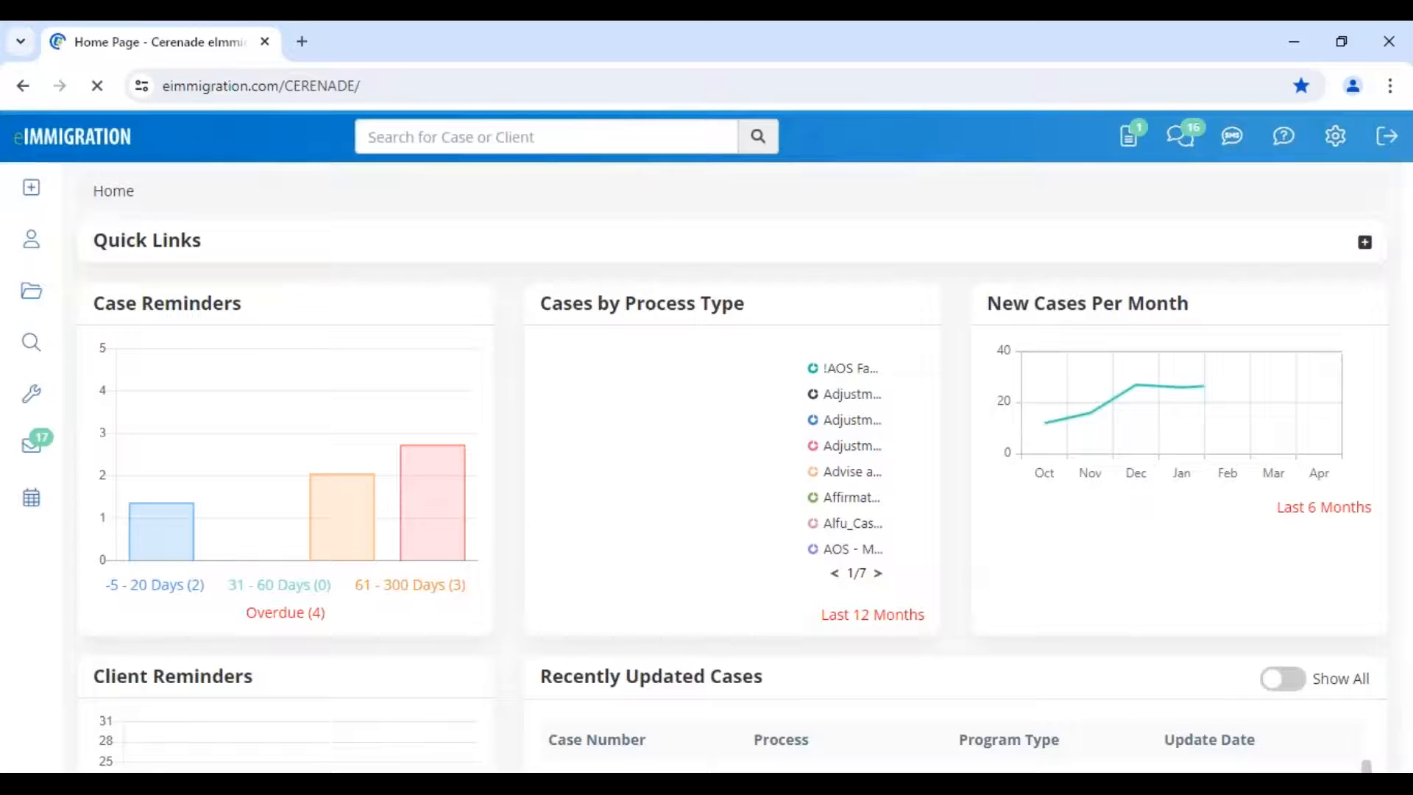
{"action": "left_click", "coordinate": [30, 190]}
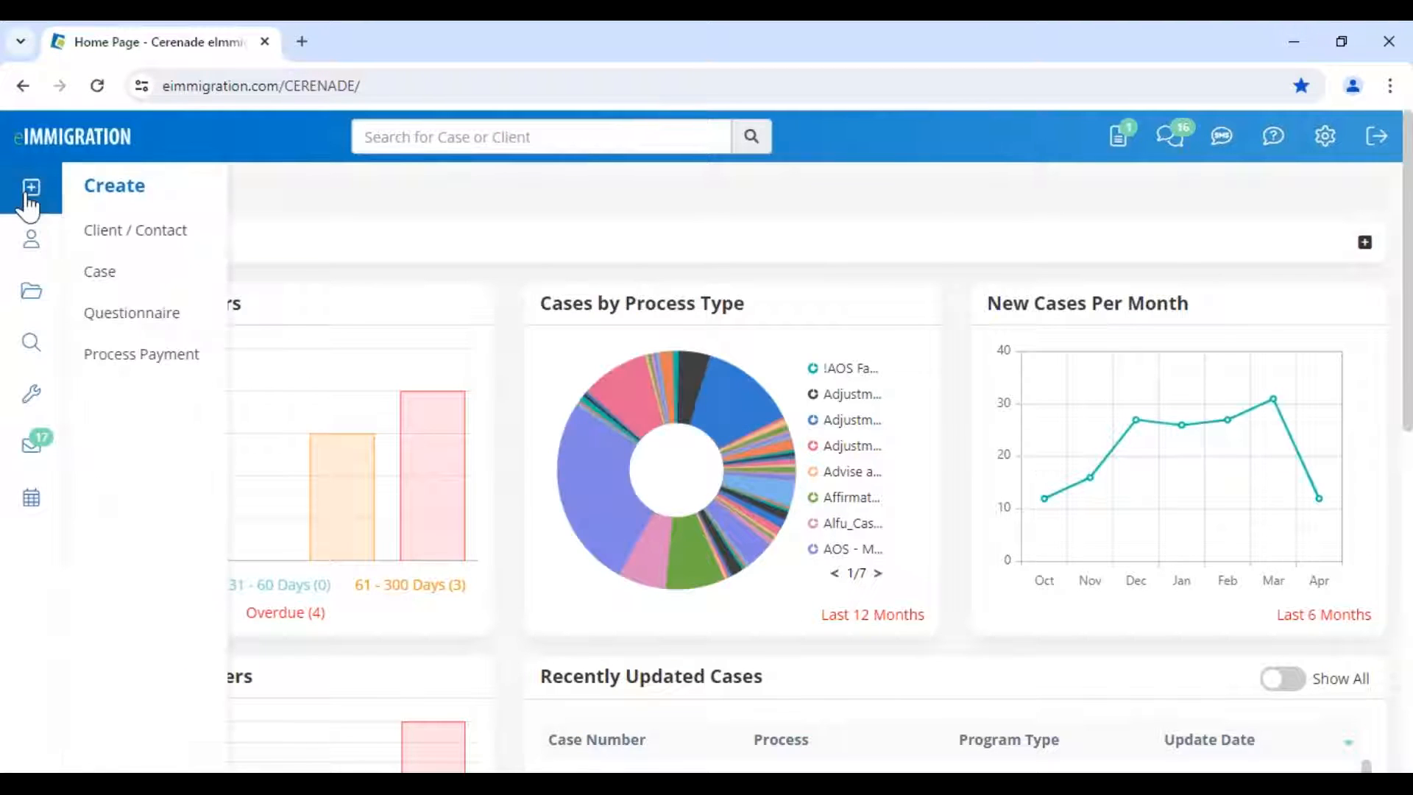
{"action": "left_click", "coordinate": [884, 398]}
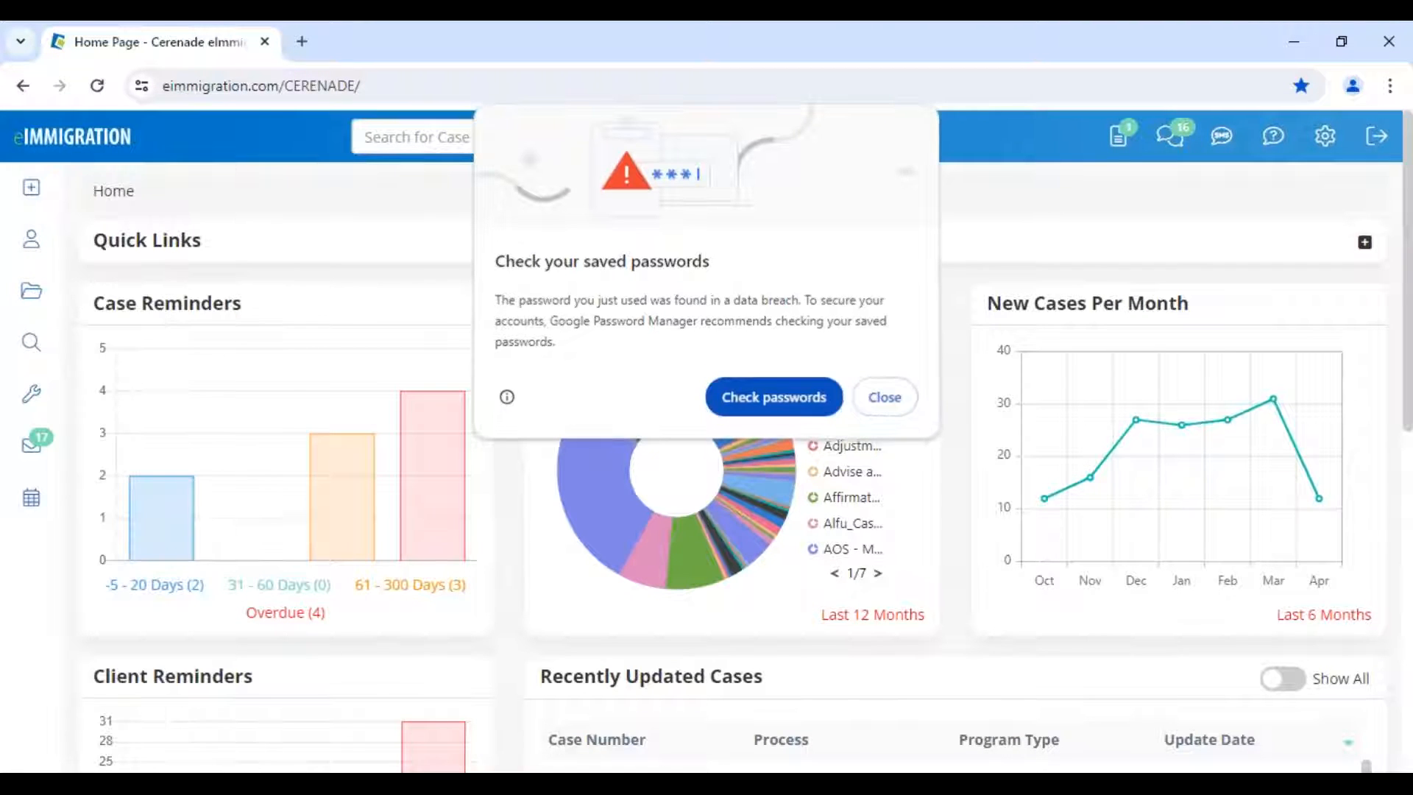
- Open Create > Client / Contact and leave the new contact as Individual with Active status
{"action": "mouse_move", "coordinate": [31, 188]}
{"action": "left_click", "coordinate": [125, 248]}
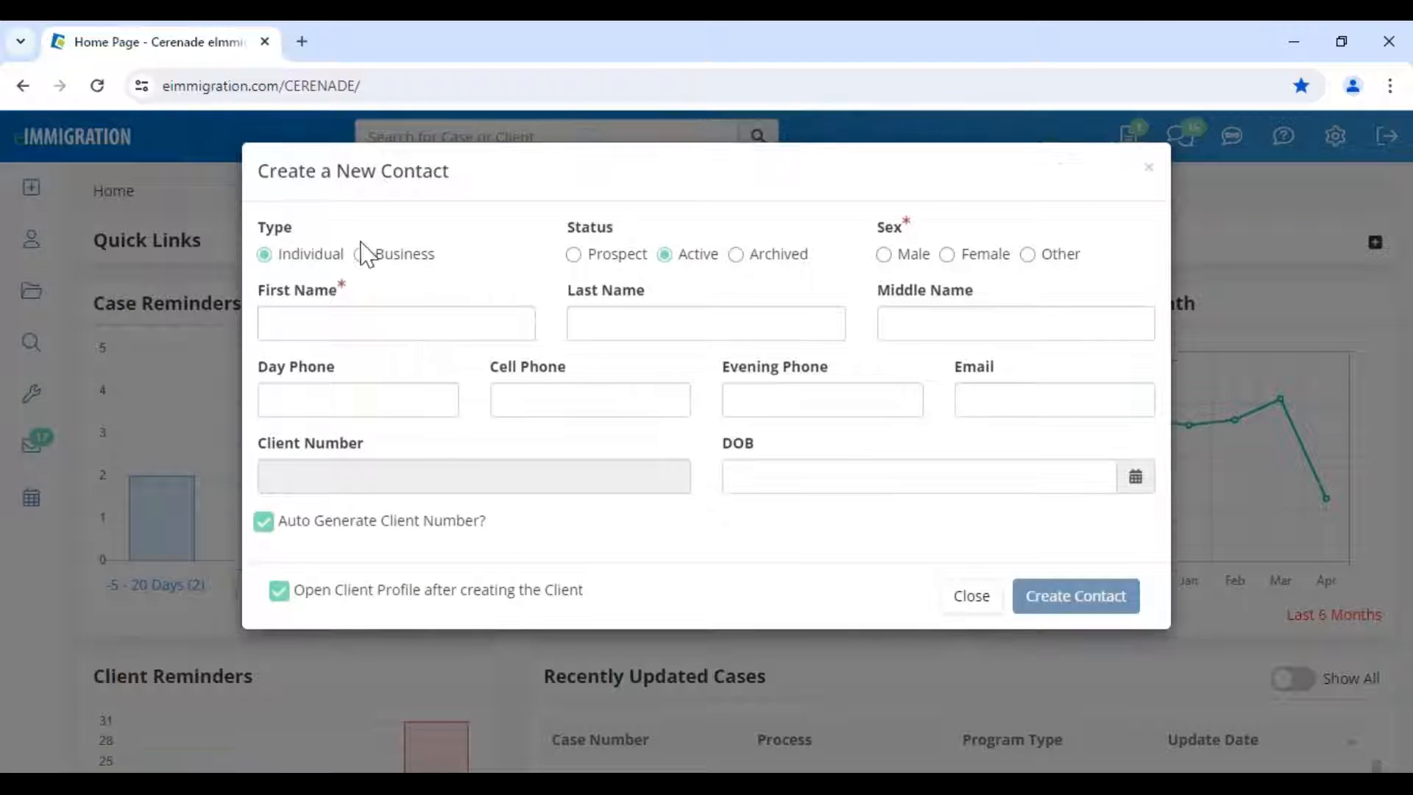
{"action": "left_click_drag", "start_coordinate": [444, 253], "coordinate": [376, 264]}
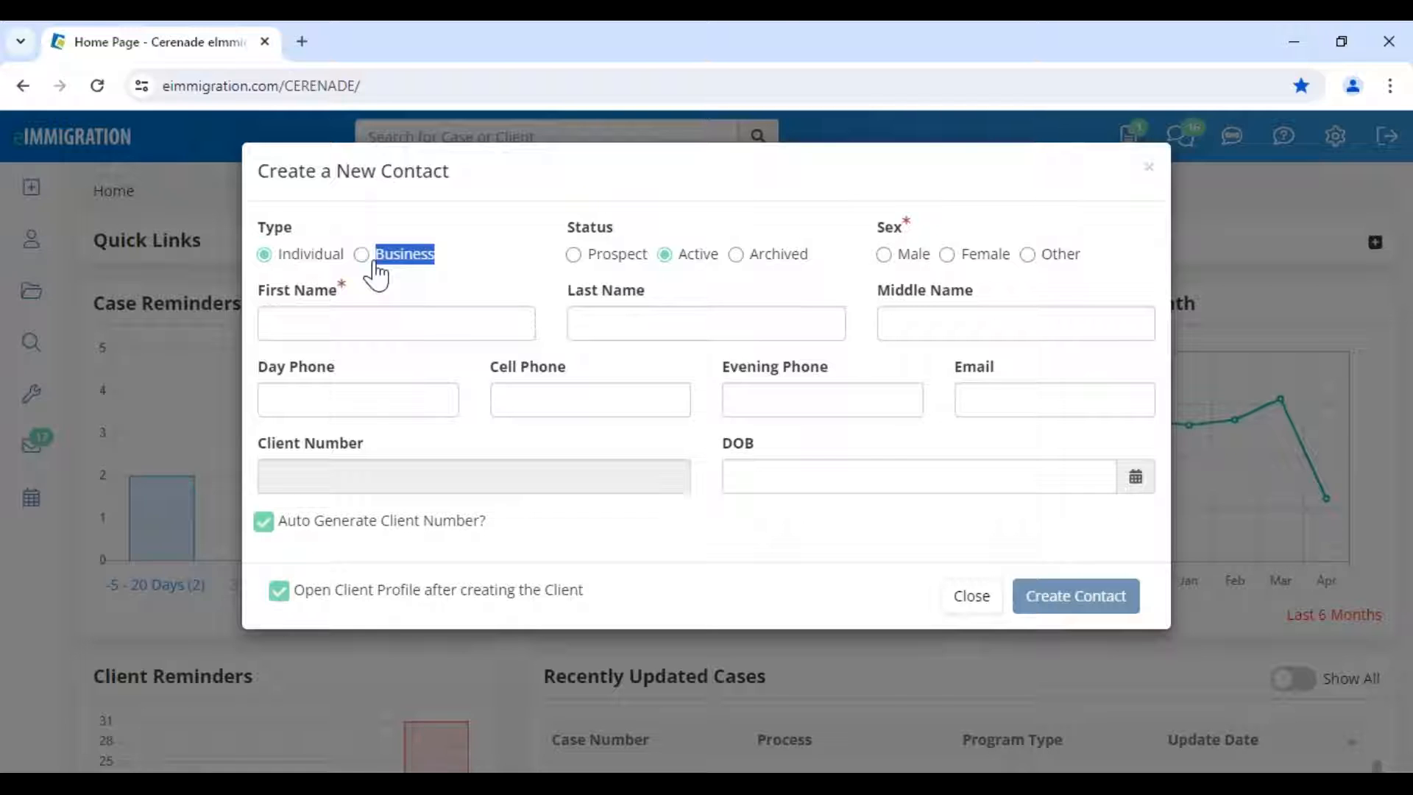
{"action": "left_click", "coordinate": [416, 259]}
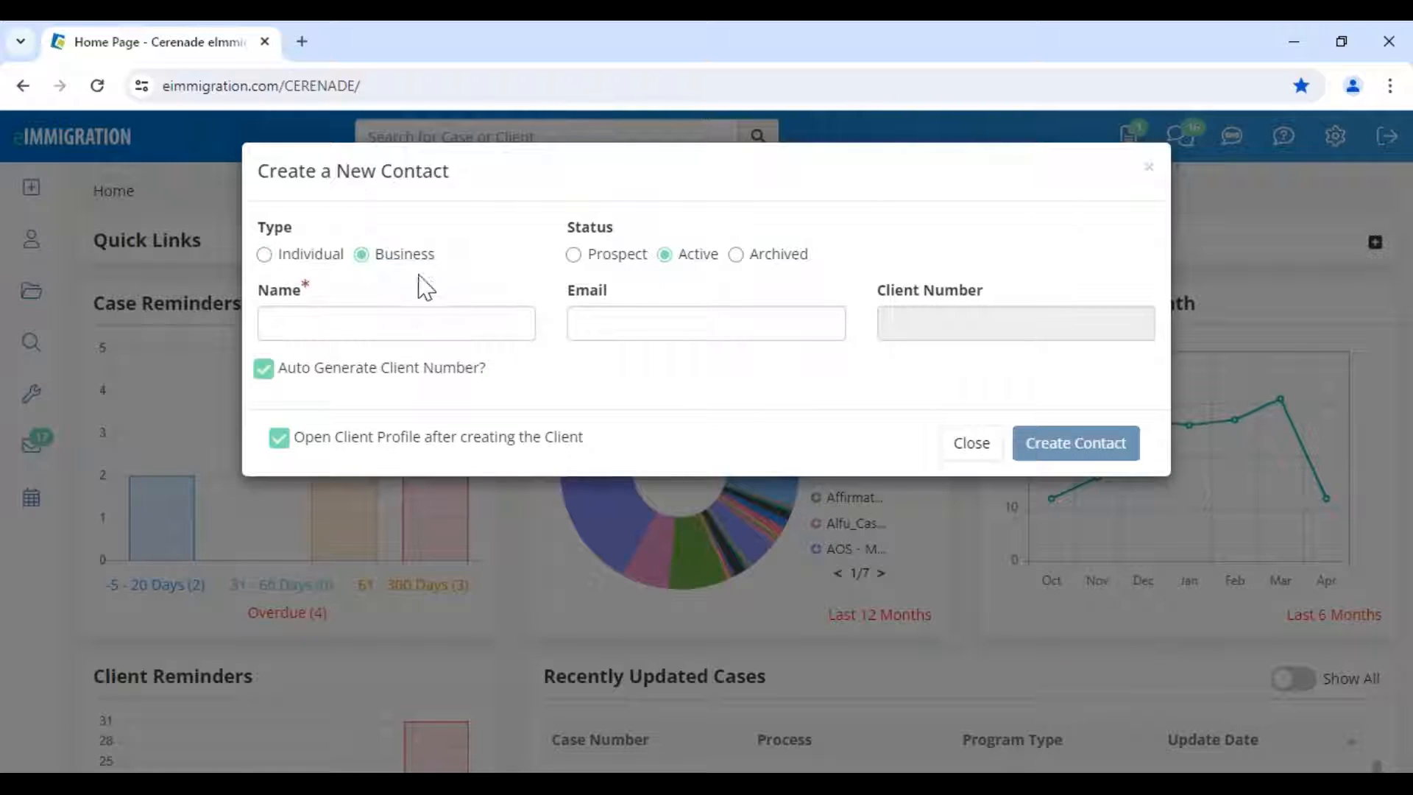
{"action": "left_click", "coordinate": [331, 263]}
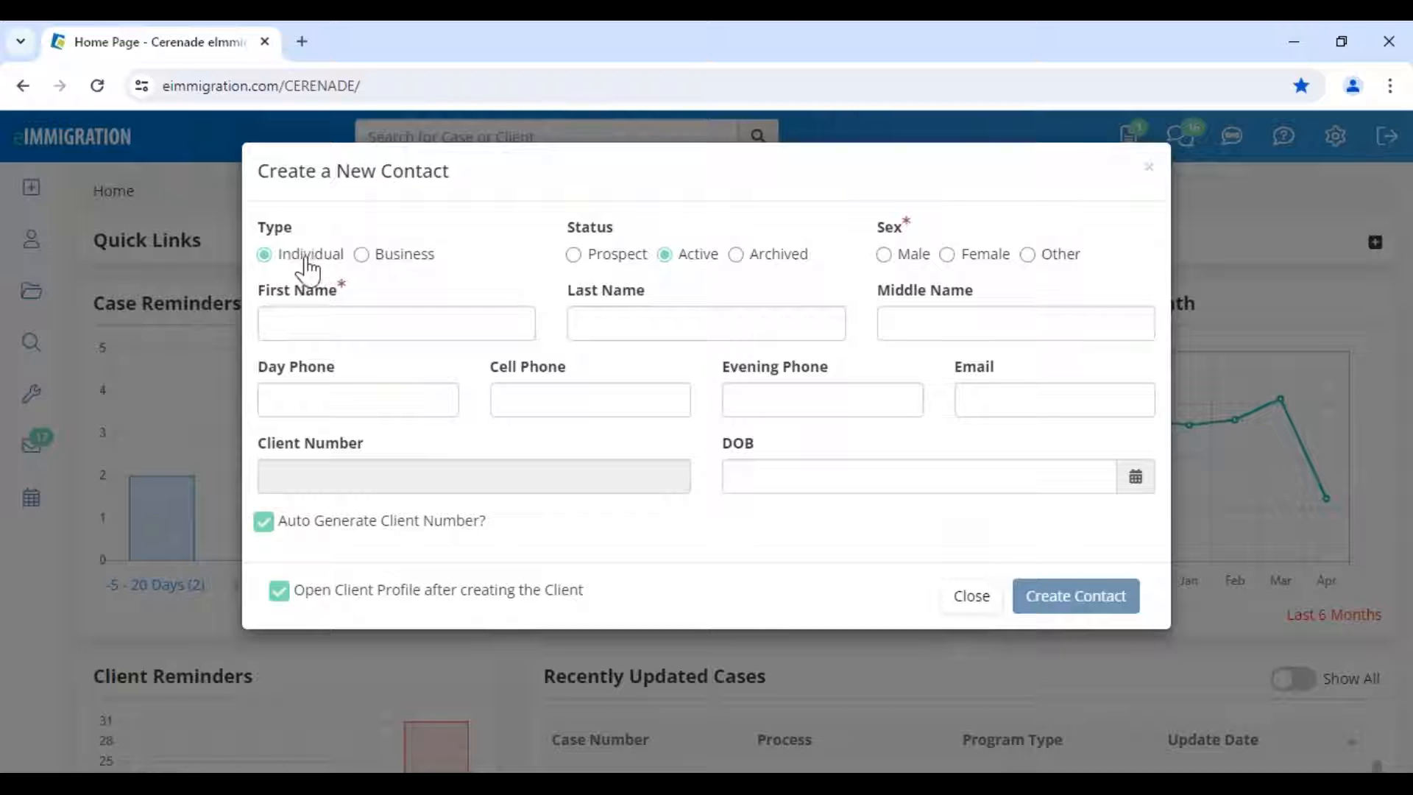
{"action": "left_click", "coordinate": [608, 259]}
{"action": "left_click", "coordinate": [688, 259]}
- Close the Create a New Contact dialog without saving
{"action": "left_click", "coordinate": [976, 606]}
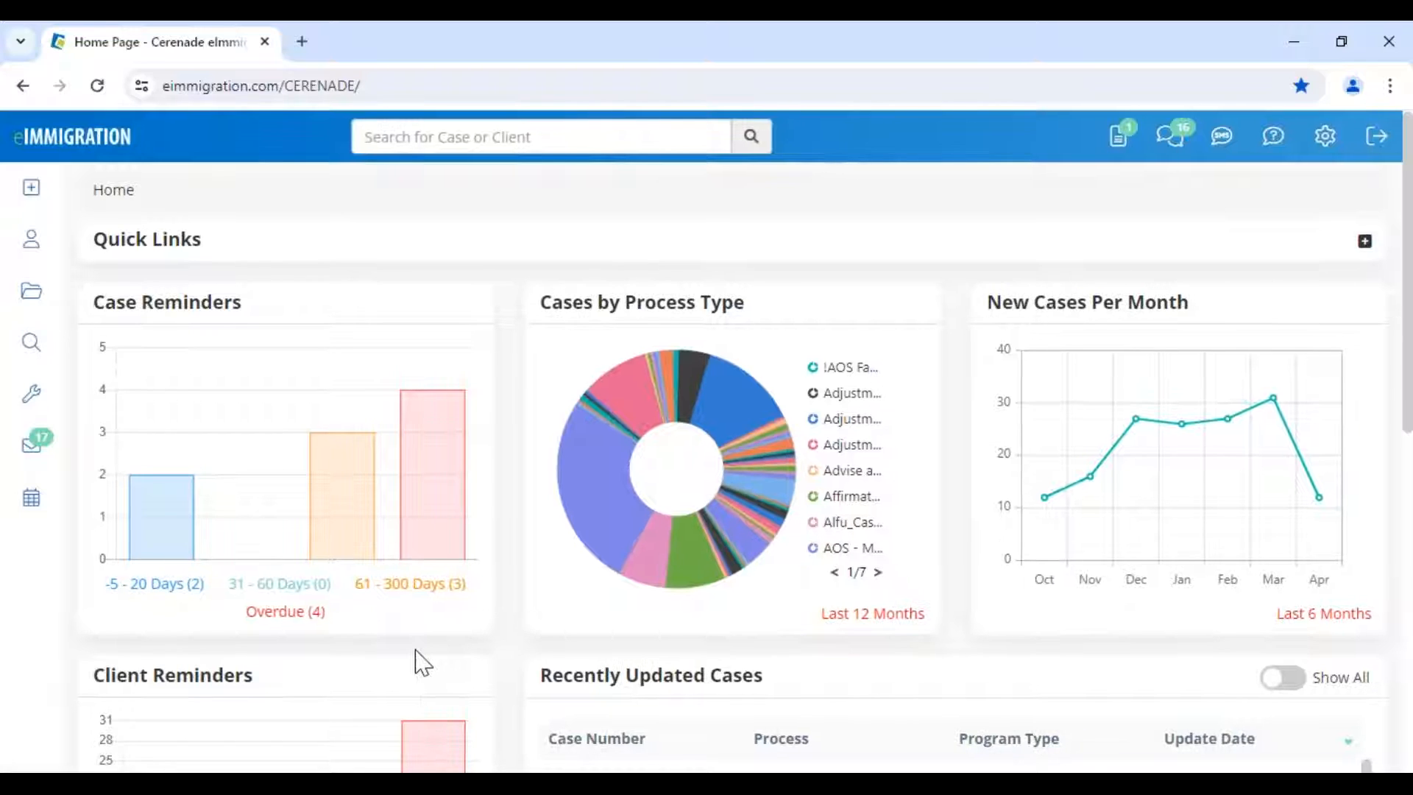
{"action": "scroll", "coordinate": [423, 662], "scroll_direction": "down", "scroll_amount": 3}
{"action": "scroll", "coordinate": [390, 651], "scroll_direction": "down", "scroll_amount": 4}
- Open a client from Recently Updated Clients, dismiss its alerts, then go to the Clients page
{"action": "left_click", "coordinate": [293, 537]}
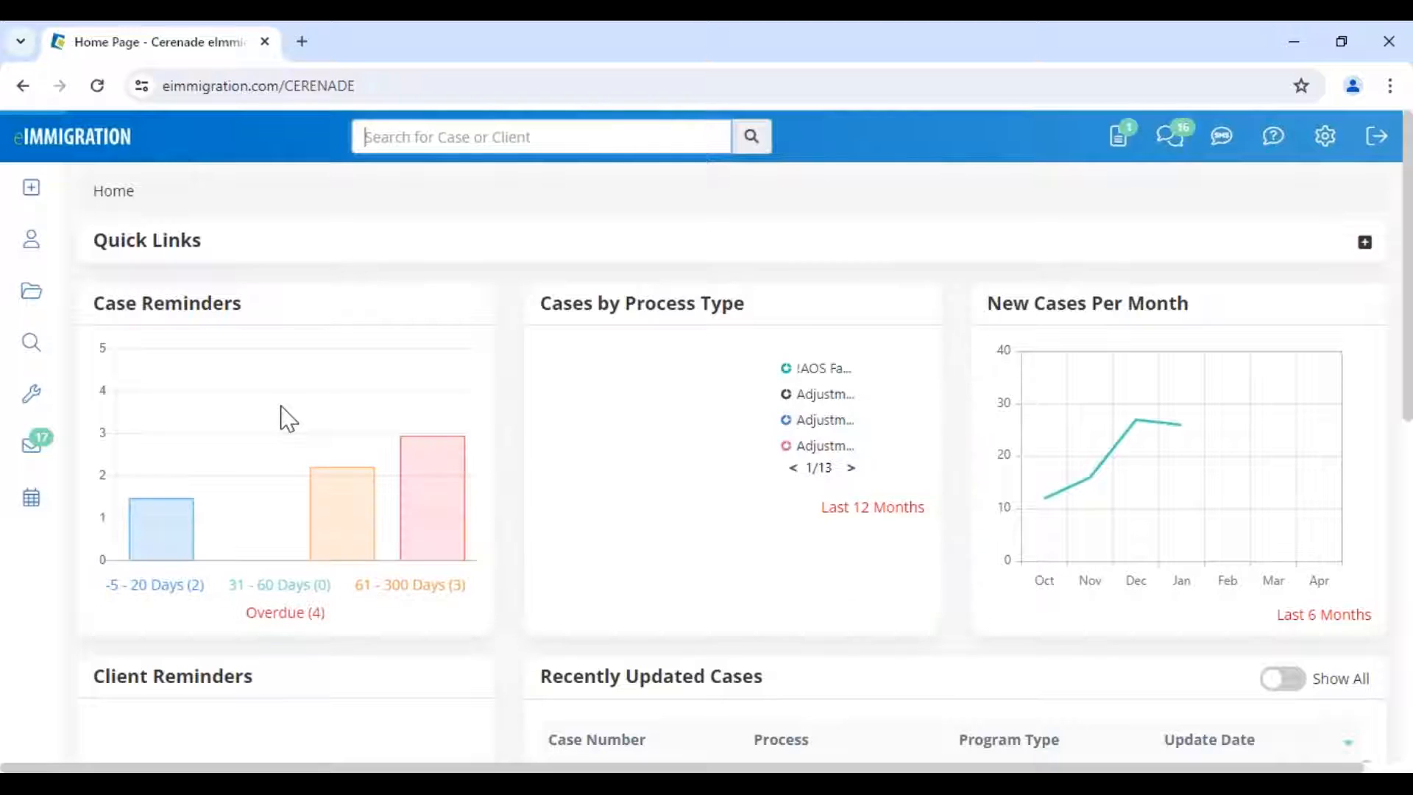
{"action": "scroll", "coordinate": [287, 418], "scroll_direction": "down", "scroll_amount": 3}
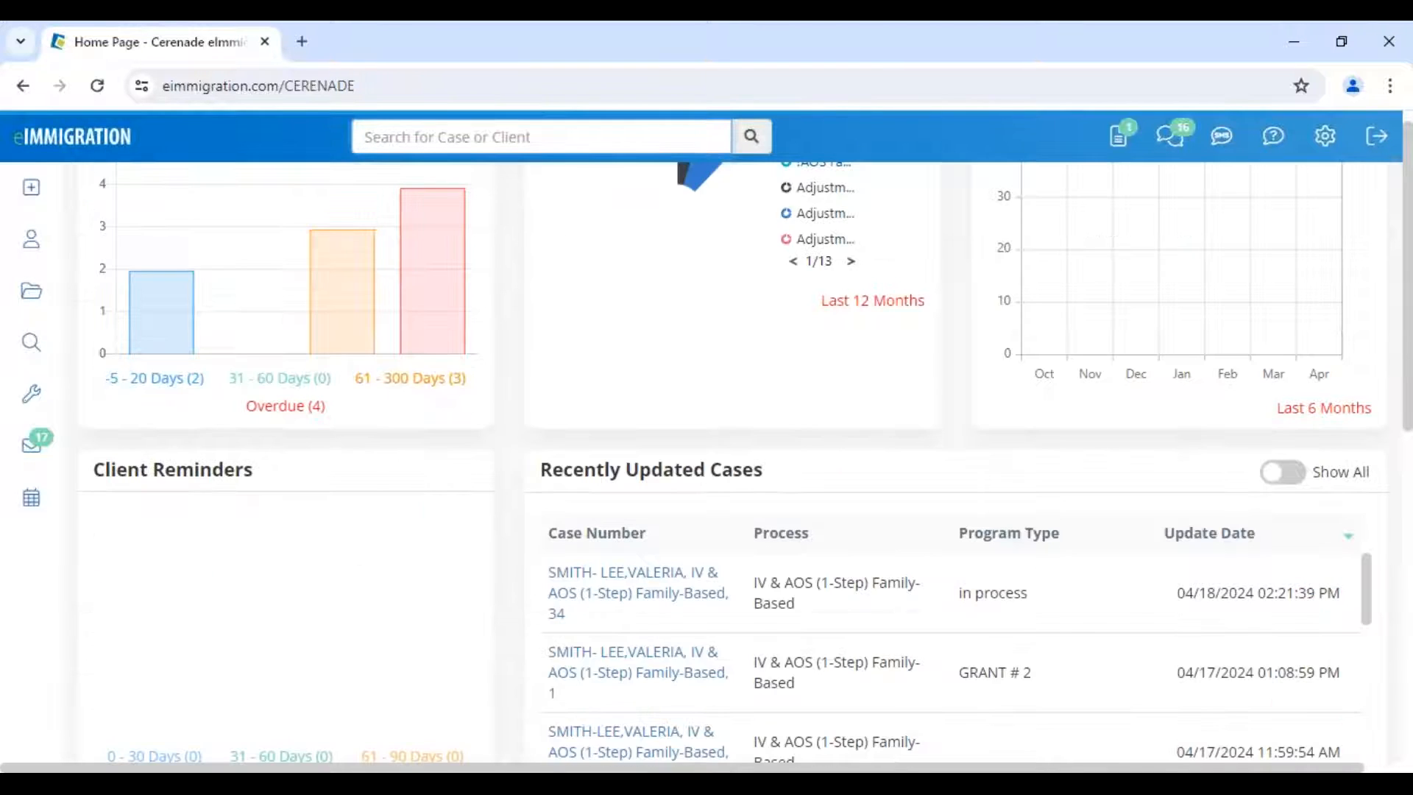
{"action": "scroll", "coordinate": [104, 347], "scroll_direction": "down", "scroll_amount": 7}
{"action": "left_click_drag", "start_coordinate": [105, 347], "coordinate": [264, 471]}
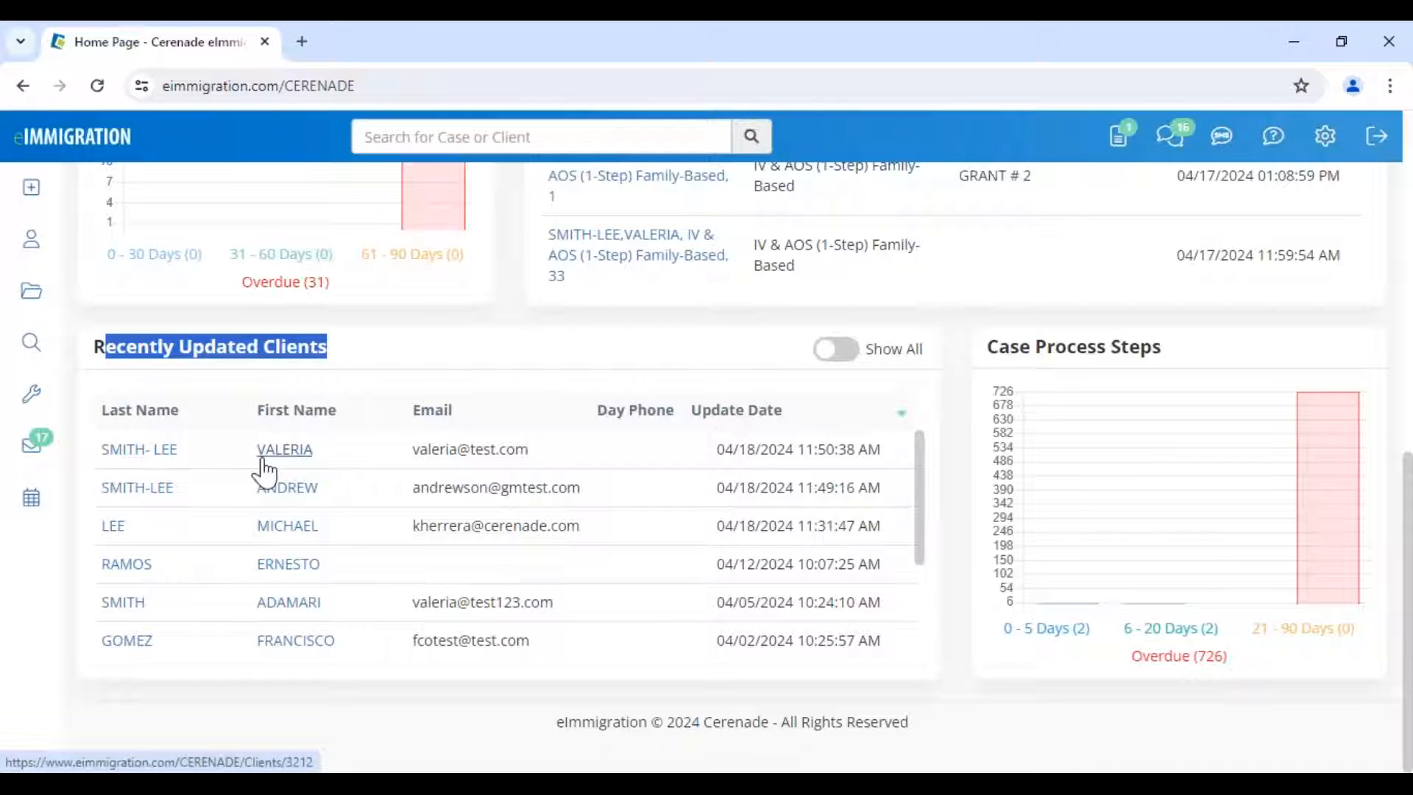
{"action": "left_click", "coordinate": [272, 454]}
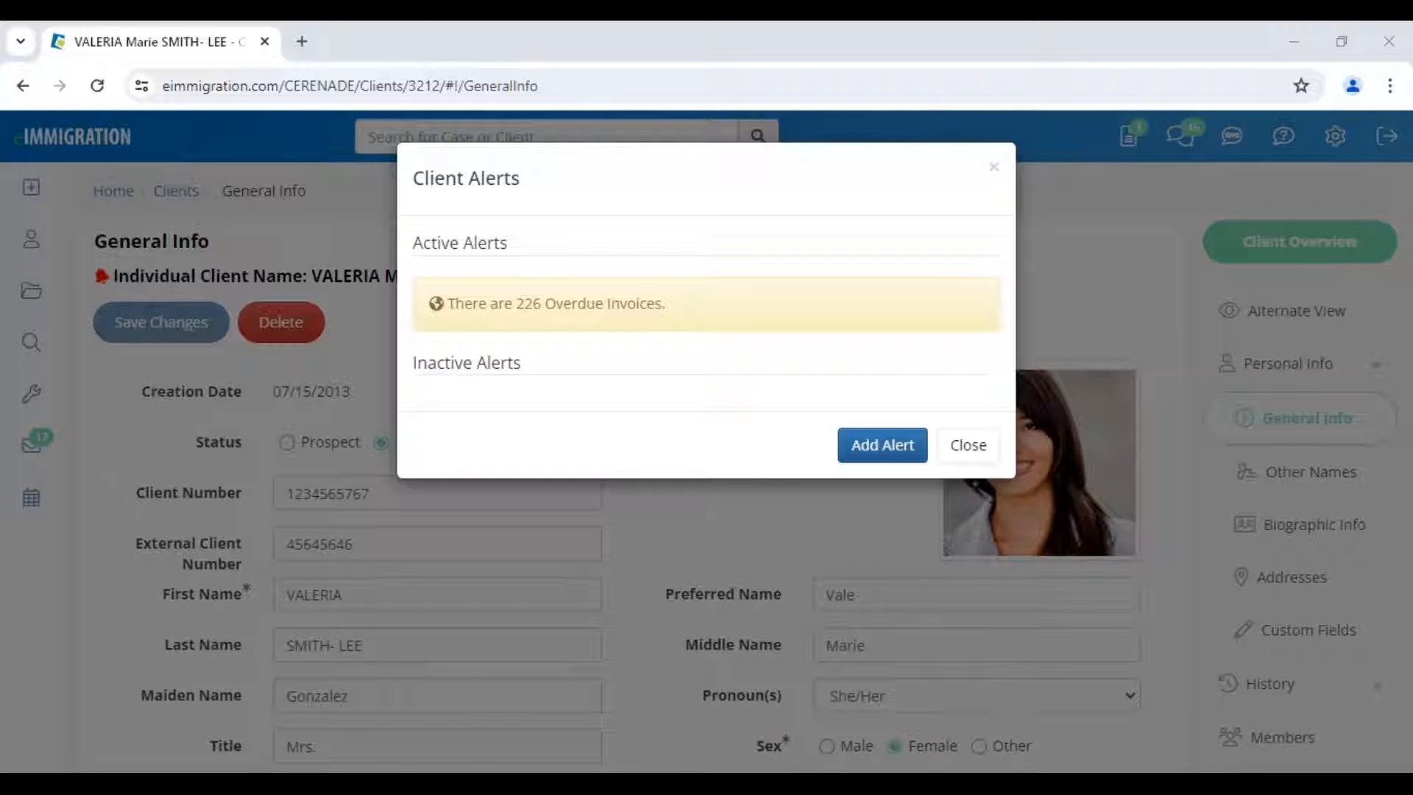
{"action": "left_click", "coordinate": [946, 448]}
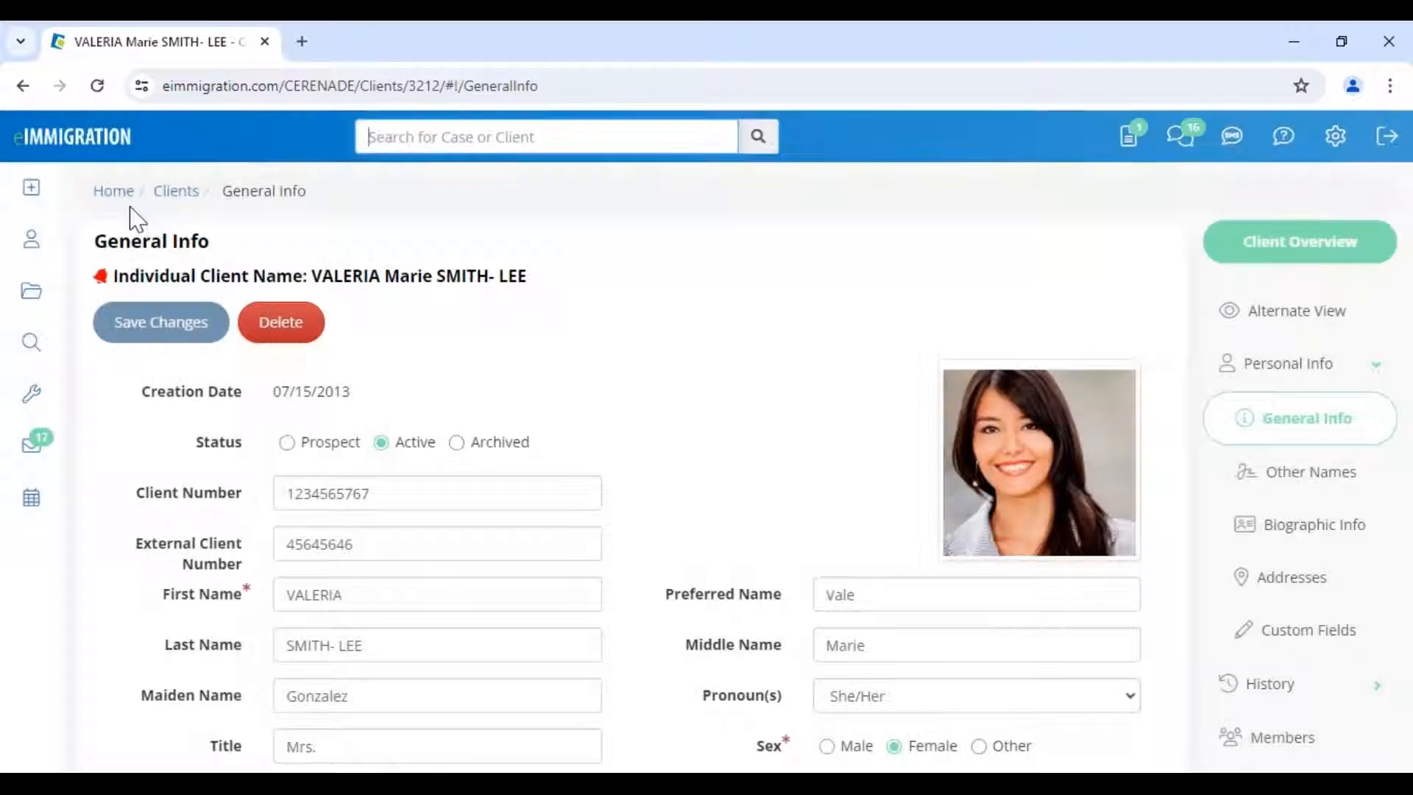
{"action": "left_click", "coordinate": [31, 251]}
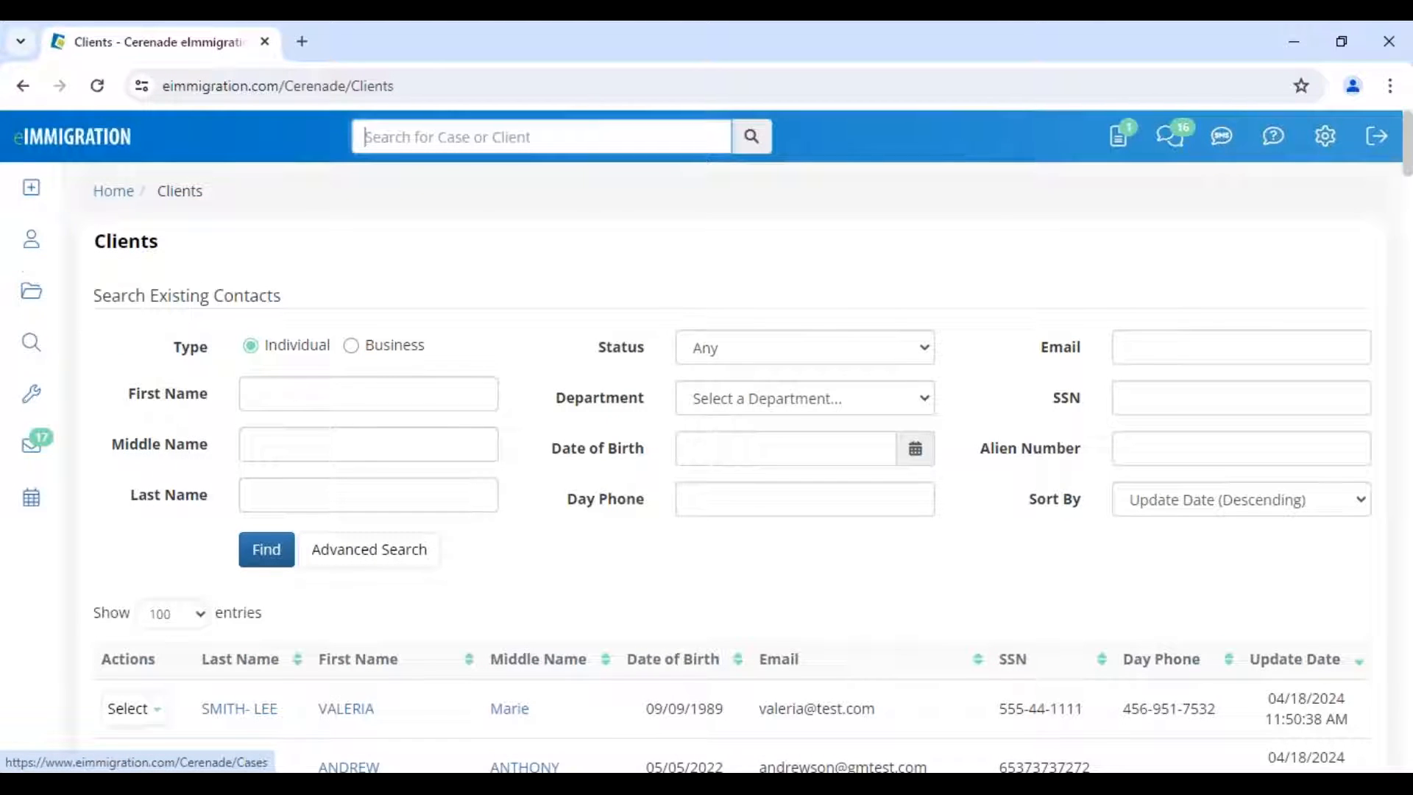
- List Business clients and open ABC CORPORATION FOR DEMO, dismissing its overdue-invoices alert
{"action": "left_click", "coordinate": [388, 347]}
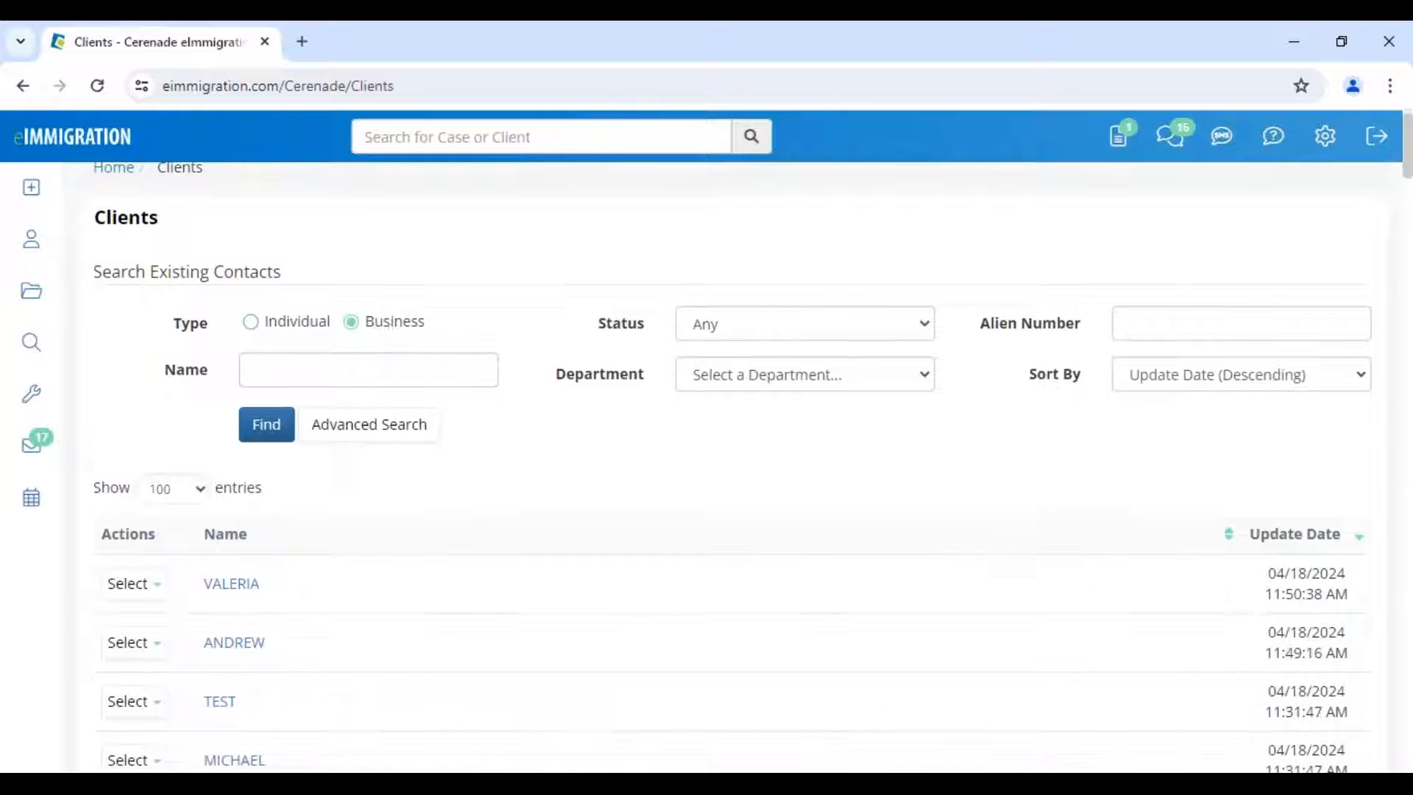
{"action": "scroll", "coordinate": [360, 413], "scroll_direction": "down", "scroll_amount": 4}
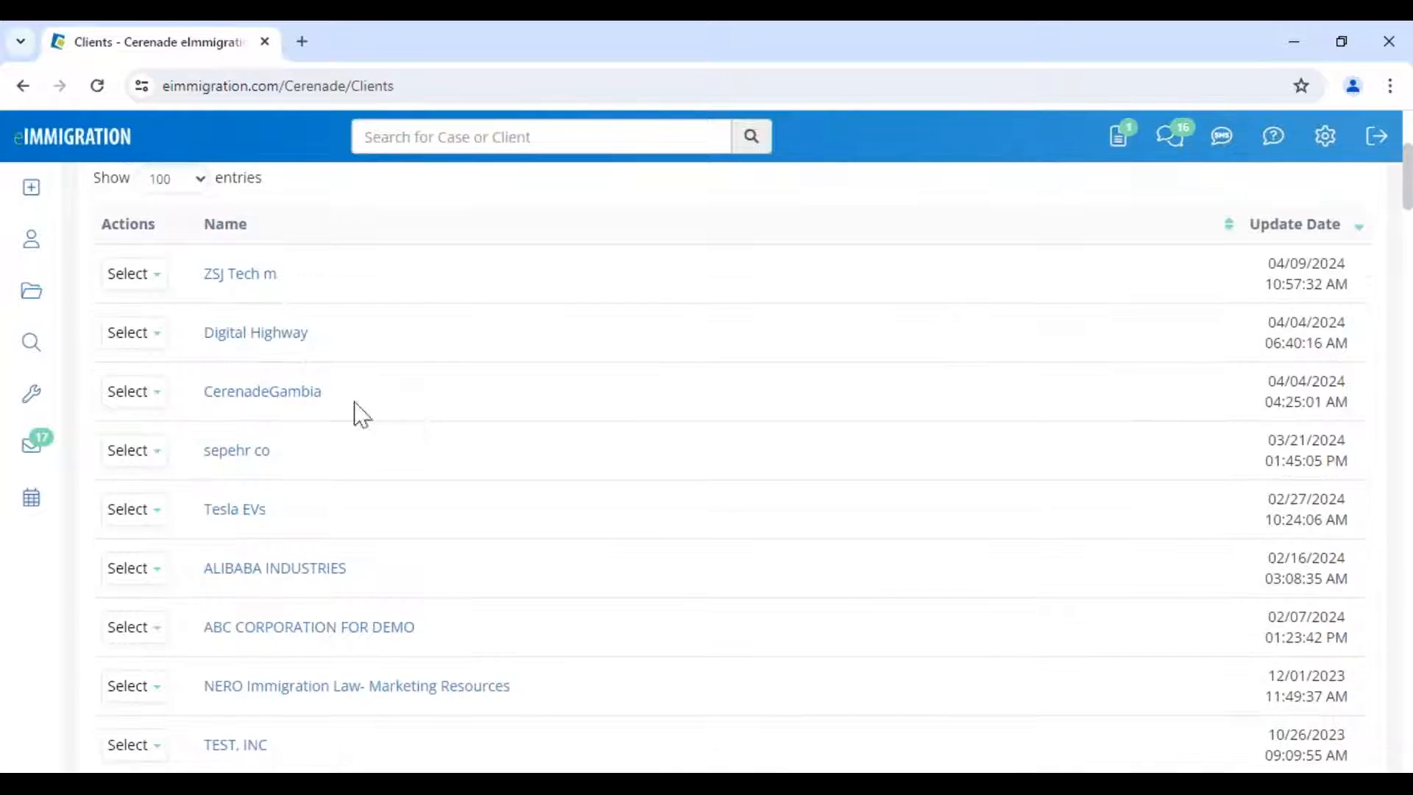
{"action": "left_click", "coordinate": [325, 629]}
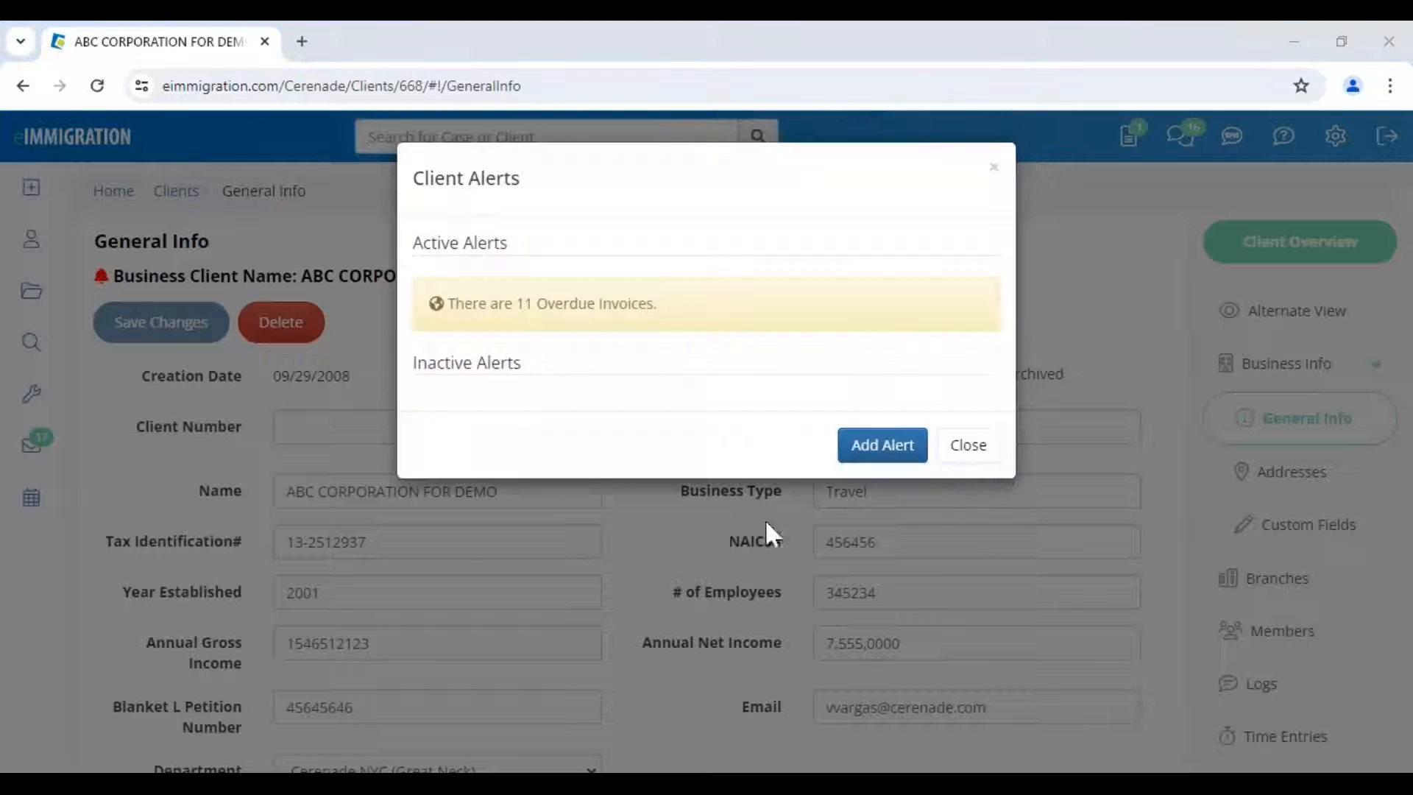
{"action": "left_click", "coordinate": [987, 458]}
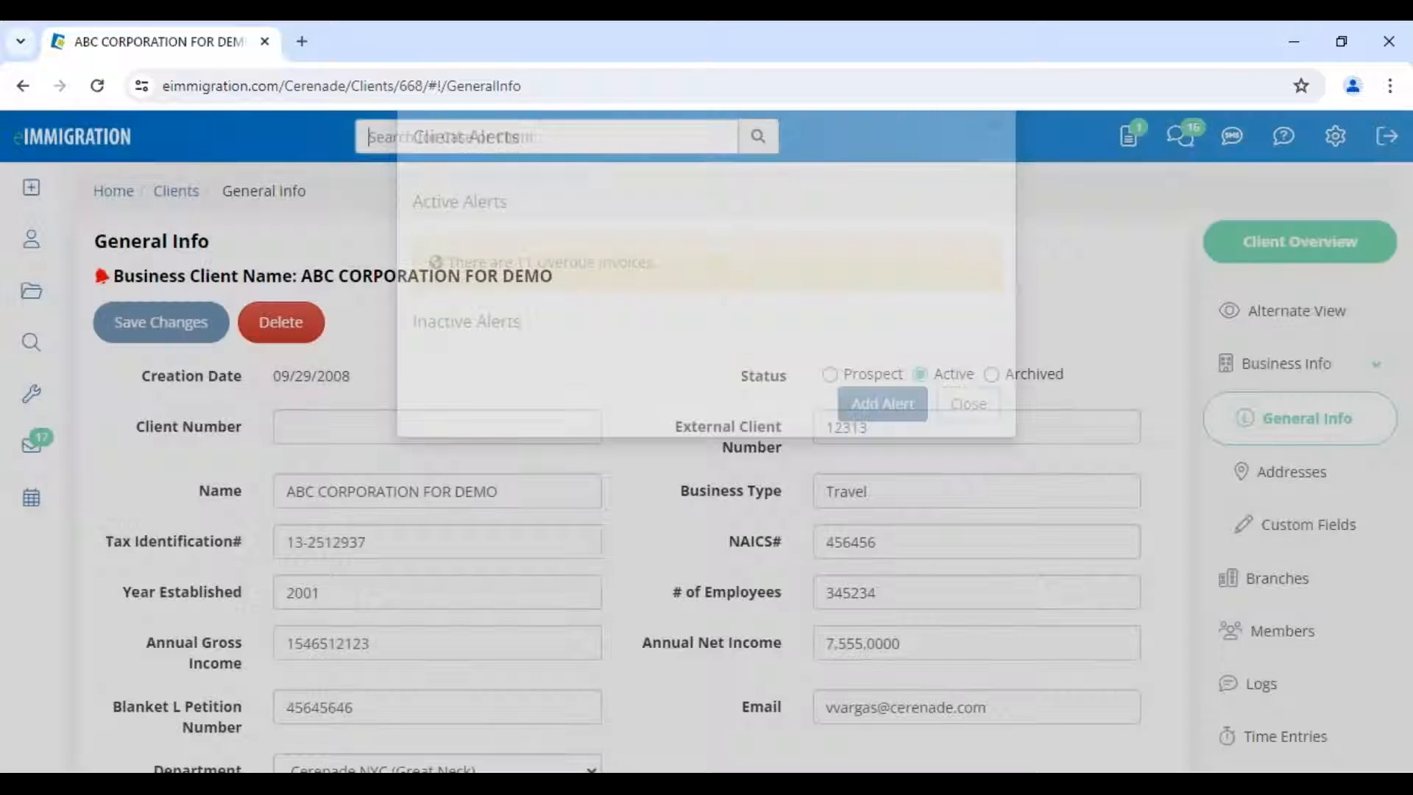
{"action": "left_click_drag", "start_coordinate": [109, 276], "coordinate": [587, 300]}
{"action": "left_click", "coordinate": [589, 299]}
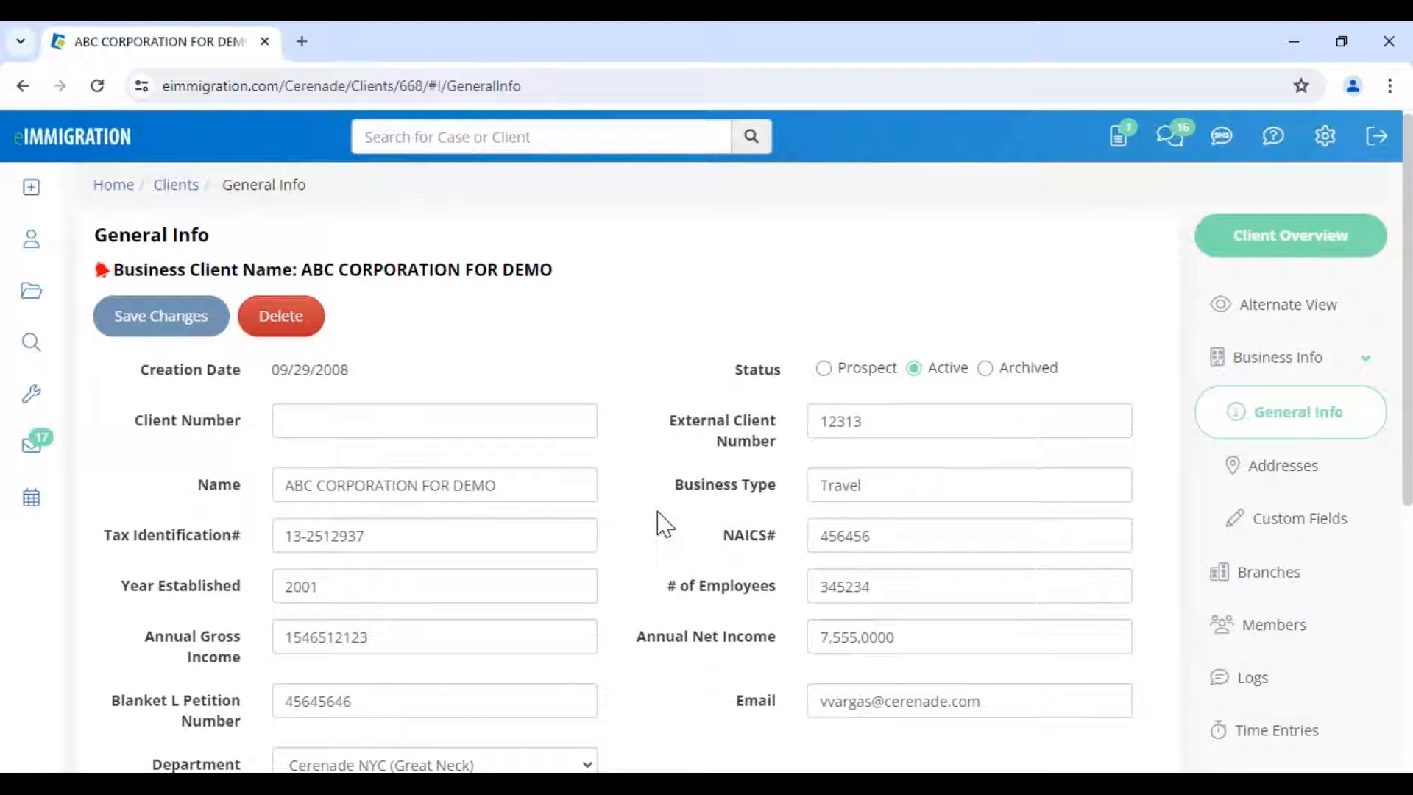
{"action": "scroll", "coordinate": [665, 524], "scroll_direction": "down", "scroll_amount": 1}
{"action": "scroll", "coordinate": [665, 524], "scroll_direction": "down", "scroll_amount": 1}
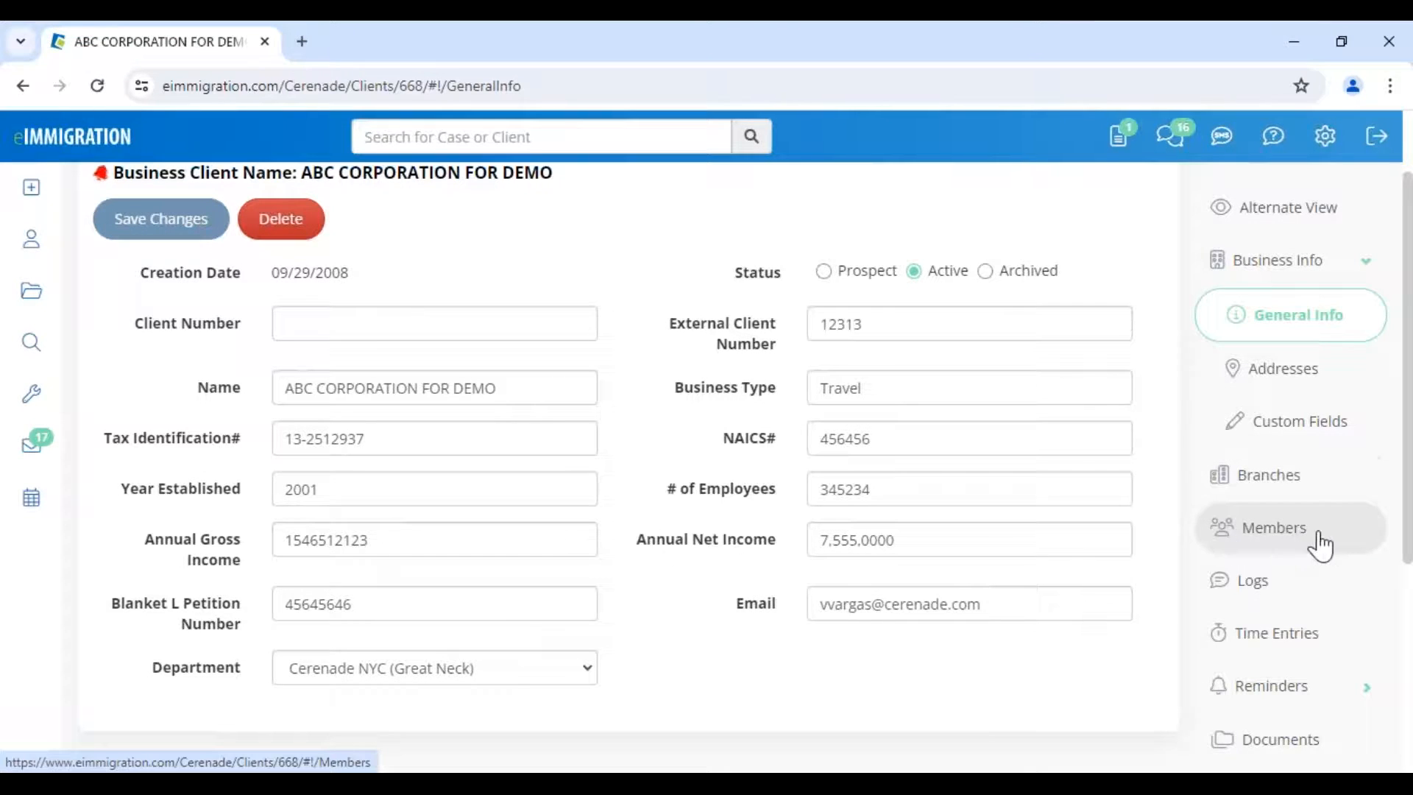
- Open ABC CORPORATION FOR DEMO's Members list and review the Employee and Signatory relationships
{"action": "left_click", "coordinate": [1299, 543]}
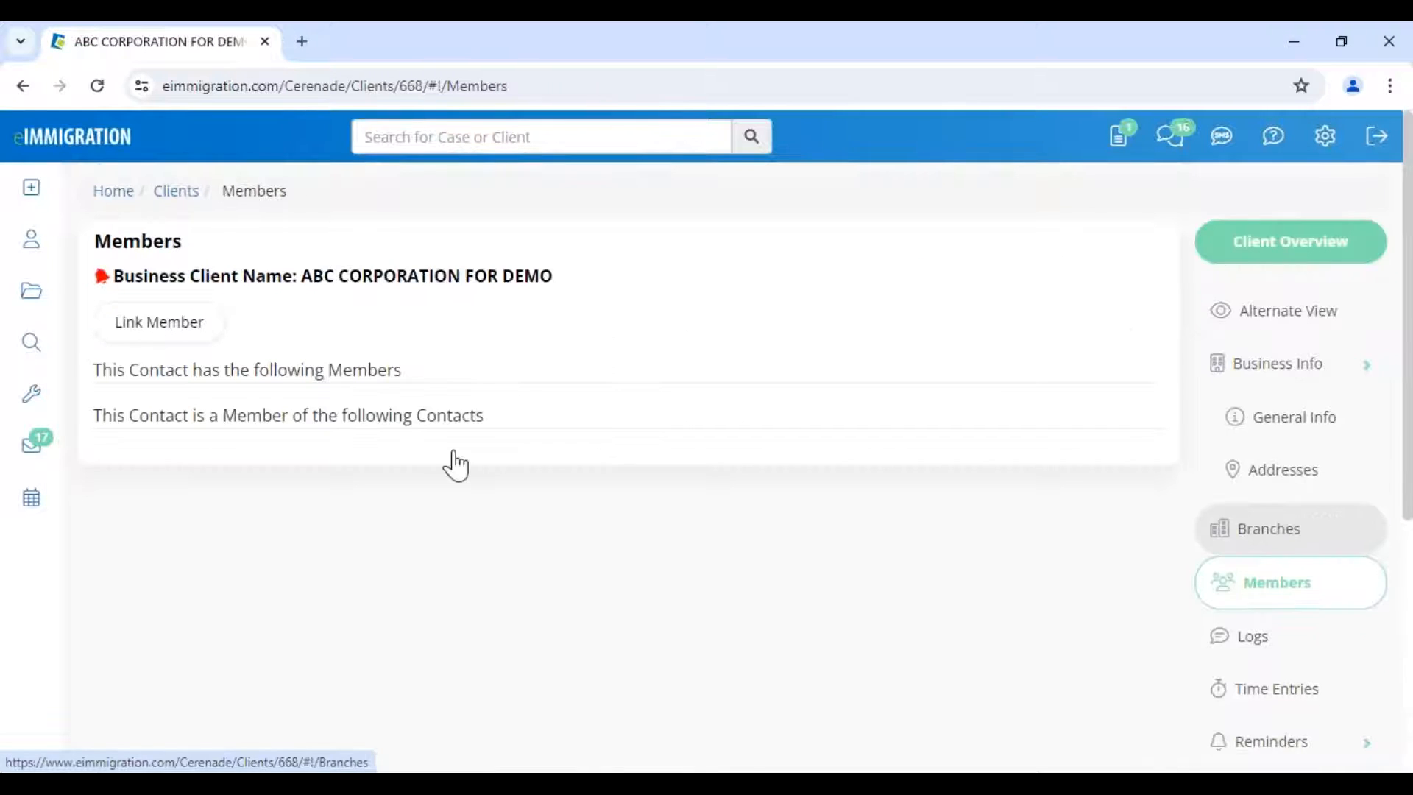
{"action": "left_click_drag", "start_coordinate": [316, 370], "coordinate": [489, 375]}
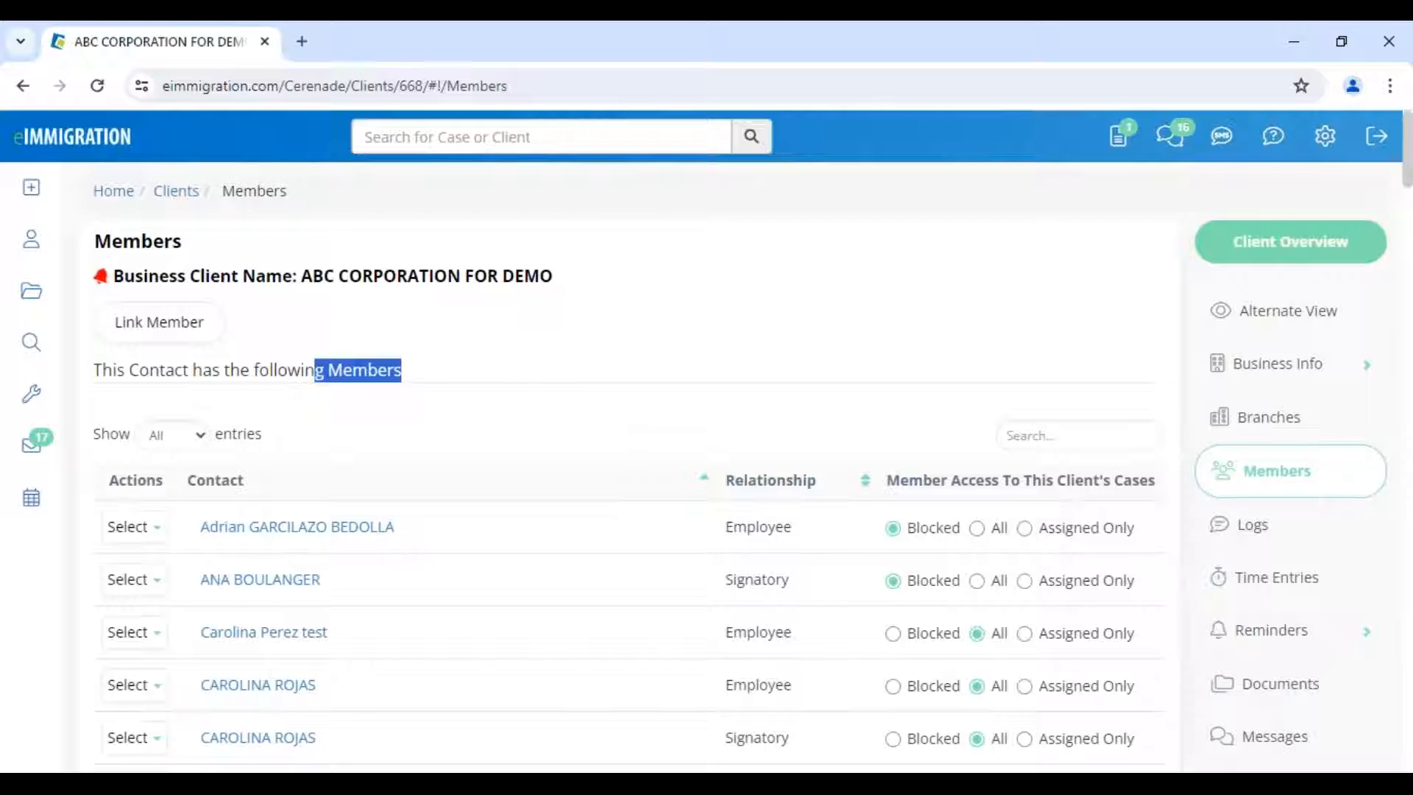
{"action": "left_click_drag", "start_coordinate": [726, 582], "coordinate": [799, 589]}
{"action": "left_click_drag", "start_coordinate": [727, 527], "coordinate": [793, 529]}
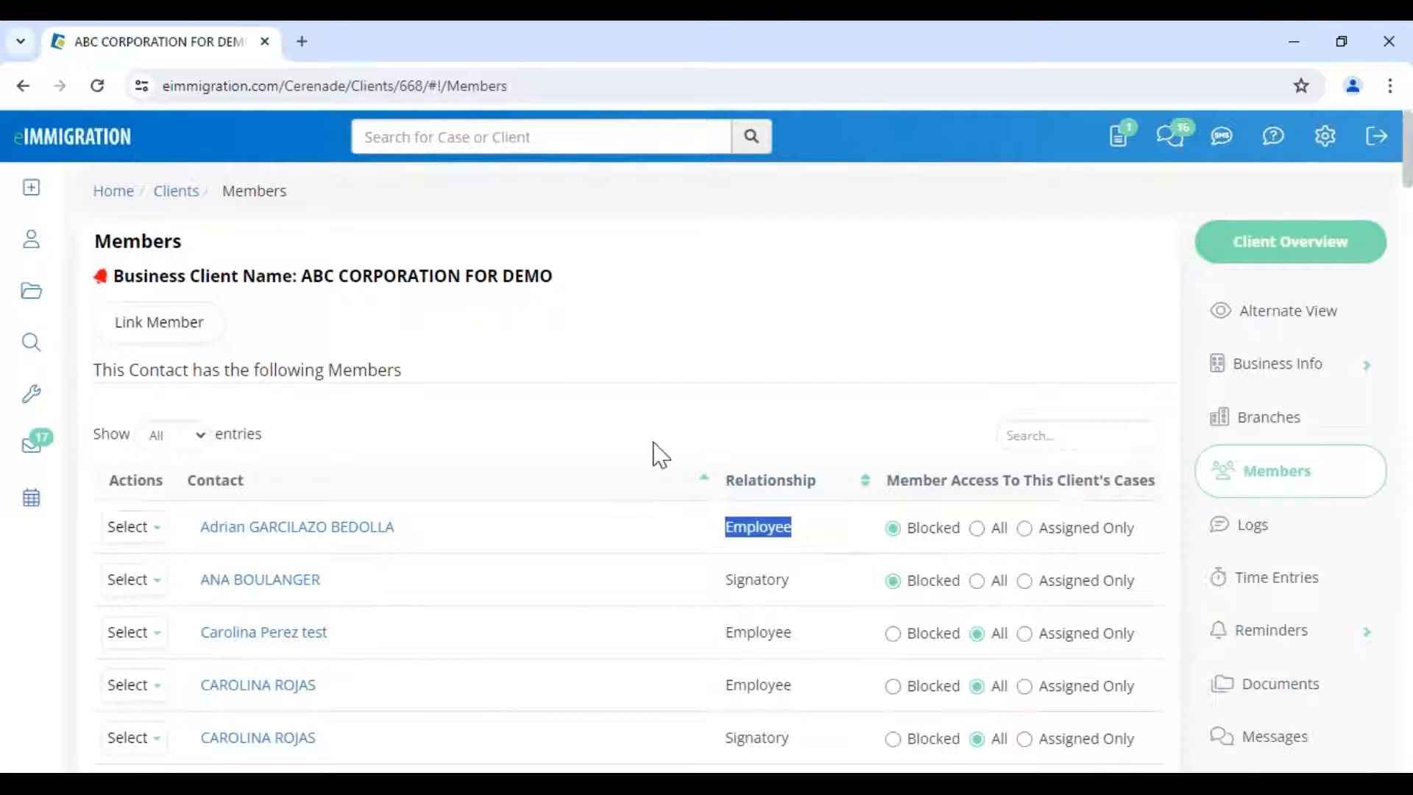
{"action": "left_click_drag", "start_coordinate": [326, 278], "coordinate": [553, 280]}
{"action": "left_click", "coordinate": [543, 326]}
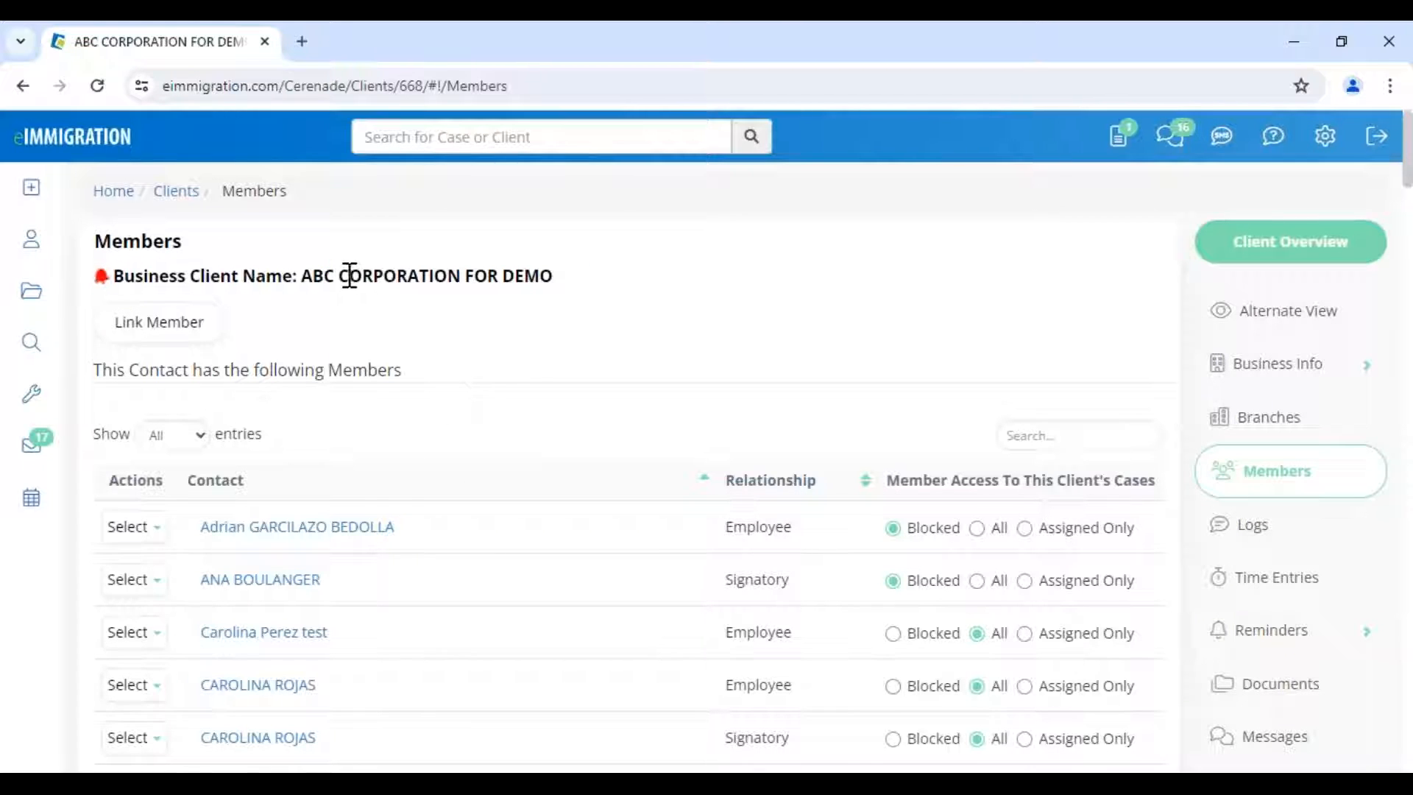
{"action": "left_click_drag", "start_coordinate": [342, 275], "coordinate": [581, 299]}
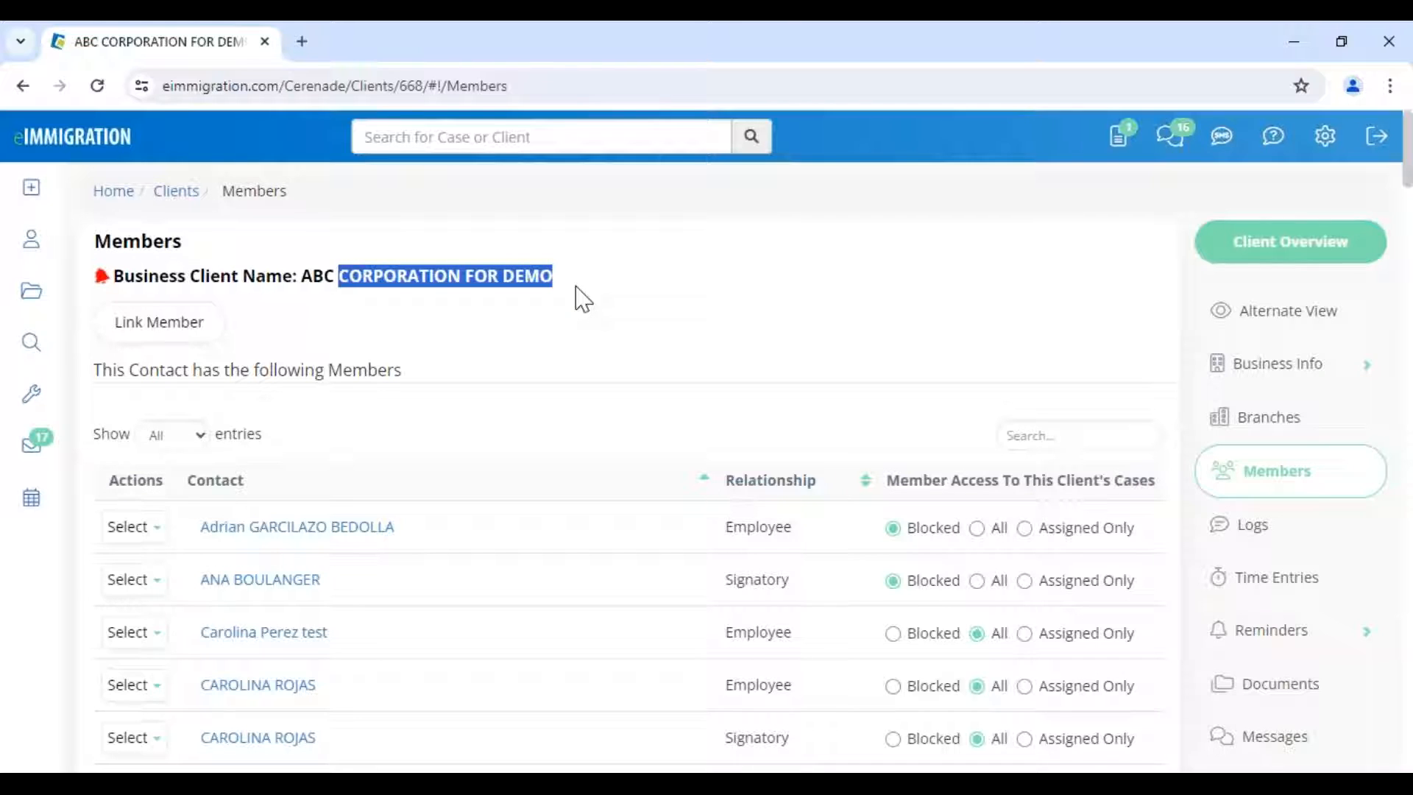
{"action": "left_click", "coordinate": [959, 411]}
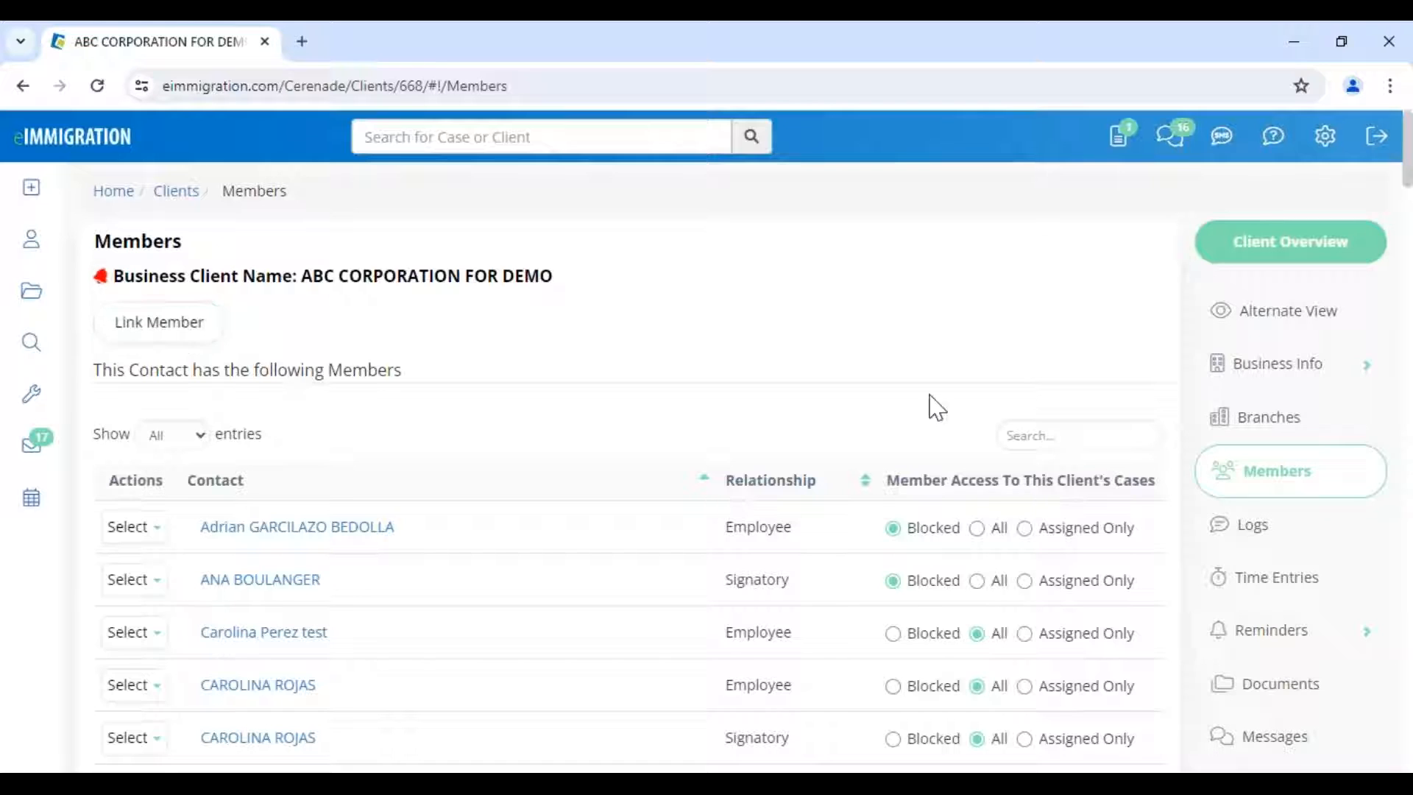
- Open the client's Branches page and scroll through its addresses
{"action": "left_click", "coordinate": [1249, 434]}
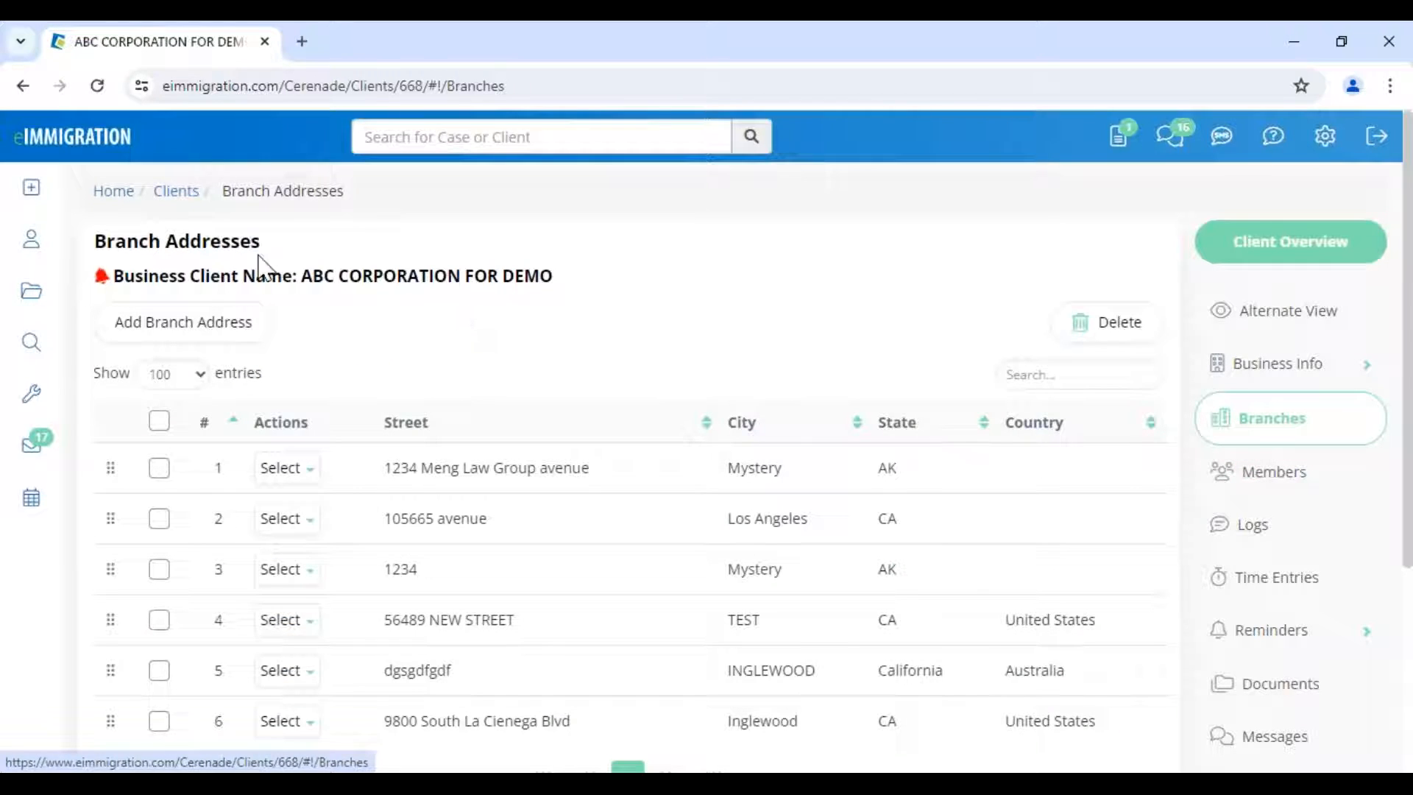
{"action": "left_click_drag", "start_coordinate": [346, 271], "coordinate": [599, 301]}
{"action": "scroll", "coordinate": [651, 466], "scroll_direction": "down", "scroll_amount": 4}
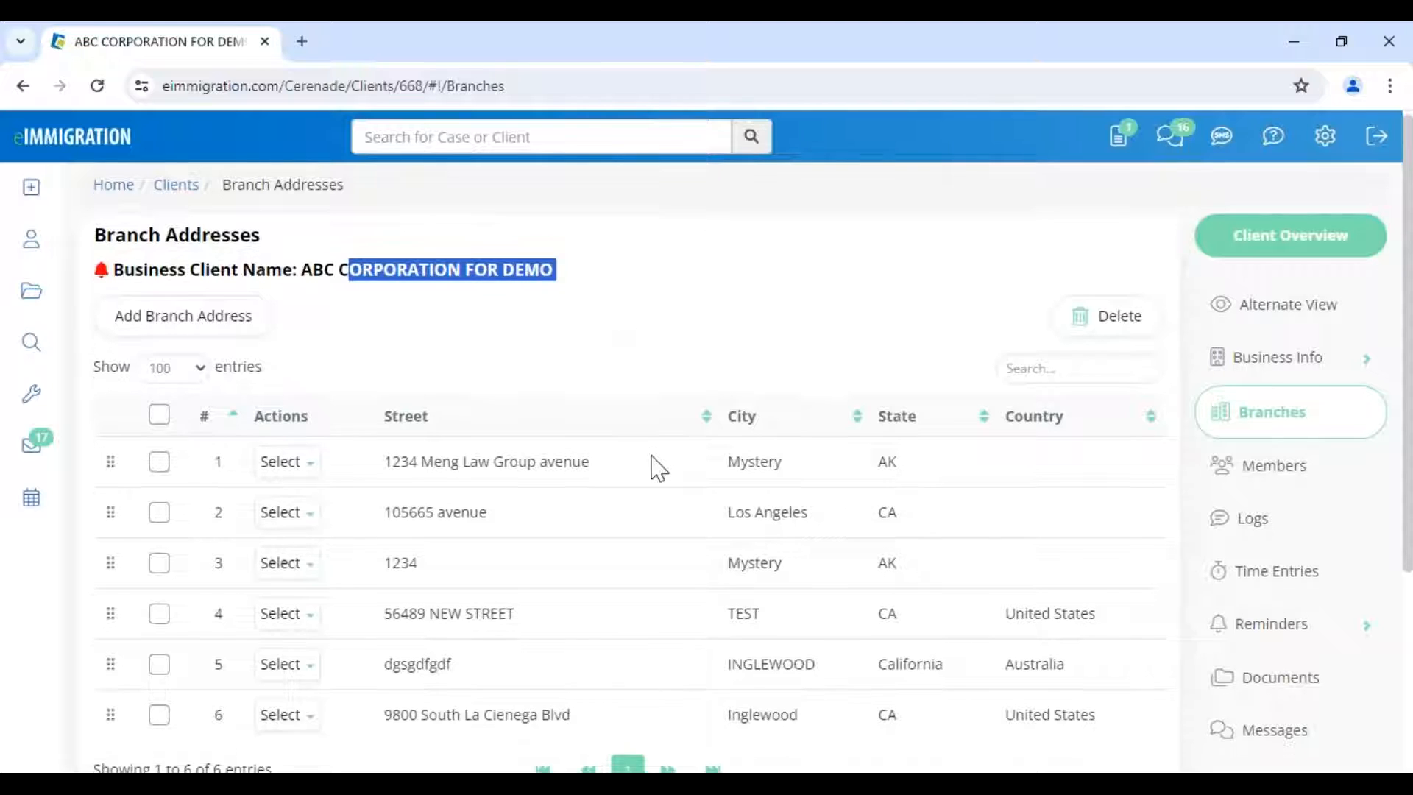
{"action": "scroll", "coordinate": [651, 457], "scroll_direction": "up", "scroll_amount": 3}
{"action": "scroll", "coordinate": [1127, 486], "scroll_direction": "up", "scroll_amount": 2}
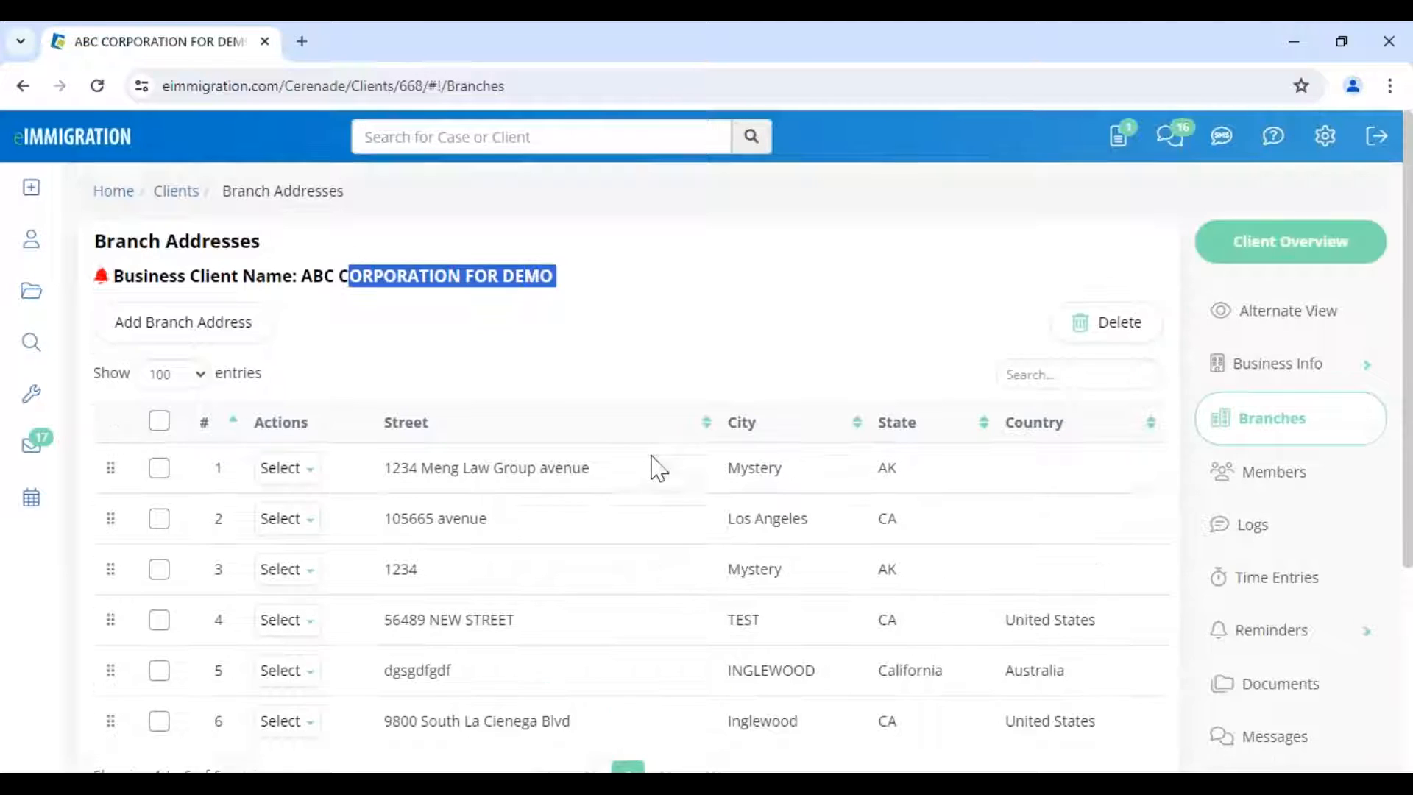
- Switch between Members and Branches, ending on the ABC CORPORATION FOR DEMO Members list
{"action": "left_click", "coordinate": [1278, 475]}
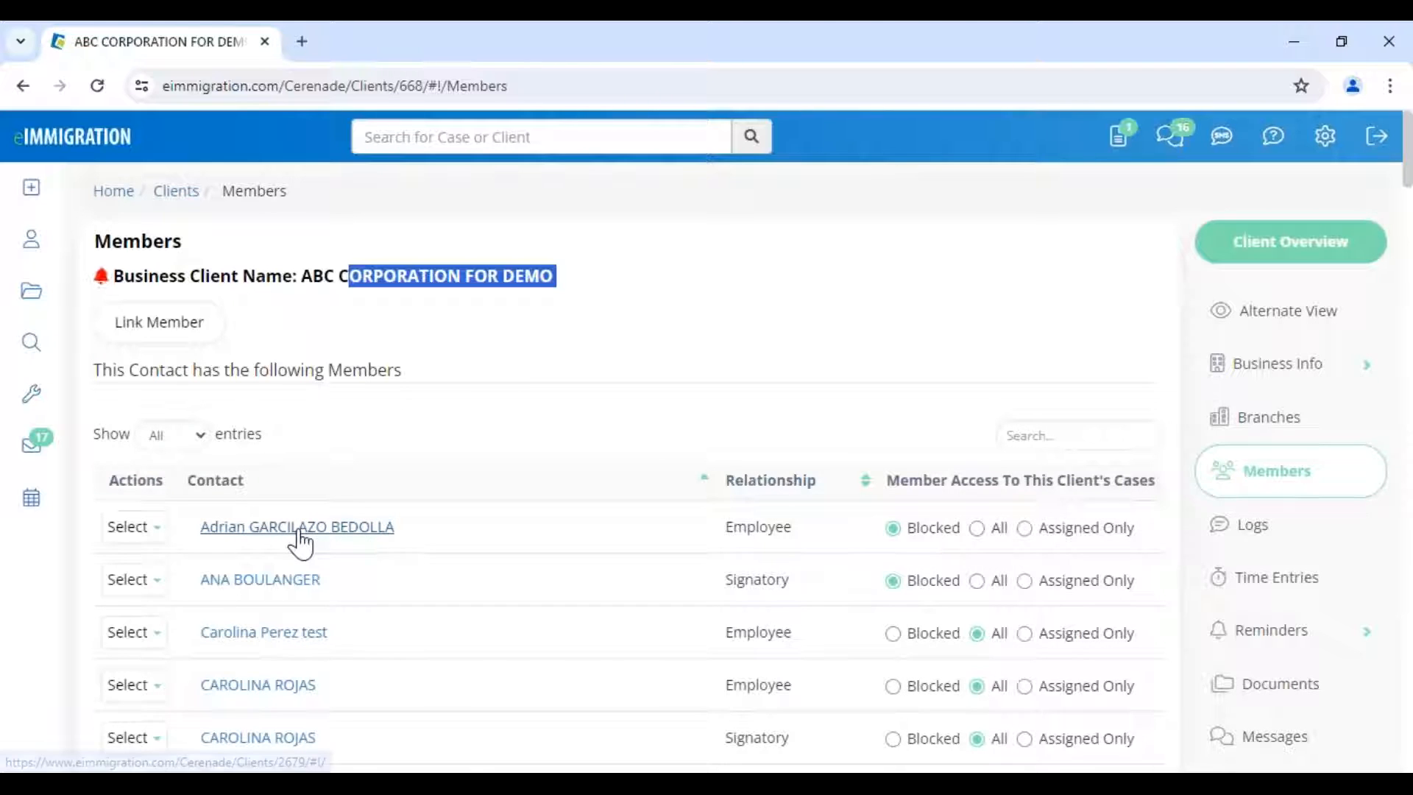
{"action": "left_click", "coordinate": [1274, 442]}
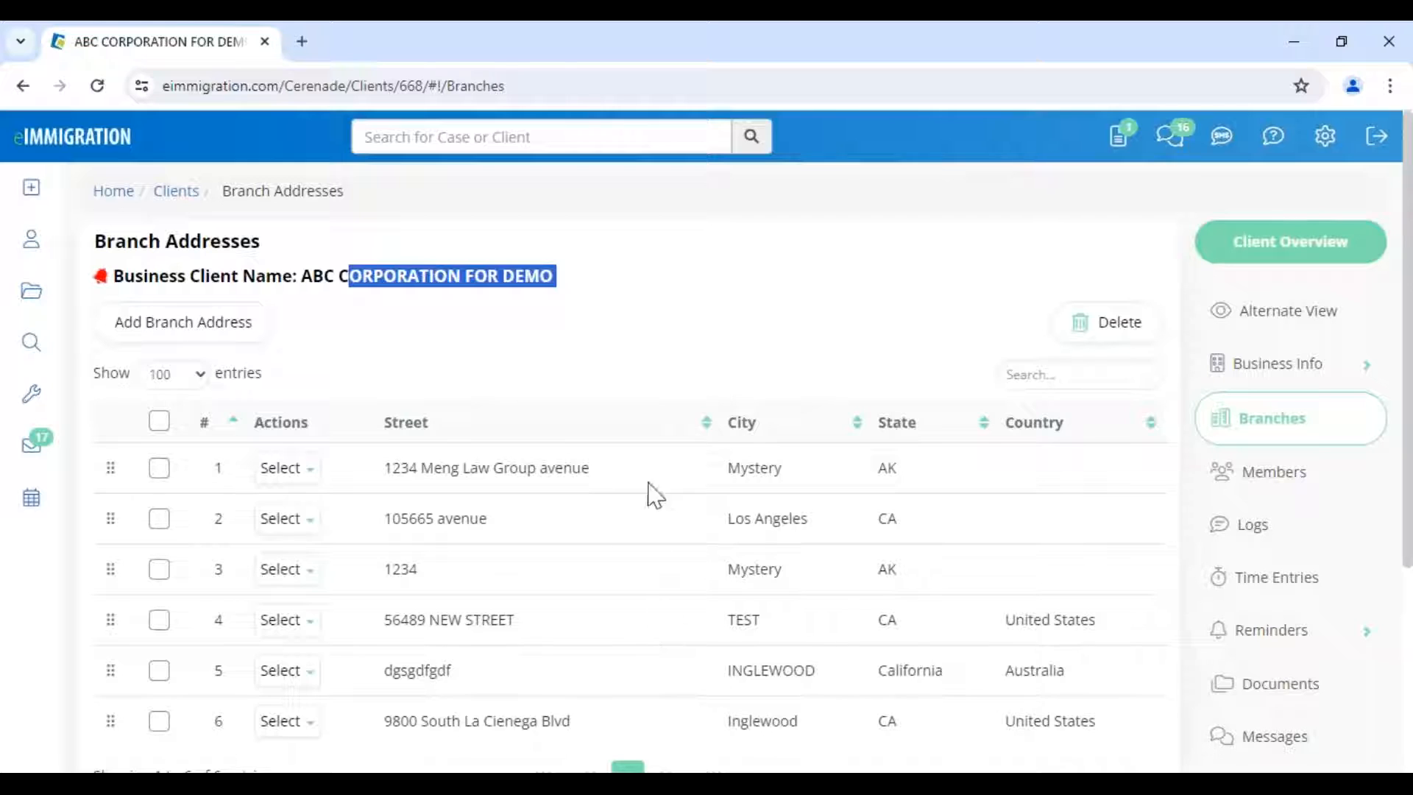
{"action": "left_click", "coordinate": [465, 329]}
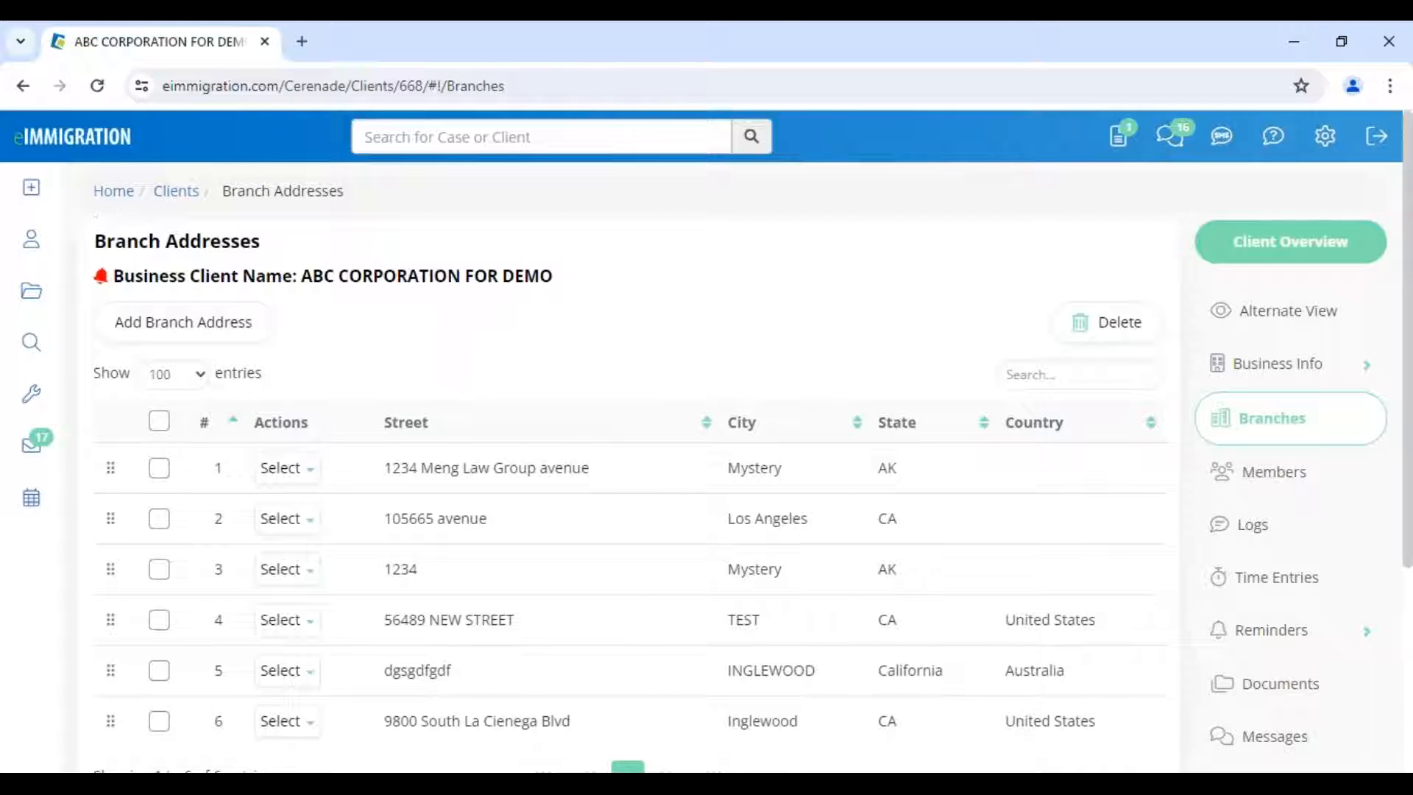
{"action": "mouse_move", "coordinate": [31, 188]}
{"action": "left_click_drag", "start_coordinate": [221, 276], "coordinate": [567, 317]}
{"action": "left_click", "coordinate": [453, 343]}
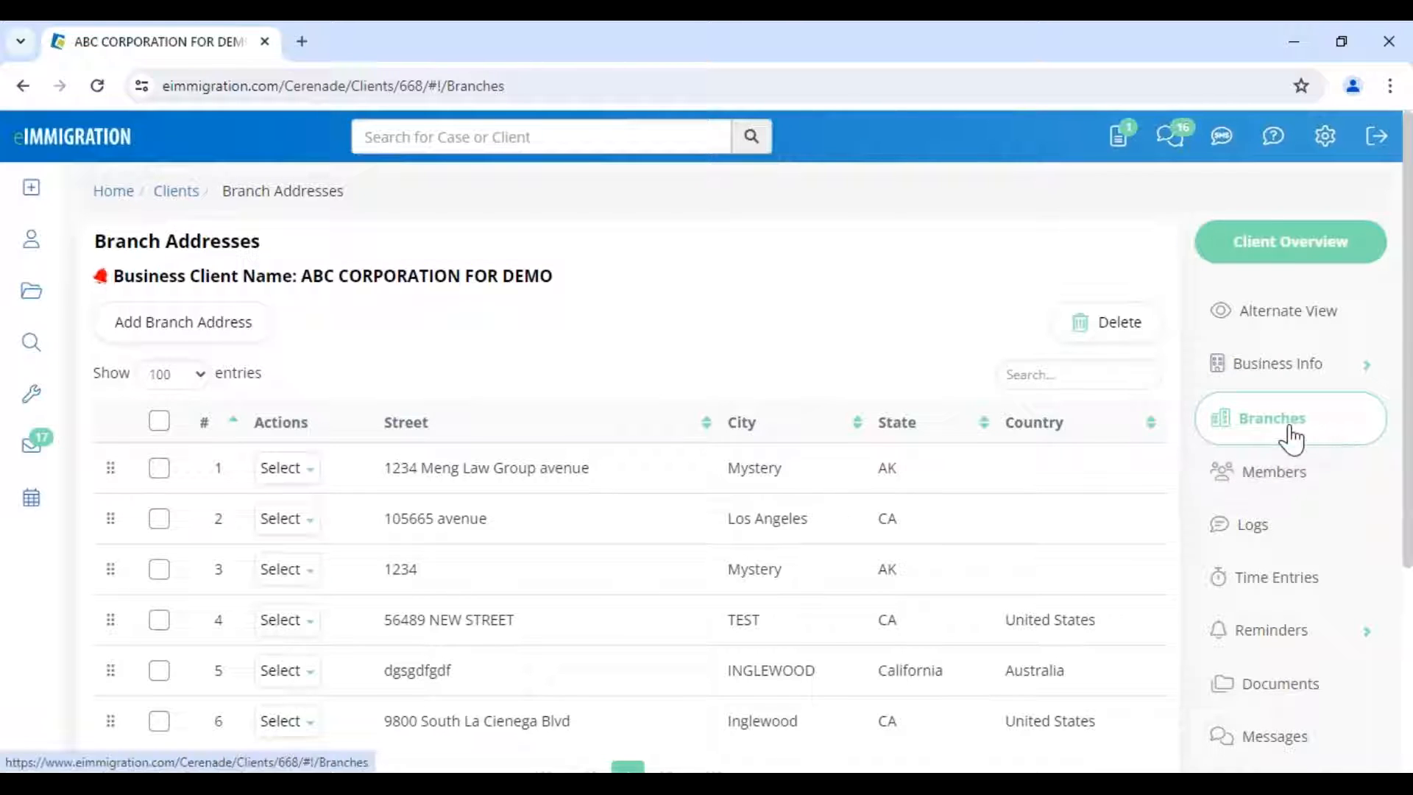
{"action": "left_click", "coordinate": [1278, 490]}
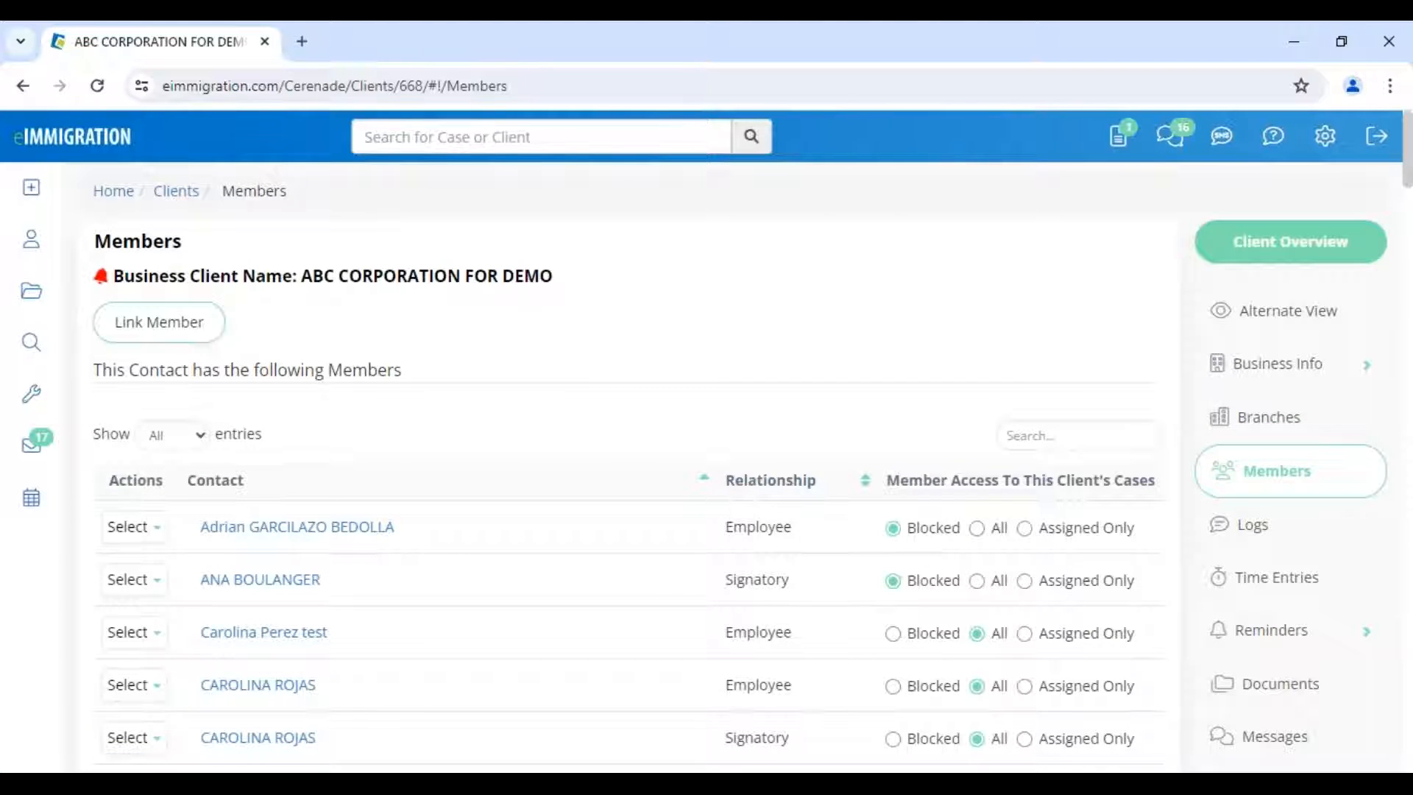
{"action": "left_click", "coordinate": [159, 321]}
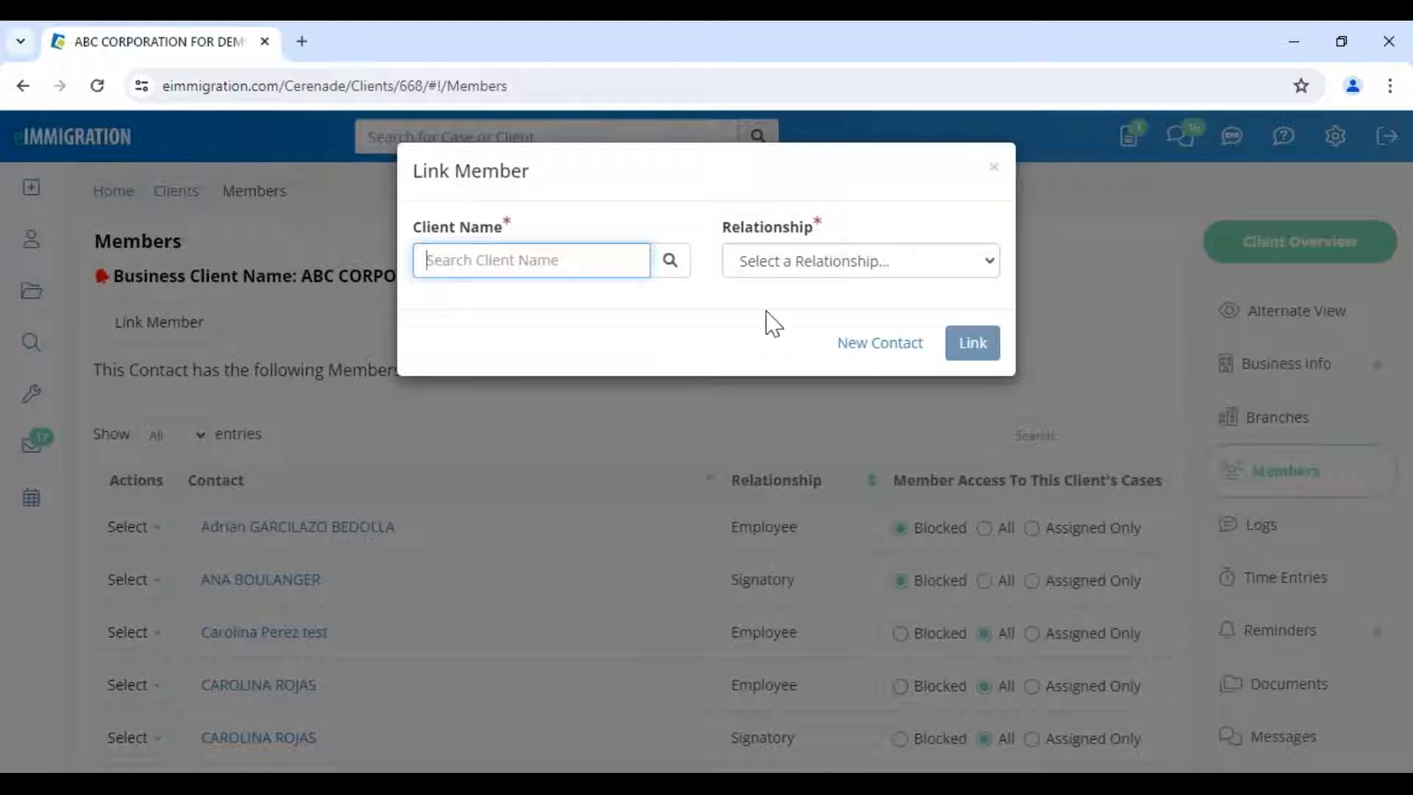
{"action": "left_click", "coordinate": [994, 167]}
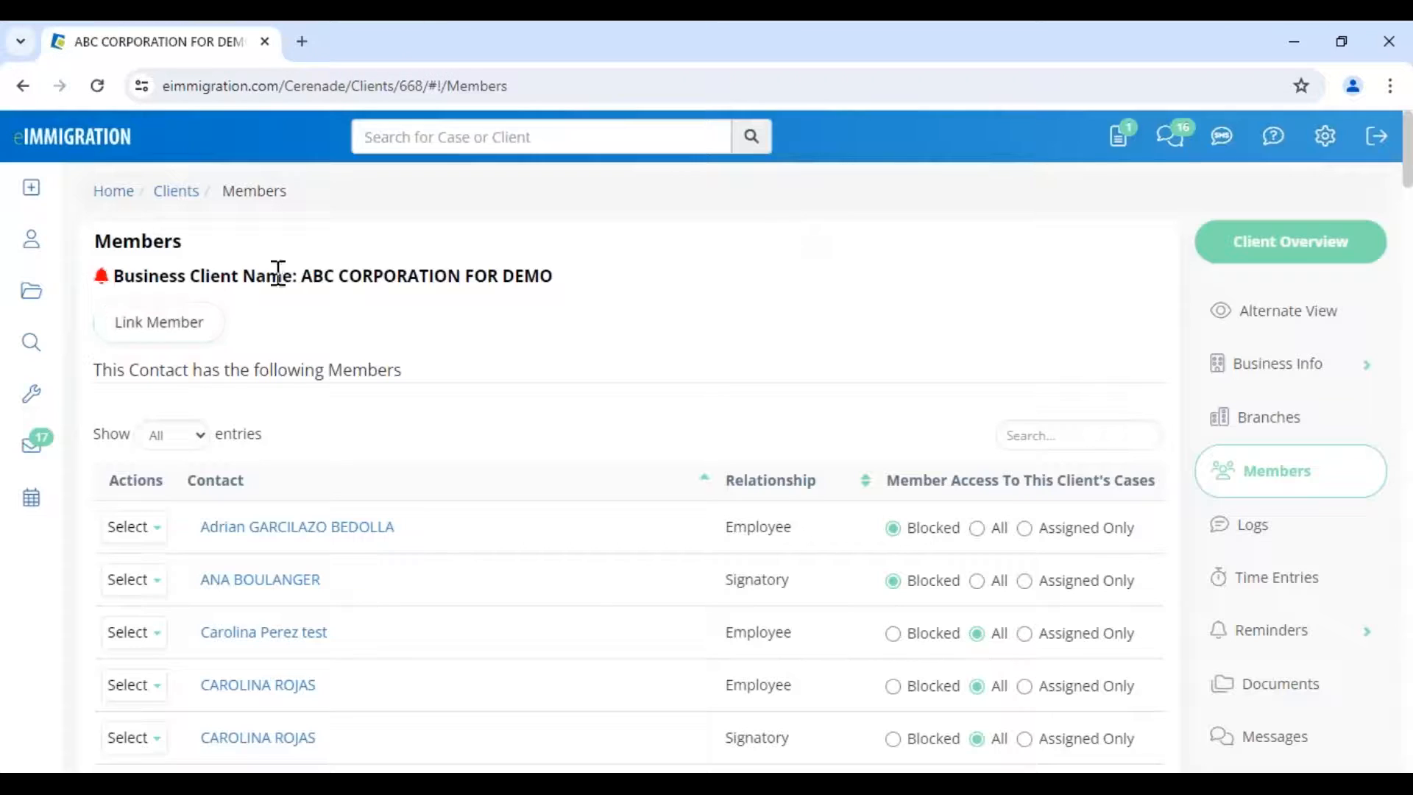
{"action": "left_click_drag", "start_coordinate": [255, 277], "coordinate": [639, 282]}
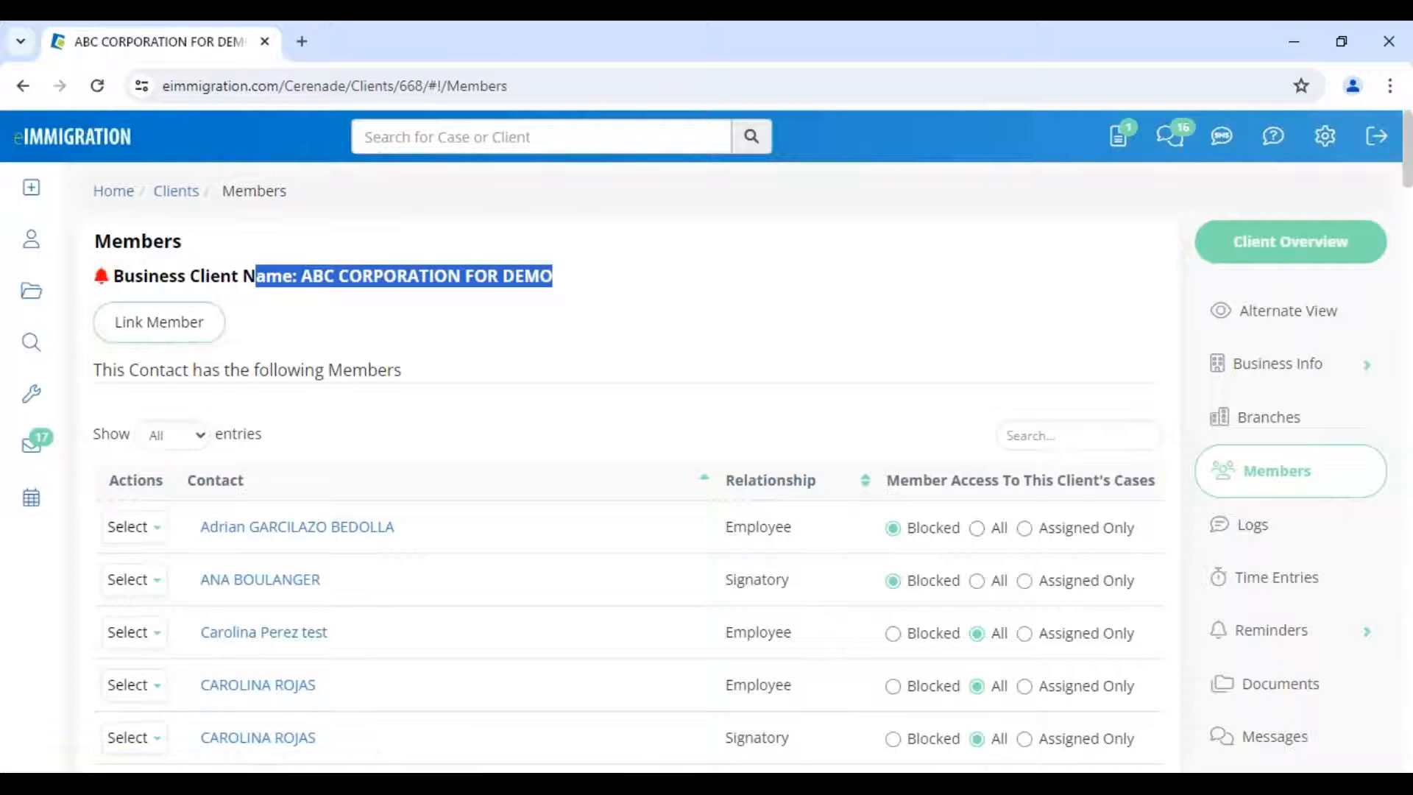
{"action": "left_click", "coordinate": [159, 322]}
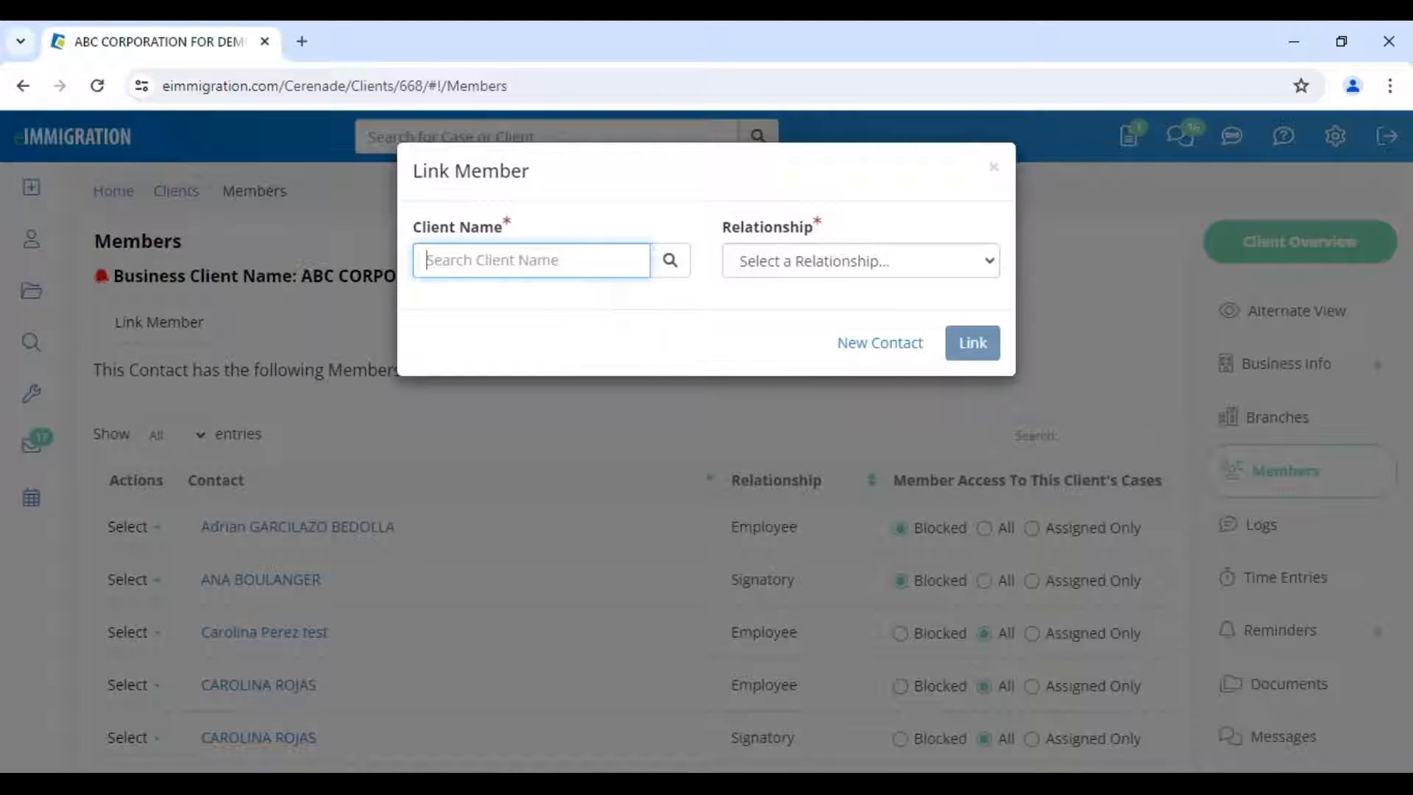
{"action": "left_click", "coordinate": [882, 344]}
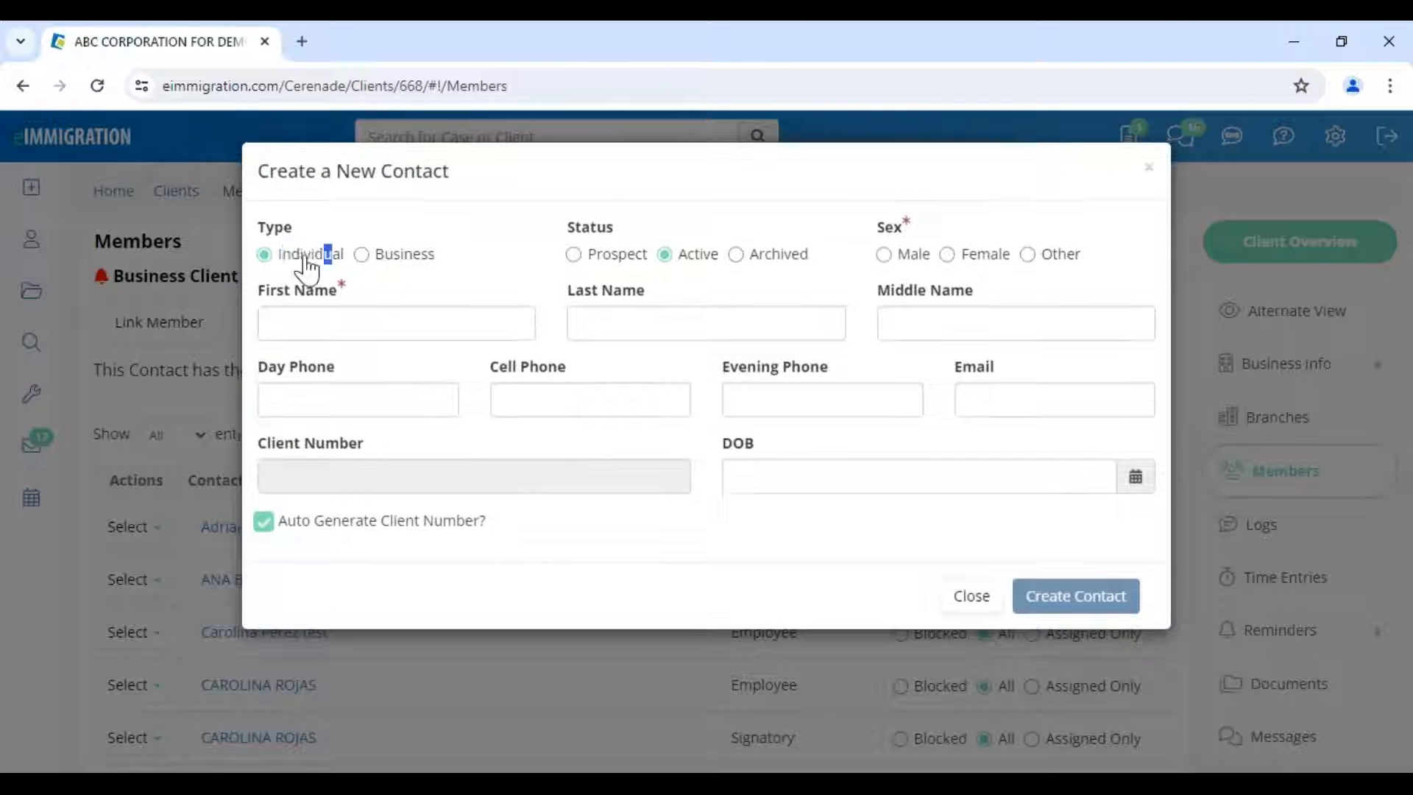
{"action": "left_click_drag", "start_coordinate": [332, 254], "coordinate": [286, 256]}
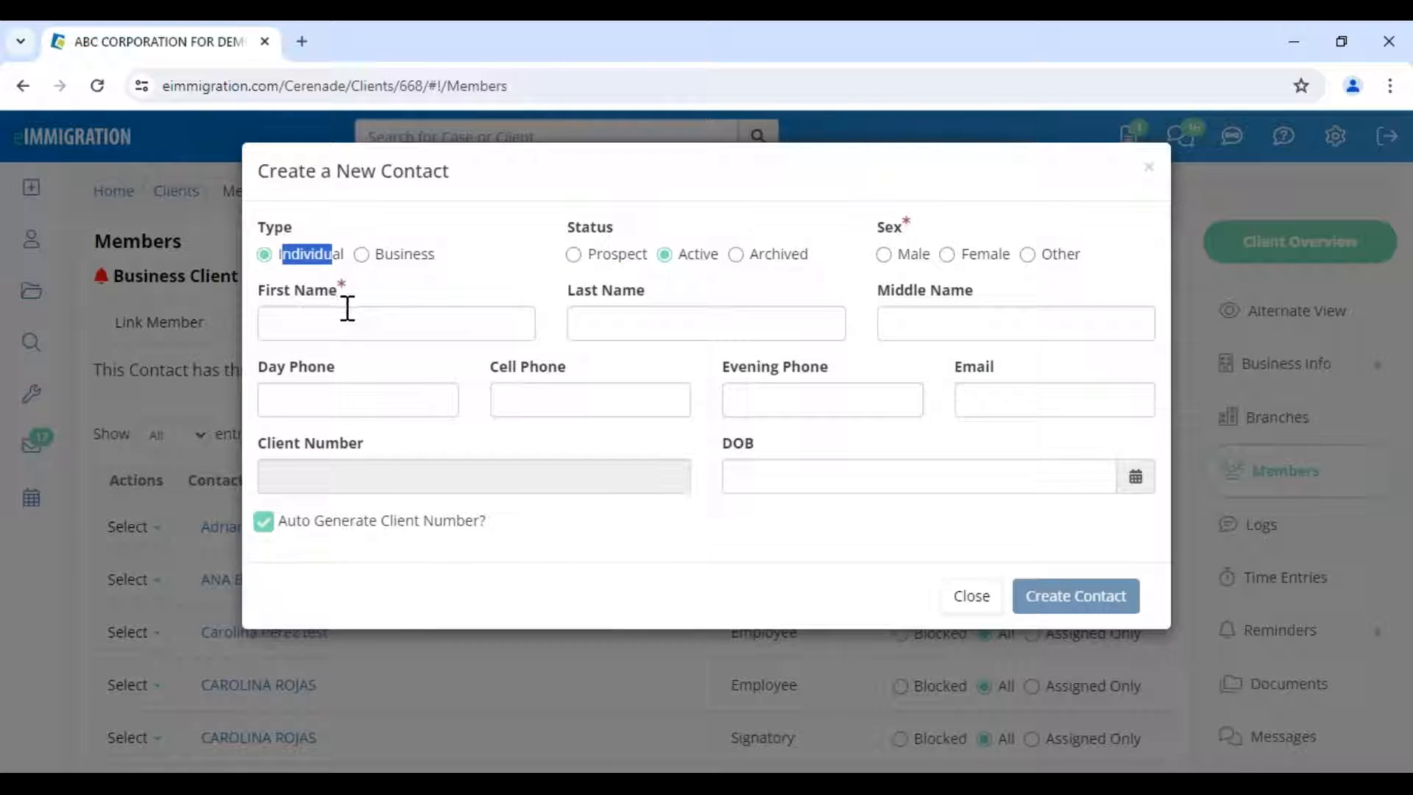
{"action": "left_click", "coordinate": [403, 258]}
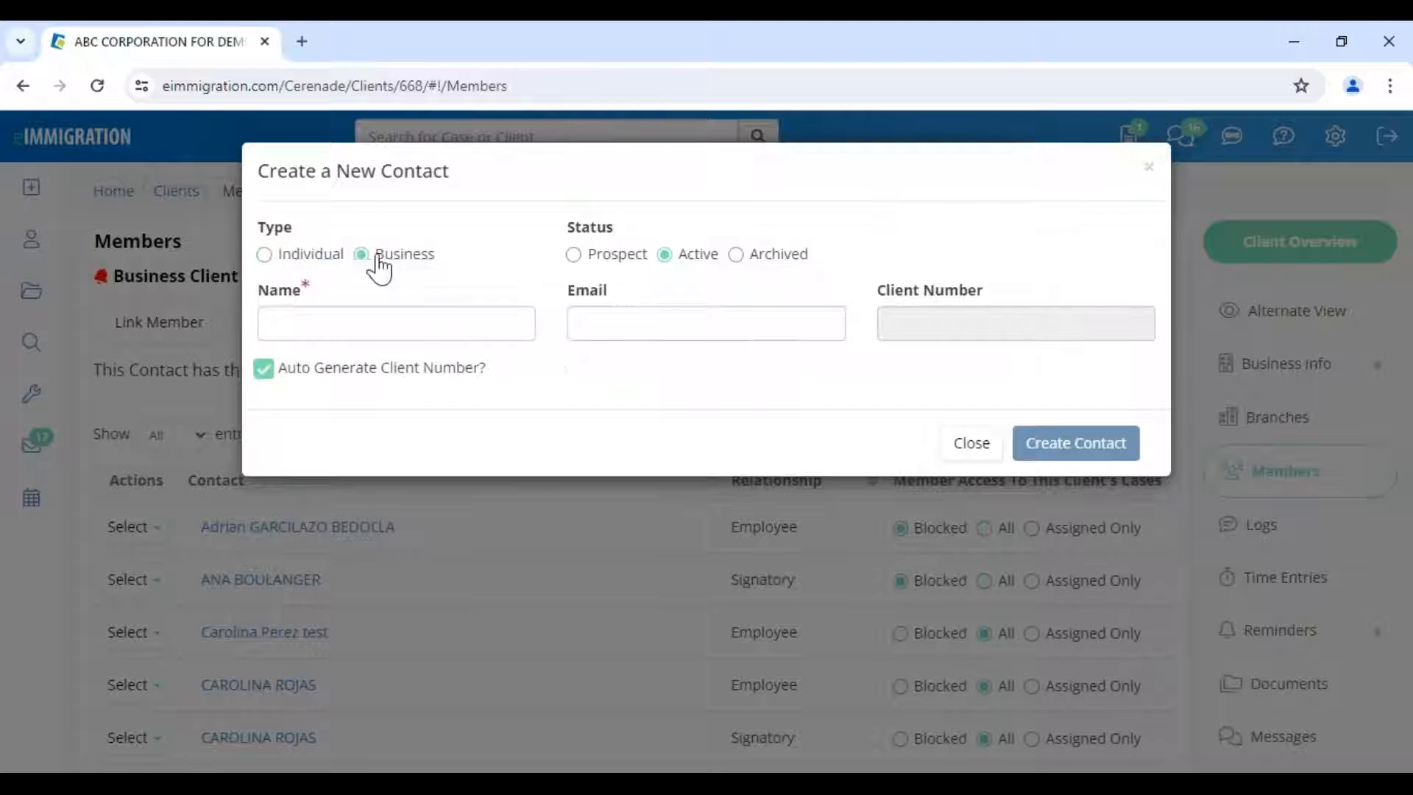
{"action": "left_click", "coordinate": [330, 258]}
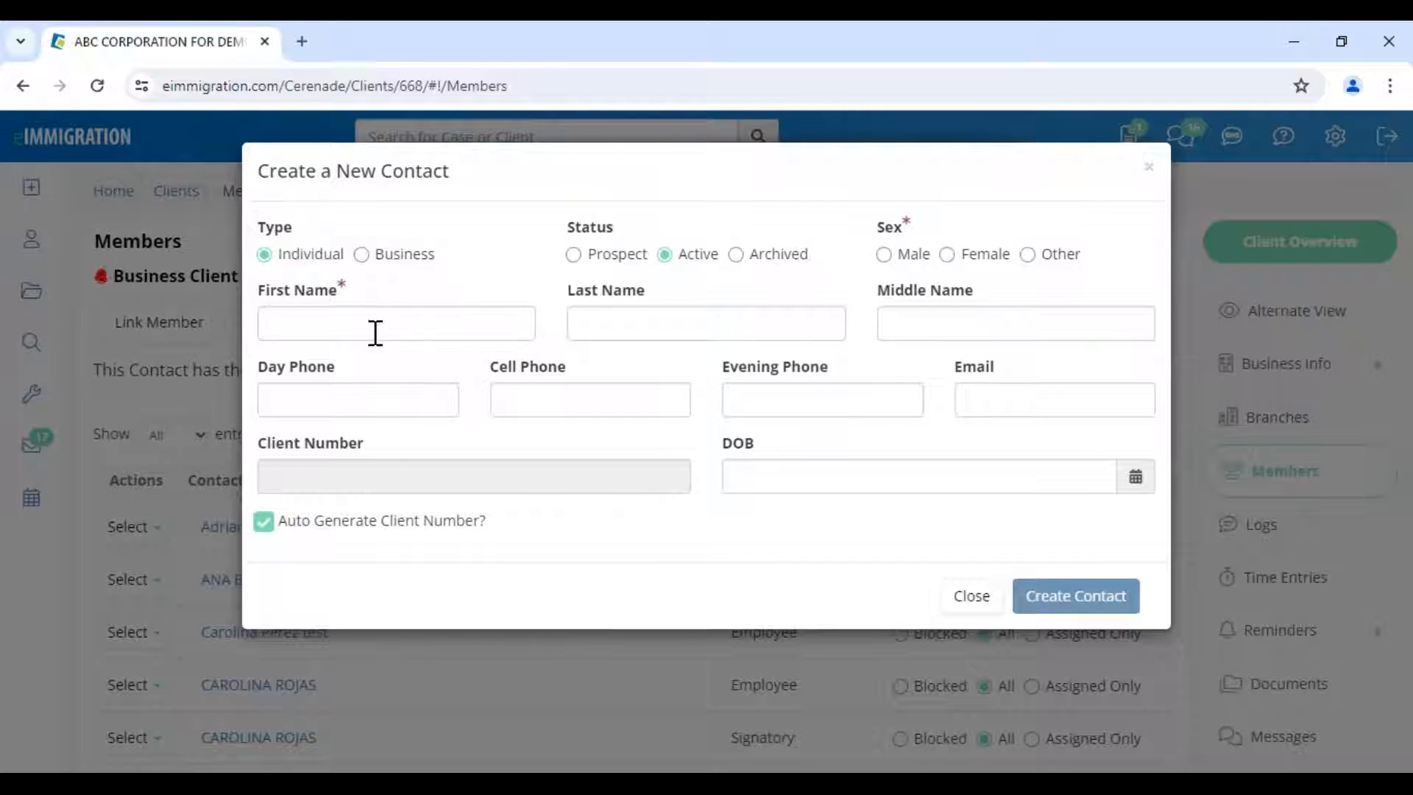
{"action": "left_click_drag", "start_coordinate": [290, 261], "coordinate": [344, 266]}
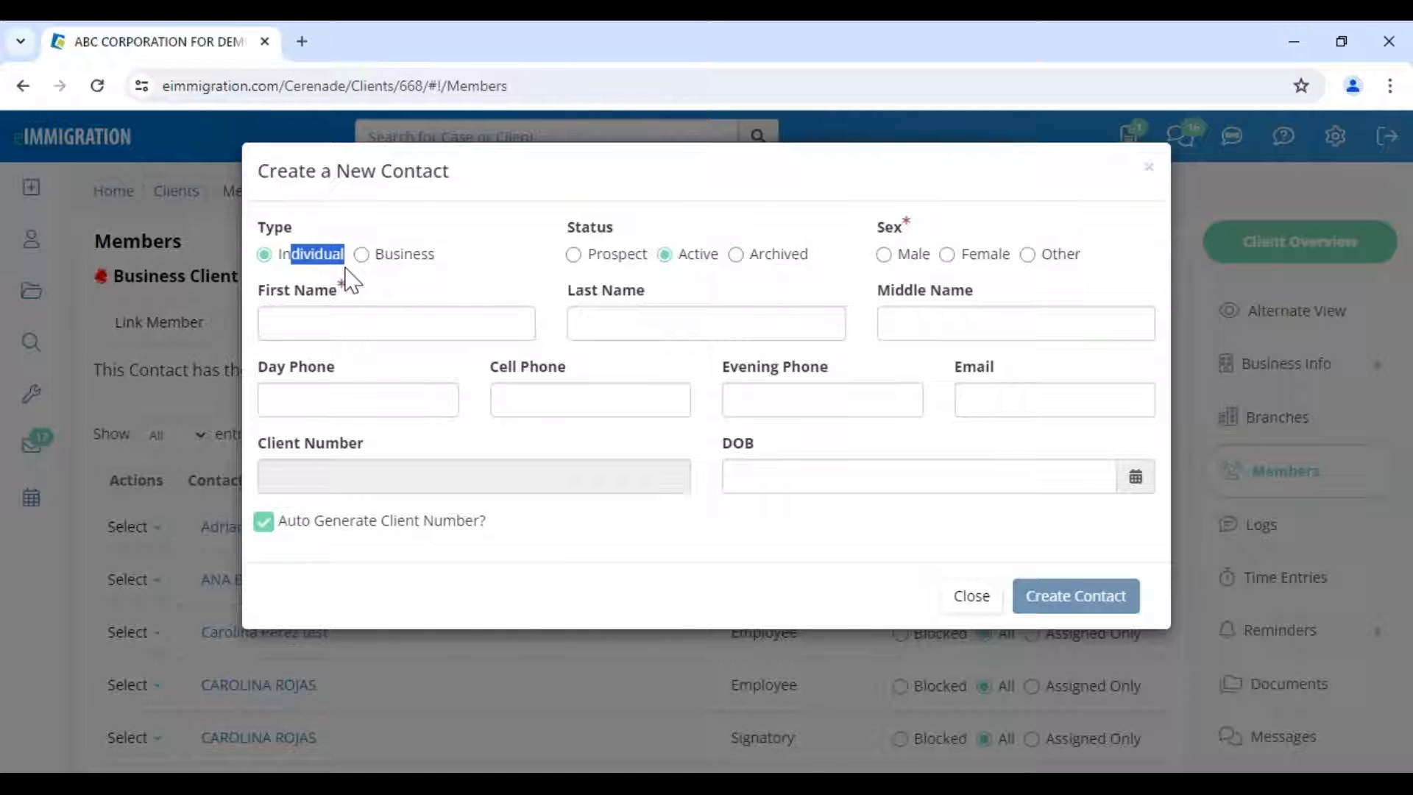
{"action": "left_click_drag", "start_coordinate": [257, 174], "coordinate": [515, 209]}
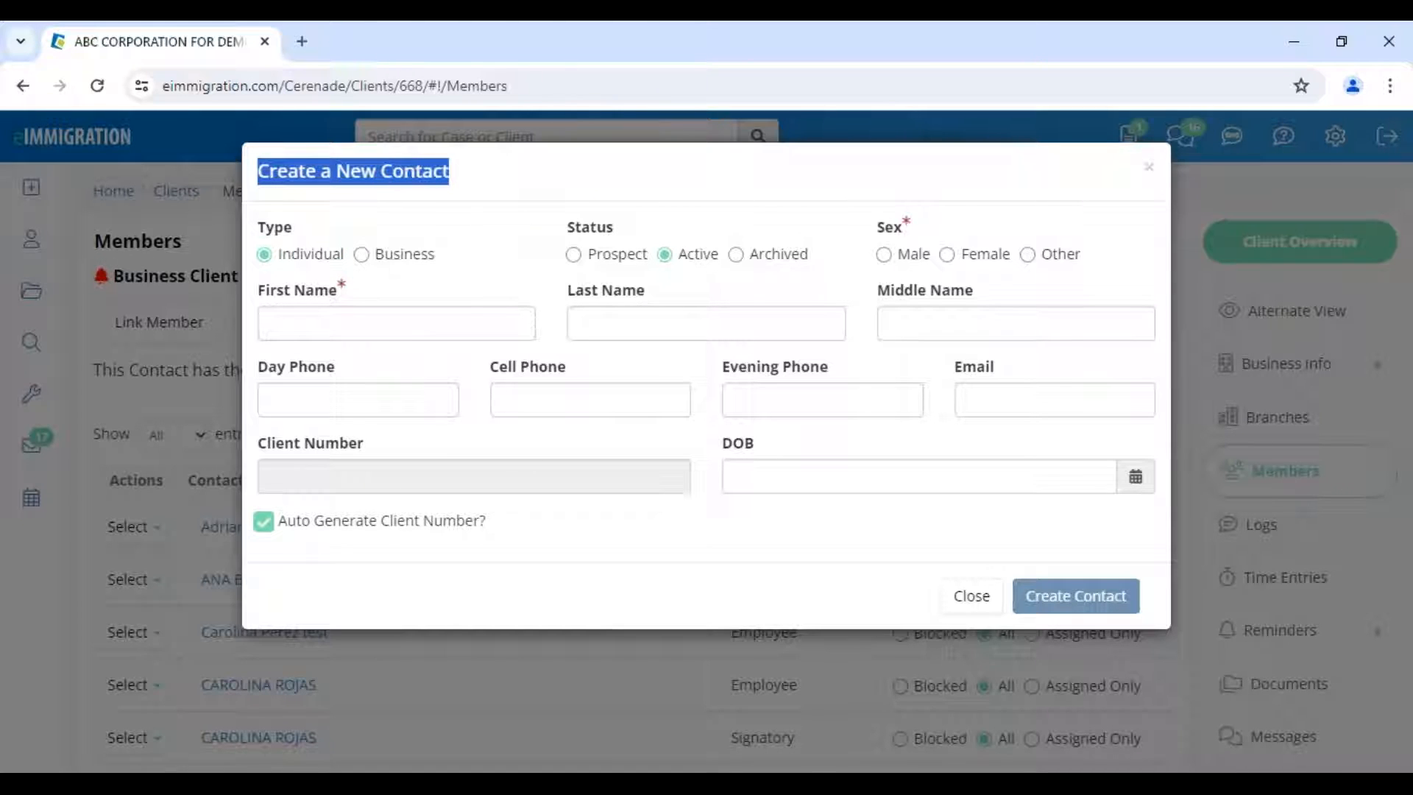
{"action": "left_click", "coordinate": [326, 528]}
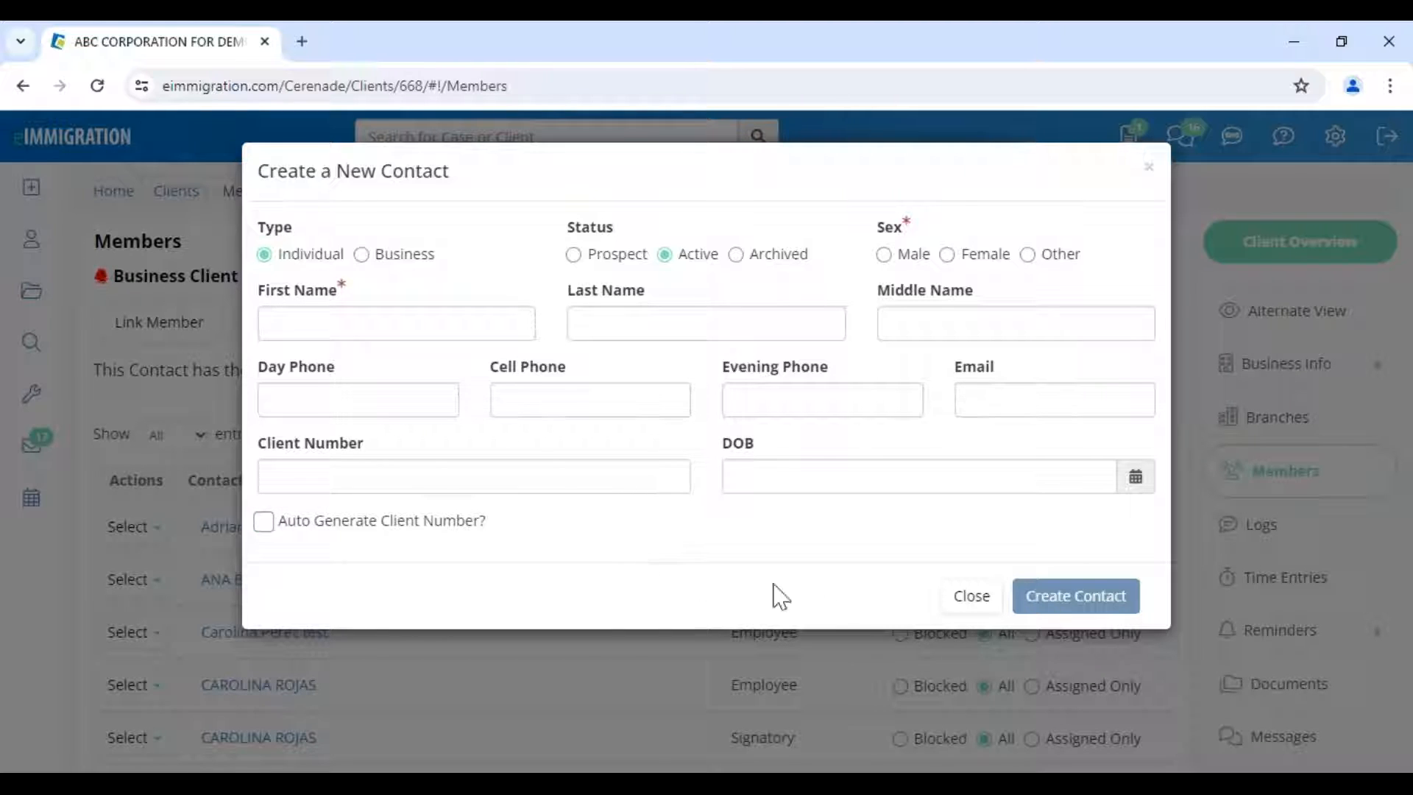
{"action": "left_click", "coordinate": [972, 597]}
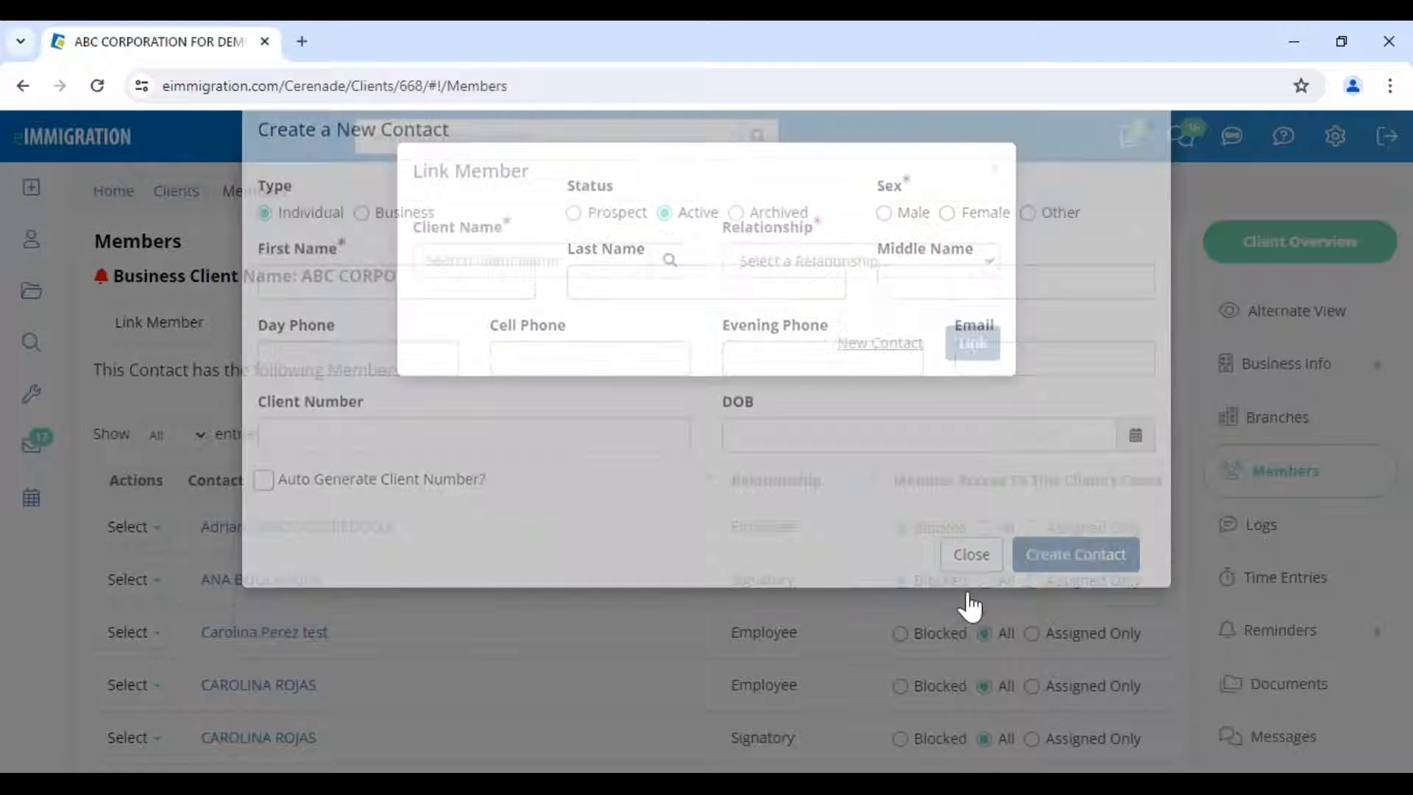
{"action": "left_click", "coordinate": [813, 268]}
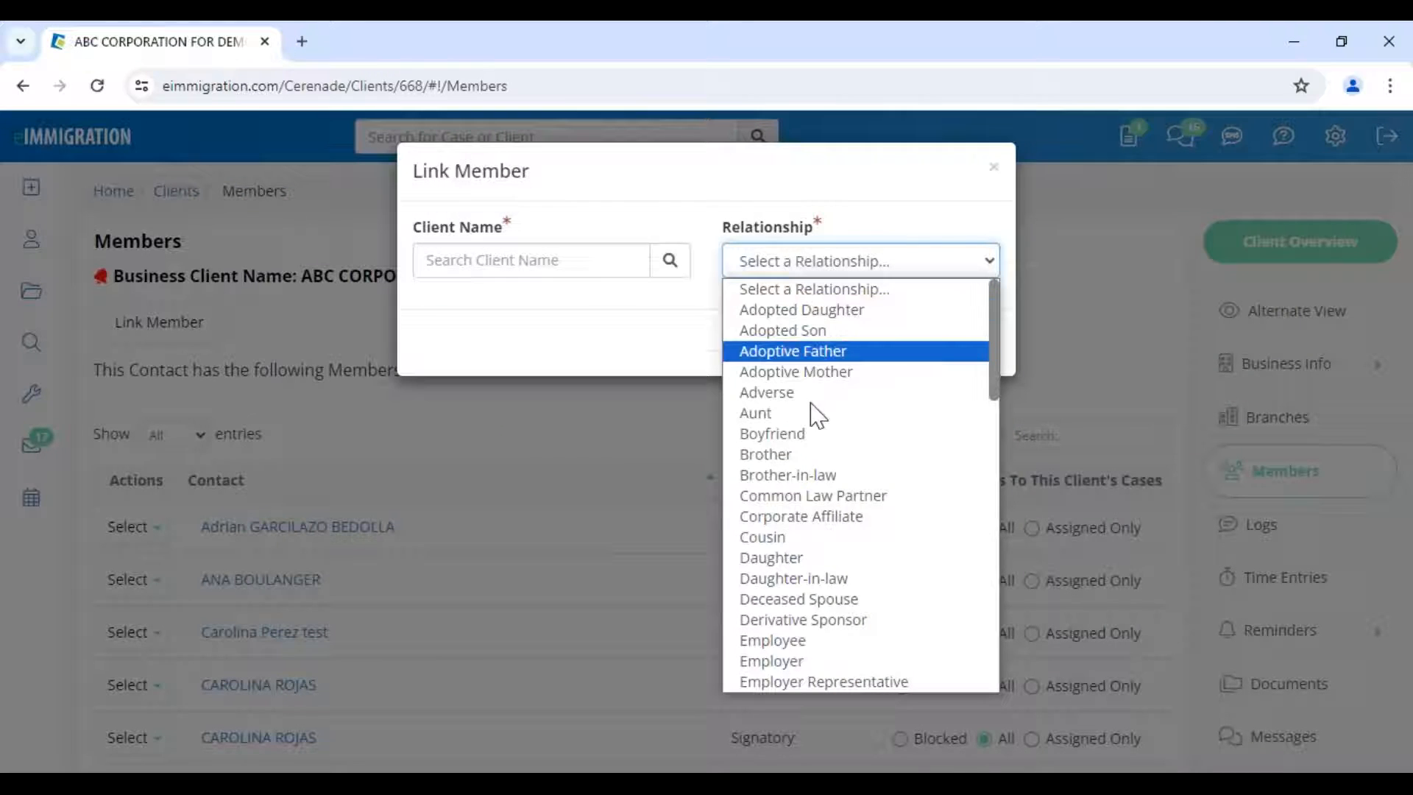
{"action": "key", "text": "e"}
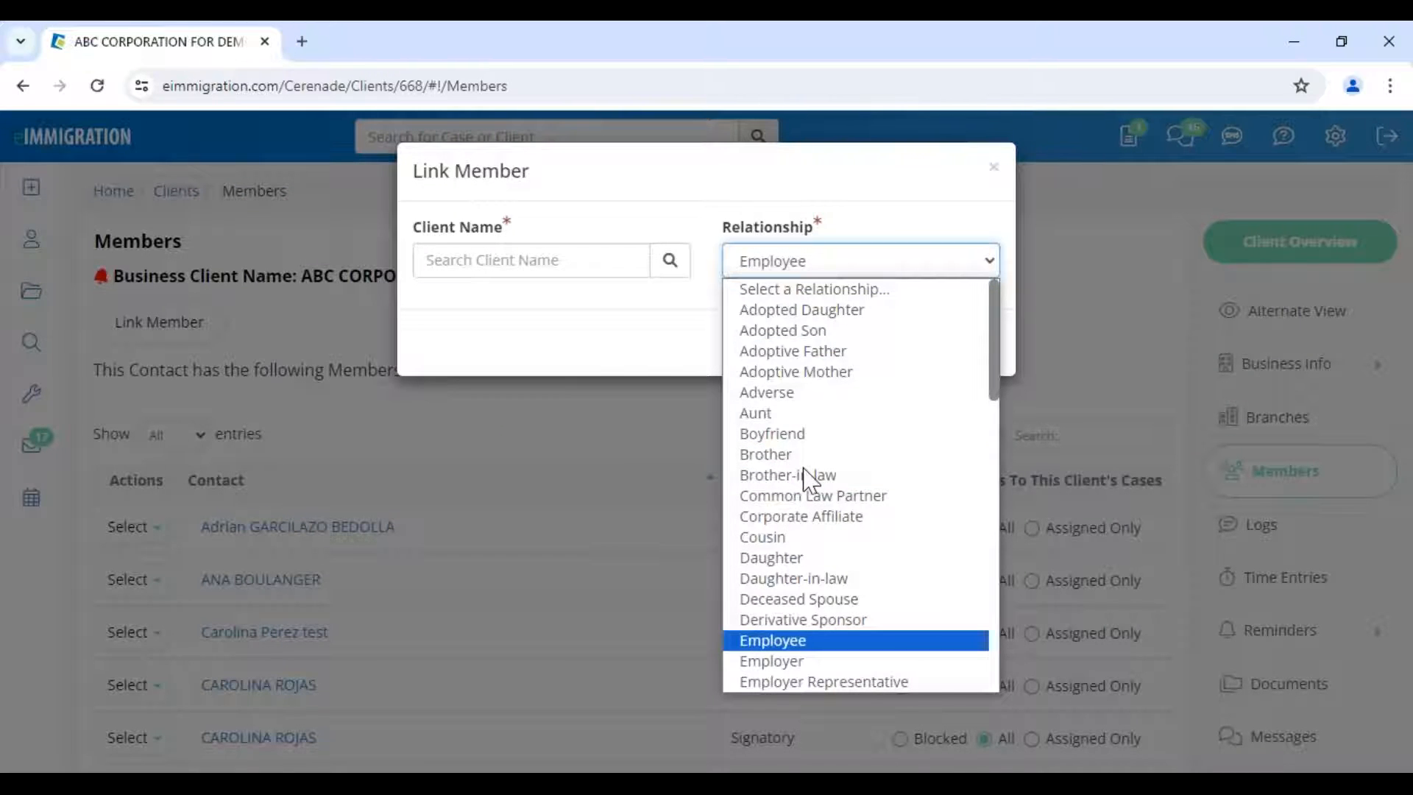
{"action": "key", "text": "Return"}
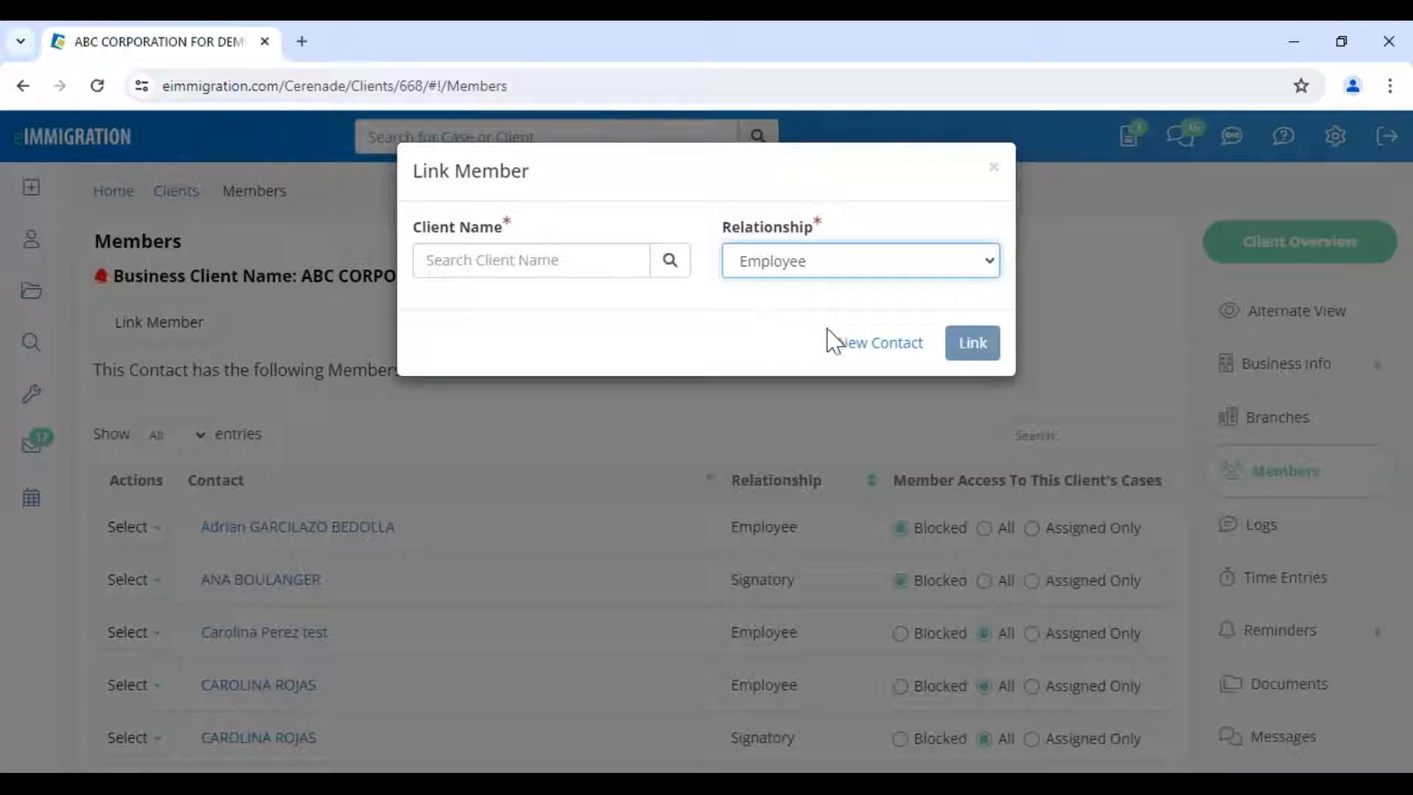
{"action": "left_click", "coordinate": [995, 168]}
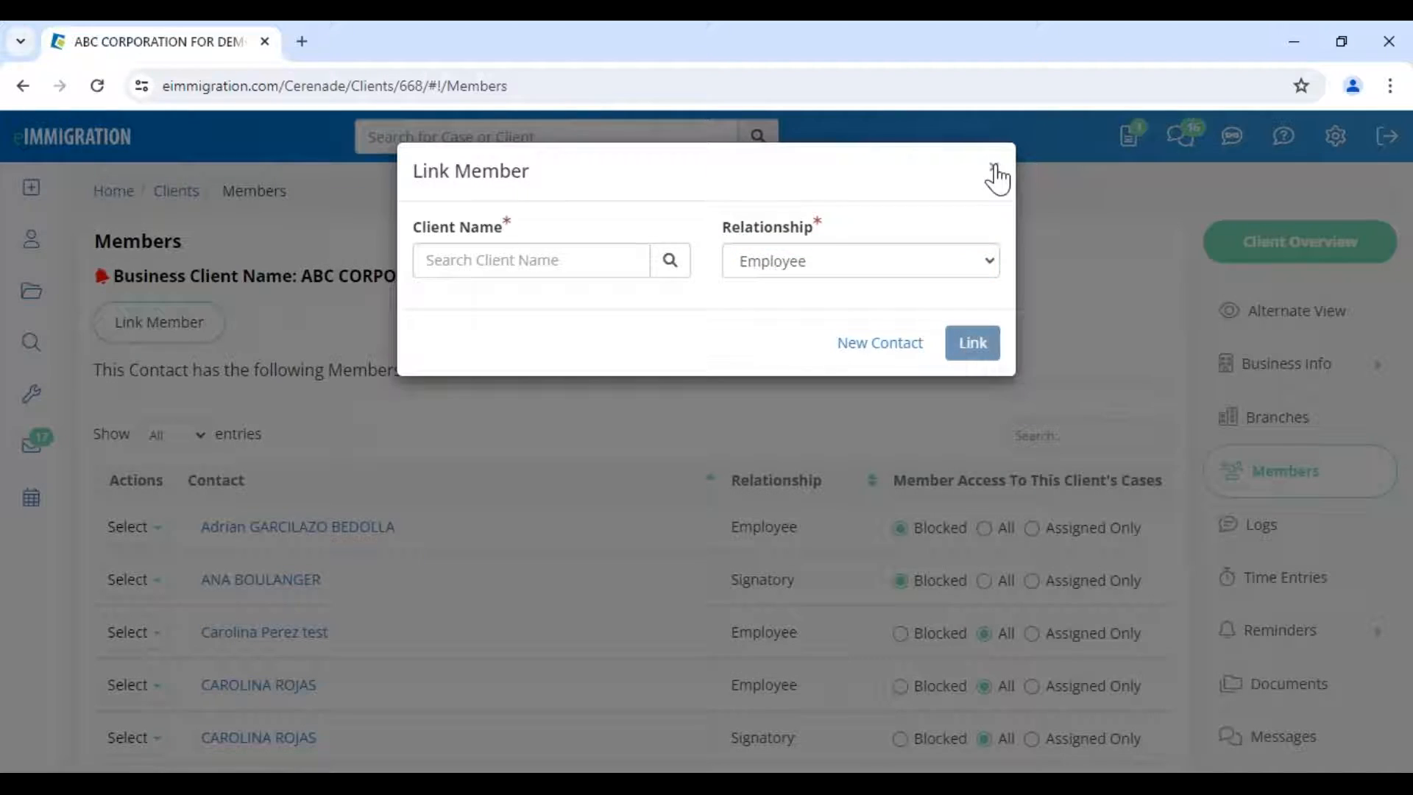
{"action": "left_click", "coordinate": [995, 172]}
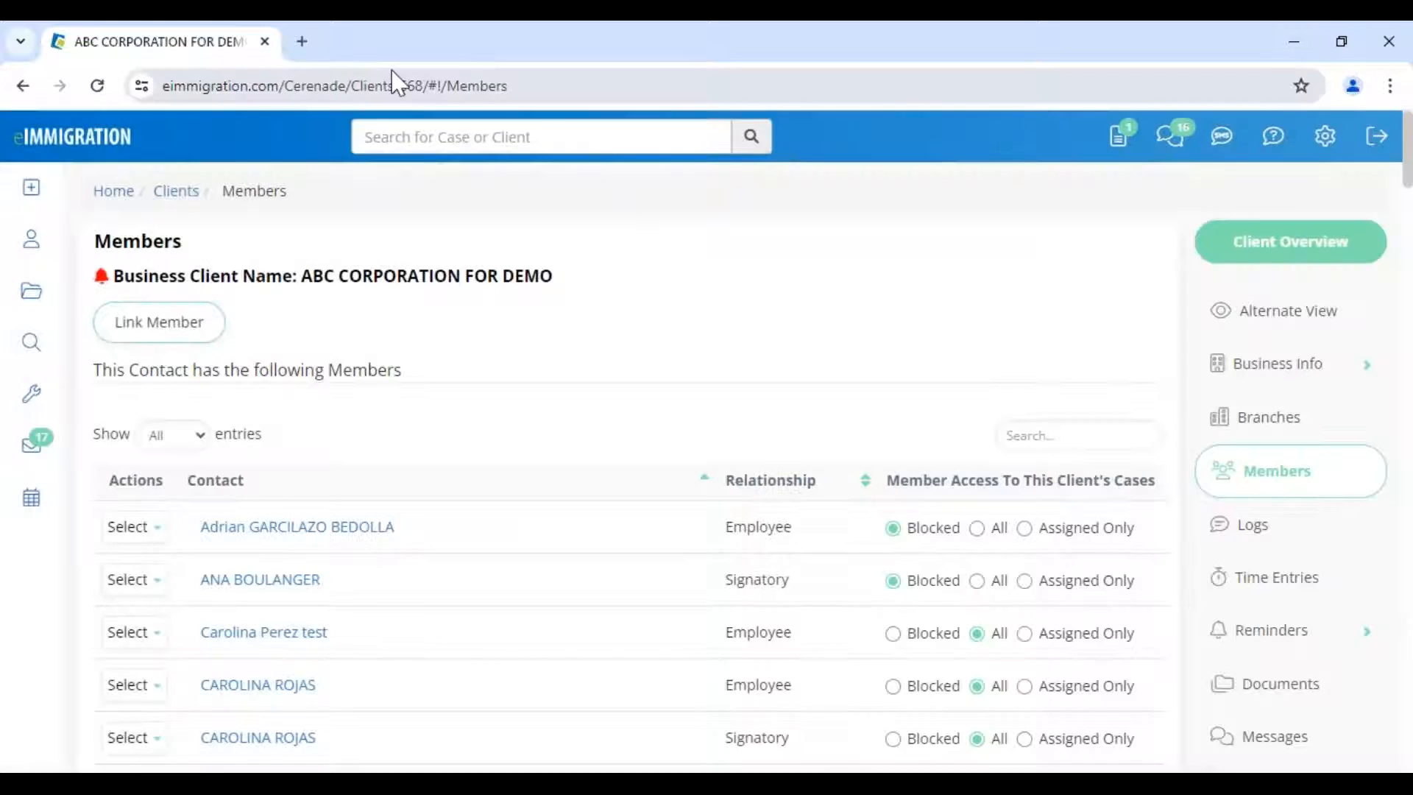
- Search the members for 'valeria' and open her profile in a new tab, dismissing alerts
{"action": "left_click", "coordinate": [1027, 444]}
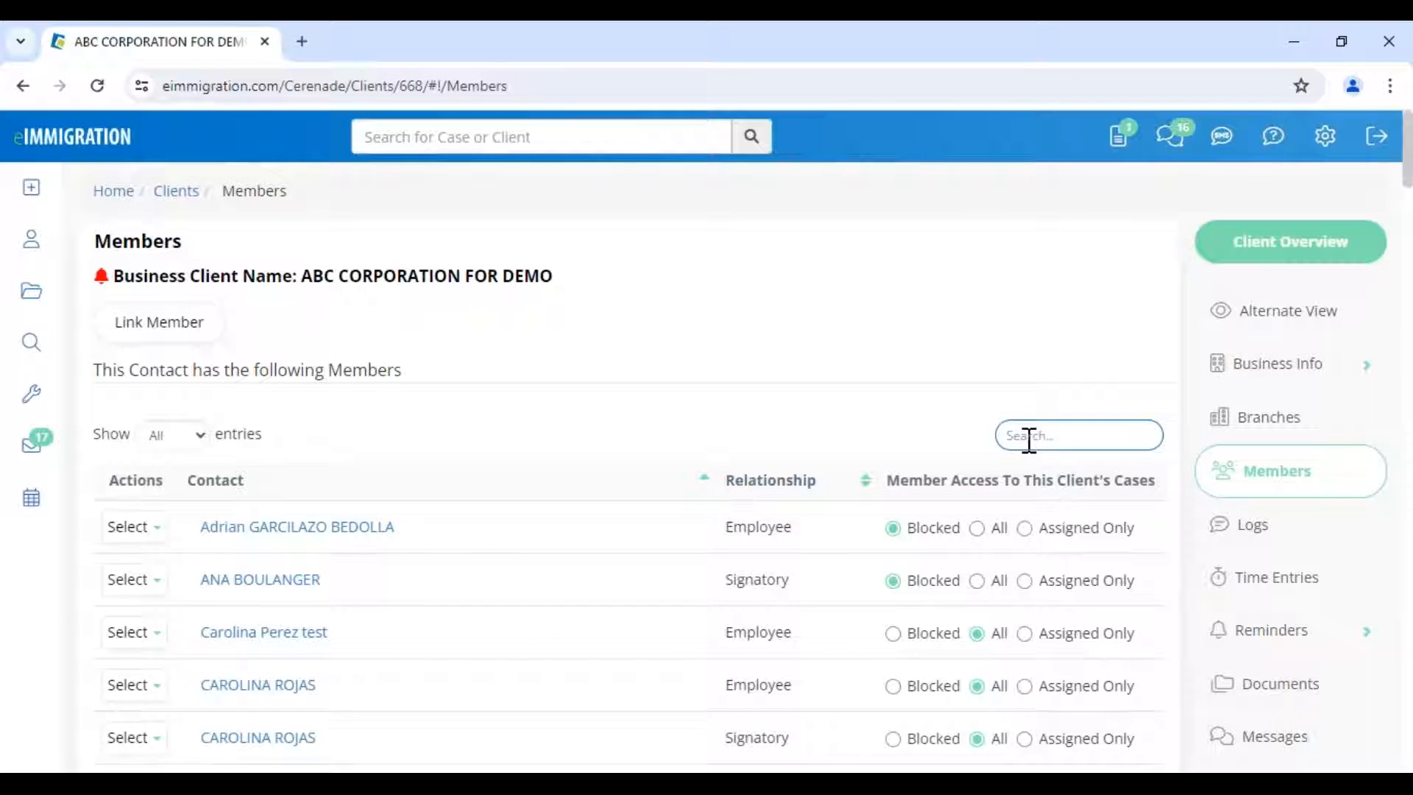
{"action": "type", "text": "valeria"}
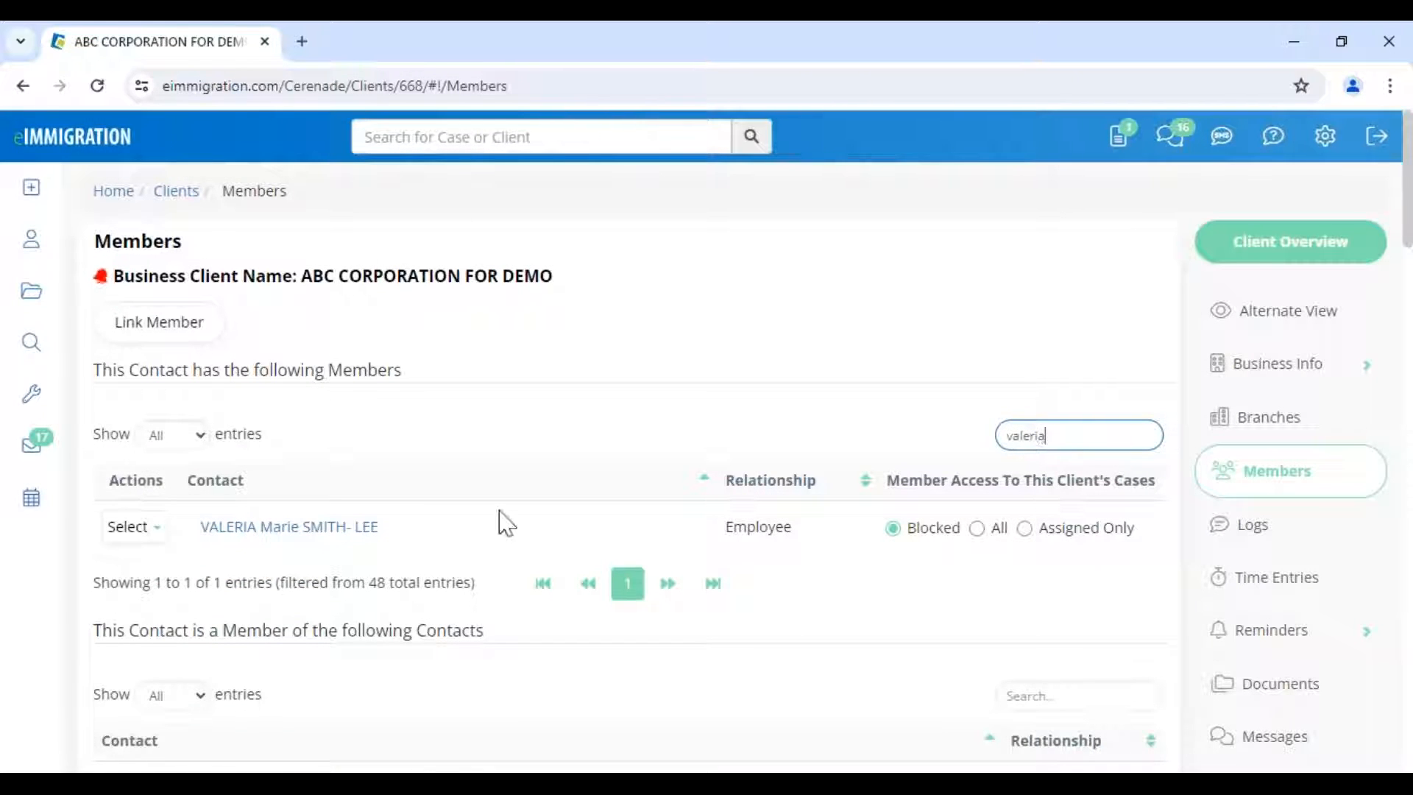
{"action": "left_click", "coordinate": [245, 527]}
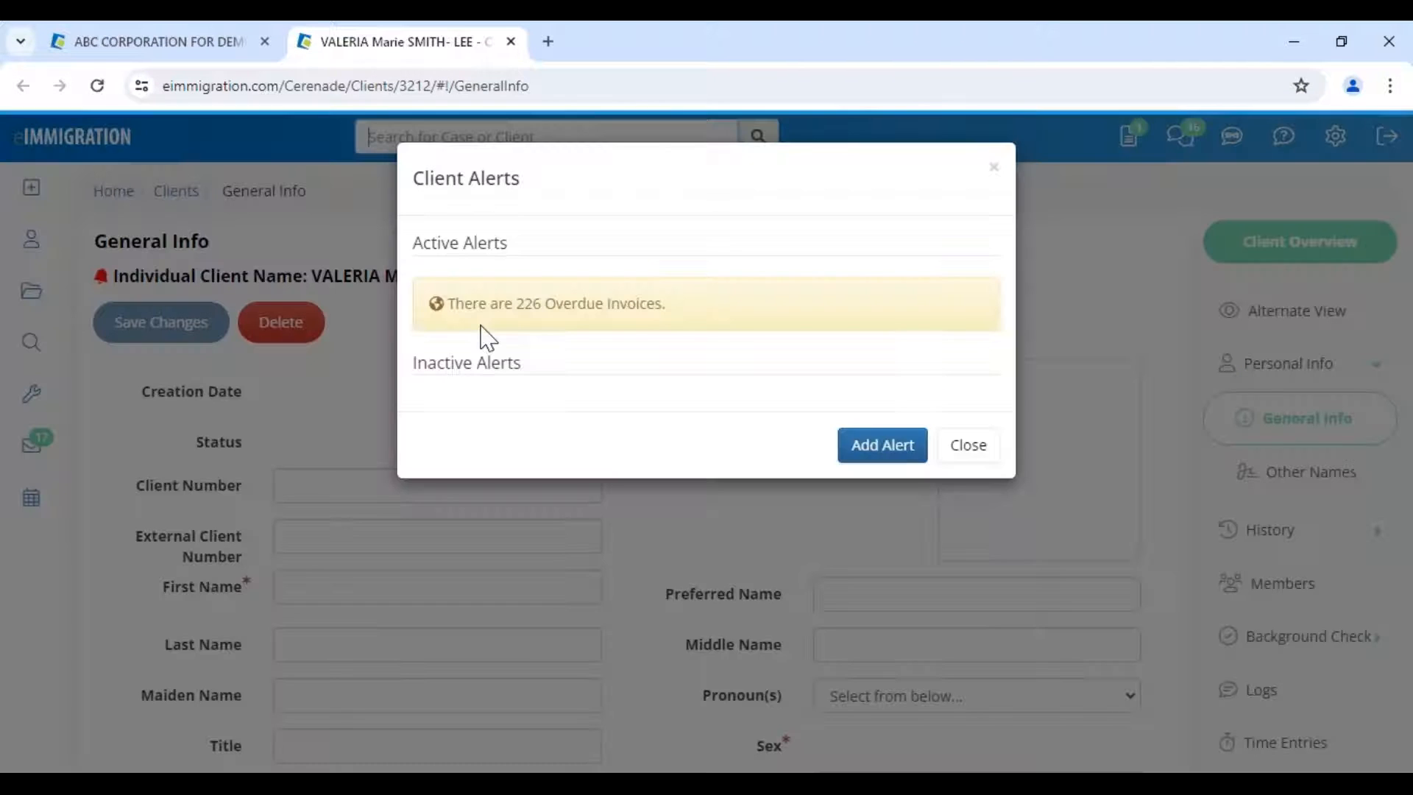
{"action": "left_click", "coordinate": [909, 444]}
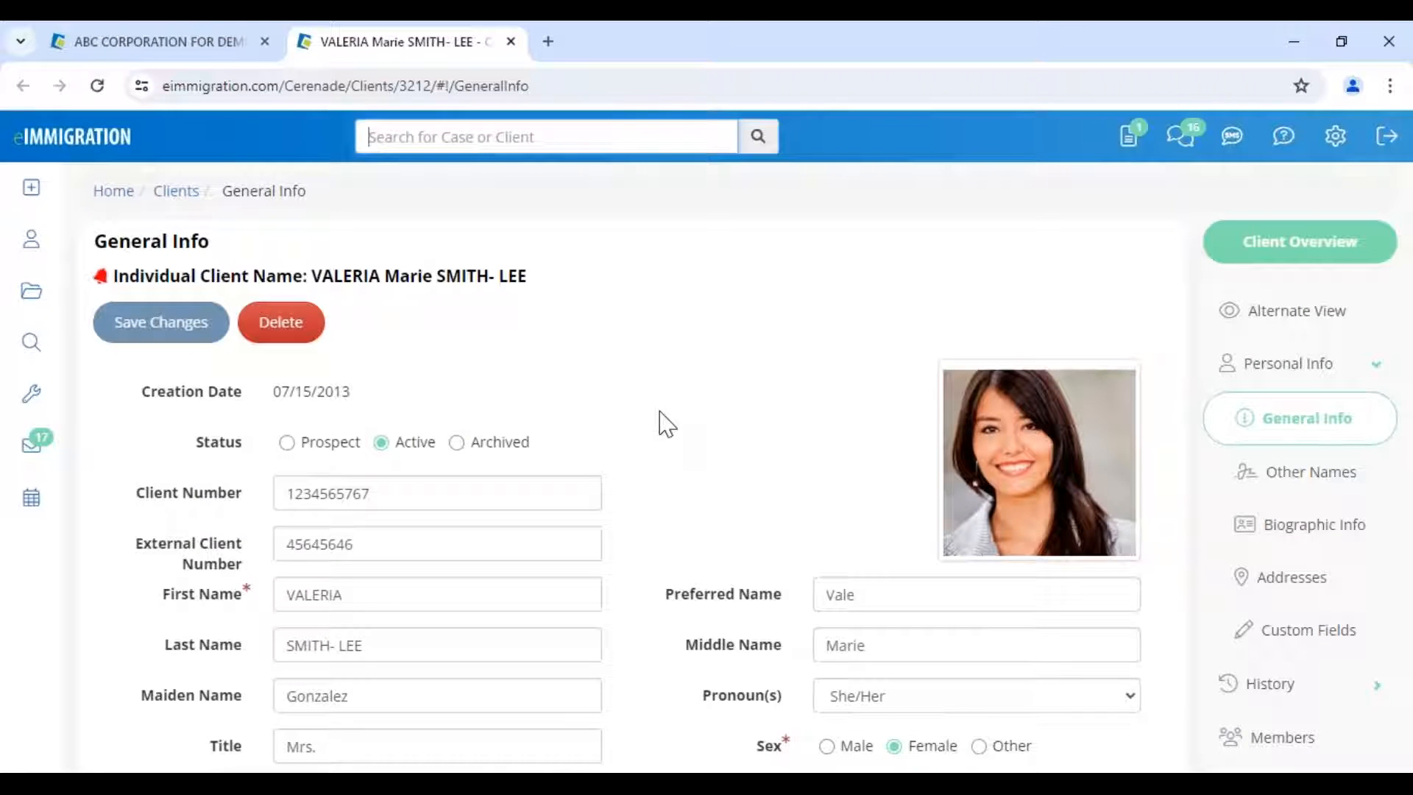
- Open her Members list and bring up the Link Member dialog
{"action": "left_click", "coordinate": [1255, 745]}
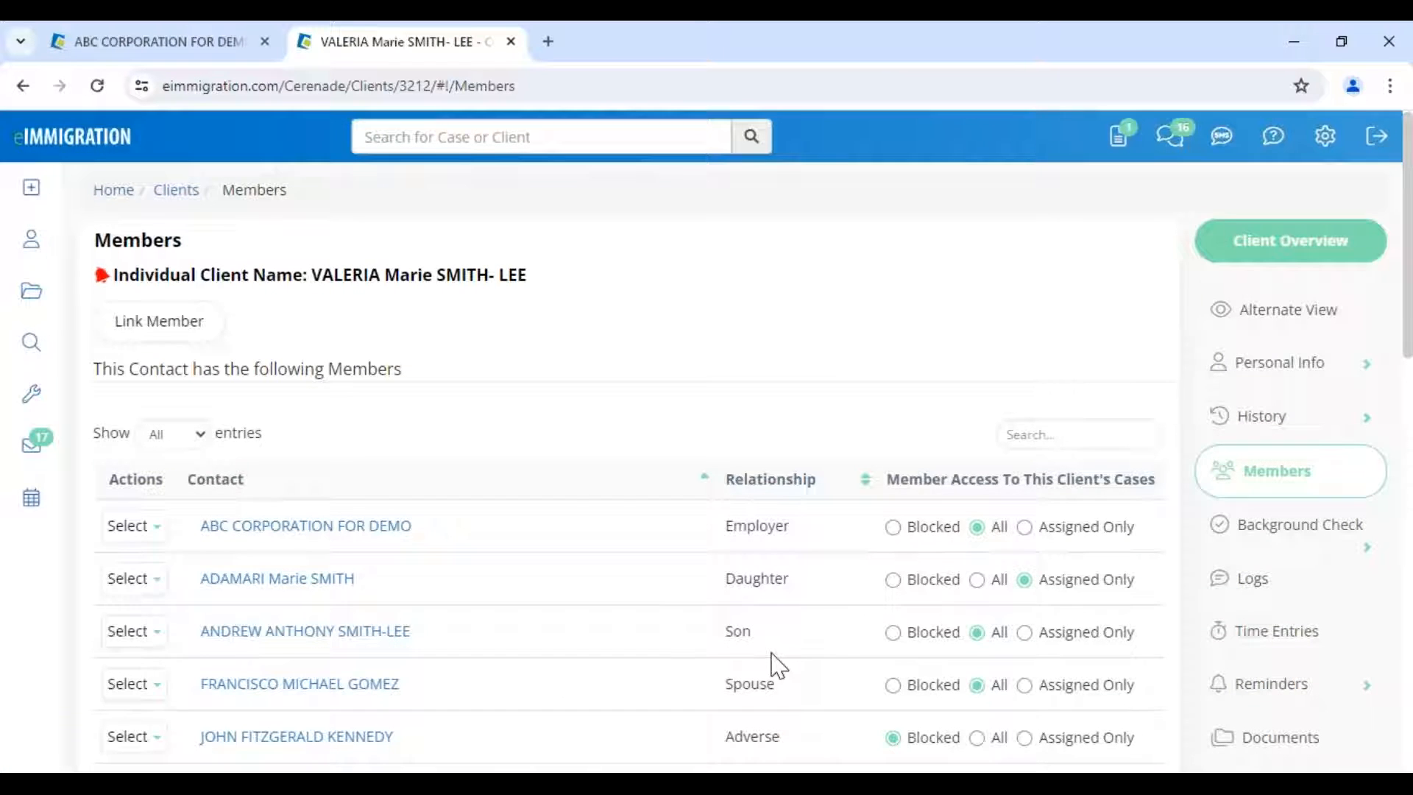
{"action": "scroll", "coordinate": [773, 664], "scroll_direction": "down", "scroll_amount": 2}
{"action": "scroll", "coordinate": [633, 471], "scroll_direction": "up", "scroll_amount": 2}
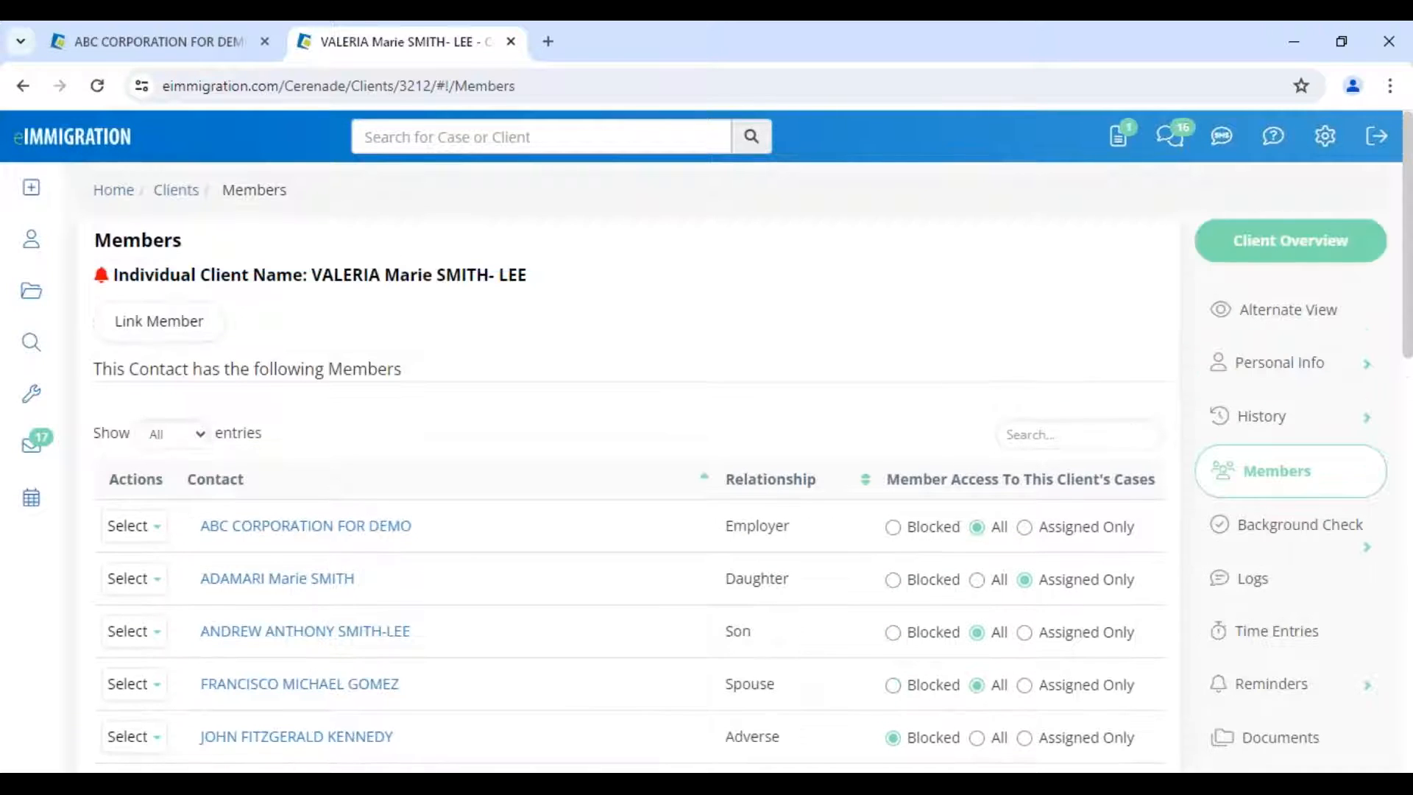
{"action": "left_click", "coordinate": [159, 323]}
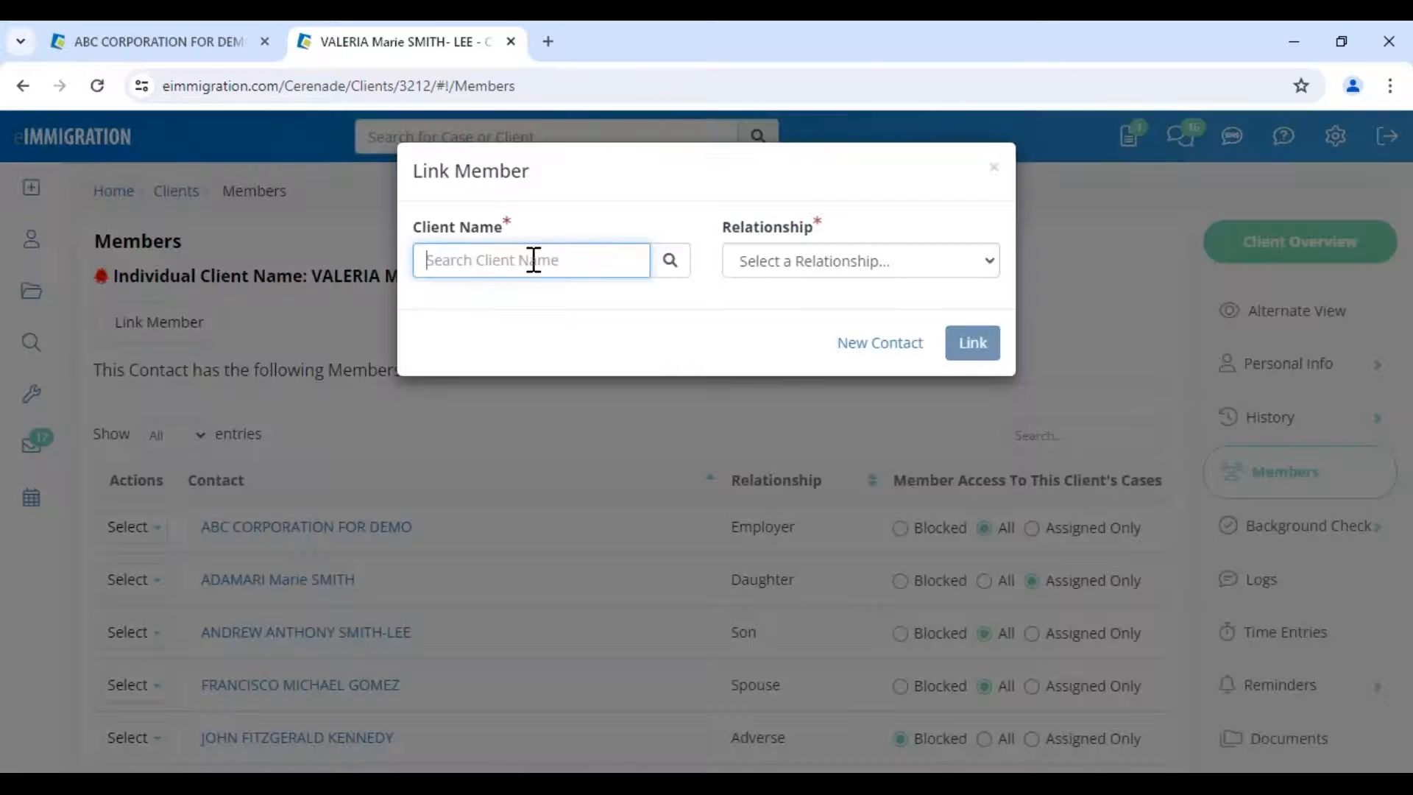
- Try New Contact with Auto Generate Client Number off, then close it and Link Member unsaved
{"action": "left_click", "coordinate": [898, 343]}
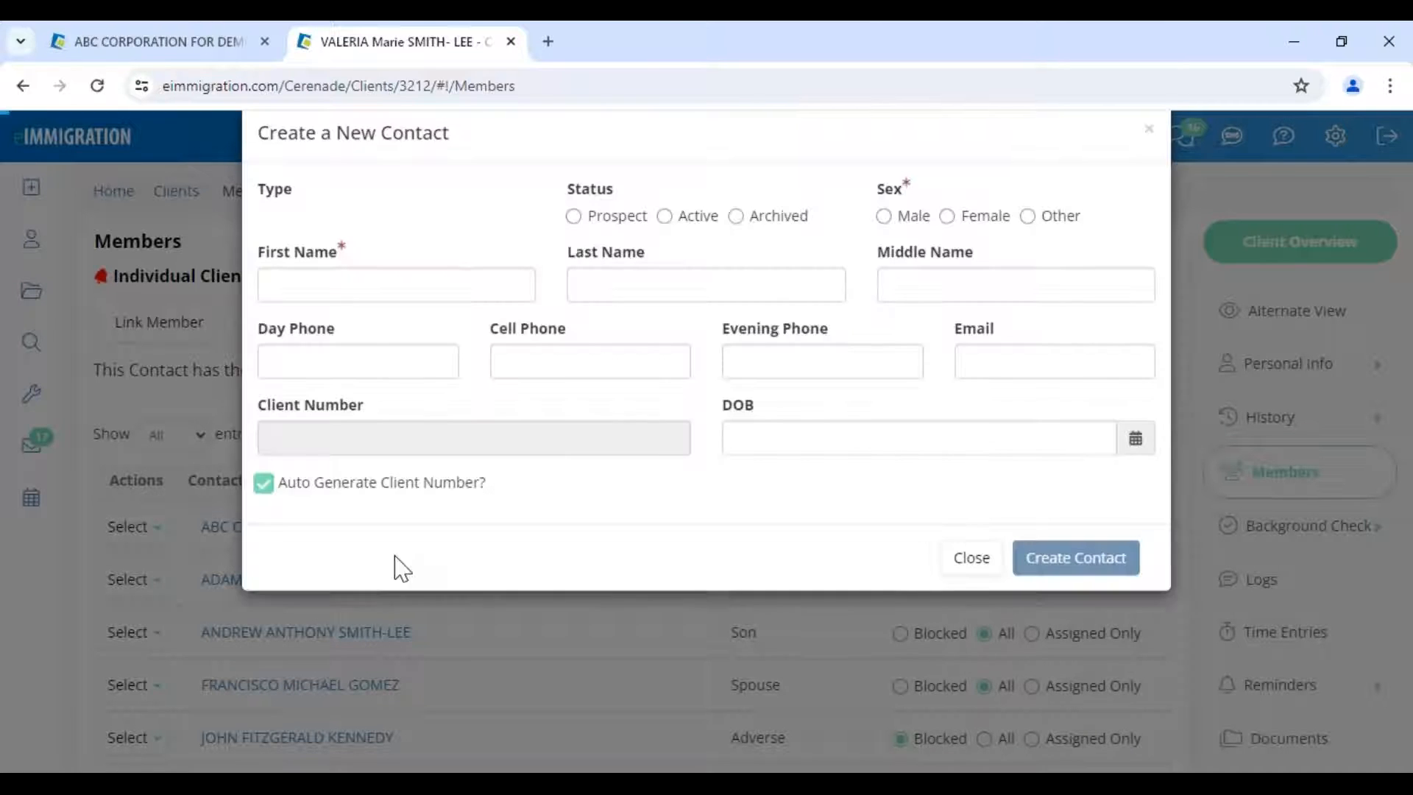
{"action": "triple_click", "coordinate": [312, 527]}
{"action": "left_click_drag", "start_coordinate": [395, 174], "coordinate": [450, 176]}
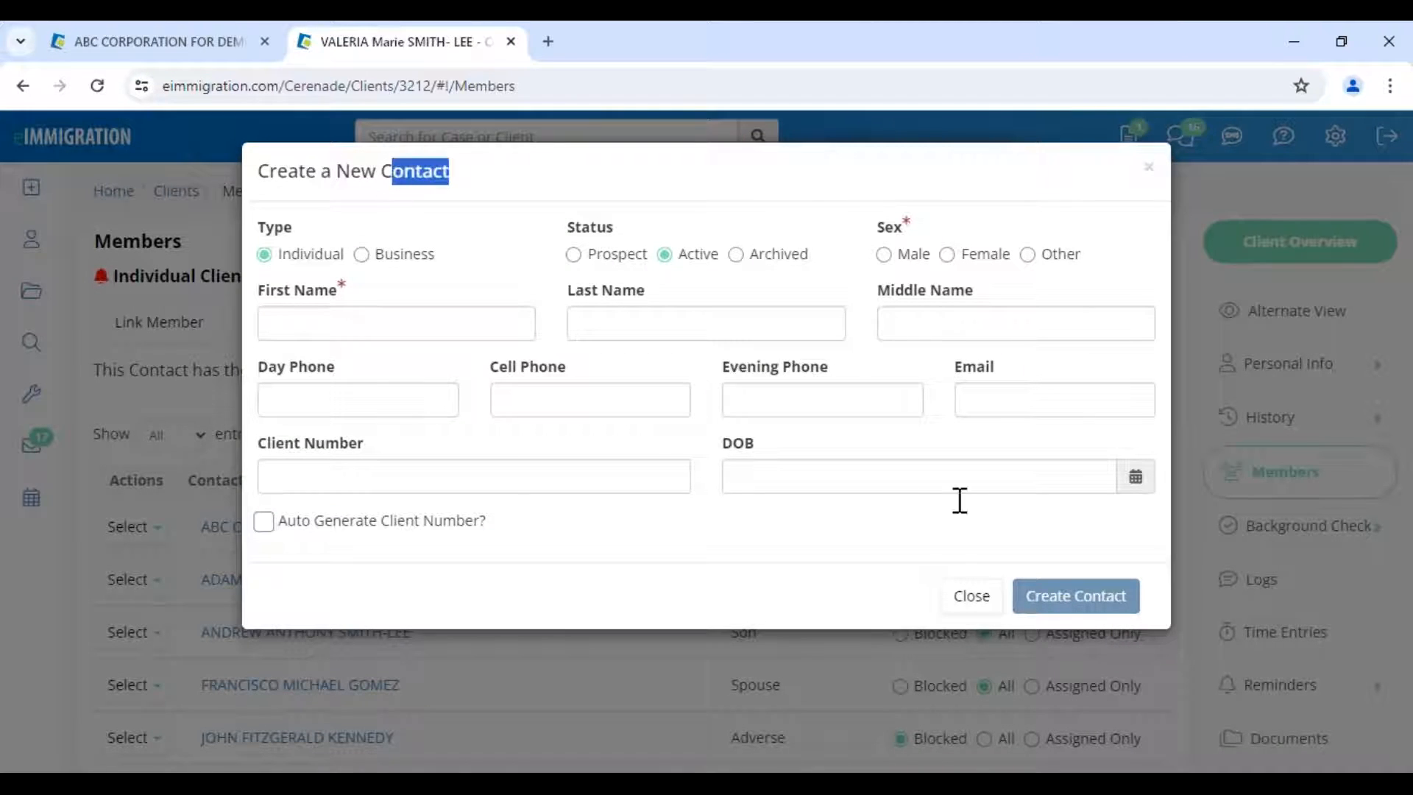
{"action": "left_click", "coordinate": [970, 596]}
{"action": "left_click", "coordinate": [829, 274]}
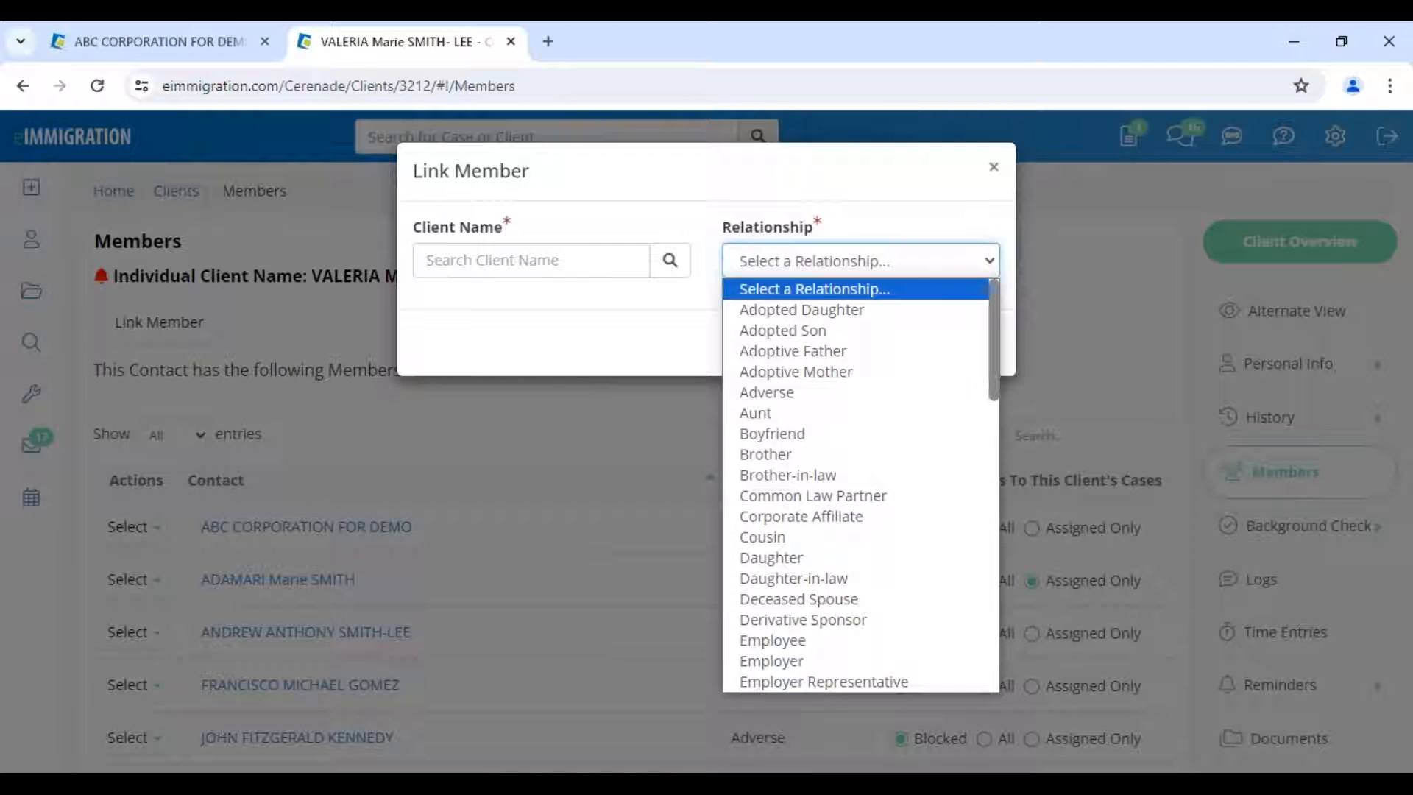
{"action": "key", "text": "Return"}
{"action": "key", "text": "Escape"}
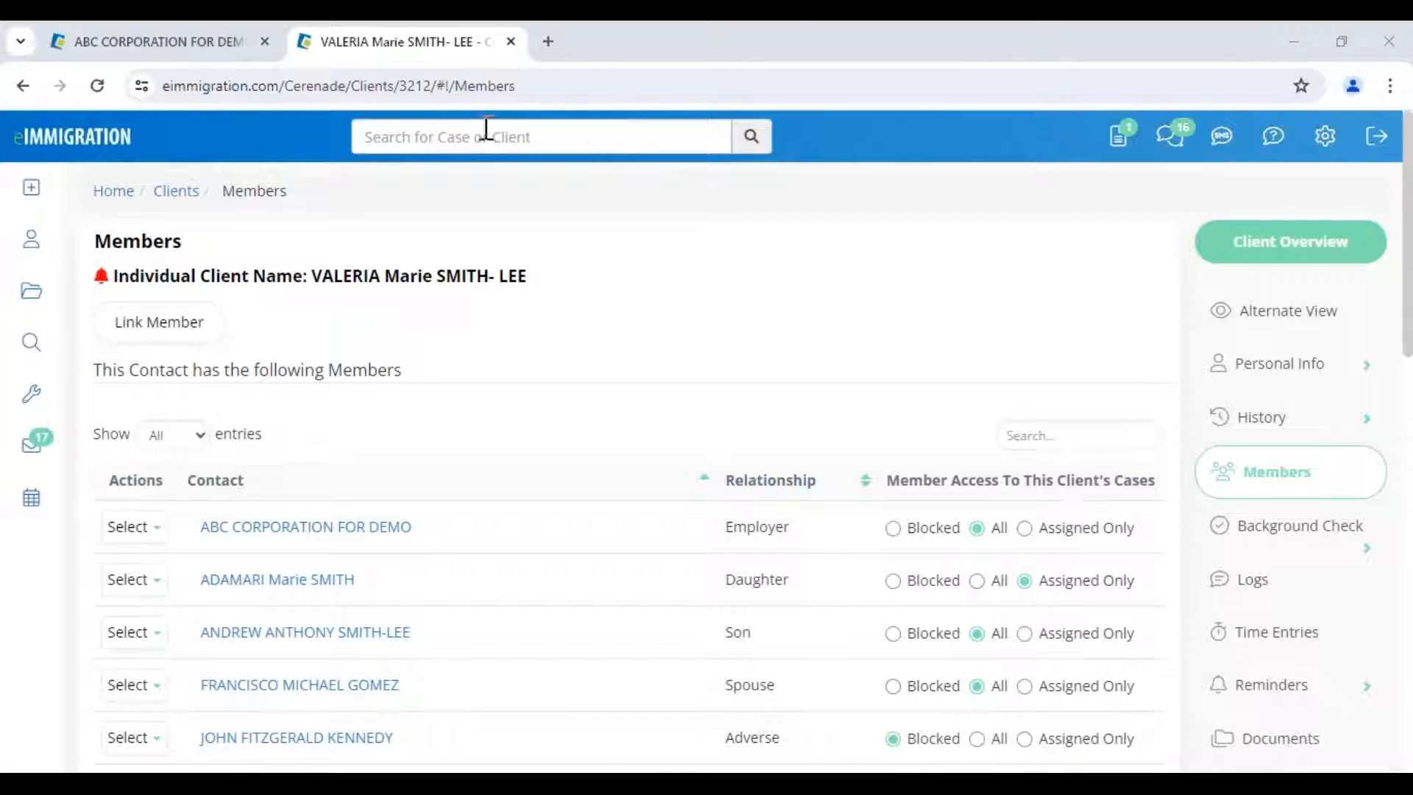
{"action": "left_click_drag", "start_coordinate": [305, 277], "coordinate": [534, 276]}
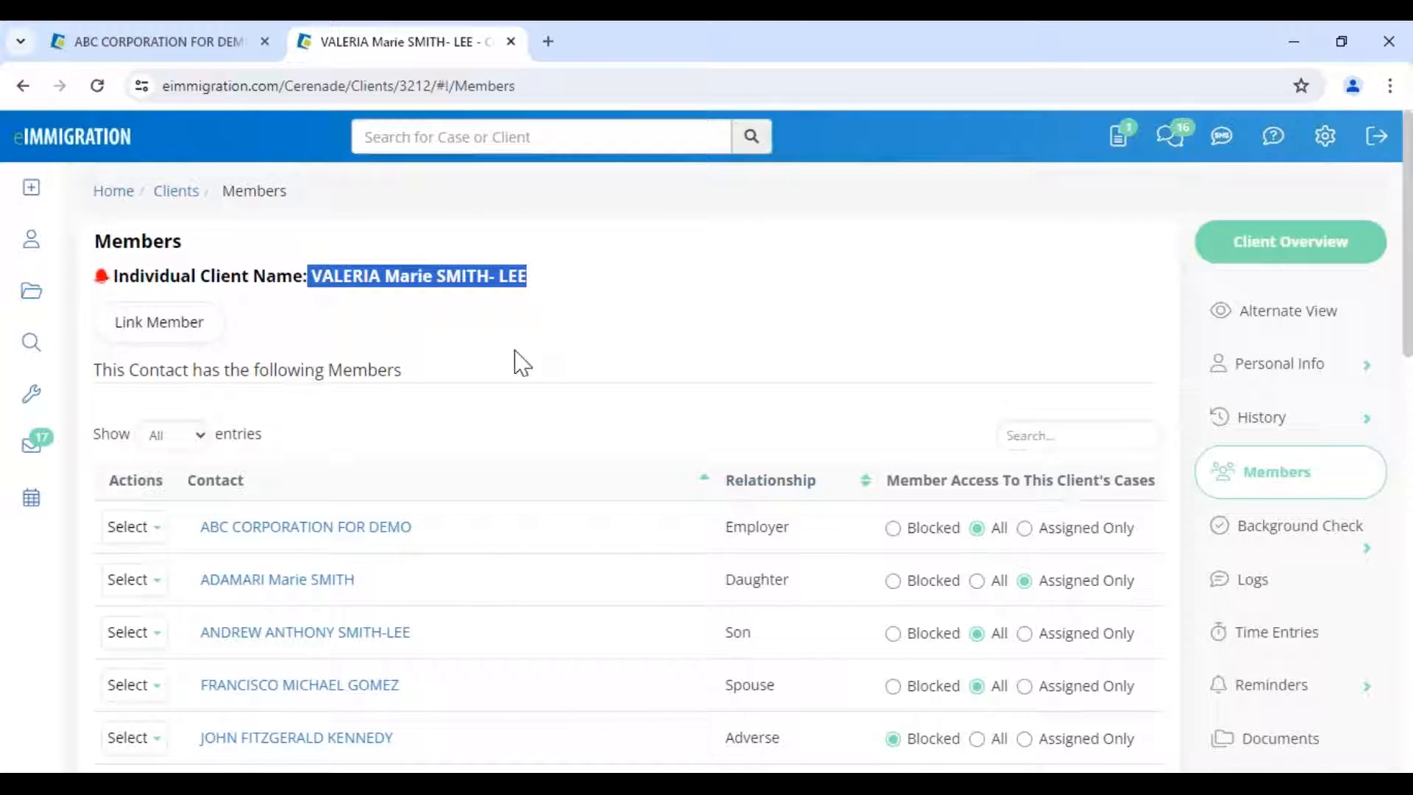
{"action": "left_click", "coordinate": [305, 527]}
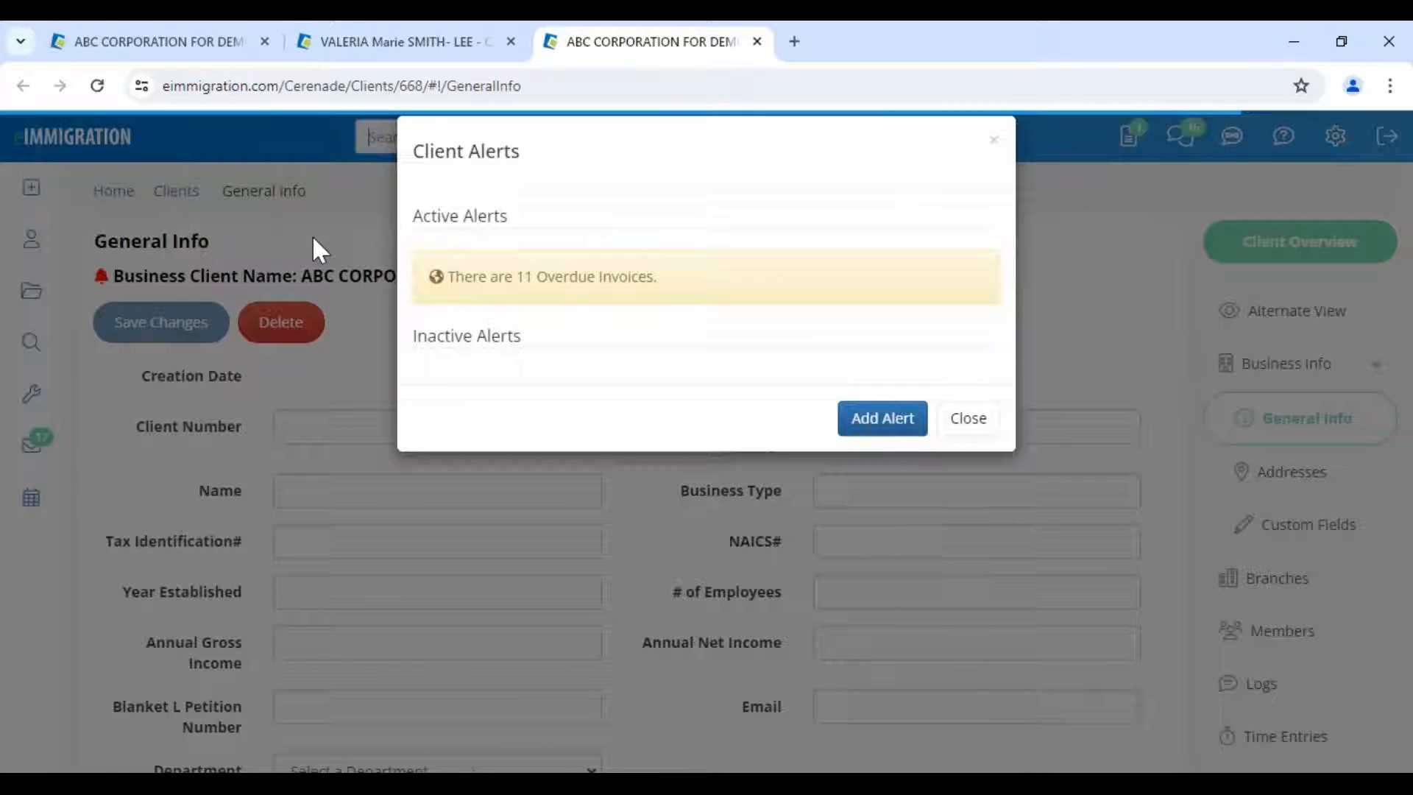
{"action": "left_click", "coordinate": [969, 445]}
{"action": "left_click_drag", "start_coordinate": [312, 276], "coordinate": [567, 281]}
{"action": "left_click", "coordinate": [604, 363]}
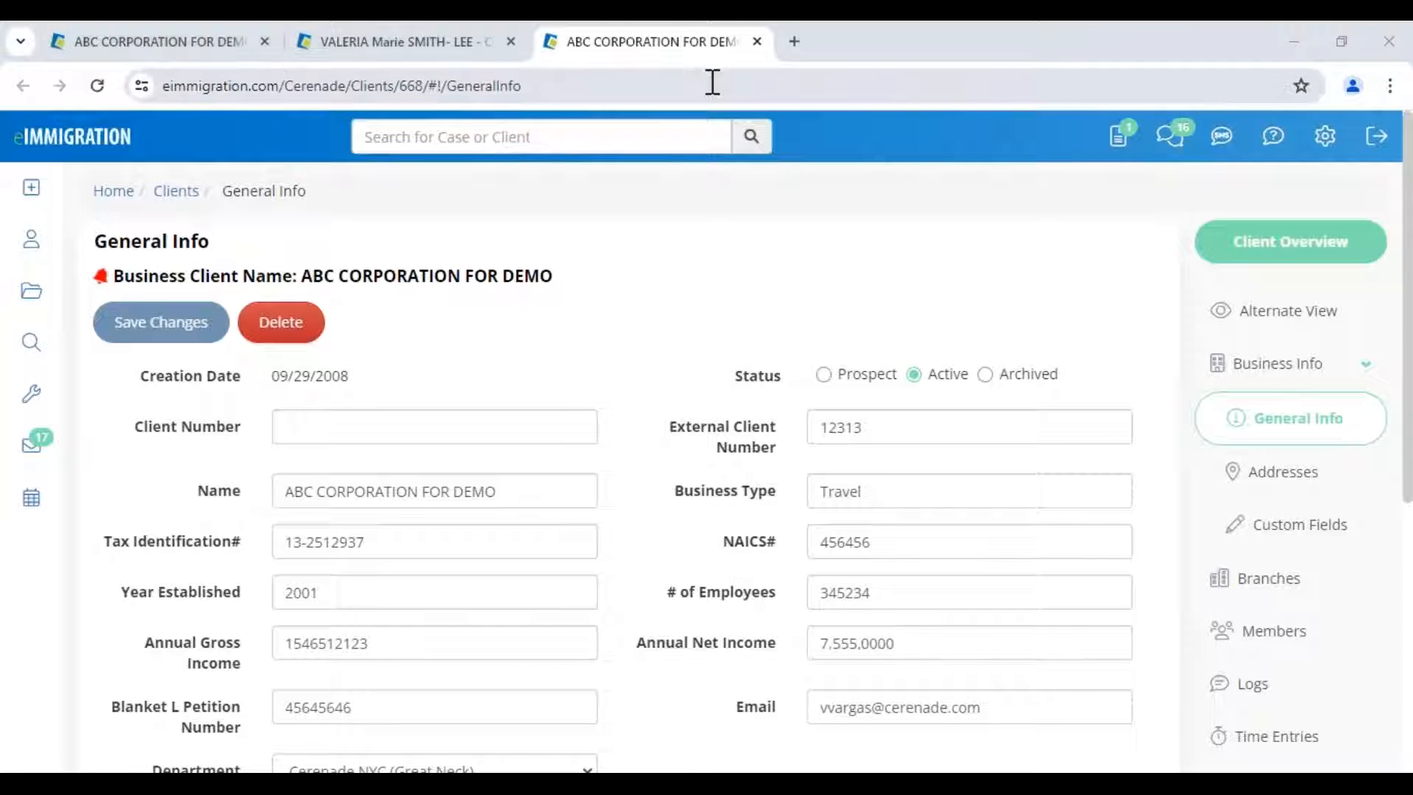
{"action": "left_click", "coordinate": [758, 42]}
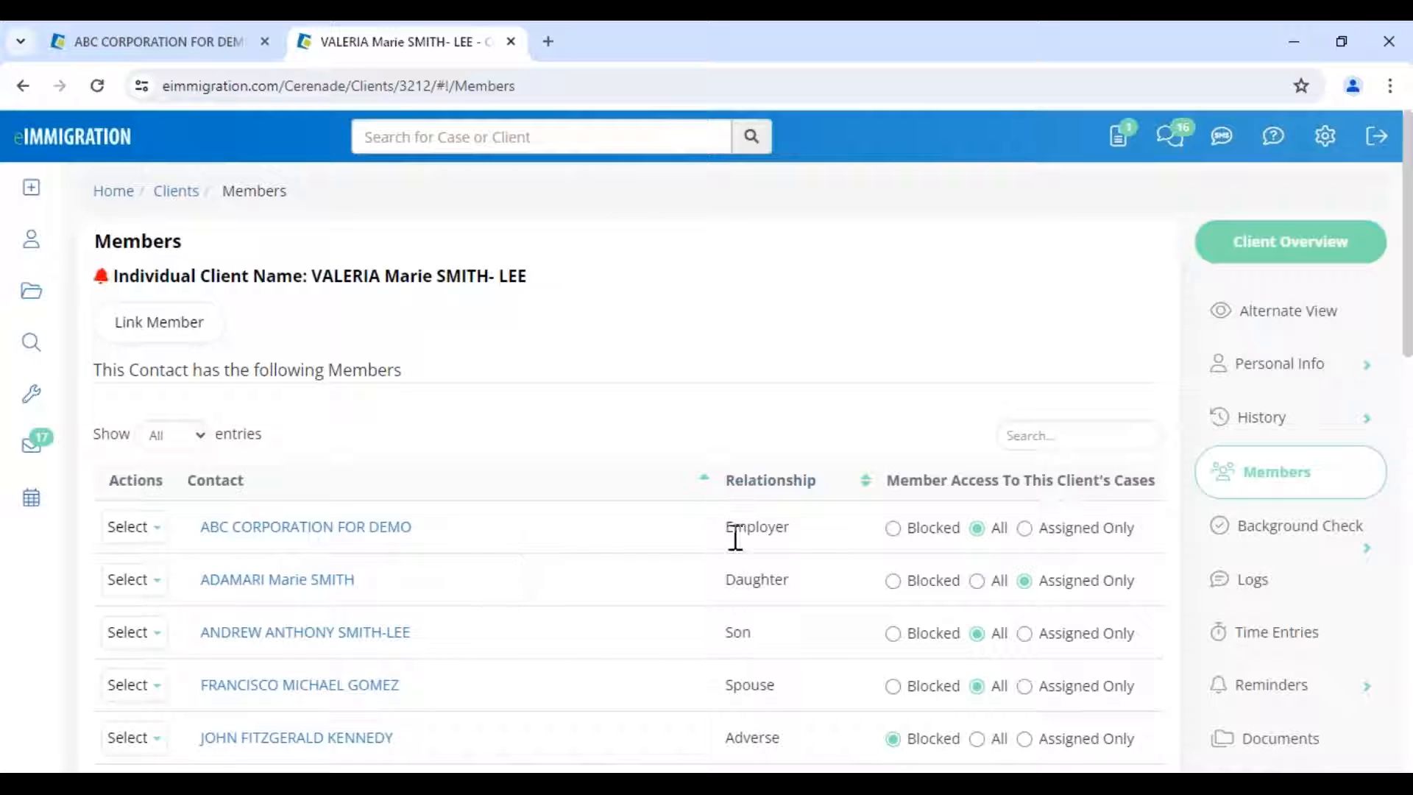
- Review the Daughter and Son relationships in the client's member list
{"action": "left_click_drag", "start_coordinate": [728, 584], "coordinate": [766, 625]}
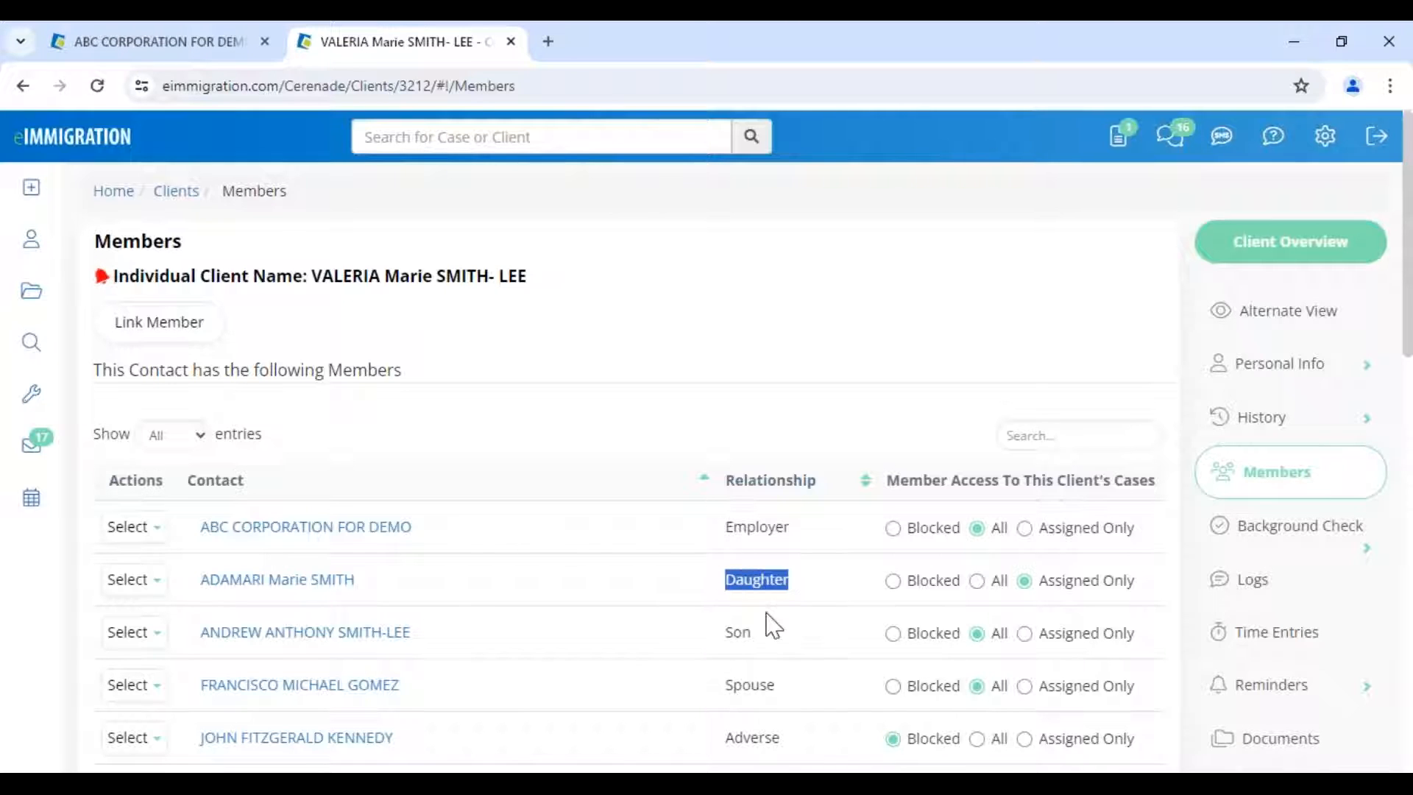
{"action": "left_click", "coordinate": [718, 633]}
{"action": "double_click", "coordinate": [720, 634]}
{"action": "left_click", "coordinate": [648, 367]}
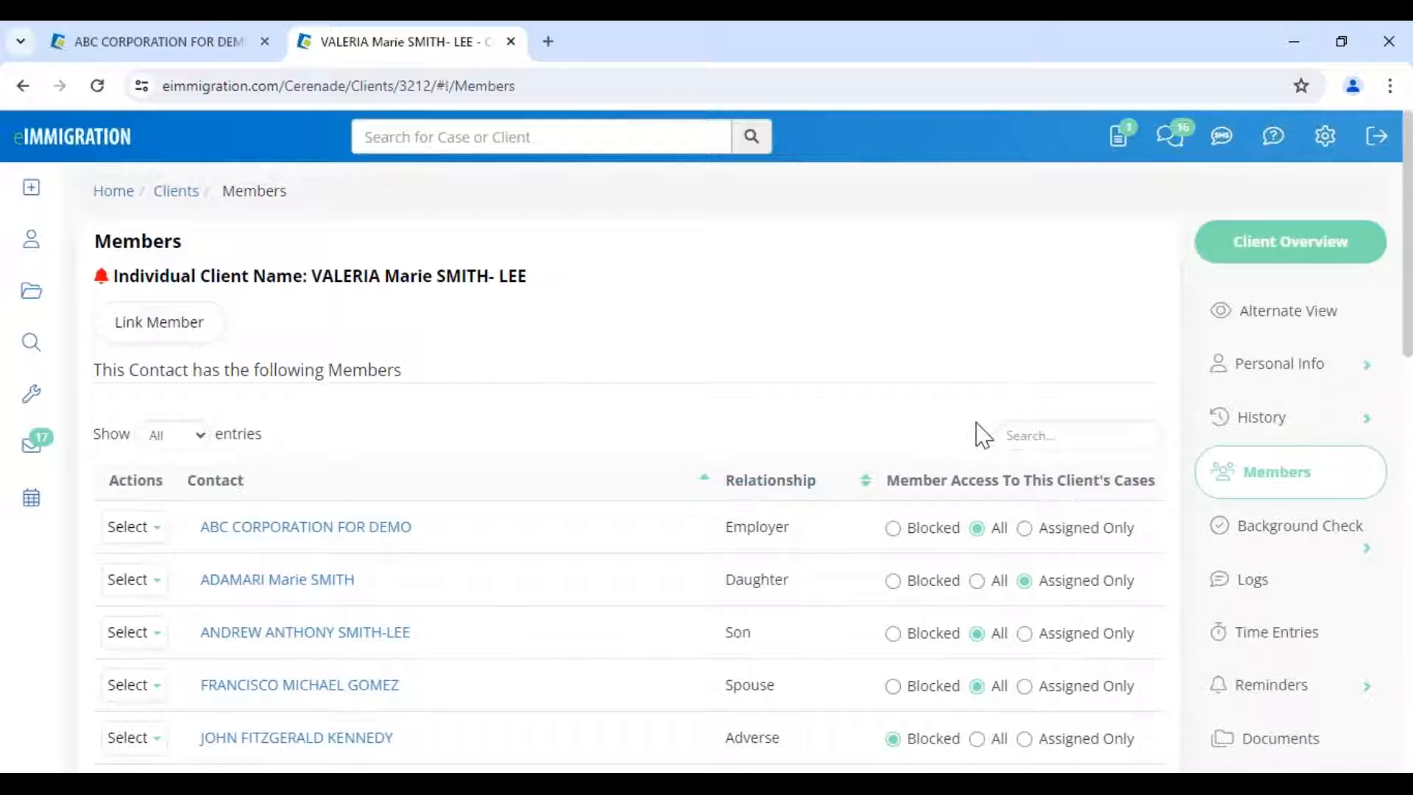
{"action": "scroll", "coordinate": [984, 433], "scroll_direction": "down", "scroll_amount": 3}
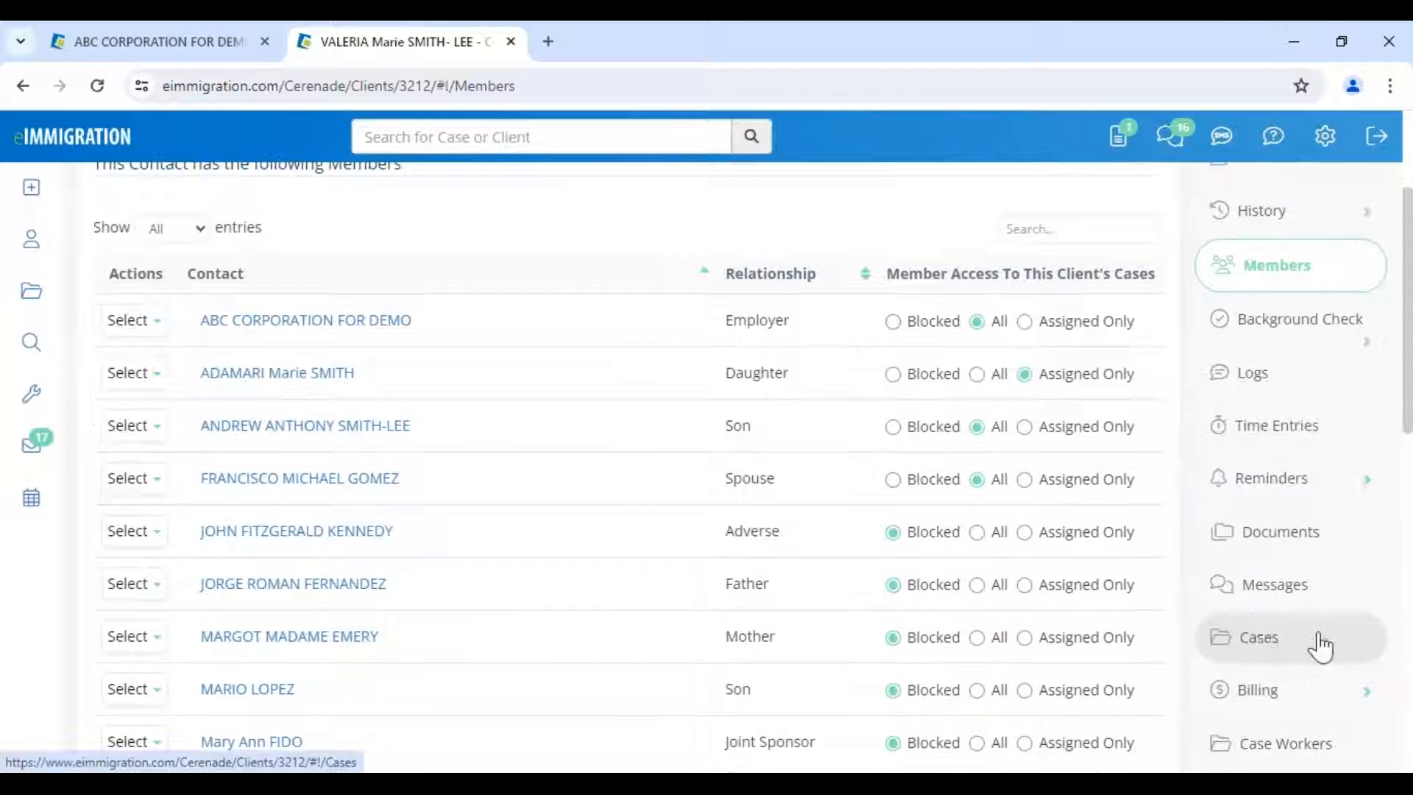
- Open the client's Cases list and bring up the Create Case Wizard
{"action": "left_click", "coordinate": [1273, 648]}
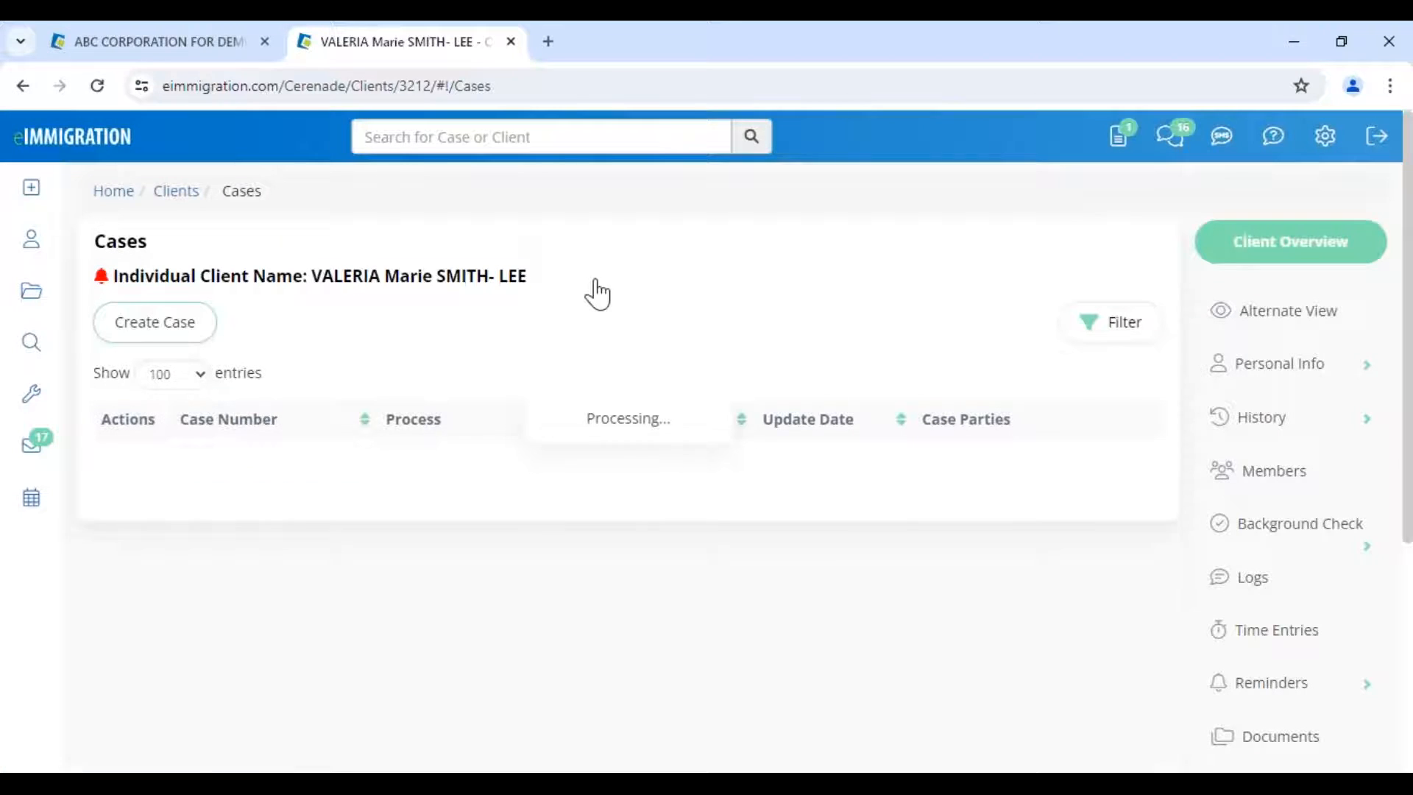
{"action": "left_click_drag", "start_coordinate": [598, 294], "coordinate": [312, 277]}
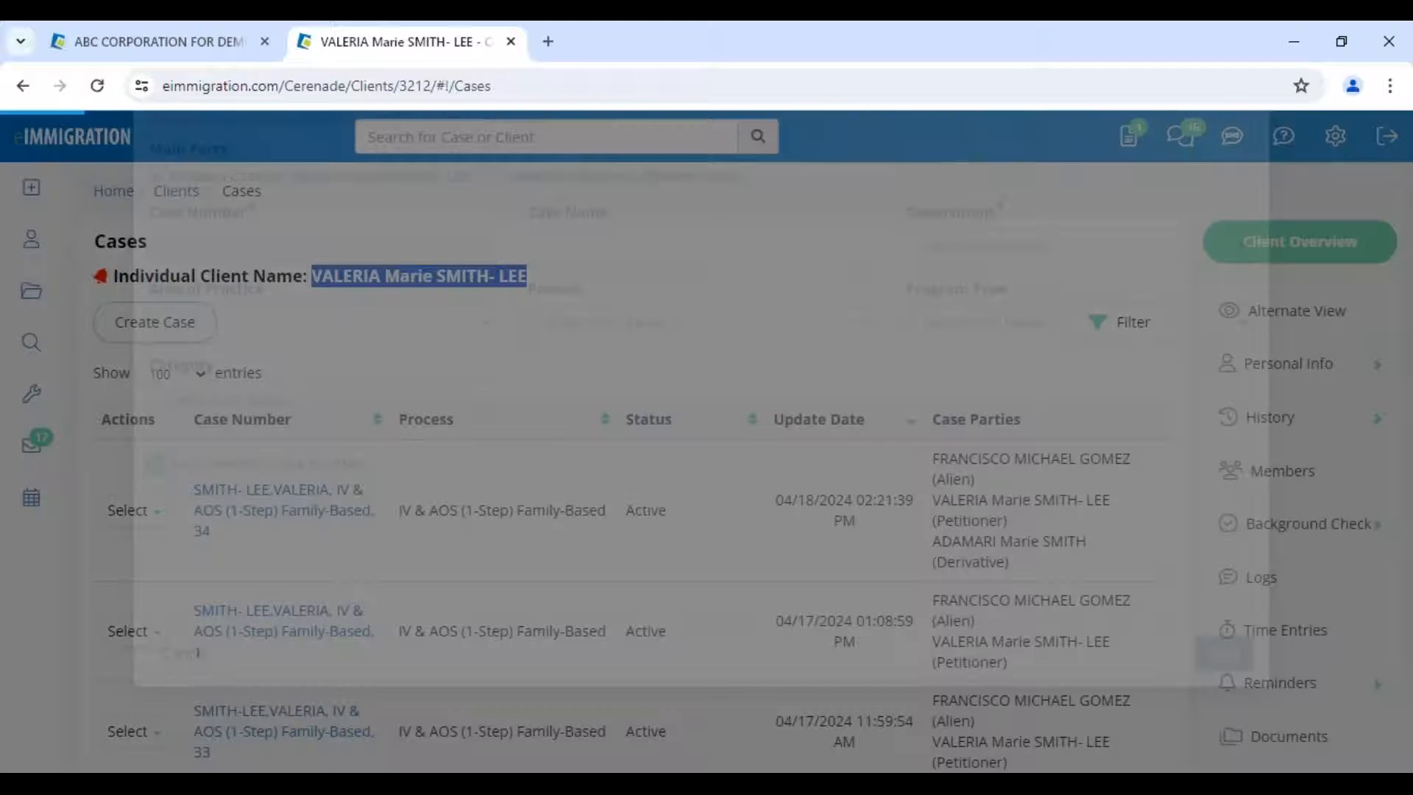
{"action": "left_click_drag", "start_coordinate": [224, 172], "coordinate": [345, 179]}
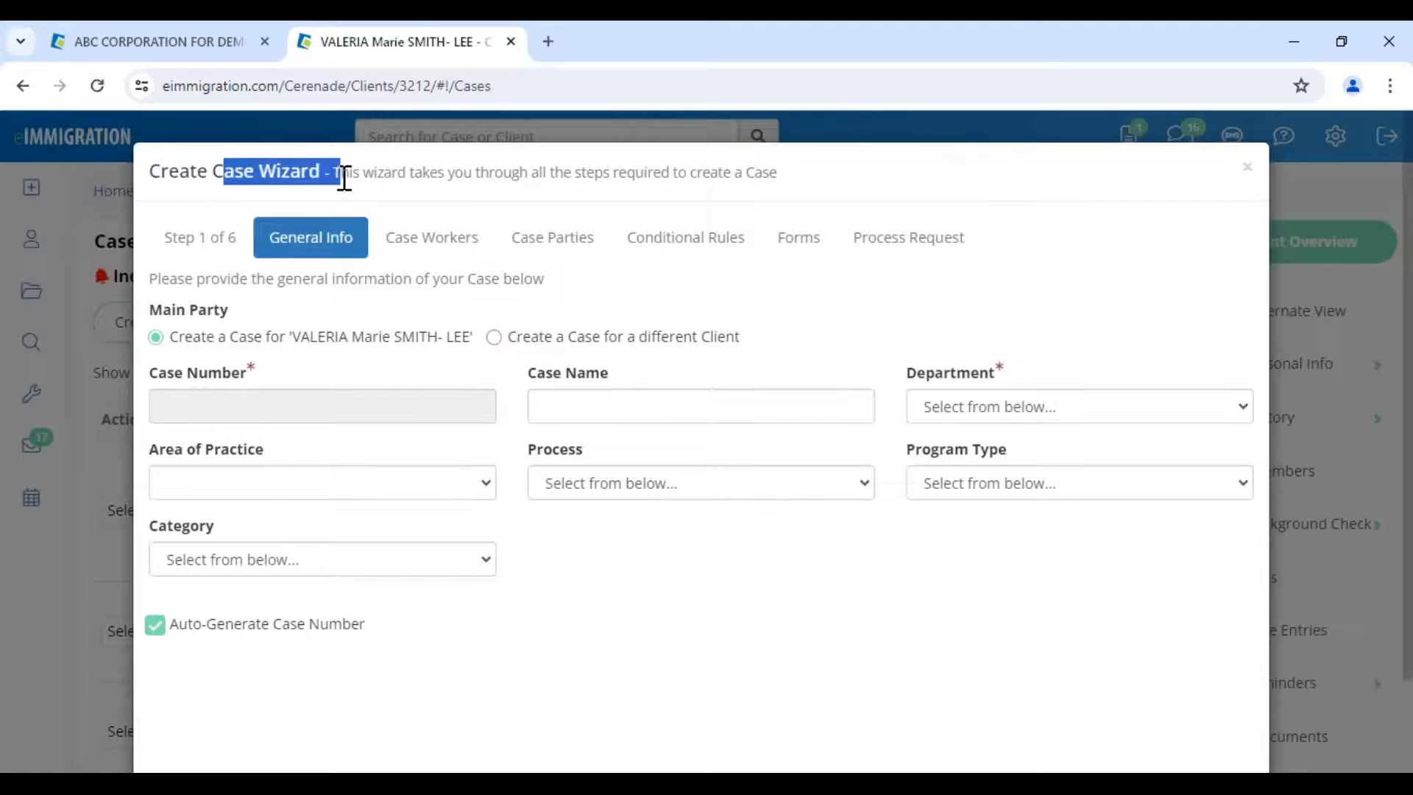
- Set Department to the California law office and Area of Practice to US Immigration
{"action": "left_click", "coordinate": [958, 422]}
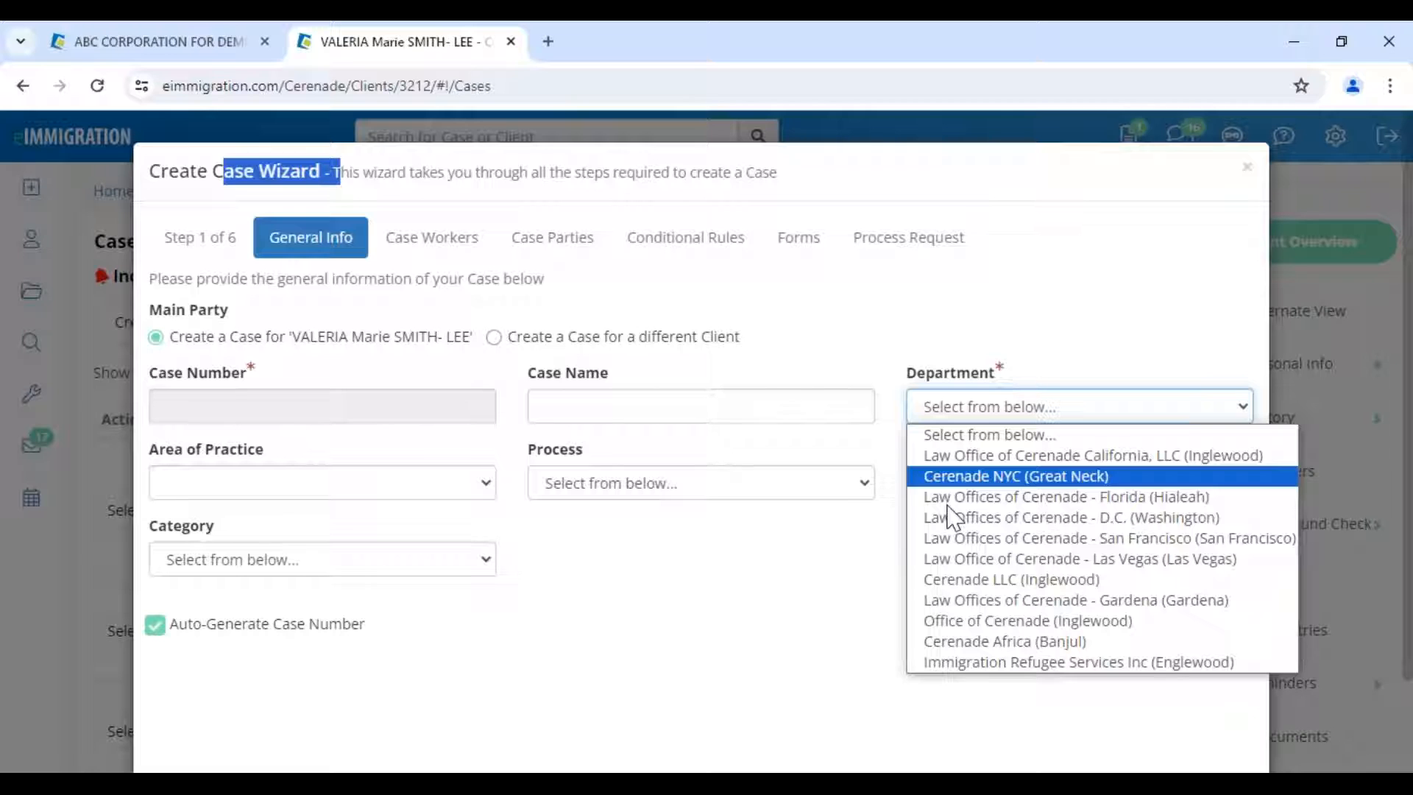
{"action": "left_click", "coordinate": [979, 457]}
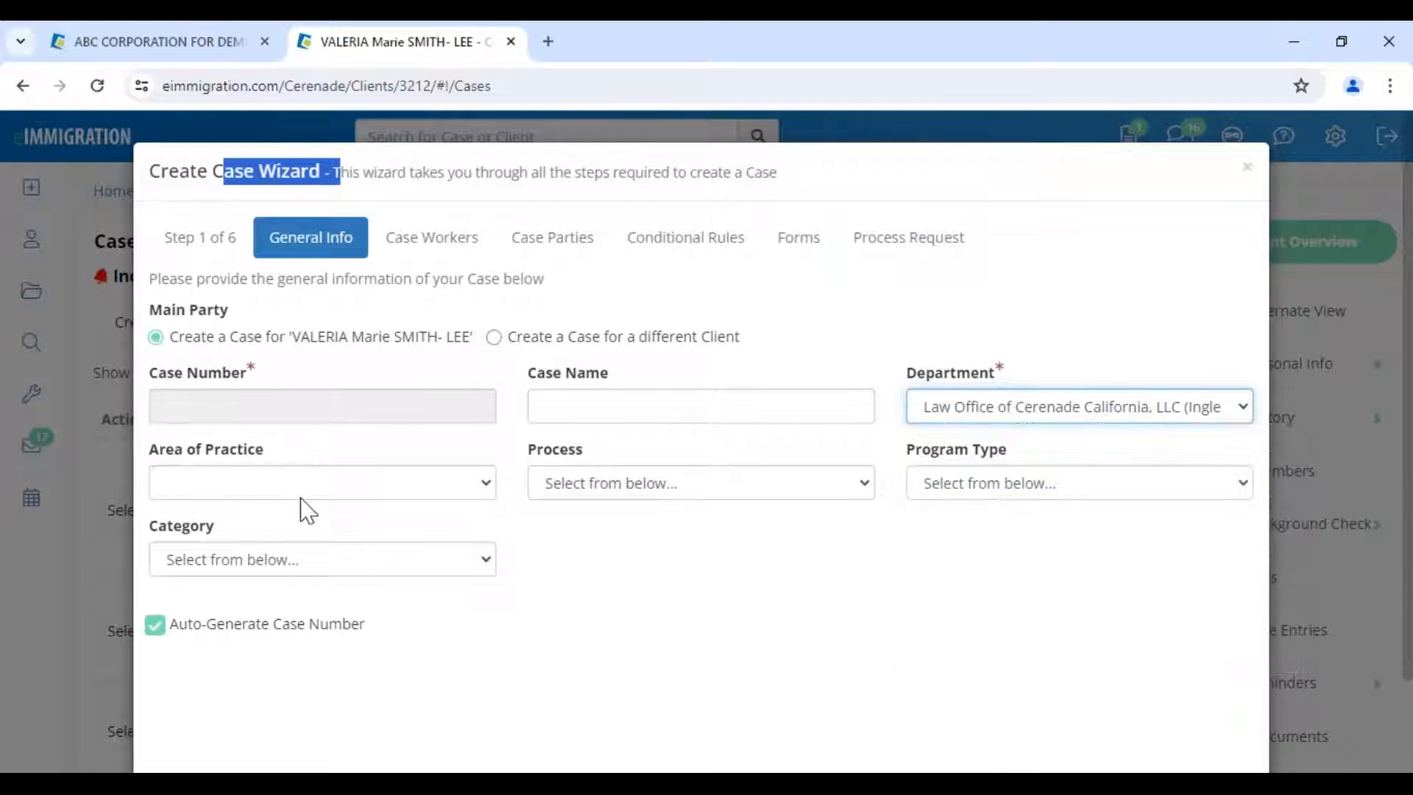
{"action": "left_click", "coordinate": [300, 493]}
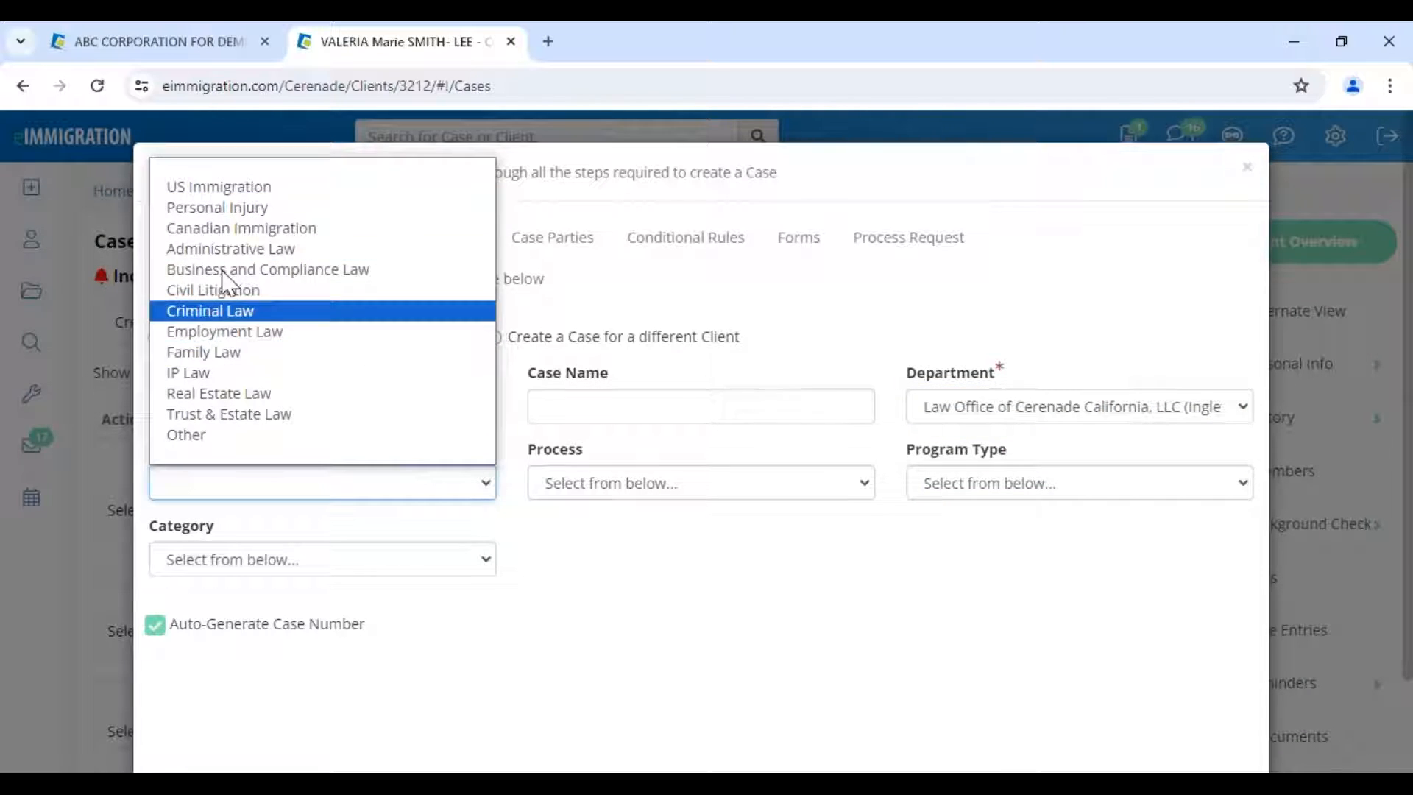
{"action": "left_click", "coordinate": [243, 189]}
- Leave Process unchosen and close the Create Case Wizard without saving
{"action": "left_click", "coordinate": [631, 490]}
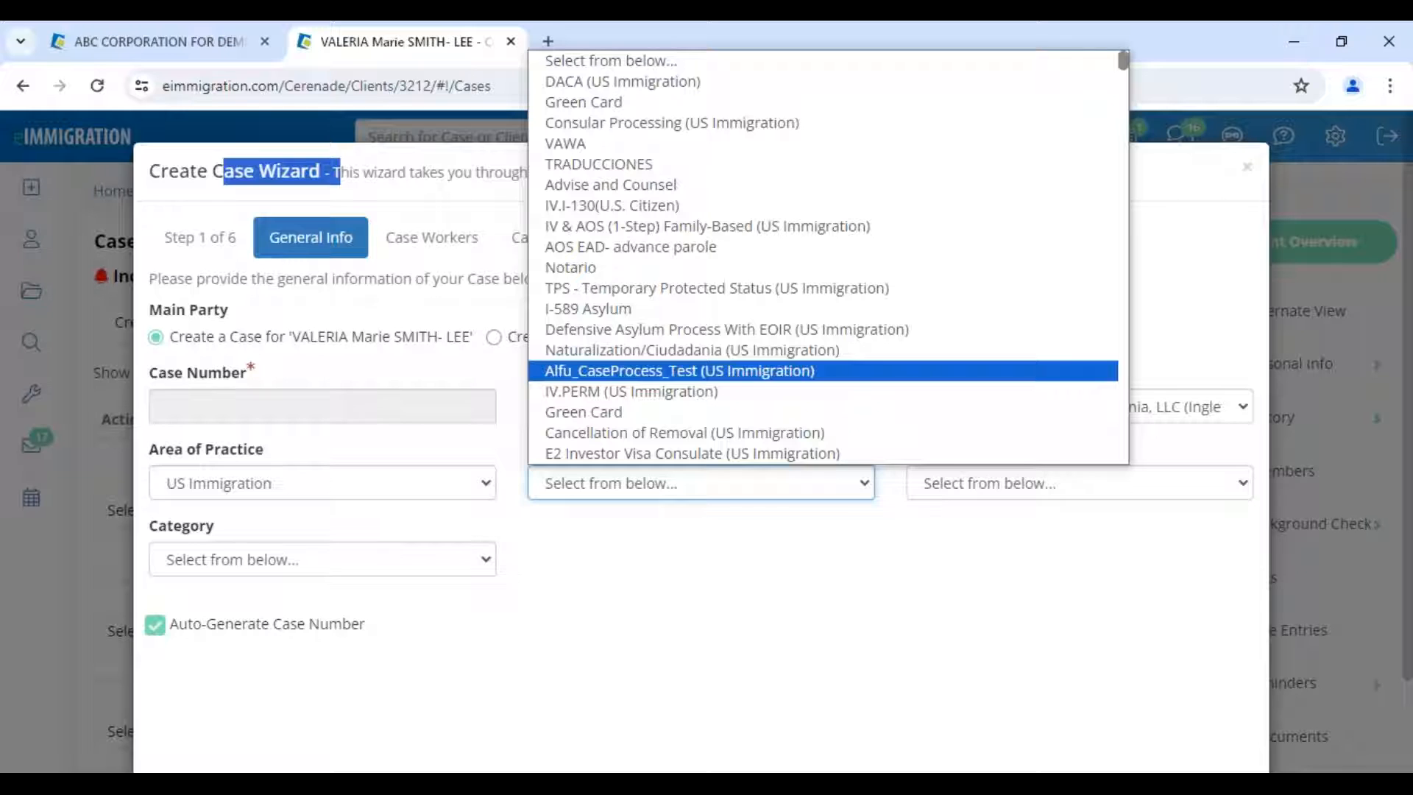
{"action": "key", "text": "alt+Tab"}
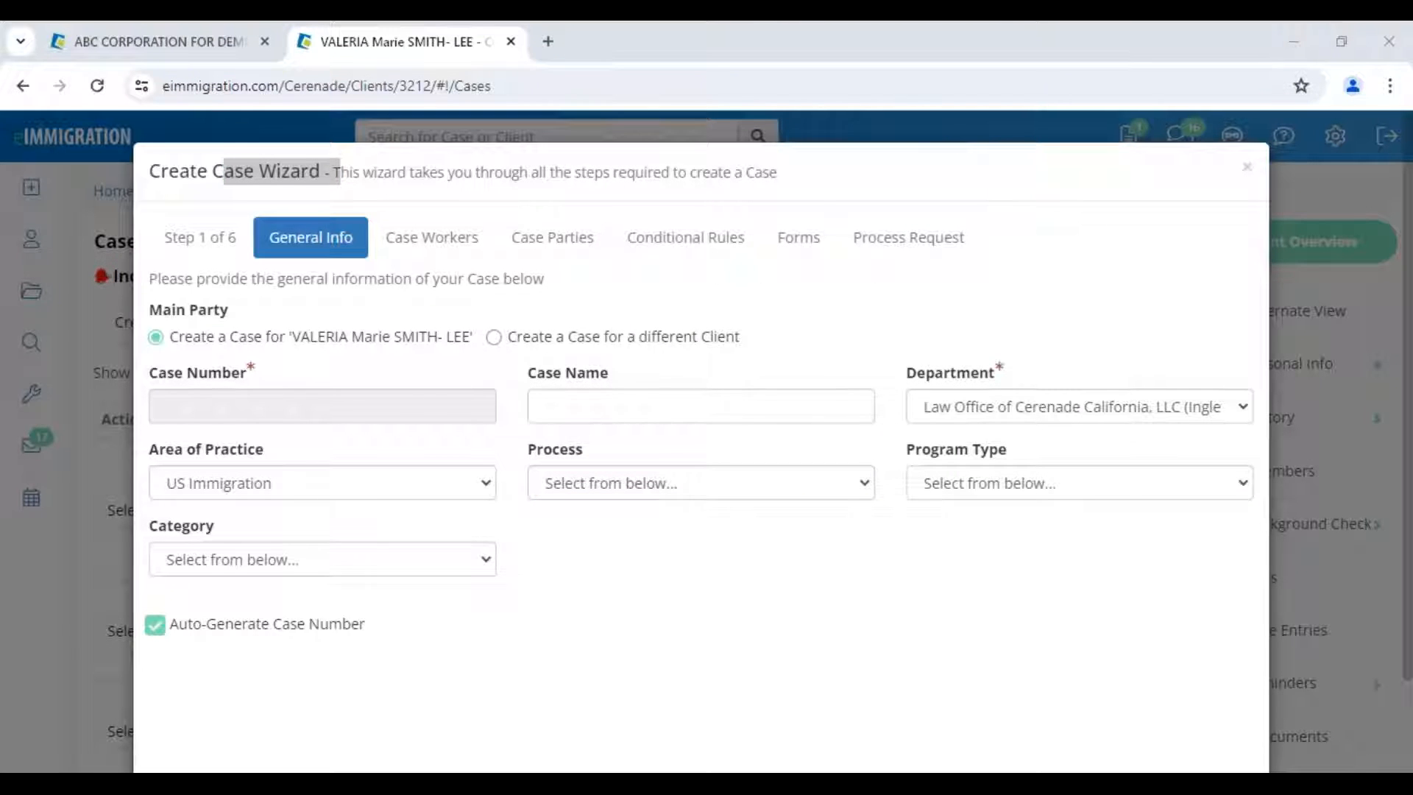
{"action": "left_click", "coordinate": [1247, 170]}
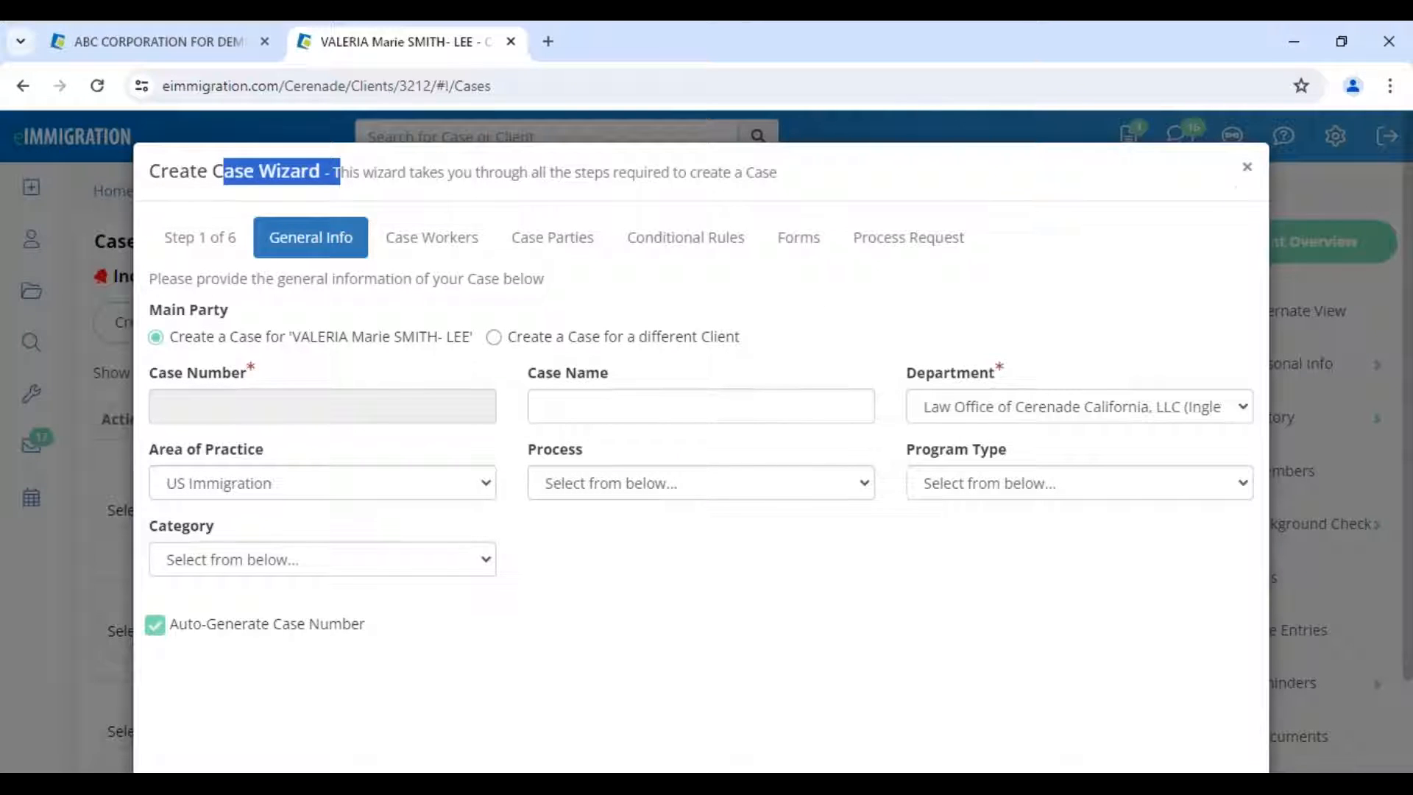
{"action": "left_click", "coordinate": [1247, 167]}
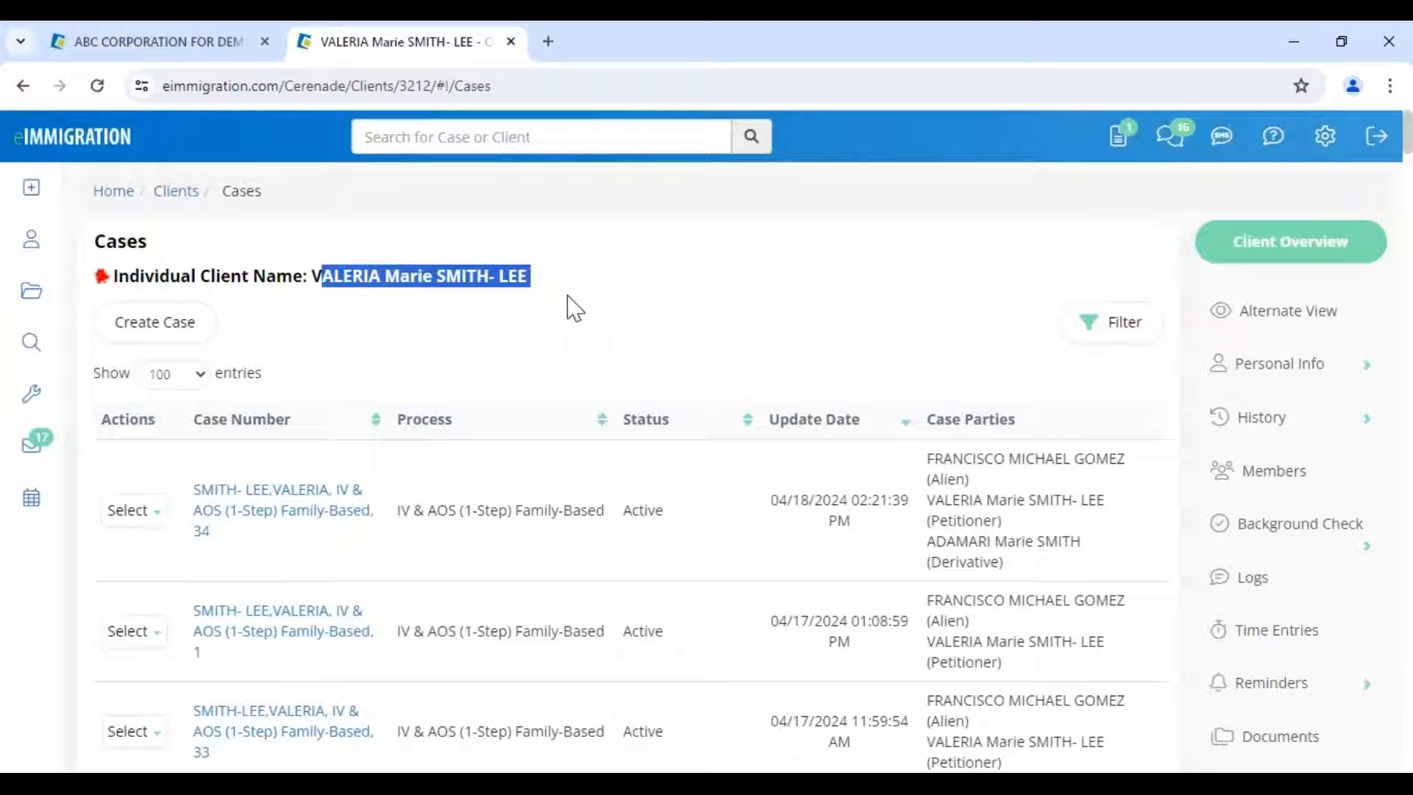
- Reopen the Create Case Wizard, then switch to the Basic Training for New Users slide show
{"action": "left_click", "coordinate": [568, 298]}
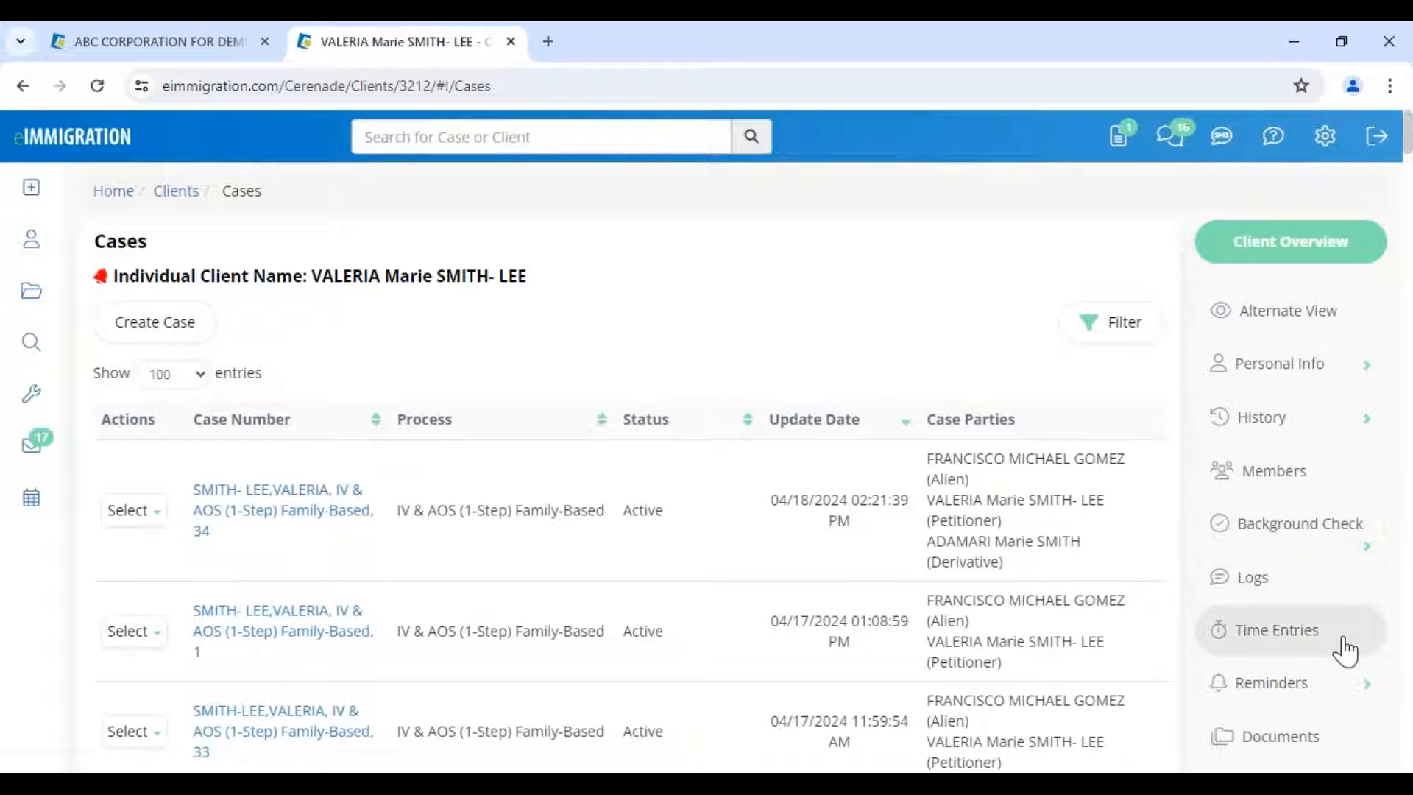
{"action": "scroll", "coordinate": [1330, 548], "scroll_direction": "down", "scroll_amount": 2}
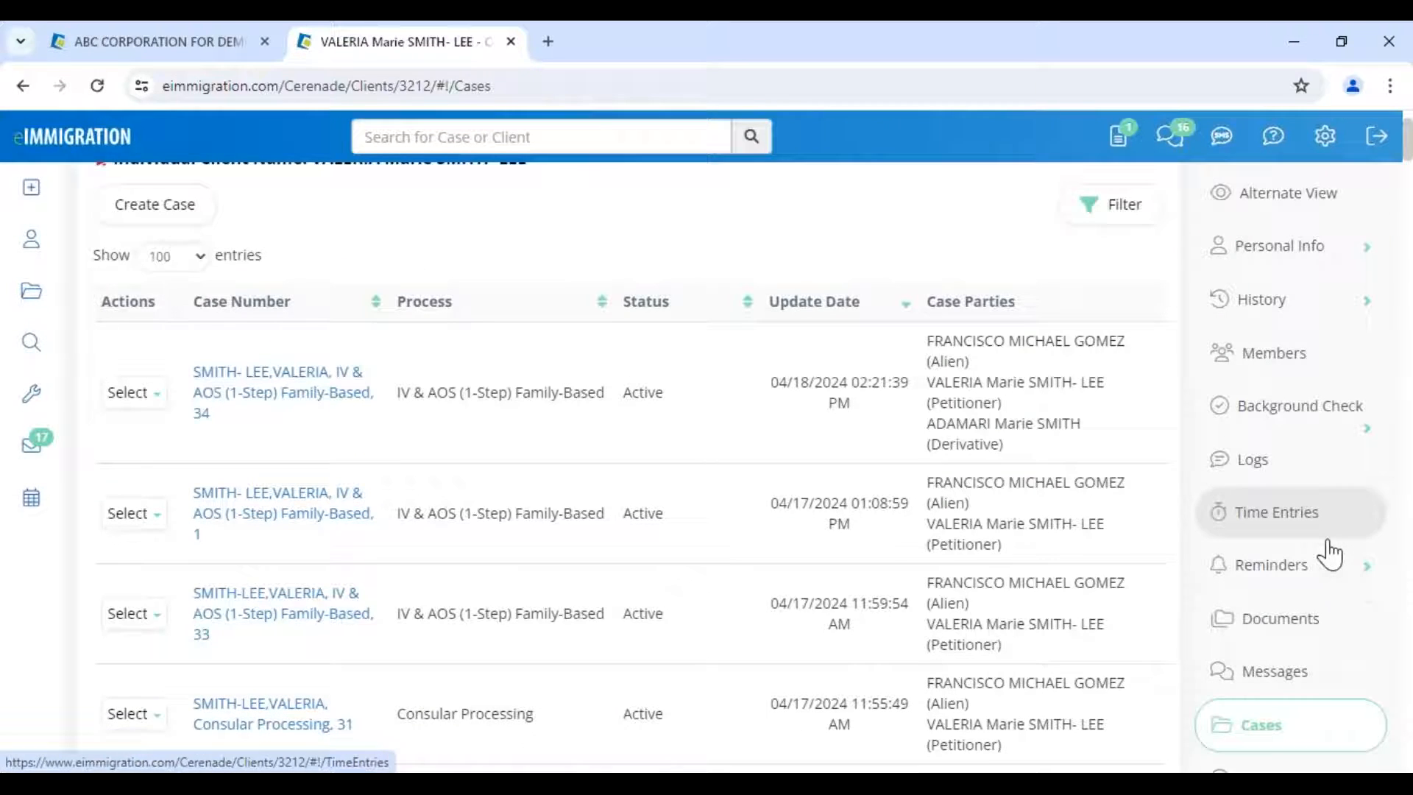
{"action": "scroll", "coordinate": [1331, 553], "scroll_direction": "down", "scroll_amount": 3}
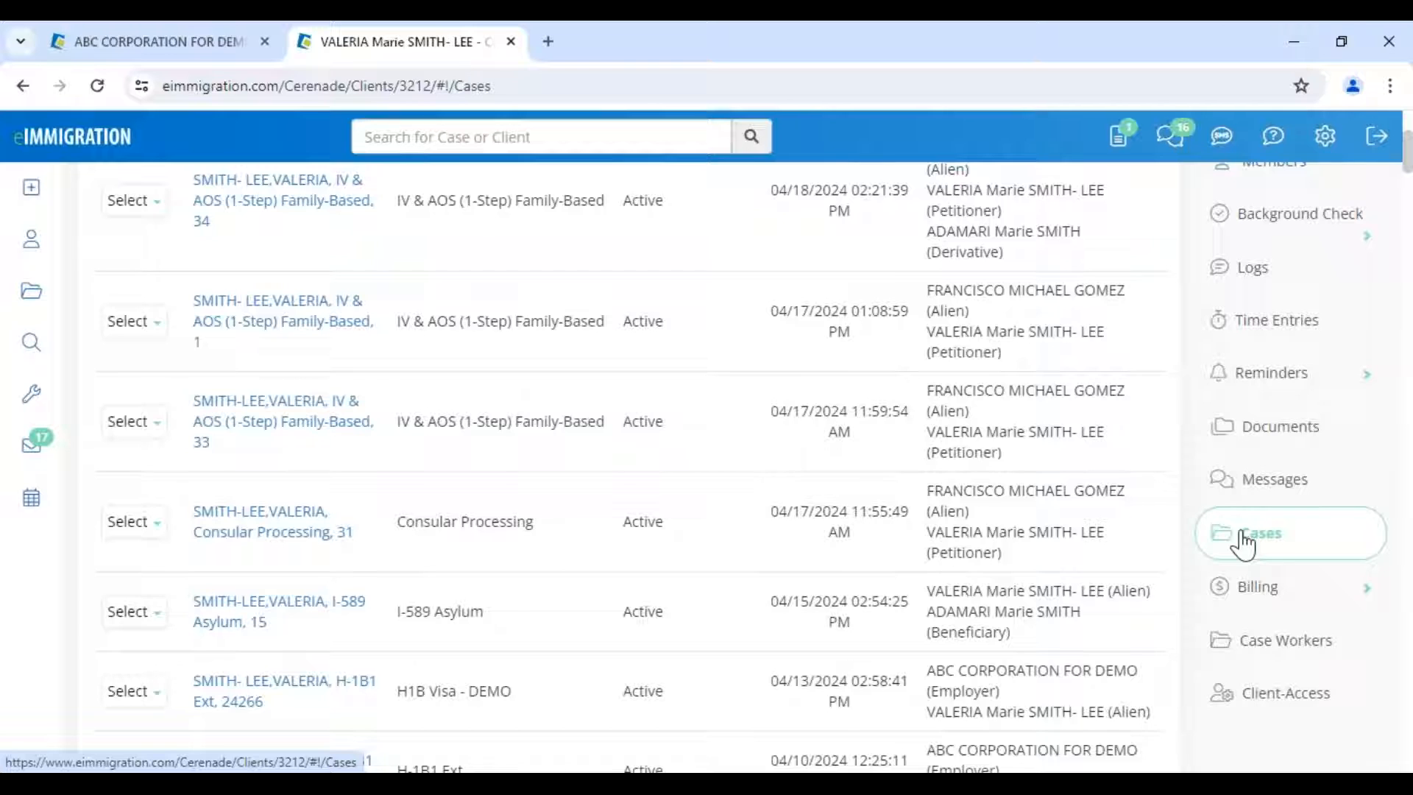
{"action": "scroll", "coordinate": [410, 449], "scroll_direction": "up", "scroll_amount": 1}
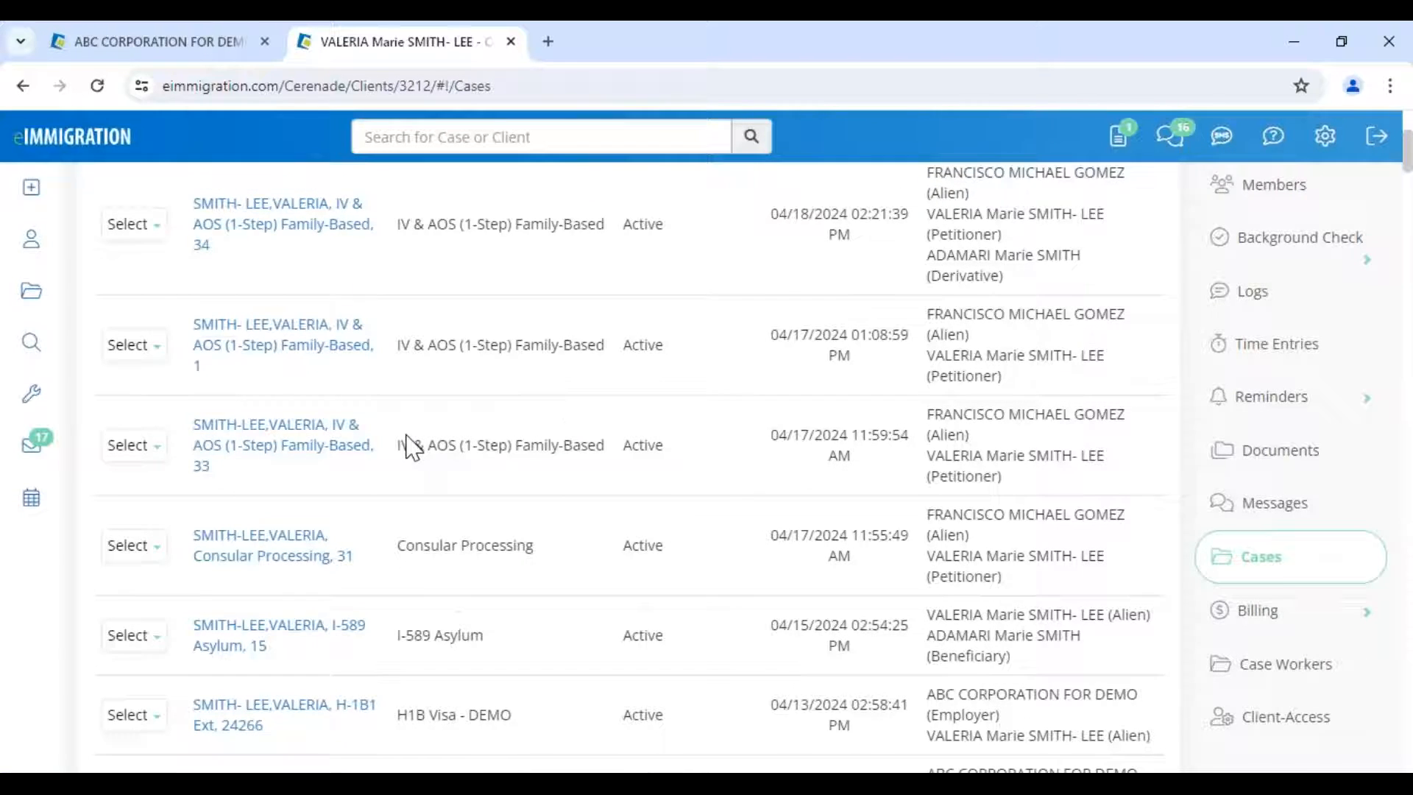
{"action": "scroll", "coordinate": [247, 425], "scroll_direction": "up", "scroll_amount": 3}
{"action": "scroll", "coordinate": [162, 353], "scroll_direction": "up", "scroll_amount": 1}
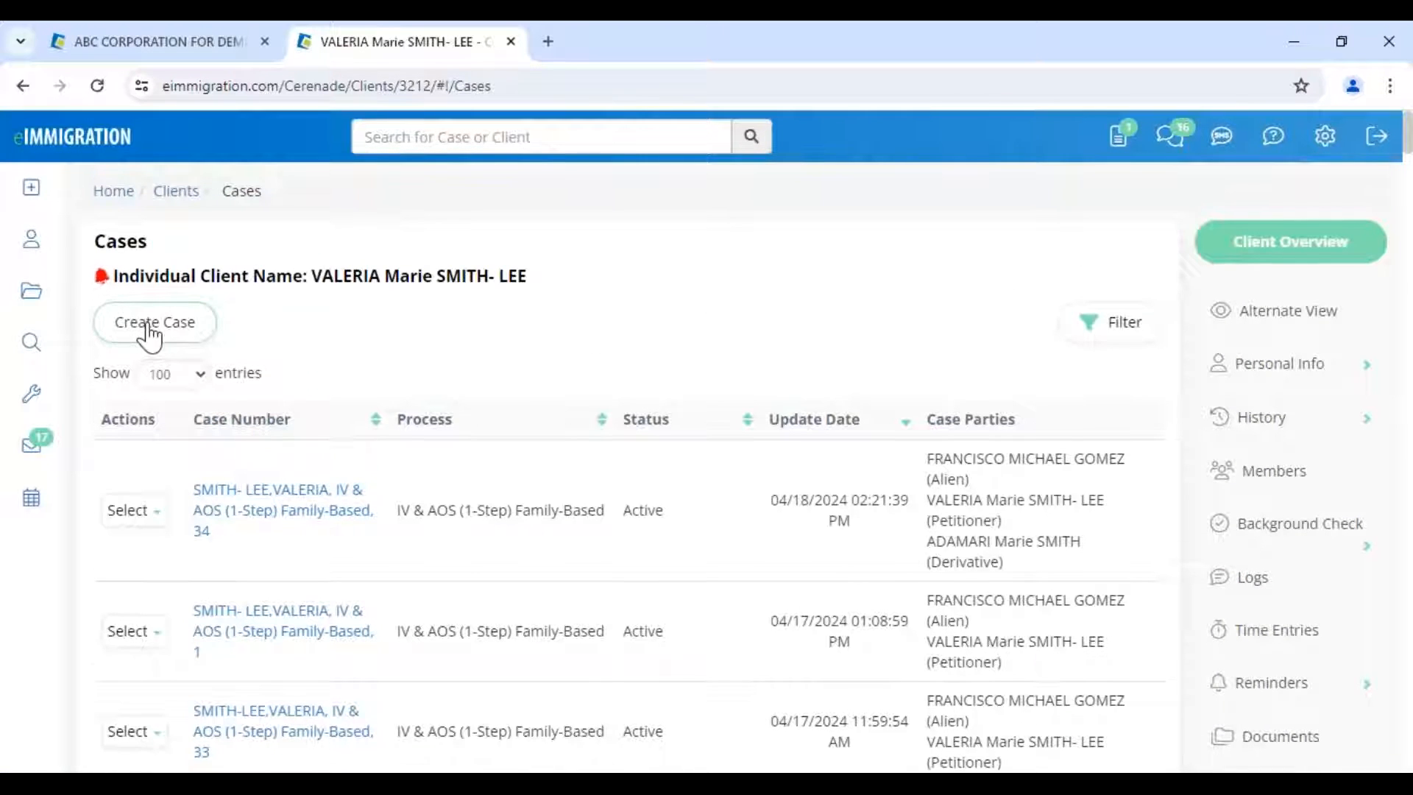
{"action": "left_click", "coordinate": [155, 321]}
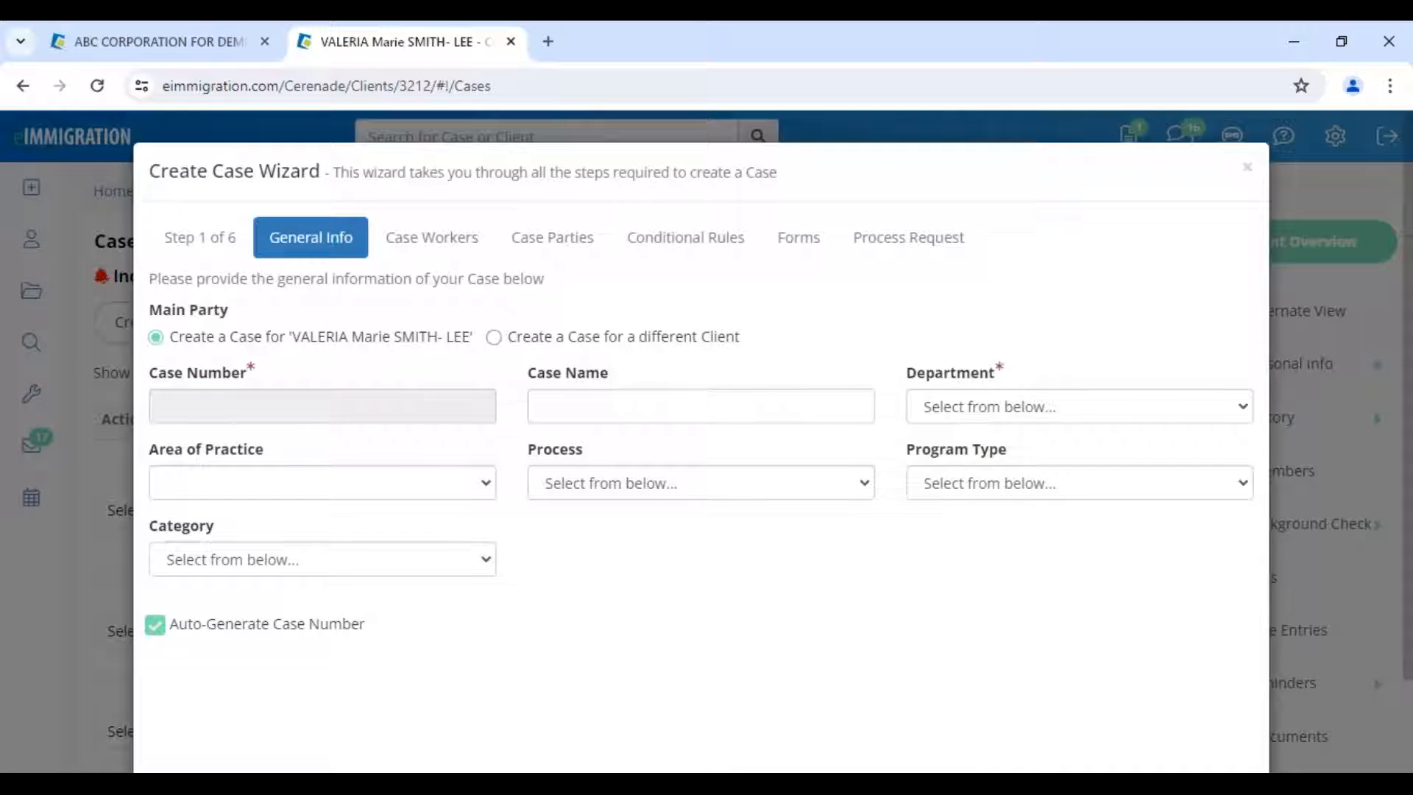
{"action": "mouse_move", "coordinate": [660, 766]}
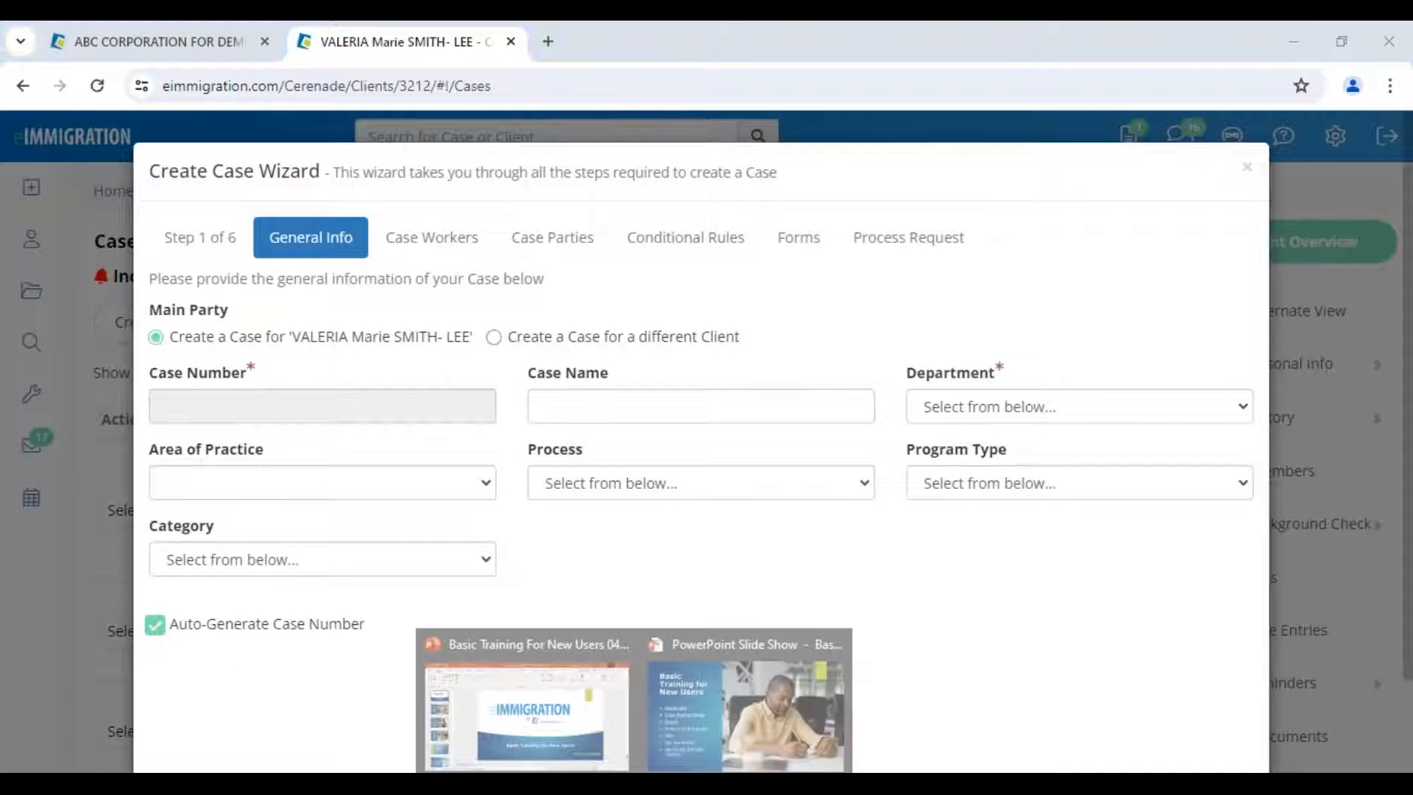
{"action": "left_click", "coordinate": [674, 722]}
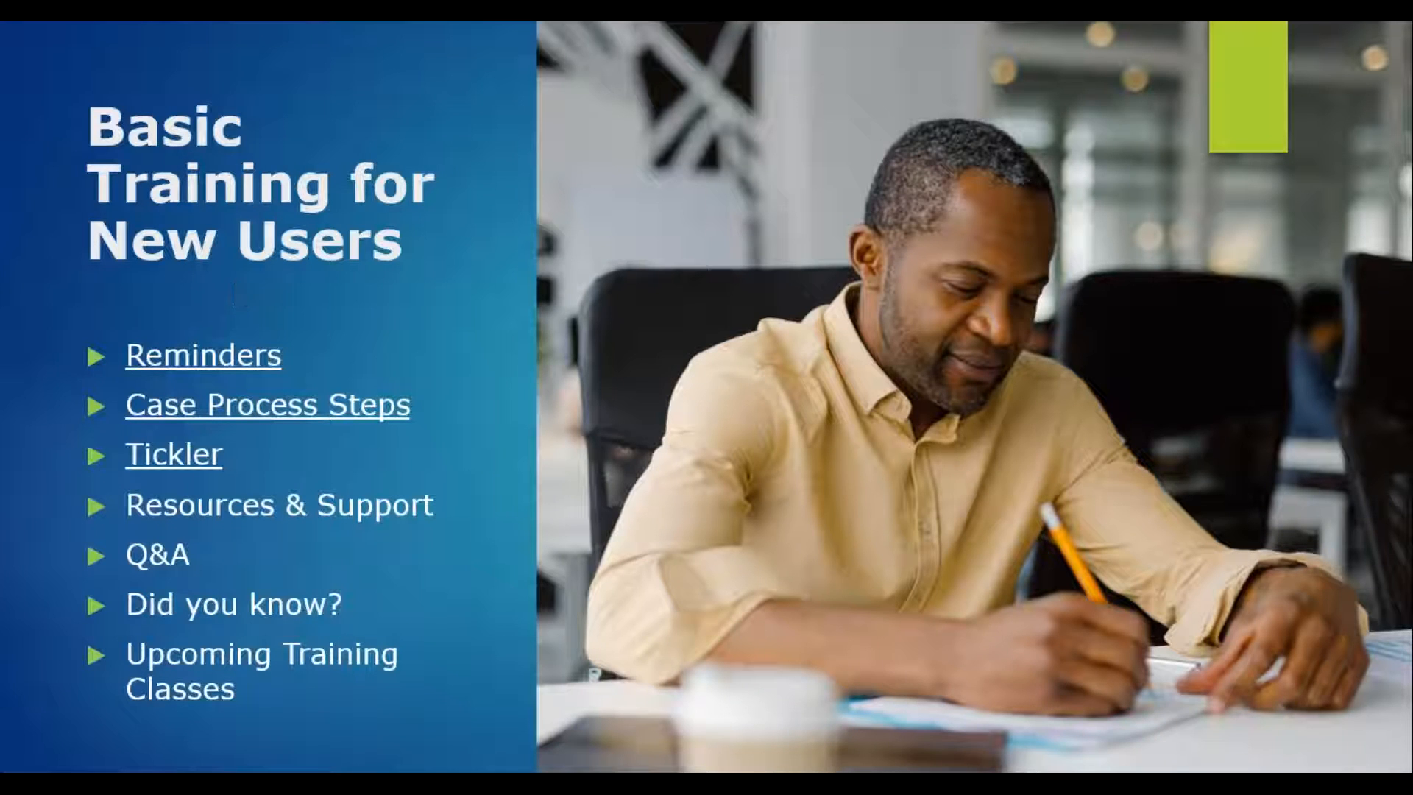
- Advance the PowerPoint slide show two agenda slides, to the one listing Form Tools through Document Assembly
{"action": "key", "text": "Left"}
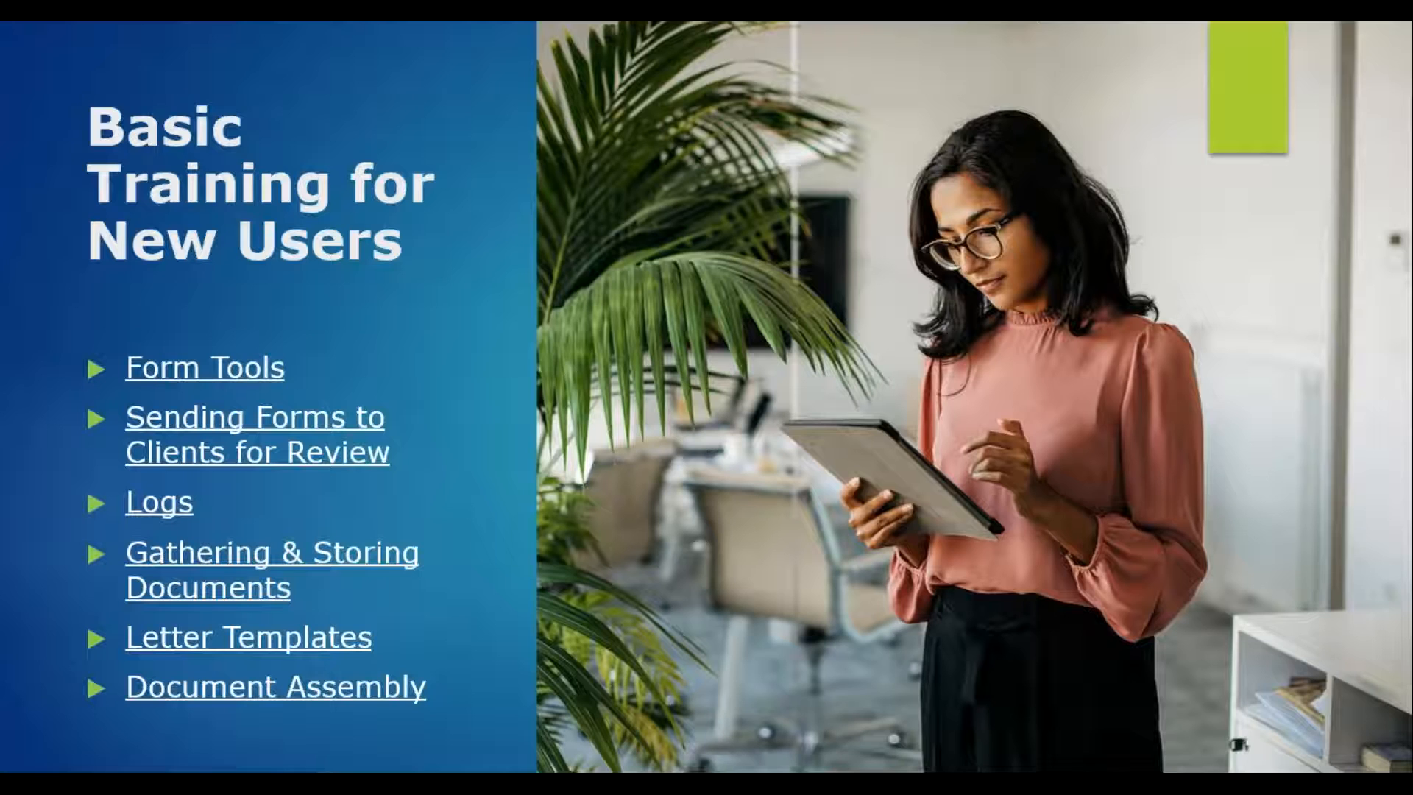
{"action": "key", "text": "Left"}
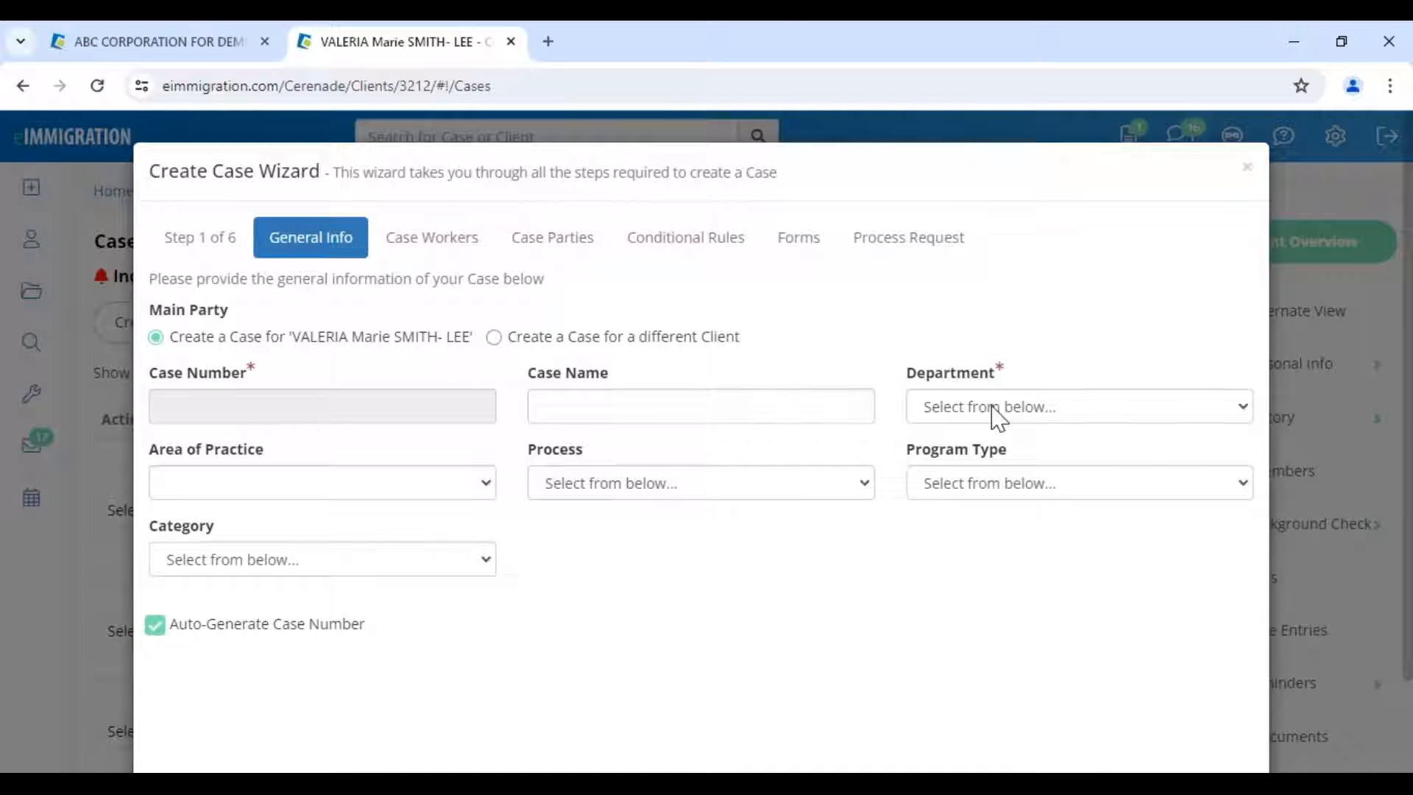
- Set department to the California law office, practice area US Immigration, process IV & AOS (1-Step) Family-Based
{"action": "left_click", "coordinate": [994, 412]}
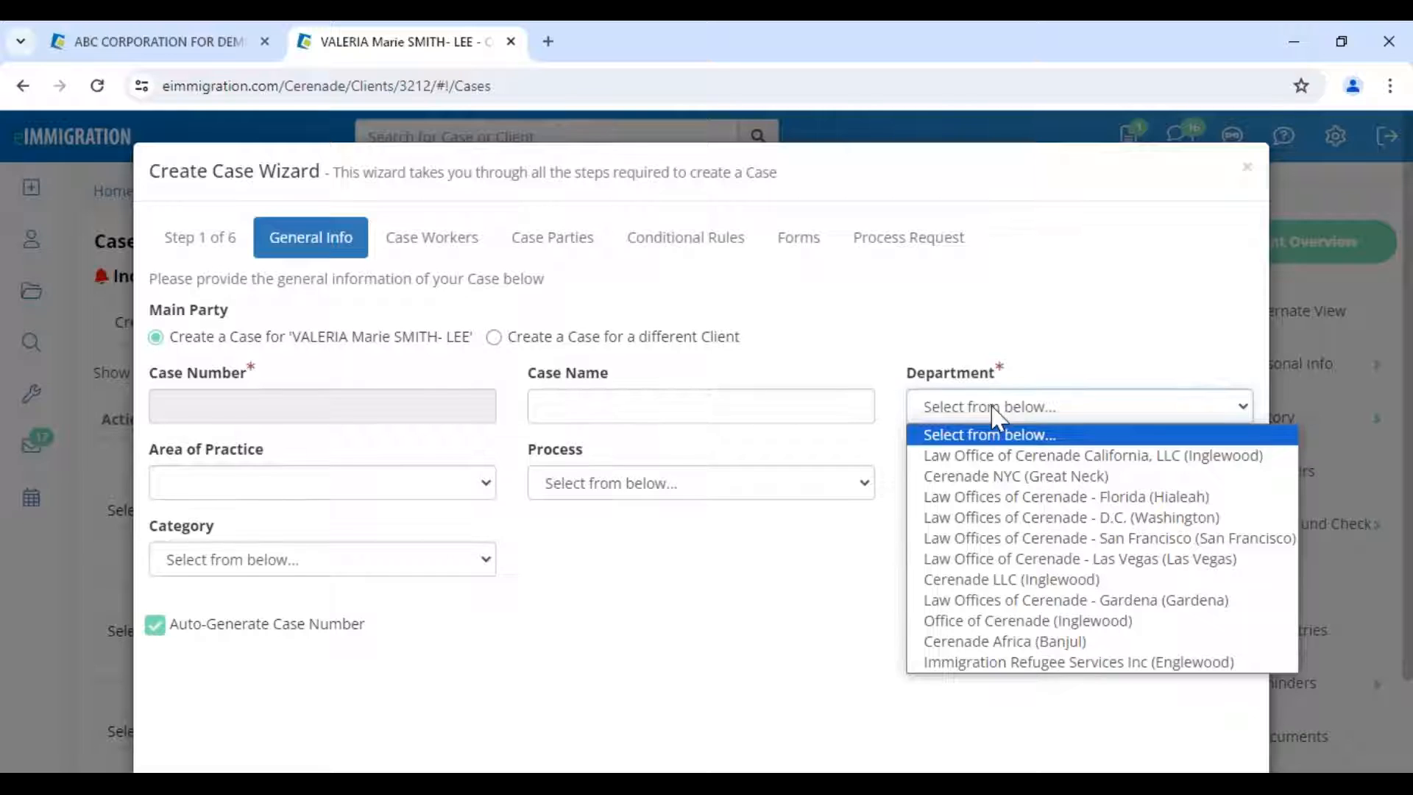
{"action": "left_click", "coordinate": [1003, 457]}
{"action": "left_click", "coordinate": [282, 489]}
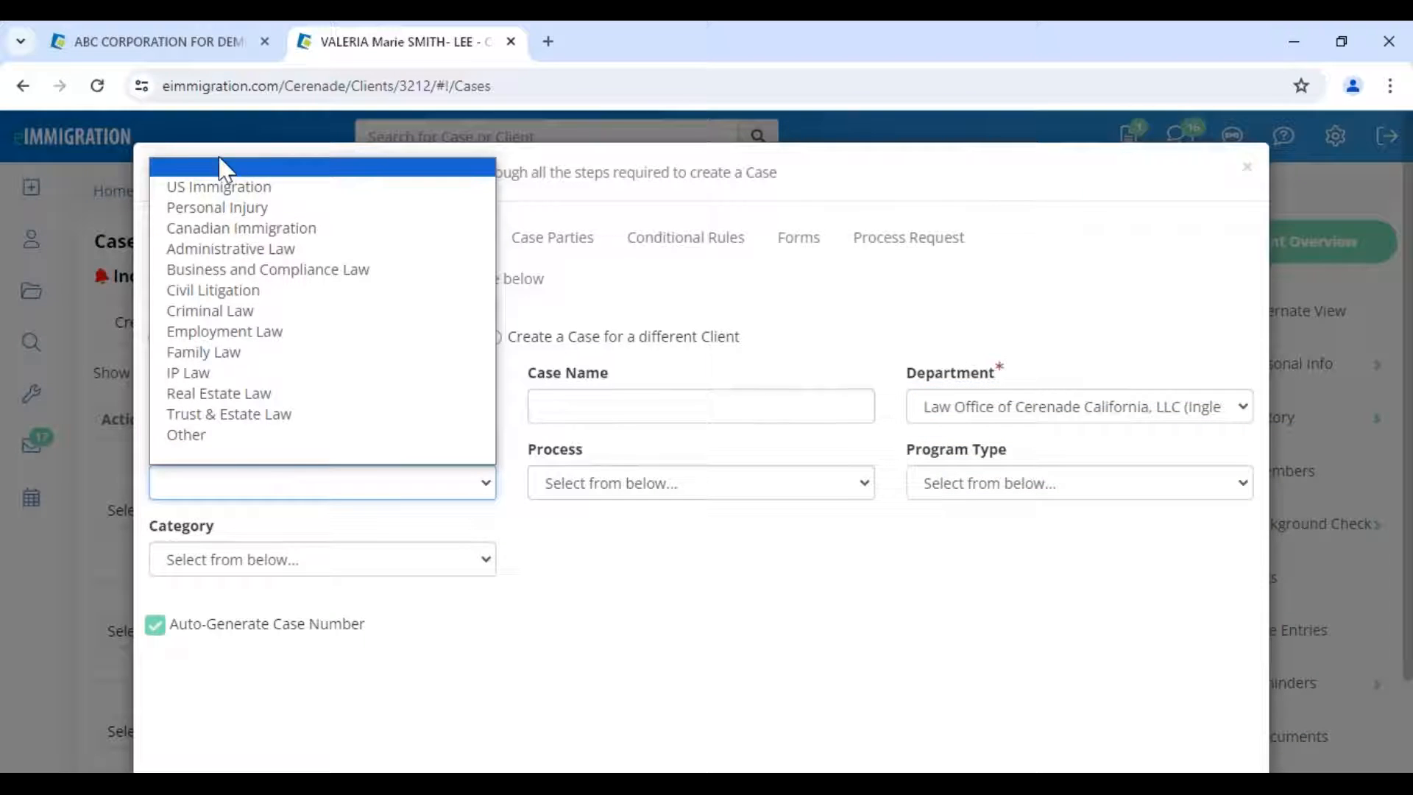
{"action": "left_click", "coordinate": [221, 190]}
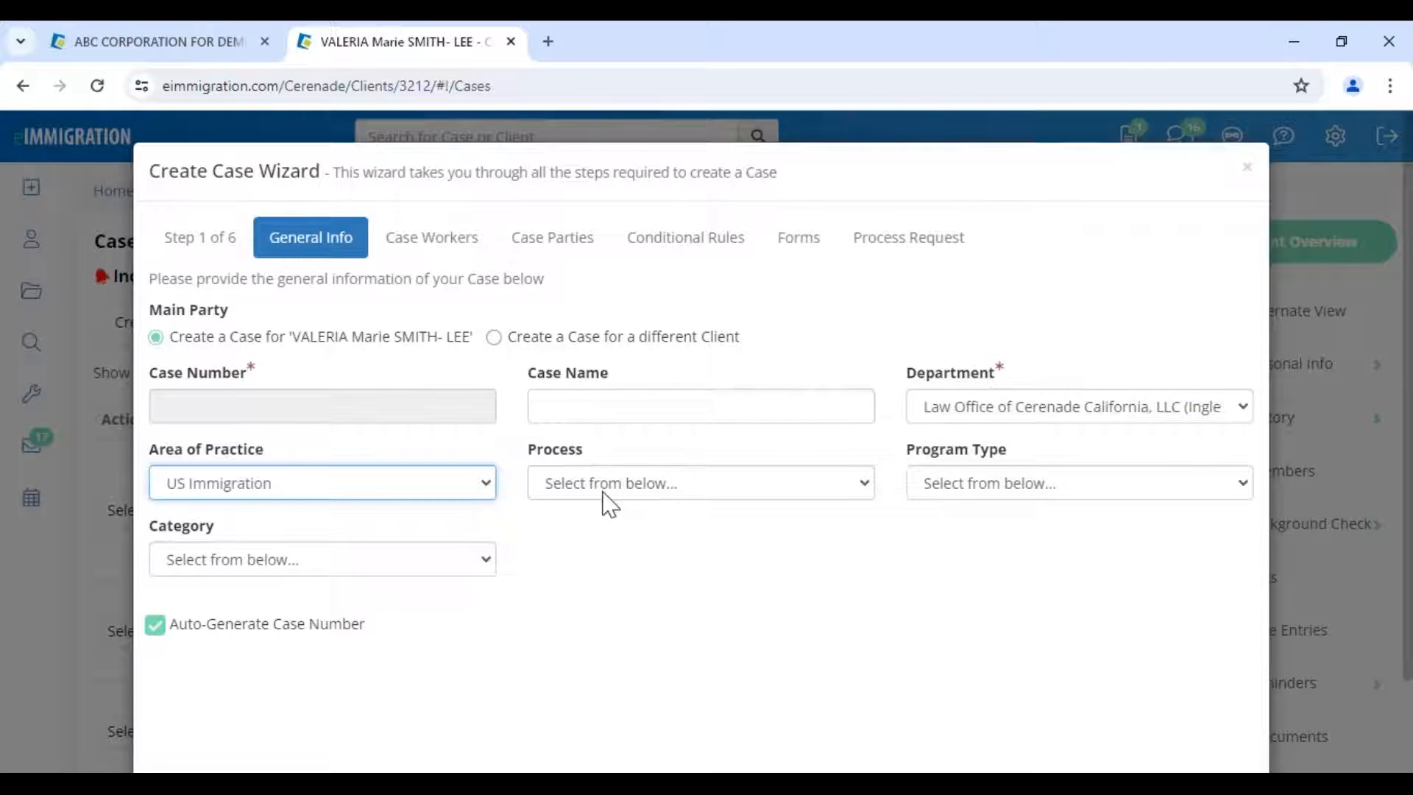
{"action": "left_click", "coordinate": [610, 491]}
{"action": "left_click", "coordinate": [616, 224]}
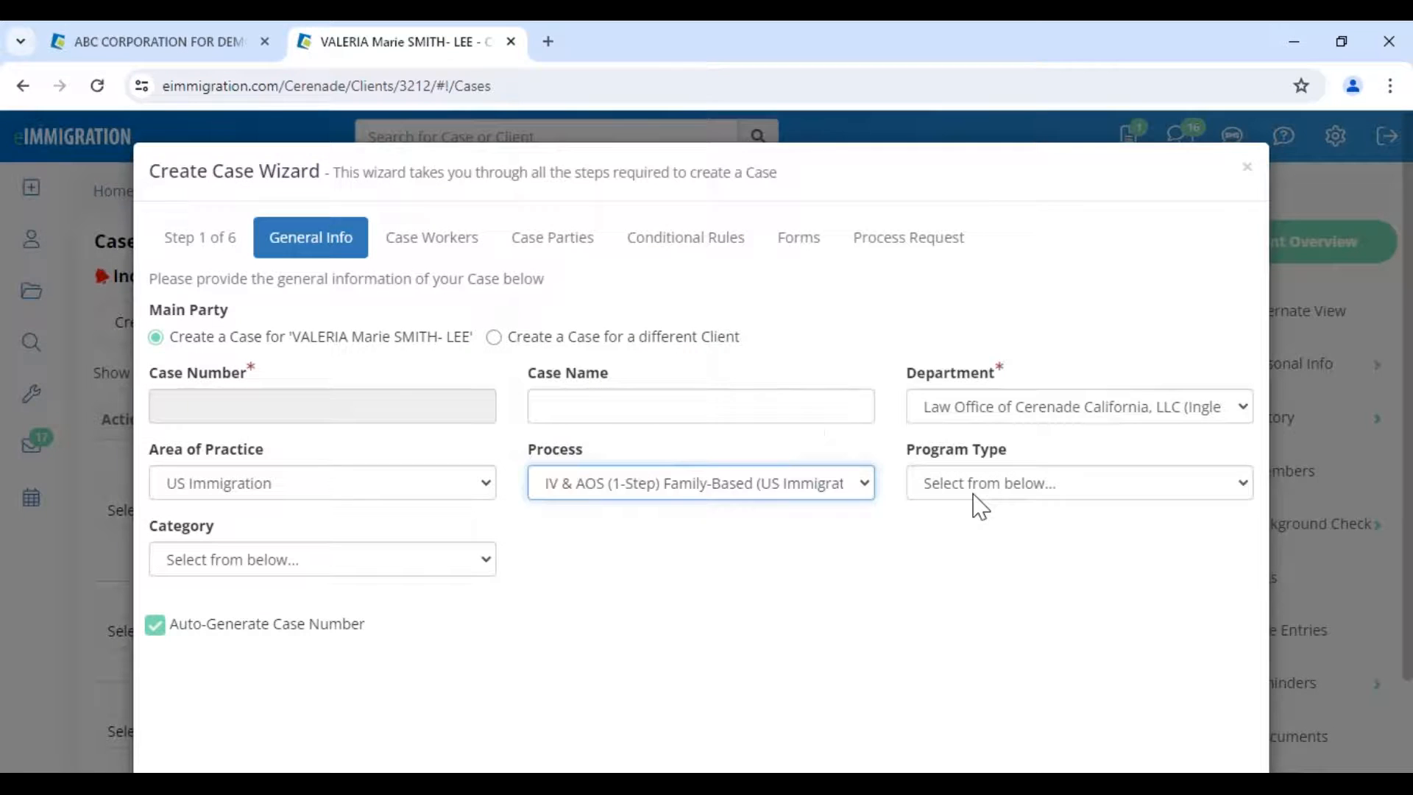
- Choose 'in process' as the Program Type and 'Family Based' as the Category
{"action": "left_click", "coordinate": [976, 492]}
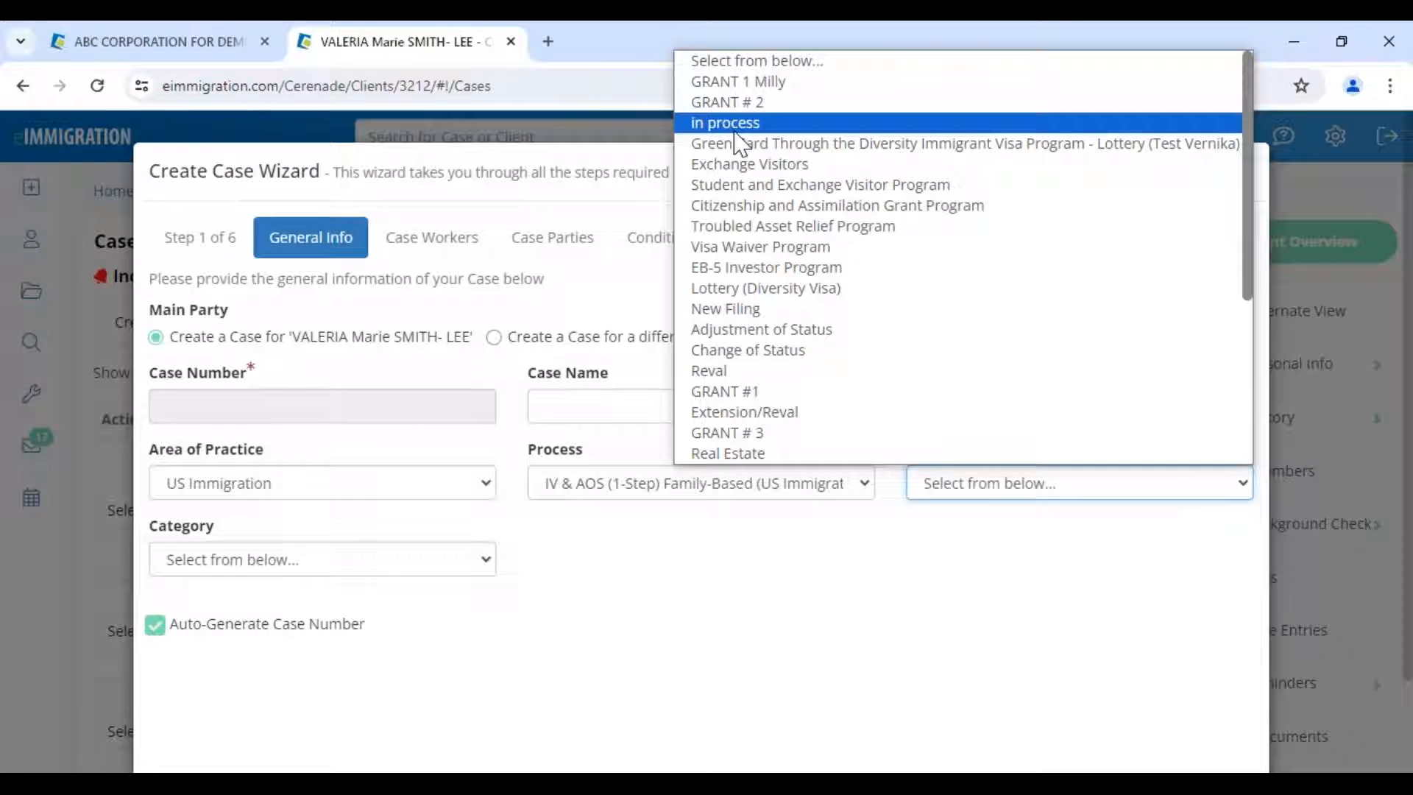
{"action": "left_click", "coordinate": [736, 126]}
{"action": "left_click", "coordinate": [284, 563]}
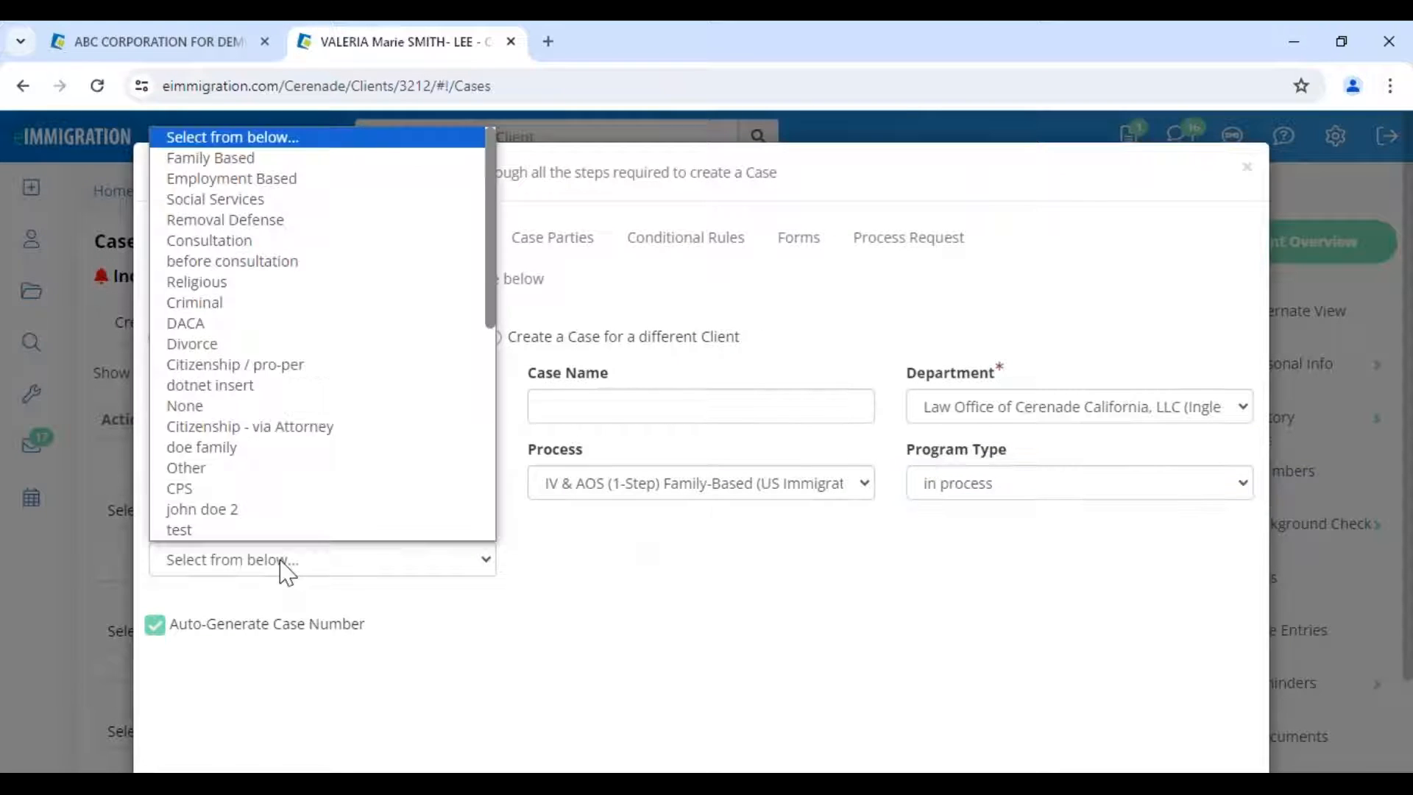
{"action": "left_click", "coordinate": [269, 158]}
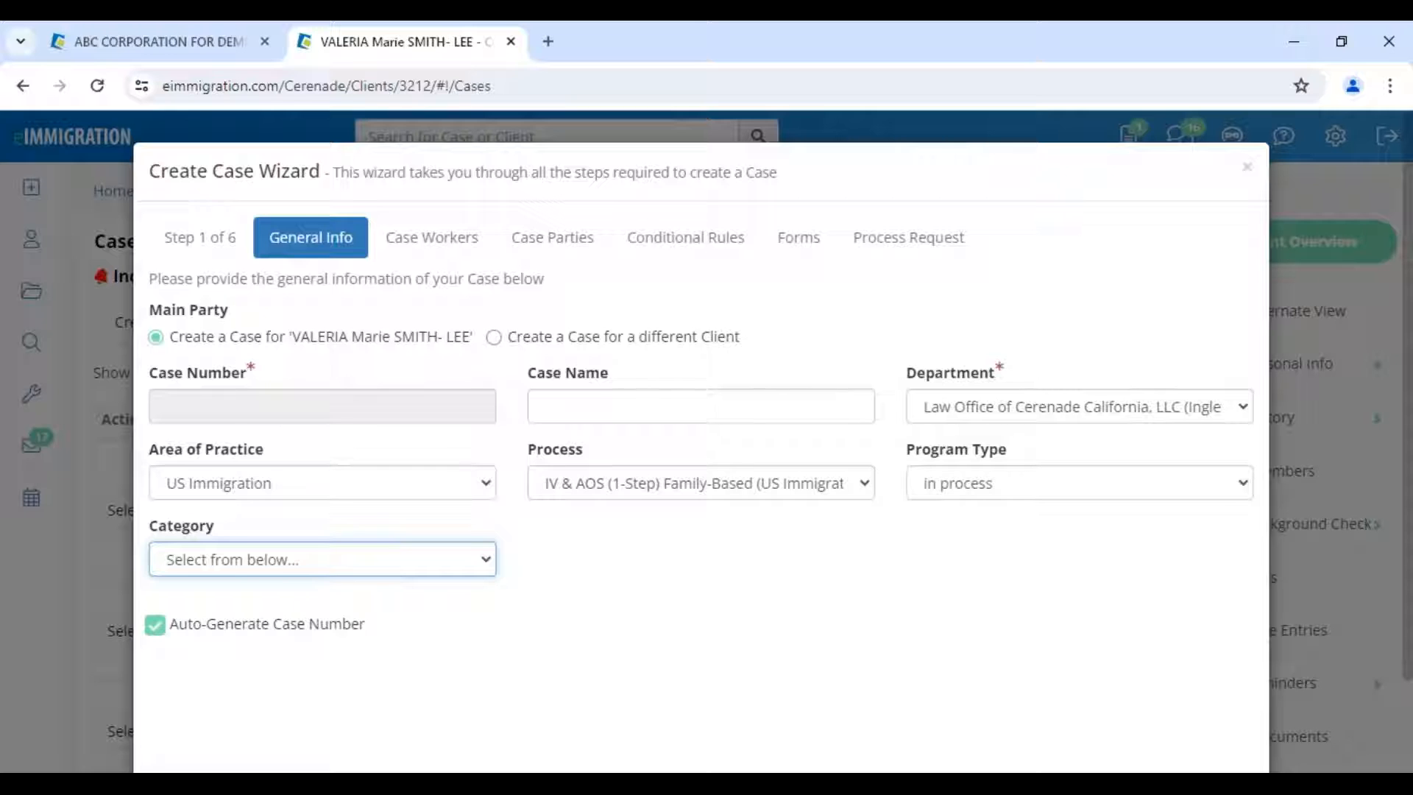
{"action": "left_click", "coordinate": [253, 565]}
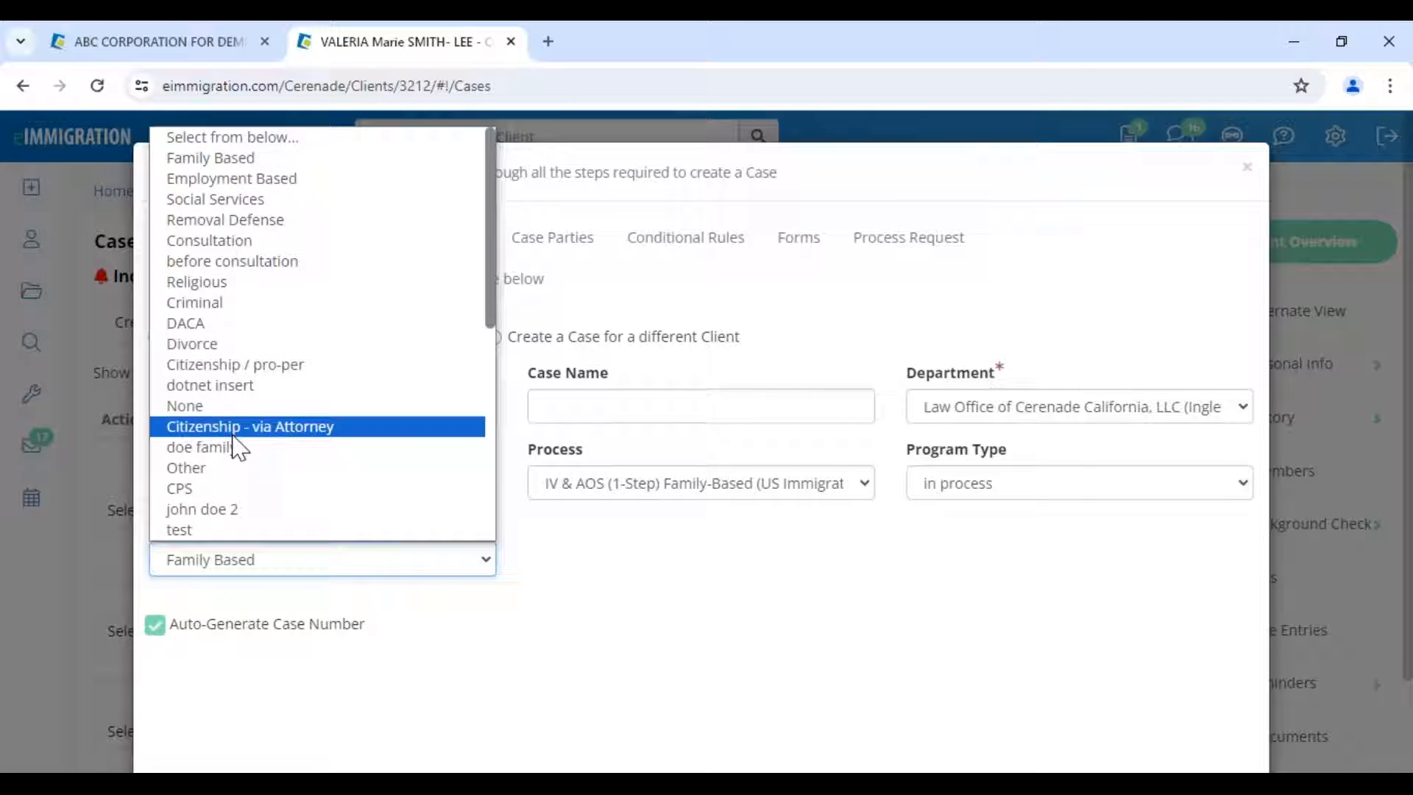
{"action": "scroll", "coordinate": [227, 492], "scroll_direction": "down", "scroll_amount": 6}
{"action": "scroll", "coordinate": [224, 492], "scroll_direction": "down", "scroll_amount": 1}
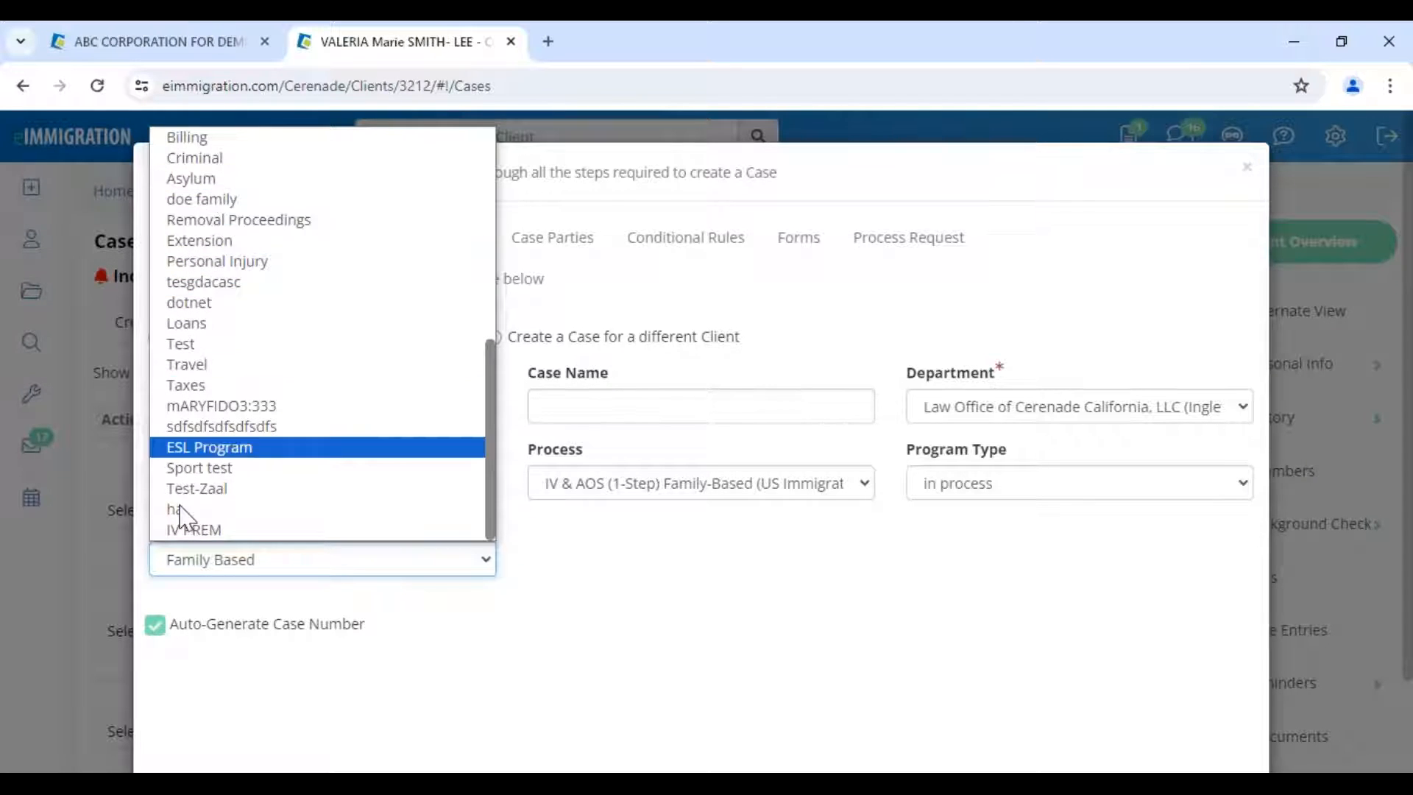
{"action": "scroll", "coordinate": [204, 502], "scroll_direction": "up", "scroll_amount": 7}
{"action": "left_click", "coordinate": [880, 585]}
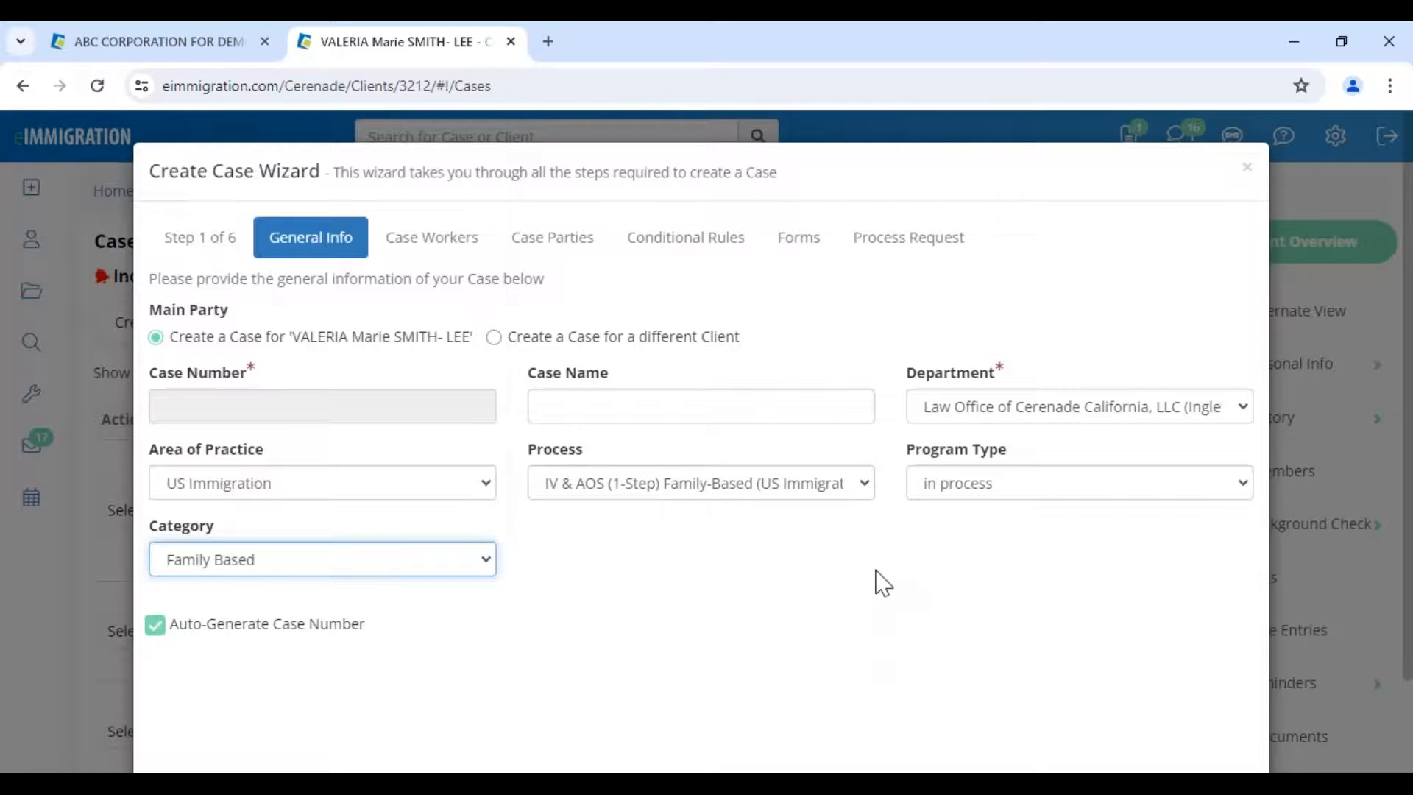
{"action": "scroll", "coordinate": [1150, 658], "scroll_direction": "down", "scroll_amount": 2}
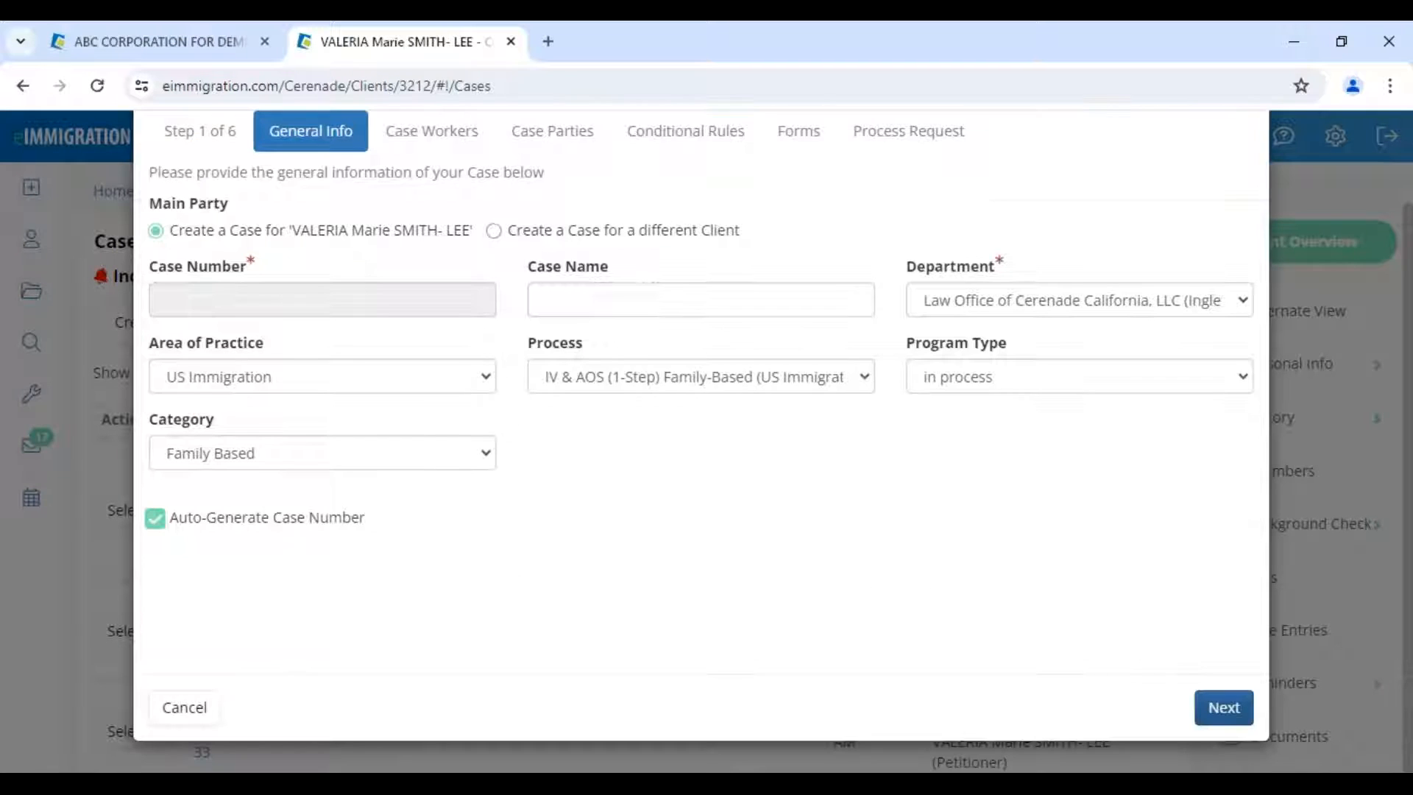
- Uncheck Transfer to Forms for the DOJ Representative and Interpreter, then continue to Case Parties
{"action": "left_click", "coordinate": [1231, 711]}
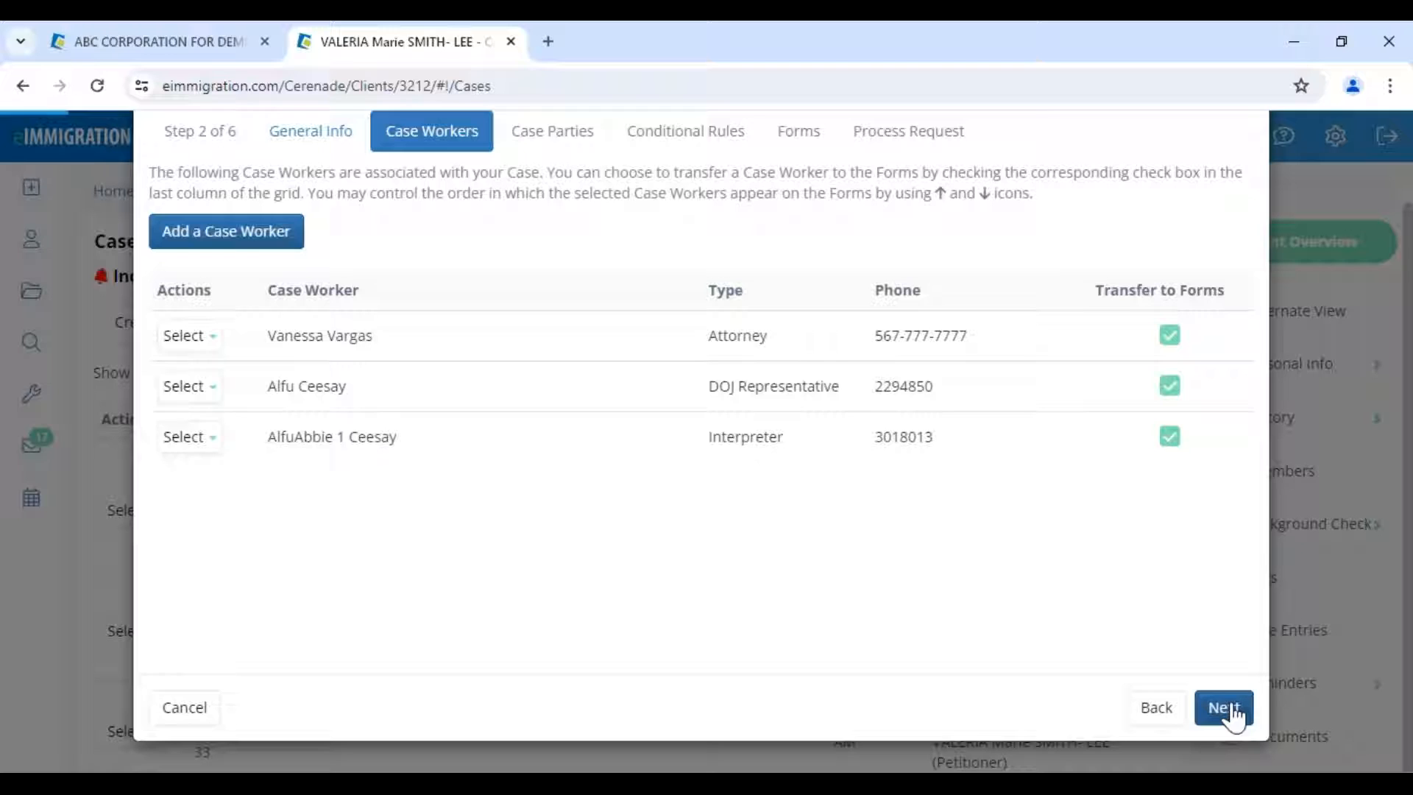
{"action": "left_click", "coordinate": [1169, 386]}
{"action": "left_click", "coordinate": [1167, 437]}
{"action": "left_click_drag", "start_coordinate": [1089, 313], "coordinate": [1146, 336]}
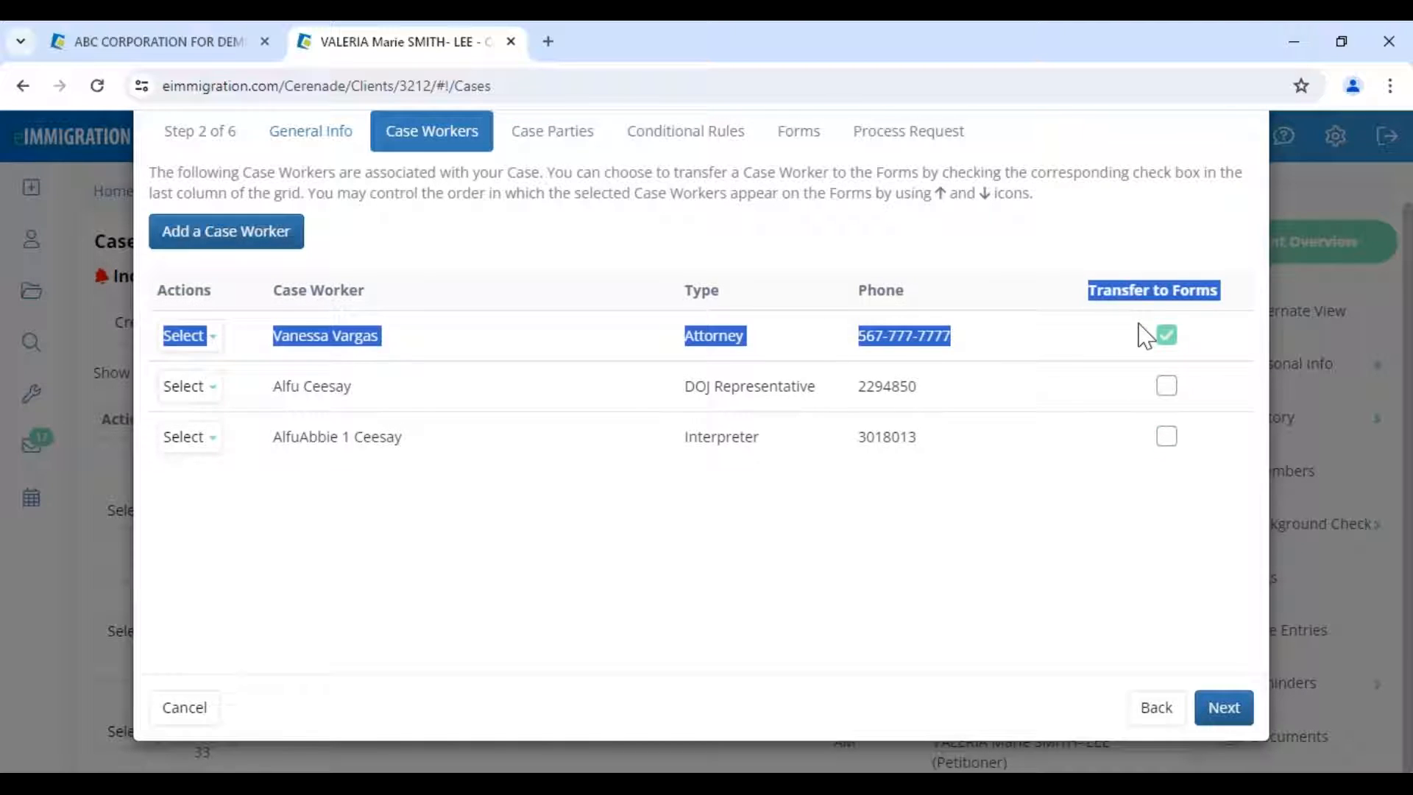
{"action": "left_click", "coordinate": [709, 432]}
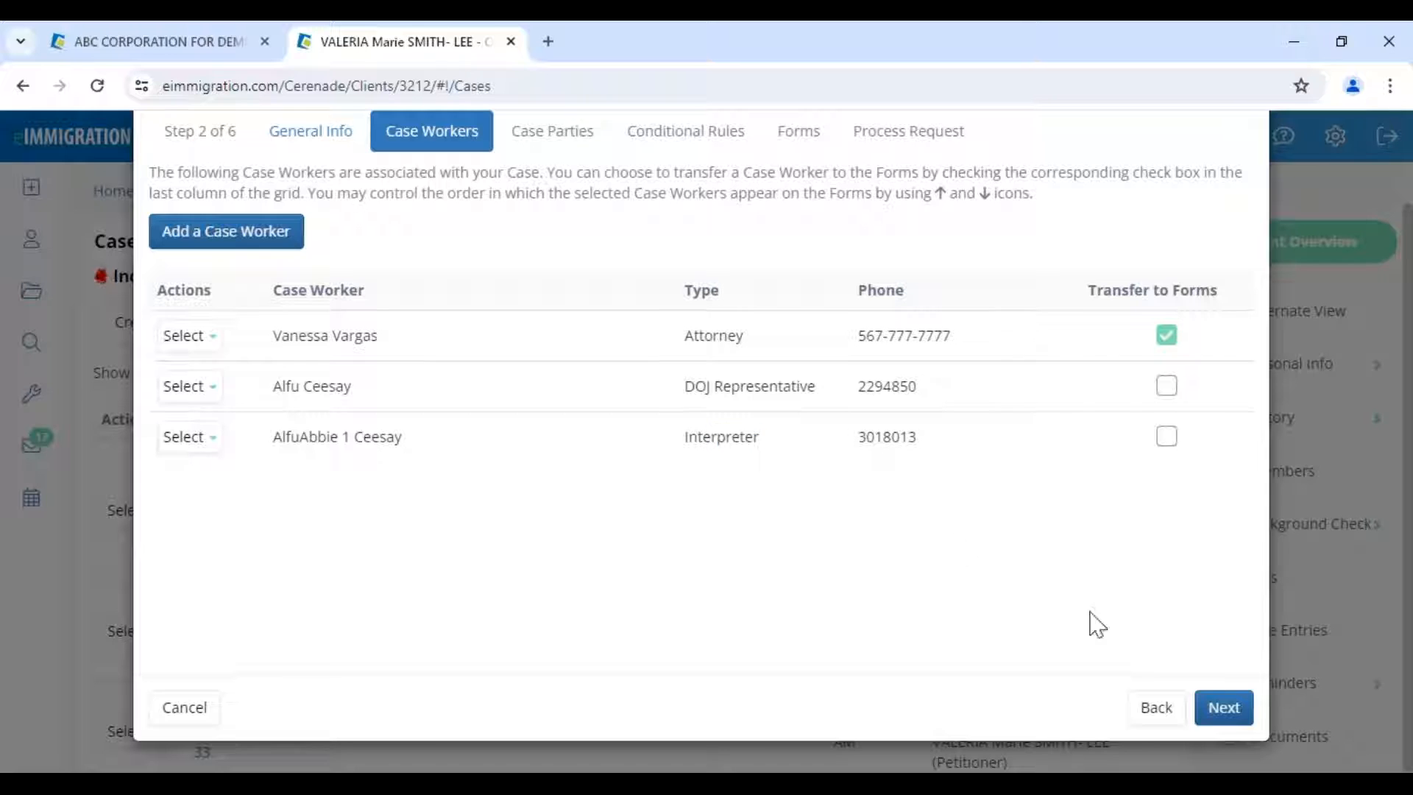
{"action": "left_click", "coordinate": [1224, 709]}
{"action": "double_click", "coordinate": [692, 325]}
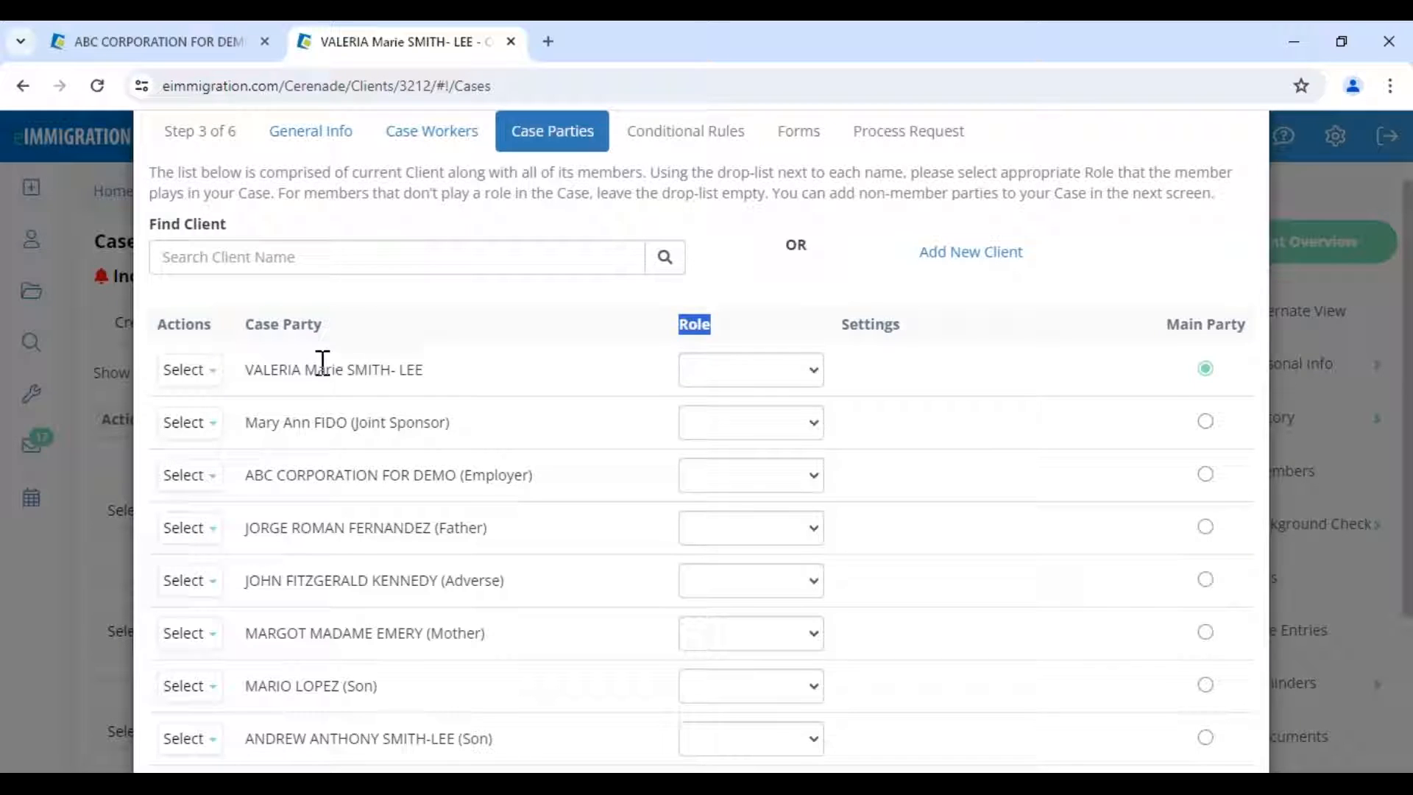
- Assign the main client the Petitioner role and the spouse the Alien role
{"action": "left_click", "coordinate": [736, 370]}
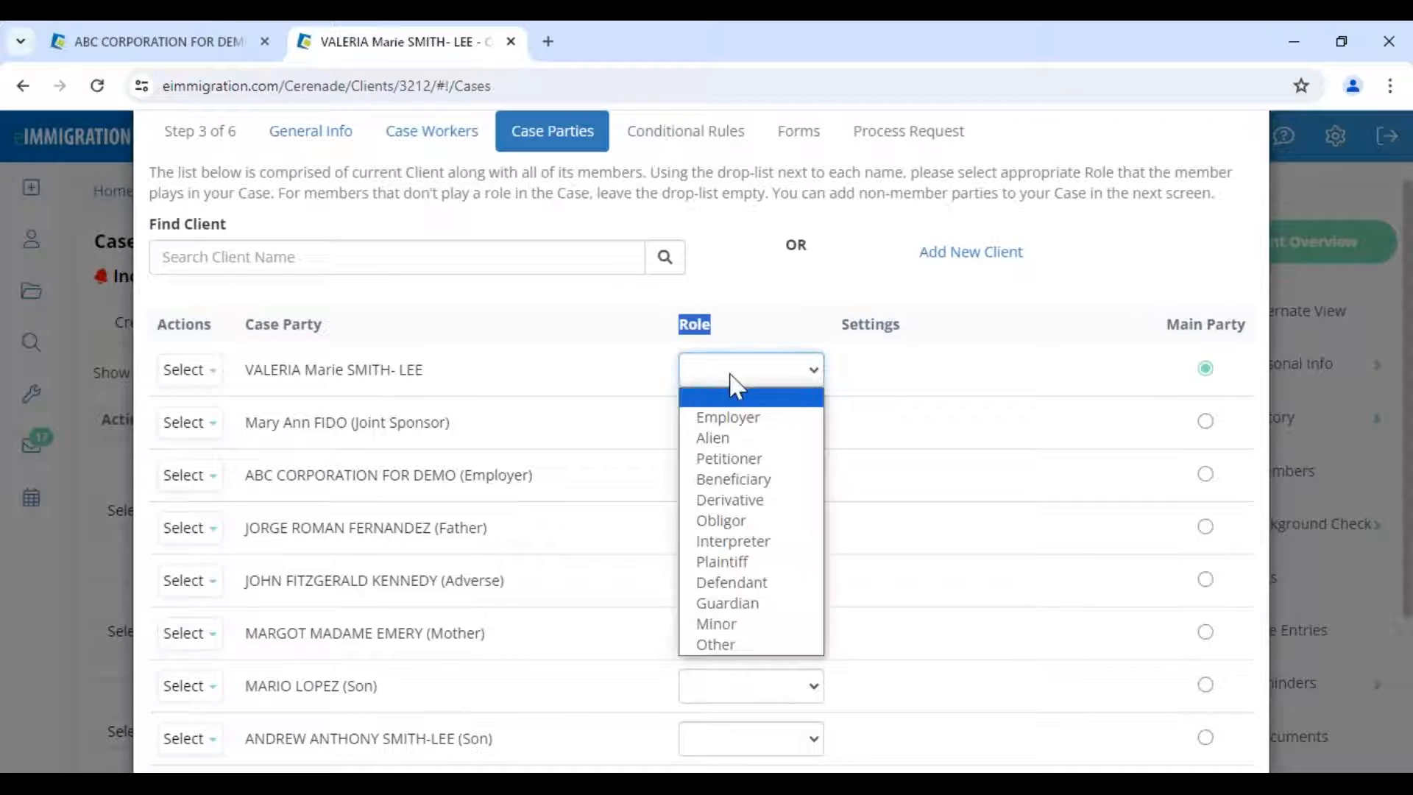
{"action": "left_click", "coordinate": [731, 460]}
{"action": "scroll", "coordinate": [707, 623], "scroll_direction": "down", "scroll_amount": 1}
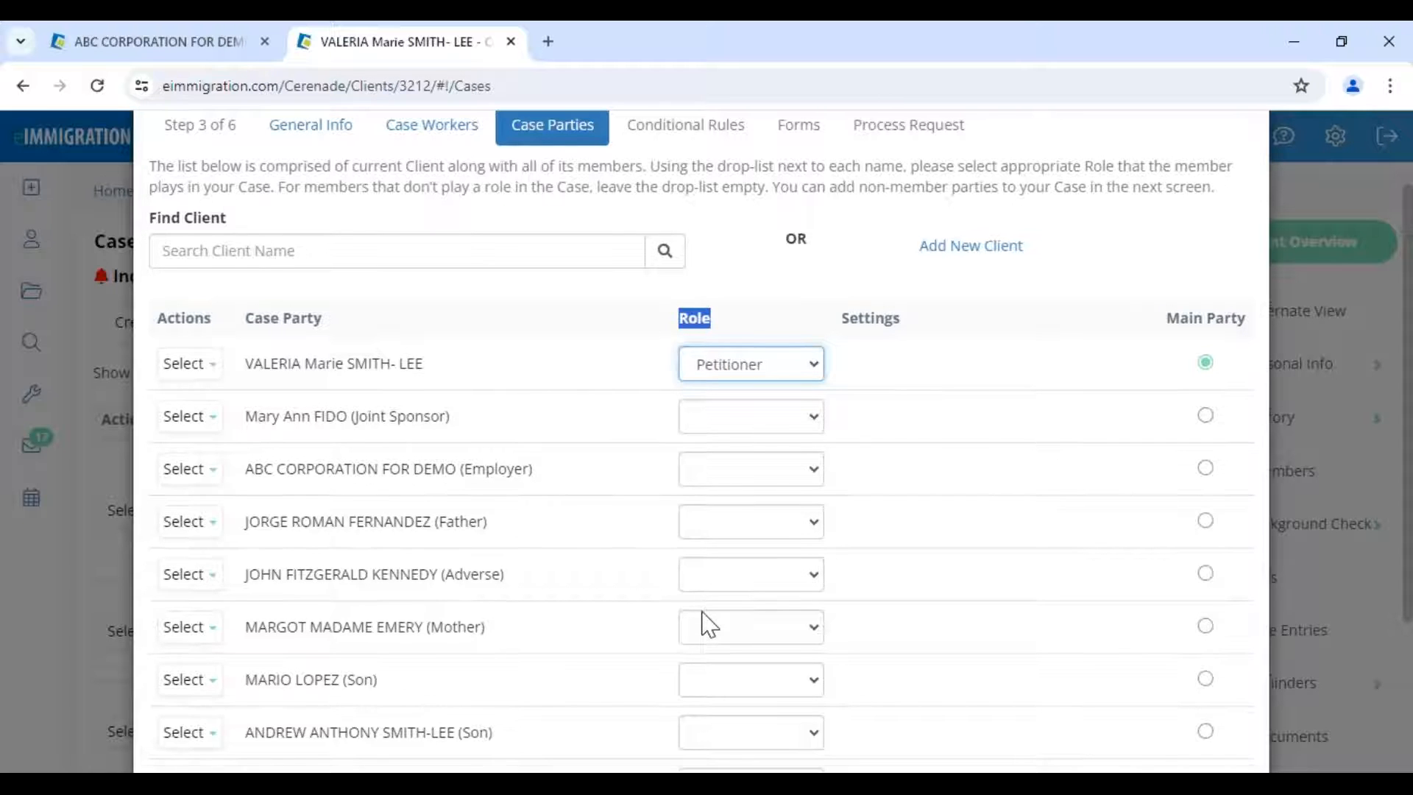
{"action": "scroll", "coordinate": [703, 624], "scroll_direction": "down", "scroll_amount": 2}
{"action": "left_click", "coordinate": [703, 664]}
{"action": "left_click", "coordinate": [709, 424]}
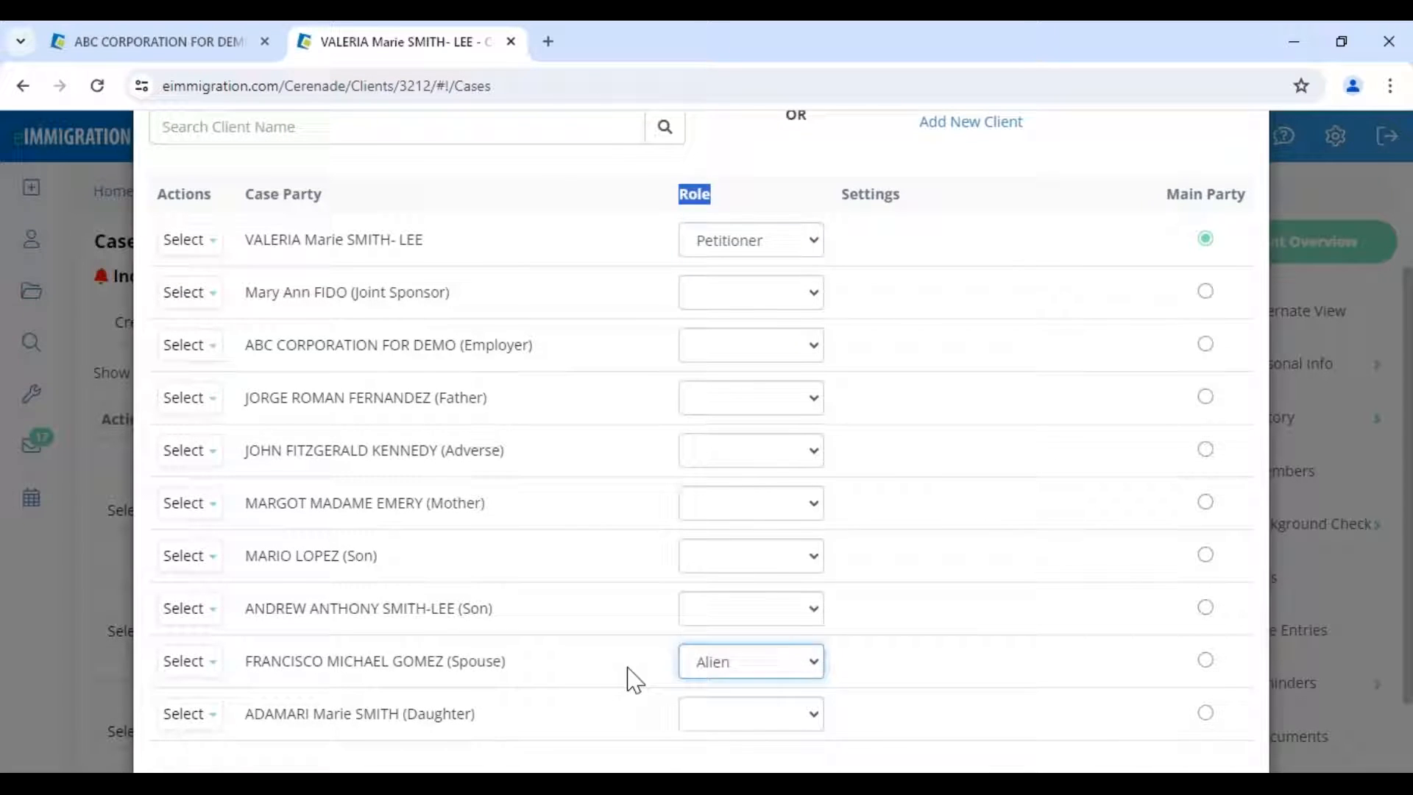
{"action": "left_click", "coordinate": [632, 679]}
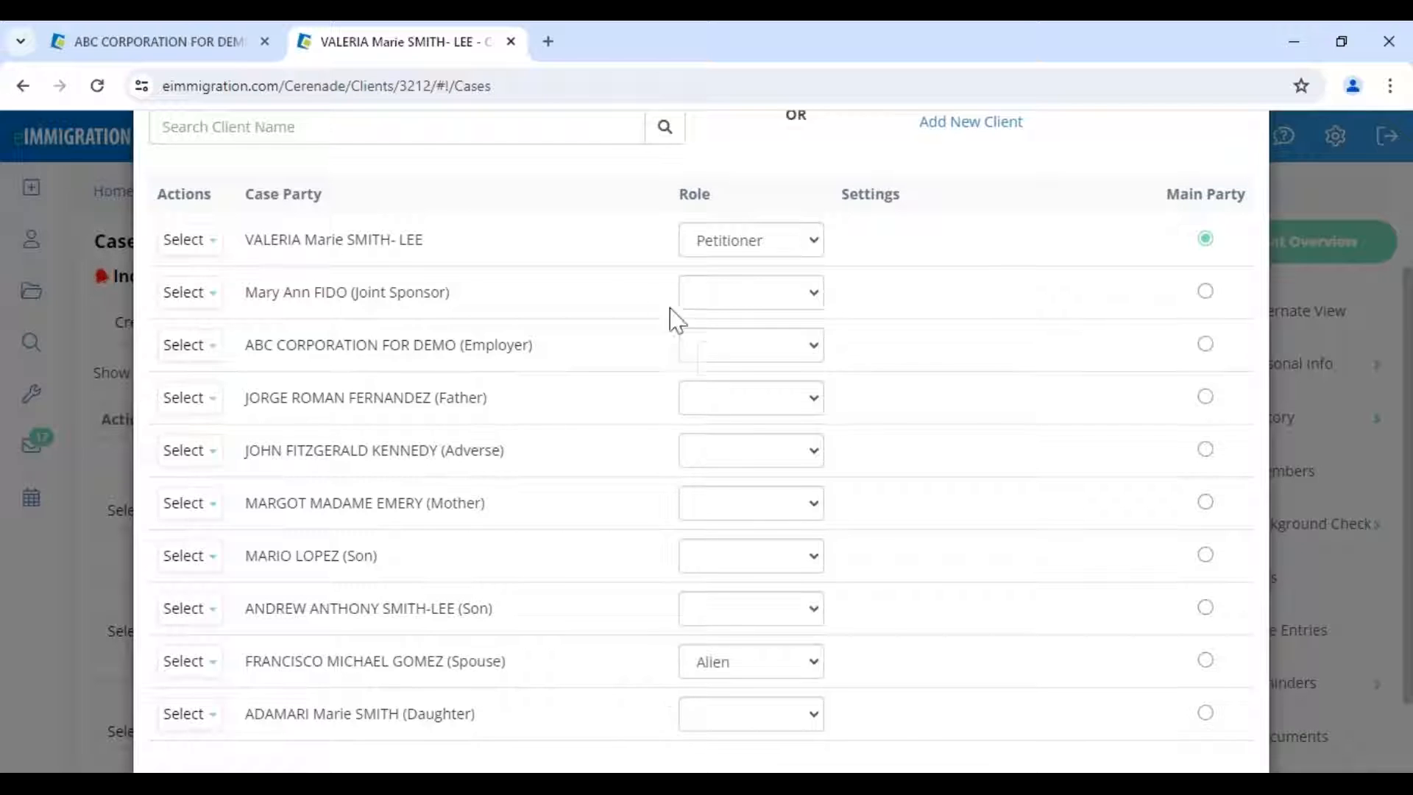
- Clear the client's role, try ABC CORPORATION FOR DEMO as Employer at 123 Marlabs Avenue, then remove it
{"action": "left_click", "coordinate": [751, 243]}
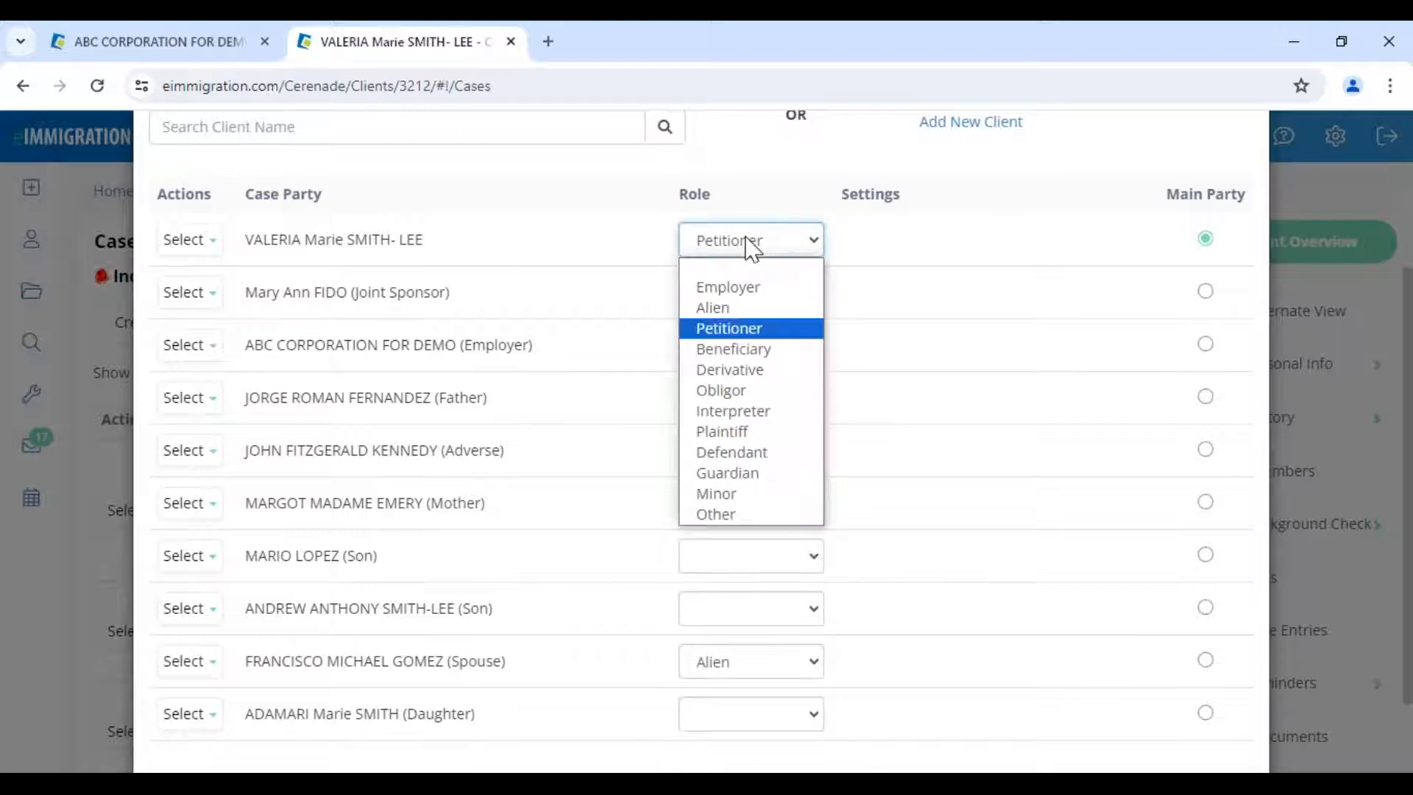
{"action": "left_click", "coordinate": [729, 287]}
{"action": "left_click_drag", "start_coordinate": [424, 345], "coordinate": [617, 366]}
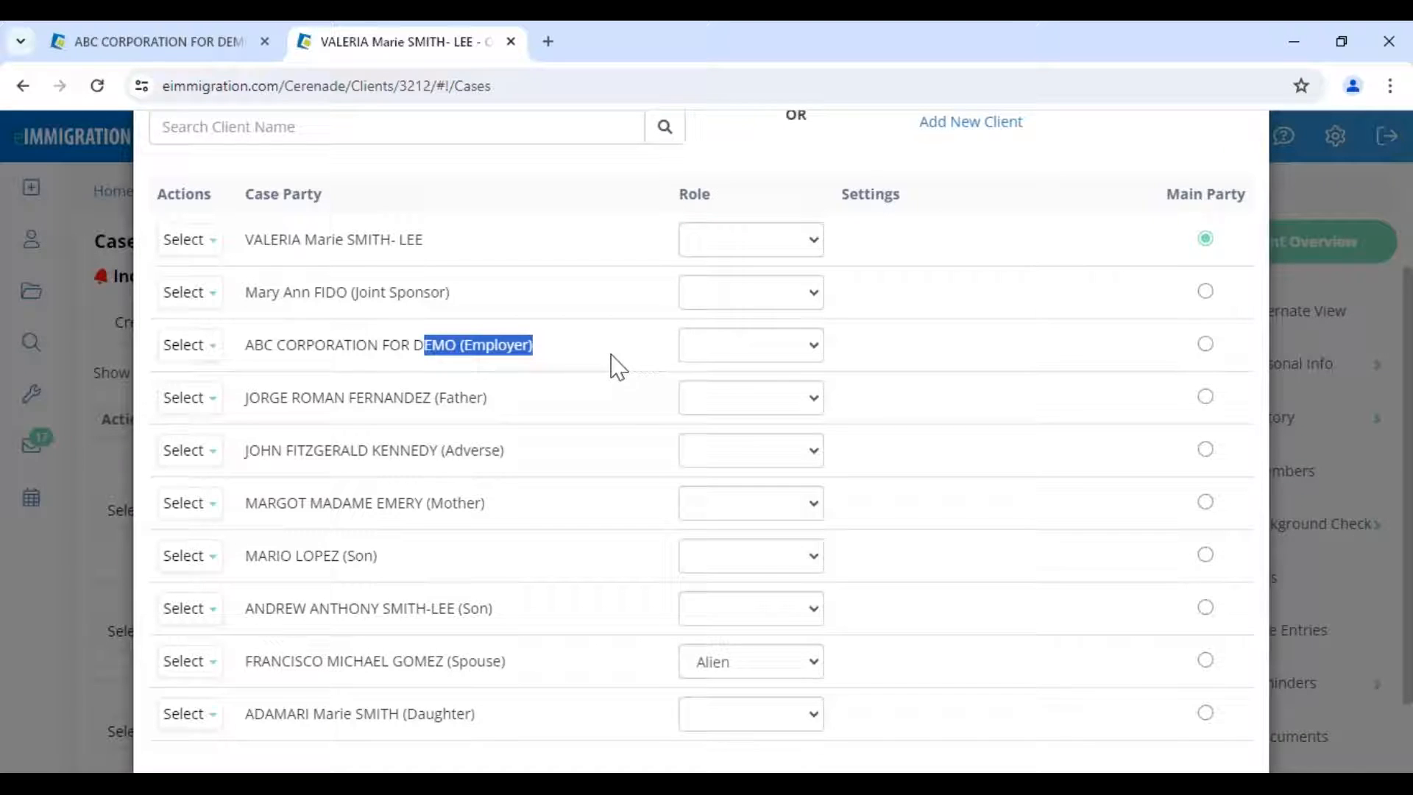
{"action": "left_click", "coordinate": [714, 352]}
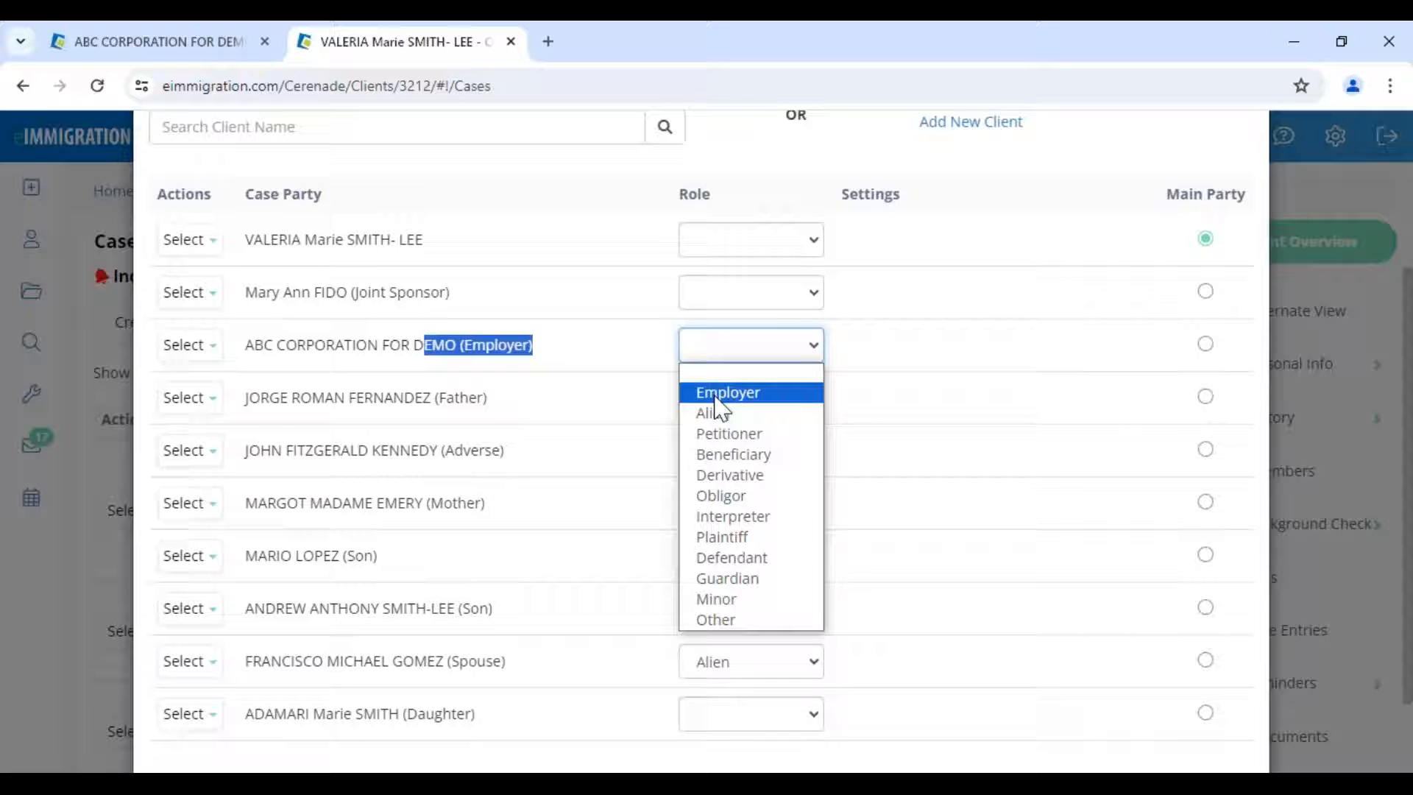
{"action": "left_click", "coordinate": [715, 395]}
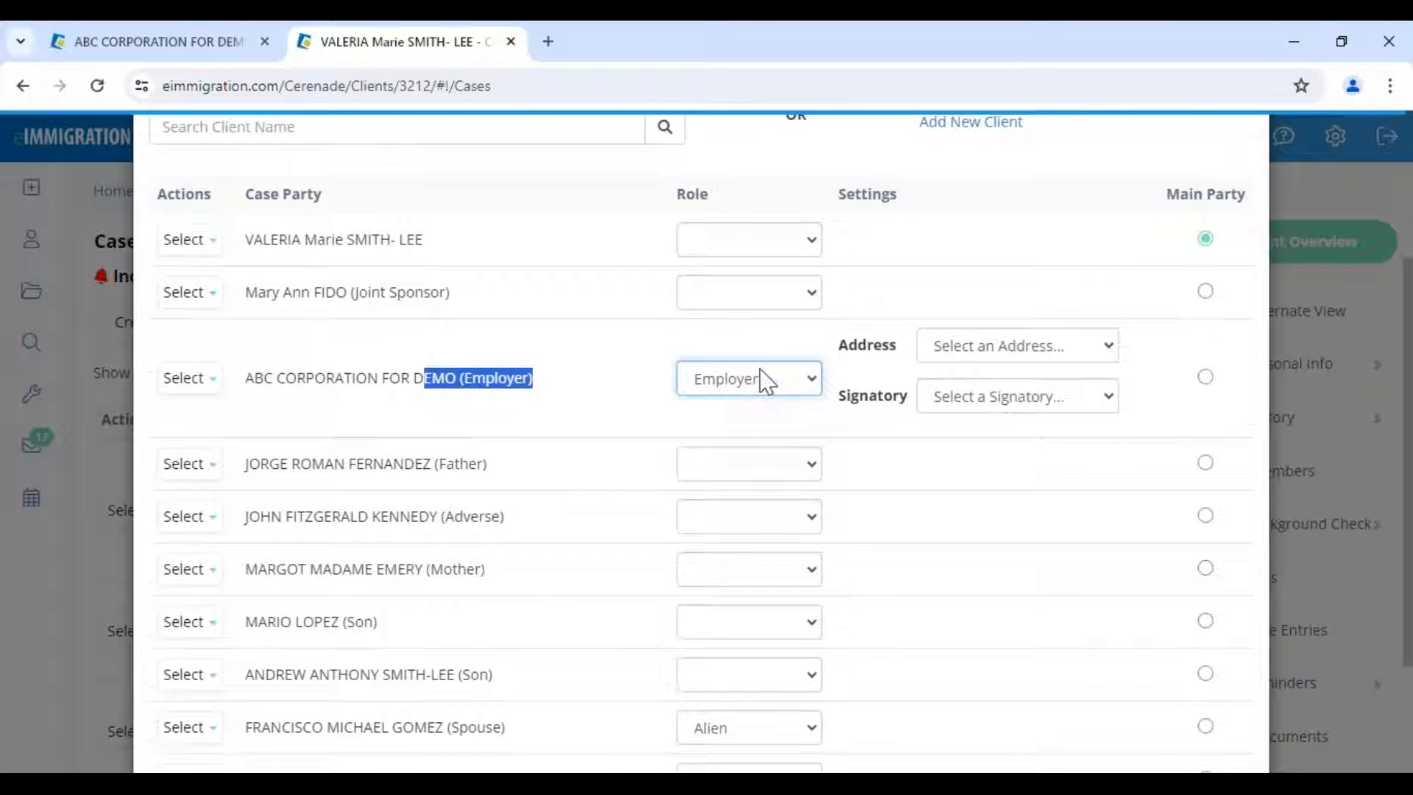
{"action": "left_click", "coordinate": [984, 346]}
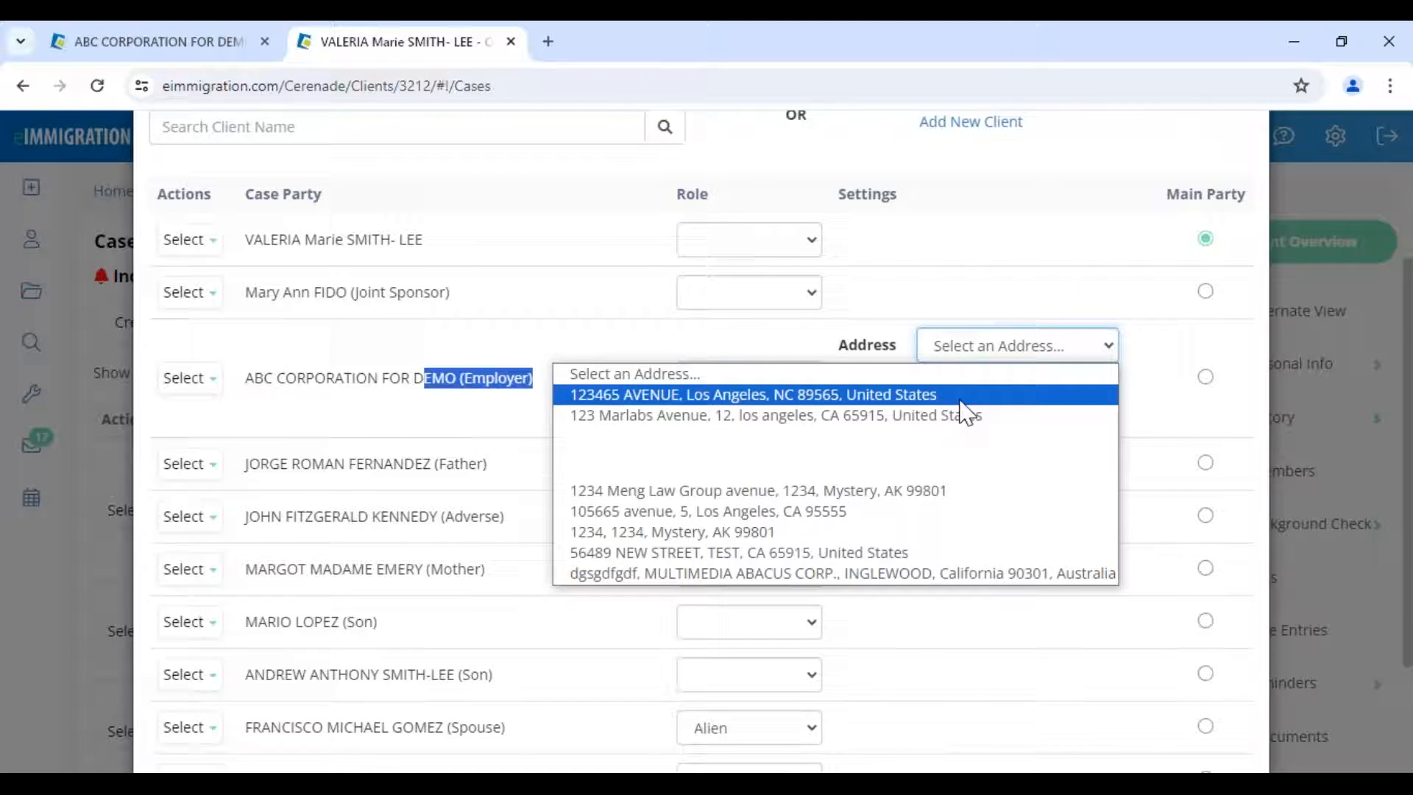
{"action": "left_click", "coordinate": [965, 417]}
{"action": "left_click", "coordinate": [981, 399]}
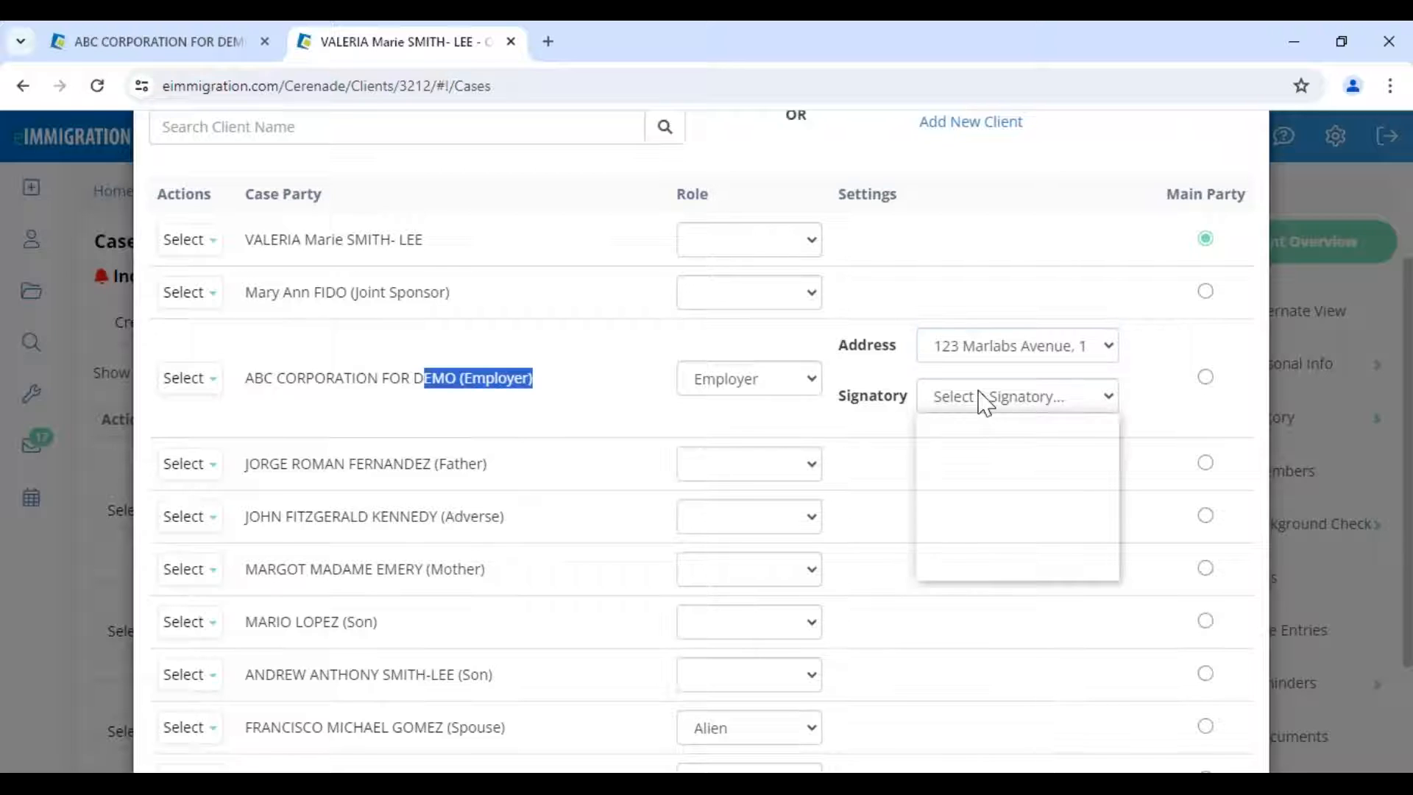
{"action": "left_click", "coordinate": [971, 446]}
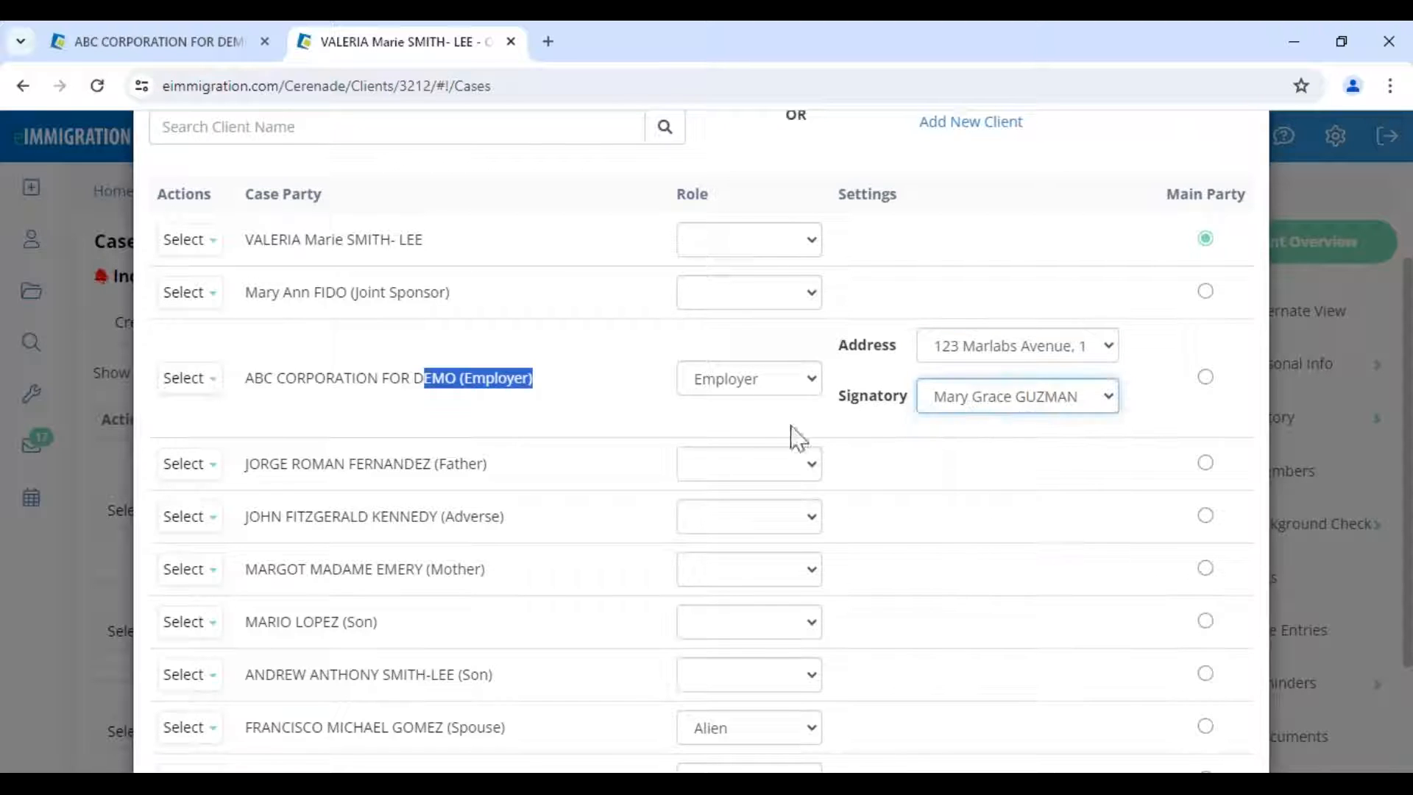
{"action": "left_click", "coordinate": [631, 421]}
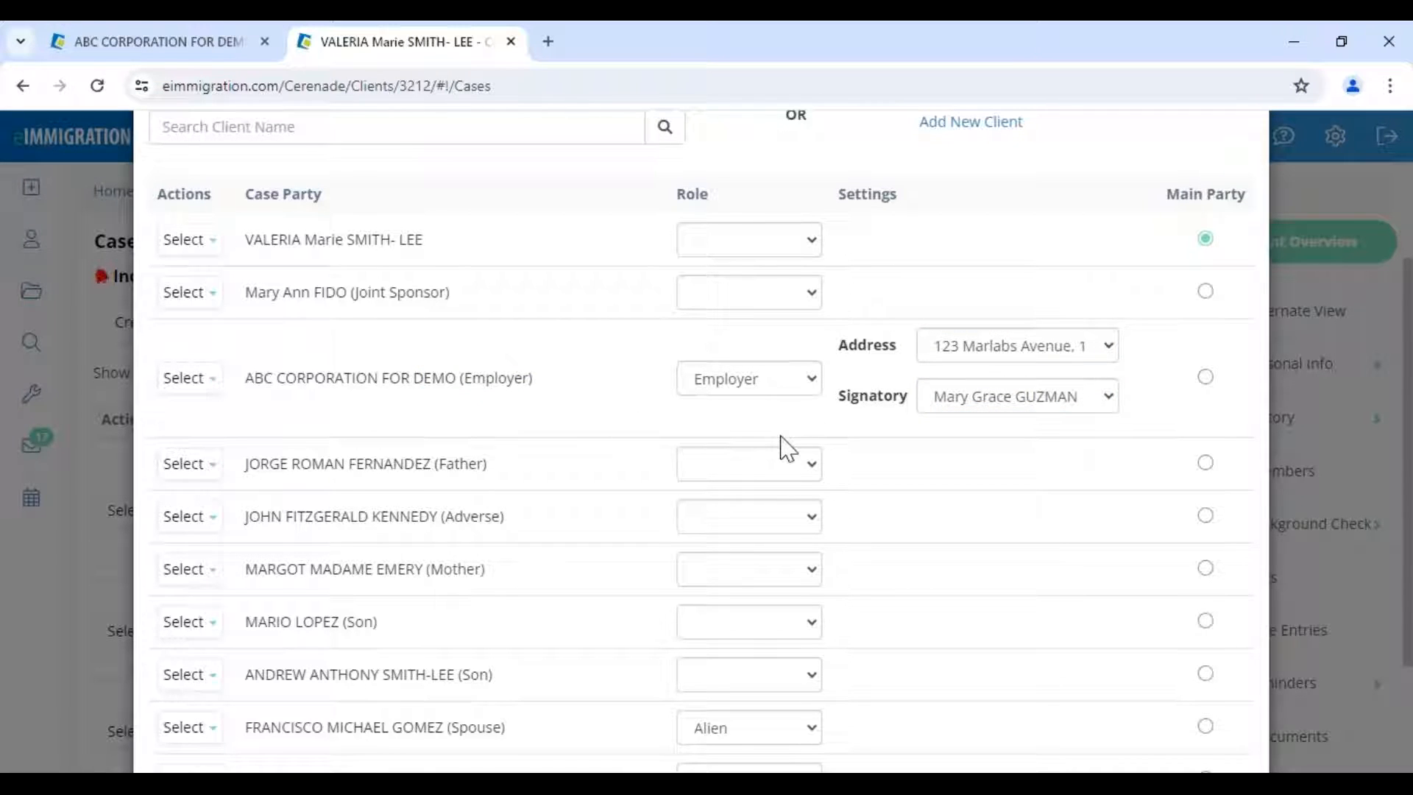
{"action": "left_click", "coordinate": [779, 390]}
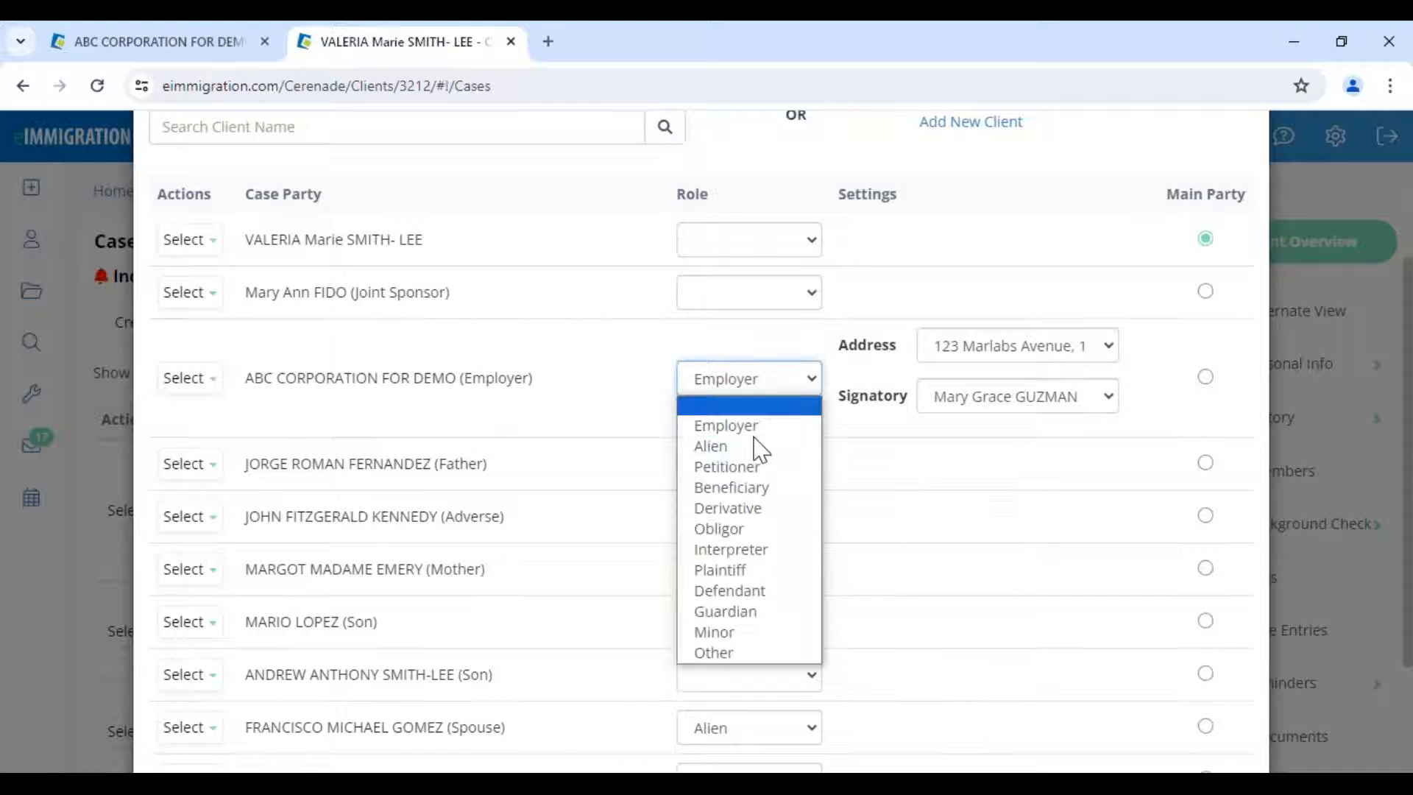
{"action": "left_click", "coordinate": [761, 407]}
- Restore the main client as Petitioner and keep the spouse as Alien
{"action": "left_click", "coordinate": [713, 245]}
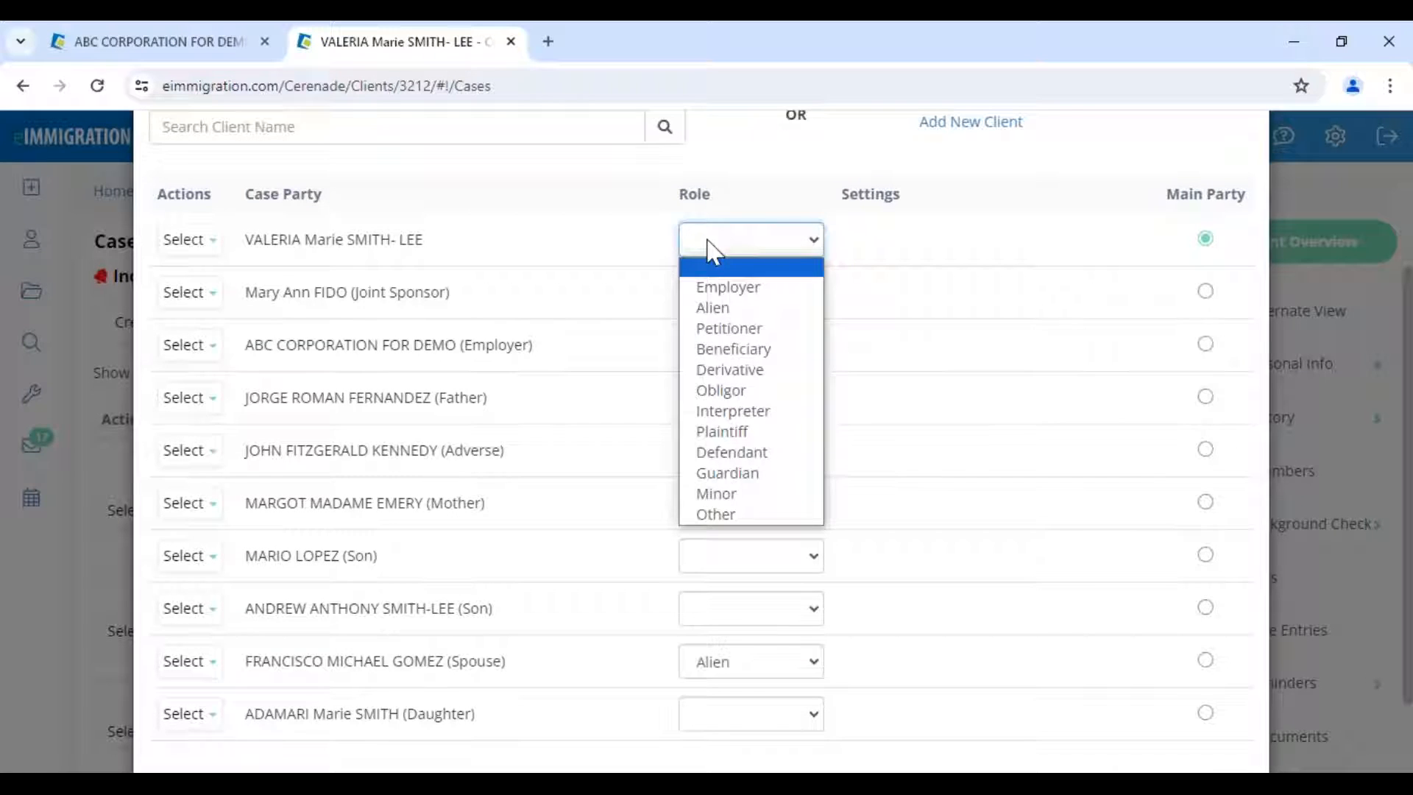
{"action": "left_click", "coordinate": [718, 330]}
{"action": "scroll", "coordinate": [685, 659], "scroll_direction": "down", "scroll_amount": 1}
{"action": "scroll", "coordinate": [686, 660], "scroll_direction": "down", "scroll_amount": 1}
{"action": "left_click_drag", "start_coordinate": [437, 561], "coordinate": [741, 566]}
{"action": "left_click", "coordinate": [742, 568]}
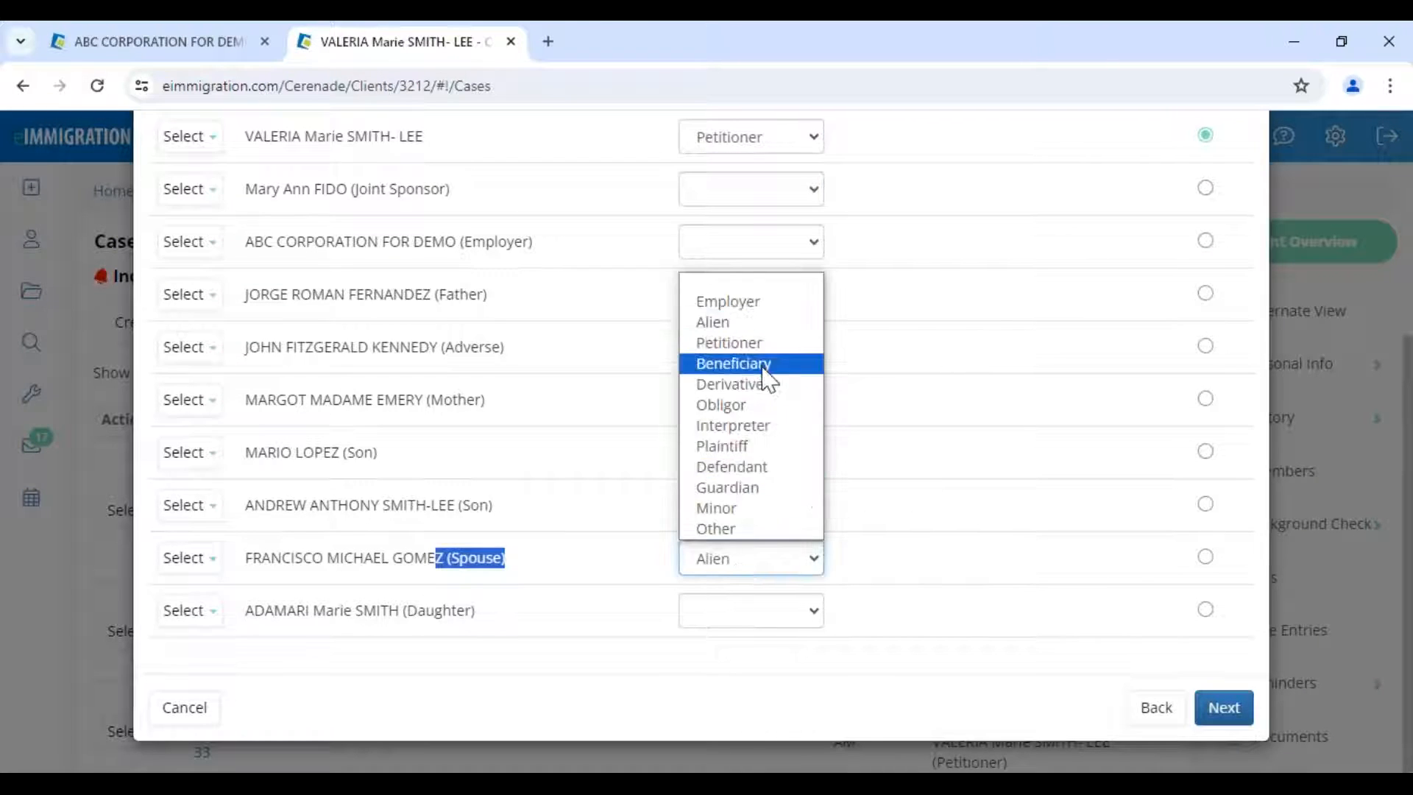
{"action": "left_click", "coordinate": [608, 545]}
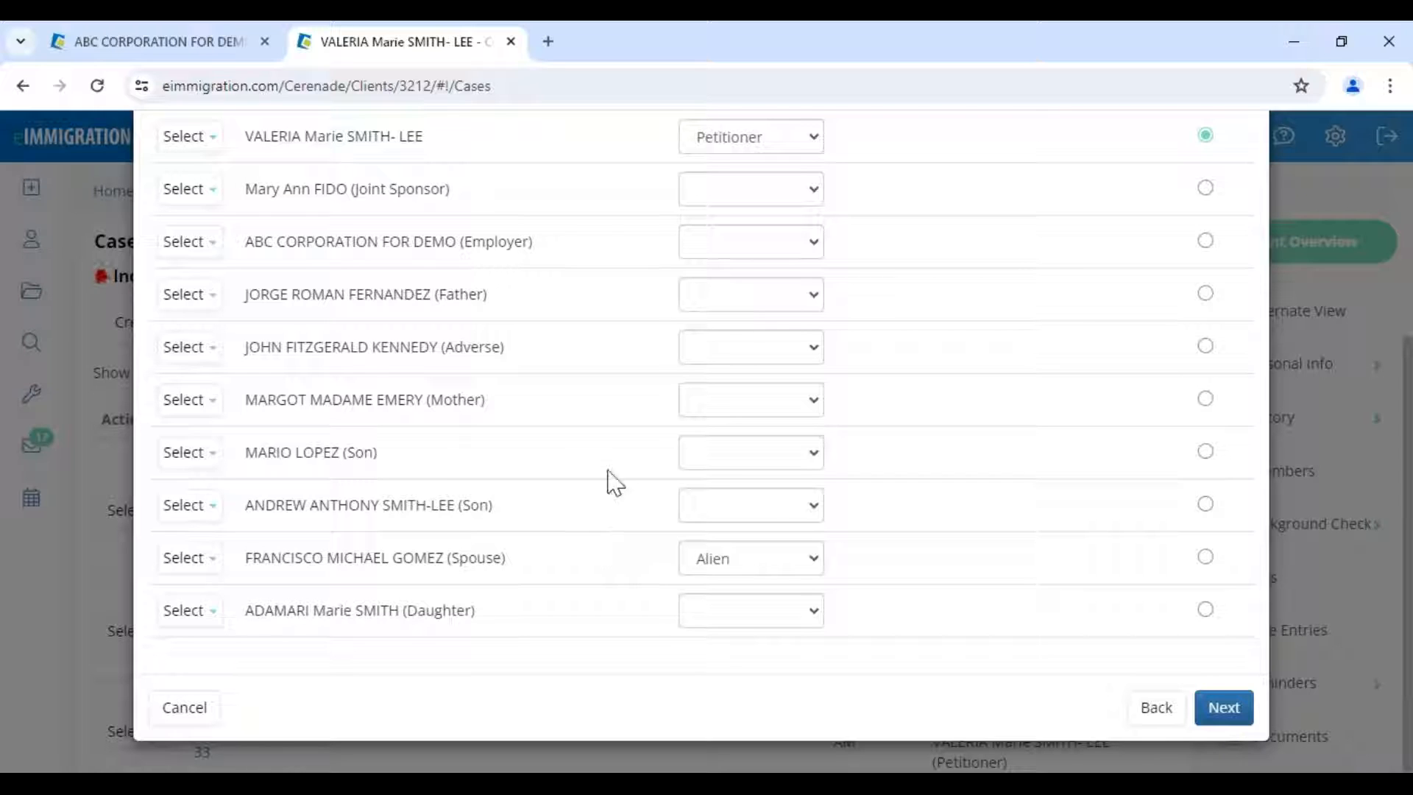
{"action": "left_click_drag", "start_coordinate": [253, 557], "coordinate": [508, 557]}
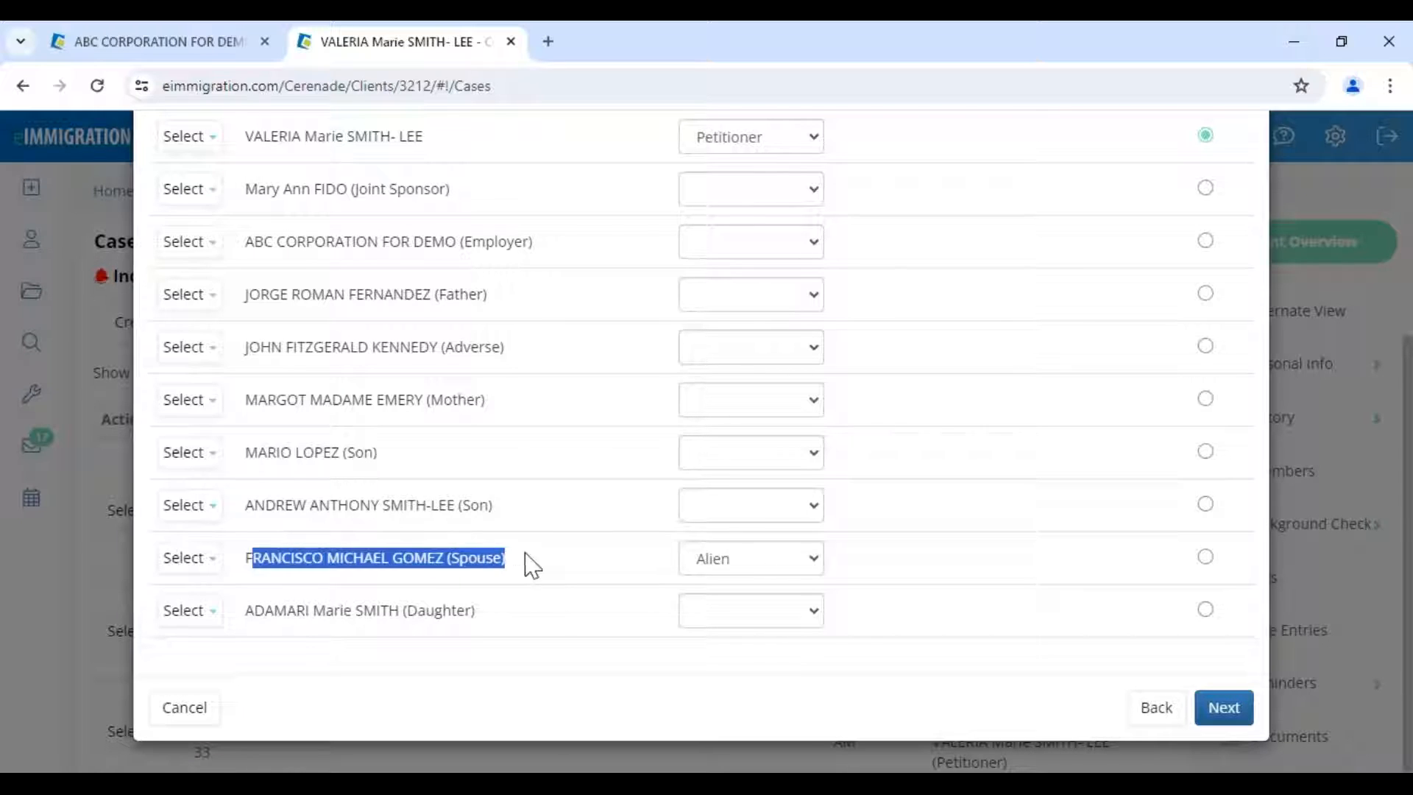
{"action": "left_click", "coordinate": [620, 567]}
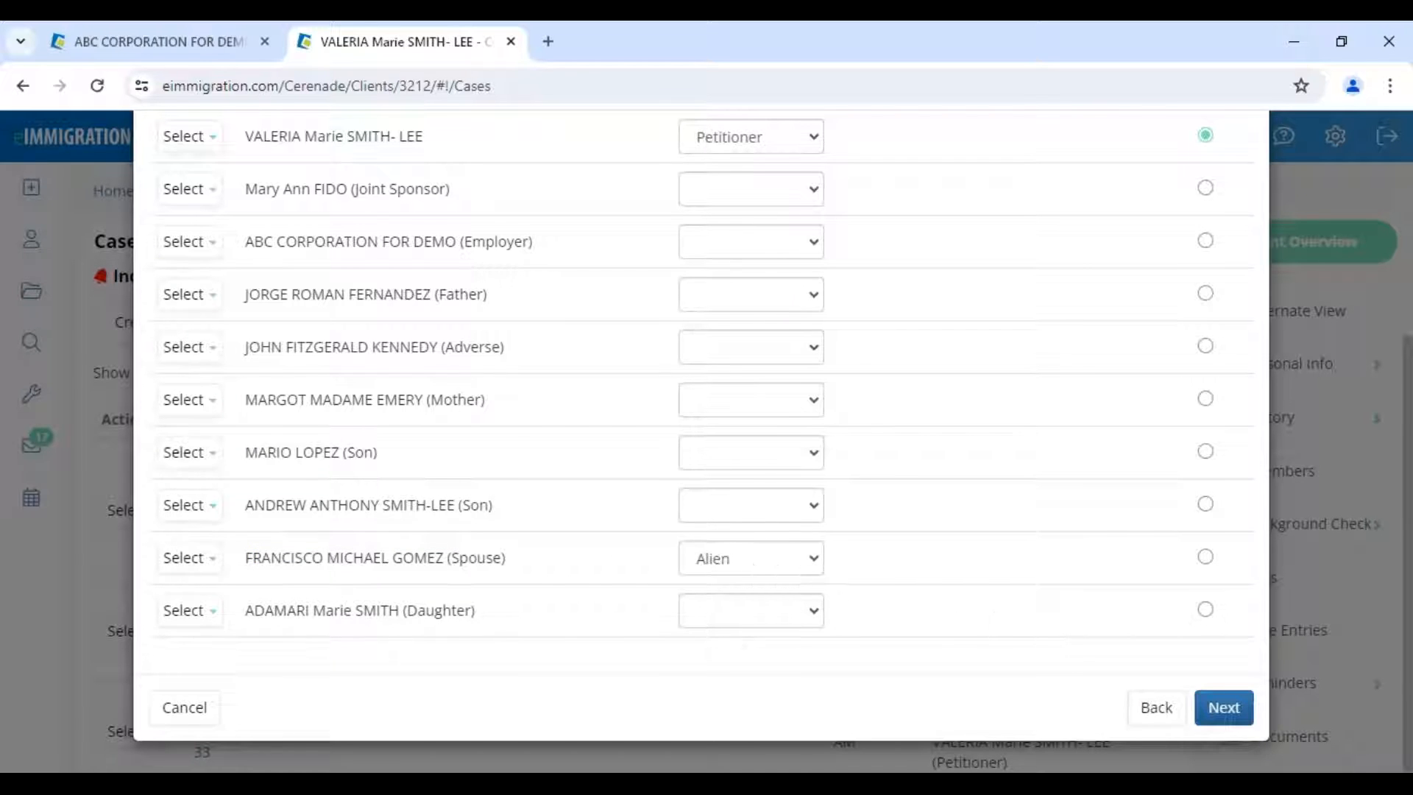
- Pass the conditional rules and forms steps and create the case, landing on its Forms page with G-28
{"action": "left_click", "coordinate": [1222, 709]}
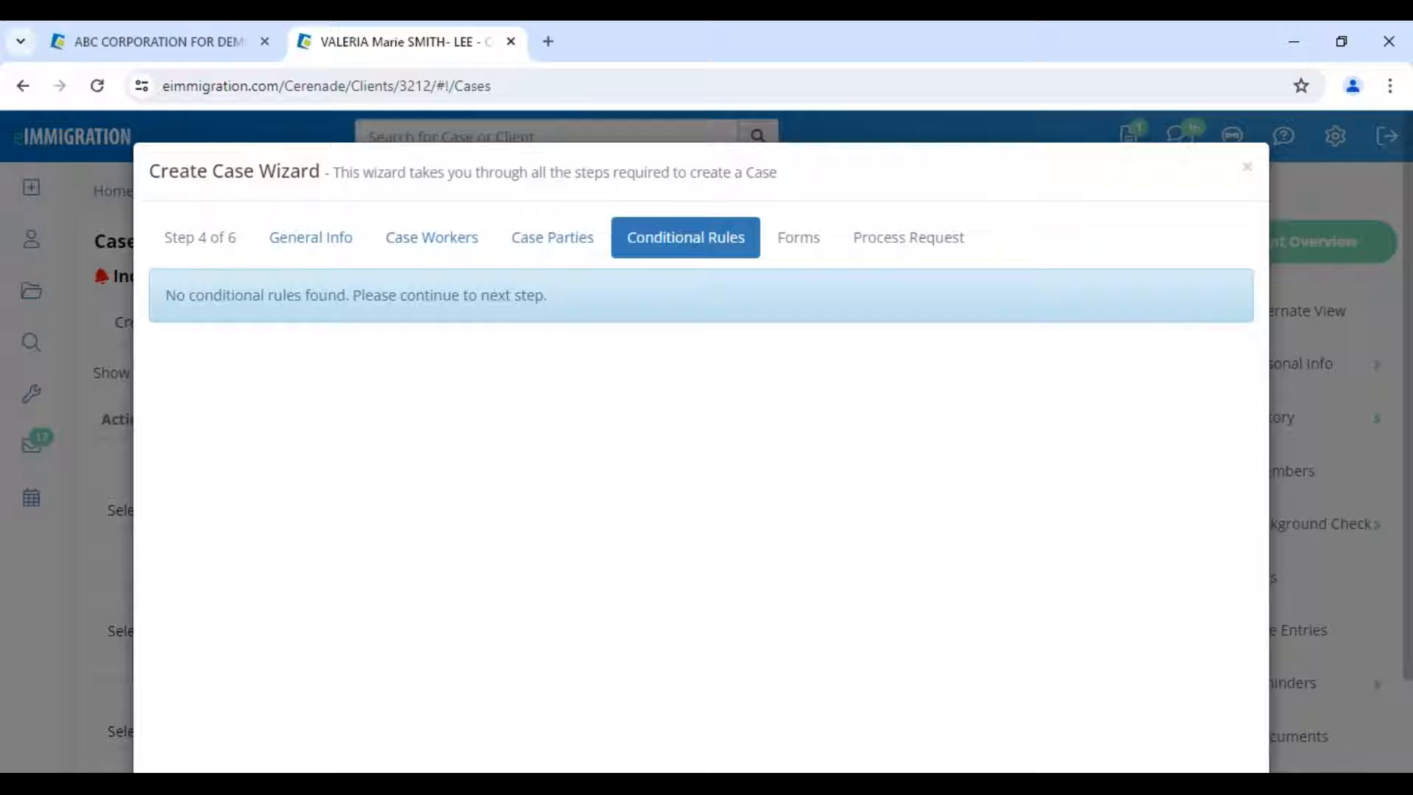
{"action": "scroll", "coordinate": [1207, 613], "scroll_direction": "down", "scroll_amount": 2}
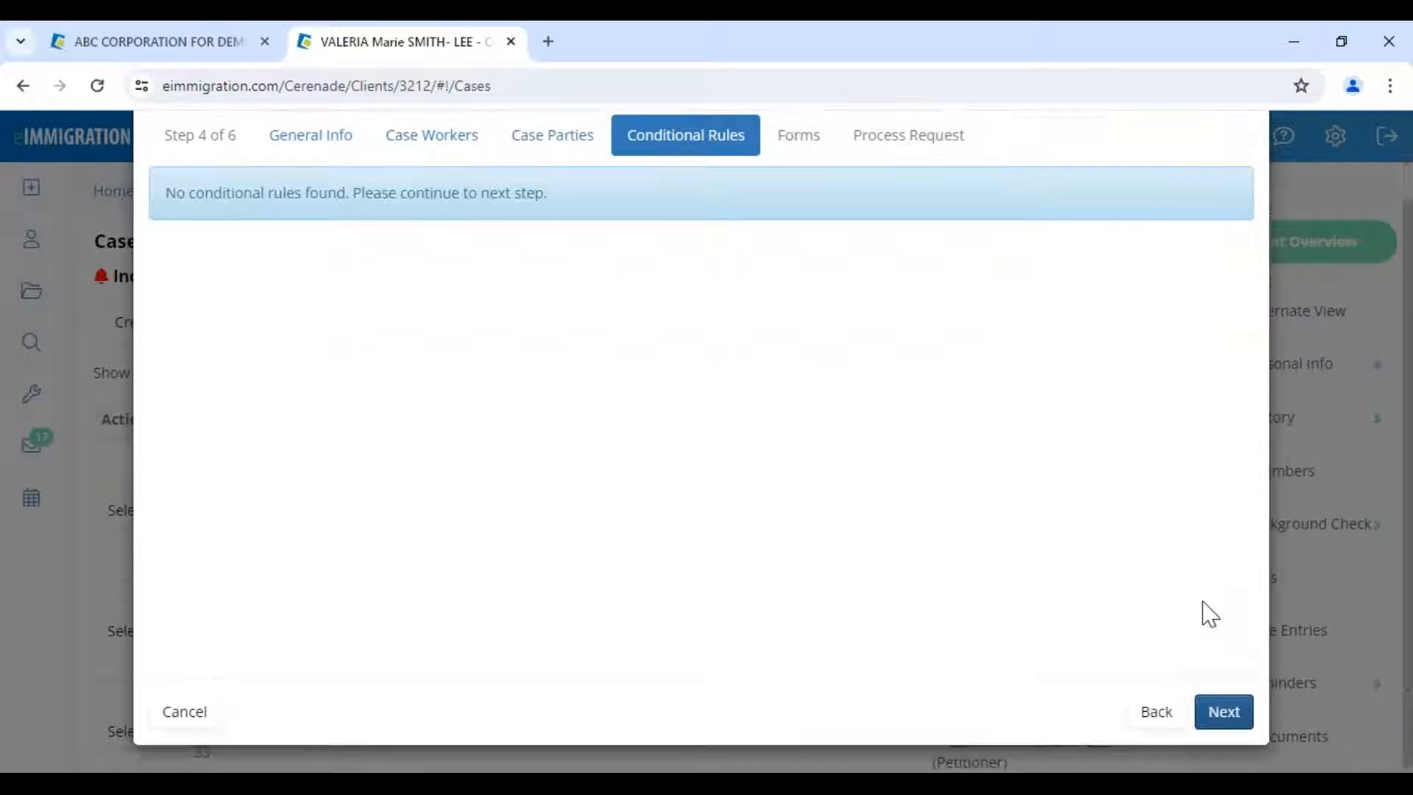
{"action": "left_click", "coordinate": [1224, 709]}
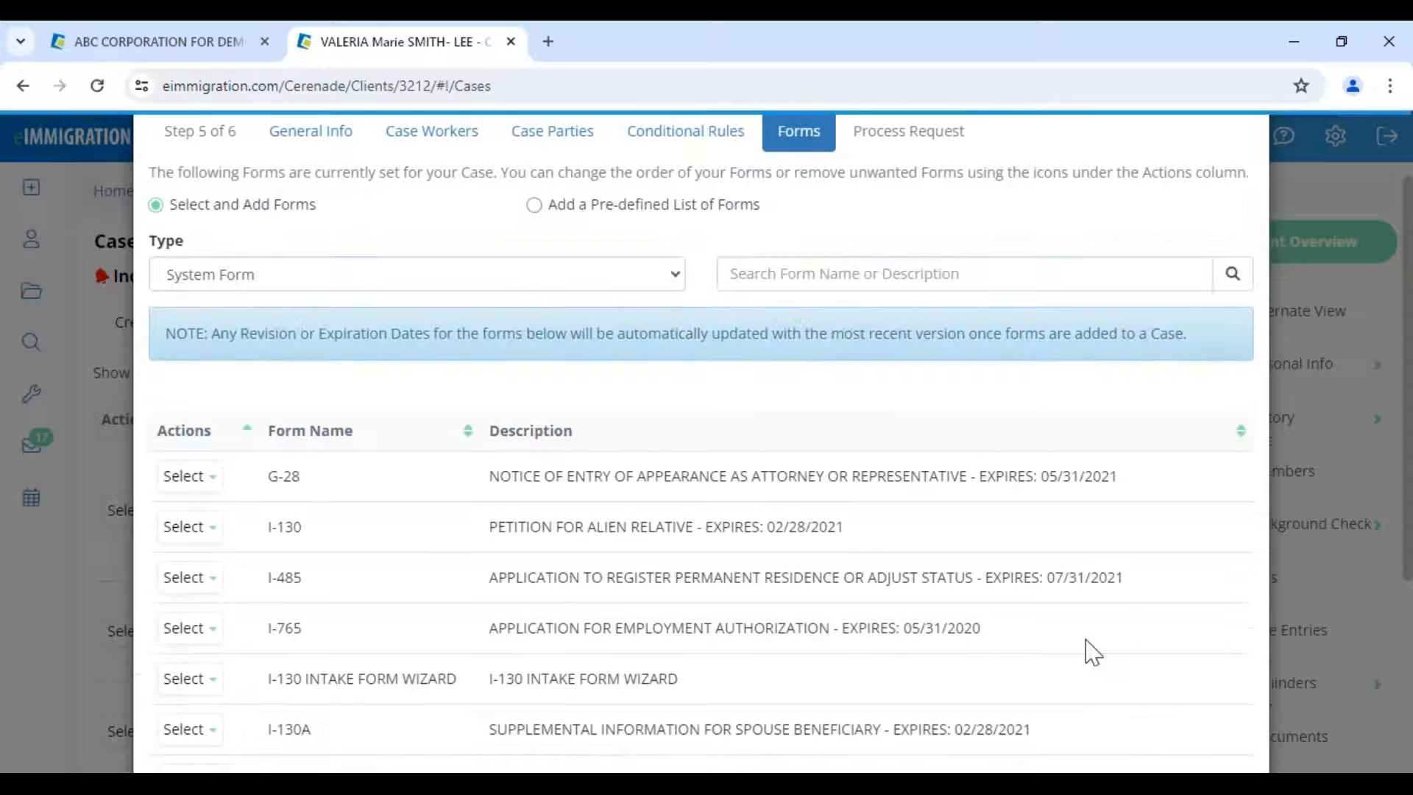
{"action": "scroll", "coordinate": [748, 578], "scroll_direction": "down", "scroll_amount": 2}
{"action": "scroll", "coordinate": [747, 578], "scroll_direction": "down", "scroll_amount": 3}
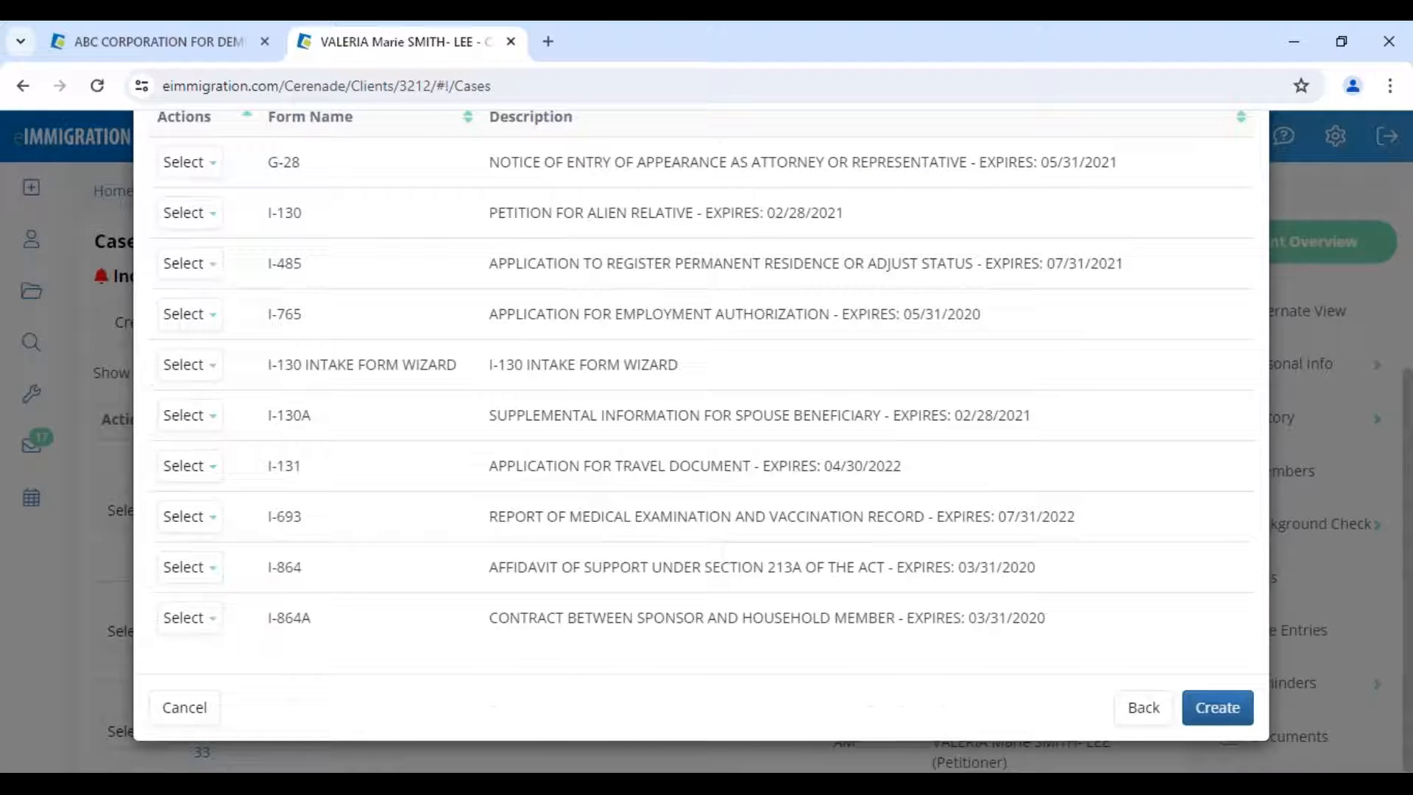
{"action": "left_click", "coordinate": [1218, 708]}
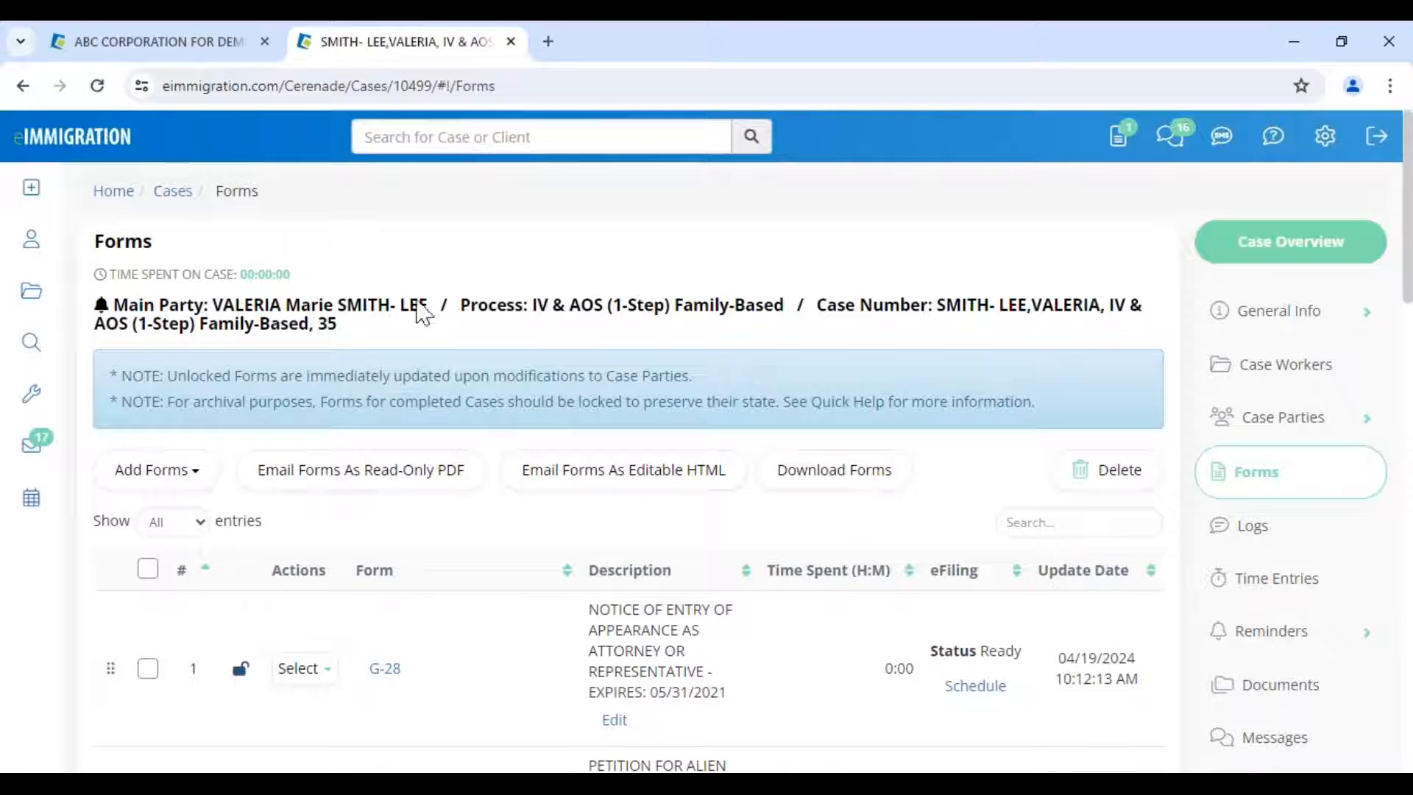
- Open the main party's client profile, dismiss Client Alerts, and return to Forms showing G-28 and I-130
{"action": "left_click_drag", "start_coordinate": [814, 303], "coordinate": [1132, 305]}
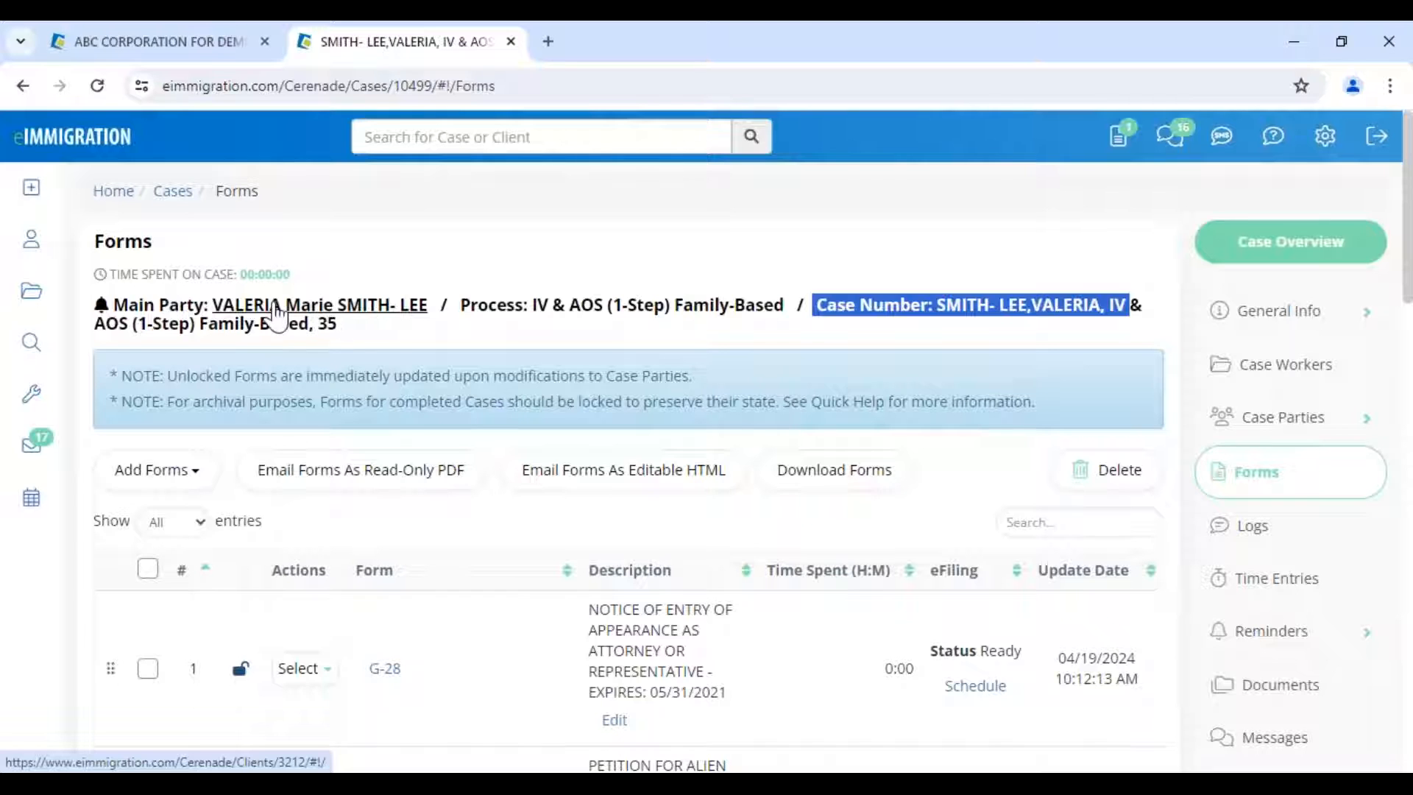
{"action": "double_click", "coordinate": [164, 305]}
{"action": "left_click", "coordinate": [294, 315]}
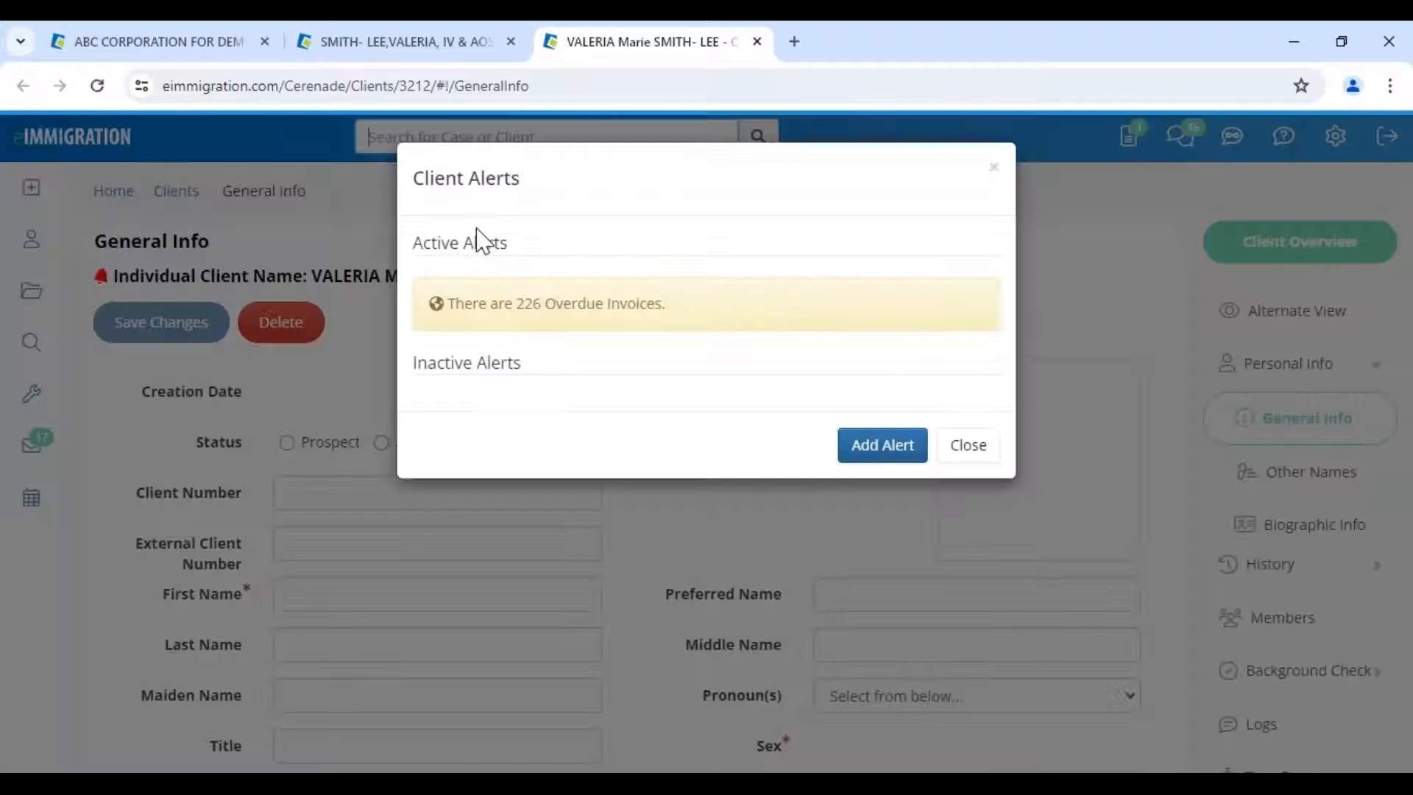
{"action": "left_click", "coordinate": [906, 450]}
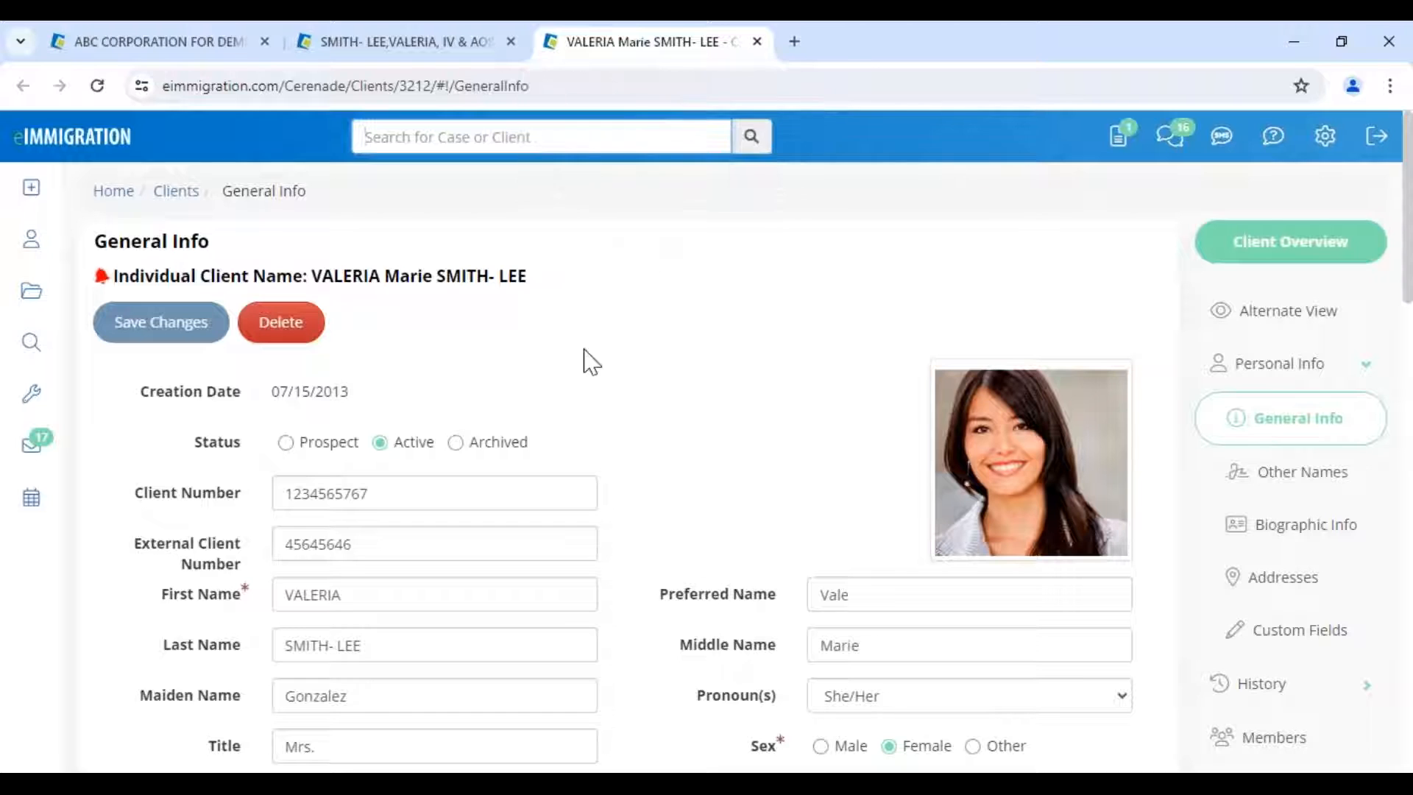
{"action": "left_click", "coordinate": [404, 44]}
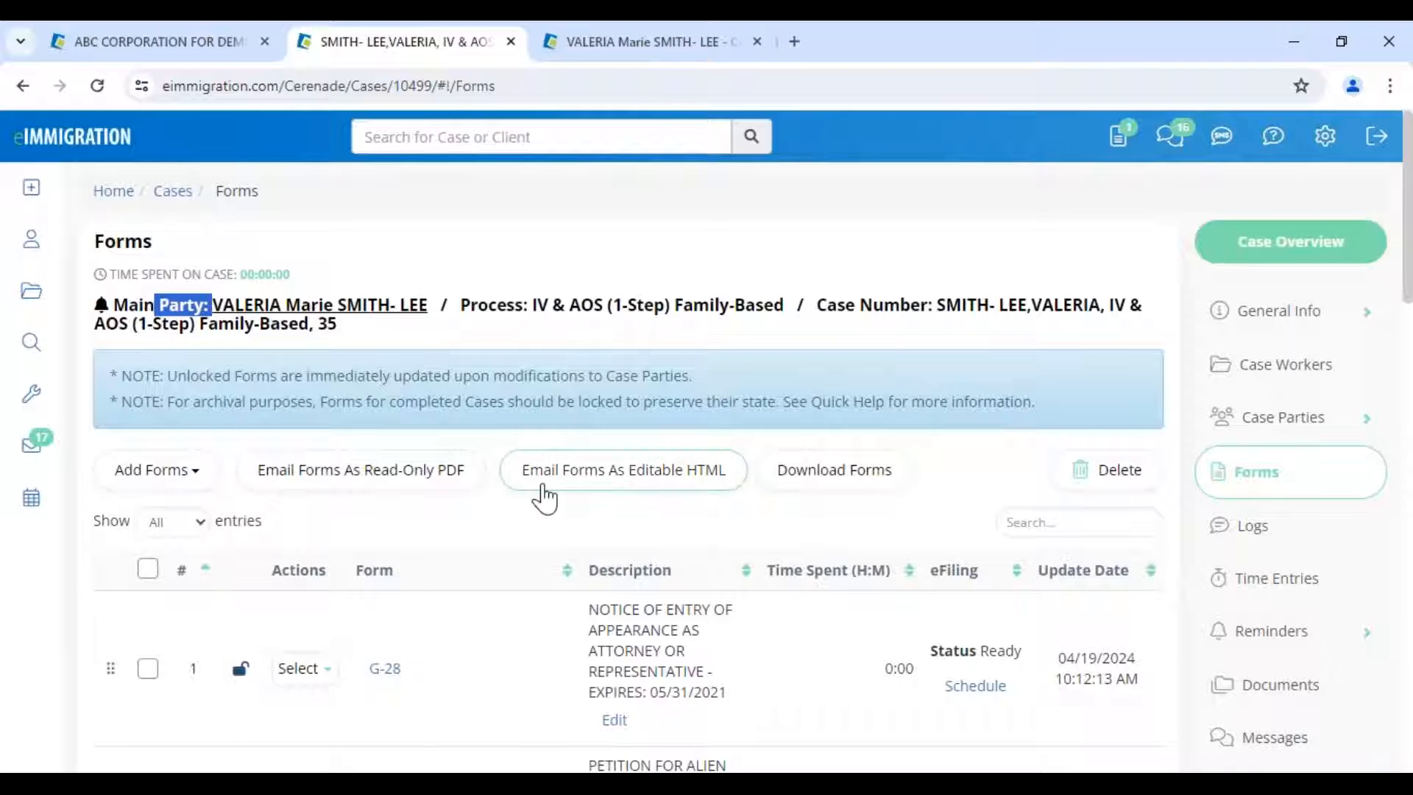
{"action": "scroll", "coordinate": [545, 499], "scroll_direction": "down", "scroll_amount": 1}
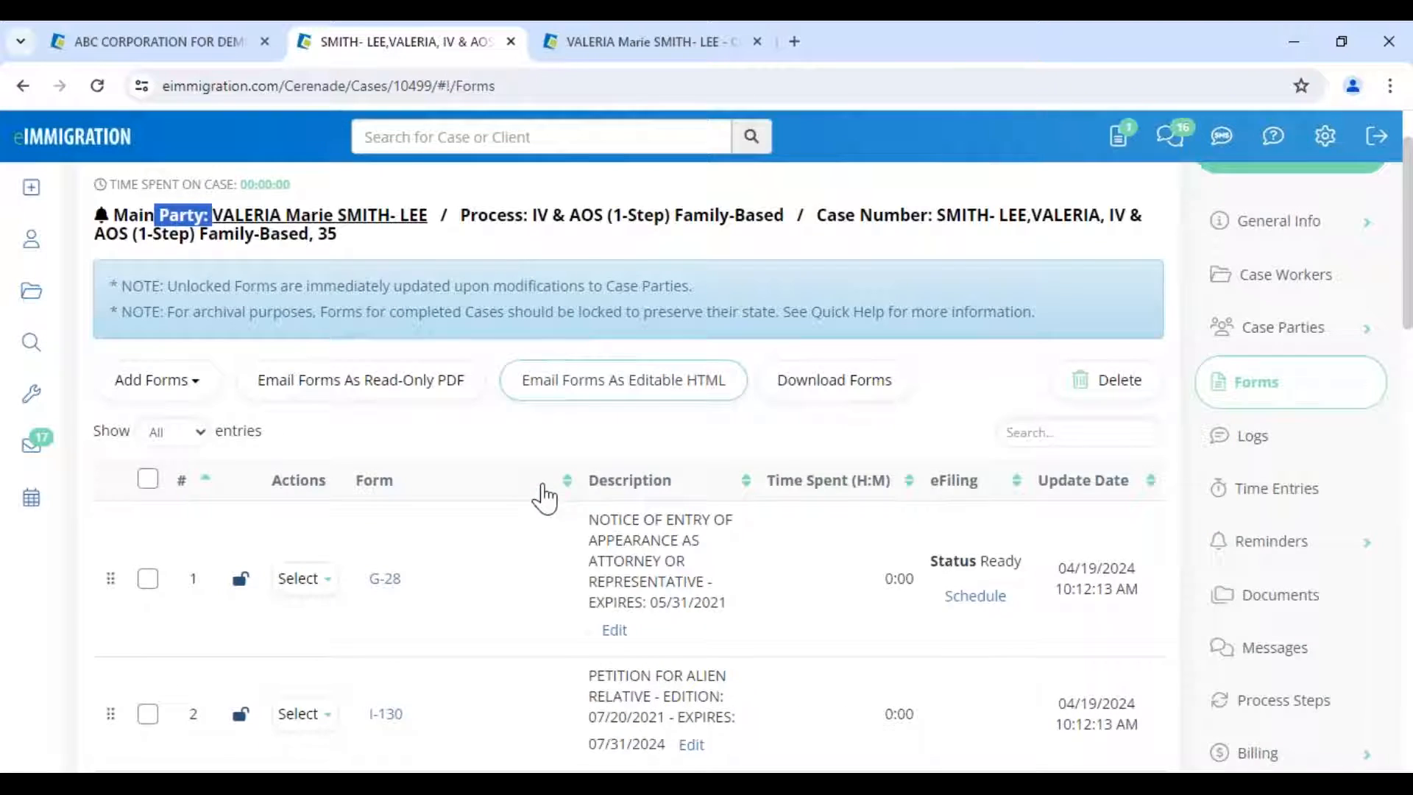
{"action": "scroll", "coordinate": [545, 499], "scroll_direction": "down", "scroll_amount": 3}
- Open the I-130 form and jump to page 5, the Part 4 beneficiary section
{"action": "left_click", "coordinate": [385, 493]}
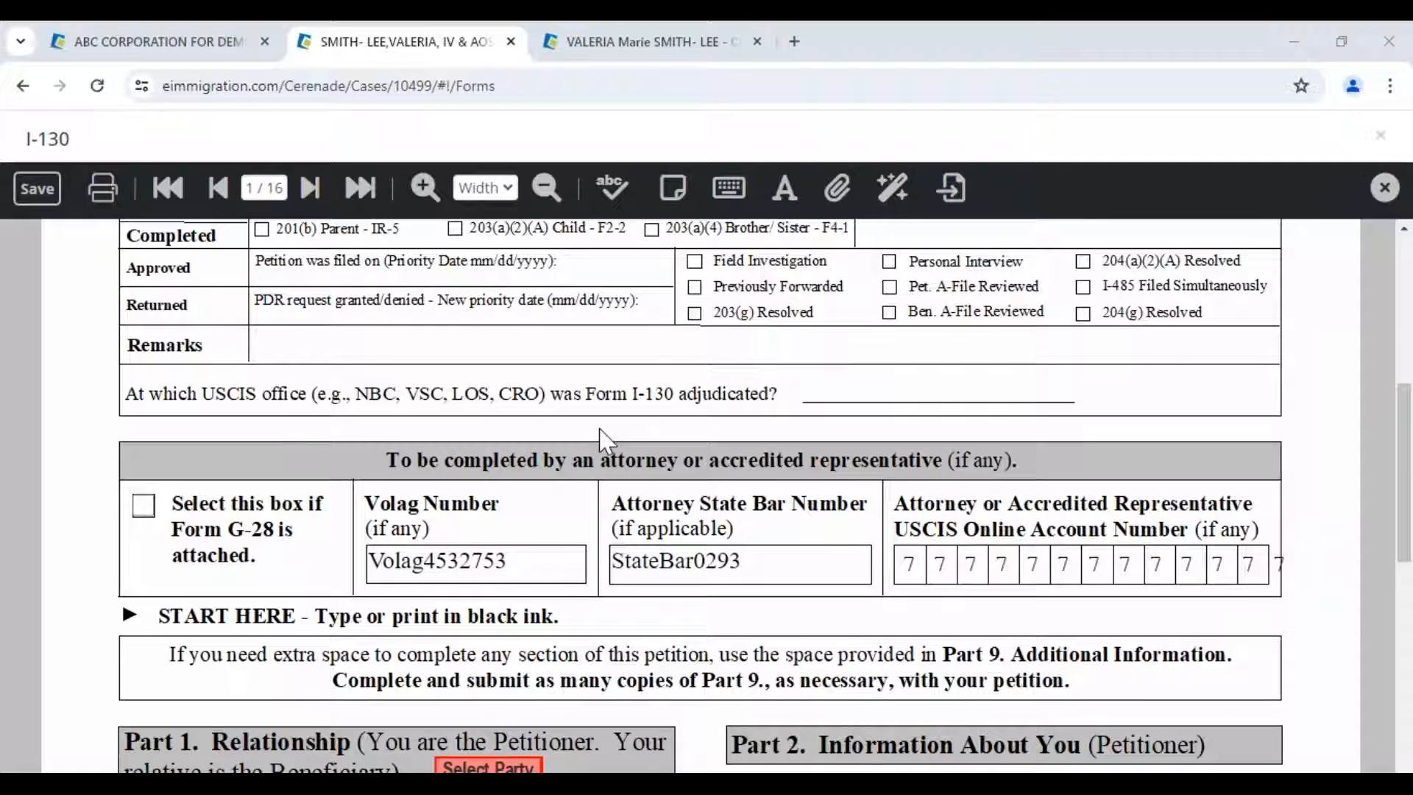
{"action": "scroll", "coordinate": [600, 429], "scroll_direction": "down", "scroll_amount": 5}
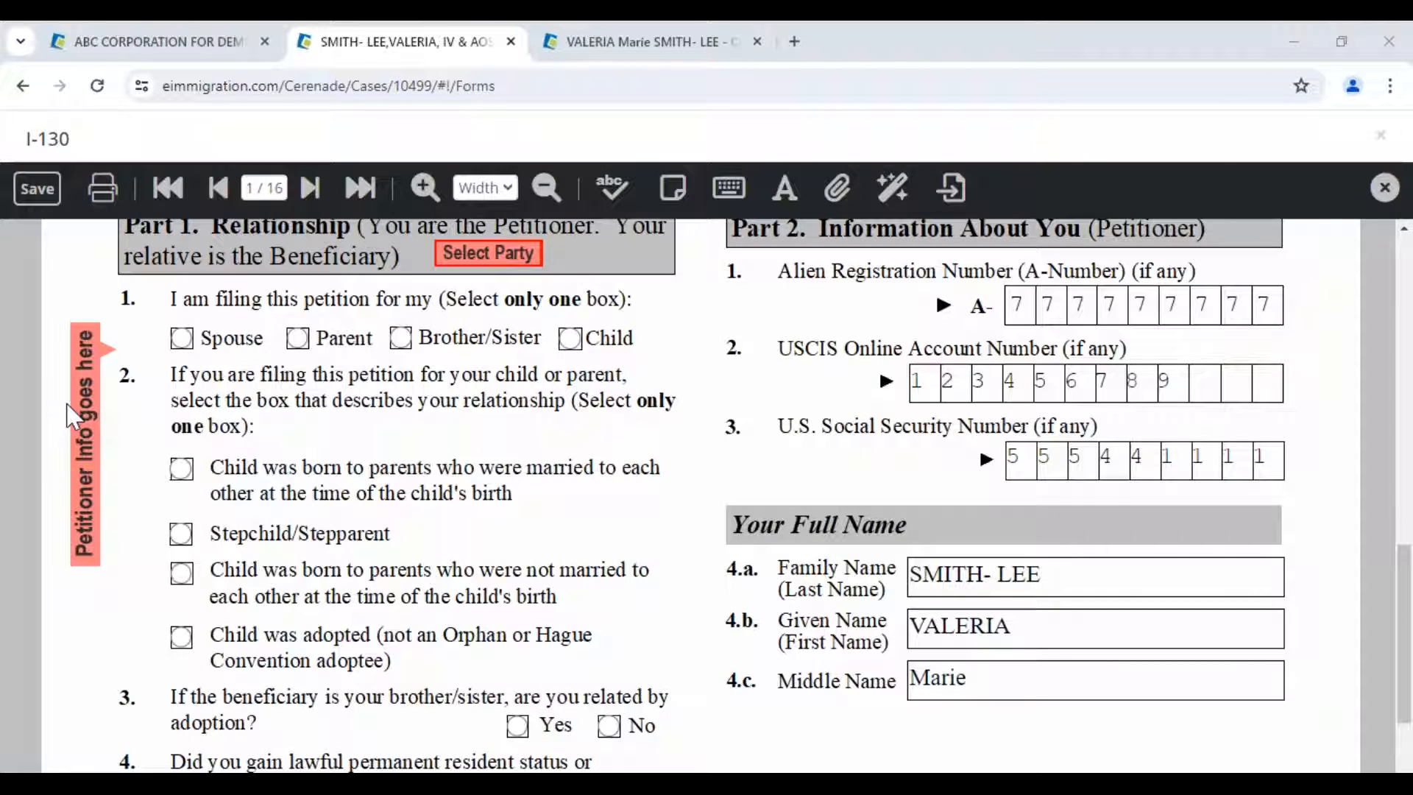
{"action": "left_click", "coordinate": [278, 187]}
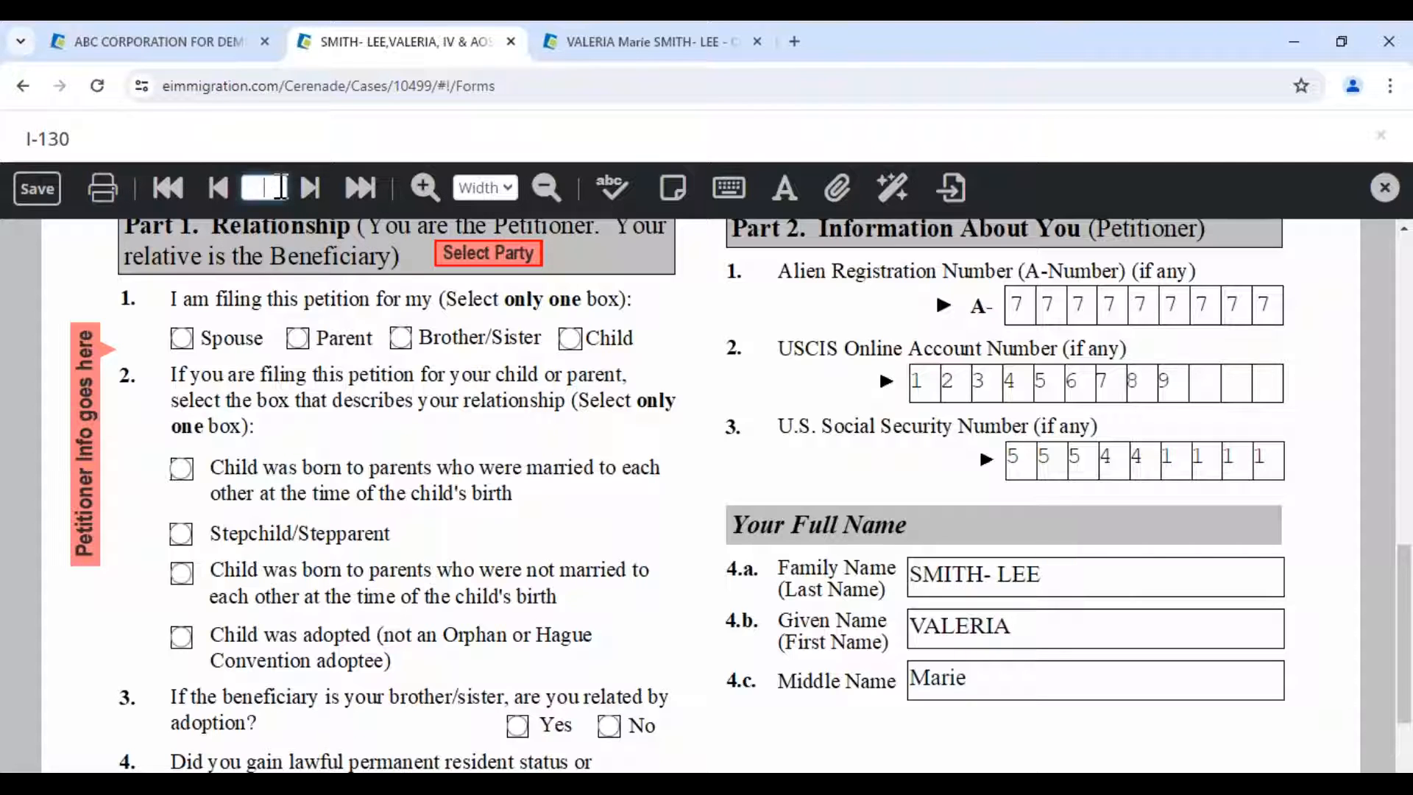
{"action": "type", "text": "5"}
{"action": "key", "text": "Return"}
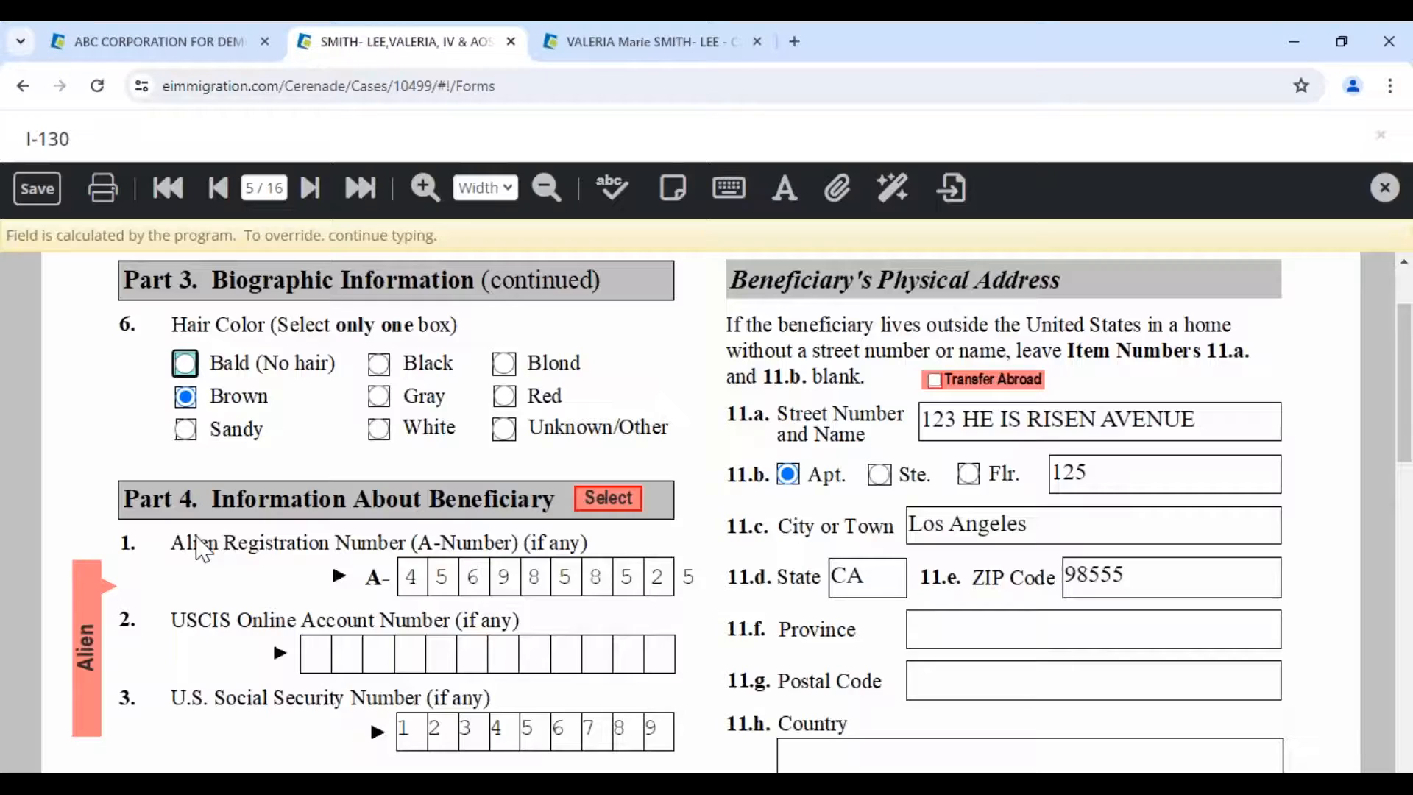
{"action": "scroll", "coordinate": [200, 548], "scroll_direction": "down", "scroll_amount": 2}
{"action": "left_click_drag", "start_coordinate": [439, 701], "coordinate": [293, 678]}
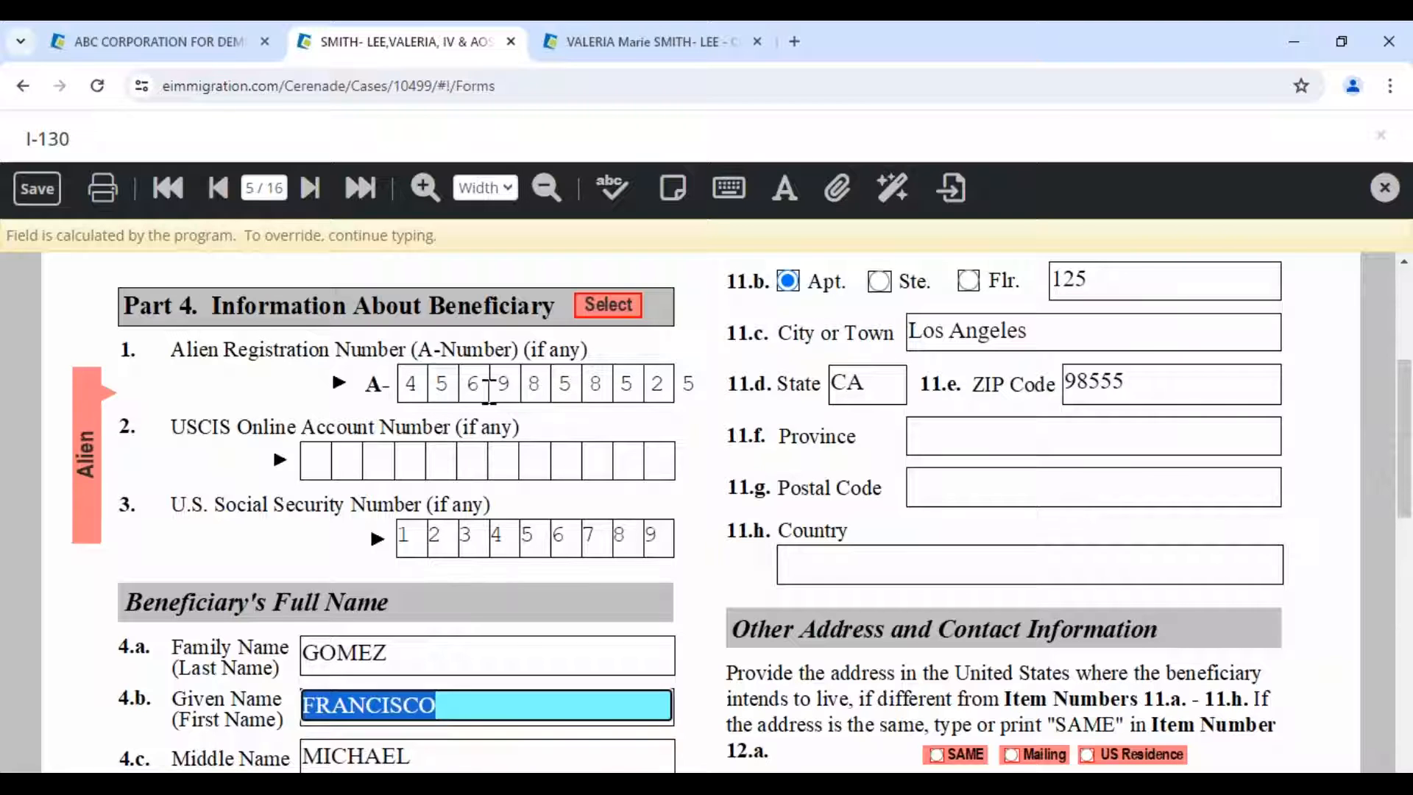
- Repopulate the I-130 using 'Replace Alien and all members' with the Son as beneficiary
{"action": "left_click", "coordinate": [609, 308]}
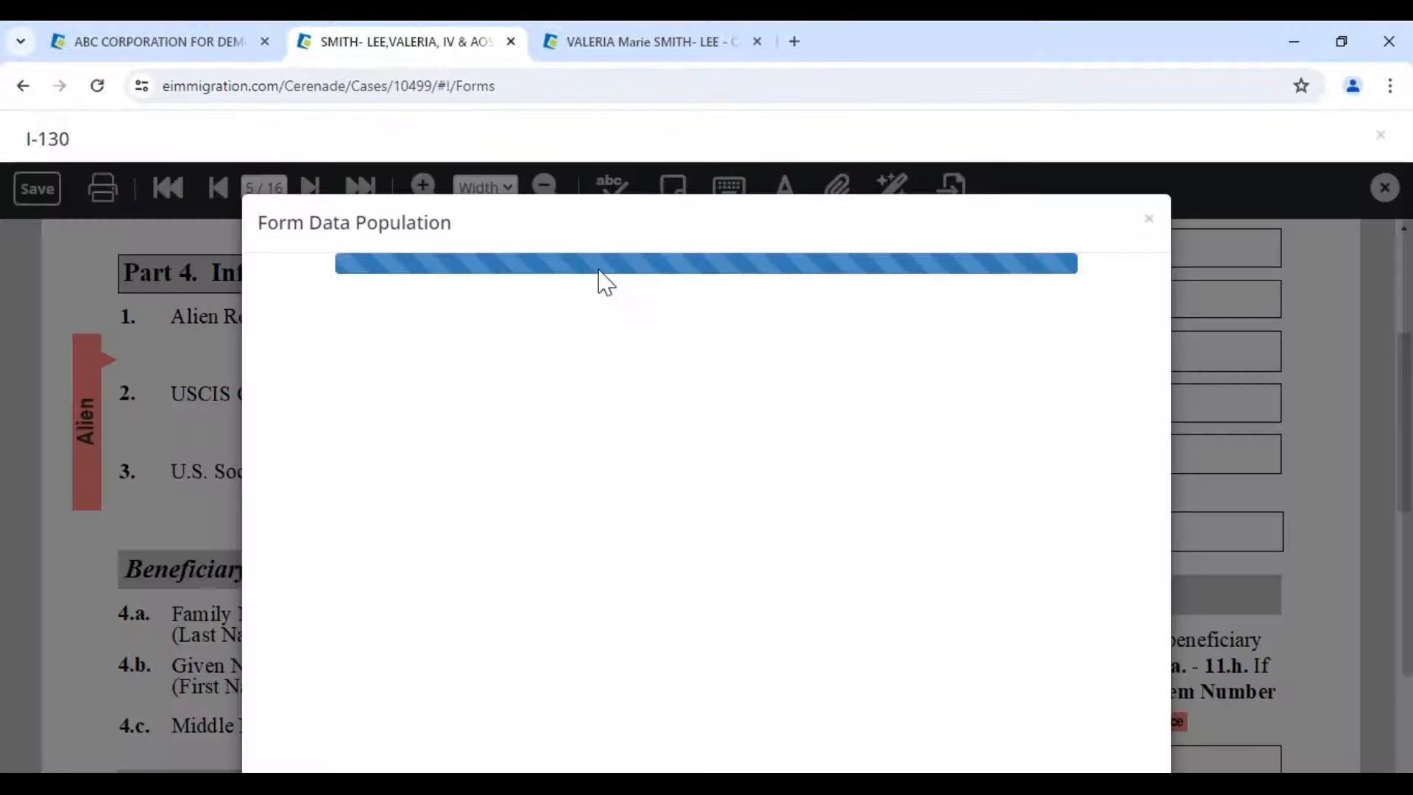
{"action": "left_click", "coordinate": [338, 356]}
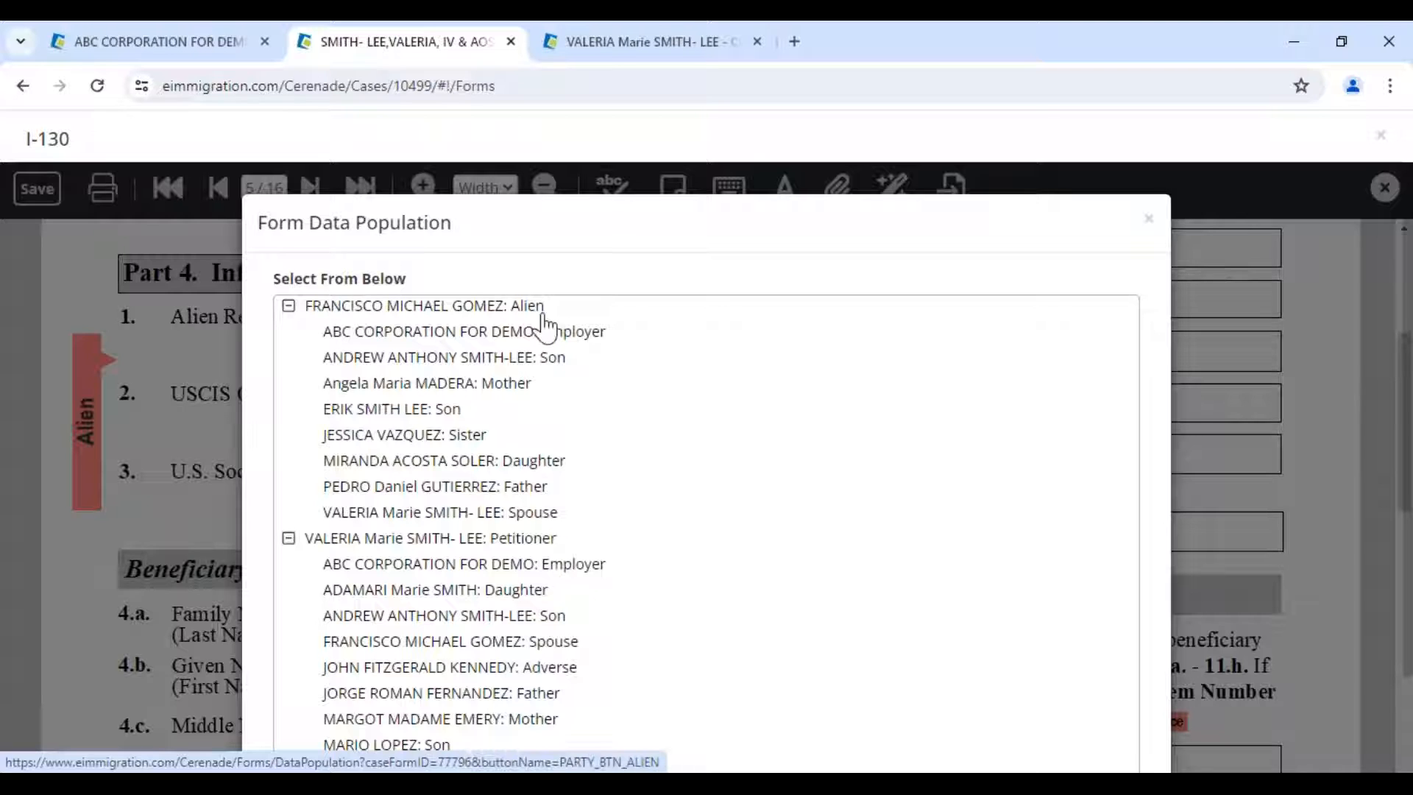
{"action": "mouse_move", "coordinate": [546, 310]}
{"action": "left_mouse_down"}
{"action": "mouse_move", "coordinate": [513, 310]}
{"action": "mouse_move", "coordinate": [552, 306]}
{"action": "left_mouse_up"}
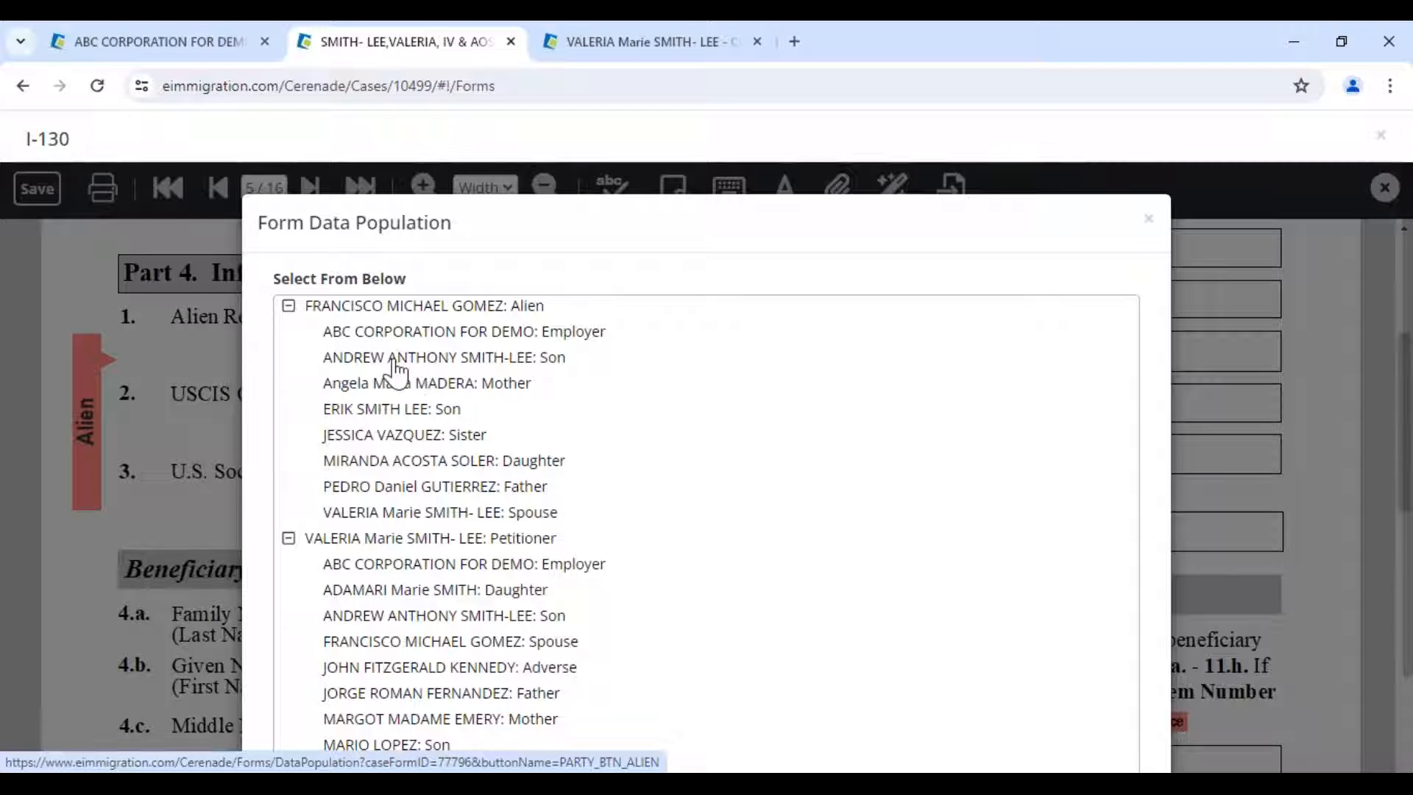
{"action": "left_click", "coordinate": [433, 361]}
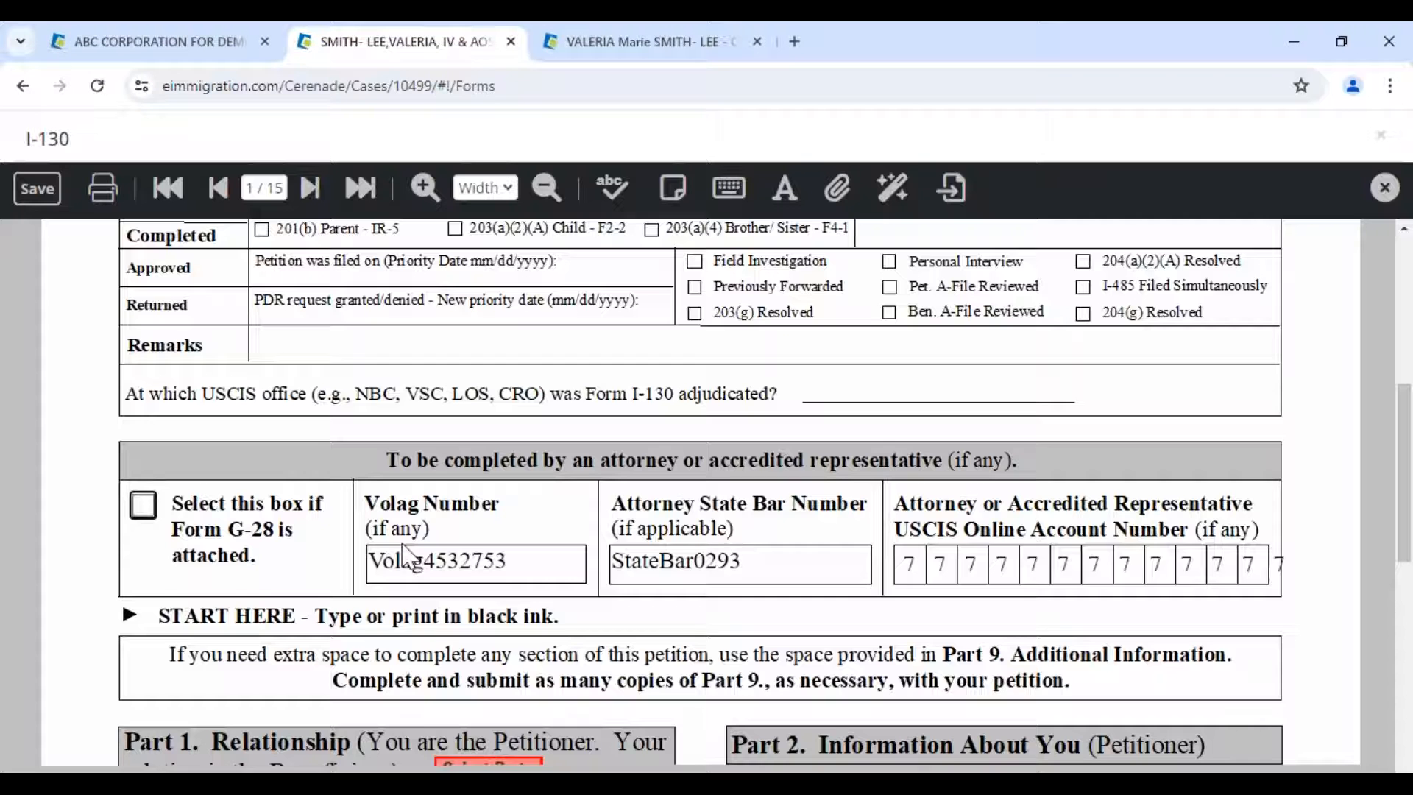
- Go to page 5 of the I-130 and check the son fills the beneficiary Given Name
{"action": "scroll", "coordinate": [410, 557], "scroll_direction": "down", "scroll_amount": 7}
{"action": "left_click", "coordinate": [273, 188]}
{"action": "type", "text": "5"}
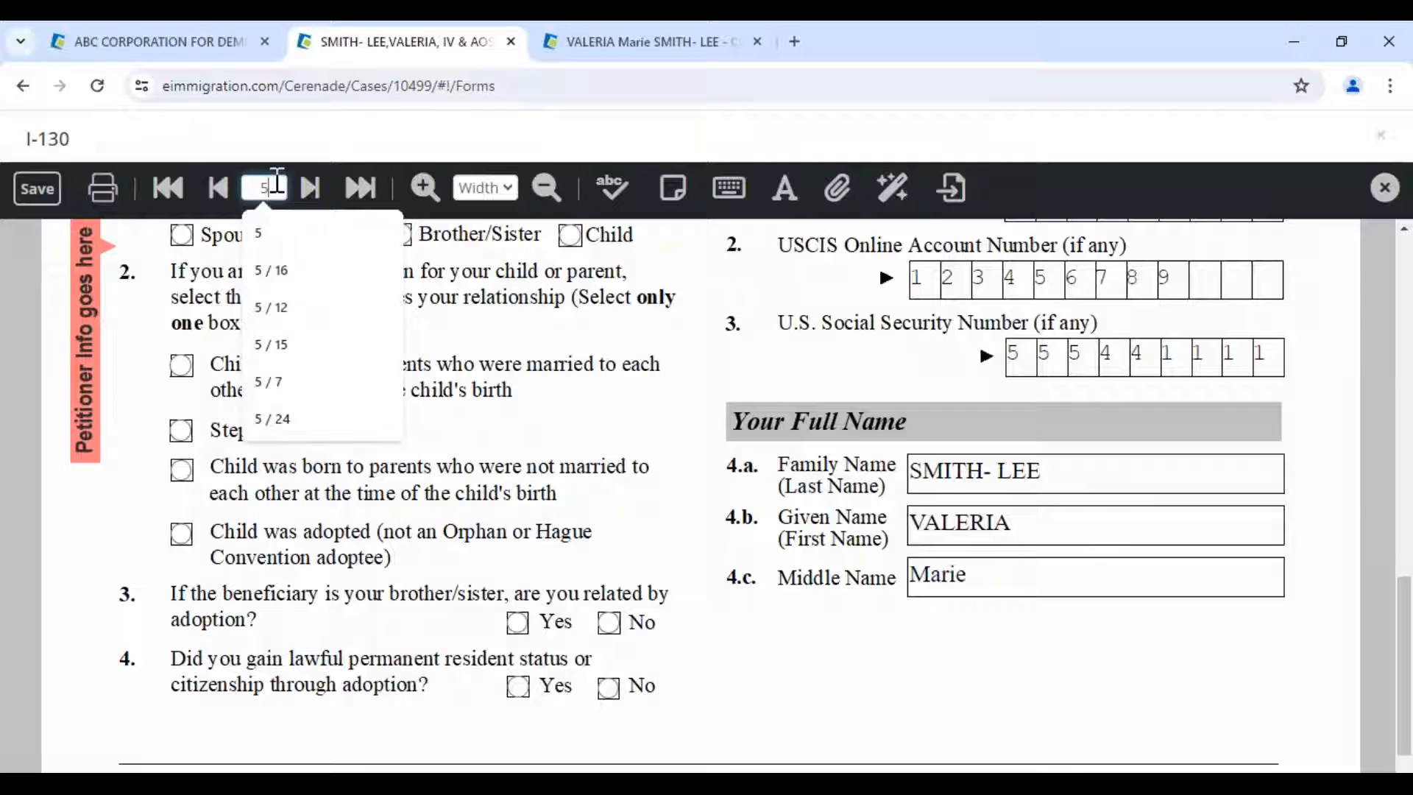
{"action": "key", "text": "Return"}
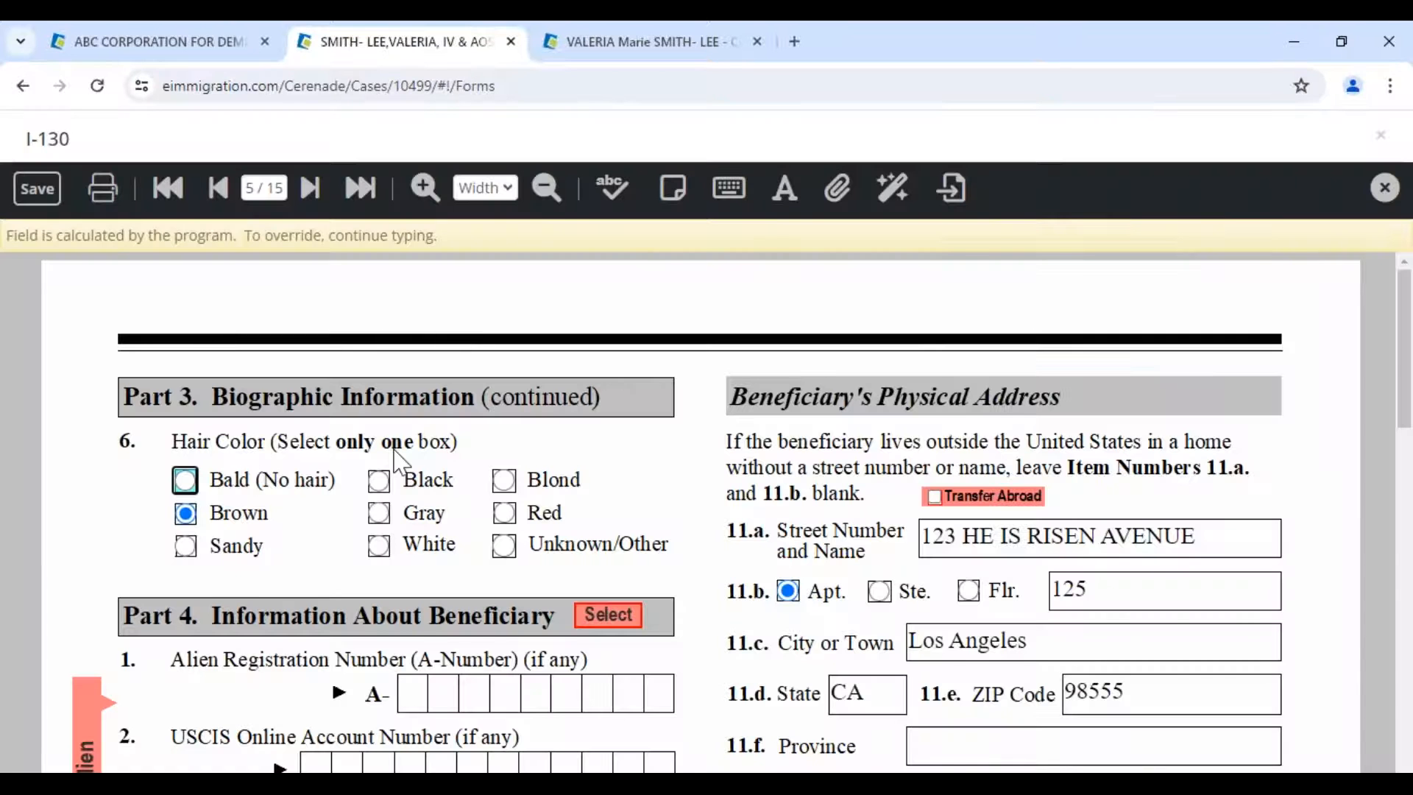
{"action": "scroll", "coordinate": [393, 449], "scroll_direction": "down", "scroll_amount": 5}
{"action": "left_click", "coordinate": [369, 397]}
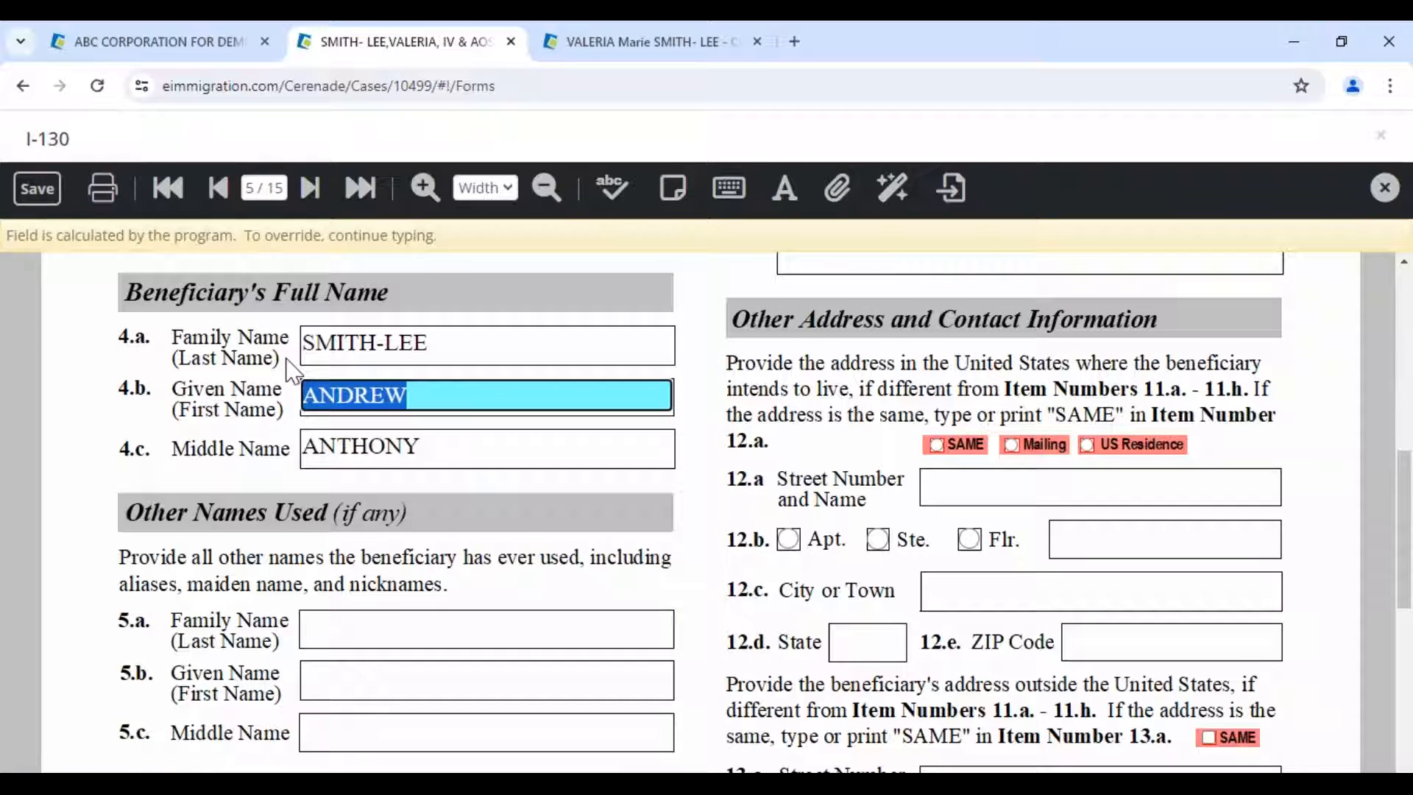
{"action": "scroll", "coordinate": [359, 397], "scroll_direction": "up", "scroll_amount": 4}
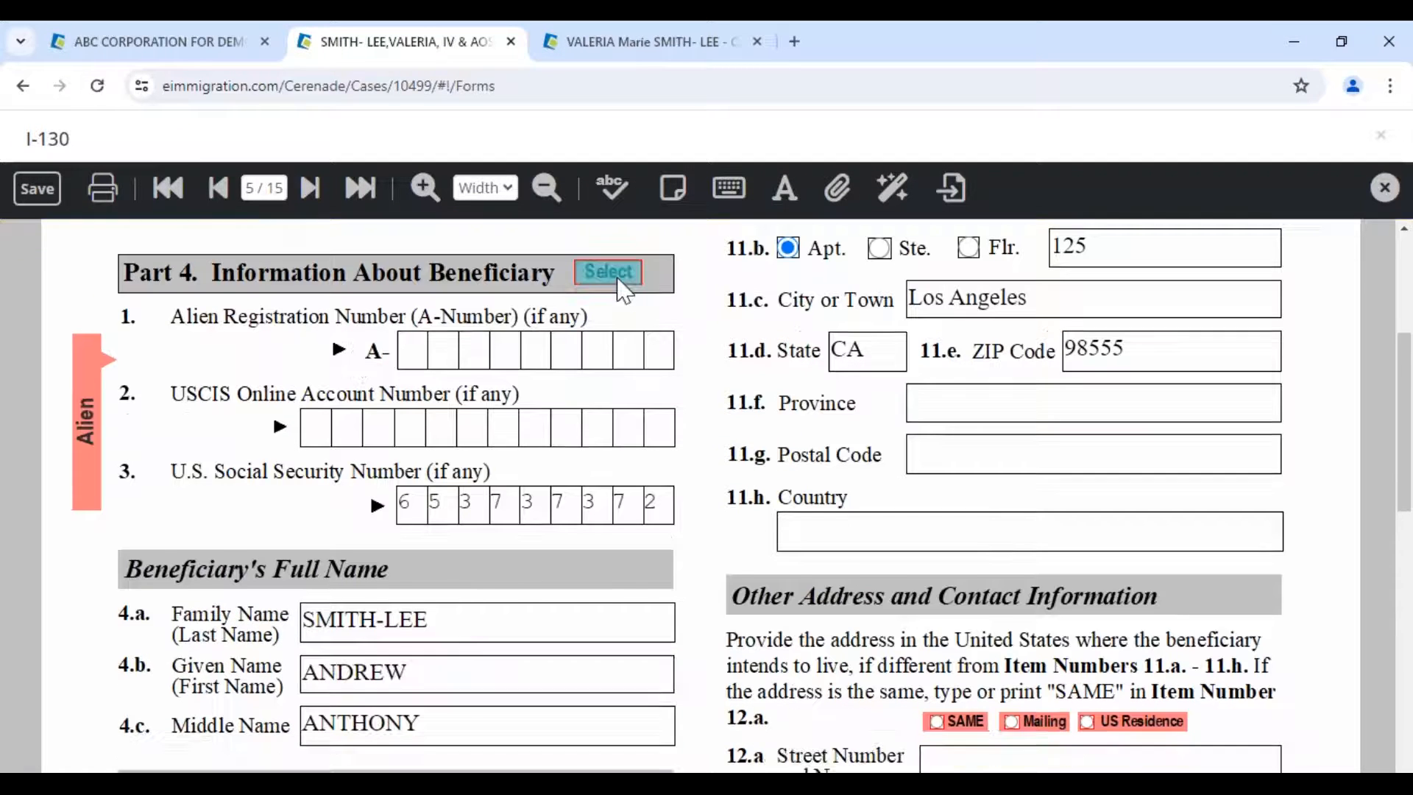
- Replace the Part 4 beneficiary data with the original alien
{"action": "left_click", "coordinate": [598, 274]}
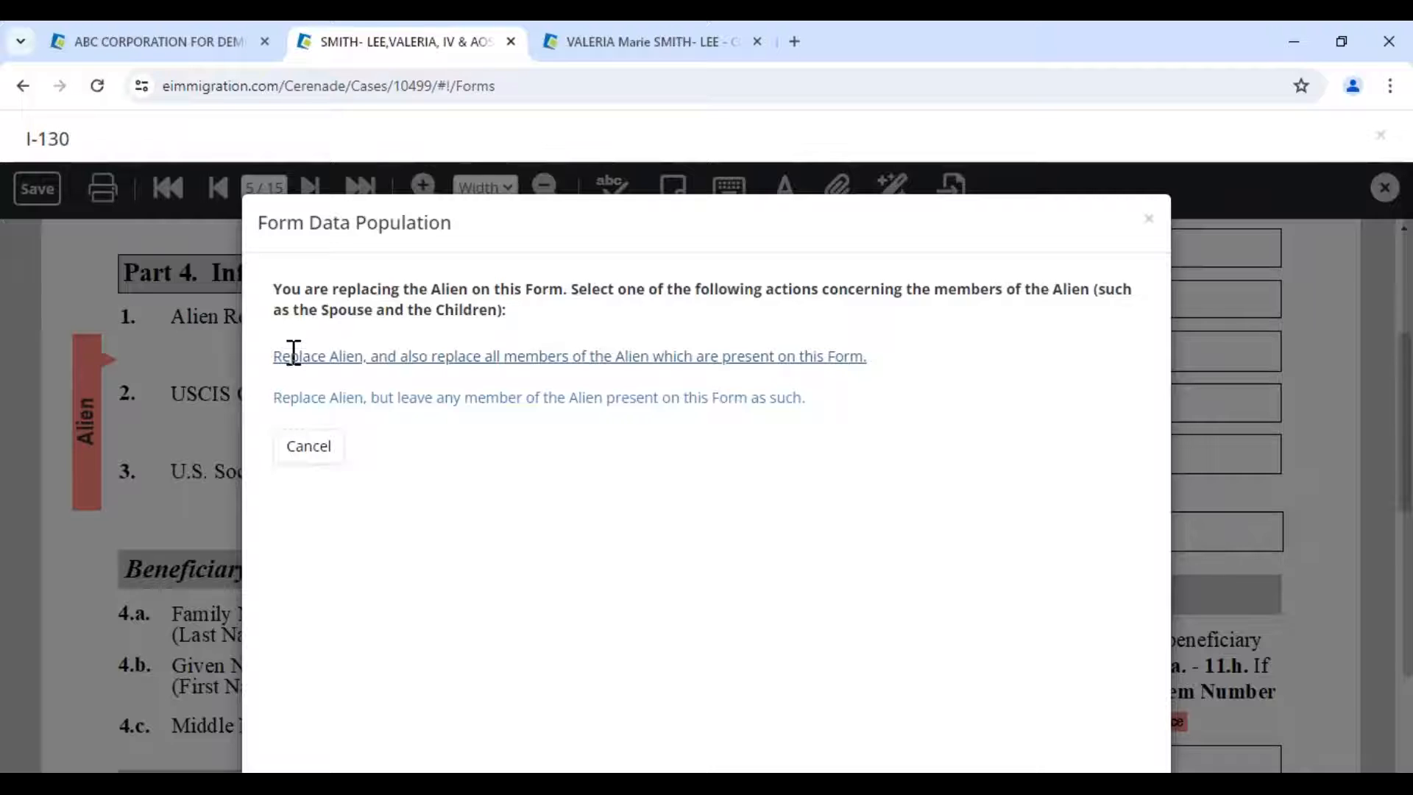
{"action": "left_click", "coordinate": [290, 353]}
{"action": "left_click", "coordinate": [294, 356]}
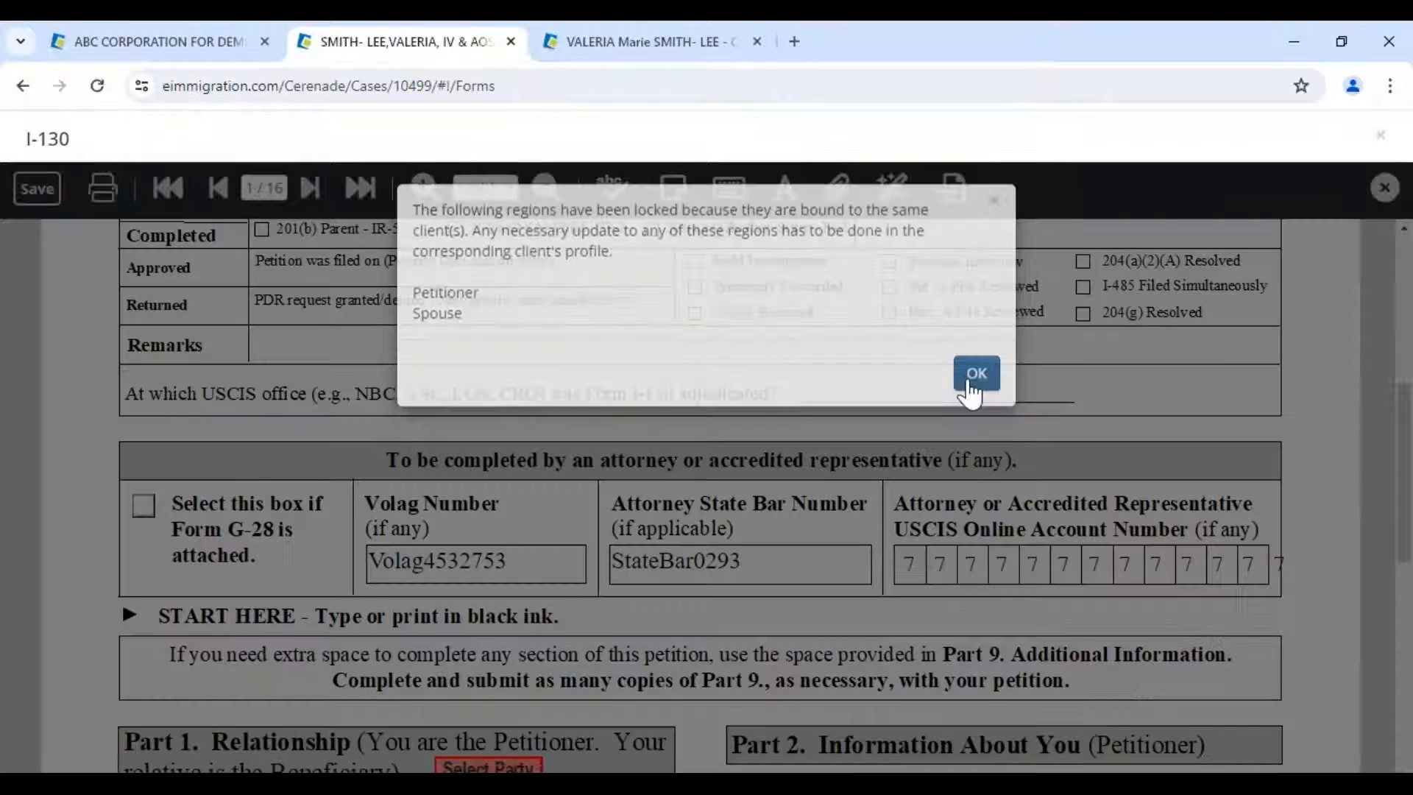
- Acknowledge the locked-regions notice and jump to page 5 to view Part 4's restored beneficiary details
{"action": "left_click", "coordinate": [970, 390]}
{"action": "left_click", "coordinate": [271, 187]}
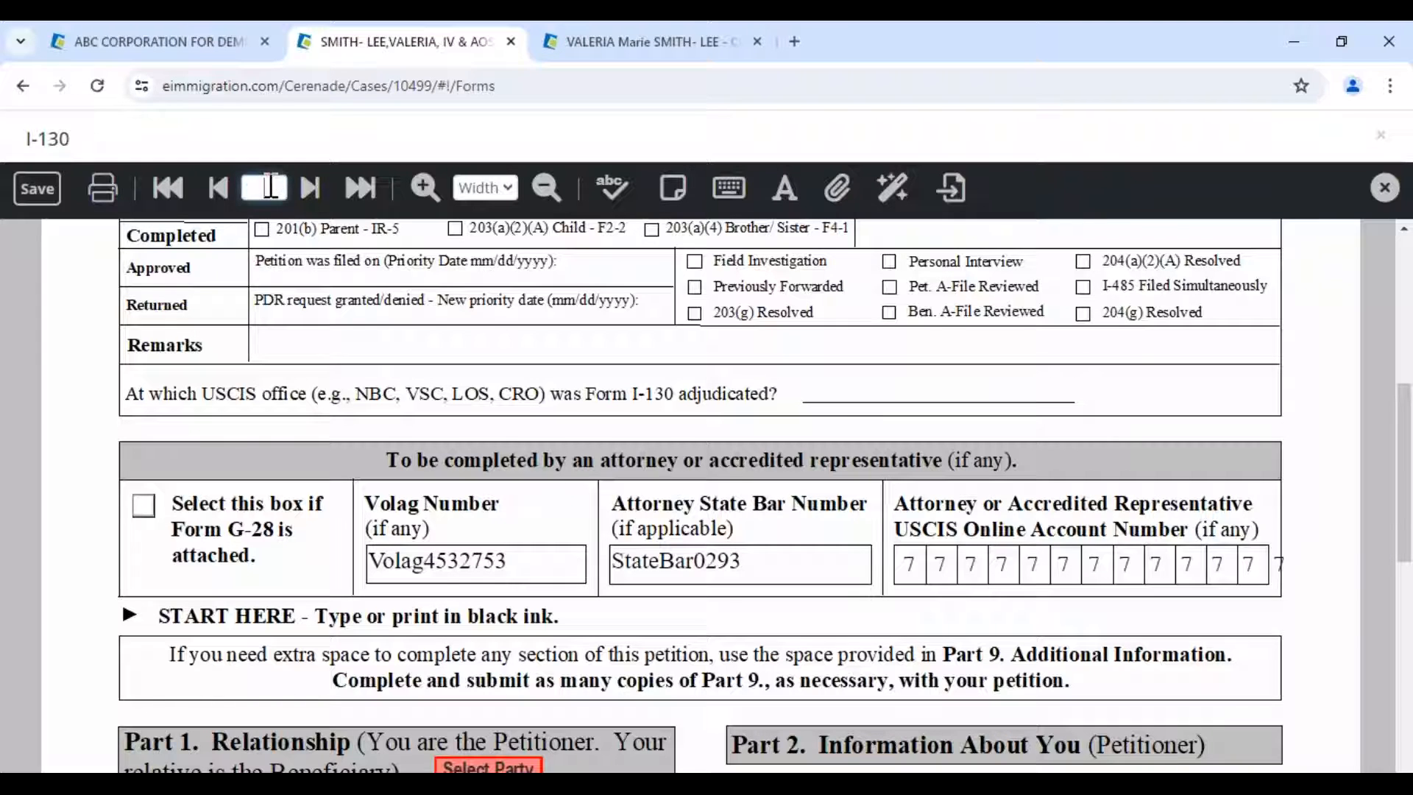
{"action": "type", "text": "5"}
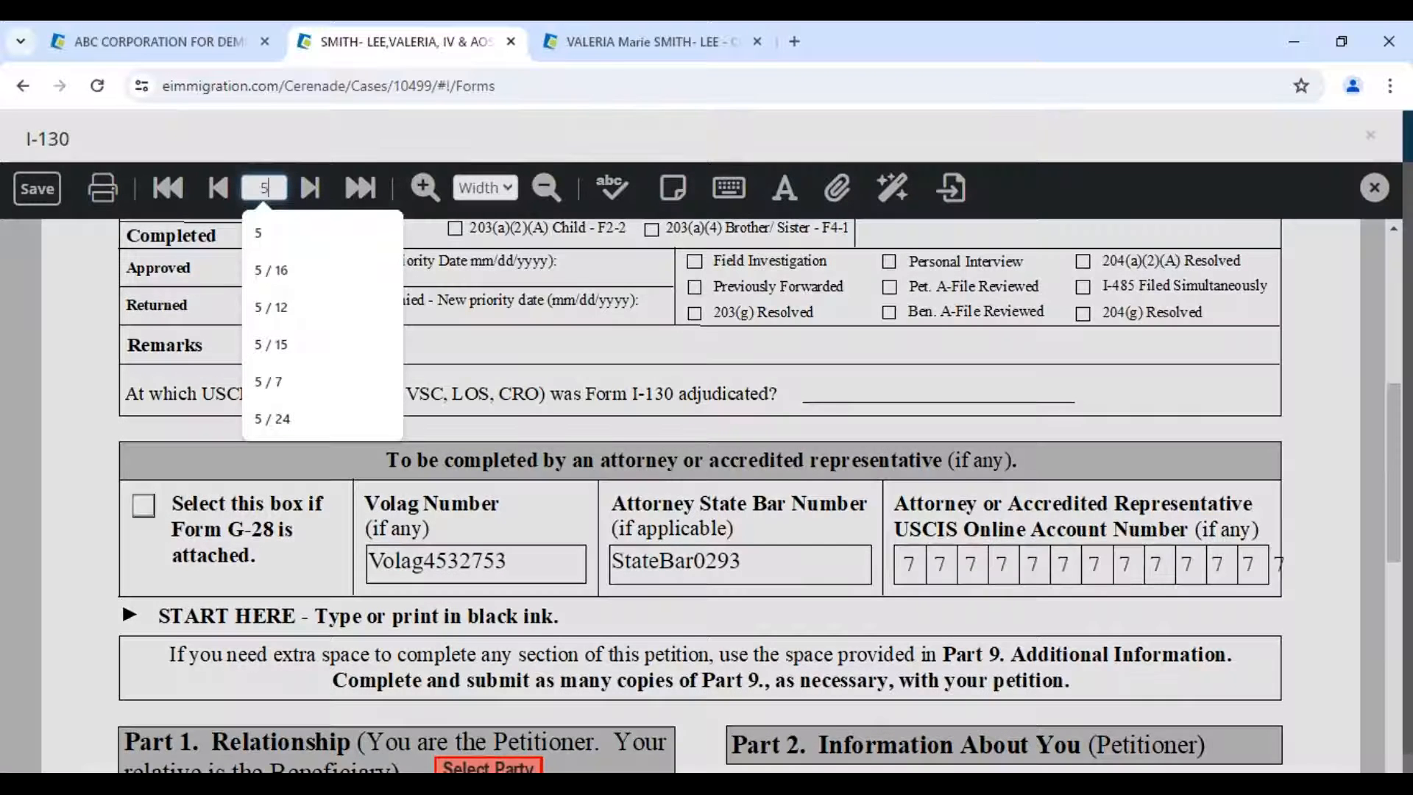
{"action": "key", "text": "Return"}
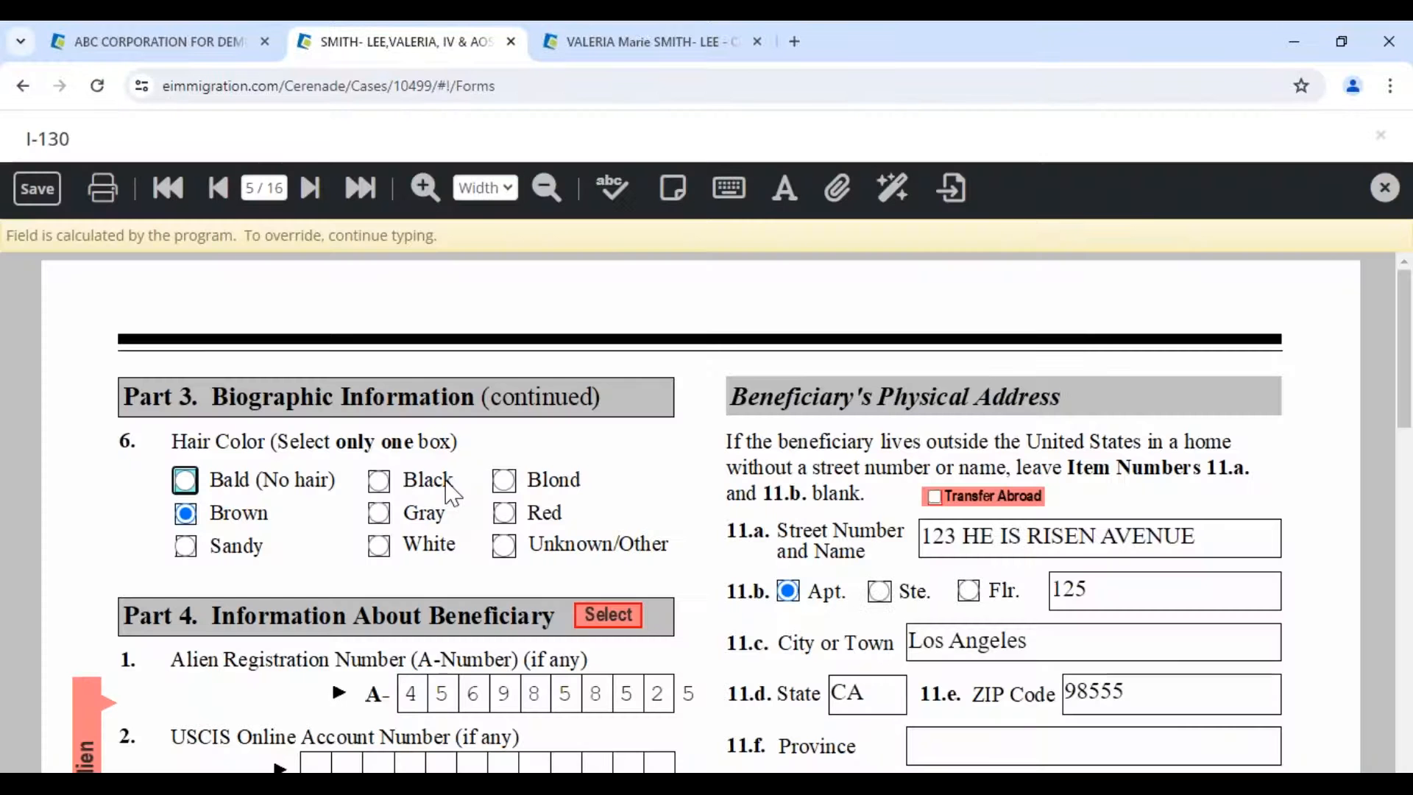
{"action": "scroll", "coordinate": [451, 492], "scroll_direction": "down", "scroll_amount": 4}
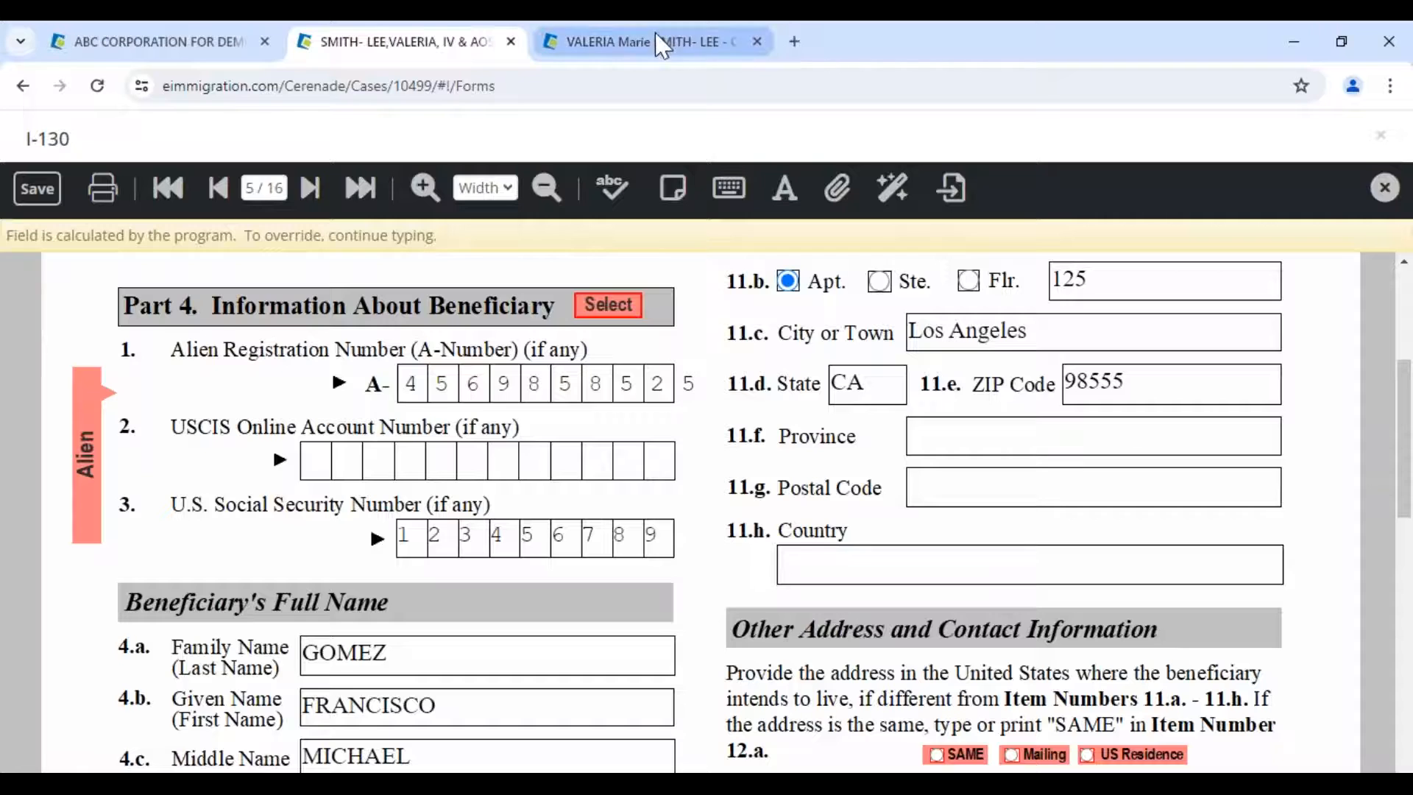
{"action": "left_click", "coordinate": [660, 54]}
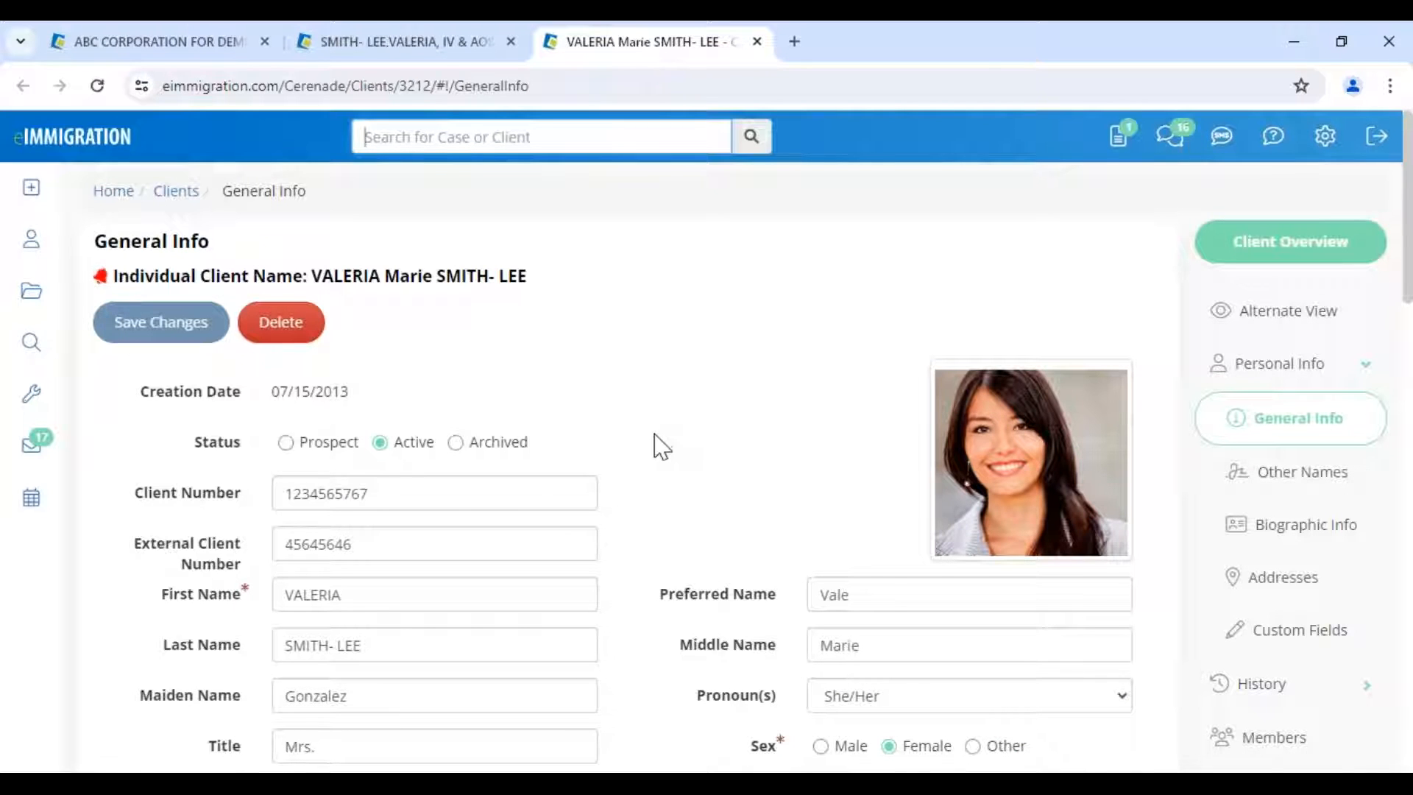
{"action": "left_click", "coordinate": [1274, 148]}
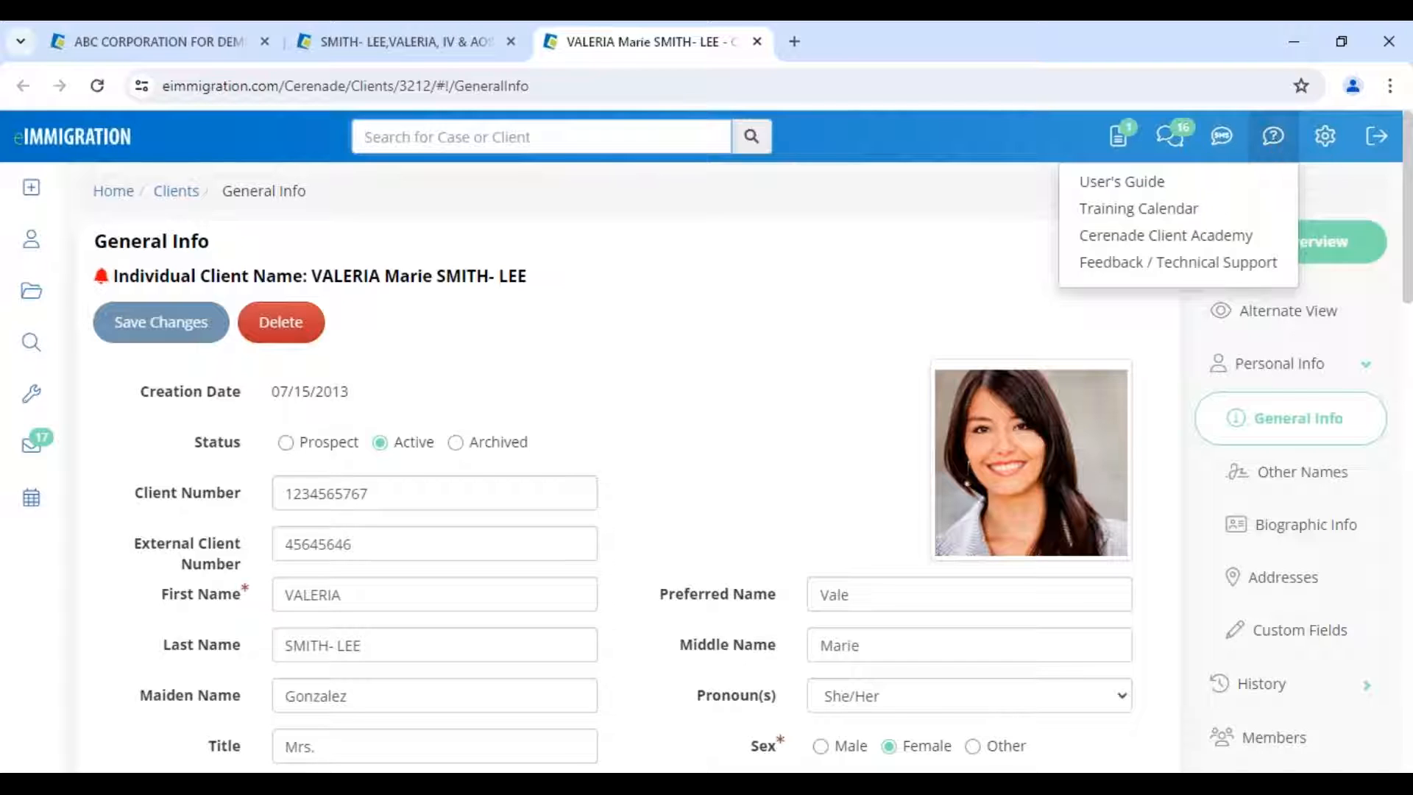
{"action": "left_click", "coordinate": [1196, 264]}
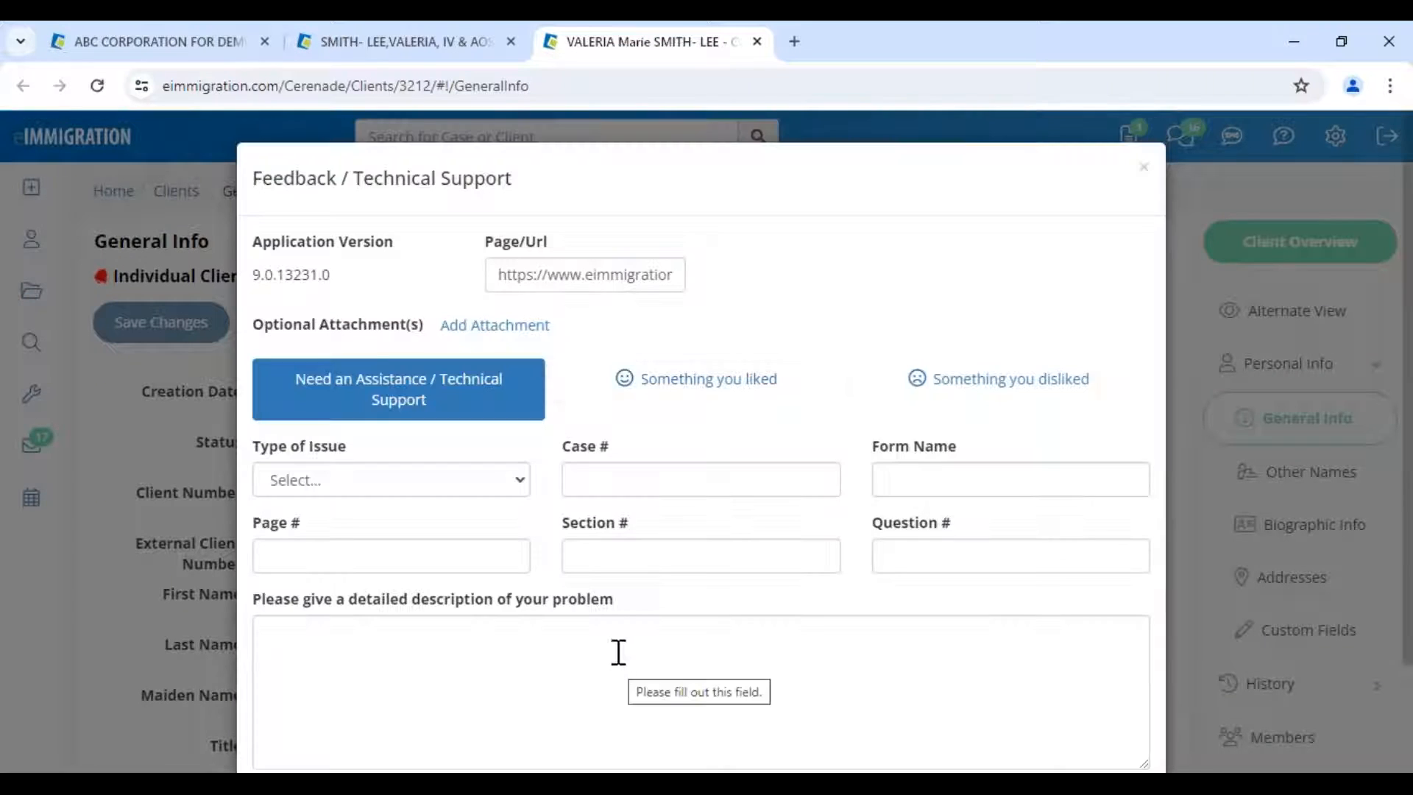
{"action": "left_click", "coordinate": [1145, 177]}
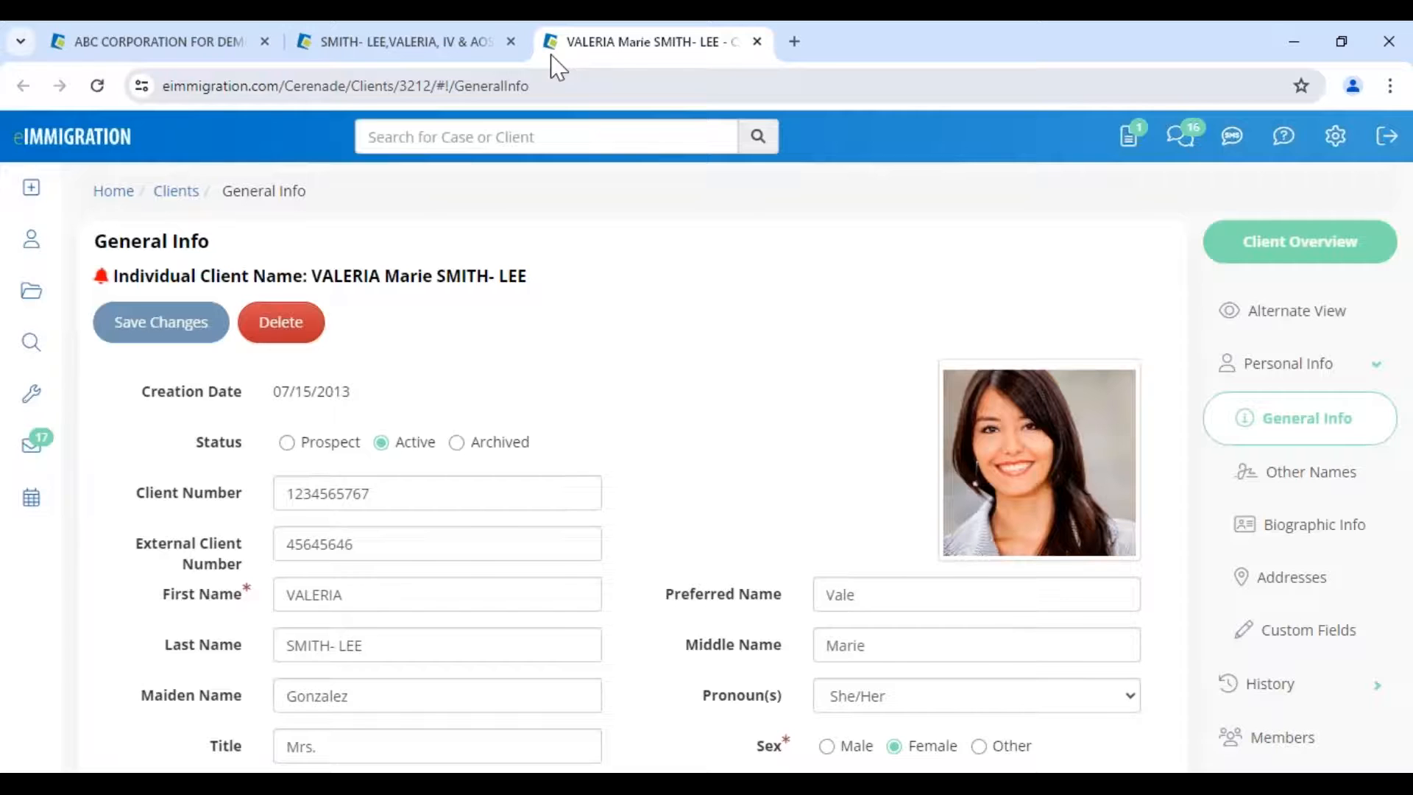
{"action": "left_click", "coordinate": [401, 42]}
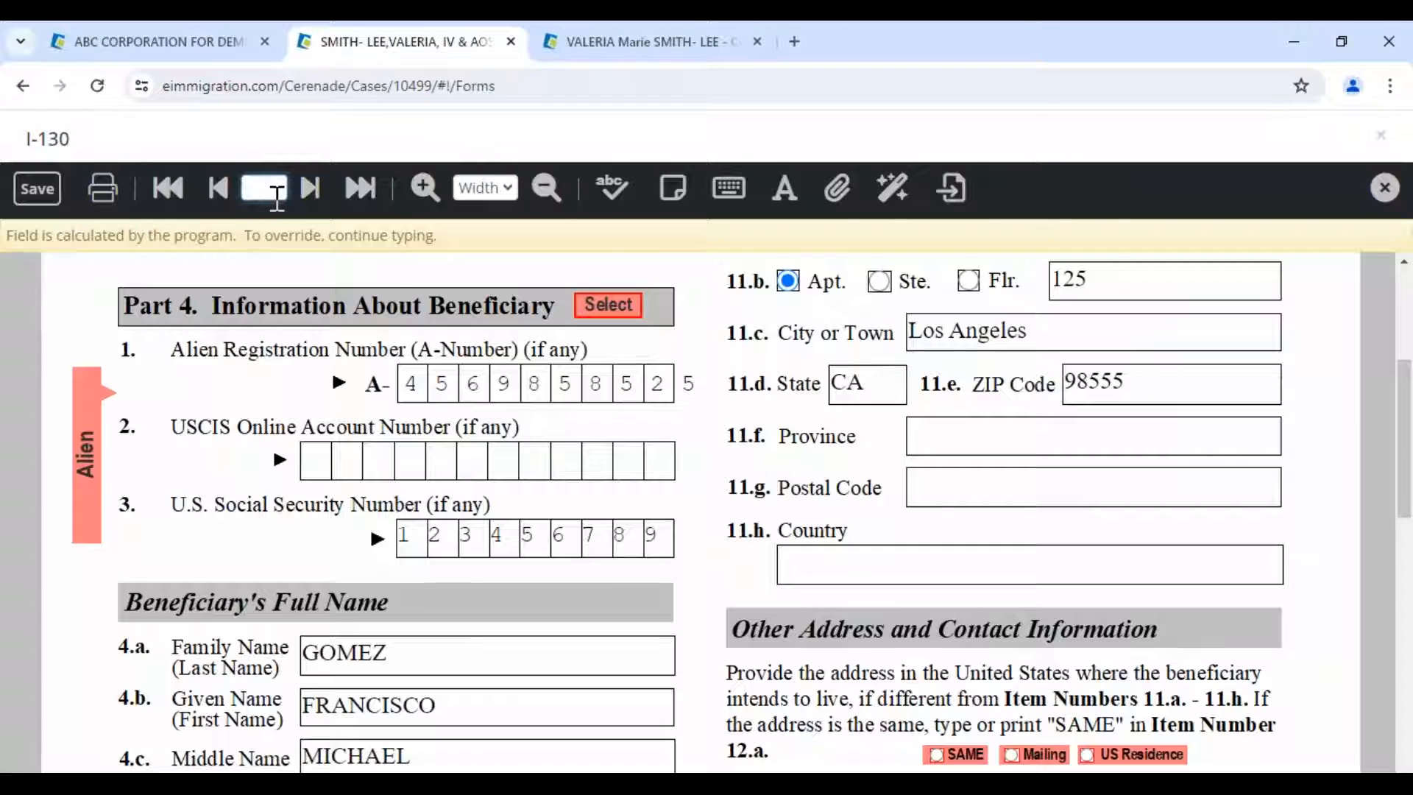
- Jump to page 2 of the I-130 for the petitioner's other names, then return to the client's General Info tab
{"action": "type", "text": "2"}
{"action": "key", "text": "Return"}
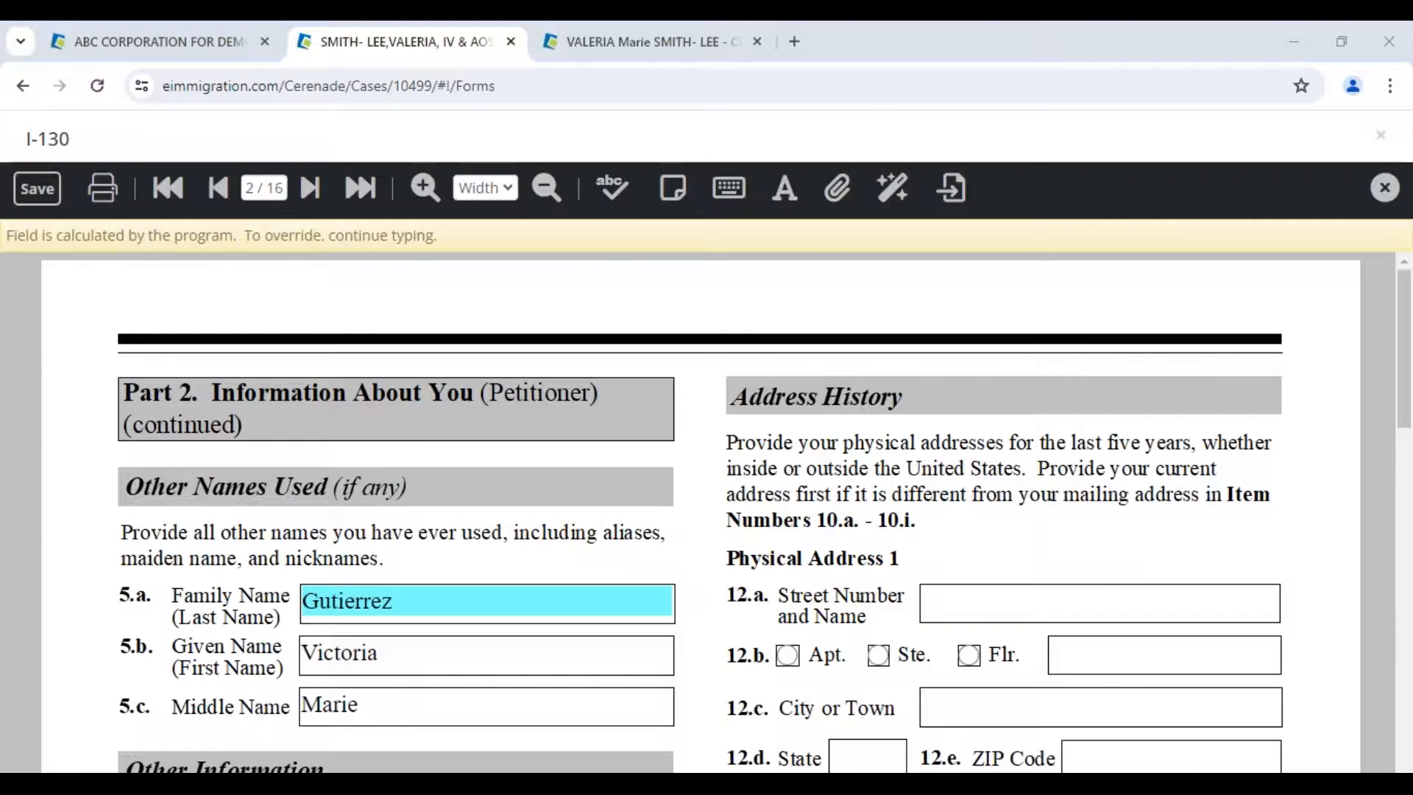
{"action": "key", "text": "alt+Tab"}
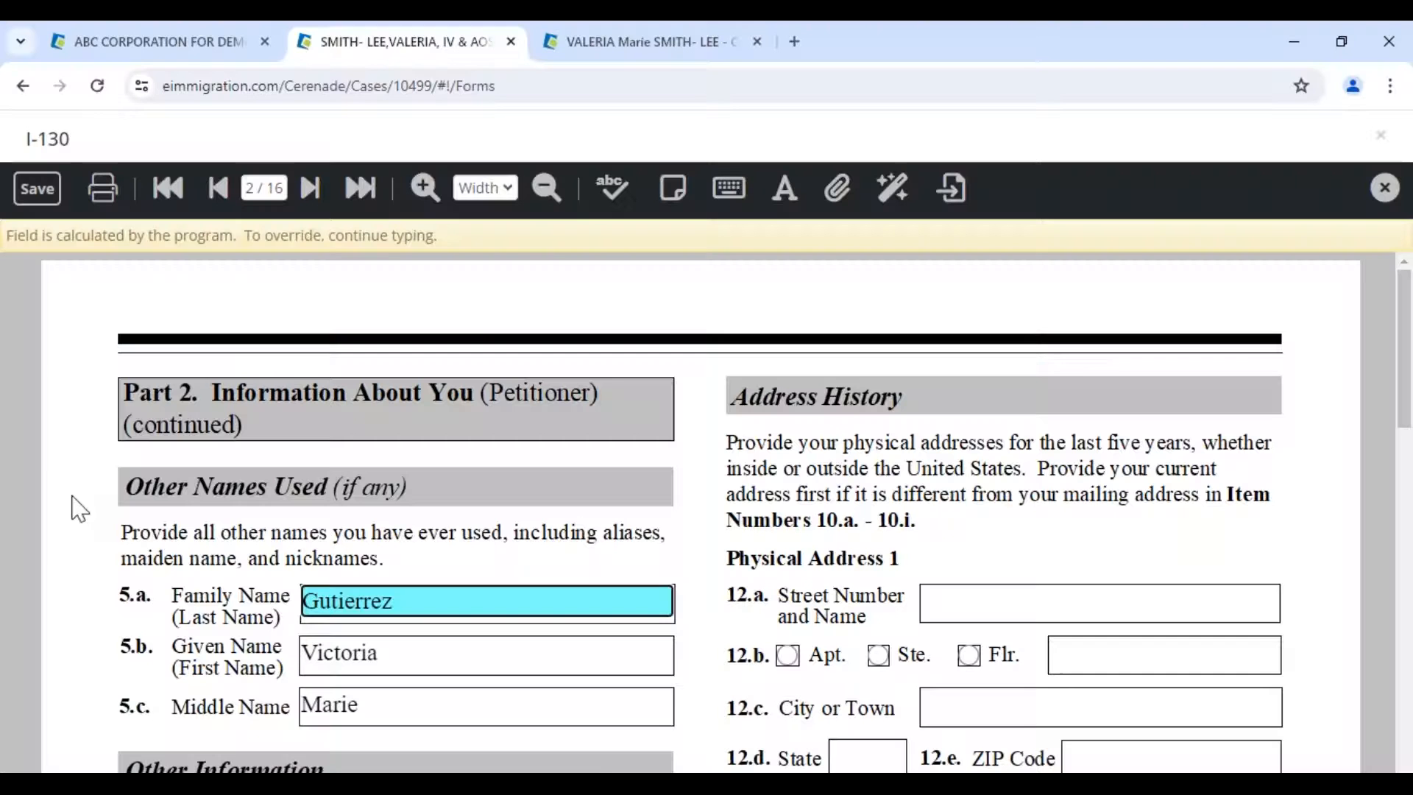
{"action": "left_click", "coordinate": [652, 46]}
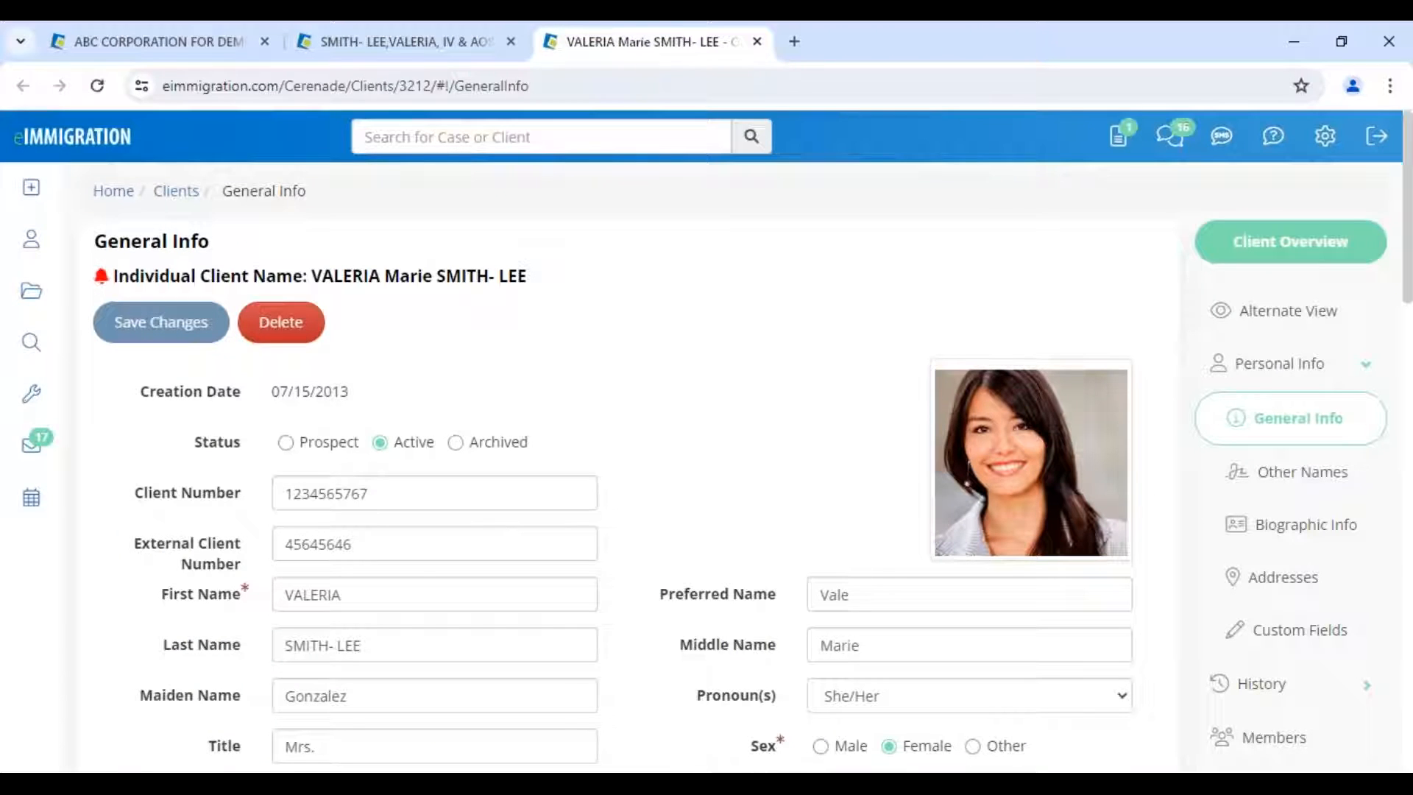
- Look over the current client's page, then go to the Clients list
{"action": "left_click_drag", "start_coordinate": [312, 278], "coordinate": [528, 279]}
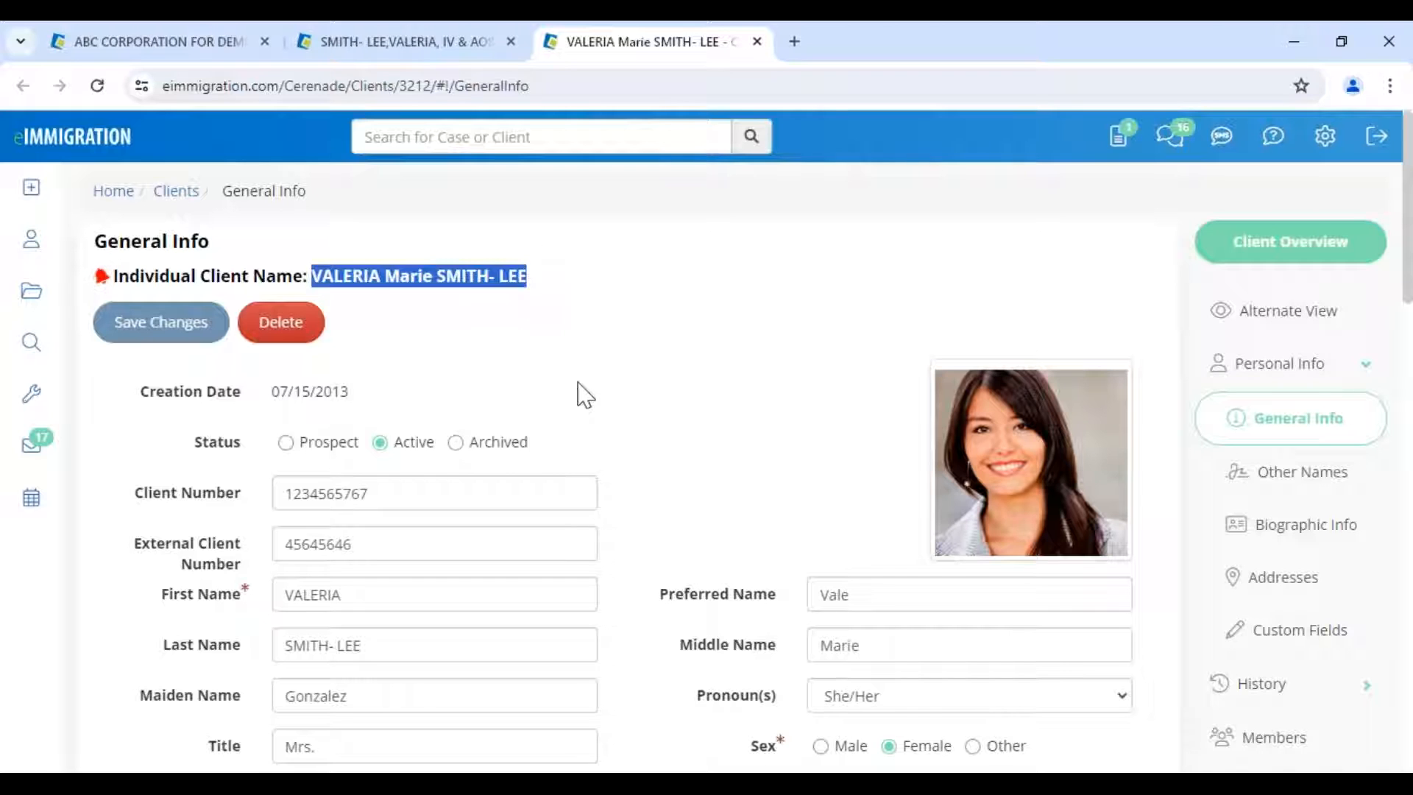
{"action": "scroll", "coordinate": [577, 388], "scroll_direction": "down", "scroll_amount": 1}
{"action": "scroll", "coordinate": [581, 396], "scroll_direction": "down", "scroll_amount": 2}
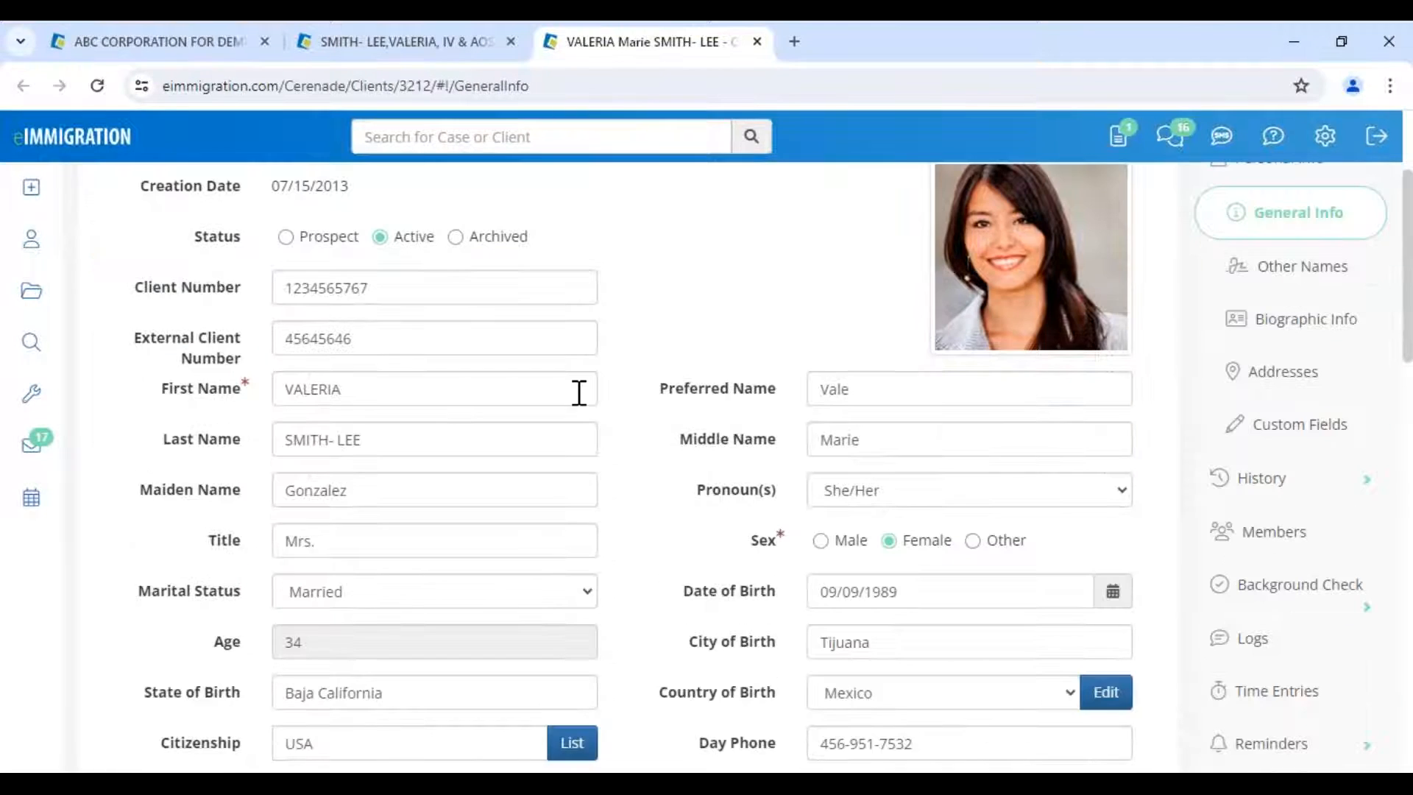
{"action": "scroll", "coordinate": [579, 393], "scroll_direction": "down", "scroll_amount": 4}
{"action": "scroll", "coordinate": [579, 402], "scroll_direction": "up", "scroll_amount": 7}
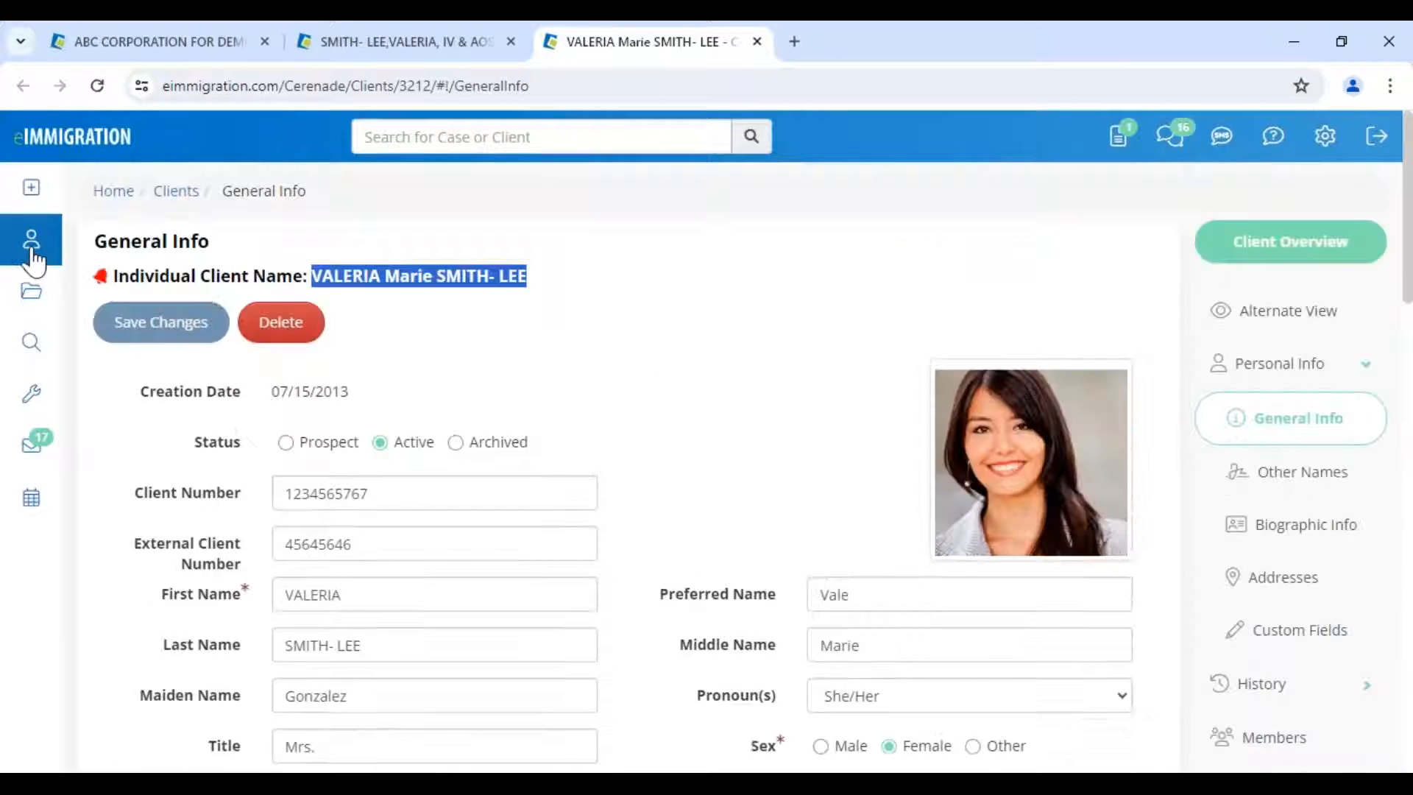
{"action": "left_click", "coordinate": [31, 250]}
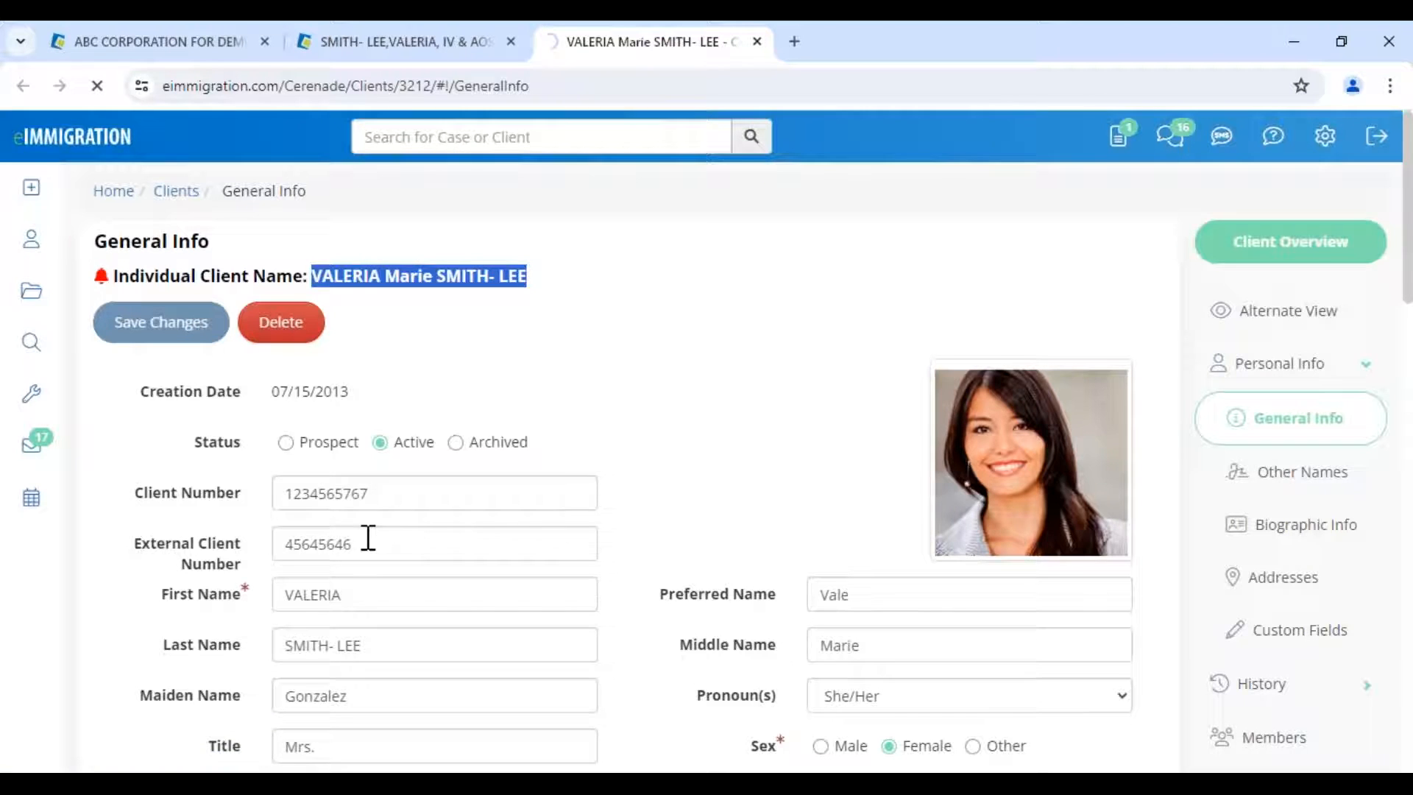
- Open the most recently updated client, dismiss Client Alerts, and show her Members
{"action": "scroll", "coordinate": [268, 606], "scroll_direction": "down", "scroll_amount": 4}
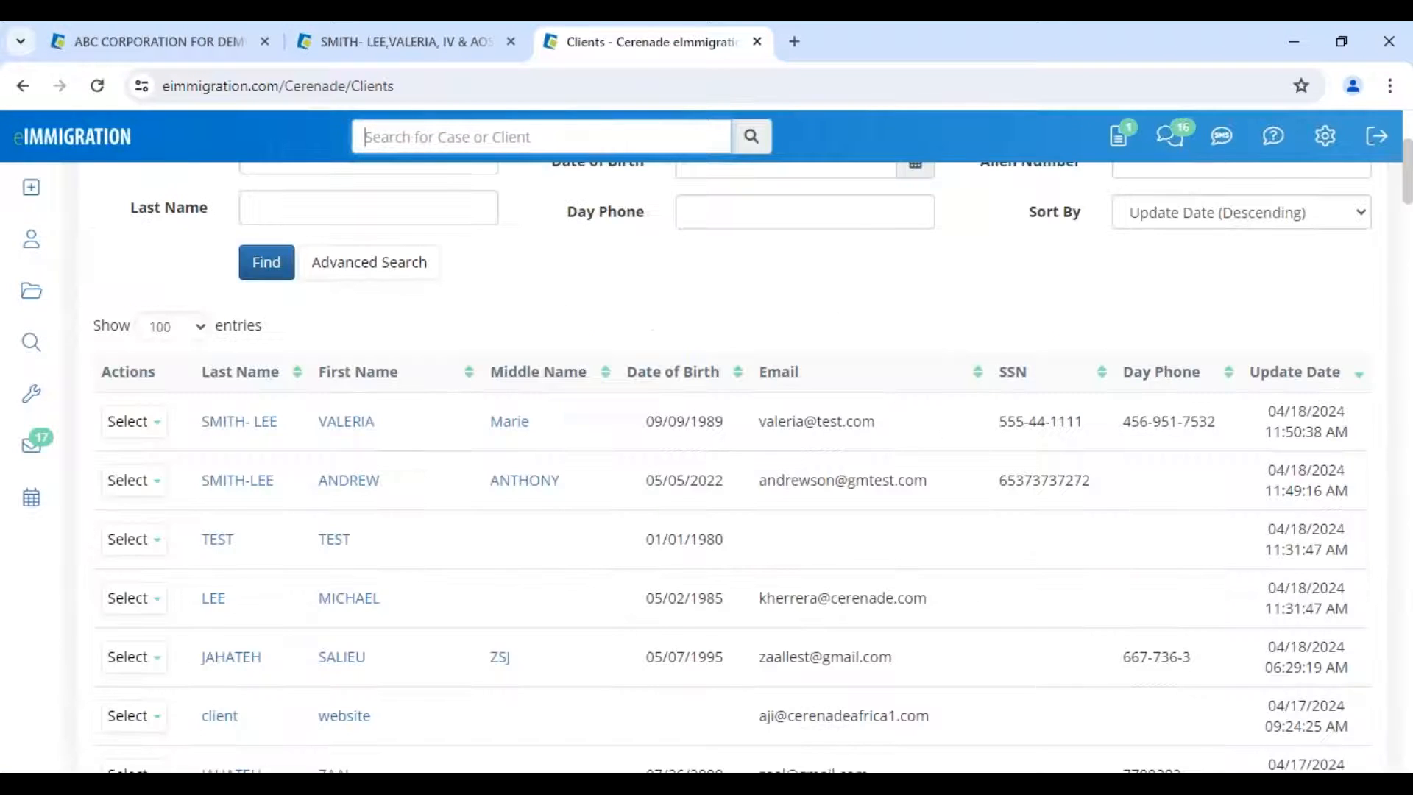
{"action": "scroll", "coordinate": [729, 471], "scroll_direction": "down", "scroll_amount": 3}
{"action": "scroll", "coordinate": [233, 613], "scroll_direction": "down", "scroll_amount": 3}
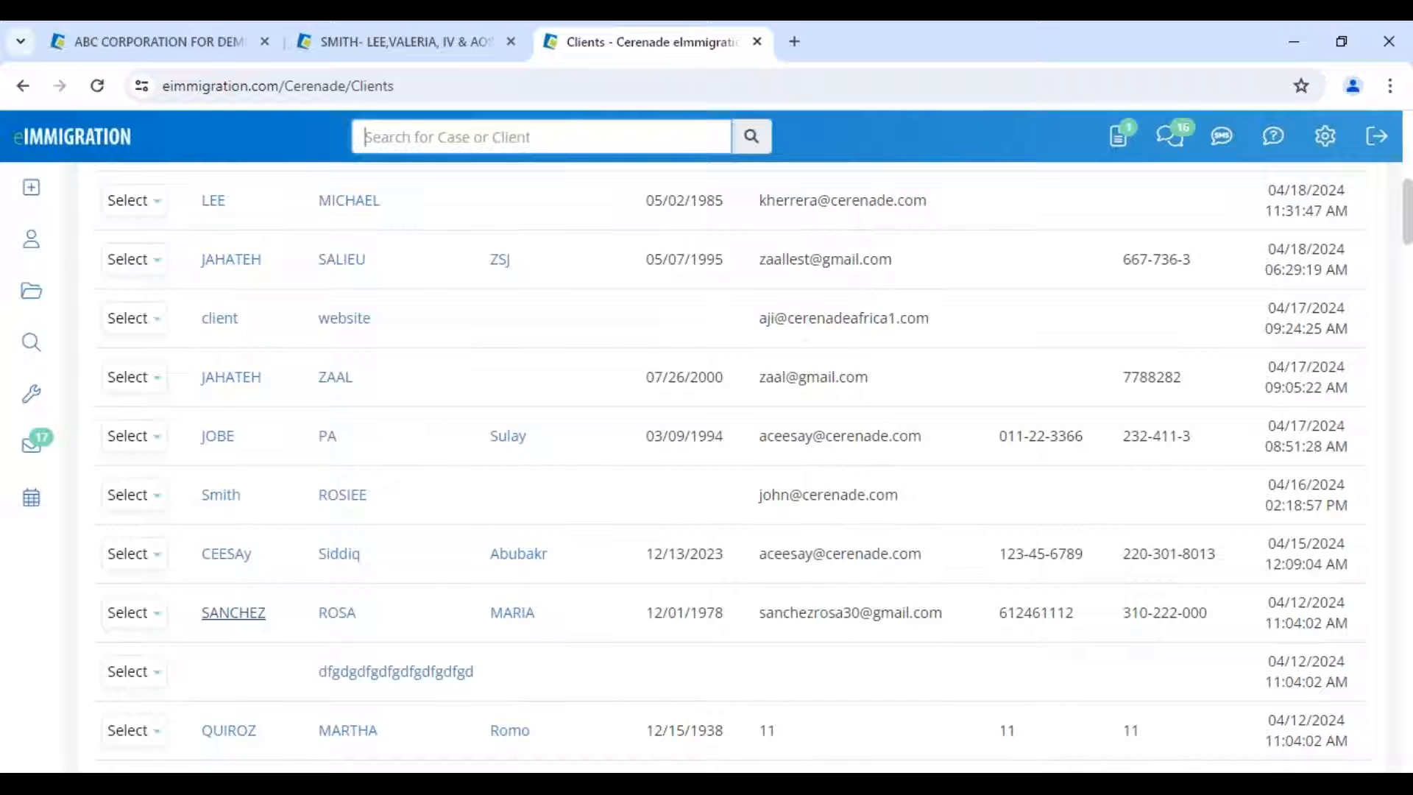
{"action": "scroll", "coordinate": [234, 613], "scroll_direction": "up", "scroll_amount": 5}
{"action": "left_click", "coordinate": [346, 525]}
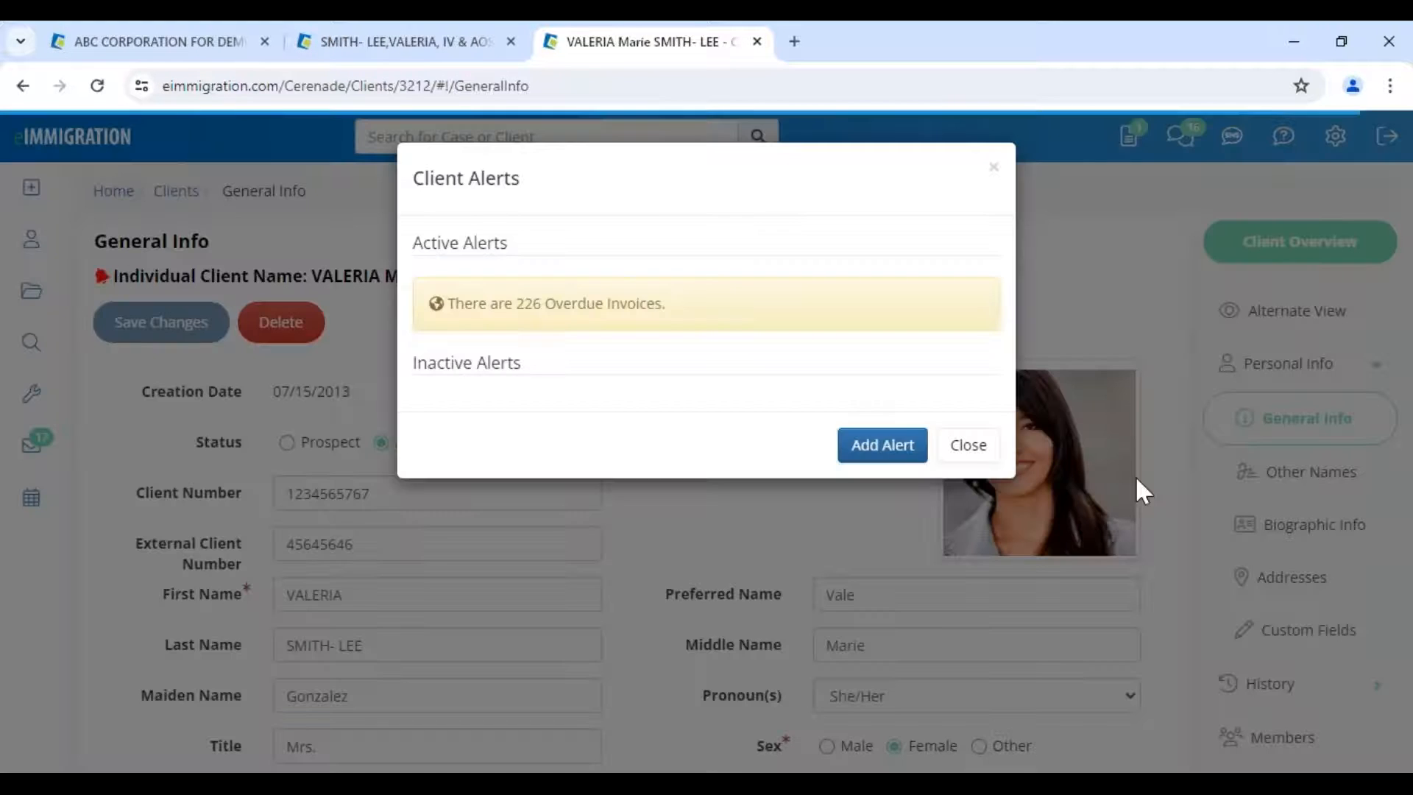
{"action": "left_click", "coordinate": [1136, 476]}
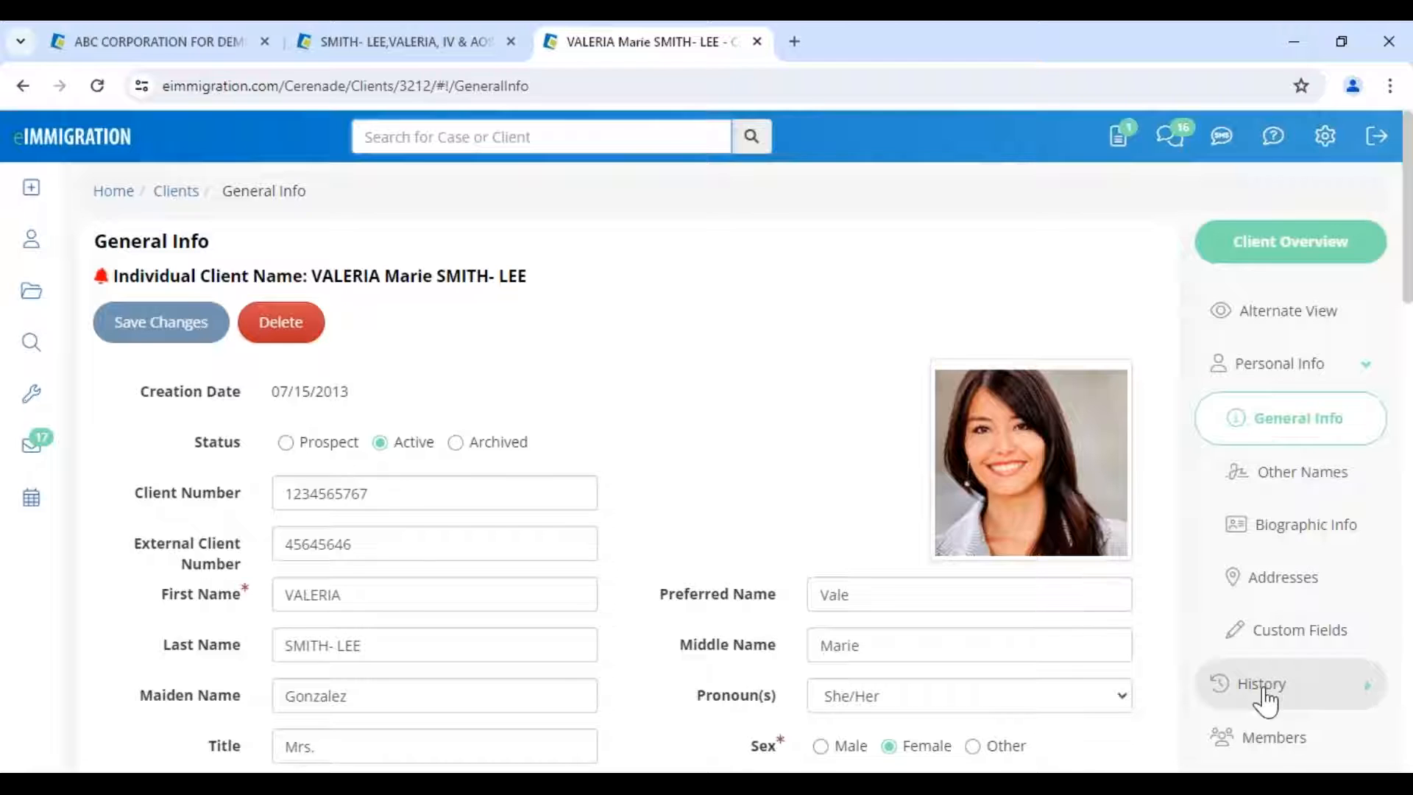
{"action": "left_click", "coordinate": [1252, 733]}
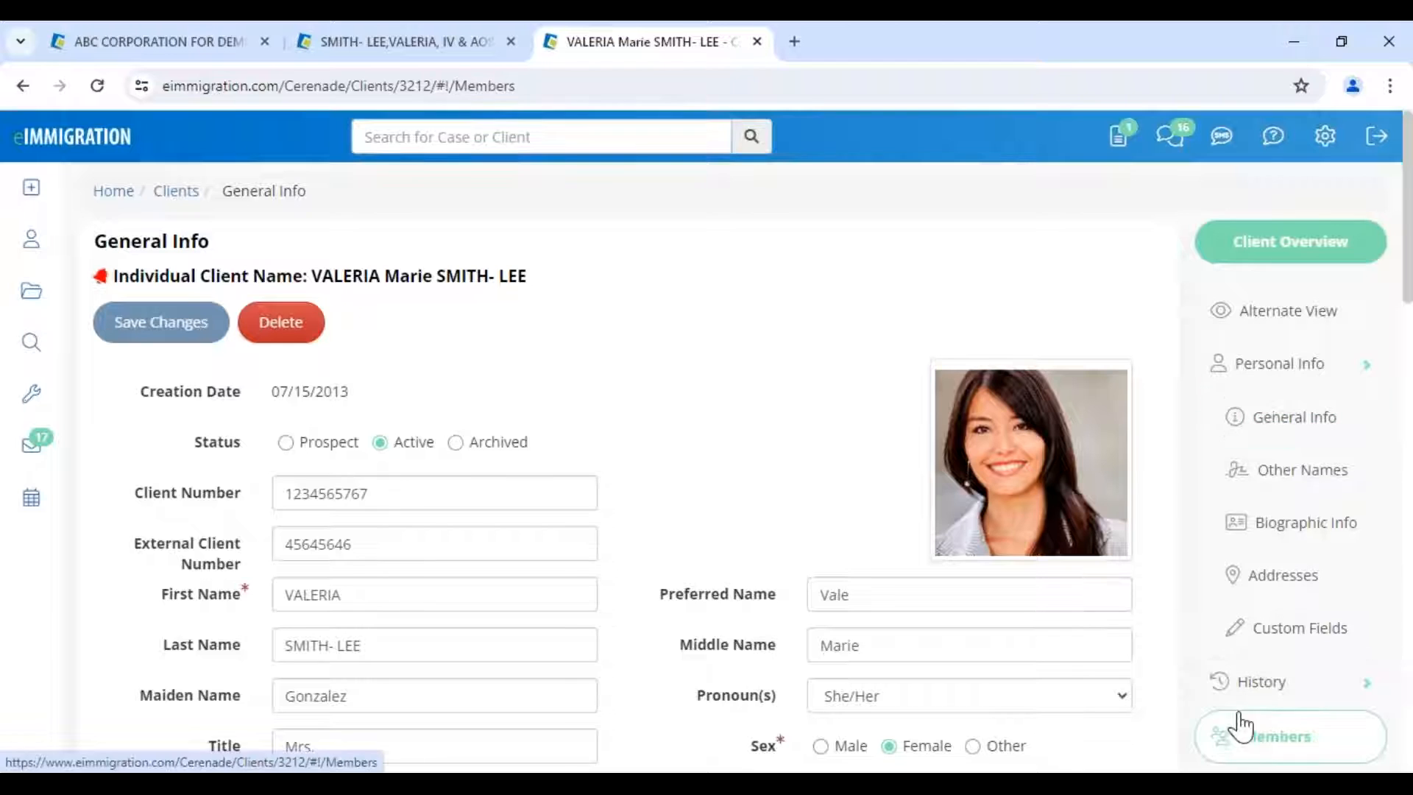
- Open the family member's record in a new tab and view her Questionnaires/Forms documents
{"action": "left_click", "coordinate": [316, 584]}
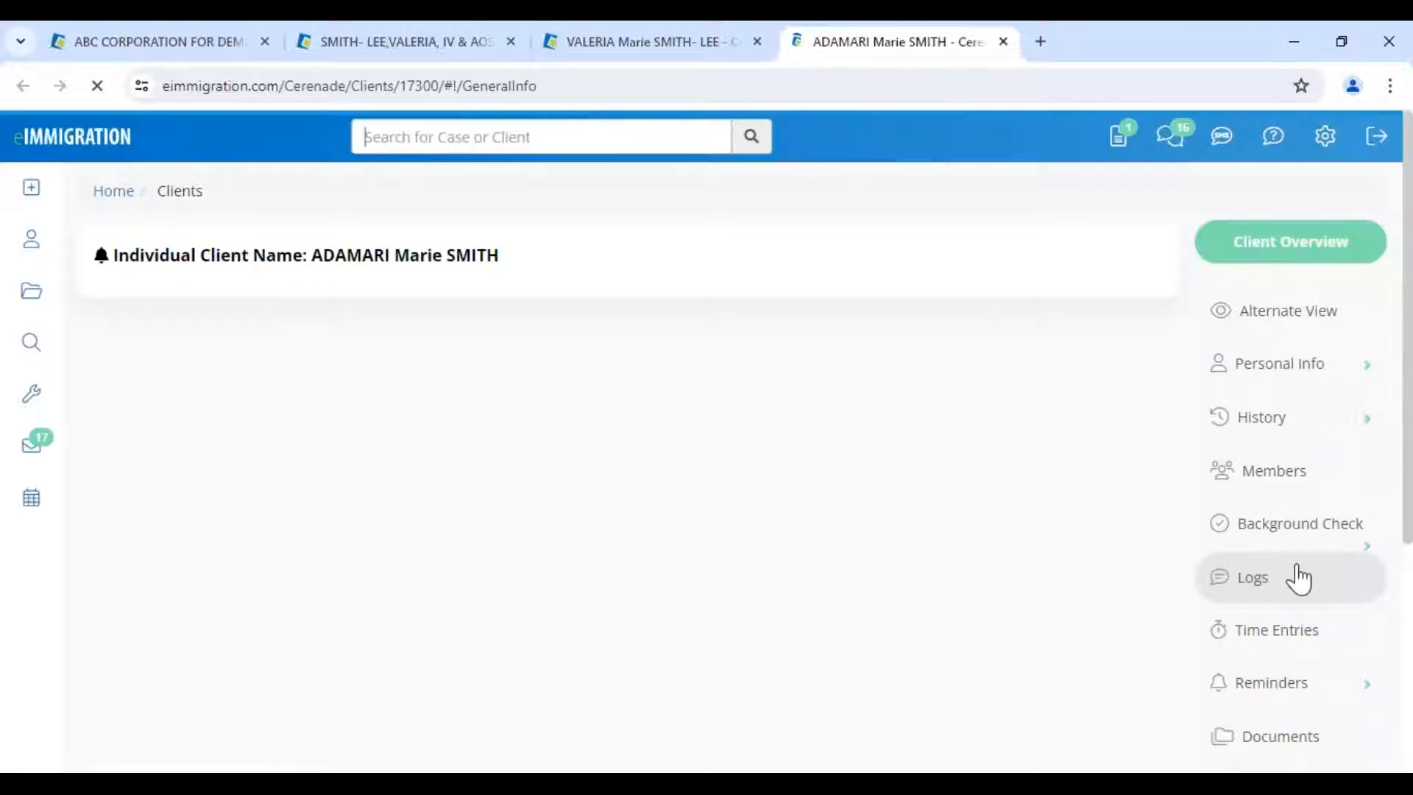
{"action": "scroll", "coordinate": [1259, 618], "scroll_direction": "down", "scroll_amount": 7}
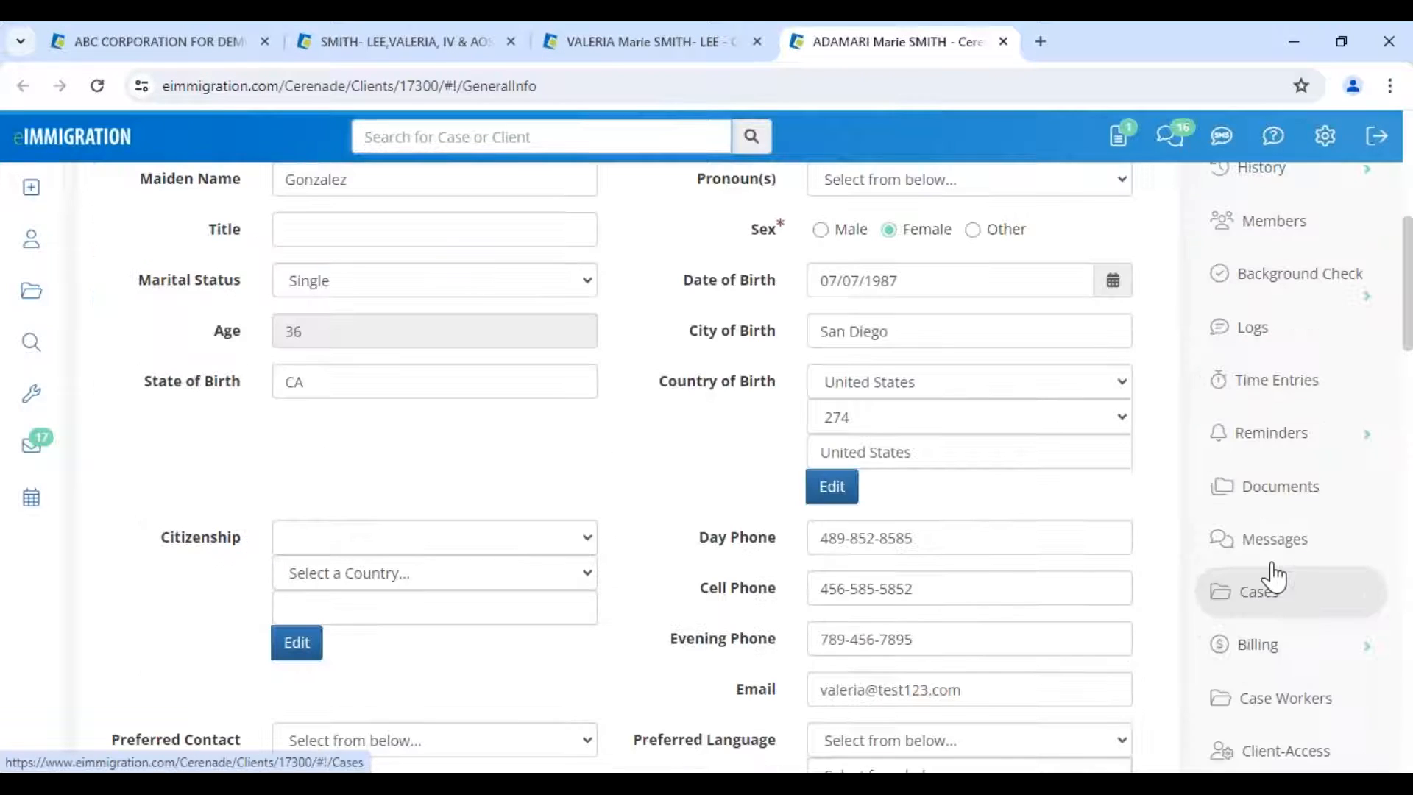
{"action": "left_click", "coordinate": [1278, 486]}
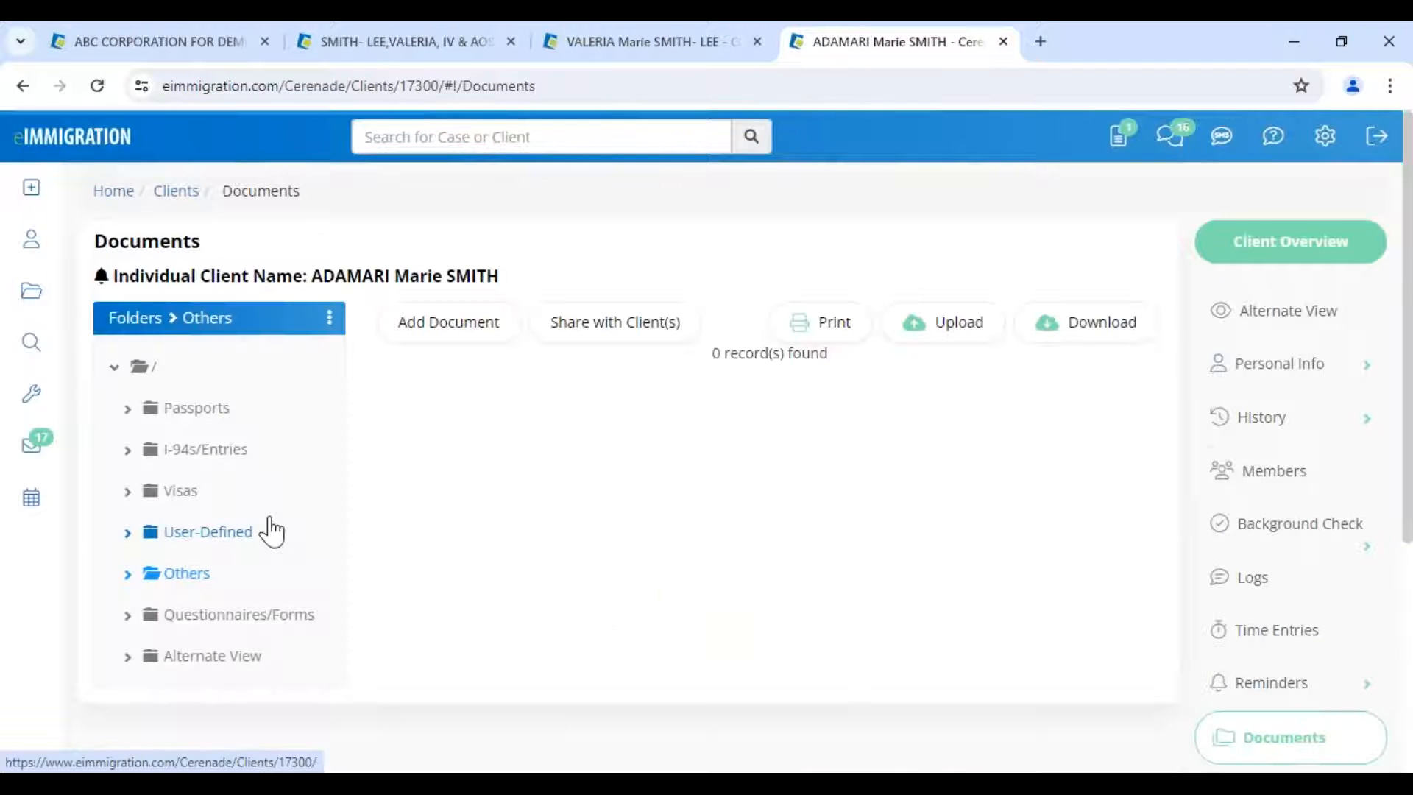
{"action": "left_click_drag", "start_coordinate": [312, 276], "coordinate": [504, 270]}
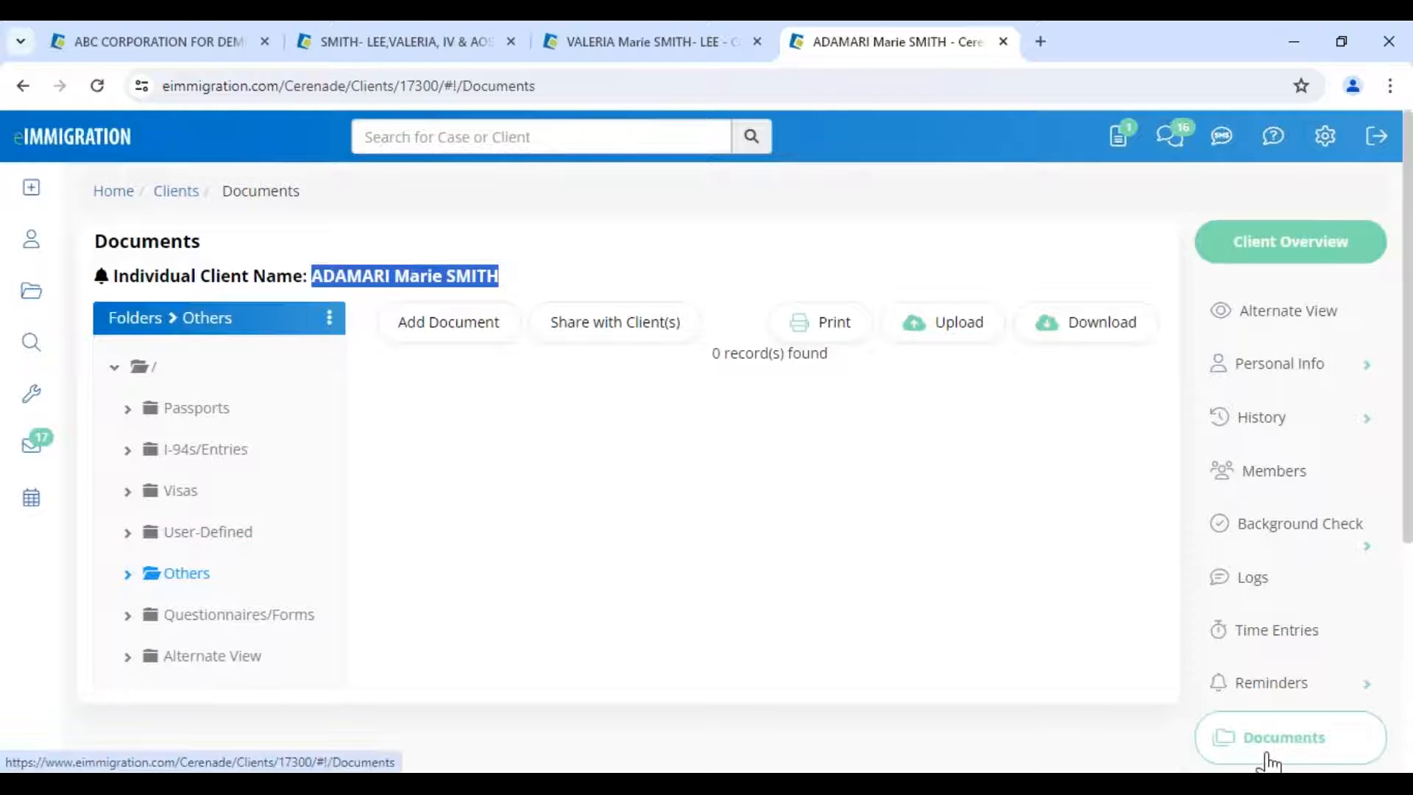
{"action": "left_click", "coordinate": [248, 623]}
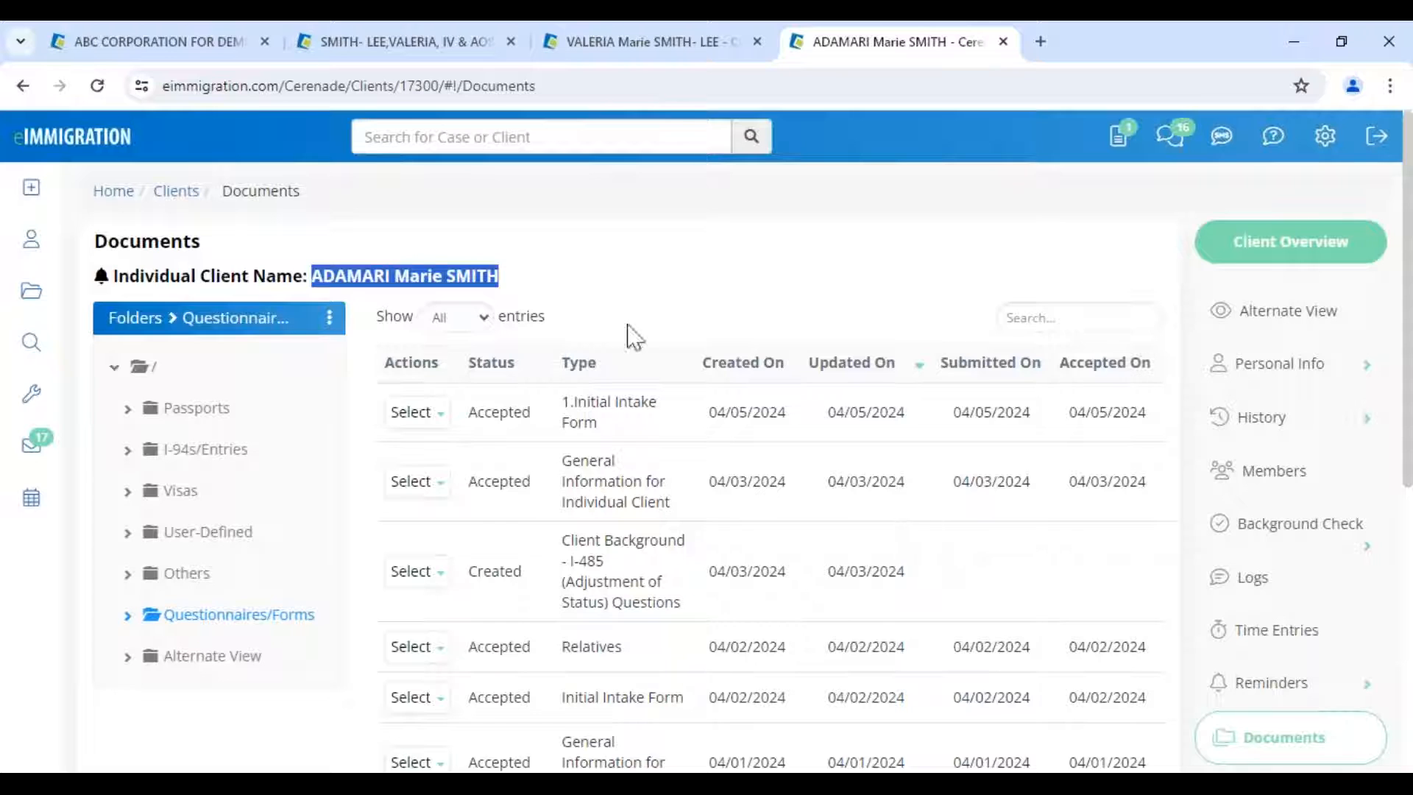
- Show the member's Personal Info > General Info page and scroll through her details
{"action": "left_click", "coordinate": [398, 272]}
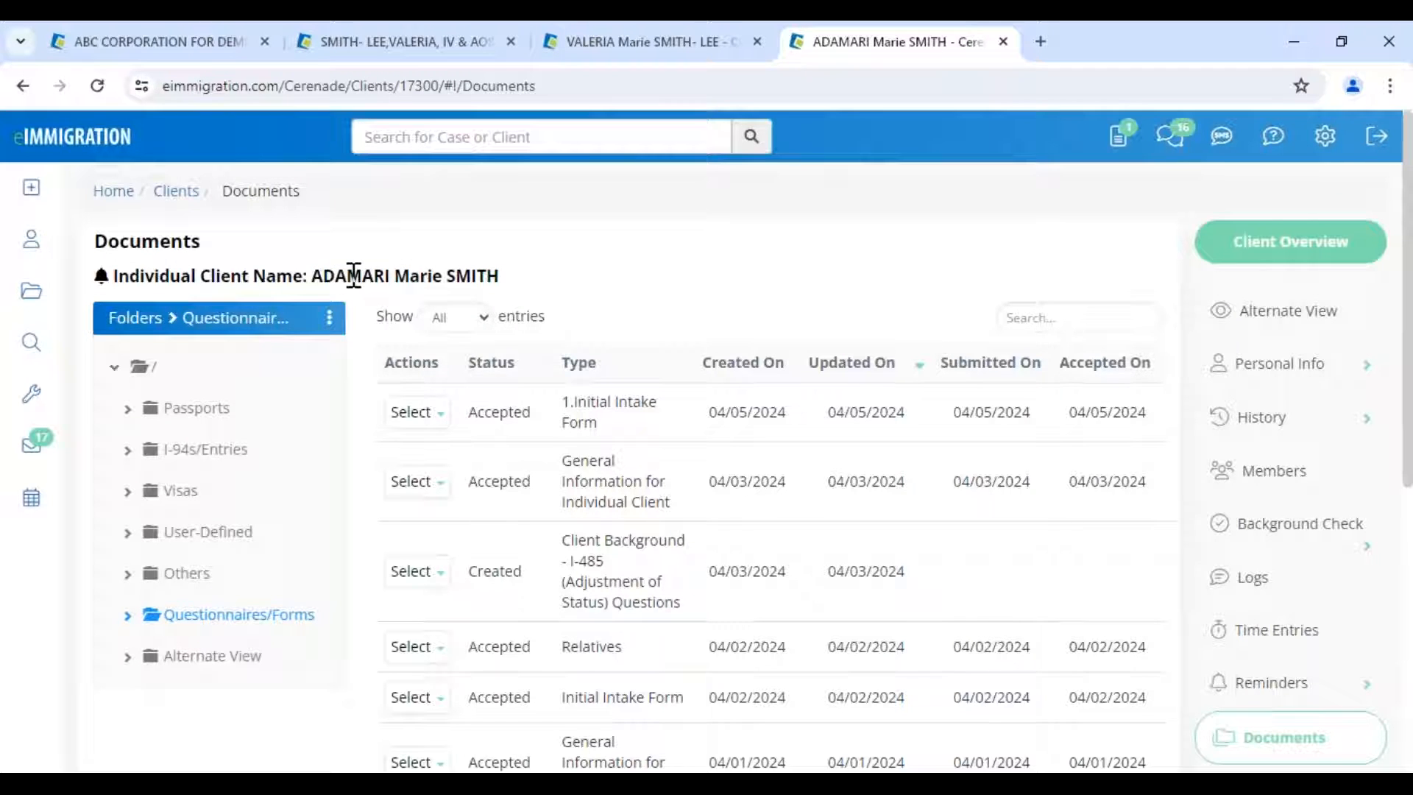
{"action": "left_click_drag", "start_coordinate": [323, 276], "coordinate": [520, 282]}
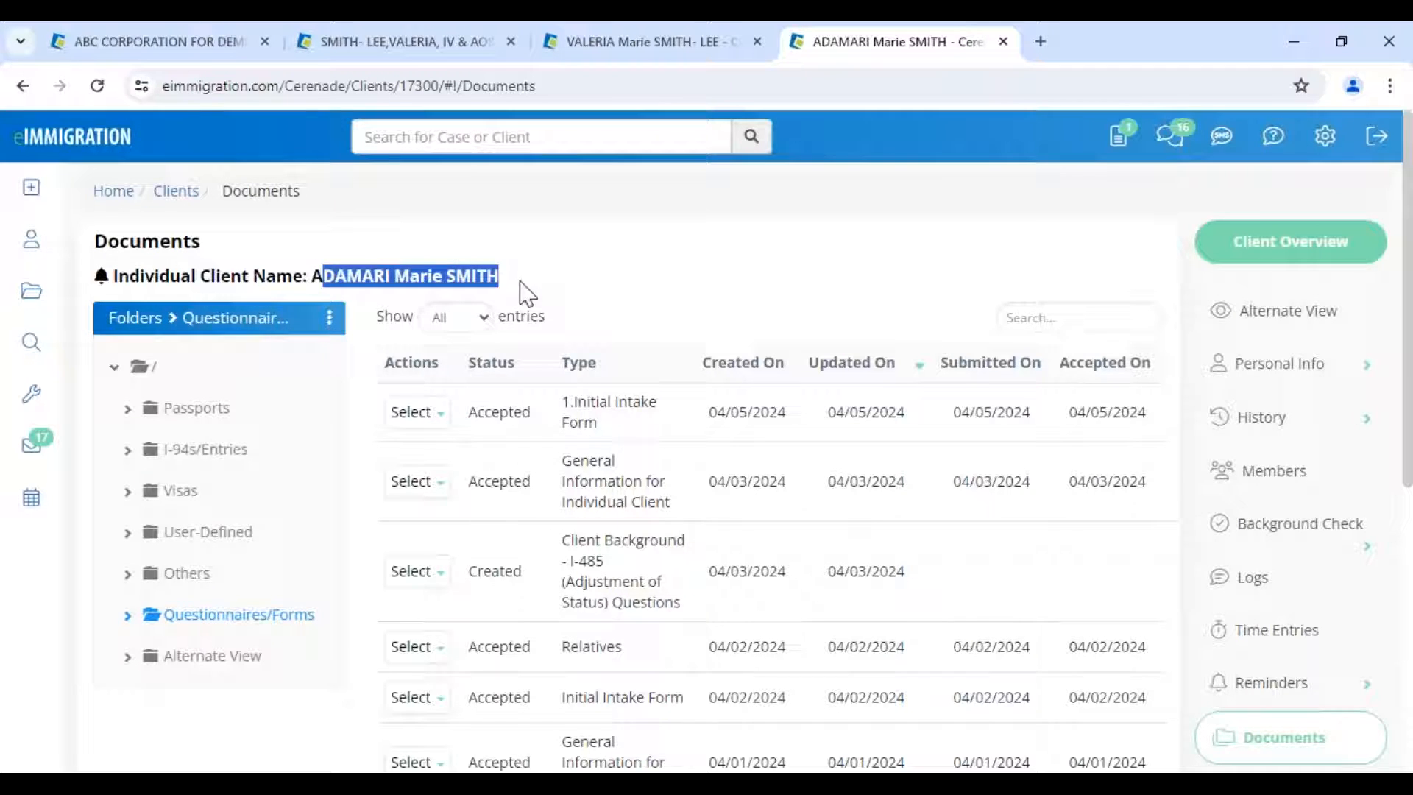
{"action": "left_click", "coordinate": [1287, 374]}
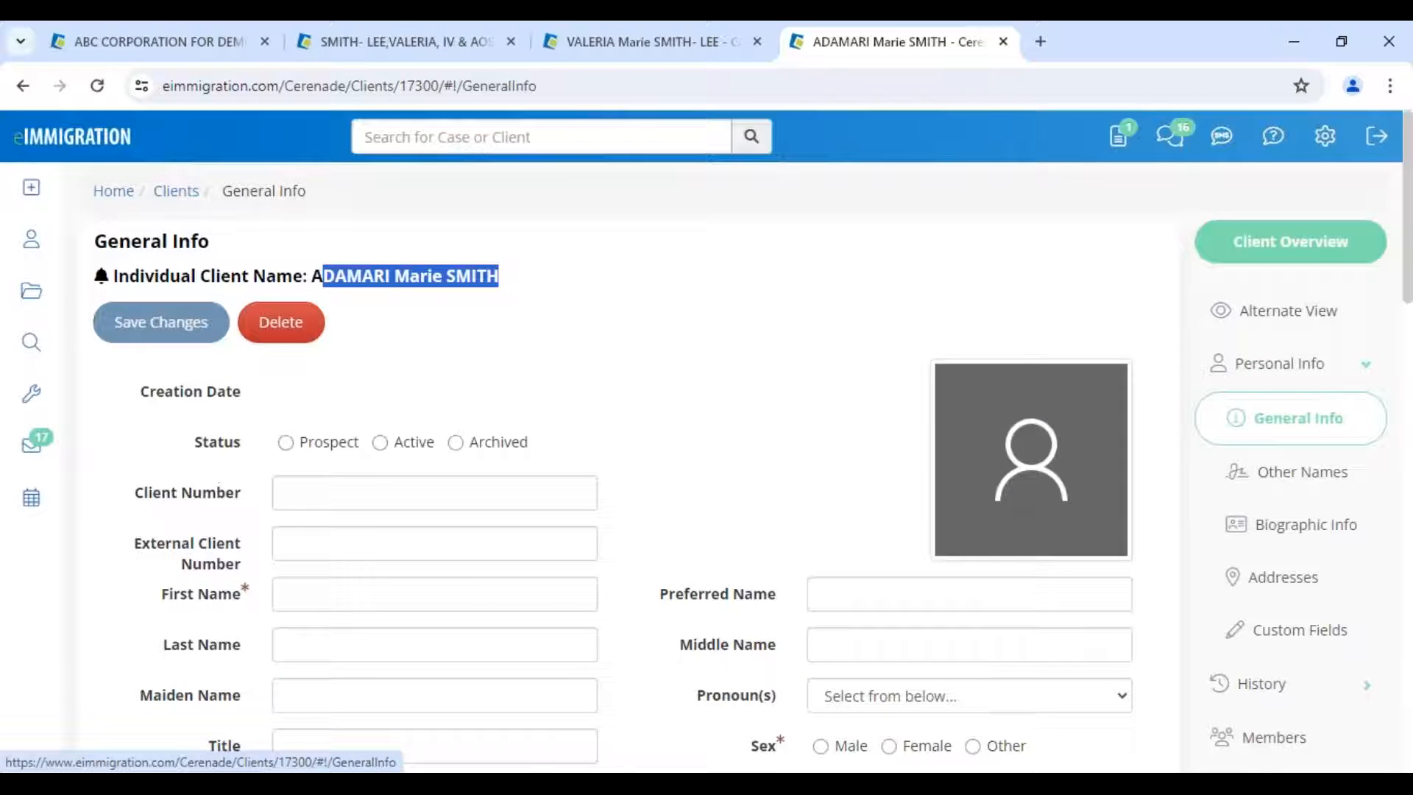
{"action": "left_click", "coordinate": [629, 412]}
{"action": "scroll", "coordinate": [629, 412], "scroll_direction": "down", "scroll_amount": 1}
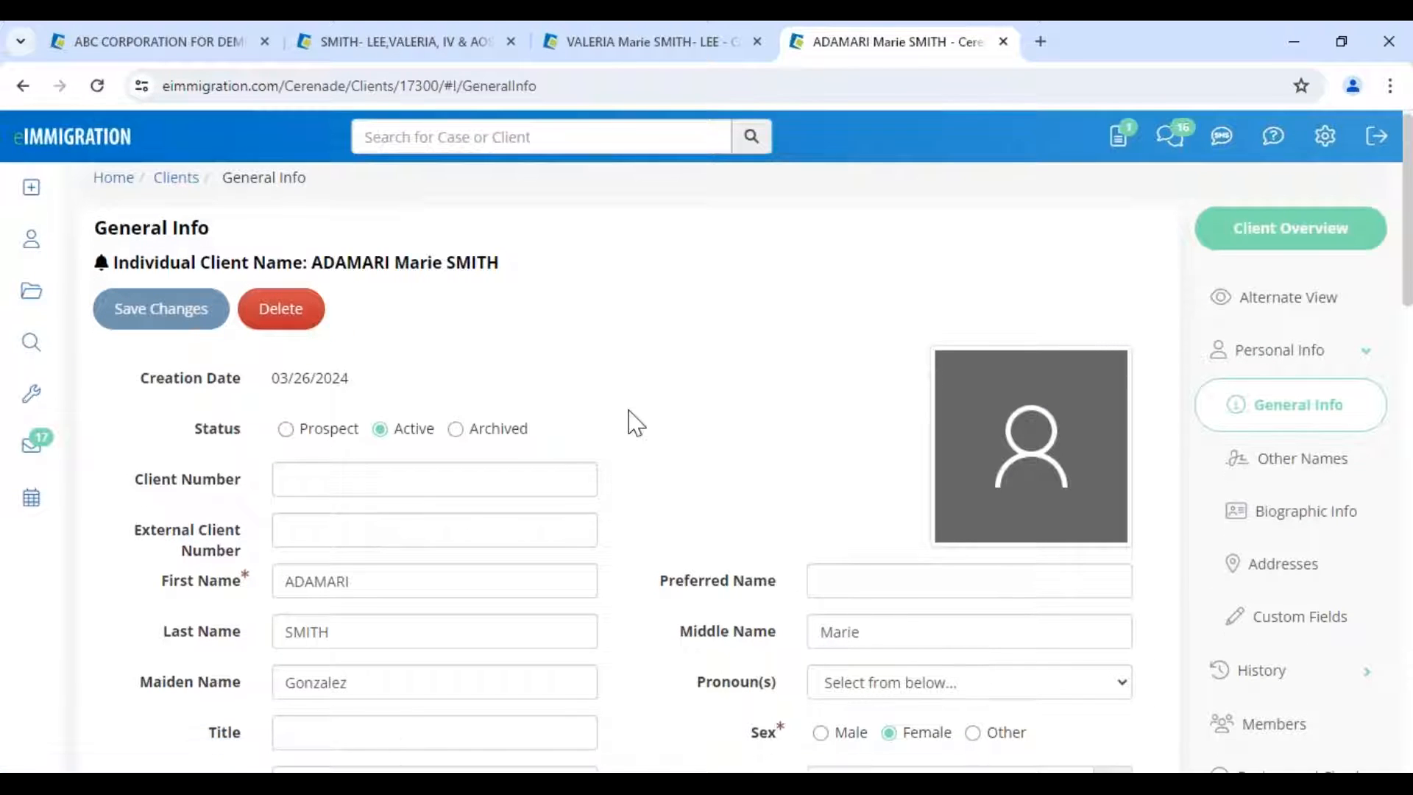
{"action": "scroll", "coordinate": [636, 423], "scroll_direction": "down", "scroll_amount": 10}
{"action": "scroll", "coordinate": [639, 475], "scroll_direction": "down", "scroll_amount": 3}
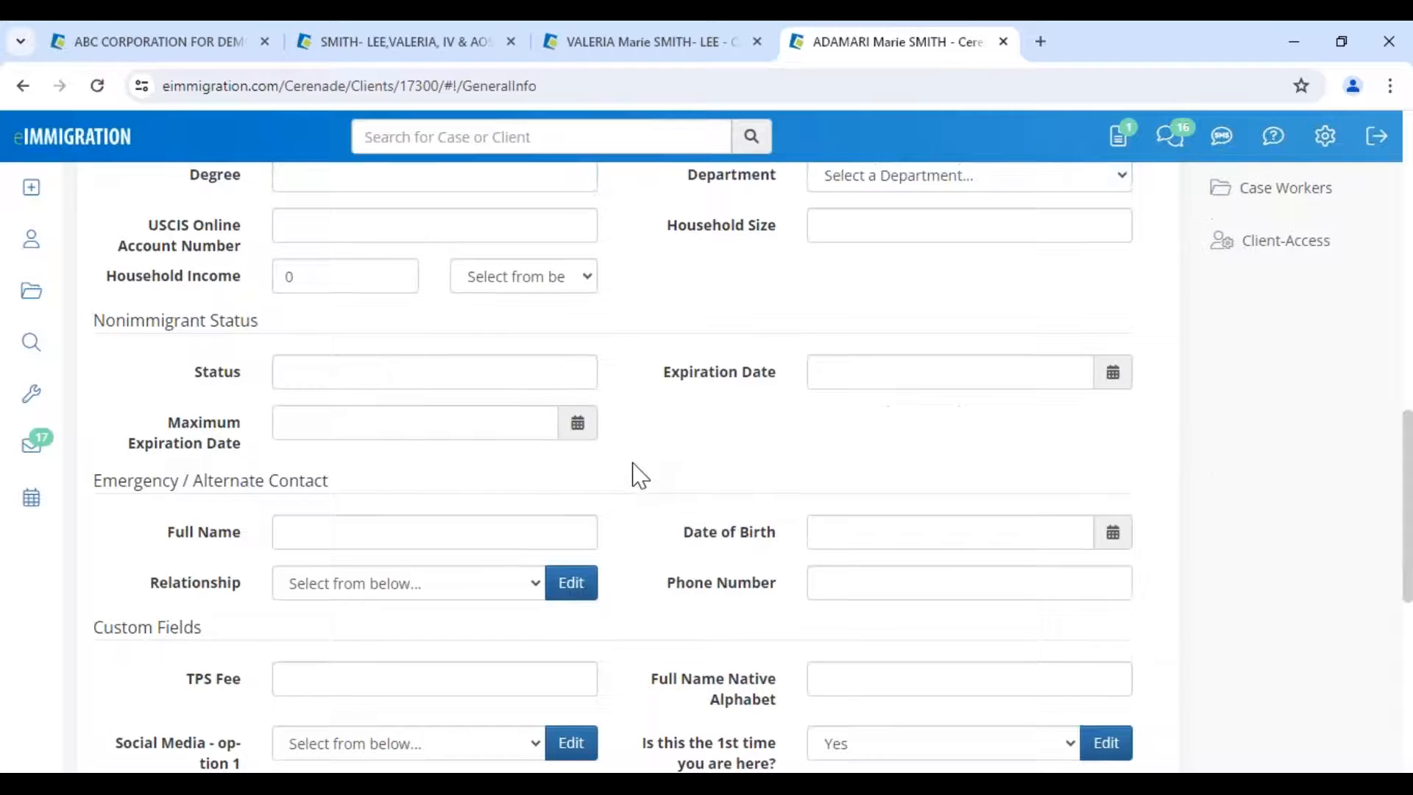
{"action": "scroll", "coordinate": [633, 474], "scroll_direction": "up", "scroll_amount": 2}
{"action": "scroll", "coordinate": [641, 471], "scroll_direction": "up", "scroll_amount": 6}
{"action": "scroll", "coordinate": [649, 470], "scroll_direction": "up", "scroll_amount": 5}
{"action": "left_click_drag", "start_coordinate": [312, 276], "coordinate": [558, 283]}
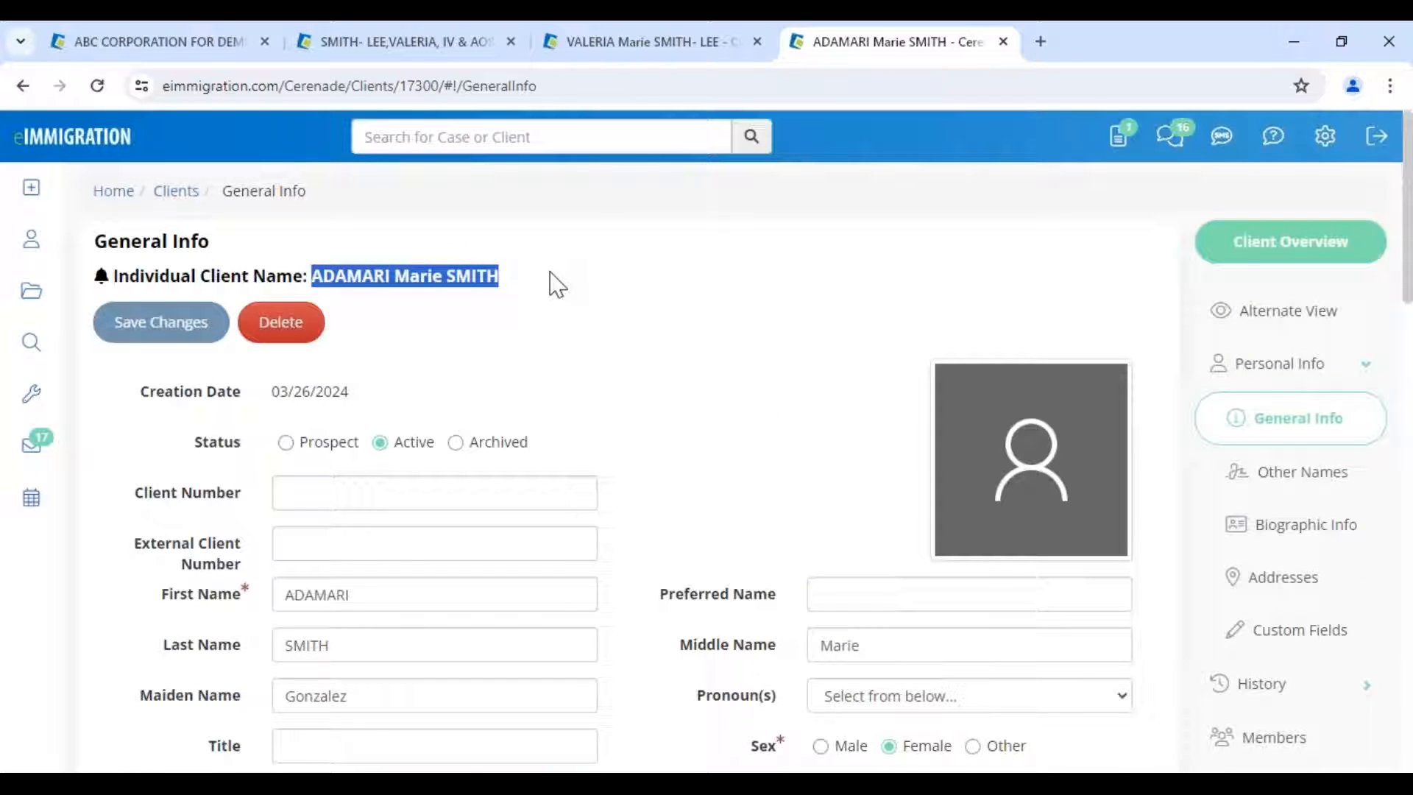
{"action": "left_click", "coordinate": [558, 284]}
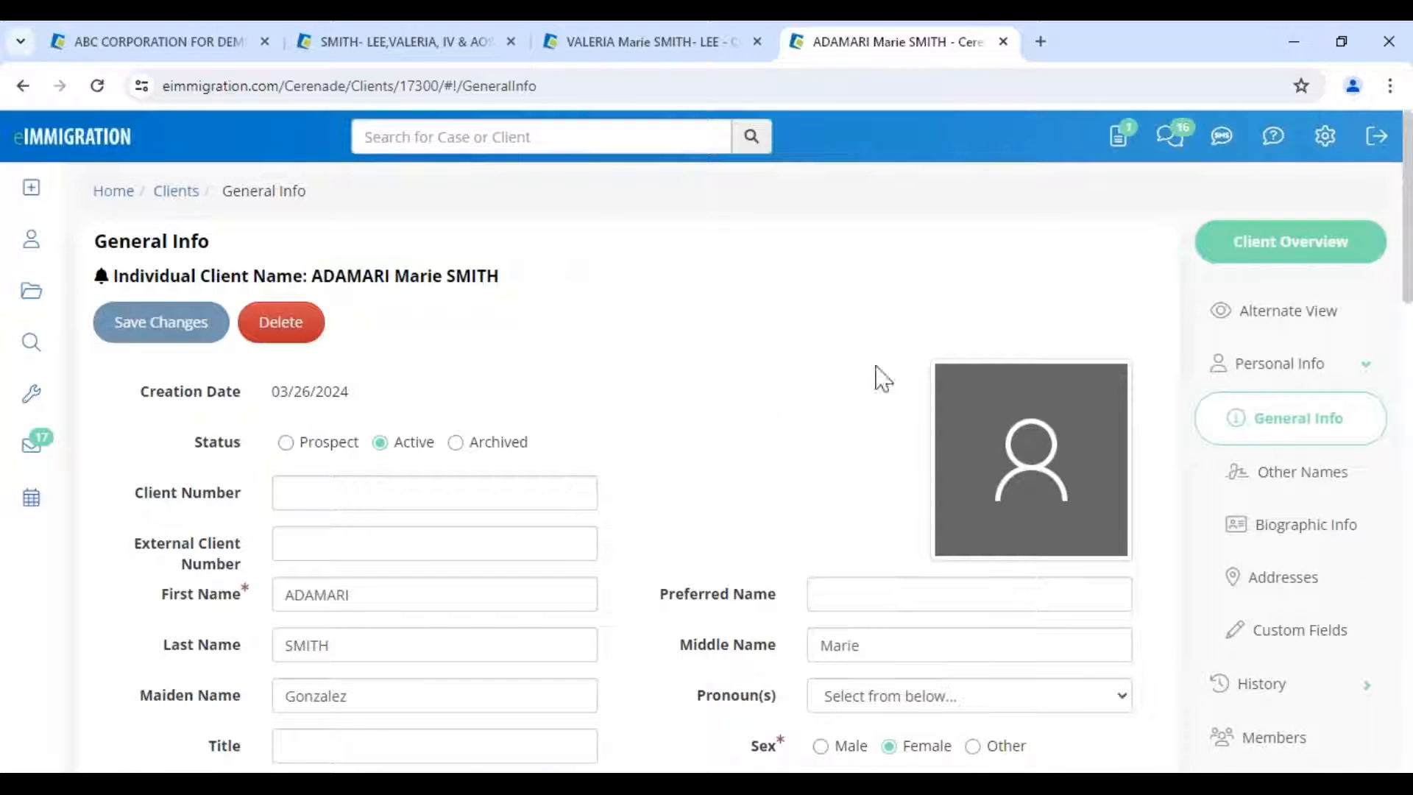
- Load the 1.Initial Intake Form template in the client's Alternate View
{"action": "left_click", "coordinate": [1290, 317]}
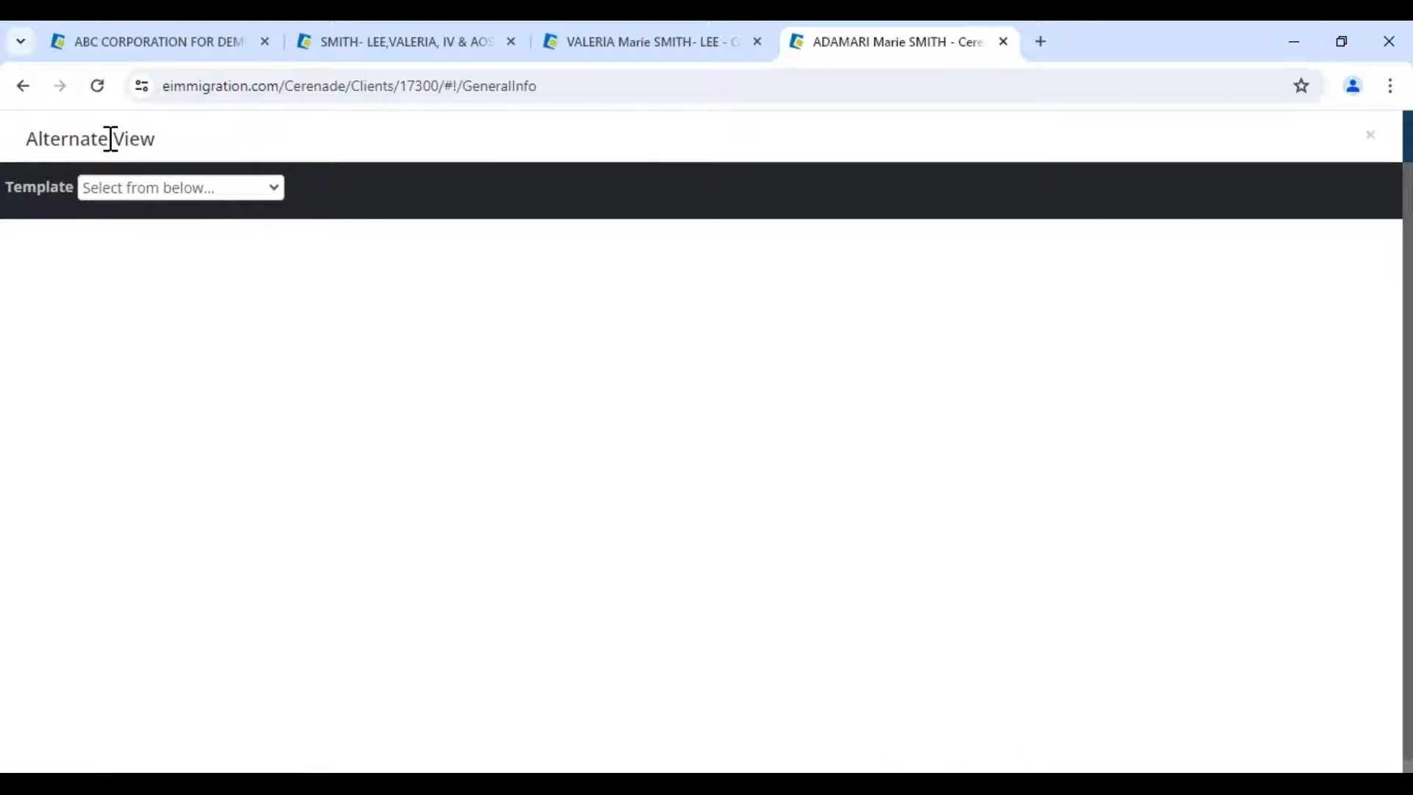
{"action": "left_click", "coordinate": [154, 192]}
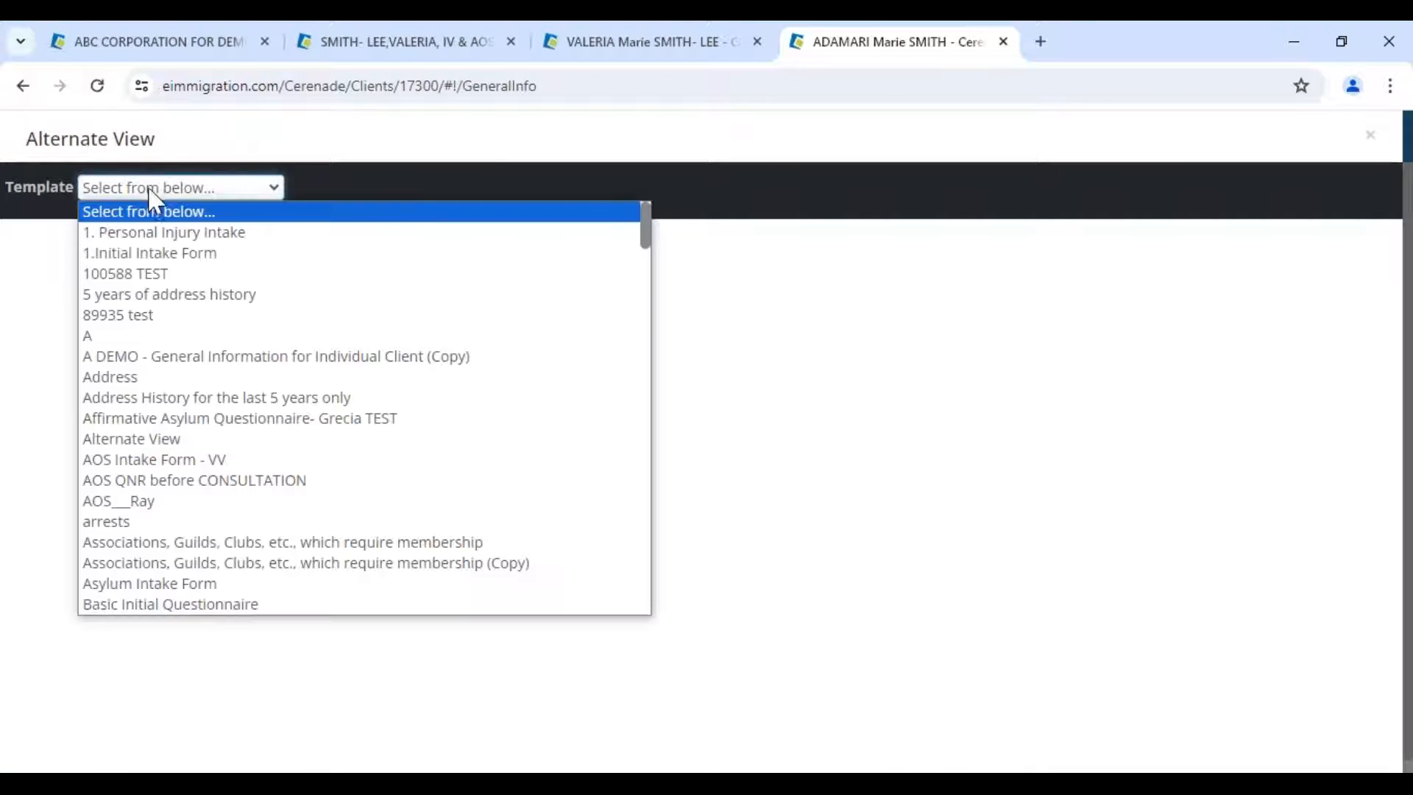
{"action": "left_click", "coordinate": [65, 225]}
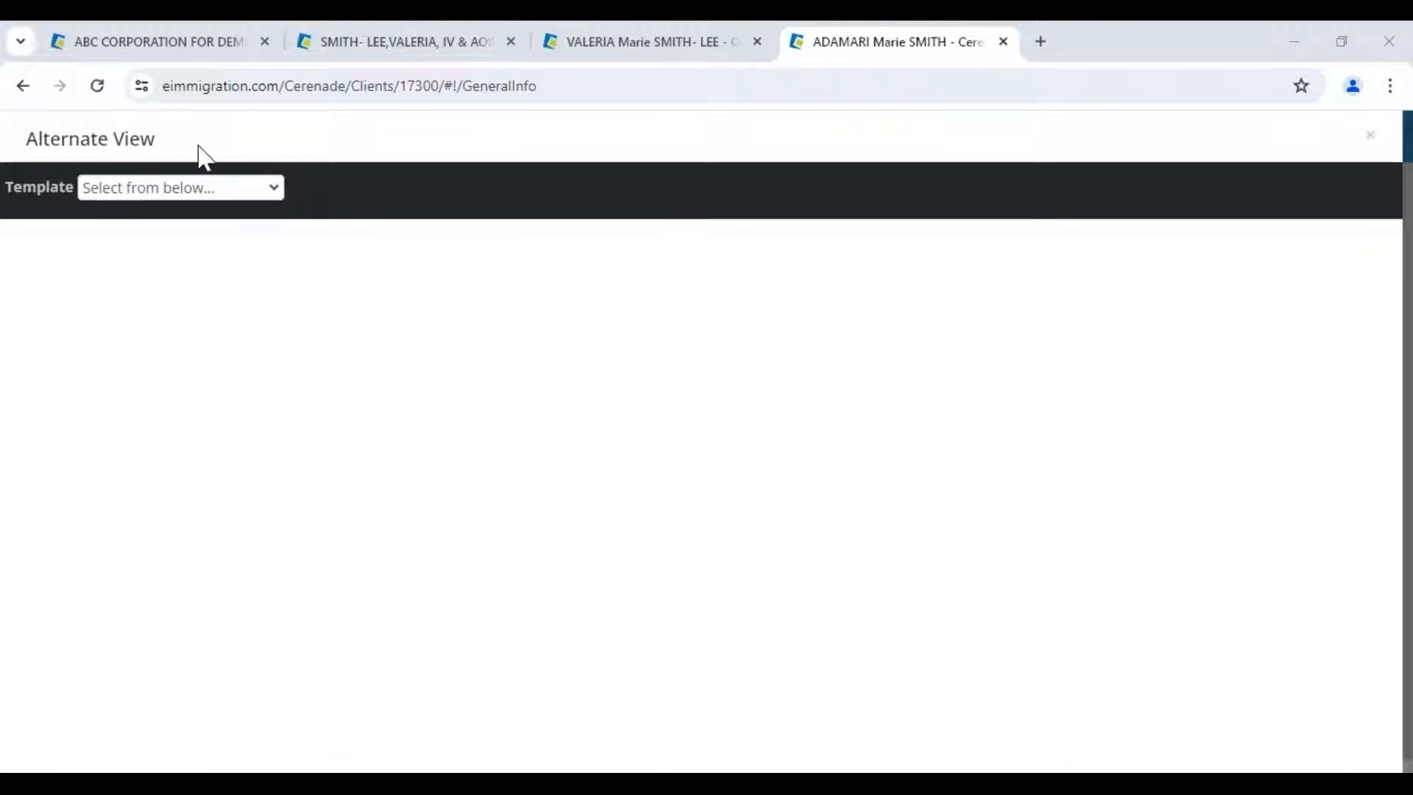
{"action": "left_click", "coordinate": [190, 187]}
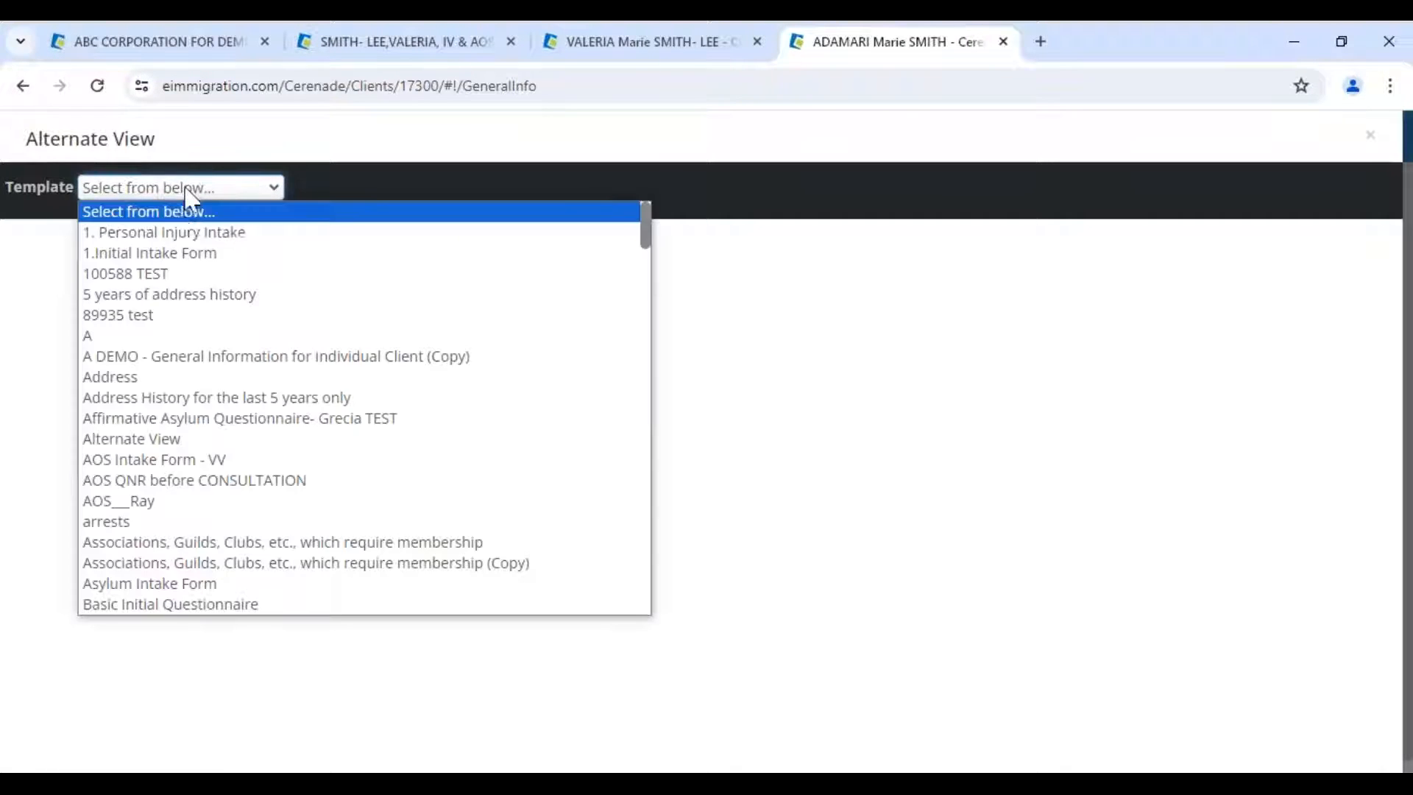
{"action": "left_click", "coordinate": [178, 254]}
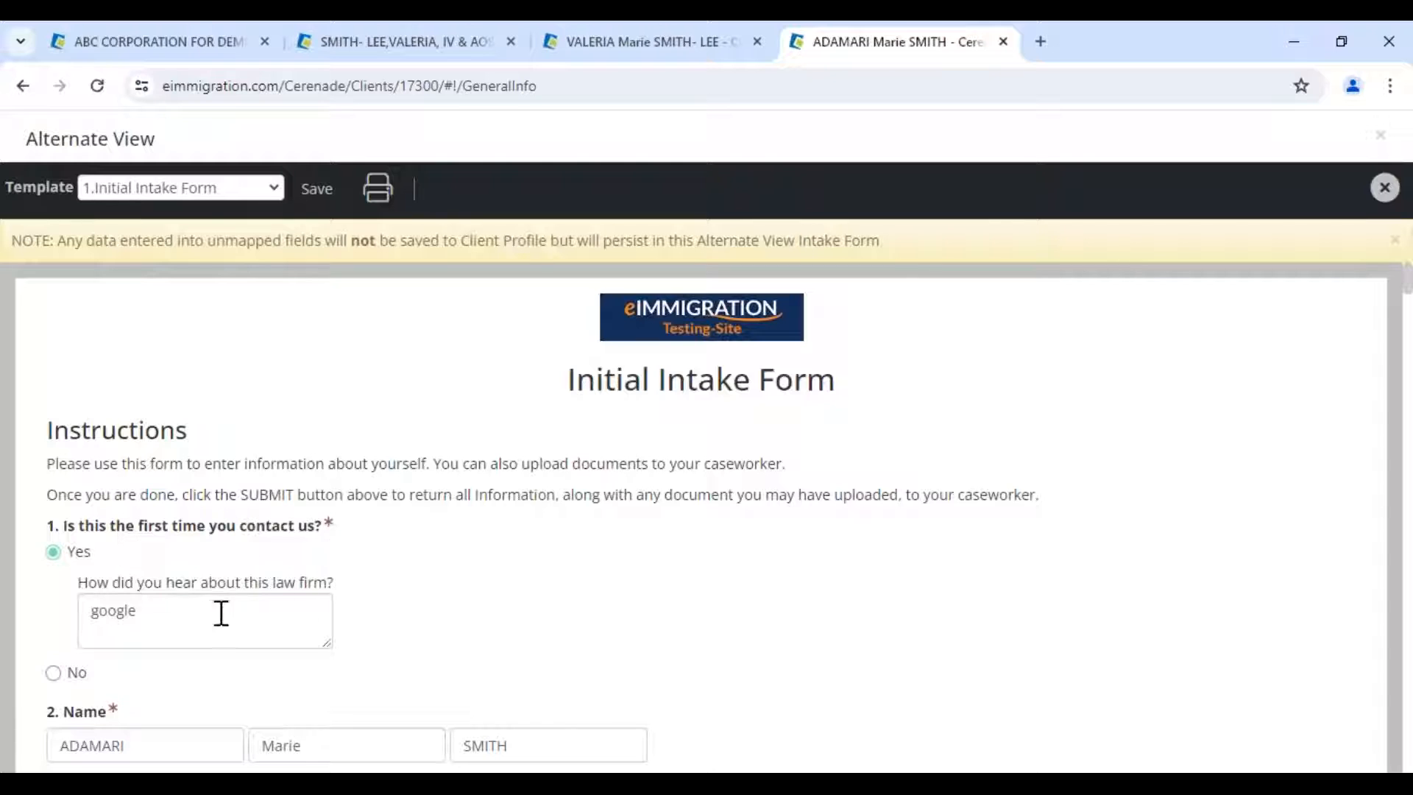
{"action": "scroll", "coordinate": [266, 612], "scroll_direction": "down", "scroll_amount": 1}
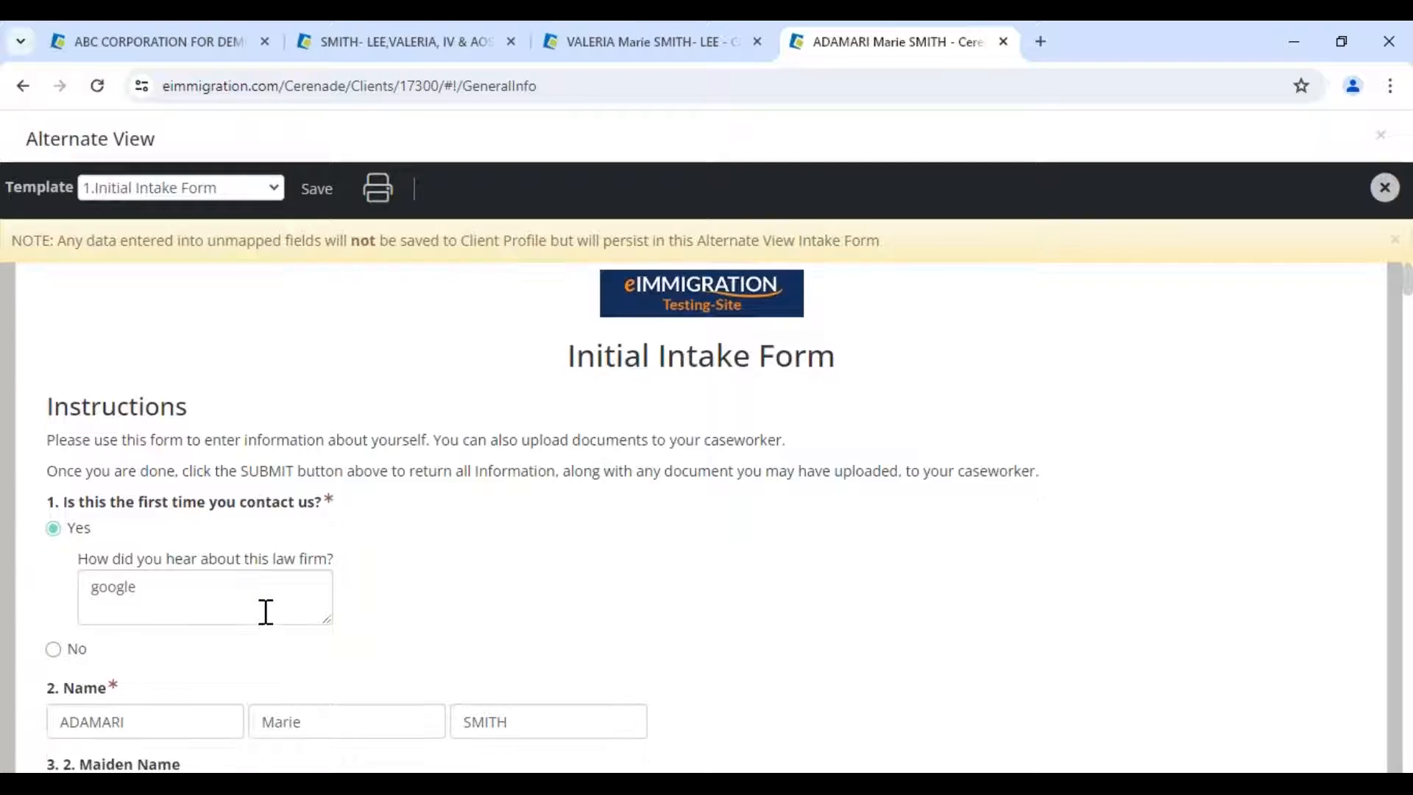
{"action": "scroll", "coordinate": [208, 628], "scroll_direction": "down", "scroll_amount": 4}
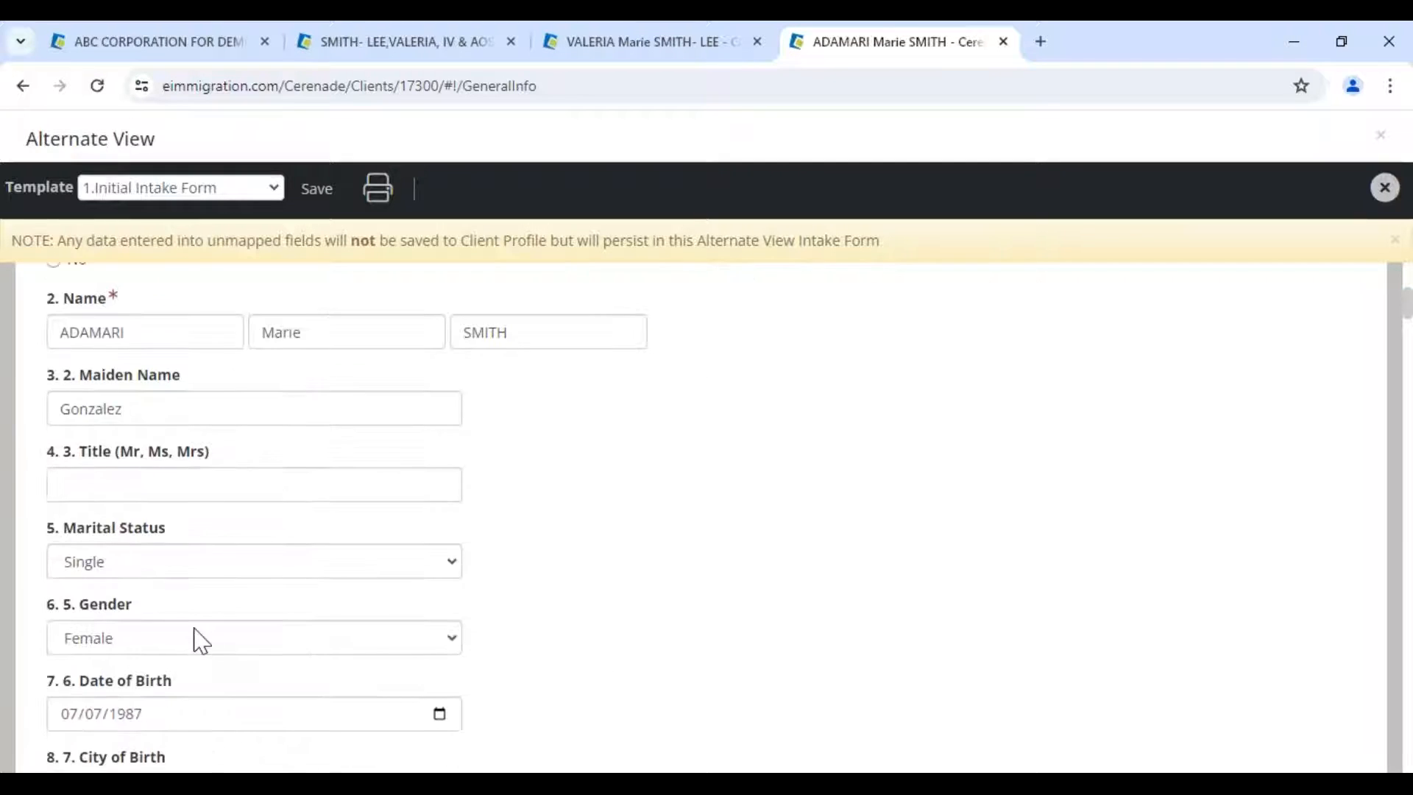
{"action": "left_click", "coordinate": [133, 615]}
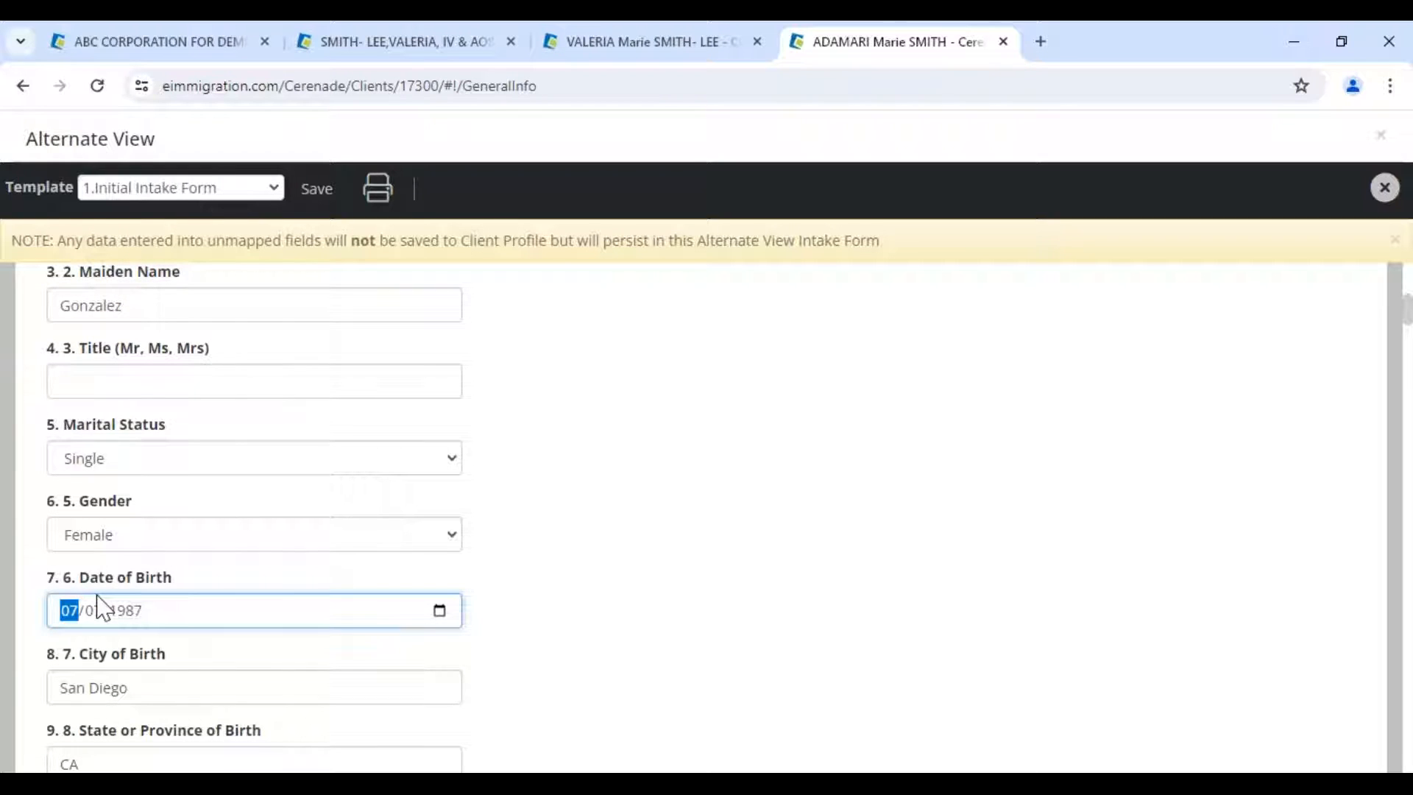
{"action": "type", "text": "88"}
{"action": "type", "text": "2009"}
{"action": "type", "text": "1"}
{"action": "left_click", "coordinate": [568, 479]}
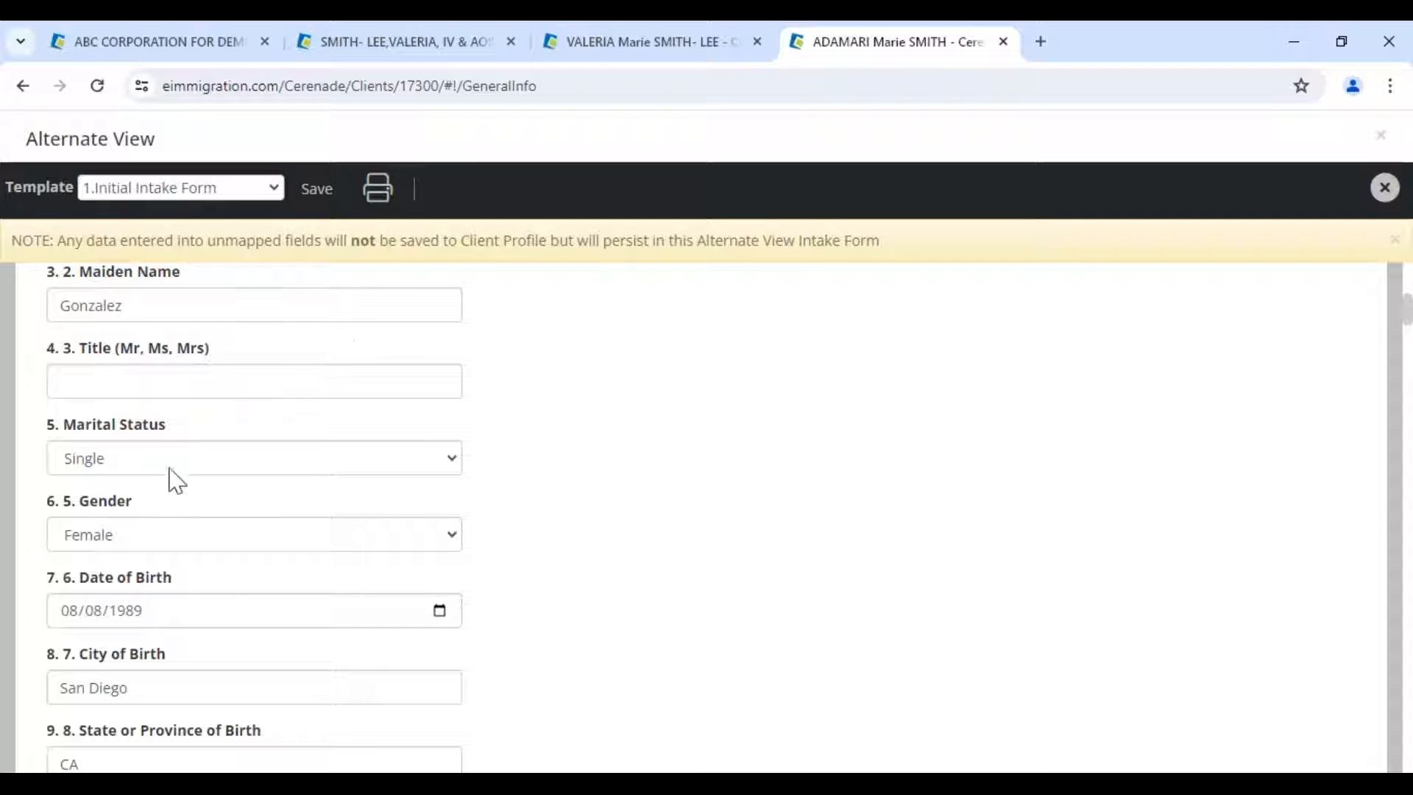
{"action": "scroll", "coordinate": [164, 521], "scroll_direction": "down", "scroll_amount": 3}
{"action": "scroll", "coordinate": [168, 524], "scroll_direction": "down", "scroll_amount": 1}
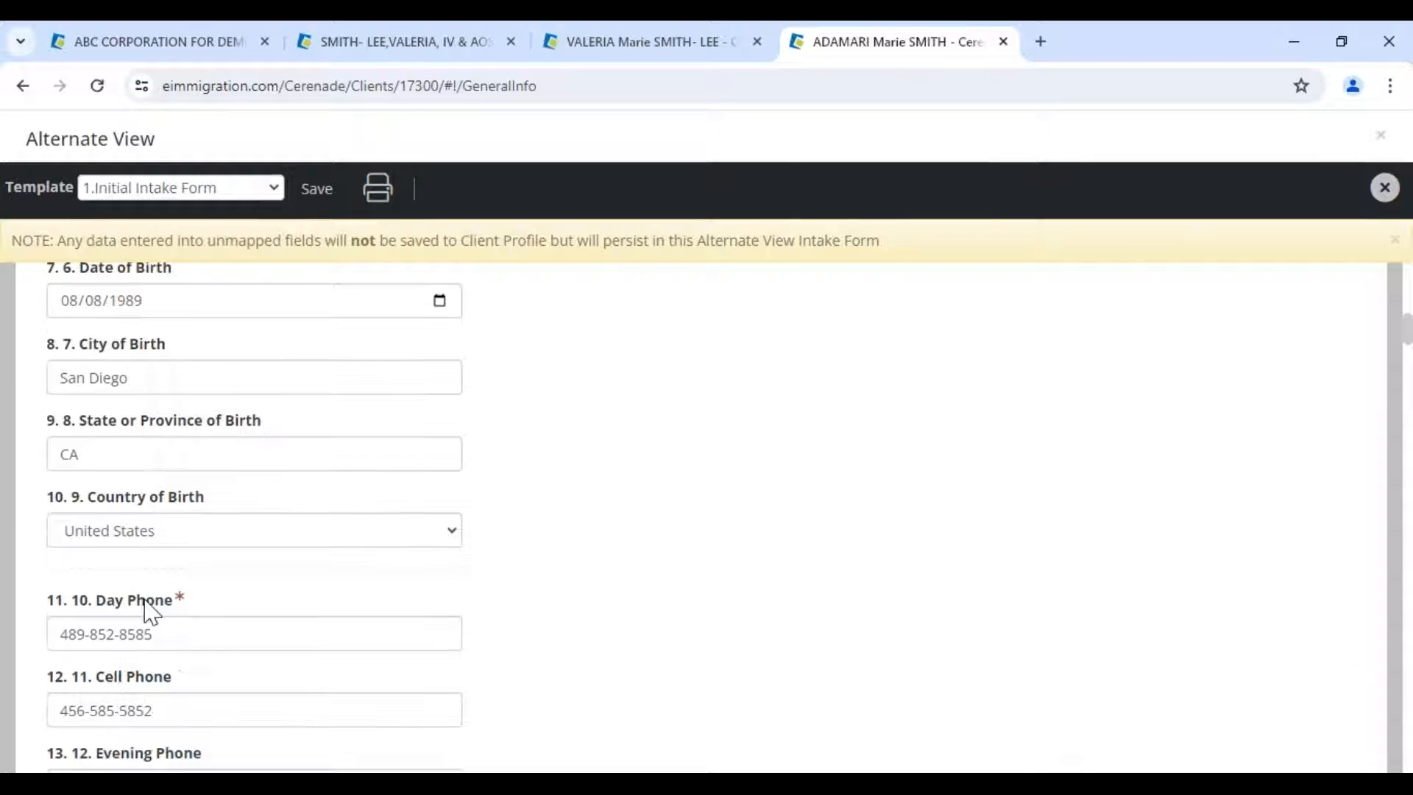
{"action": "left_click", "coordinate": [321, 192]}
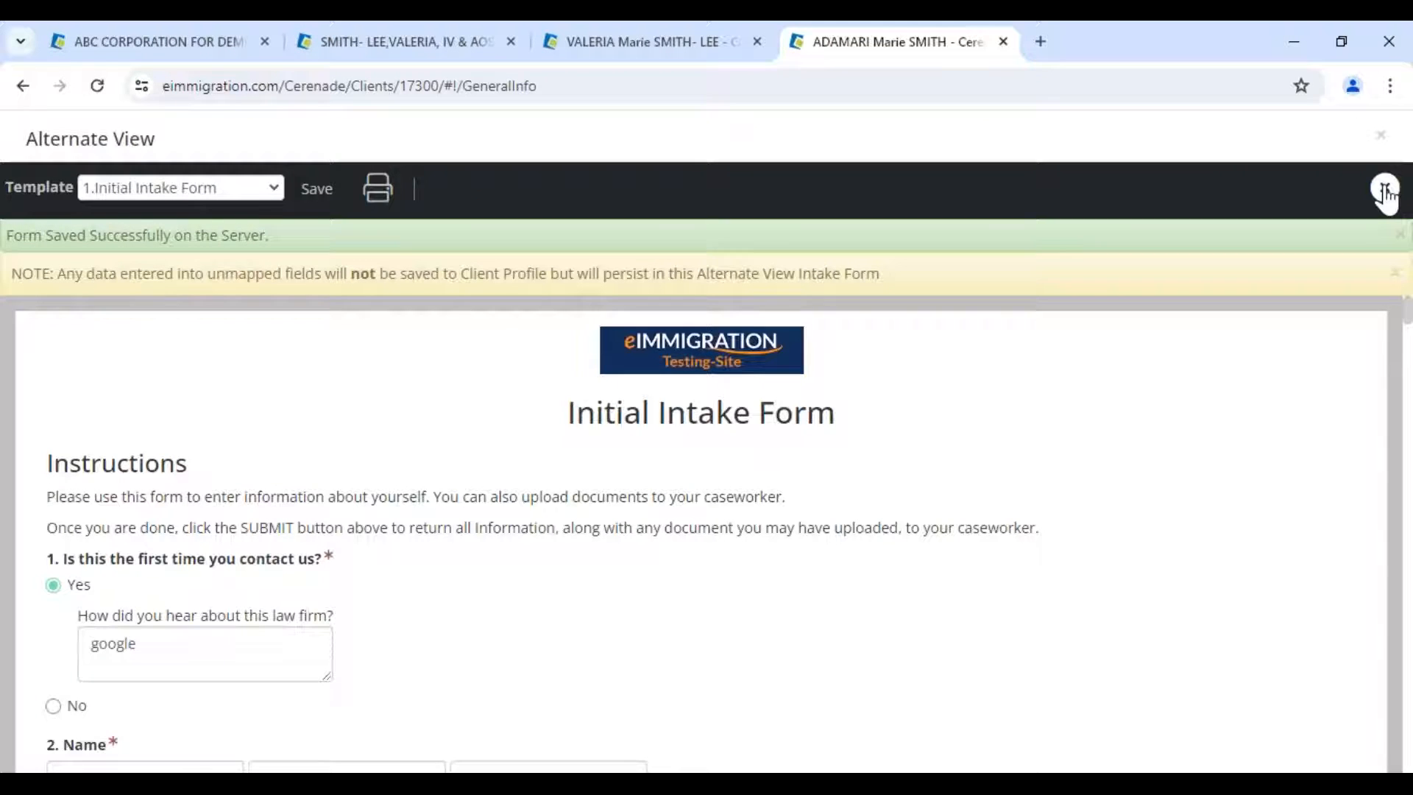
{"action": "left_click", "coordinate": [1385, 189]}
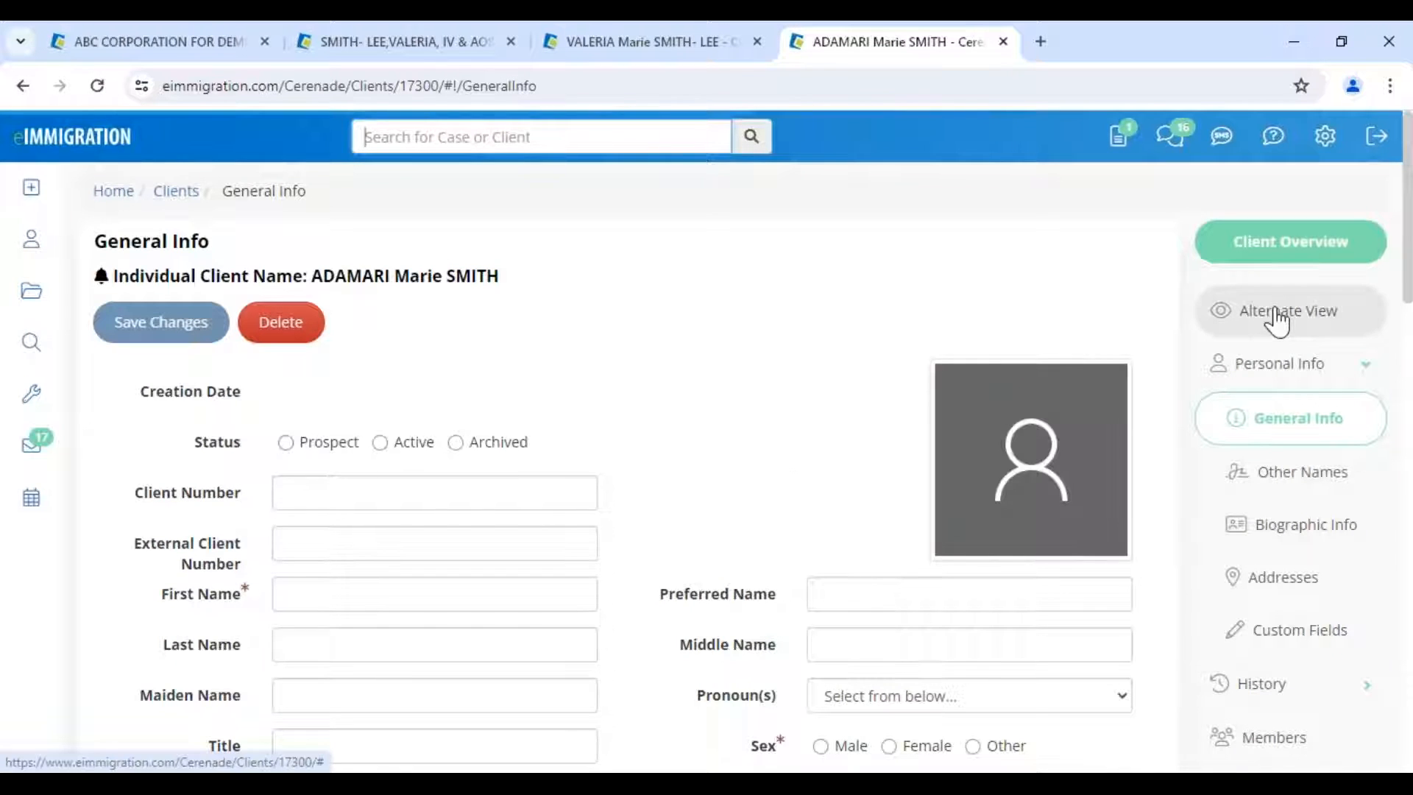
{"action": "scroll", "coordinate": [953, 356], "scroll_direction": "down", "scroll_amount": 4}
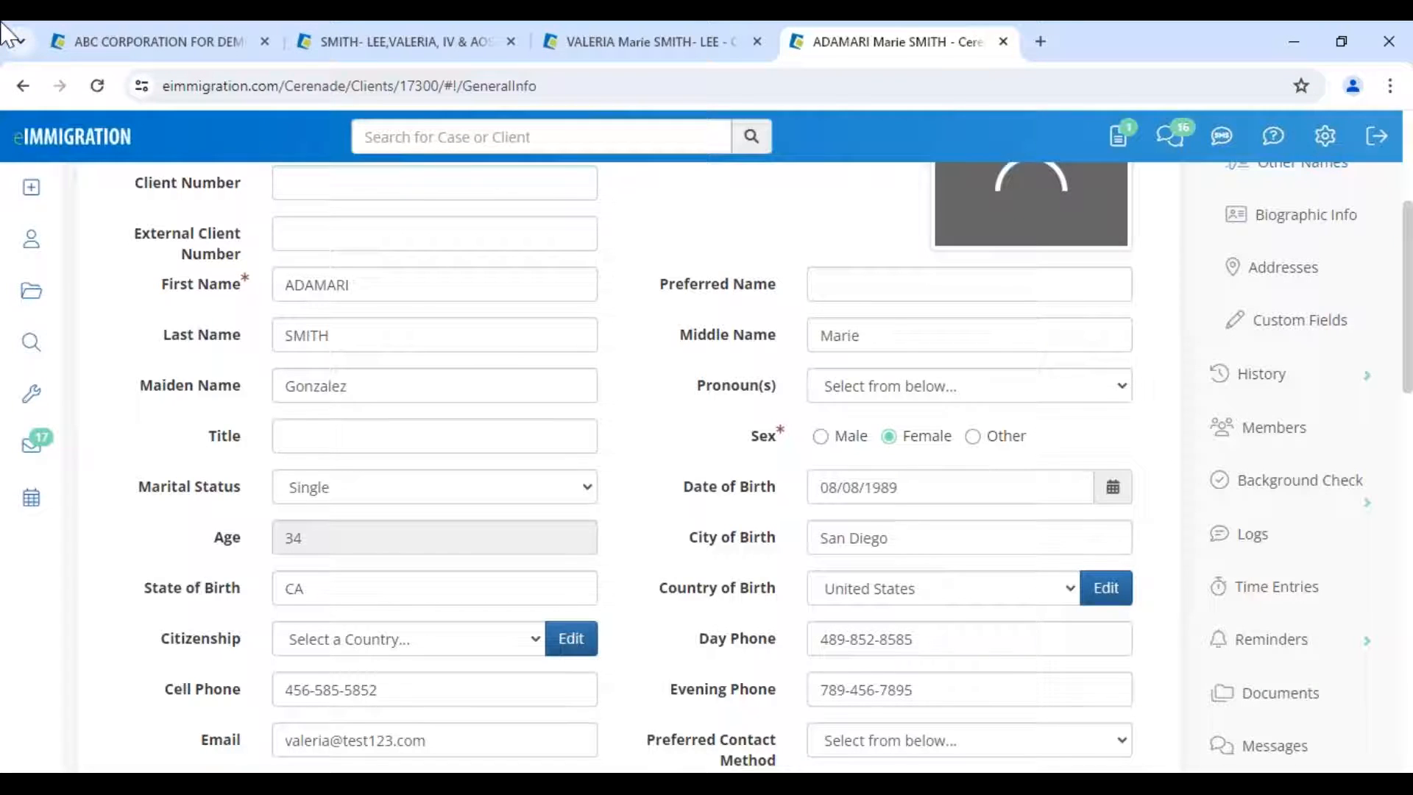
{"action": "scroll", "coordinate": [736, 426], "scroll_direction": "up", "scroll_amount": 5}
{"action": "left_click_drag", "start_coordinate": [271, 266], "coordinate": [662, 281]}
{"action": "left_click", "coordinate": [657, 283]}
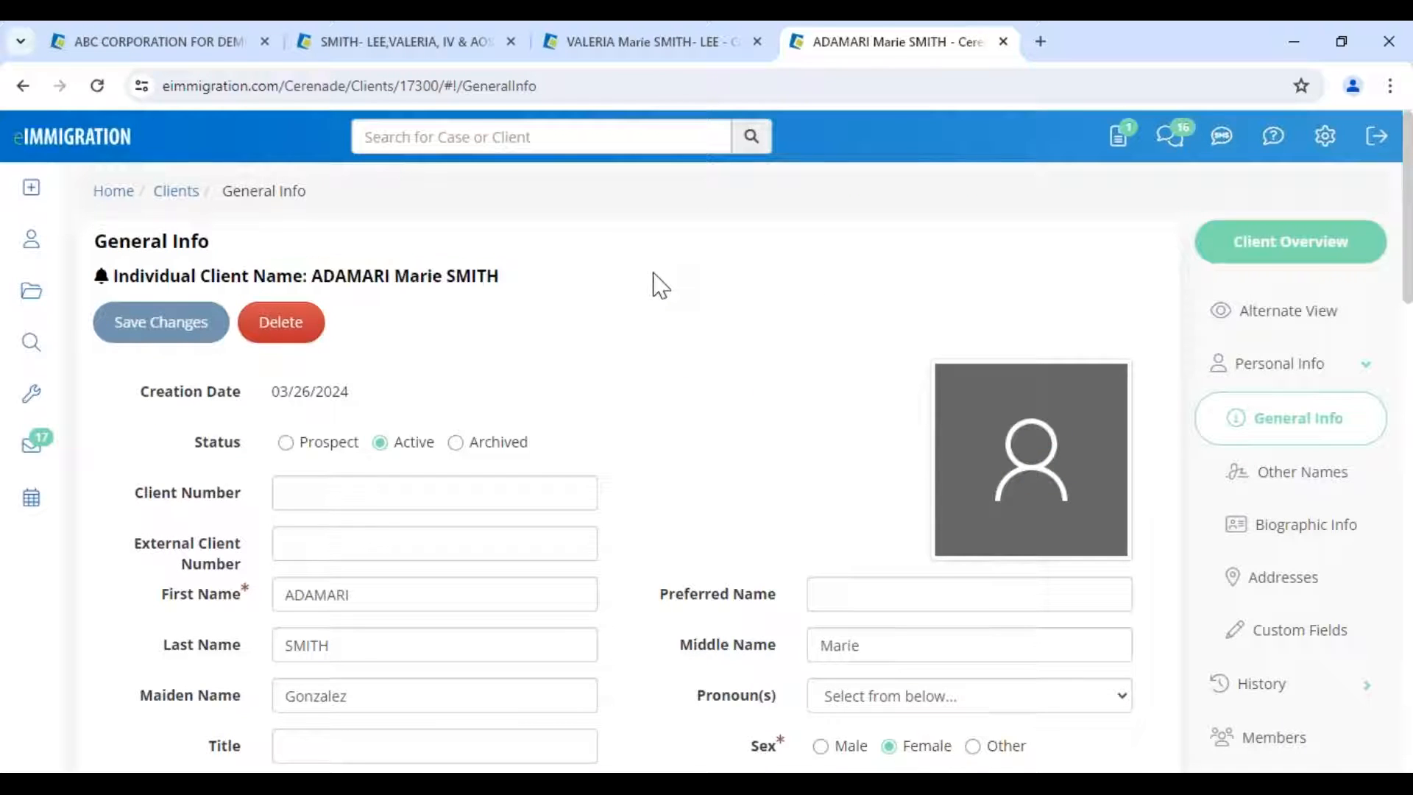
{"action": "left_click", "coordinate": [1294, 323]}
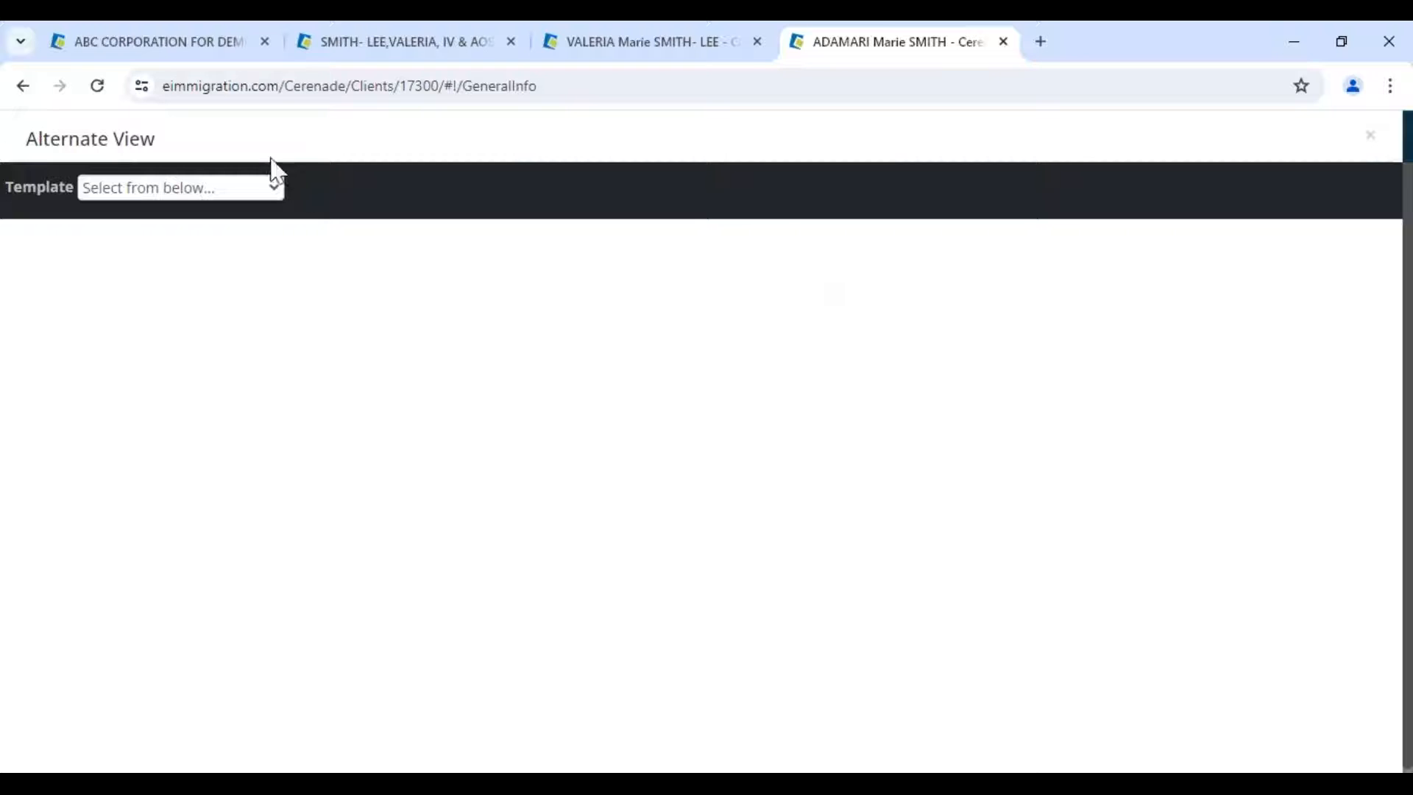
{"action": "left_click", "coordinate": [139, 193]}
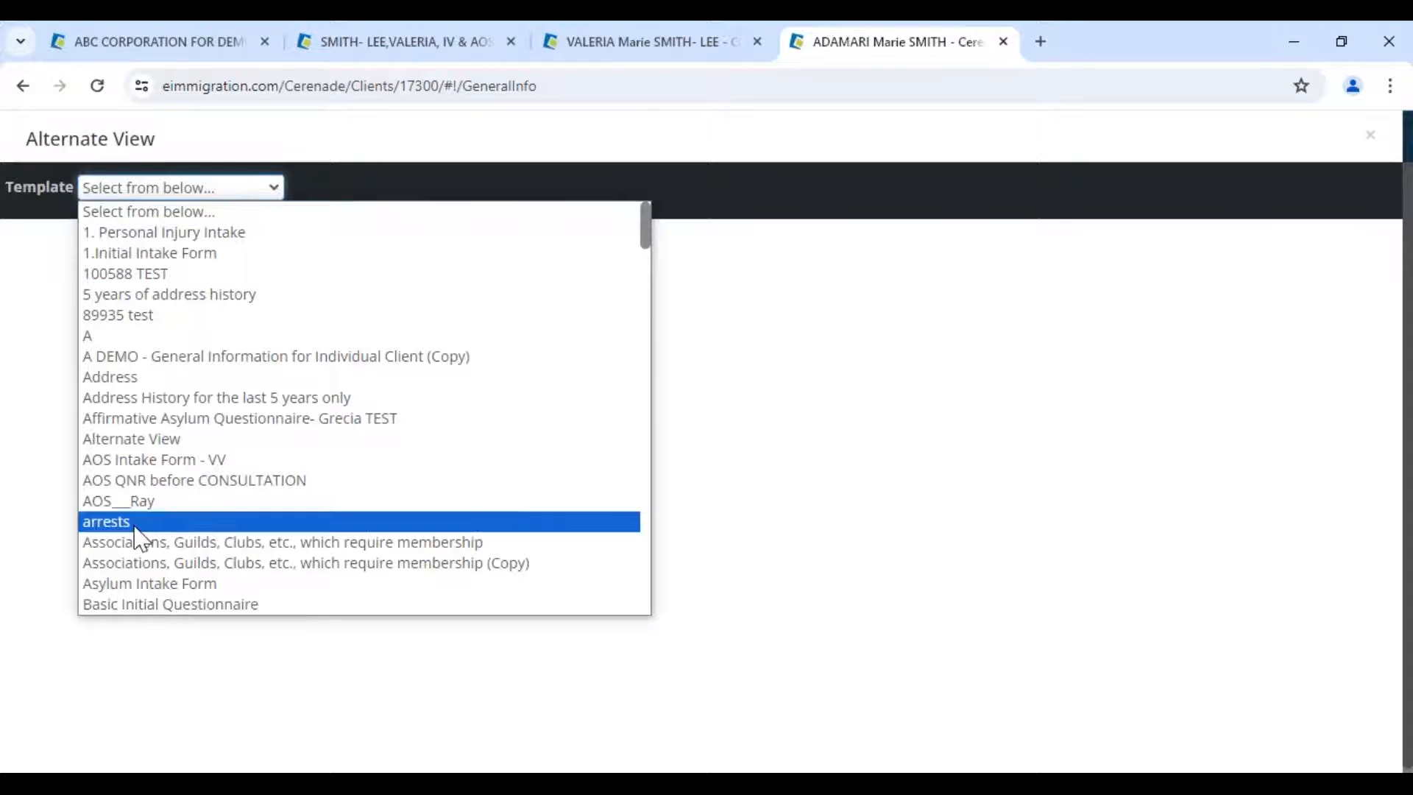
{"action": "scroll", "coordinate": [139, 540], "scroll_direction": "down", "scroll_amount": 3}
{"action": "scroll", "coordinate": [148, 532], "scroll_direction": "down", "scroll_amount": 8}
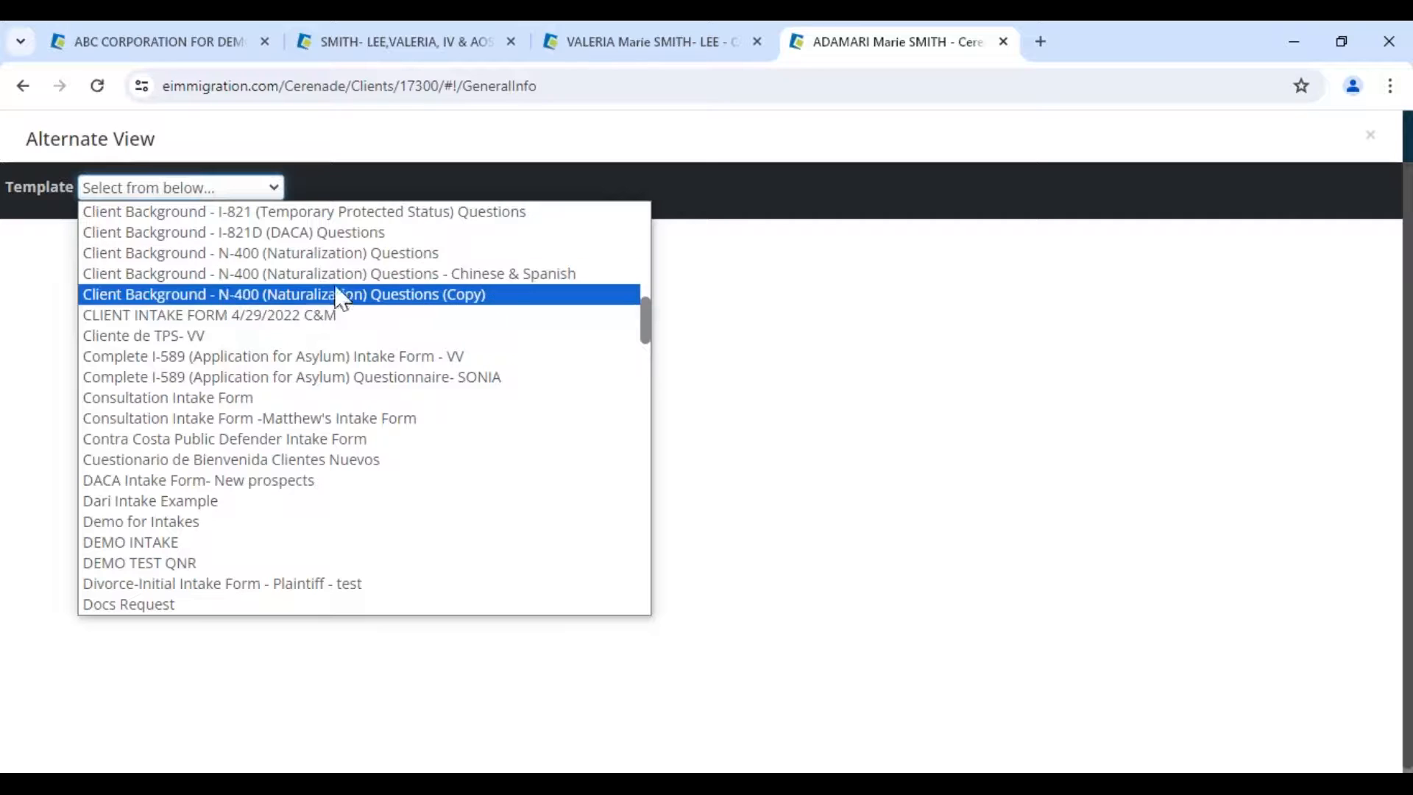
{"action": "left_click", "coordinate": [416, 276]}
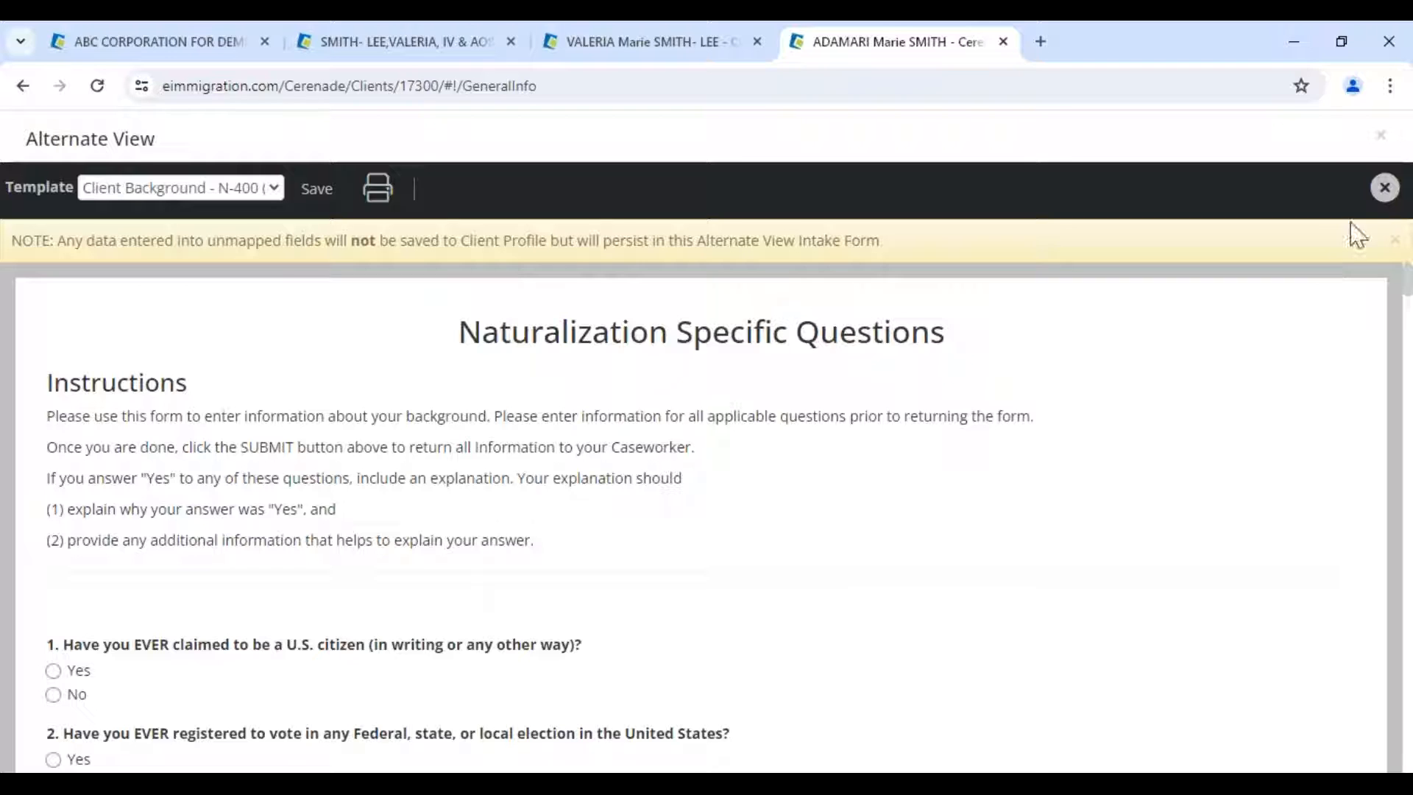
{"action": "left_click", "coordinate": [1384, 188]}
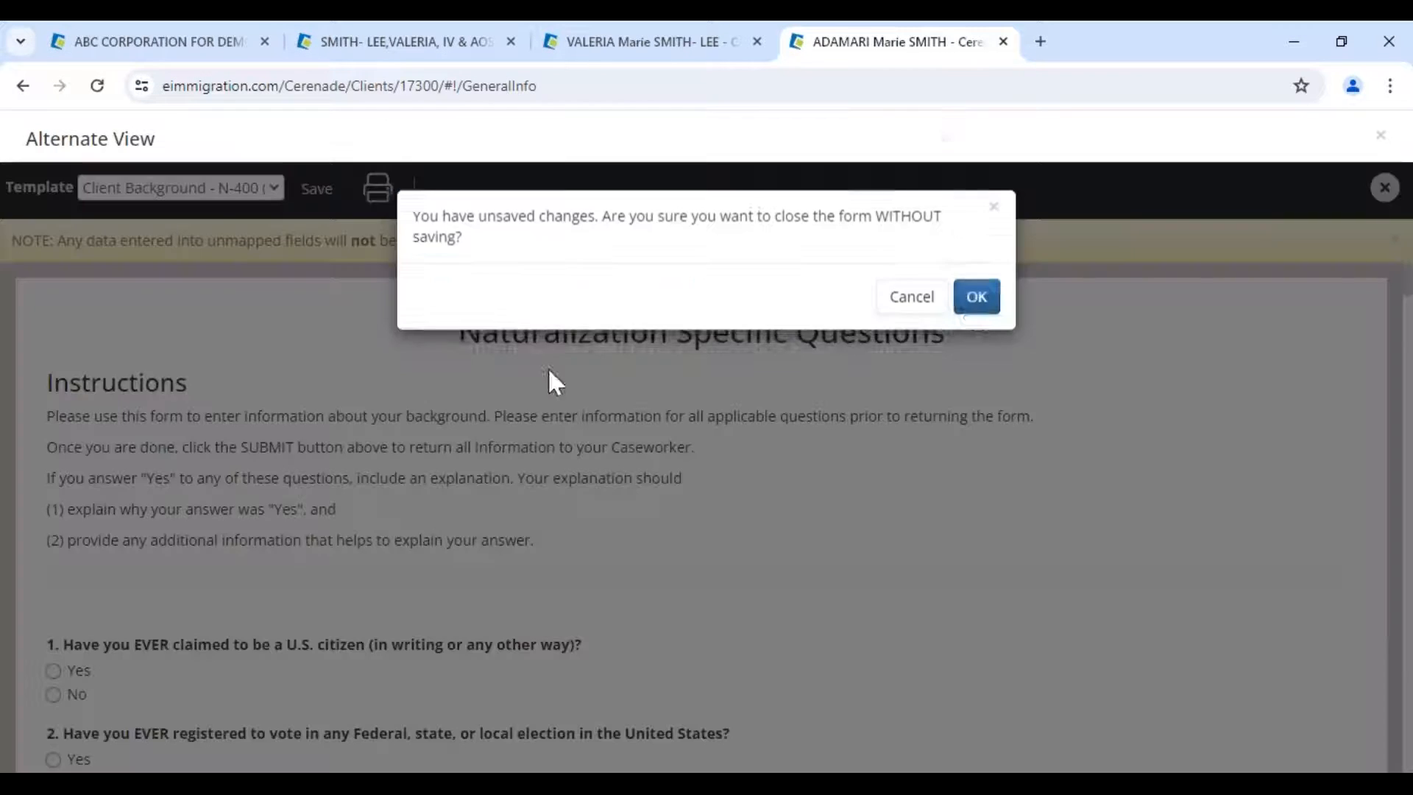
{"action": "left_click", "coordinate": [976, 302]}
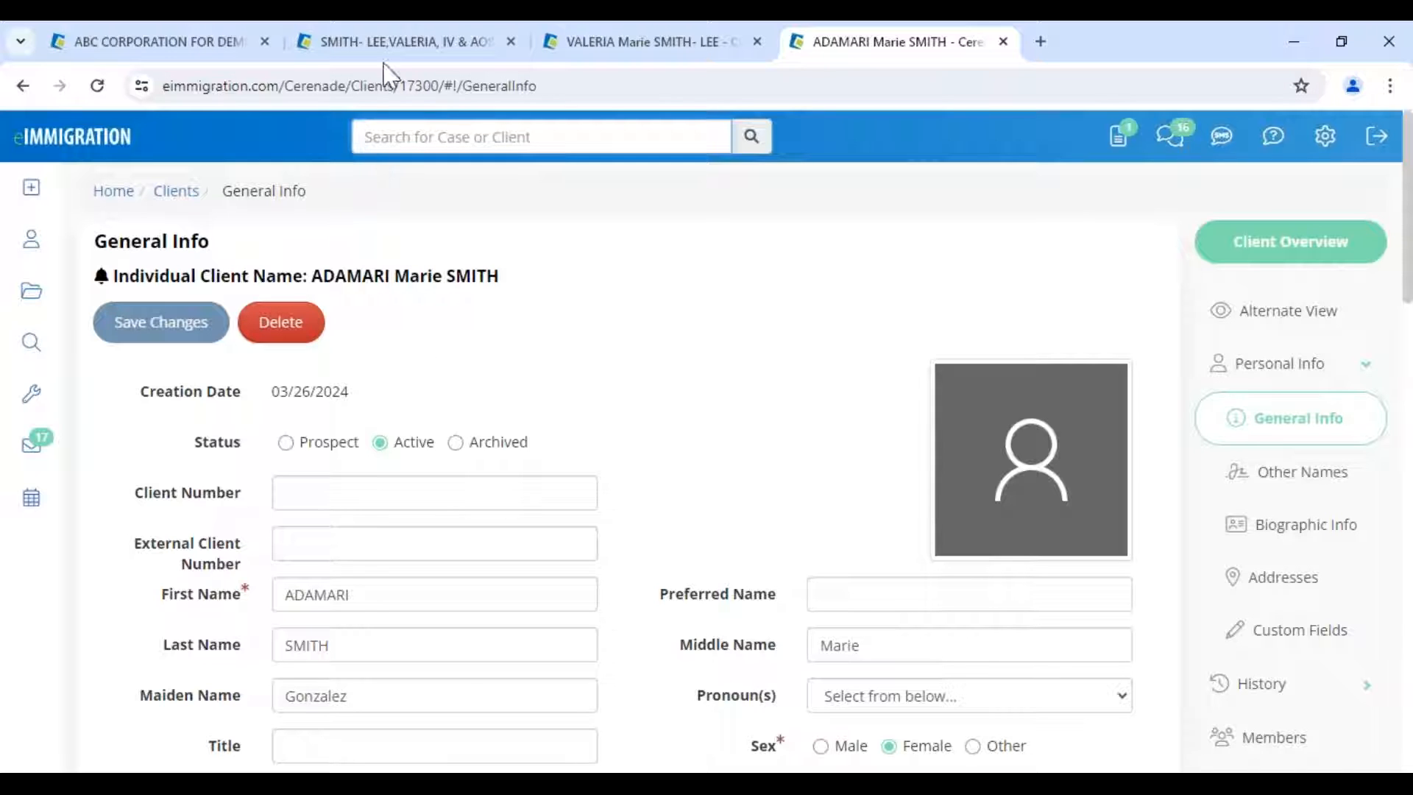
{"action": "left_click", "coordinate": [398, 45]}
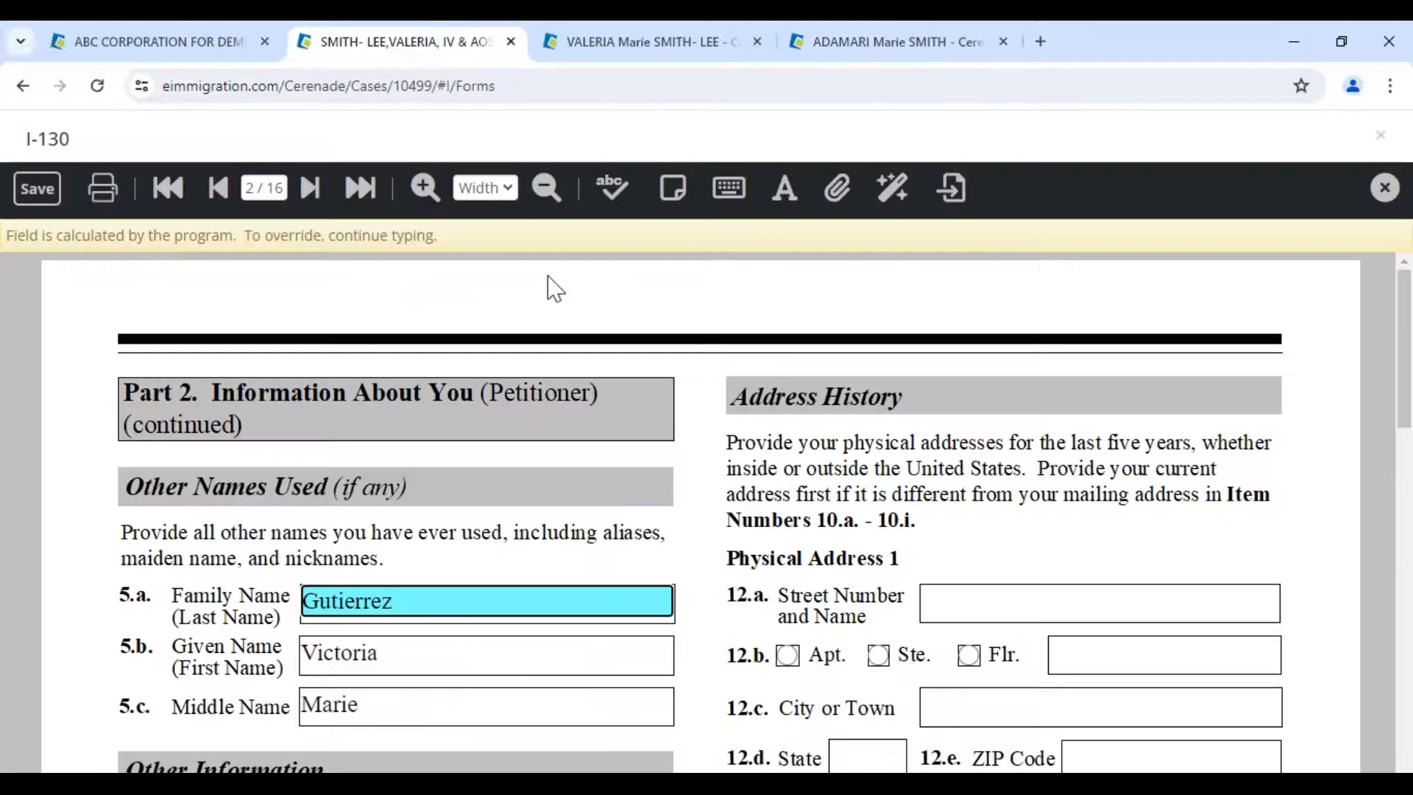
{"action": "left_click", "coordinate": [848, 45]}
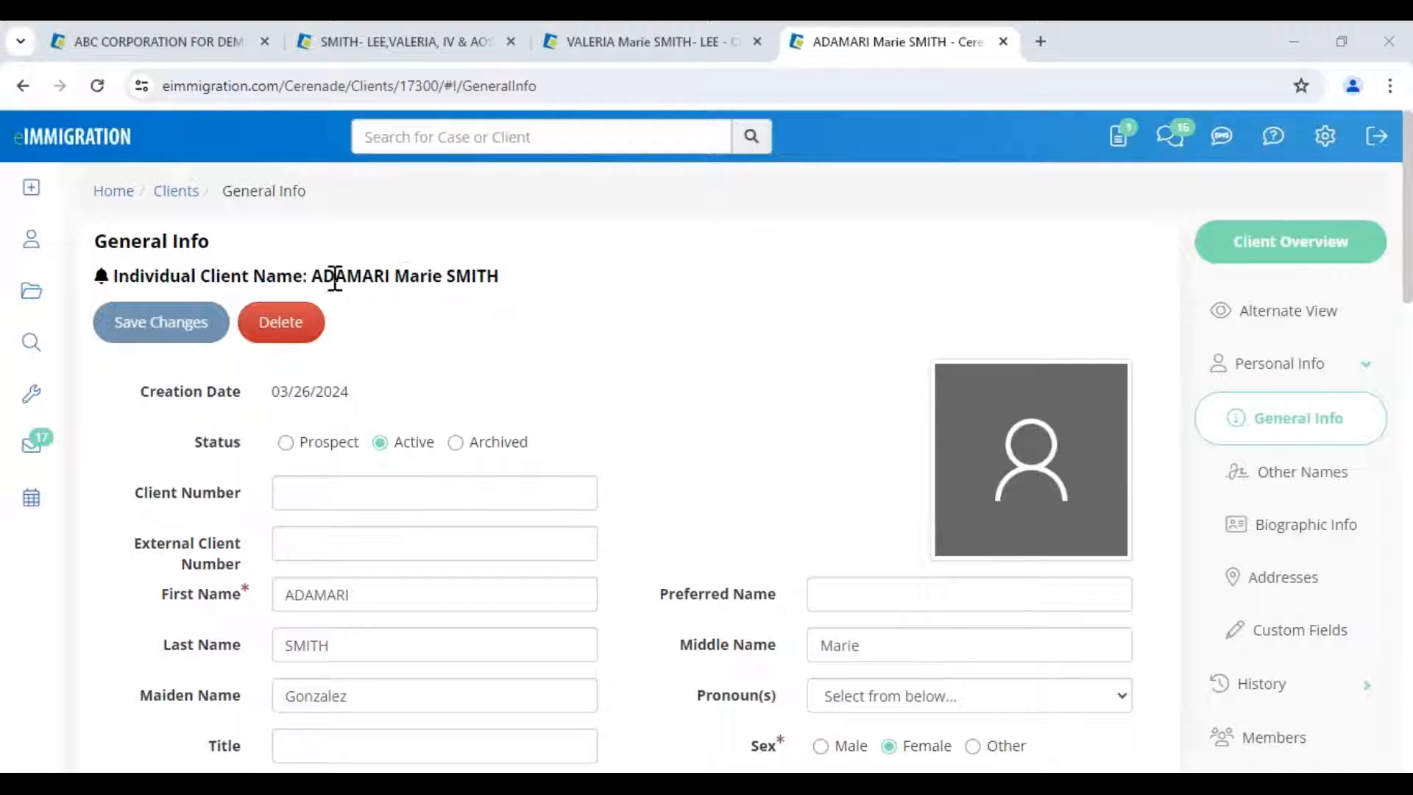
{"action": "left_click_drag", "start_coordinate": [317, 275], "coordinate": [540, 286]}
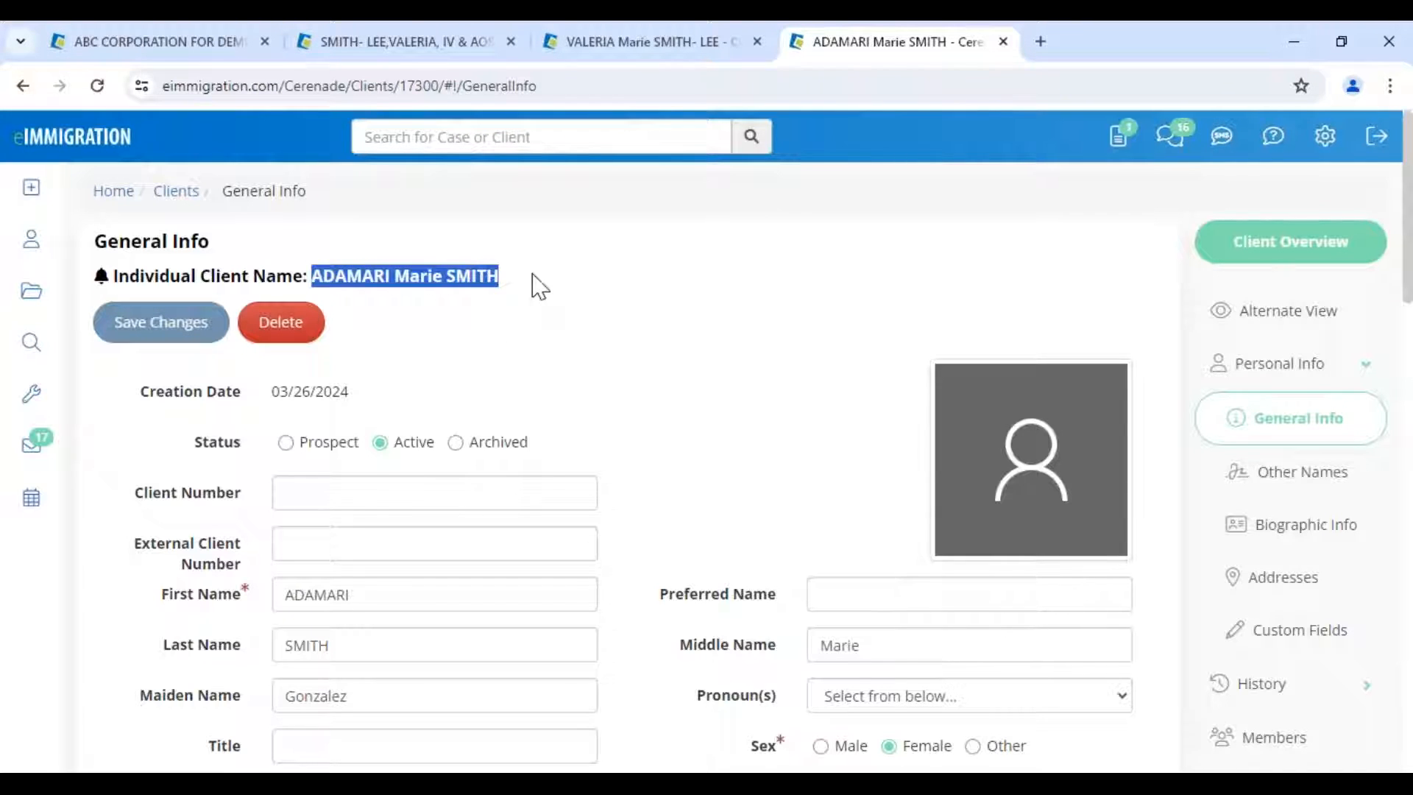
- Load the General Information for Individual Client template in Alternate View
{"action": "left_click", "coordinate": [1309, 332]}
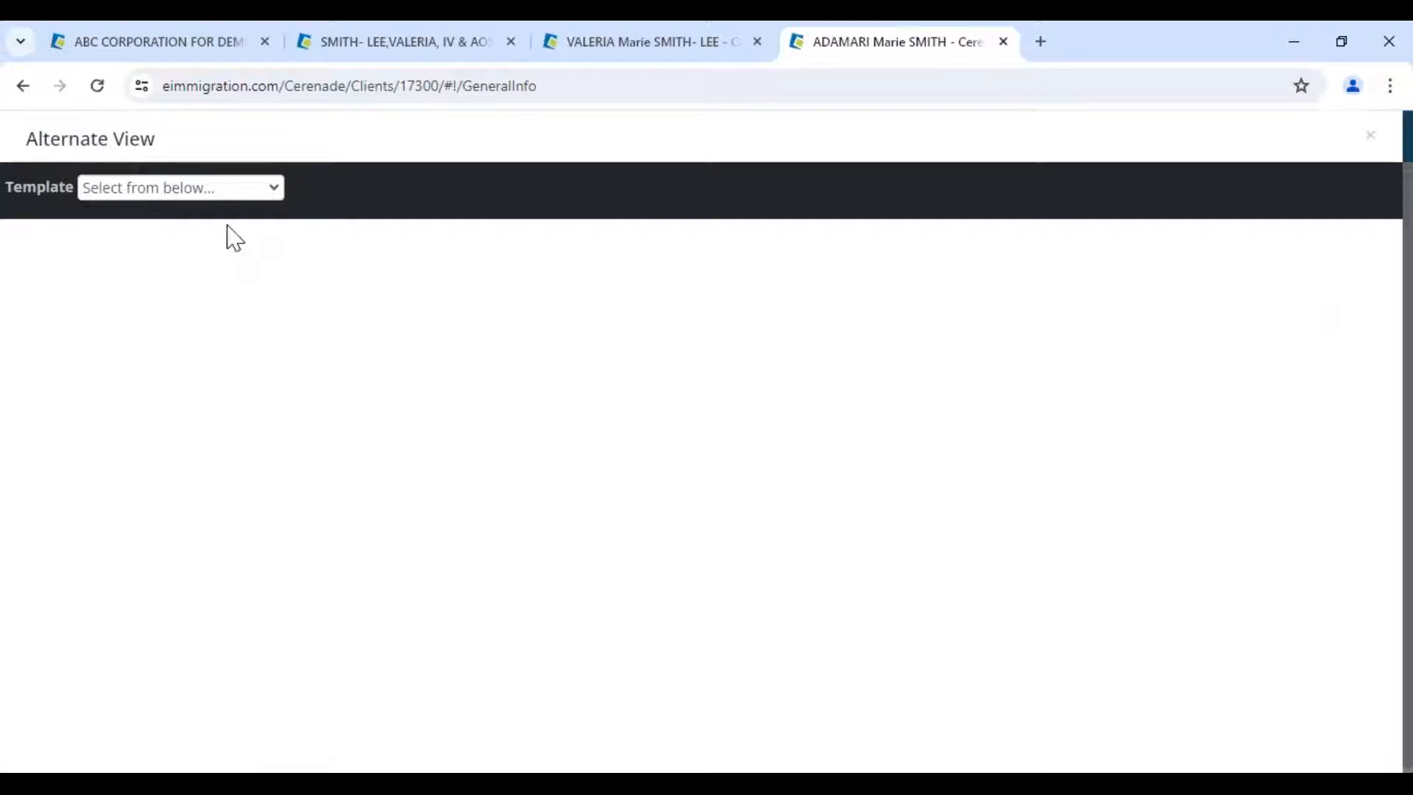
{"action": "left_click", "coordinate": [171, 193]}
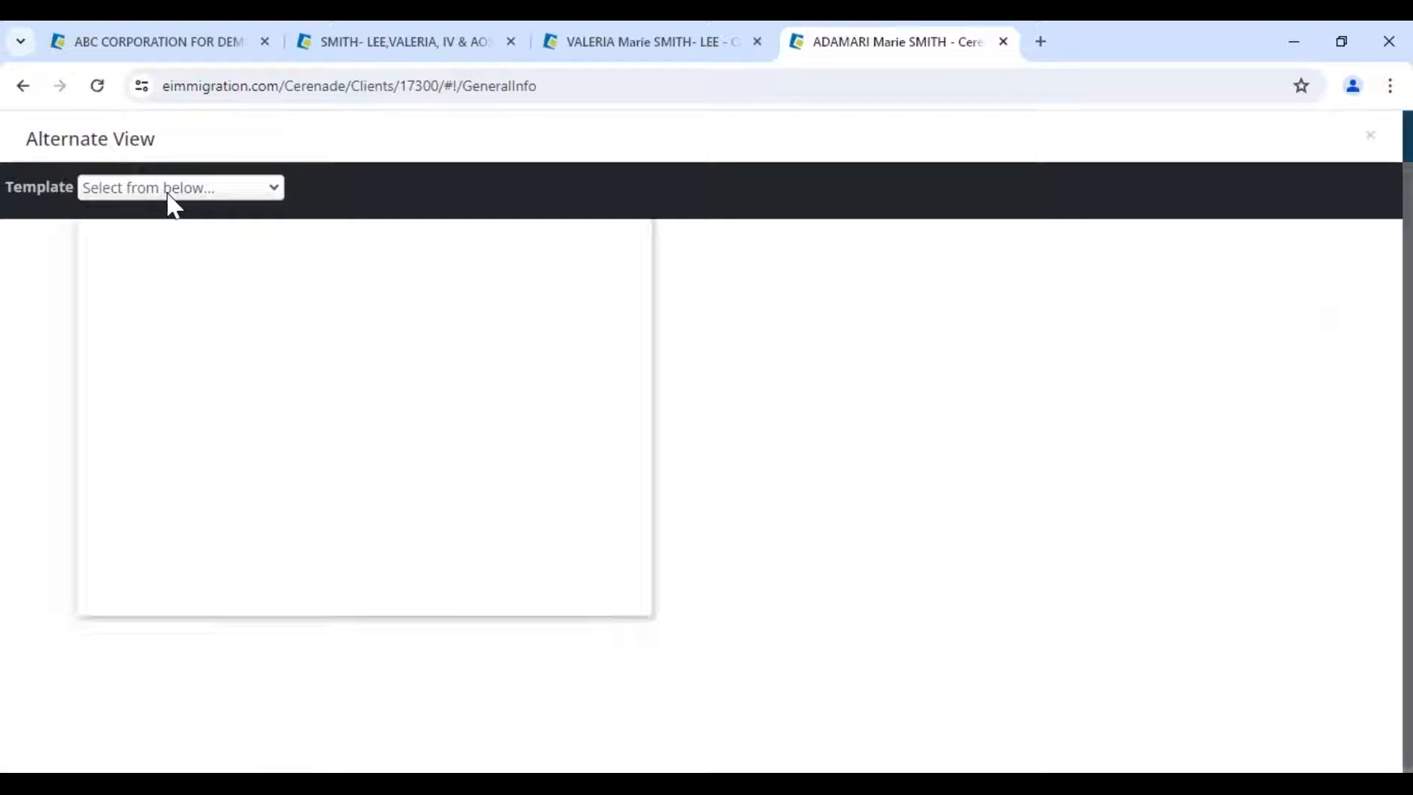
{"action": "scroll", "coordinate": [173, 493], "scroll_direction": "down", "scroll_amount": 20}
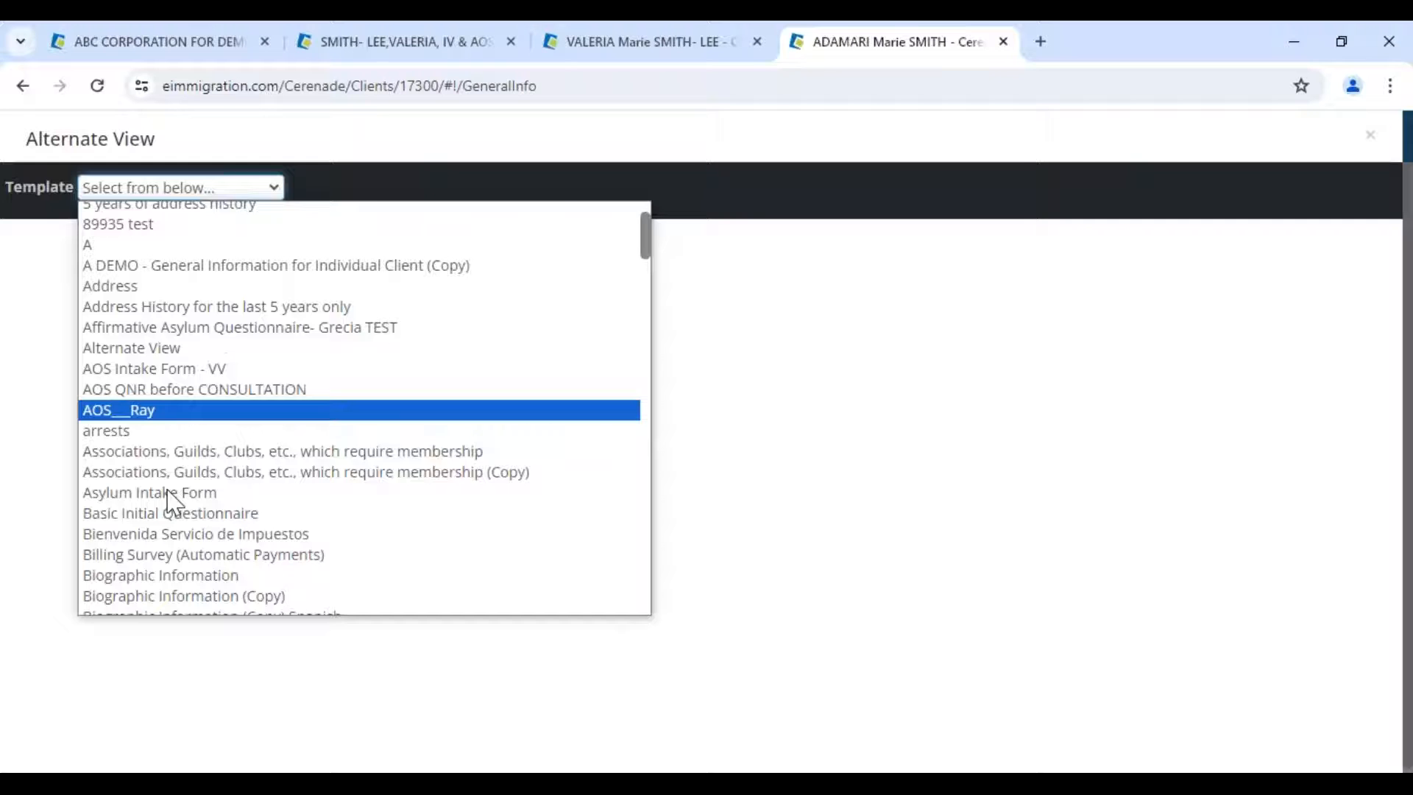
{"action": "left_click", "coordinate": [221, 438]}
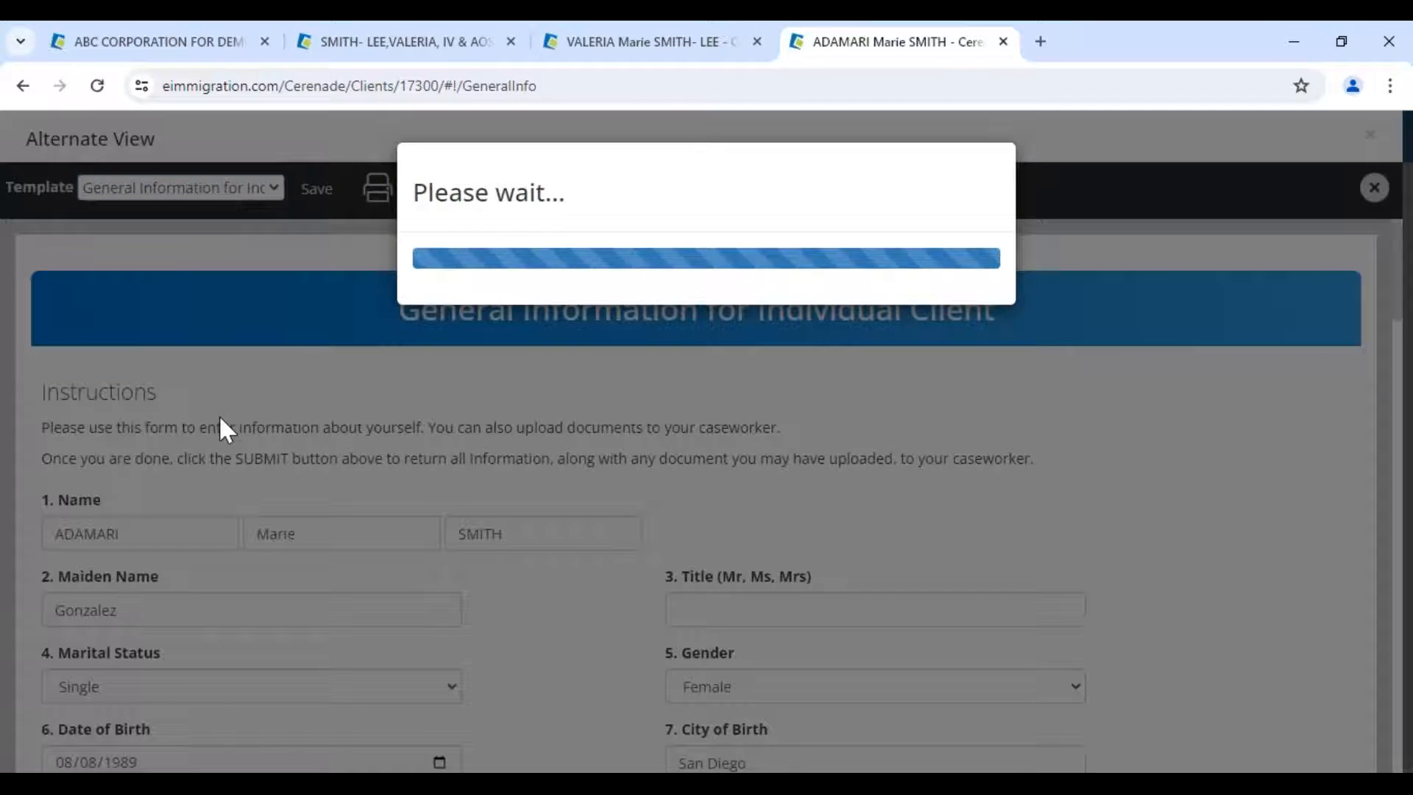
- Enter the client's Alien Number, save the form, close it, and save again
{"action": "scroll", "coordinate": [577, 505], "scroll_direction": "down", "scroll_amount": 10}
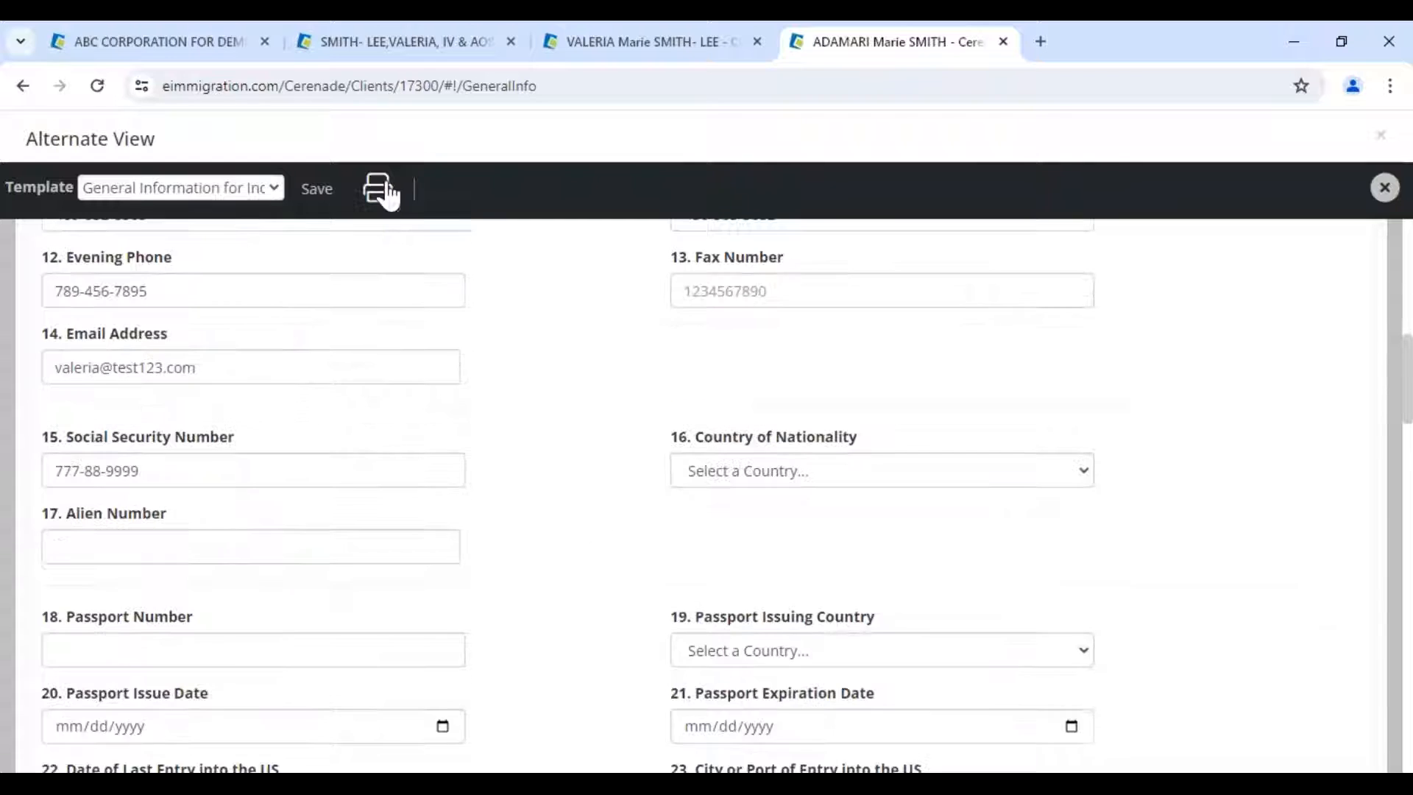
{"action": "left_click", "coordinate": [66, 533]}
{"action": "type", "text": "777-88-9999"}
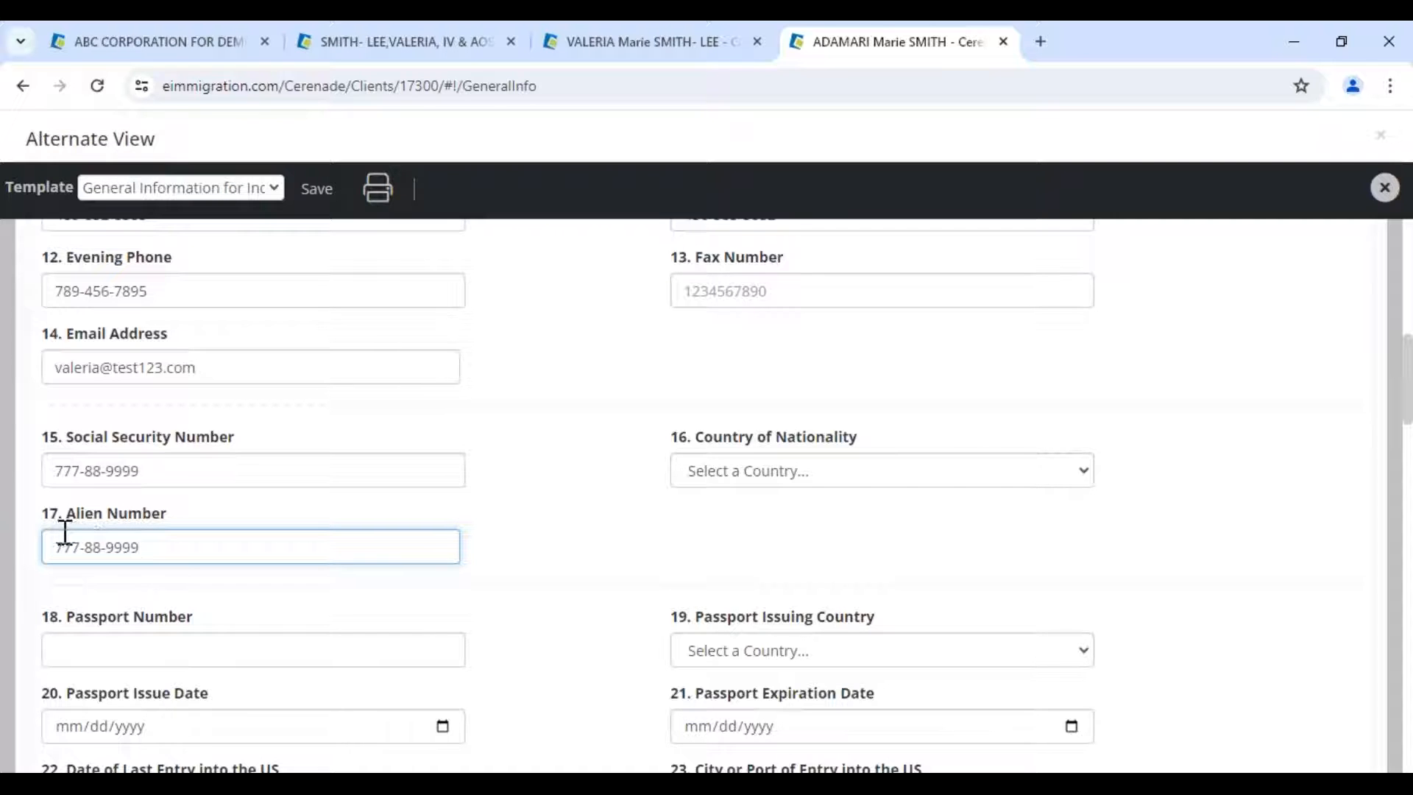
{"action": "left_click", "coordinate": [302, 200]}
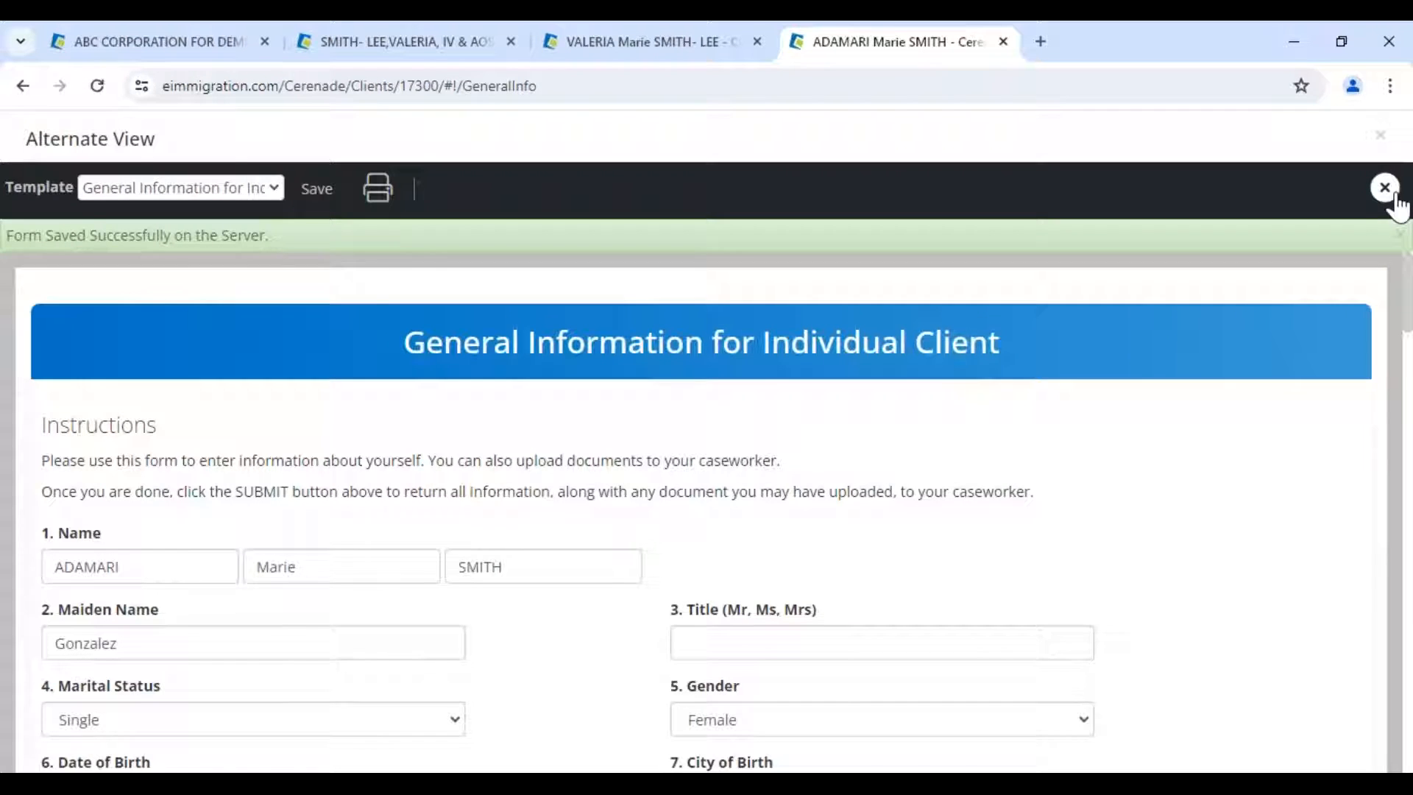
{"action": "left_click", "coordinate": [1387, 190]}
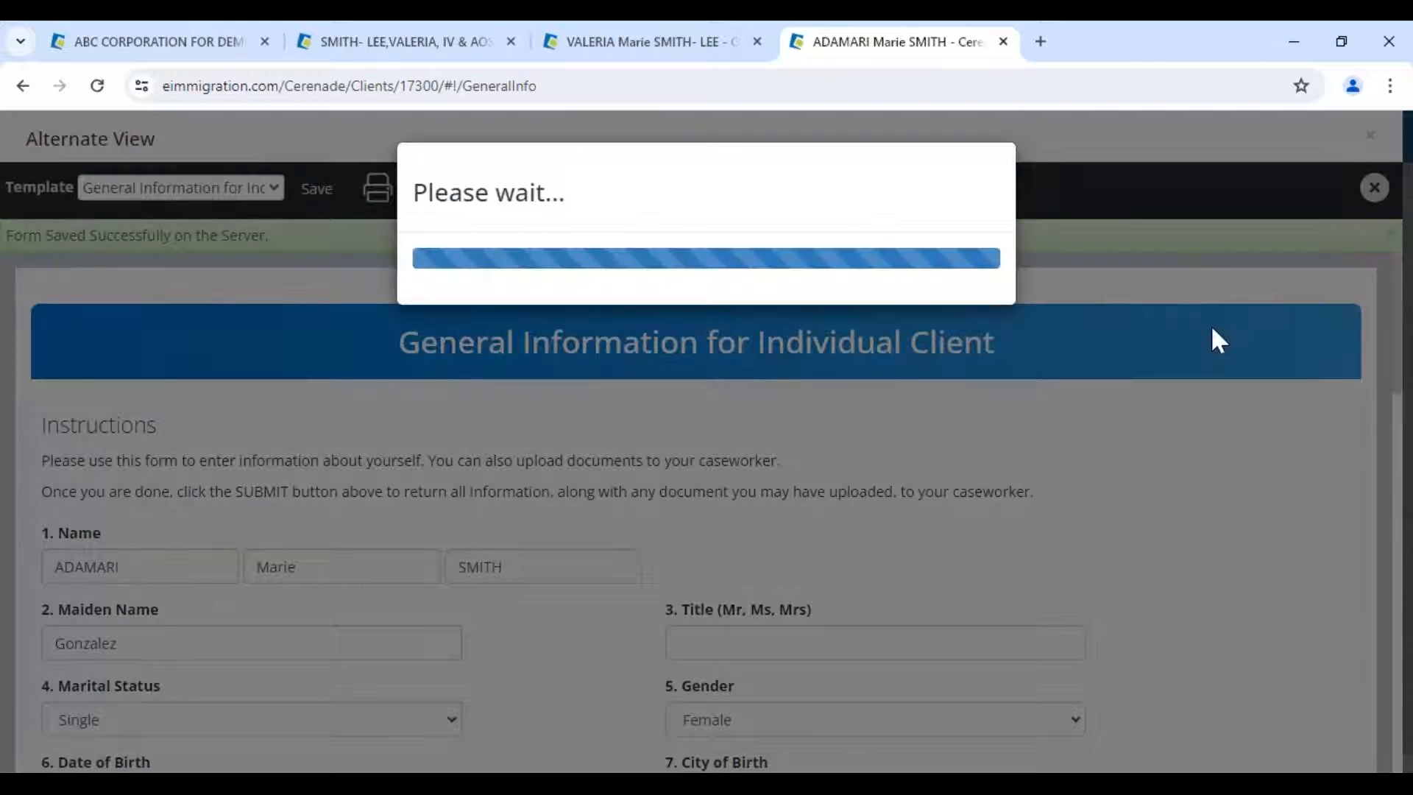
{"action": "left_click", "coordinate": [977, 303]}
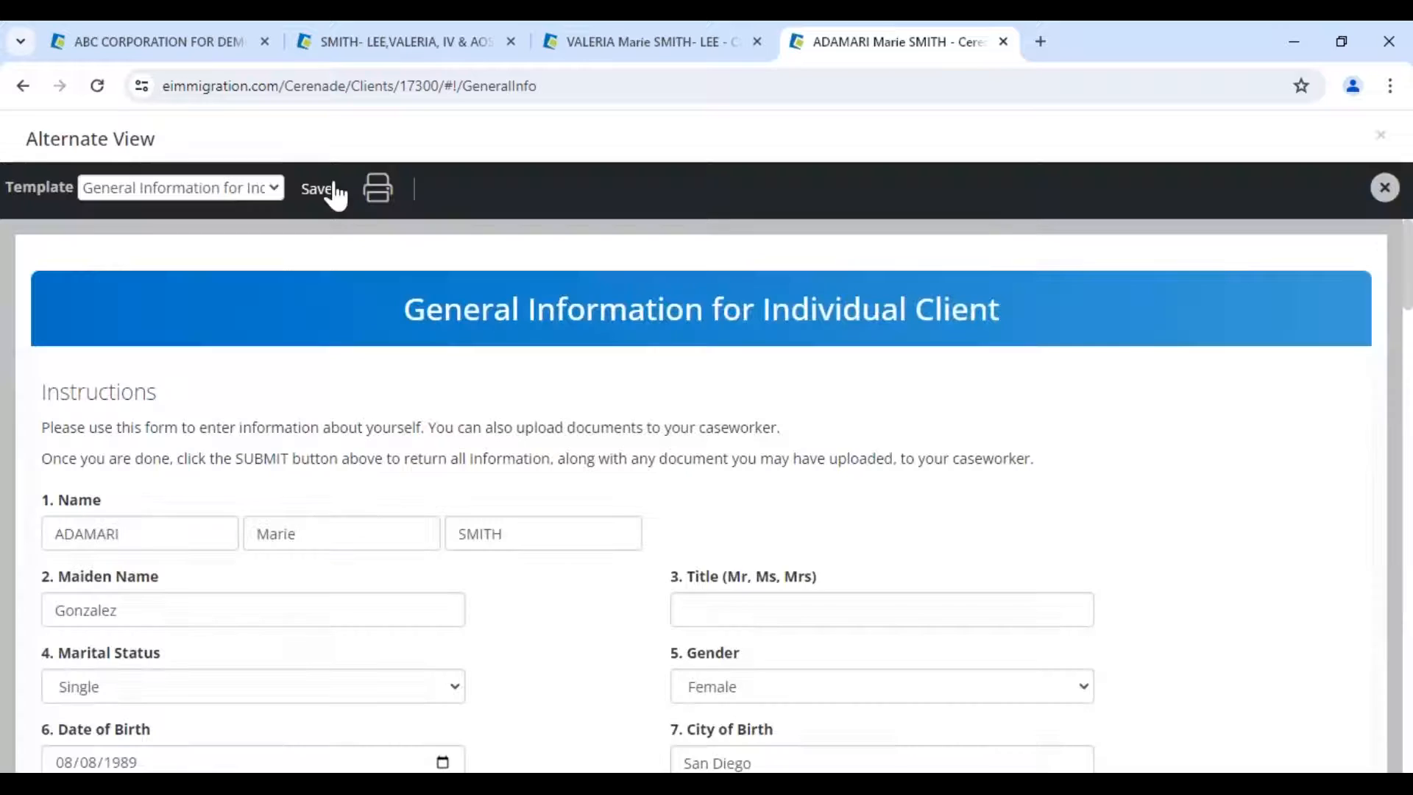
{"action": "left_click", "coordinate": [318, 190]}
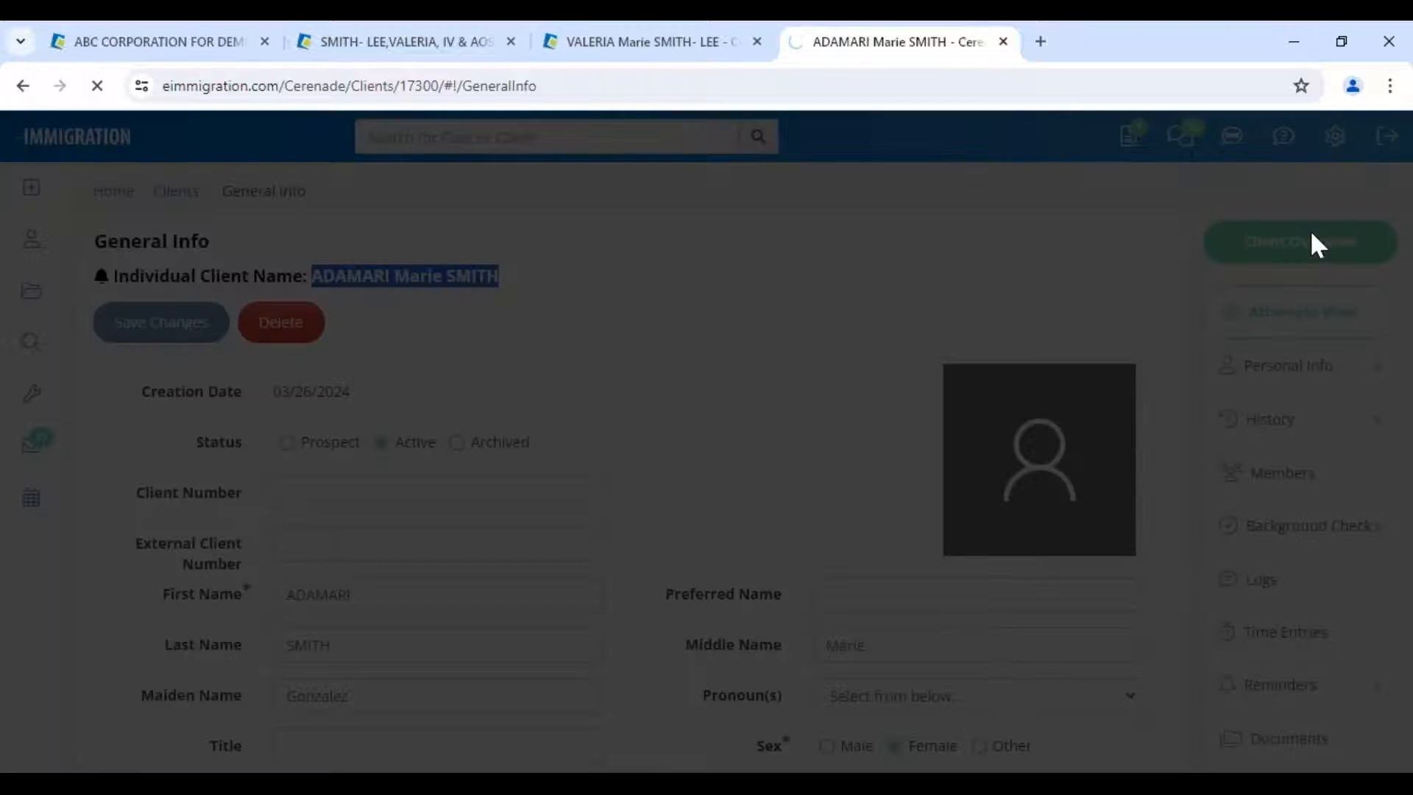
- Confirm the client's Alien Number now appears on the General Info page
{"action": "scroll", "coordinate": [683, 449], "scroll_direction": "down", "scroll_amount": 5}
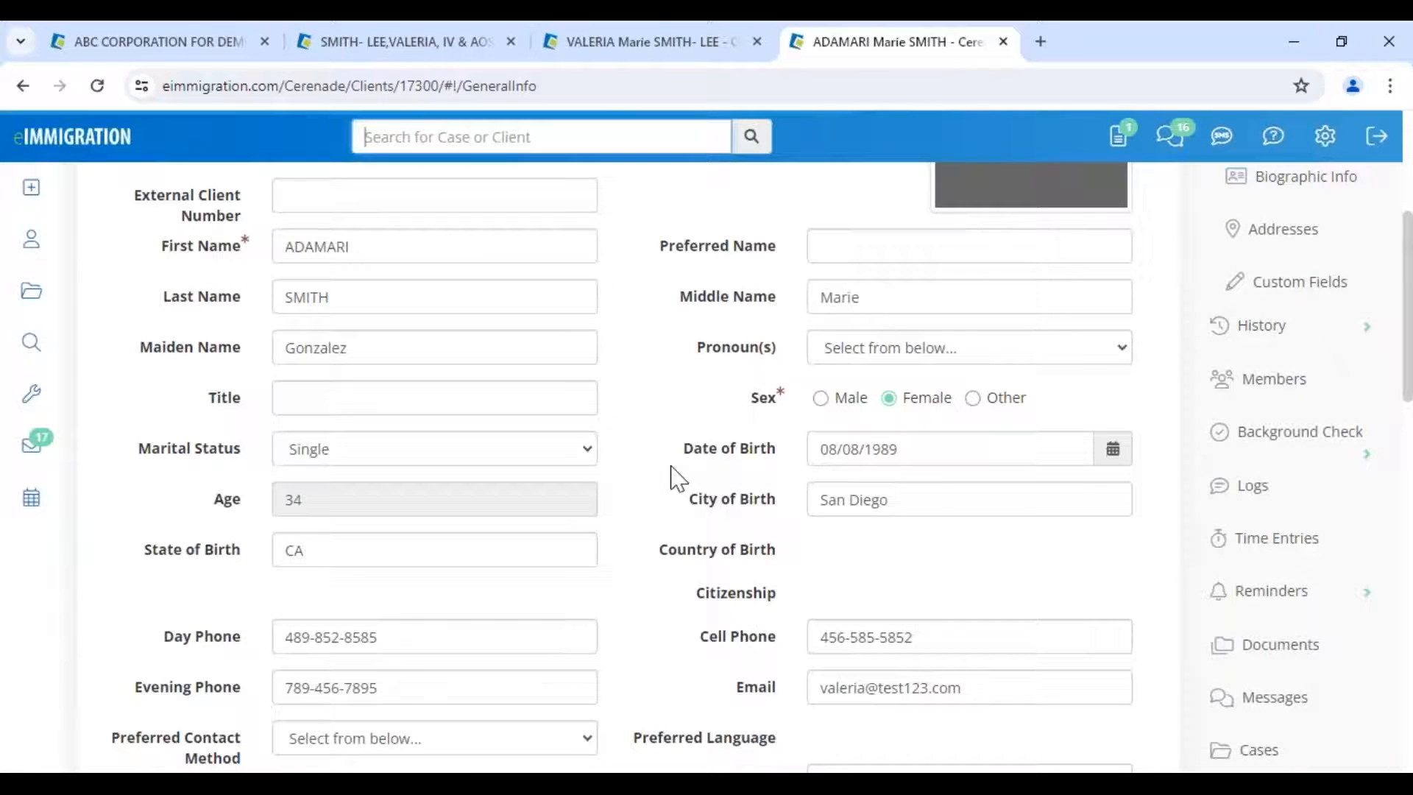
{"action": "scroll", "coordinate": [385, 594], "scroll_direction": "down", "scroll_amount": 3}
{"action": "left_click_drag", "start_coordinate": [385, 594], "coordinate": [199, 595]}
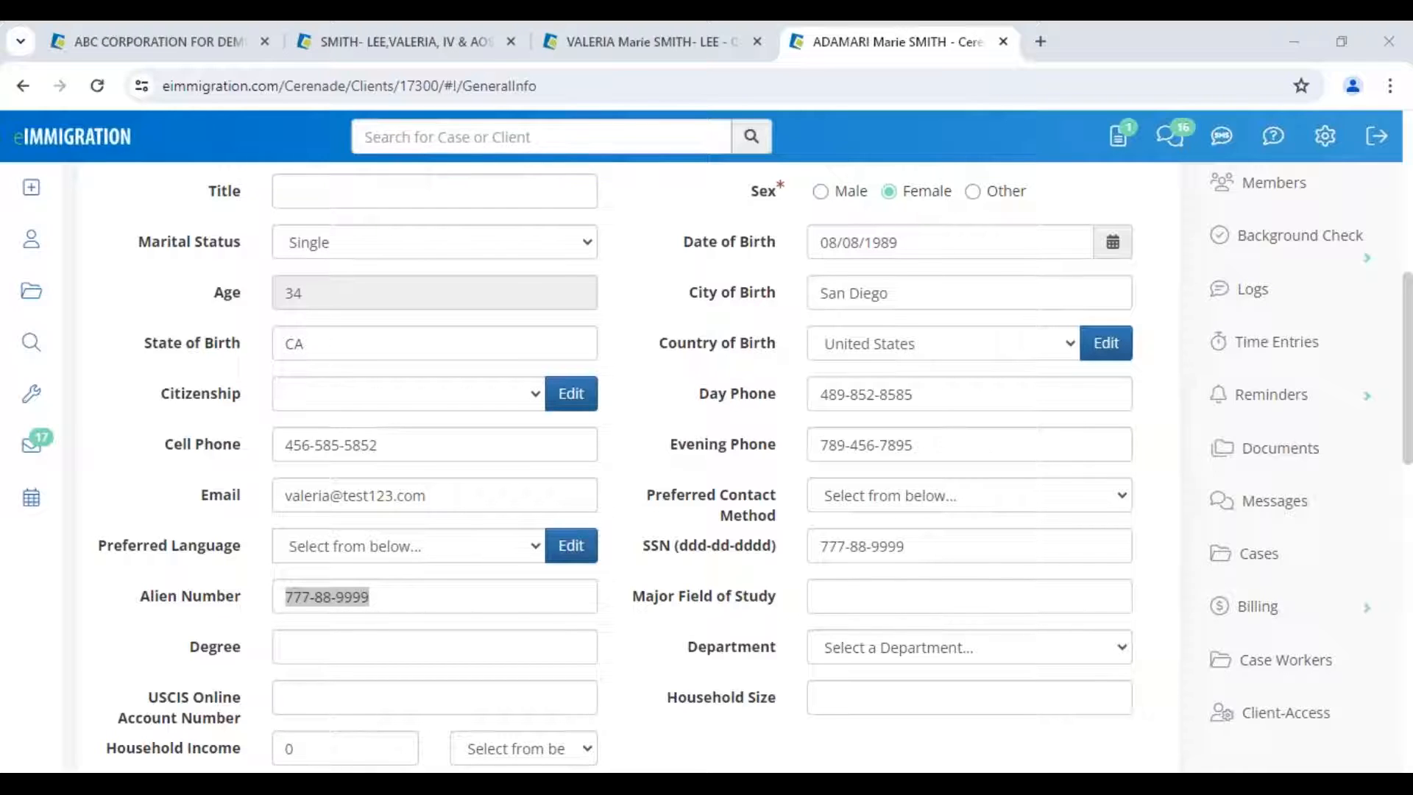
- Return to Personal Info > General Info and open the account settings menu
{"action": "left_click", "coordinate": [1276, 252]}
{"action": "scroll", "coordinate": [1275, 252], "scroll_direction": "down", "scroll_amount": 3}
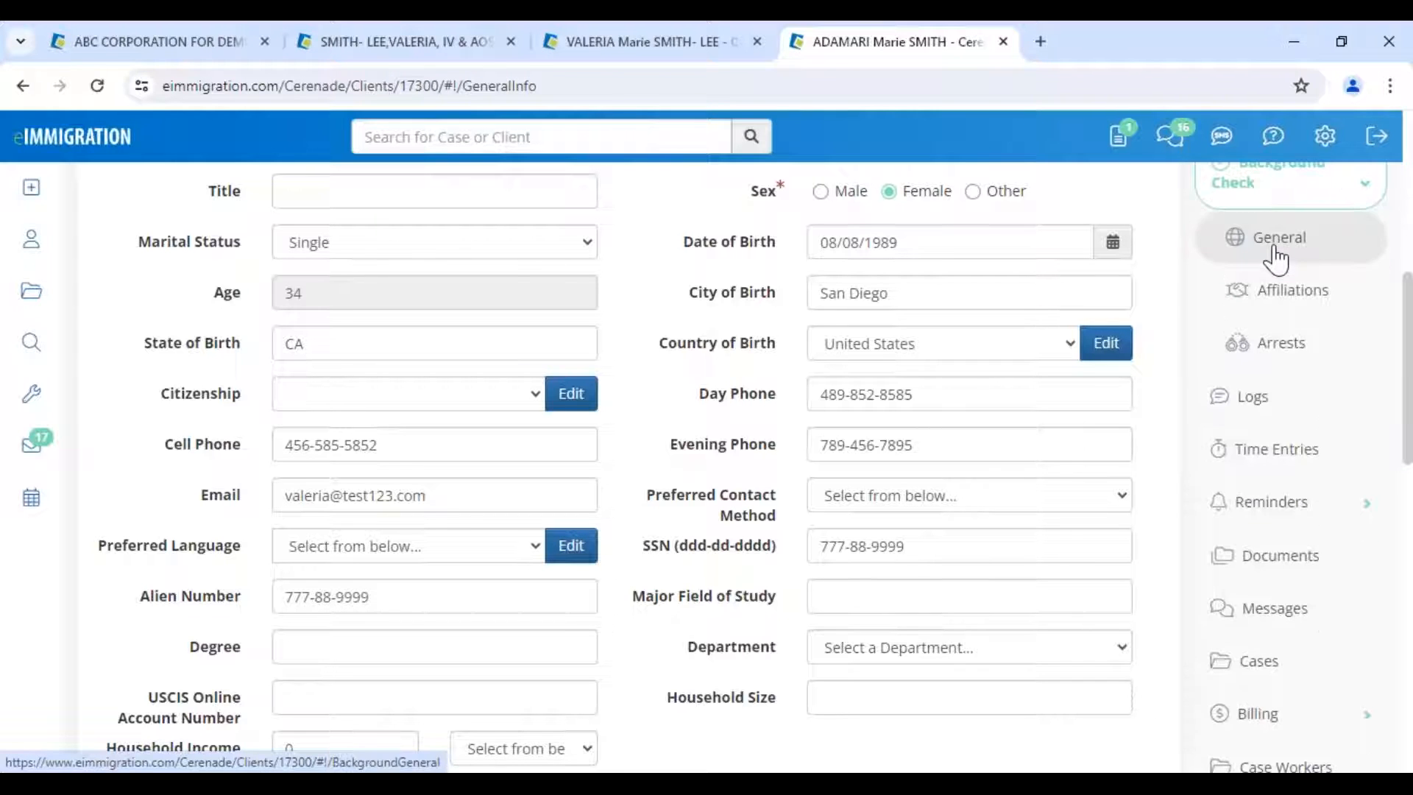
{"action": "scroll", "coordinate": [1261, 467], "scroll_direction": "up", "scroll_amount": 8}
{"action": "left_click", "coordinate": [1277, 364]}
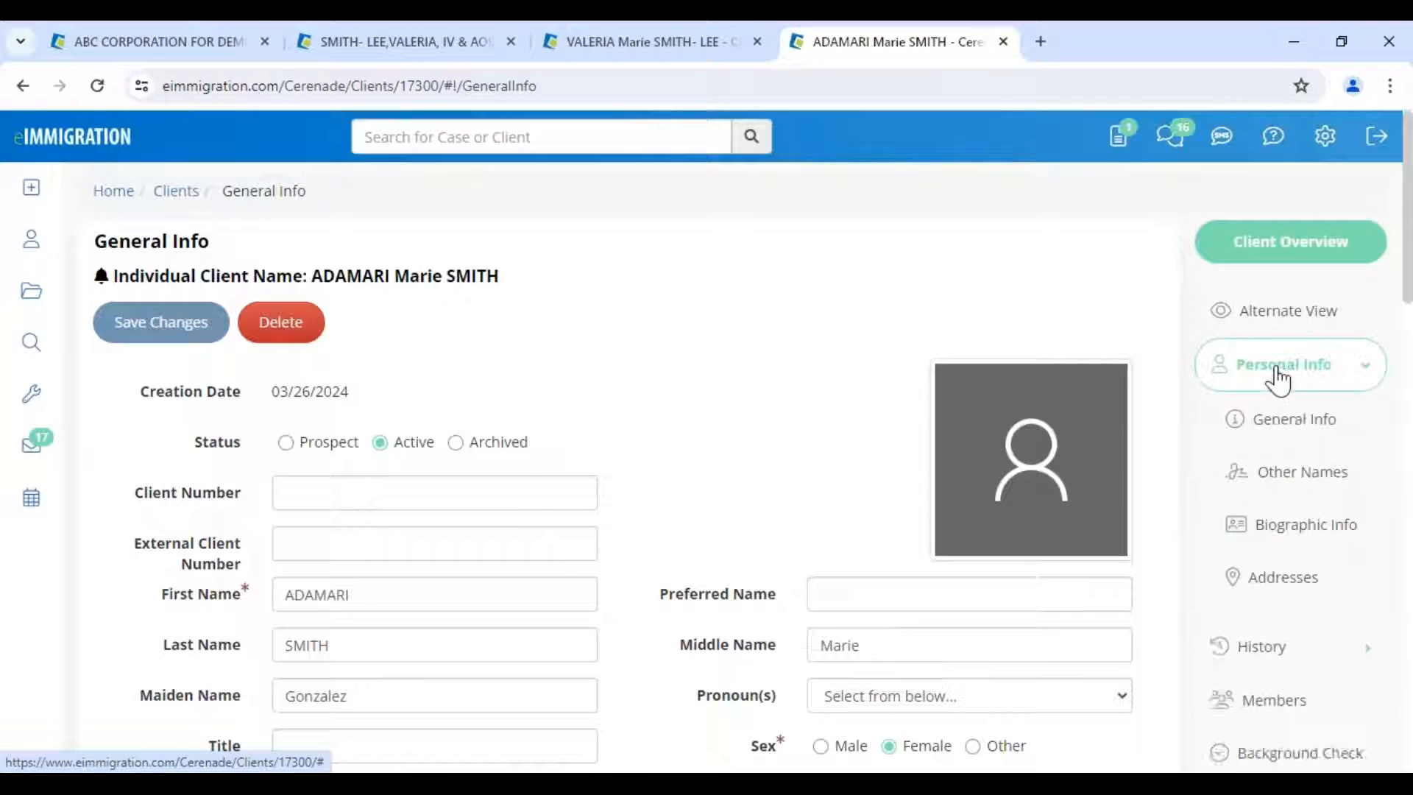
{"action": "left_click", "coordinate": [1294, 431]}
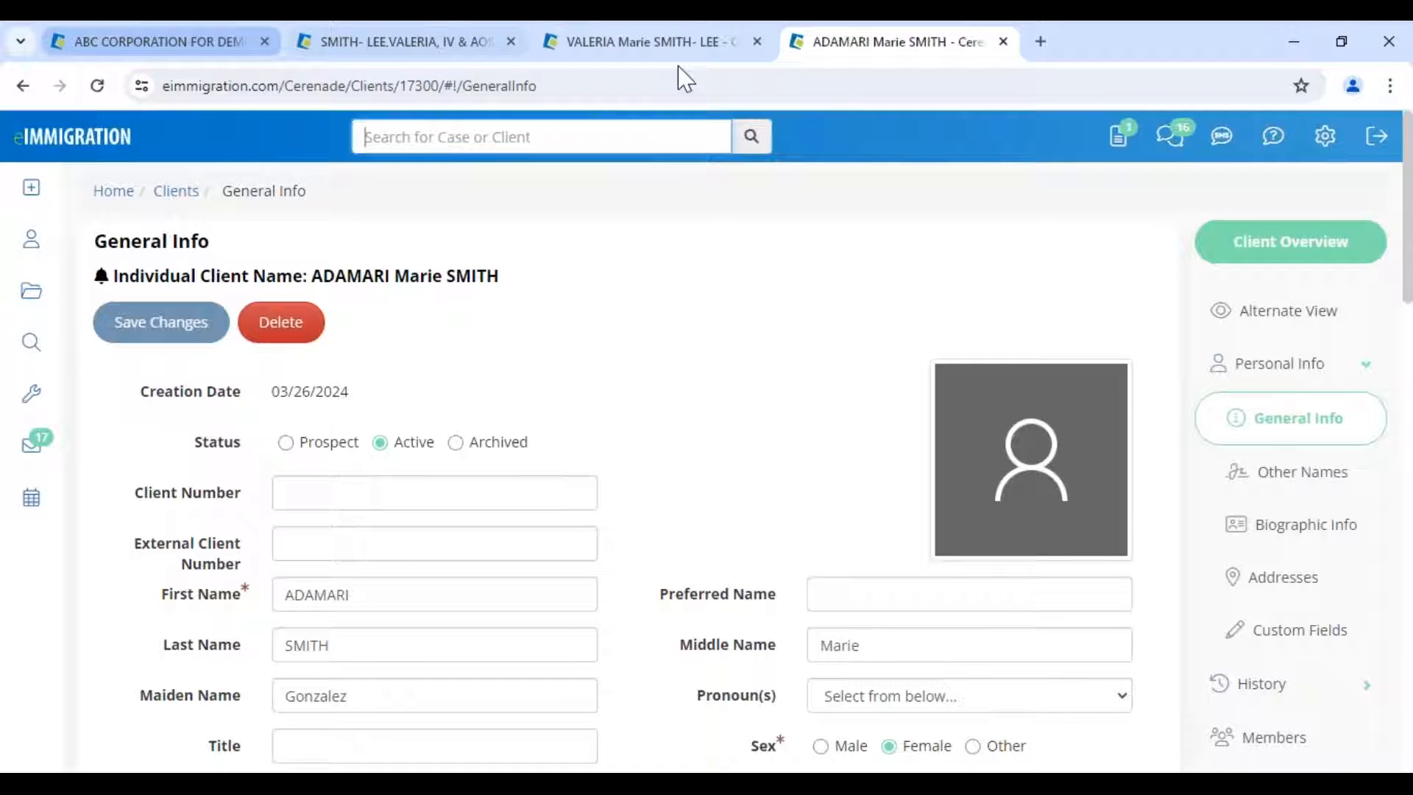
{"action": "left_click", "coordinate": [1325, 136]}
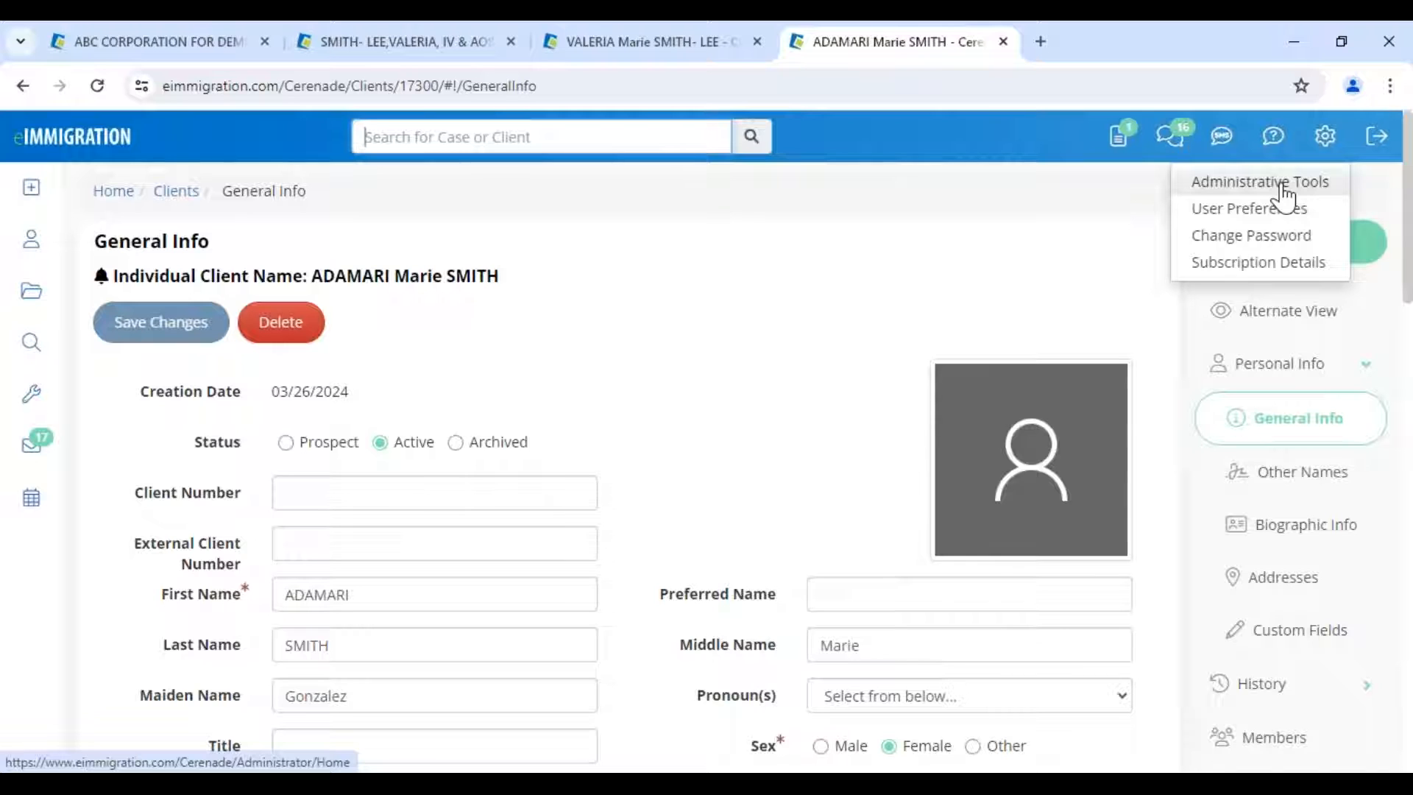
- Open Administrative Tools in a new tab and go to the System Intake Forms list
{"action": "right_click", "coordinate": [1285, 193]}
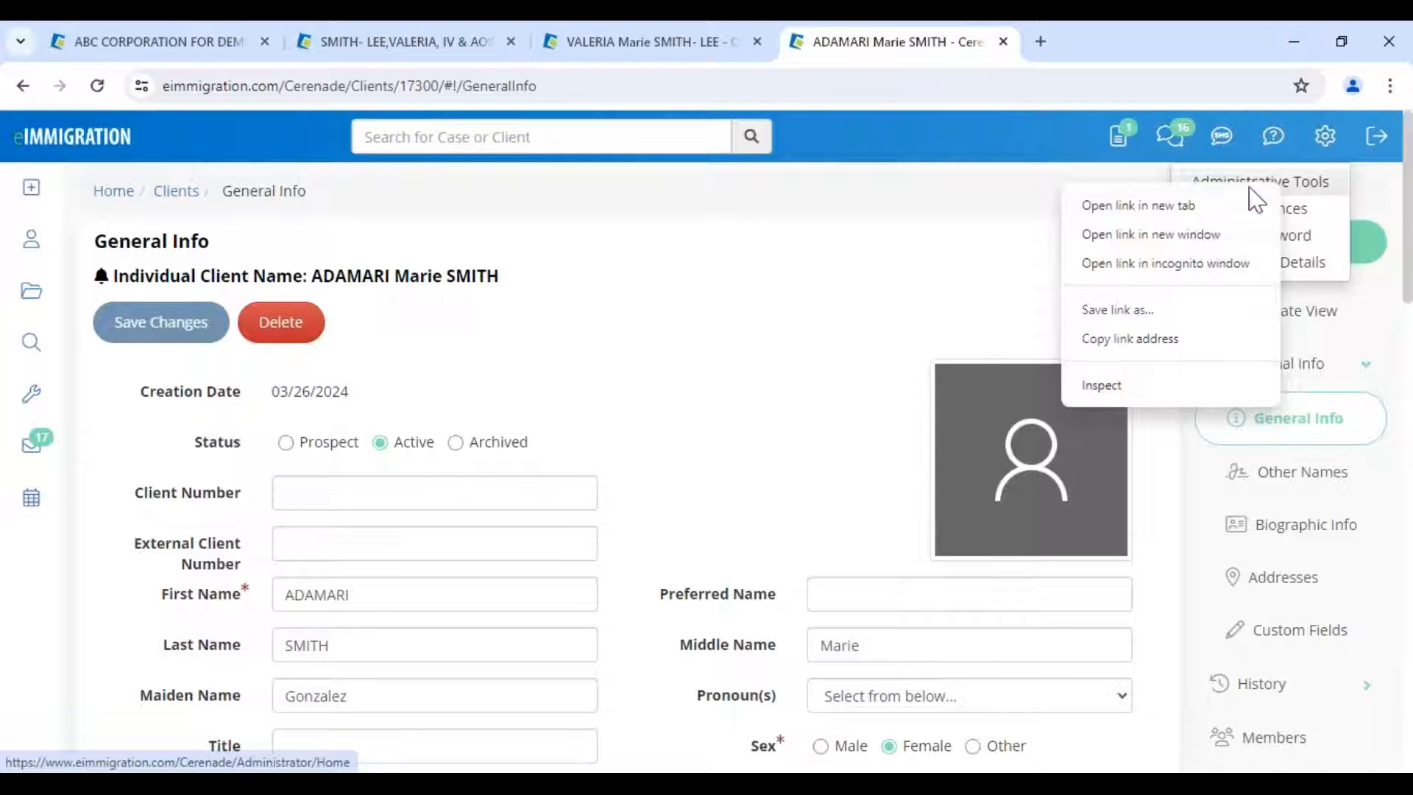
{"action": "left_click", "coordinate": [1200, 206]}
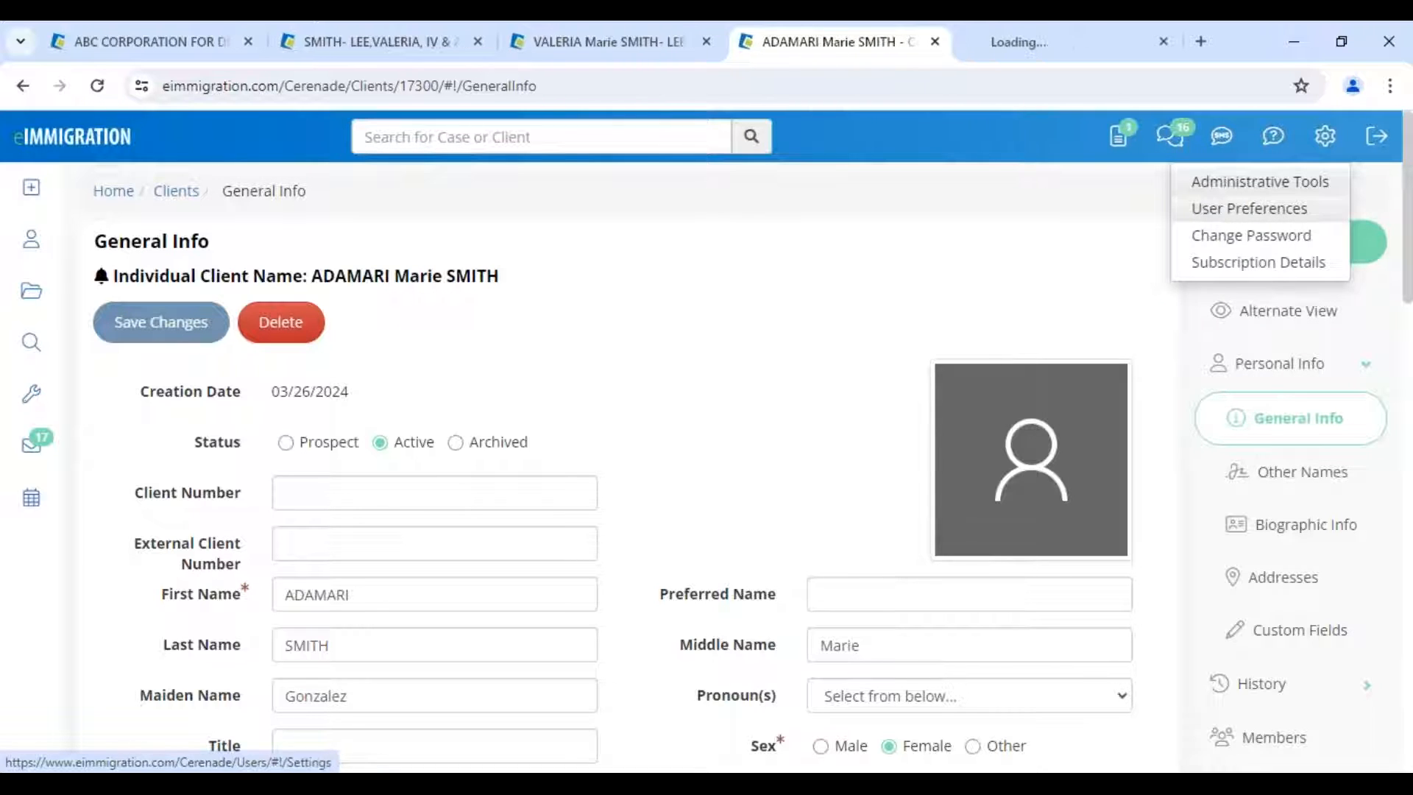
{"action": "left_click", "coordinate": [1060, 45]}
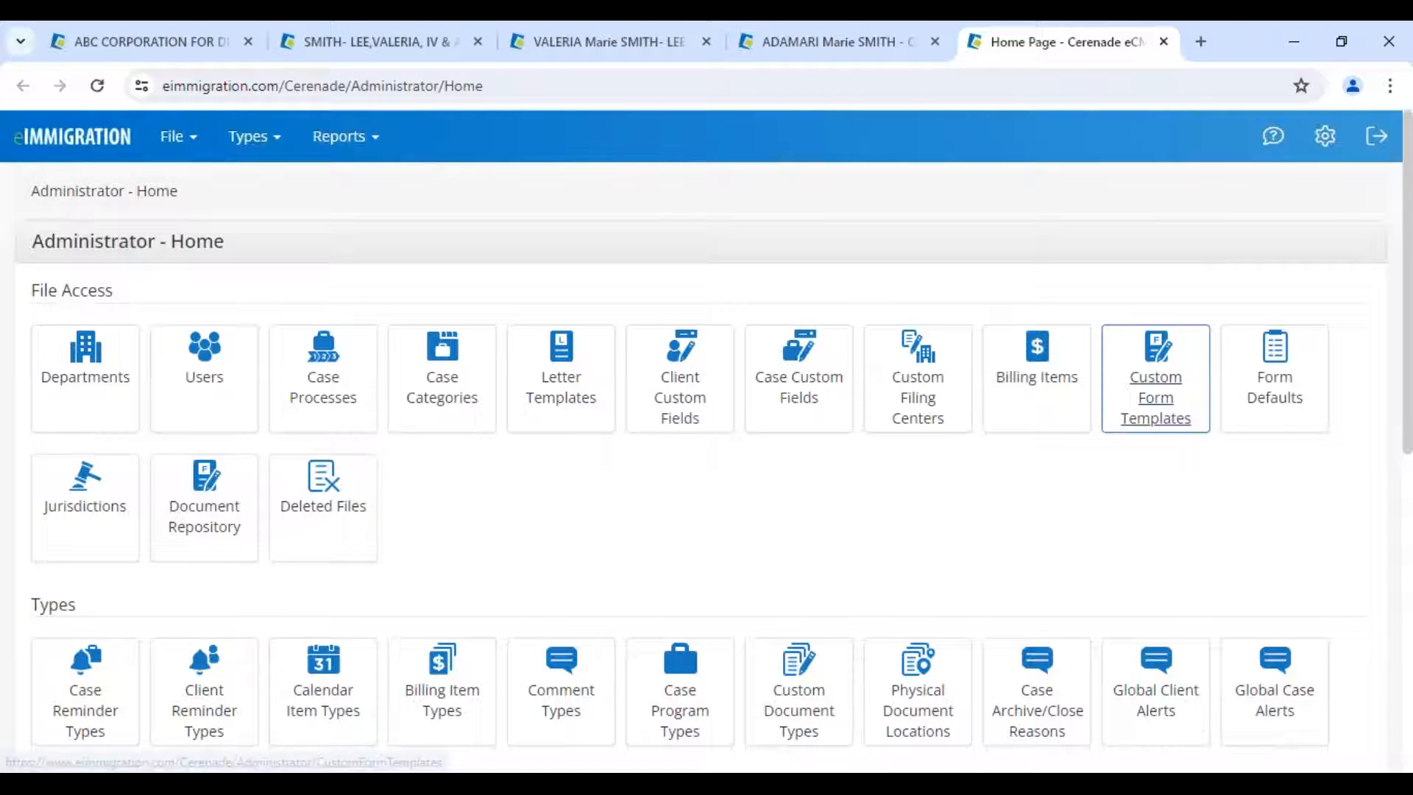
{"action": "left_click", "coordinate": [1155, 391]}
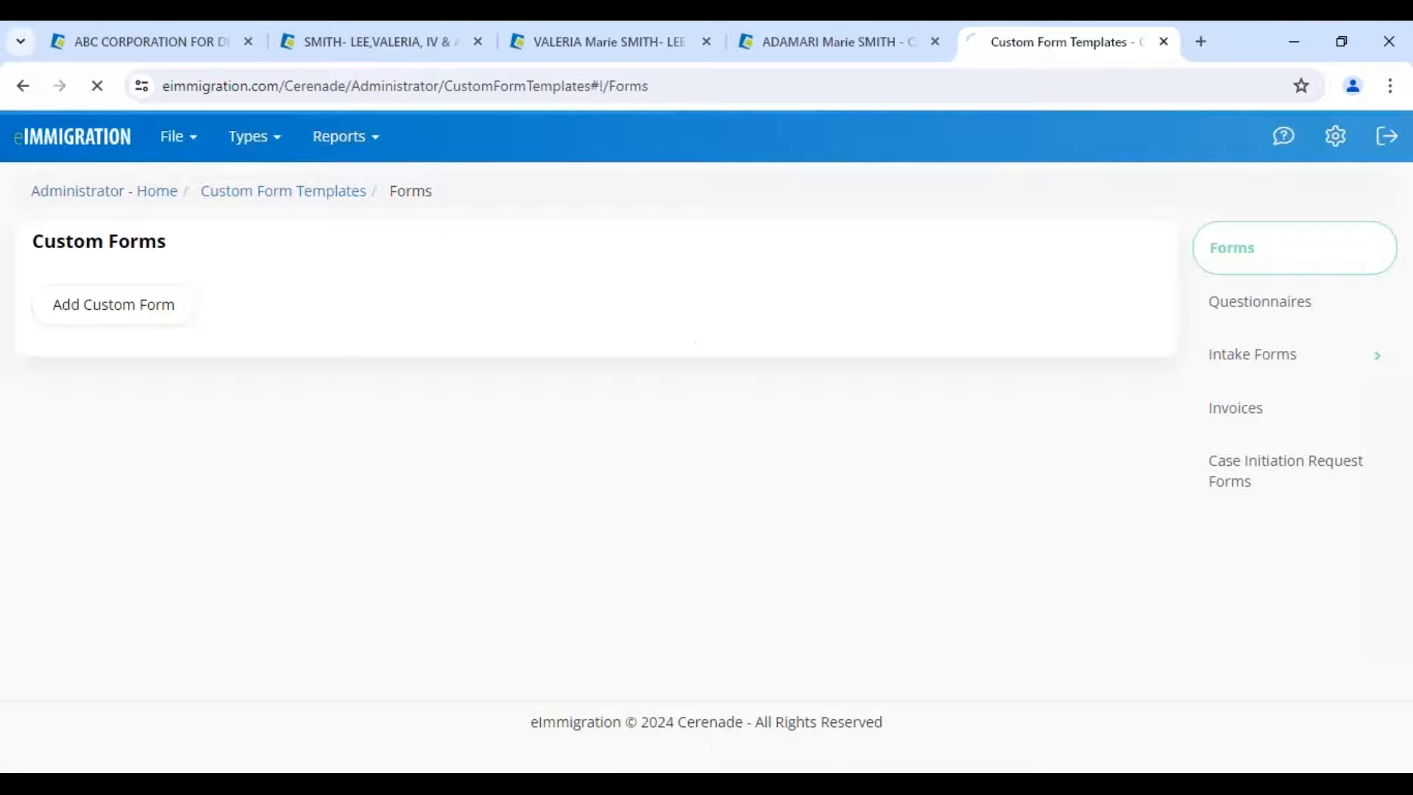
{"action": "left_click", "coordinate": [1249, 357]}
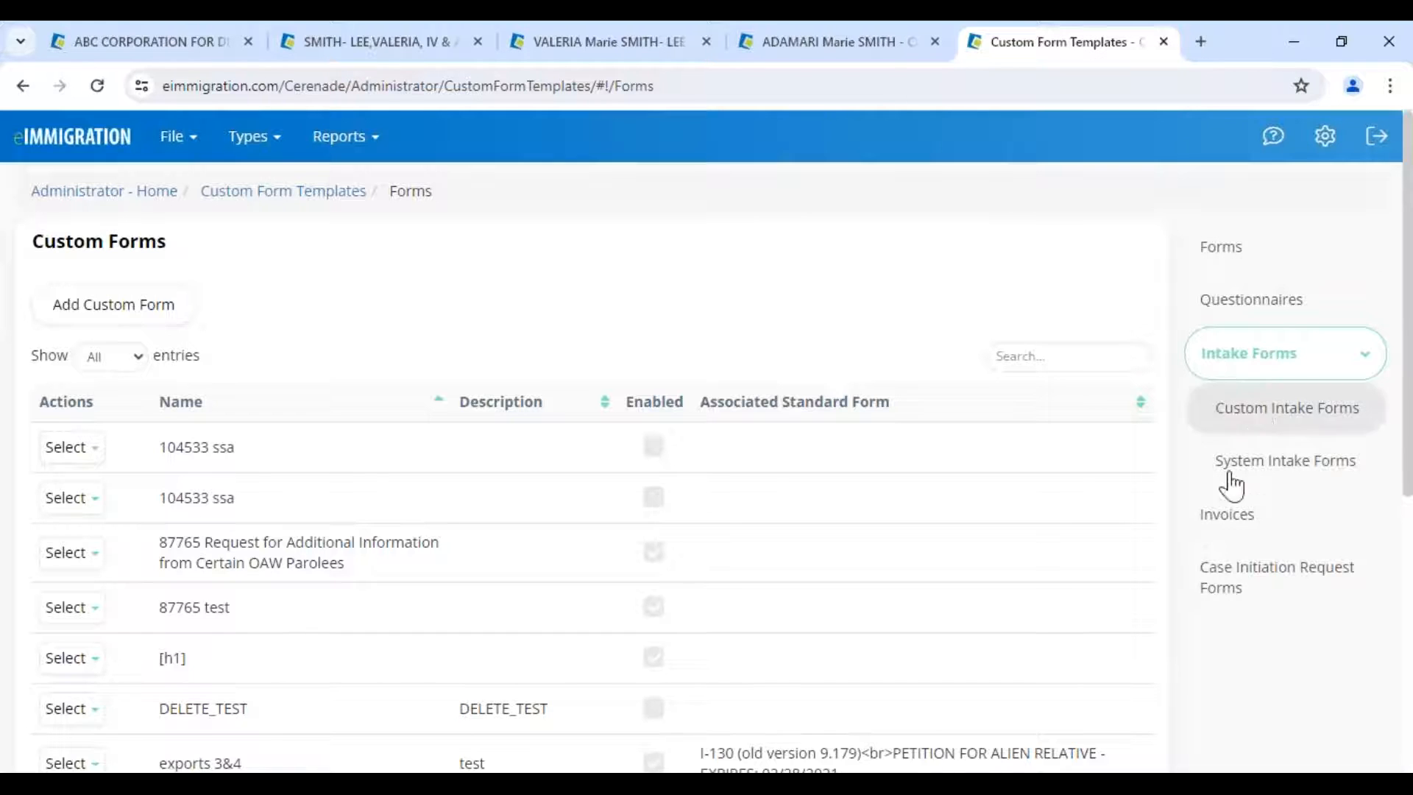
{"action": "left_click", "coordinate": [1277, 465]}
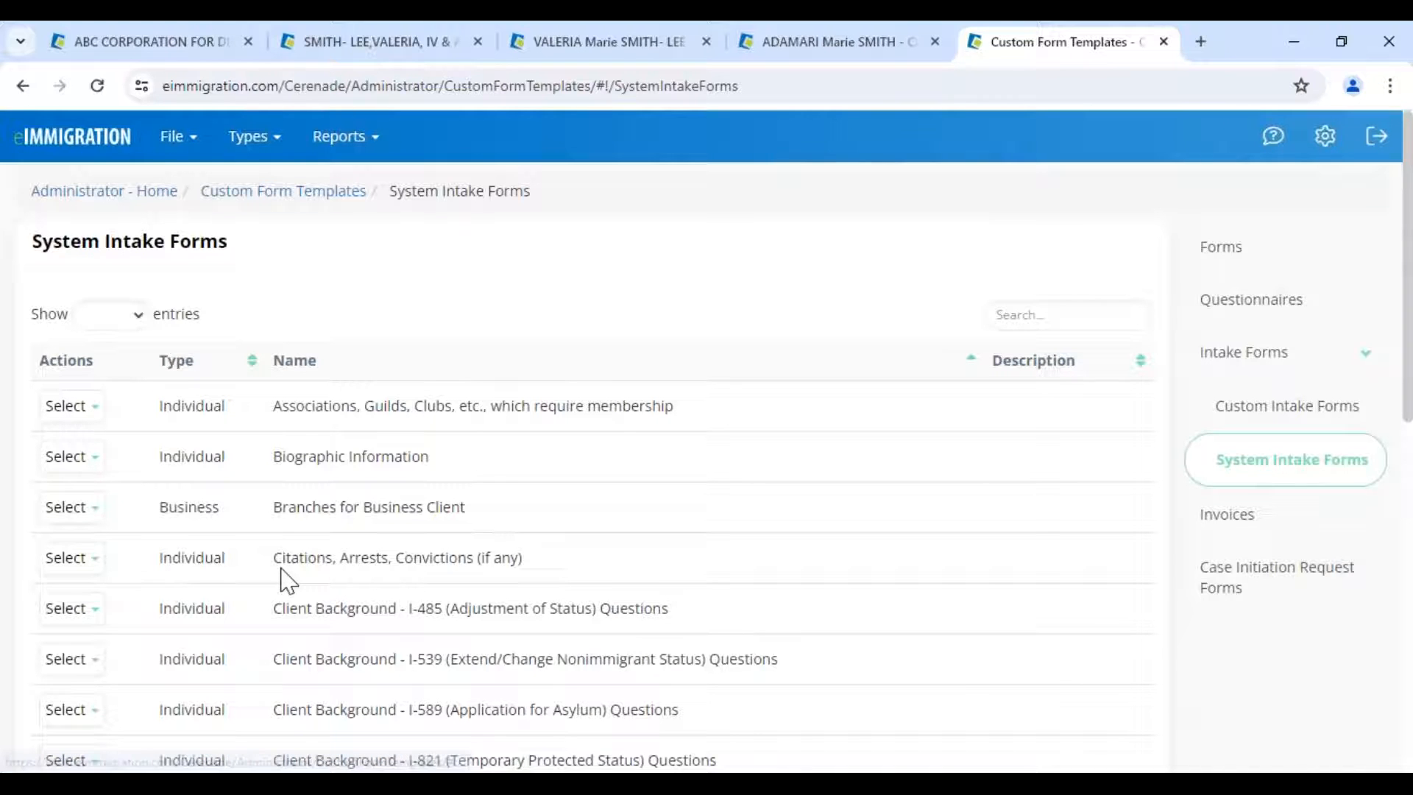
- Locate the I-539 Client Background questions form and show its Select options
{"action": "scroll", "coordinate": [287, 581], "scroll_direction": "down", "scroll_amount": 4}
{"action": "left_click_drag", "start_coordinate": [630, 551], "coordinate": [370, 552]}
{"action": "left_click", "coordinate": [78, 560]}
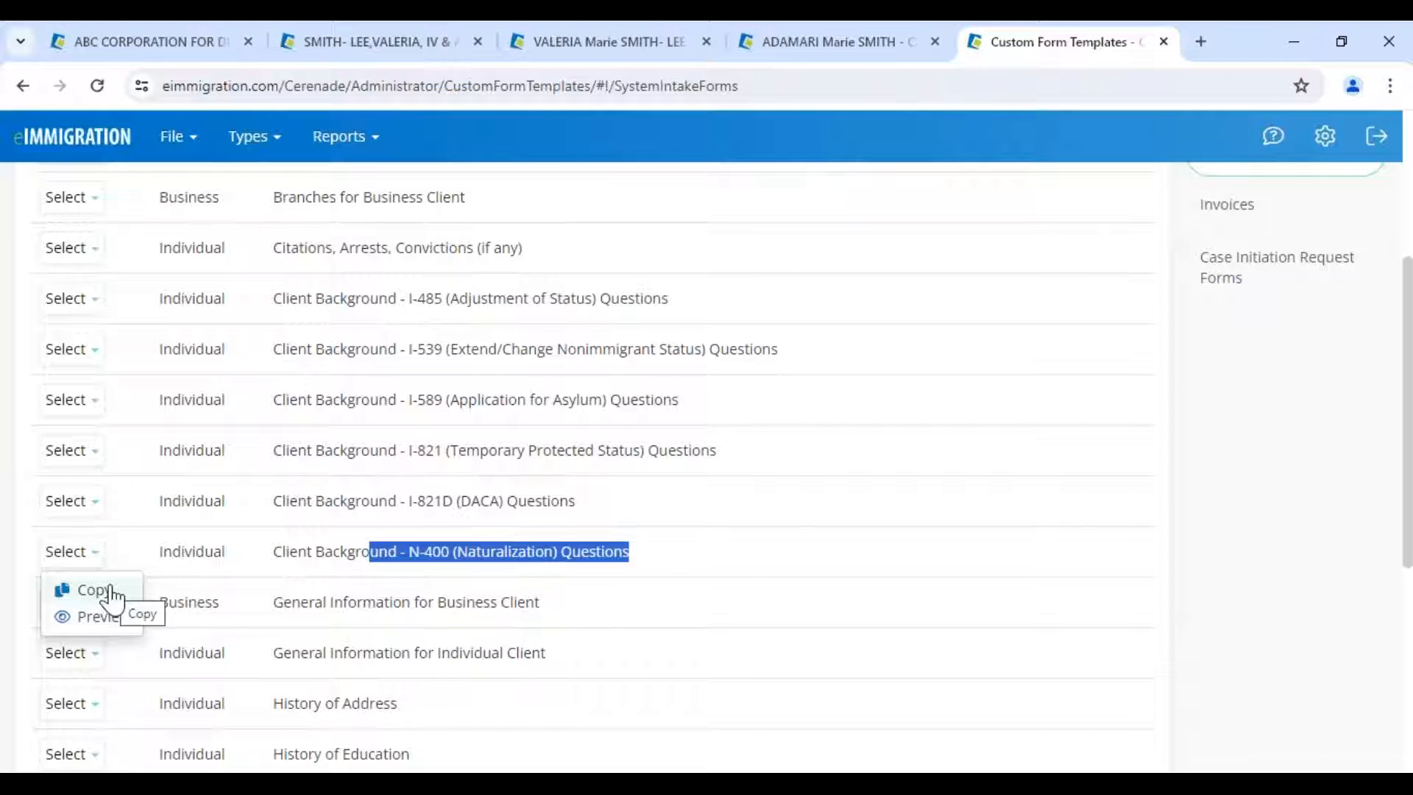
{"action": "left_click", "coordinate": [110, 591]}
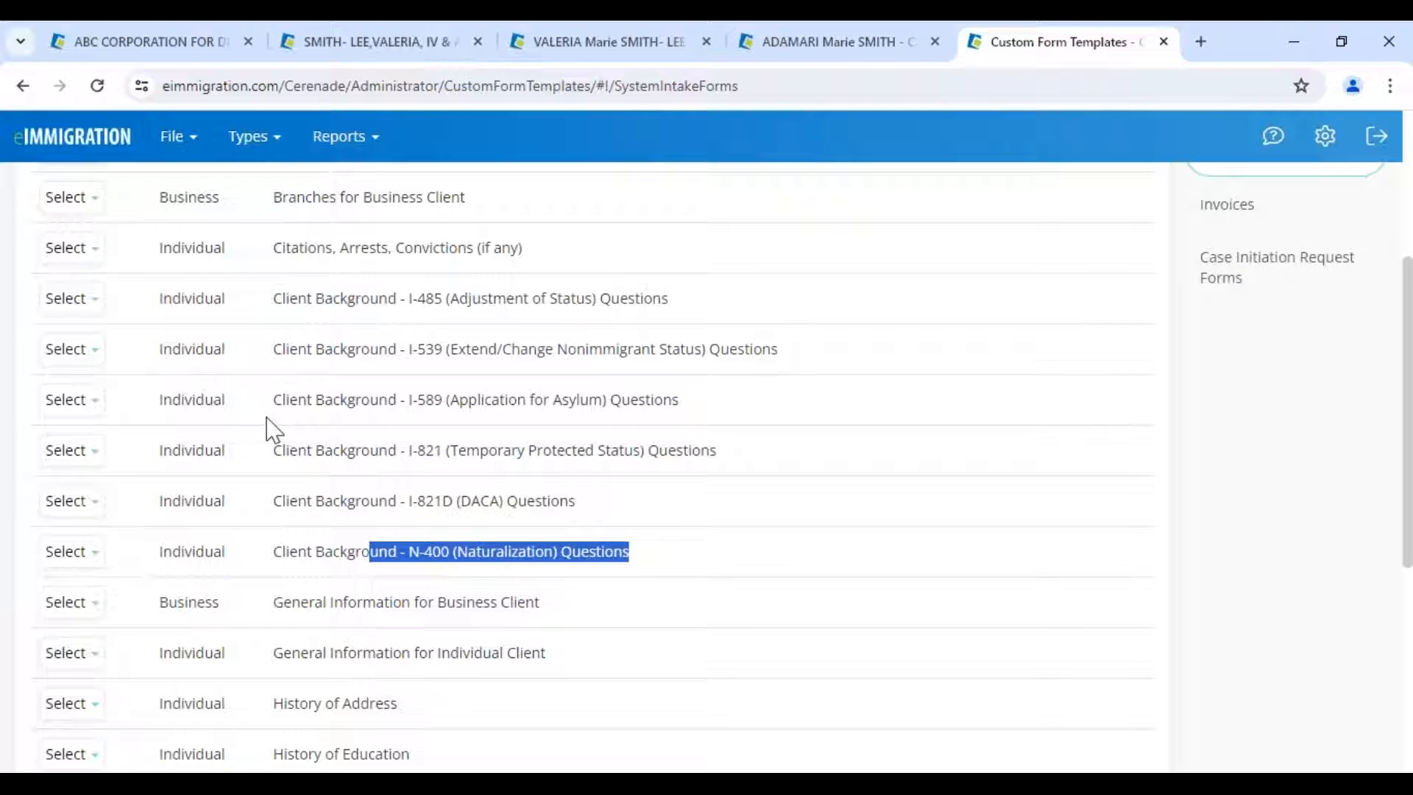
{"action": "left_click_drag", "start_coordinate": [276, 296], "coordinate": [524, 587]}
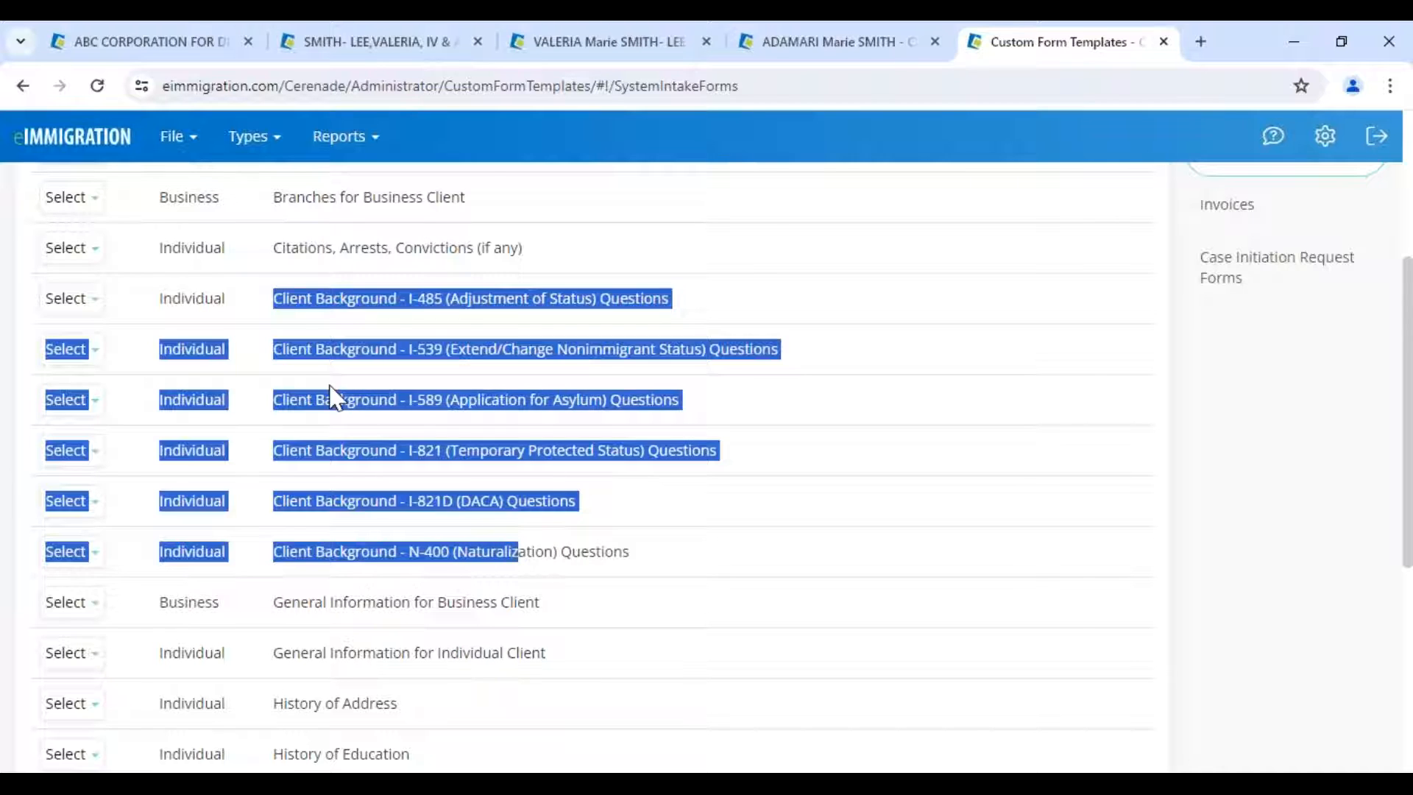
{"action": "left_click", "coordinate": [305, 303]}
{"action": "left_click_drag", "start_coordinate": [274, 302], "coordinate": [451, 302]}
{"action": "left_click_drag", "start_coordinate": [306, 350], "coordinate": [479, 351]}
{"action": "left_click", "coordinate": [67, 351]}
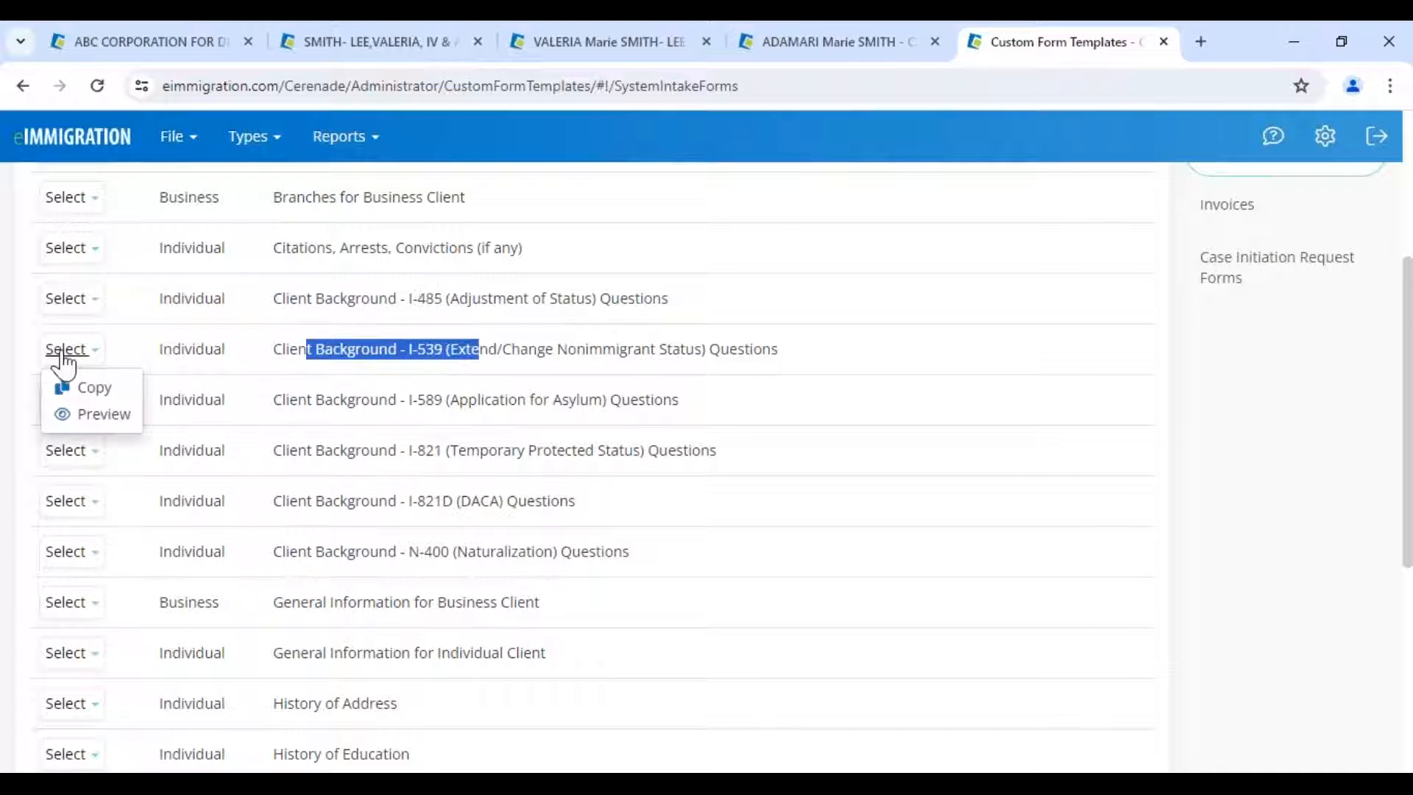
{"action": "left_click", "coordinate": [110, 400]}
- Copy the I-539 questions form, enable translations, add Spanish, and review the translated questions
{"action": "left_click", "coordinate": [111, 399]}
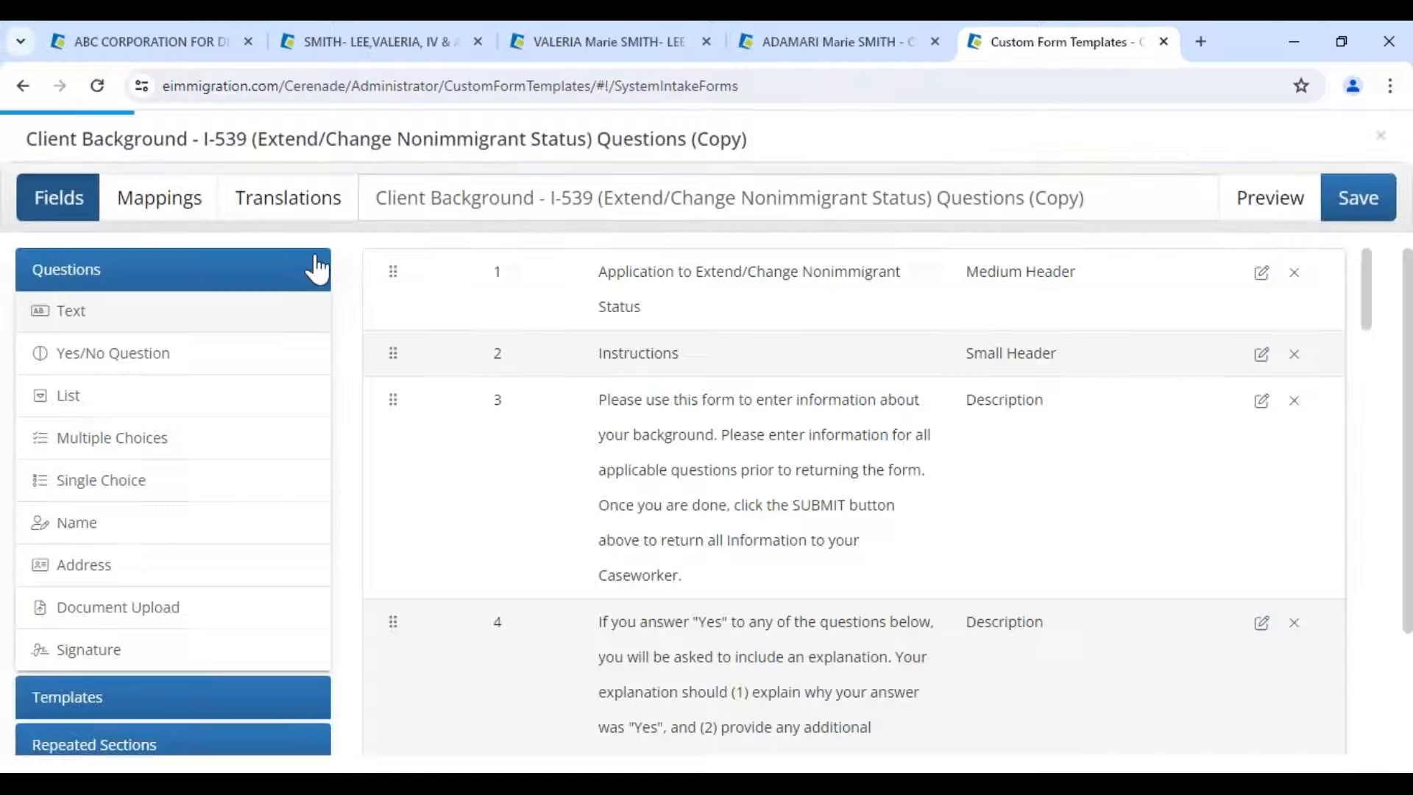
{"action": "left_click", "coordinate": [288, 197]}
{"action": "left_click", "coordinate": [1375, 276]}
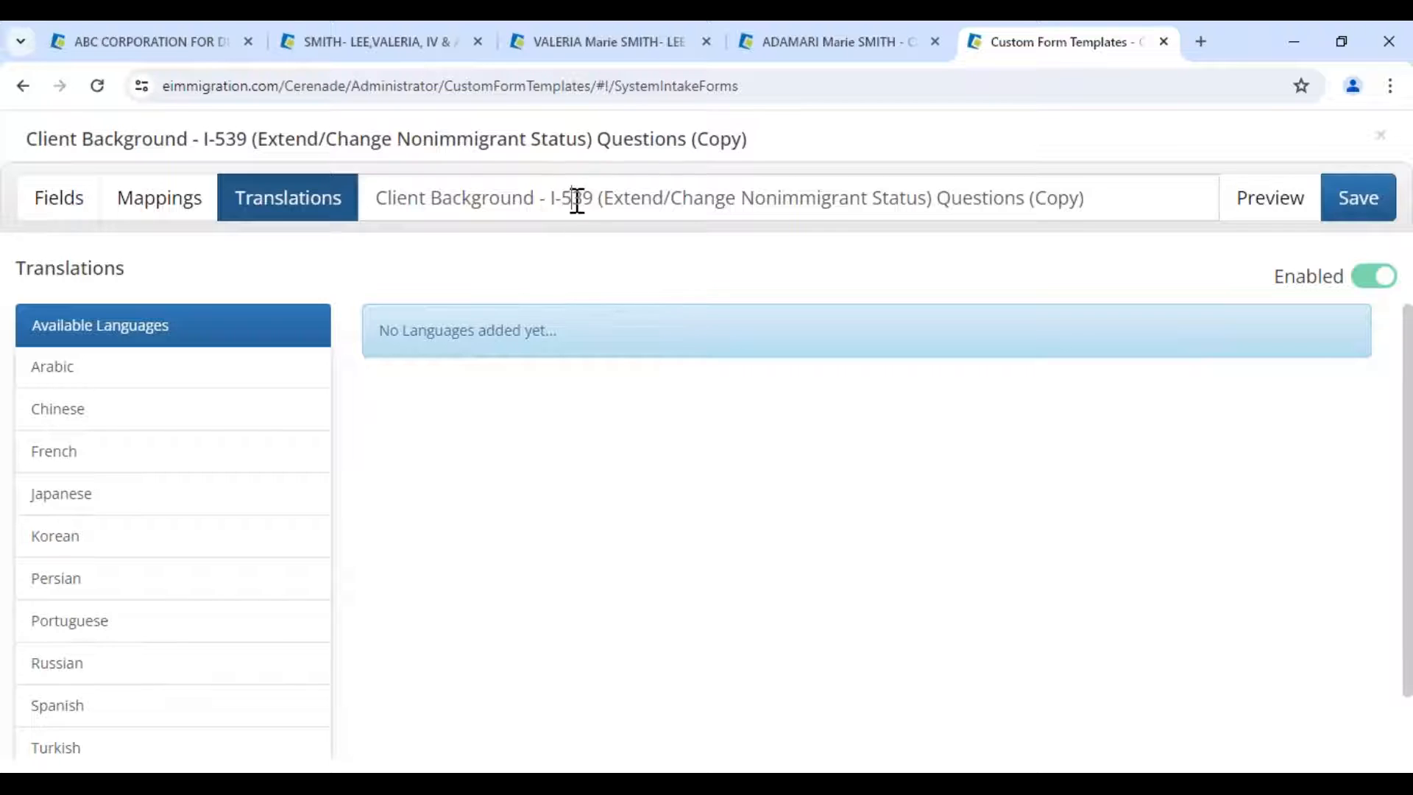
{"action": "left_click_drag", "start_coordinate": [573, 197], "coordinate": [630, 197]}
{"action": "left_click", "coordinate": [88, 711]}
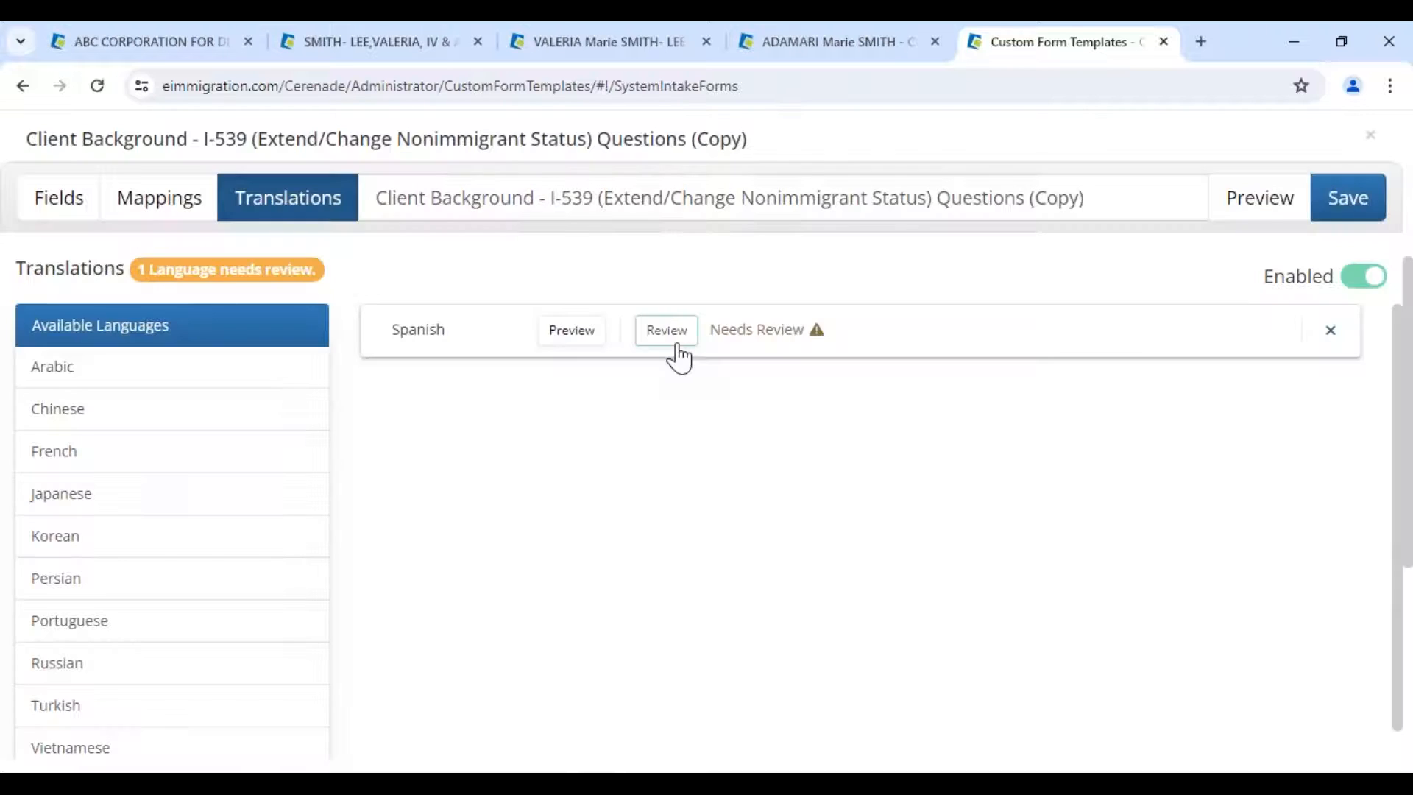
{"action": "left_click", "coordinate": [667, 331]}
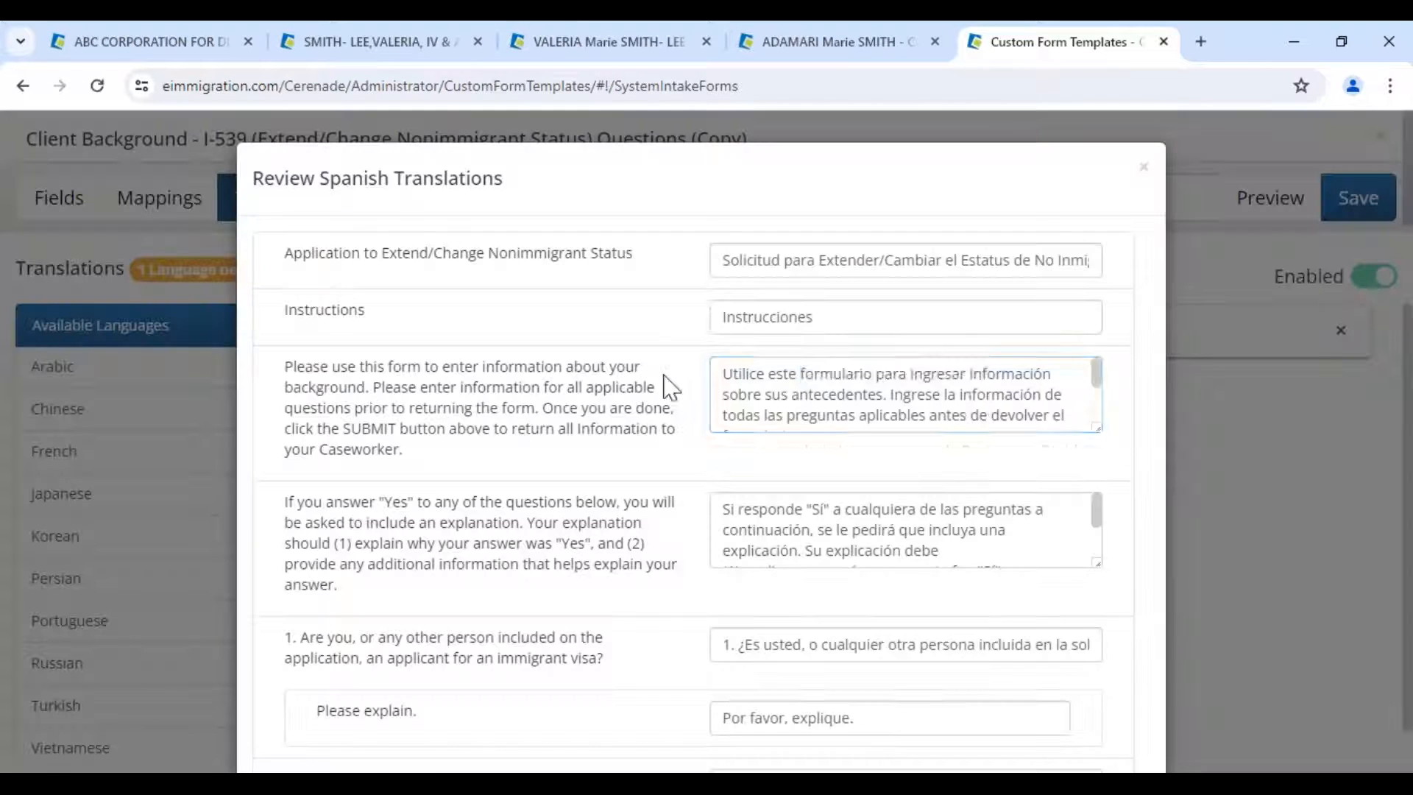
{"action": "left_click_drag", "start_coordinate": [799, 375], "coordinate": [987, 375]}
{"action": "left_click_drag", "start_coordinate": [802, 261], "coordinate": [1019, 258]}
{"action": "left_click", "coordinate": [1146, 178]}
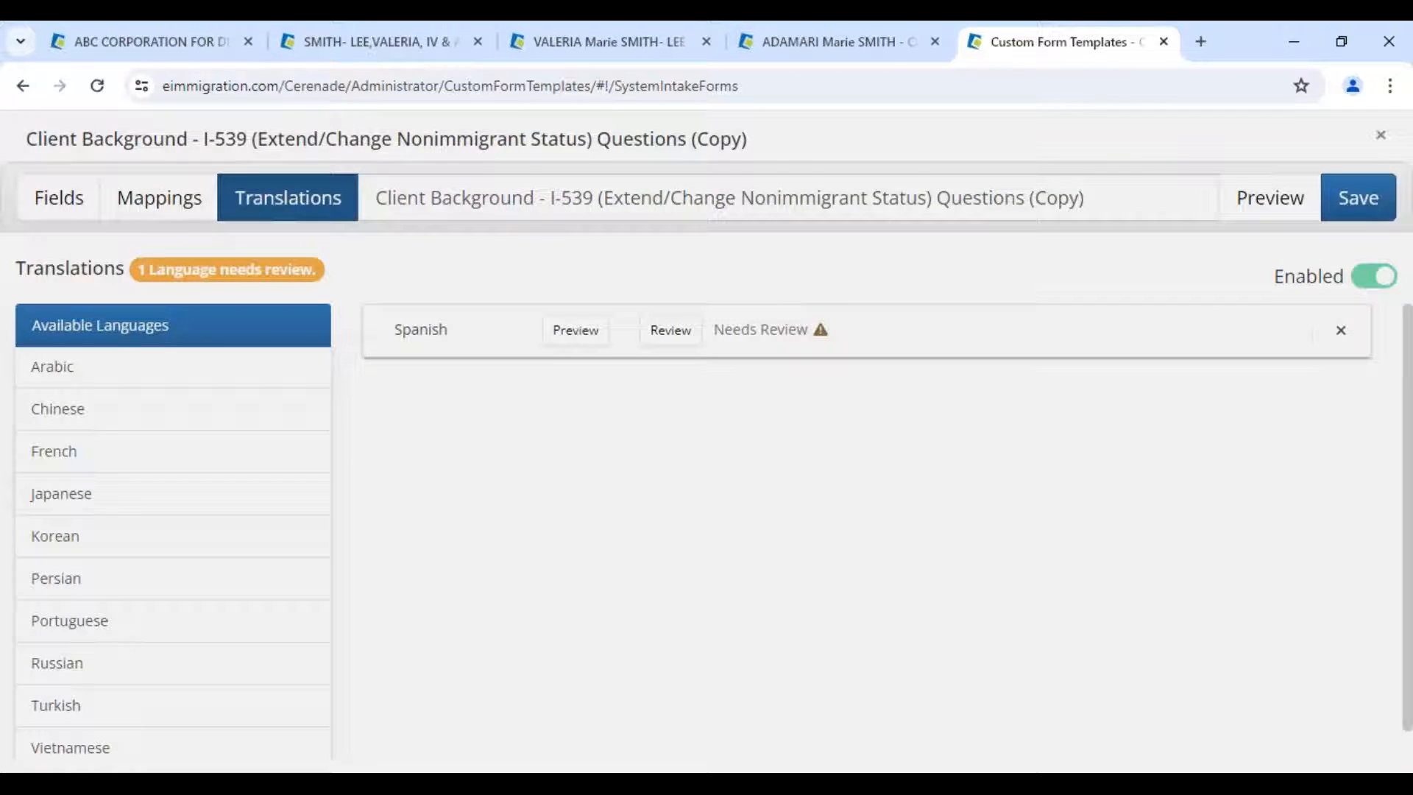
- Close the copy without saving and return to Administrator - Home
{"action": "left_click", "coordinate": [1381, 135]}
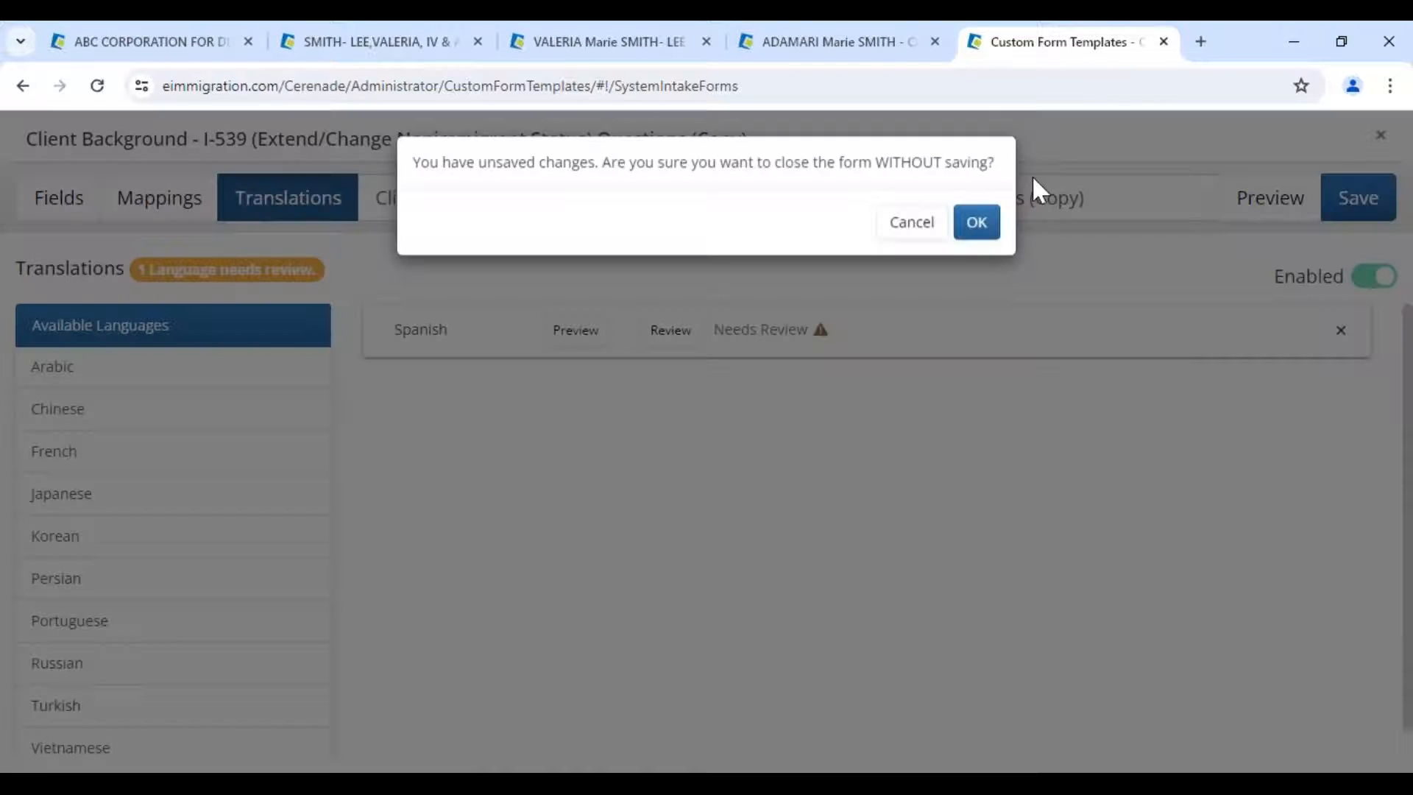
{"action": "left_click", "coordinate": [977, 230]}
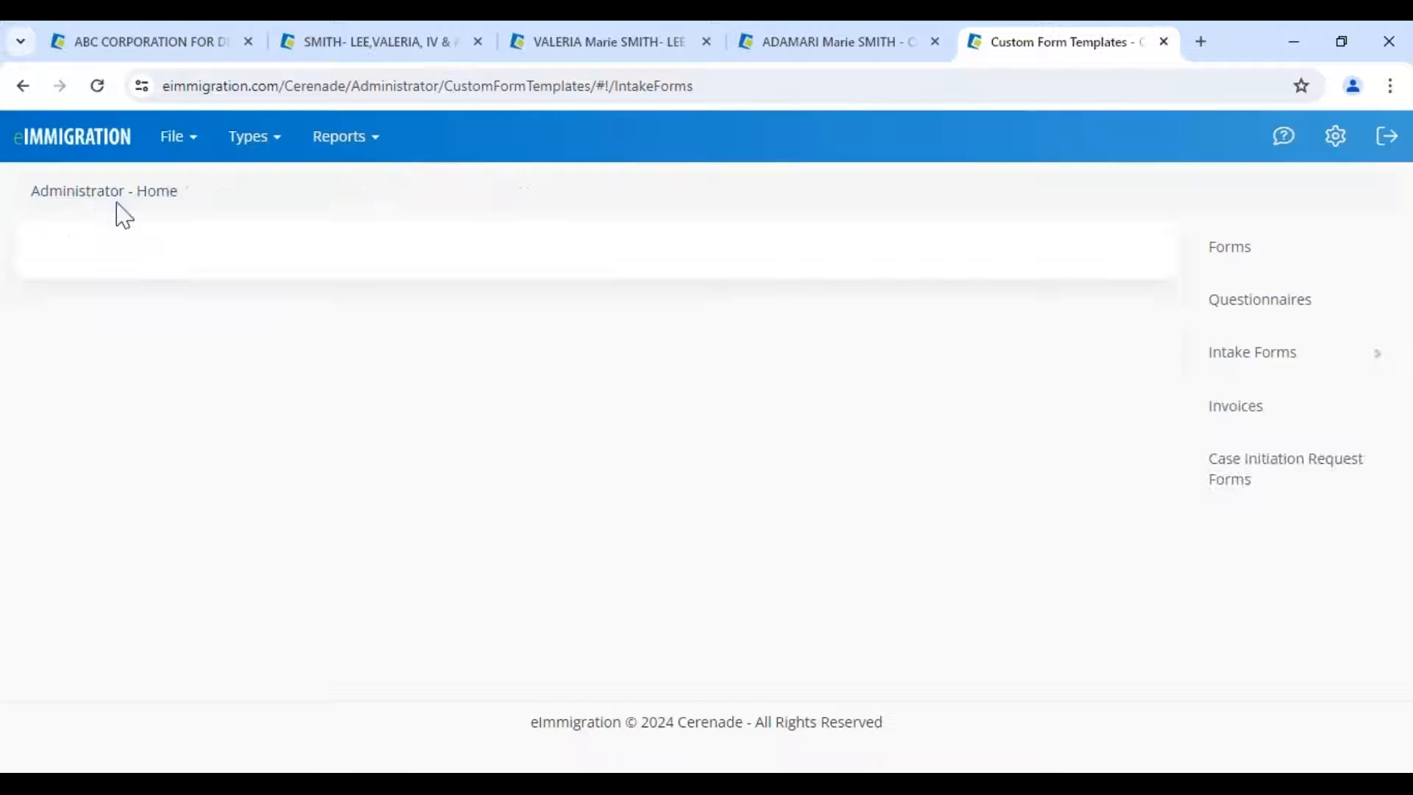
{"action": "left_click", "coordinate": [103, 196]}
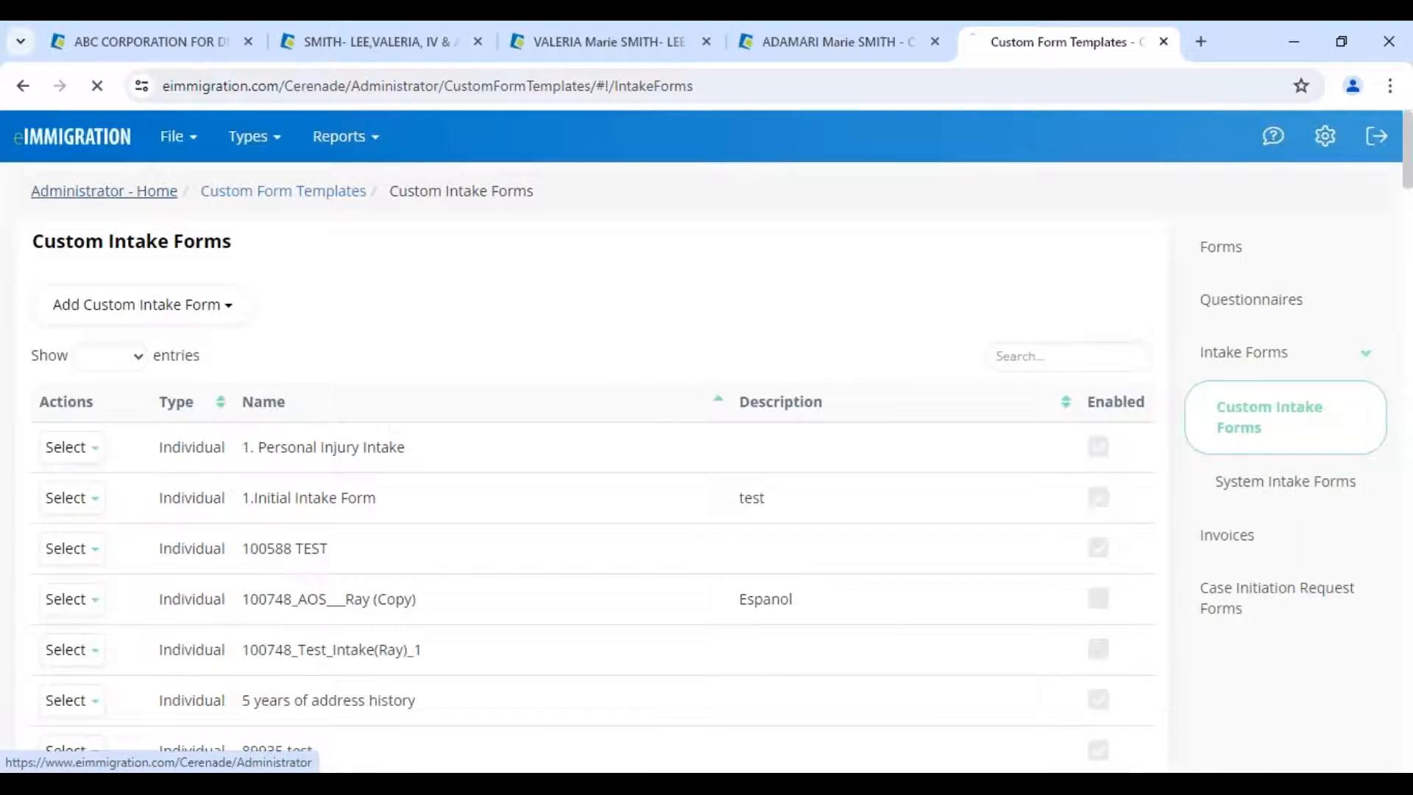
{"action": "left_click_drag", "start_coordinate": [38, 240], "coordinate": [246, 265]}
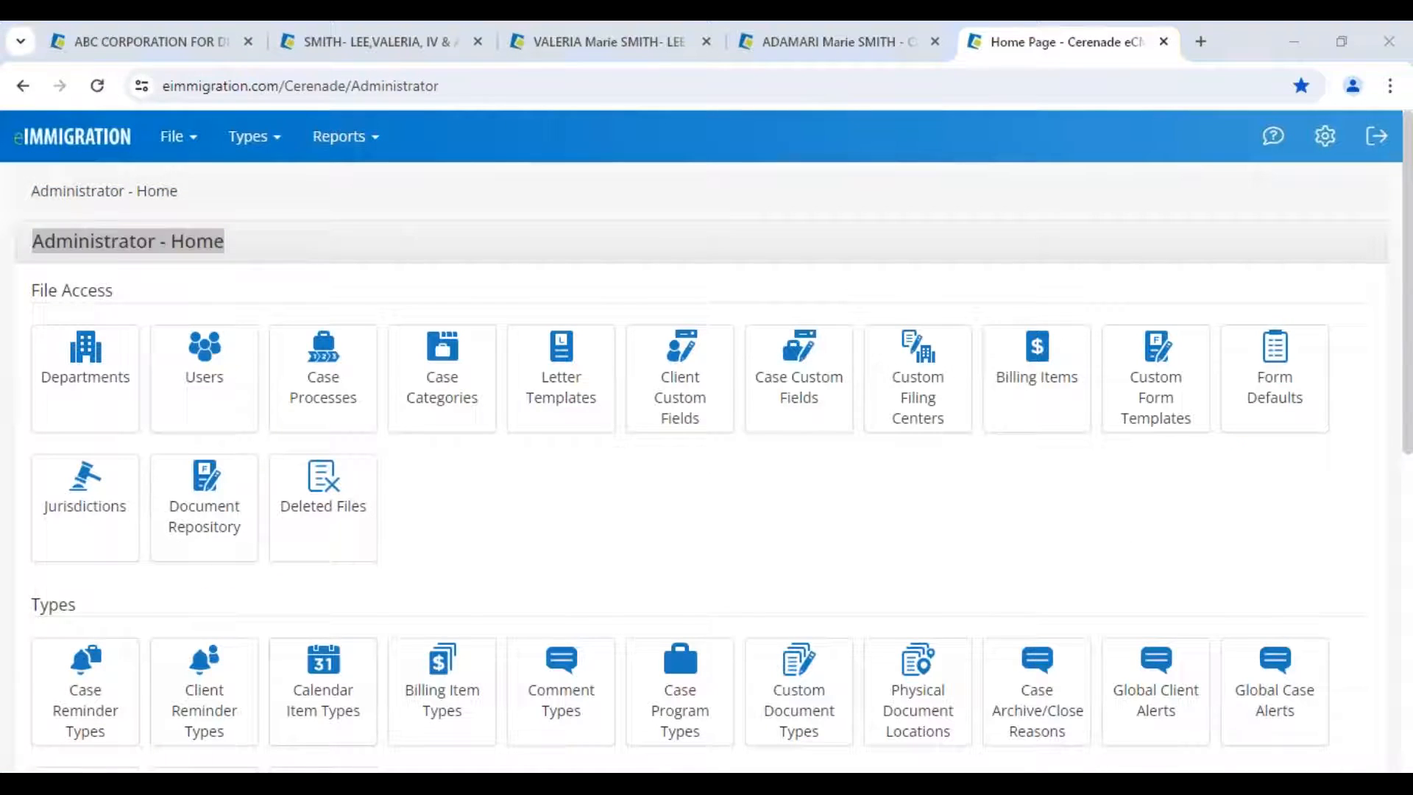
{"action": "mouse_move", "coordinate": [412, 713]}
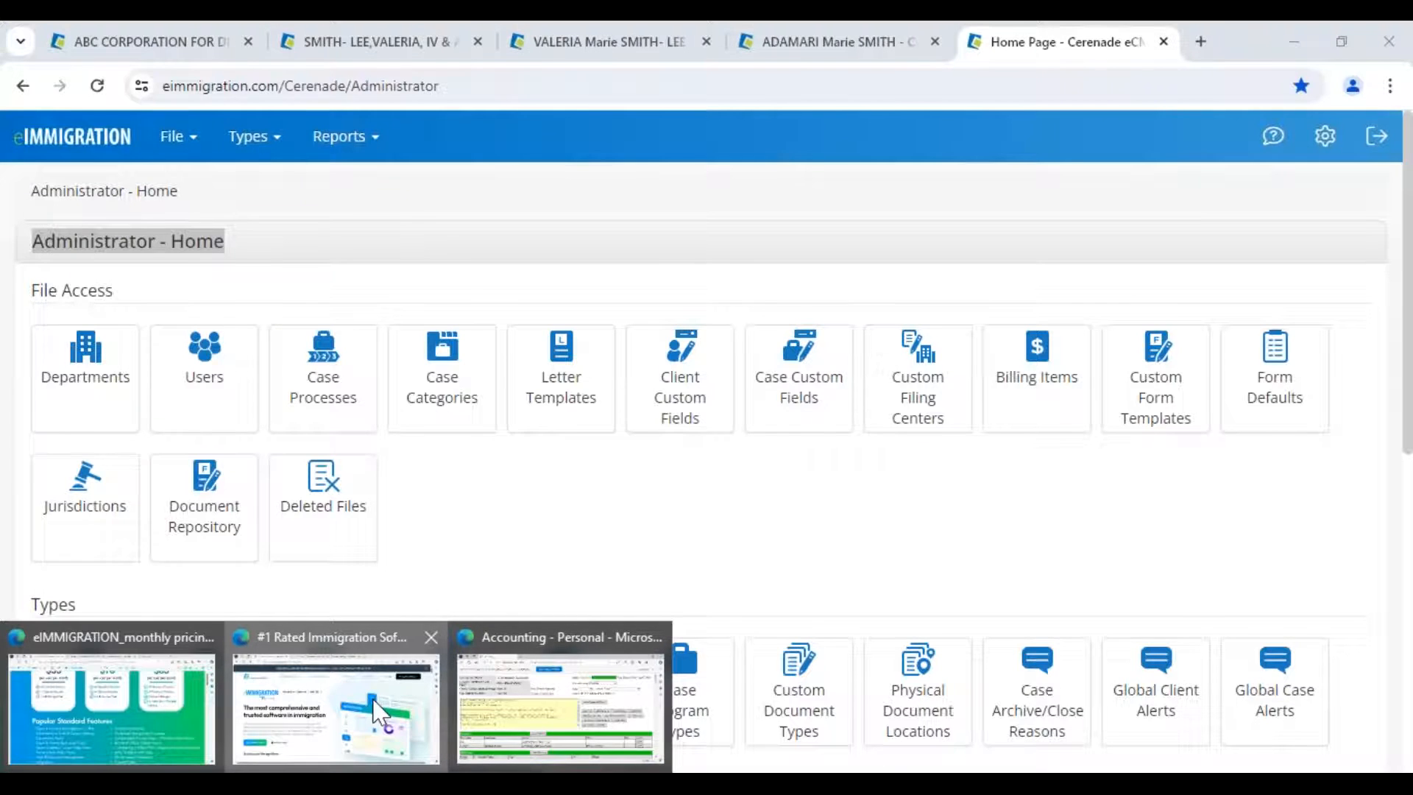
- View the Cerenade Academy YouTube channel in Edge and scroll through its latest webinar videos
{"action": "left_click", "coordinate": [380, 712]}
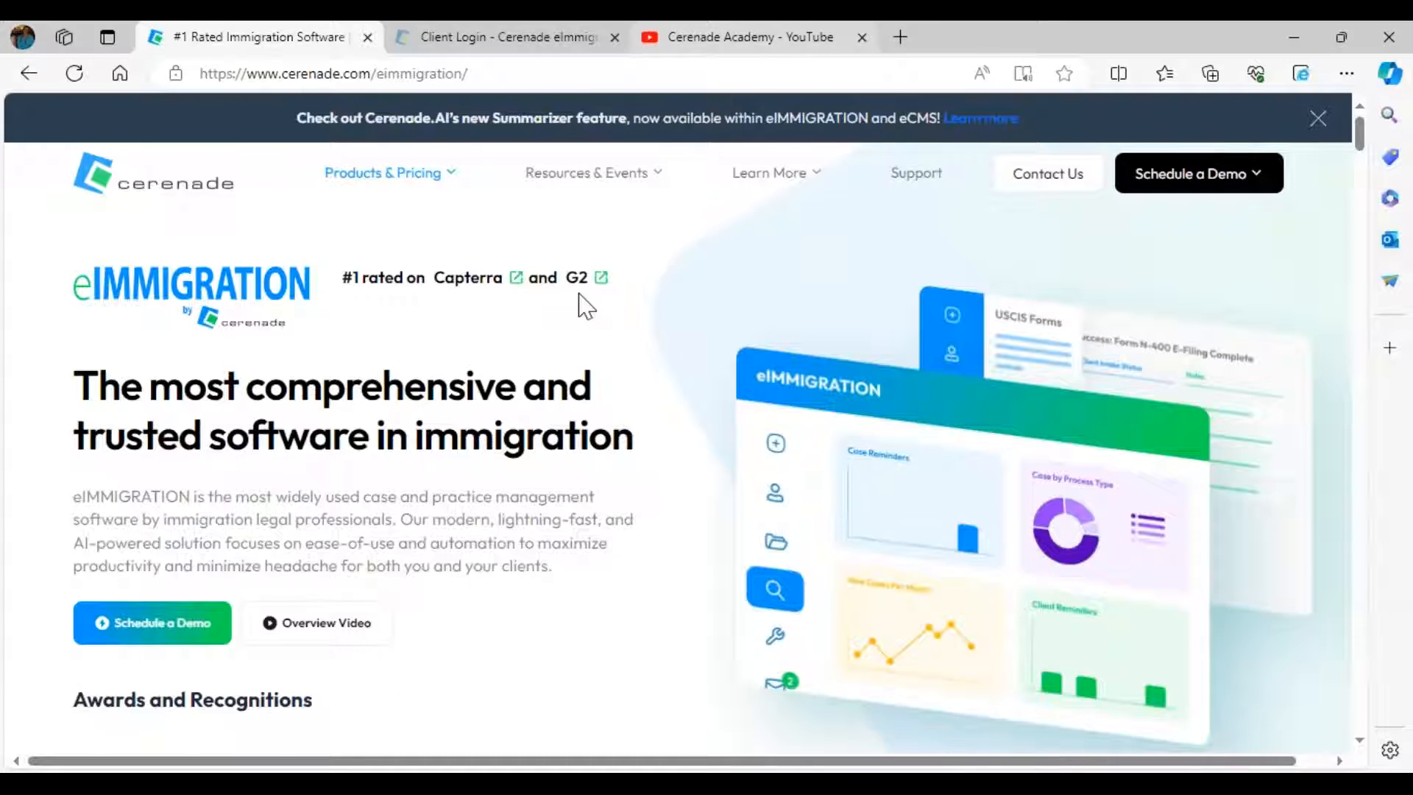
{"action": "left_click", "coordinate": [666, 40]}
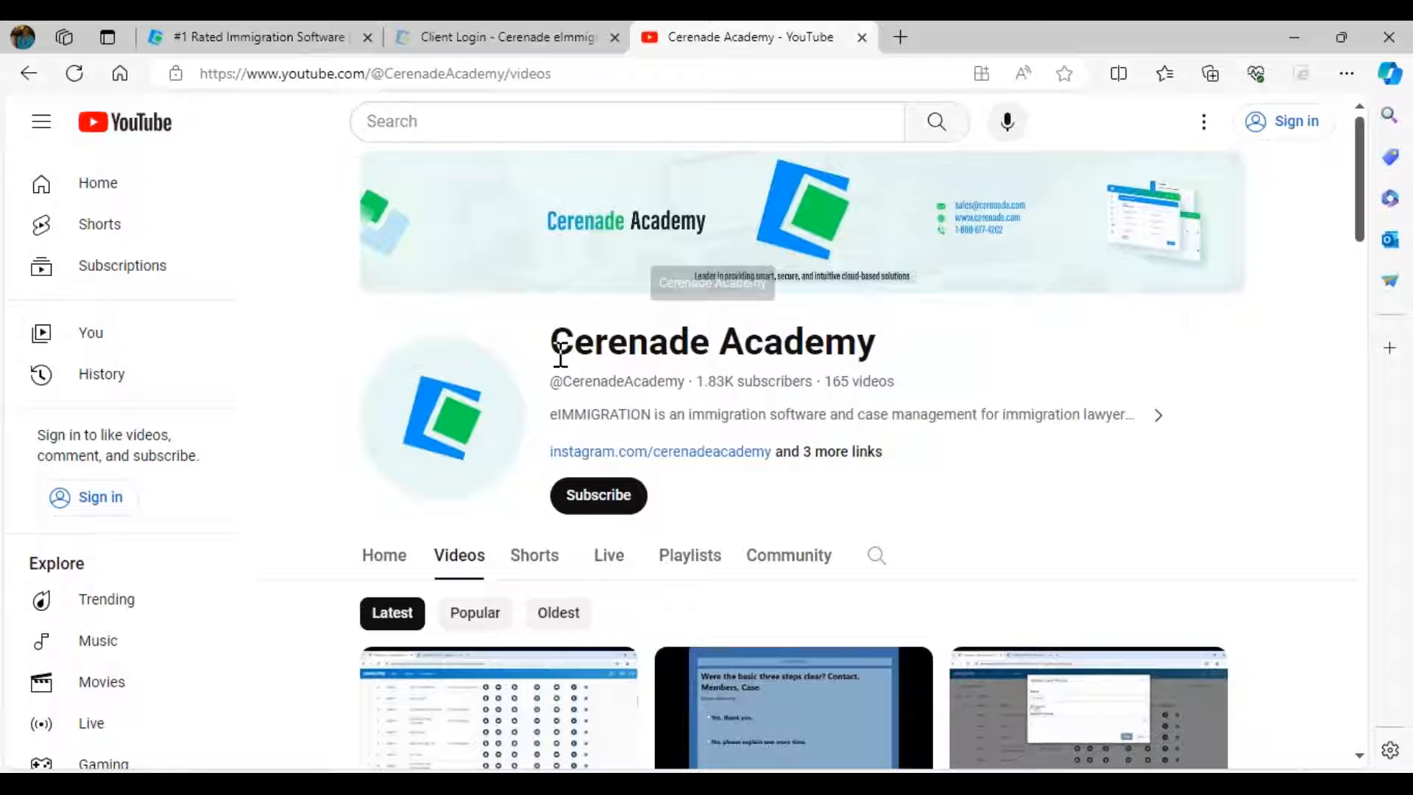
{"action": "left_click_drag", "start_coordinate": [553, 335], "coordinate": [780, 344]}
{"action": "left_click_drag", "start_coordinate": [894, 348], "coordinate": [888, 350]}
{"action": "left_click", "coordinate": [888, 351]}
{"action": "scroll", "coordinate": [712, 522], "scroll_direction": "down", "scroll_amount": 1}
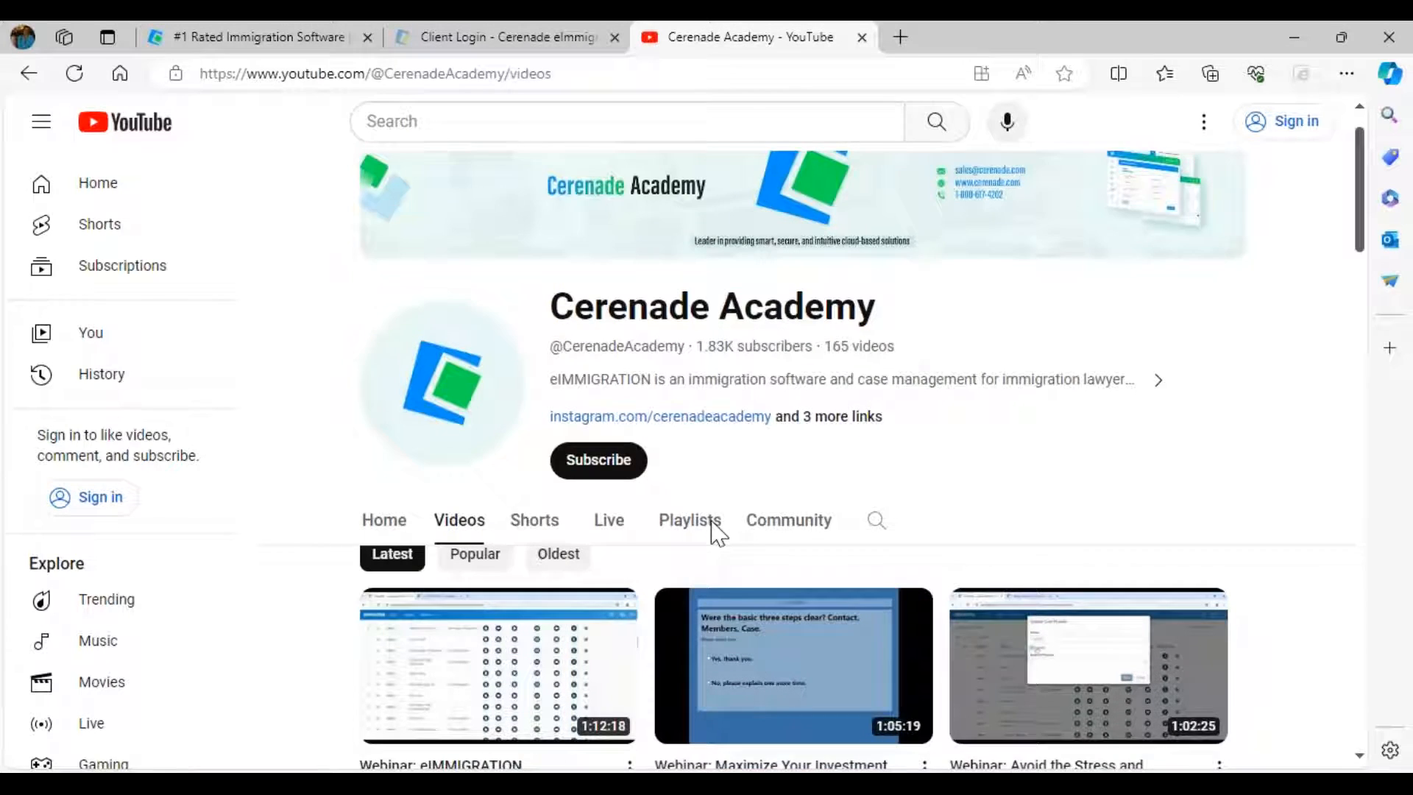
{"action": "scroll", "coordinate": [714, 530], "scroll_direction": "down", "scroll_amount": 2}
{"action": "scroll", "coordinate": [657, 551], "scroll_direction": "down", "scroll_amount": 2}
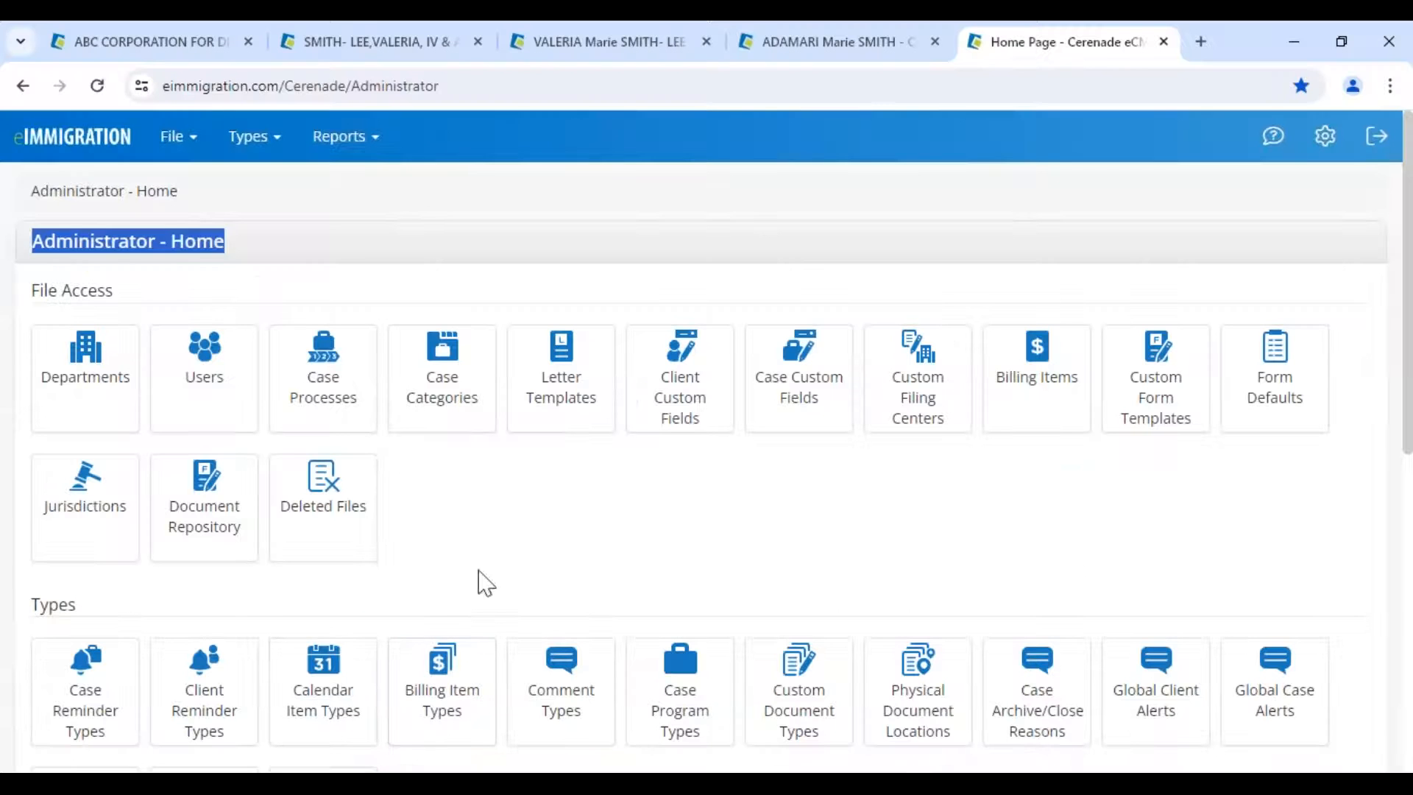
{"action": "left_click", "coordinate": [479, 571]}
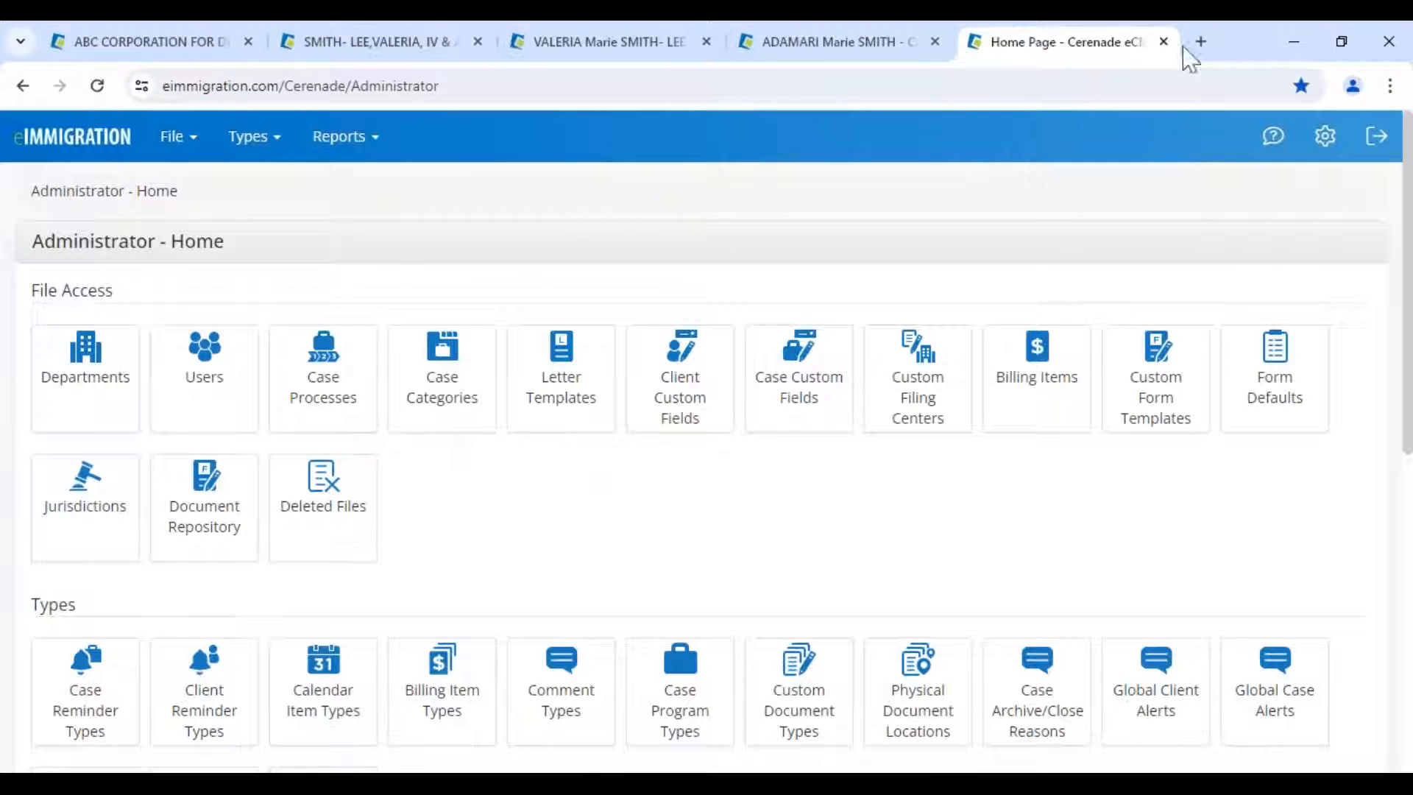
- Move the Home Page tab to the far left, return to the client's General Info record, and open the Create menu
{"action": "left_click", "coordinate": [1060, 82]}
{"action": "left_click_drag", "start_coordinate": [1053, 54], "coordinate": [160, 54]}
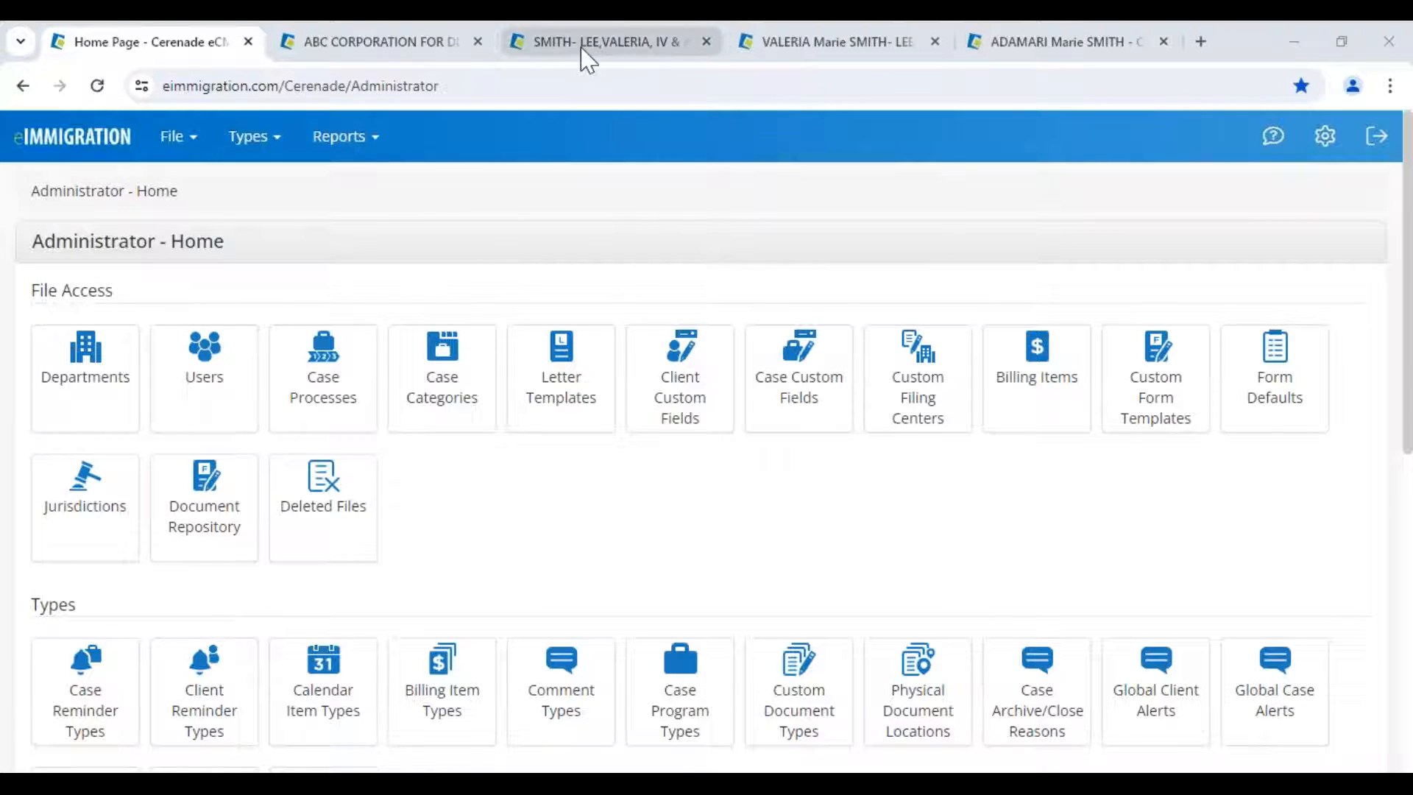
{"action": "left_click", "coordinate": [1044, 51]}
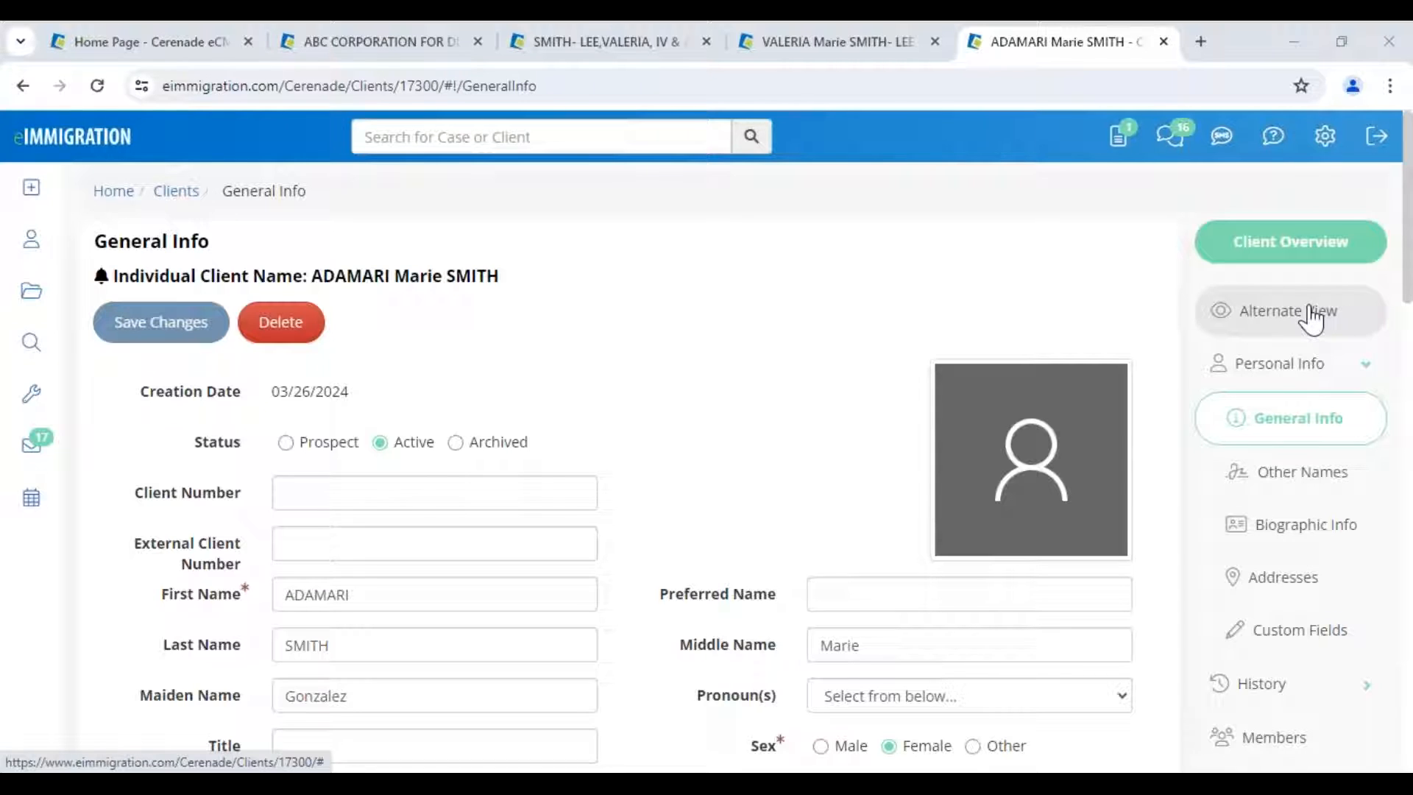
{"action": "left_click_drag", "start_coordinate": [313, 276], "coordinate": [503, 274]}
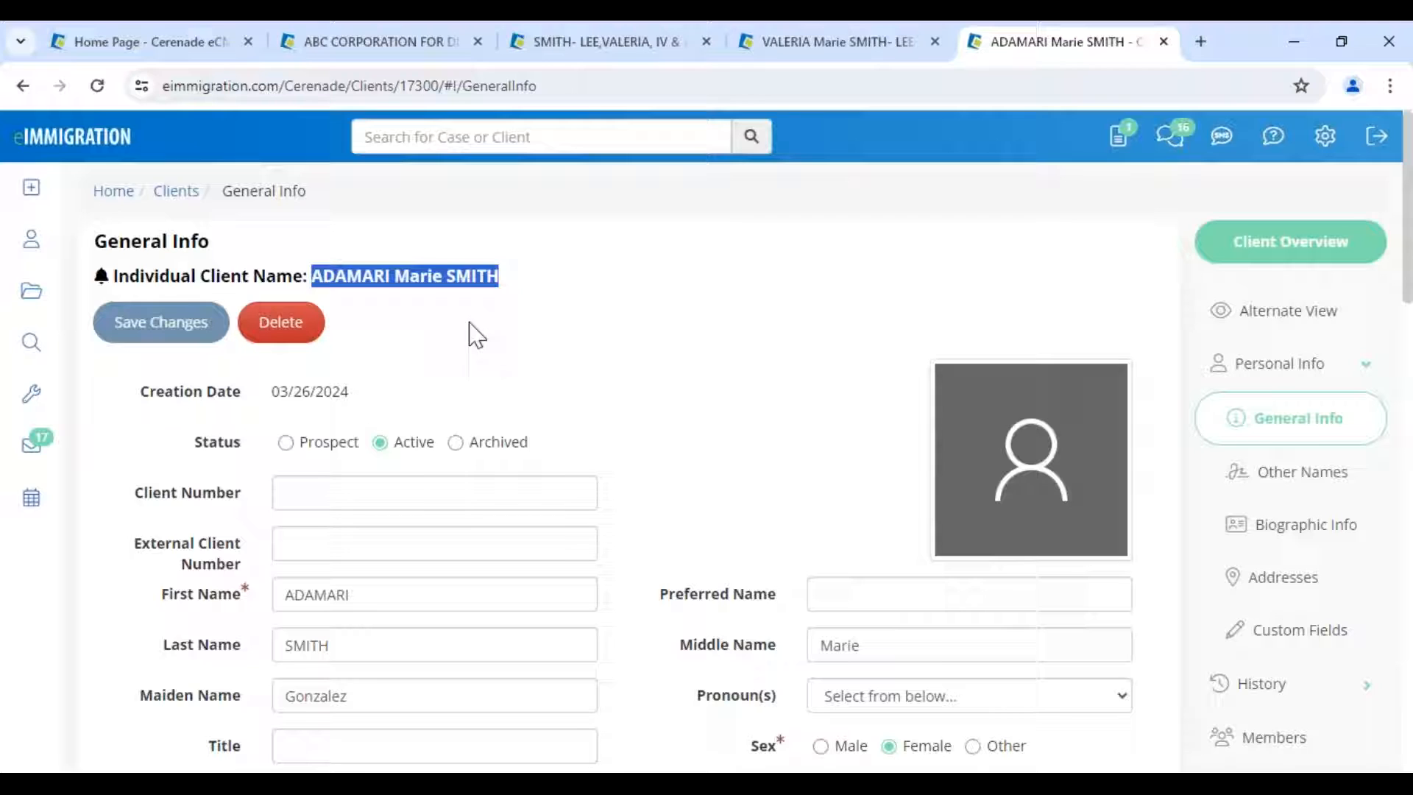
{"action": "left_click", "coordinate": [19, 209]}
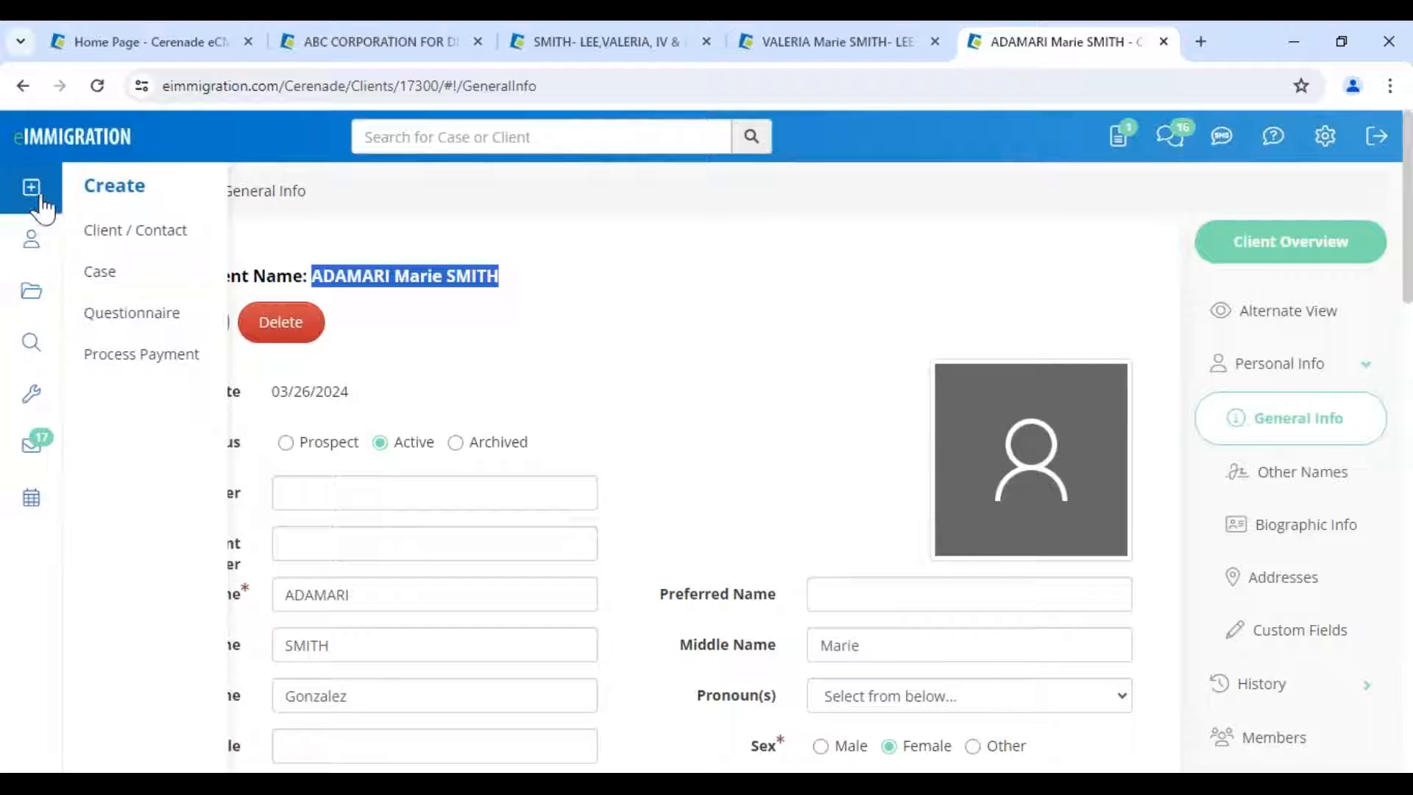
- Start a new questionnaire with the action set to Send Questionnaire(s) to this client
{"action": "left_click", "coordinate": [122, 318]}
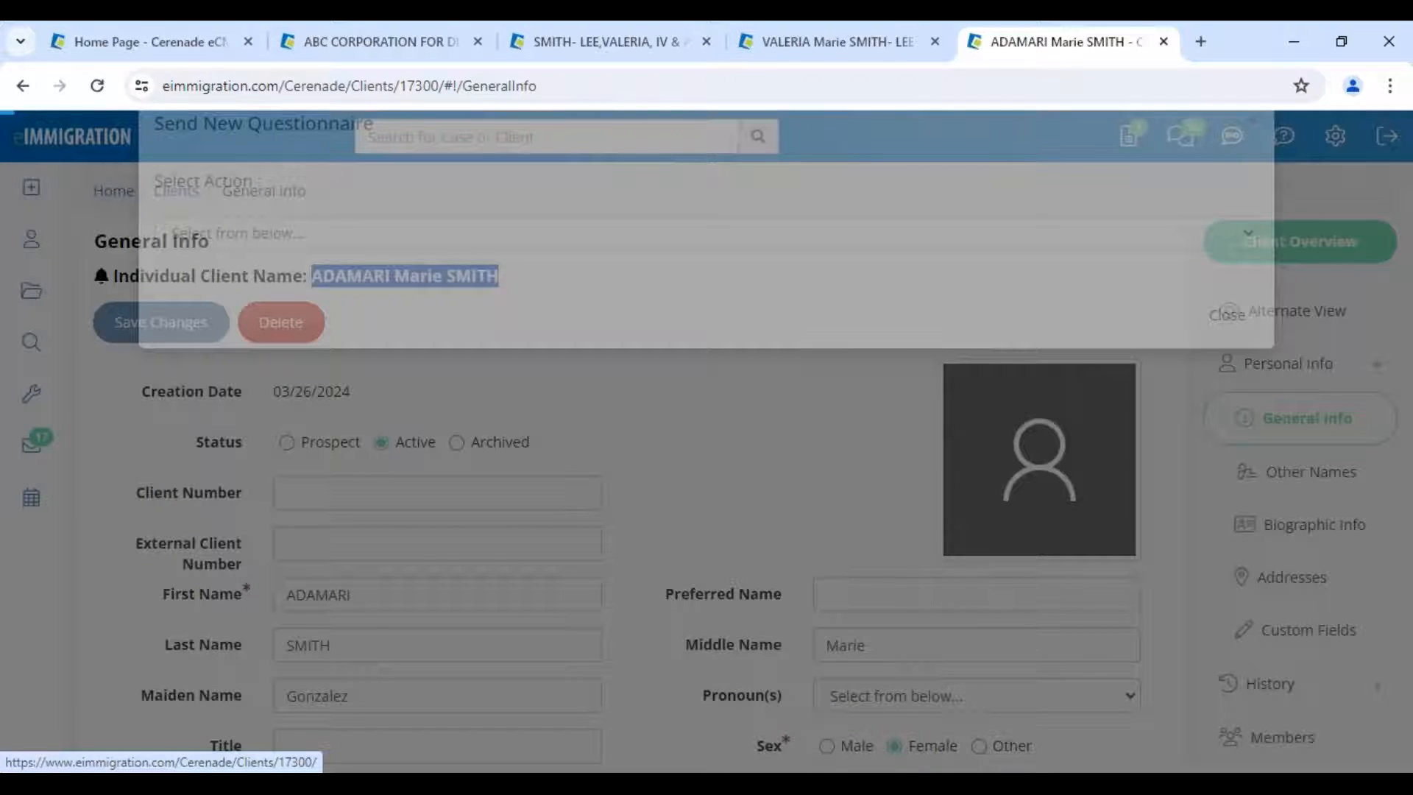
{"action": "left_click", "coordinate": [158, 291]}
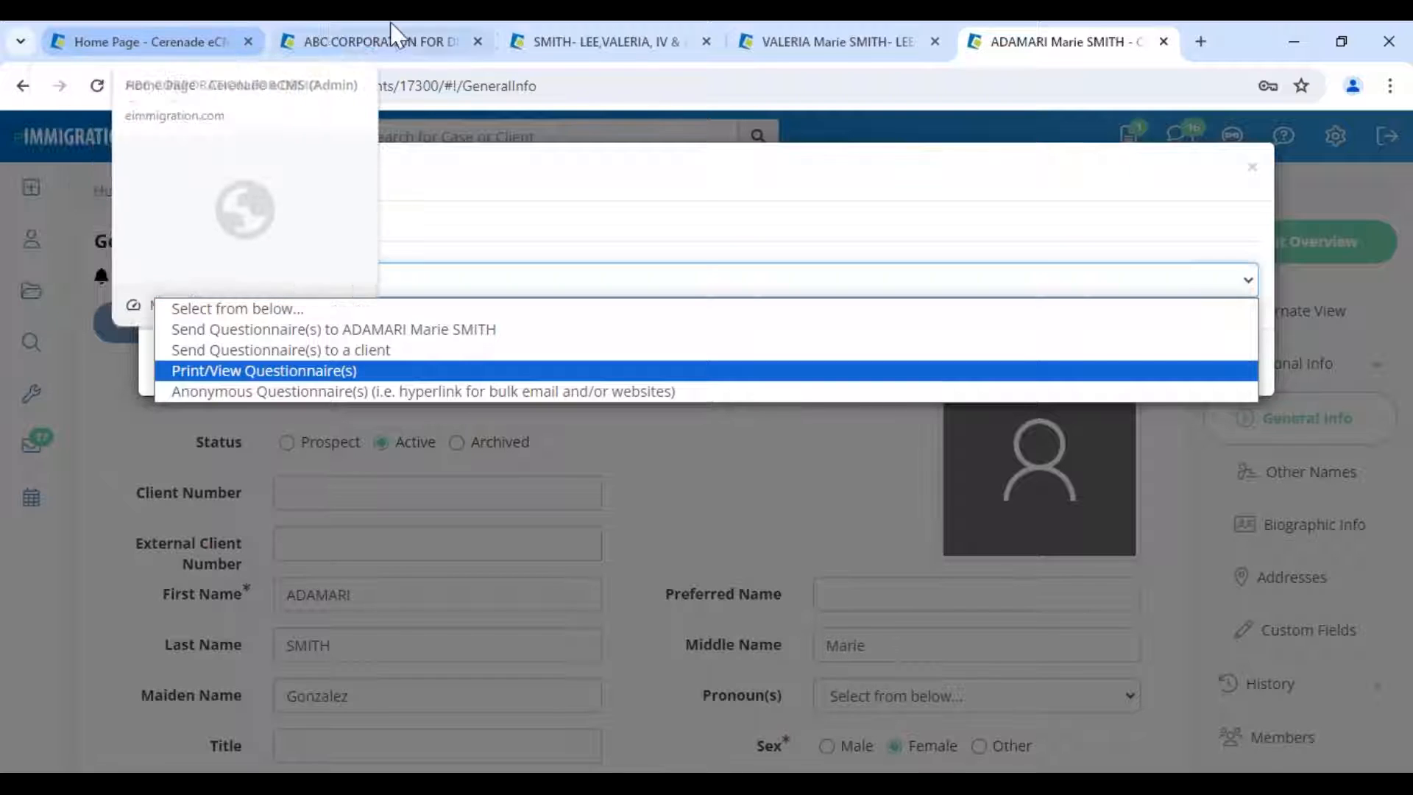
{"action": "left_click", "coordinate": [388, 332]}
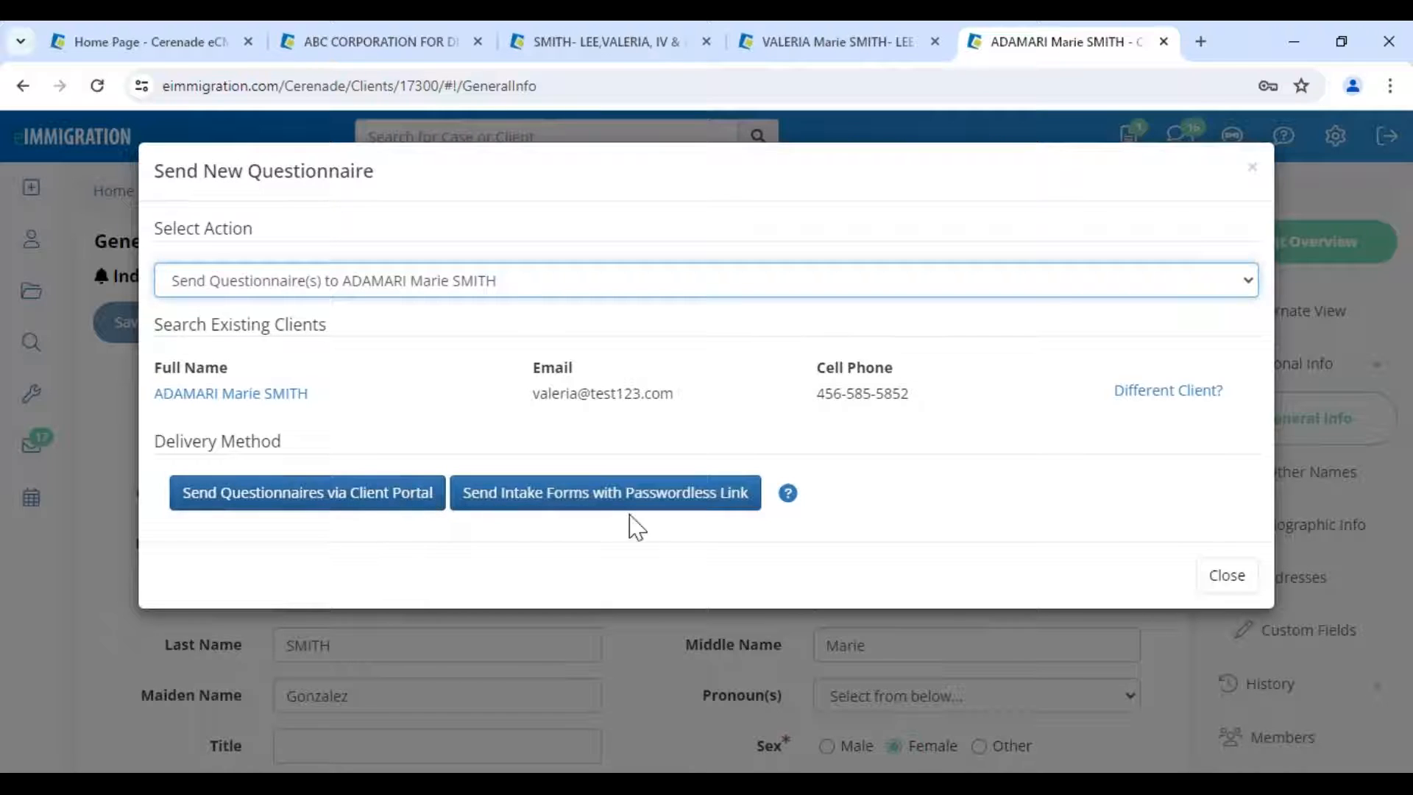
- Choose delivery by passwordless link and set the preferred language to Spanish
{"action": "left_click", "coordinate": [731, 501]}
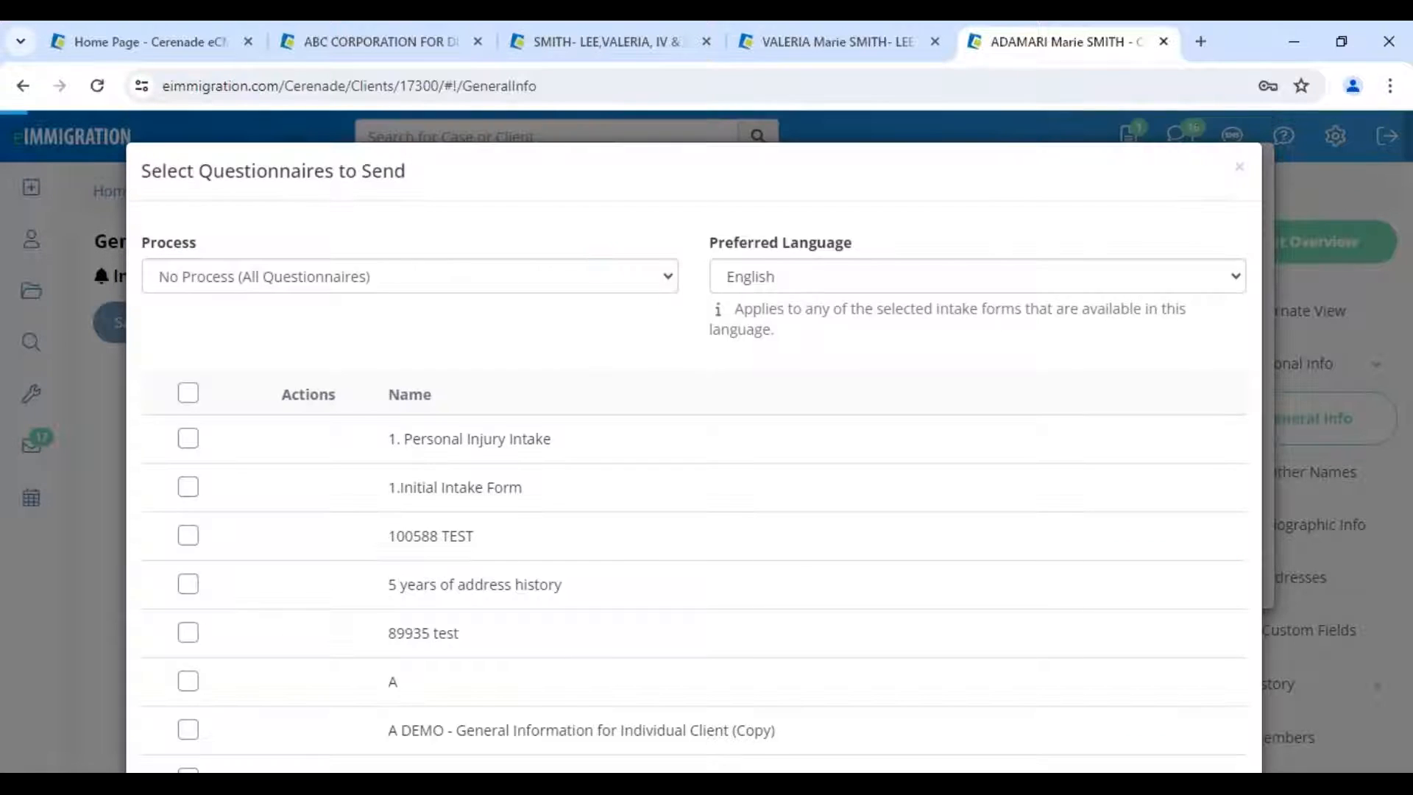
{"action": "left_click", "coordinate": [803, 279]}
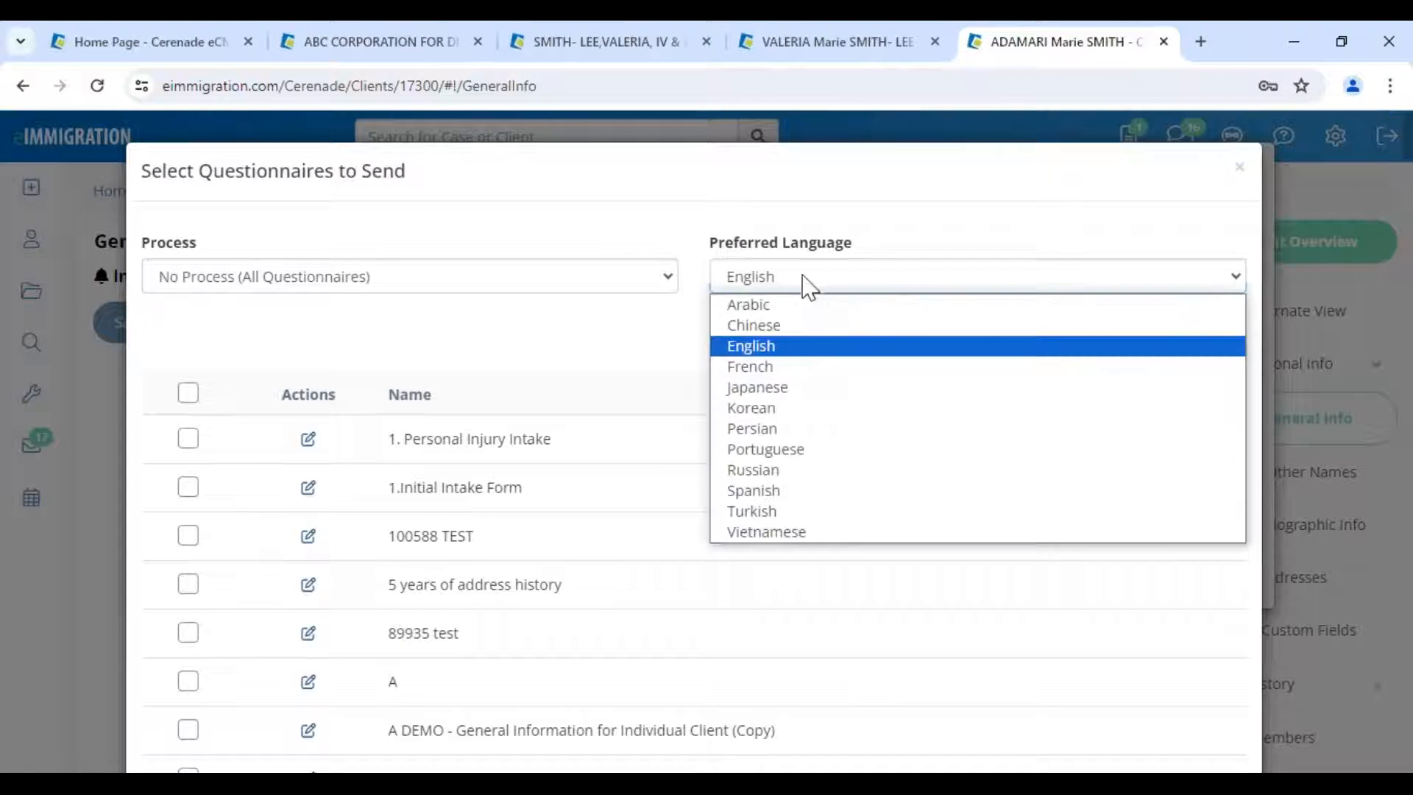
{"action": "left_click", "coordinate": [777, 492]}
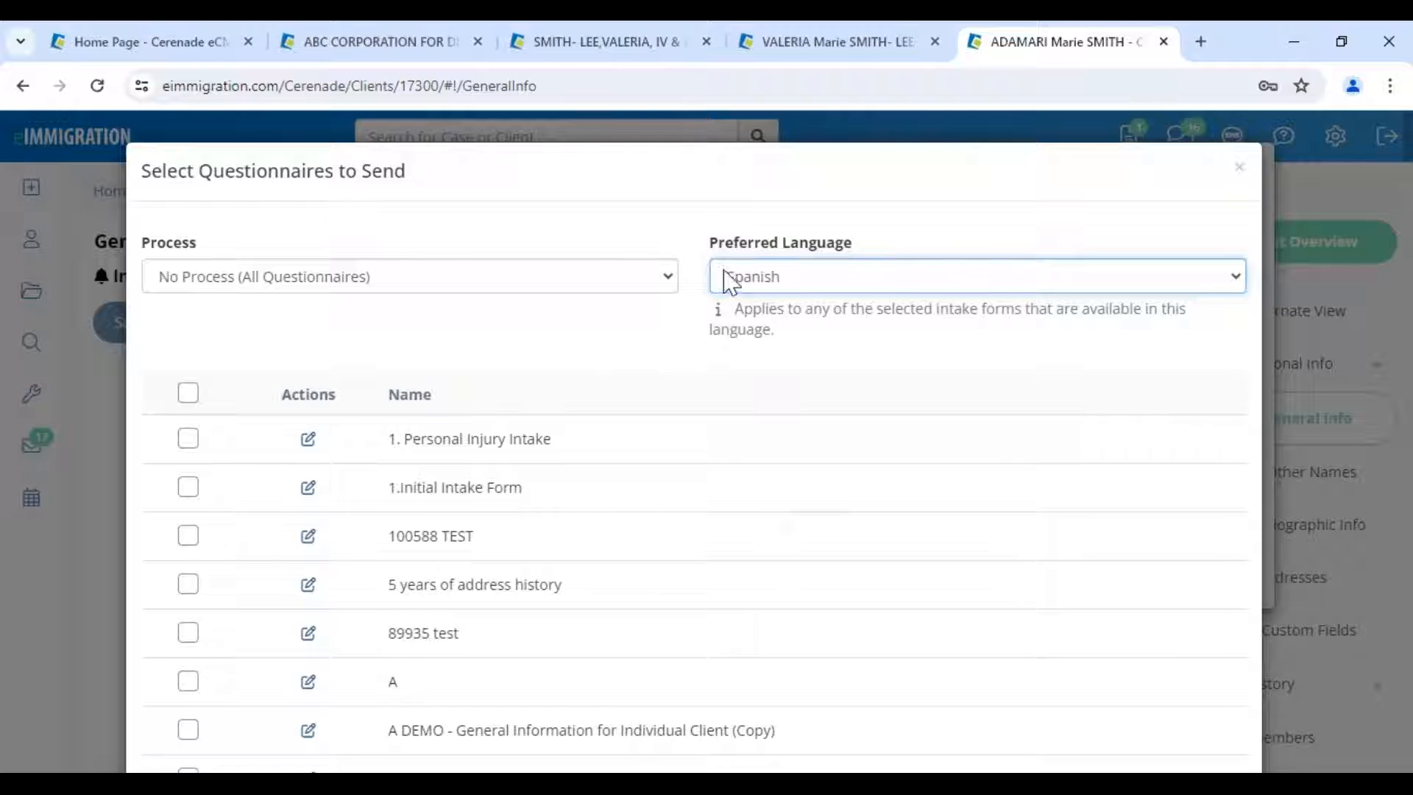
- Under the IV & AOS (1-Step) Family-Based process, select only General Information for Individual Client and save
{"action": "left_click", "coordinate": [228, 278]}
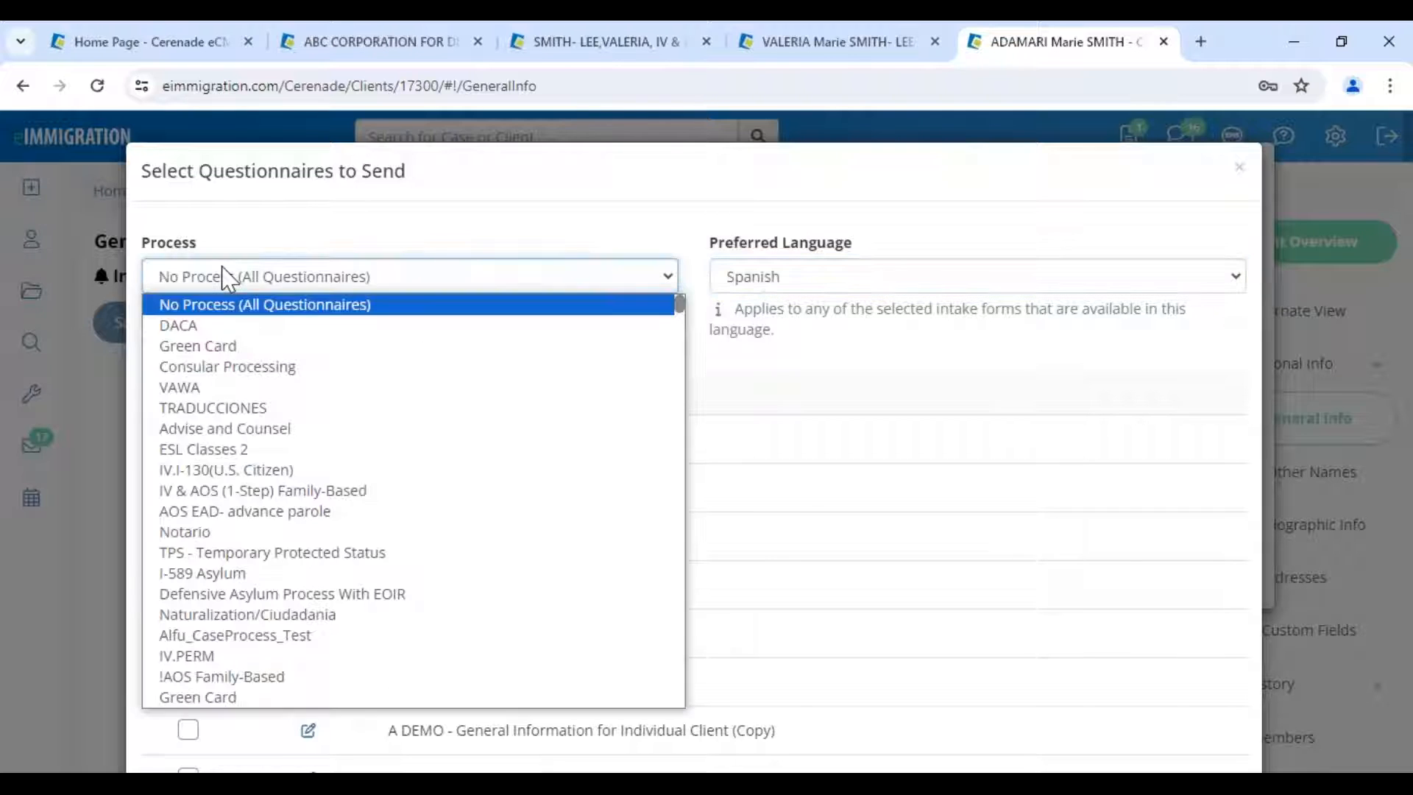
{"action": "left_click", "coordinate": [264, 491]}
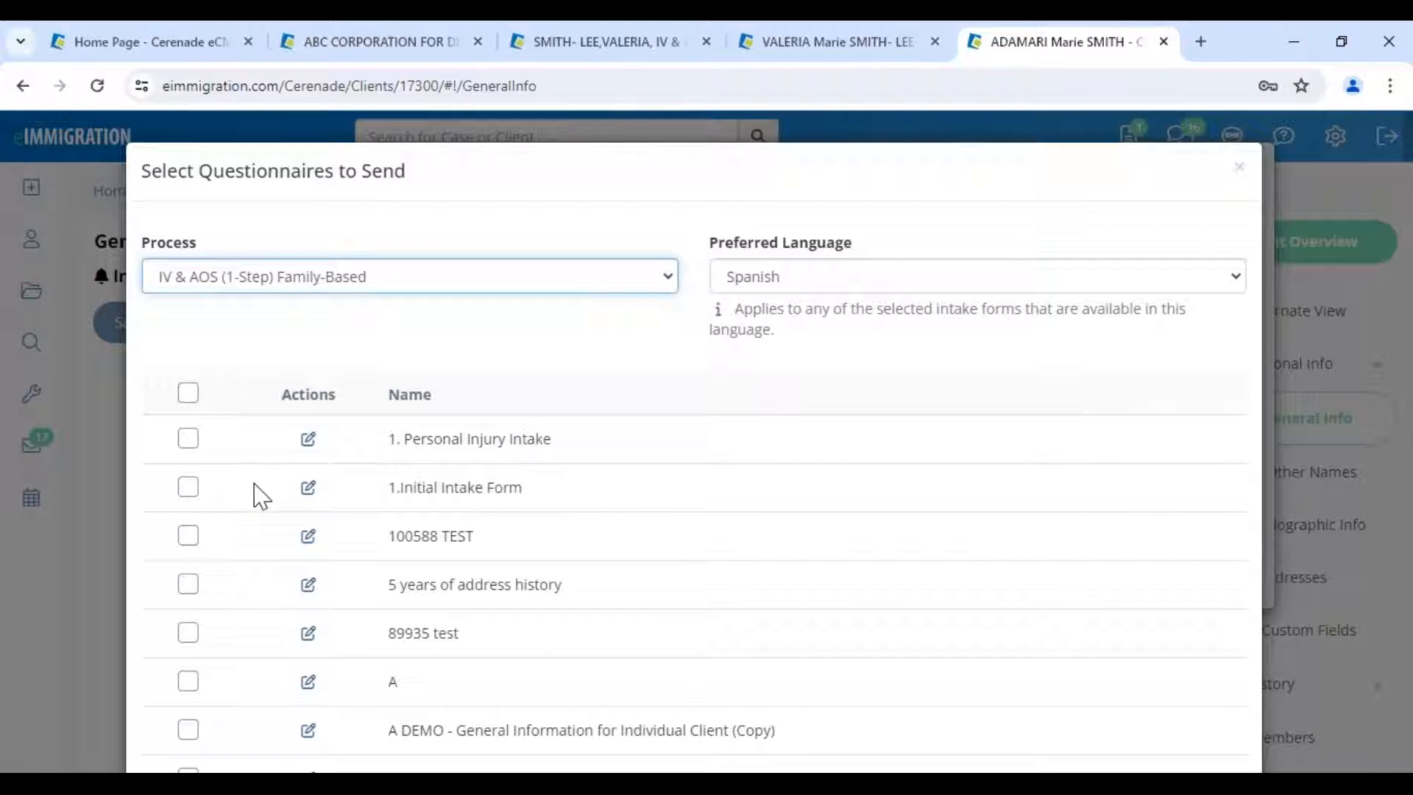
{"action": "left_click", "coordinate": [193, 396]}
{"action": "left_click", "coordinate": [193, 398]}
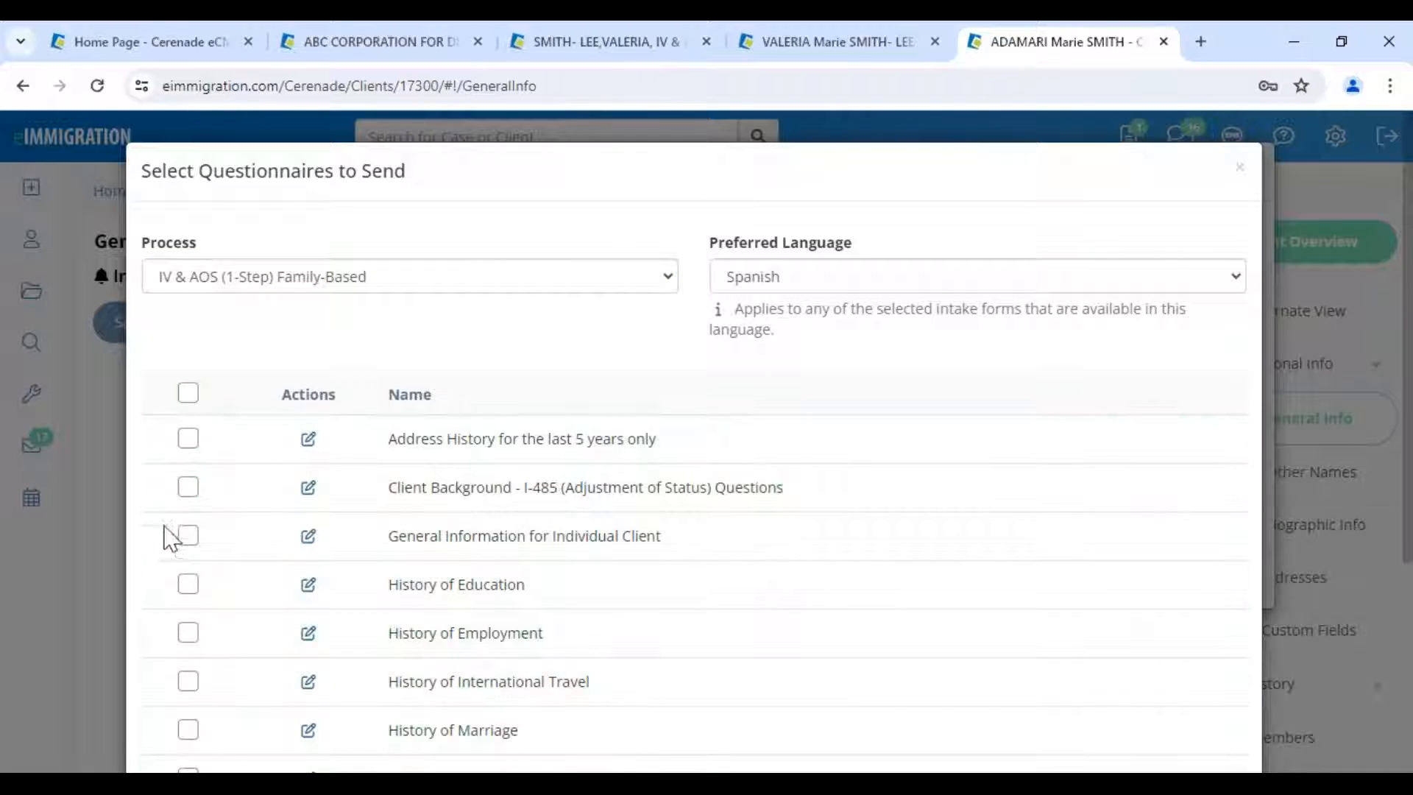
{"action": "left_click", "coordinate": [189, 536]}
{"action": "scroll", "coordinate": [1004, 654], "scroll_direction": "down", "scroll_amount": 1}
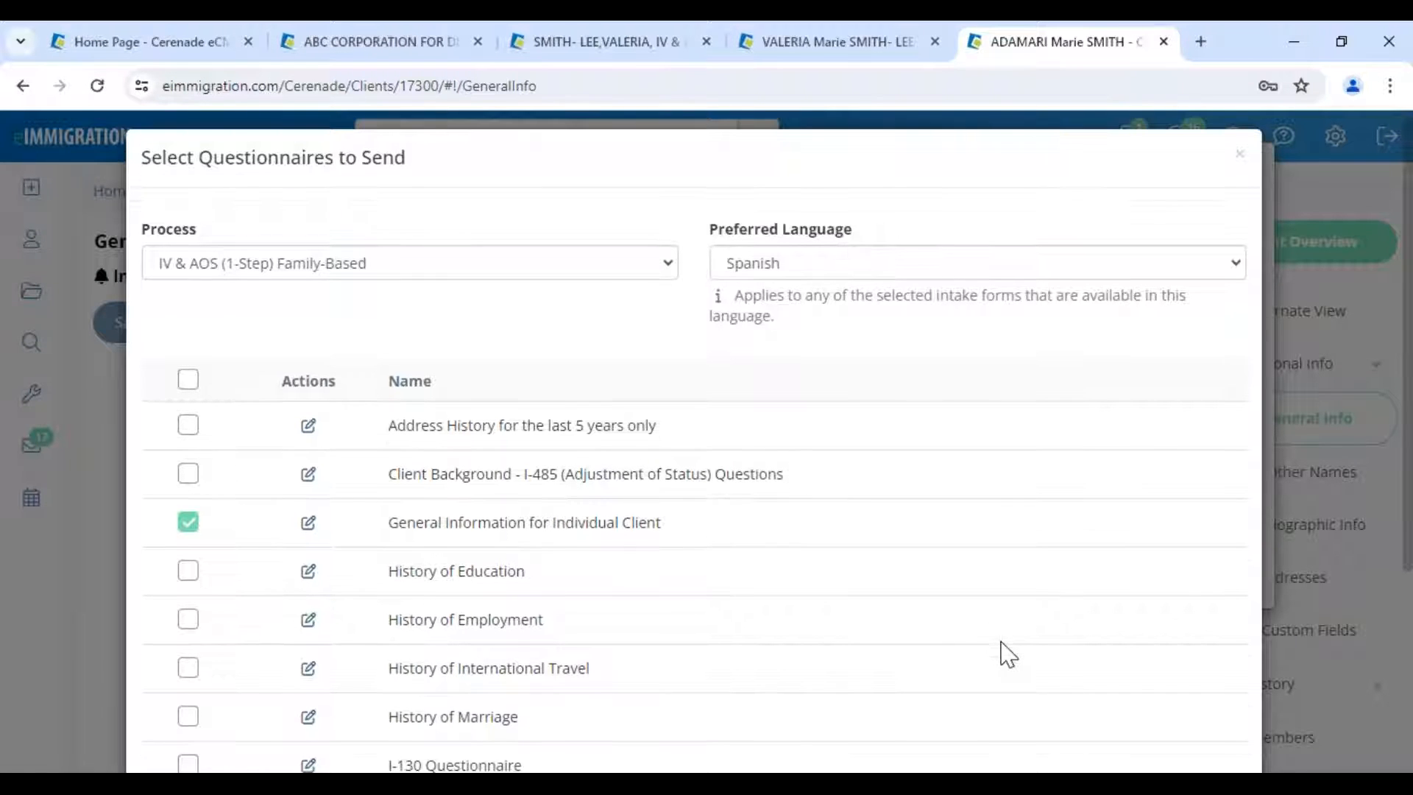
{"action": "scroll", "coordinate": [1009, 654], "scroll_direction": "down", "scroll_amount": 4}
{"action": "left_click", "coordinate": [1139, 709]}
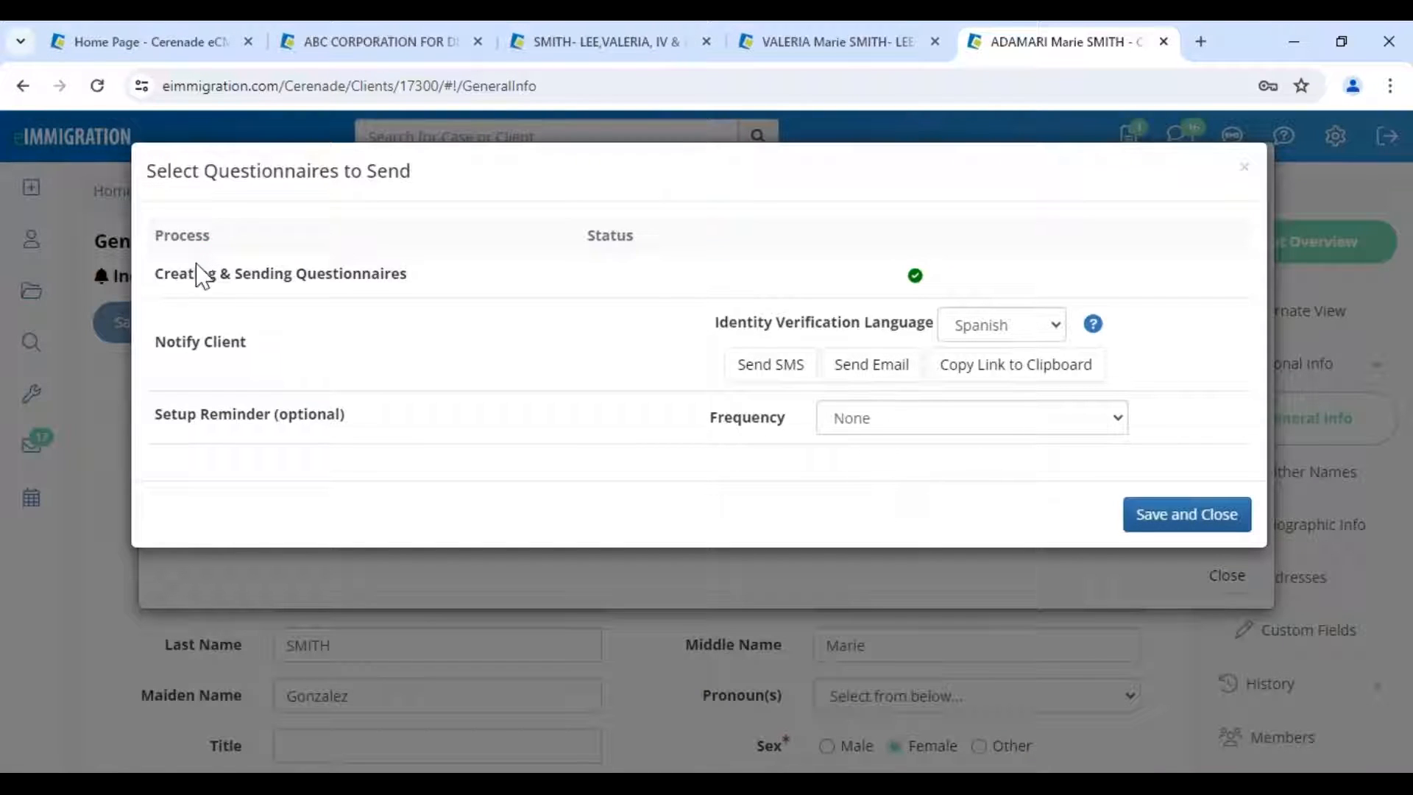
- Open the Short Message Service dialog from the Notify Client row's Send SMS option
{"action": "left_click_drag", "start_coordinate": [196, 271], "coordinate": [430, 272]}
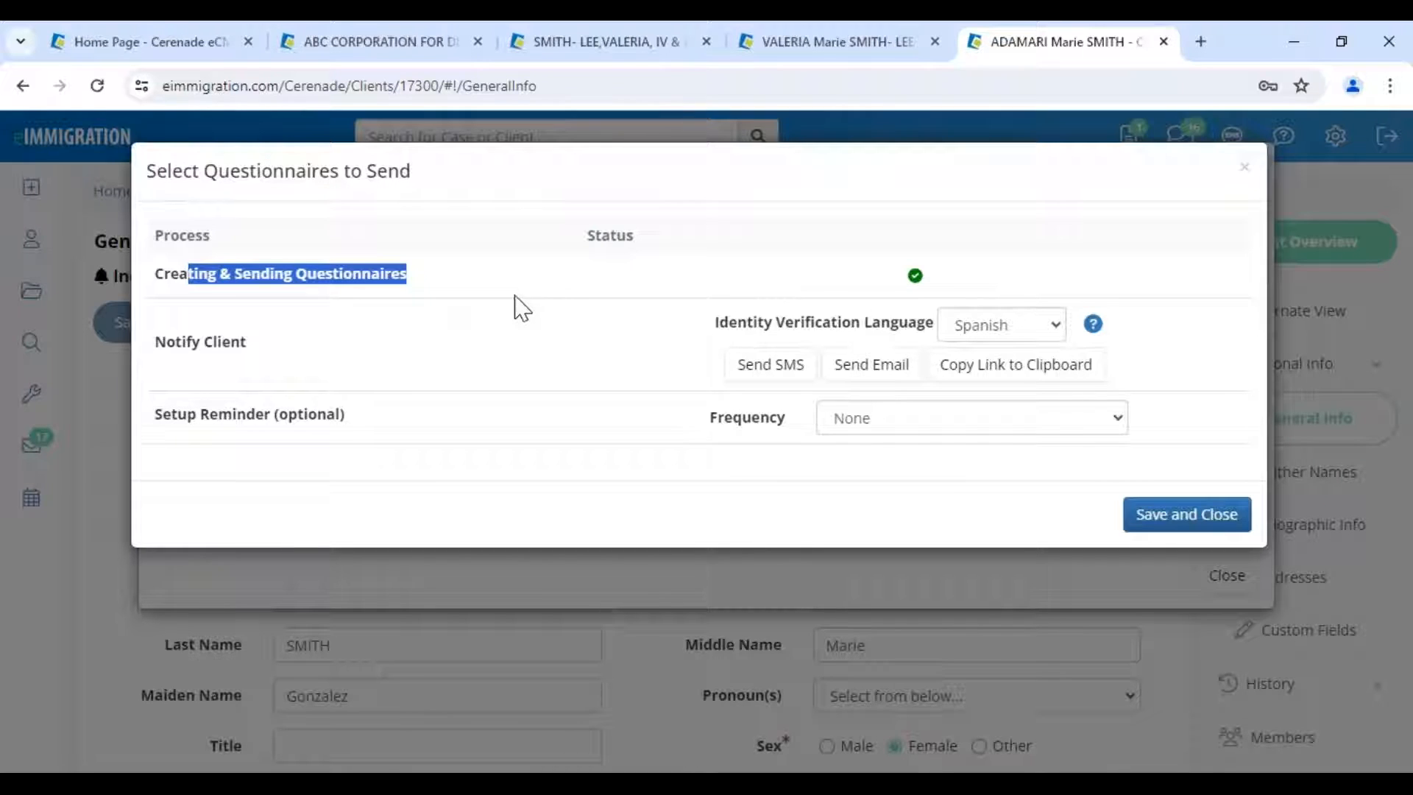
{"action": "left_click_drag", "start_coordinate": [159, 338], "coordinate": [309, 350]}
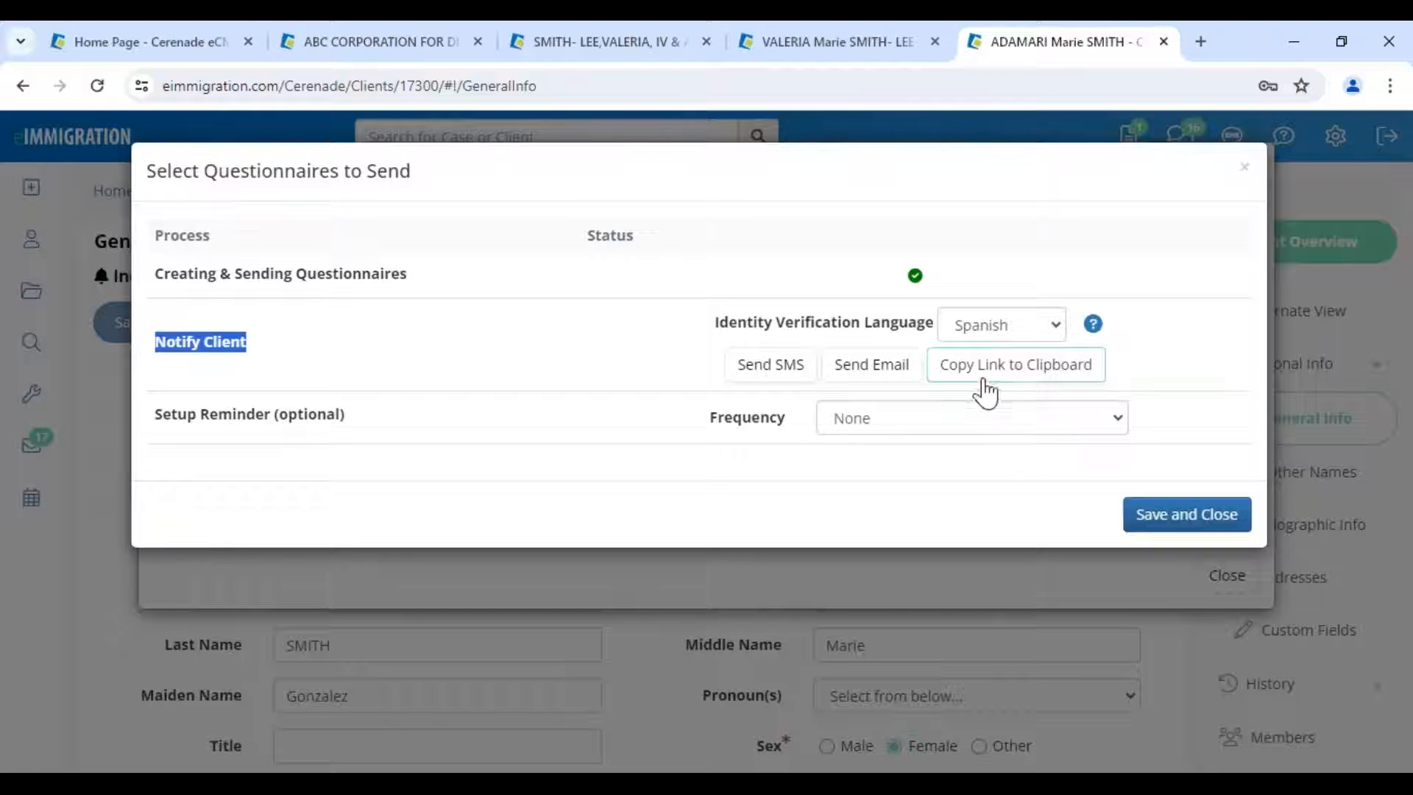
{"action": "left_click", "coordinate": [800, 369]}
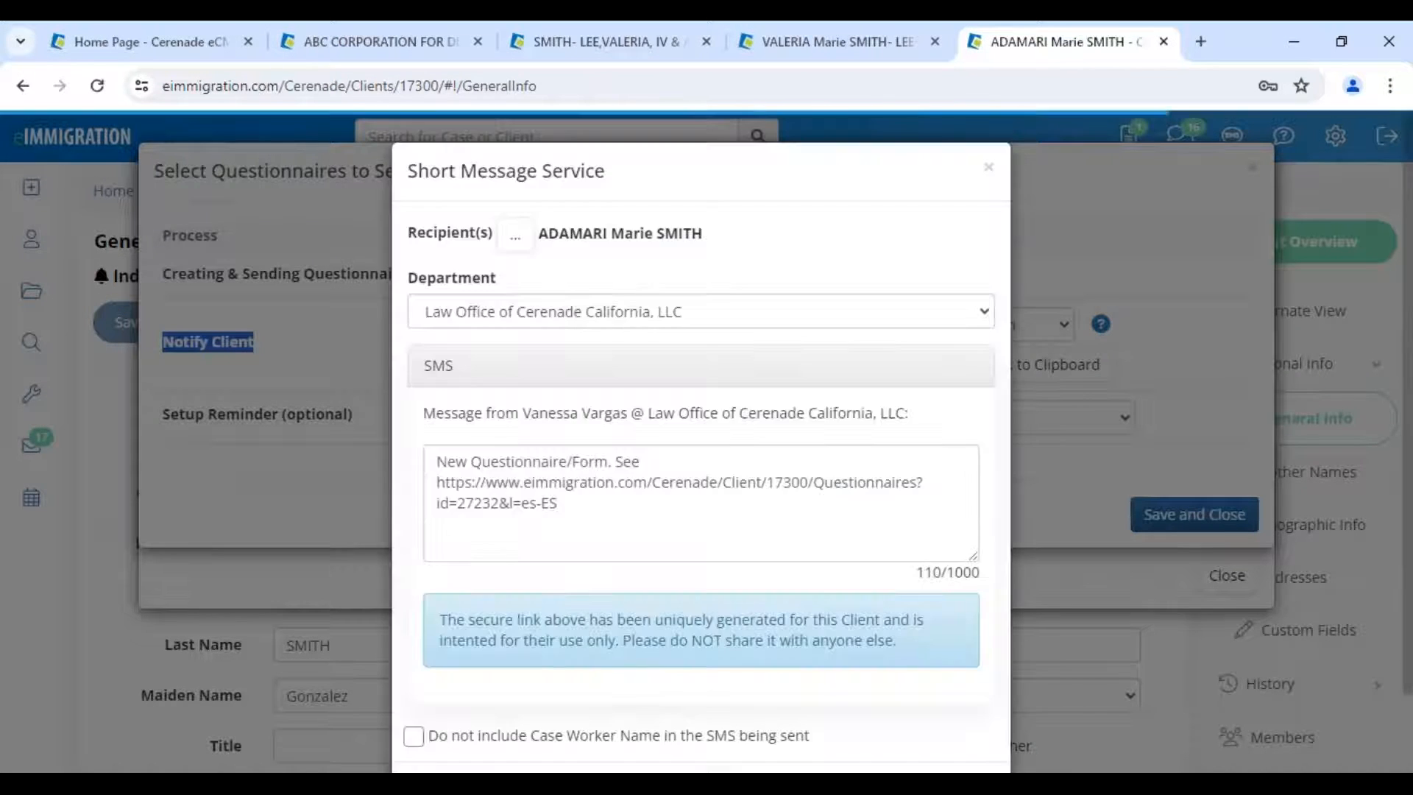
{"action": "left_click_drag", "start_coordinate": [407, 171], "coordinate": [650, 171]}
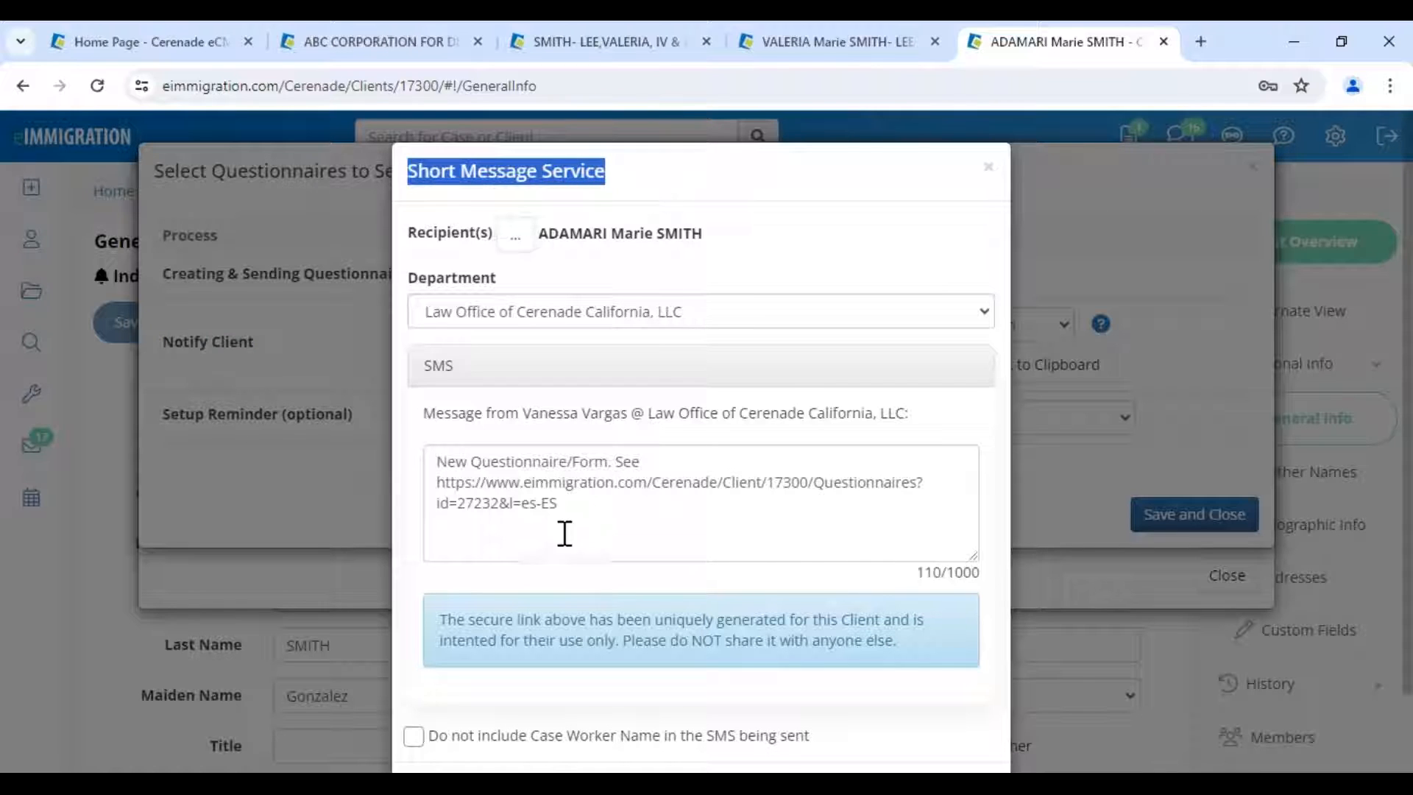
- Replace the SMS intro with 'Favor de completar este cuestionario:'
{"action": "left_click_drag", "start_coordinate": [450, 464], "coordinate": [688, 448]}
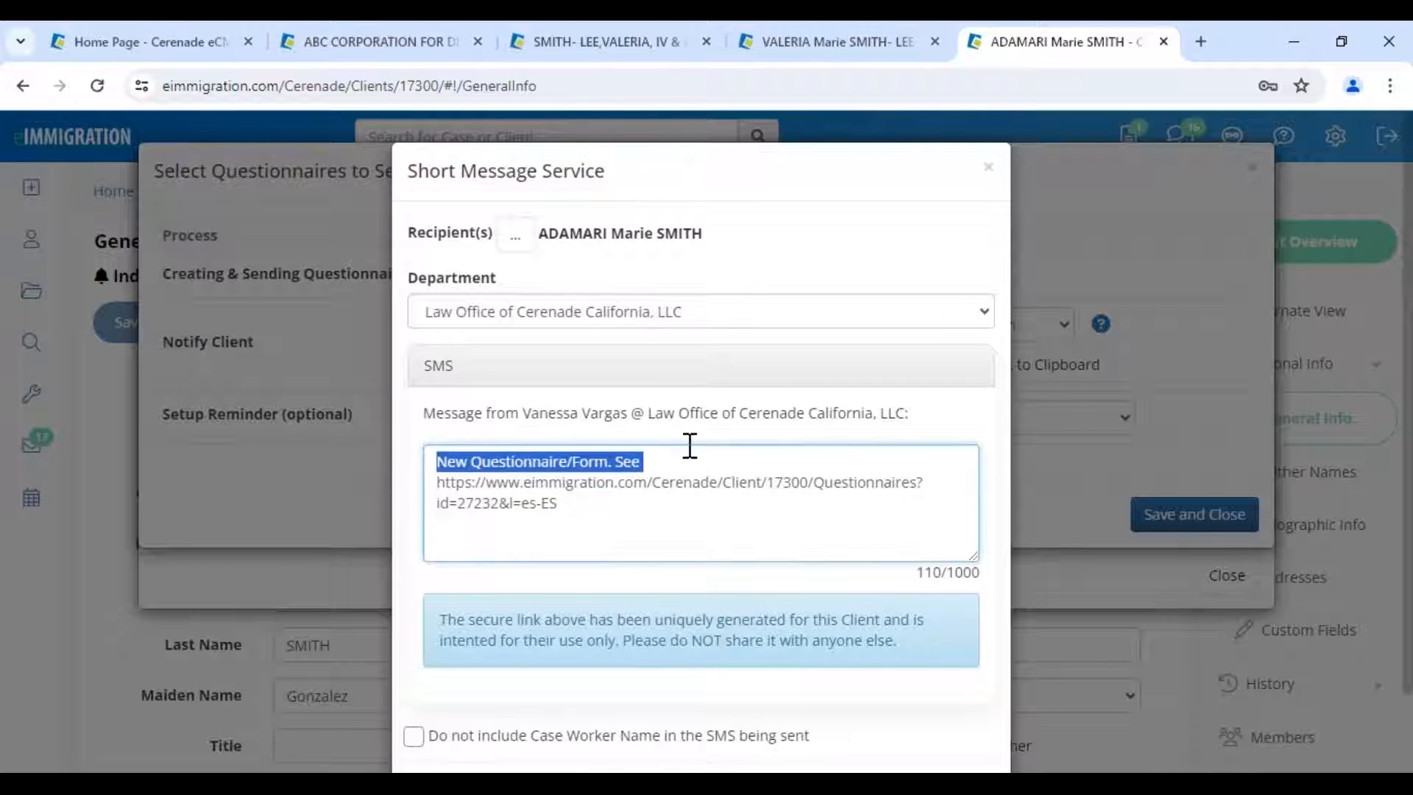
{"action": "type", "text": "Favor d"}
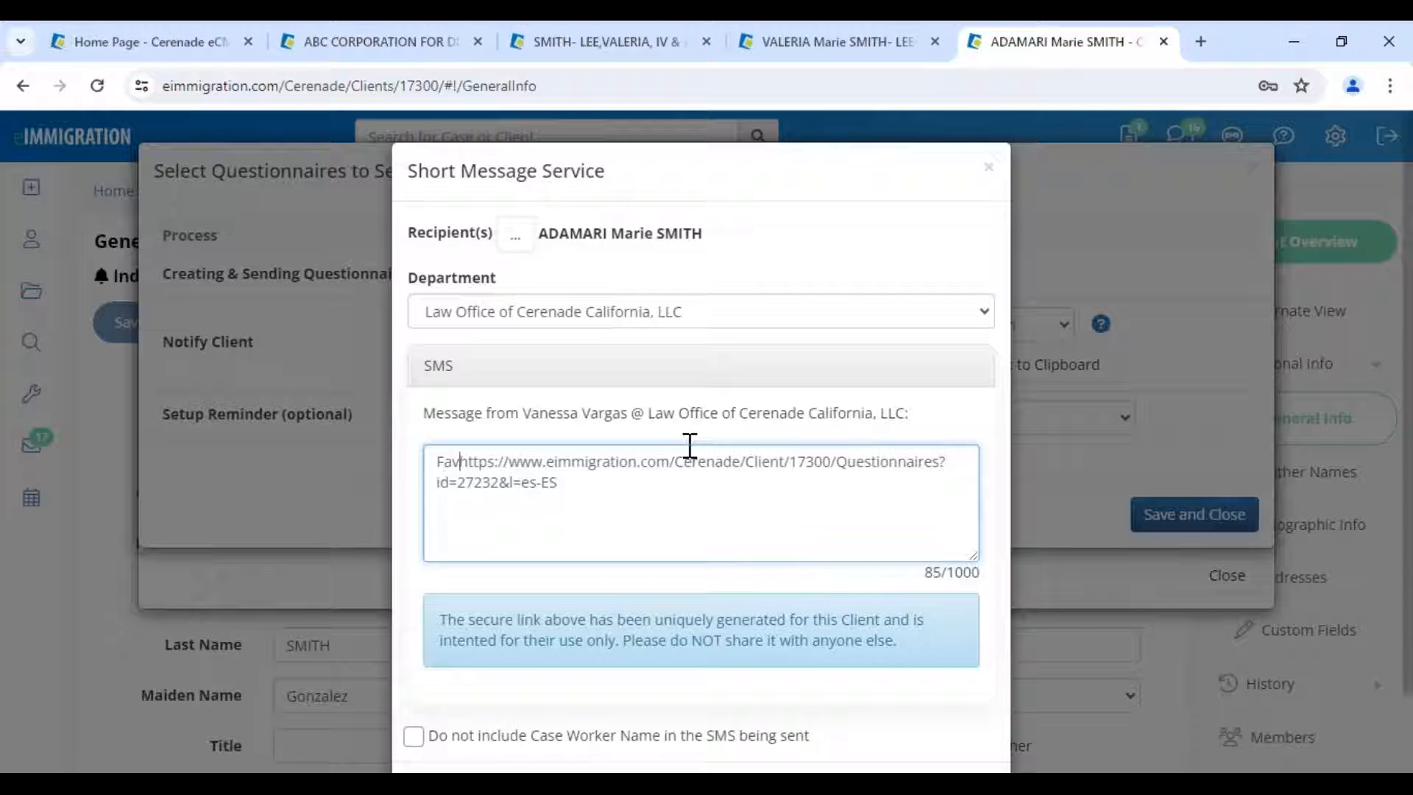
{"action": "type", "text": "e completar "}
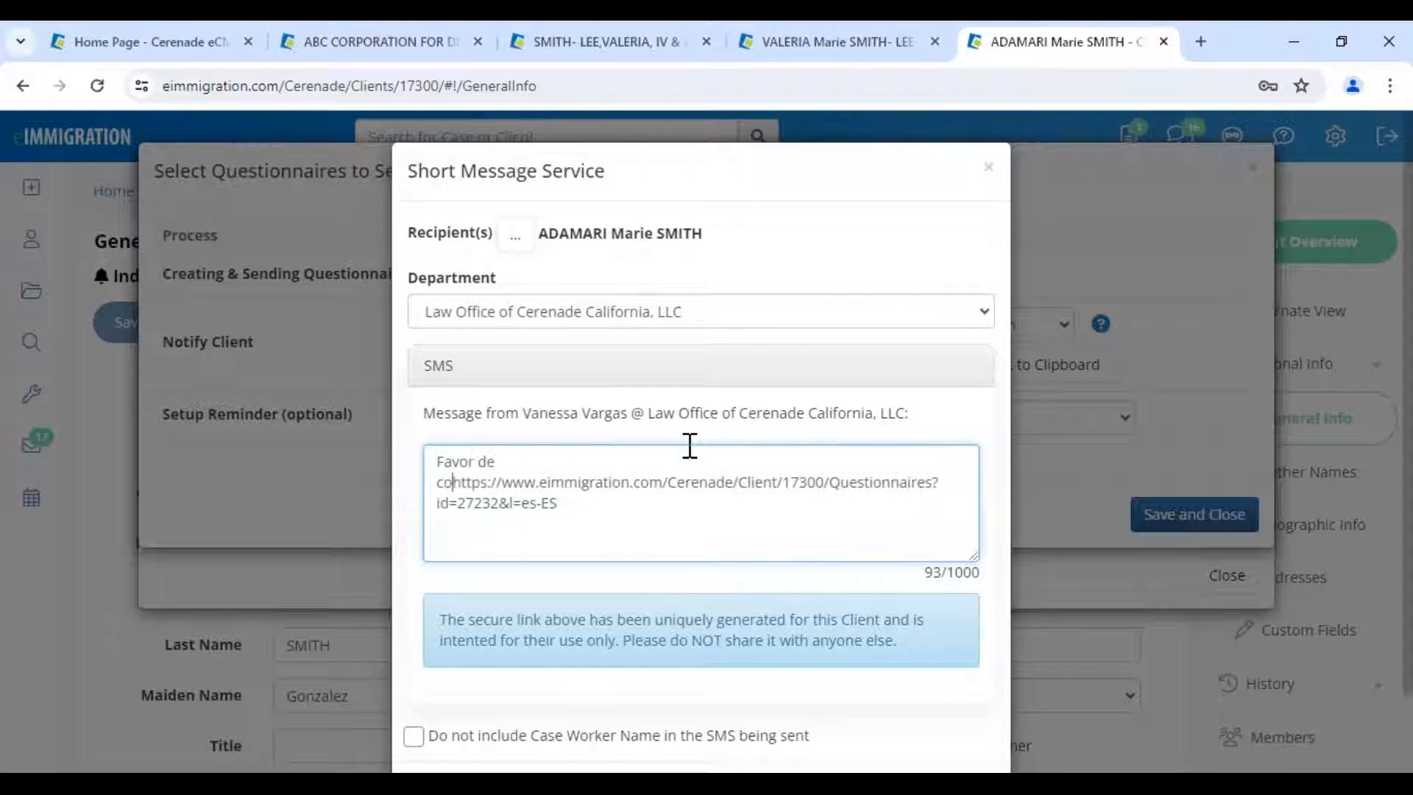
{"action": "type", "text": "este cuse"}
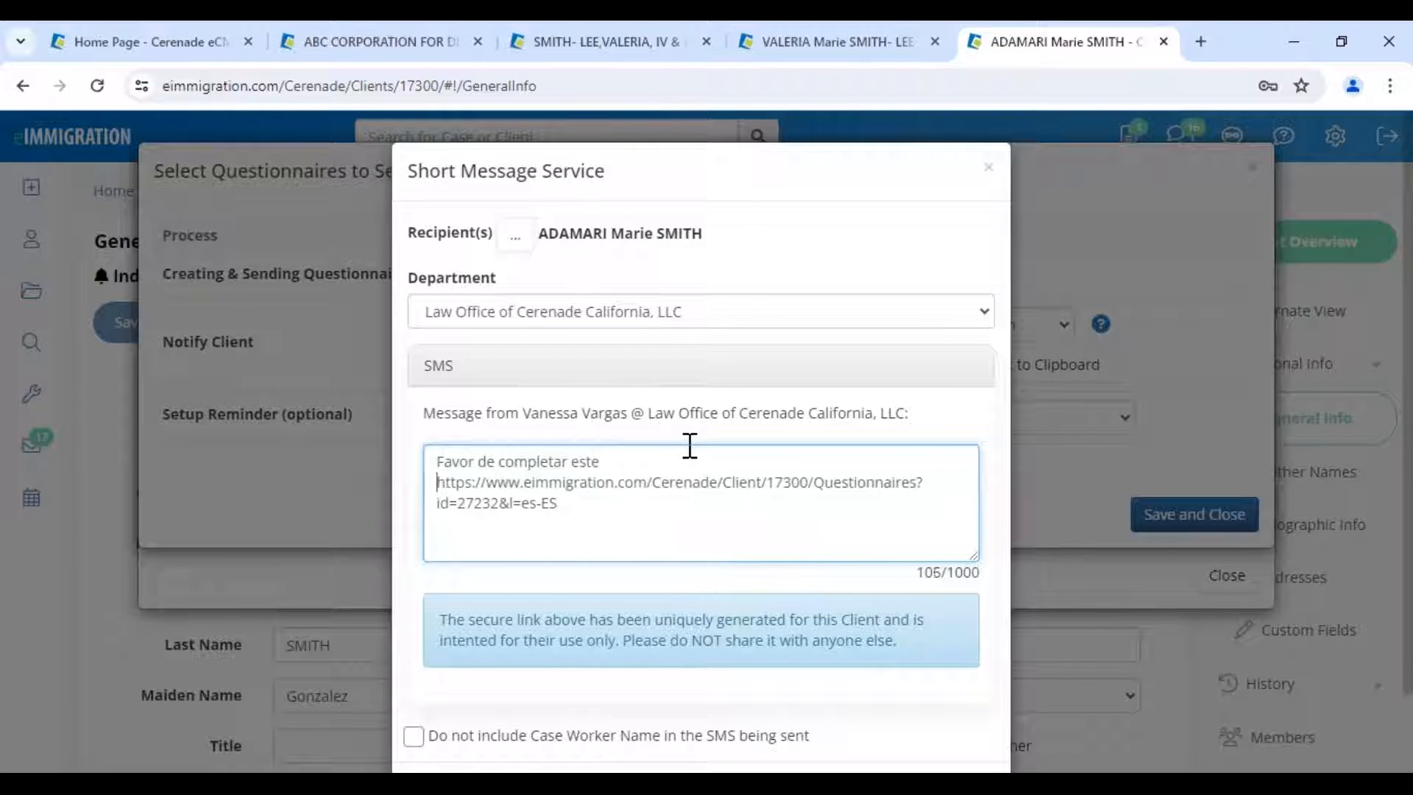
{"action": "key", "text": "BackSpace"}
{"action": "key", "text": "BackSpace"}
{"action": "type", "text": "estionario:"}
- Exclude the case worker's name from the SMS and send it to the client
{"action": "left_click_drag", "start_coordinate": [557, 503], "coordinate": [433, 484]}
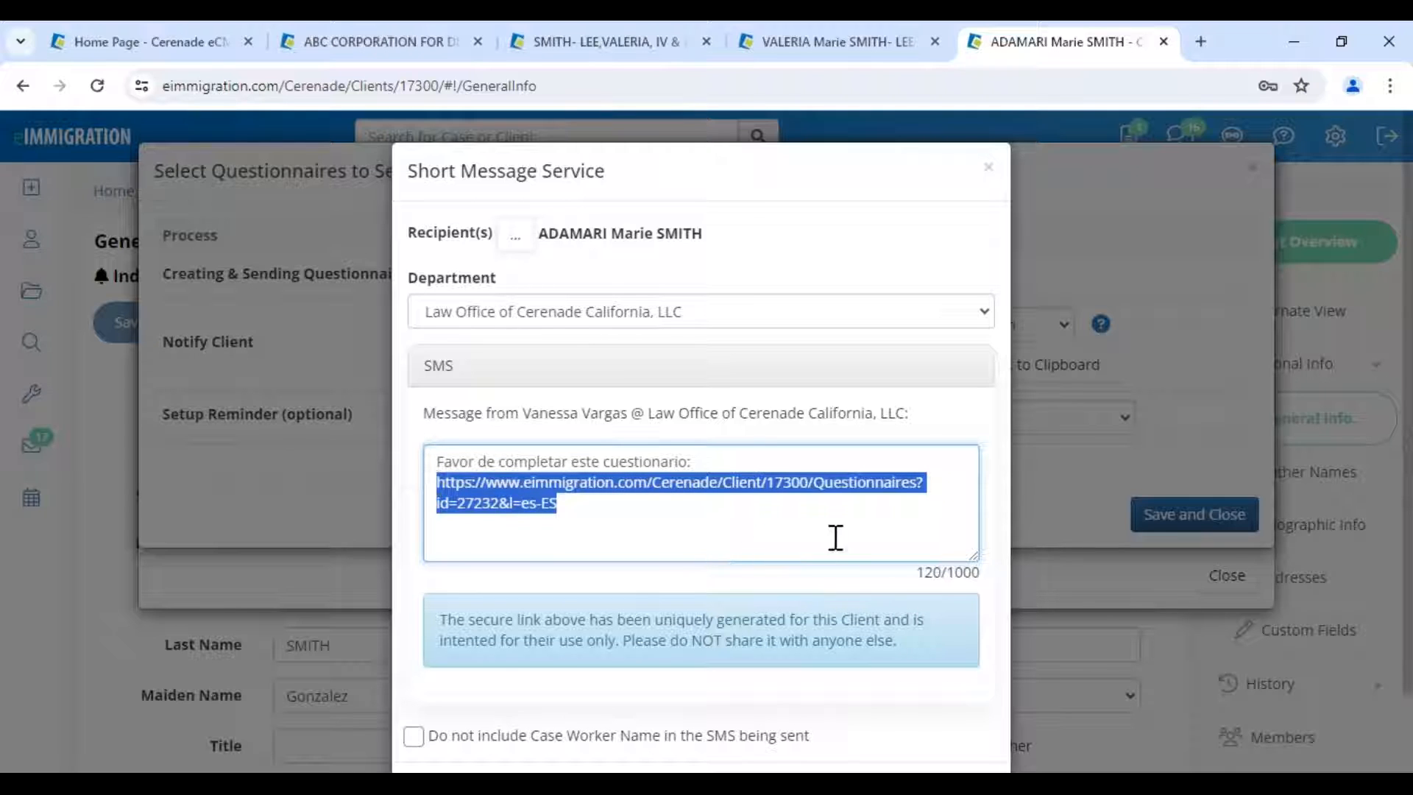
{"action": "scroll", "coordinate": [508, 665], "scroll_direction": "down", "scroll_amount": 1}
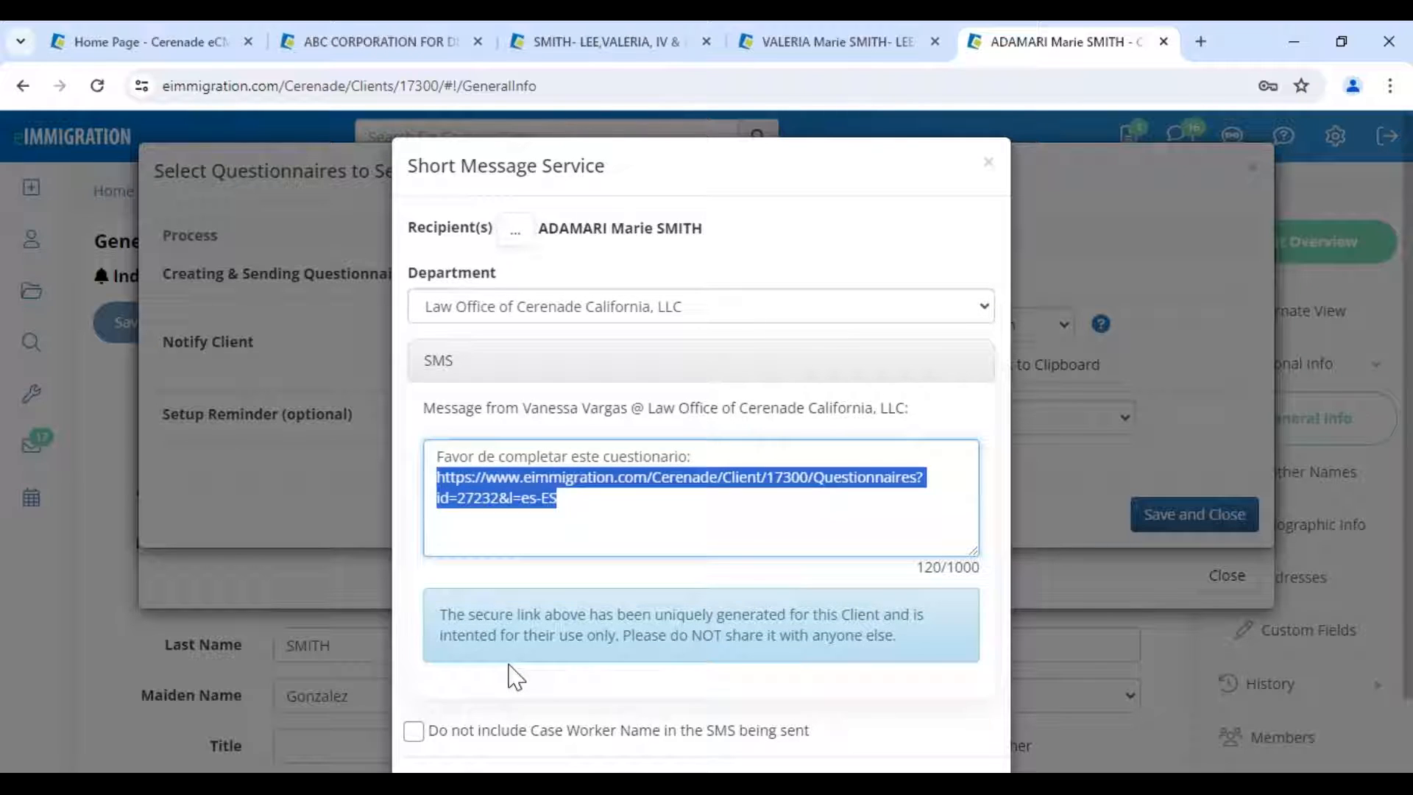
{"action": "scroll", "coordinate": [515, 676], "scroll_direction": "down", "scroll_amount": 1}
{"action": "left_click_drag", "start_coordinate": [496, 325], "coordinate": [647, 325]}
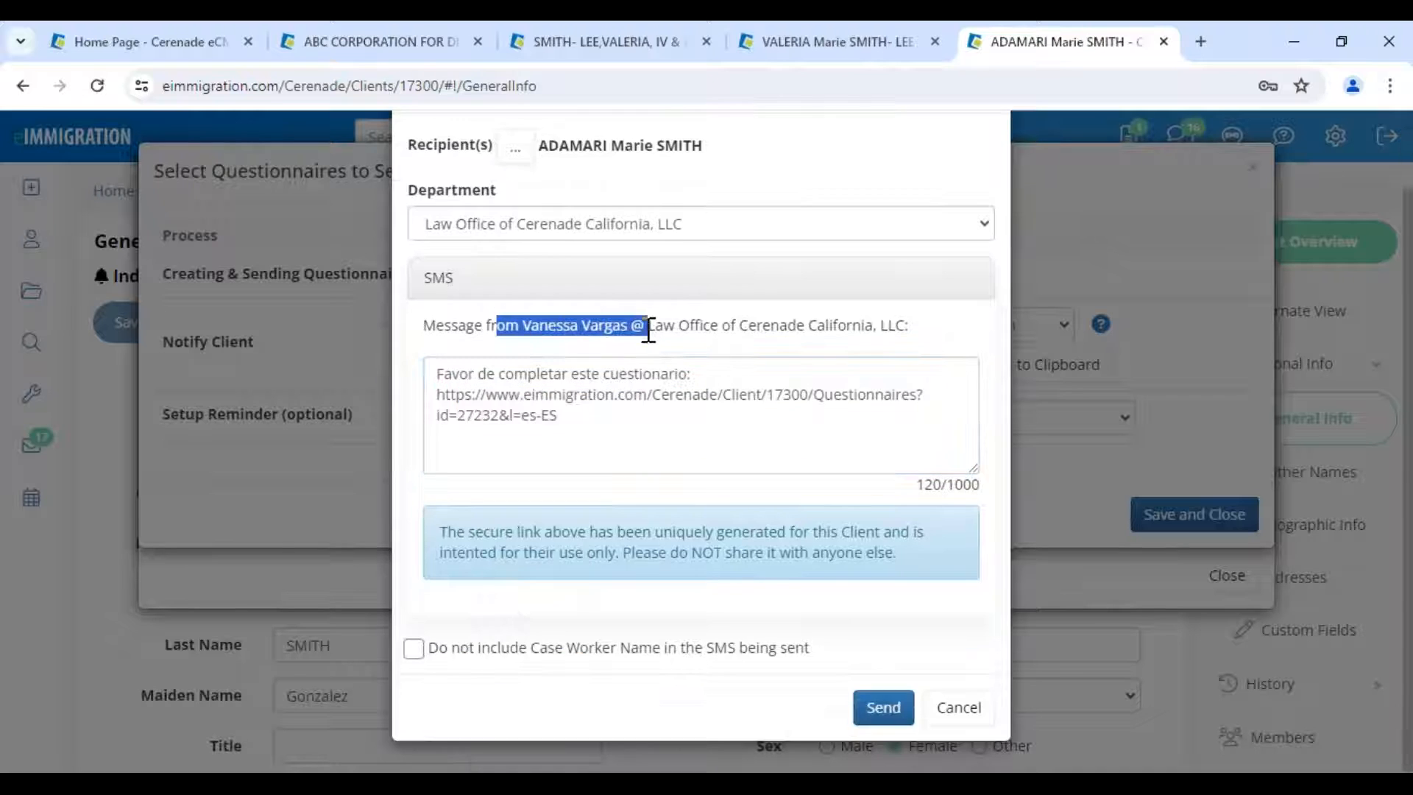
{"action": "left_click", "coordinate": [480, 655]}
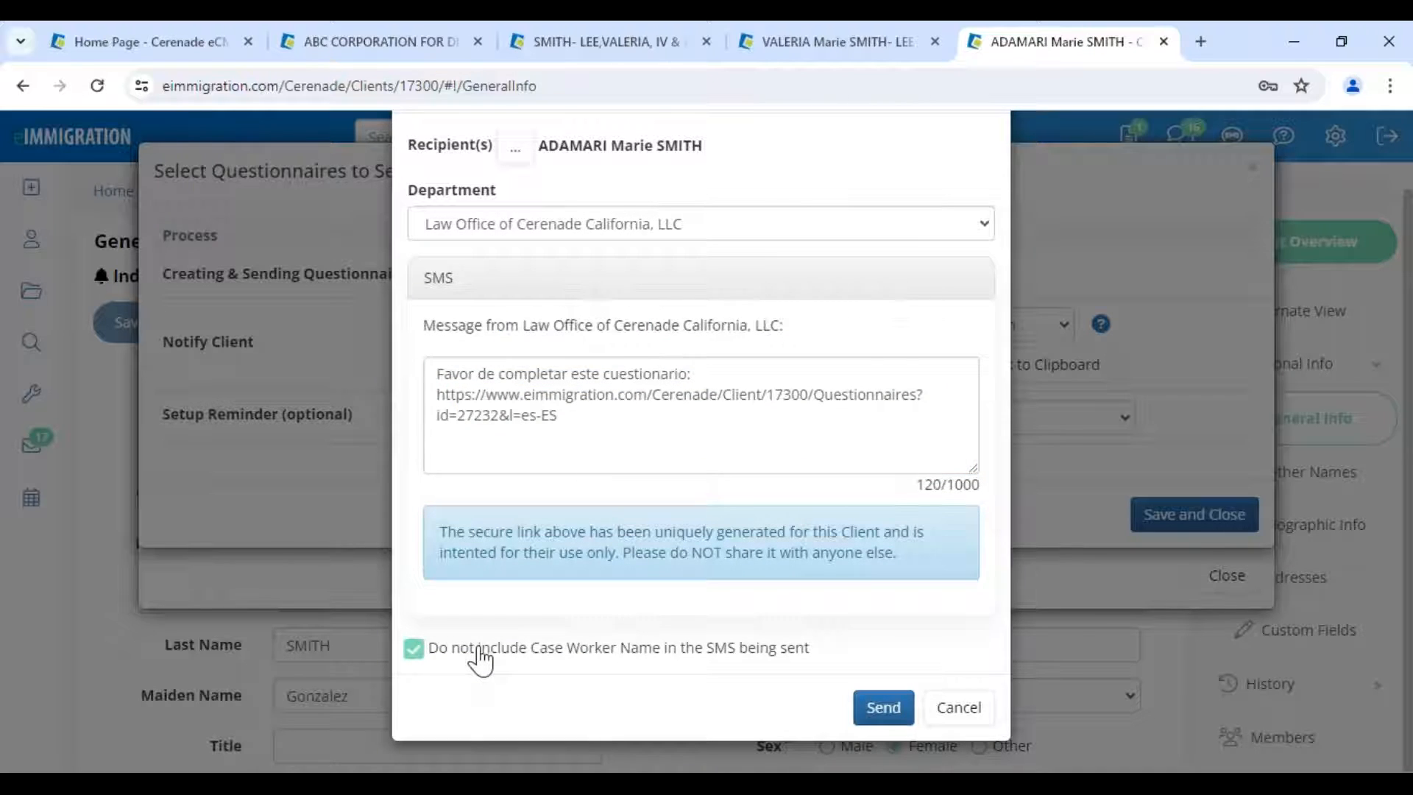
{"action": "left_click", "coordinate": [882, 708]}
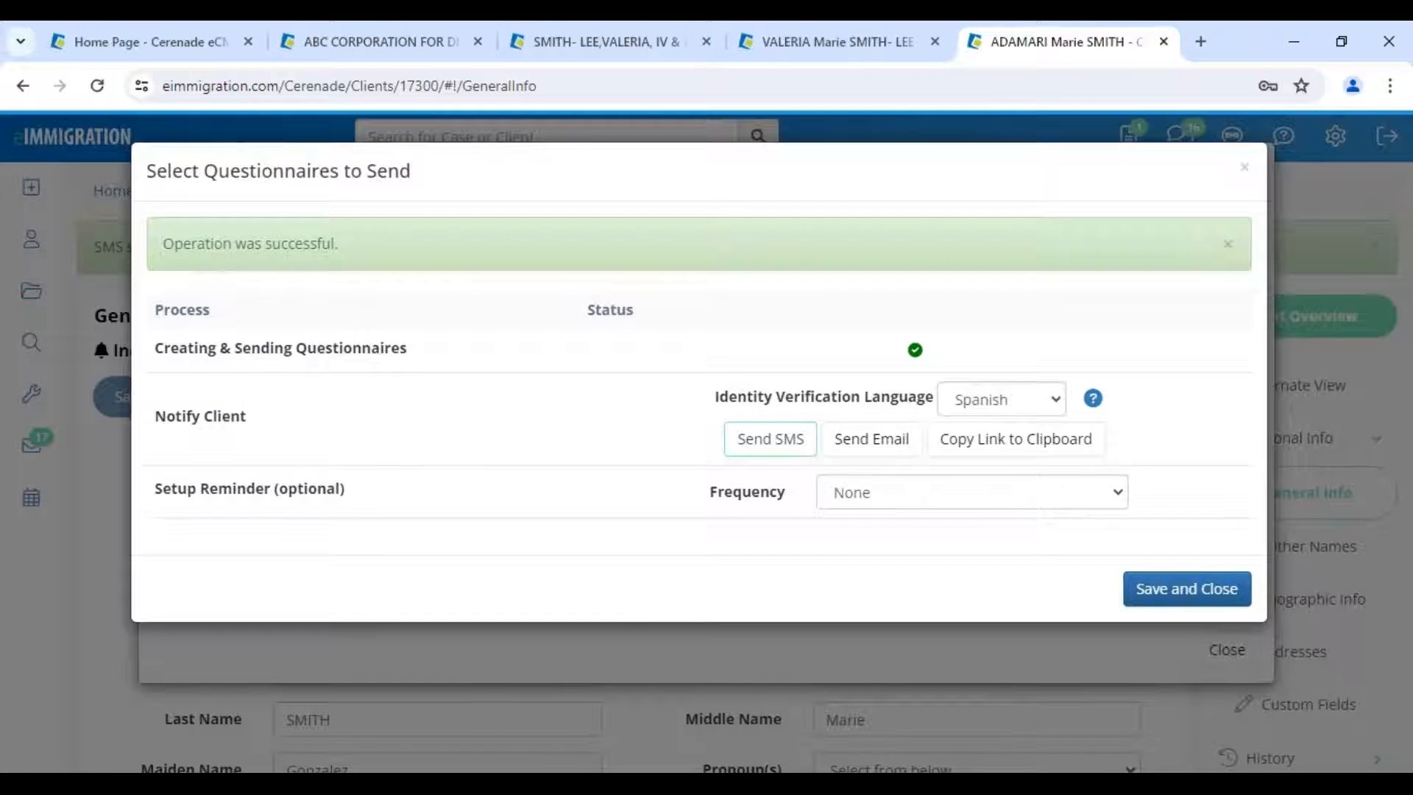
- Schedule reminders once every 3 days via Email and SMS, expiring 05/10/2024, then save and close
{"action": "left_click_drag", "start_coordinate": [162, 489], "coordinate": [387, 505]}
{"action": "left_click", "coordinate": [828, 501]}
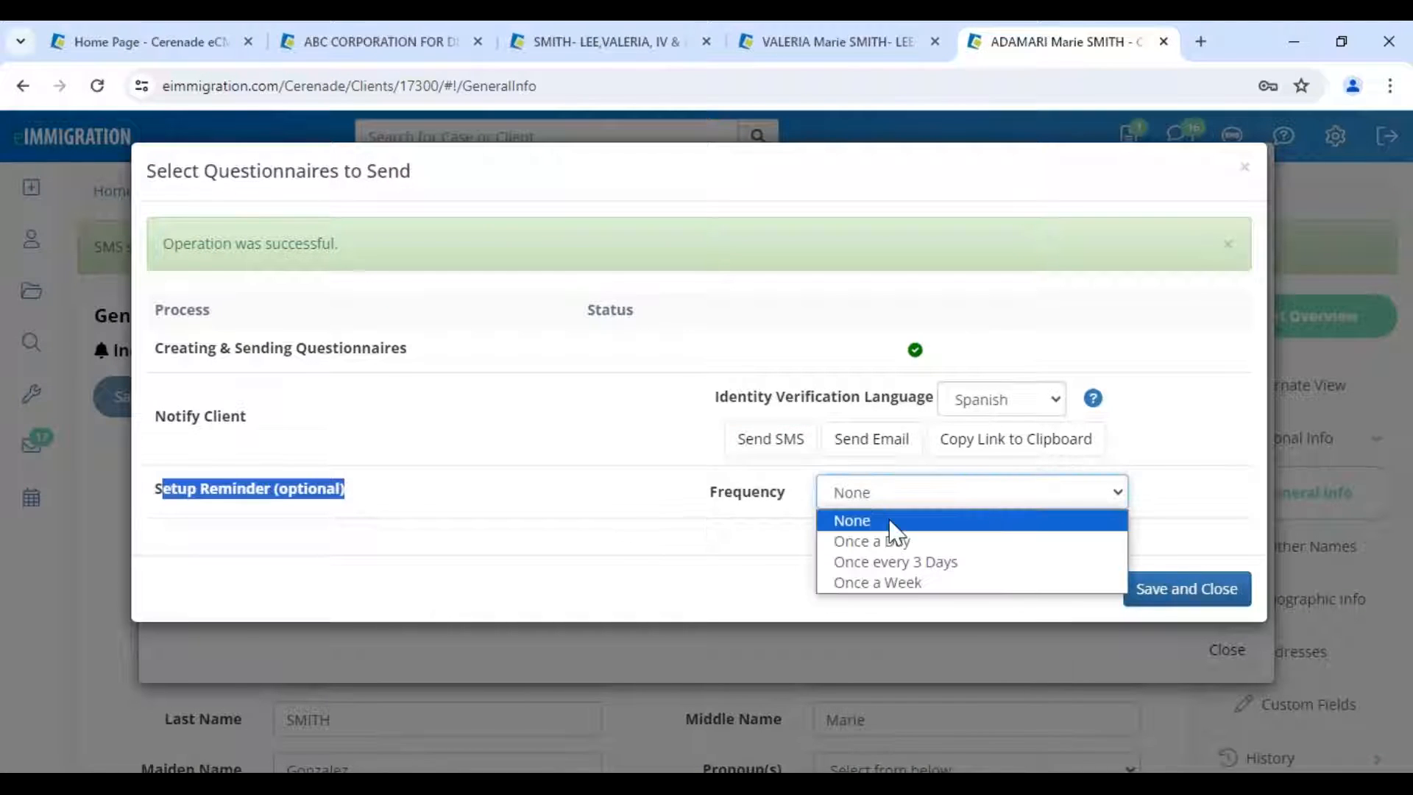
{"action": "left_click", "coordinate": [920, 563]}
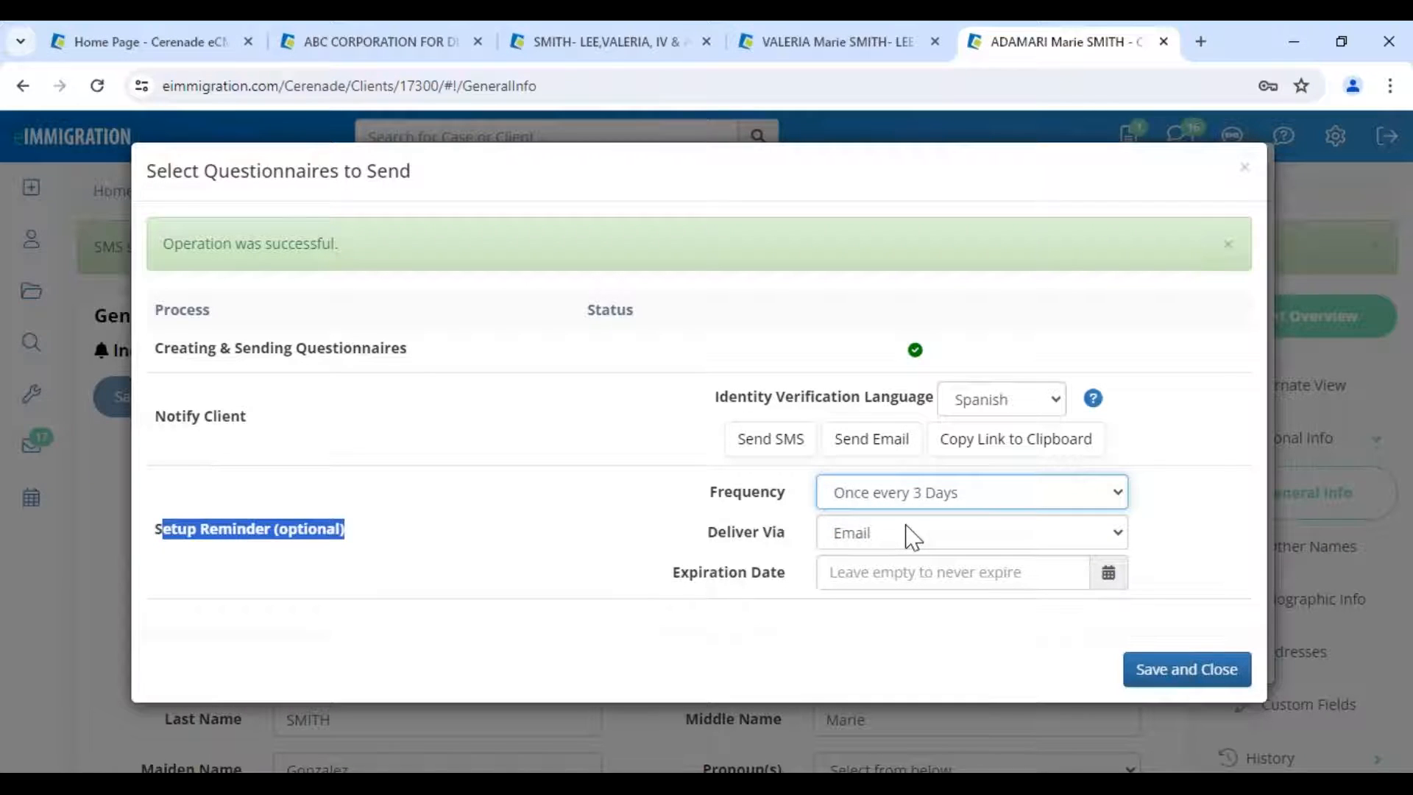
{"action": "left_click", "coordinate": [911, 537]}
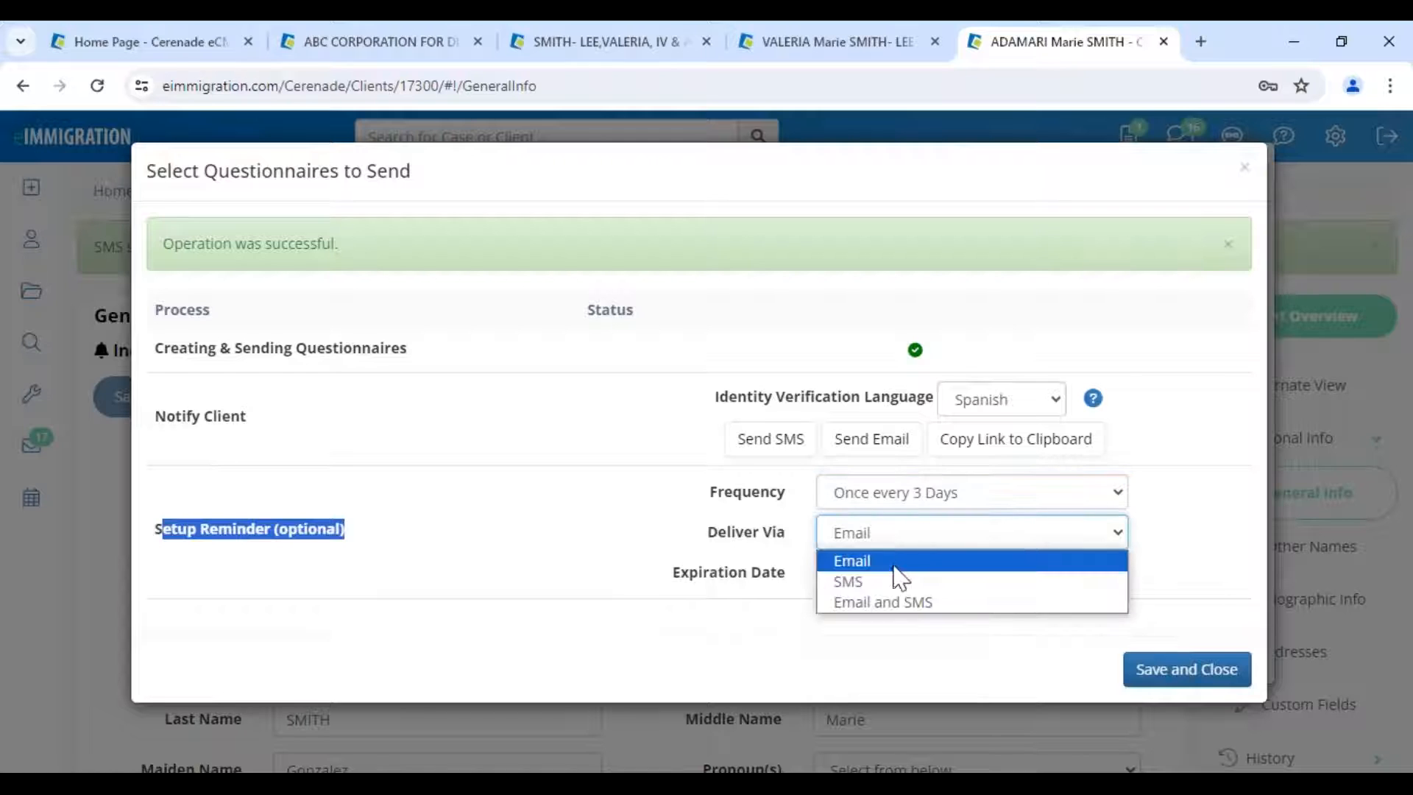
{"action": "left_click", "coordinate": [893, 602]}
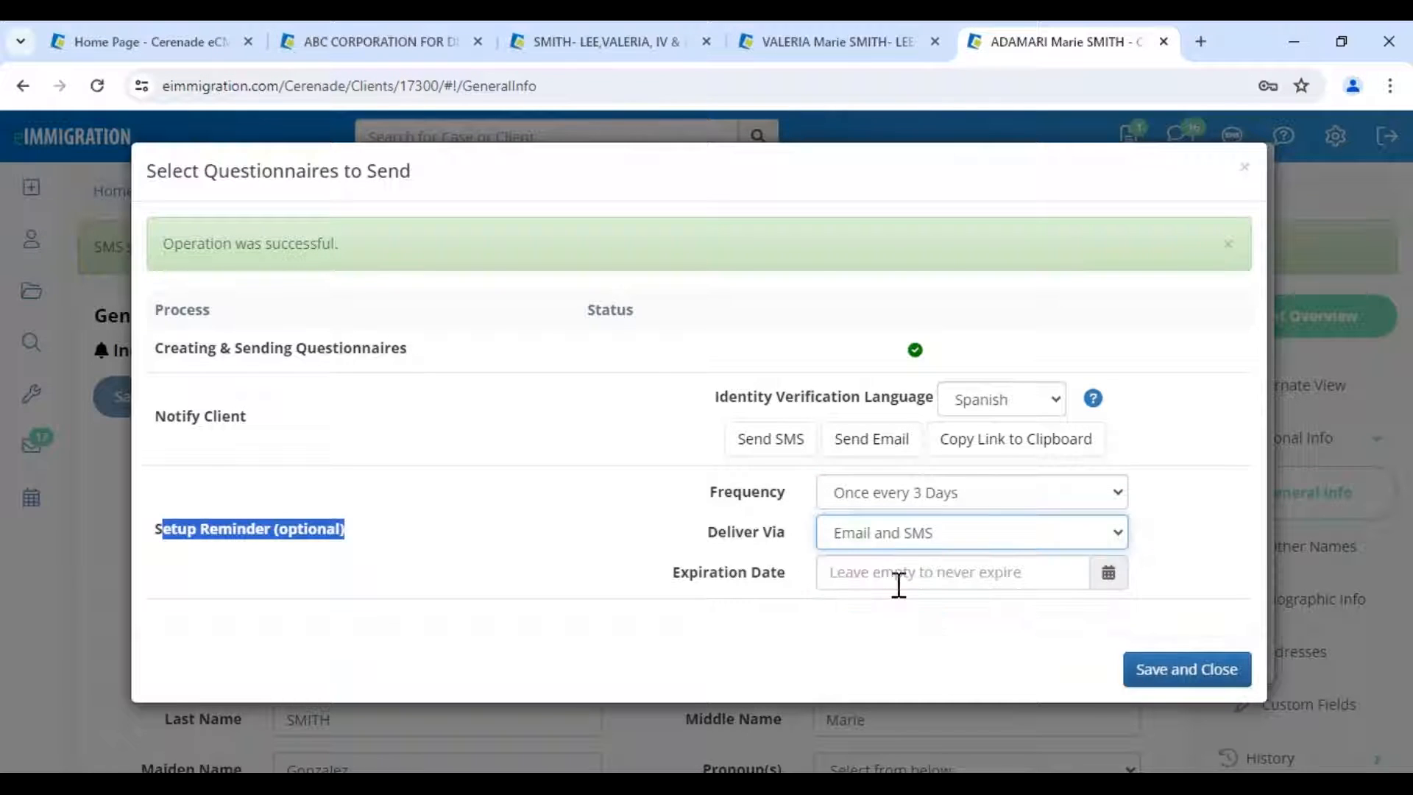
{"action": "left_click", "coordinate": [890, 581]}
{"action": "left_click", "coordinate": [996, 470]}
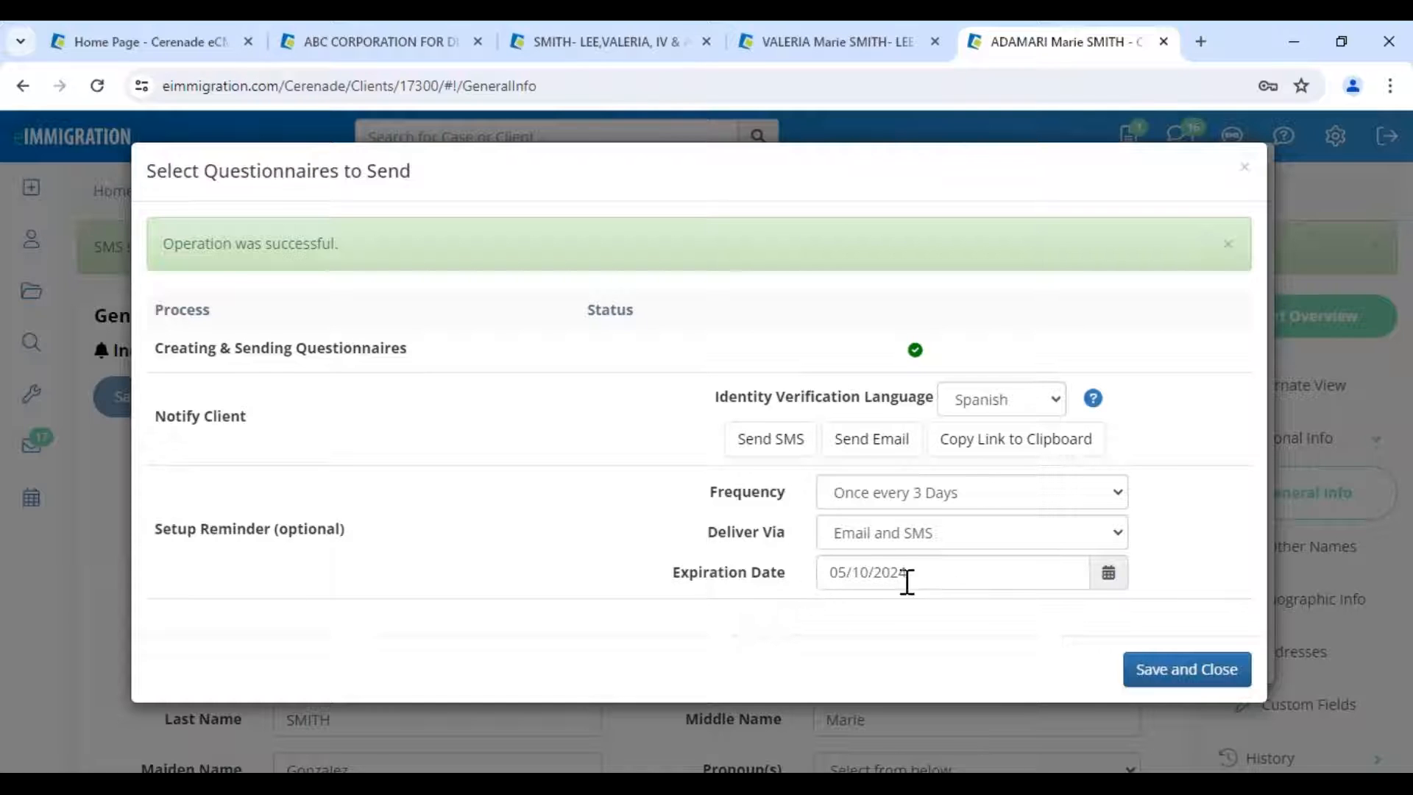
{"action": "left_click", "coordinate": [1222, 681]}
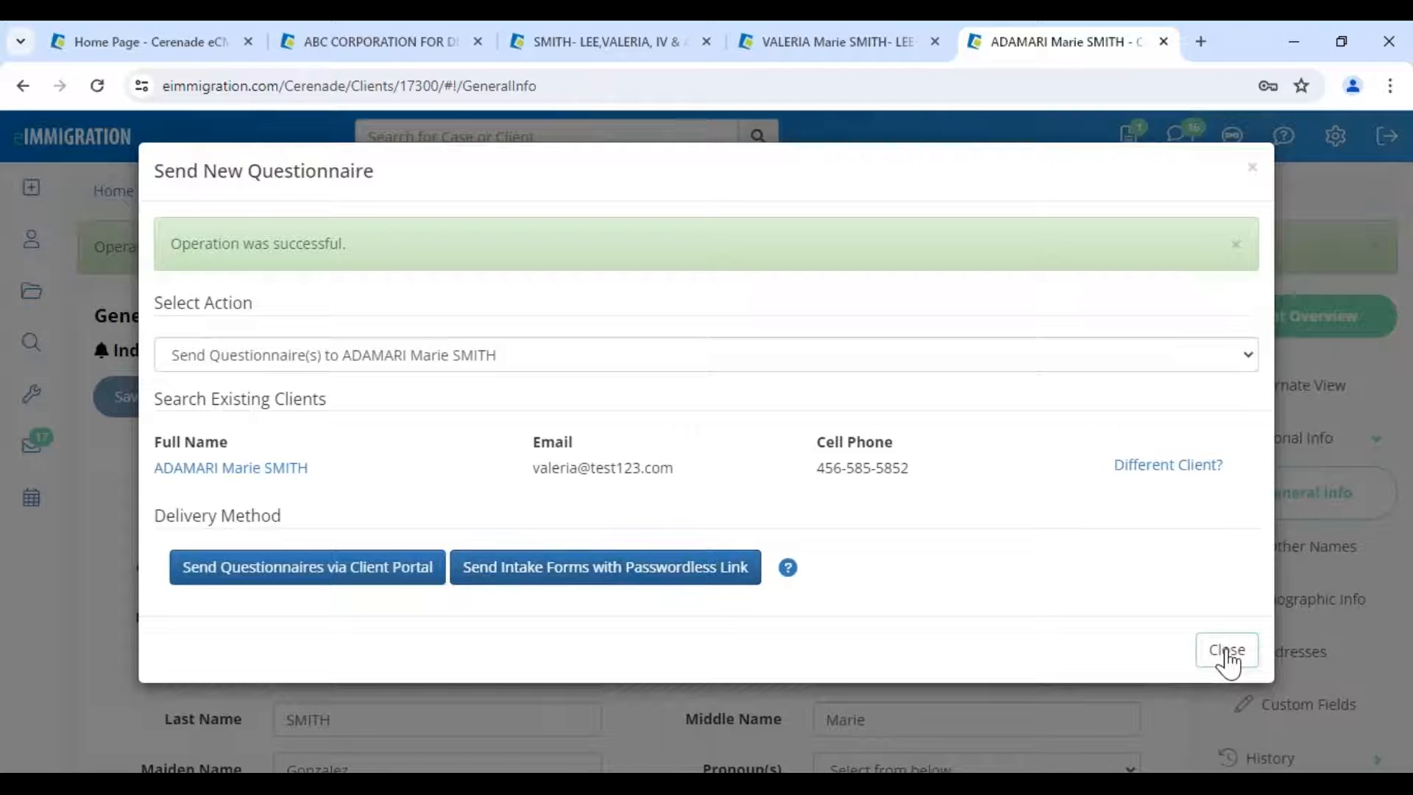
{"action": "left_click", "coordinate": [1227, 652]}
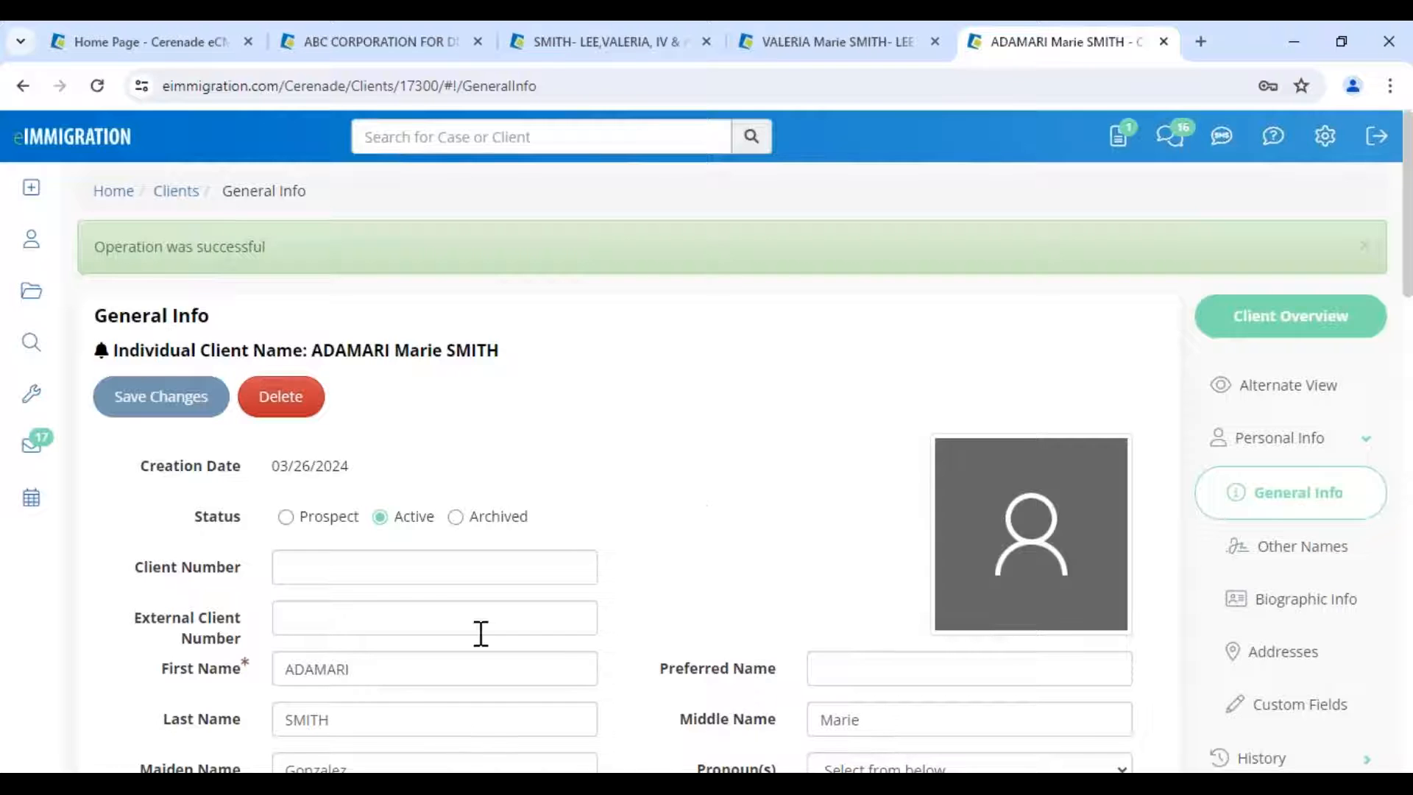
- Open the client's Documents, list the Questionnaires/Forms folder, and check the forms' creation dates
{"action": "scroll", "coordinate": [1232, 605], "scroll_direction": "down", "scroll_amount": 1}
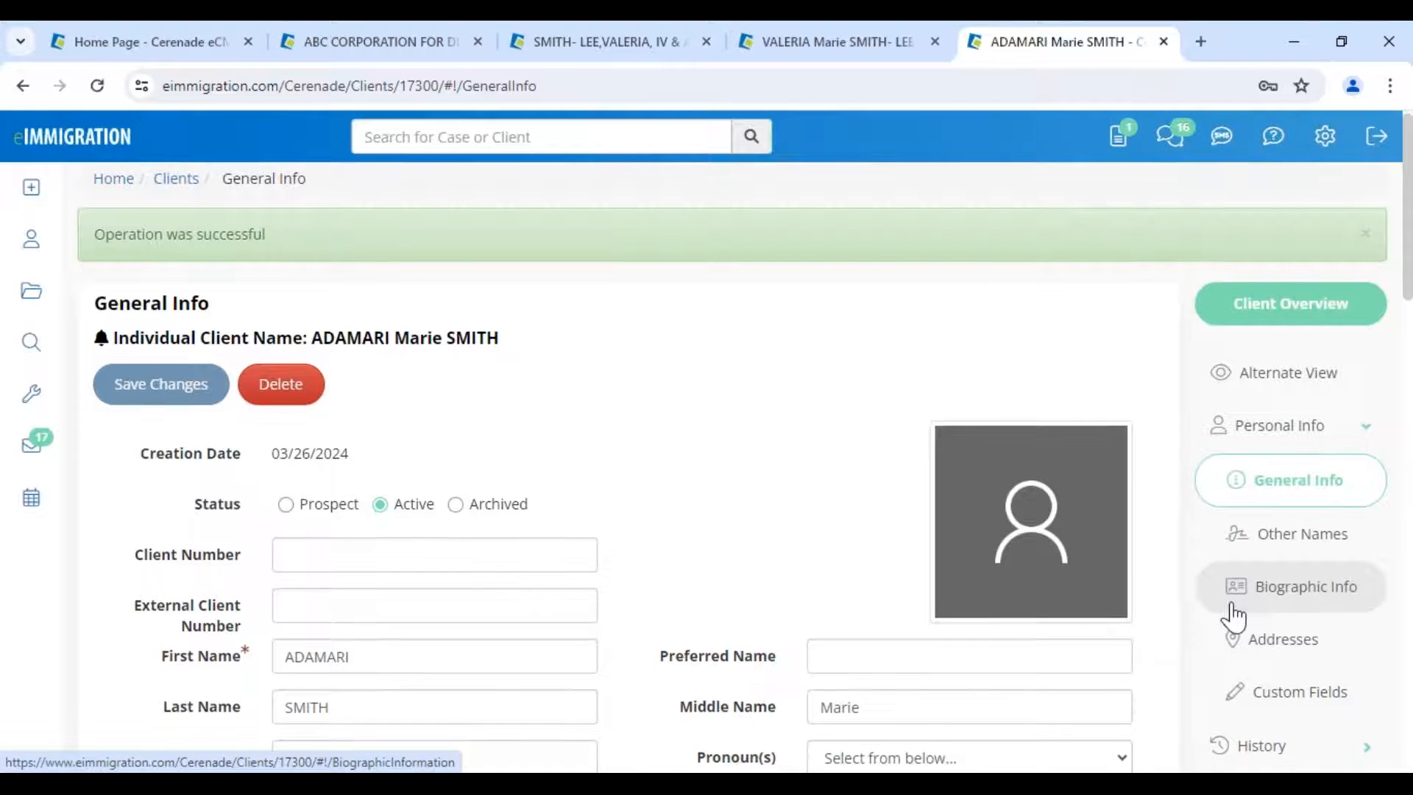
{"action": "scroll", "coordinate": [1232, 617], "scroll_direction": "down", "scroll_amount": 10}
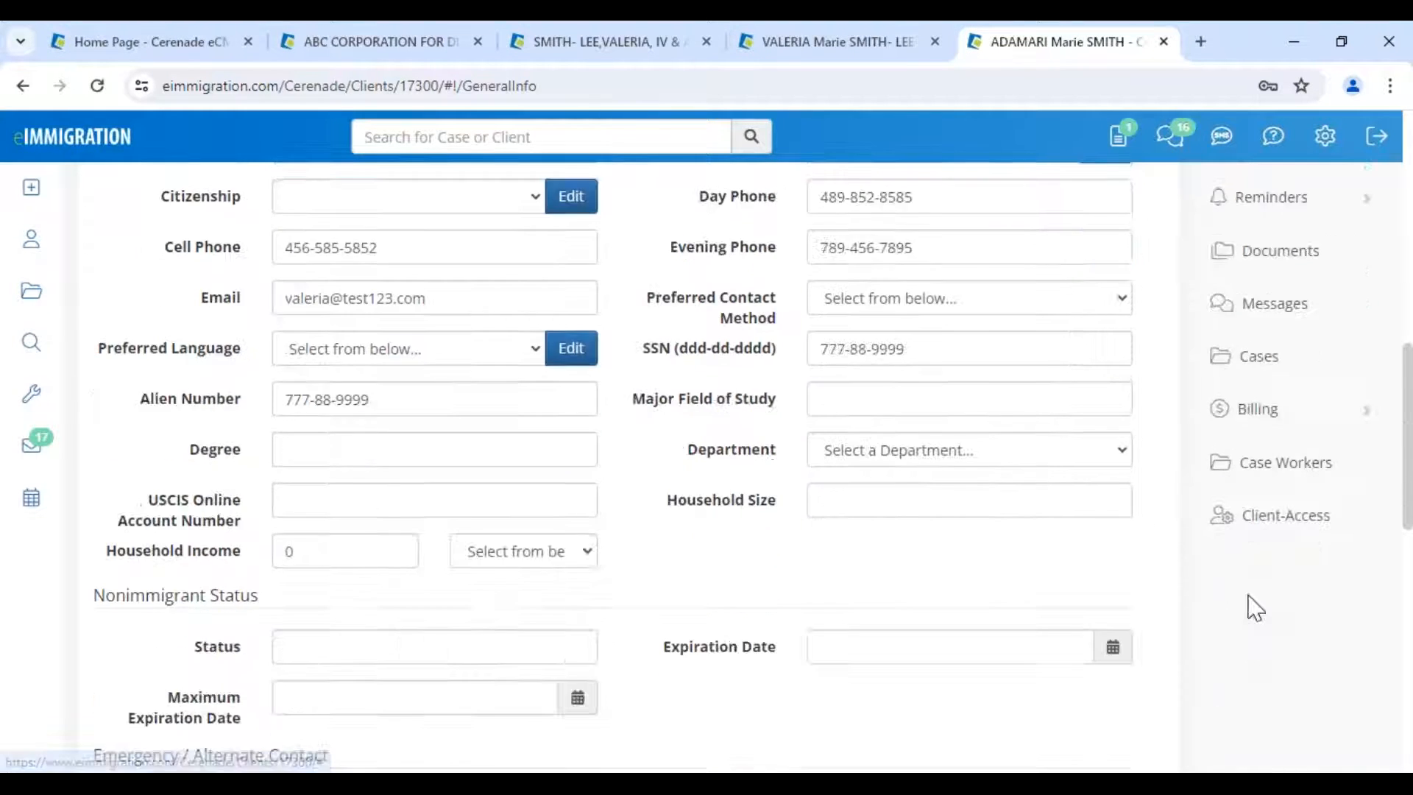
{"action": "scroll", "coordinate": [766, 558], "scroll_direction": "up", "scroll_amount": 10}
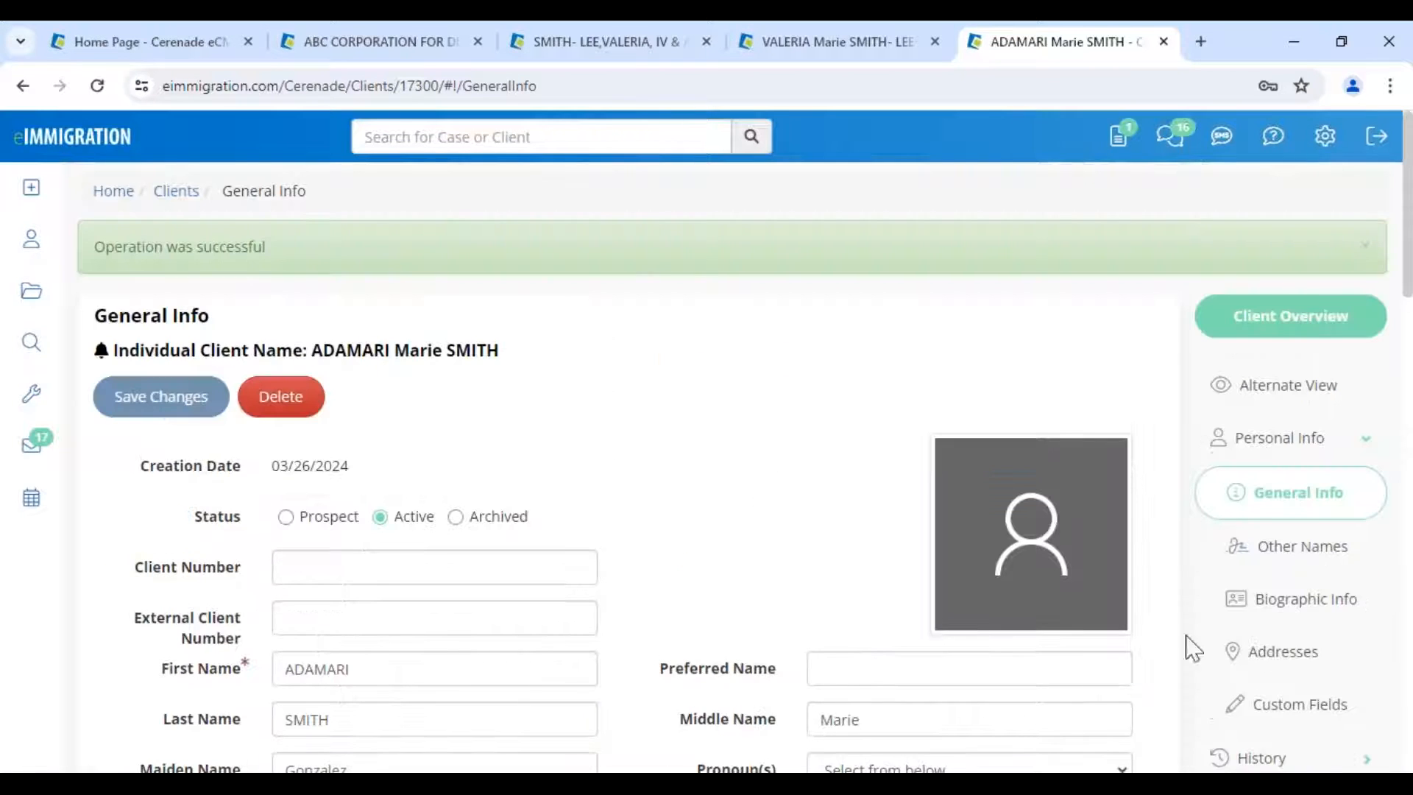
{"action": "scroll", "coordinate": [1277, 666], "scroll_direction": "down", "scroll_amount": 1}
{"action": "scroll", "coordinate": [1279, 666], "scroll_direction": "down", "scroll_amount": 3}
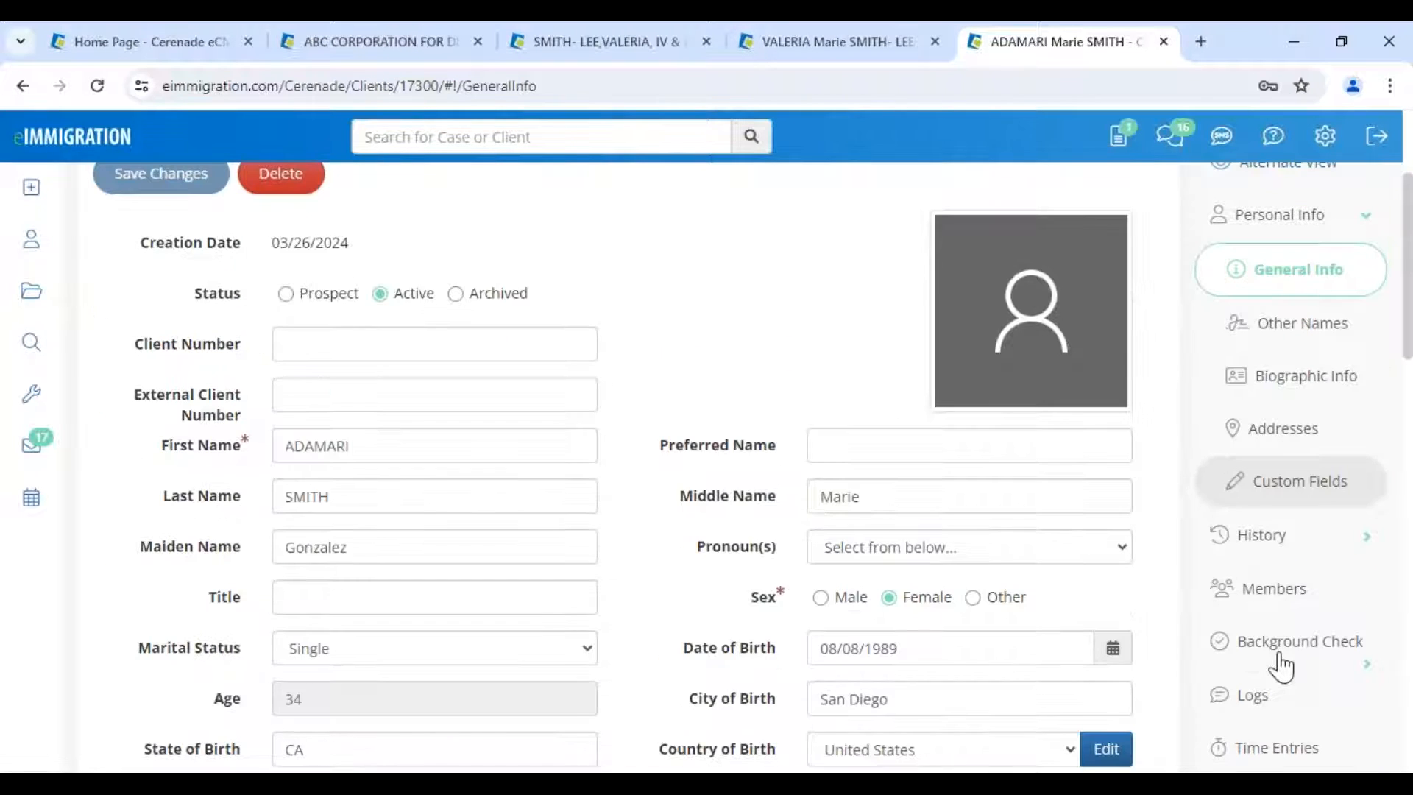
{"action": "scroll", "coordinate": [1281, 667], "scroll_direction": "down", "scroll_amount": 1}
{"action": "left_click", "coordinate": [1281, 766]}
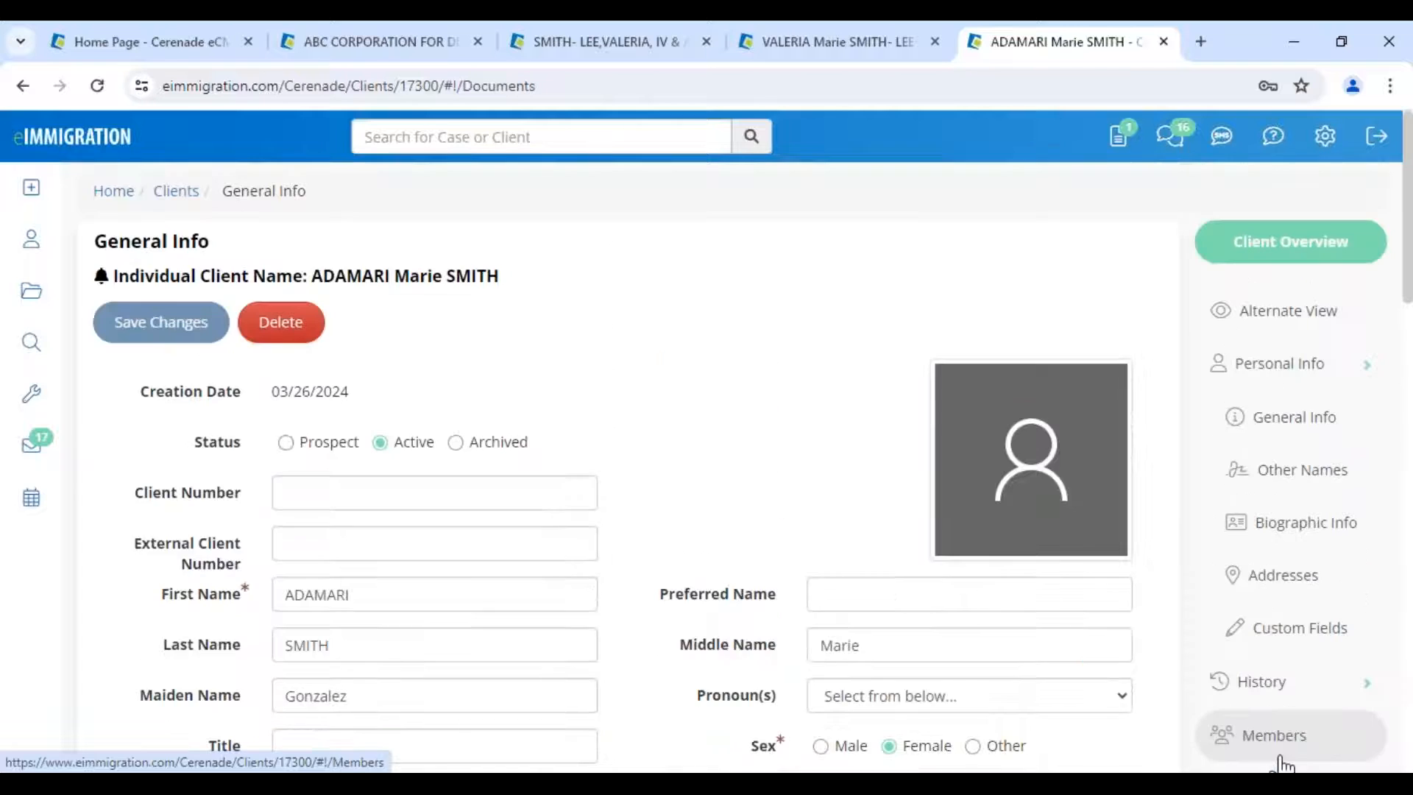
{"action": "left_click", "coordinate": [243, 615]}
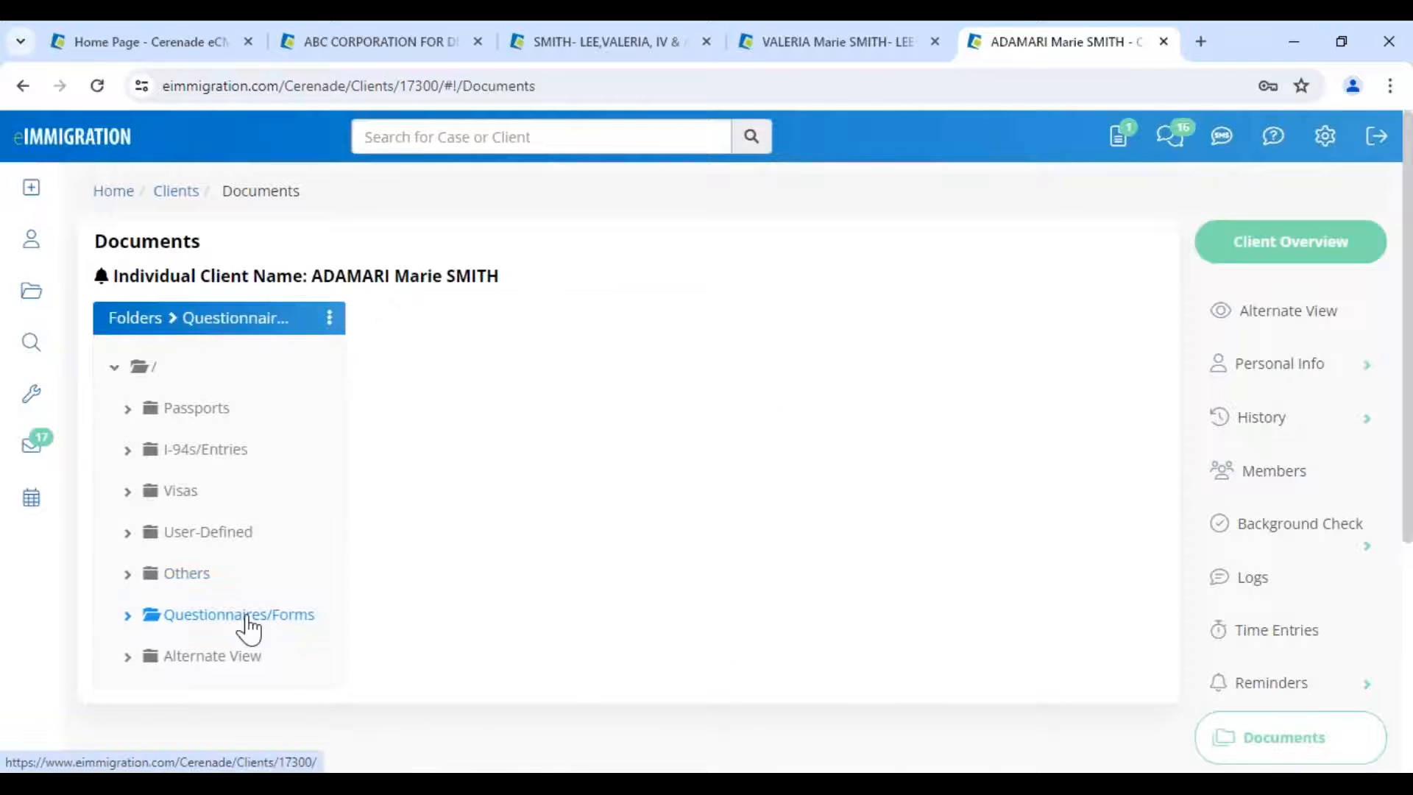
{"action": "left_click_drag", "start_coordinate": [478, 422], "coordinate": [786, 425]}
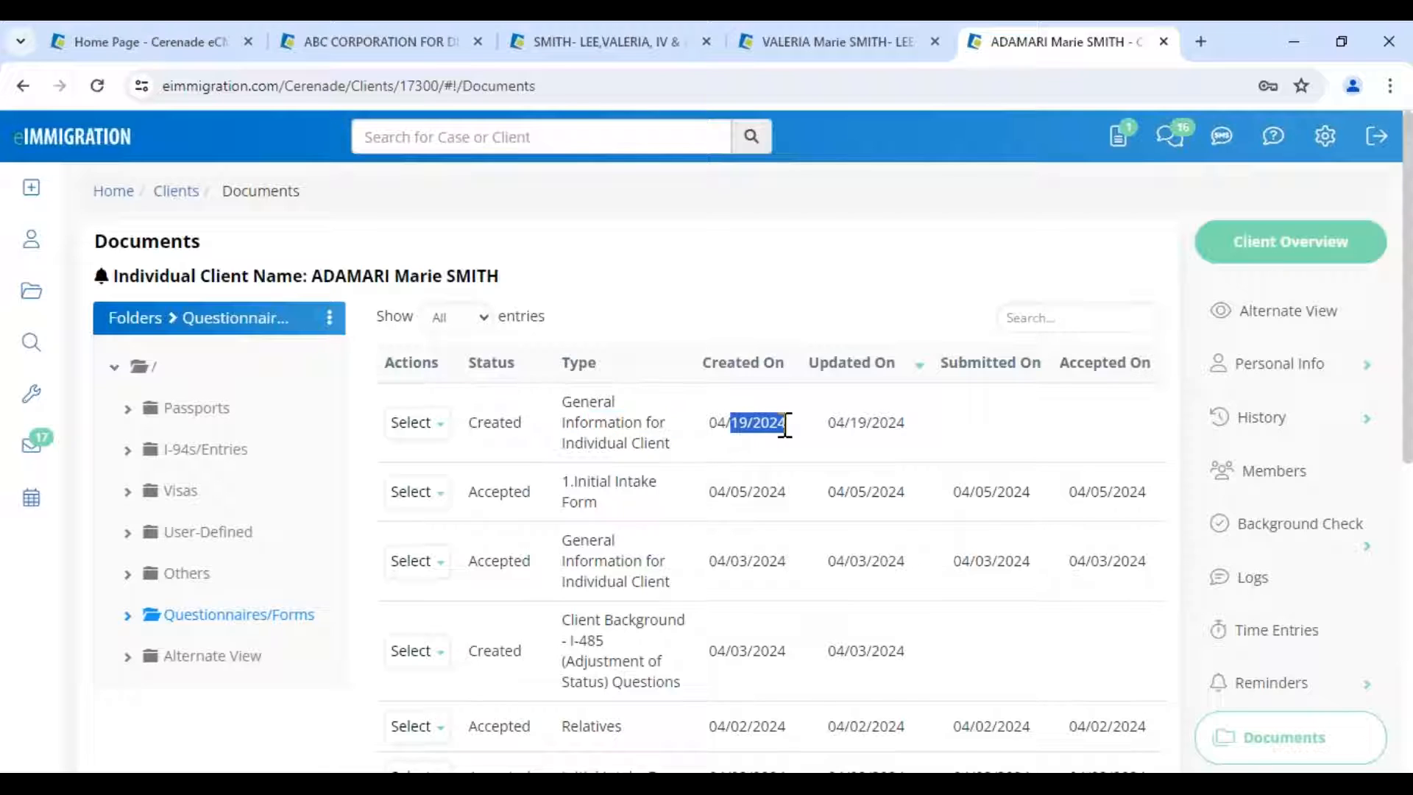
{"action": "left_click", "coordinate": [1026, 463]}
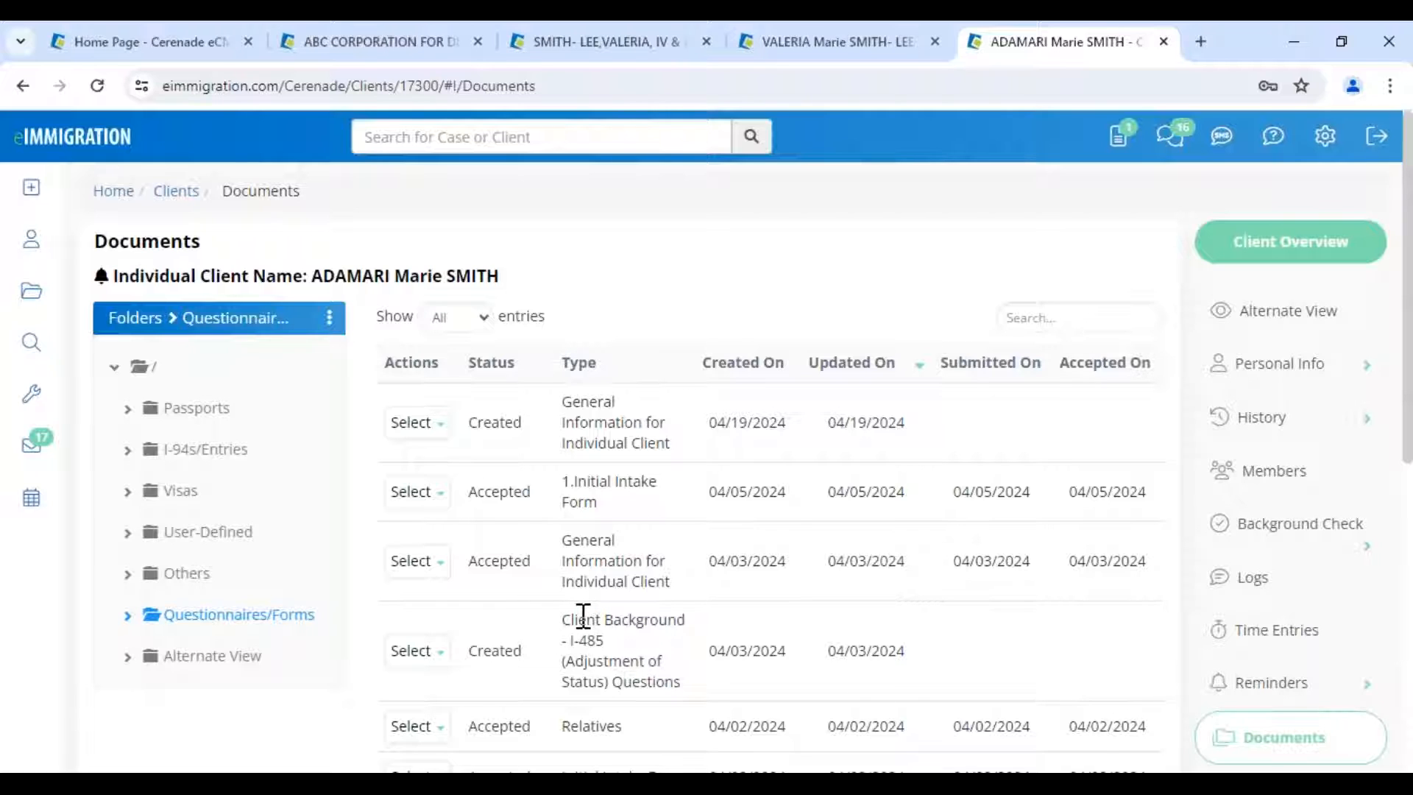
{"action": "left_click_drag", "start_coordinate": [583, 616], "coordinate": [924, 661]}
- Open the I-485 Client Background questionnaire for editing, read through it, and close it
{"action": "left_click", "coordinate": [414, 652]}
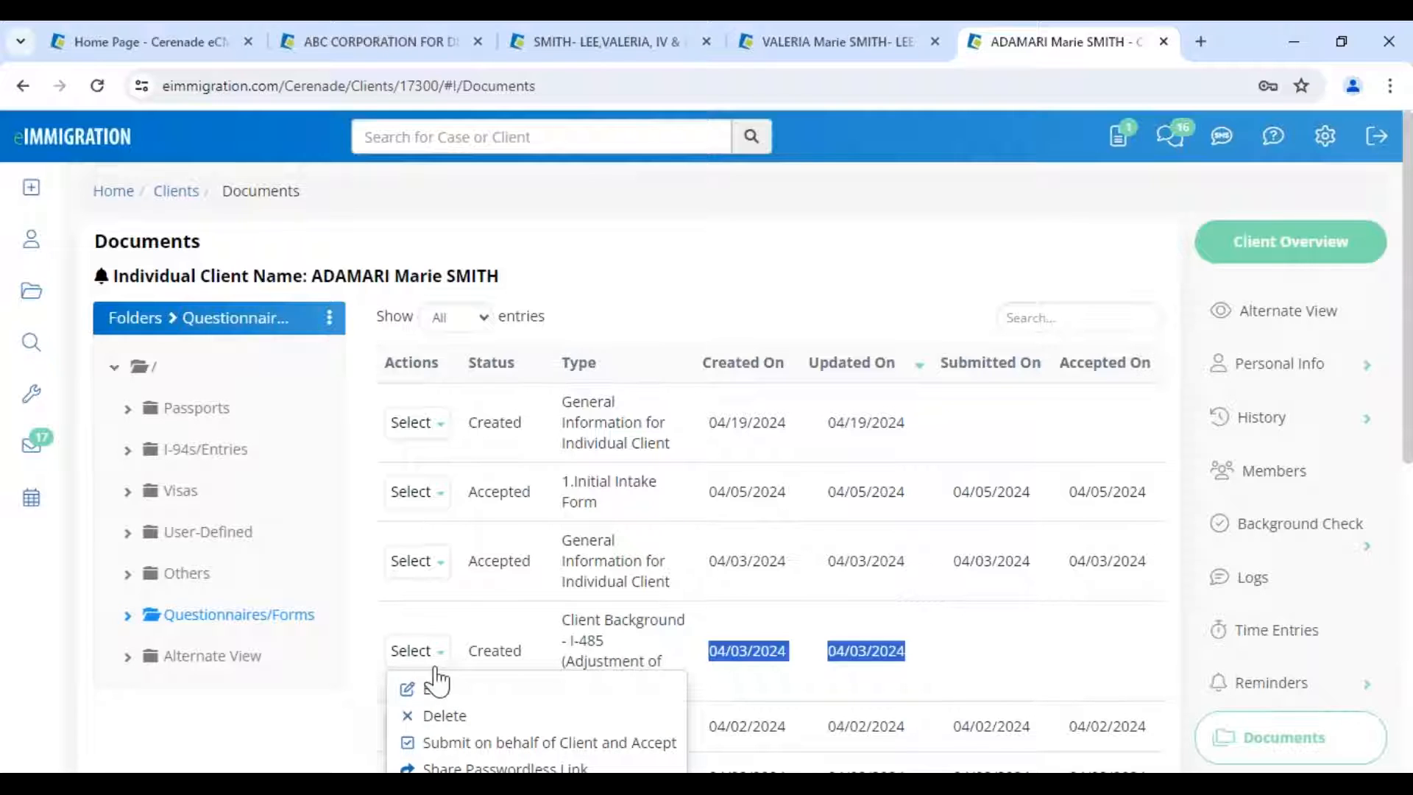
{"action": "left_click", "coordinate": [441, 697]}
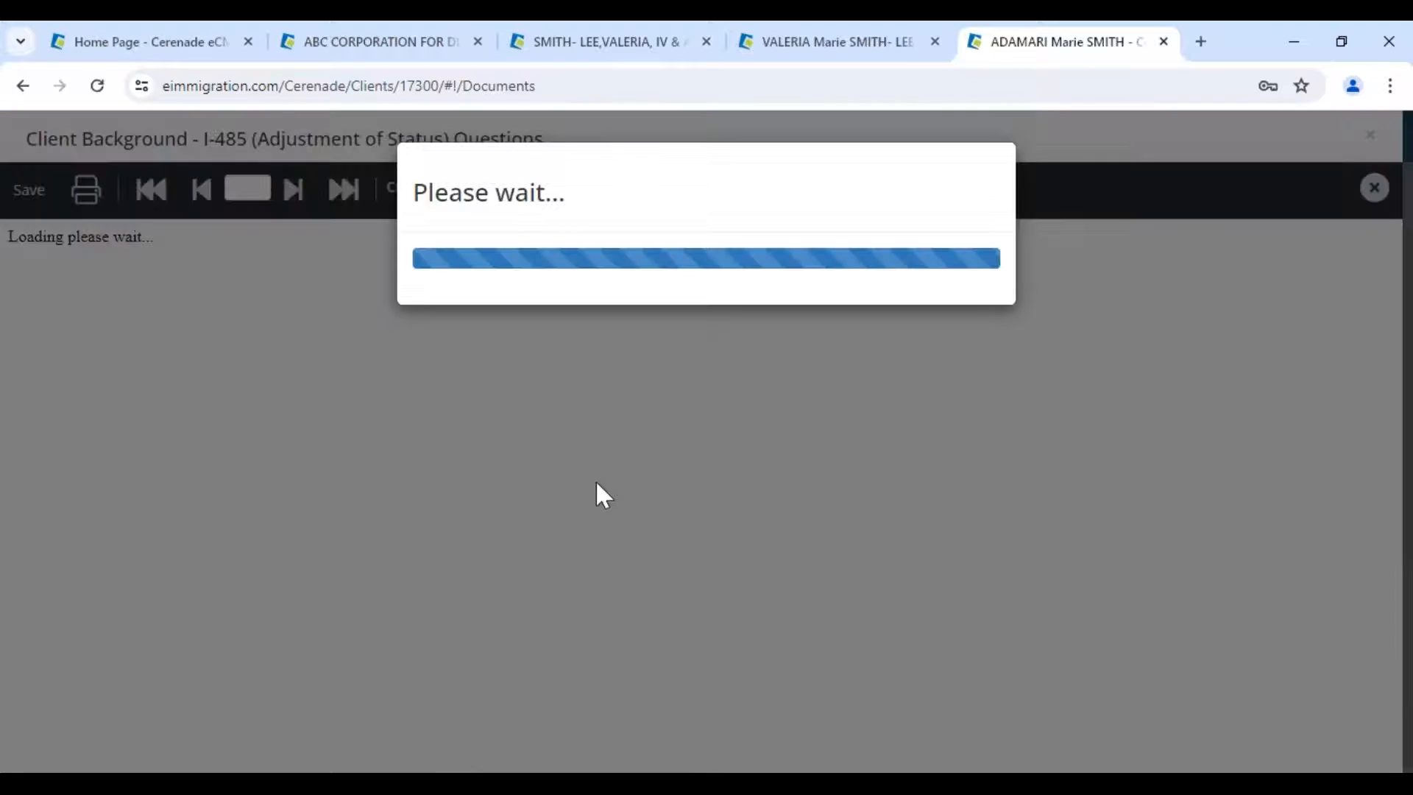
{"action": "scroll", "coordinate": [520, 602], "scroll_direction": "down", "scroll_amount": 10}
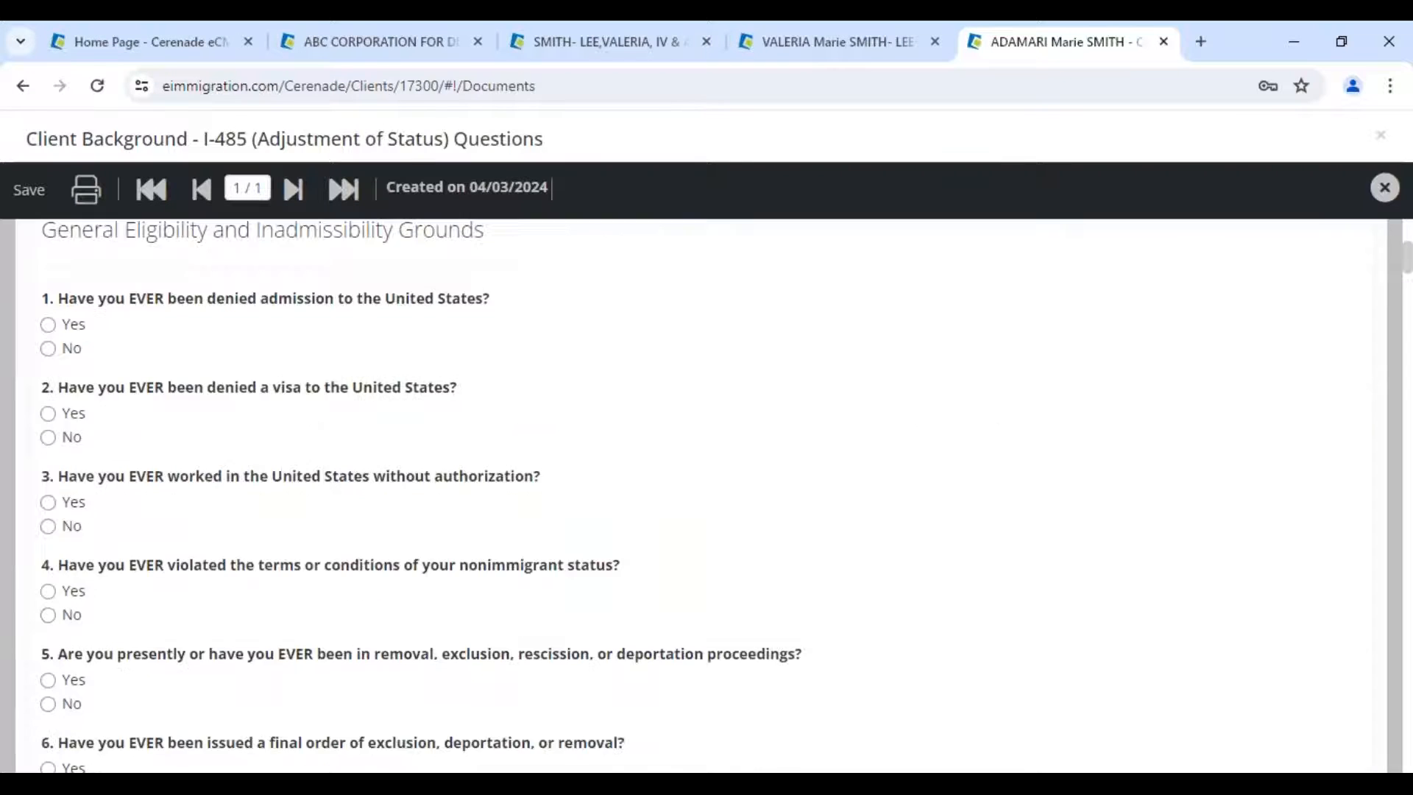
{"action": "scroll", "coordinate": [164, 646], "scroll_direction": "down", "scroll_amount": 1}
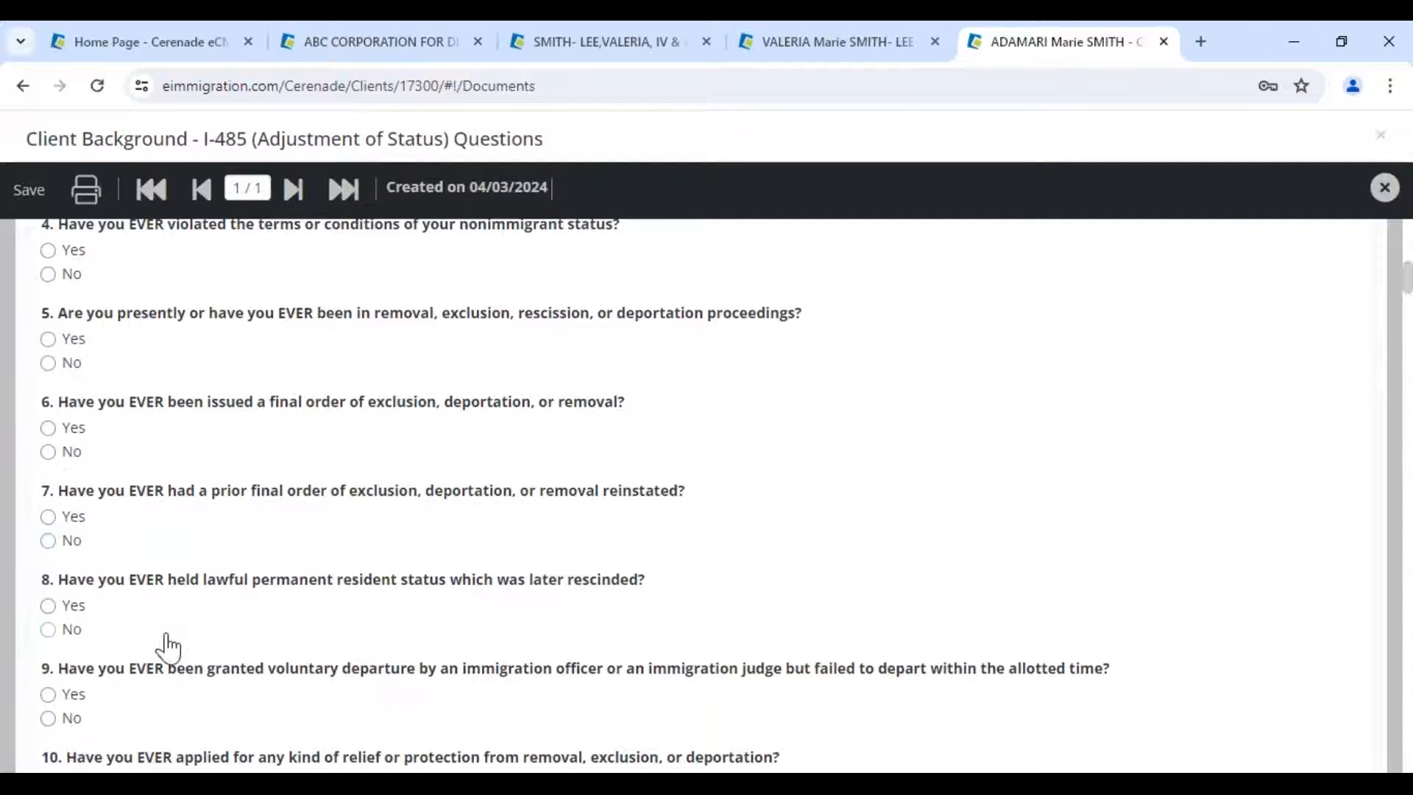
{"action": "scroll", "coordinate": [168, 648], "scroll_direction": "down", "scroll_amount": 3}
{"action": "scroll", "coordinate": [168, 647], "scroll_direction": "down", "scroll_amount": 5}
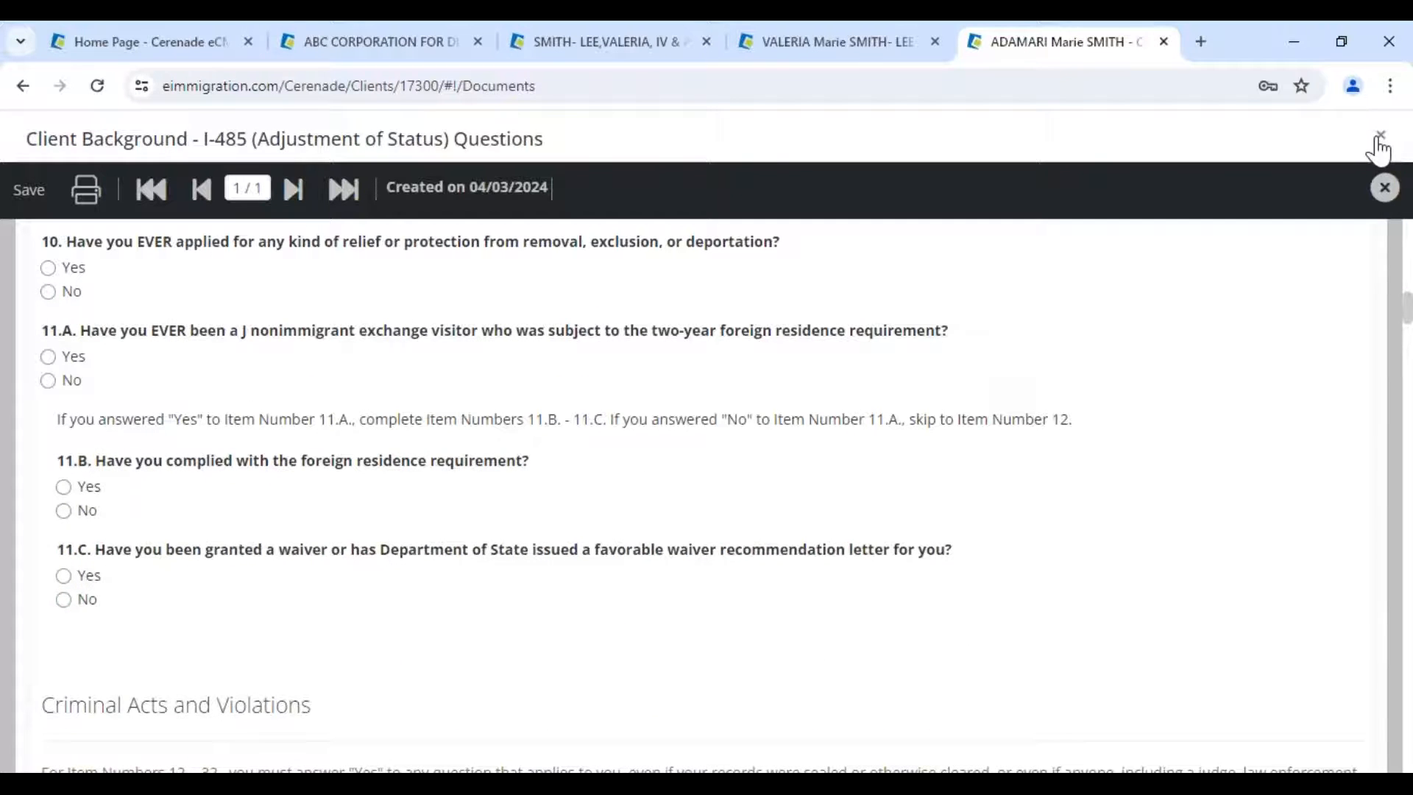
{"action": "left_click", "coordinate": [1379, 136]}
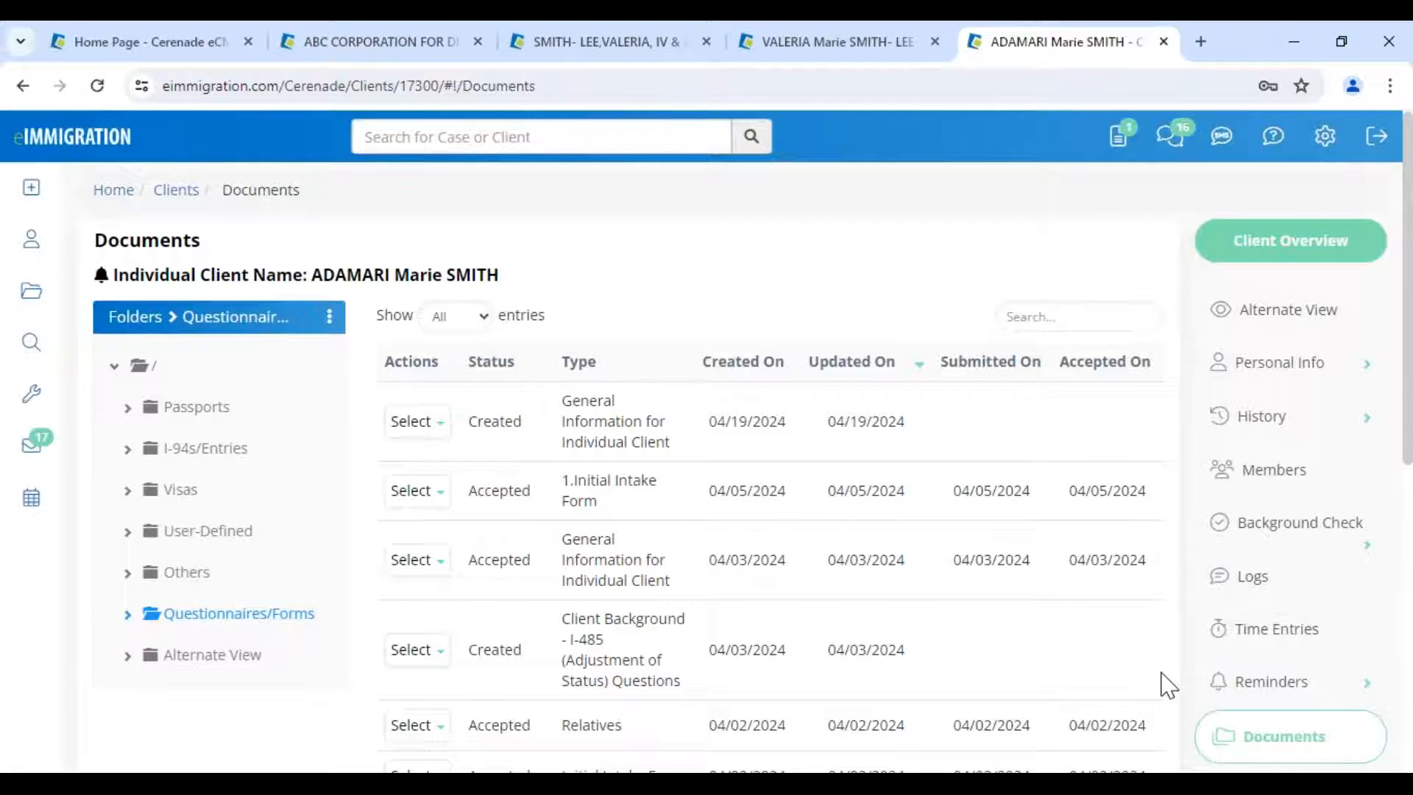
{"action": "scroll", "coordinate": [1169, 685], "scroll_direction": "down", "scroll_amount": 2}
{"action": "scroll", "coordinate": [1169, 686], "scroll_direction": "down", "scroll_amount": 1}
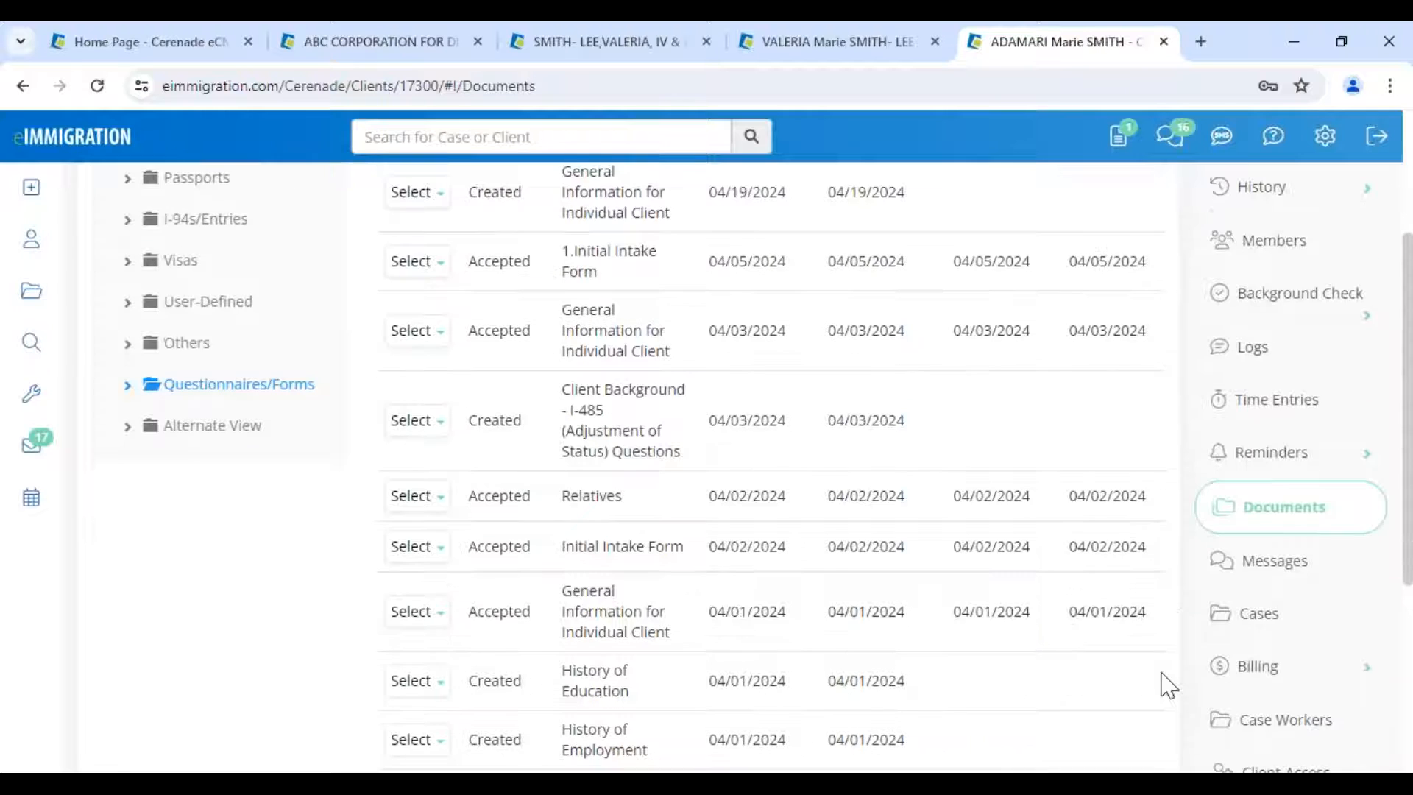
{"action": "scroll", "coordinate": [1169, 684], "scroll_direction": "down", "scroll_amount": 2}
- Set and save a new portal password for the client in Client-Access
{"action": "left_click", "coordinate": [1281, 603]}
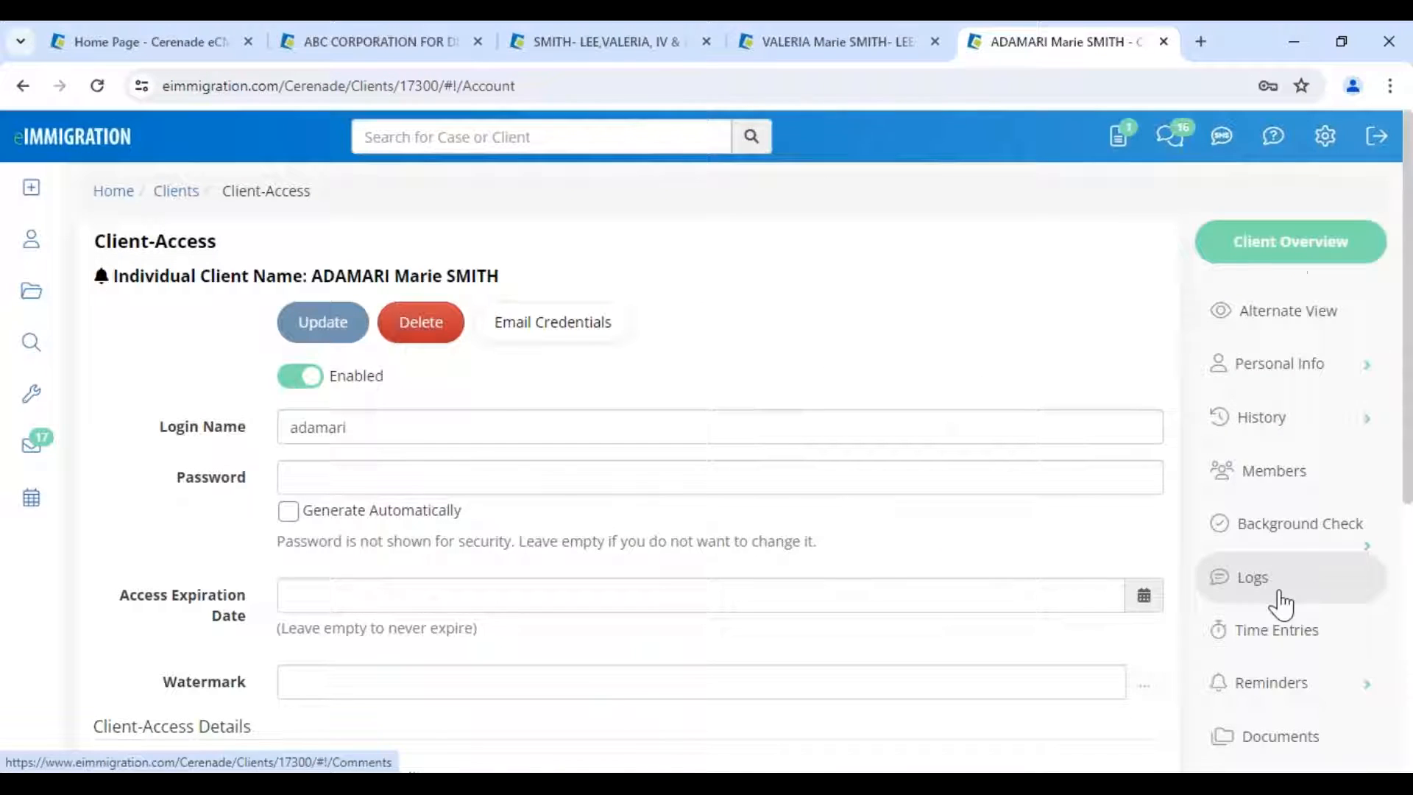
{"action": "double_click", "coordinate": [500, 414]}
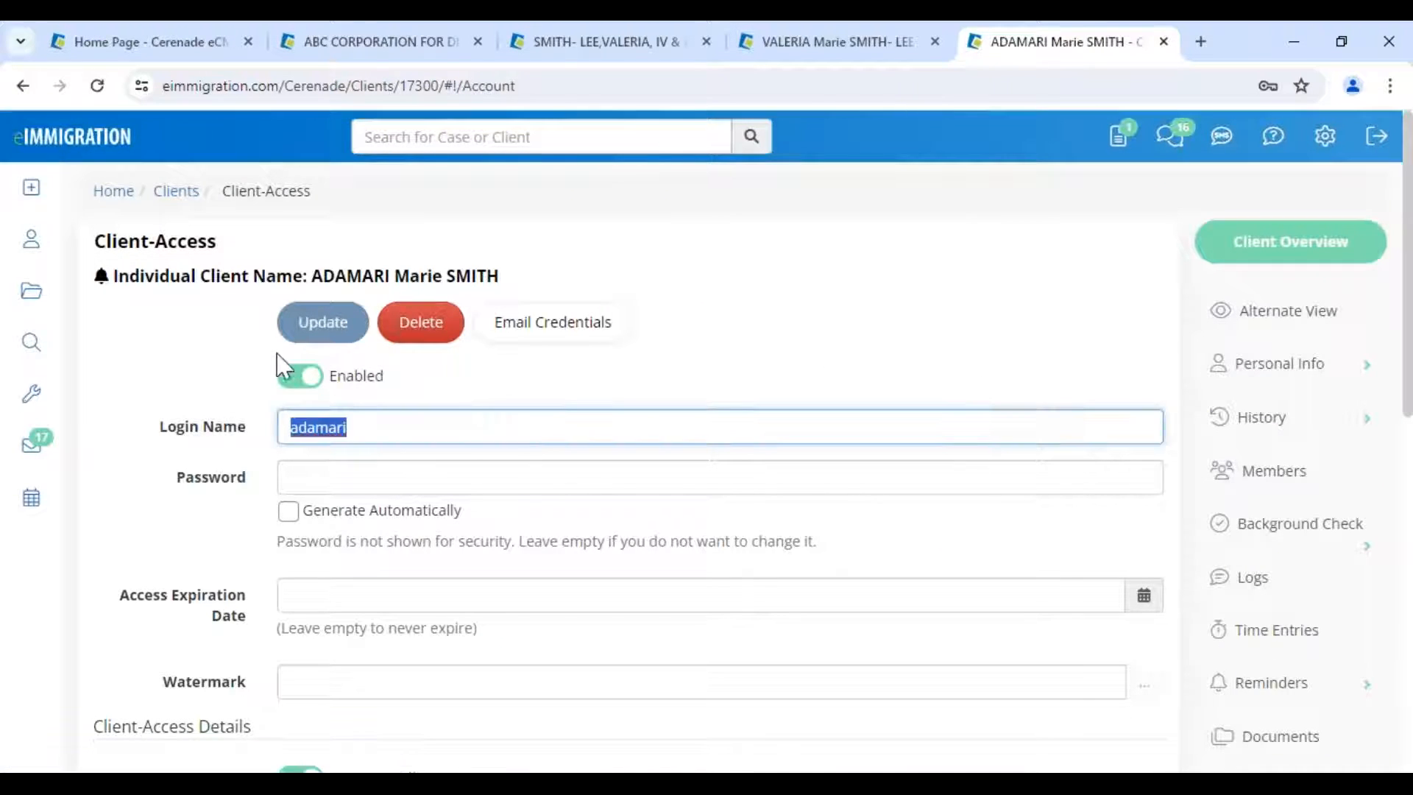
{"action": "left_click", "coordinate": [190, 360]}
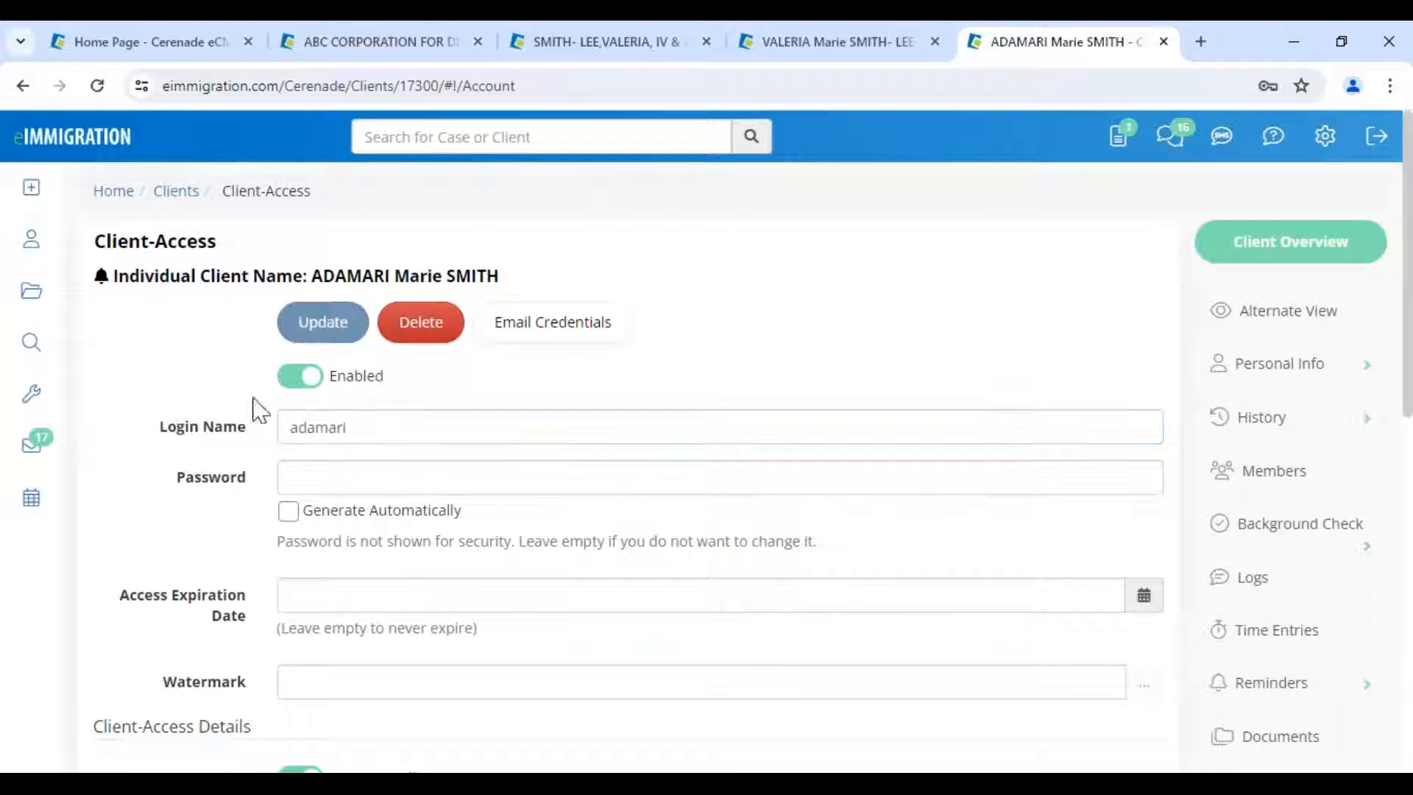
{"action": "left_click", "coordinate": [332, 475]}
{"action": "type", "text": "••••"}
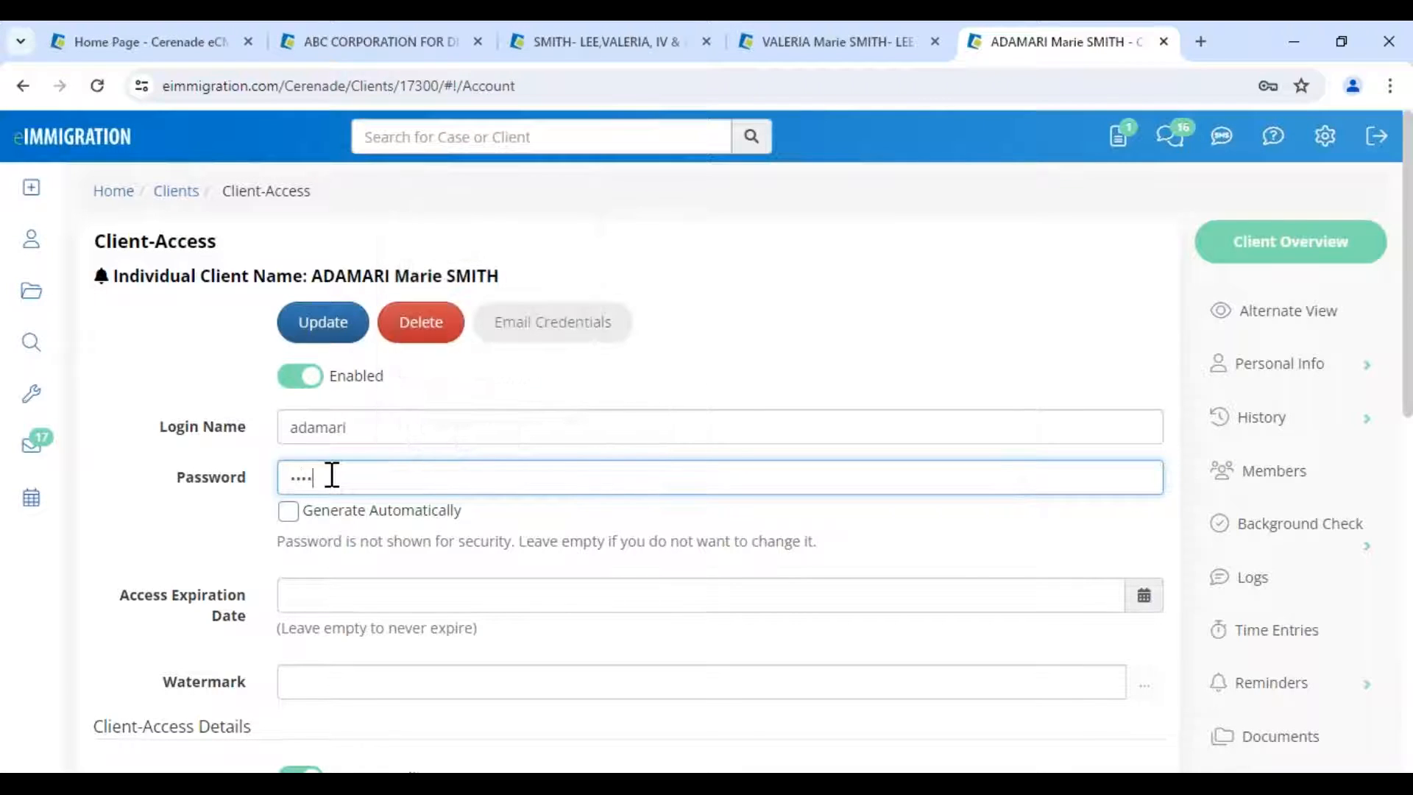
{"action": "left_click", "coordinate": [329, 324]}
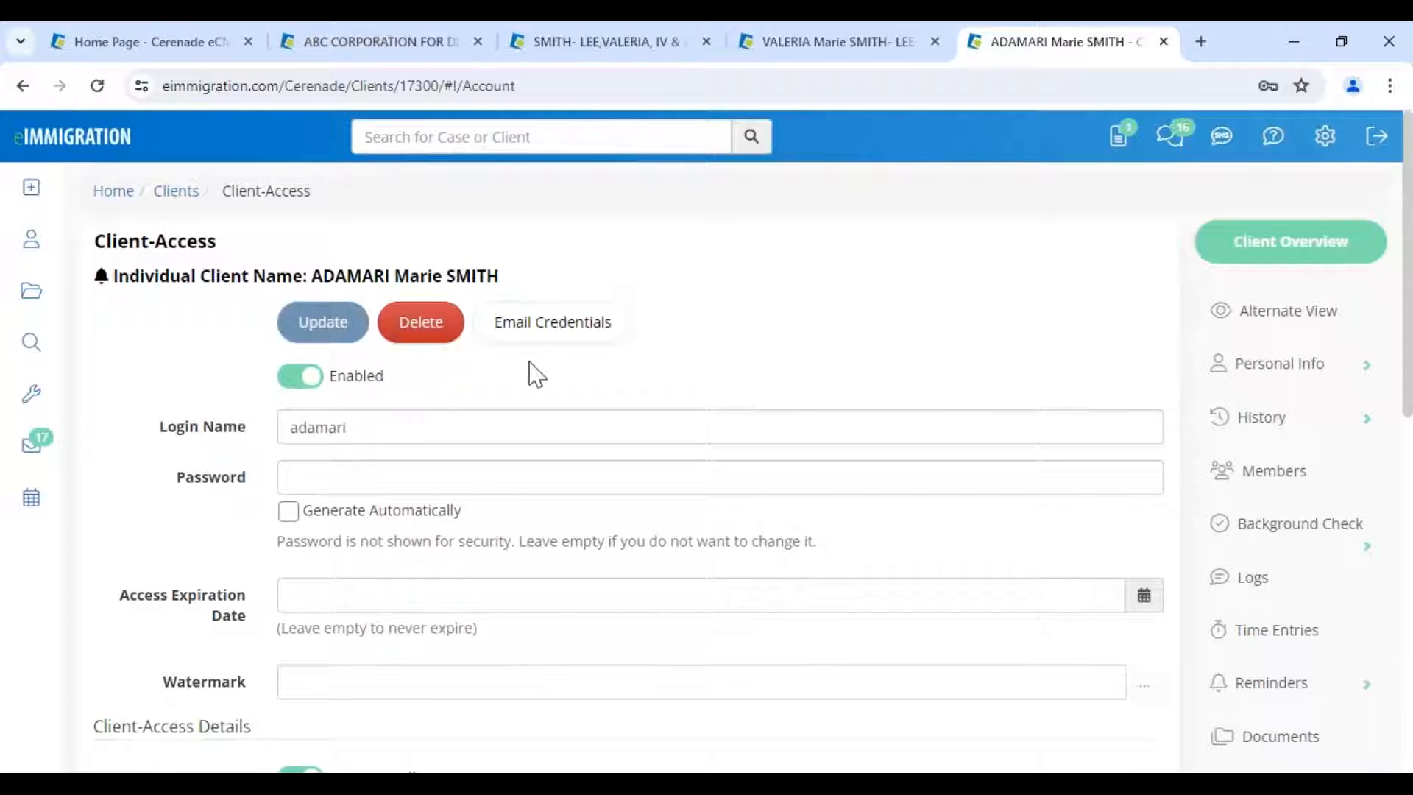
- Start a login-credentials email and apply the SPANISH- CREDENCIALES template
{"action": "left_click", "coordinate": [524, 327]}
{"action": "left_click_drag", "start_coordinate": [386, 234], "coordinate": [694, 235]}
{"action": "scroll", "coordinate": [489, 545], "scroll_direction": "down", "scroll_amount": 1}
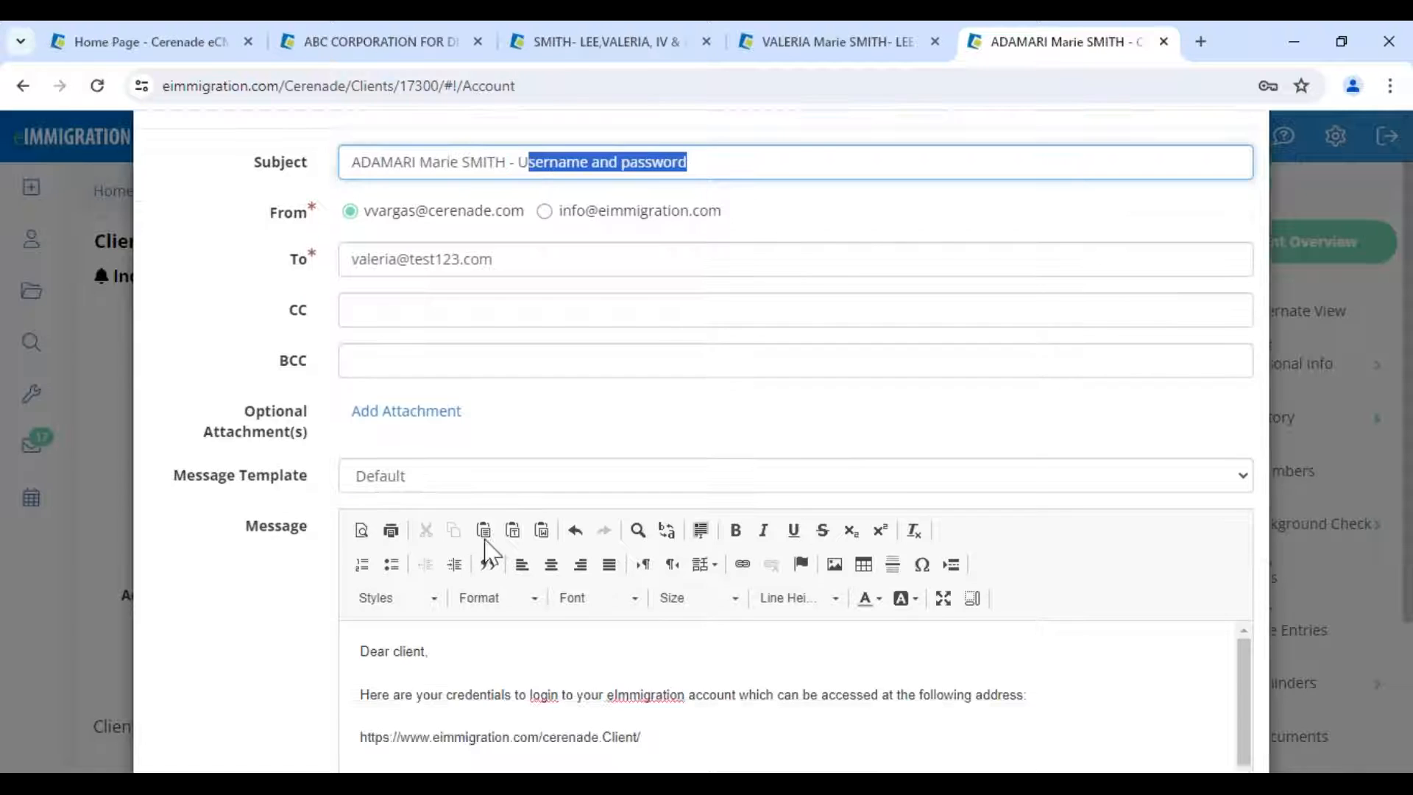
{"action": "scroll", "coordinate": [496, 486], "scroll_direction": "down", "scroll_amount": 3}
{"action": "left_click_drag", "start_coordinate": [196, 262], "coordinate": [315, 268]}
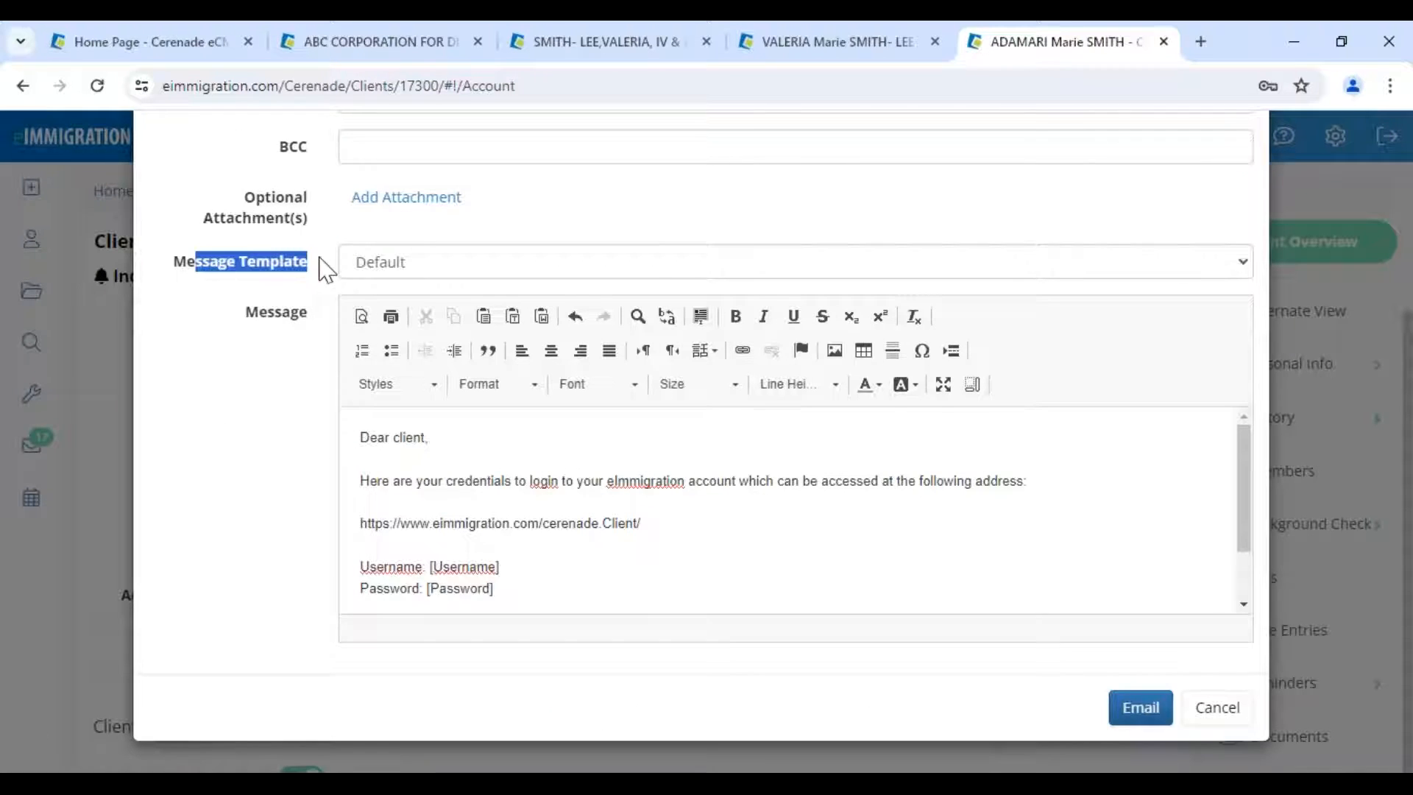
{"action": "left_click", "coordinate": [399, 274]}
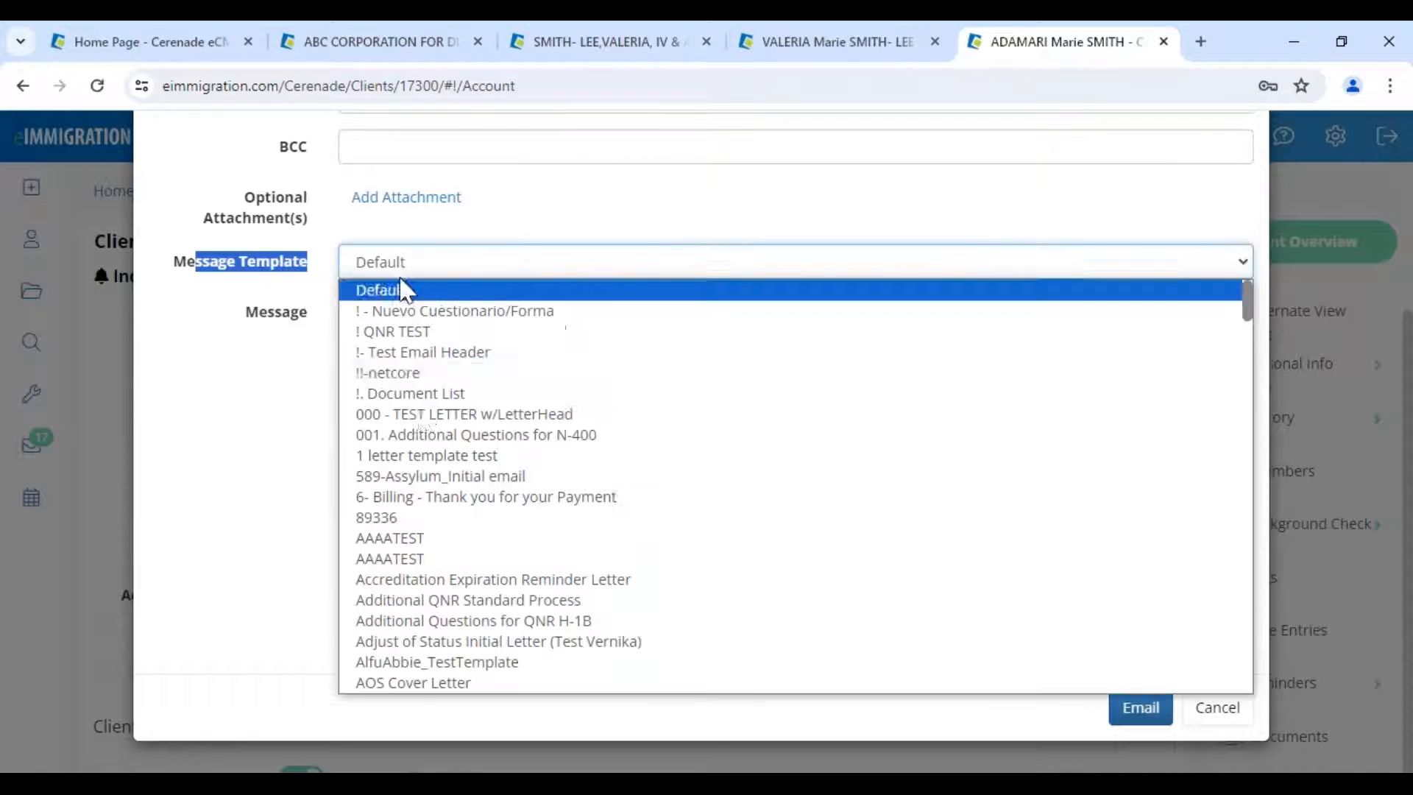
{"action": "scroll", "coordinate": [418, 456], "scroll_direction": "down", "scroll_amount": 20}
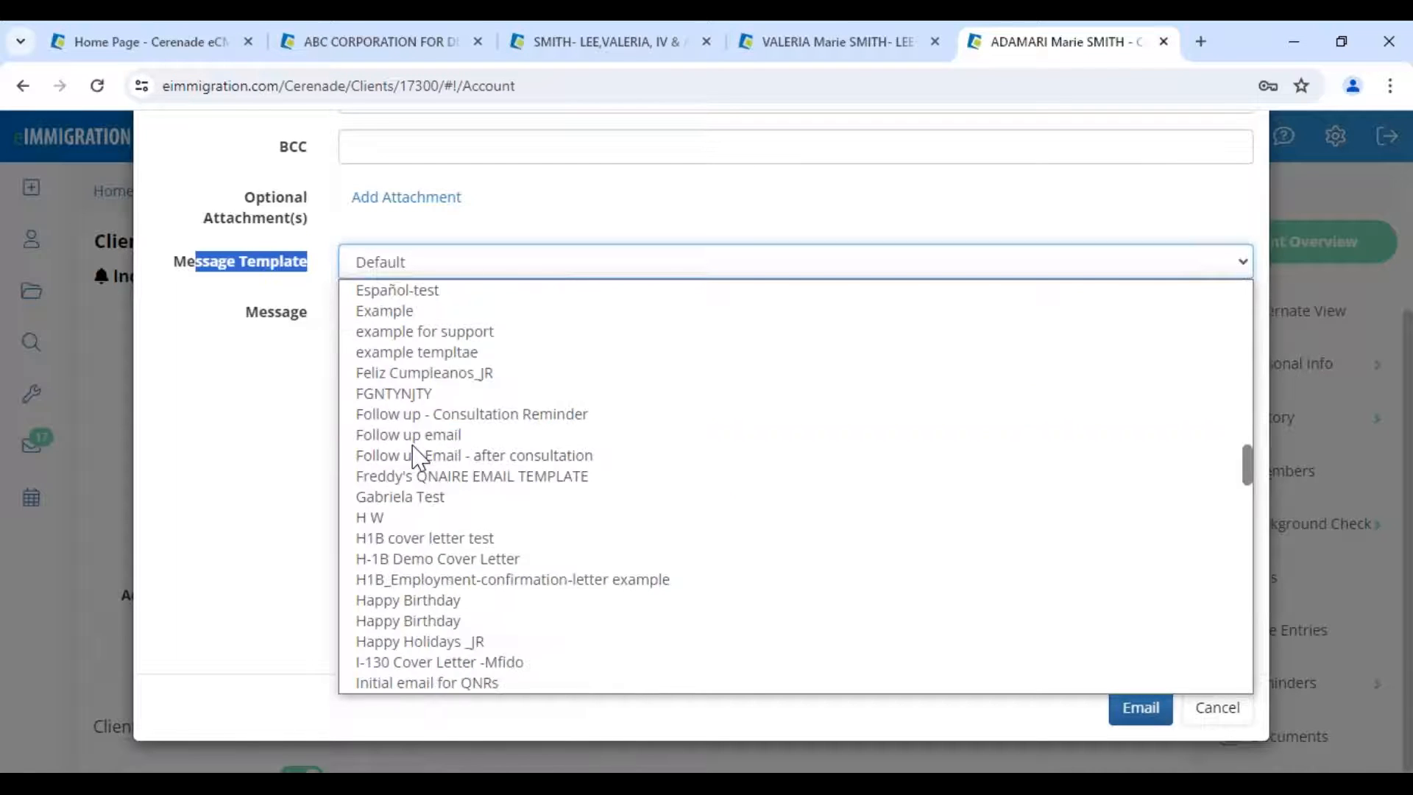
{"action": "scroll", "coordinate": [412, 457], "scroll_direction": "up", "scroll_amount": 10}
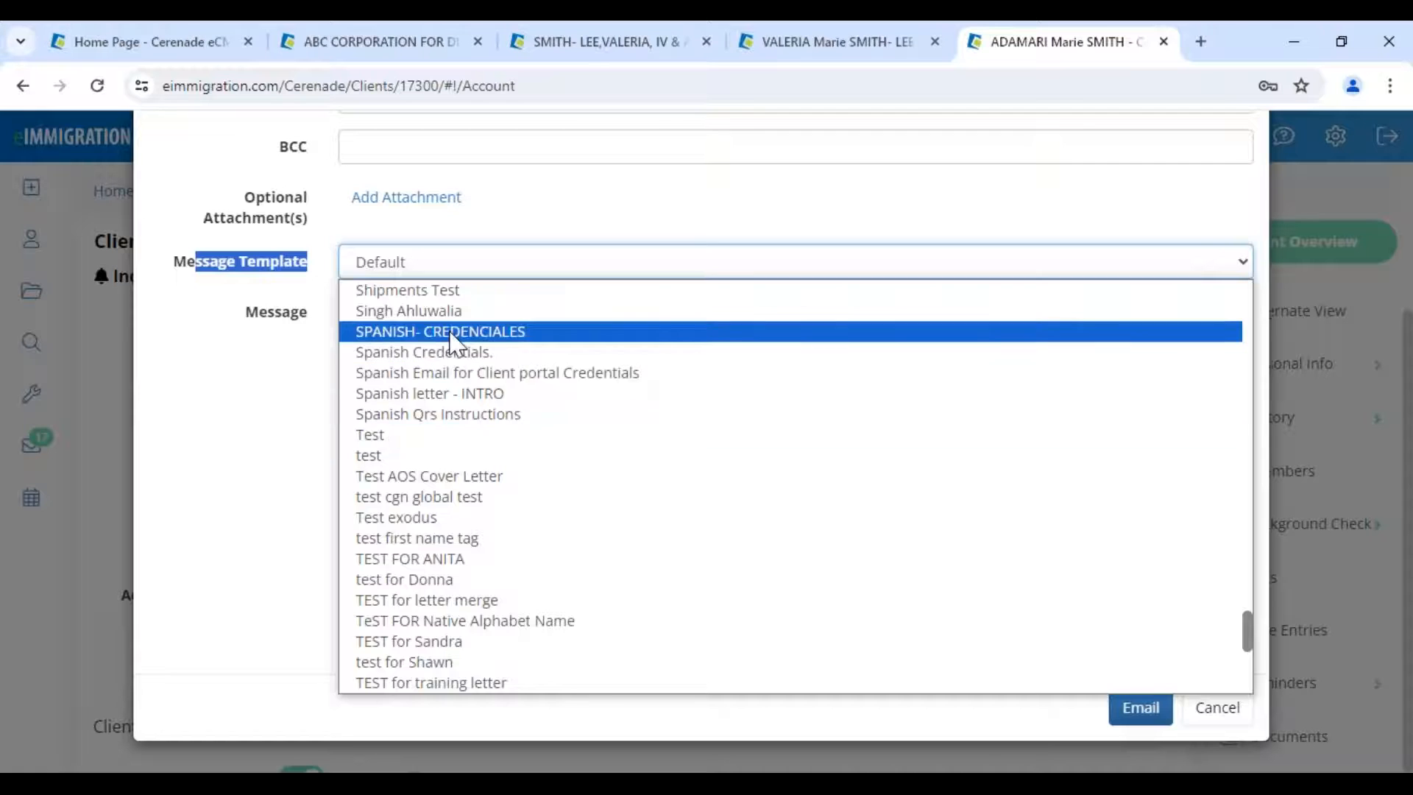
{"action": "left_click", "coordinate": [412, 324]}
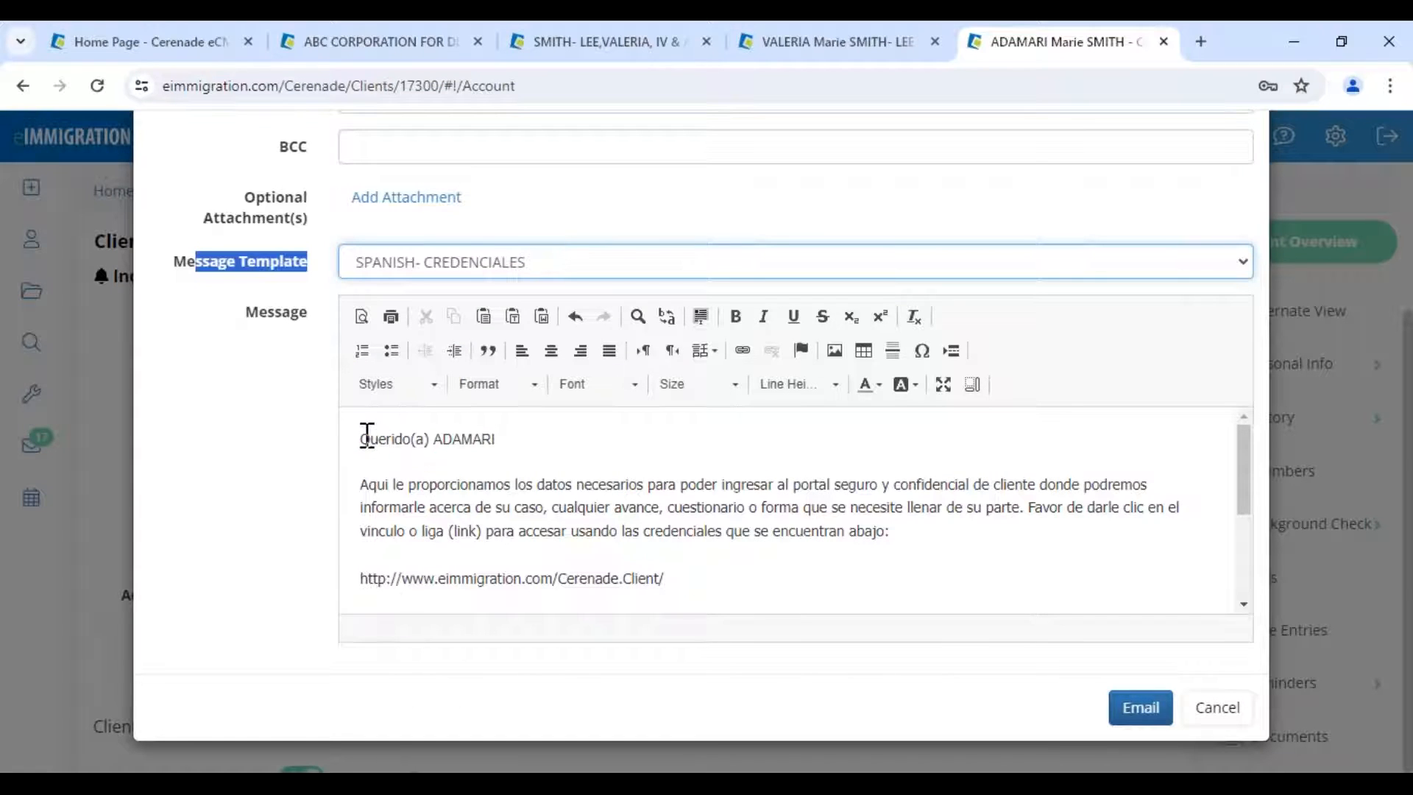
- Review the Spanish greeting, portal link and password line, then send the credentials email
{"action": "left_click_drag", "start_coordinate": [365, 439], "coordinate": [518, 439]}
{"action": "left_click_drag", "start_coordinate": [362, 485], "coordinate": [672, 508]}
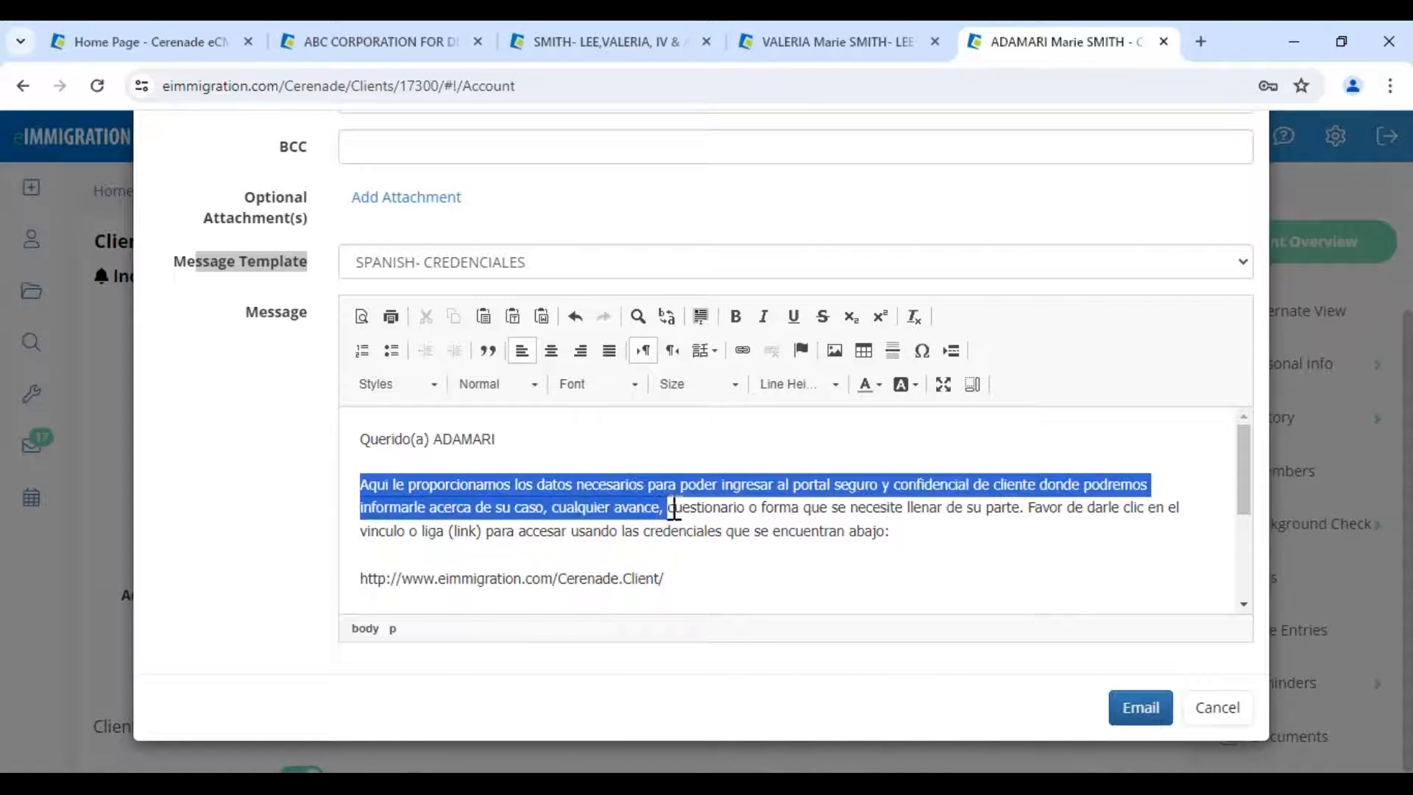
{"action": "scroll", "coordinate": [444, 489], "scroll_direction": "down", "scroll_amount": 2}
{"action": "left_click_drag", "start_coordinate": [440, 477], "coordinate": [744, 495]}
{"action": "left_click", "coordinate": [489, 555]}
{"action": "left_click_drag", "start_coordinate": [417, 545], "coordinate": [646, 559]}
{"action": "left_click", "coordinate": [646, 560]}
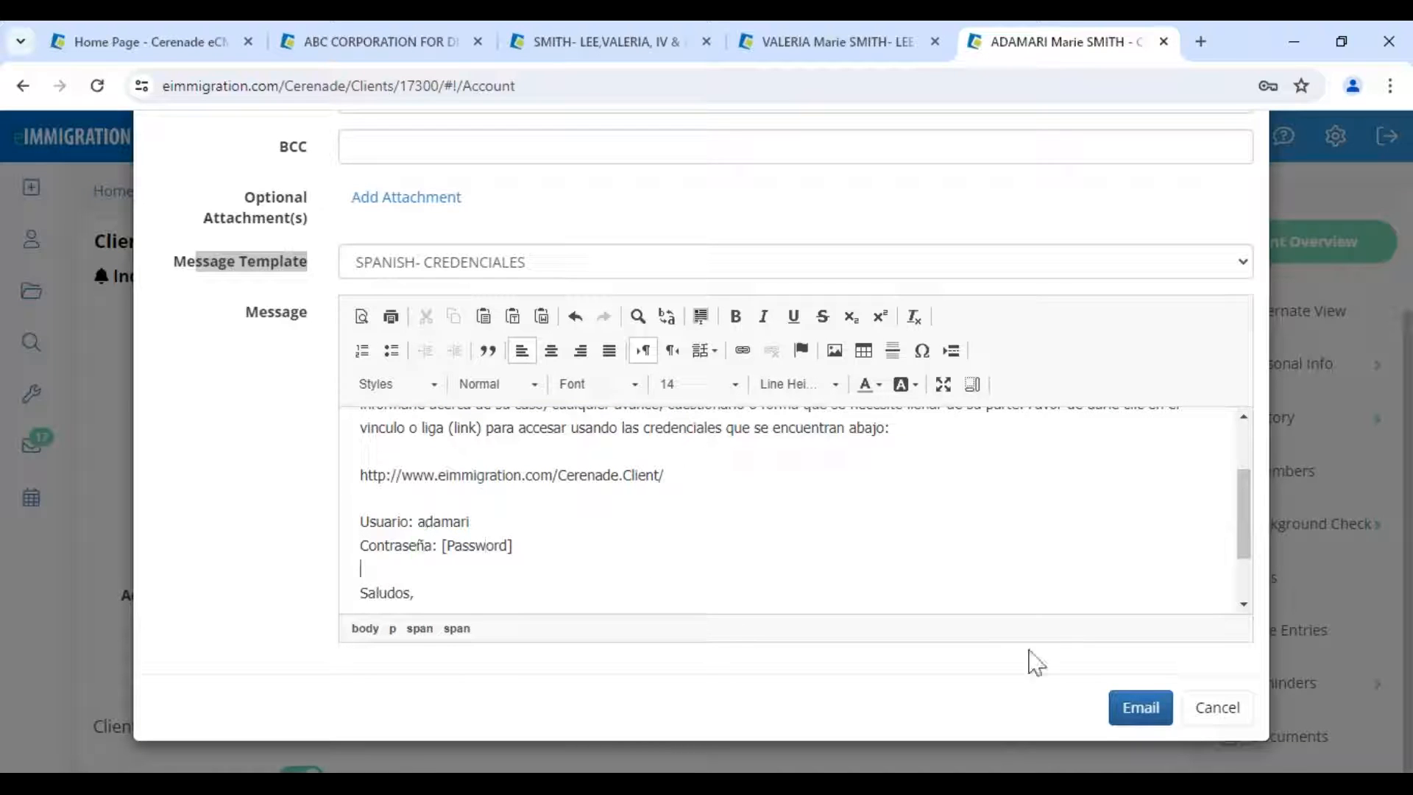
{"action": "left_click", "coordinate": [1149, 715]}
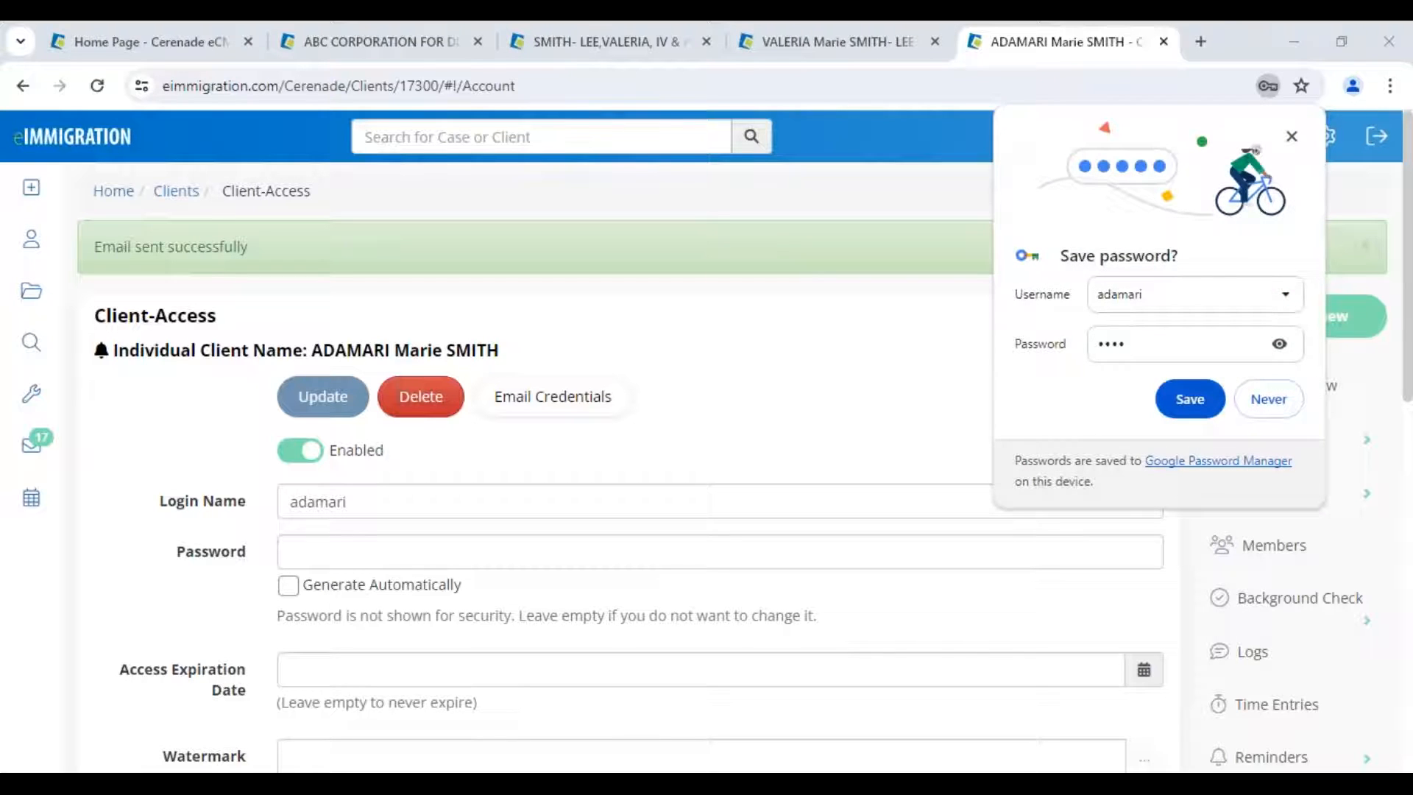
- Decline Chrome's password save and open the client's Questionnaires/Forms document folder
{"action": "left_click", "coordinate": [1267, 405]}
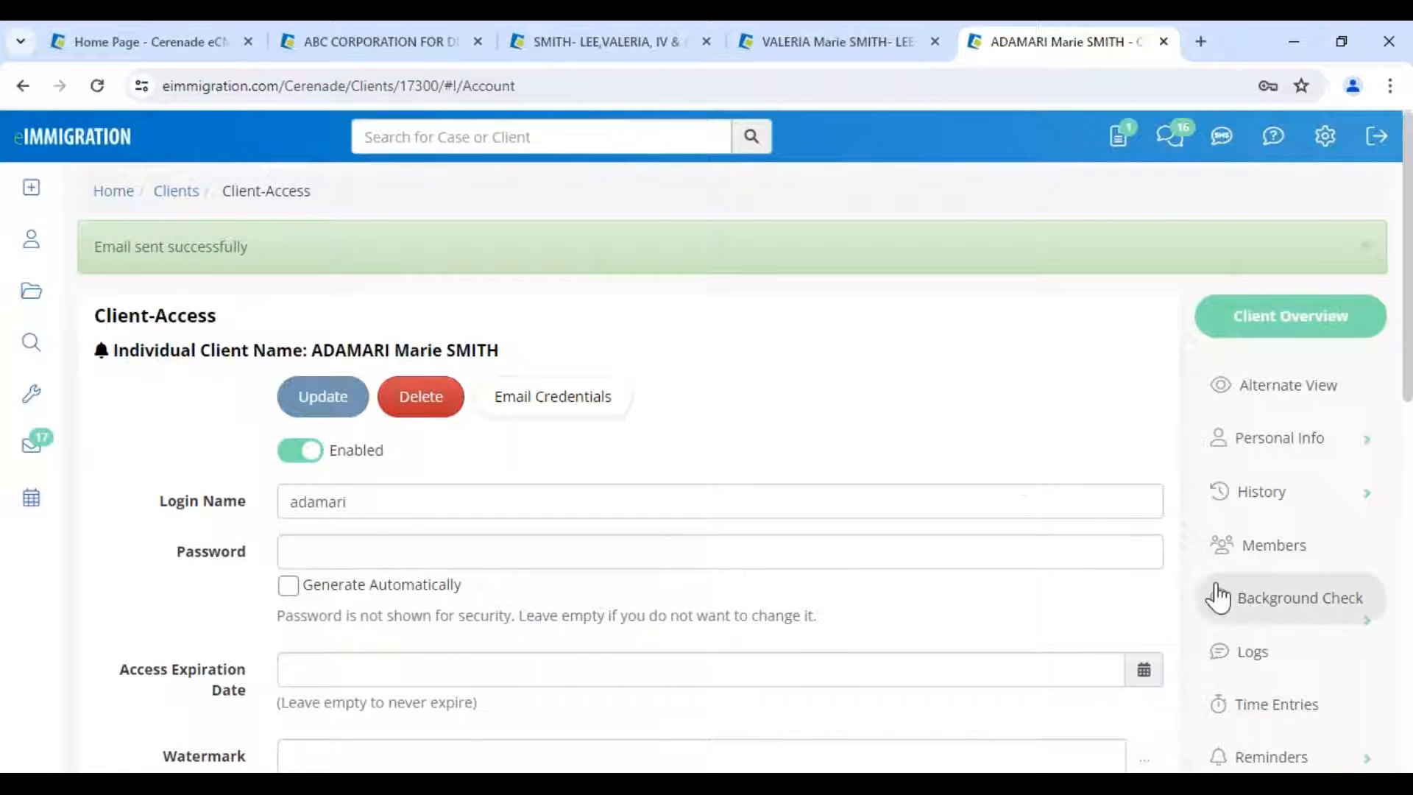
{"action": "scroll", "coordinate": [1239, 603], "scroll_direction": "down", "scroll_amount": 1}
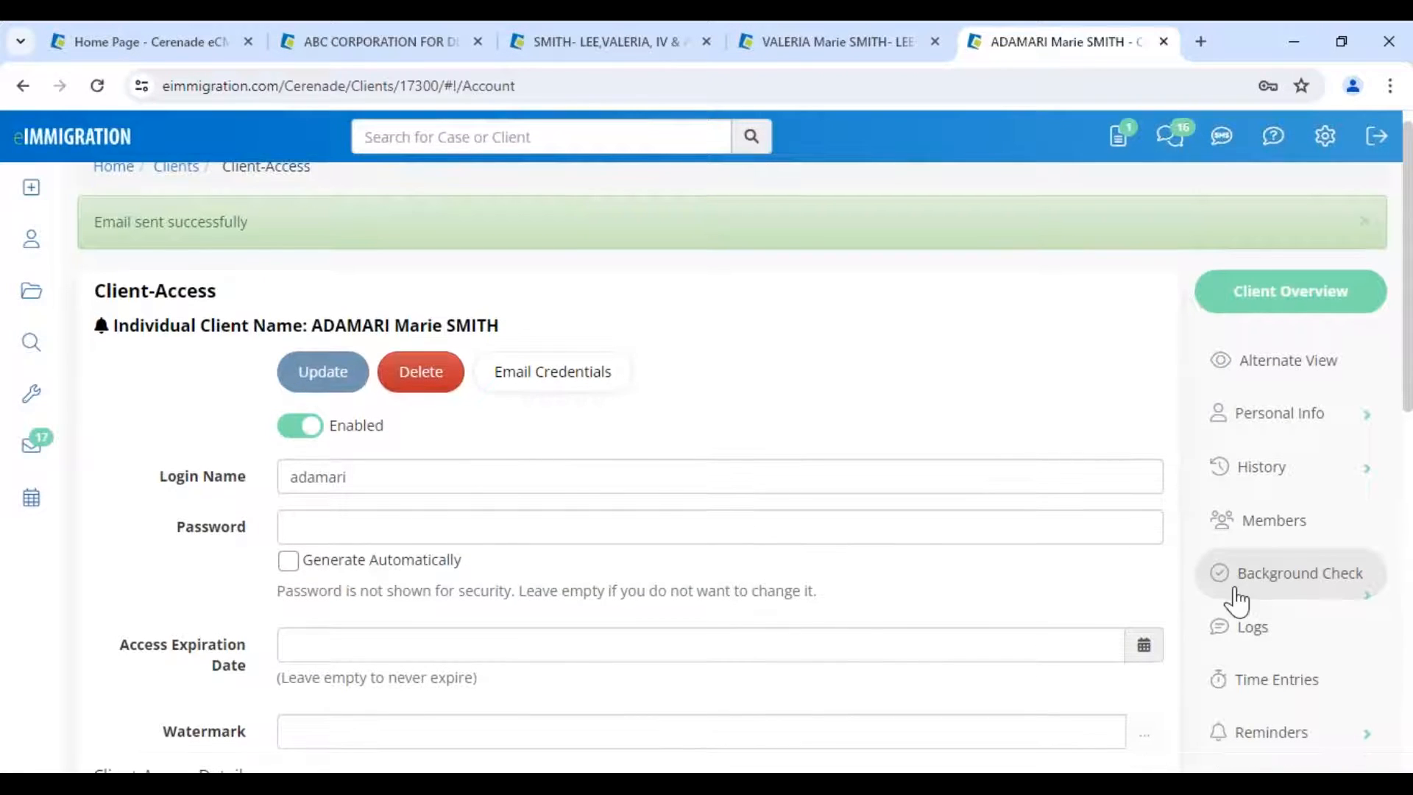
{"action": "scroll", "coordinate": [1238, 602], "scroll_direction": "down", "scroll_amount": 5}
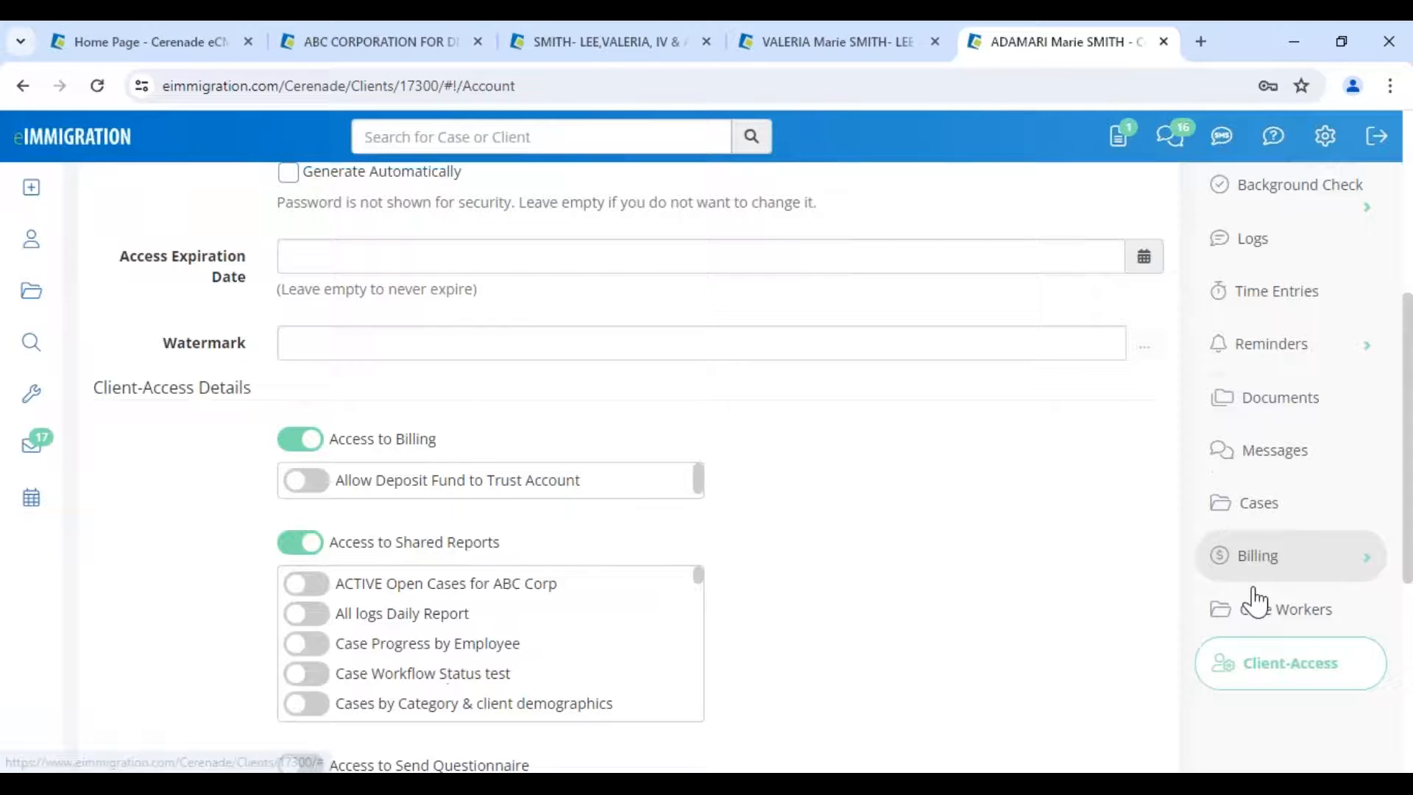
{"action": "left_click", "coordinate": [1280, 397]}
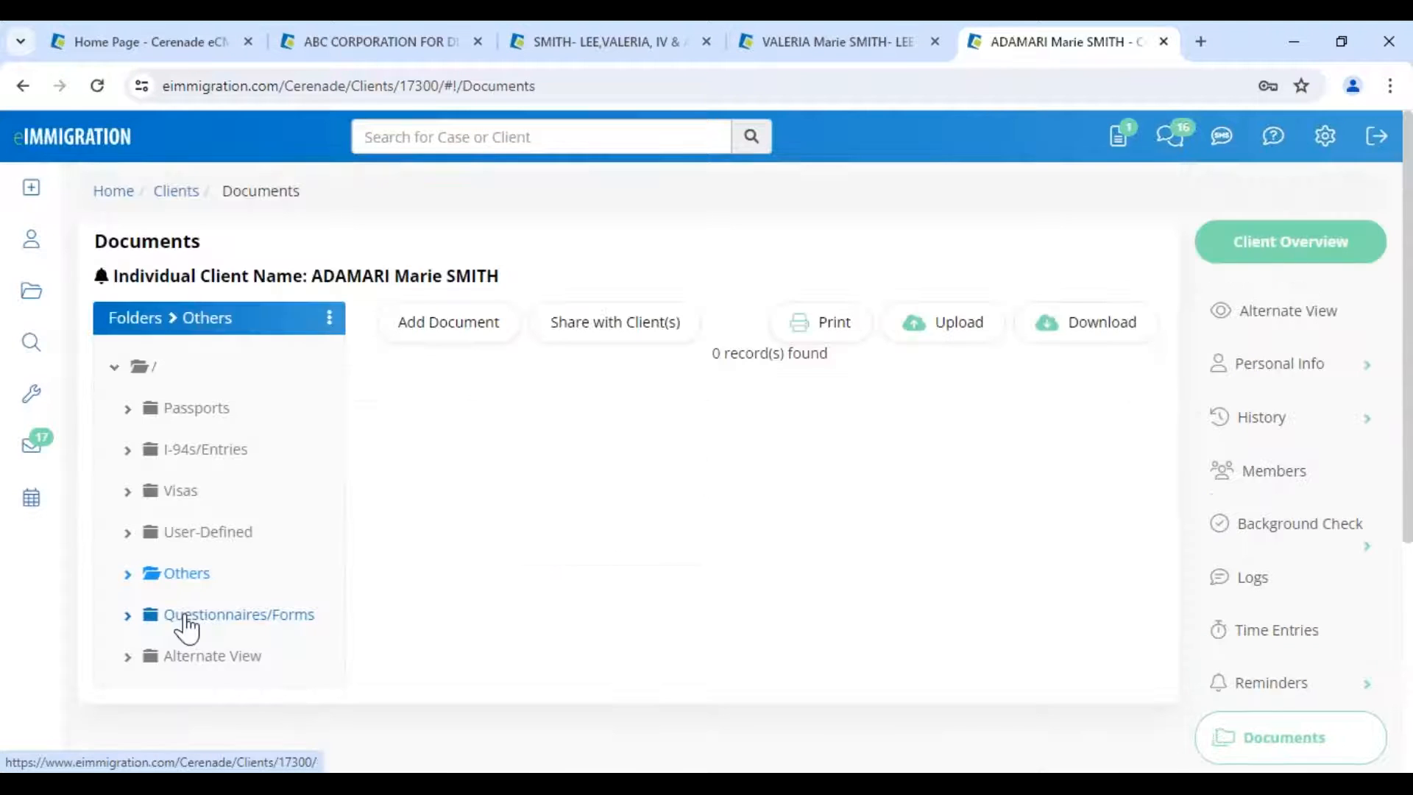
{"action": "left_click", "coordinate": [184, 618]}
- Check the Select action menus on the third row and the I-485 background questionnaire
{"action": "left_click_drag", "start_coordinate": [479, 424], "coordinate": [626, 412]}
{"action": "left_click", "coordinate": [987, 475]}
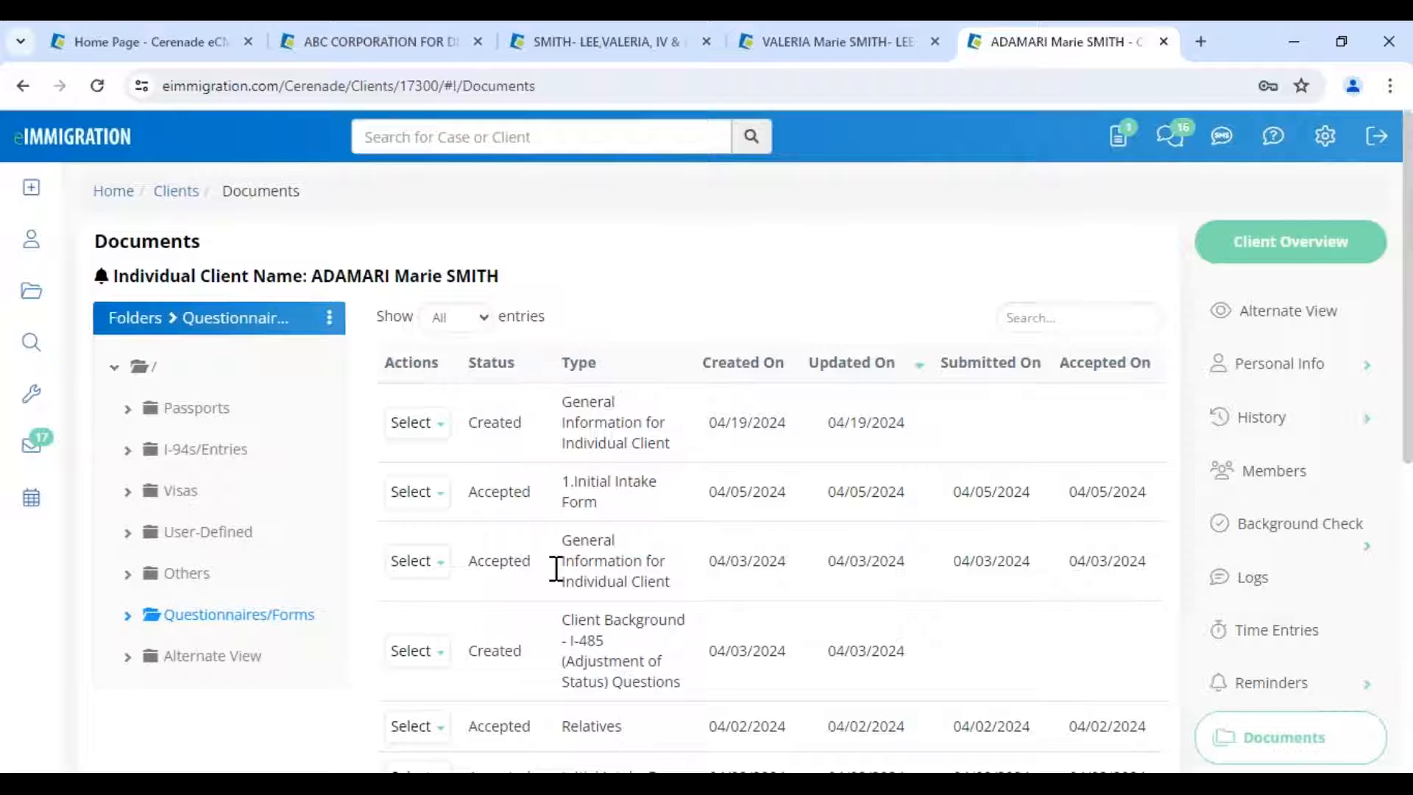
{"action": "left_click", "coordinate": [416, 561]}
{"action": "left_click", "coordinate": [534, 658]}
{"action": "left_click", "coordinate": [416, 651]}
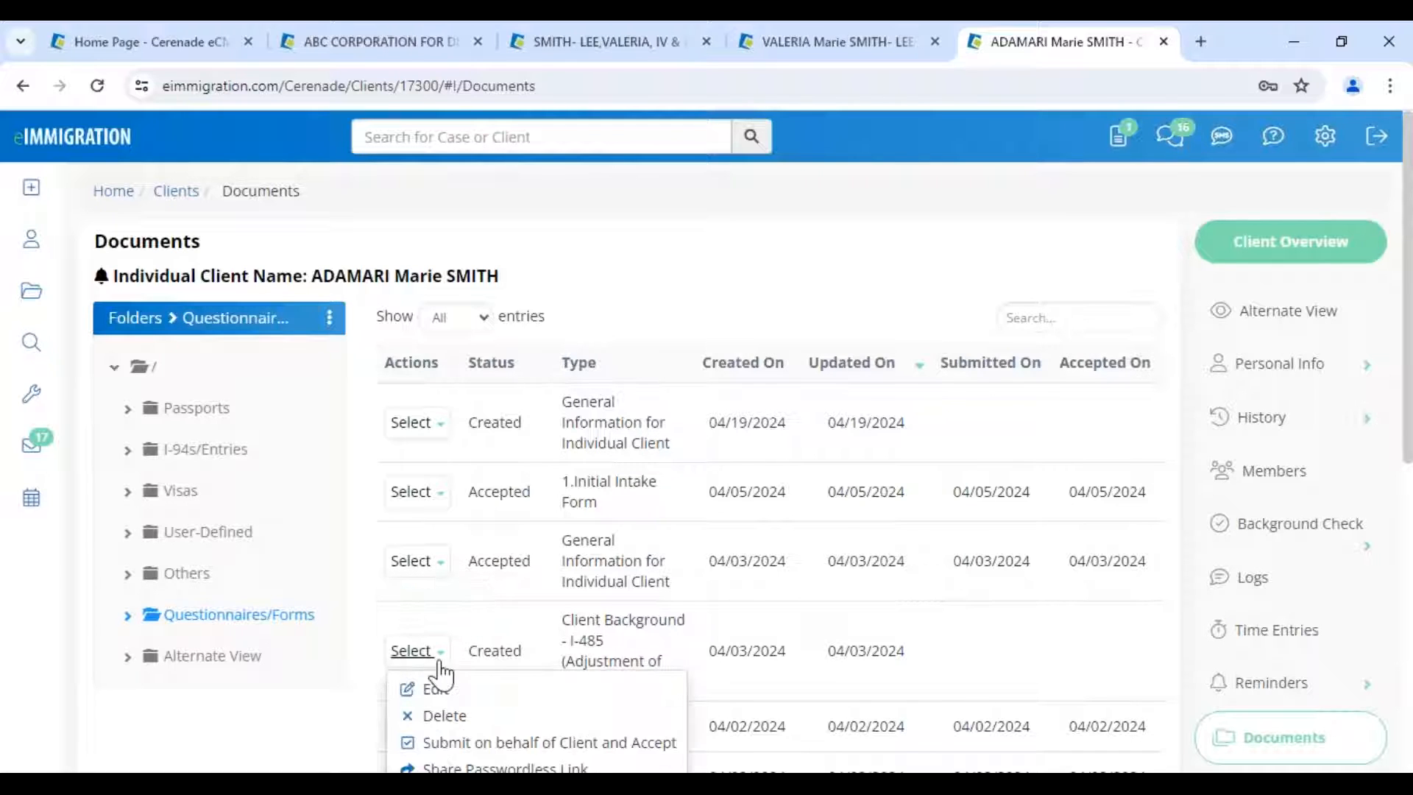
{"action": "left_click", "coordinate": [324, 783]}
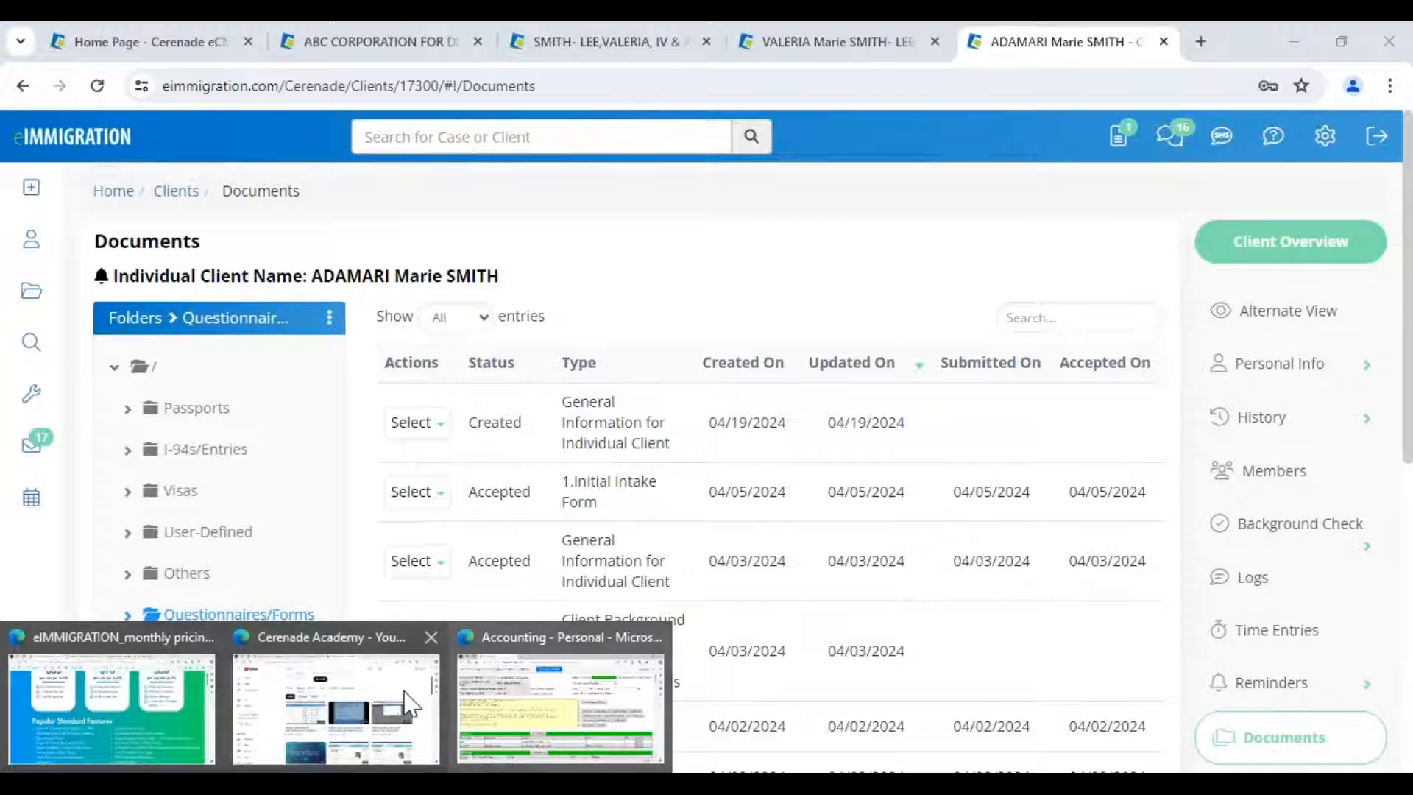
- Switch to the client portal login page and sign in with the client's username and password
{"action": "left_click", "coordinate": [364, 709]}
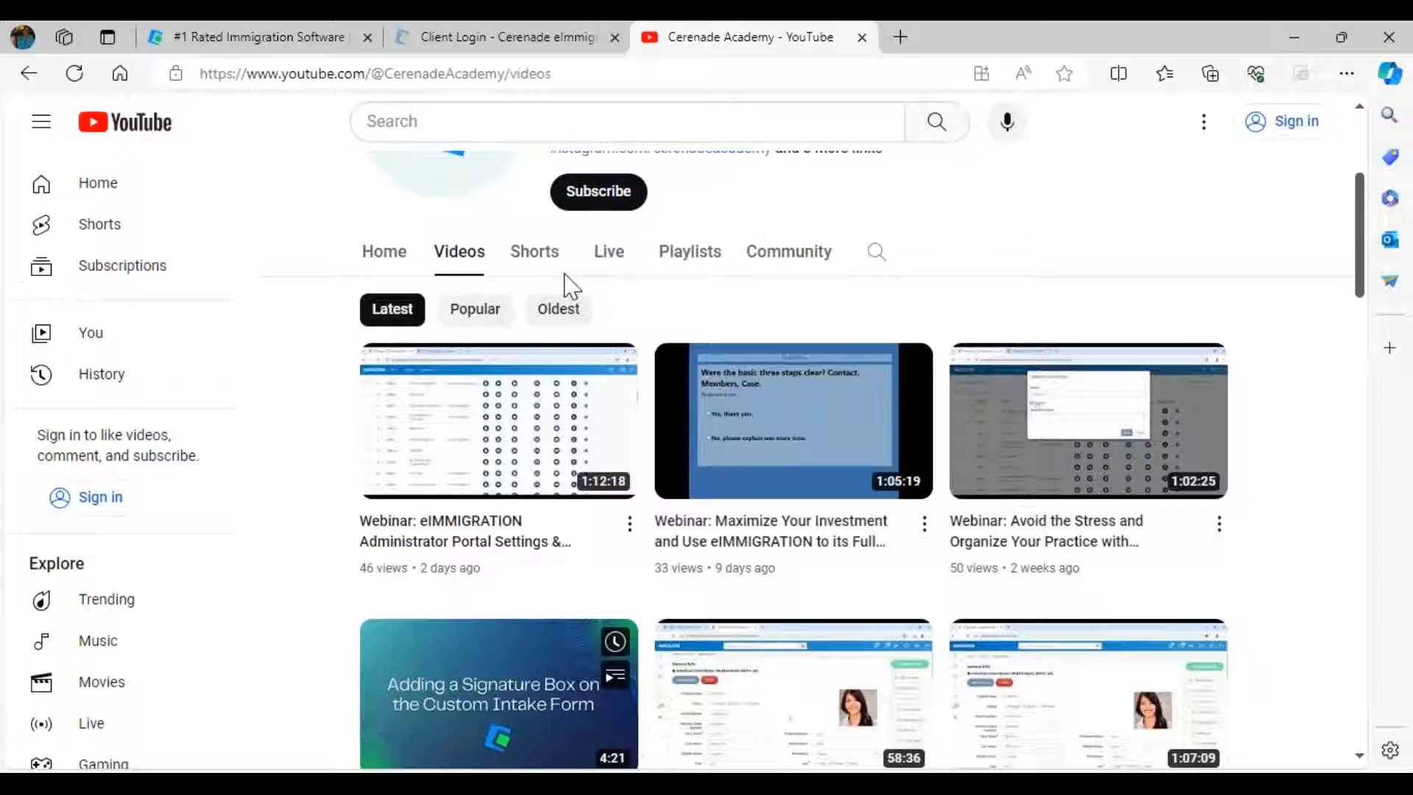
{"action": "key", "text": "ctrl+shift+Tab"}
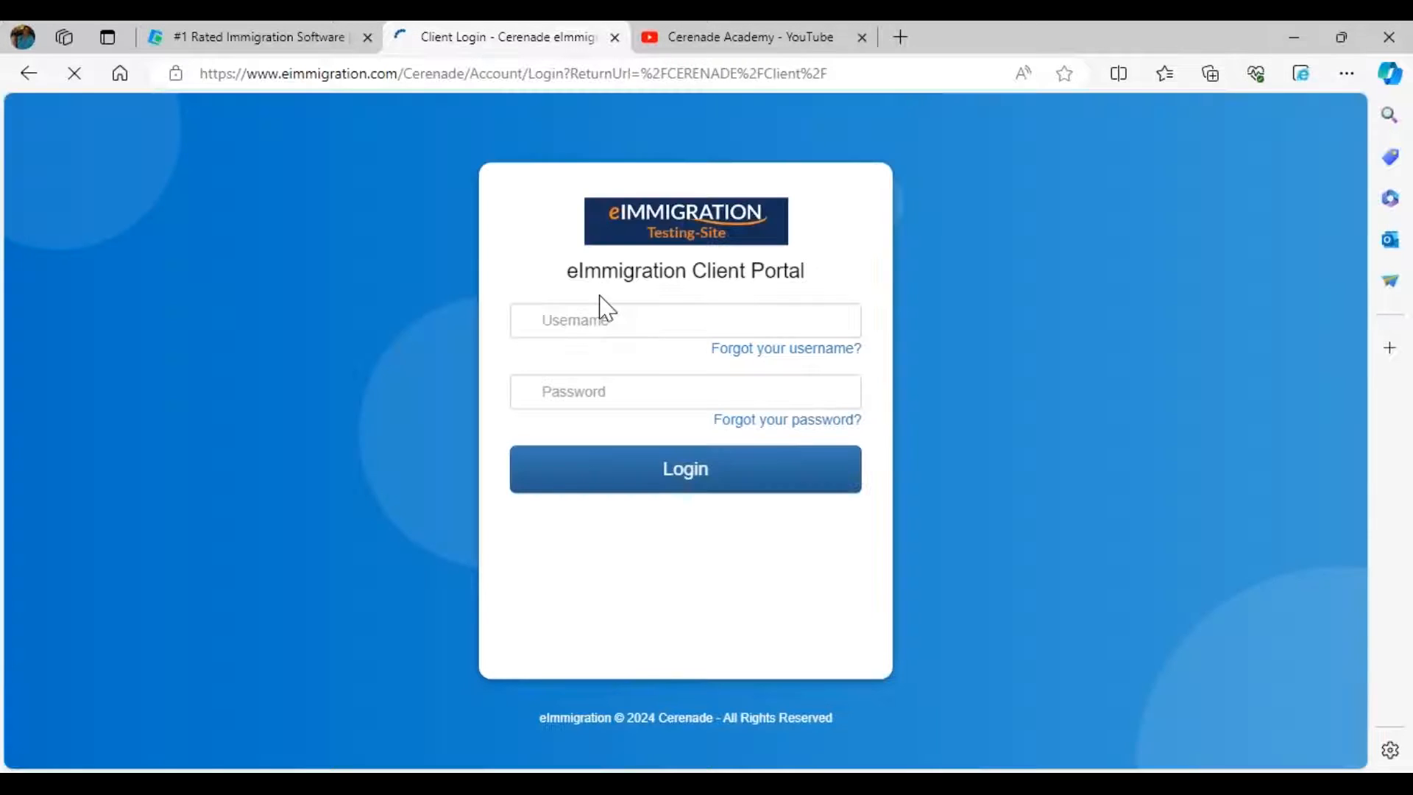
{"action": "double_click", "coordinate": [625, 317]}
{"action": "type", "text": "ad"}
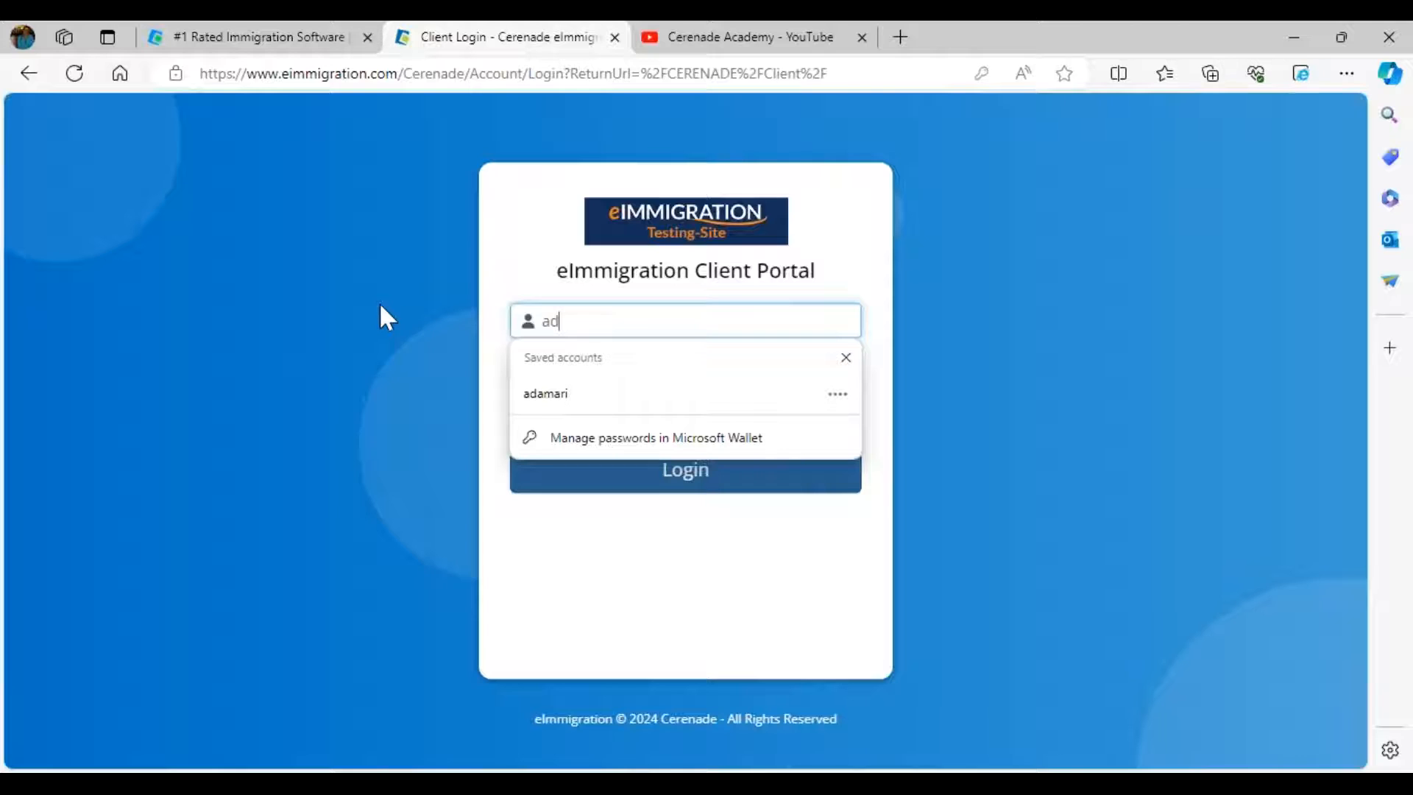
{"action": "type", "text": "amari"}
{"action": "key", "text": "Tab"}
{"action": "type", "text": "****"}
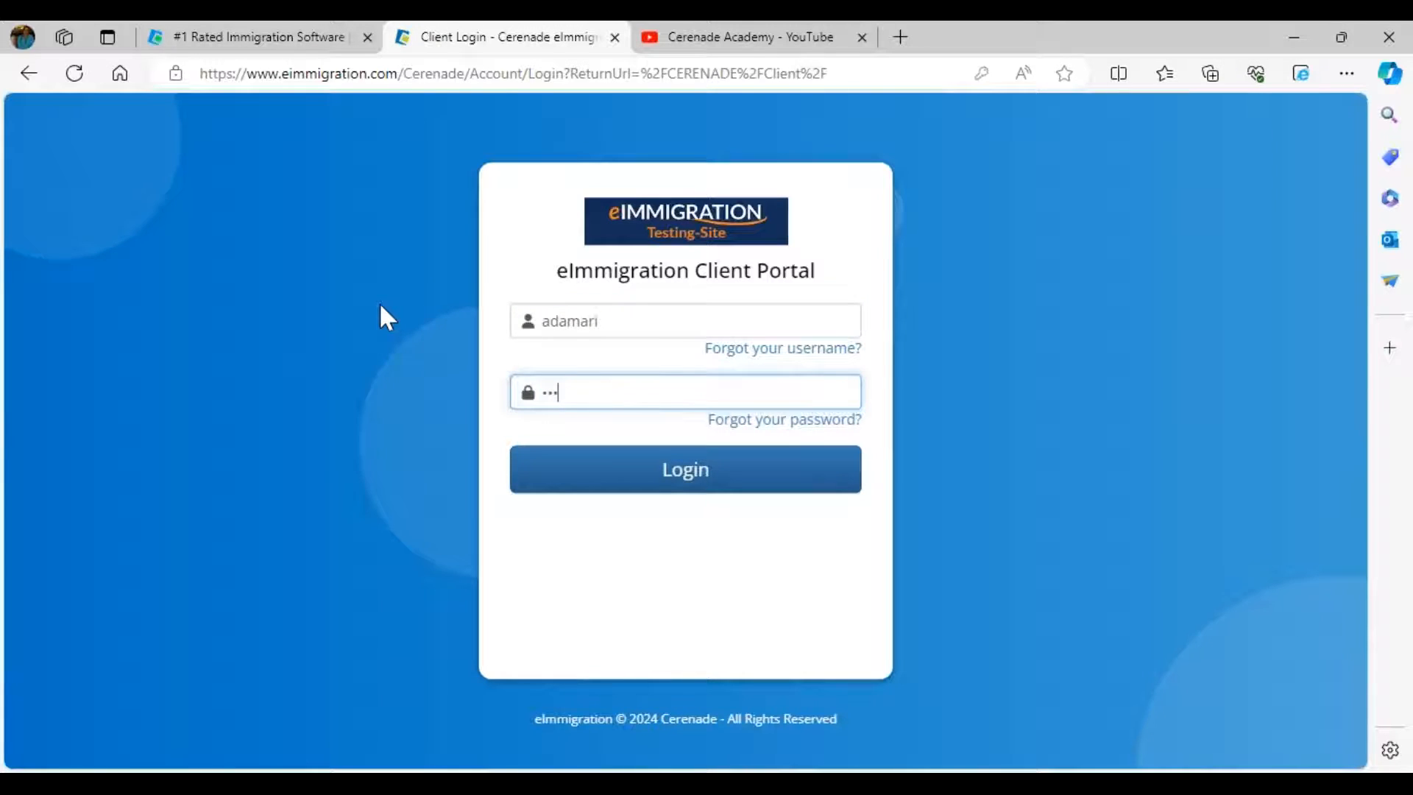
{"action": "key", "text": "Return"}
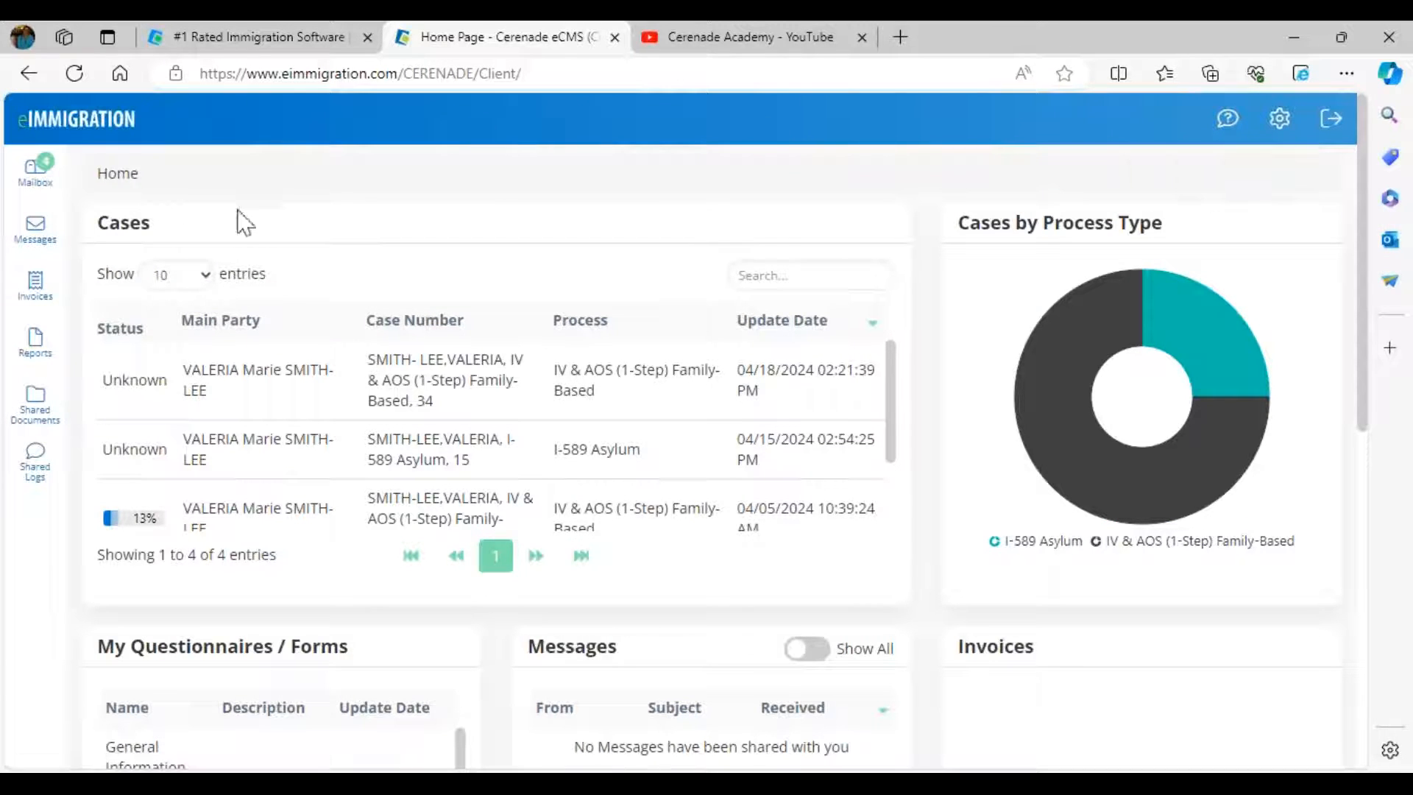
- Open the General Information for Individual Client form from the Mailbox
{"action": "left_click", "coordinate": [38, 161]}
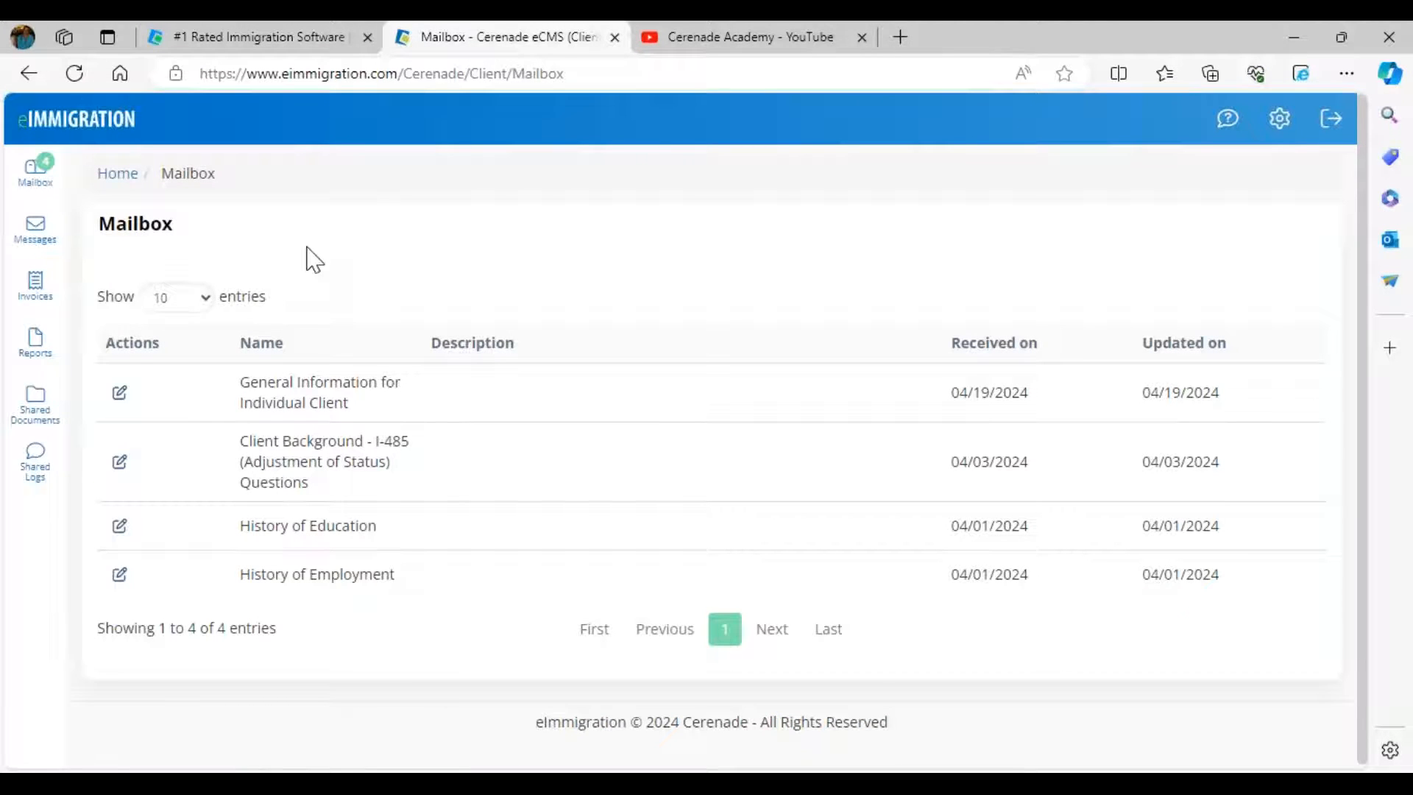
{"action": "left_click", "coordinate": [120, 393]}
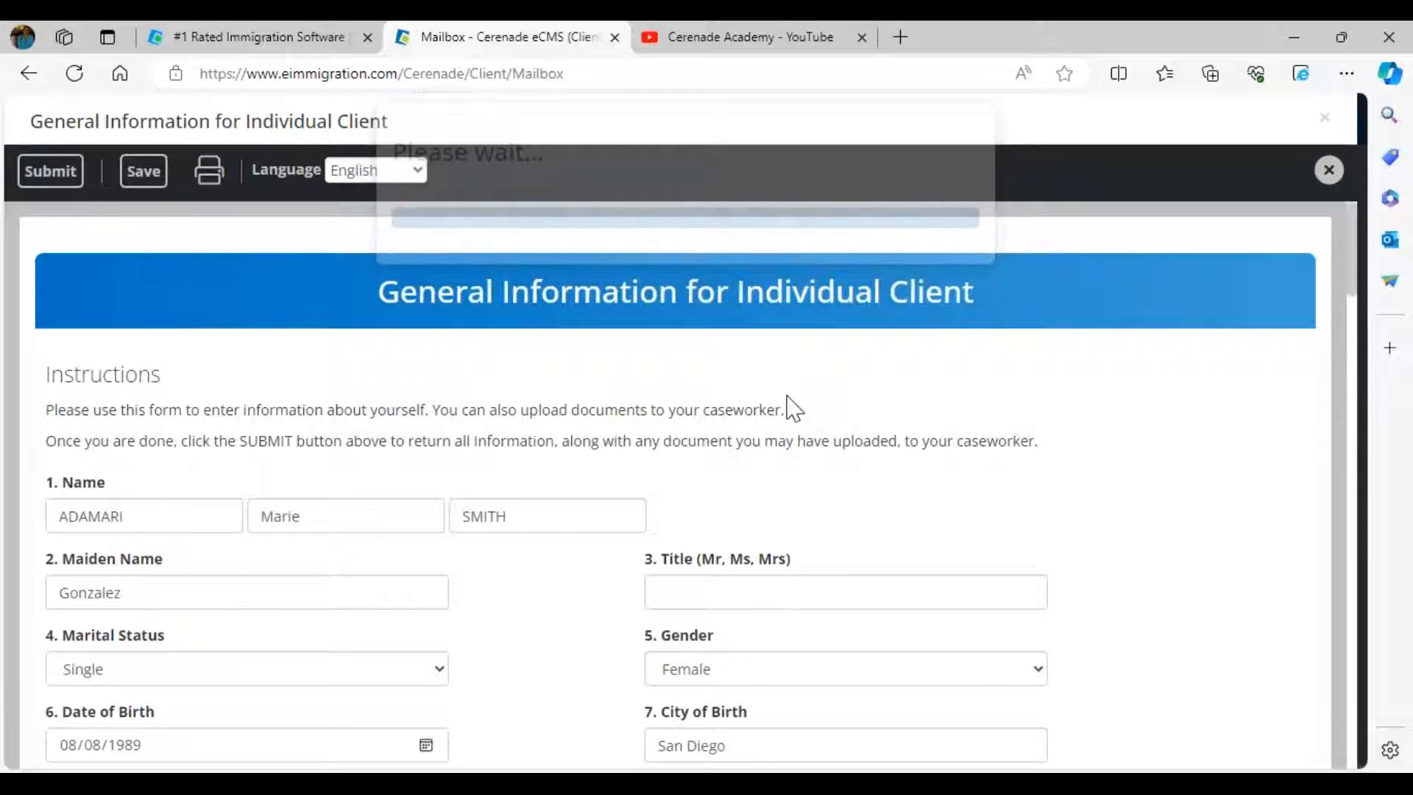
{"action": "left_click_drag", "start_coordinate": [118, 574], "coordinate": [16, 573]}
{"action": "scroll", "coordinate": [579, 536], "scroll_direction": "down", "scroll_amount": 3}
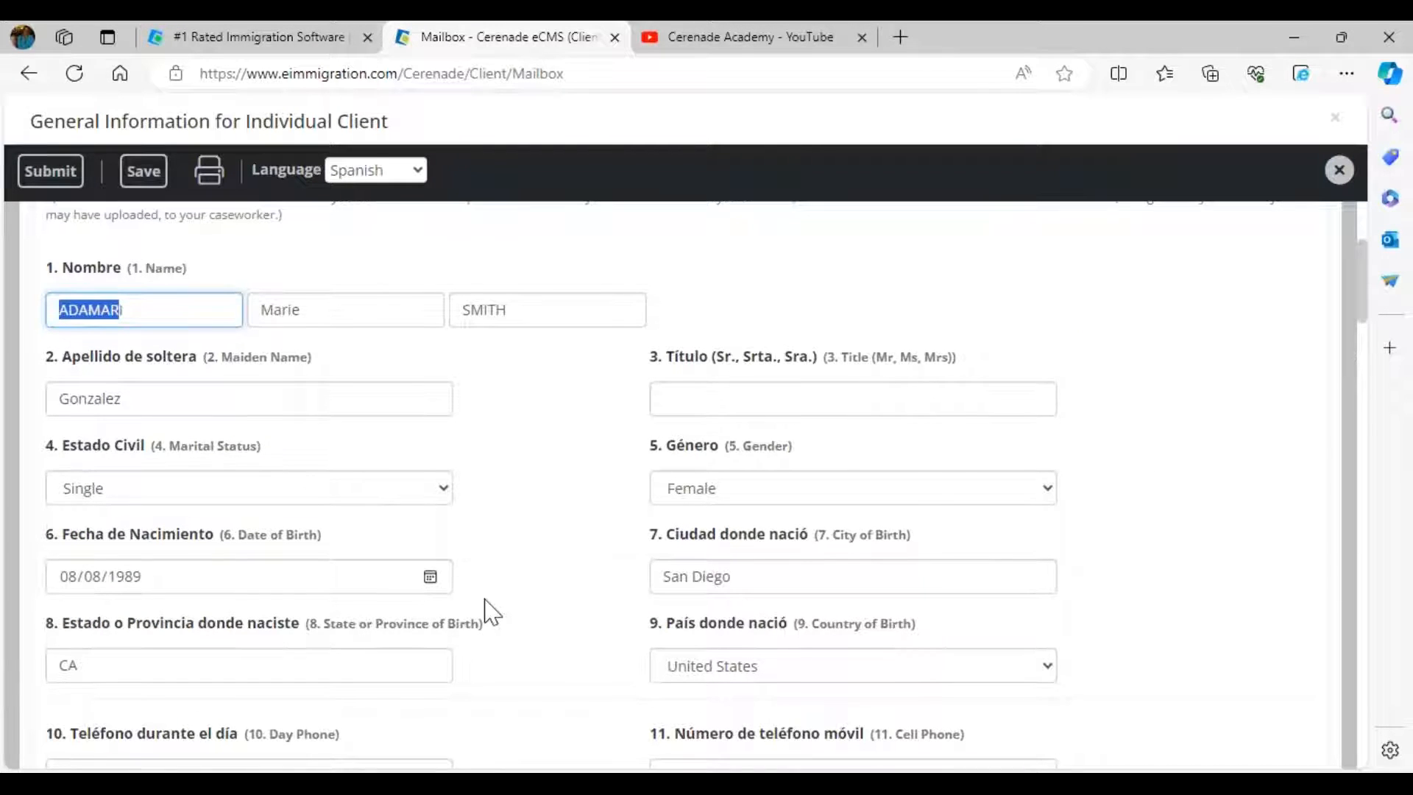
{"action": "scroll", "coordinate": [482, 603], "scroll_direction": "down", "scroll_amount": 4}
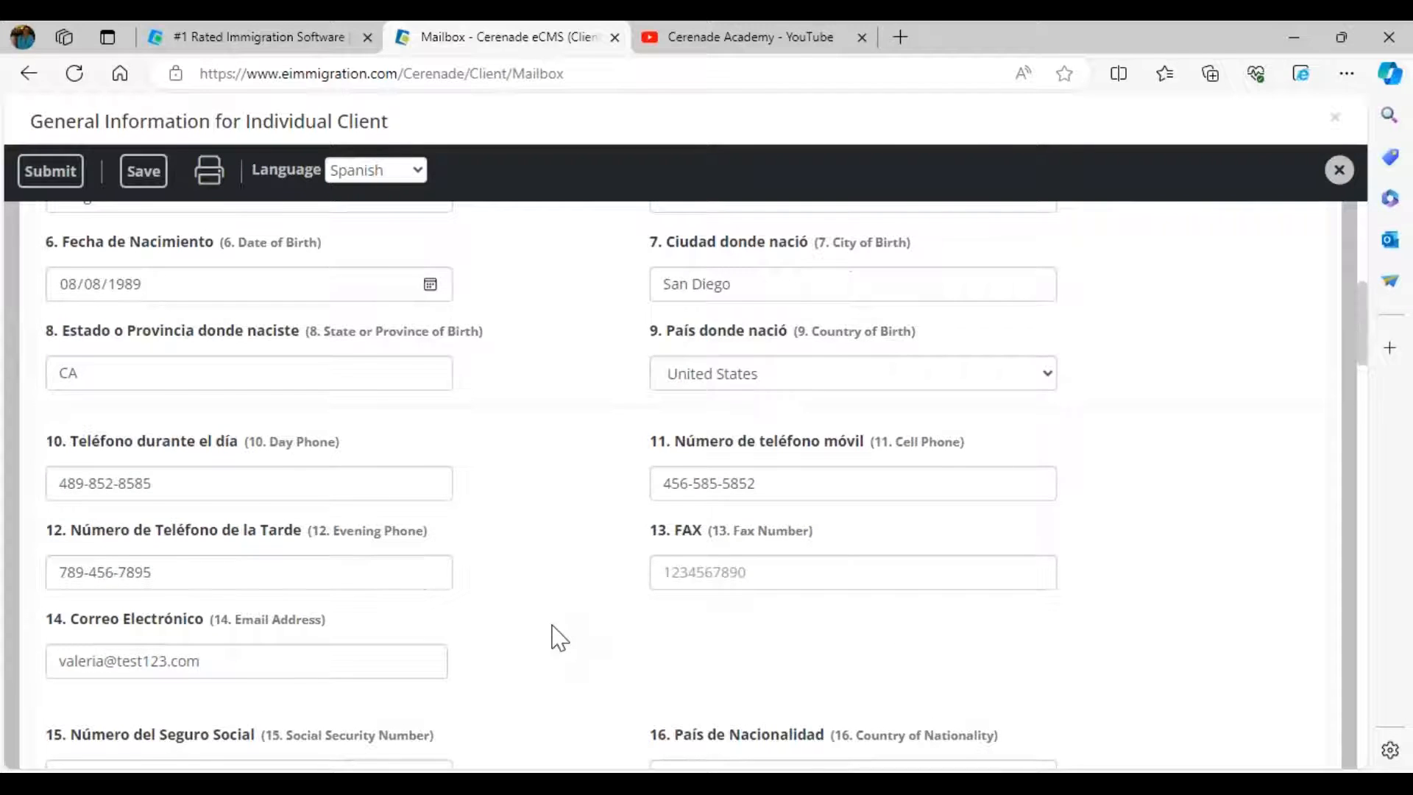
{"action": "scroll", "coordinate": [559, 637], "scroll_direction": "down", "scroll_amount": 4}
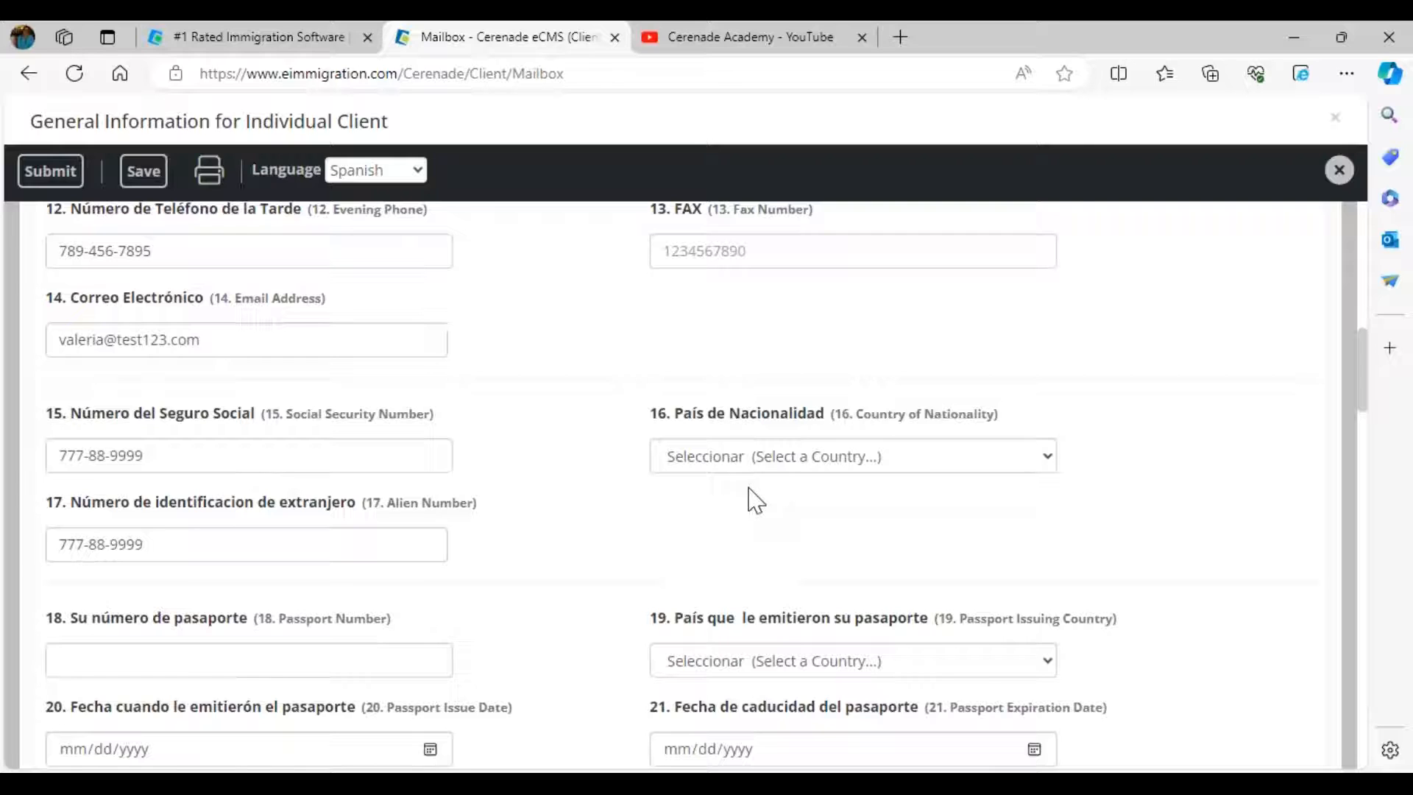
- Change the alien number to 123-45-7895 and the date of birth to 05/05/1985
{"action": "triple_click", "coordinate": [130, 543]}
{"action": "type", "text": "123-45-7895"}
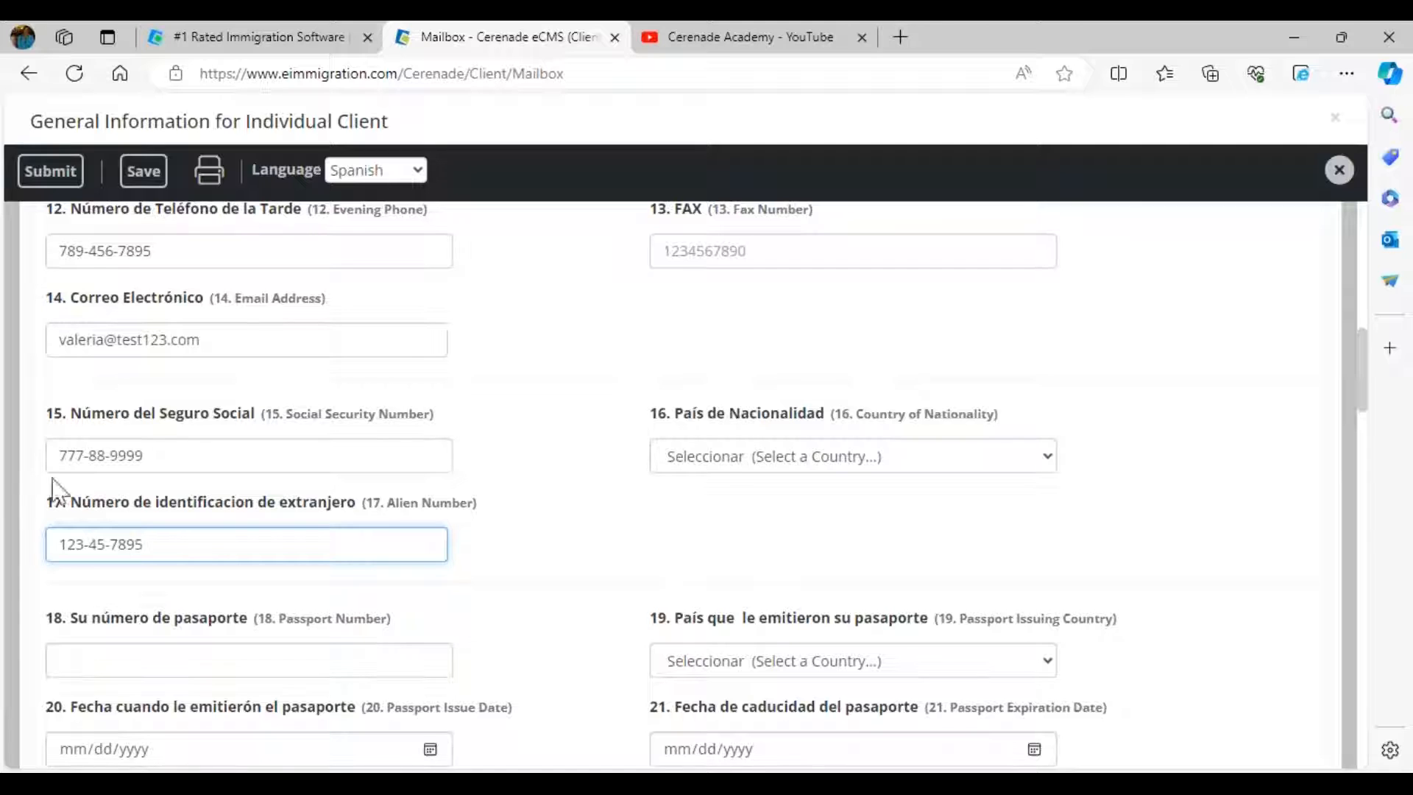
{"action": "scroll", "coordinate": [125, 405], "scroll_direction": "up", "scroll_amount": 1}
{"action": "scroll", "coordinate": [125, 405], "scroll_direction": "up", "scroll_amount": 5}
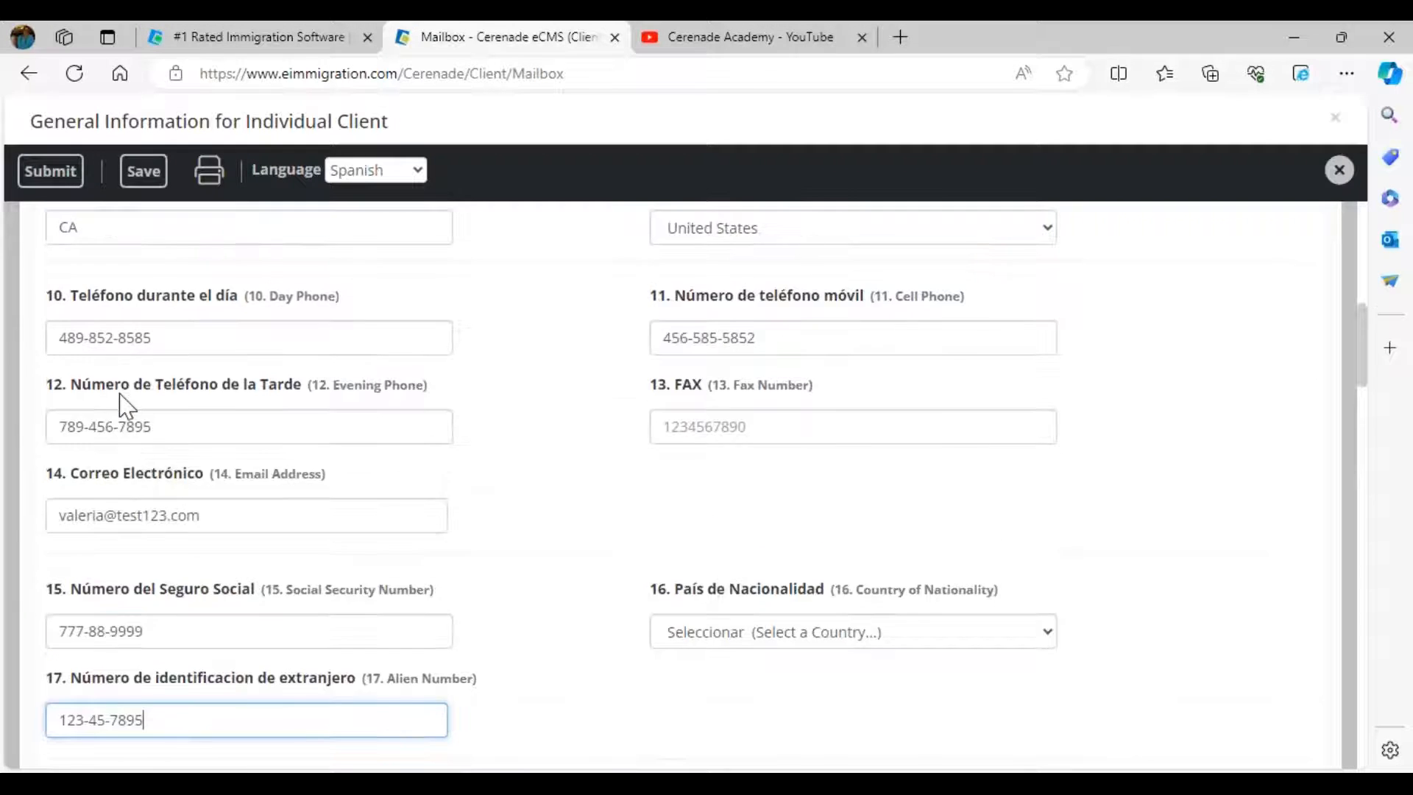
{"action": "left_click", "coordinate": [121, 401]}
{"action": "type", "text": "05051985"}
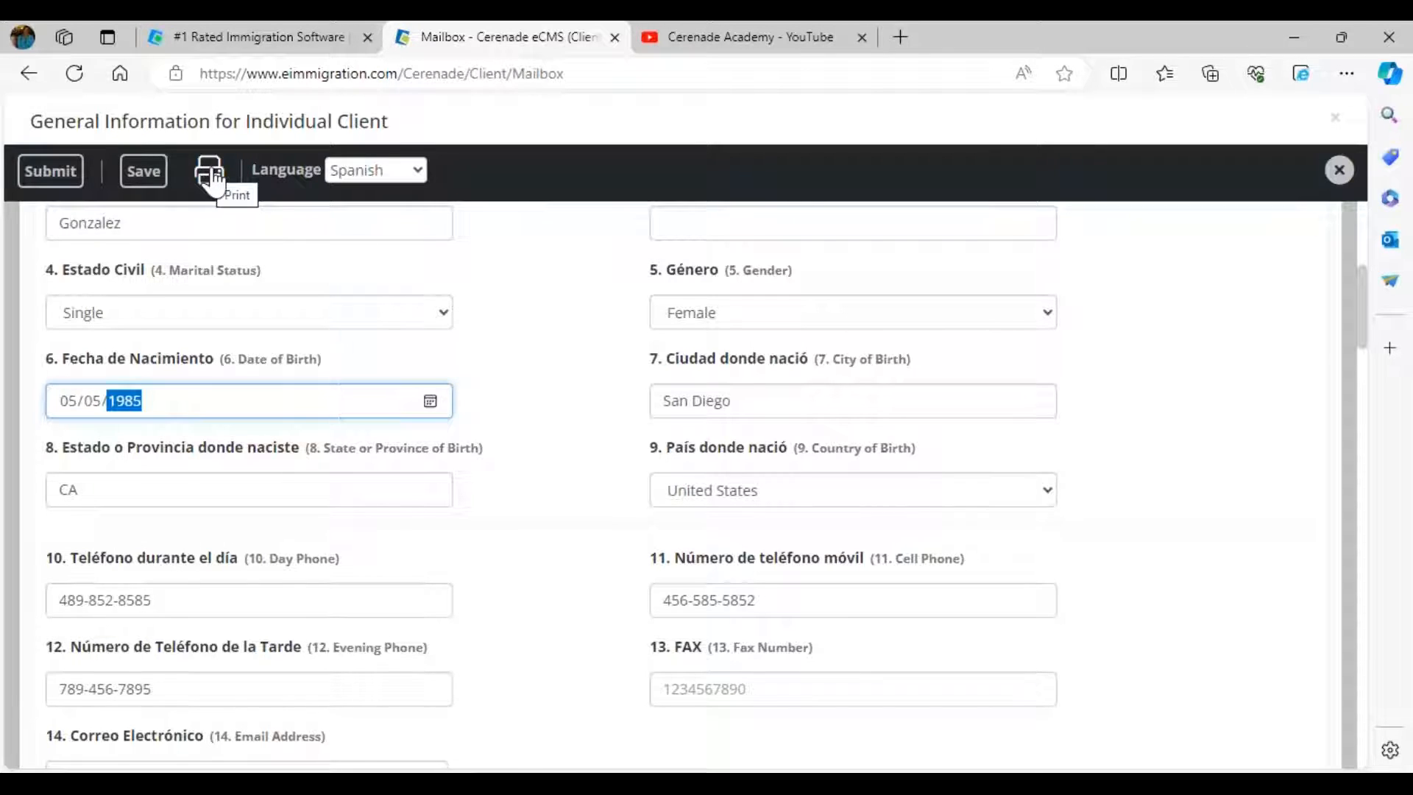
- Switch the form's display language from Spanish to Persian
{"action": "left_click", "coordinate": [352, 173]}
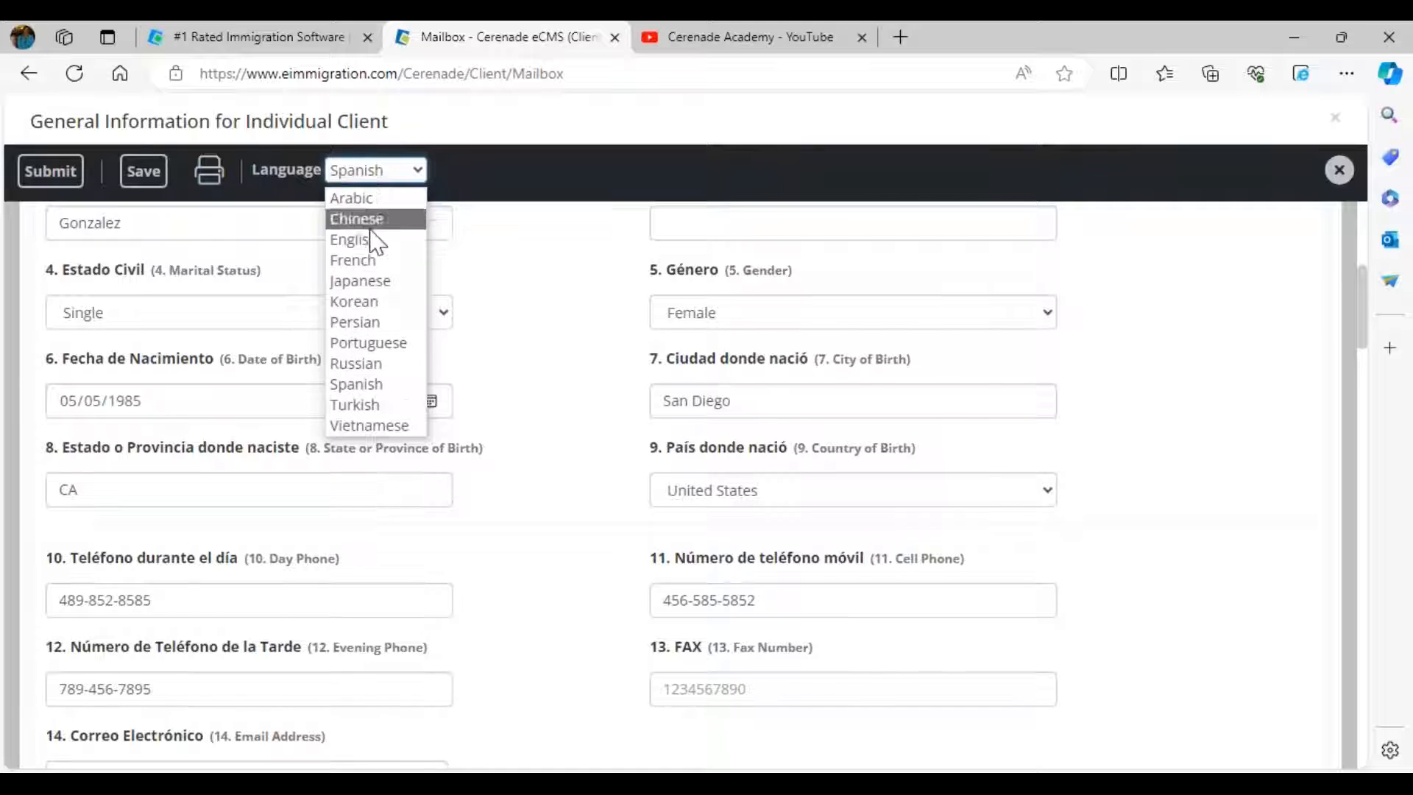
{"action": "left_click", "coordinate": [366, 323]}
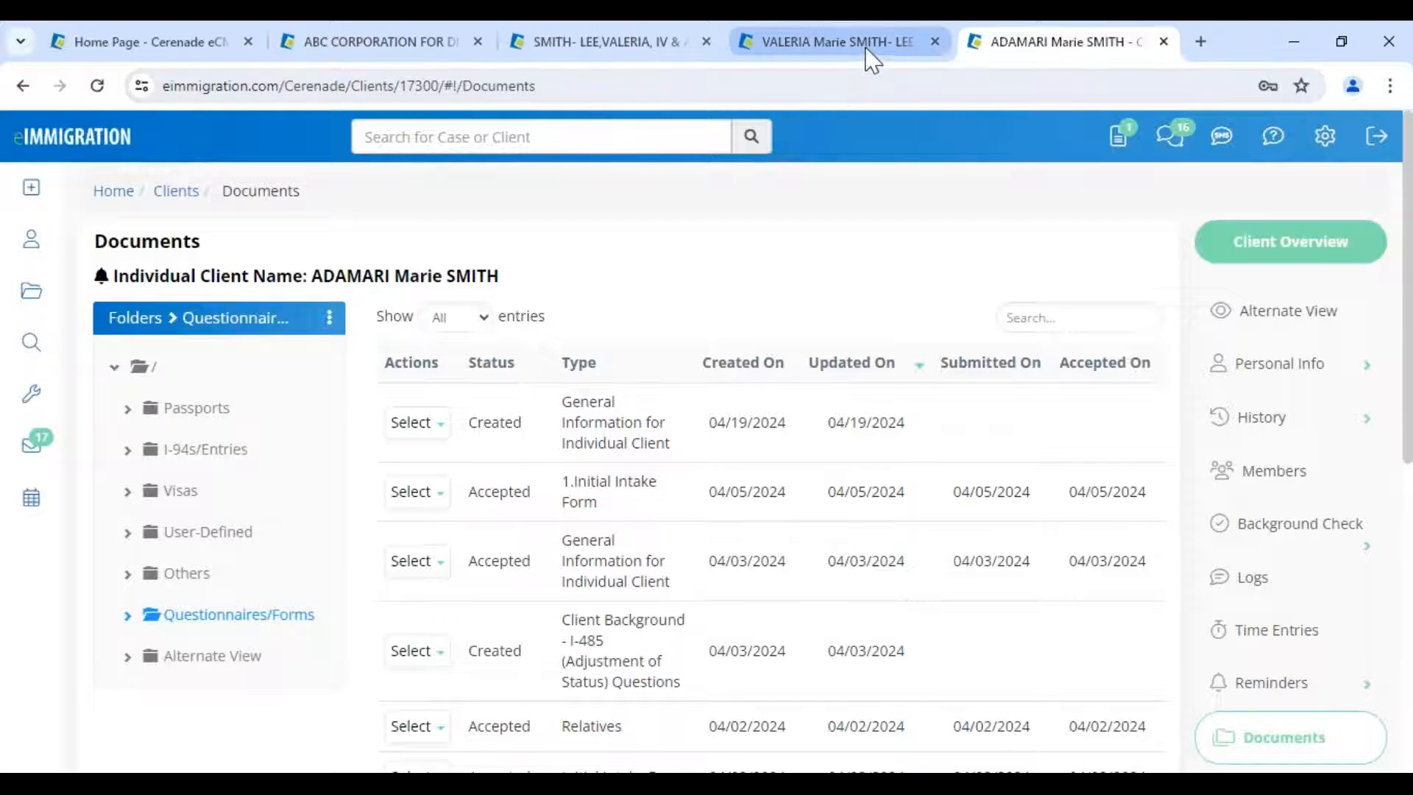
- View the client's Client-Access settings, then bring the portal's General Information form window forward
{"action": "left_click_drag", "start_coordinate": [312, 277], "coordinate": [541, 274]}
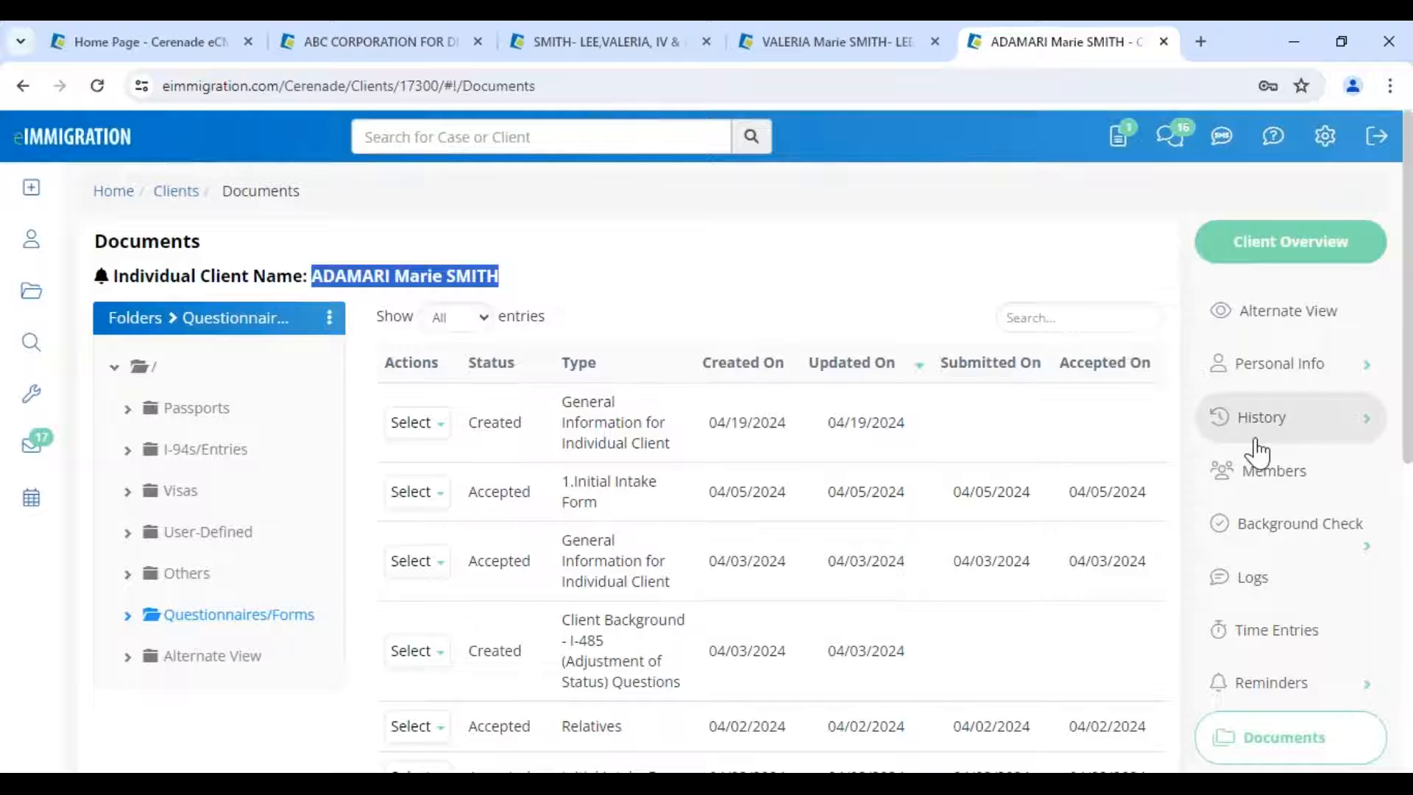
{"action": "scroll", "coordinate": [1266, 464], "scroll_direction": "down", "scroll_amount": 8}
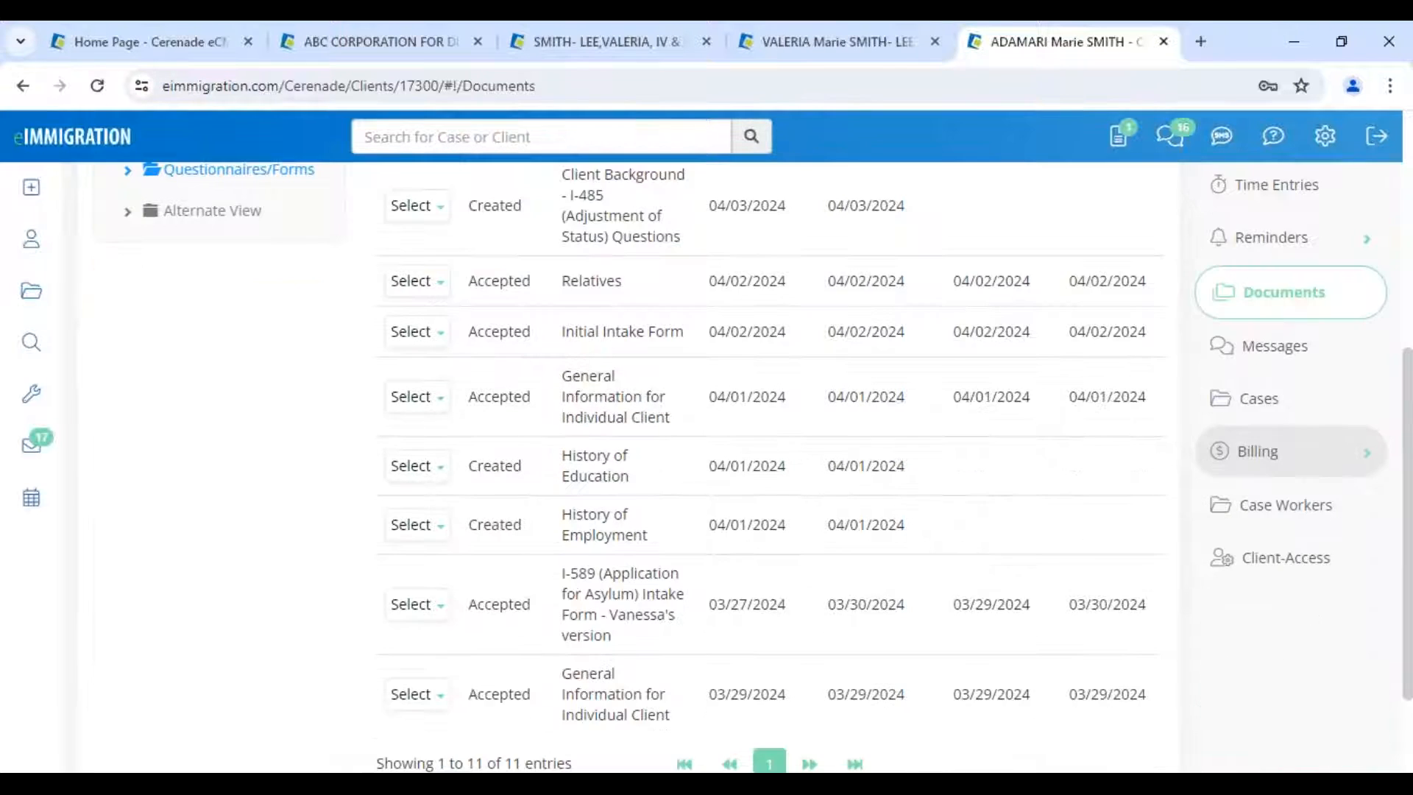
{"action": "left_click", "coordinate": [1289, 426]}
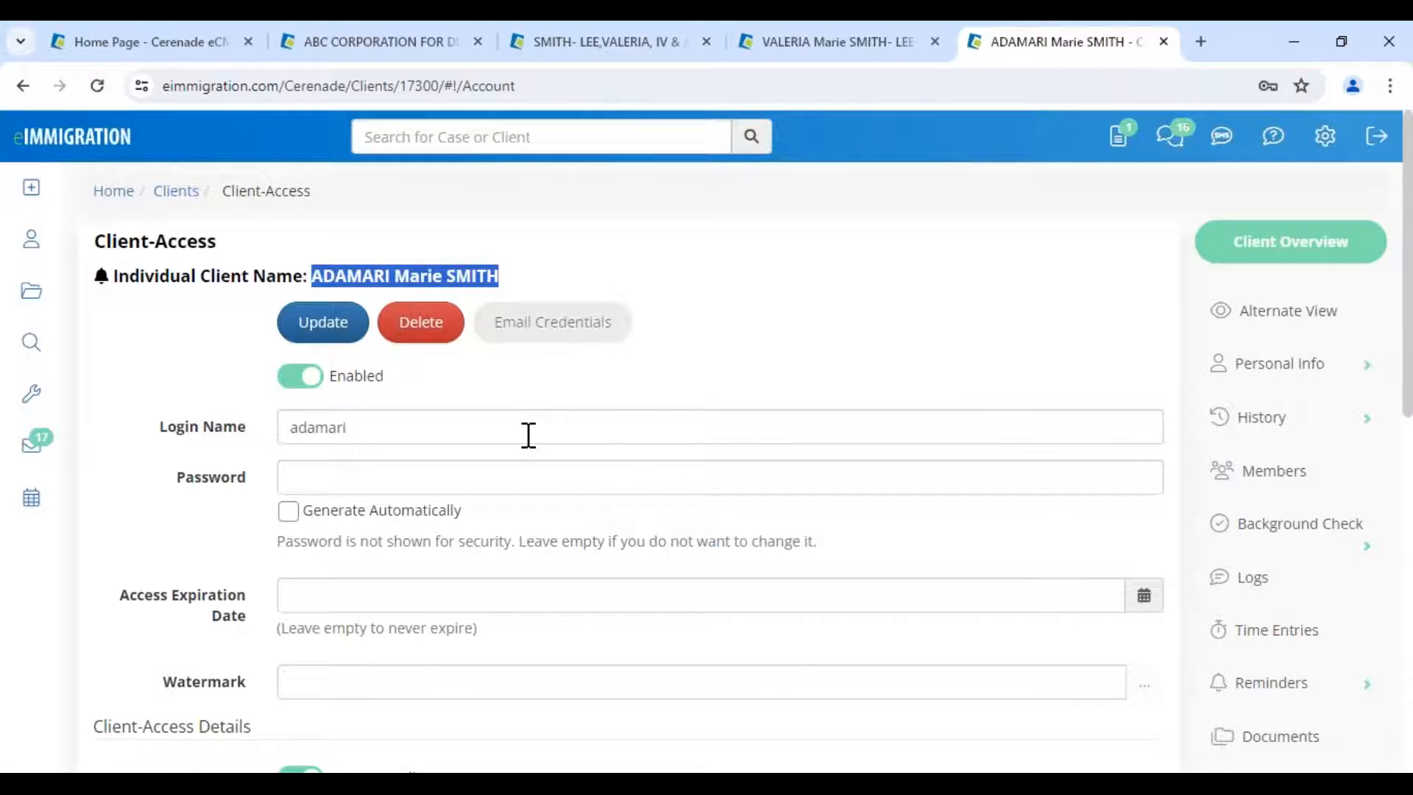
{"action": "left_click", "coordinate": [421, 281]}
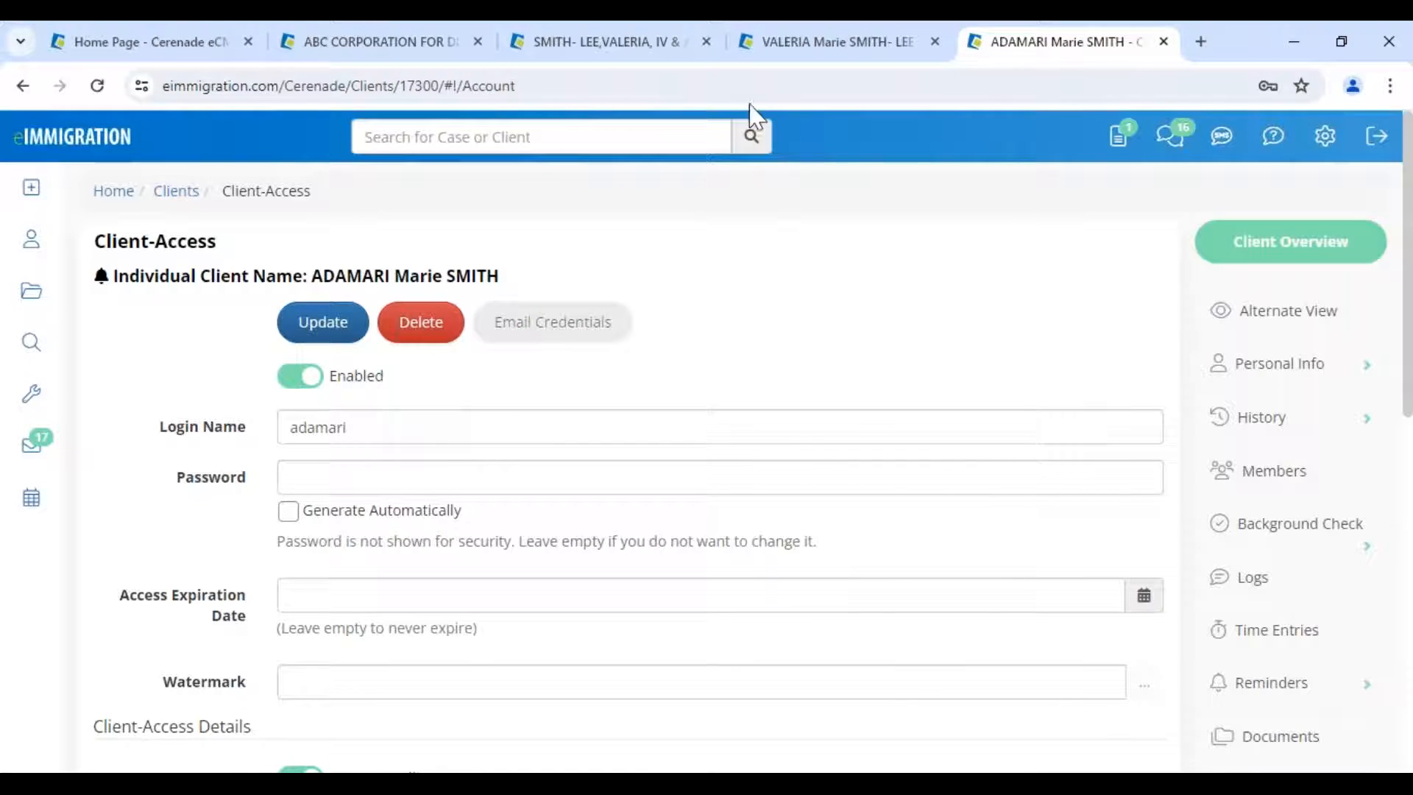
{"action": "left_click", "coordinate": [335, 784]}
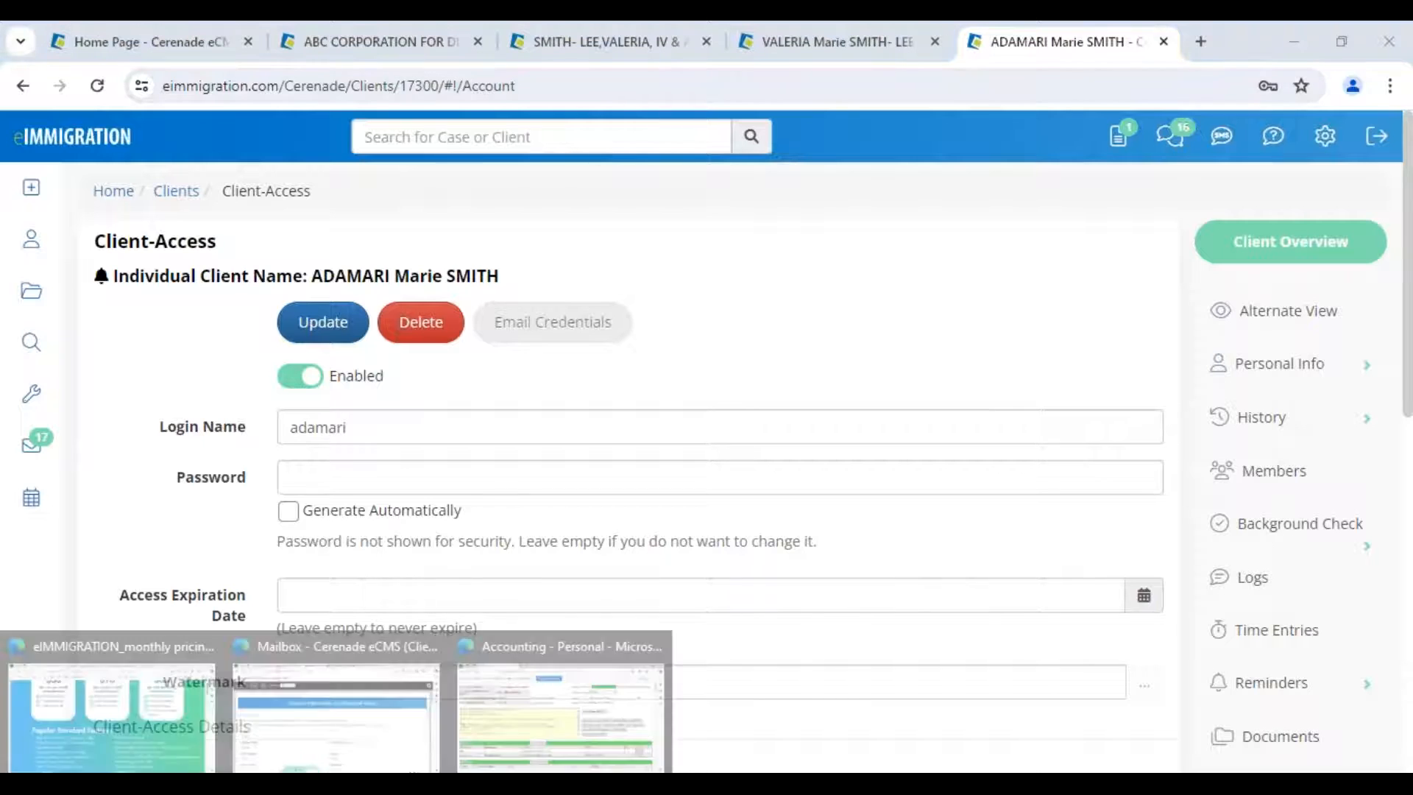
{"action": "left_click", "coordinate": [442, 731]}
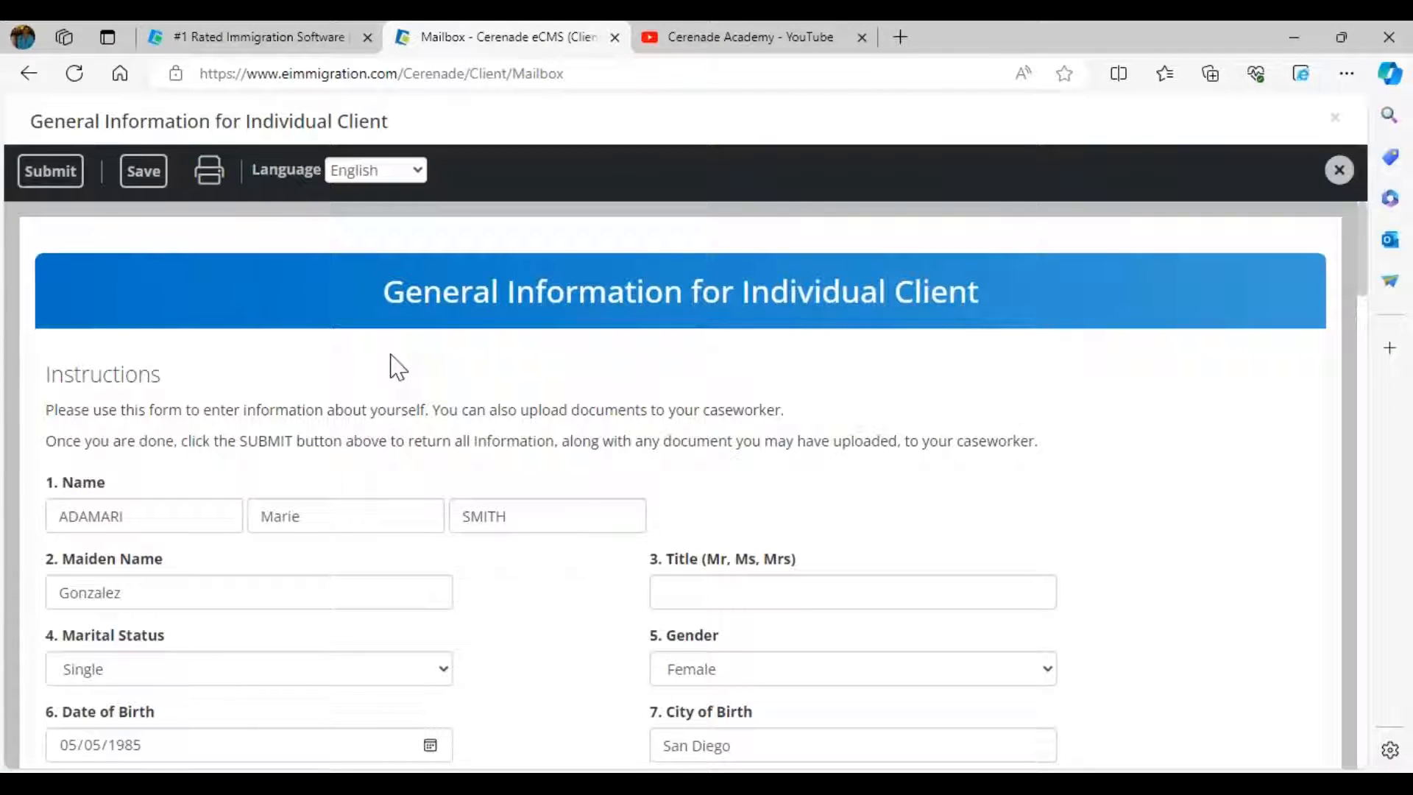
- Submit the General Information form, confirm the success alert, and load the History of Employment questionnaire
{"action": "scroll", "coordinate": [398, 367], "scroll_direction": "down", "scroll_amount": 2}
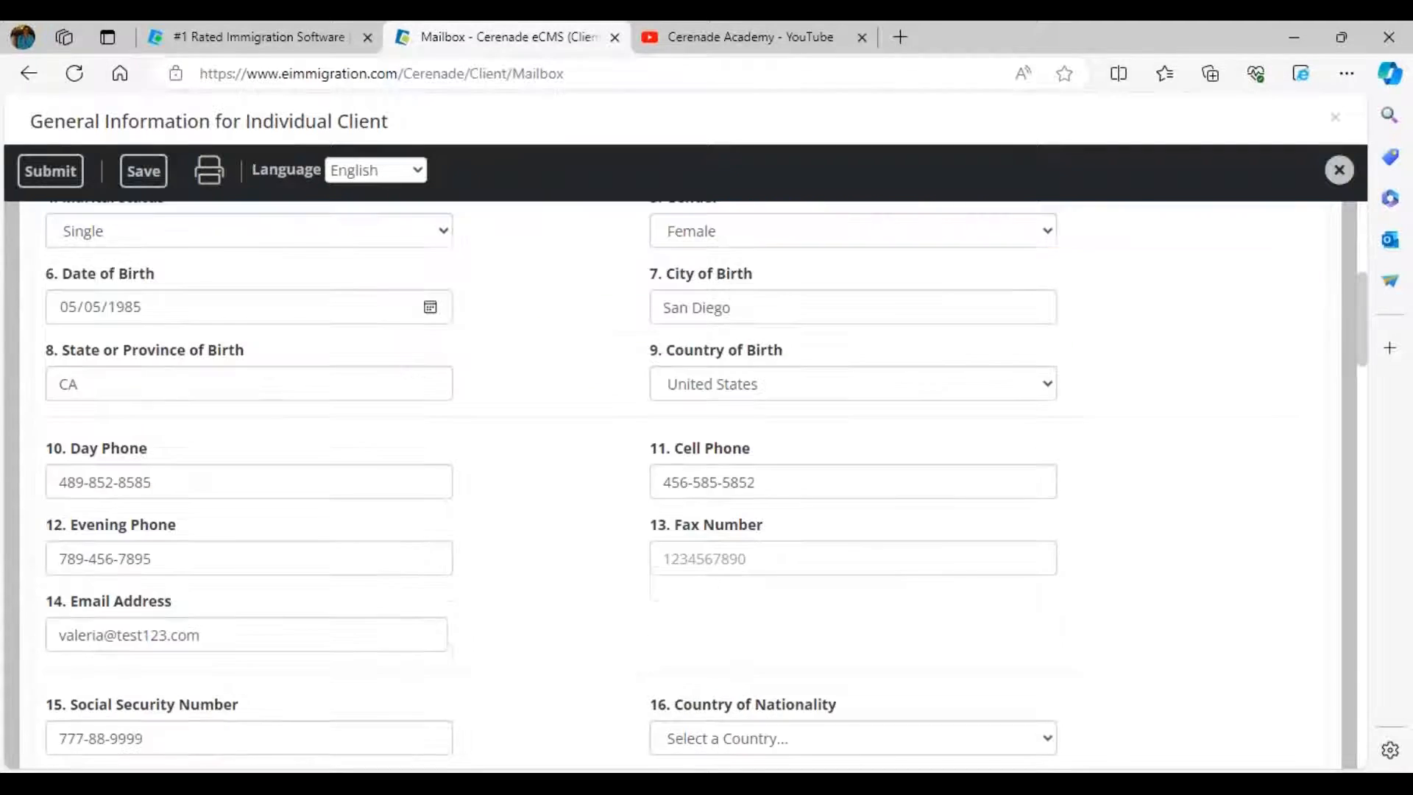
{"action": "scroll", "coordinate": [707, 378], "scroll_direction": "up", "scroll_amount": 3}
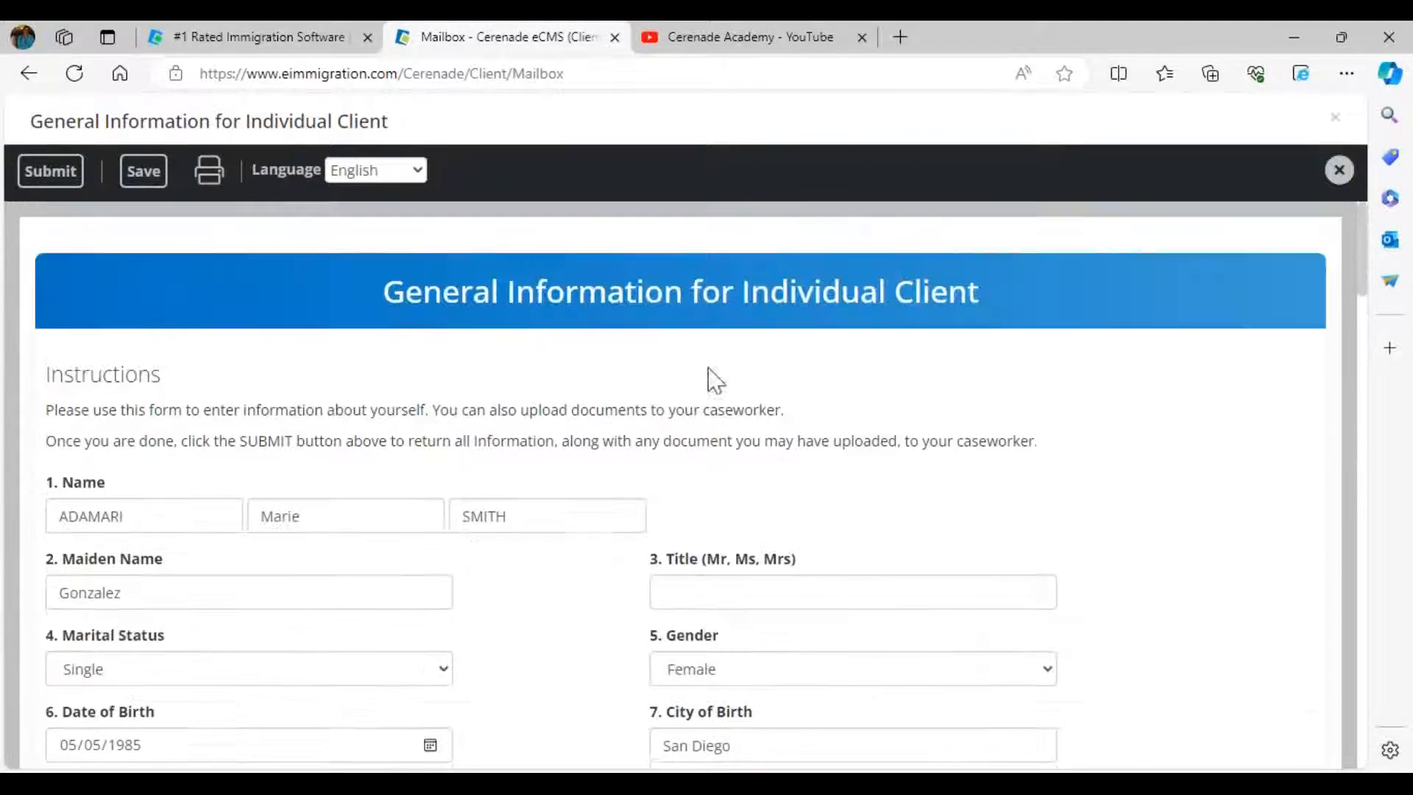
{"action": "left_click", "coordinate": [58, 172]}
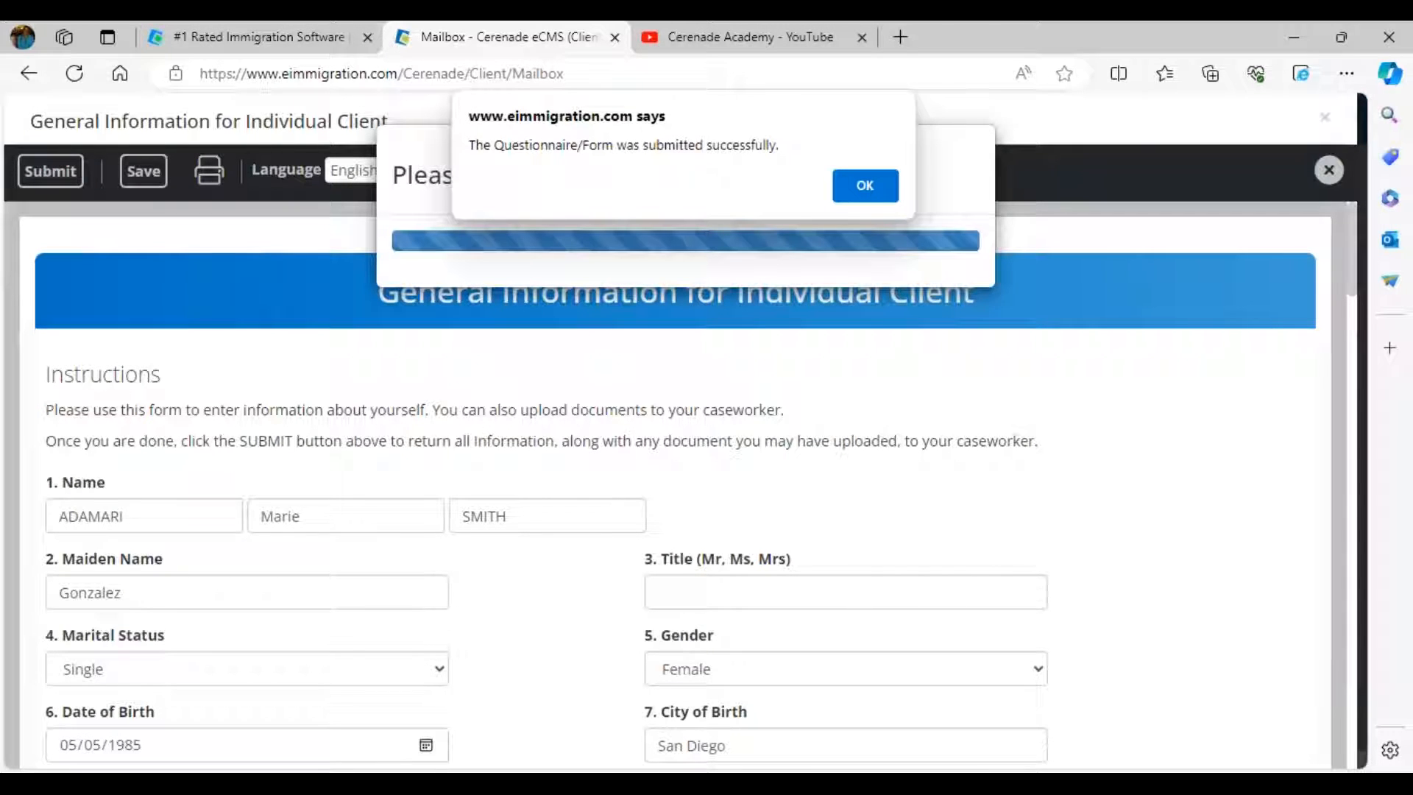
{"action": "left_click", "coordinate": [862, 192]}
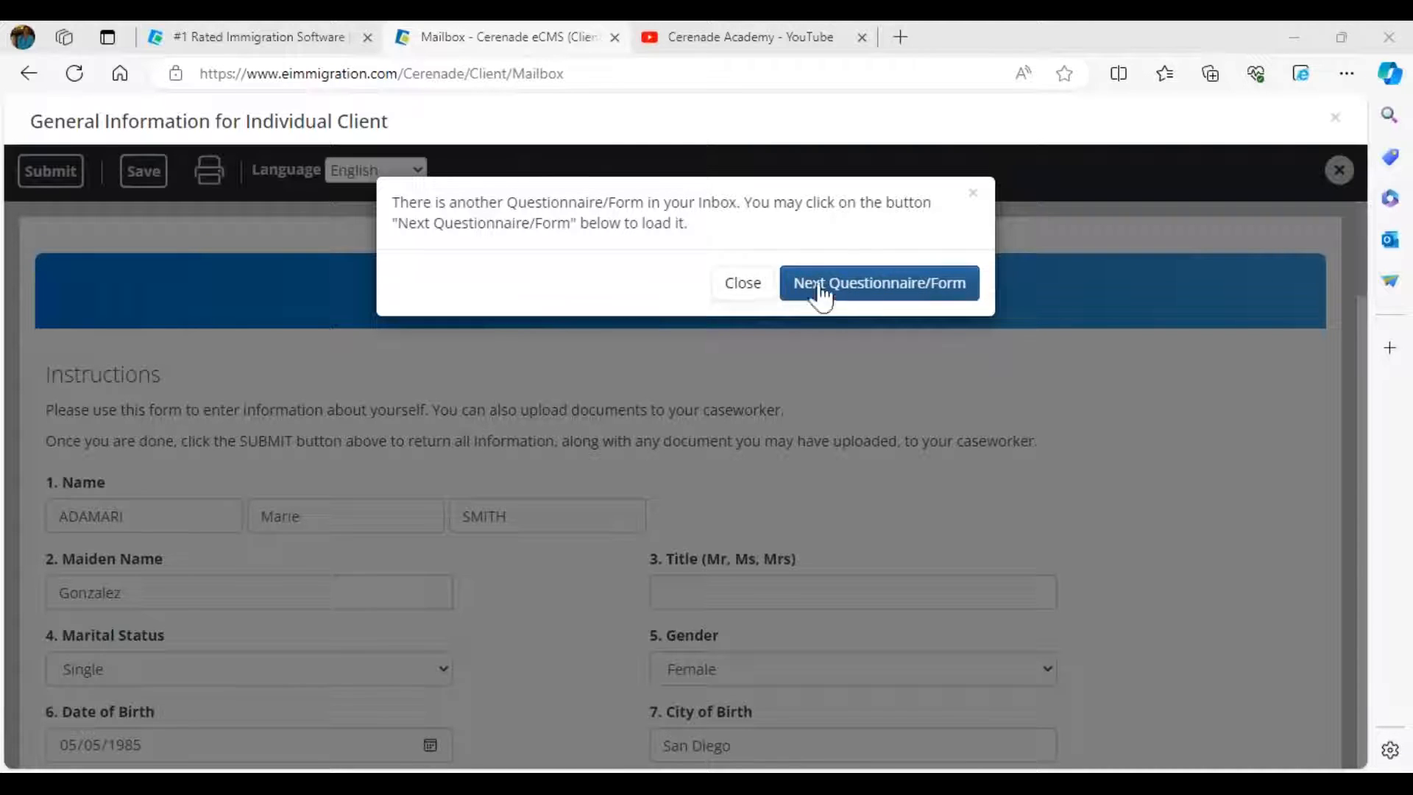
{"action": "left_click_drag", "start_coordinate": [437, 203], "coordinate": [744, 233]}
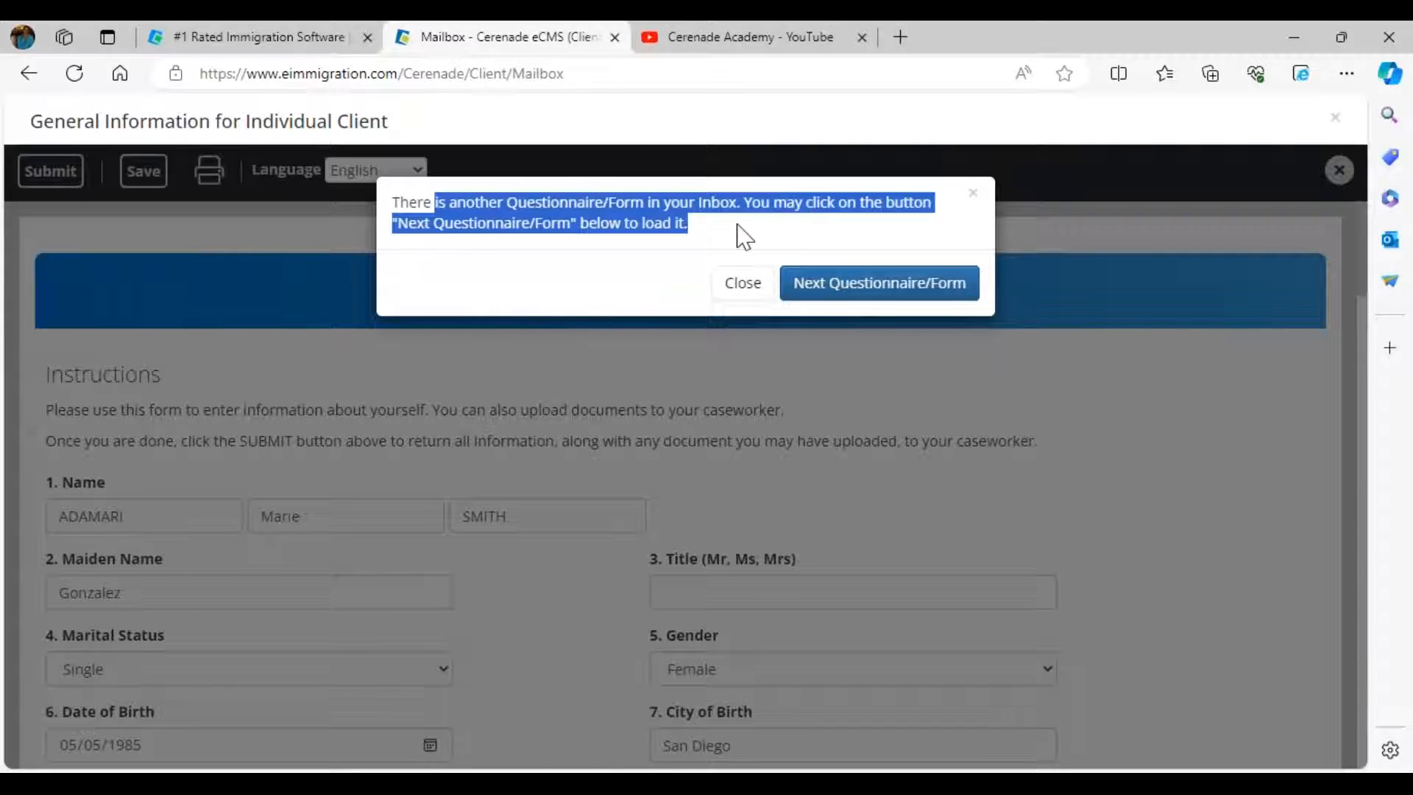
{"action": "left_click", "coordinate": [738, 236]}
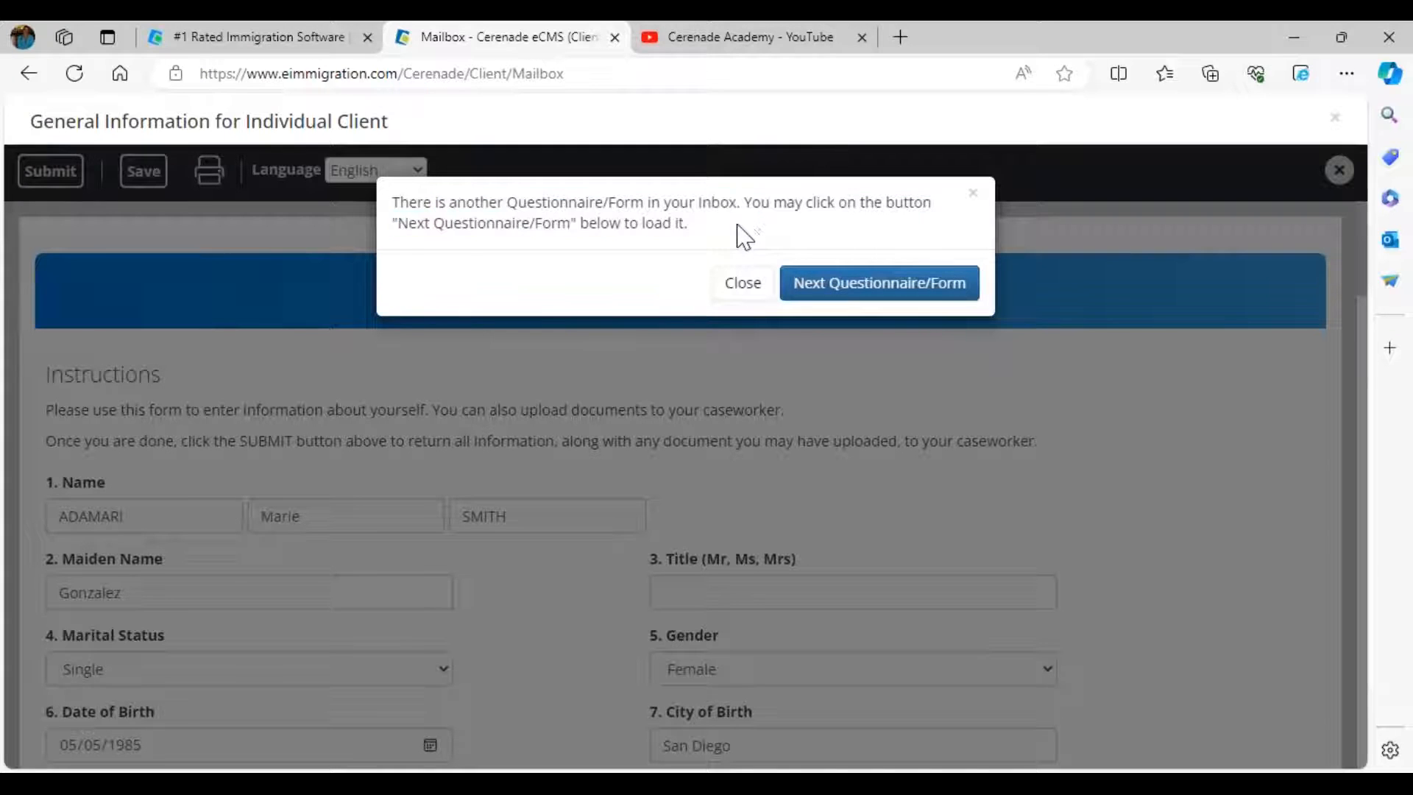
{"action": "left_click", "coordinate": [878, 284]}
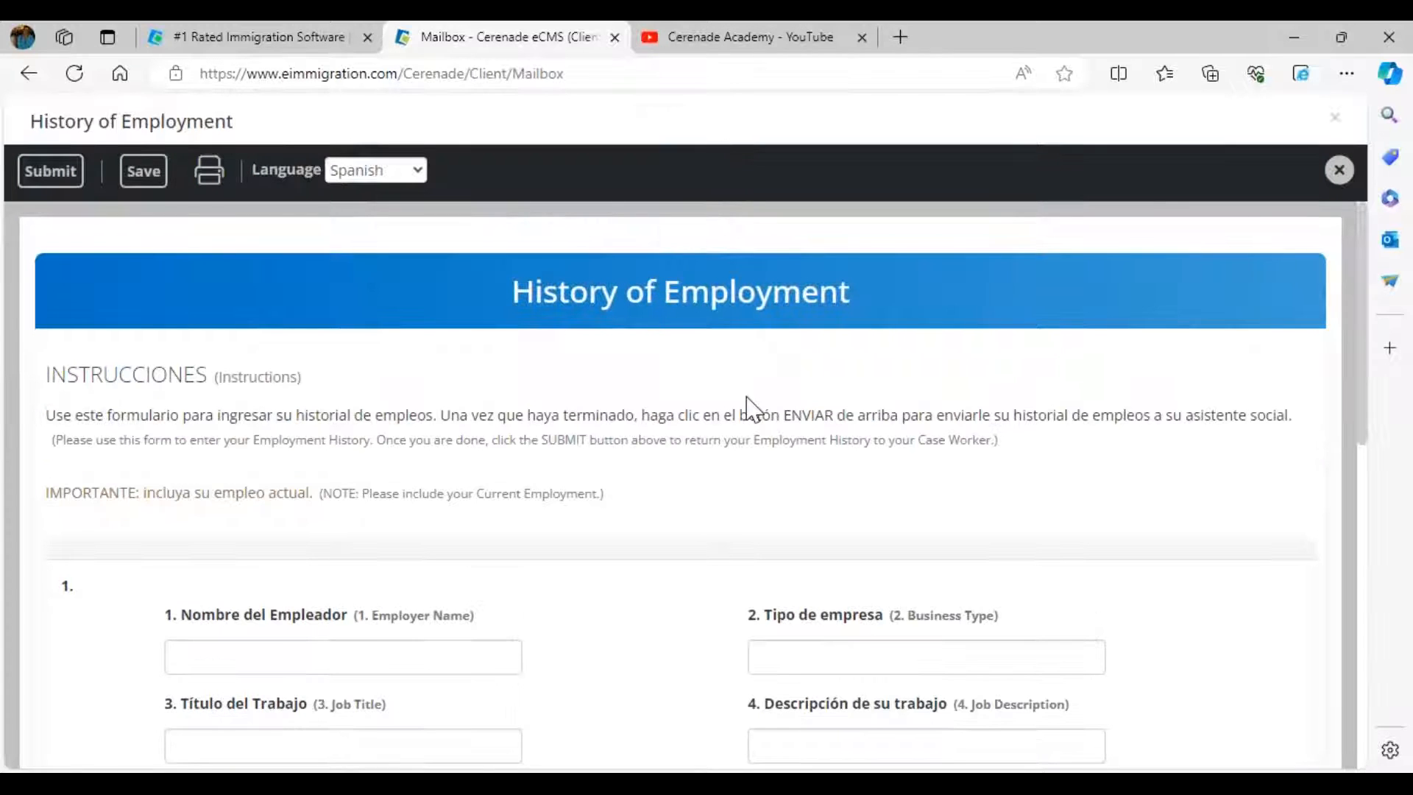
- Enter employer Starbucks with business type coffee and submit the History of Employment form
{"action": "scroll", "coordinate": [737, 446], "scroll_direction": "down", "scroll_amount": 3}
{"action": "left_click", "coordinate": [391, 400]}
{"action": "type", "text": "Starbucks"}
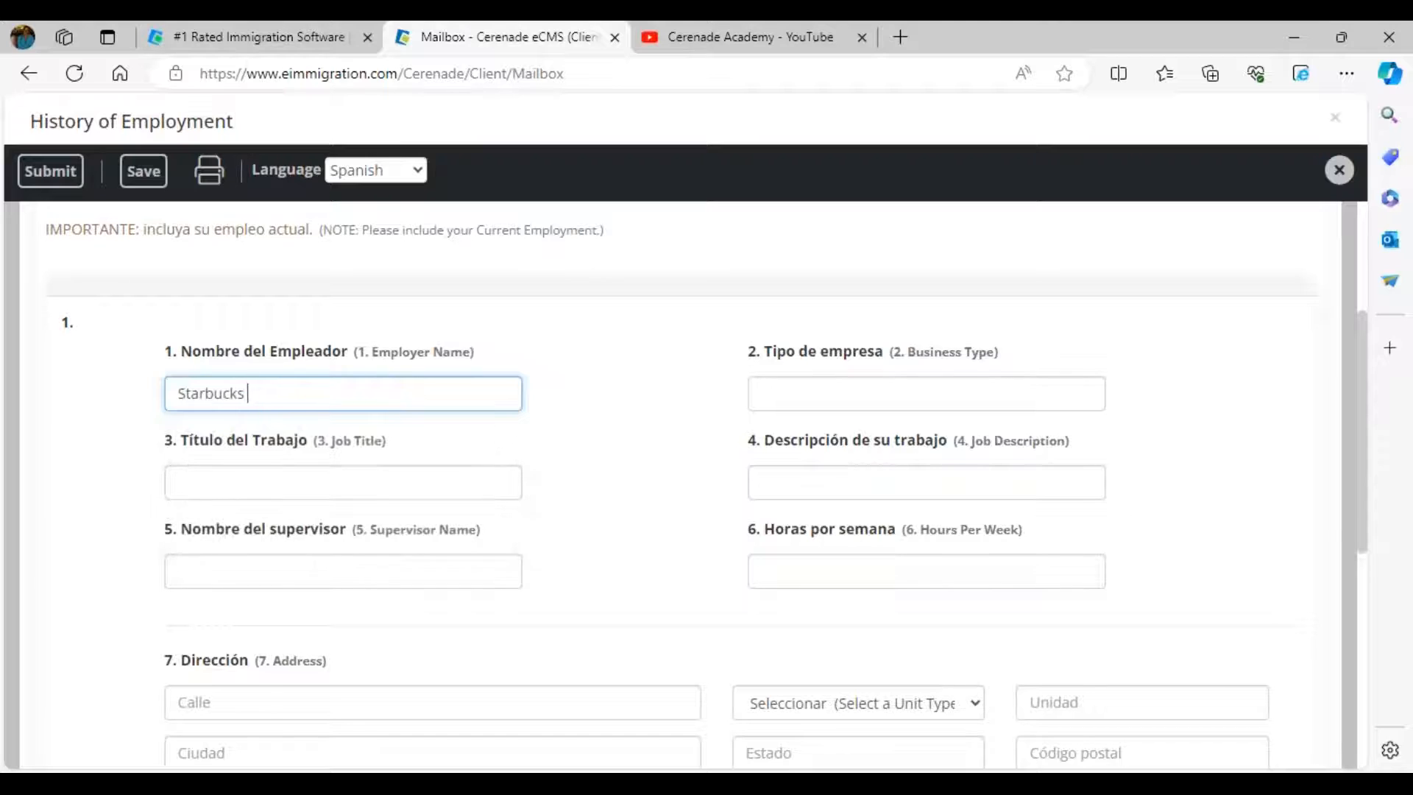
{"action": "left_click", "coordinate": [795, 391]}
{"action": "type", "text": "c"}
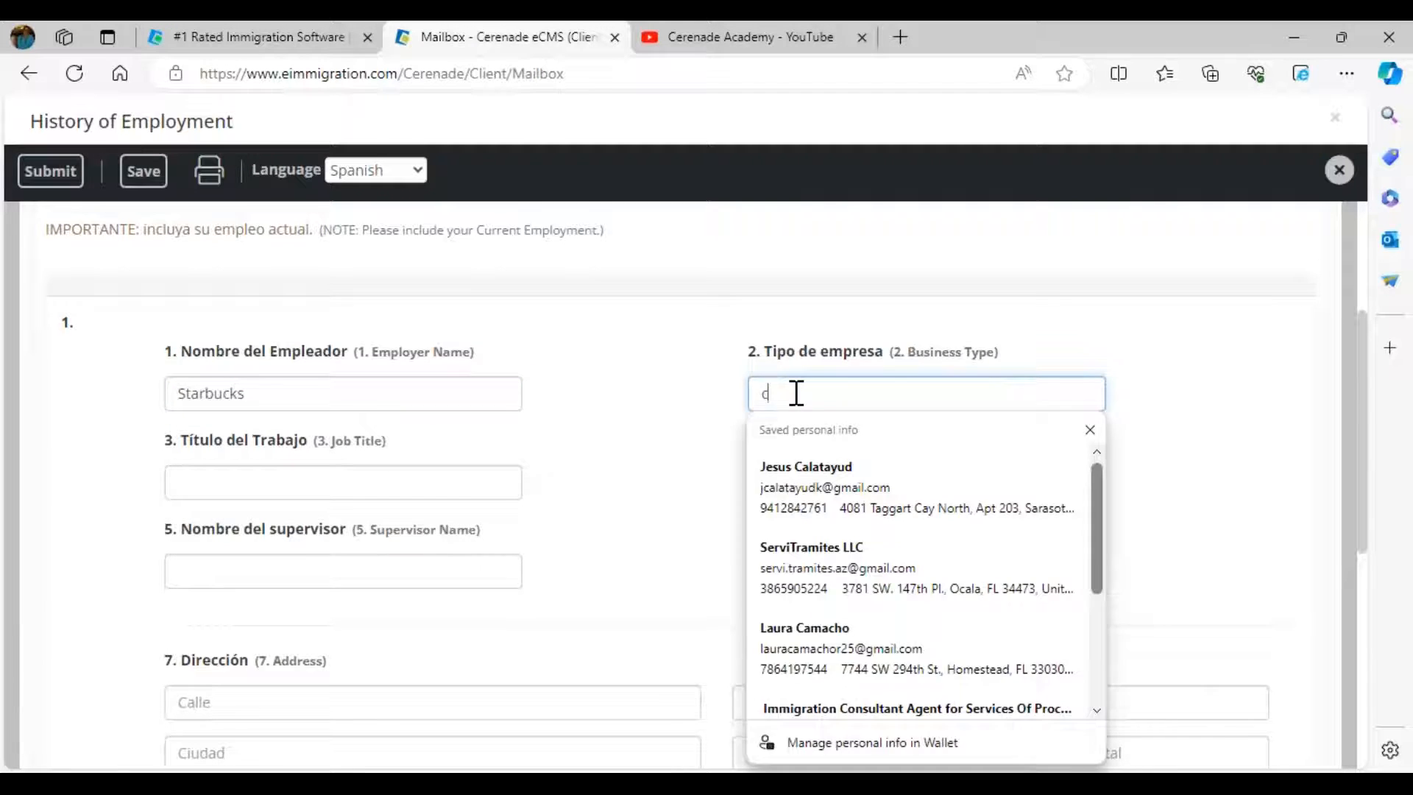
{"action": "type", "text": "offee"}
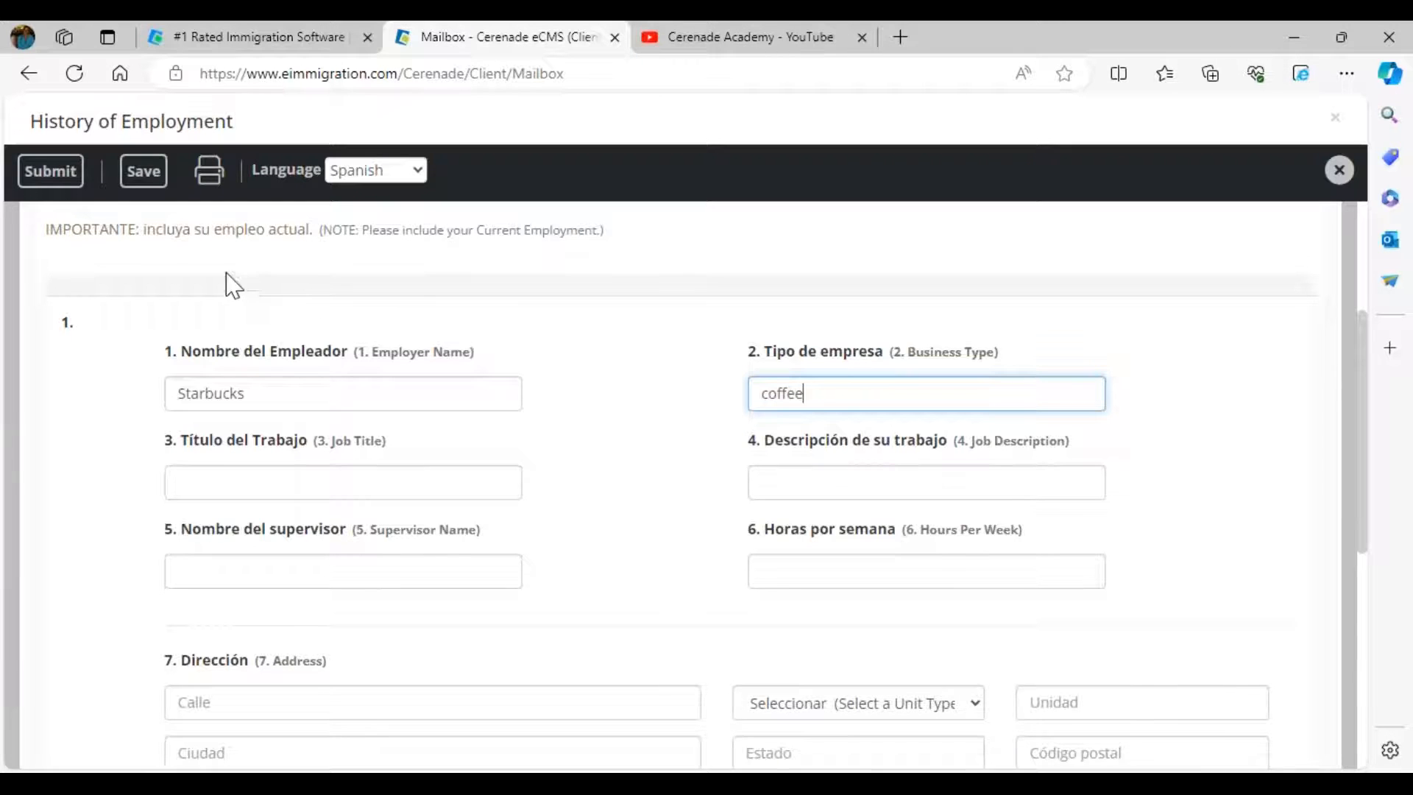
{"action": "left_click", "coordinate": [47, 187]}
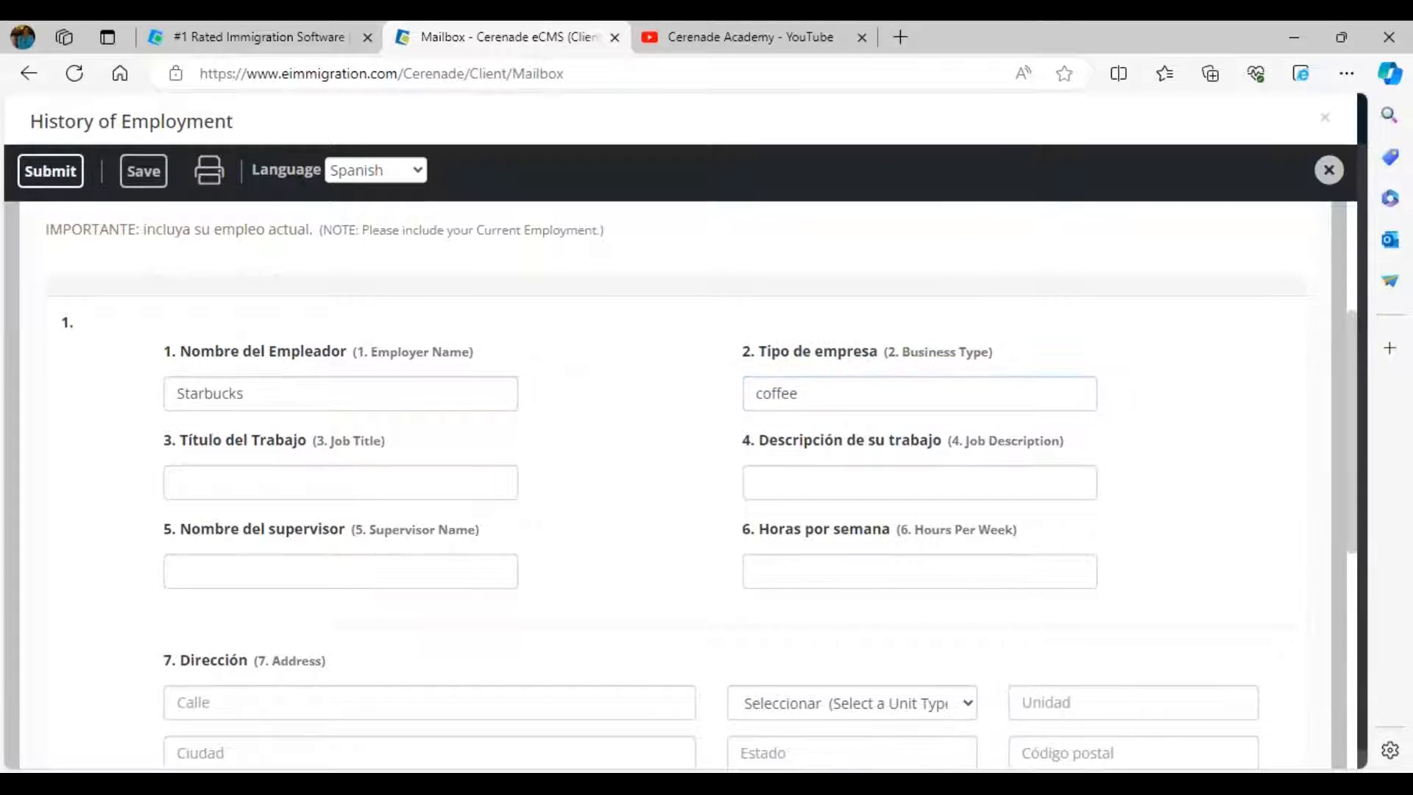
{"action": "left_click", "coordinate": [865, 190]}
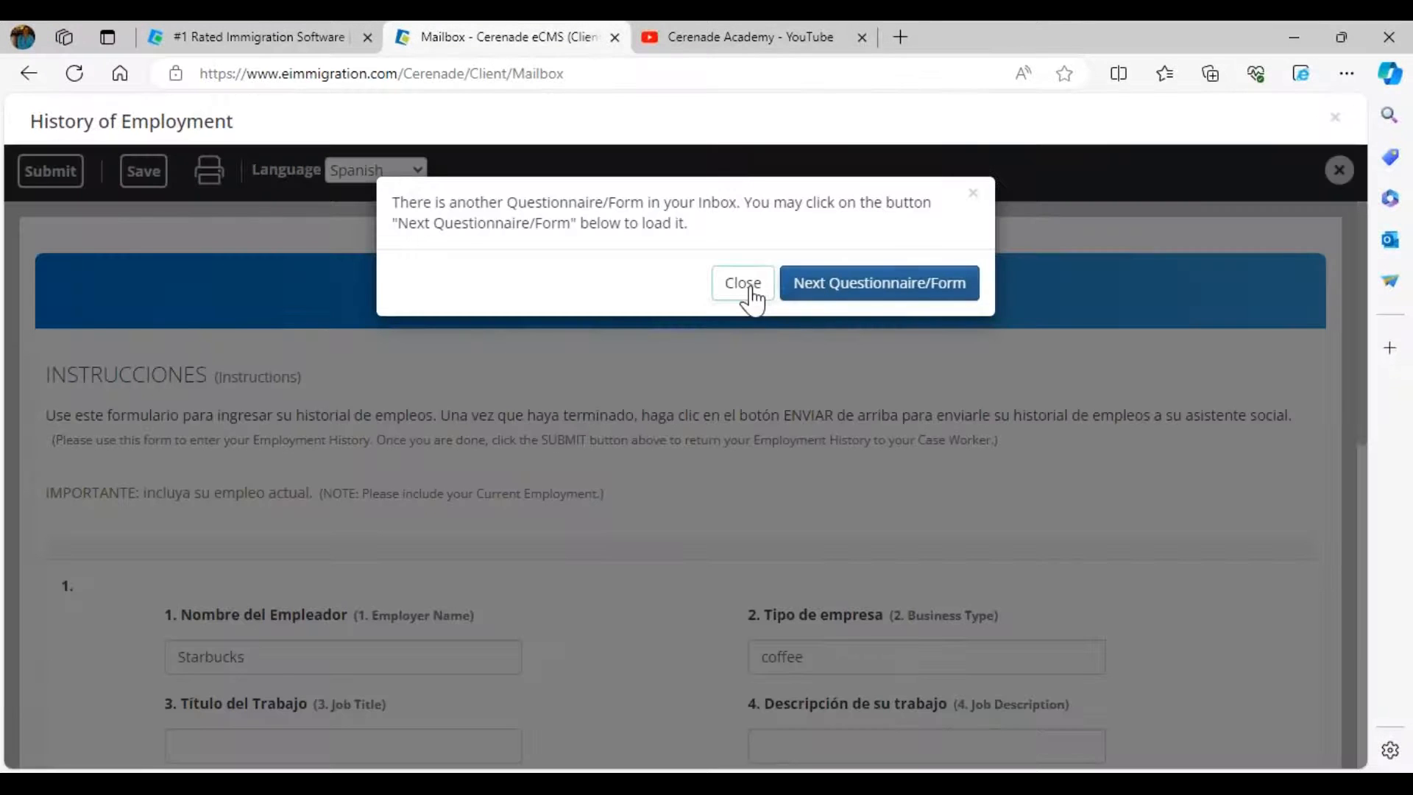
- Dismiss the next-form notice, confirm General Information is already submitted, and reload the mailbox
{"action": "left_click", "coordinate": [744, 284]}
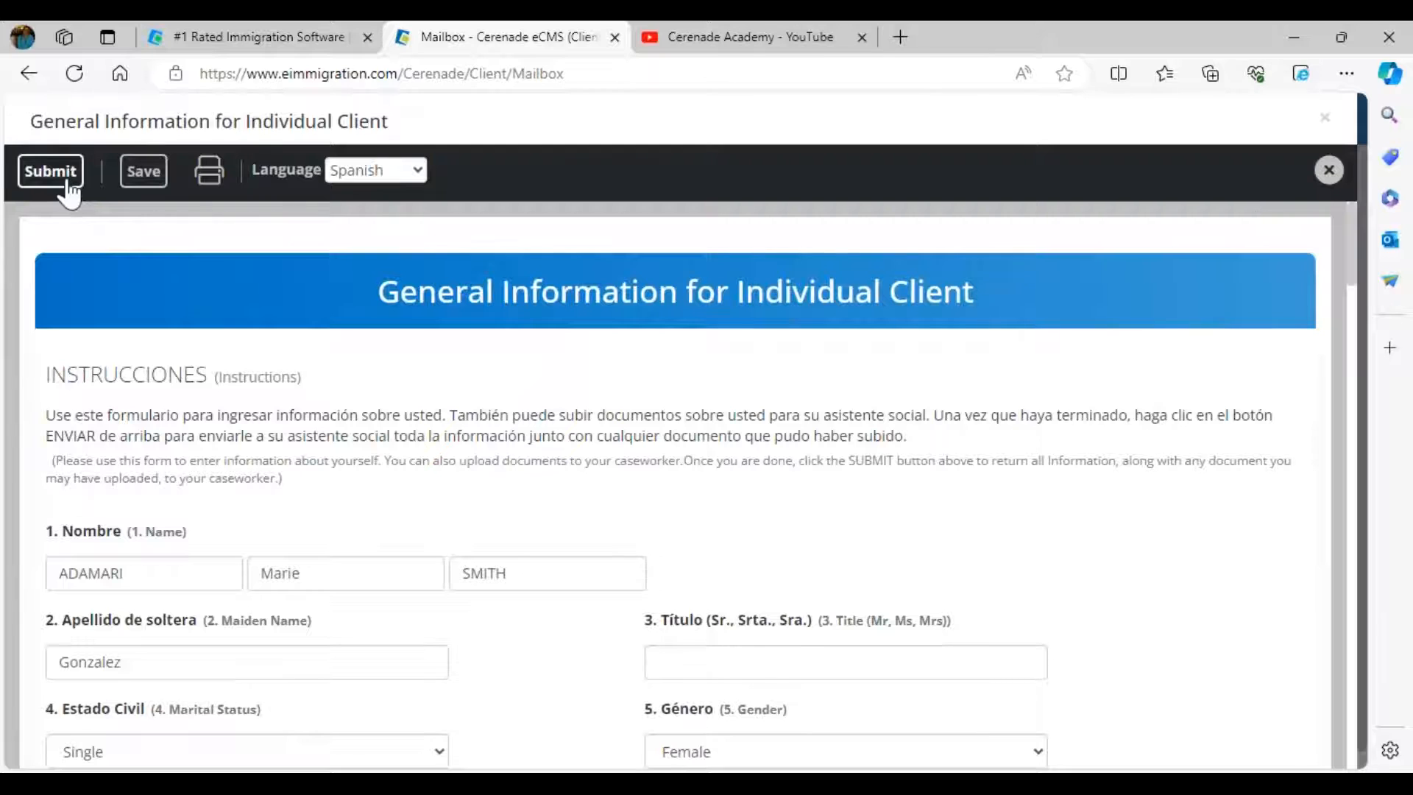
{"action": "left_click", "coordinate": [50, 171]}
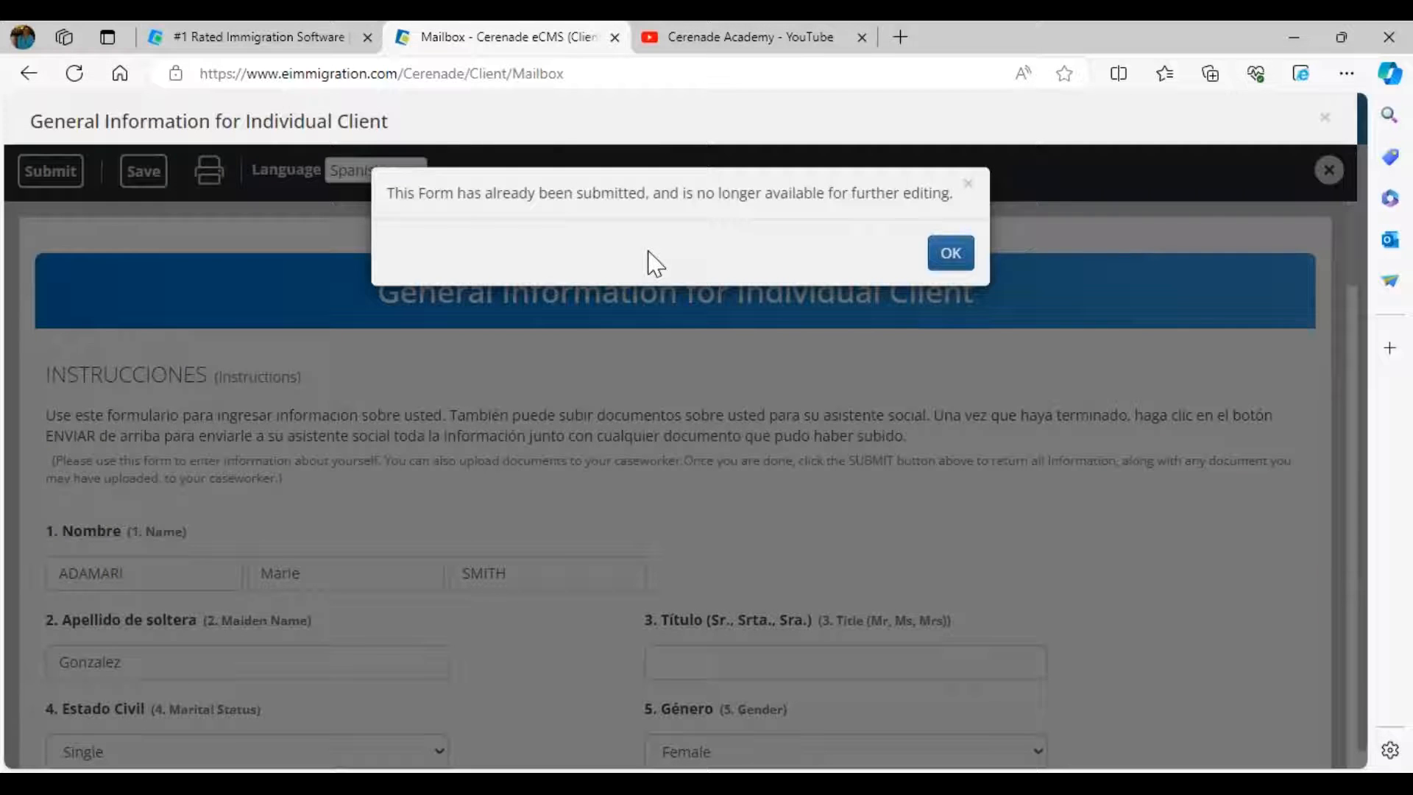
{"action": "left_click", "coordinate": [949, 256]}
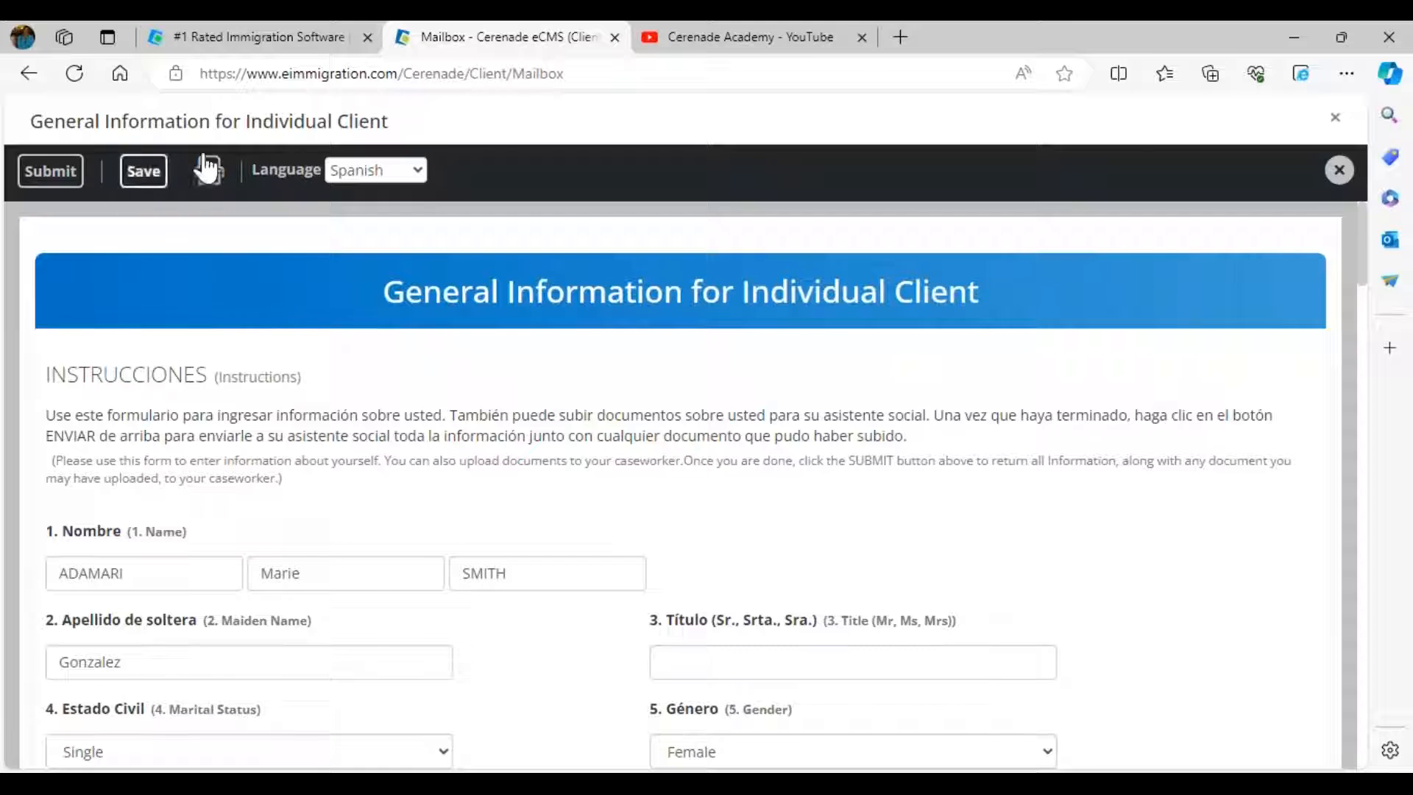
{"action": "left_click", "coordinate": [74, 73]}
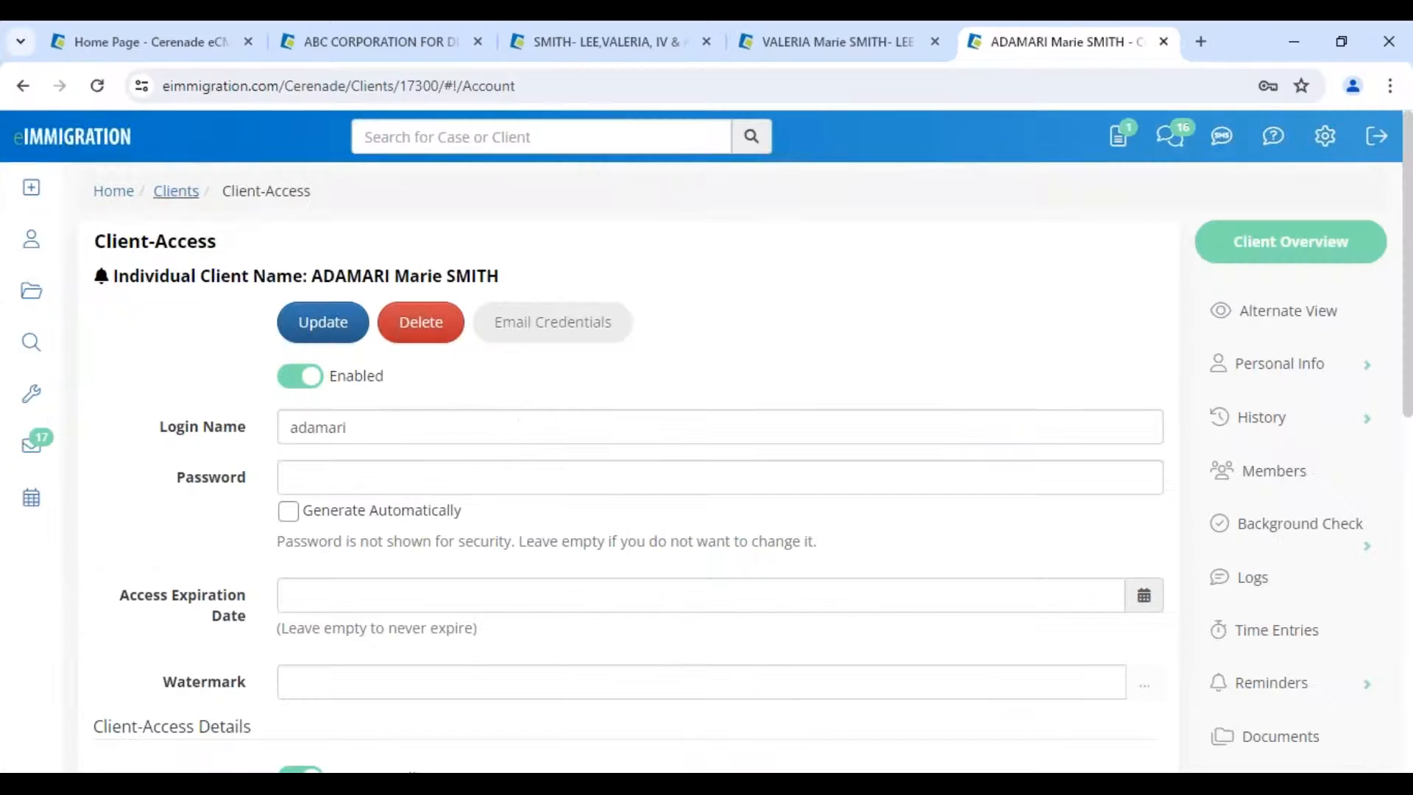
- From the caseworker home, open the questionnaires inbox and the History of Employment submission dated 04/19/2024
{"action": "left_click", "coordinate": [70, 145]}
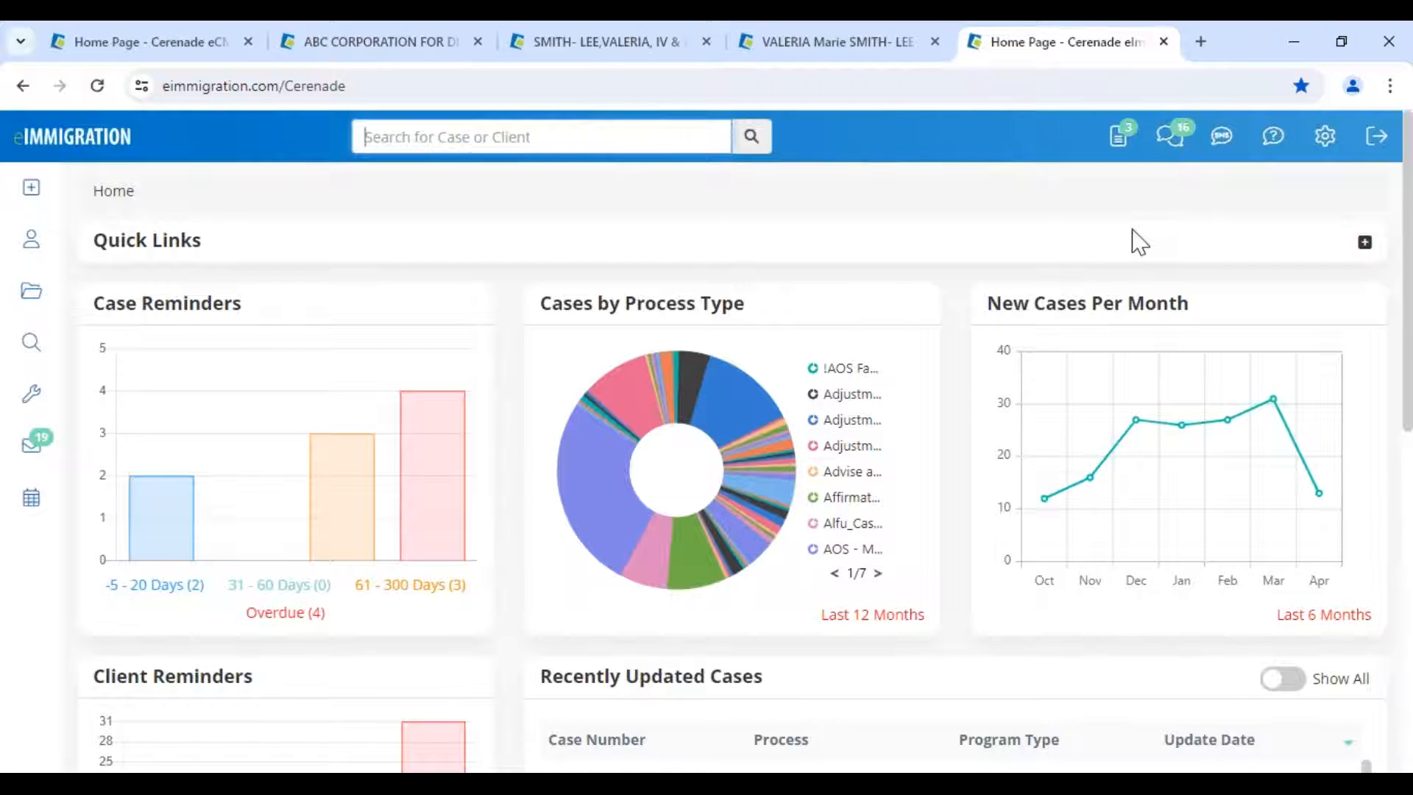
{"action": "left_click", "coordinate": [1121, 145]}
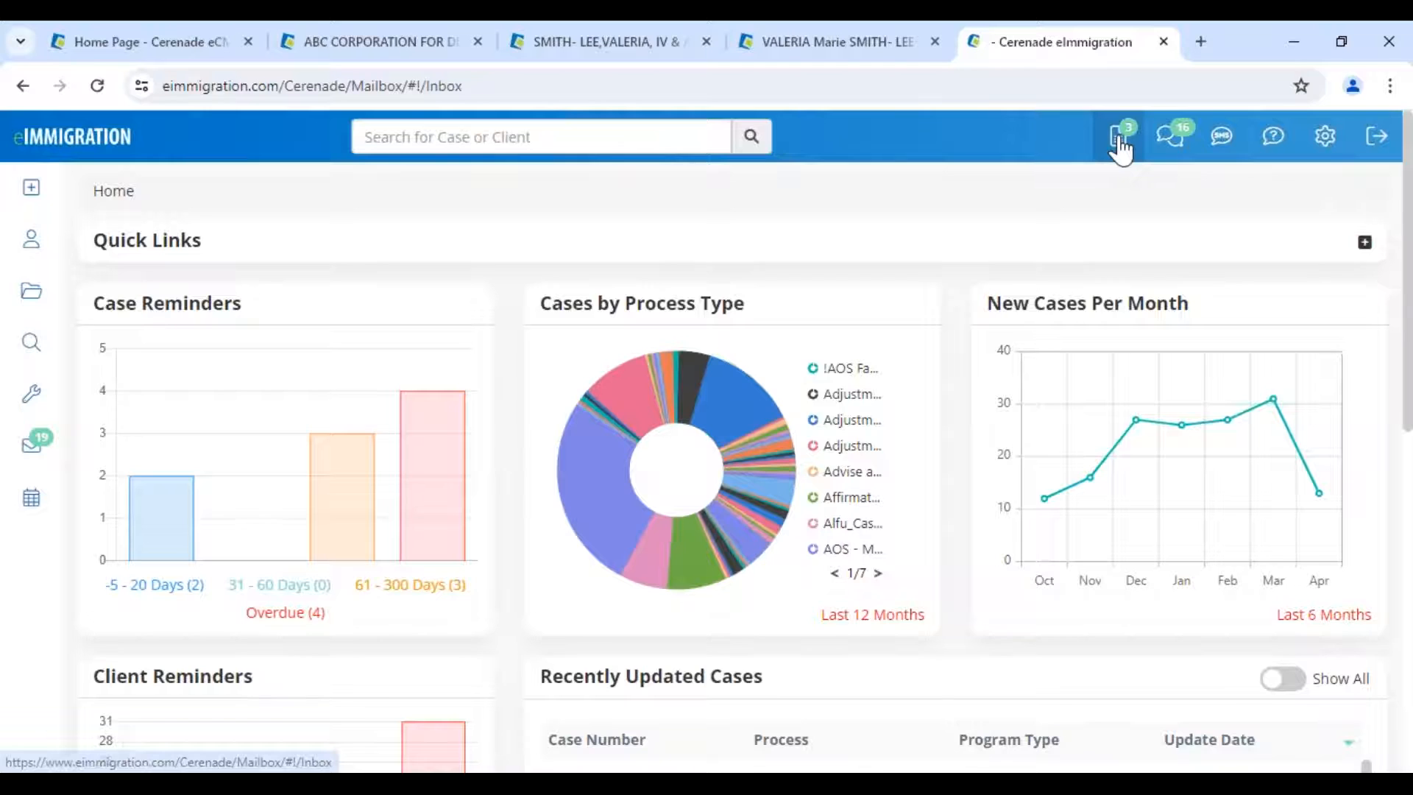
{"action": "scroll", "coordinate": [347, 511], "scroll_direction": "down", "scroll_amount": 3}
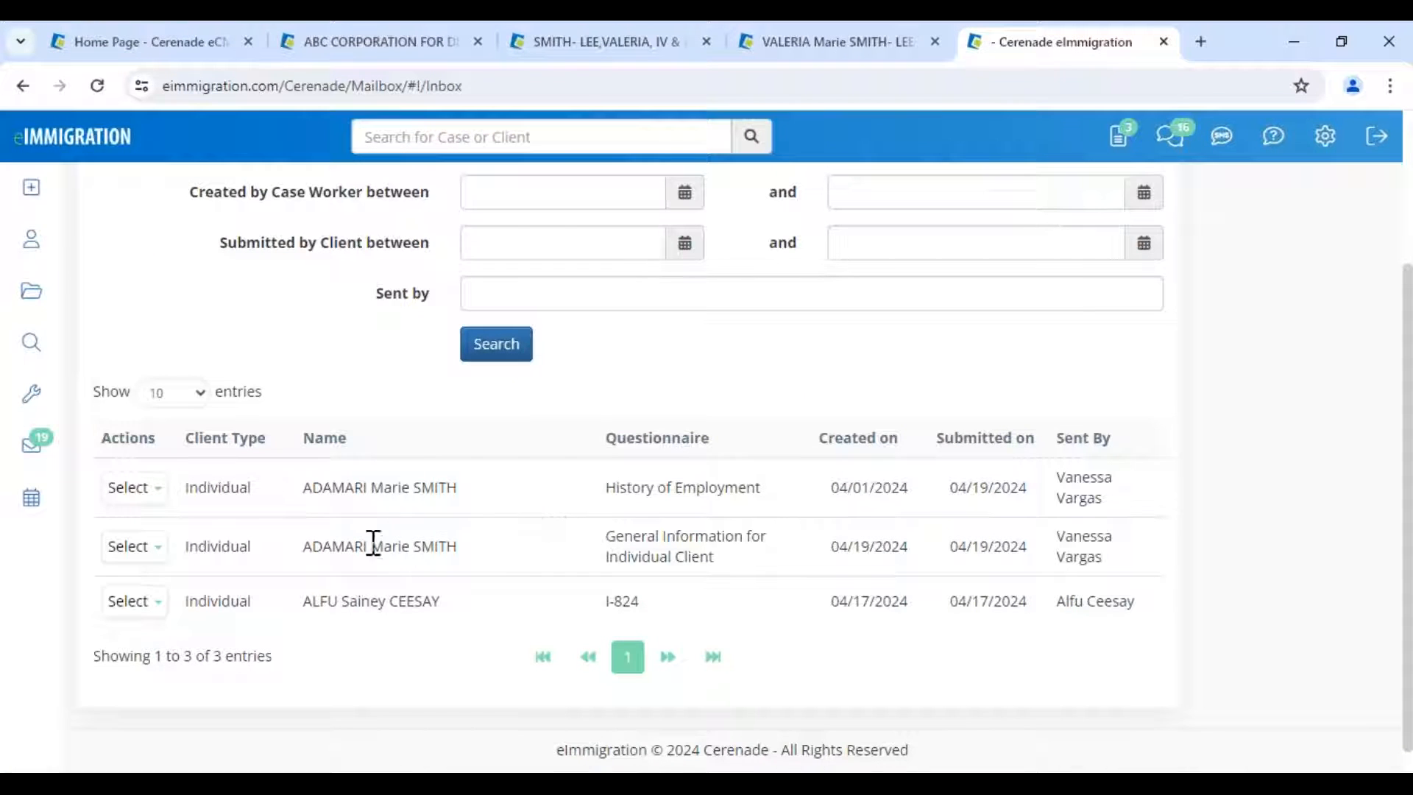
{"action": "left_click_drag", "start_coordinate": [872, 547], "coordinate": [994, 545]}
{"action": "left_click", "coordinate": [894, 505]}
{"action": "left_click_drag", "start_coordinate": [829, 491], "coordinate": [1035, 505]}
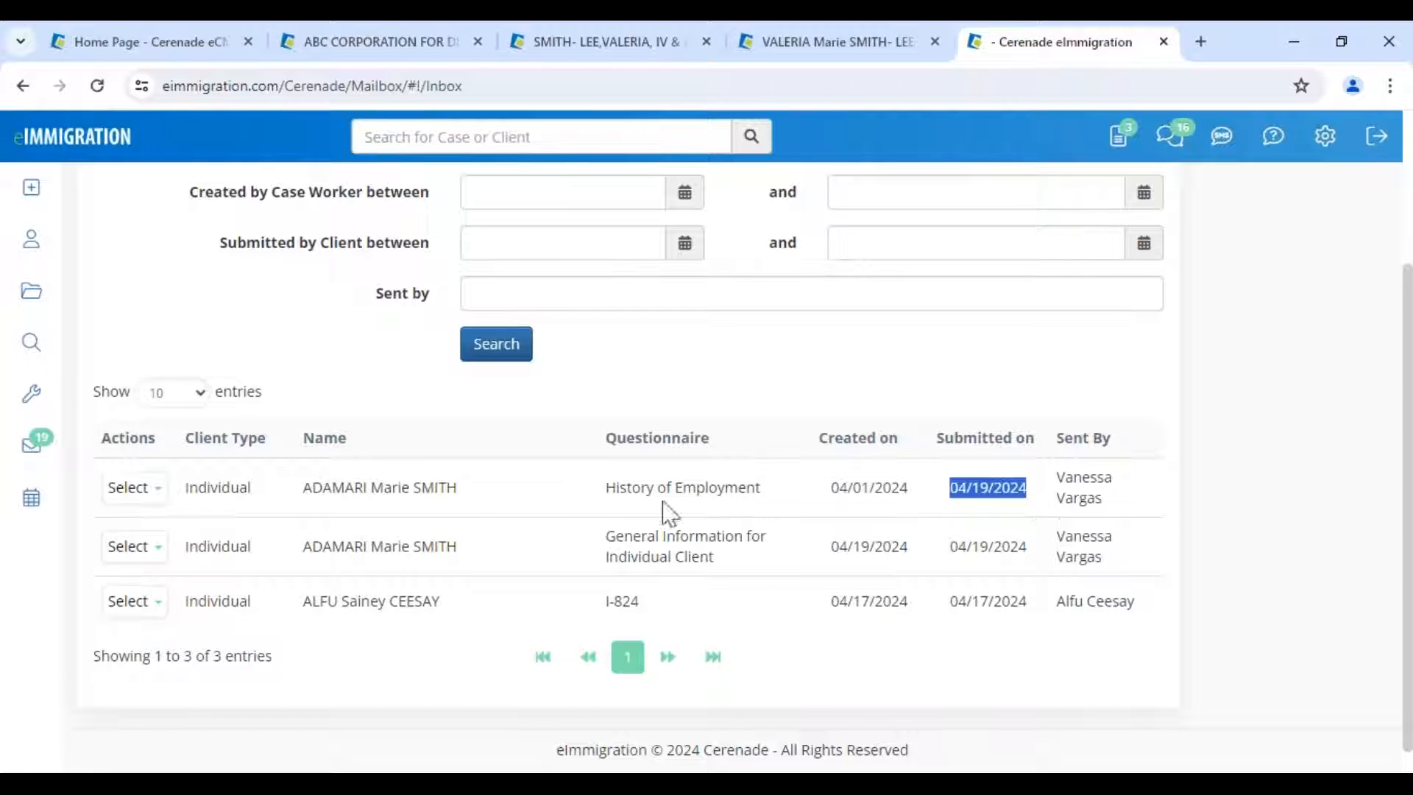
{"action": "left_click", "coordinate": [130, 489]}
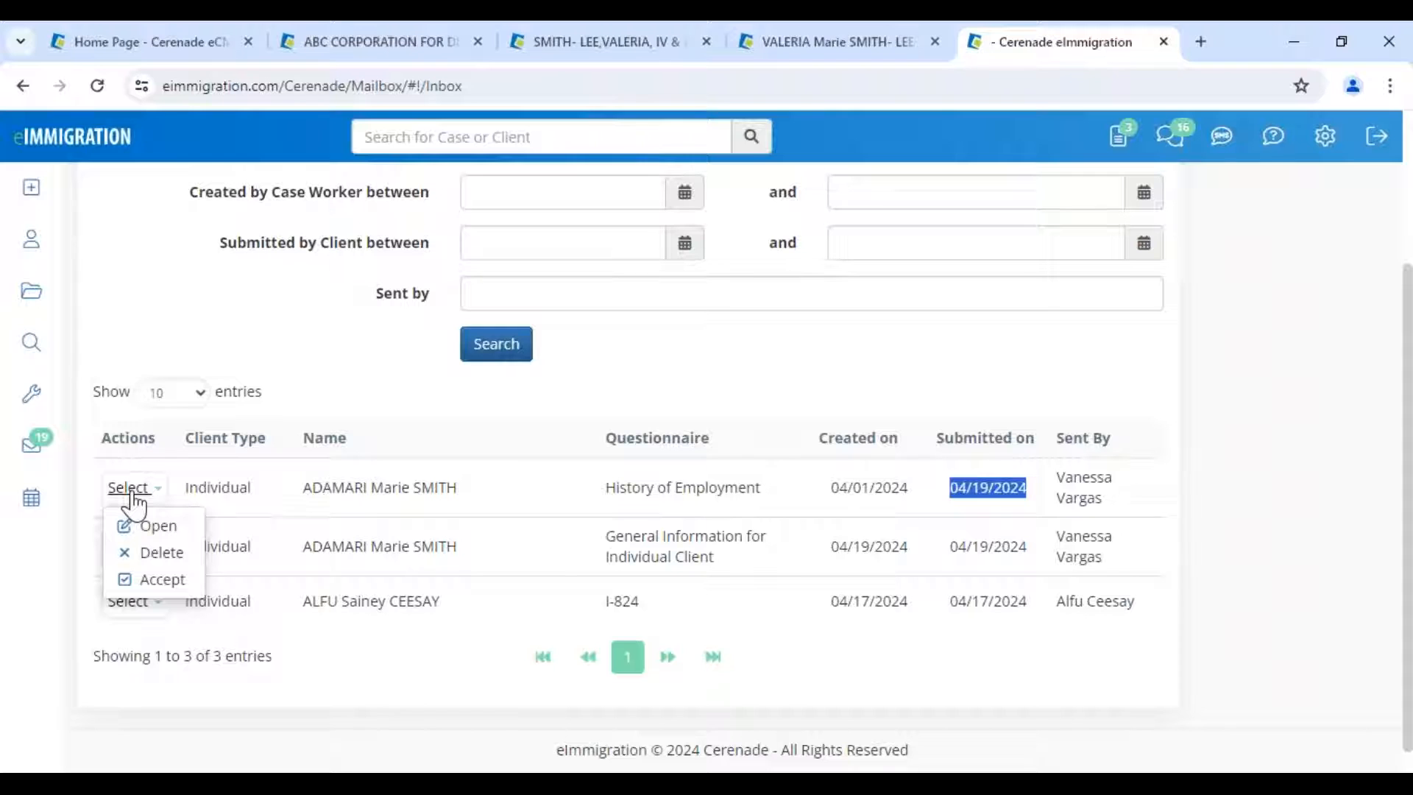
{"action": "left_click", "coordinate": [153, 527]}
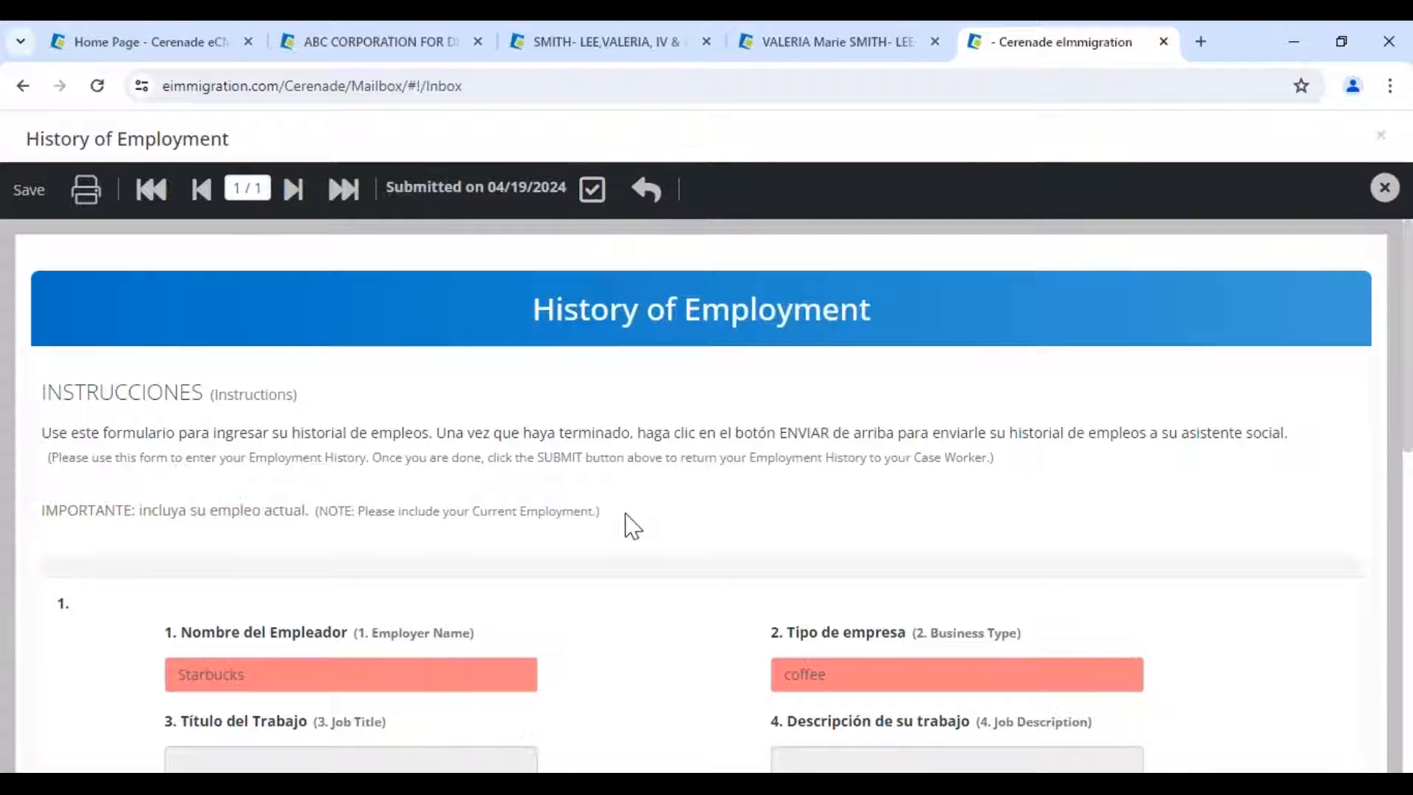
- Review the History of Employment answers and start sending the questionnaire back to the client
{"action": "scroll", "coordinate": [633, 526], "scroll_direction": "down", "scroll_amount": 8}
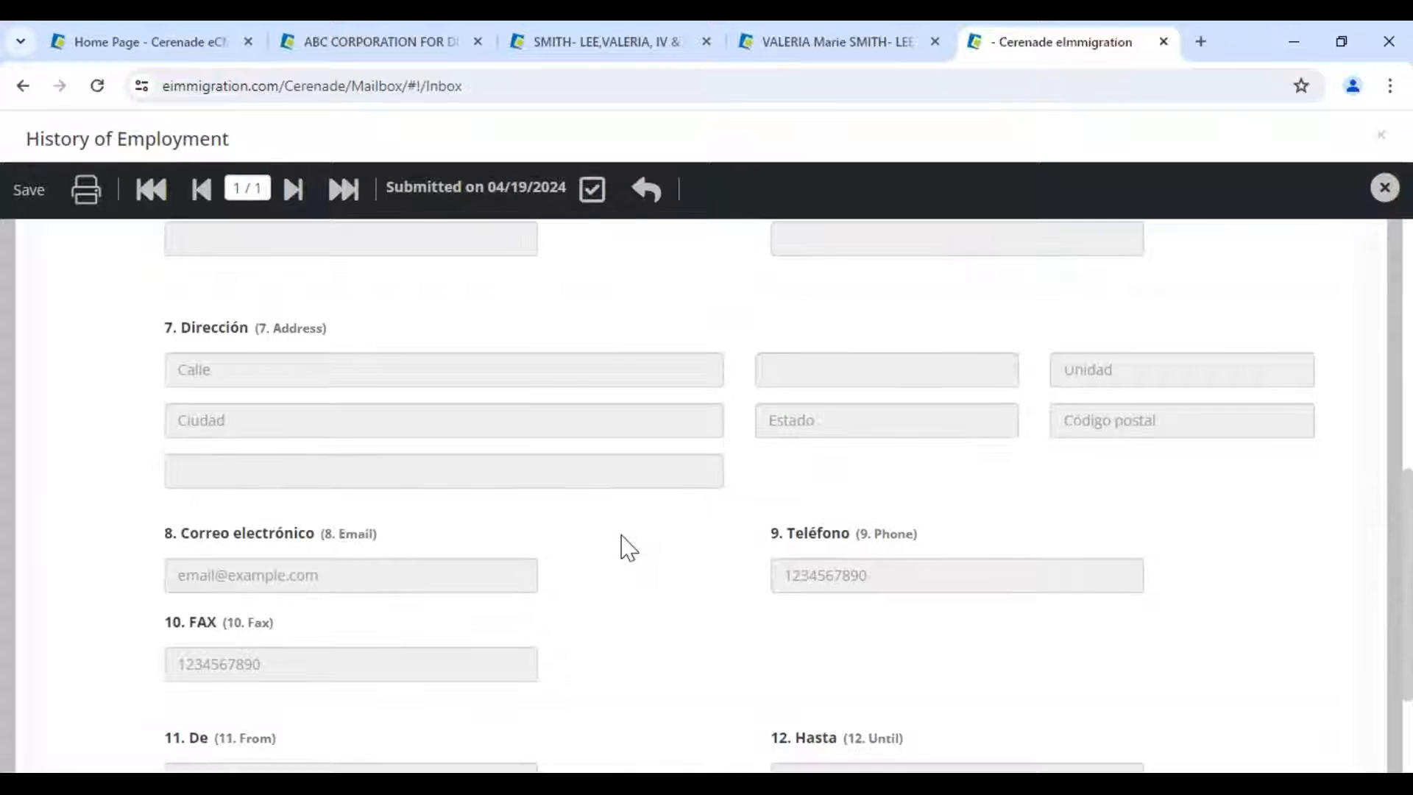
{"action": "scroll", "coordinate": [625, 547], "scroll_direction": "down", "scroll_amount": 3}
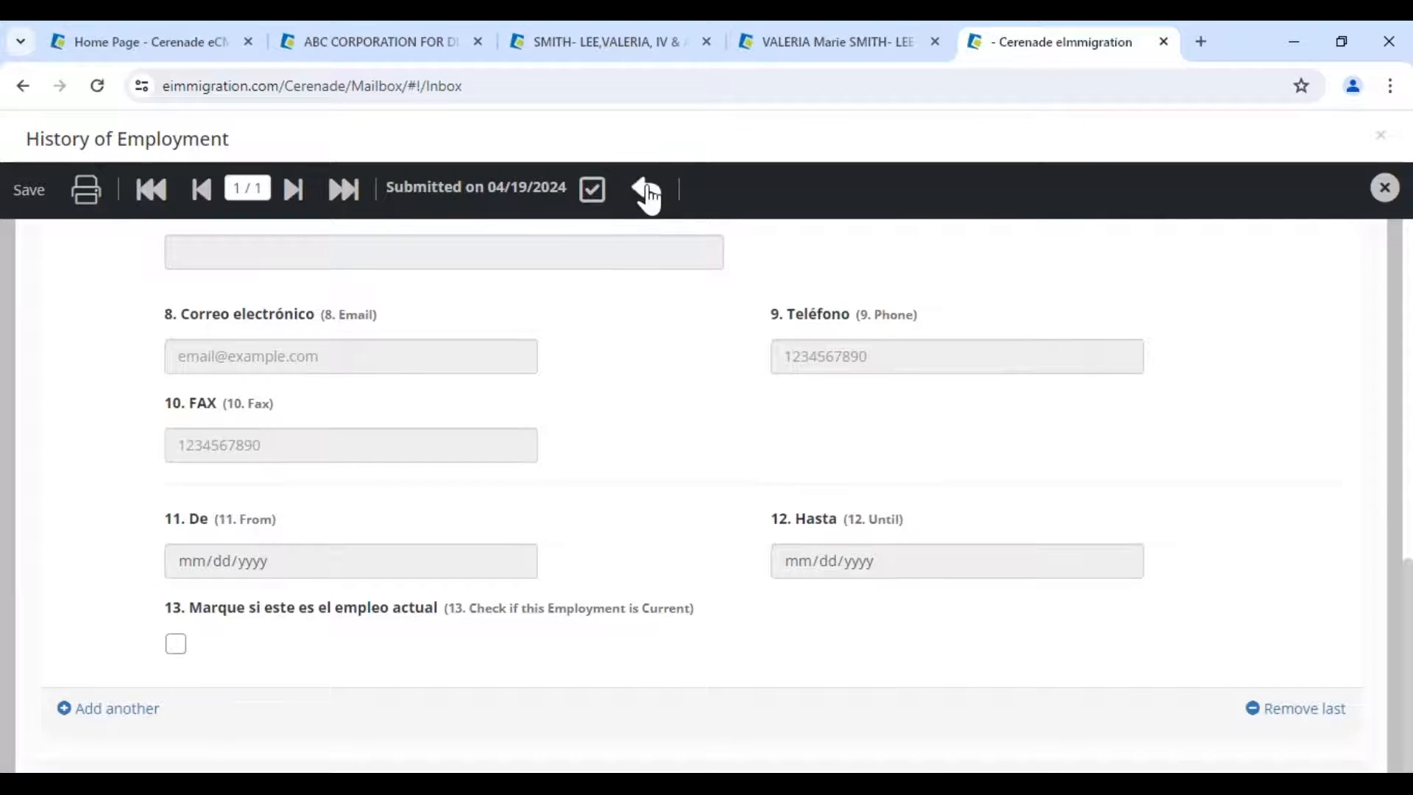
{"action": "left_click", "coordinate": [646, 190]}
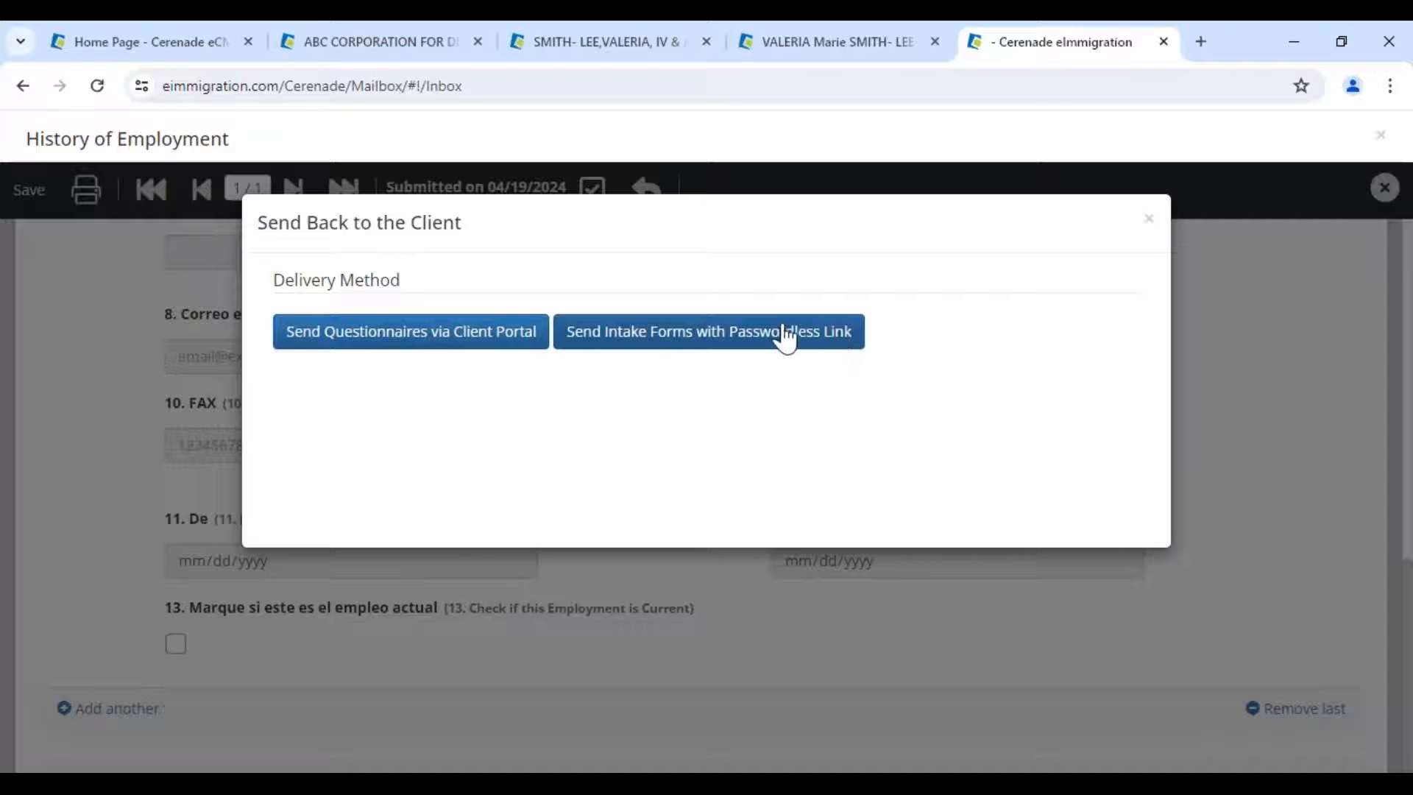
- Return History of Employment via the client portal with the saved subject and '! - Nuevo Cuestionario/Forma' template
{"action": "left_click", "coordinate": [488, 341]}
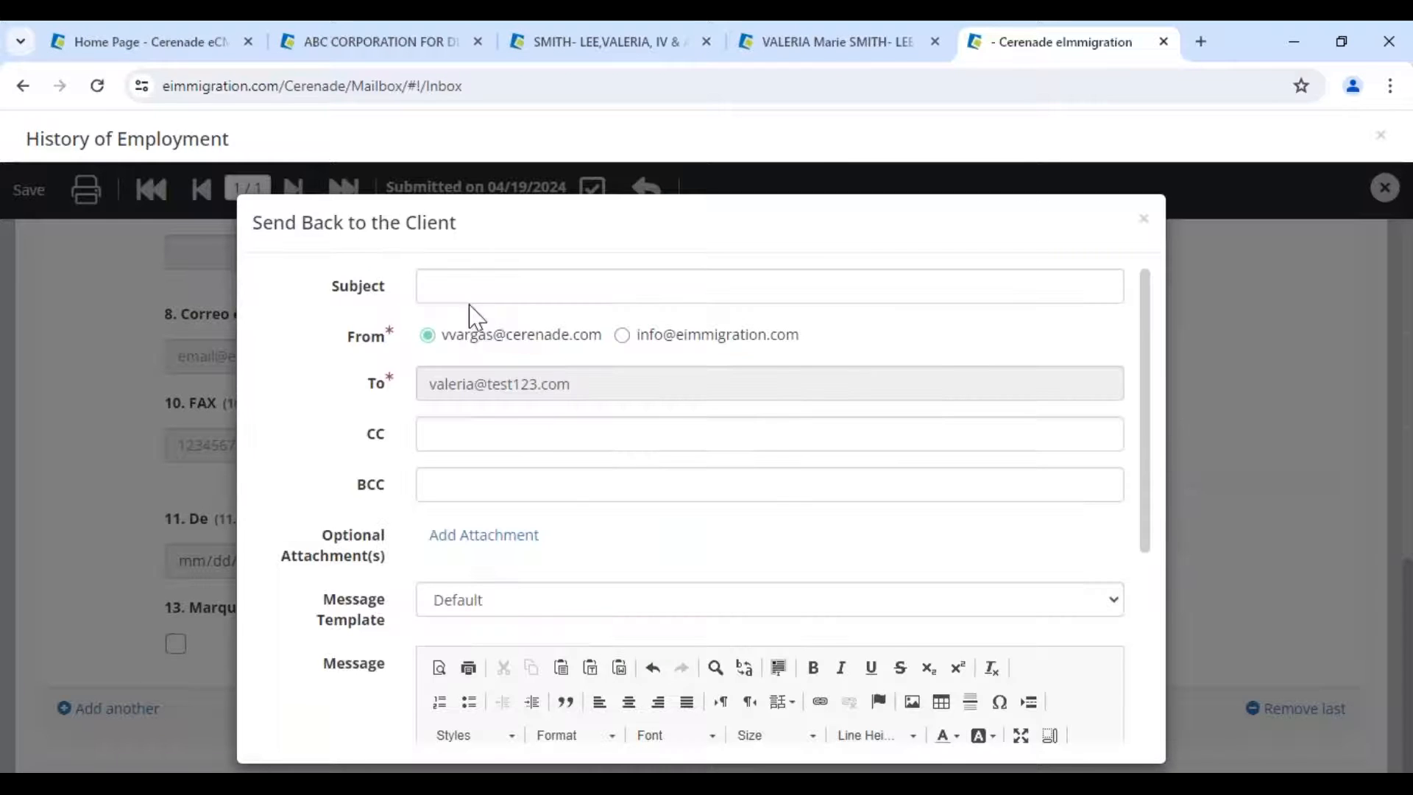
{"action": "left_click", "coordinate": [489, 290]}
{"action": "left_click", "coordinate": [584, 338]}
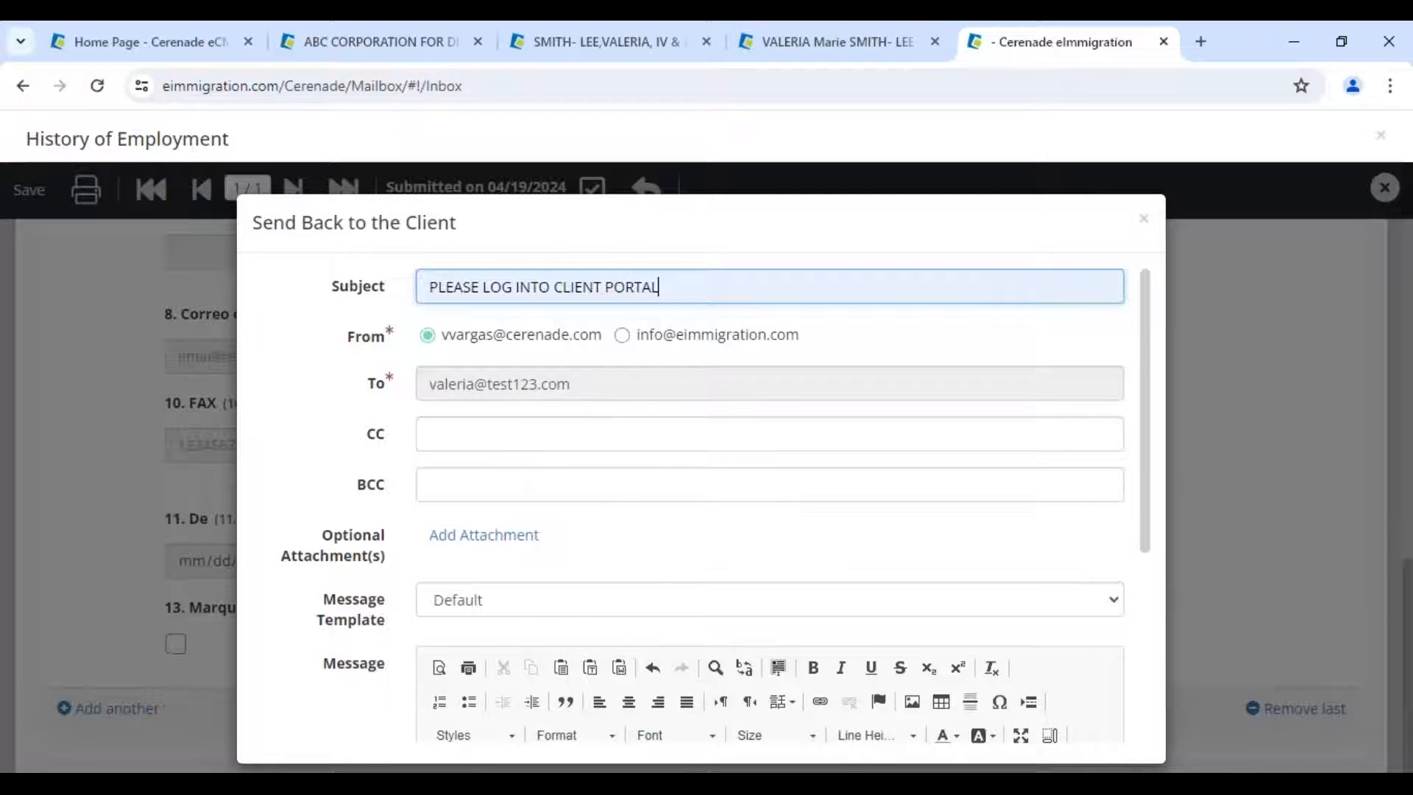
{"action": "scroll", "coordinate": [485, 622], "scroll_direction": "down", "scroll_amount": 1}
{"action": "scroll", "coordinate": [494, 622], "scroll_direction": "down", "scroll_amount": 2}
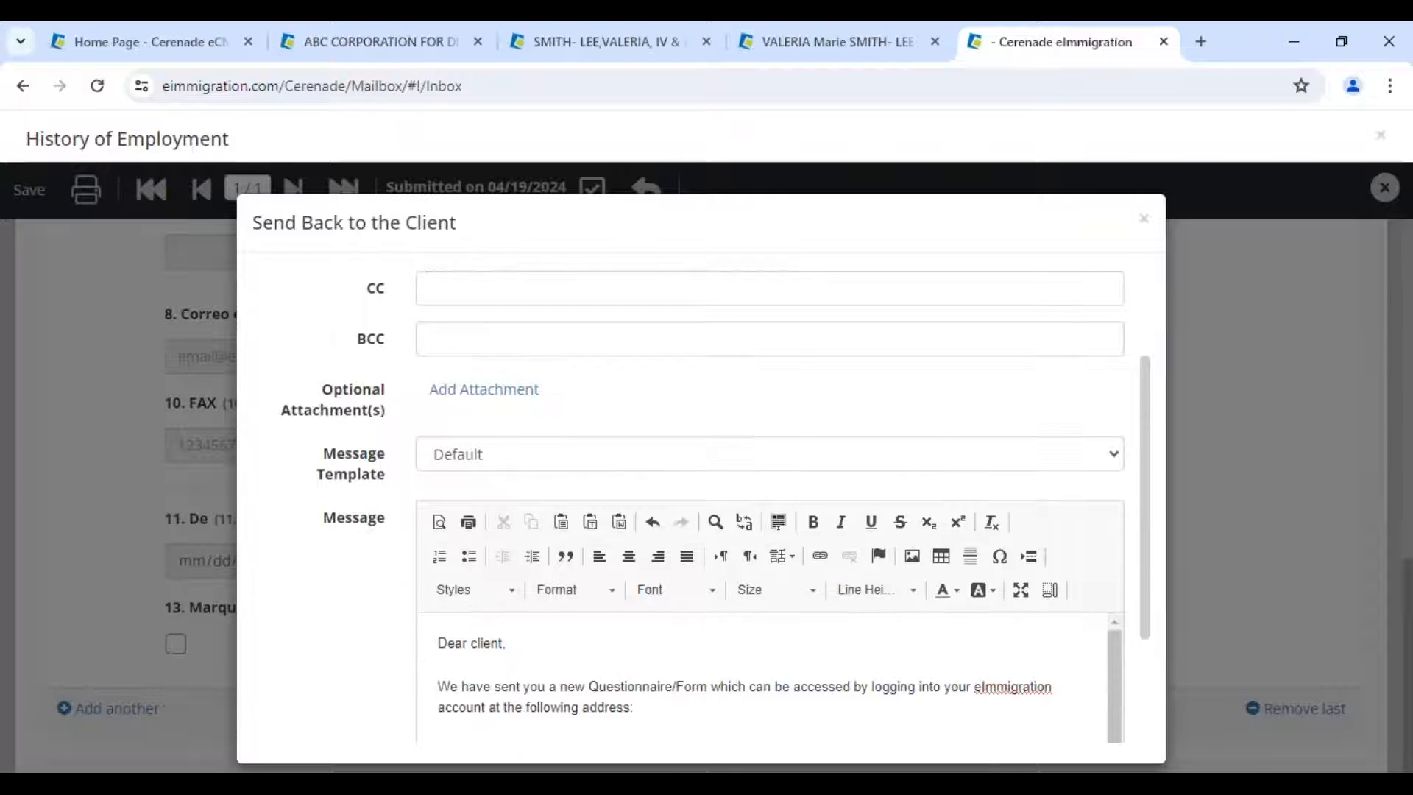
{"action": "left_click", "coordinate": [497, 411]}
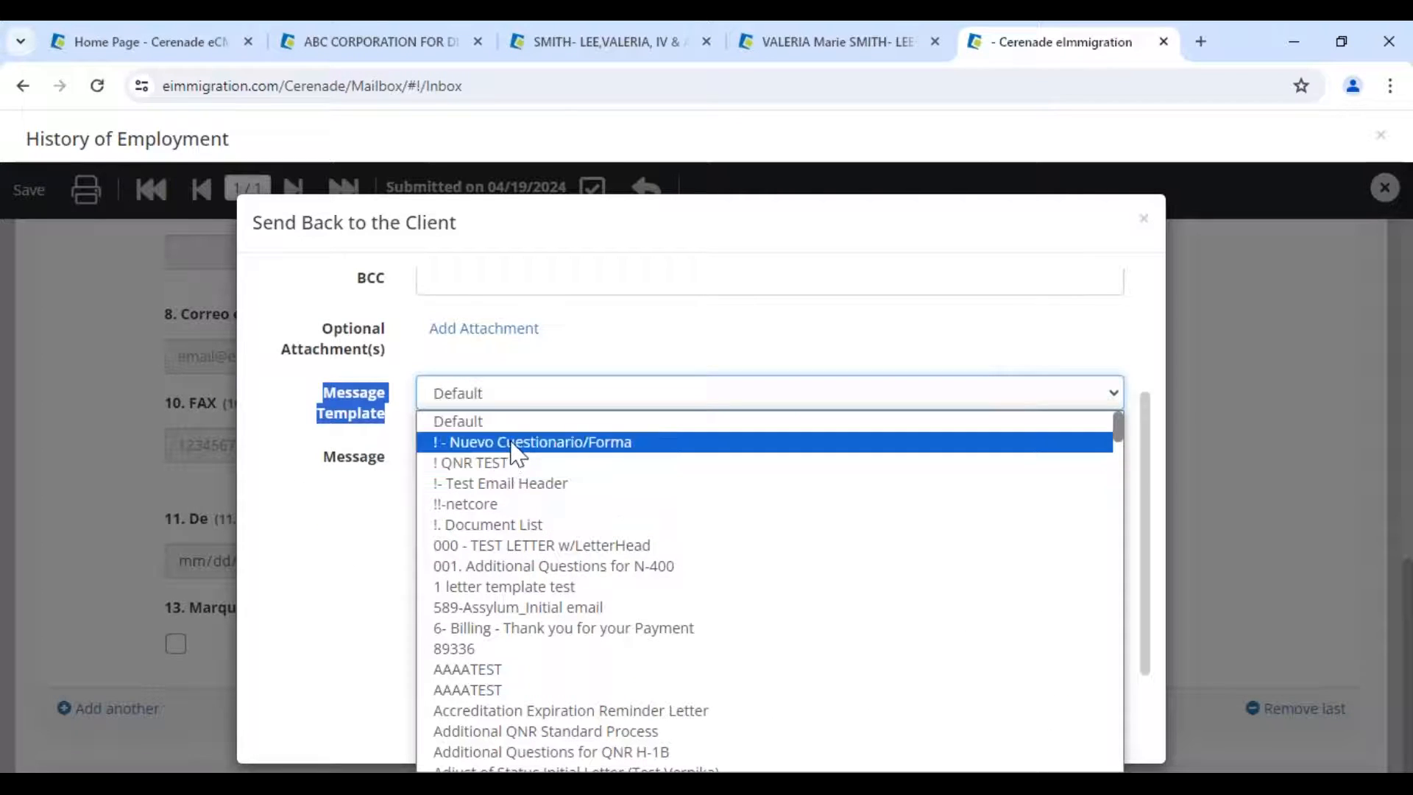
{"action": "left_click", "coordinate": [518, 443]}
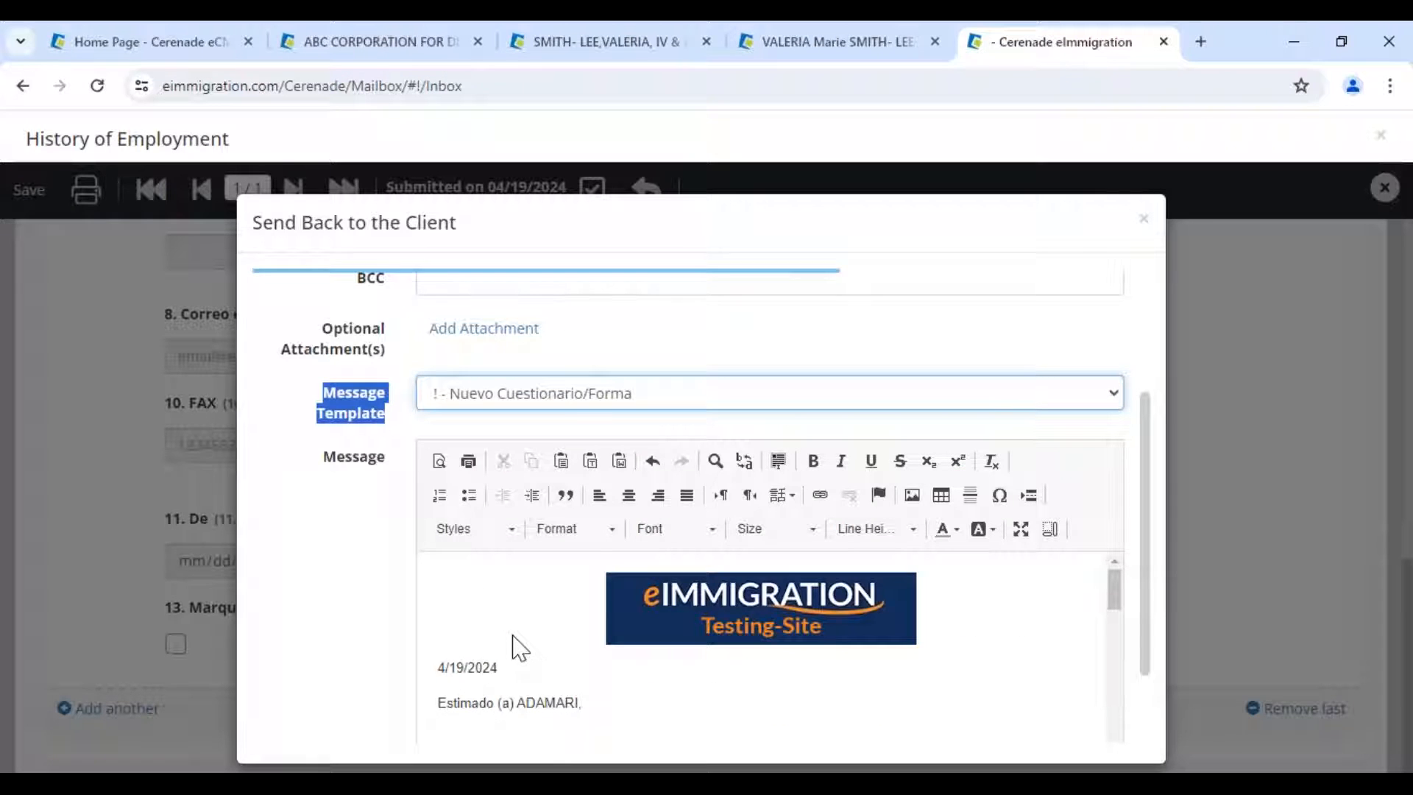
- Review the email greeting, send it, and acknowledge the sent-back confirmation
{"action": "scroll", "coordinate": [588, 648], "scroll_direction": "down", "scroll_amount": 1}
{"action": "left_click_drag", "start_coordinate": [588, 600], "coordinate": [441, 569]}
{"action": "scroll", "coordinate": [435, 587], "scroll_direction": "up", "scroll_amount": 1}
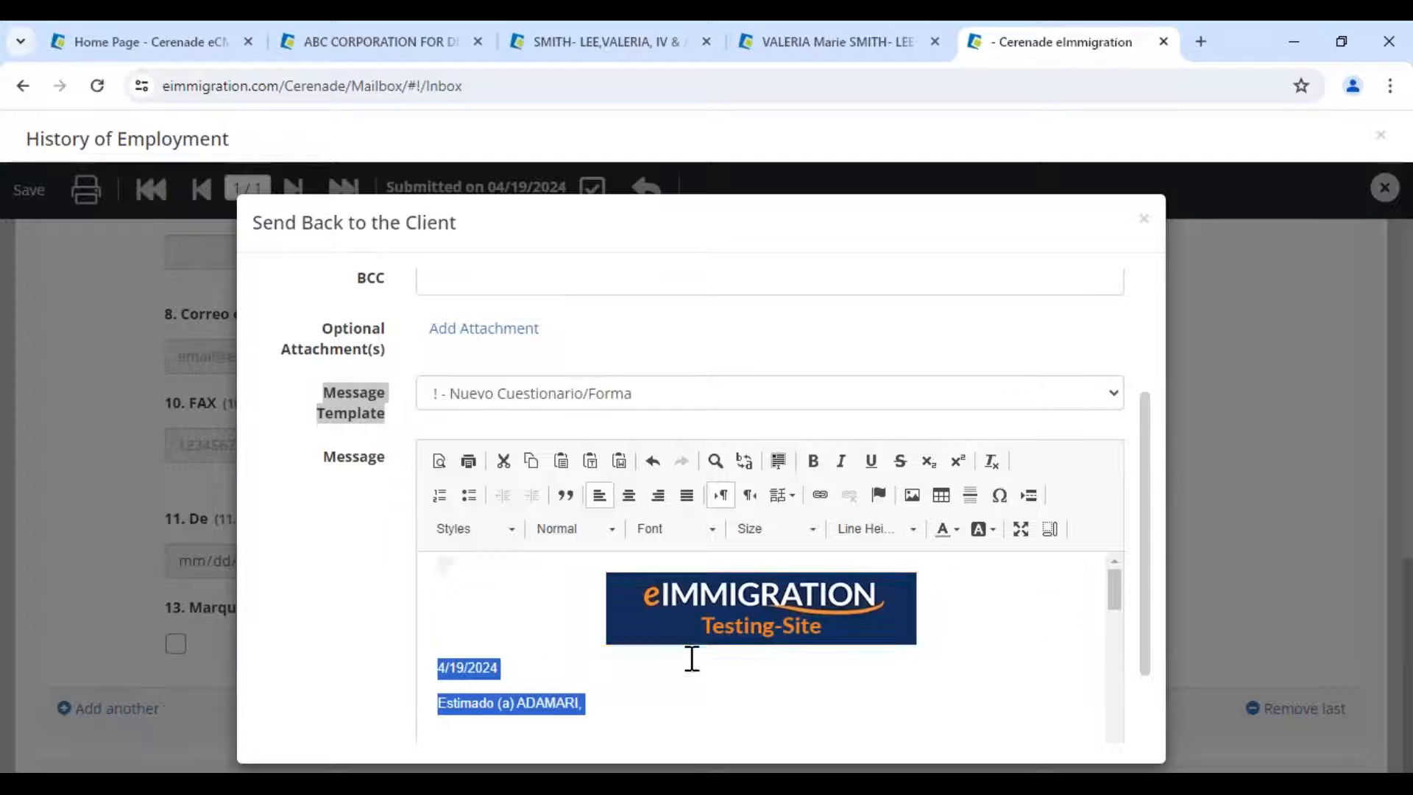
{"action": "scroll", "coordinate": [631, 608], "scroll_direction": "down", "scroll_amount": 1}
{"action": "left_click", "coordinate": [587, 596]}
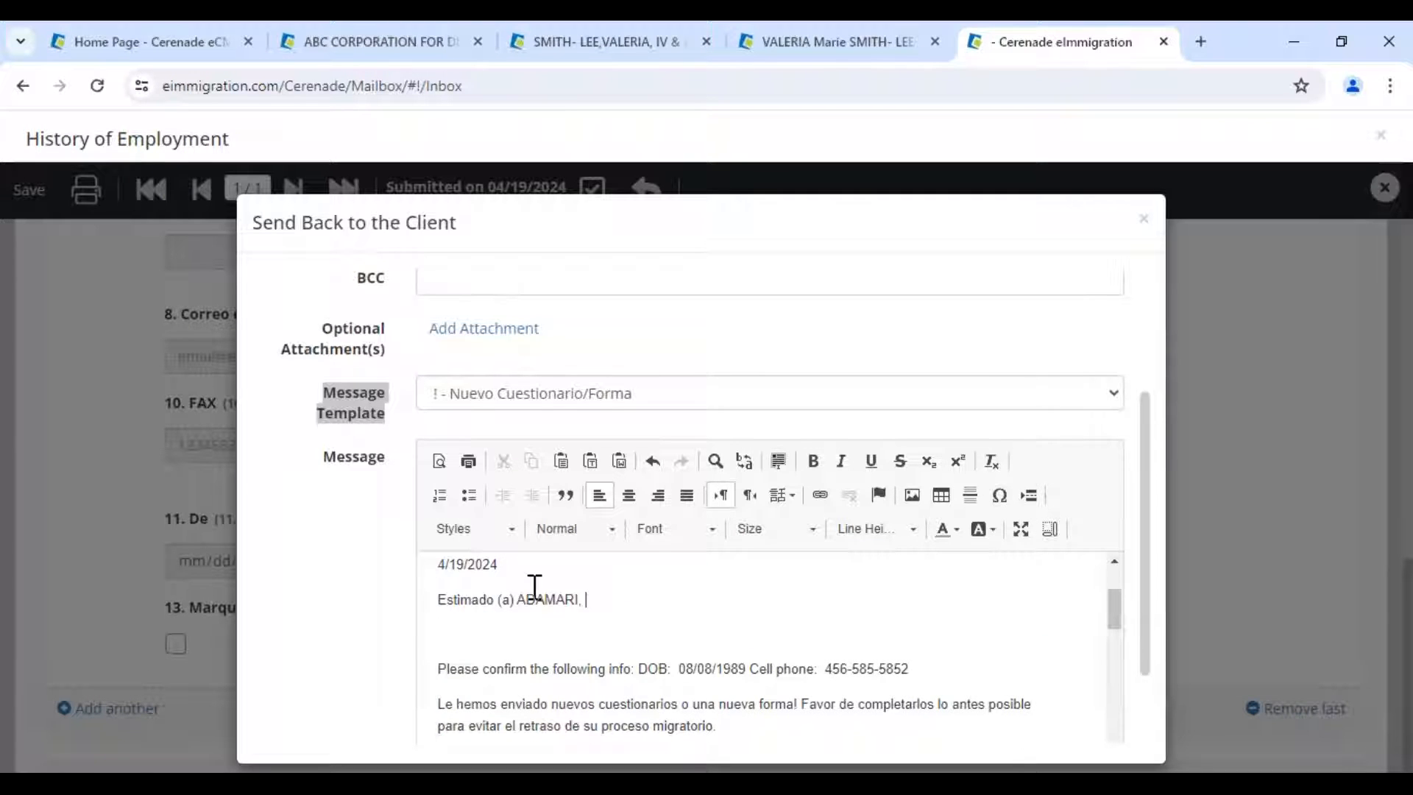
{"action": "left_click_drag", "start_coordinate": [452, 569], "coordinate": [545, 589]}
{"action": "left_click", "coordinate": [586, 613]}
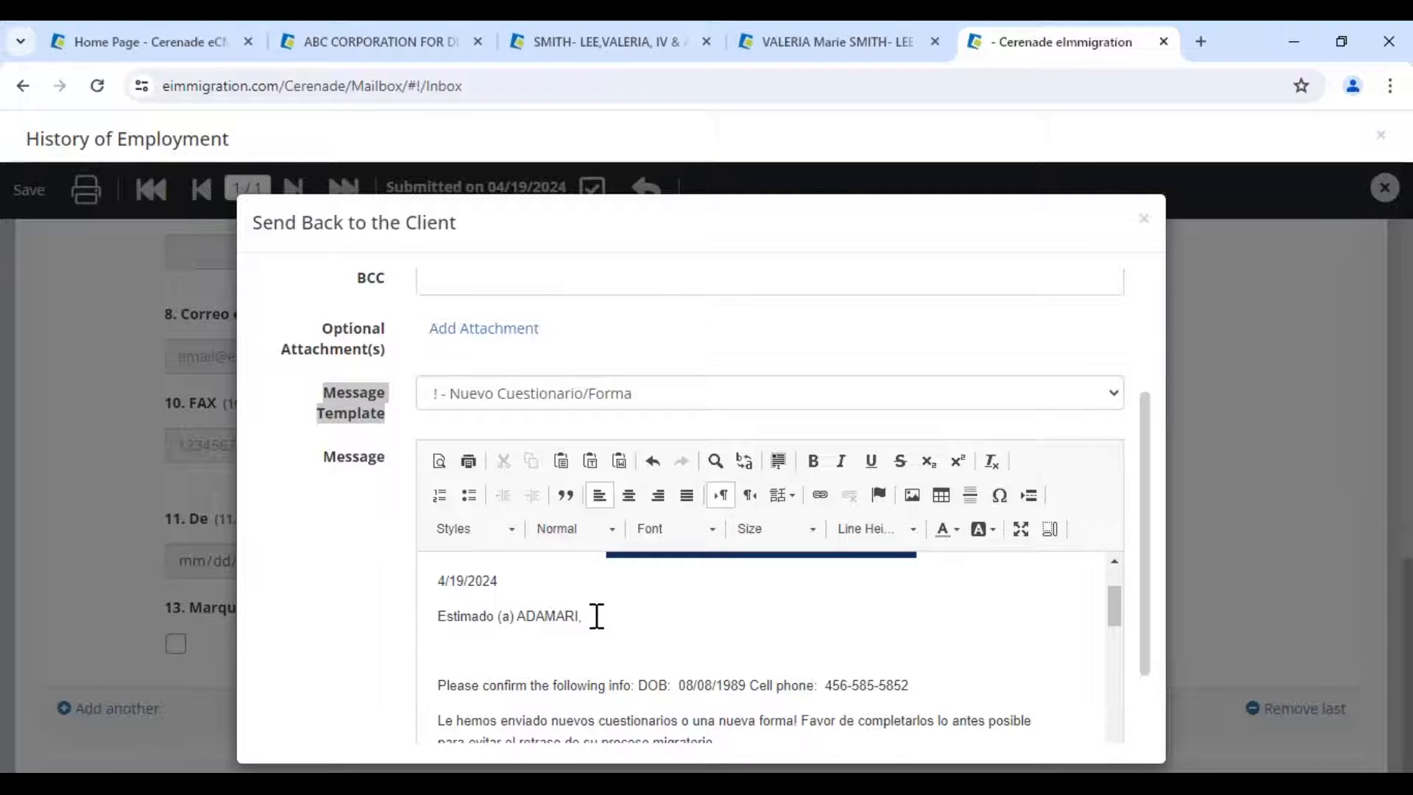
{"action": "scroll", "coordinate": [957, 700], "scroll_direction": "down", "scroll_amount": 5}
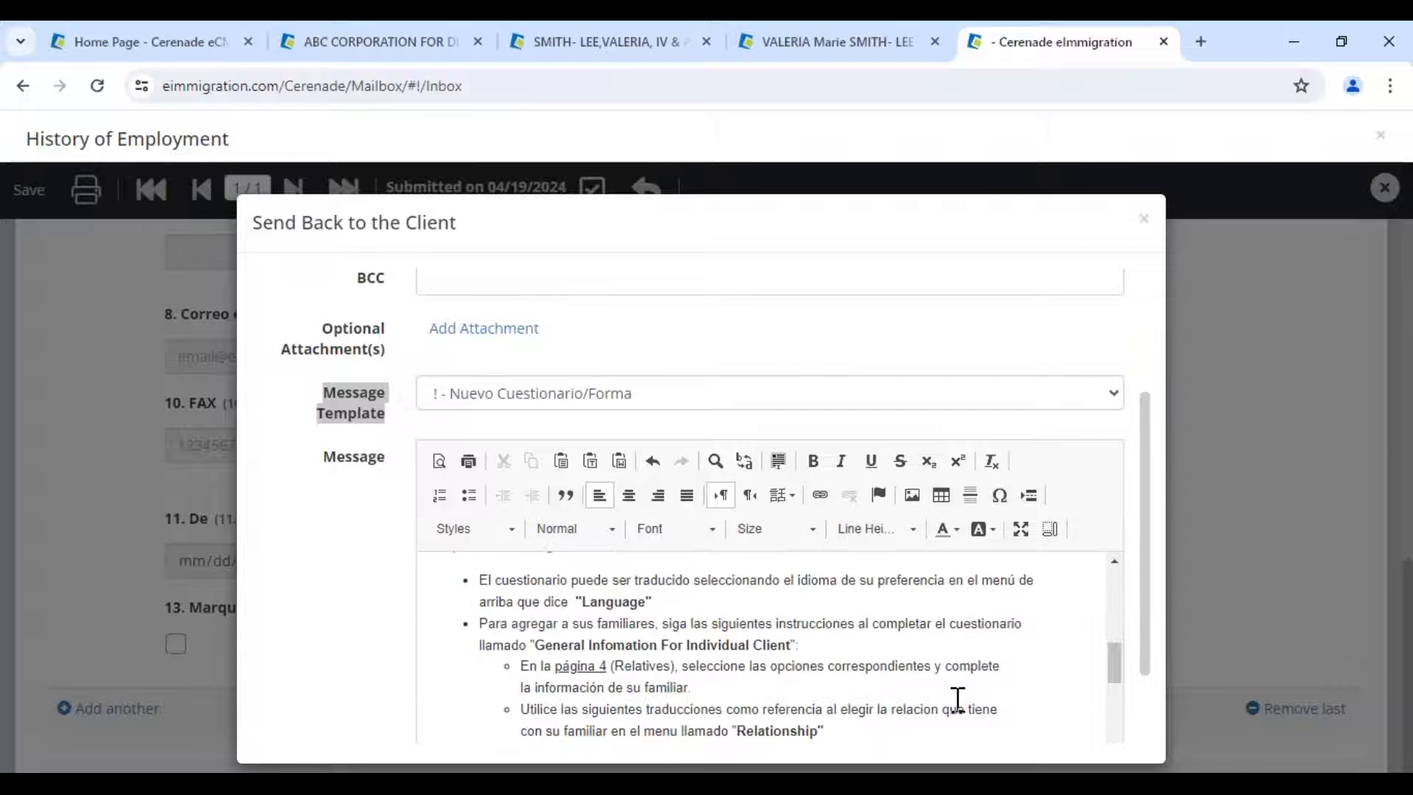
{"action": "scroll", "coordinate": [956, 700], "scroll_direction": "down", "scroll_amount": 6}
{"action": "left_click", "coordinate": [448, 709]}
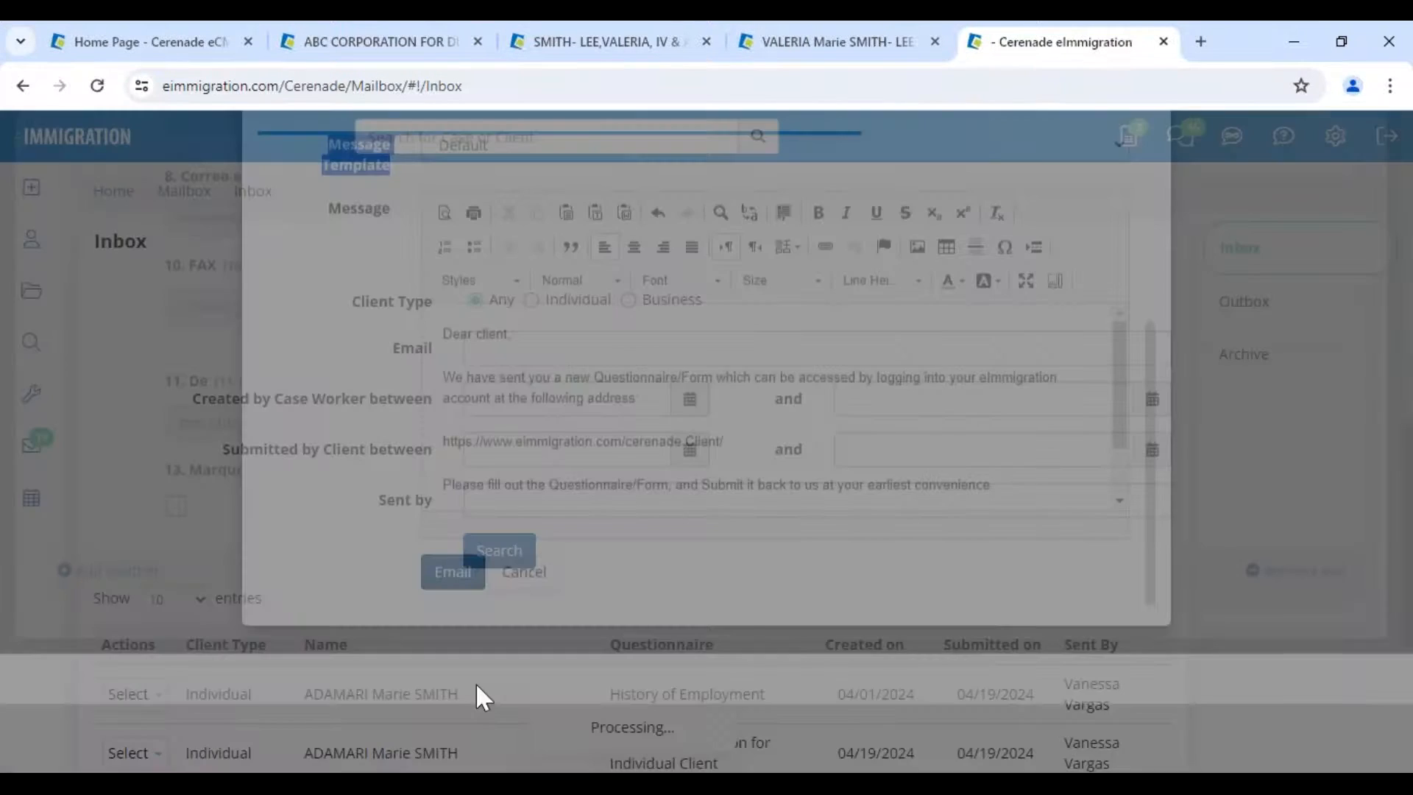
{"action": "left_click", "coordinate": [973, 221]}
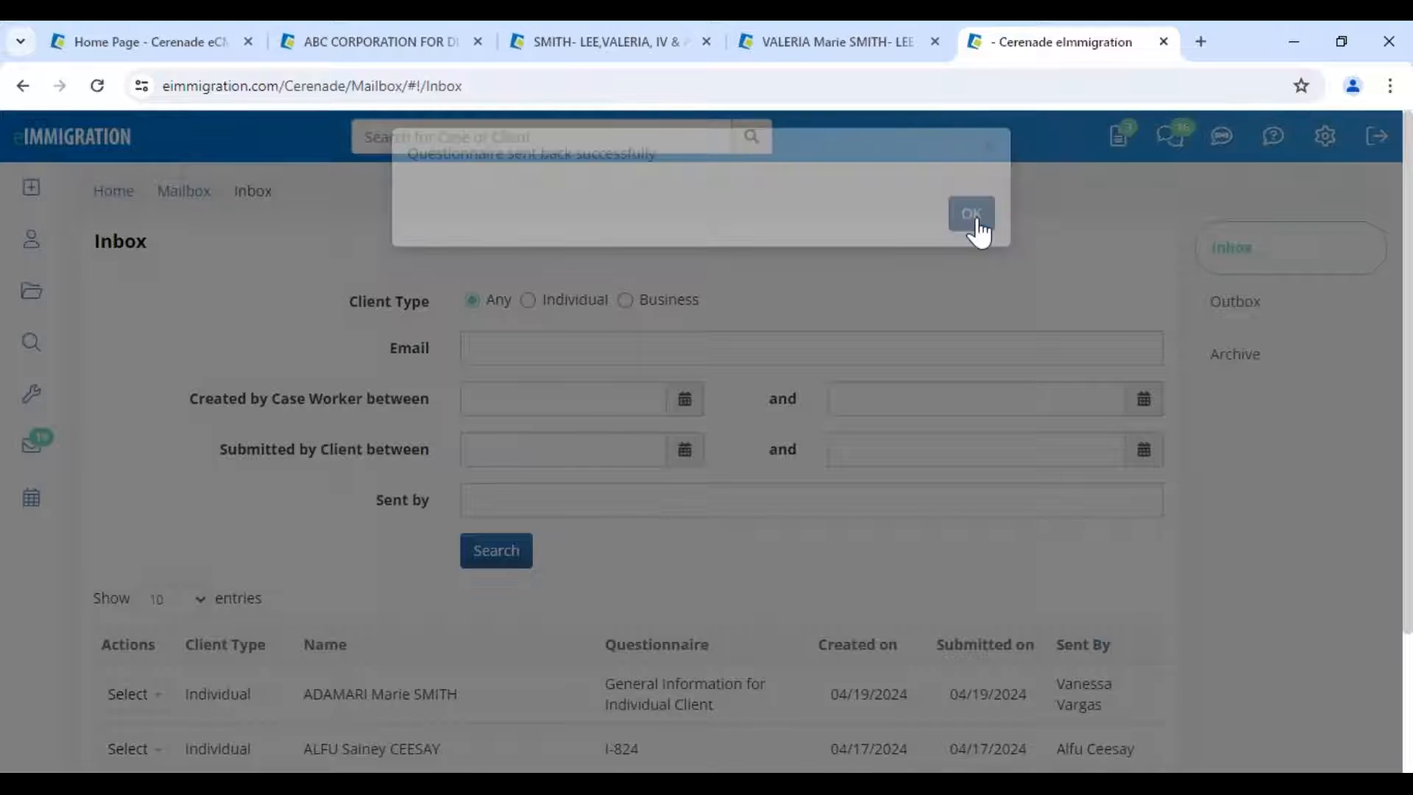
- Open the client's submitted General Information questionnaire from the inbox
{"action": "left_click_drag", "start_coordinate": [615, 684], "coordinate": [773, 725]}
{"action": "left_click", "coordinate": [132, 696]}
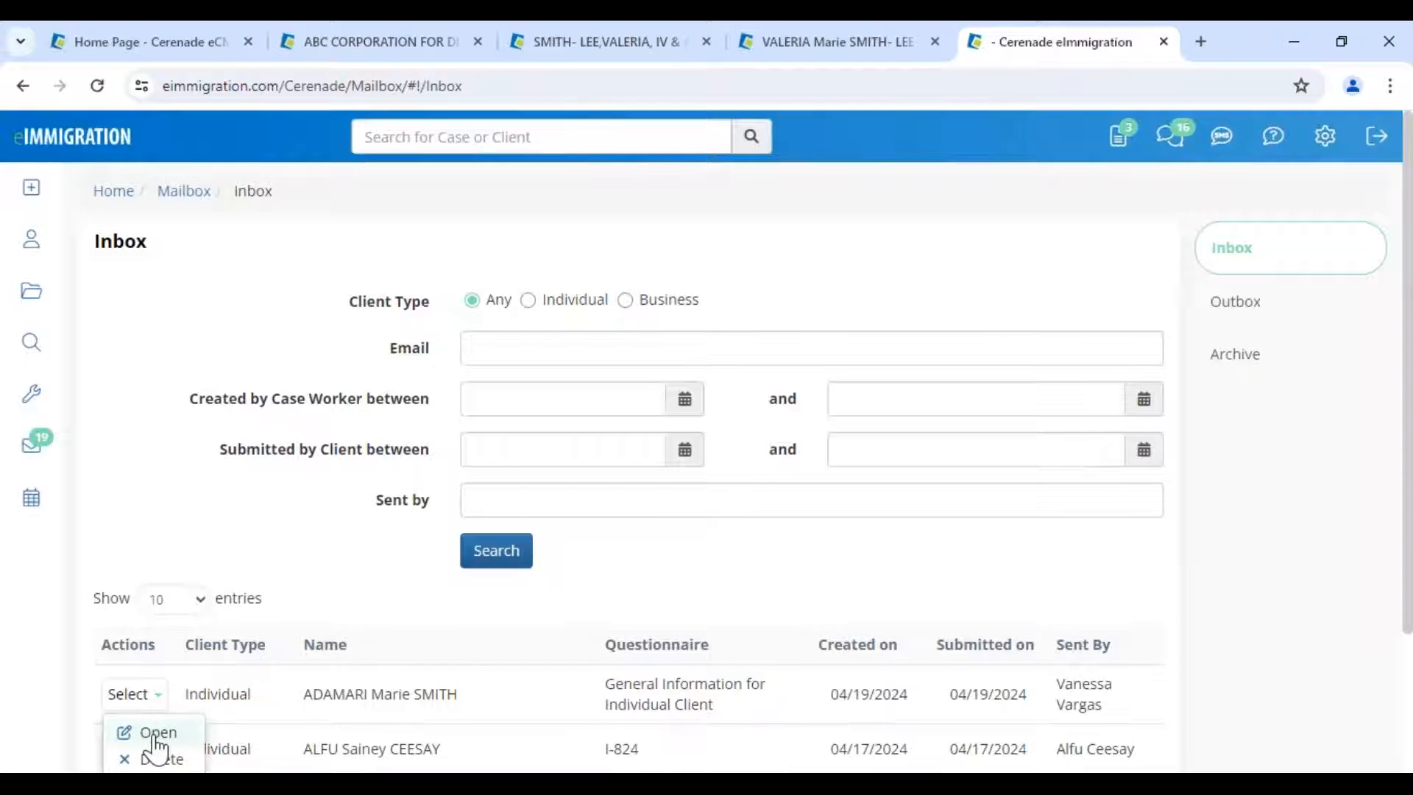
{"action": "left_click", "coordinate": [156, 733]}
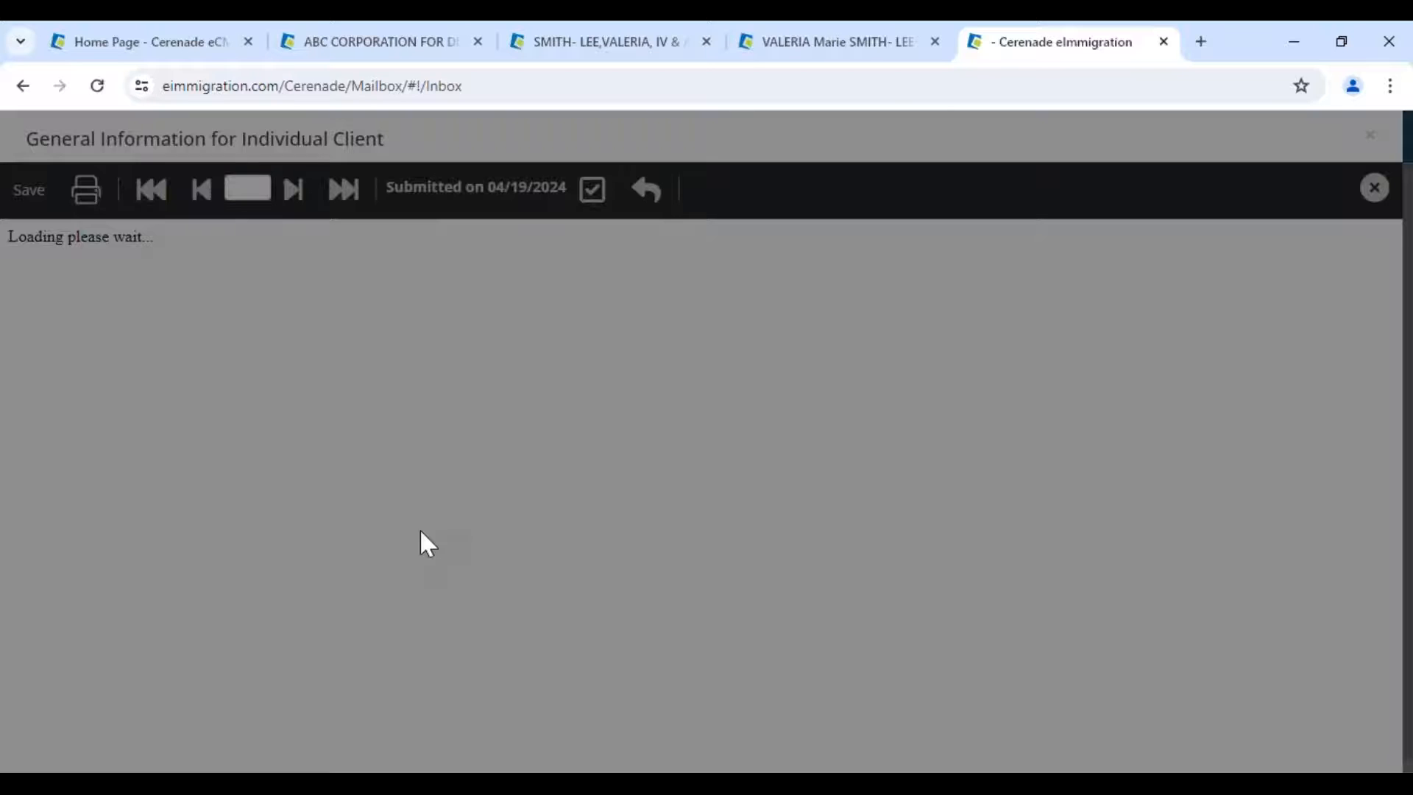
{"action": "scroll", "coordinate": [476, 456], "scroll_direction": "down", "scroll_amount": 5}
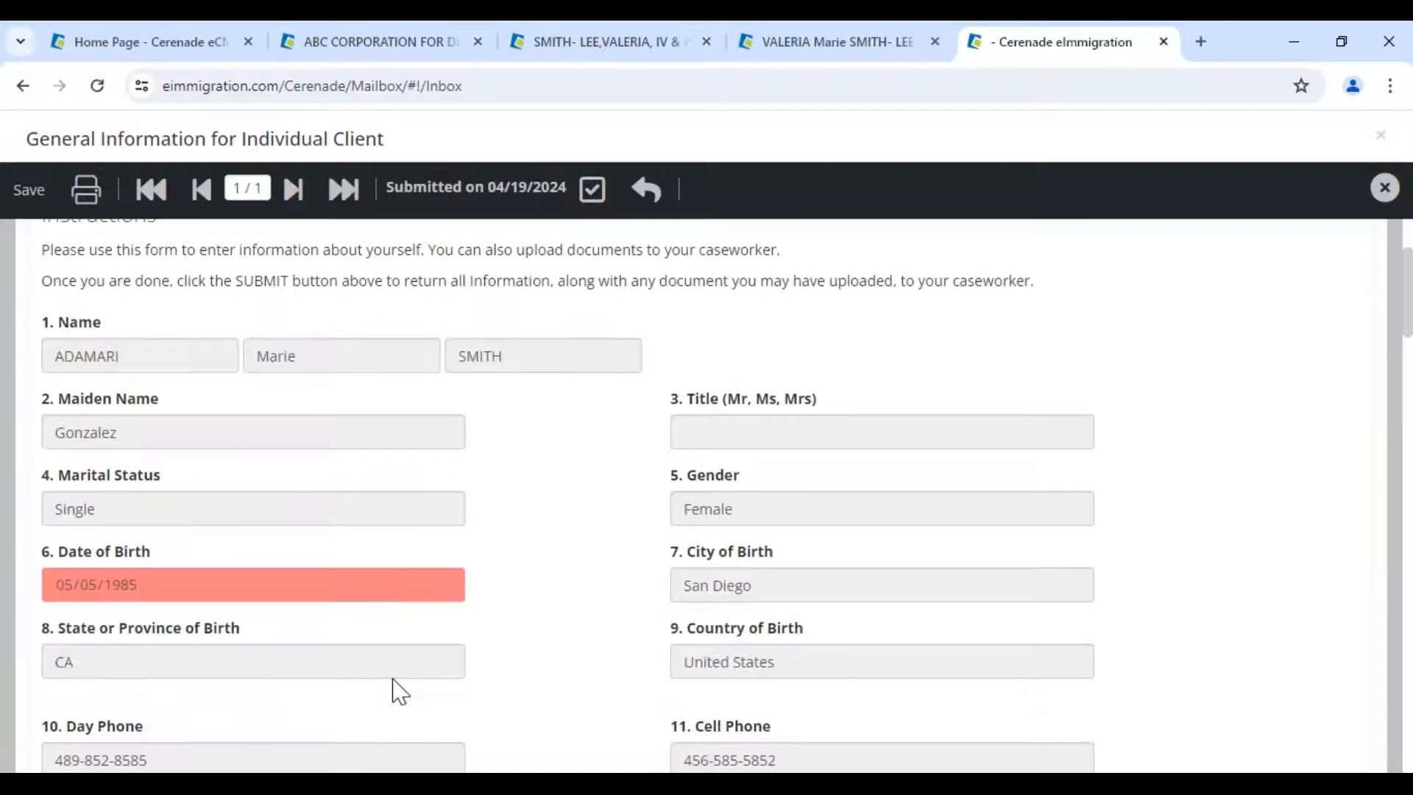
{"action": "left_click", "coordinate": [144, 456]}
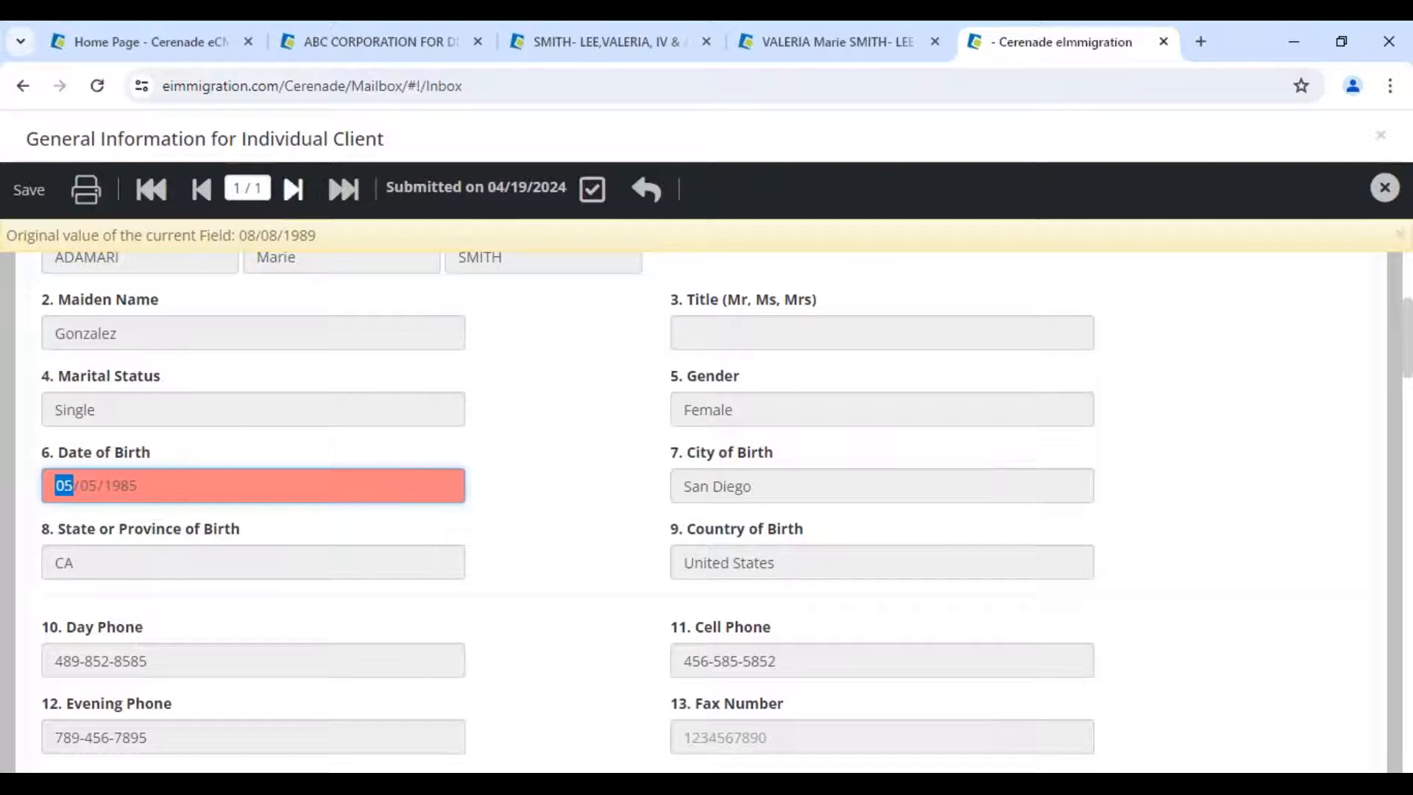
{"action": "left_click_drag", "start_coordinate": [240, 236], "coordinate": [278, 237]}
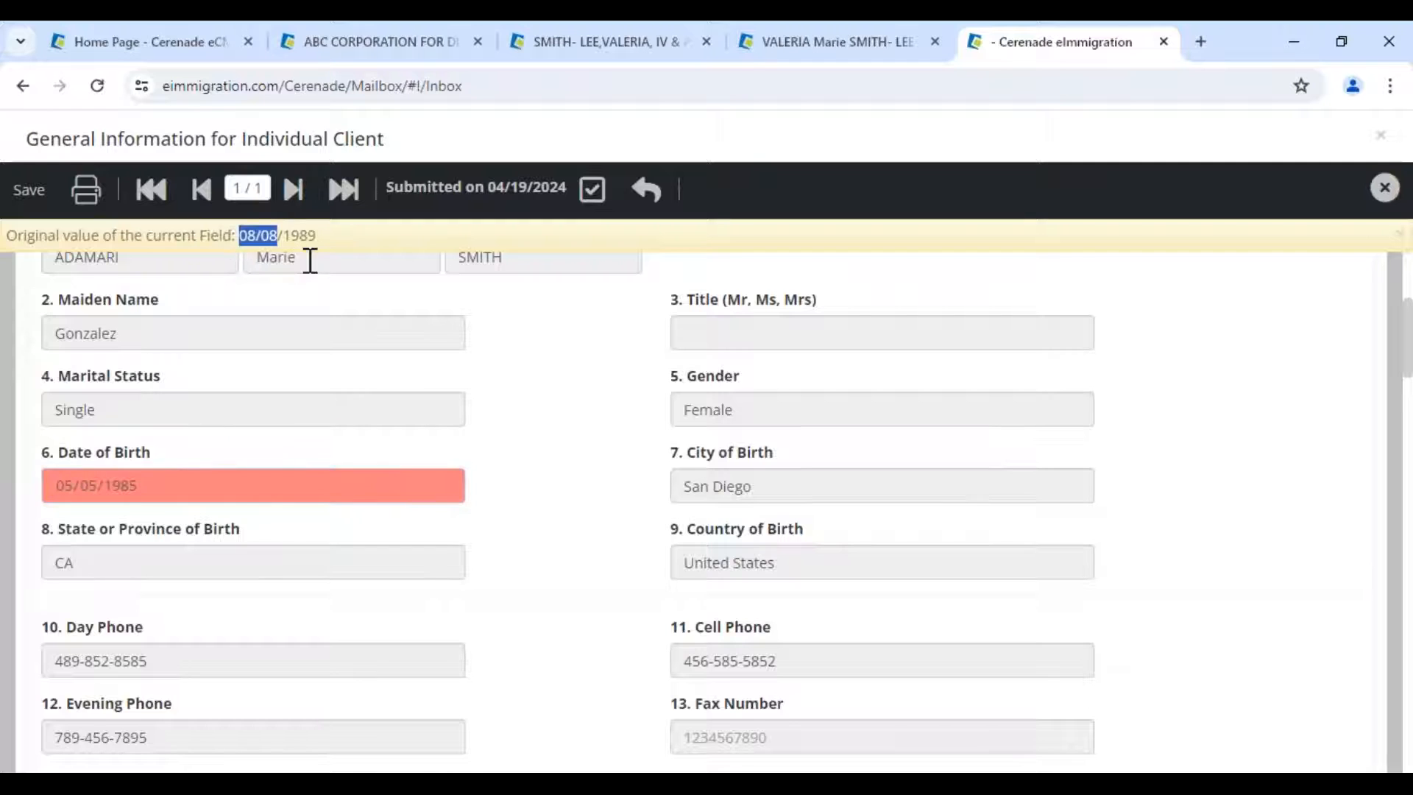
{"action": "left_click", "coordinate": [249, 235]}
{"action": "left_click_drag", "start_coordinate": [237, 234], "coordinate": [338, 242]}
{"action": "left_click", "coordinate": [241, 489]}
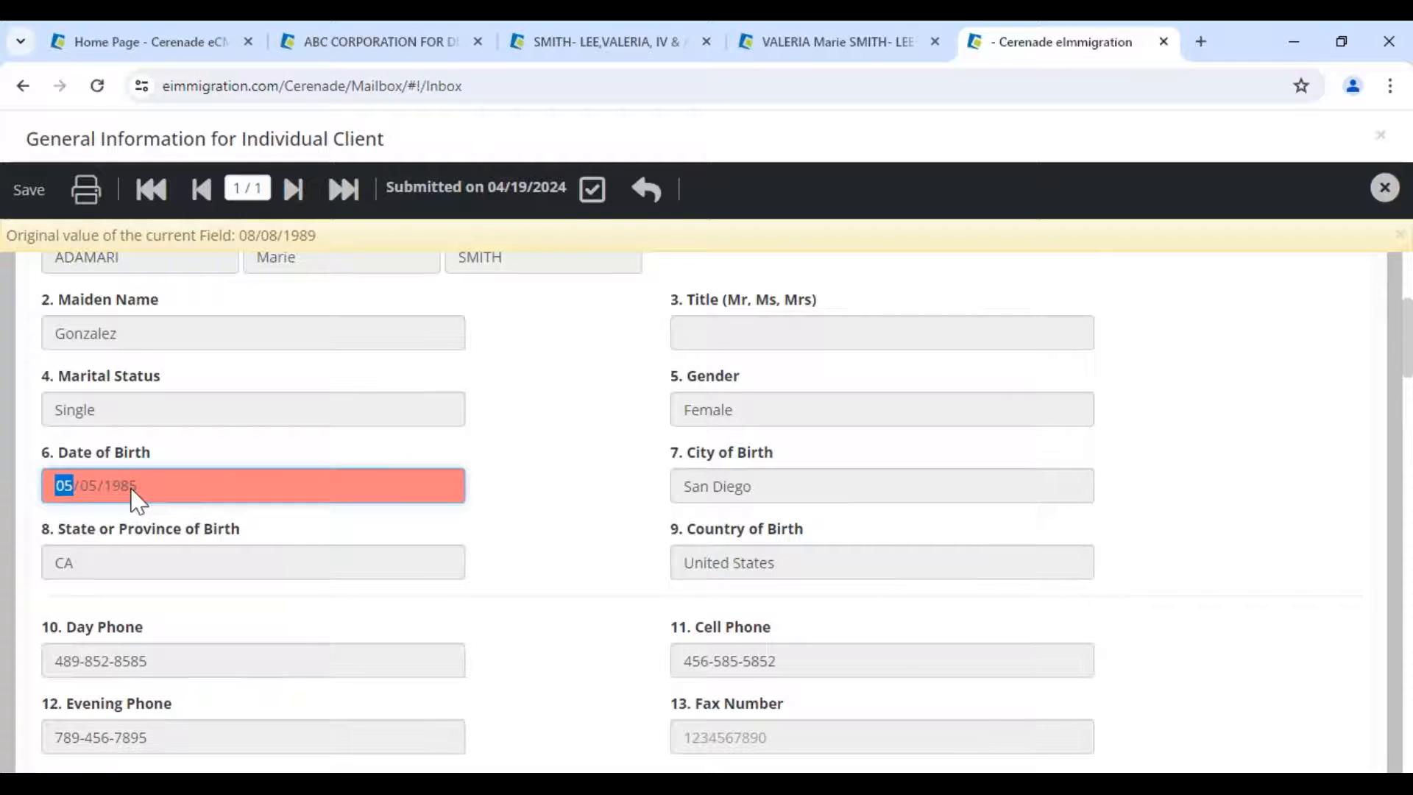
- Accept the General Information questionnaire and dismiss the success alert
{"action": "scroll", "coordinate": [137, 500], "scroll_direction": "down", "scroll_amount": 1}
{"action": "scroll", "coordinate": [132, 495], "scroll_direction": "down", "scroll_amount": 6}
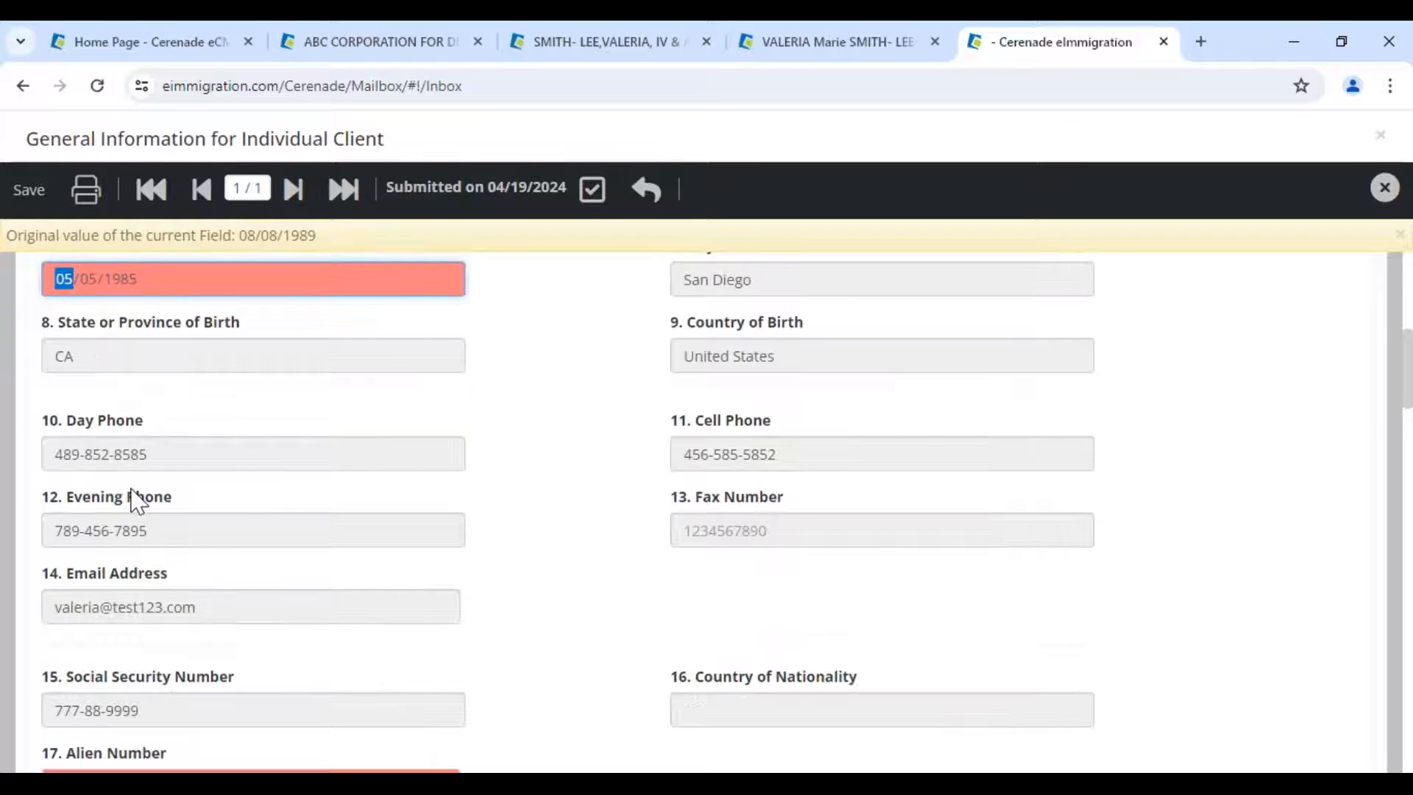
{"action": "left_click", "coordinate": [590, 194]}
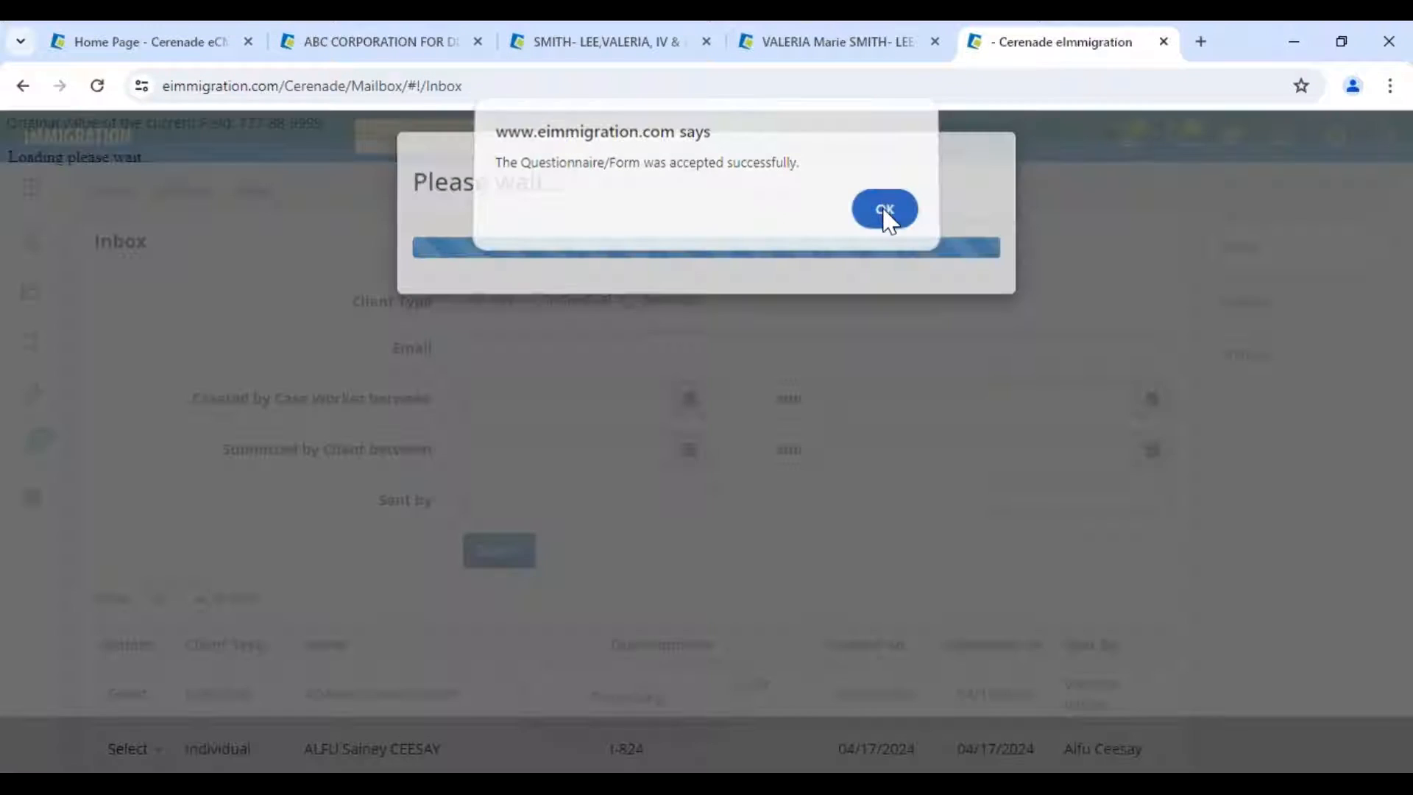
{"action": "left_click", "coordinate": [885, 210]}
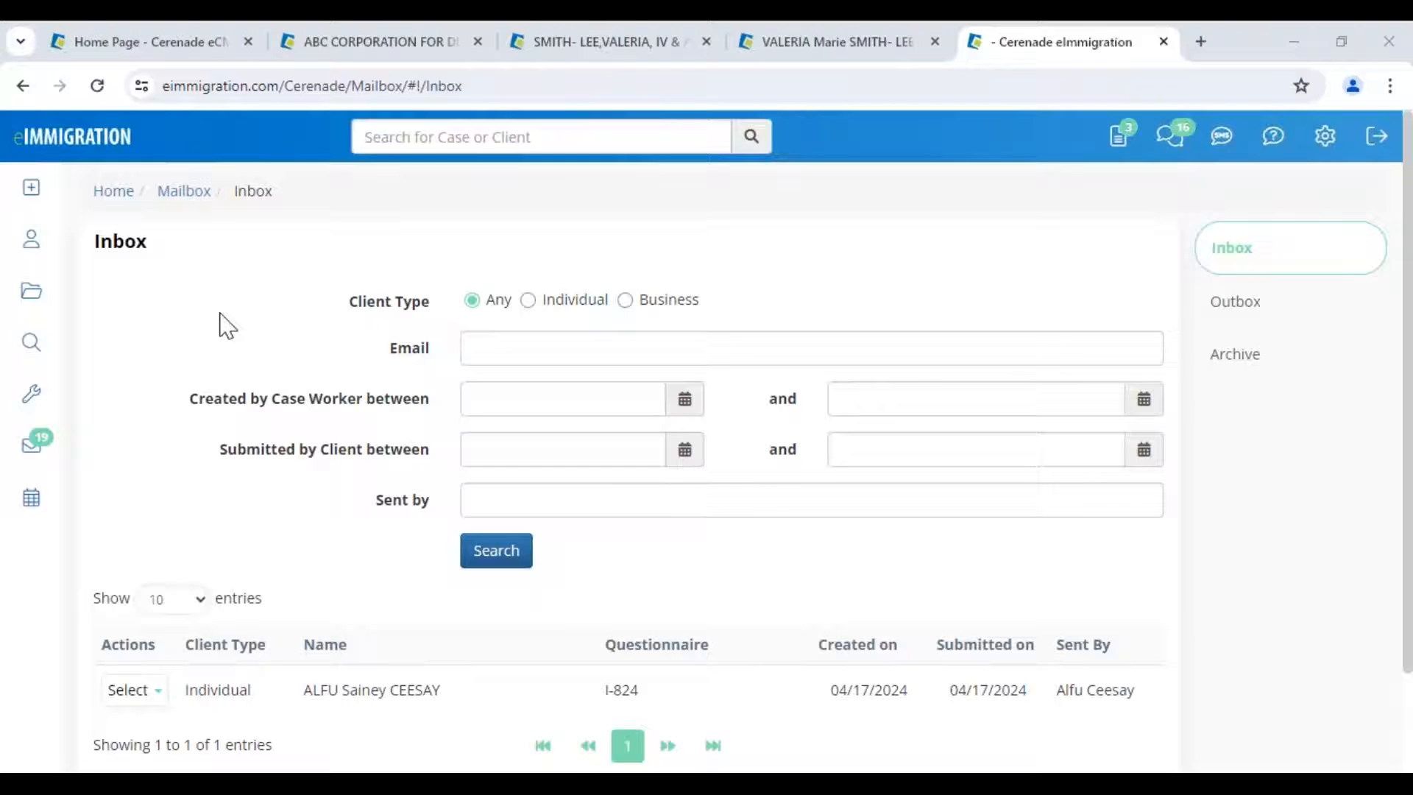
- Open the updated client from the Clients list and confirm the birth date 05/05/1985
{"action": "left_click", "coordinate": [34, 254]}
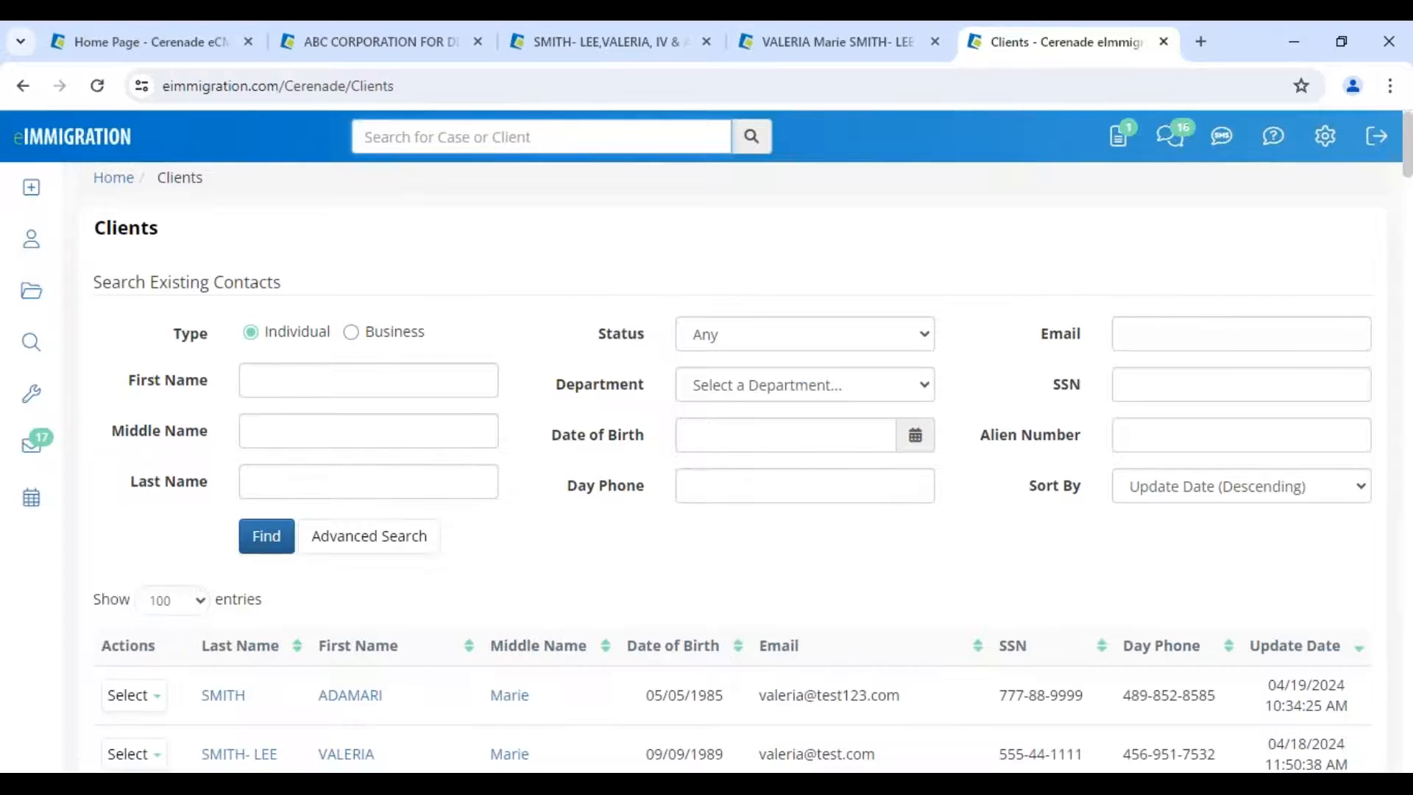
{"action": "scroll", "coordinate": [368, 510], "scroll_direction": "down", "scroll_amount": 3}
{"action": "left_click", "coordinate": [350, 502]}
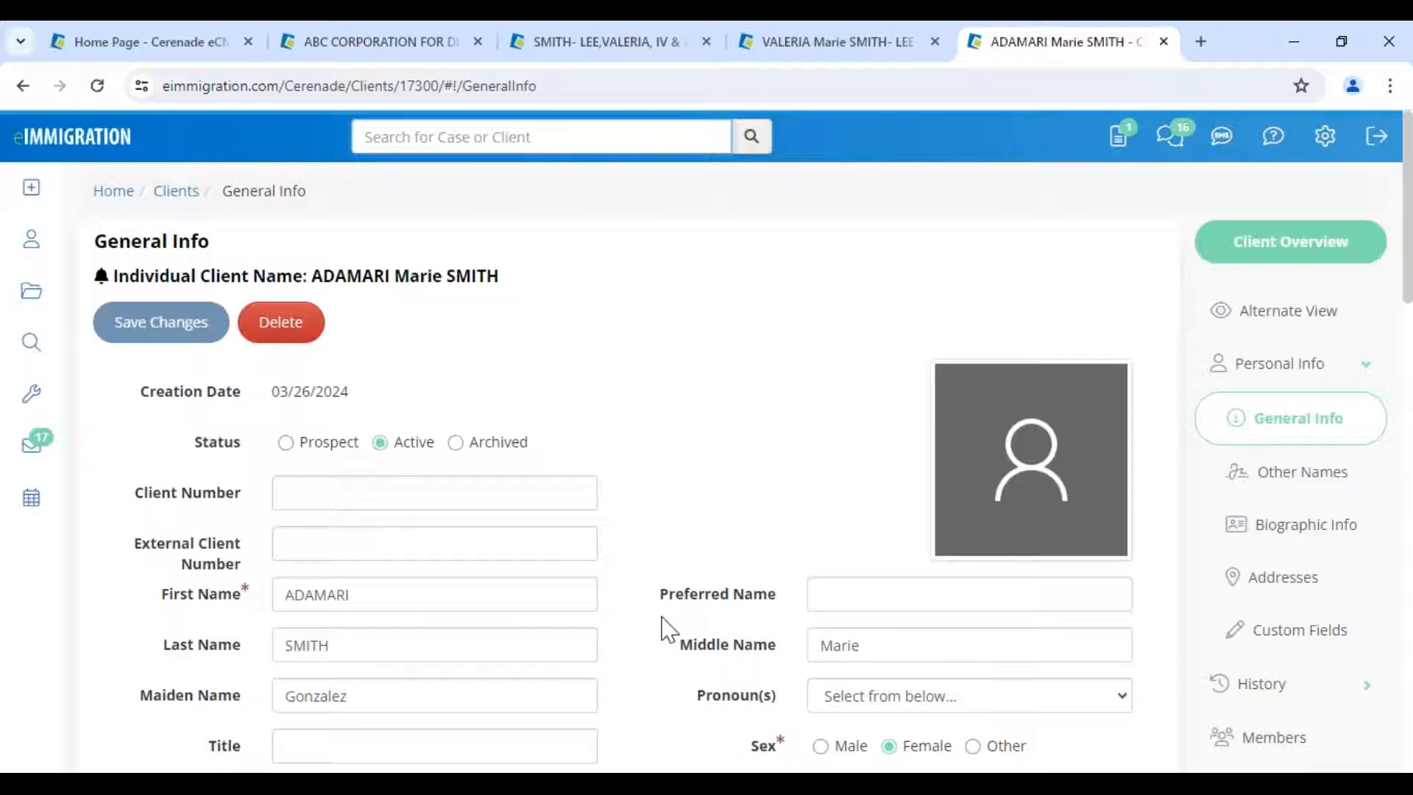
{"action": "scroll", "coordinate": [666, 630], "scroll_direction": "down", "scroll_amount": 3}
{"action": "scroll", "coordinate": [667, 634], "scroll_direction": "down", "scroll_amount": 2}
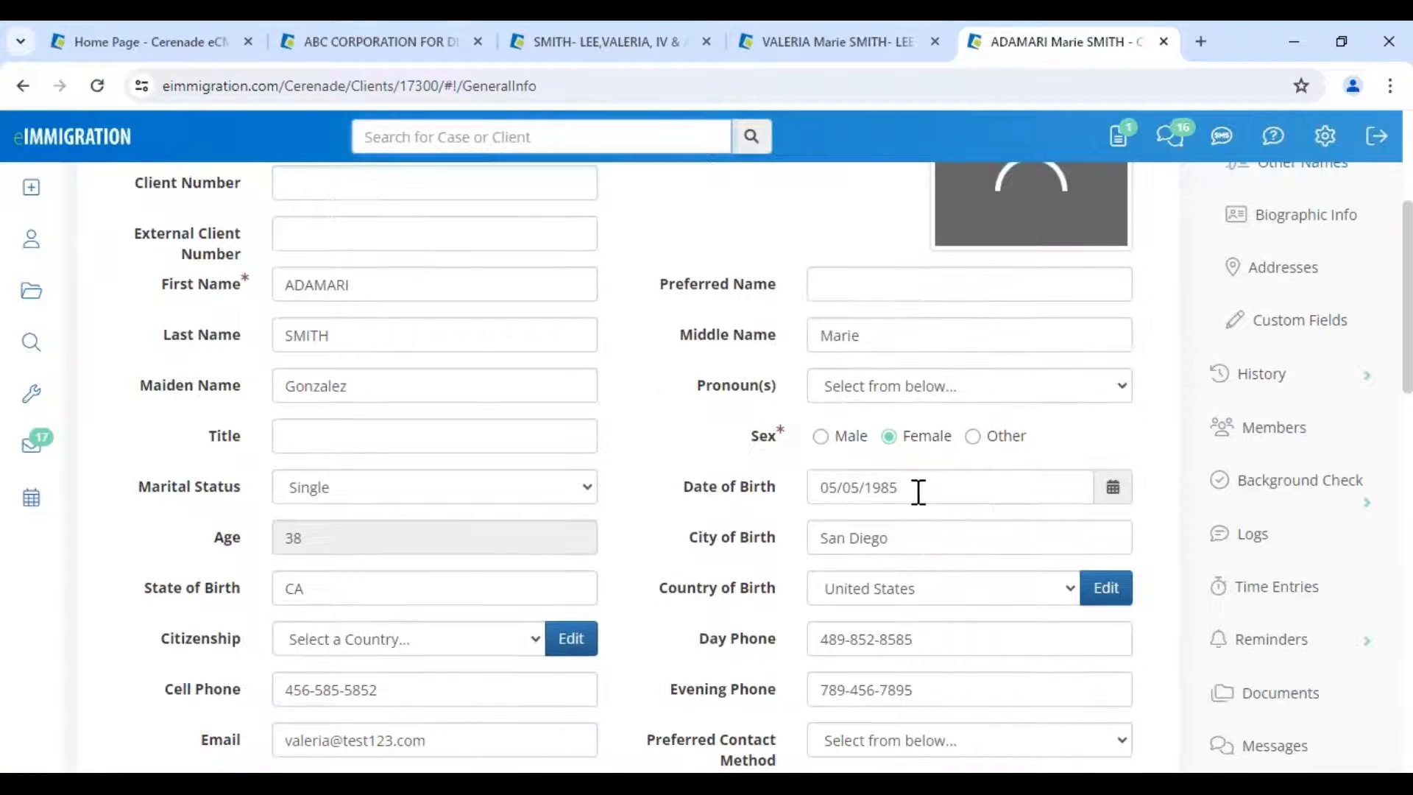
{"action": "left_click", "coordinate": [915, 489]}
{"action": "left_click", "coordinate": [656, 511]}
{"action": "scroll", "coordinate": [642, 554], "scroll_direction": "down", "scroll_amount": 1}
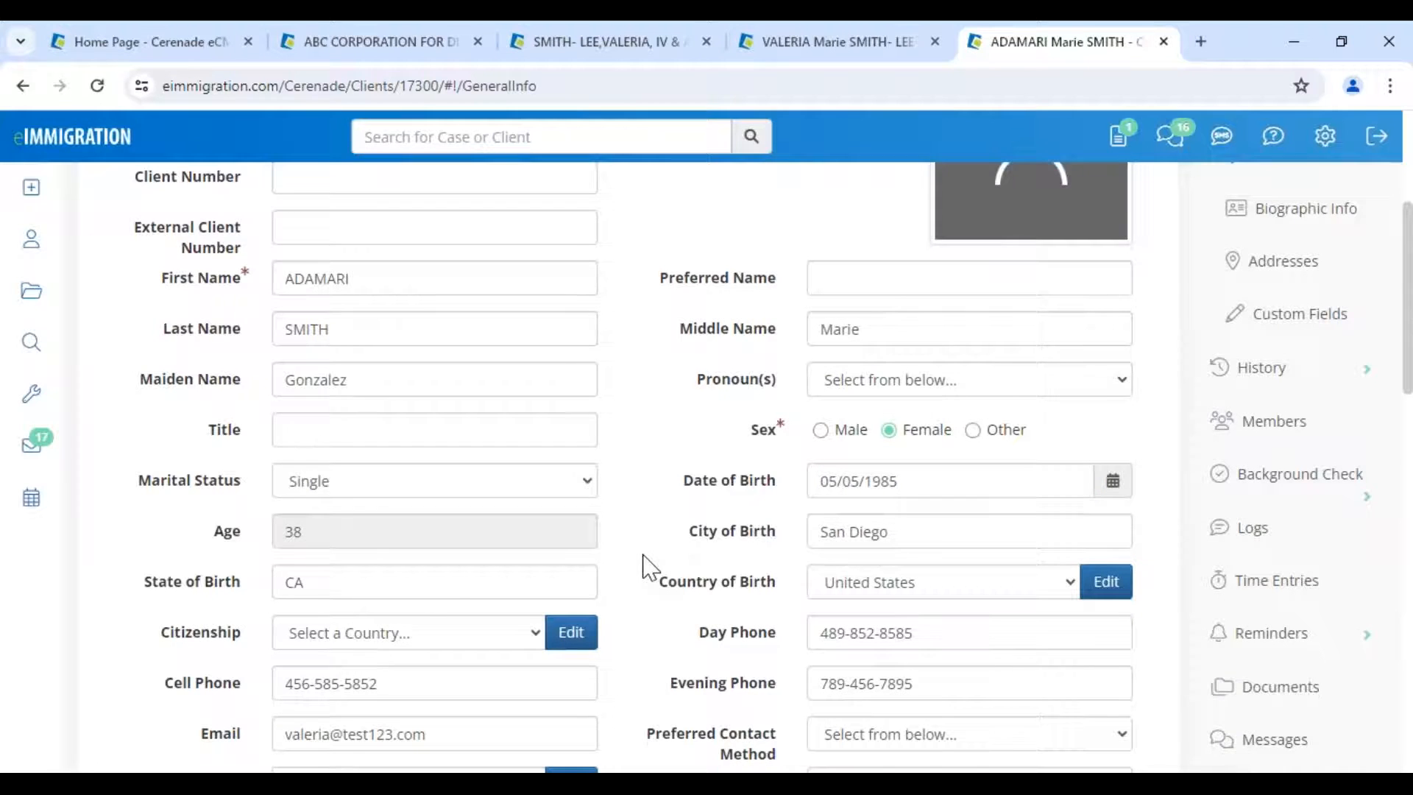
{"action": "scroll", "coordinate": [643, 554], "scroll_direction": "down", "scroll_amount": 3}
{"action": "left_click", "coordinate": [436, 633]}
{"action": "left_click", "coordinate": [645, 489]}
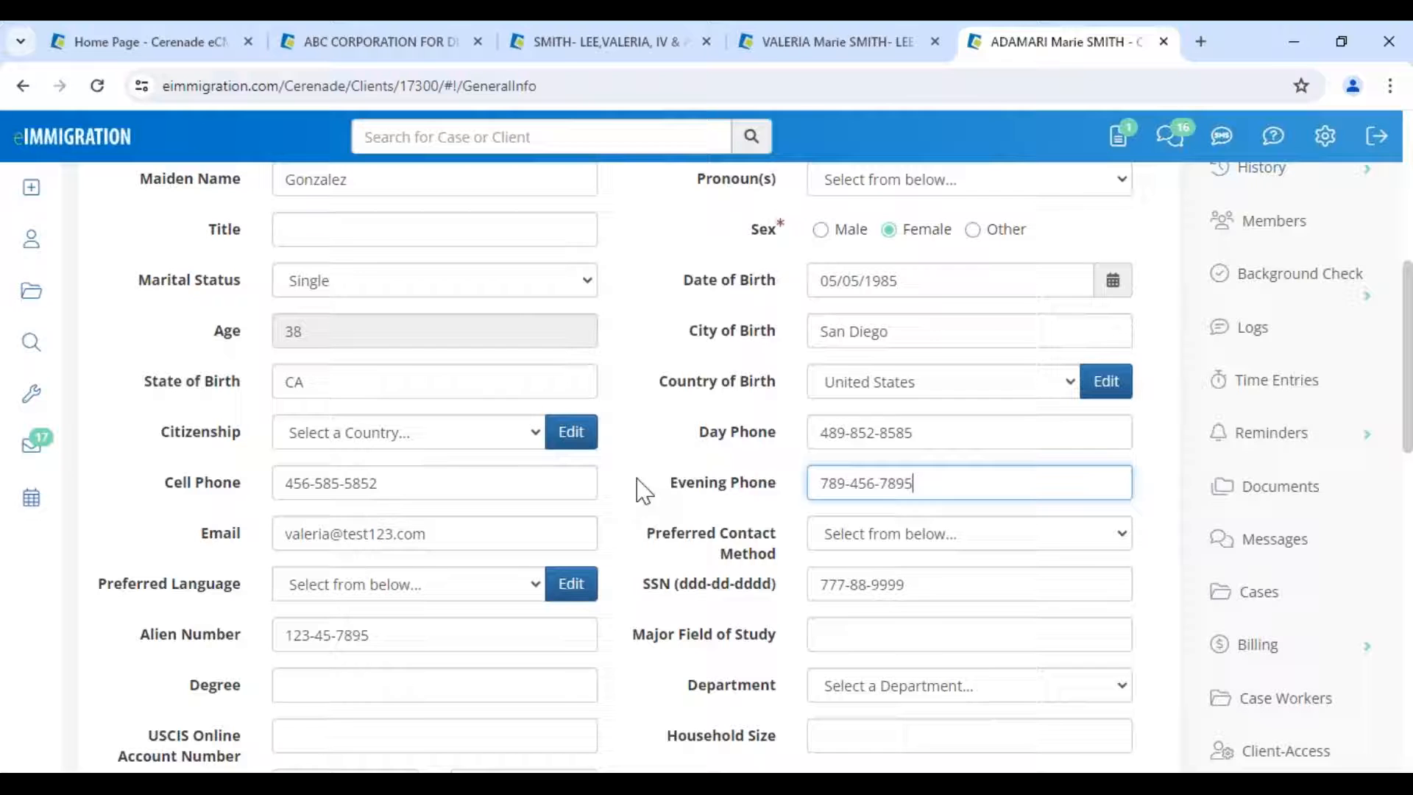
{"action": "left_click", "coordinate": [1164, 41]}
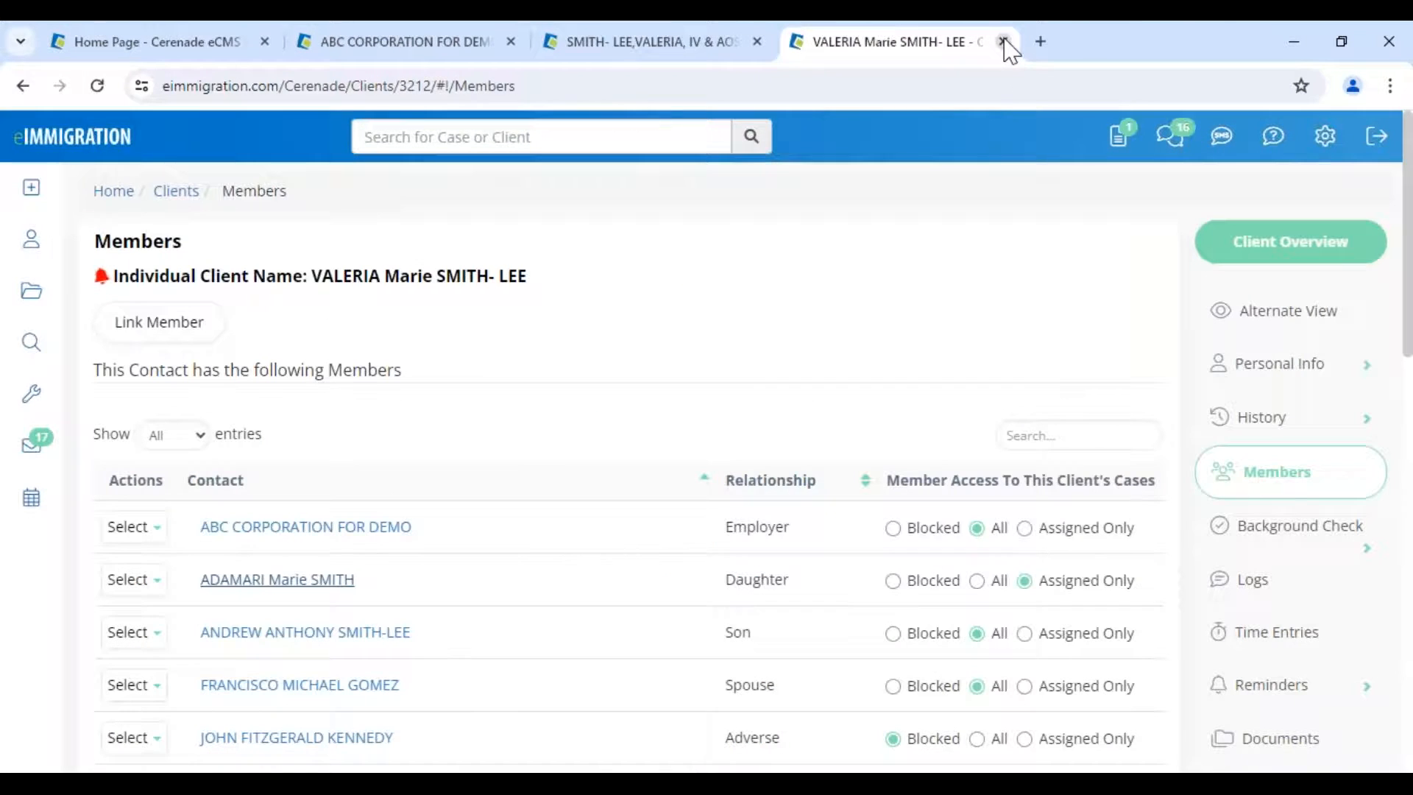
- Close the principal client's tab and discard the I-130 viewer without saving
{"action": "left_click", "coordinate": [1003, 41]}
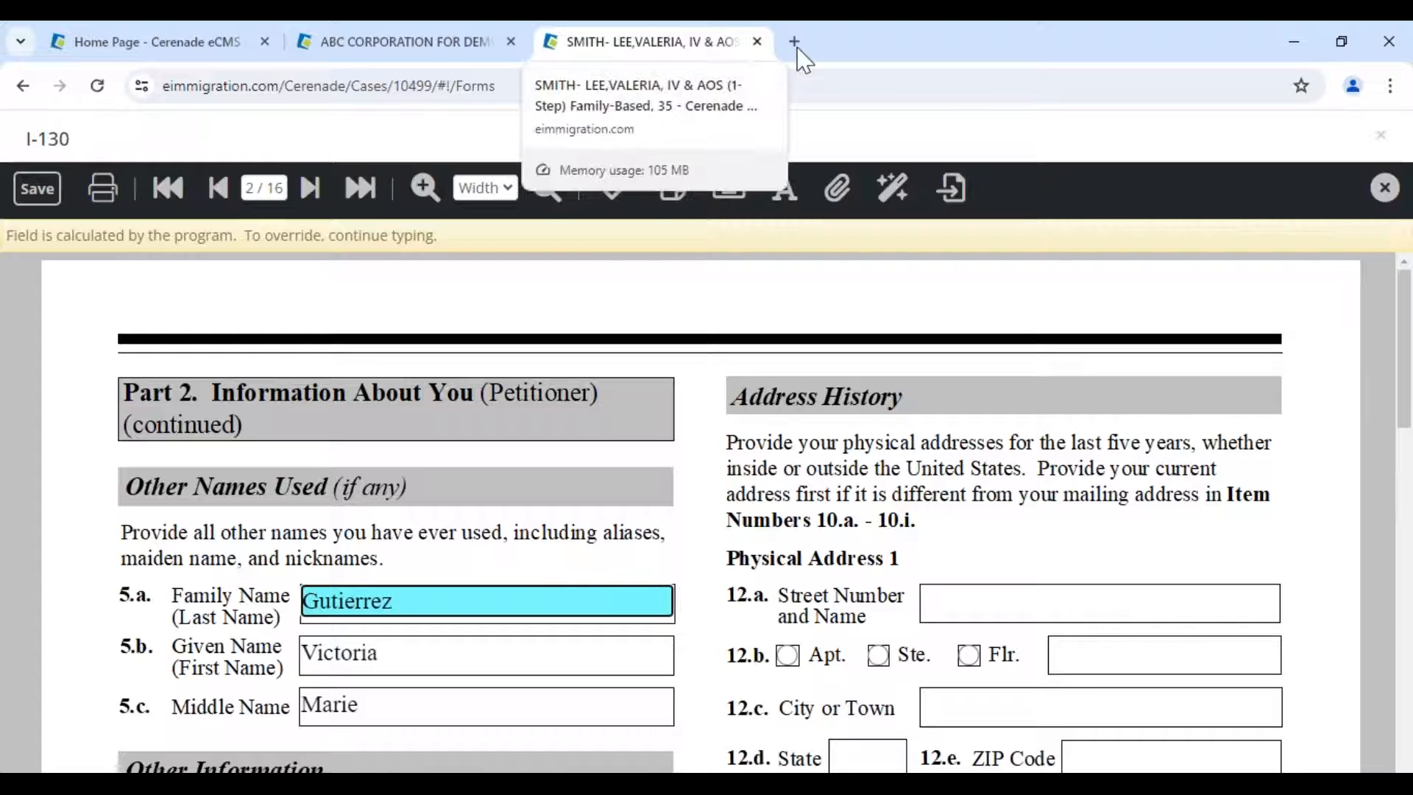
{"action": "left_click", "coordinate": [1386, 189]}
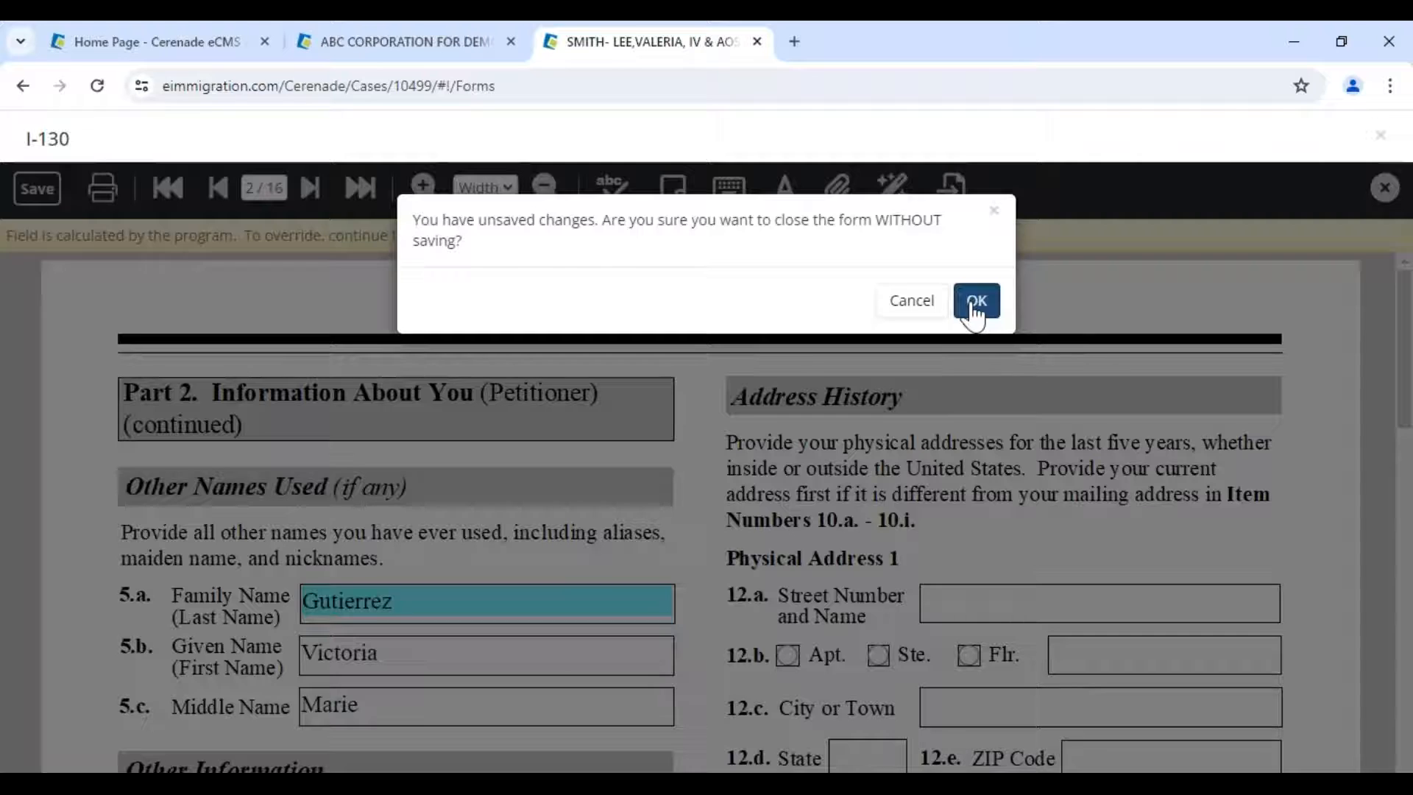
{"action": "left_click", "coordinate": [971, 285]}
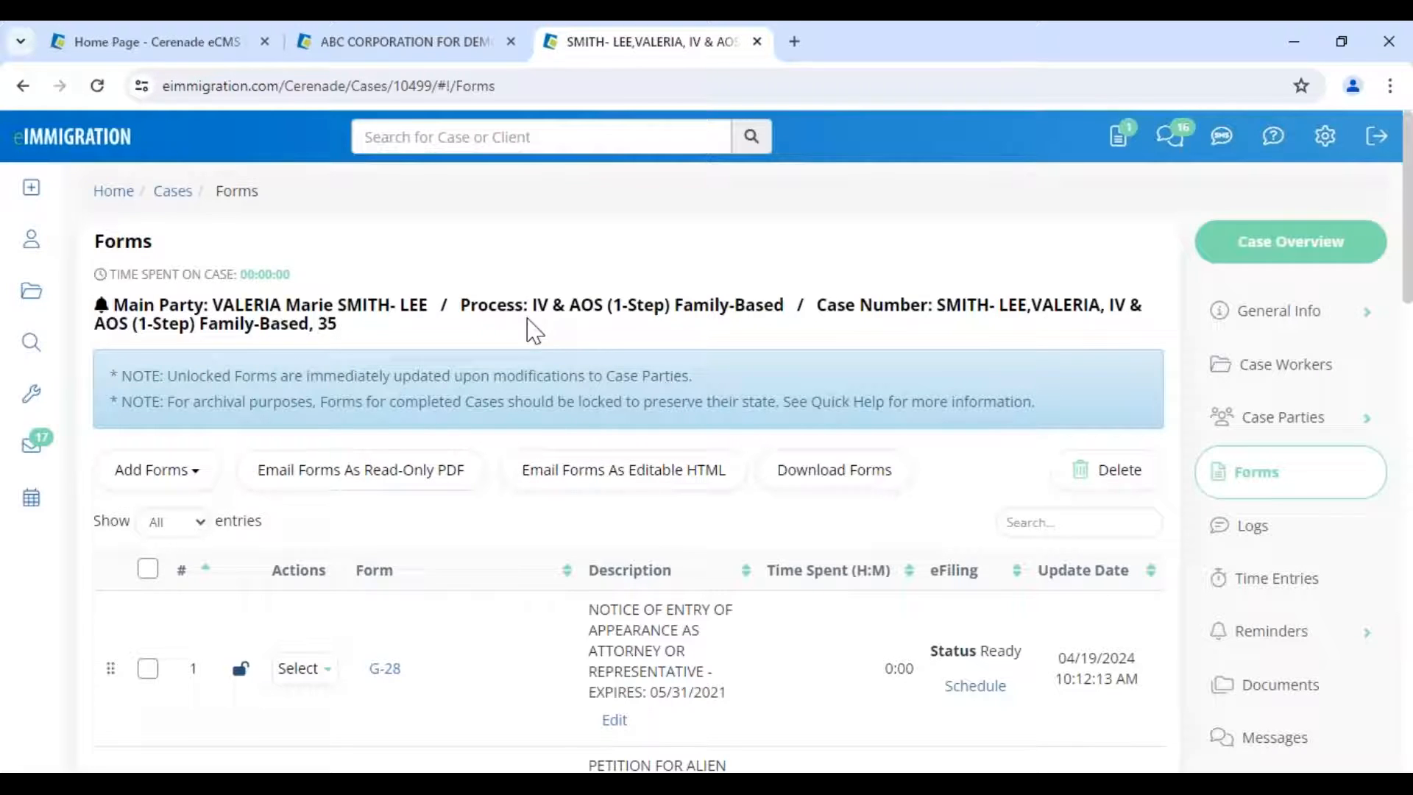
{"action": "left_click", "coordinate": [357, 308]}
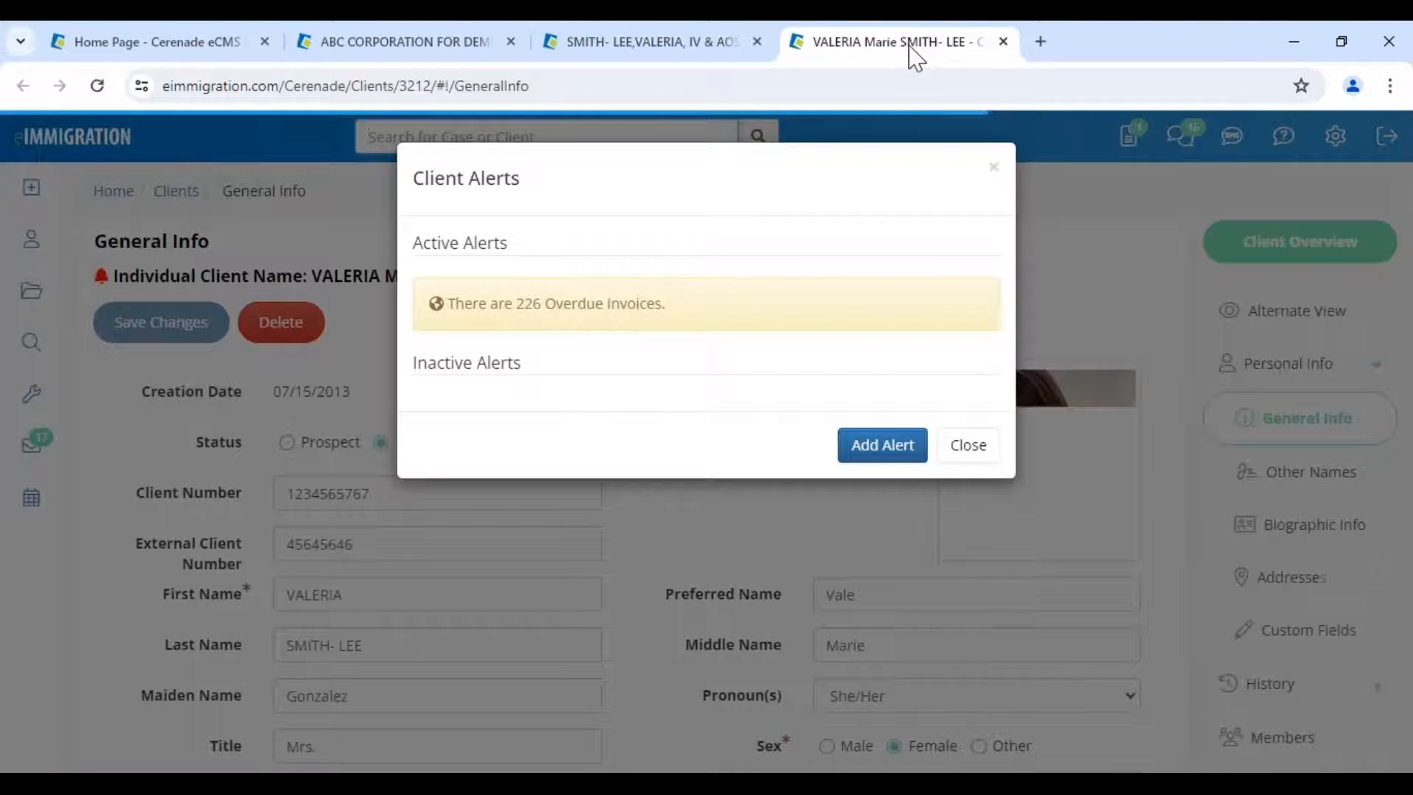
{"action": "left_click", "coordinate": [950, 453]}
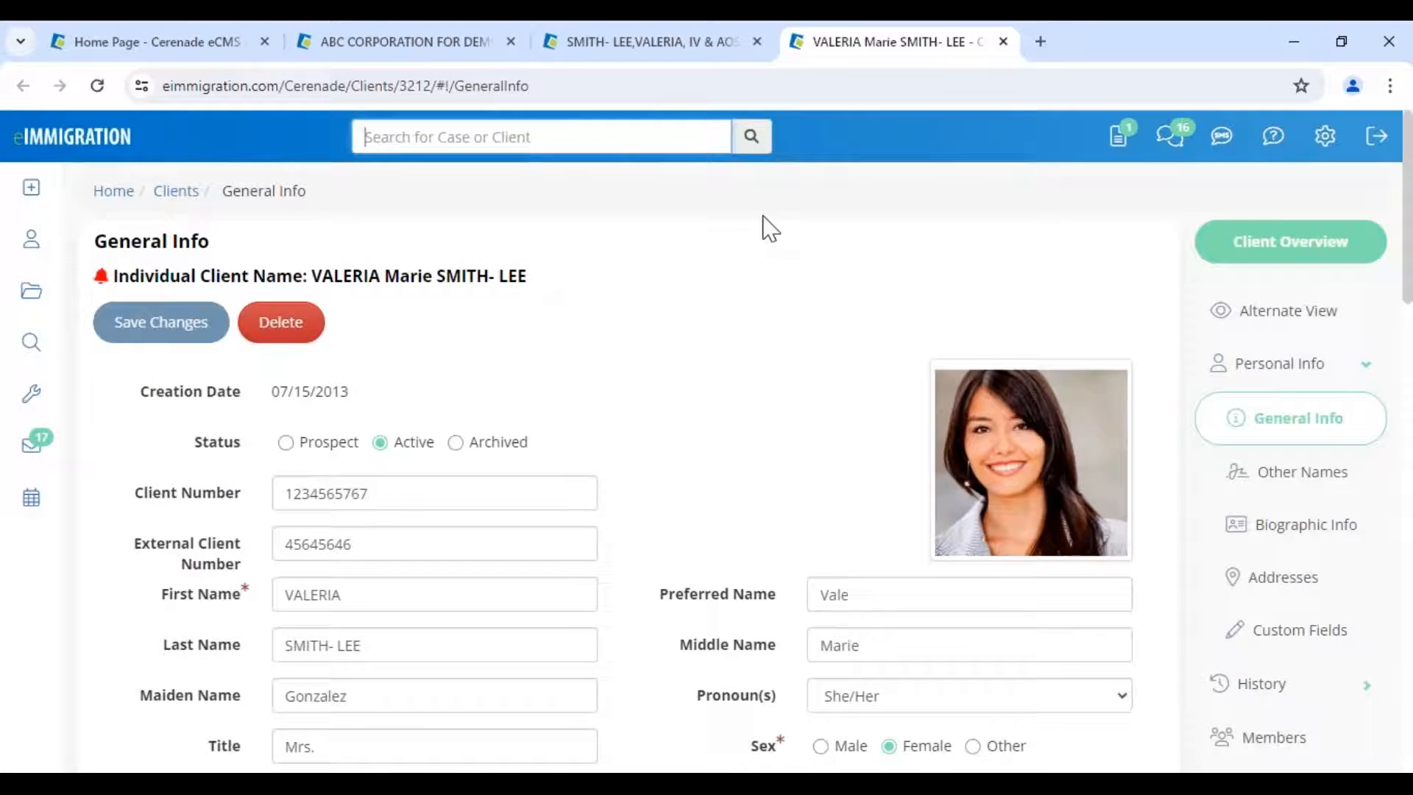
{"action": "left_click", "coordinate": [628, 49]}
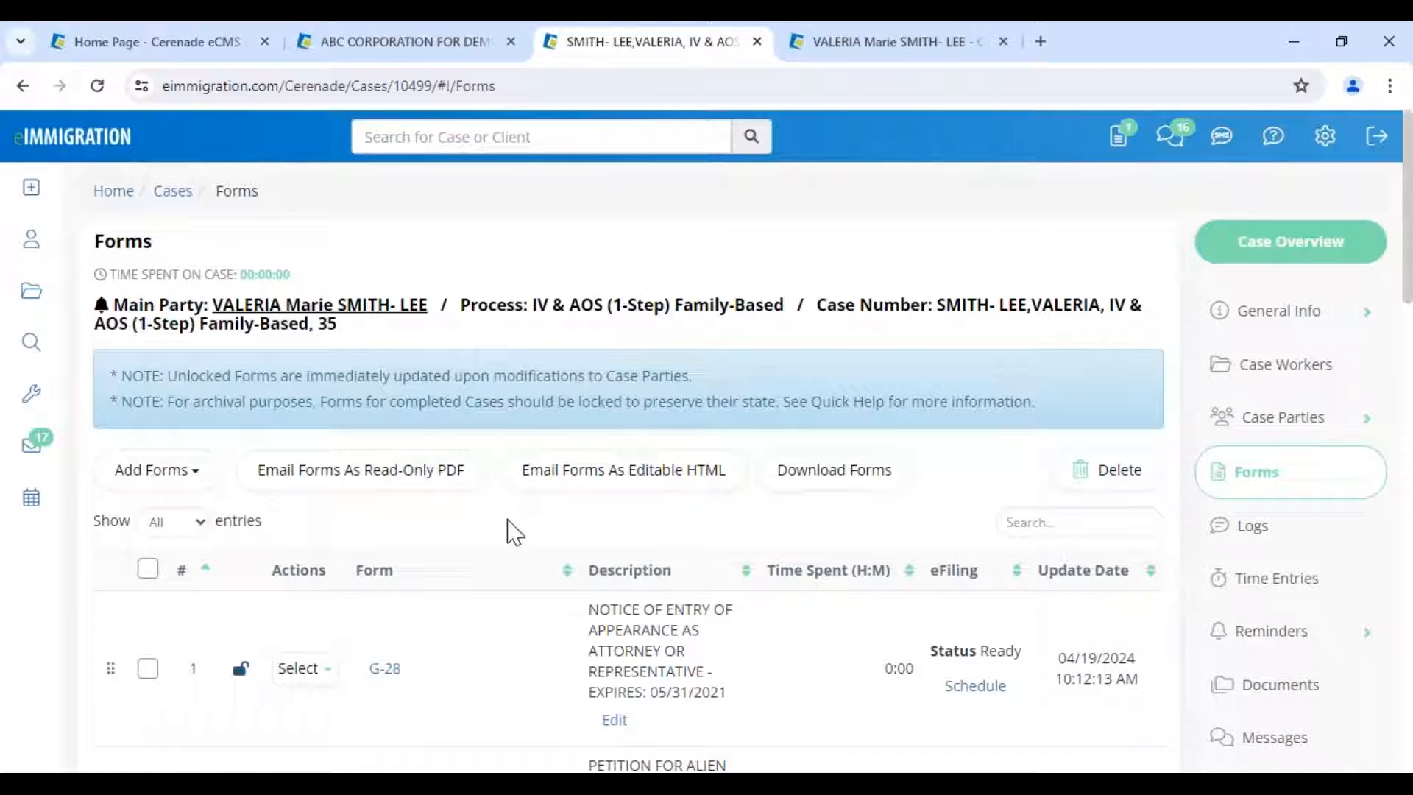
{"action": "scroll", "coordinate": [514, 532], "scroll_direction": "down", "scroll_amount": 1}
{"action": "scroll", "coordinate": [516, 531], "scroll_direction": "down", "scroll_amount": 1}
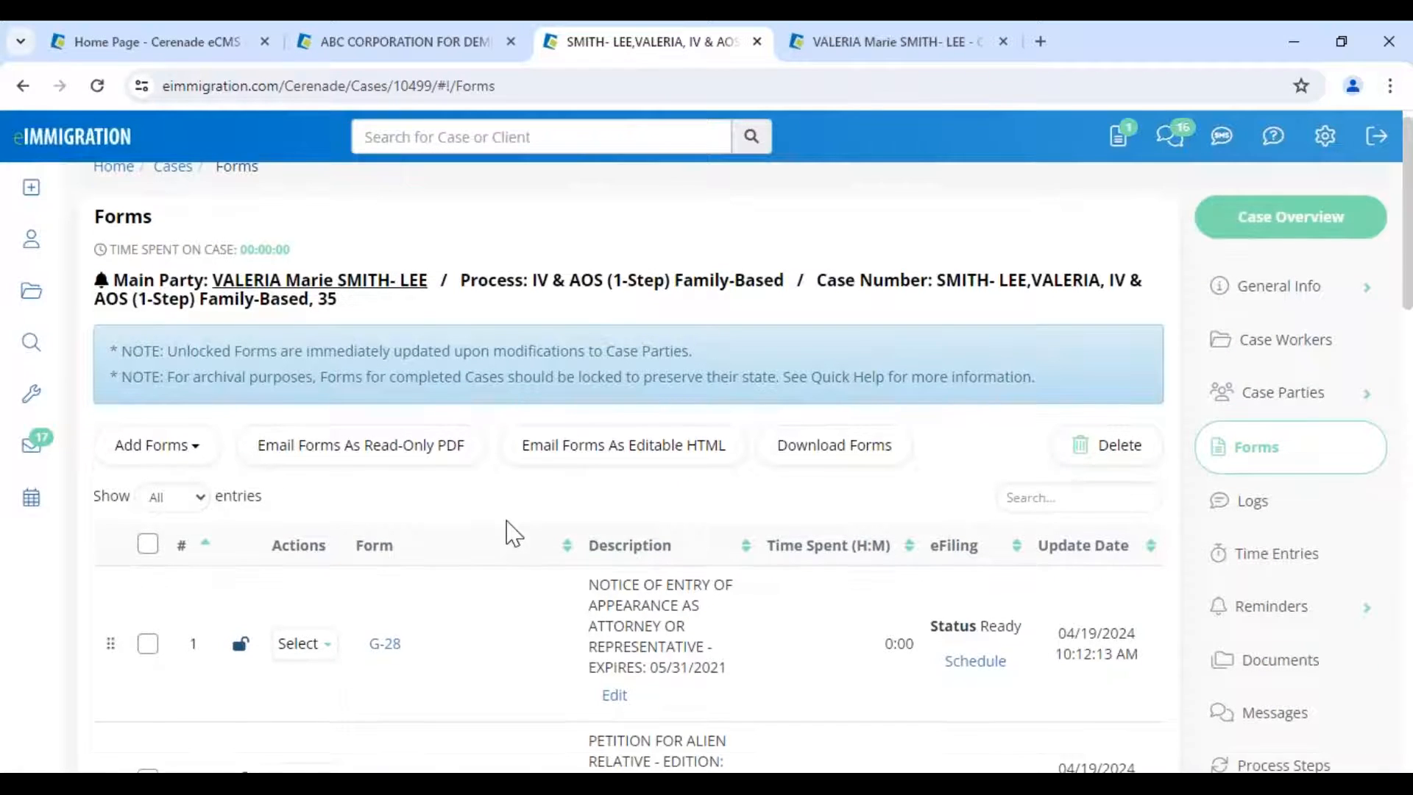
{"action": "scroll", "coordinate": [514, 532], "scroll_direction": "down", "scroll_amount": 5}
- Open the I-130 form and jump to page 5, the beneficiary section
{"action": "left_click", "coordinate": [381, 393]}
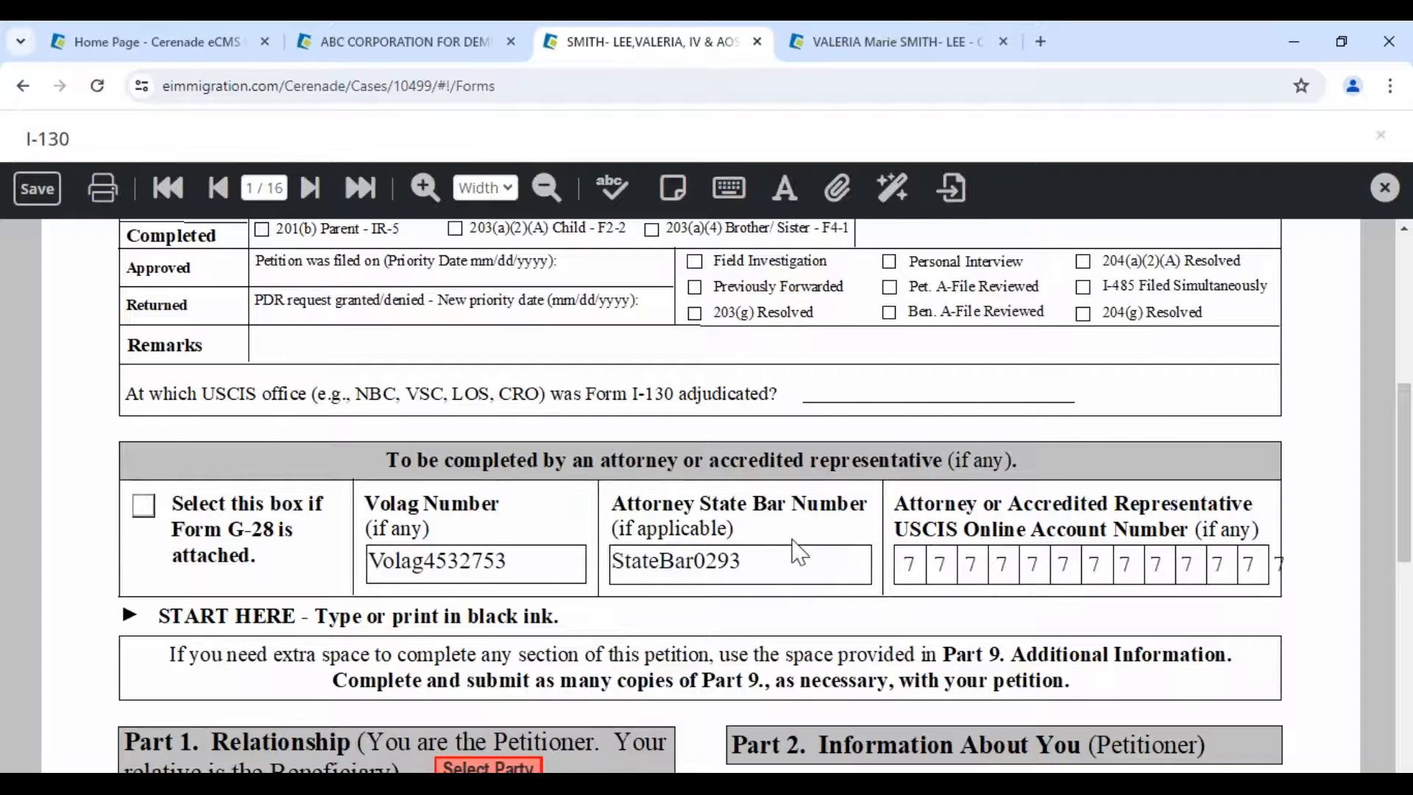
{"action": "scroll", "coordinate": [524, 557], "scroll_direction": "down", "scroll_amount": 1}
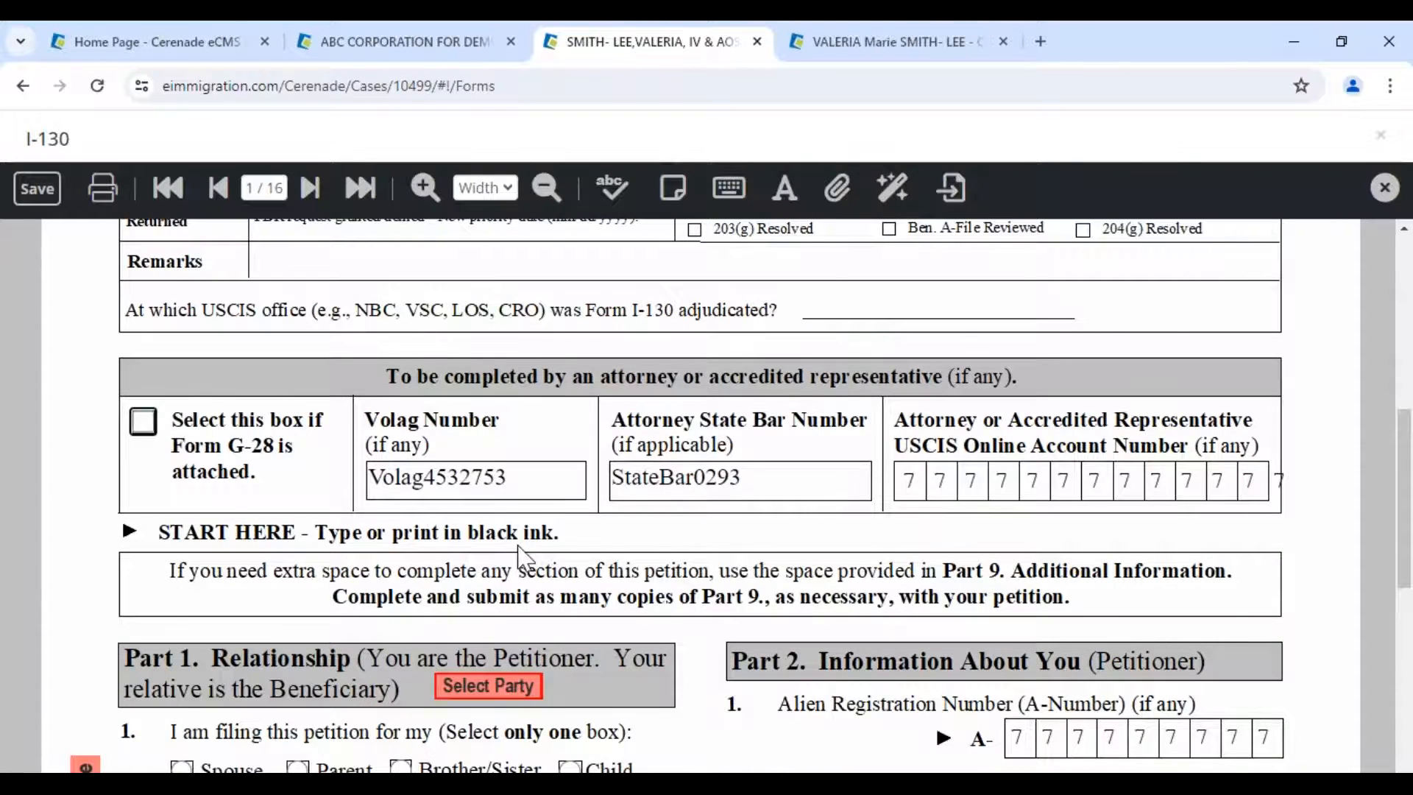
{"action": "scroll", "coordinate": [524, 558], "scroll_direction": "down", "scroll_amount": 5}
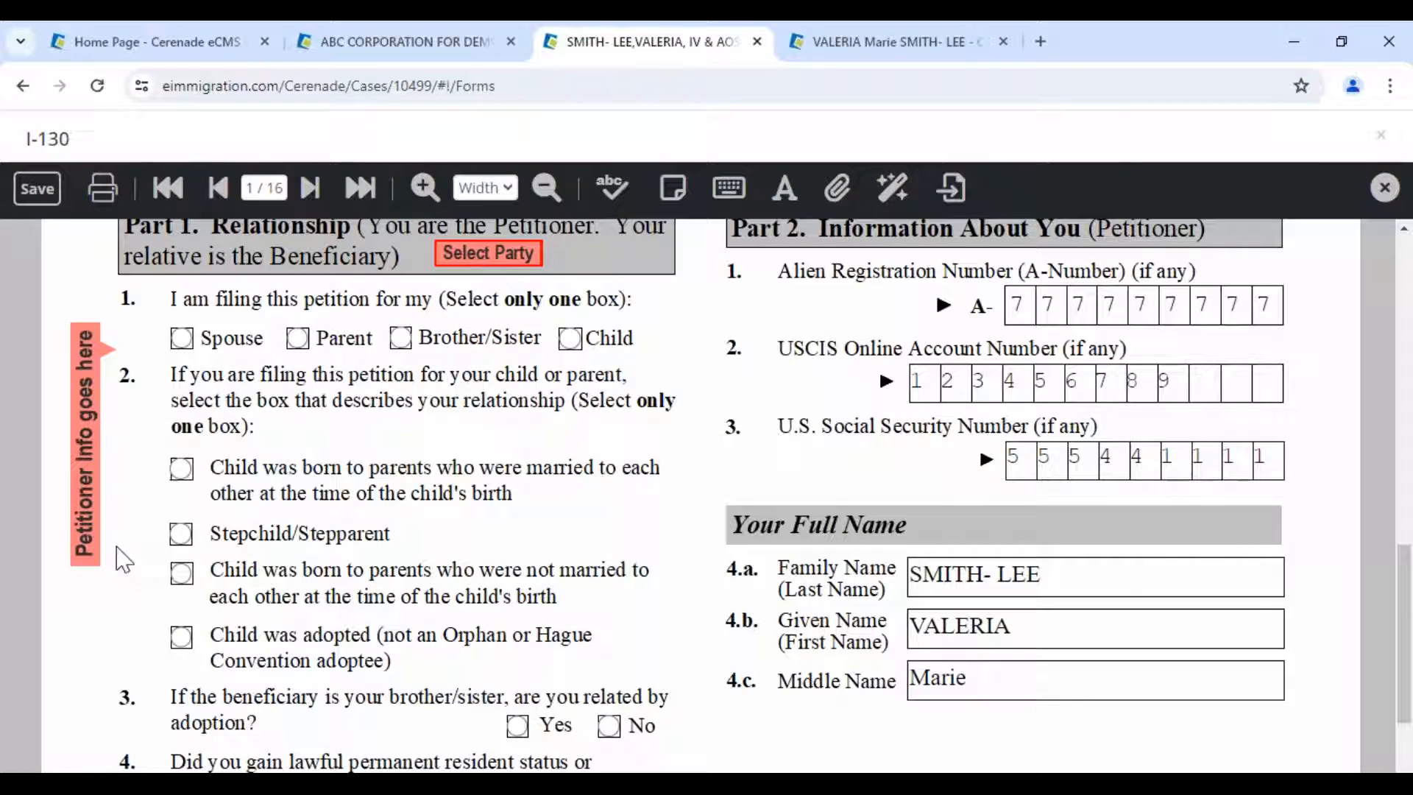
{"action": "left_click", "coordinate": [280, 190]}
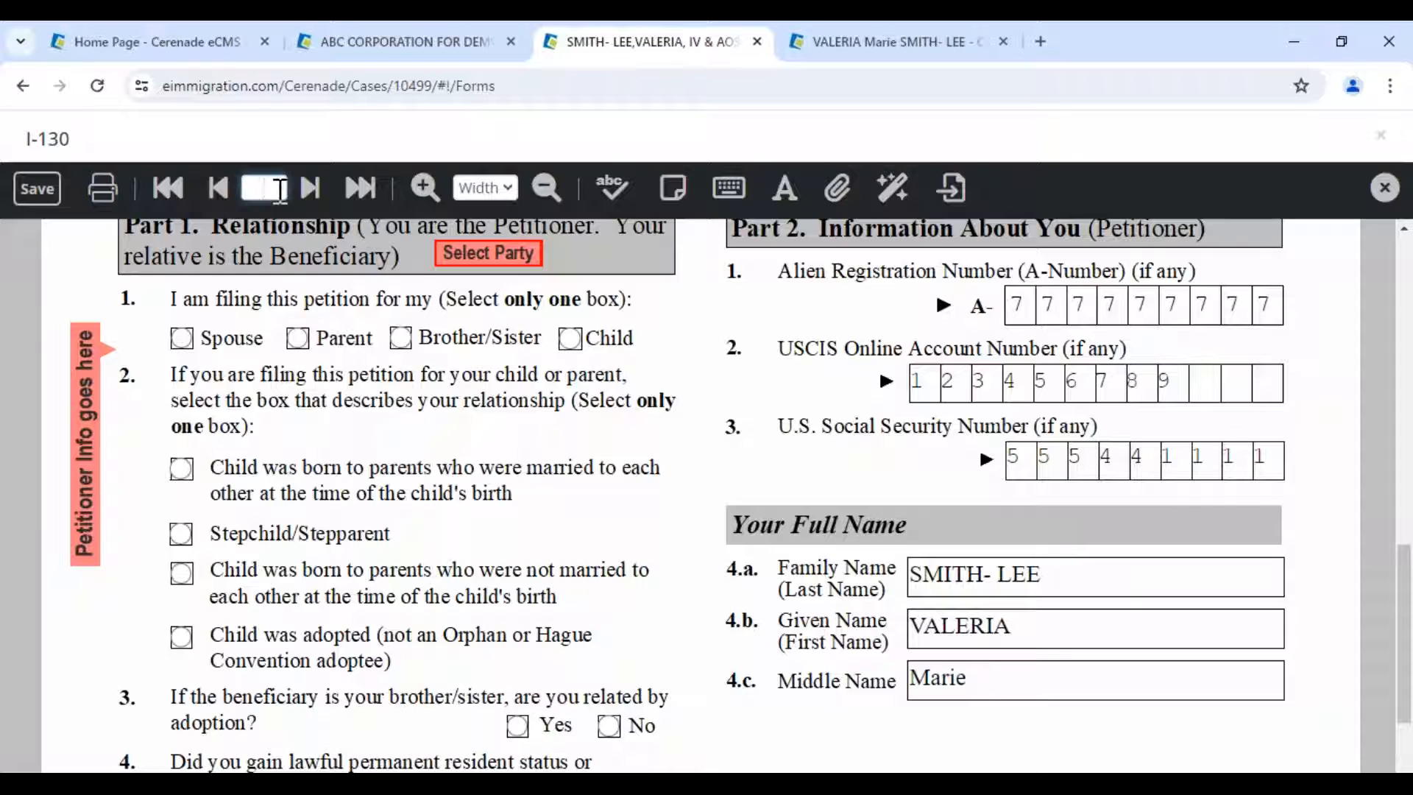
{"action": "key", "text": "BackSpace"}
{"action": "key", "text": "BackSpace"}
{"action": "type", "text": "5"}
{"action": "key", "text": "Return"}
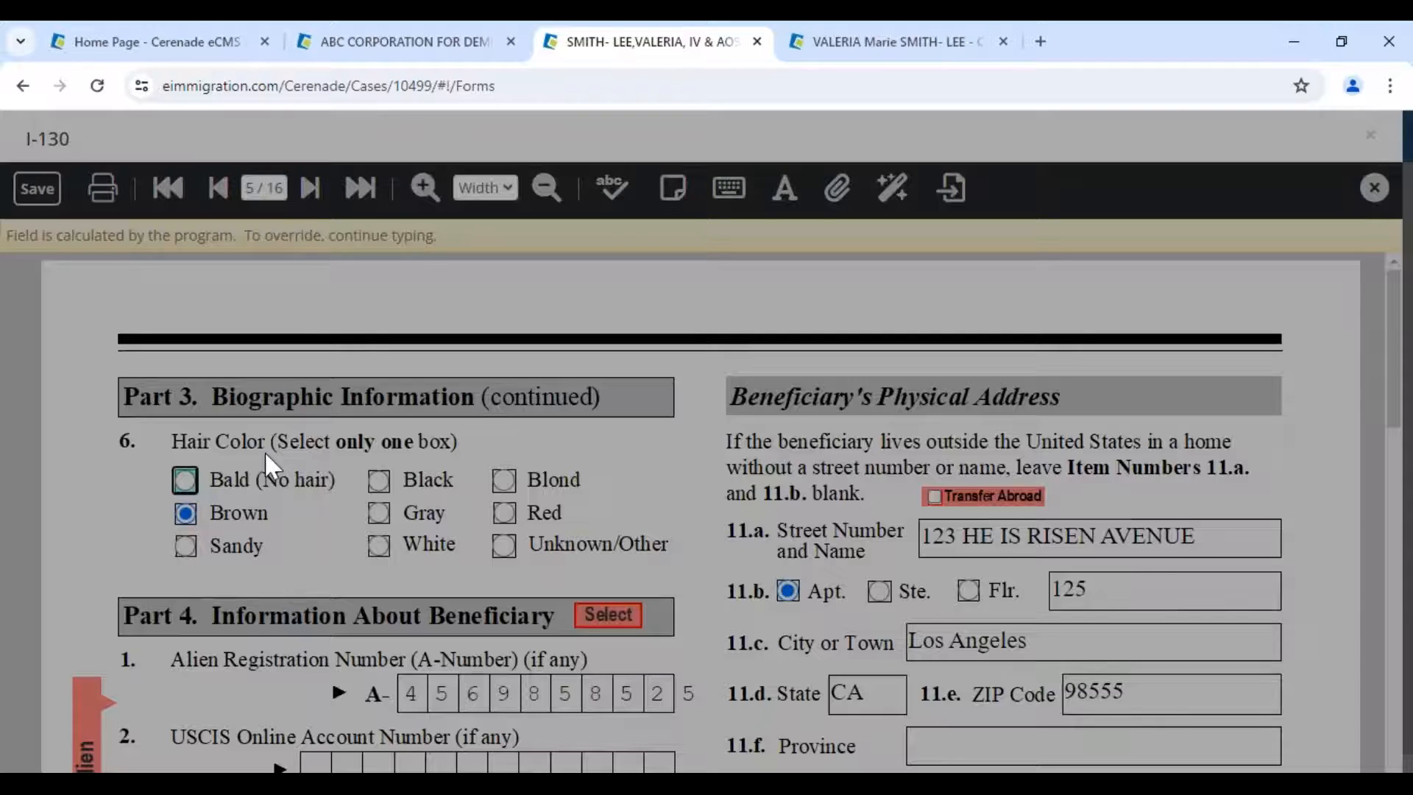
- Jump to page 2 of 16, showing Other Names Used
{"action": "scroll", "coordinate": [171, 543], "scroll_direction": "down", "scroll_amount": 5}
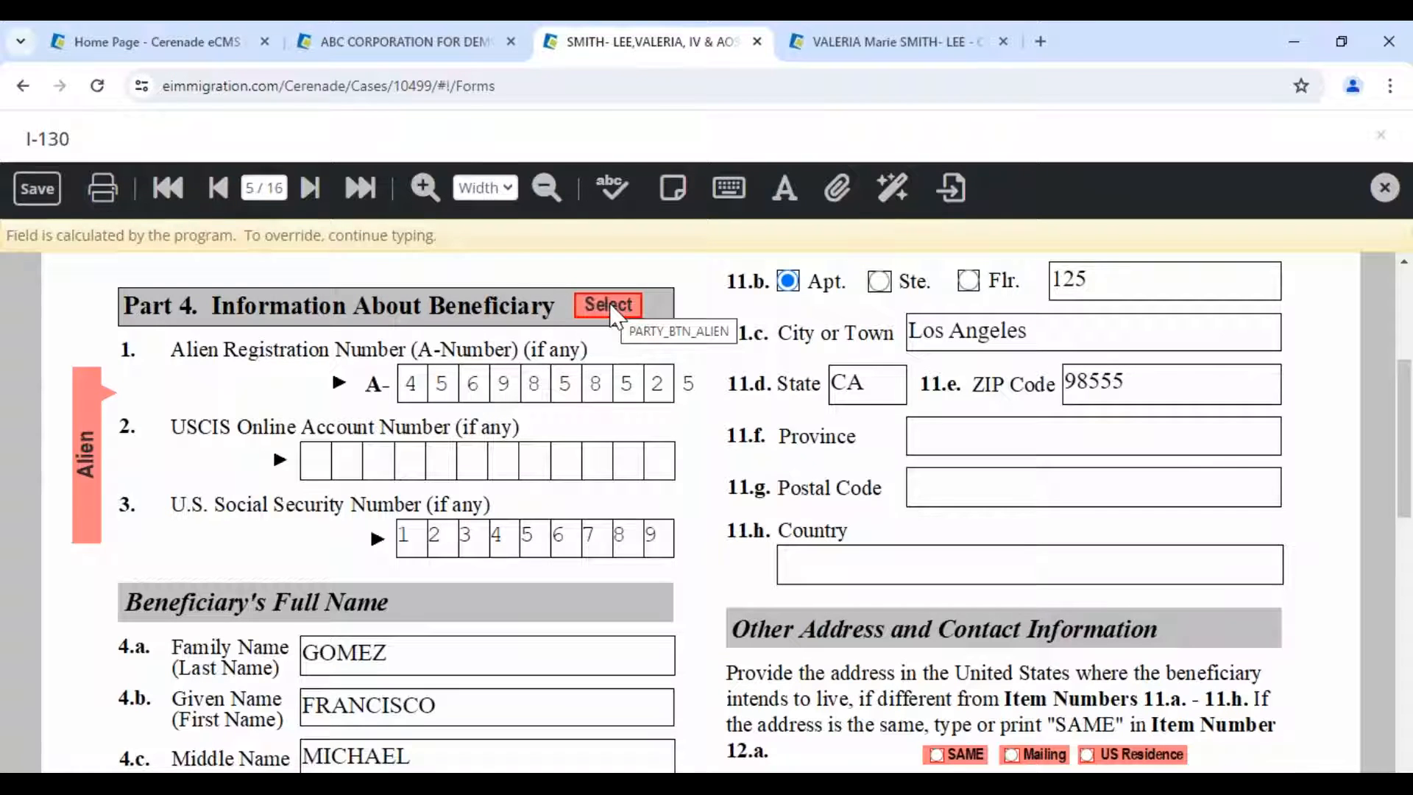
{"action": "left_click", "coordinate": [279, 188]}
{"action": "type", "text": "2"}
{"action": "key", "text": "Return"}
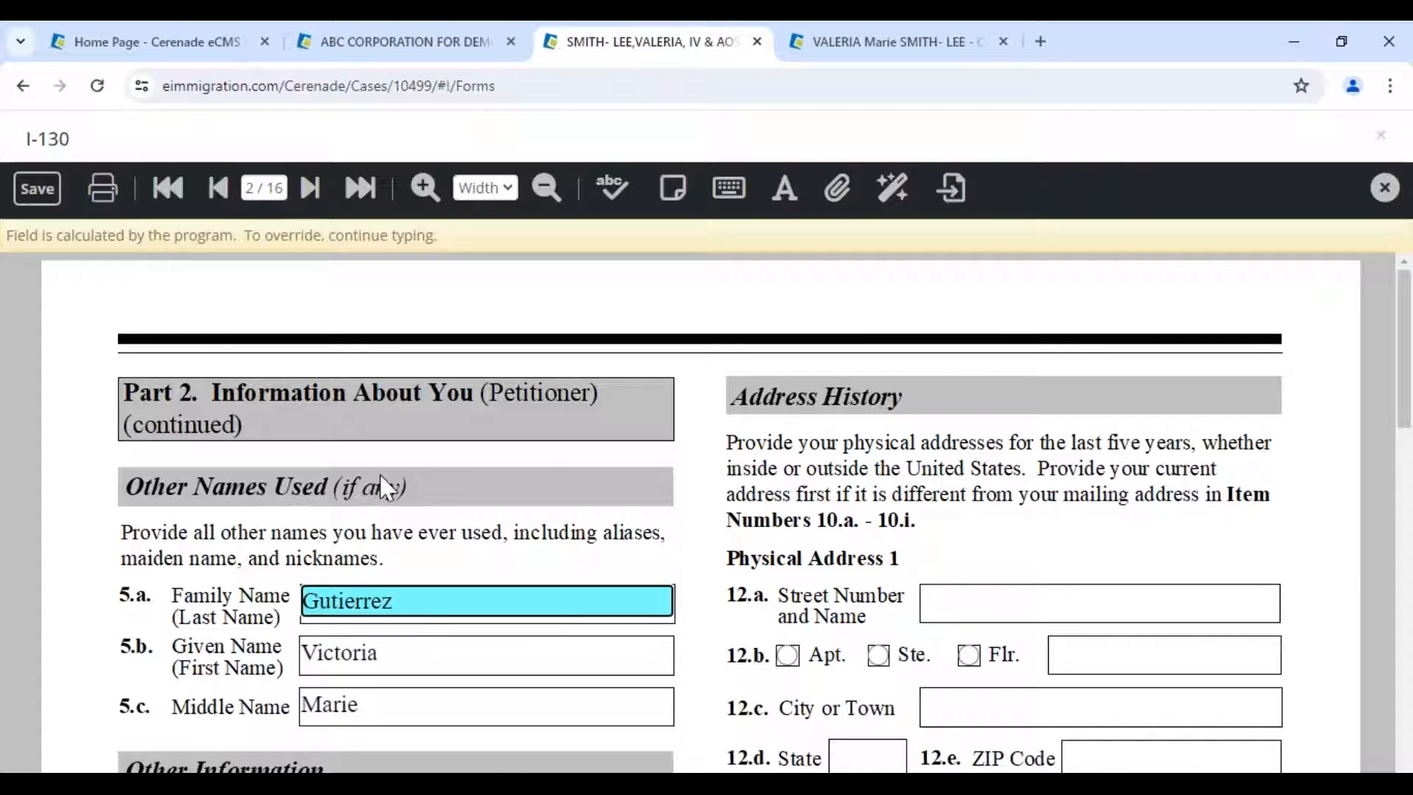
- Replace the mailing street address in 10.b with 'PO Box 1234'
{"action": "scroll", "coordinate": [384, 487], "scroll_direction": "down", "scroll_amount": 7}
{"action": "scroll", "coordinate": [388, 540], "scroll_direction": "down", "scroll_amount": 3}
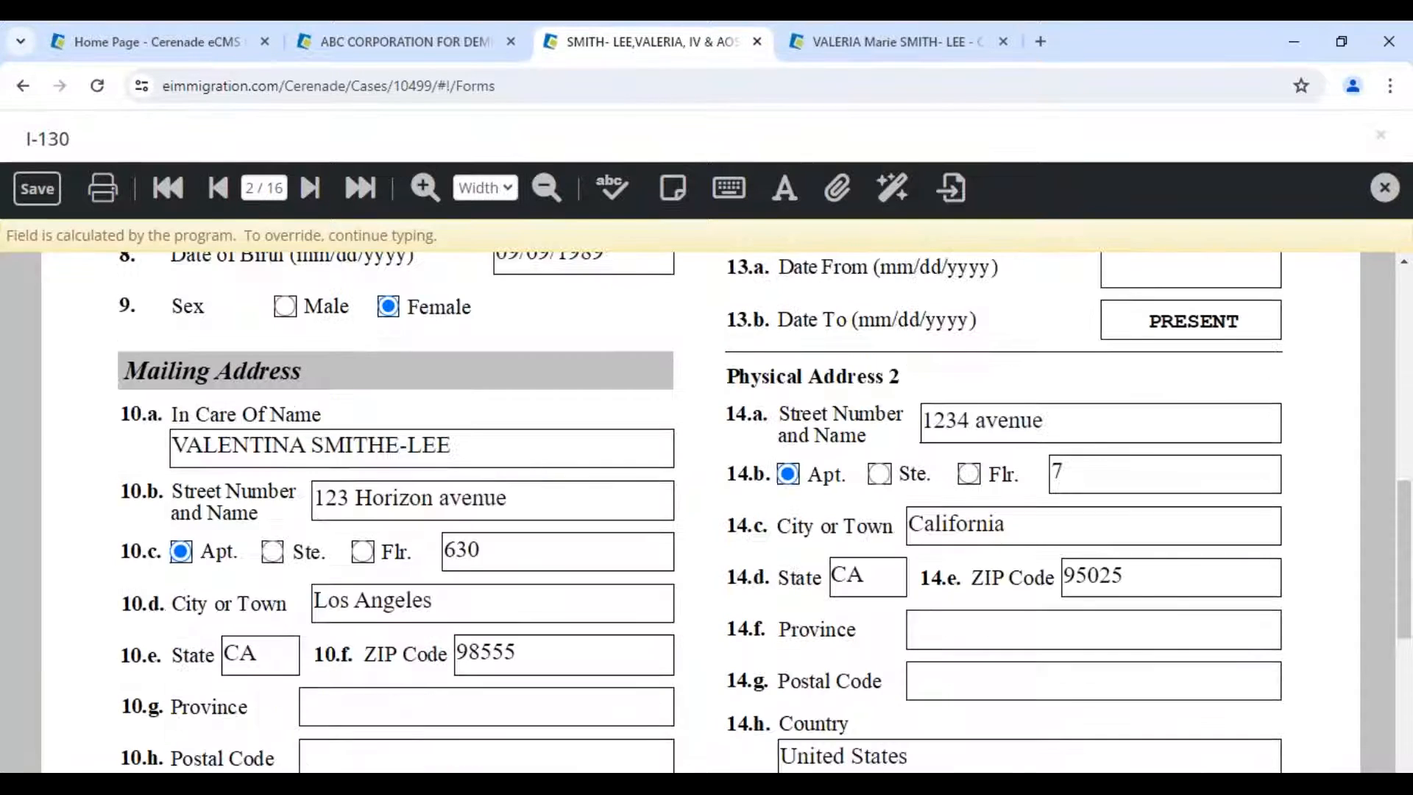
{"action": "left_click", "coordinate": [324, 497]}
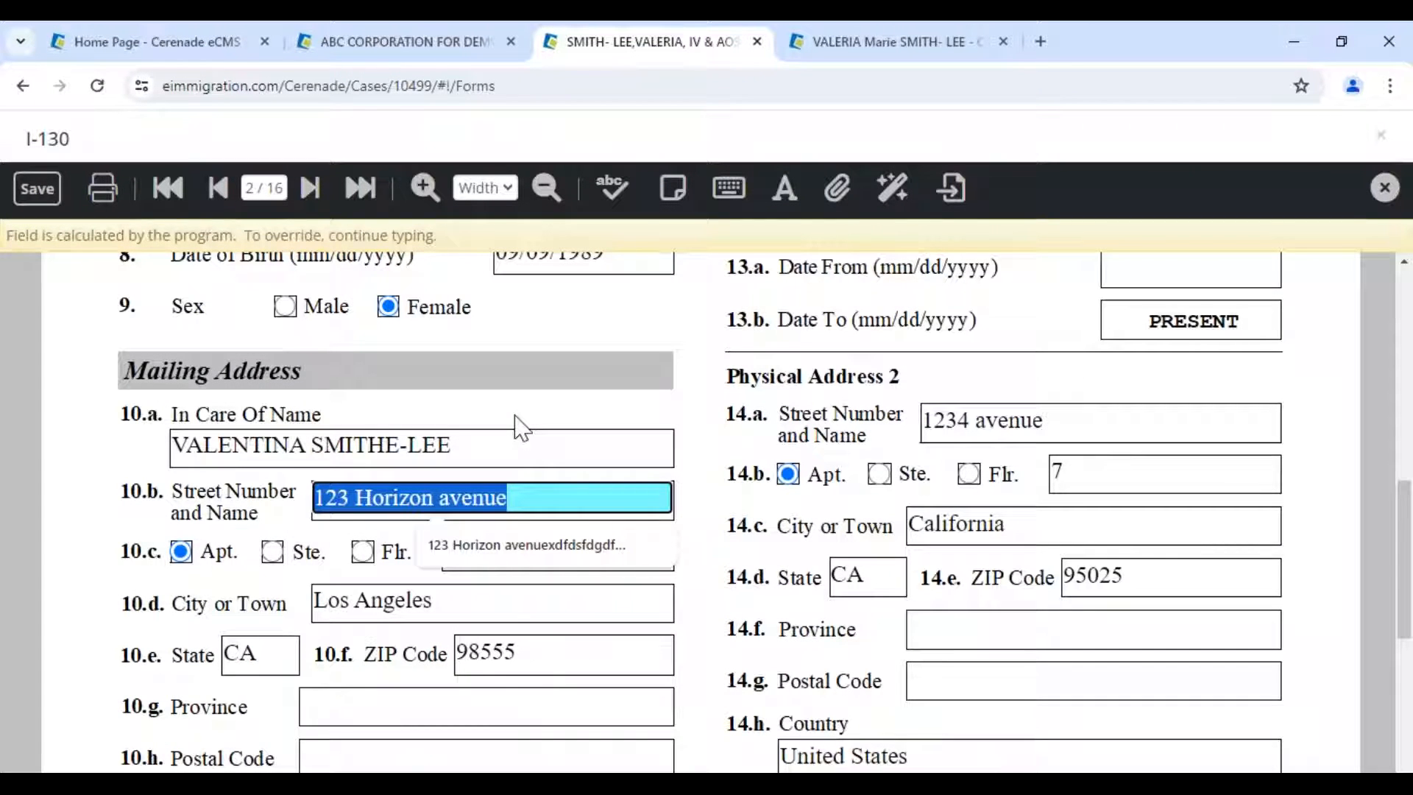
{"action": "key", "text": "Delete"}
{"action": "key", "text": "Delete"}
{"action": "key", "text": "Delete"}
{"action": "key", "text": "Delete"}
{"action": "key", "text": "Delete"}
{"action": "key", "text": "Delete"}
{"action": "key", "text": "Delete"}
{"action": "key", "text": "Delete"}
{"action": "key", "text": "Delete"}
{"action": "key", "text": "Delete"}
{"action": "key", "text": "Delete"}
{"action": "key", "text": "Delete"}
{"action": "key", "text": "Delete"}
{"action": "key", "text": "Delete"}
{"action": "key", "text": "Delete"}
{"action": "key", "text": "Delete"}
{"action": "key", "text": "Delete"}
{"action": "key", "text": "Delete"}
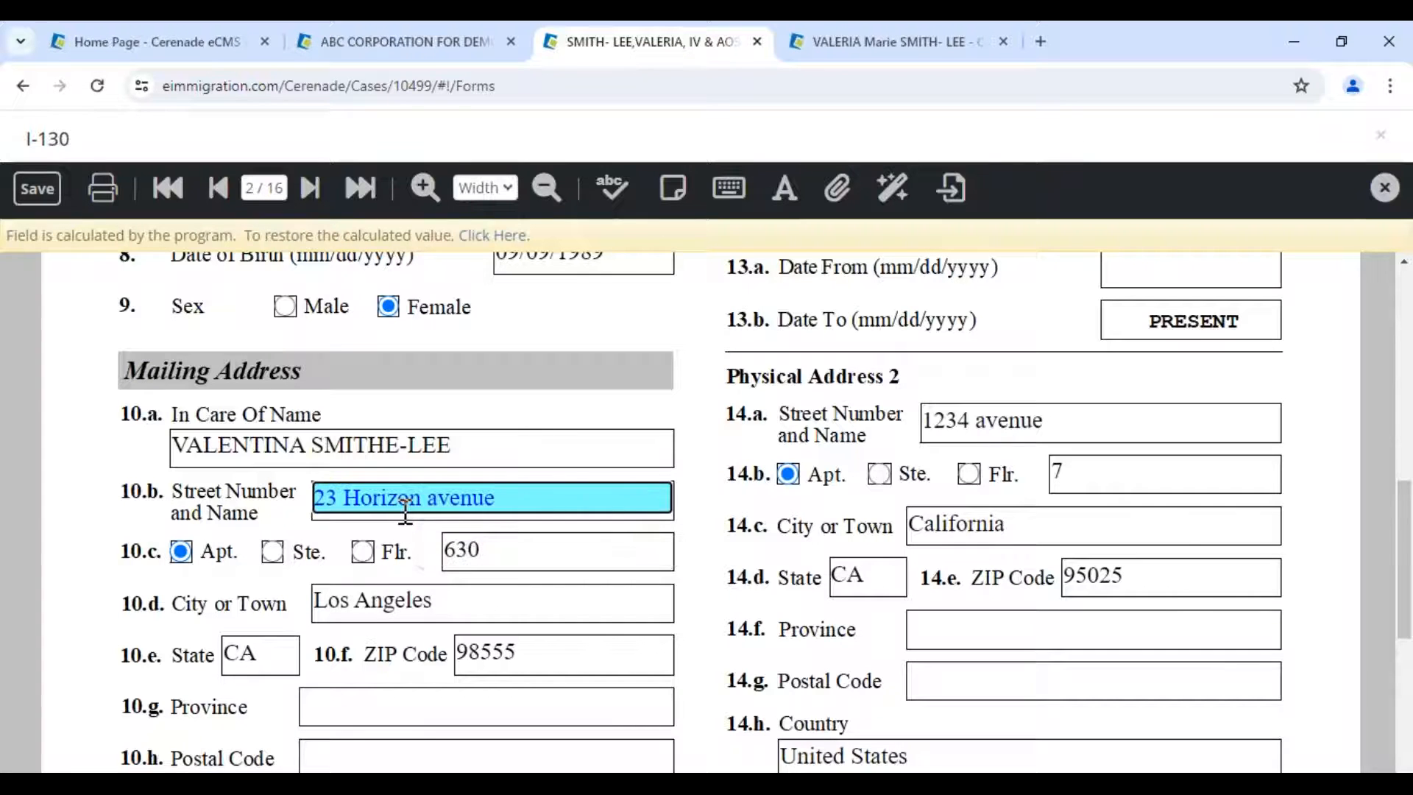
{"action": "type", "text": "P"}
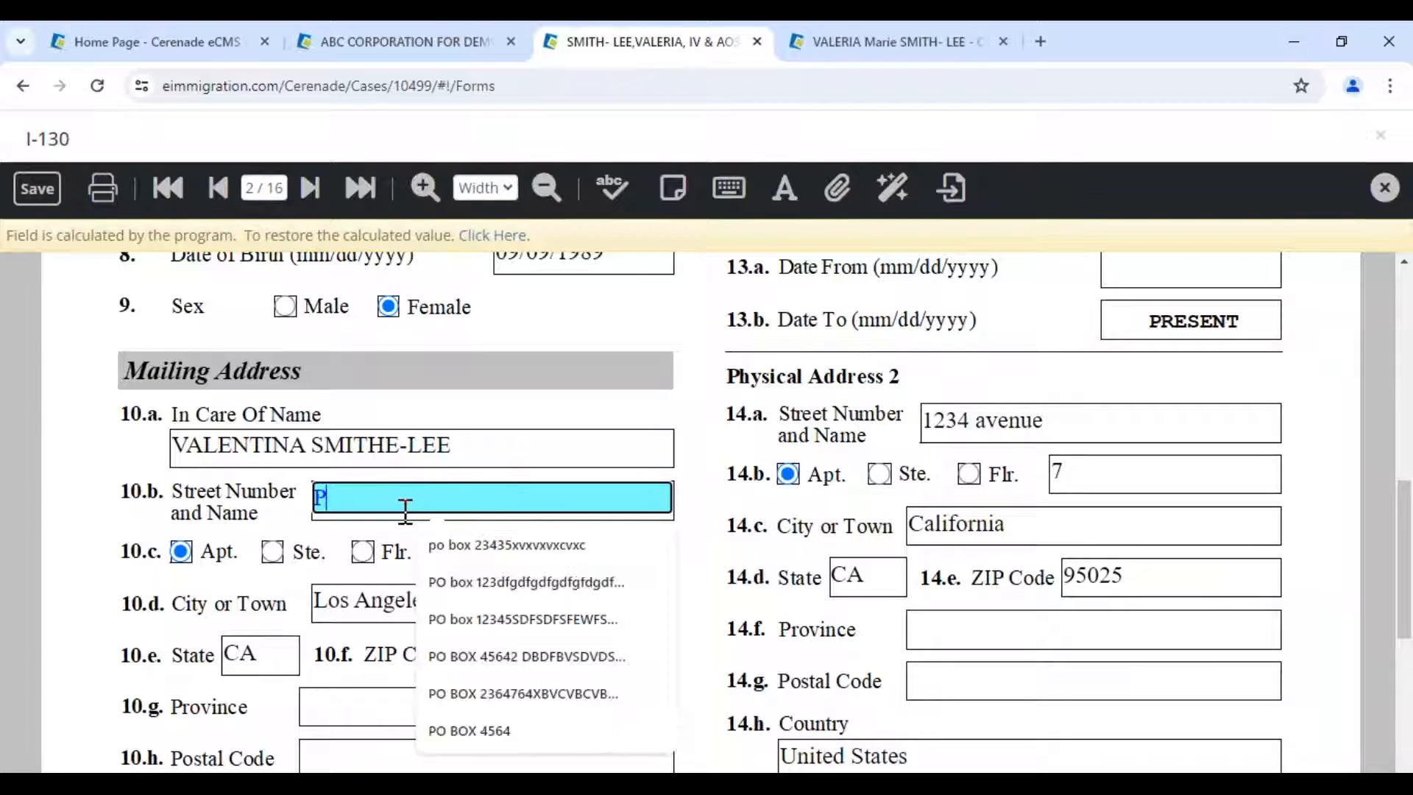
{"action": "type", "text": "O Box 1234"}
- Change the in-care-of name in 10.a to 'Law firm Cerenade'
{"action": "left_click_drag", "start_coordinate": [478, 447], "coordinate": [146, 374]}
{"action": "type", "text": "La"}
{"action": "type", "text": "wfirm"}
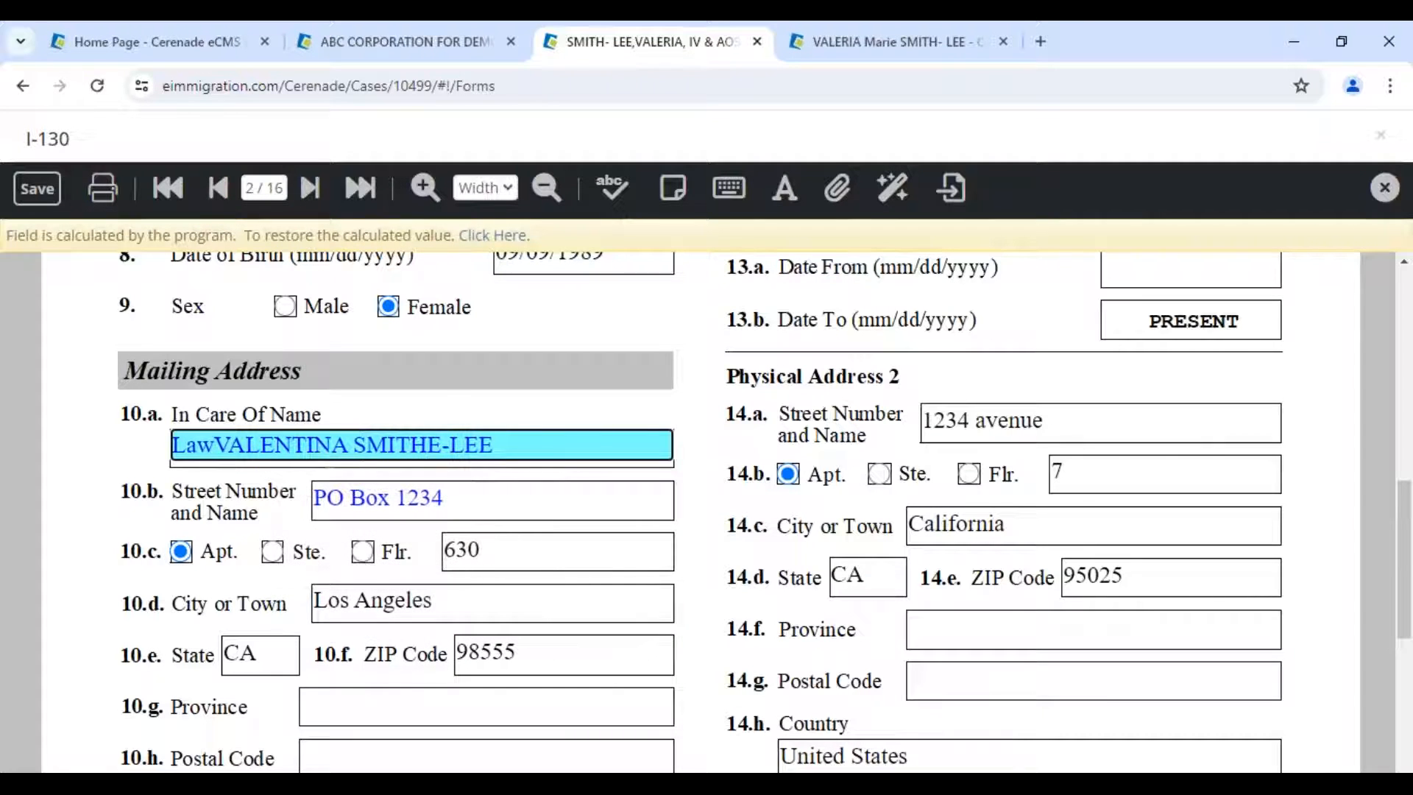
{"action": "key", "text": "Delete"}
{"action": "key", "text": "Delete"}
{"action": "key", "text": "Delete"}
{"action": "key", "text": "Delete"}
{"action": "key", "text": "Delete"}
{"action": "key", "text": "Delete"}
{"action": "key", "text": "Delete"}
{"action": "key", "text": "Delete"}
{"action": "key", "text": "Delete"}
{"action": "key", "text": "Delete"}
{"action": "key", "text": "Delete"}
{"action": "key", "text": "Delete"}
{"action": "key", "text": "Delete"}
{"action": "key", "text": "Delete"}
{"action": "key", "text": "Delete"}
{"action": "key", "text": "Delete"}
{"action": "key", "text": "Delete"}
{"action": "key", "text": "Delete"}
{"action": "key", "text": "Delete"}
{"action": "key", "text": "Delete"}
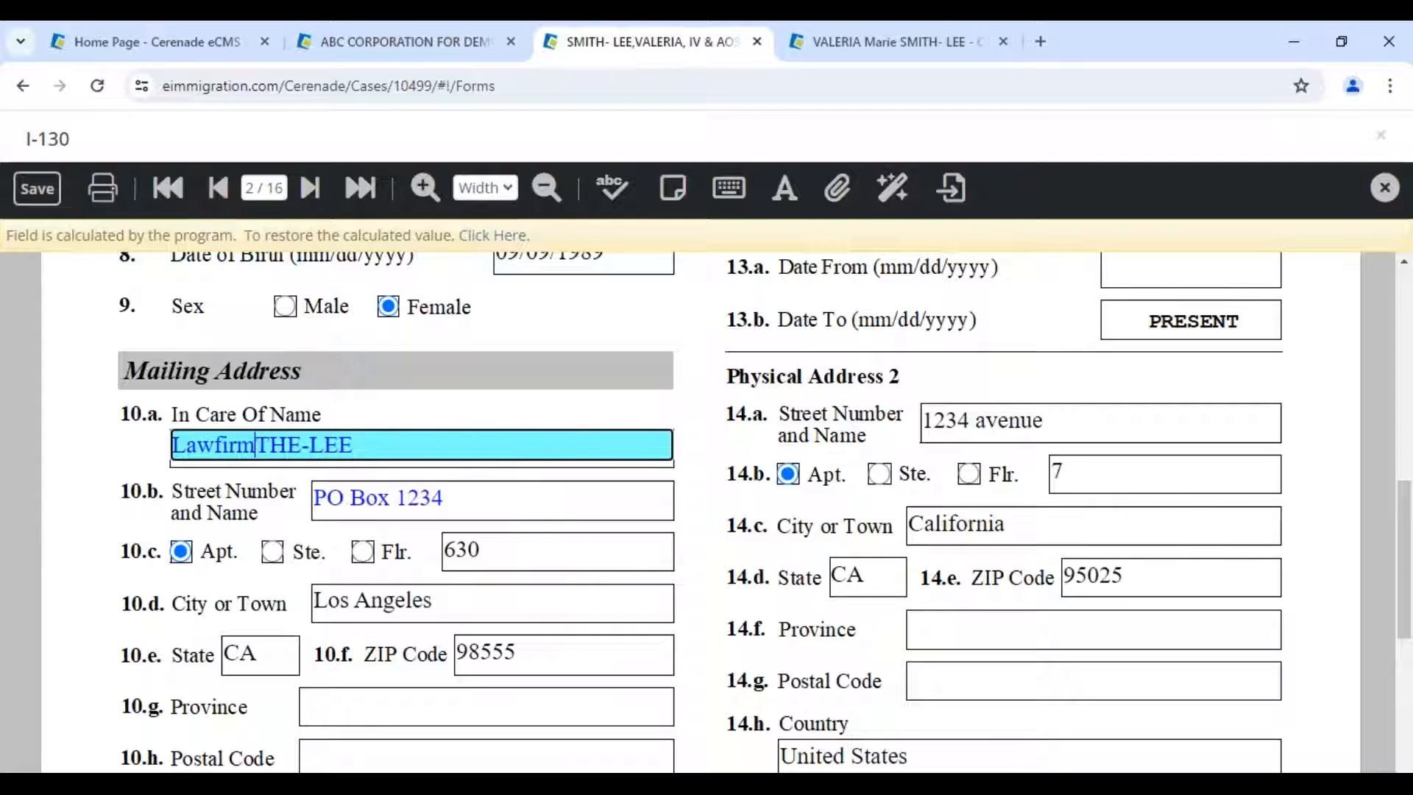
{"action": "type", "text": "C"}
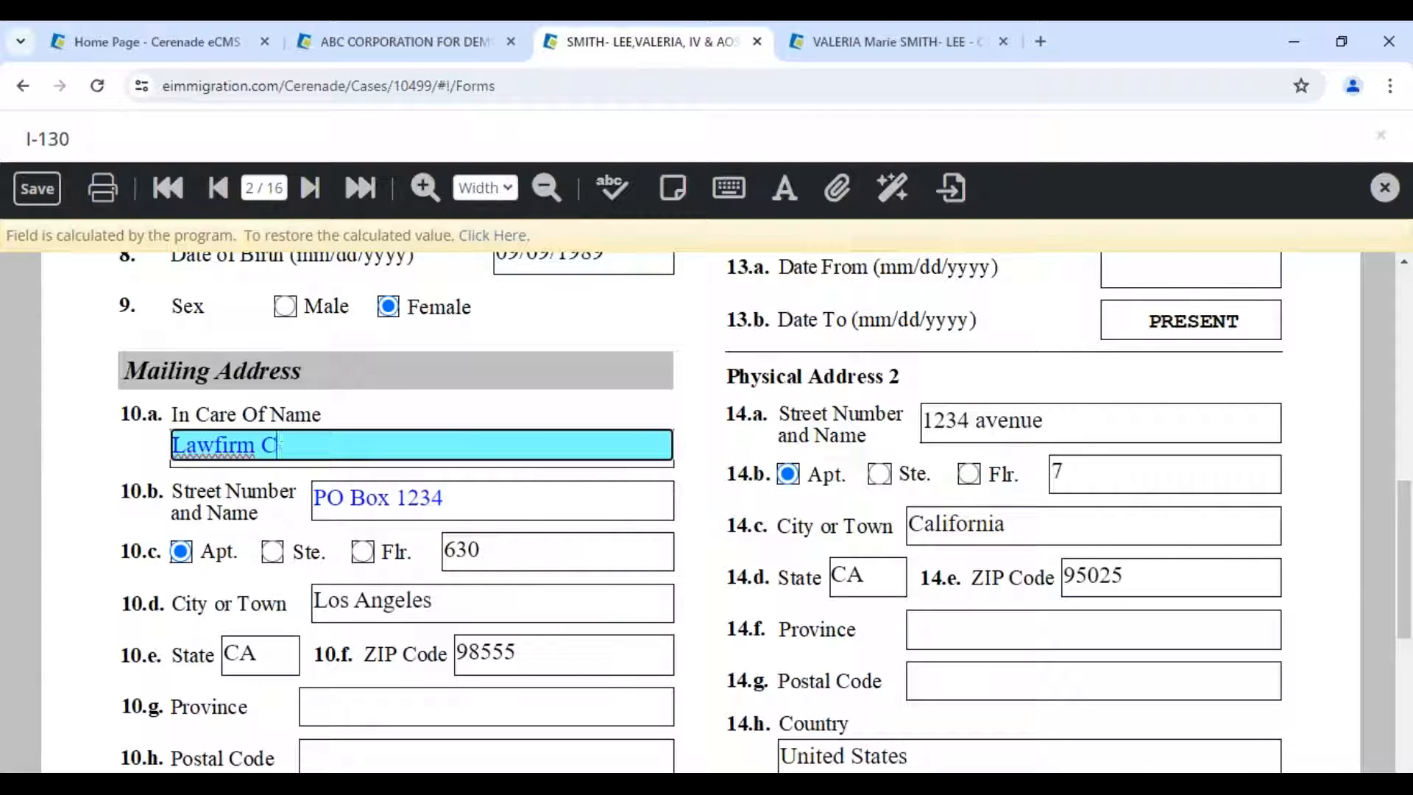
{"action": "type", "text": "erenade"}
{"action": "left_click", "coordinate": [220, 443]}
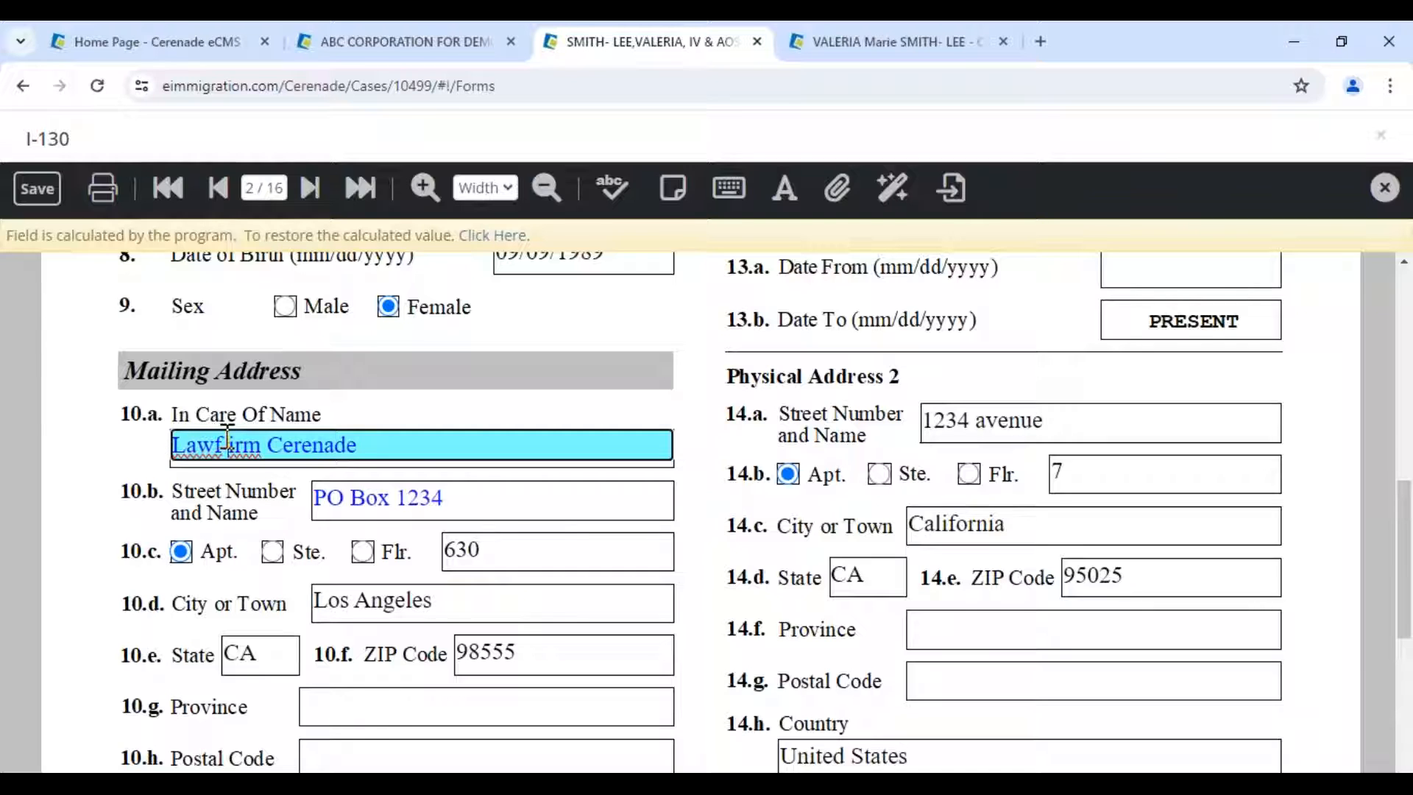
{"action": "left_click", "coordinate": [449, 497]}
{"action": "key", "text": "Escape"}
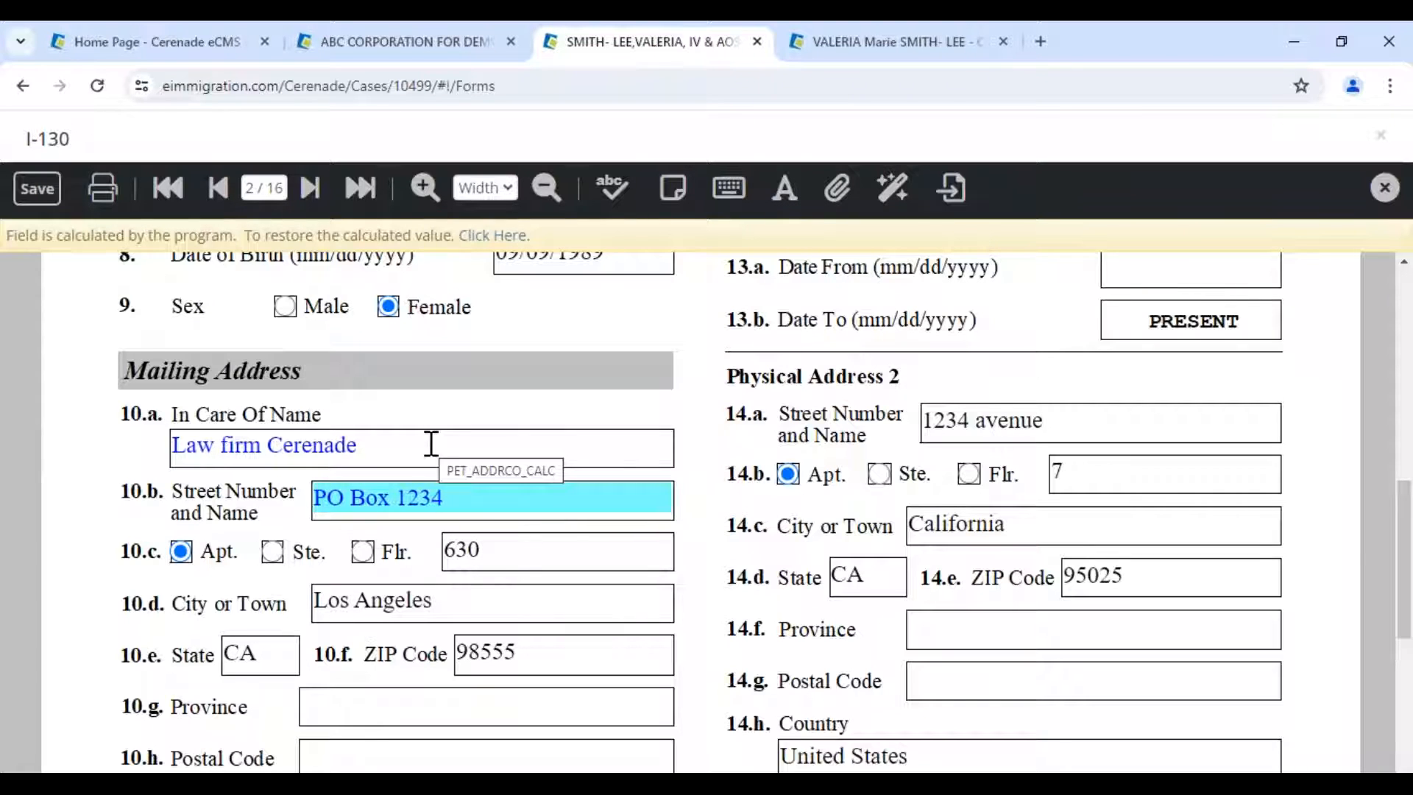
{"action": "left_click", "coordinate": [464, 495]}
{"action": "left_click", "coordinate": [410, 451]}
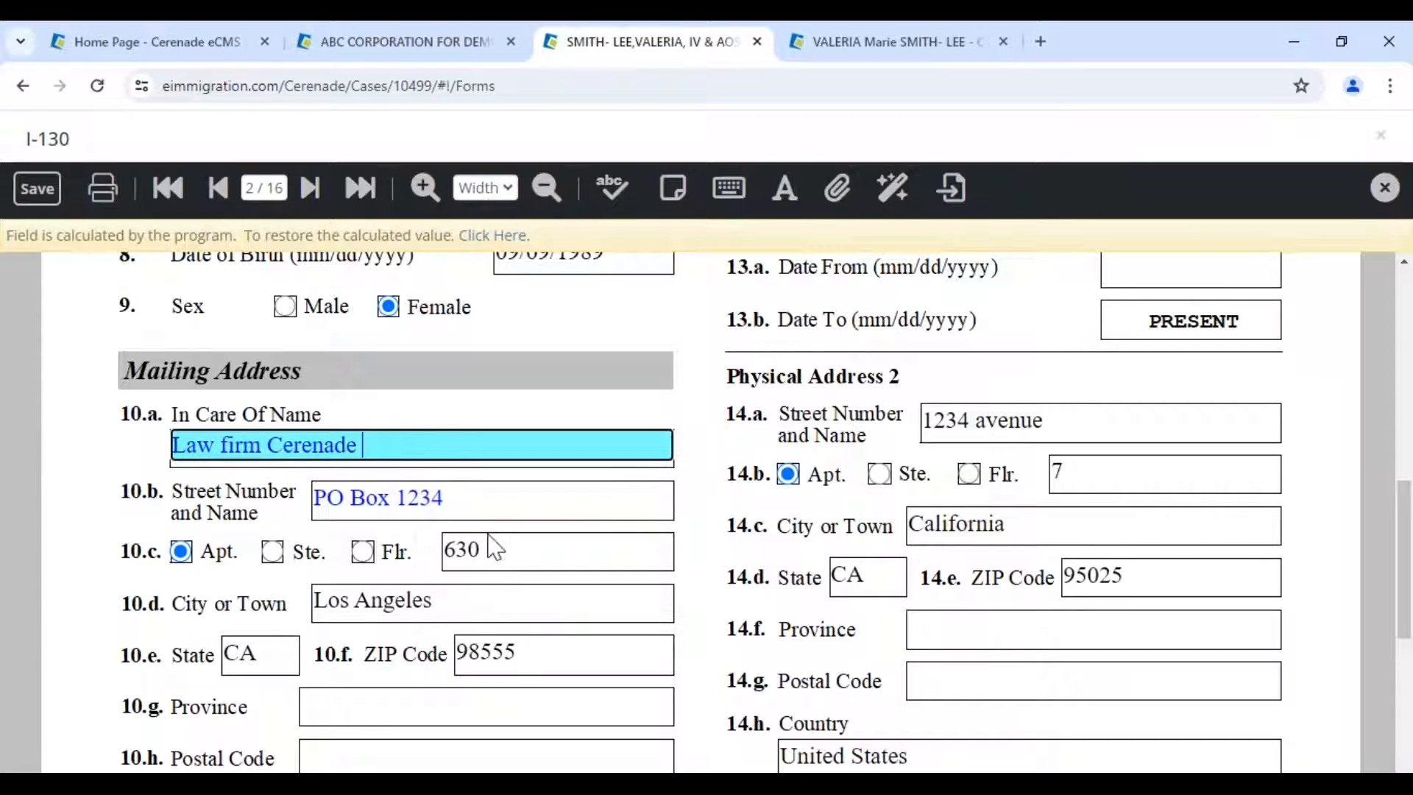
- Clear the apartment type and apartment number in 10.c
{"action": "left_click", "coordinate": [494, 548]}
{"action": "type", "text": "30"}
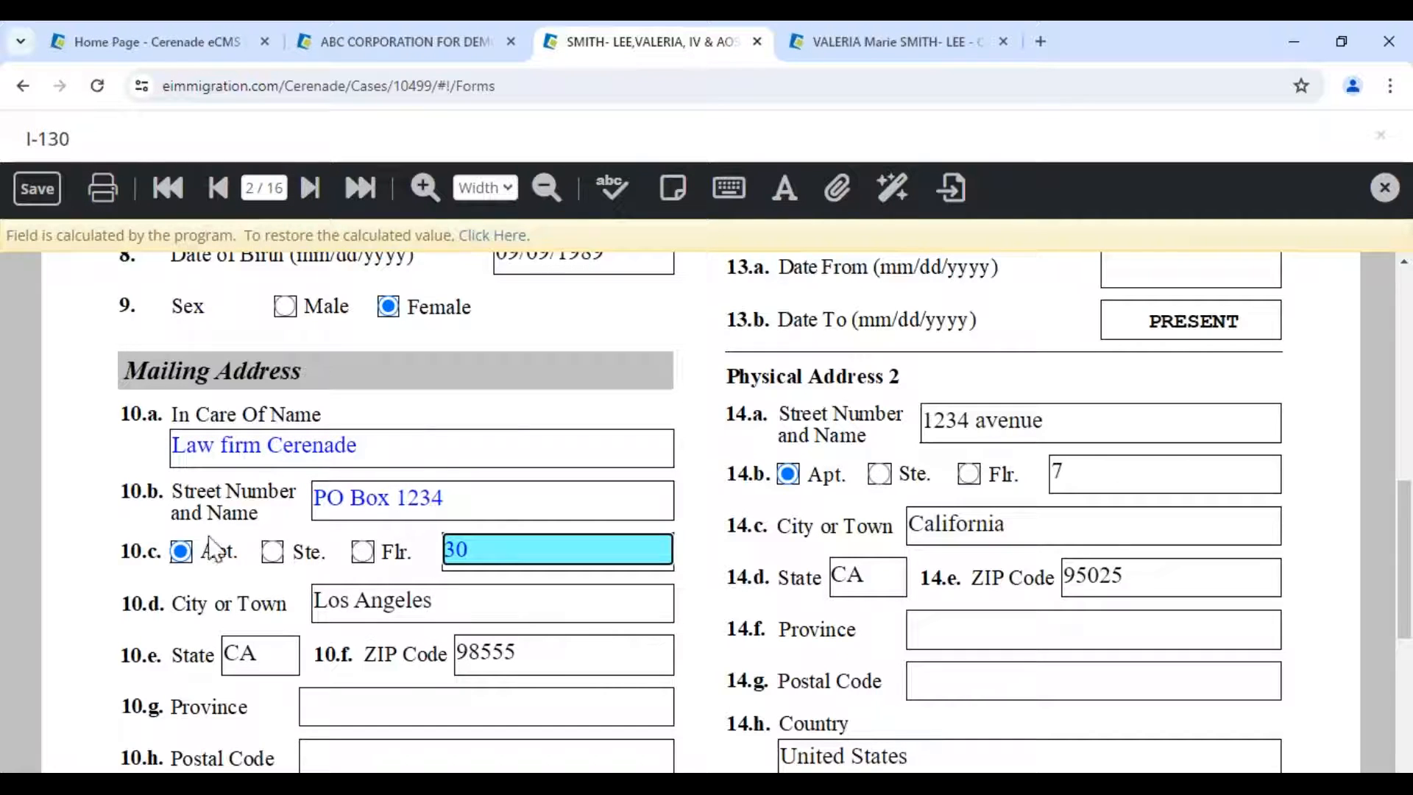
{"action": "left_click", "coordinate": [182, 553]}
{"action": "left_click", "coordinate": [233, 556]}
{"action": "left_click", "coordinate": [479, 549]}
{"action": "left_click_drag", "start_coordinate": [478, 549], "coordinate": [375, 546]}
{"action": "key", "text": "BackSpace"}
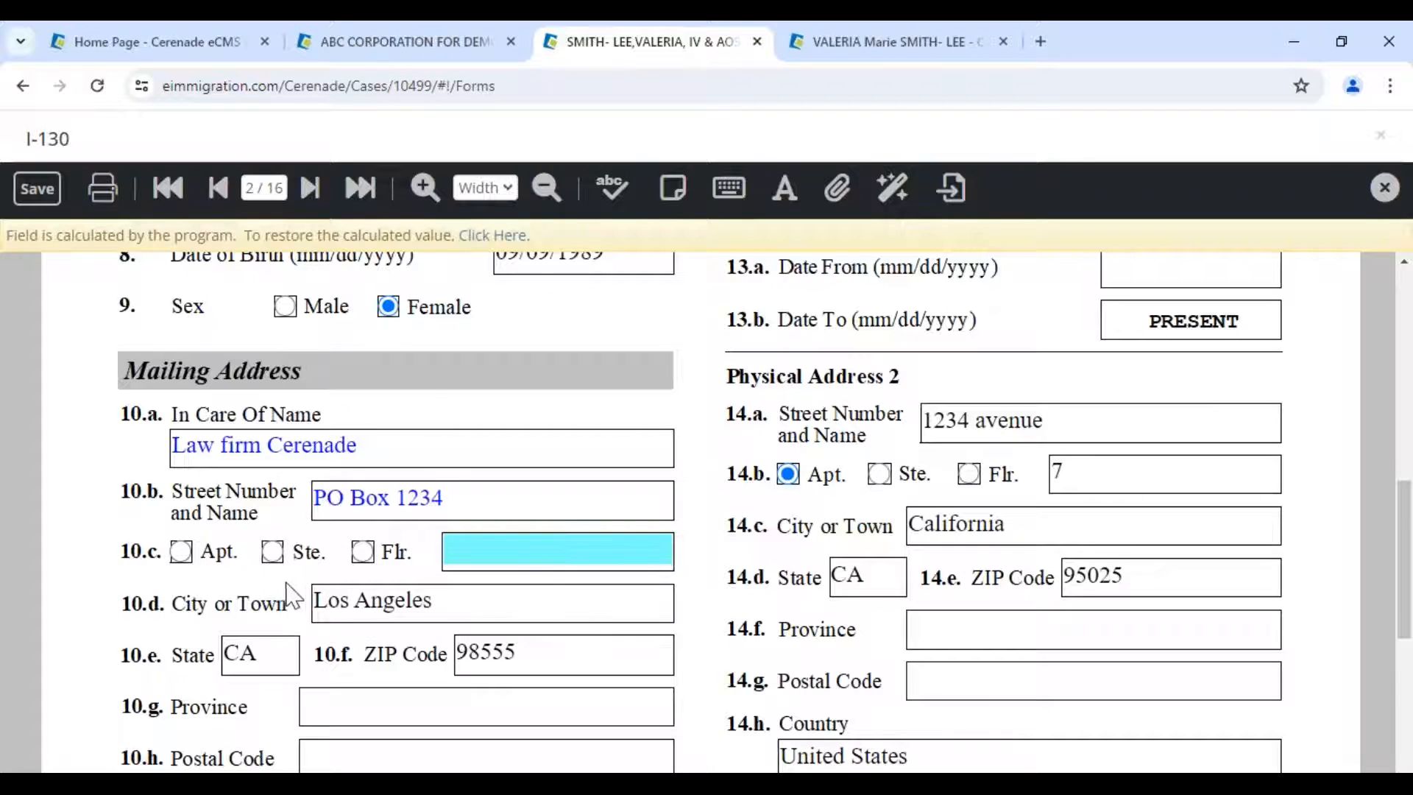
- Change the city from Los Angeles to Inglewood and the ZIP from 98555 to 90301
{"action": "left_click", "coordinate": [445, 613]}
{"action": "key", "text": "Home"}
{"action": "type", "text": "Ing;e"}
{"action": "key", "text": "BackSpace"}
{"action": "key", "text": "BackSpace"}
{"action": "type", "text": "lewood"}
{"action": "key", "text": "Delete"}
{"action": "key", "text": "Delete"}
{"action": "key", "text": "Delete"}
{"action": "key", "text": "Delete"}
{"action": "key", "text": "Delete"}
{"action": "key", "text": "Delete"}
{"action": "key", "text": "Delete"}
{"action": "key", "text": "Delete"}
{"action": "key", "text": "Delete"}
{"action": "key", "text": "Delete"}
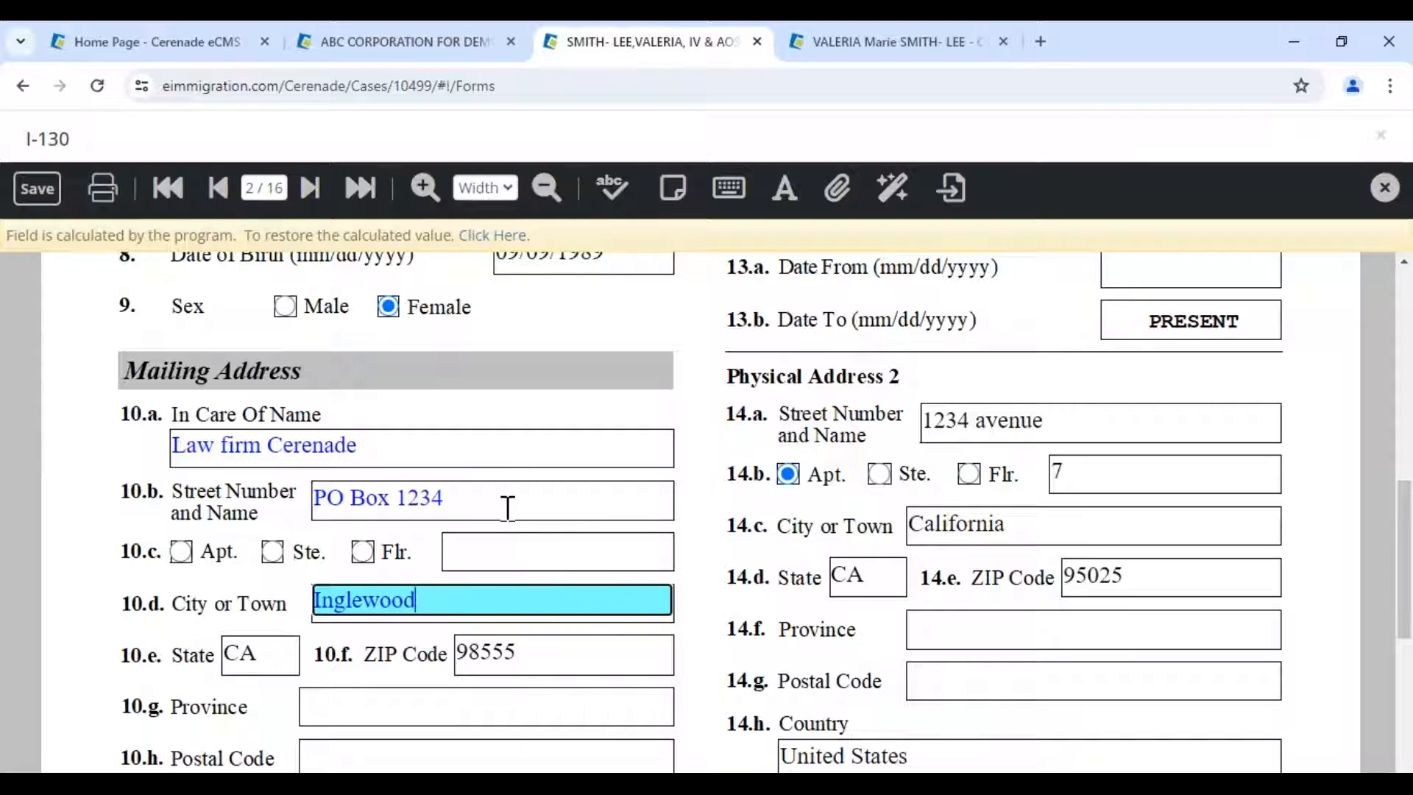
{"action": "left_click", "coordinate": [539, 661]}
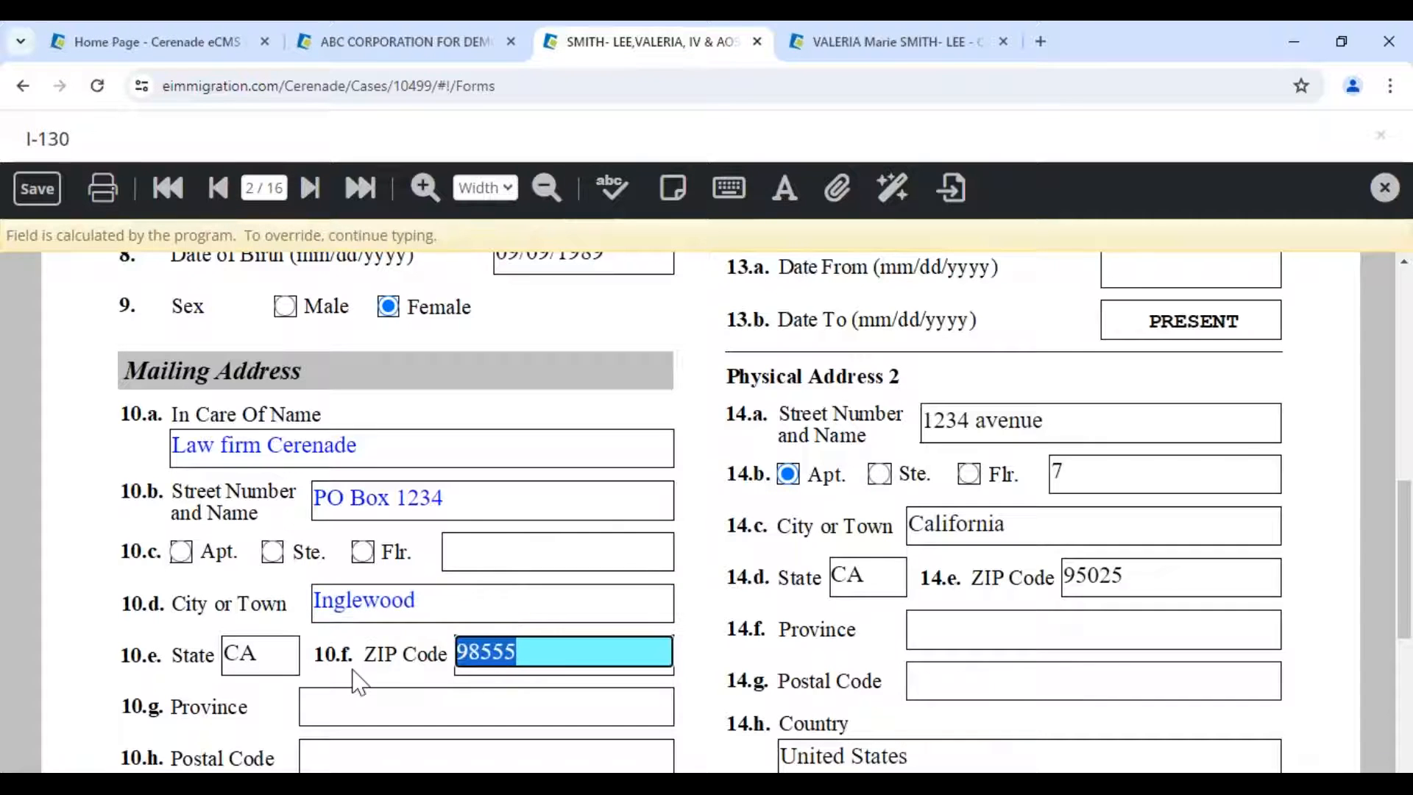
{"action": "key", "text": "BackSpace"}
{"action": "key", "text": "BackSpace"}
{"action": "key", "text": "BackSpace"}
{"action": "key", "text": "BackSpace"}
{"action": "key", "text": "BackSpace"}
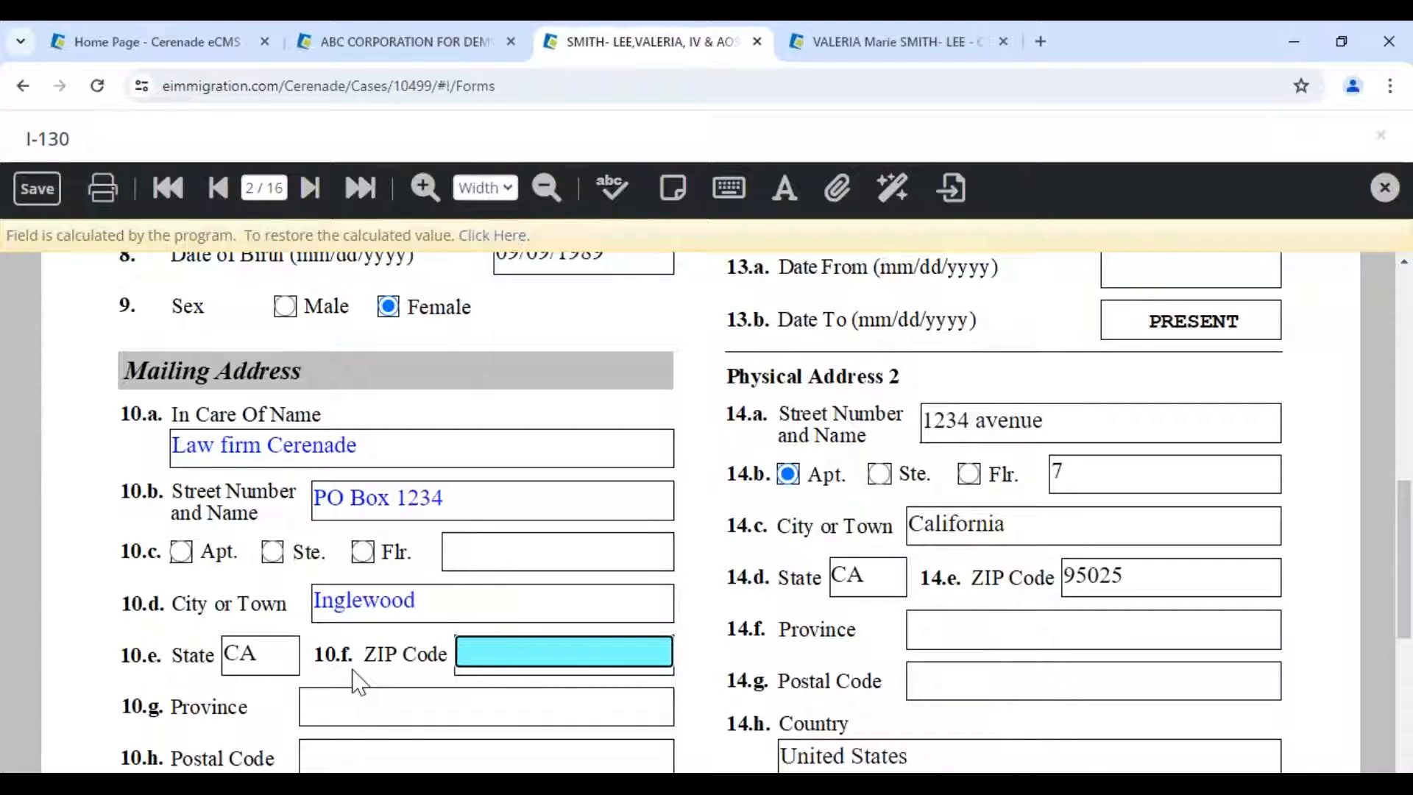
{"action": "type", "text": "90301"}
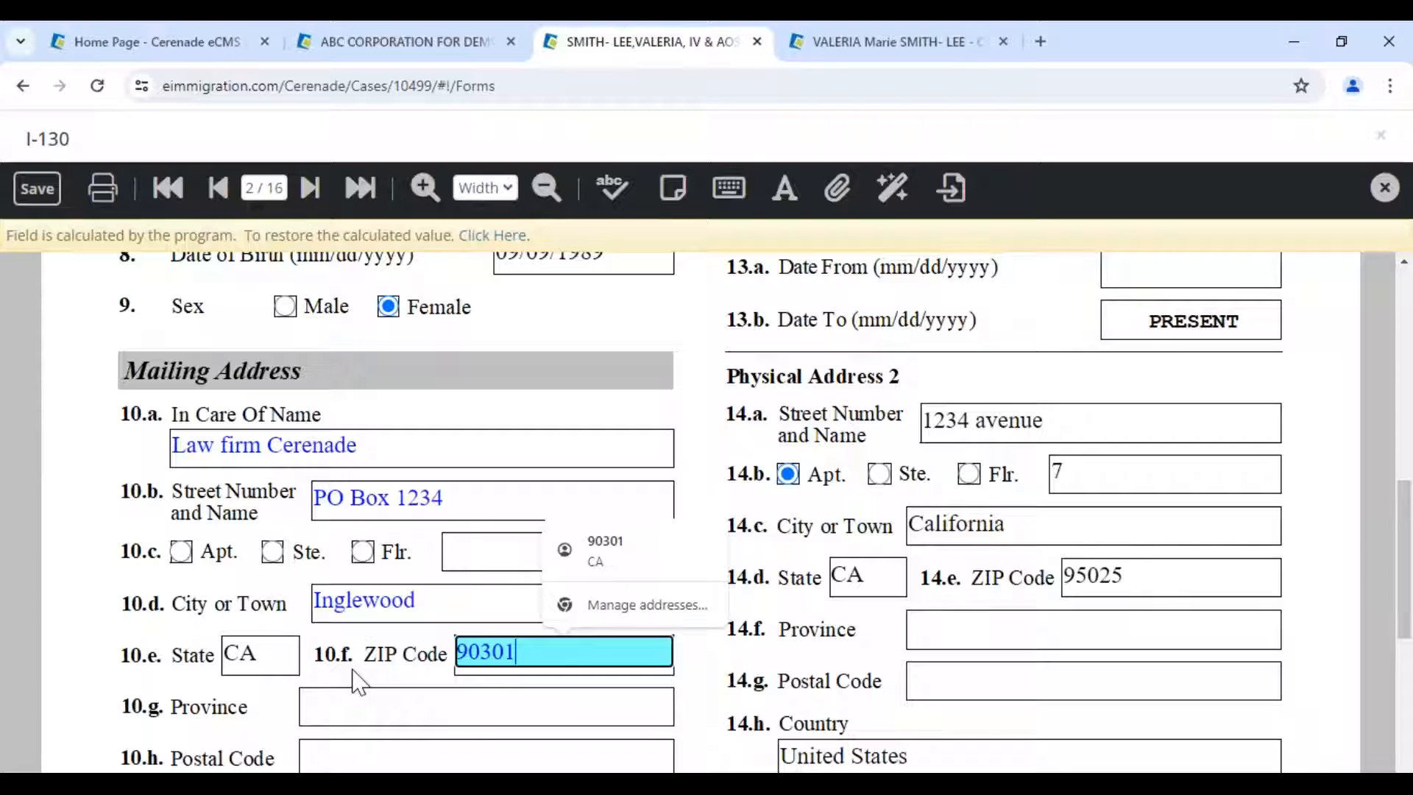
{"action": "left_click", "coordinate": [585, 410]}
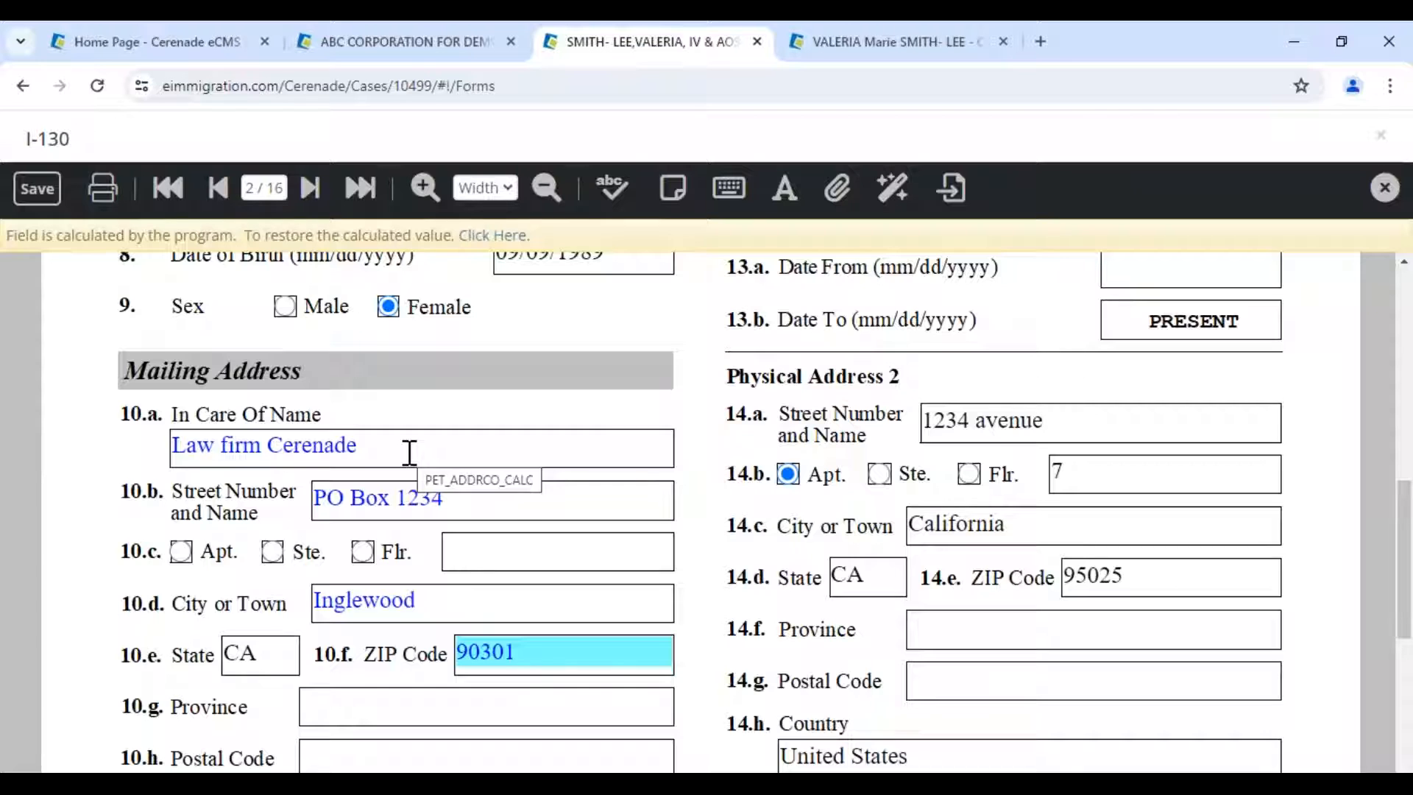
{"action": "left_click", "coordinate": [859, 50]}
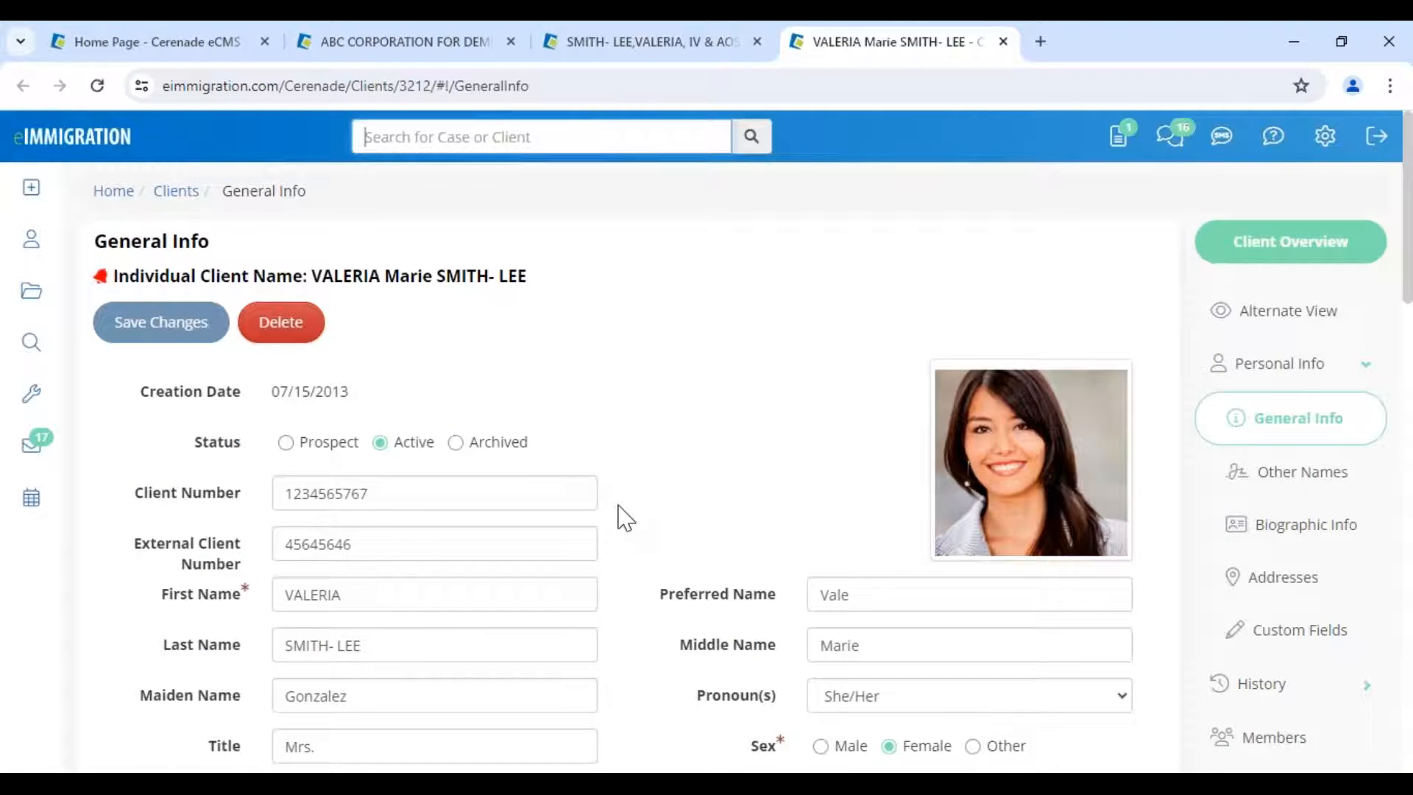
{"action": "scroll", "coordinate": [627, 519], "scroll_direction": "down", "scroll_amount": 4}
{"action": "left_click", "coordinate": [769, 484]}
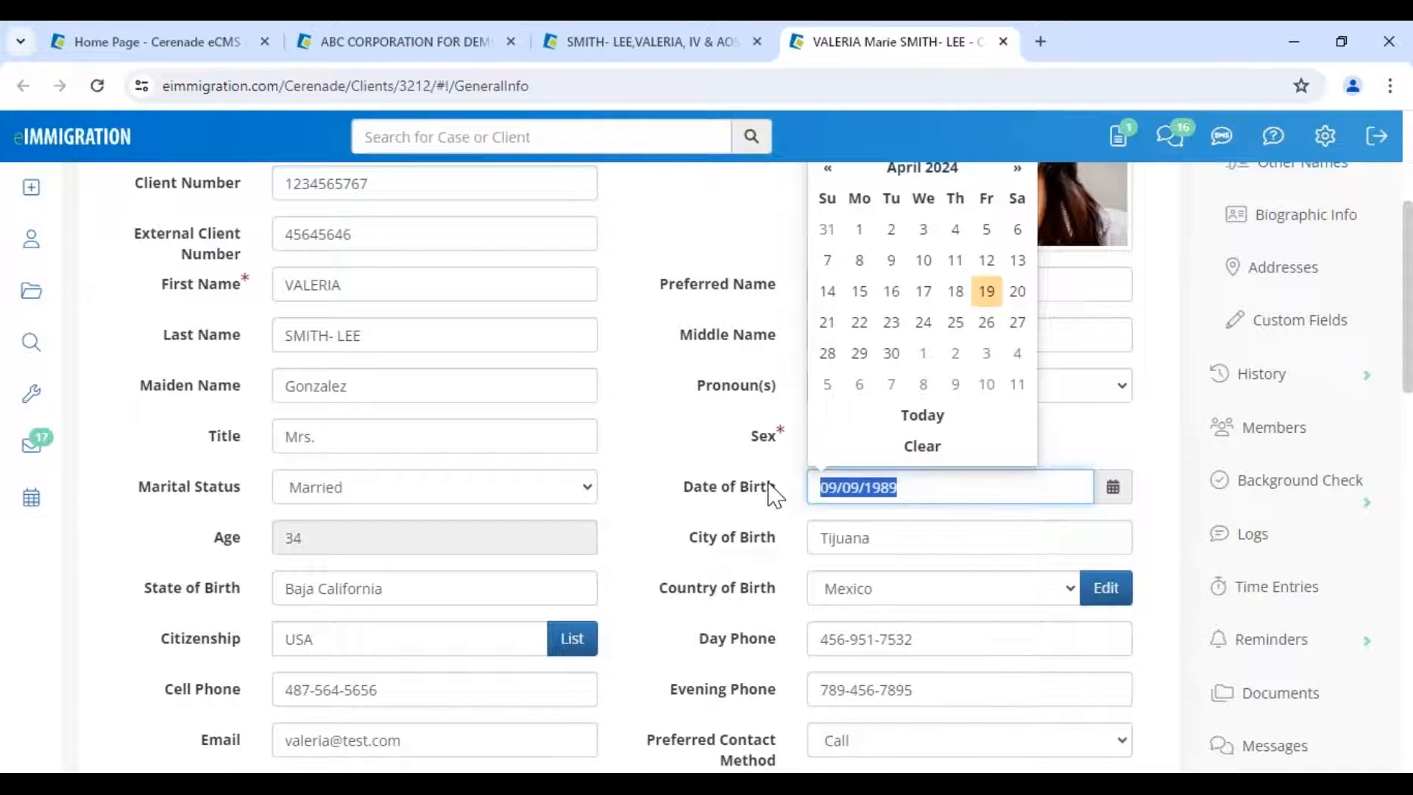
{"action": "type", "text": "02/02/1982"}
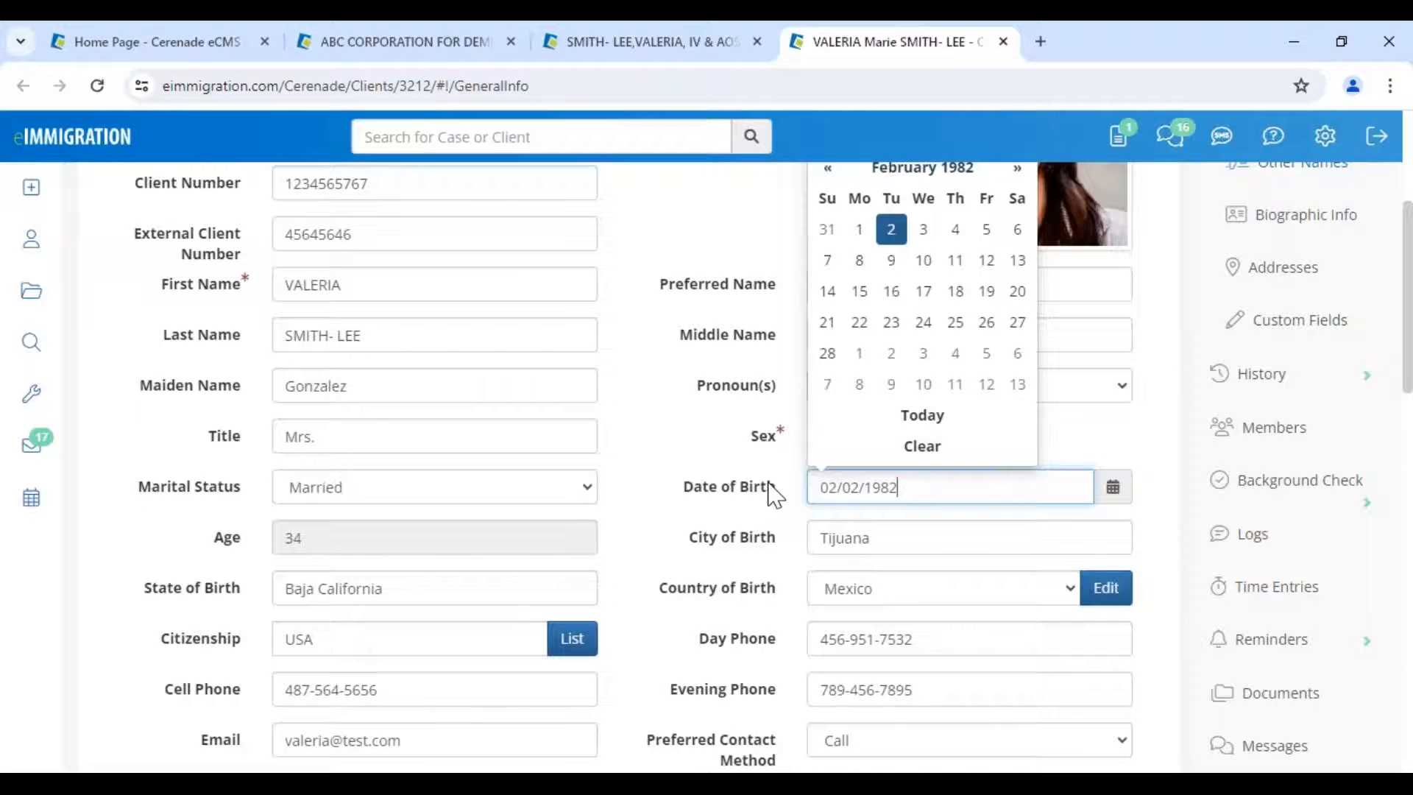
{"action": "left_click", "coordinate": [672, 438]}
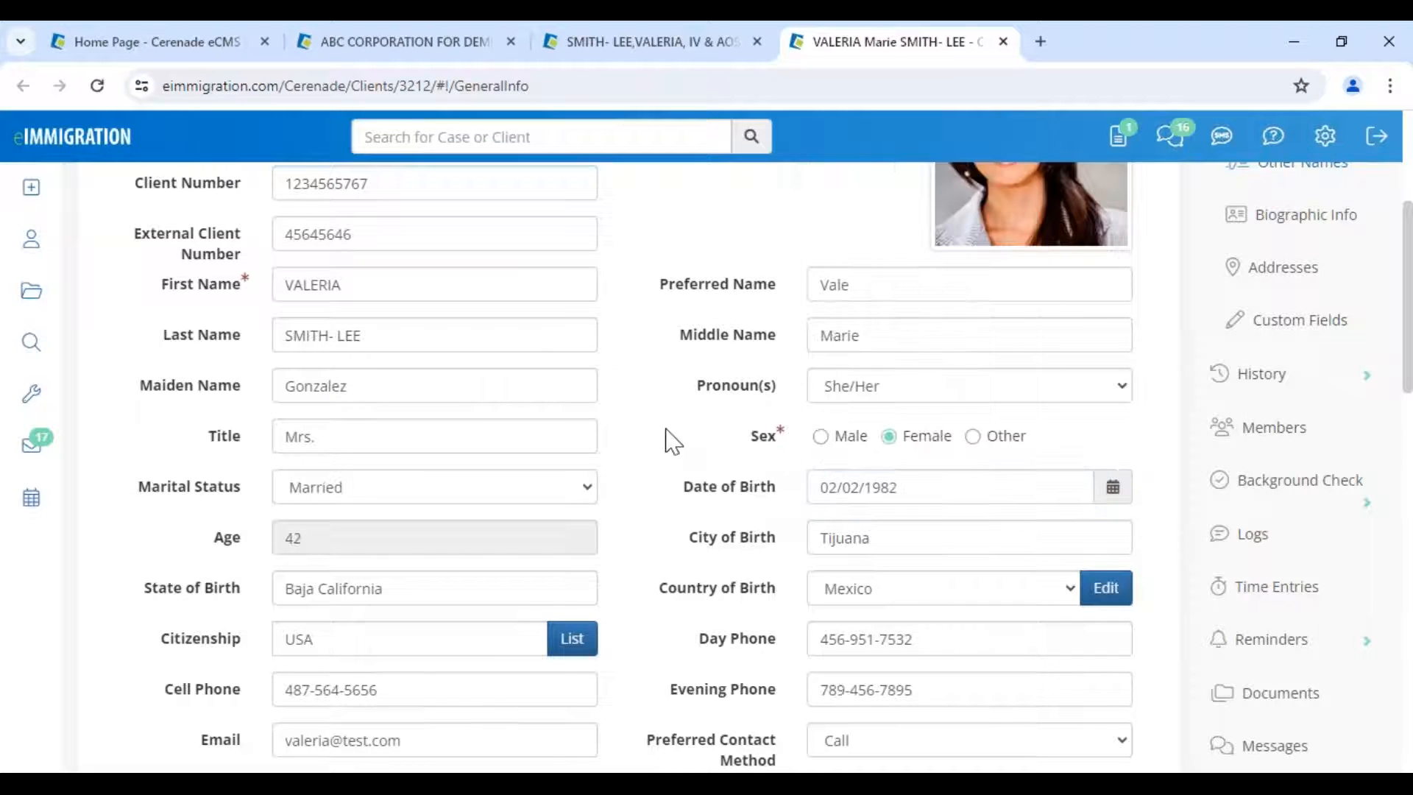
{"action": "scroll", "coordinate": [625, 442], "scroll_direction": "up", "scroll_amount": 2}
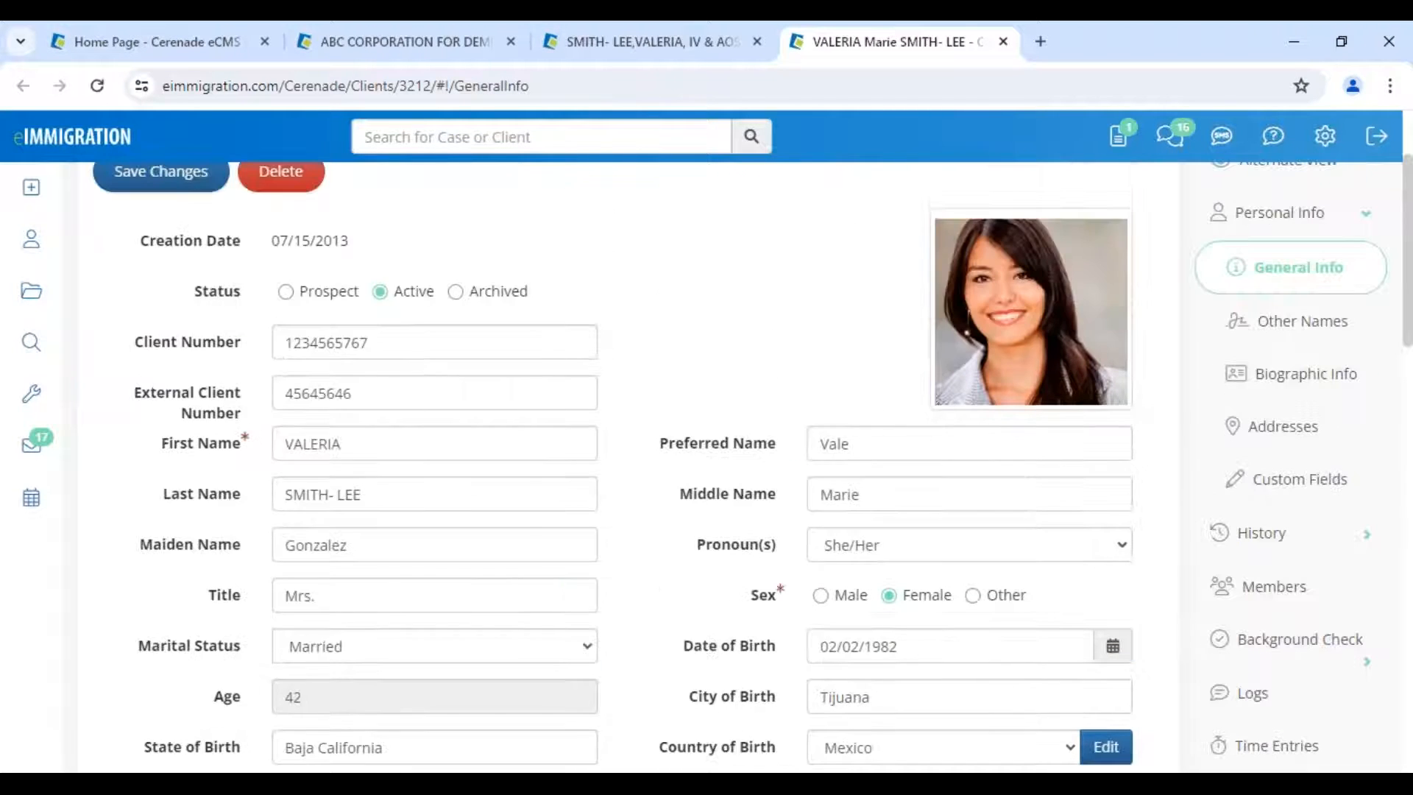
{"action": "scroll", "coordinate": [121, 316], "scroll_direction": "up", "scroll_amount": 2}
{"action": "left_click", "coordinate": [121, 317]}
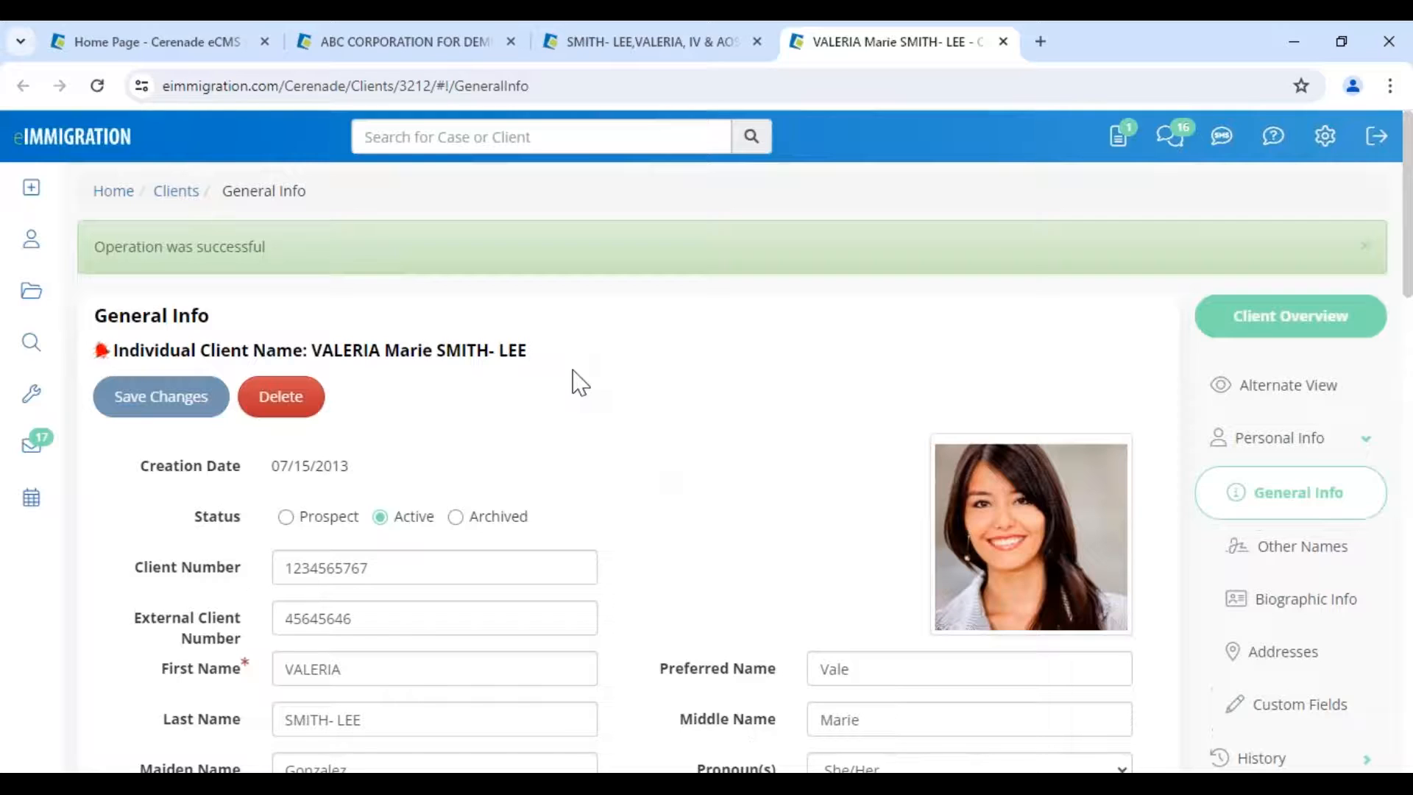
- Return to the I-130 tab at page 1, dismissing the browser's save-address prompt
{"action": "left_click", "coordinate": [672, 61]}
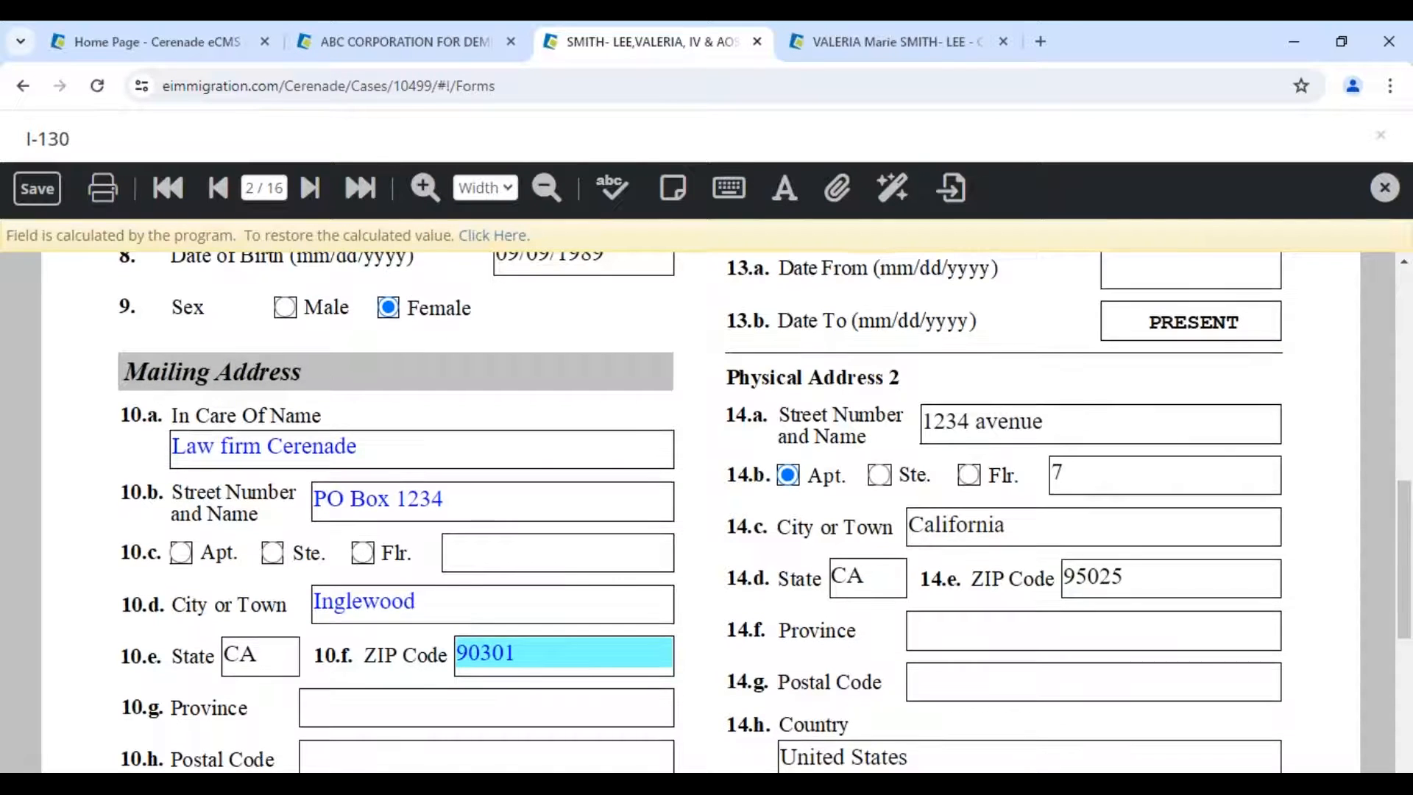
{"action": "scroll", "coordinate": [699, 512], "scroll_direction": "up", "scroll_amount": 5}
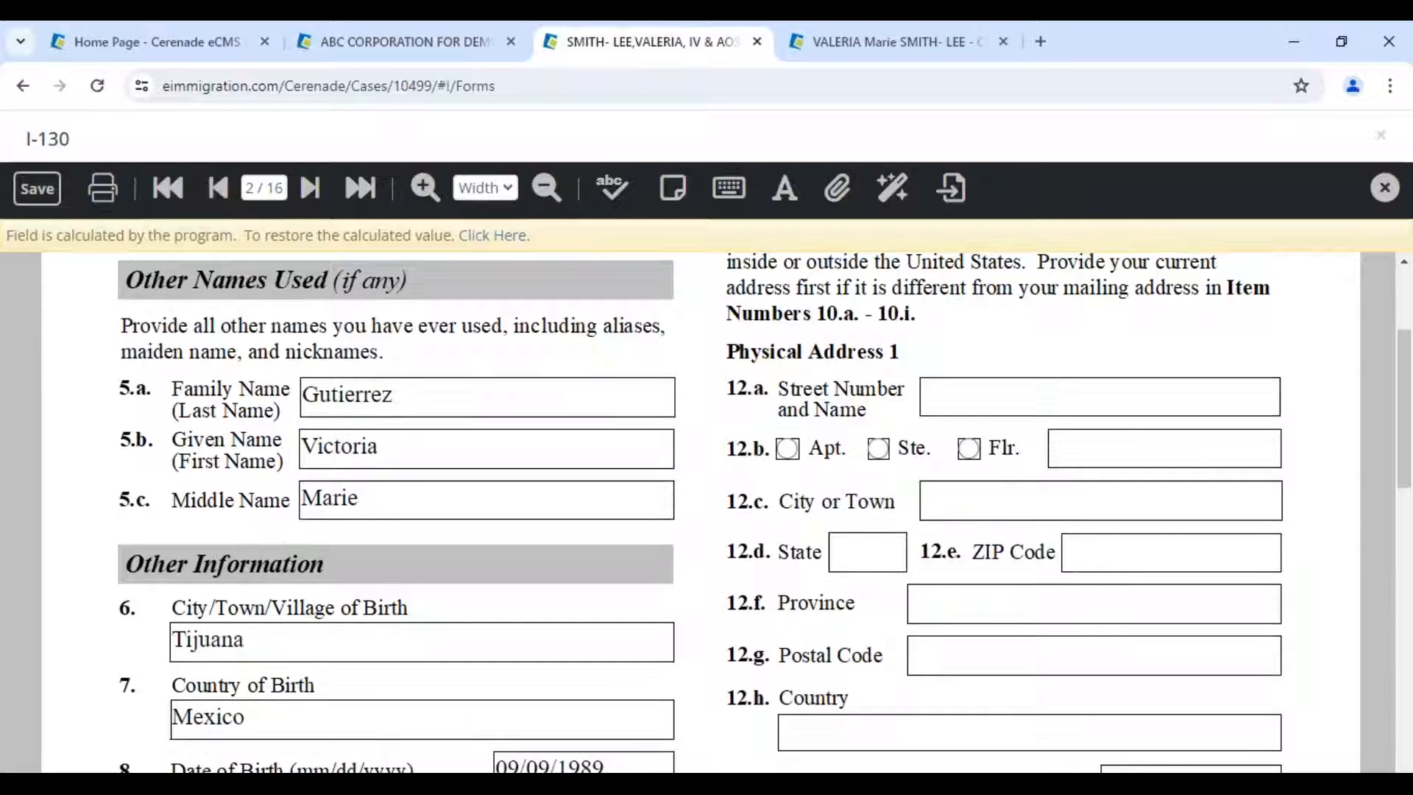
{"action": "left_click", "coordinate": [37, 188]}
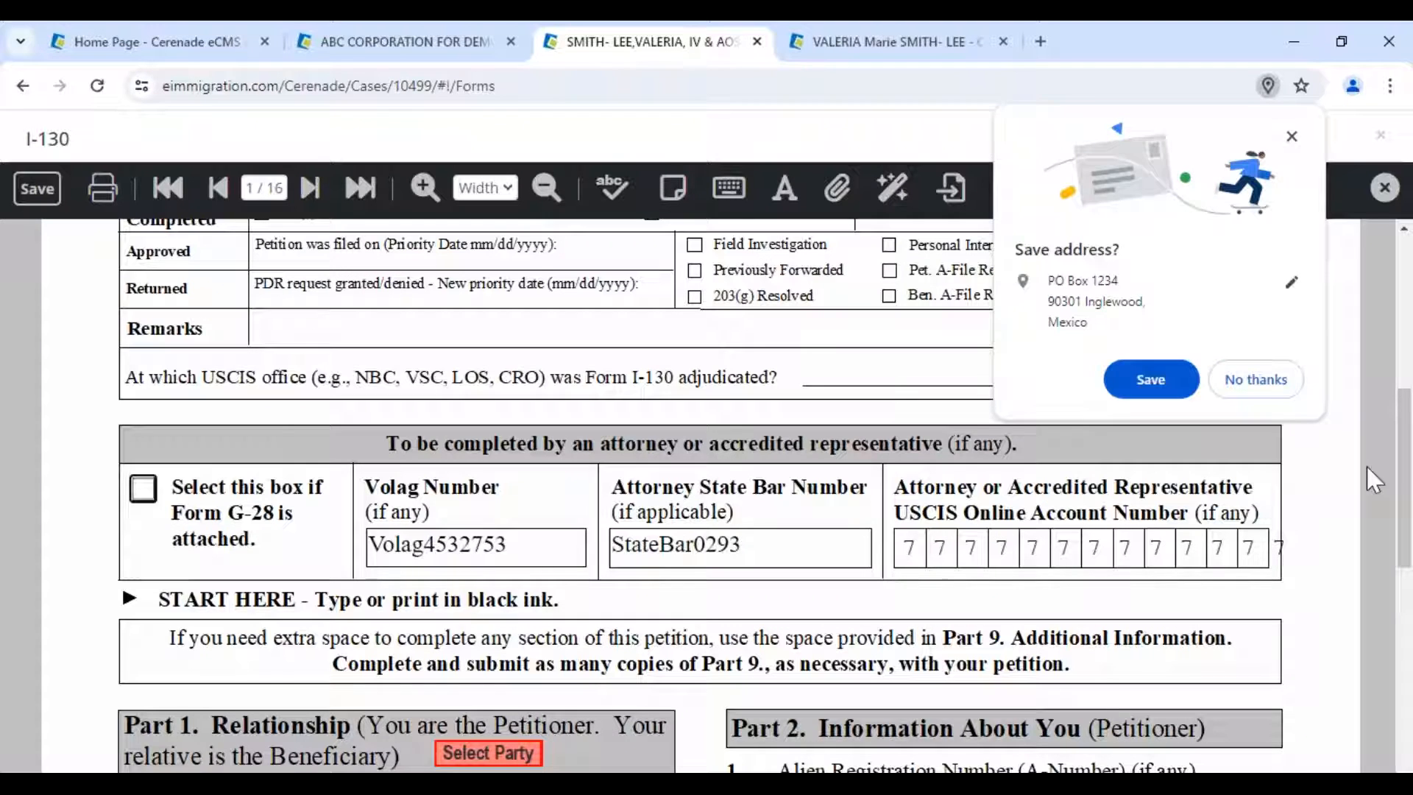
{"action": "left_click", "coordinate": [803, 346]}
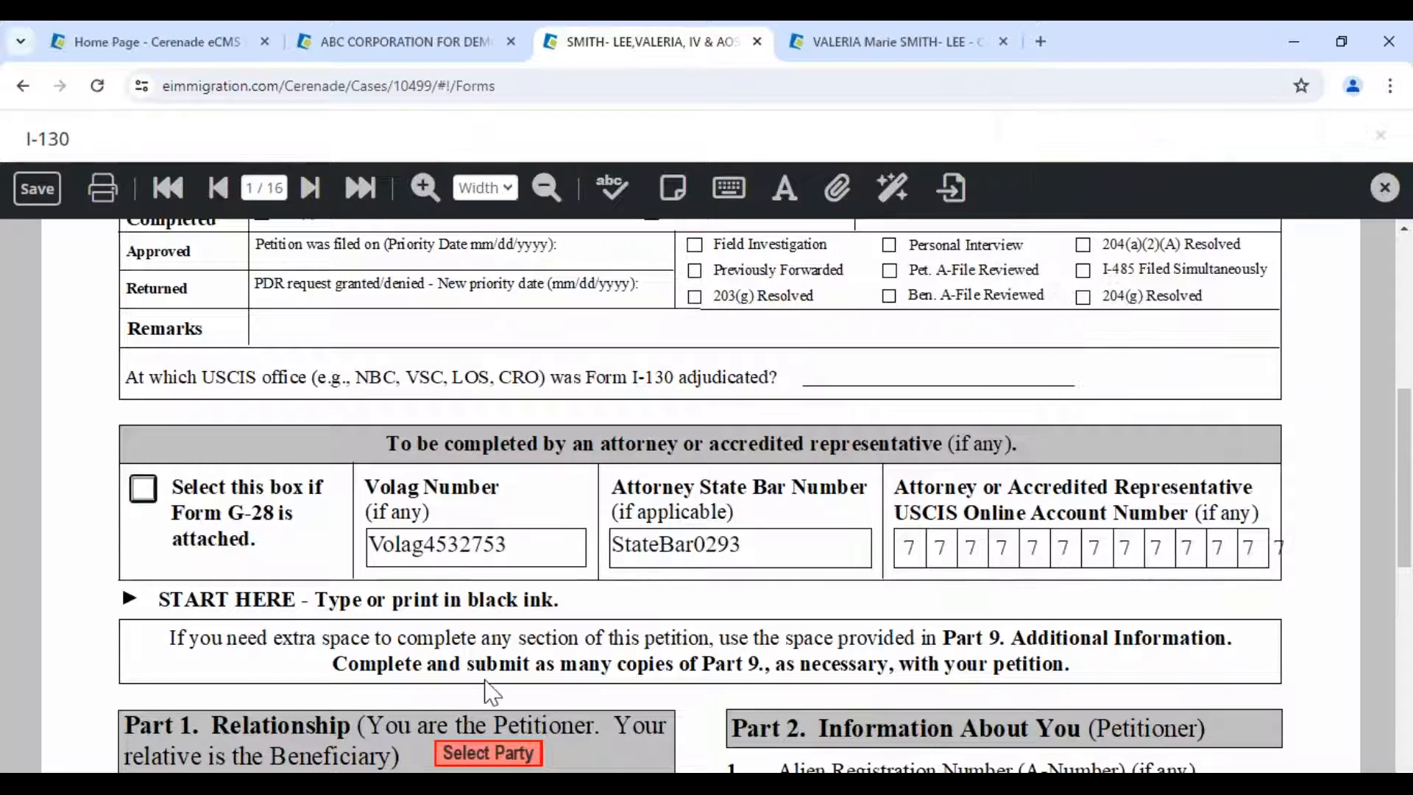
{"action": "scroll", "coordinate": [489, 354], "scroll_direction": "down", "scroll_amount": 5}
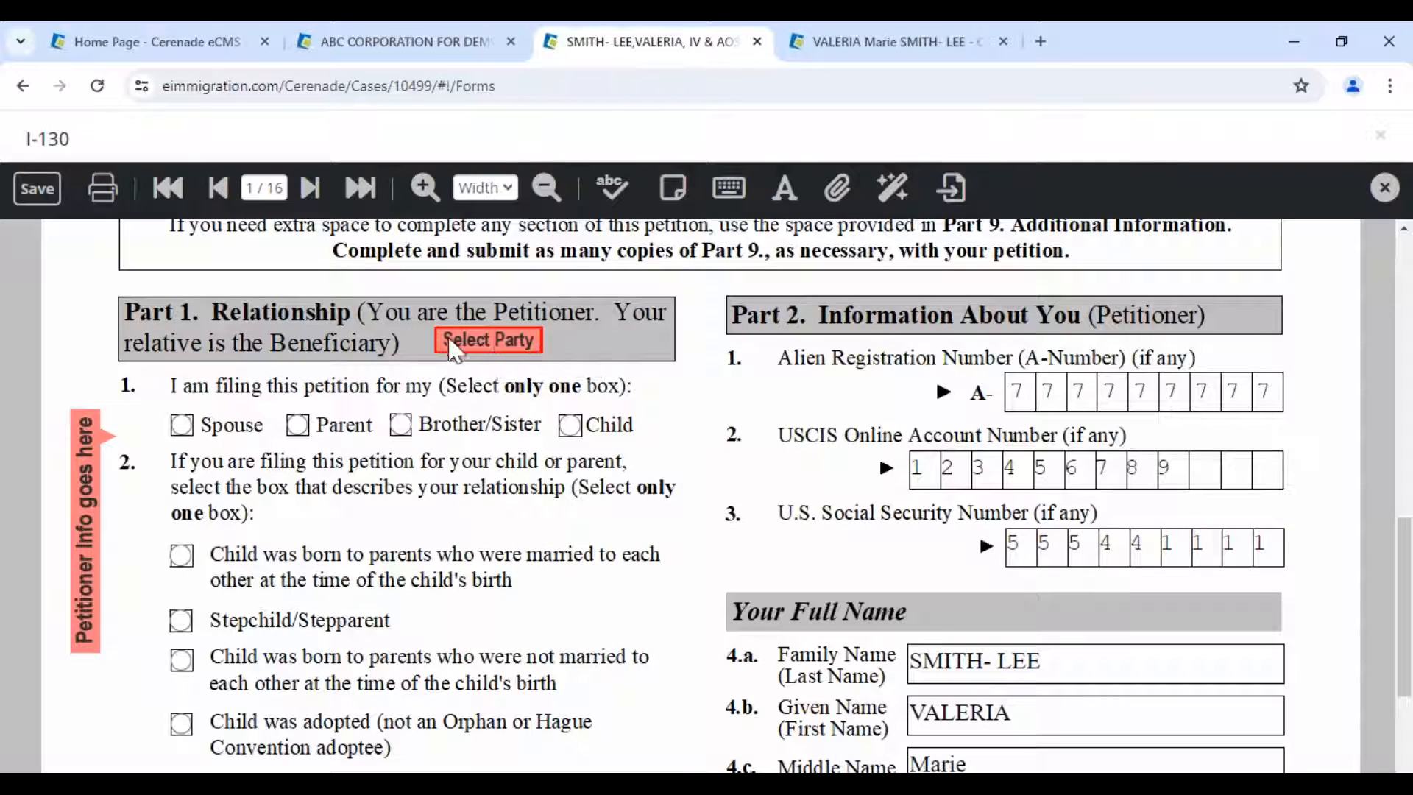
- Populate the petitioner section from the Petitioner party and dismiss the locked-regions message
{"action": "left_click", "coordinate": [471, 344]}
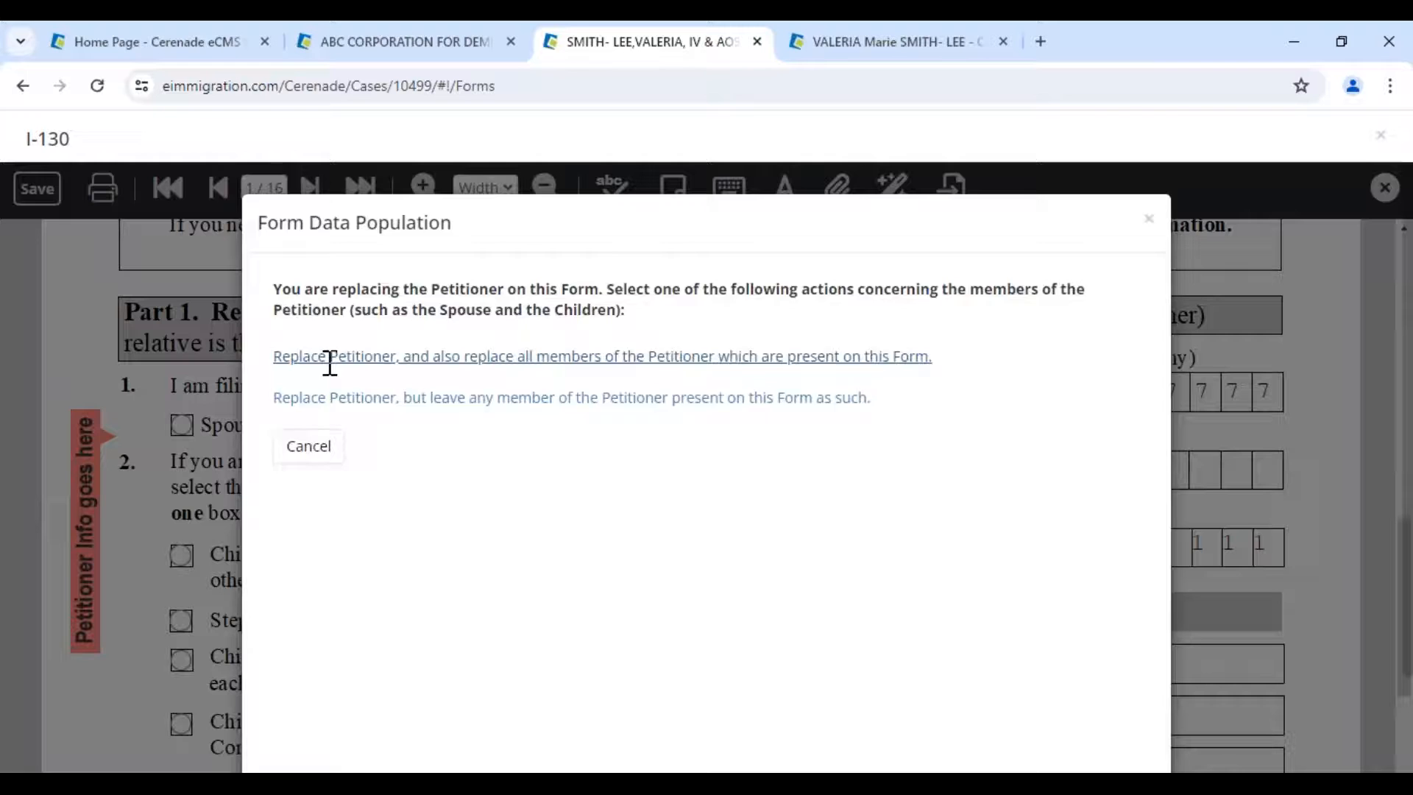
{"action": "left_click", "coordinate": [330, 358]}
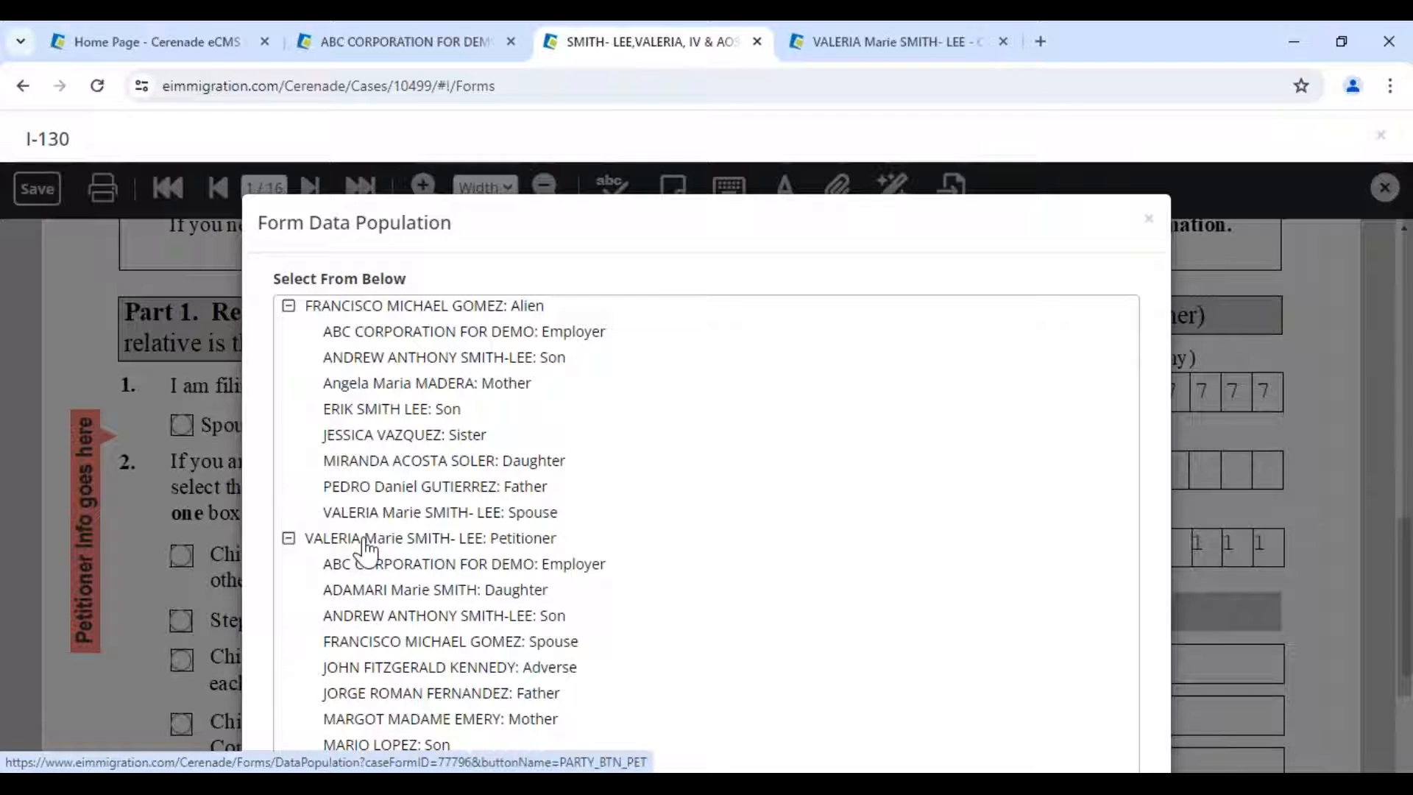
{"action": "left_click", "coordinate": [365, 544]}
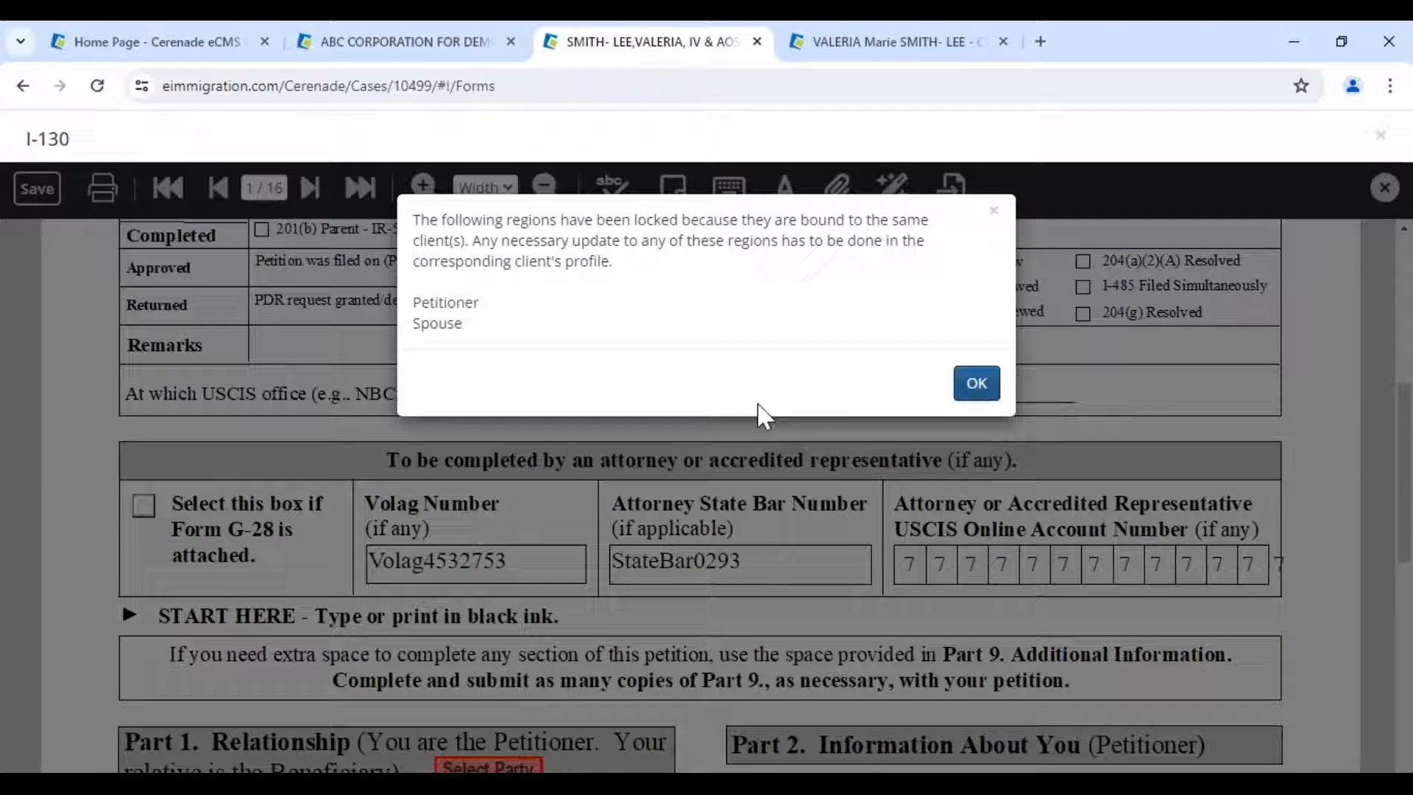
{"action": "left_click", "coordinate": [977, 382]}
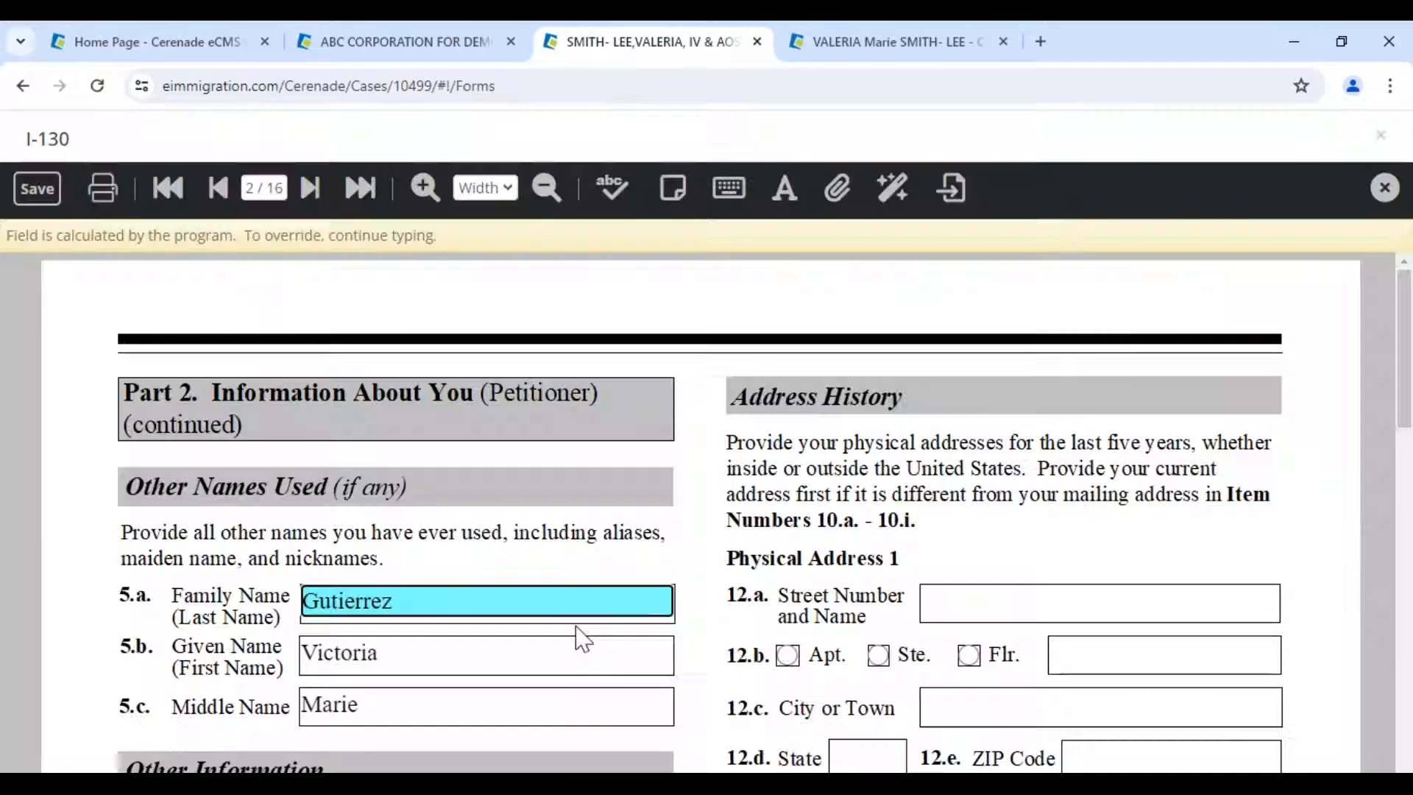
{"action": "scroll", "coordinate": [577, 625], "scroll_direction": "down", "scroll_amount": 4}
{"action": "left_click", "coordinate": [560, 564]}
{"action": "scroll", "coordinate": [529, 615], "scroll_direction": "down", "scroll_amount": 1}
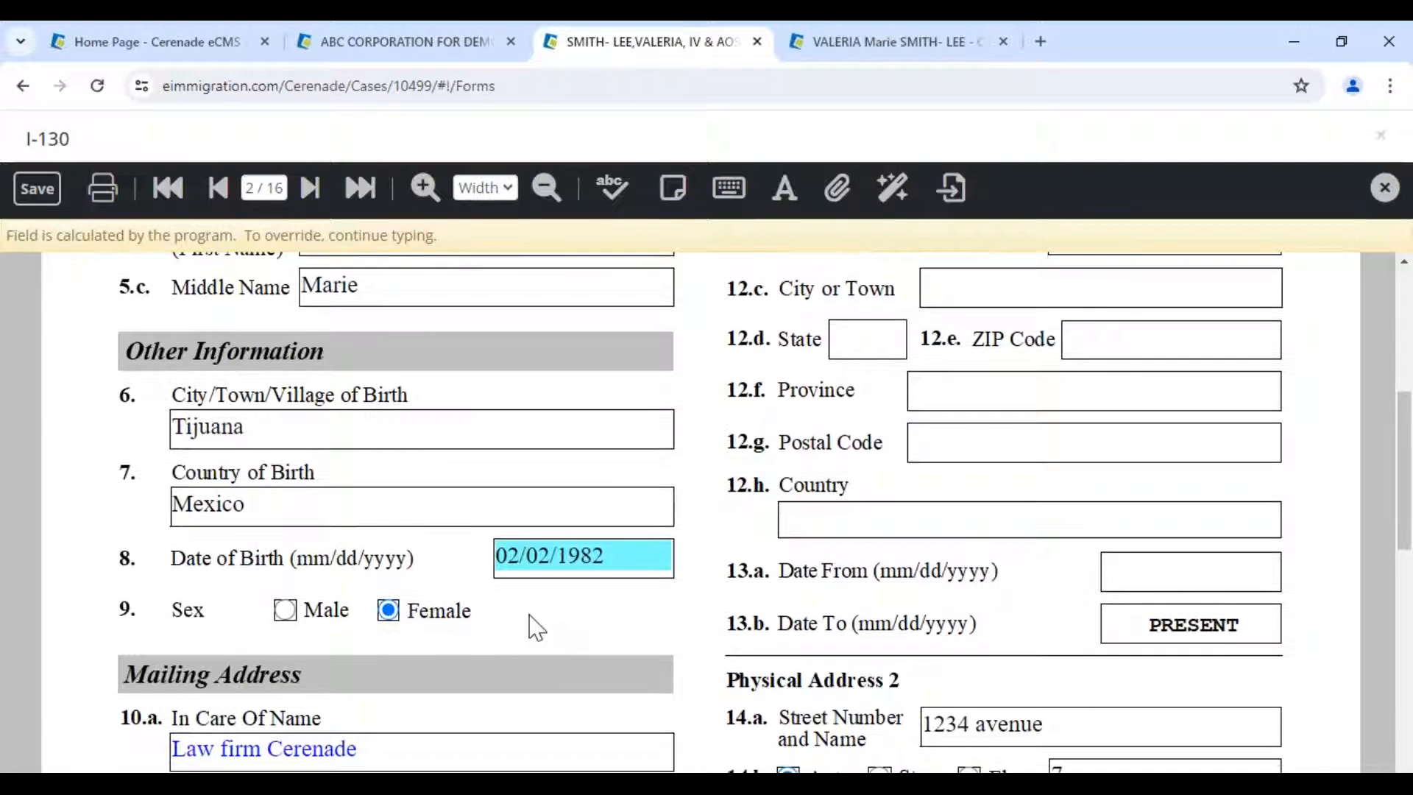
{"action": "scroll", "coordinate": [534, 624], "scroll_direction": "down", "scroll_amount": 3}
{"action": "left_click", "coordinate": [473, 593]}
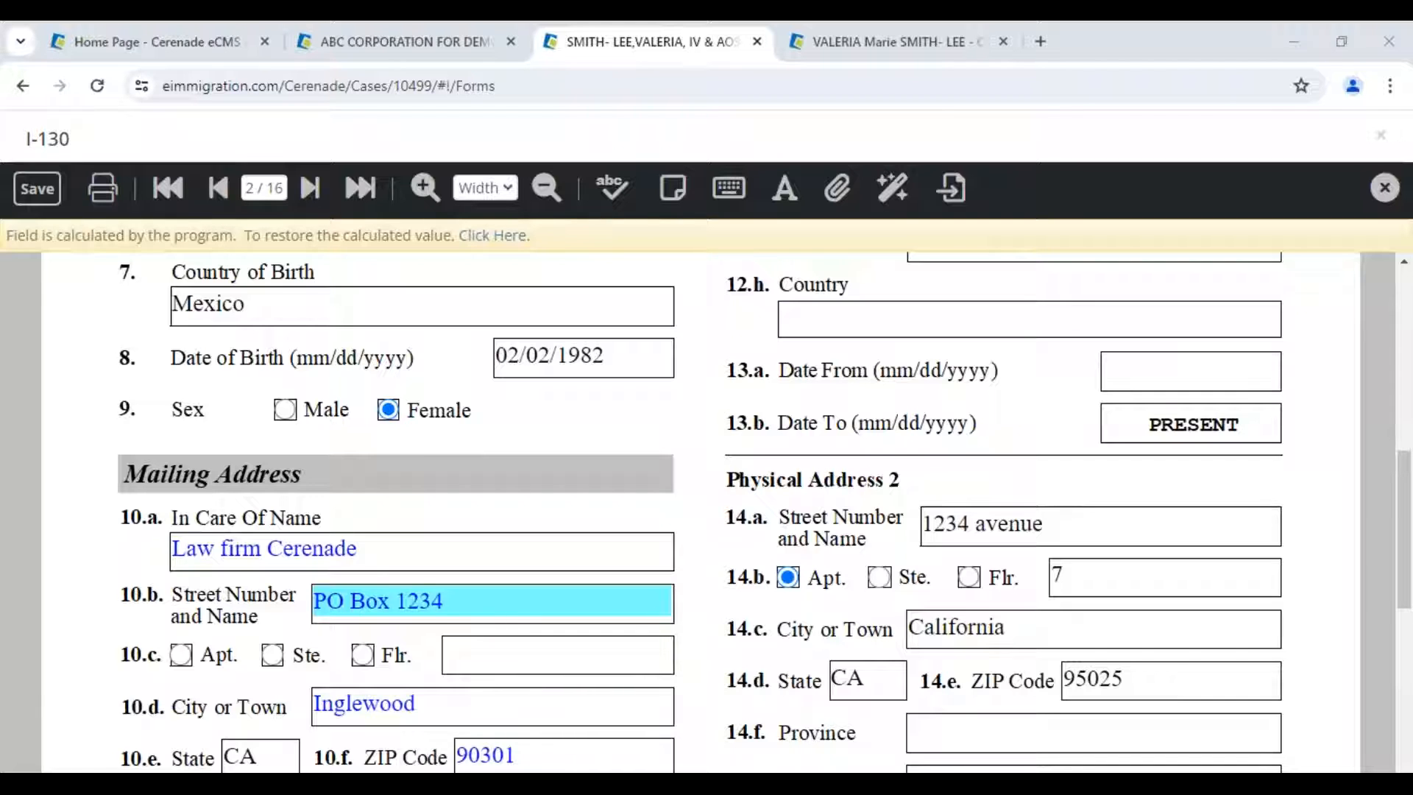
{"action": "left_click", "coordinate": [837, 44]}
{"action": "left_click_drag", "start_coordinate": [528, 351], "coordinate": [277, 352]}
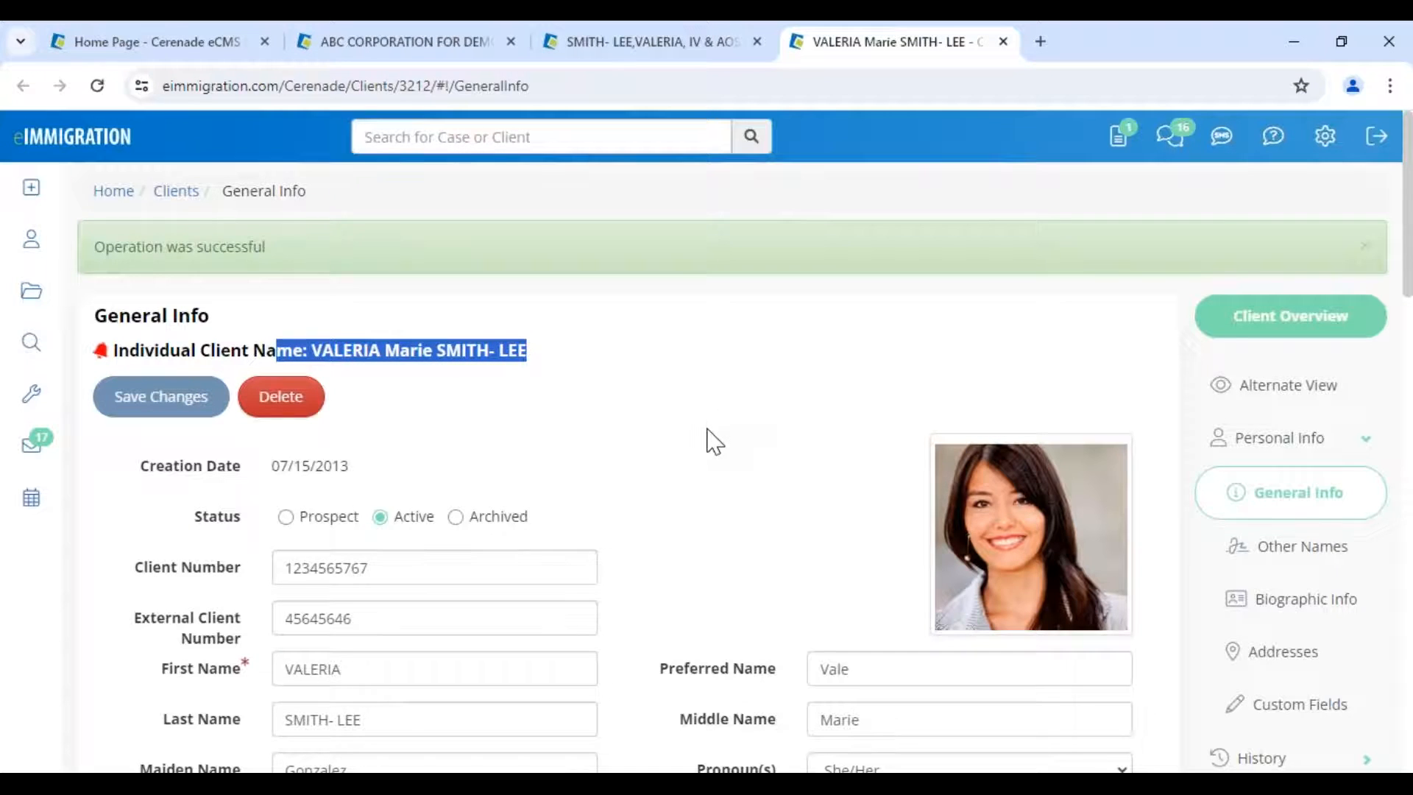
{"action": "scroll", "coordinate": [706, 441], "scroll_direction": "down", "scroll_amount": 1}
{"action": "scroll", "coordinate": [706, 442], "scroll_direction": "down", "scroll_amount": 7}
{"action": "mouse_move", "coordinate": [639, 769]}
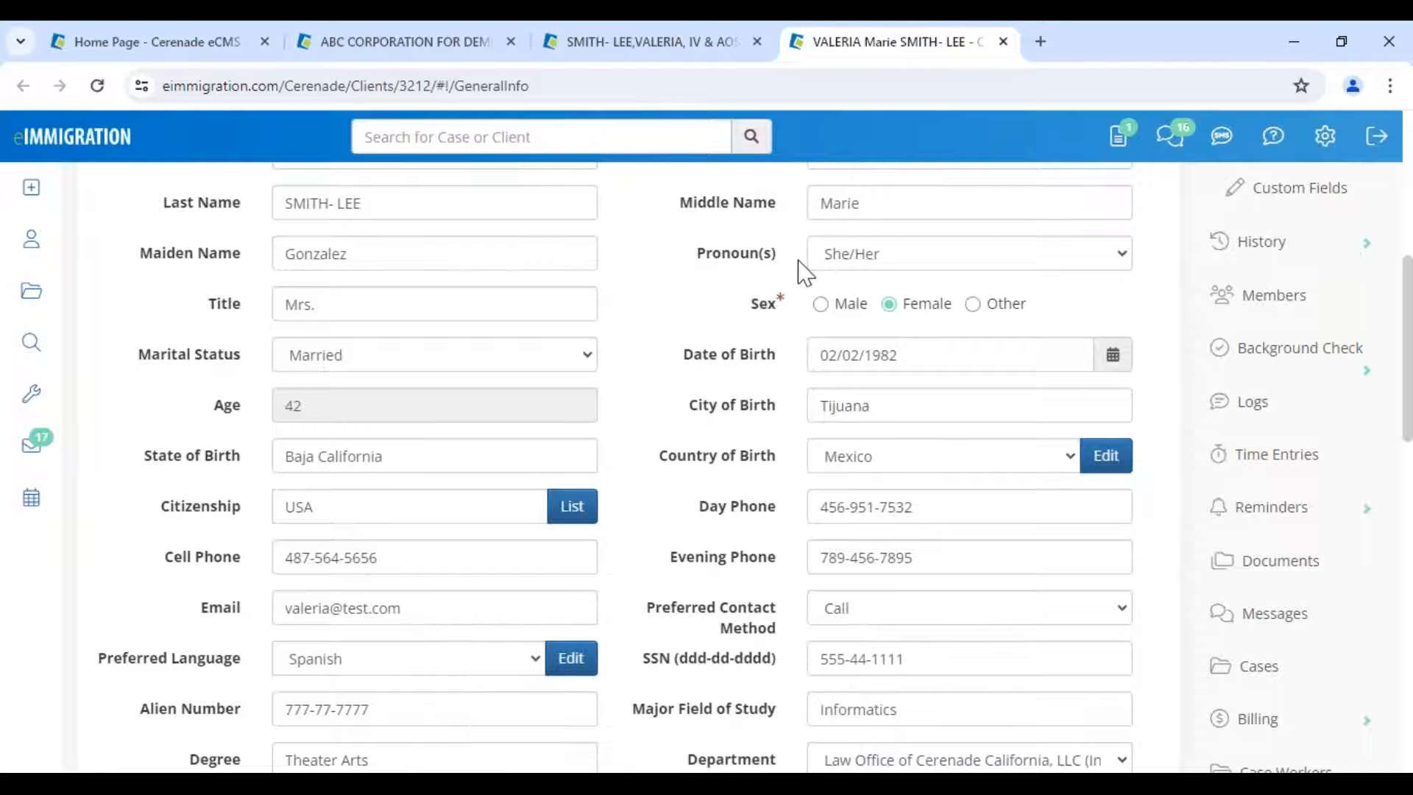
{"action": "left_click", "coordinate": [671, 52]}
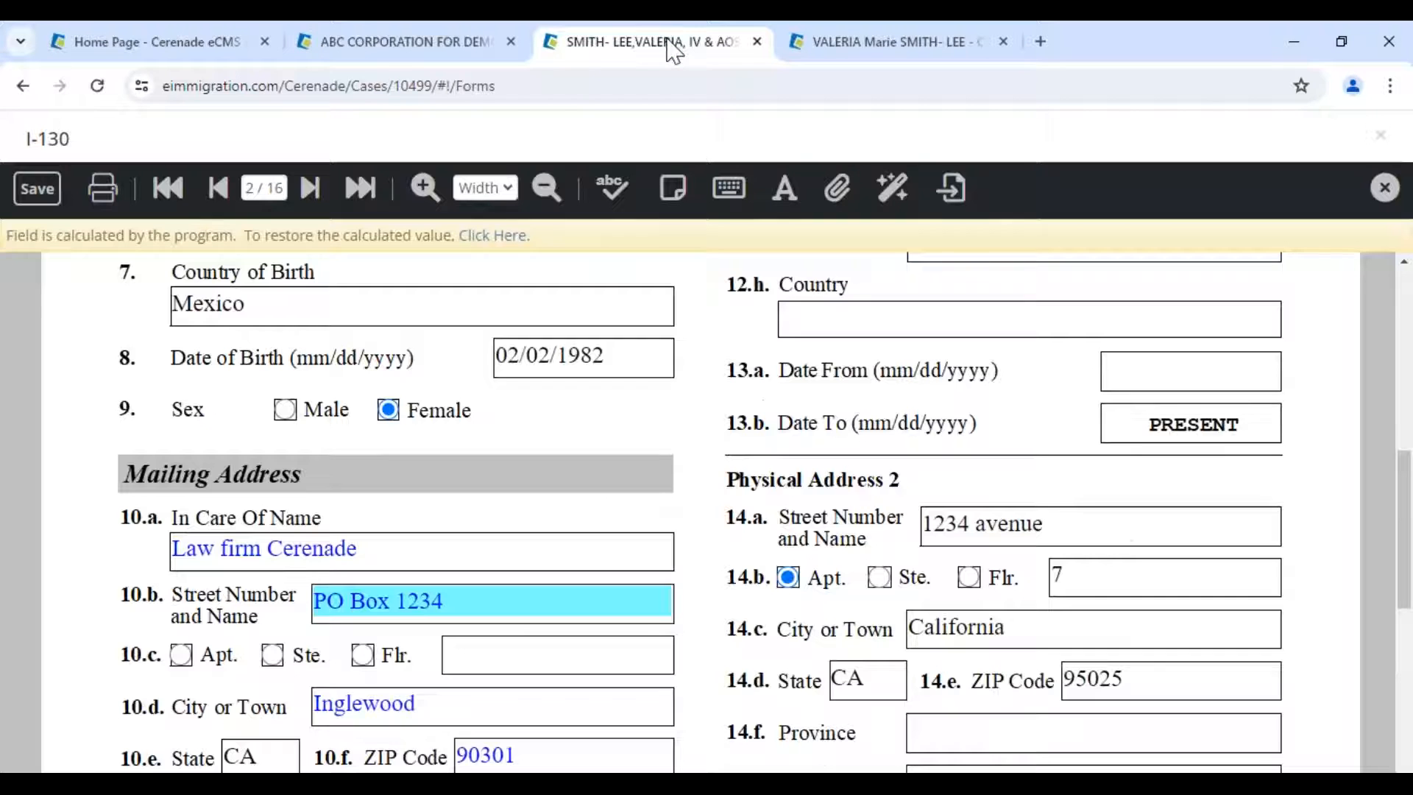
- Replace the petitioner and all members with the case petitioner, acknowledging the lock notice
{"action": "scroll", "coordinate": [332, 405], "scroll_direction": "up", "scroll_amount": 5}
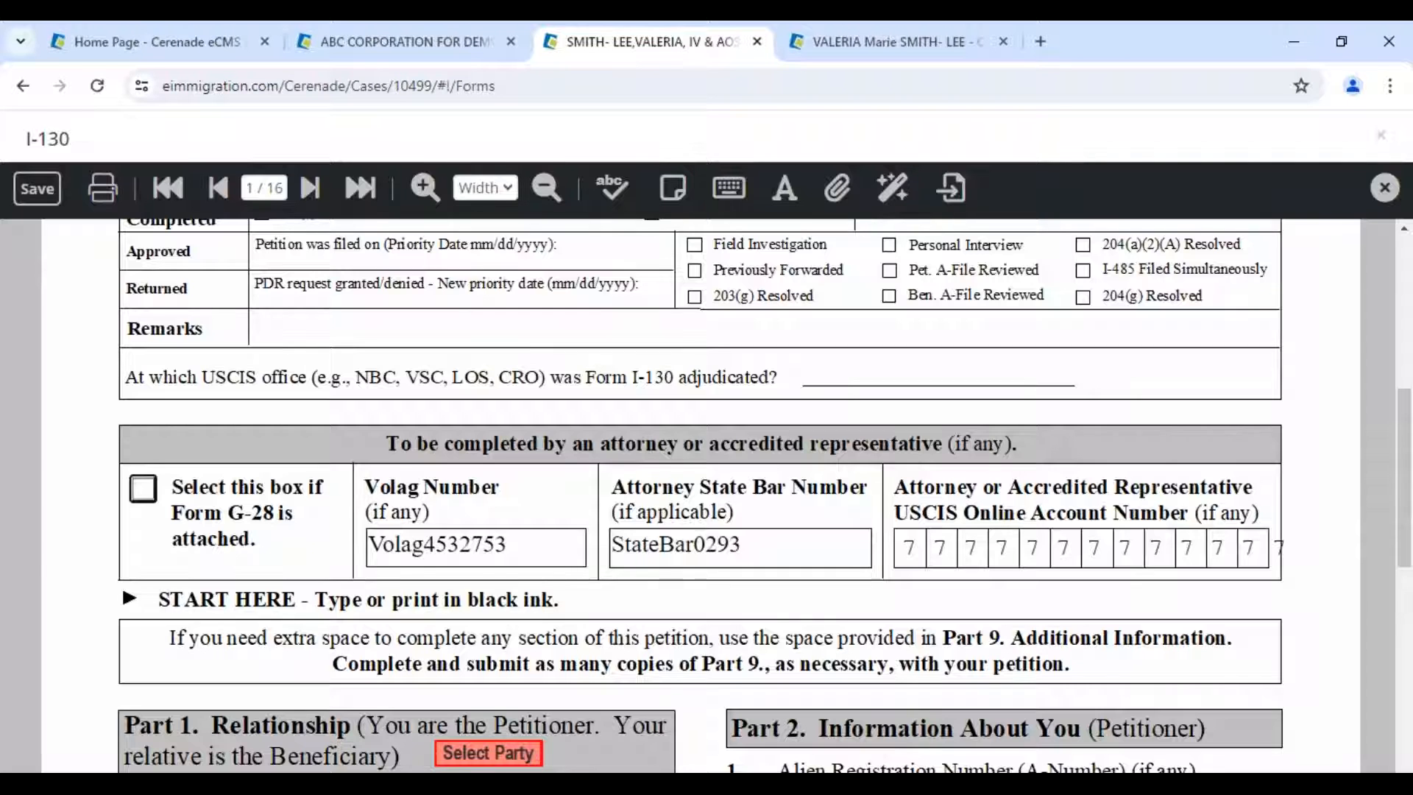
{"action": "scroll", "coordinate": [480, 352], "scroll_direction": "down", "scroll_amount": 5}
{"action": "left_click", "coordinate": [480, 340]}
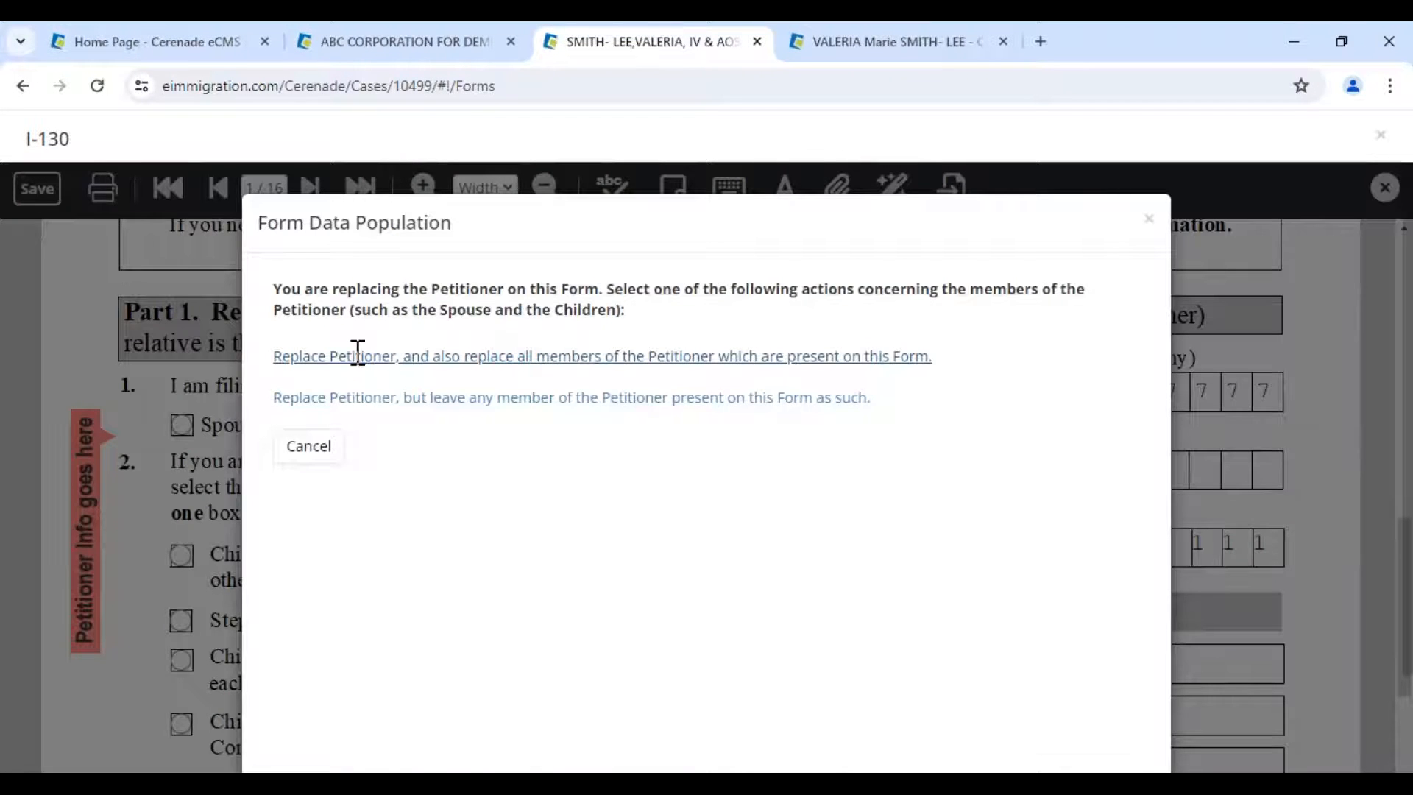
{"action": "left_click", "coordinate": [358, 355]}
{"action": "left_click", "coordinate": [333, 541]}
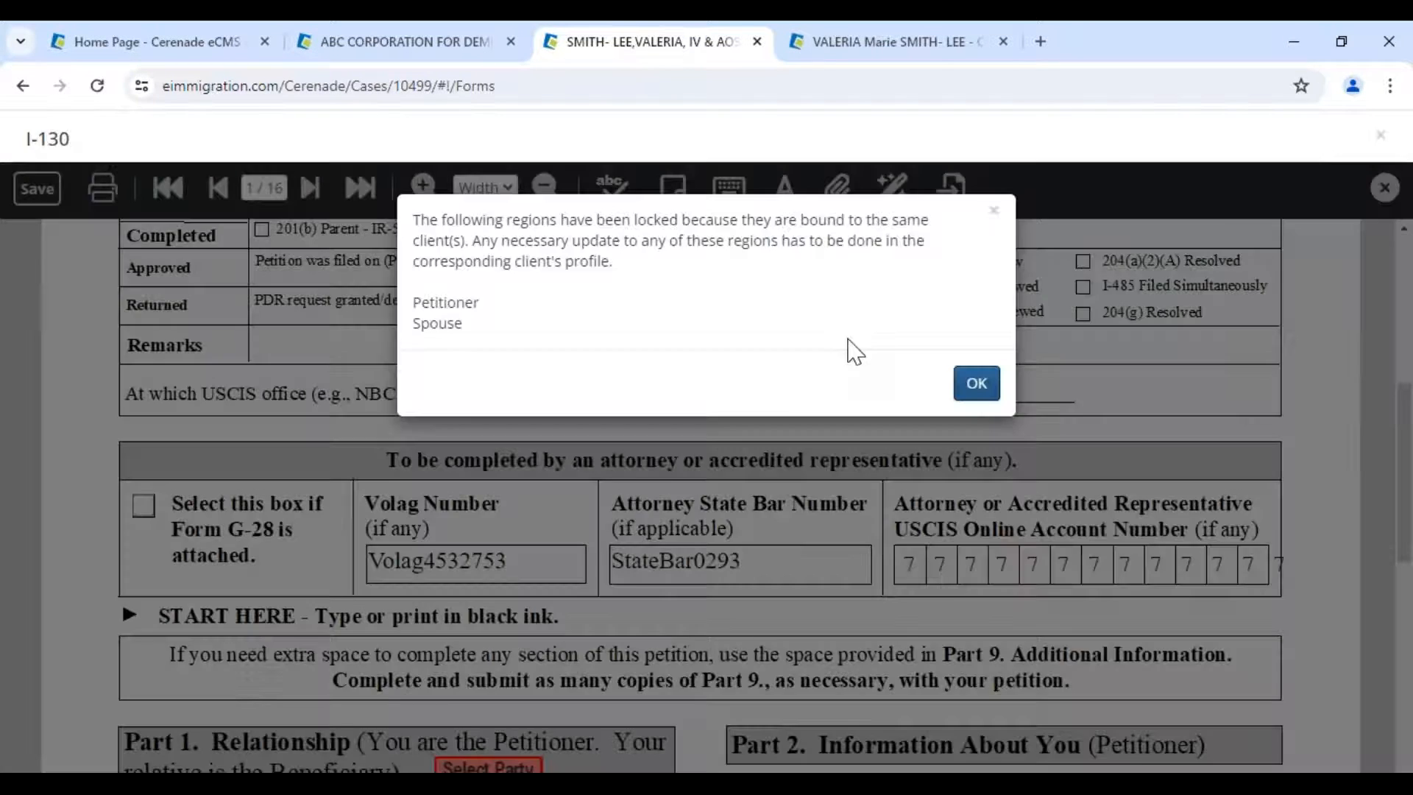
{"action": "left_click", "coordinate": [977, 383]}
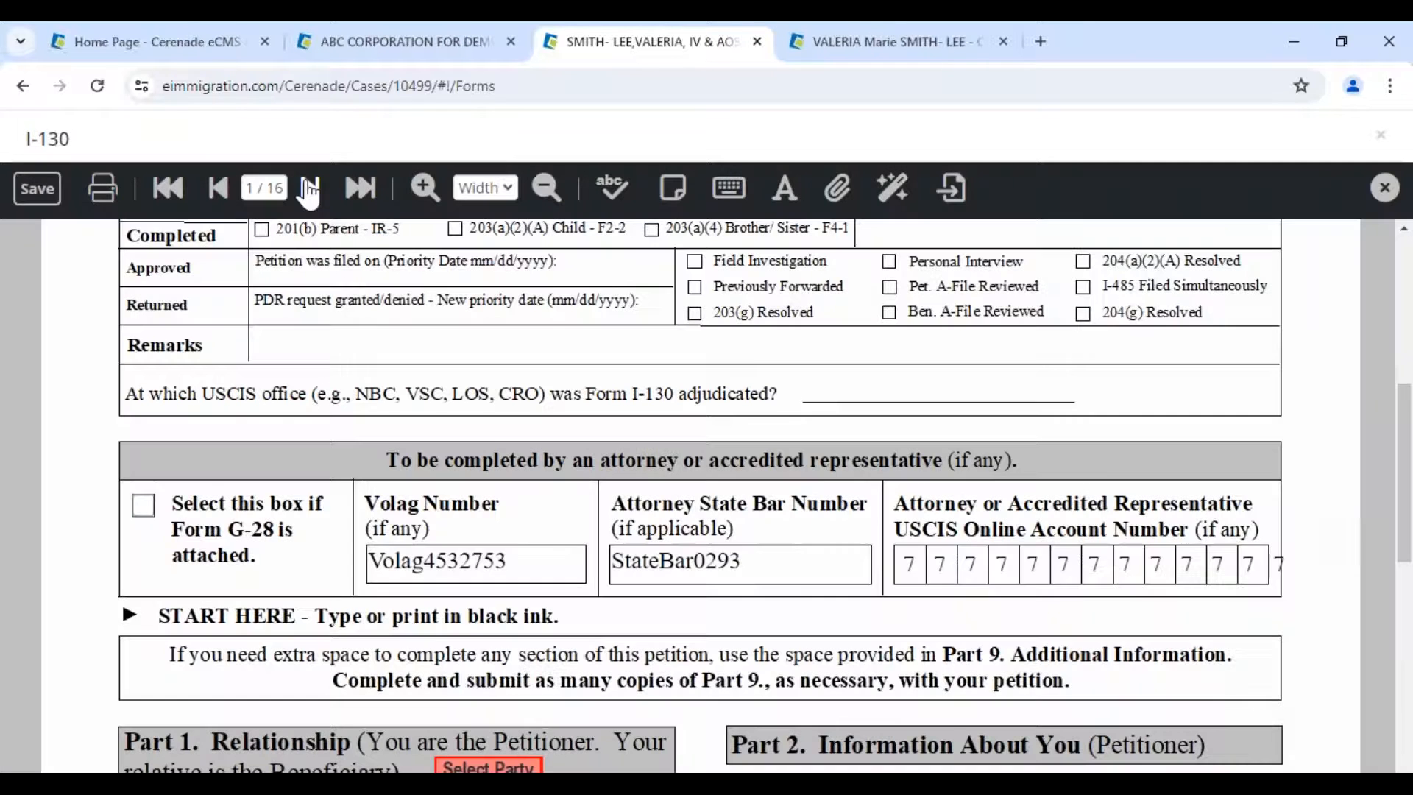
- Move to the form's second page and focus Date of Birth
{"action": "left_click", "coordinate": [309, 191]}
{"action": "scroll", "coordinate": [545, 461], "scroll_direction": "down", "scroll_amount": 3}
{"action": "left_click", "coordinate": [545, 460]}
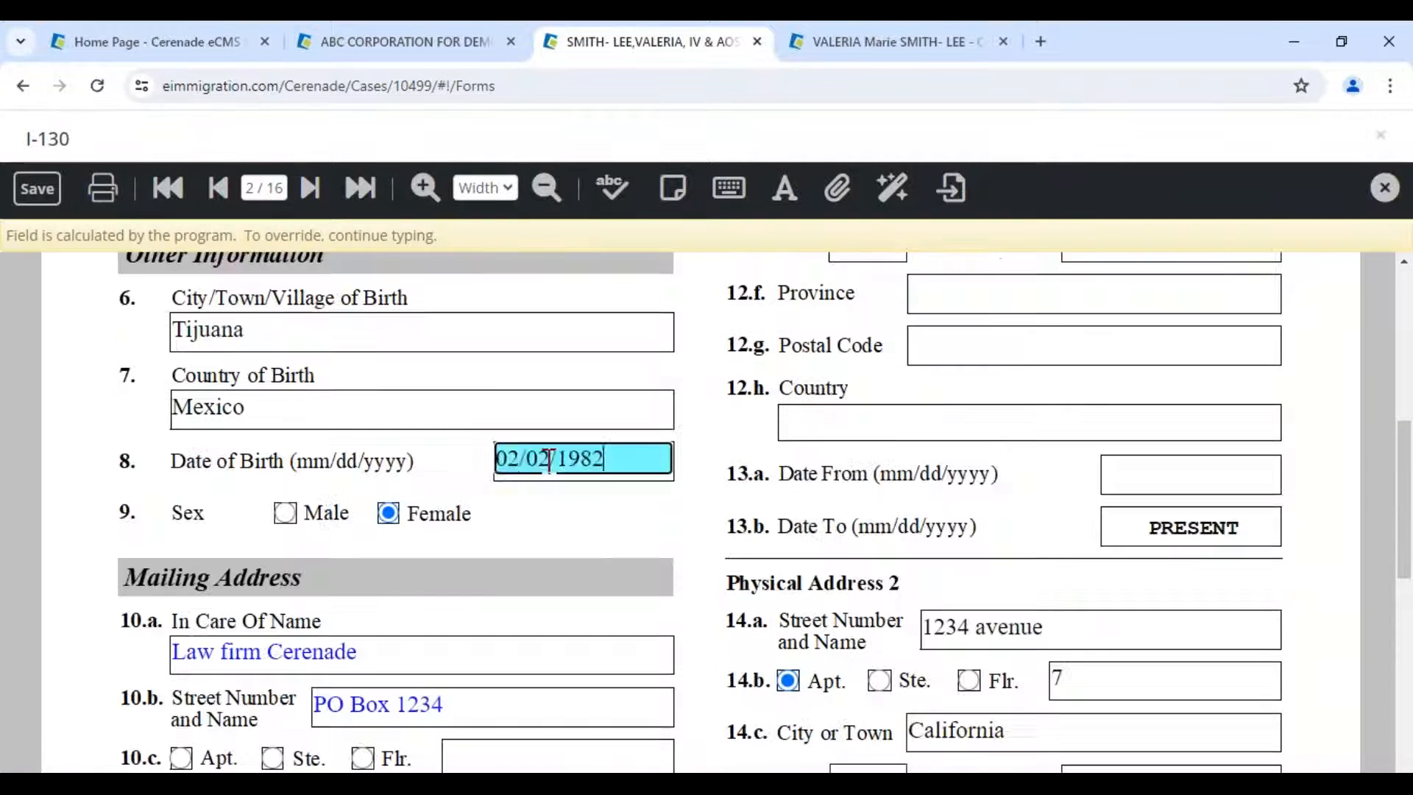
- Select the Date of Birth value on page 2, then leave the field
{"action": "left_click", "coordinate": [533, 505]}
{"action": "left_click_drag", "start_coordinate": [617, 465], "coordinate": [431, 460]}
{"action": "left_click", "coordinate": [661, 555]}
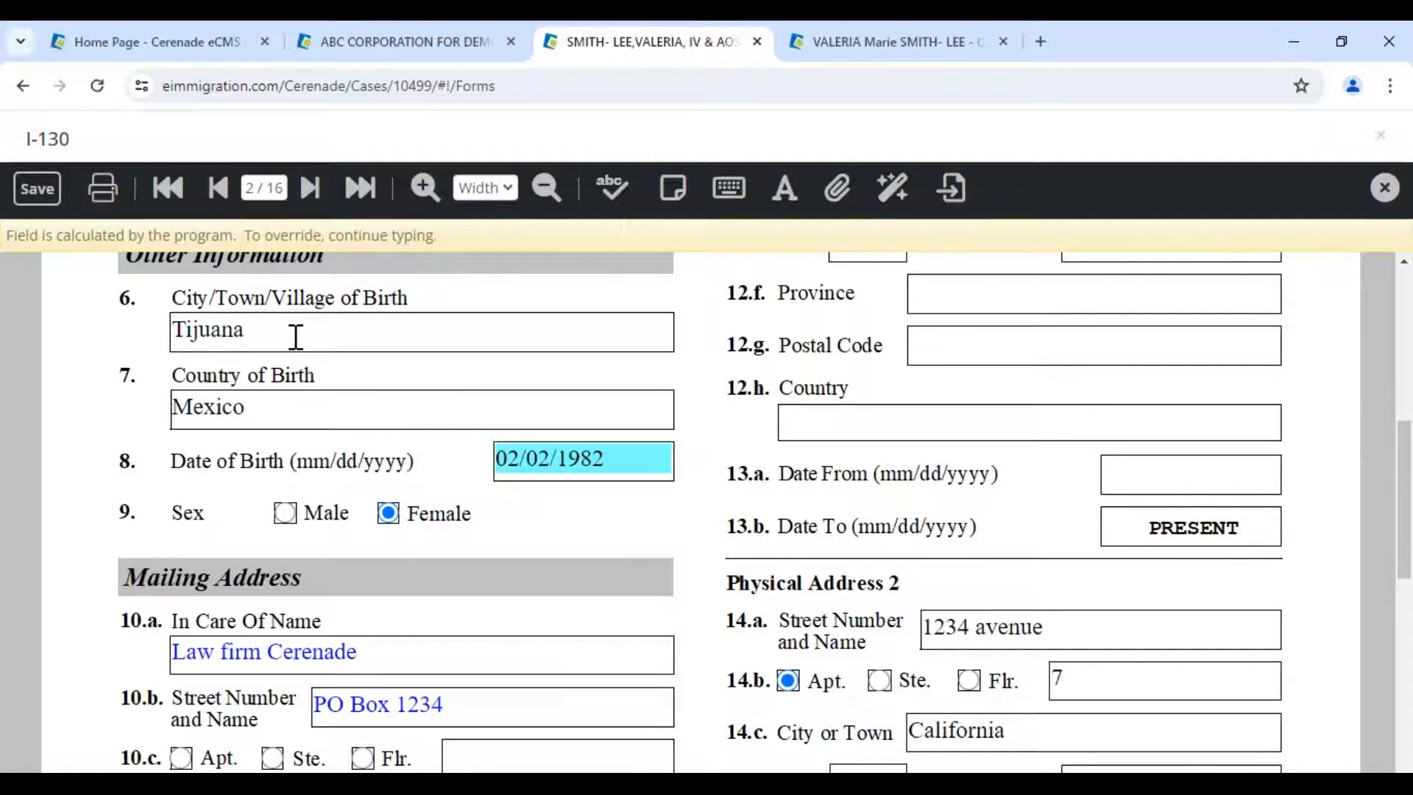
- Type test text into City/Town/Village of Birth, then revert it to the calculated Tijuana
{"action": "left_click_drag", "start_coordinate": [293, 332], "coordinate": [41, 339]}
{"action": "key", "text": "Home"}
{"action": "type", "text": "mfkljsdfkds"}
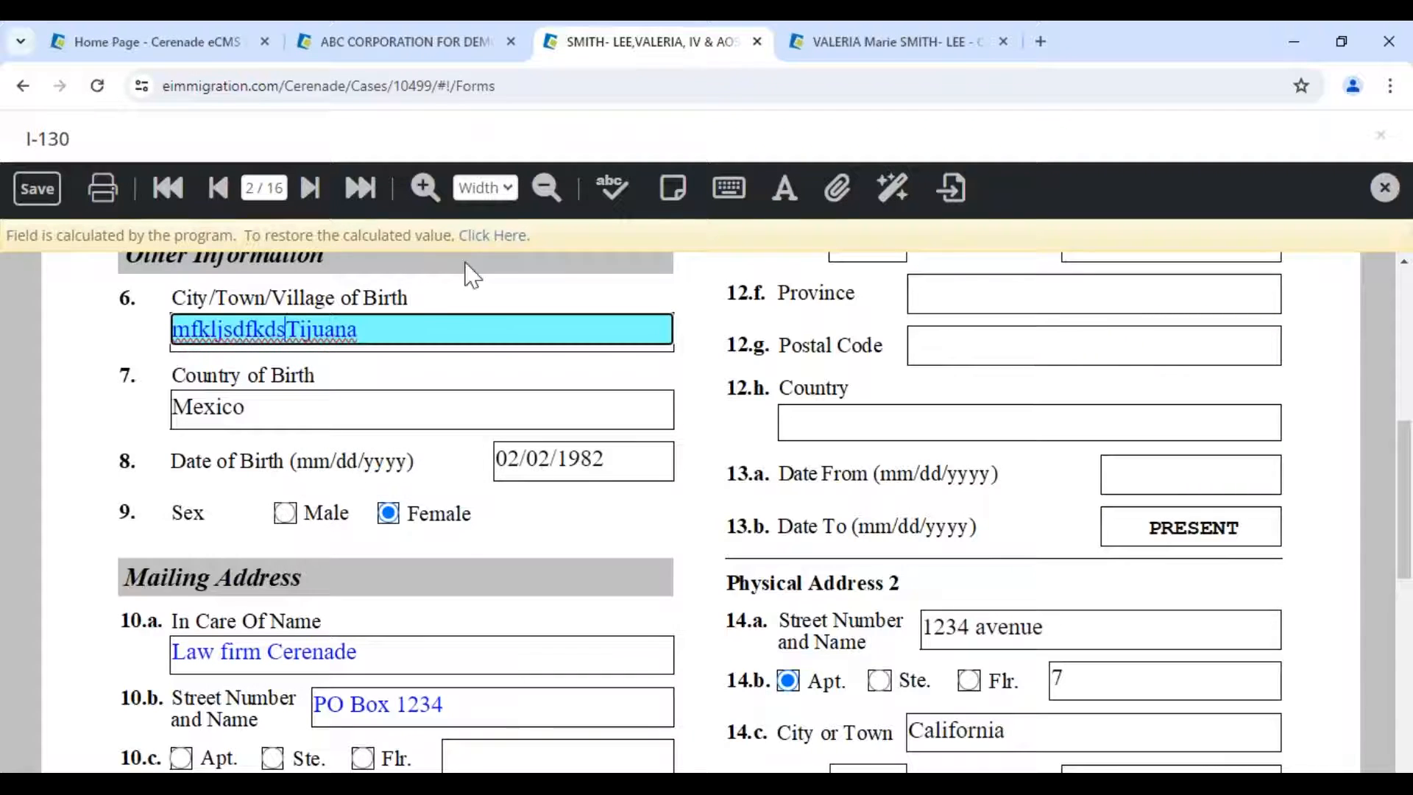
{"action": "left_click", "coordinate": [370, 338]}
{"action": "type", "text": "vbnbvnbv"}
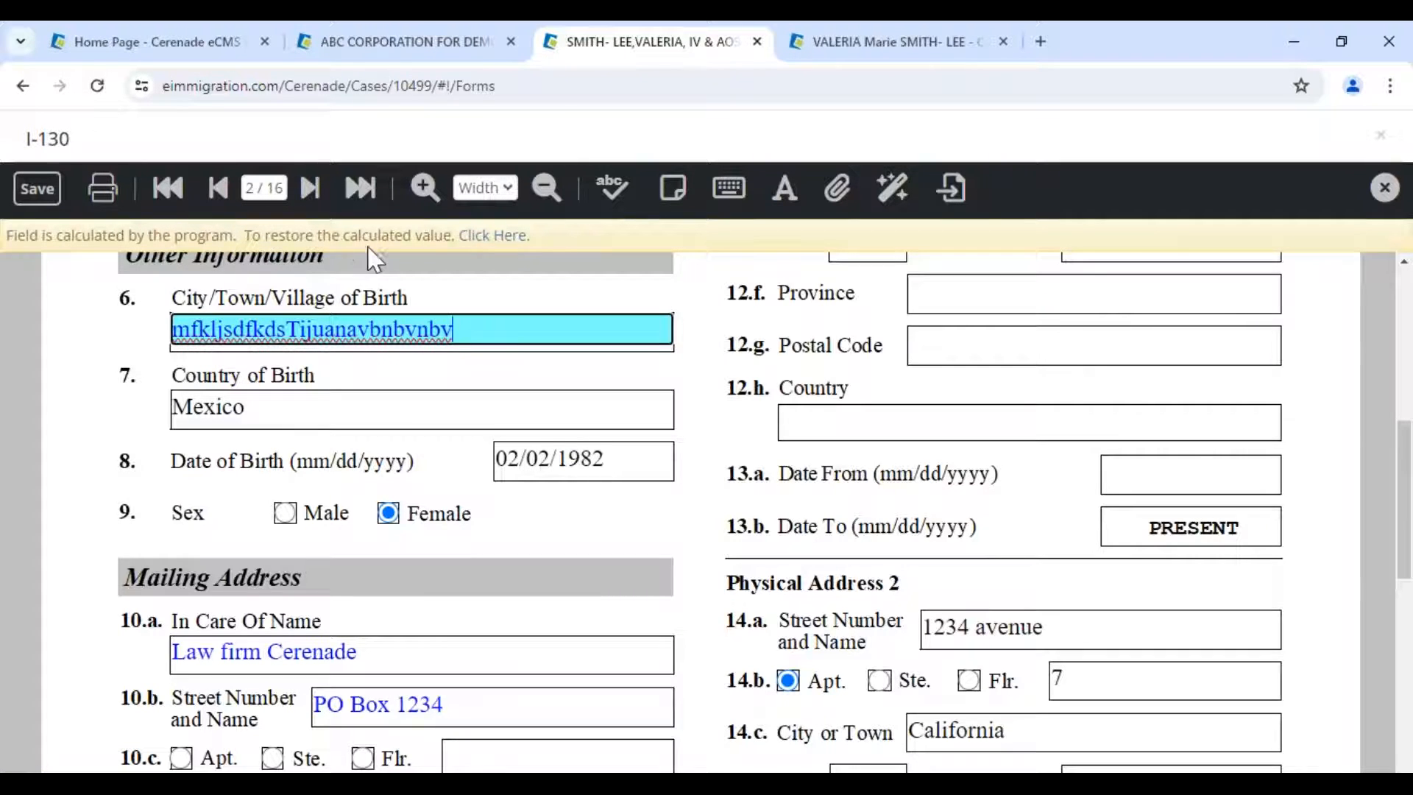
{"action": "left_click", "coordinate": [483, 236]}
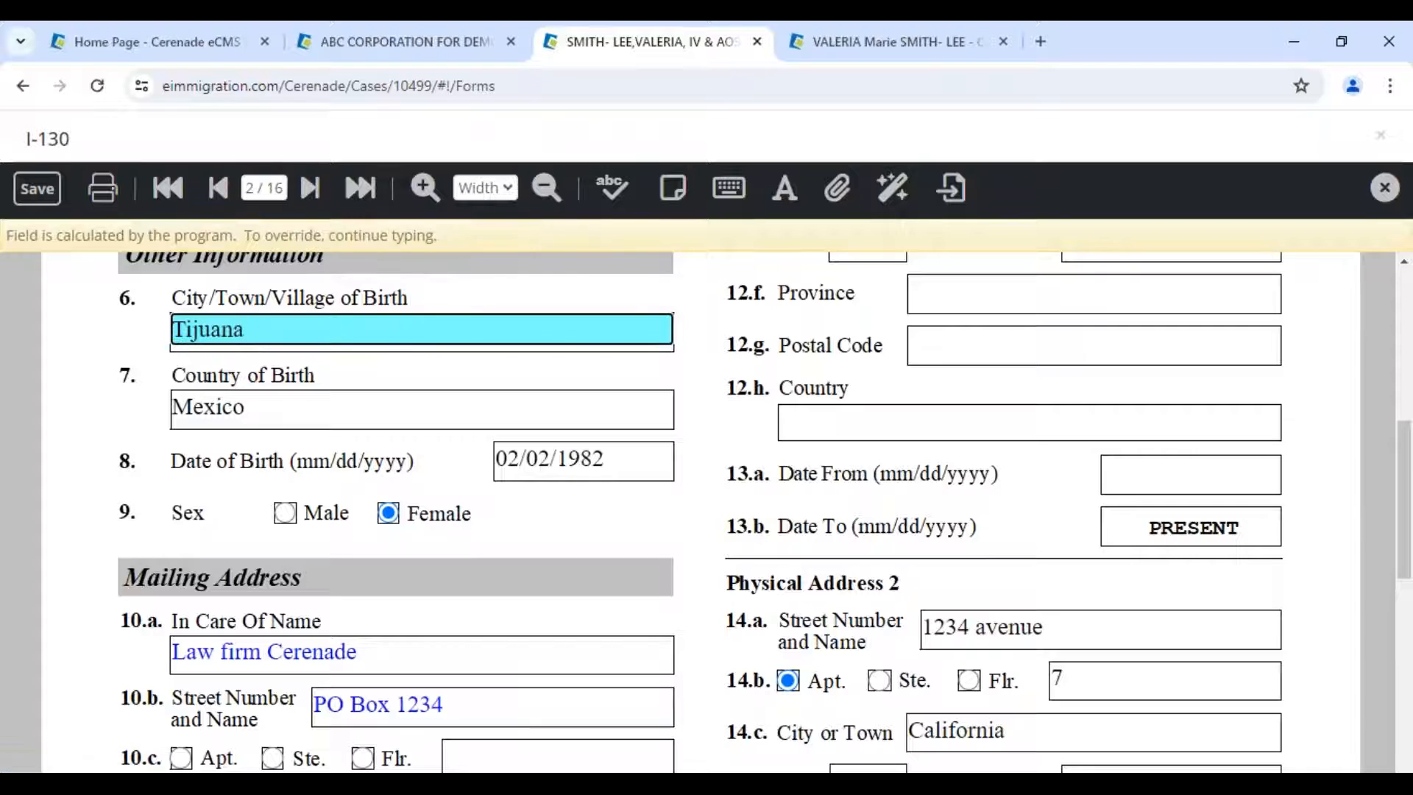
{"action": "scroll", "coordinate": [490, 546], "scroll_direction": "down", "scroll_amount": 1}
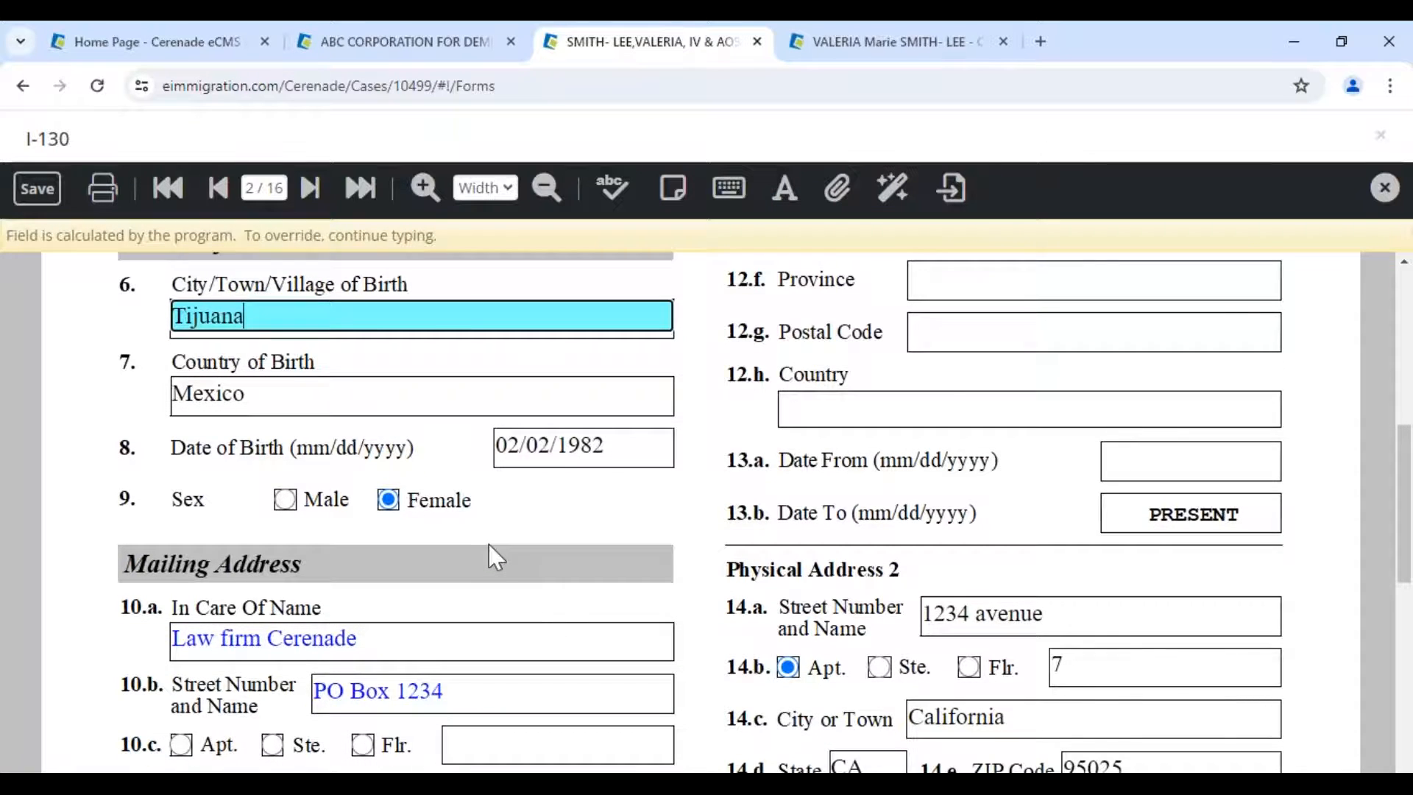
{"action": "scroll", "coordinate": [489, 556], "scroll_direction": "down", "scroll_amount": 4}
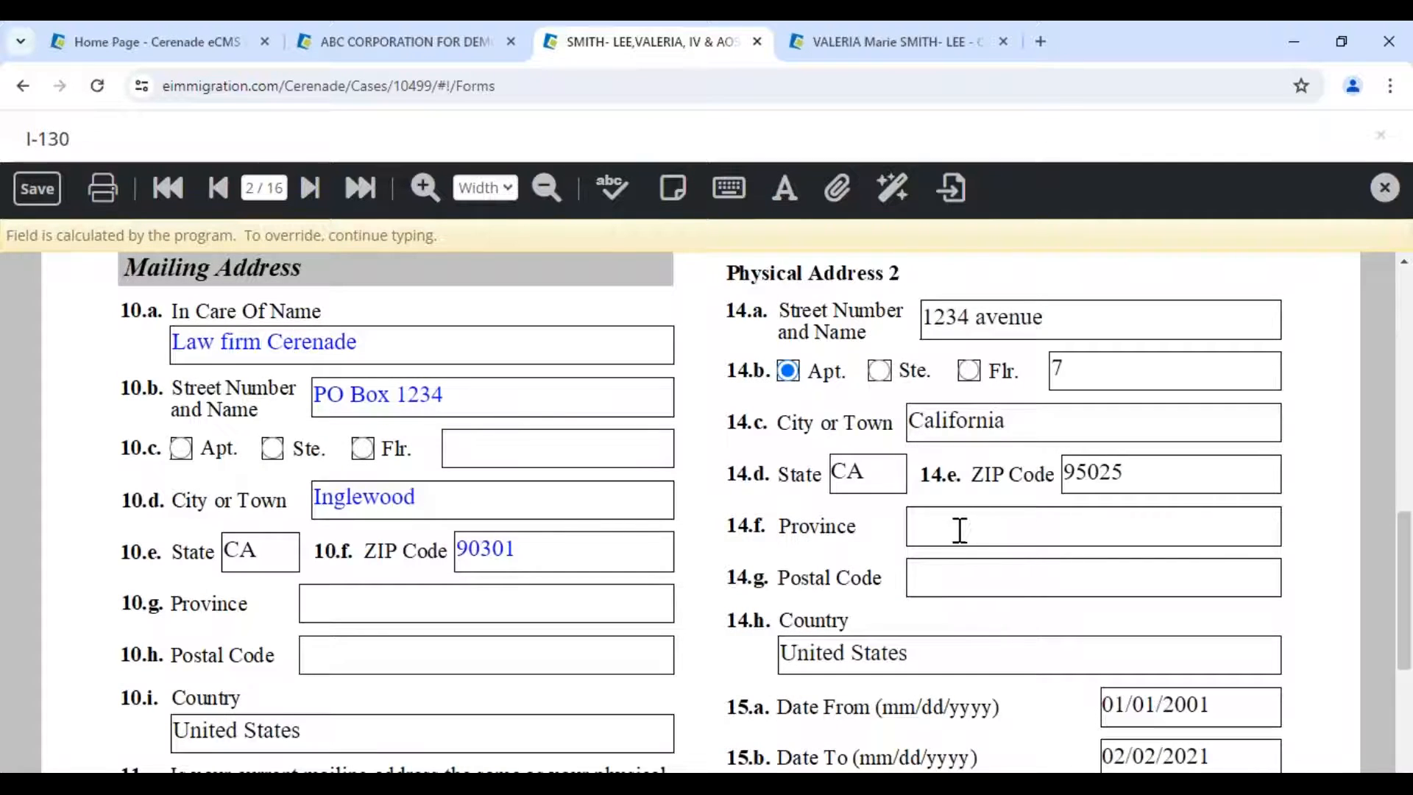
- Restore the calculated apartment 630, street 123 Horizon avenue and In Care Of name
{"action": "left_click", "coordinate": [488, 449]}
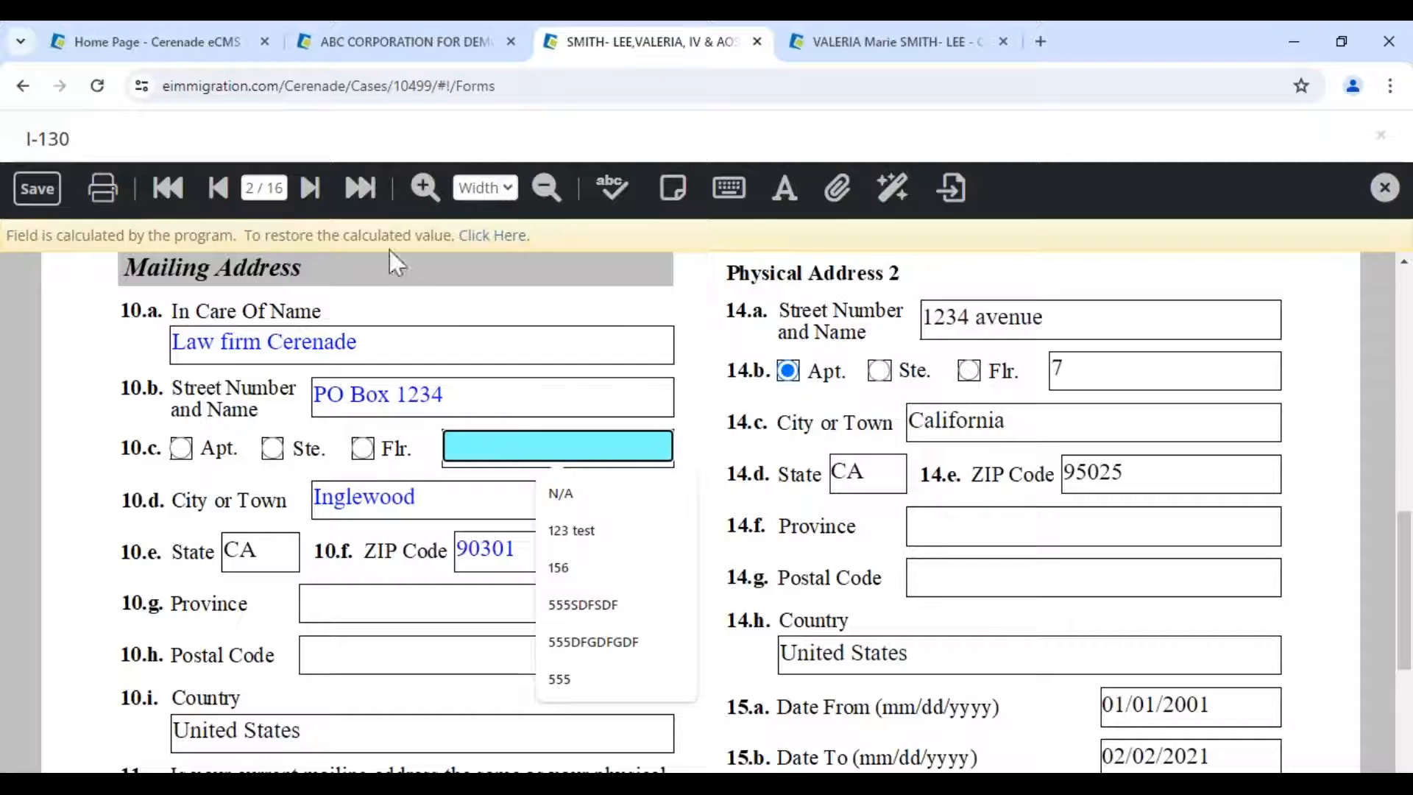
{"action": "left_click", "coordinate": [489, 236]}
{"action": "left_click", "coordinate": [427, 395]}
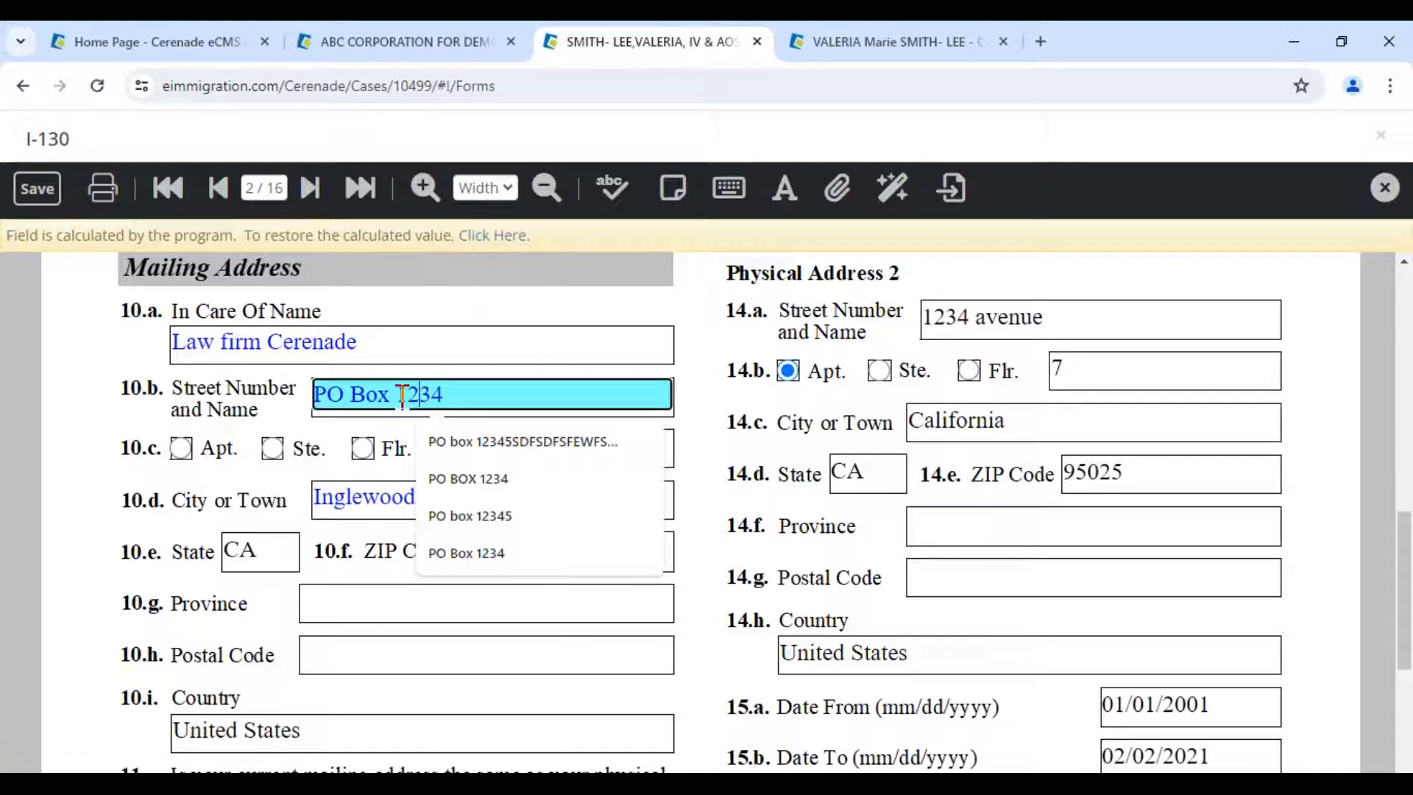
{"action": "left_click", "coordinate": [490, 236]}
{"action": "left_click", "coordinate": [316, 343]}
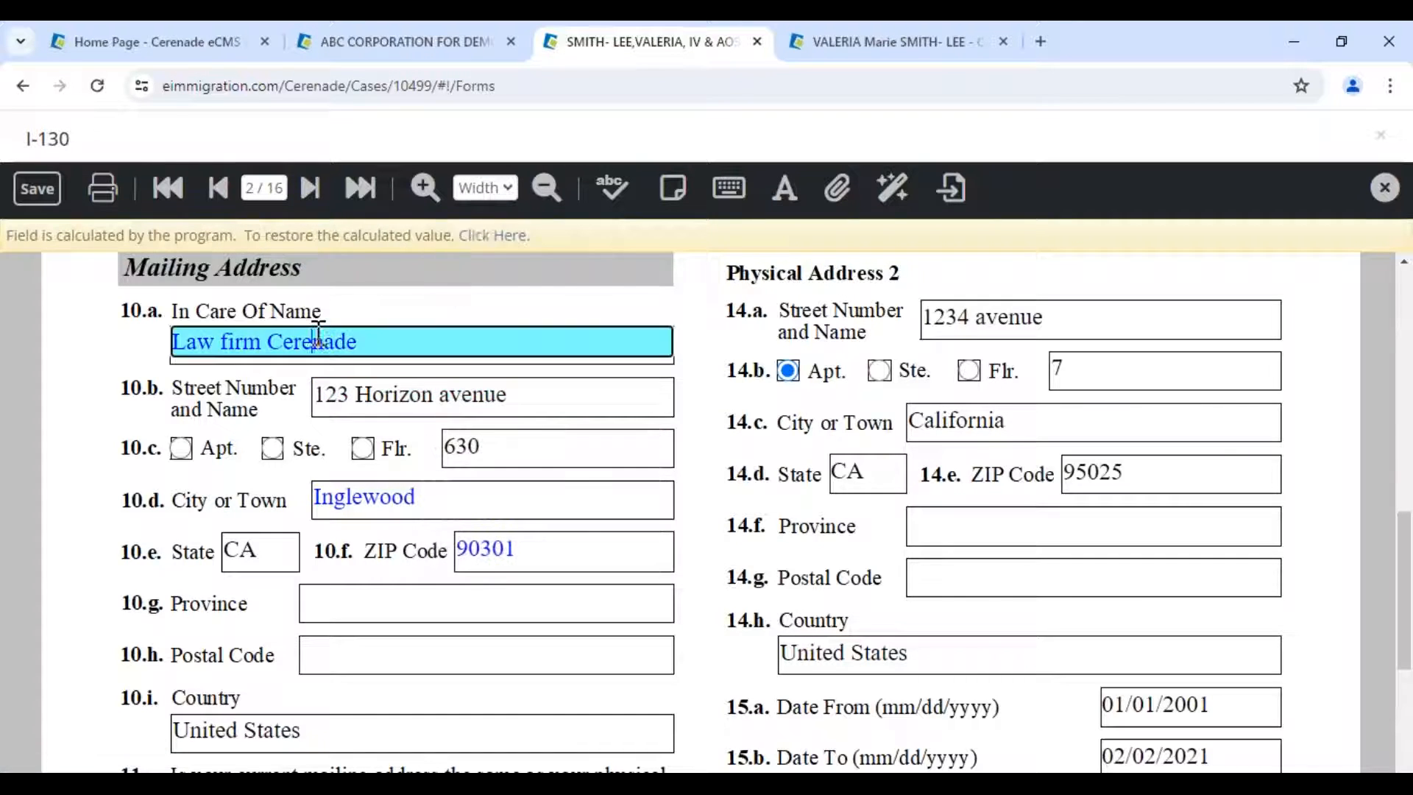
{"action": "left_click", "coordinate": [488, 236]}
- Restore the calculated Apt checkbox, city Los Angeles and ZIP Code 98555
{"action": "left_click", "coordinate": [181, 448]}
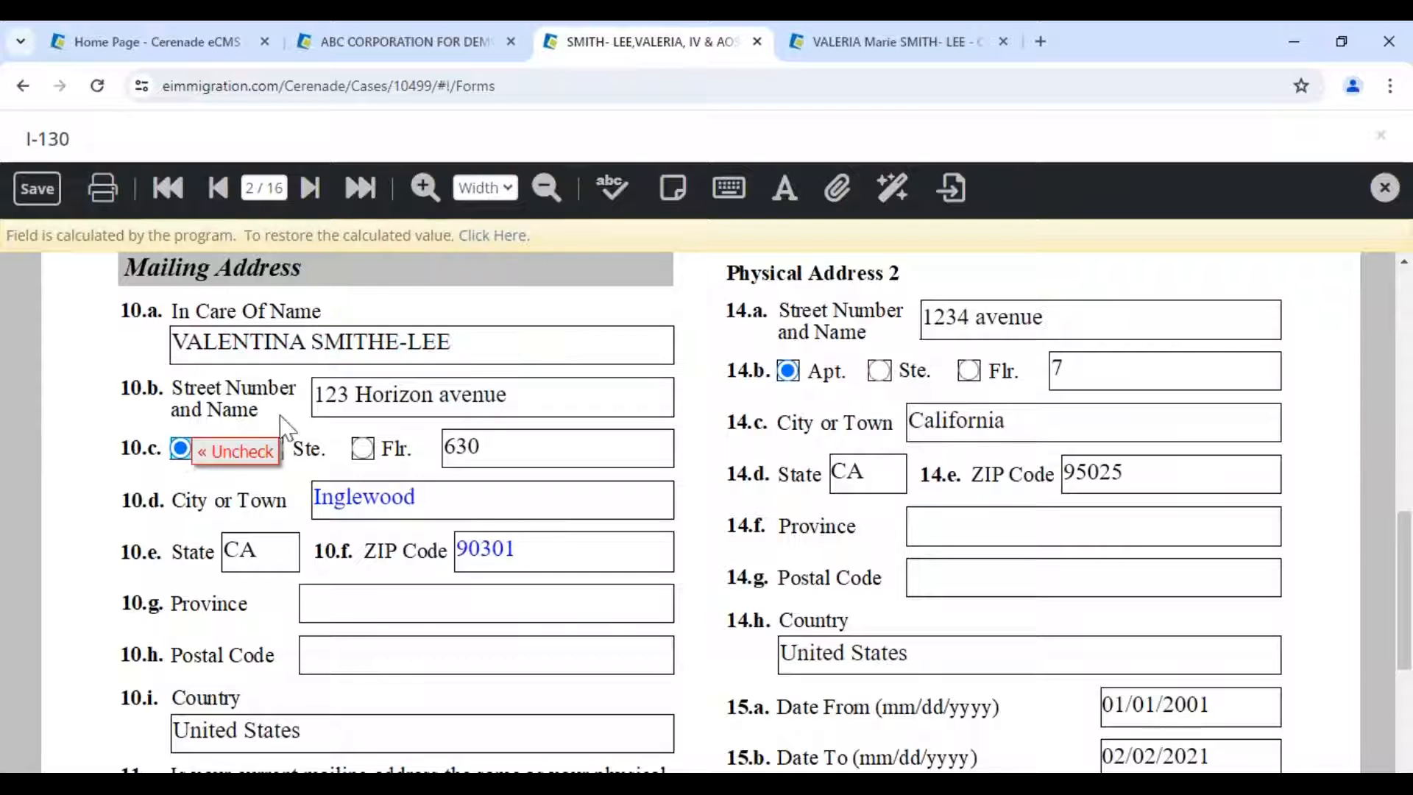
{"action": "left_click", "coordinate": [479, 236]}
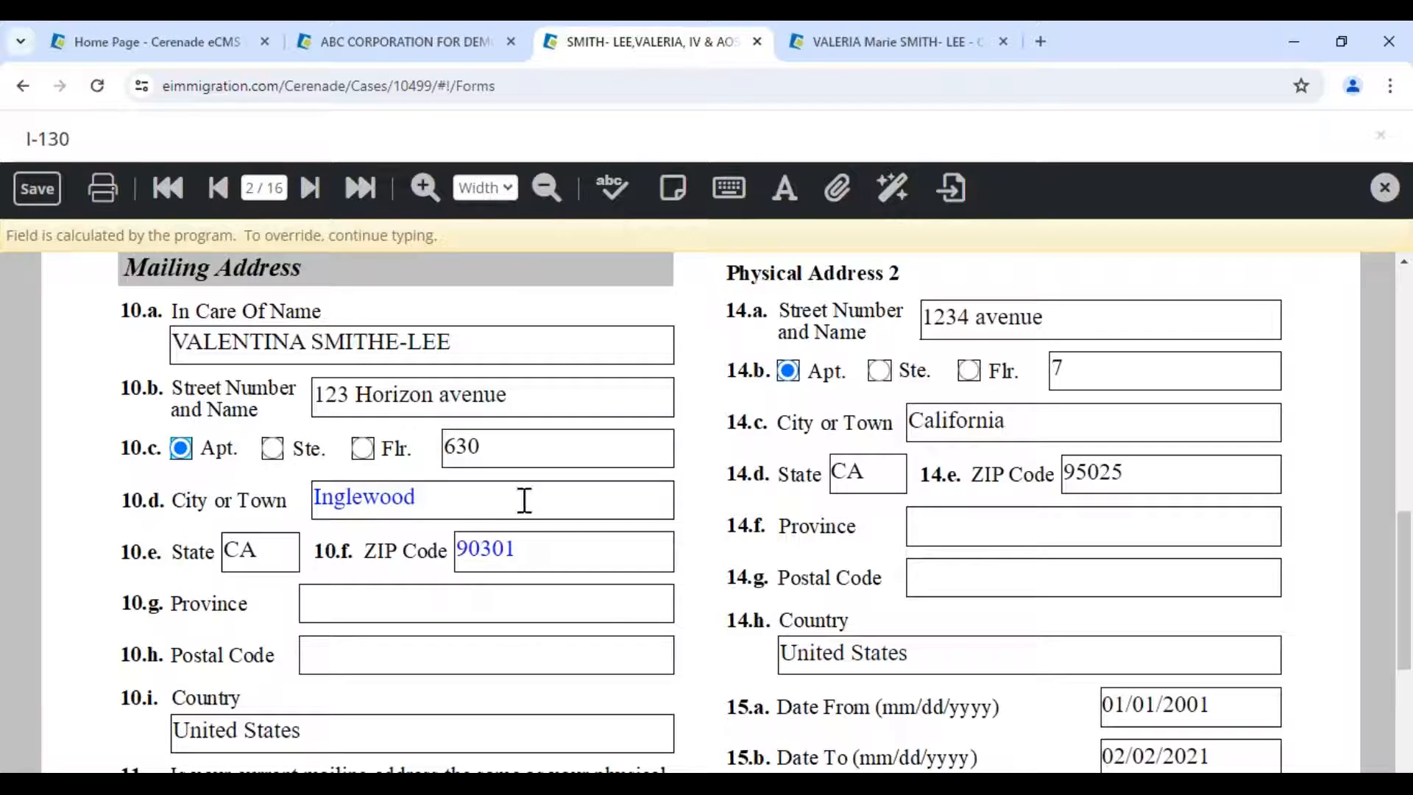
{"action": "left_click", "coordinate": [515, 501]}
{"action": "left_click", "coordinate": [489, 236]}
{"action": "left_click", "coordinate": [521, 553]}
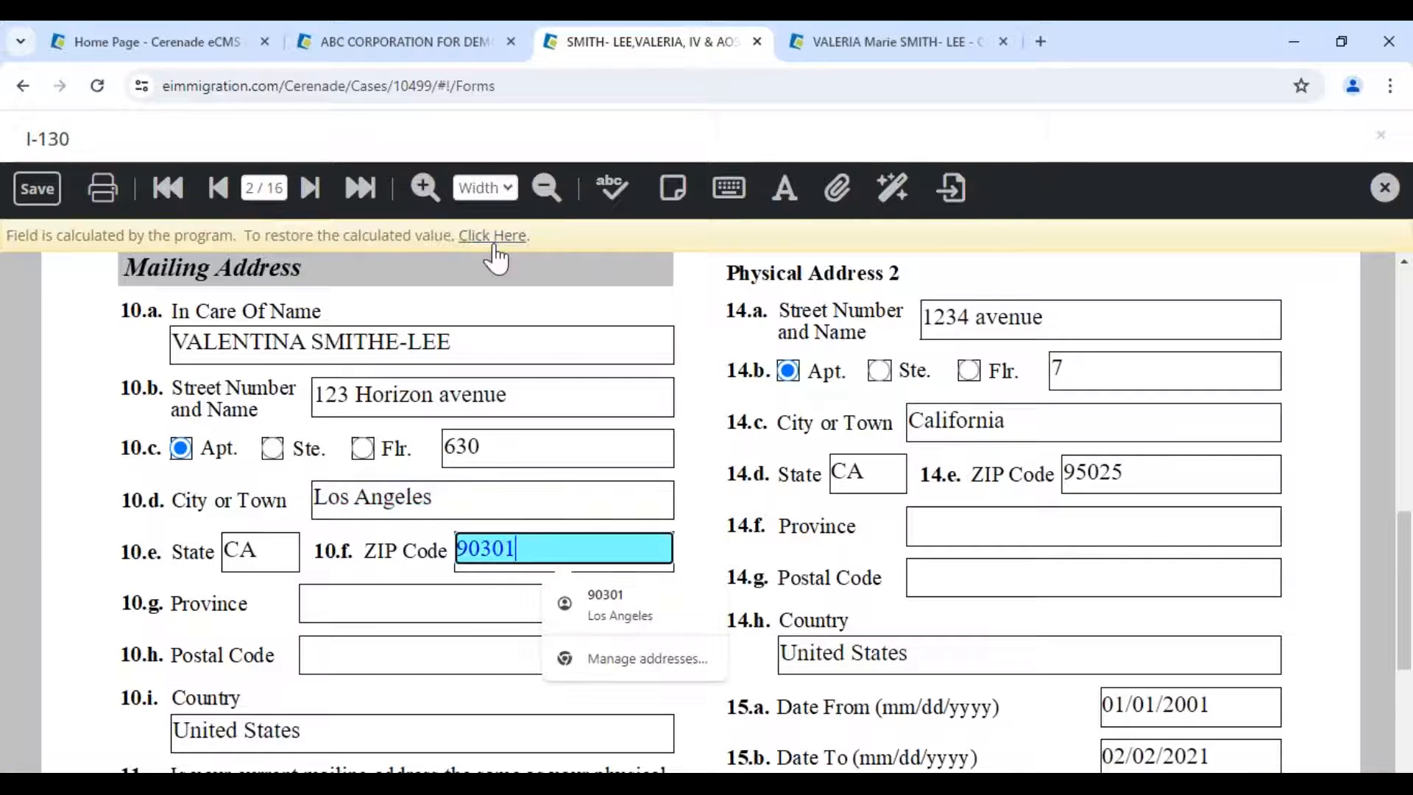
{"action": "left_click", "coordinate": [491, 236]}
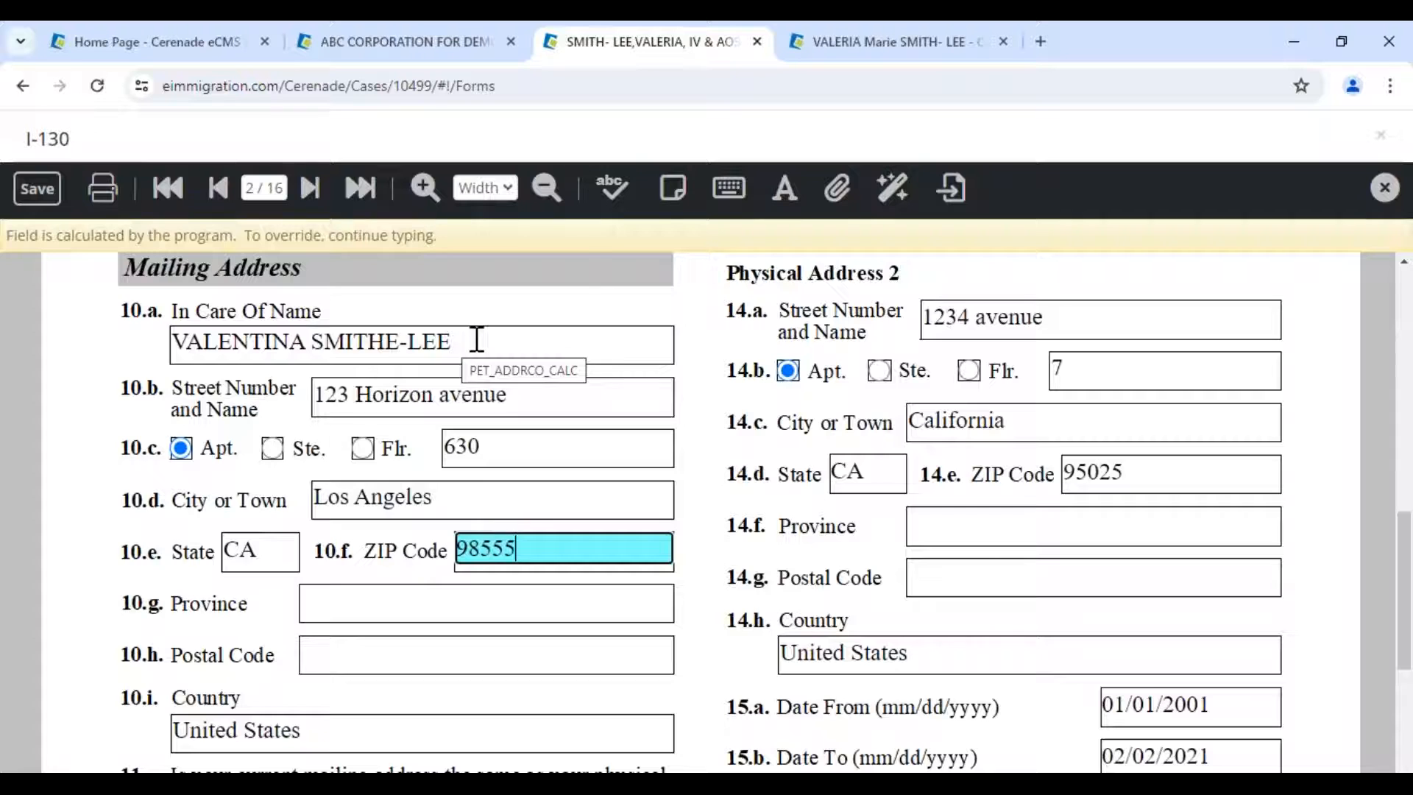
{"action": "left_click", "coordinate": [676, 193]}
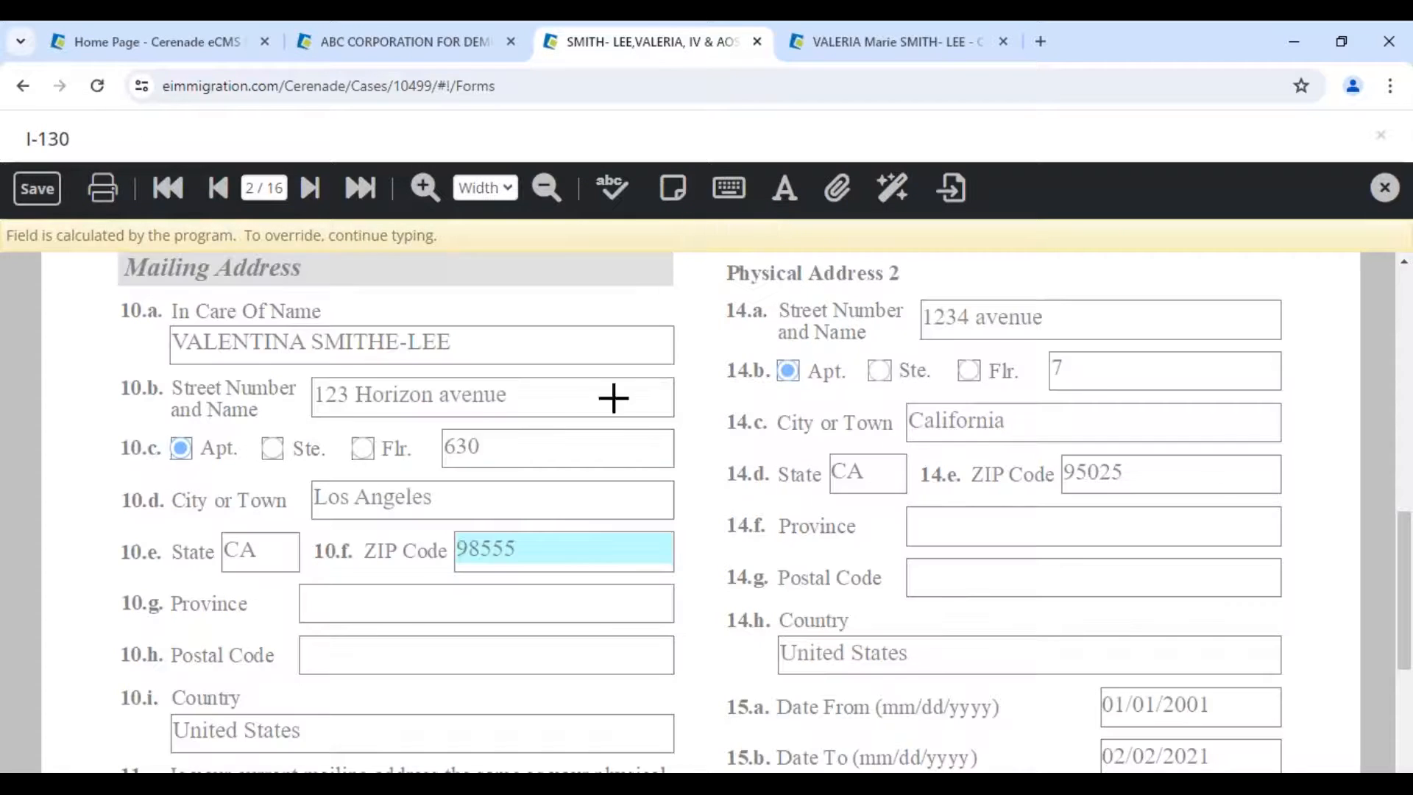
- Place a sticky note reading 'test' over the mailing address and shrink it
{"action": "left_click", "coordinate": [428, 414]}
{"action": "type", "text": "test"}
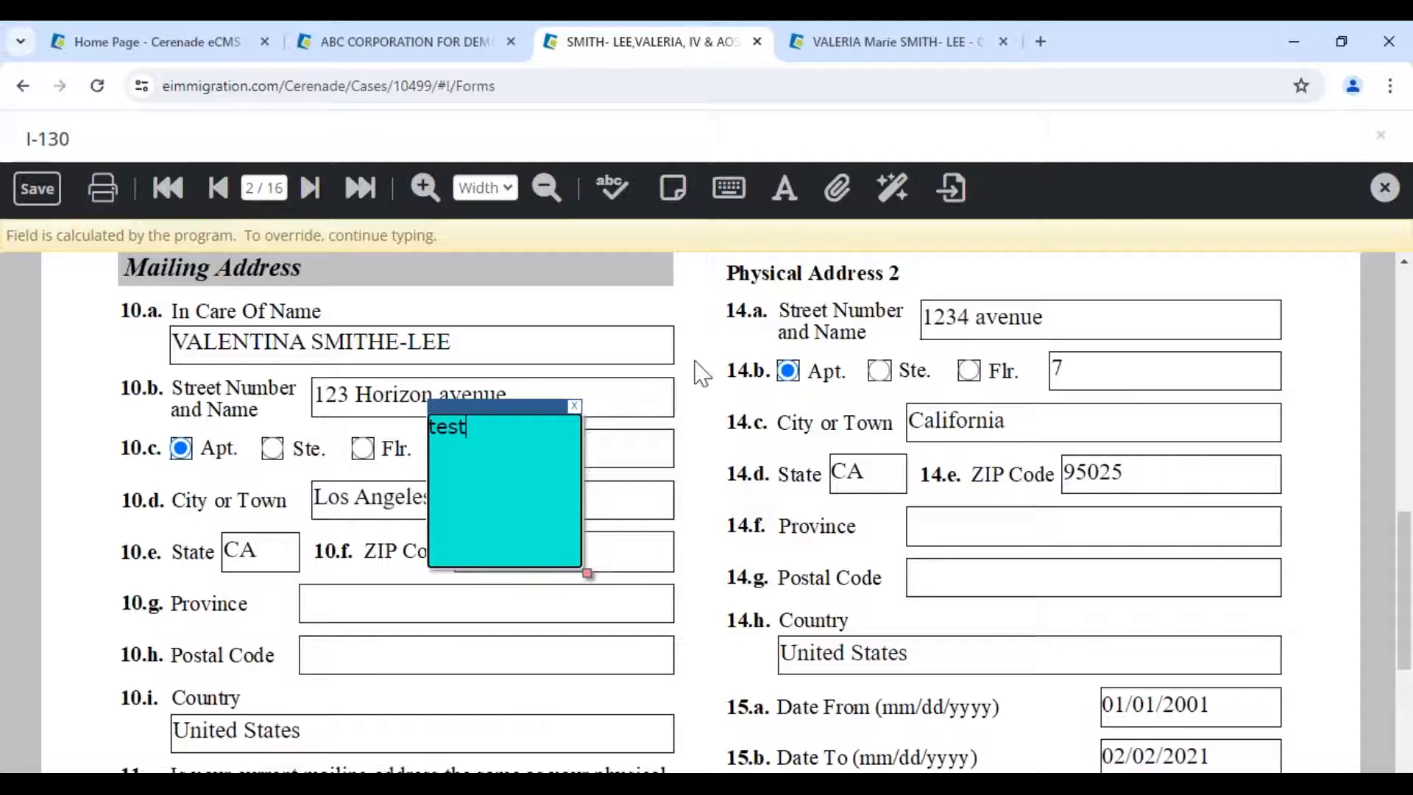
{"action": "left_click_drag", "start_coordinate": [585, 572], "coordinate": [552, 477]}
{"action": "left_click", "coordinate": [495, 396]}
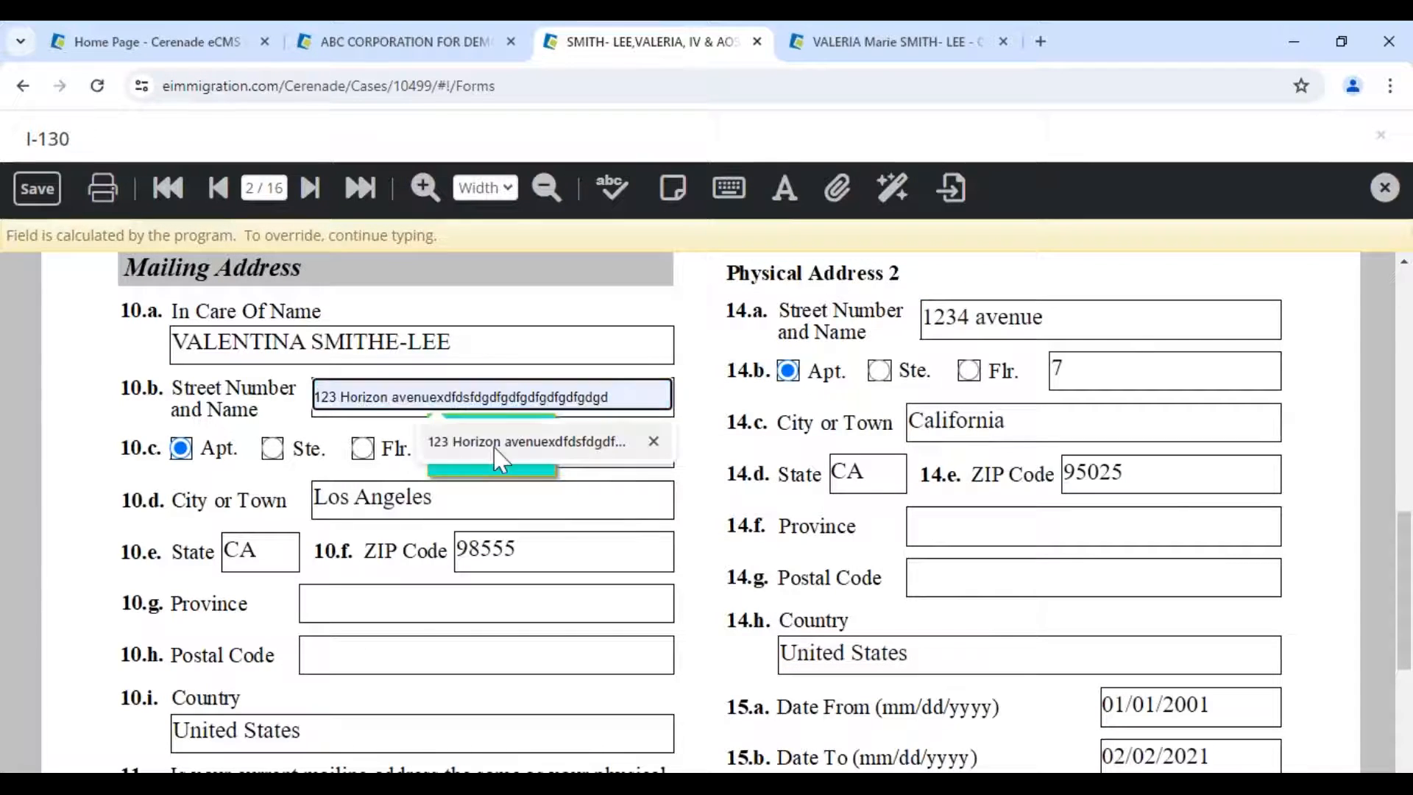
{"action": "left_click", "coordinate": [525, 492]}
- Move the note beside the Mailing Address heading, enlarge it, and add 'sdfsdfsgdfgdf'
{"action": "left_click", "coordinate": [542, 463]}
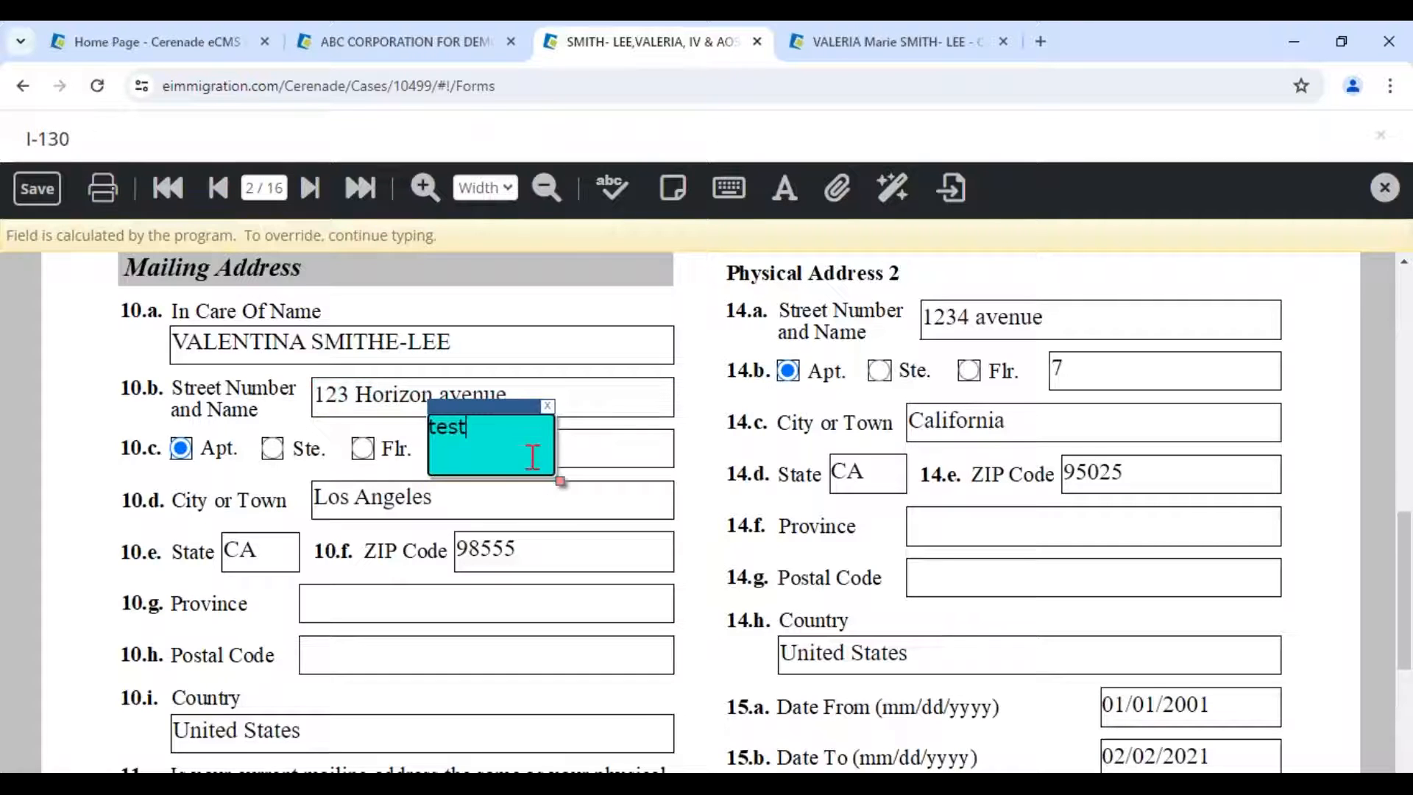
{"action": "left_click_drag", "start_coordinate": [518, 415], "coordinate": [152, 288]}
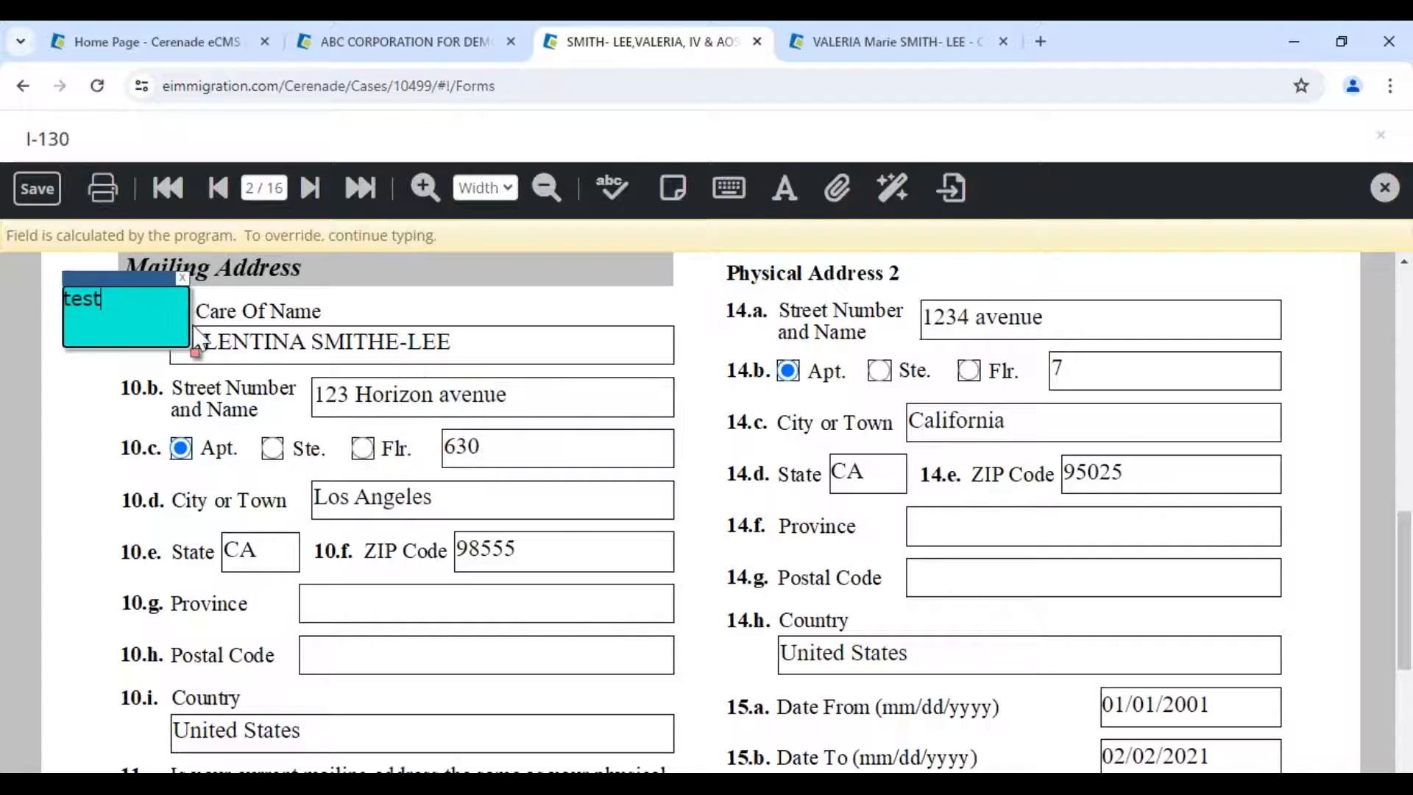
{"action": "left_click_drag", "start_coordinate": [193, 347], "coordinate": [431, 478]}
{"action": "type", "text": "sdfsdfsgdfgdf"}
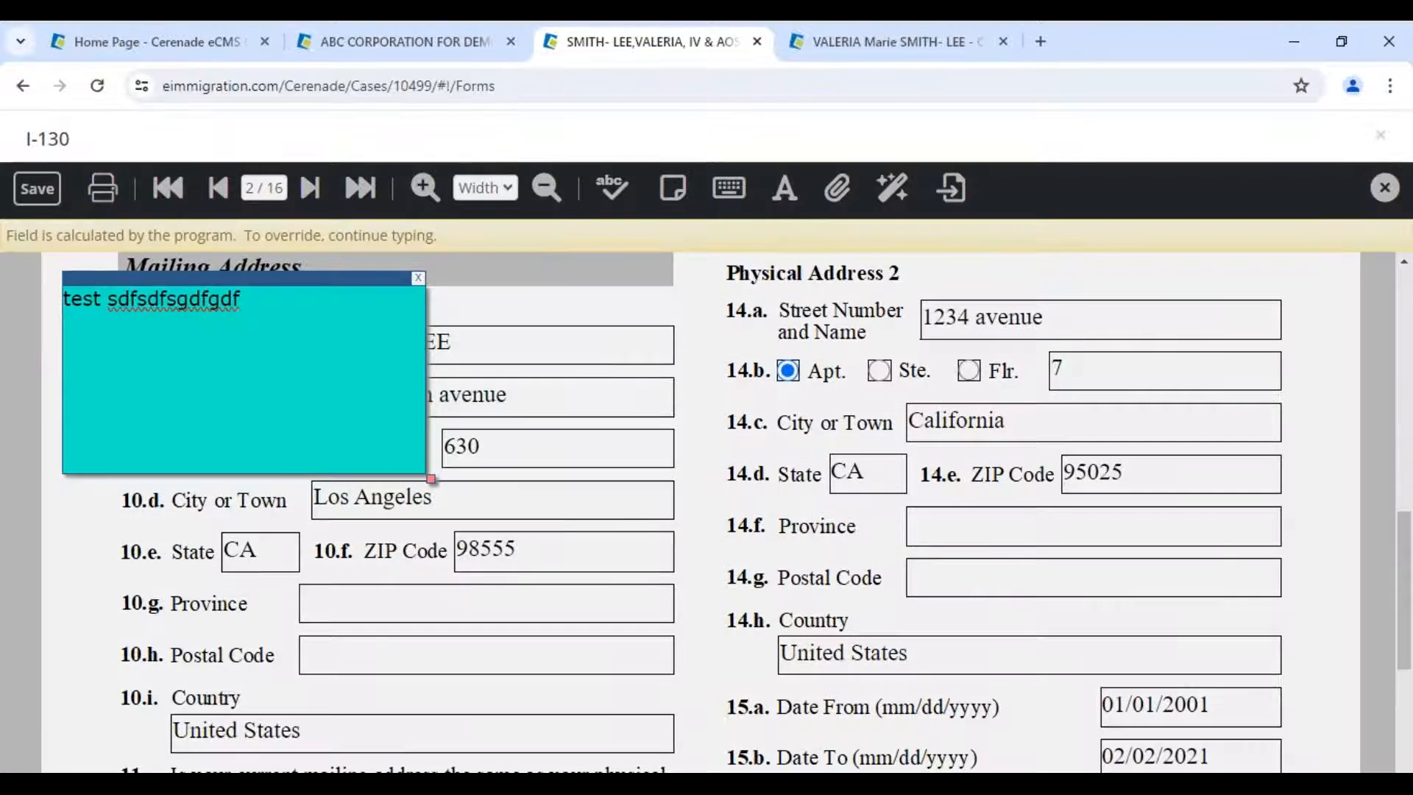
{"action": "left_click", "coordinate": [103, 187]}
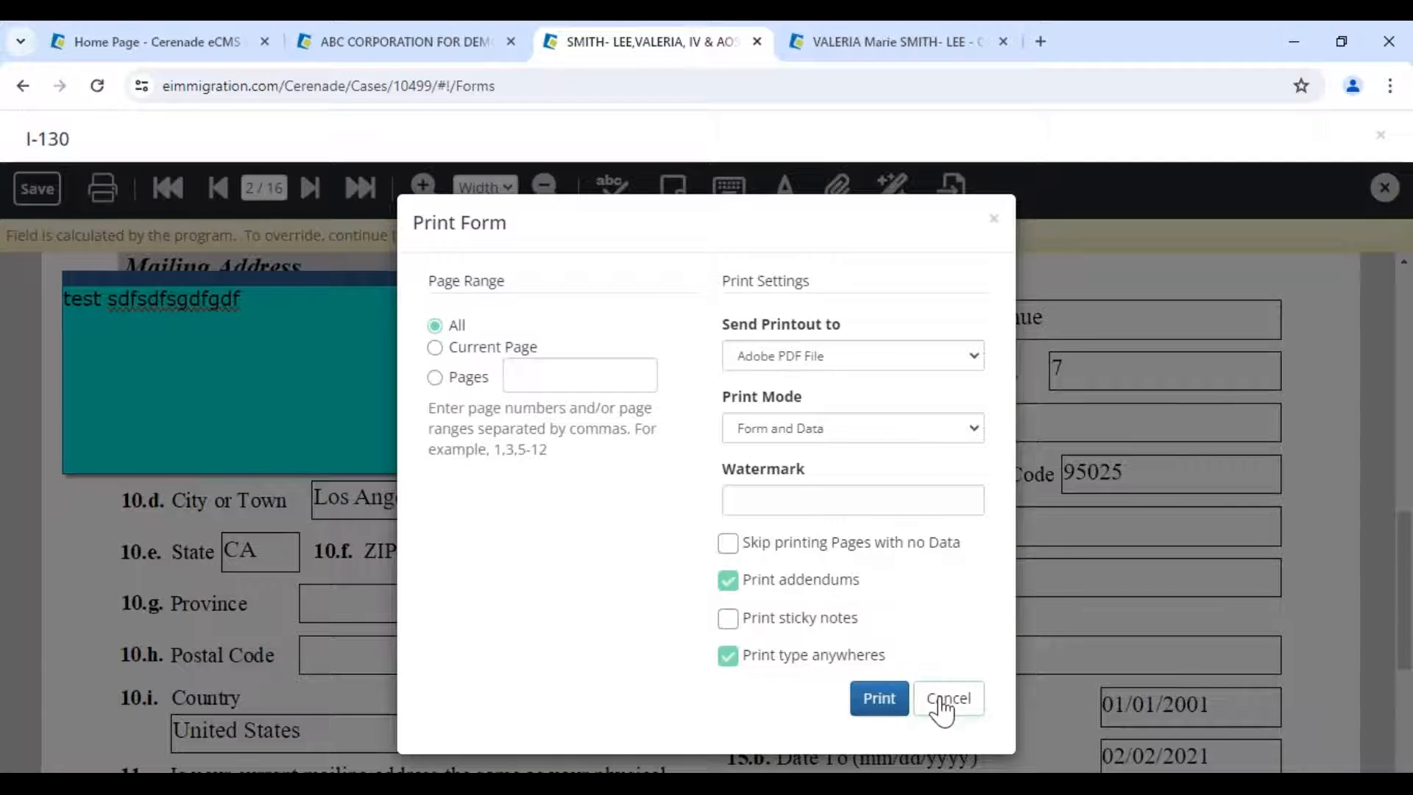
- Cancel printing and place a second sticky note on the 10.i Country field
{"action": "left_click", "coordinate": [941, 707]}
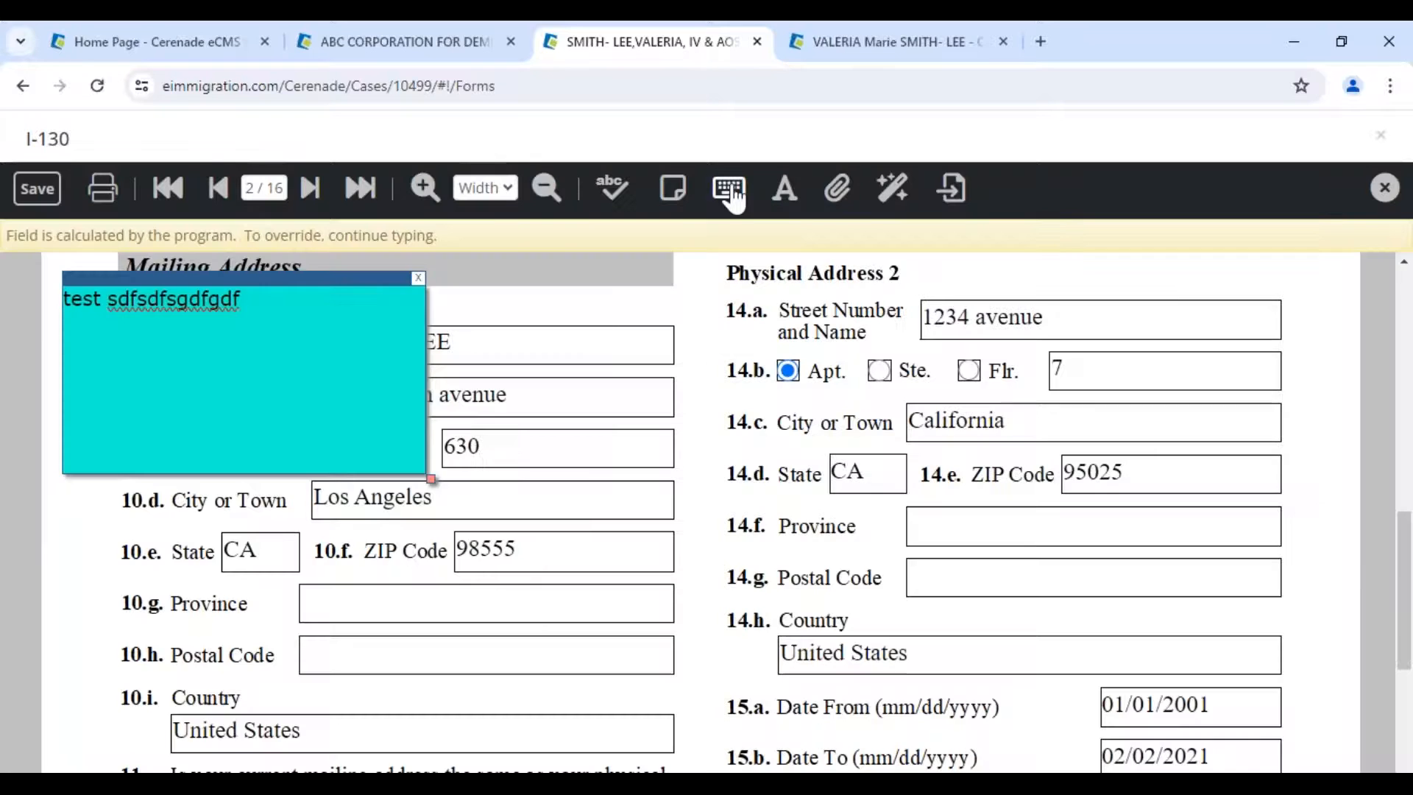
{"action": "left_click", "coordinate": [398, 578]}
{"action": "left_click_drag", "start_coordinate": [469, 569], "coordinate": [354, 723]}
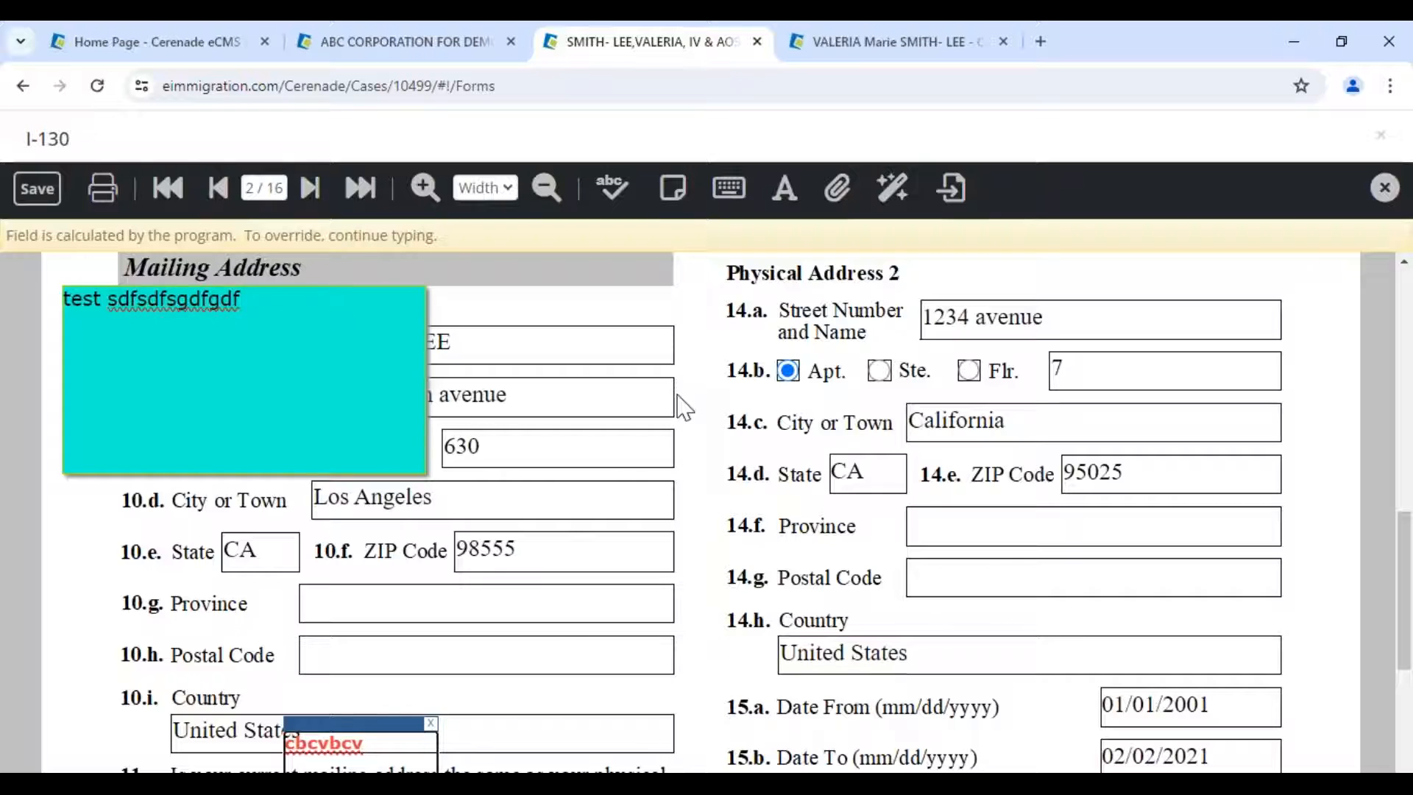
- Override the 10.b street field with extra test characters
{"action": "left_click", "coordinate": [543, 391]}
{"action": "type", "text": "vnbvnbvnvbnbvnbvnbvnbvnbv"}
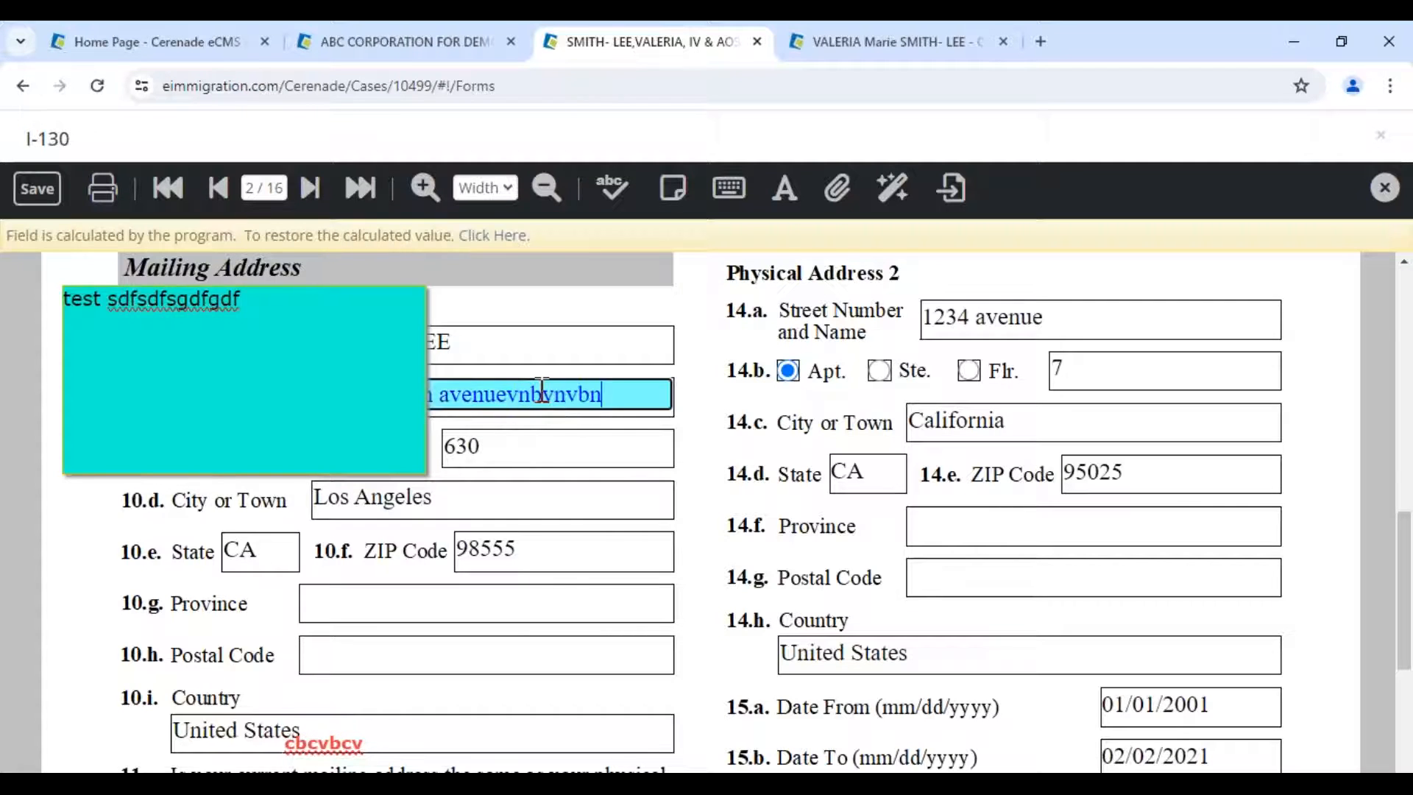
{"action": "type", "text": "nbvnvbnbv"}
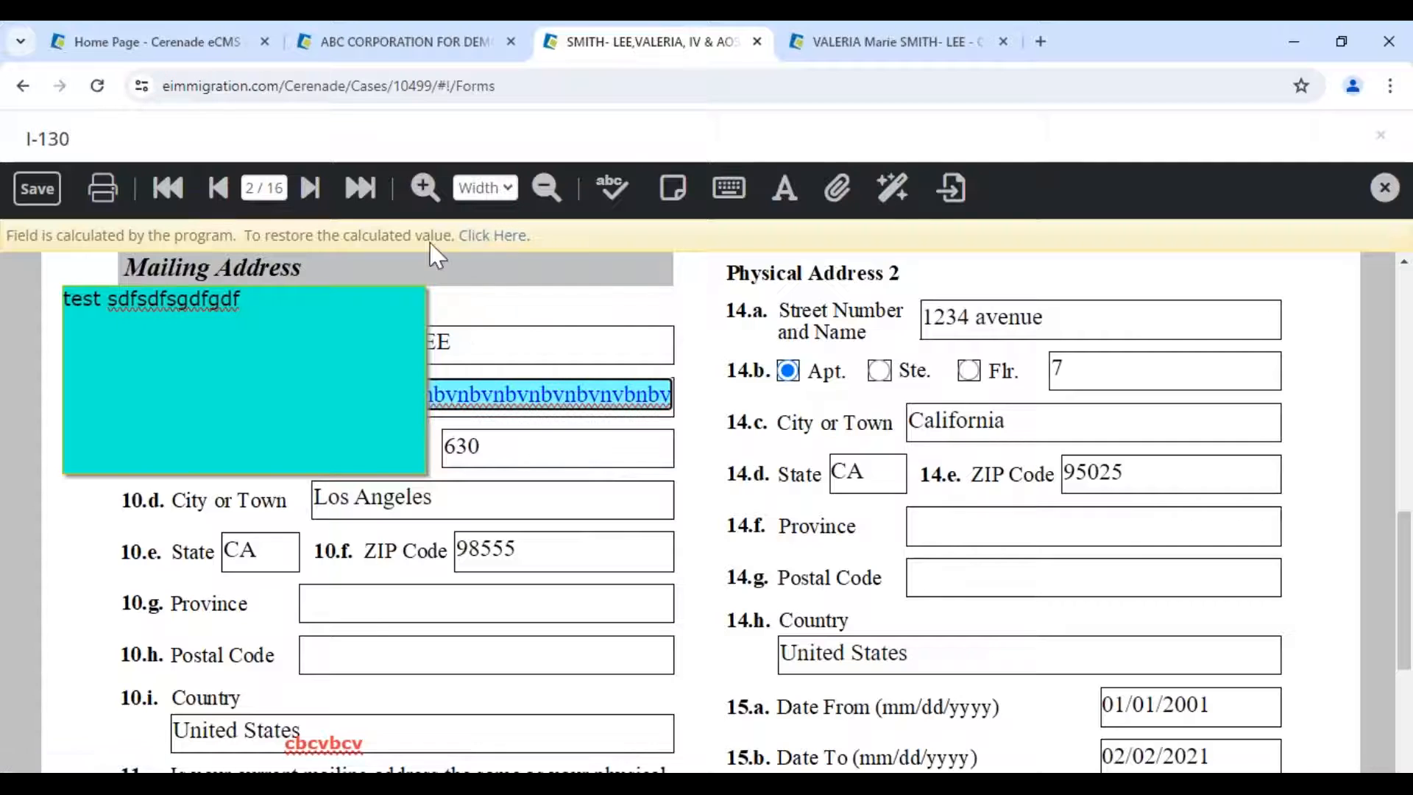
{"action": "left_click", "coordinate": [360, 188]}
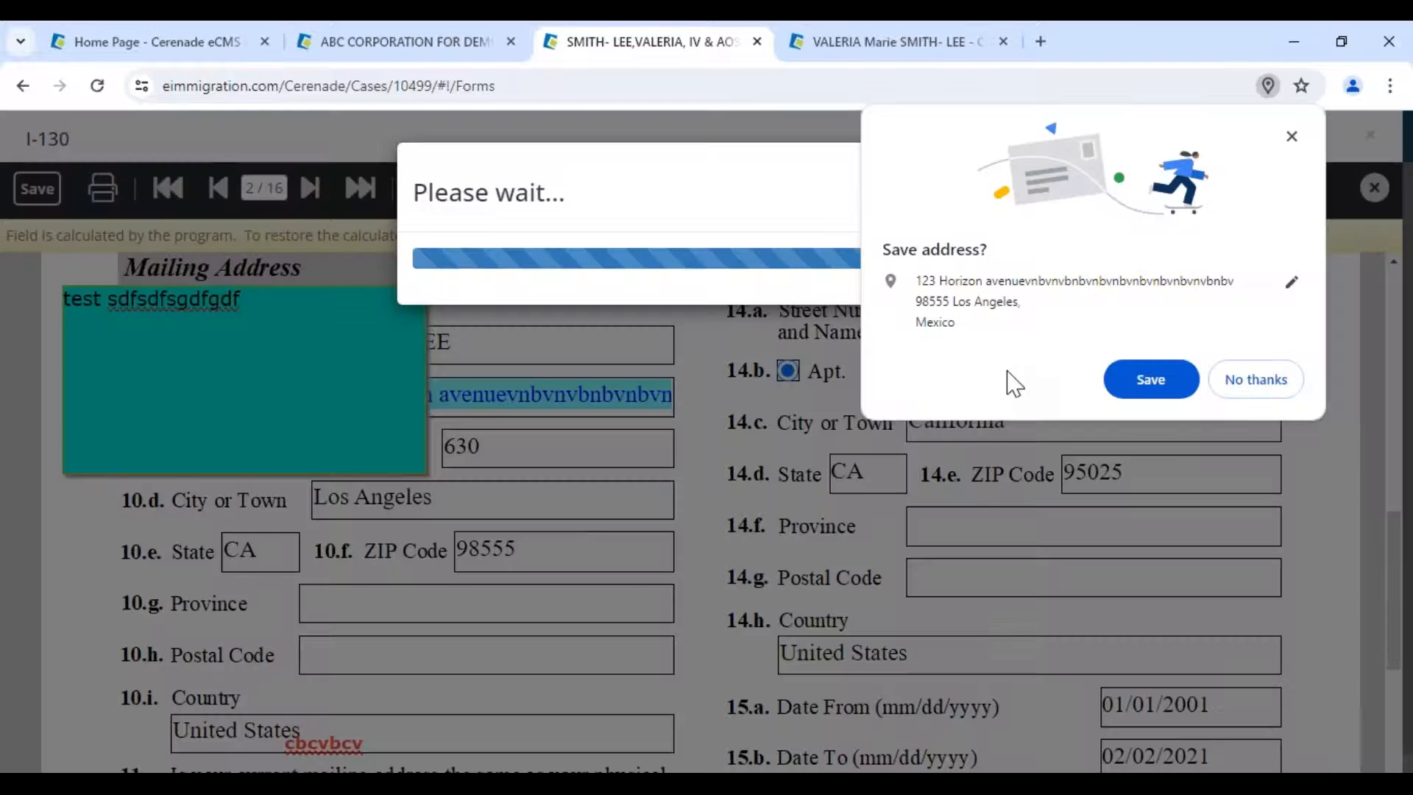
- Save the address in Chrome's prompt and open Part 9's additional entries list
{"action": "left_click", "coordinate": [1188, 381]}
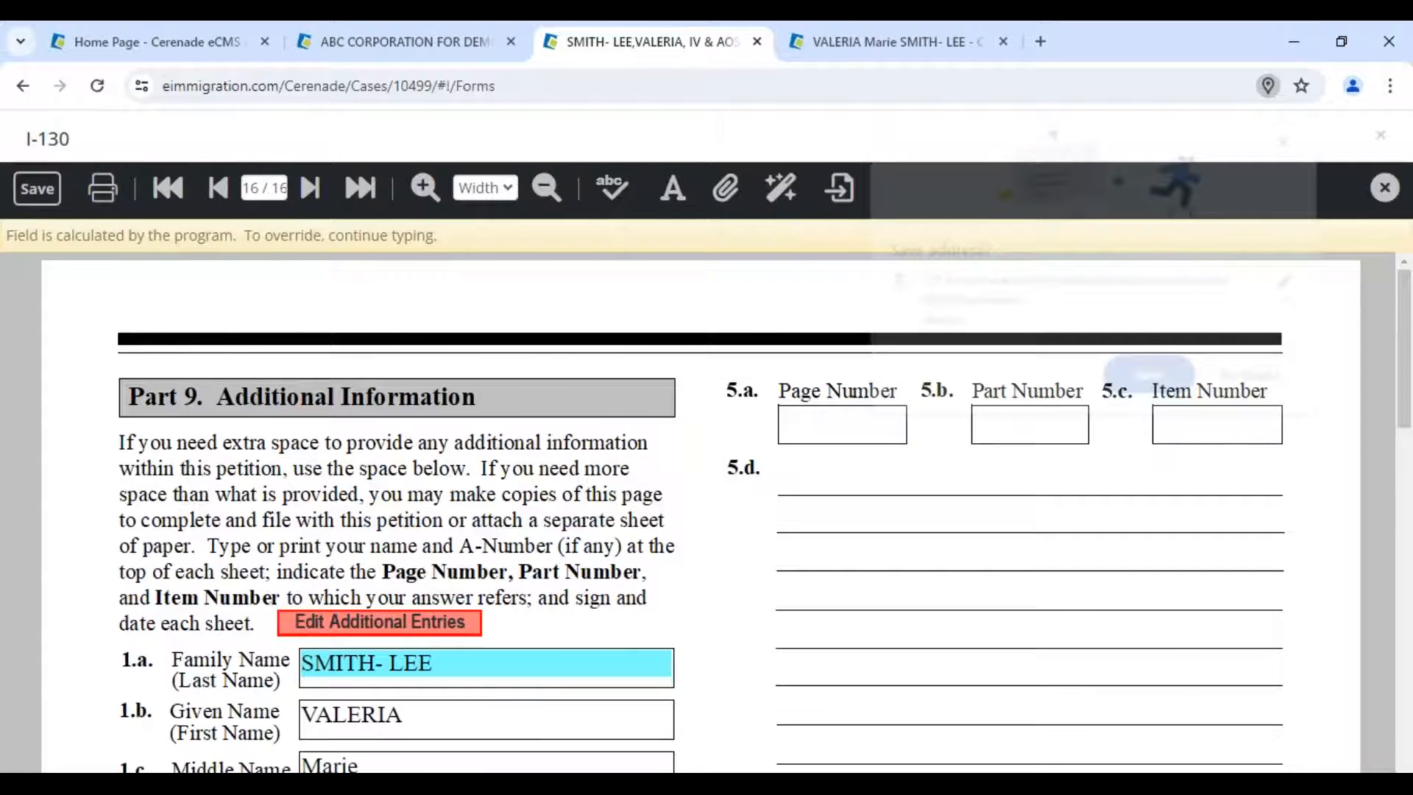
{"action": "scroll", "coordinate": [445, 562], "scroll_direction": "down", "scroll_amount": 5}
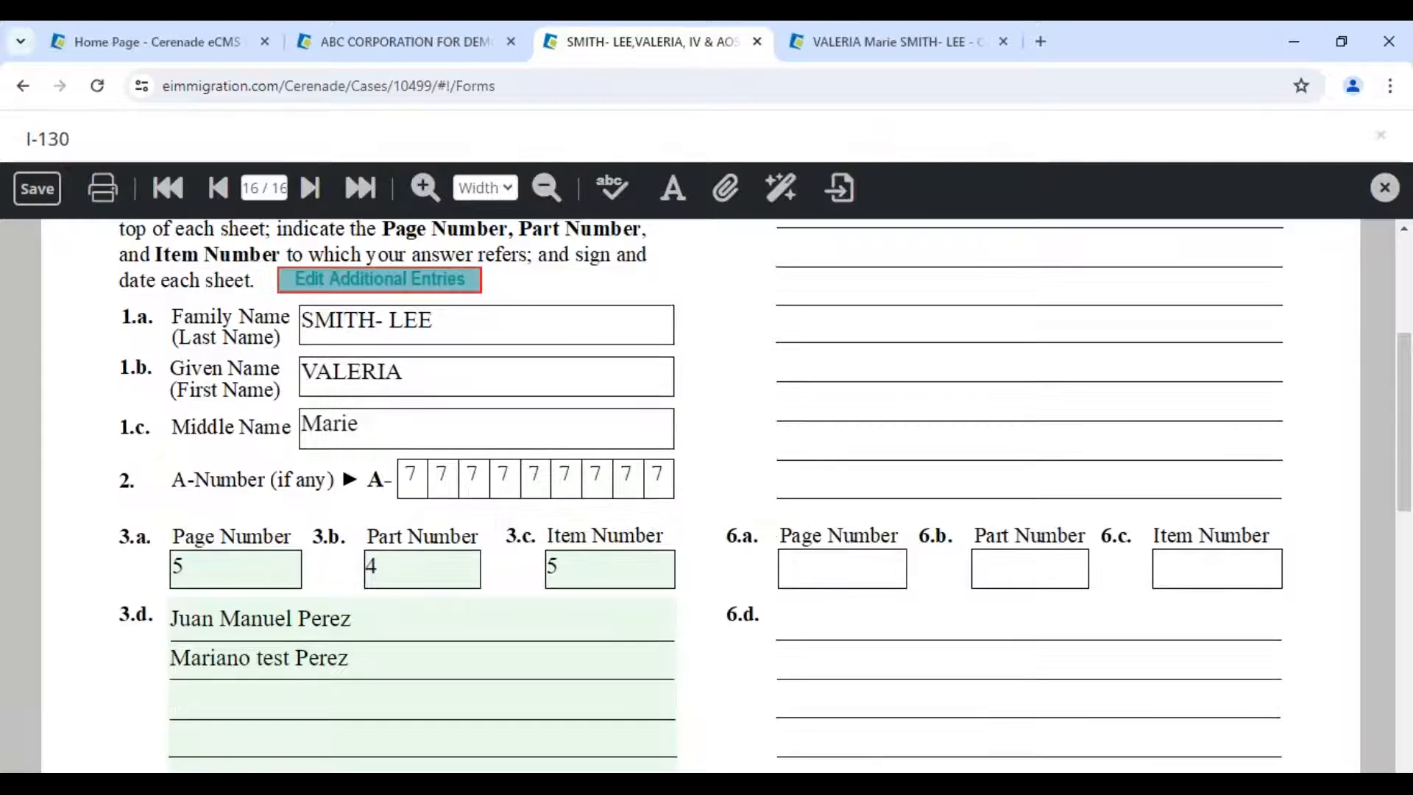
{"action": "left_click", "coordinate": [375, 284]}
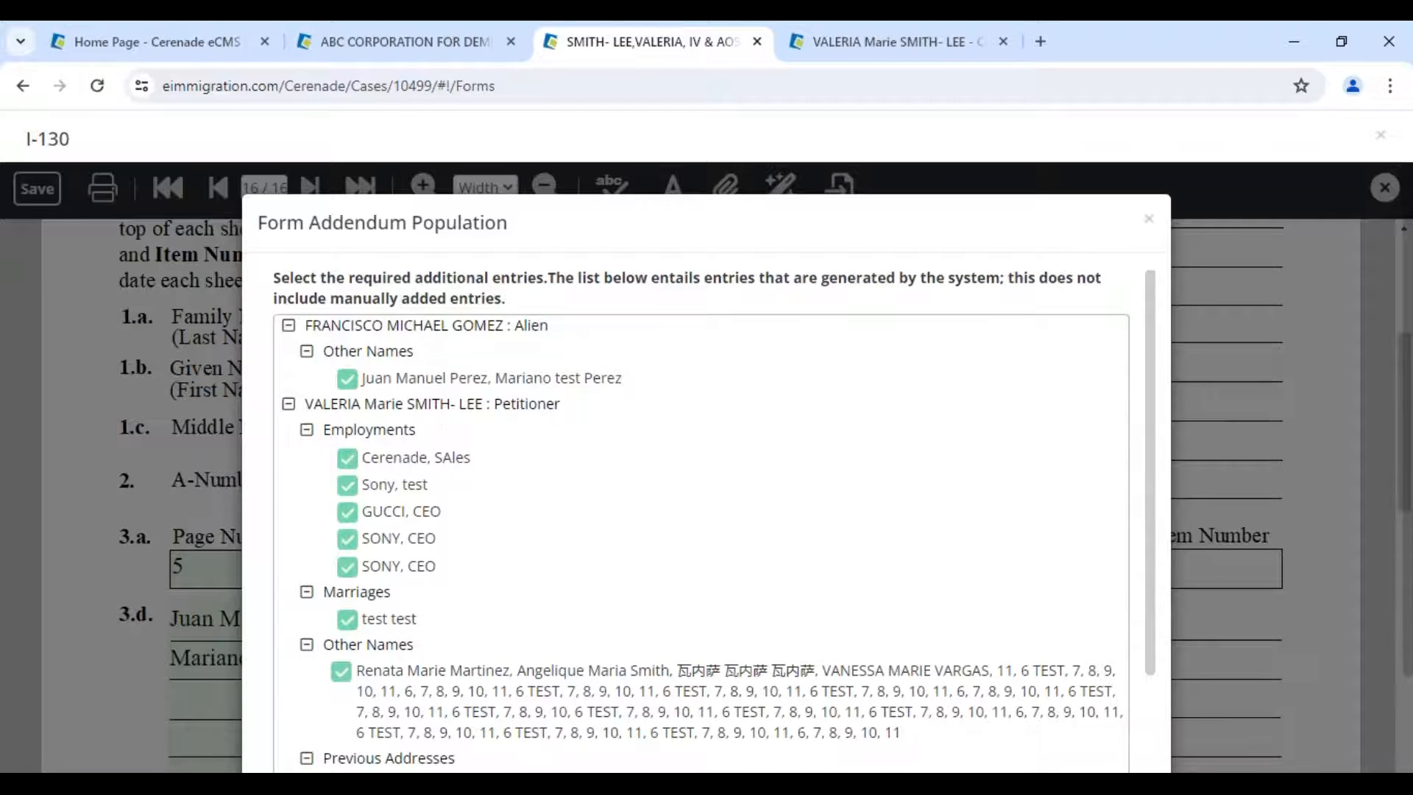
- Untick the unwanted previous address entries in Part 9 and save the selection
{"action": "scroll", "coordinate": [445, 412], "scroll_direction": "down", "scroll_amount": 2}
{"action": "scroll", "coordinate": [443, 434], "scroll_direction": "down", "scroll_amount": 4}
{"action": "left_click", "coordinate": [349, 668]}
{"action": "left_click", "coordinate": [348, 613]}
{"action": "left_click", "coordinate": [347, 560]}
{"action": "left_click", "coordinate": [348, 585]}
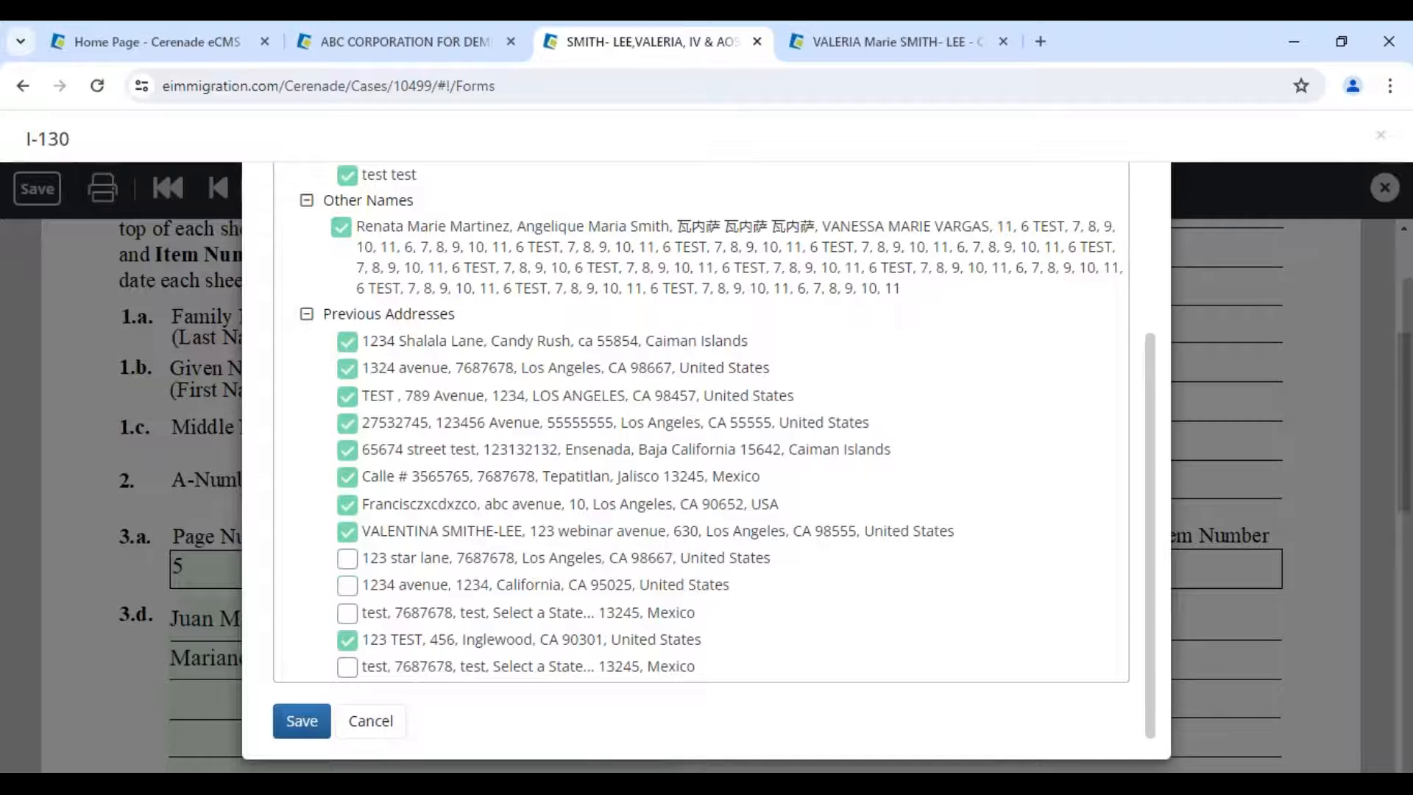
{"action": "left_click", "coordinate": [302, 724]}
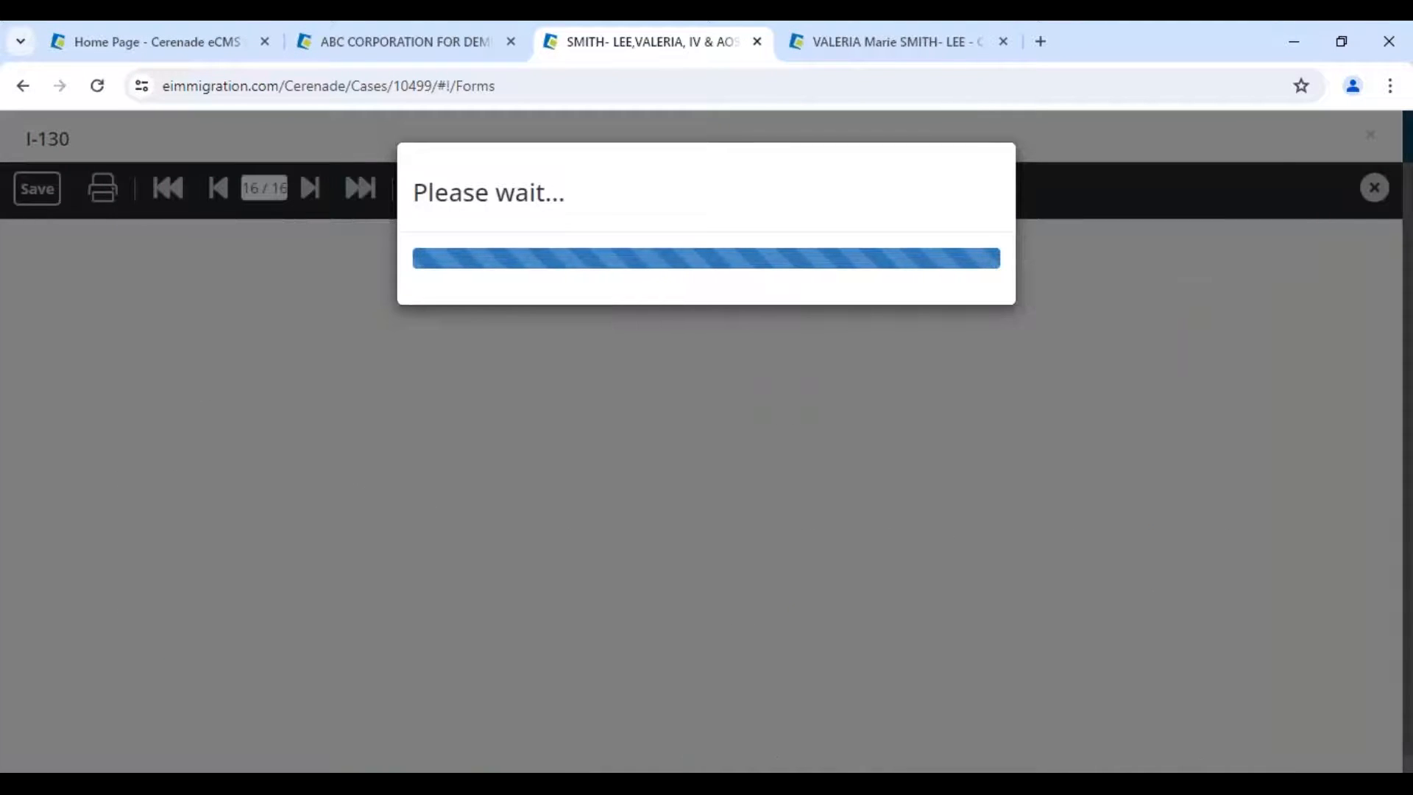
- Save the updated I-130 and close the form viewer
{"action": "scroll", "coordinate": [794, 612], "scroll_direction": "down", "scroll_amount": 8}
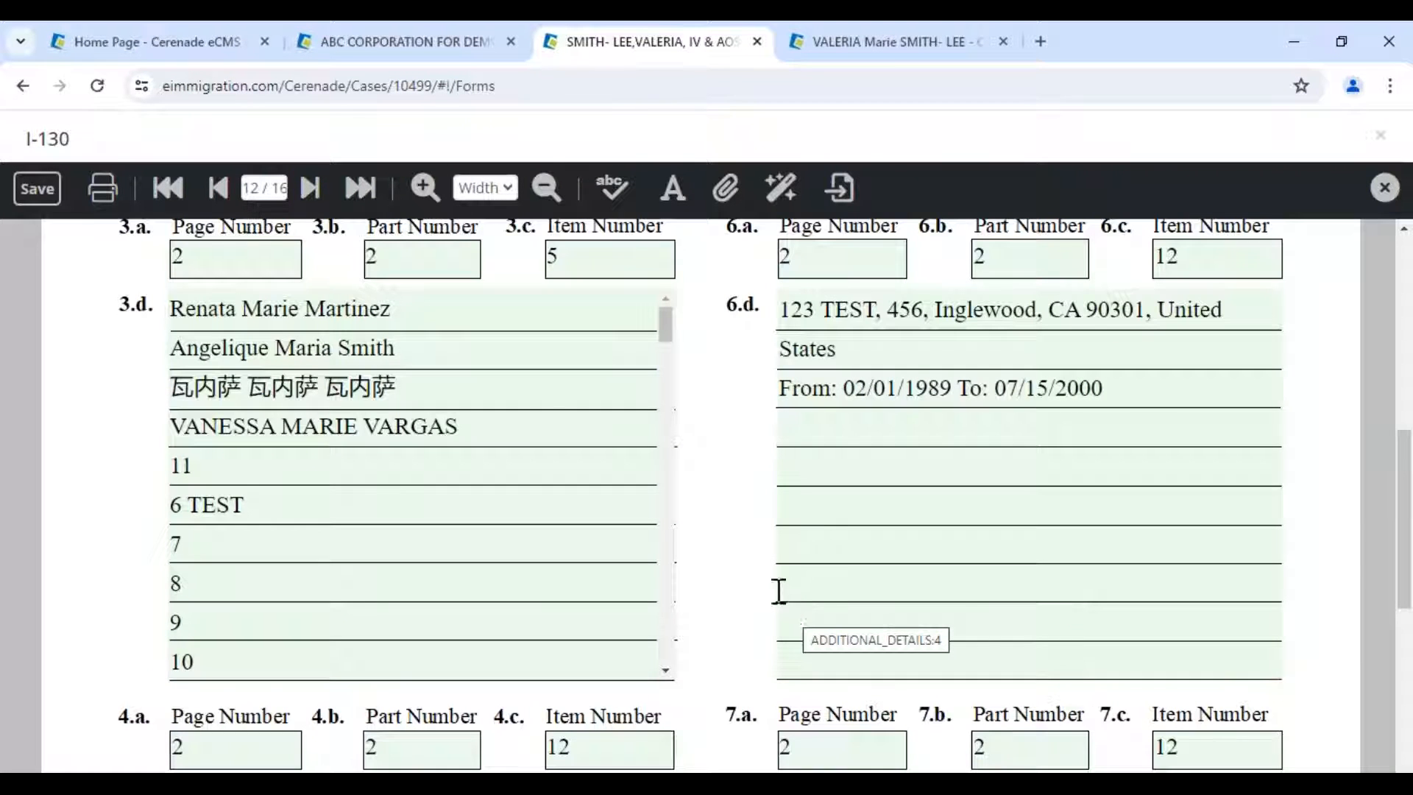
{"action": "left_click", "coordinate": [43, 195]}
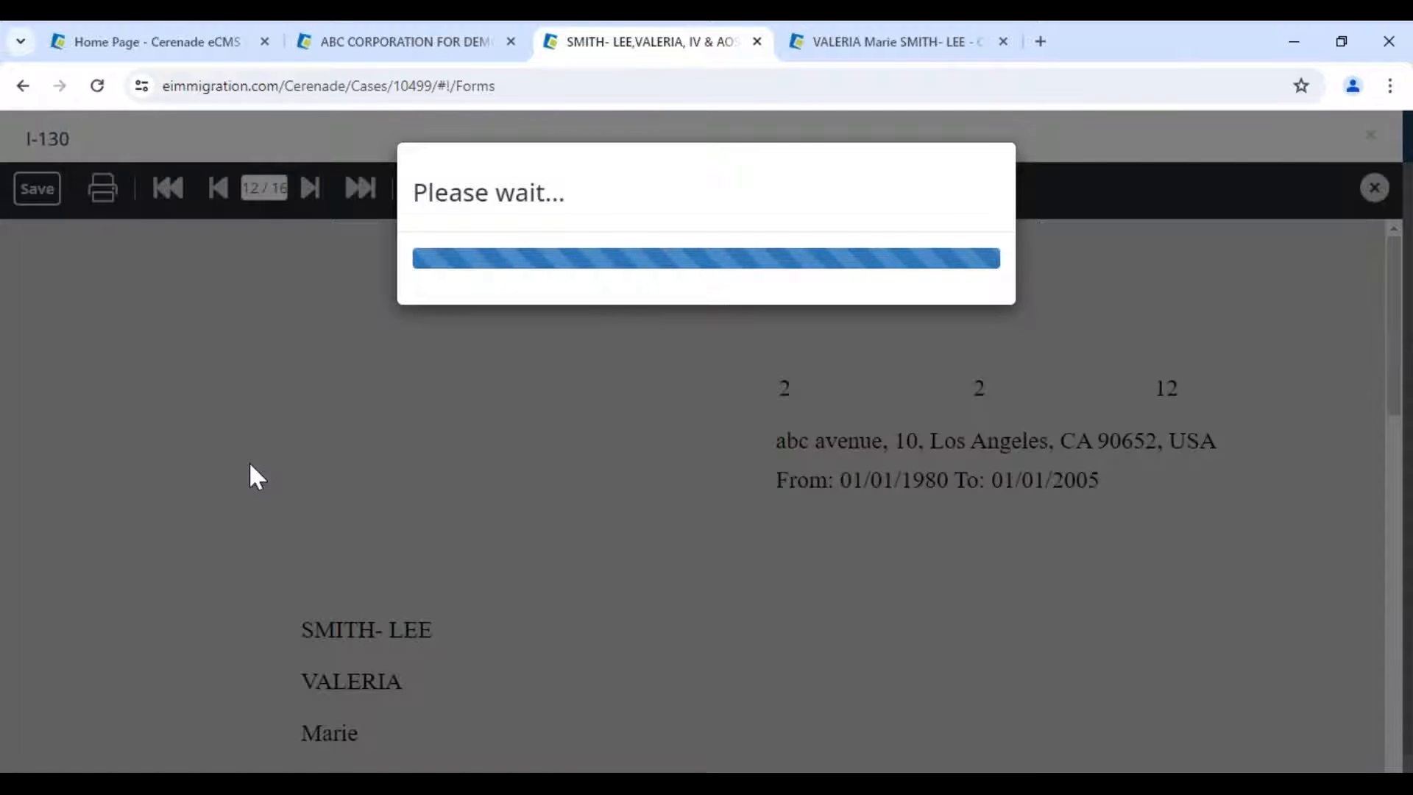
{"action": "key", "text": "alt+Tab"}
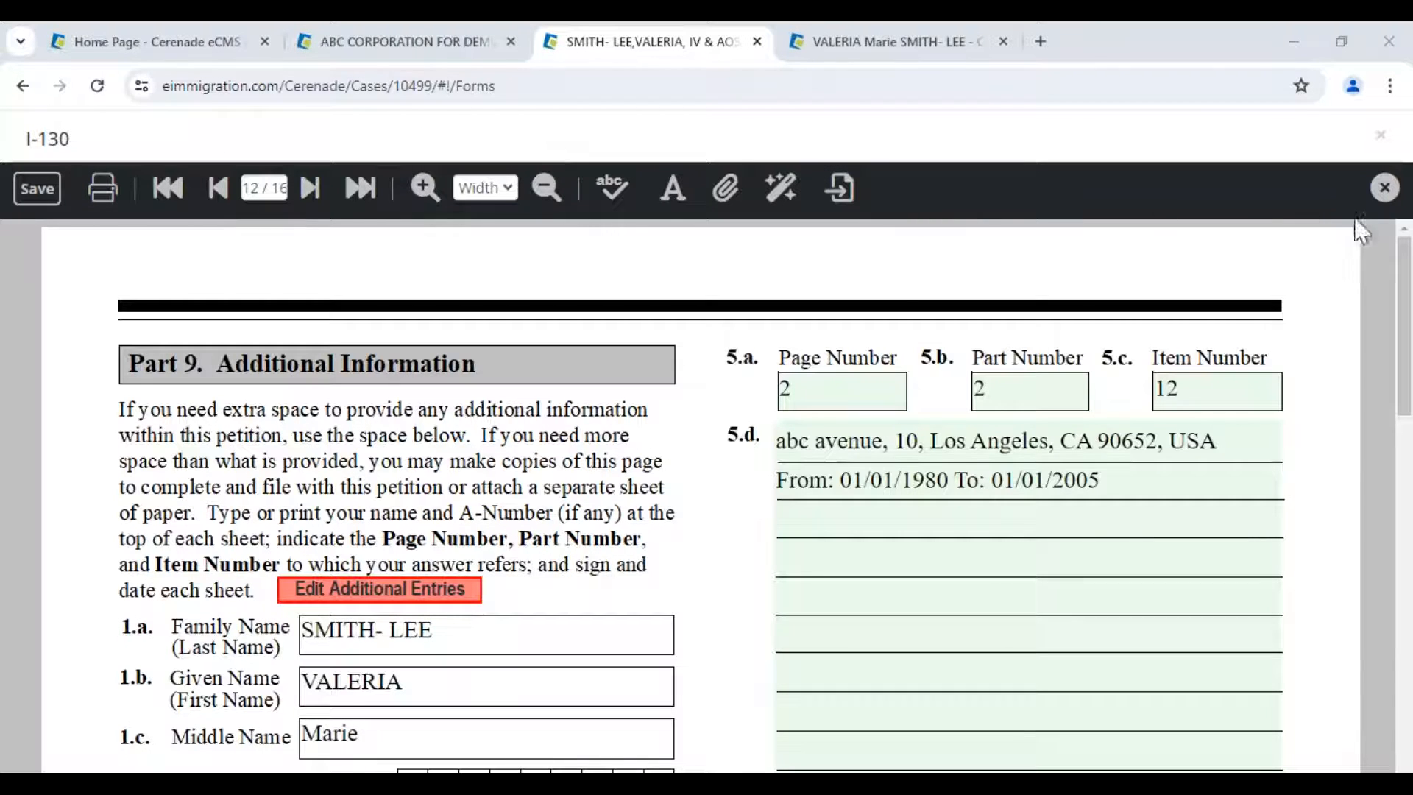
{"action": "left_click", "coordinate": [1385, 189]}
{"action": "left_click", "coordinate": [1385, 189]}
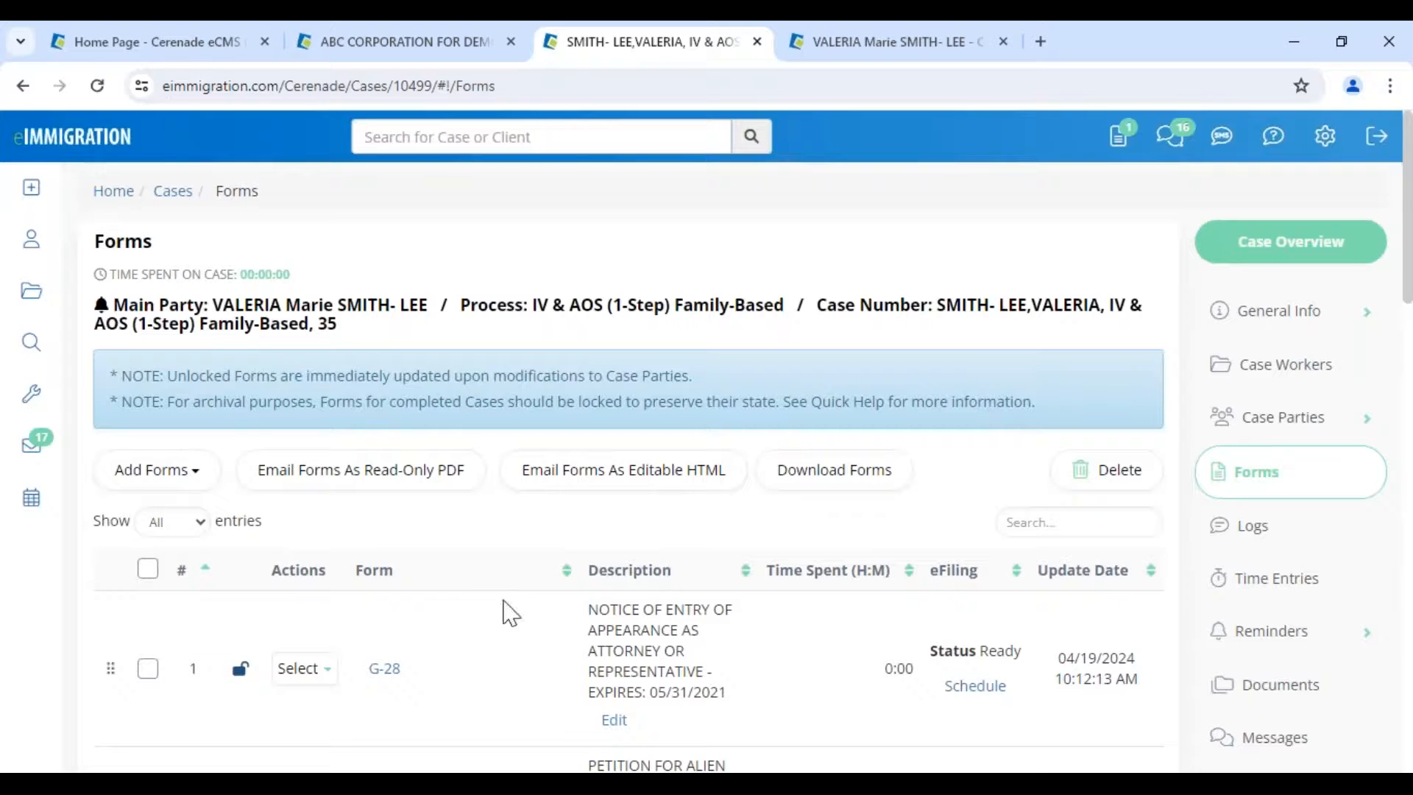
- Tick the I-130 row in the case's Forms list
{"action": "scroll", "coordinate": [508, 611], "scroll_direction": "down", "scroll_amount": 6}
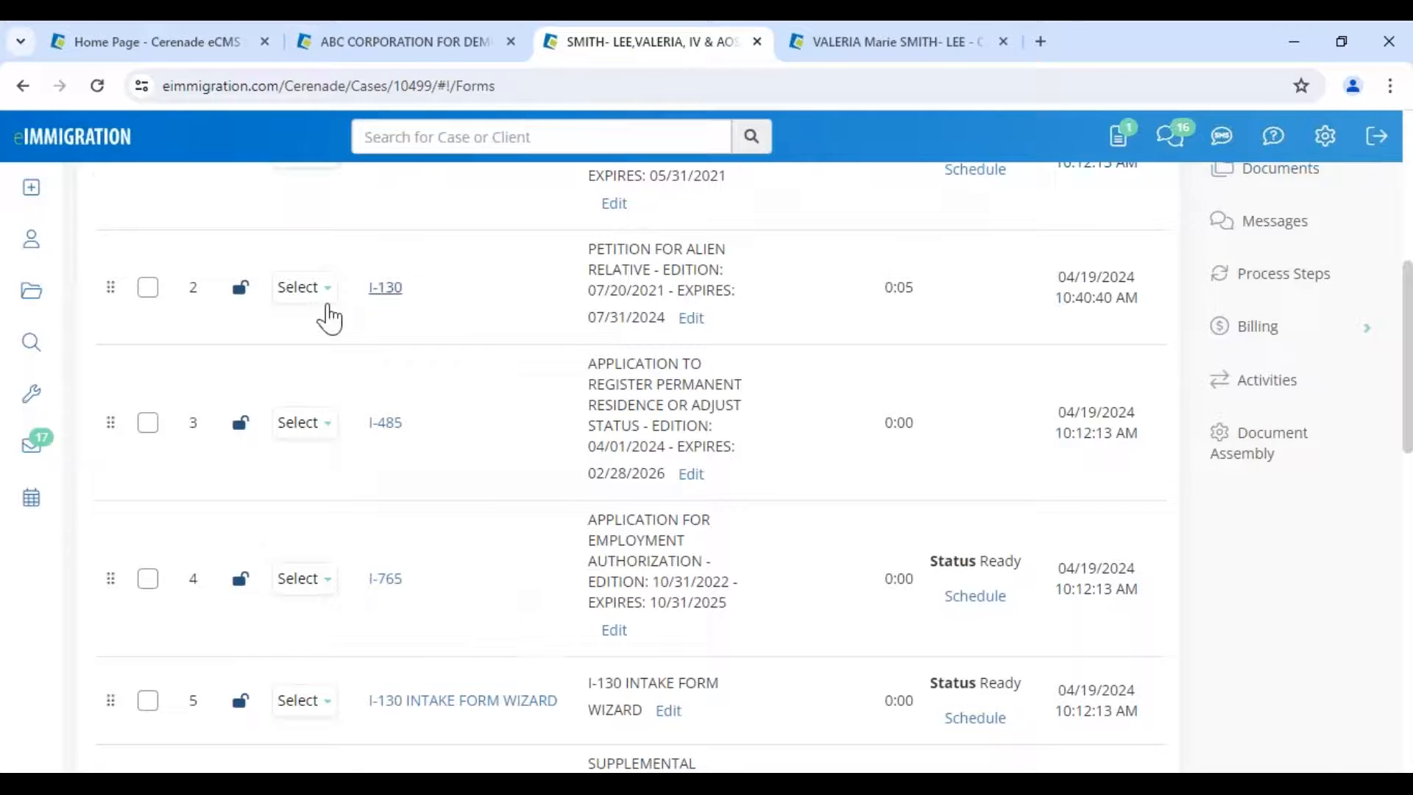
{"action": "left_click", "coordinate": [305, 289]}
{"action": "left_click", "coordinate": [147, 289]}
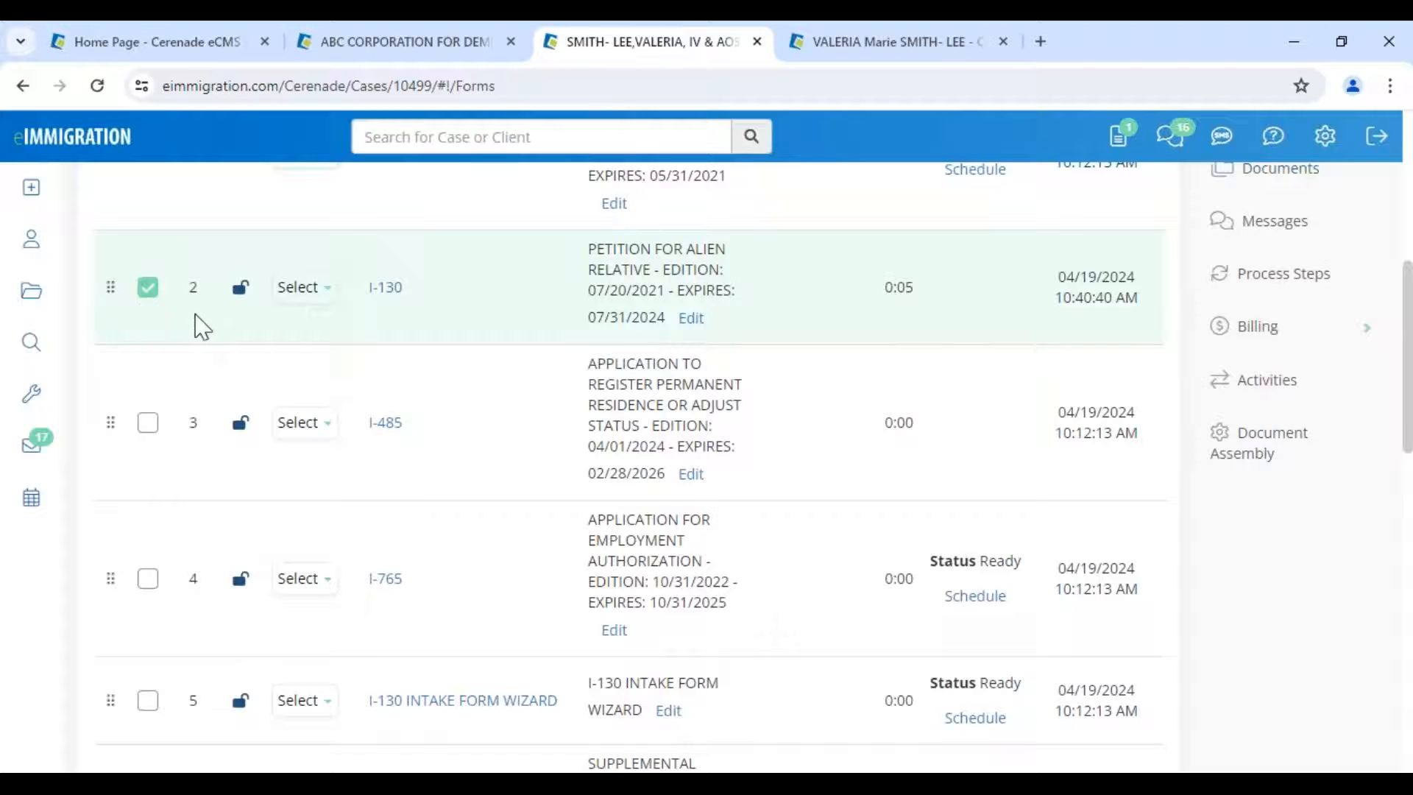
{"action": "scroll", "coordinate": [202, 327], "scroll_direction": "up", "scroll_amount": 2}
{"action": "scroll", "coordinate": [241, 350], "scroll_direction": "up", "scroll_amount": 4}
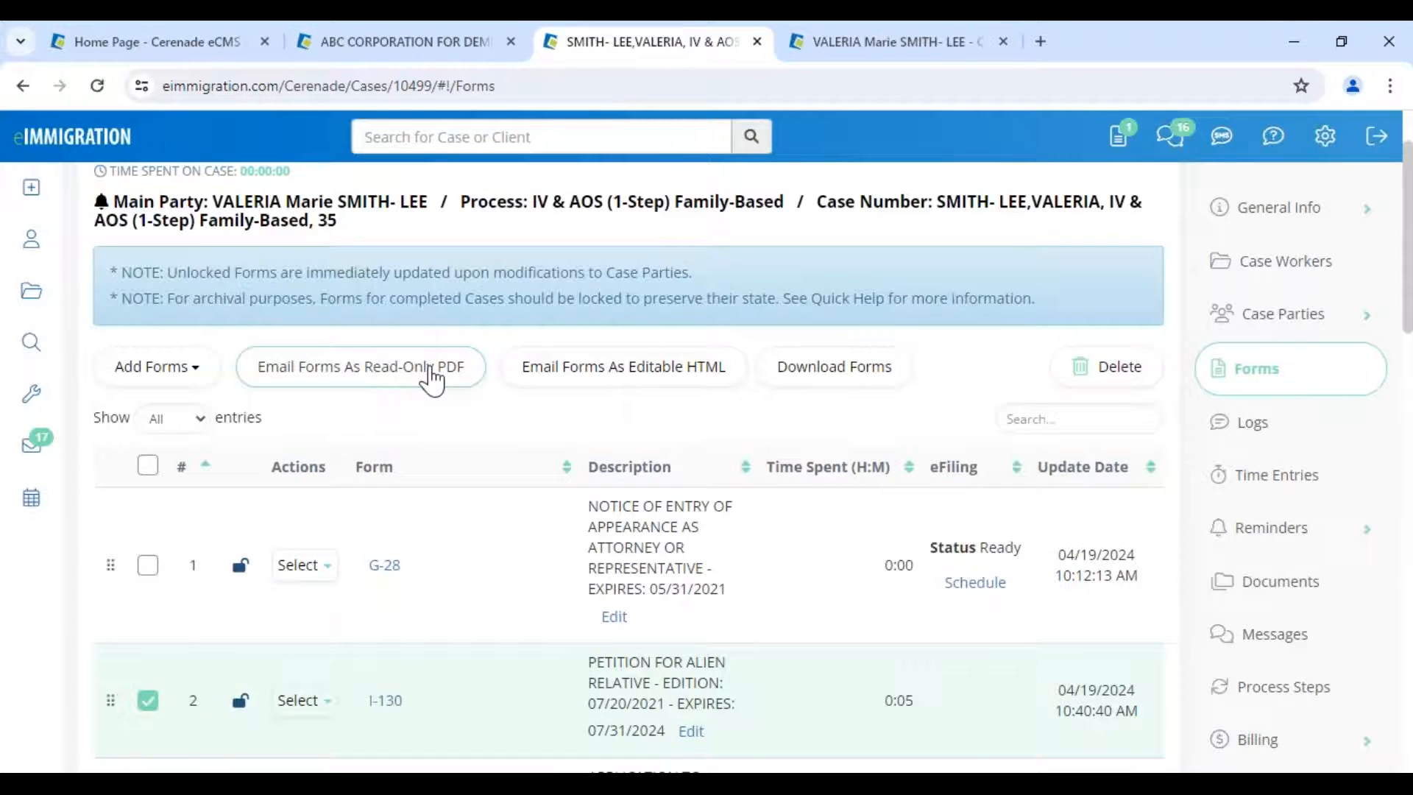
- Start a read-only PDF email with the DRAFT watermark, then close it unsent
{"action": "left_click", "coordinate": [432, 381]}
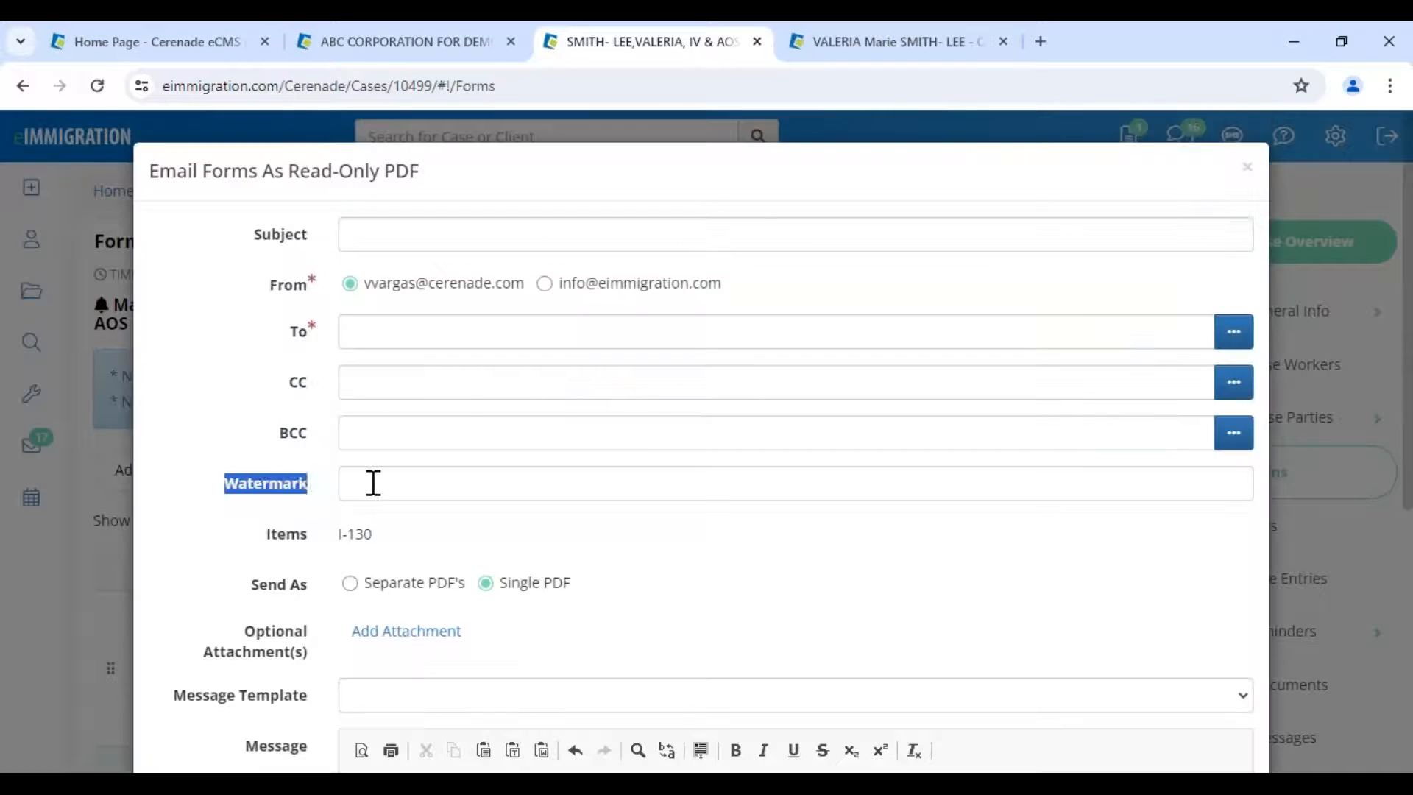
{"action": "left_click", "coordinate": [449, 489]}
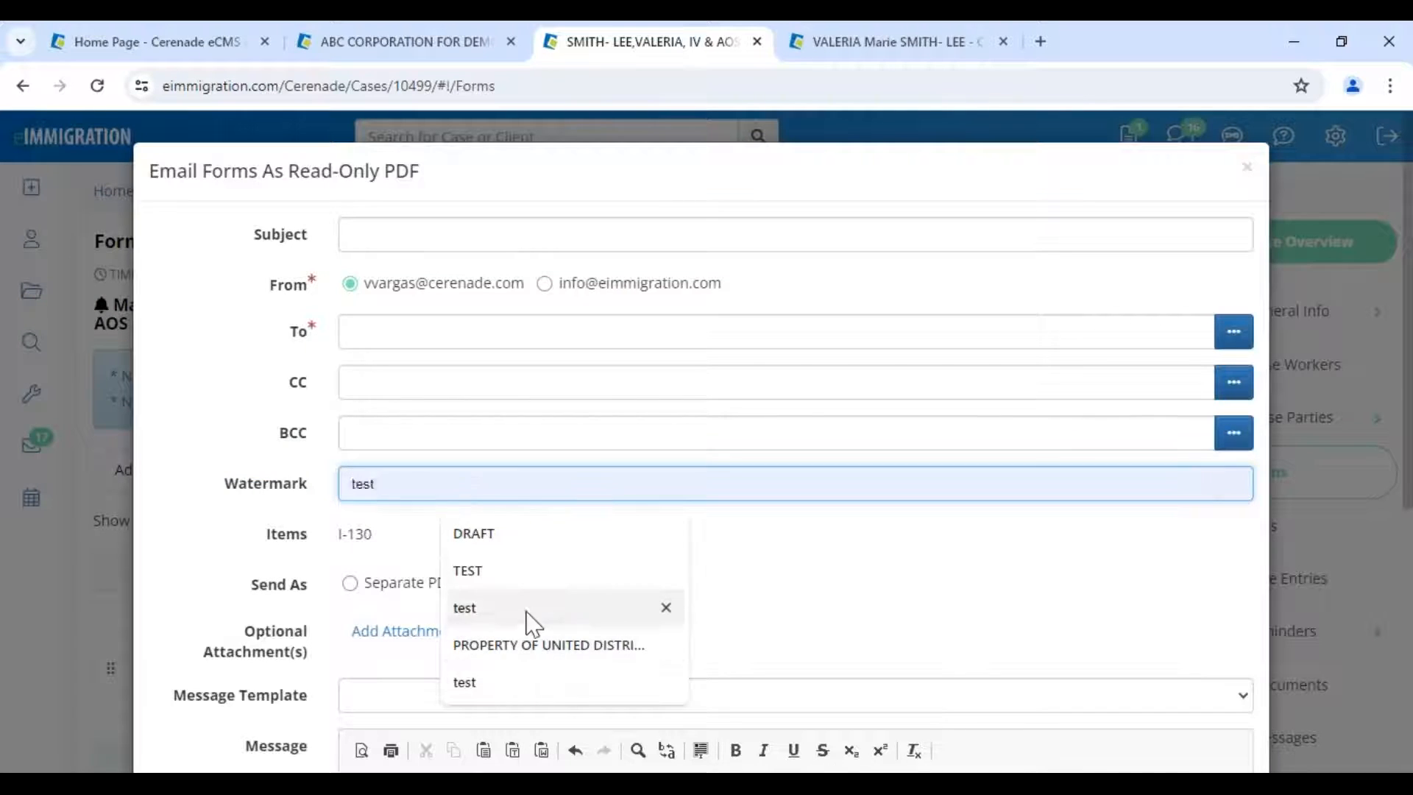
{"action": "left_click", "coordinate": [485, 538]}
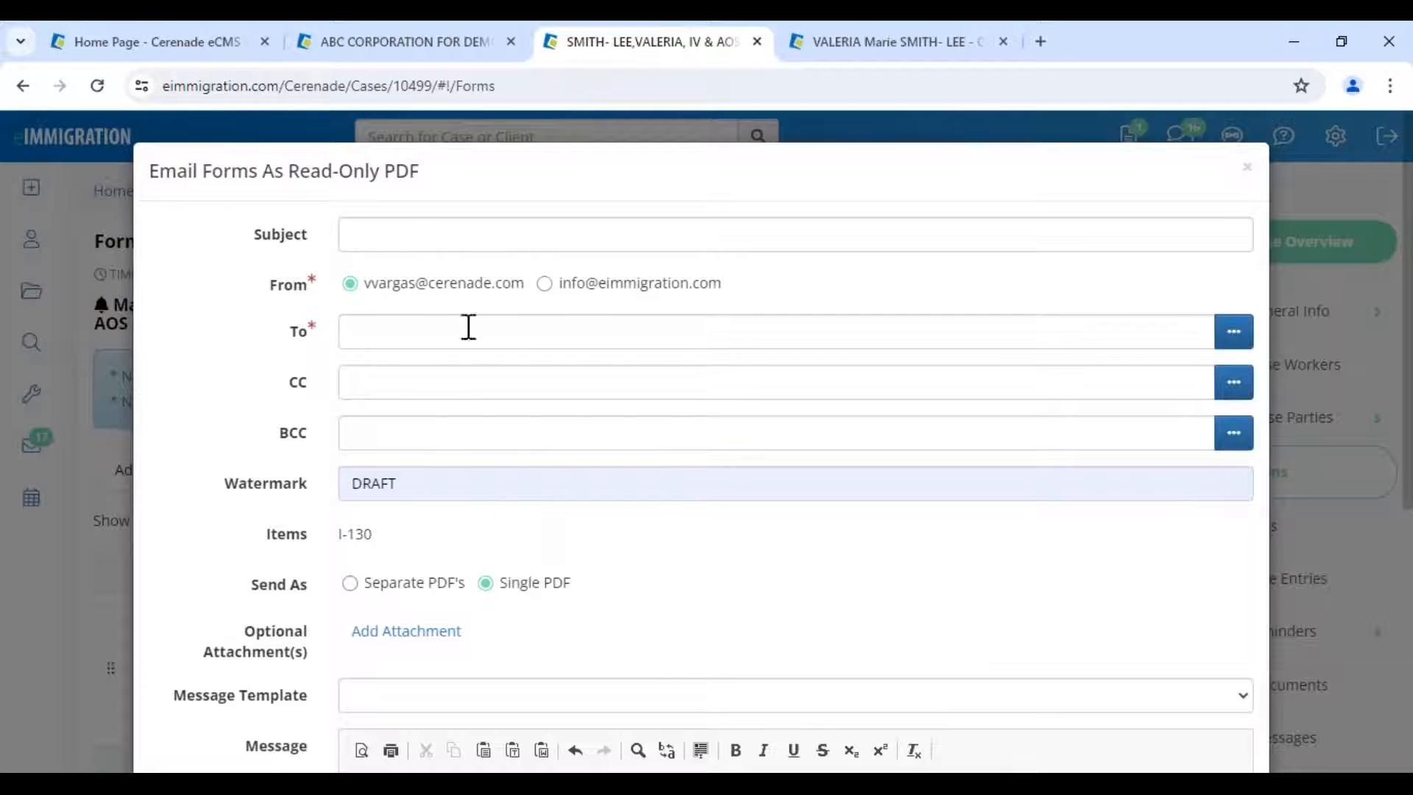
{"action": "left_click", "coordinate": [399, 234]}
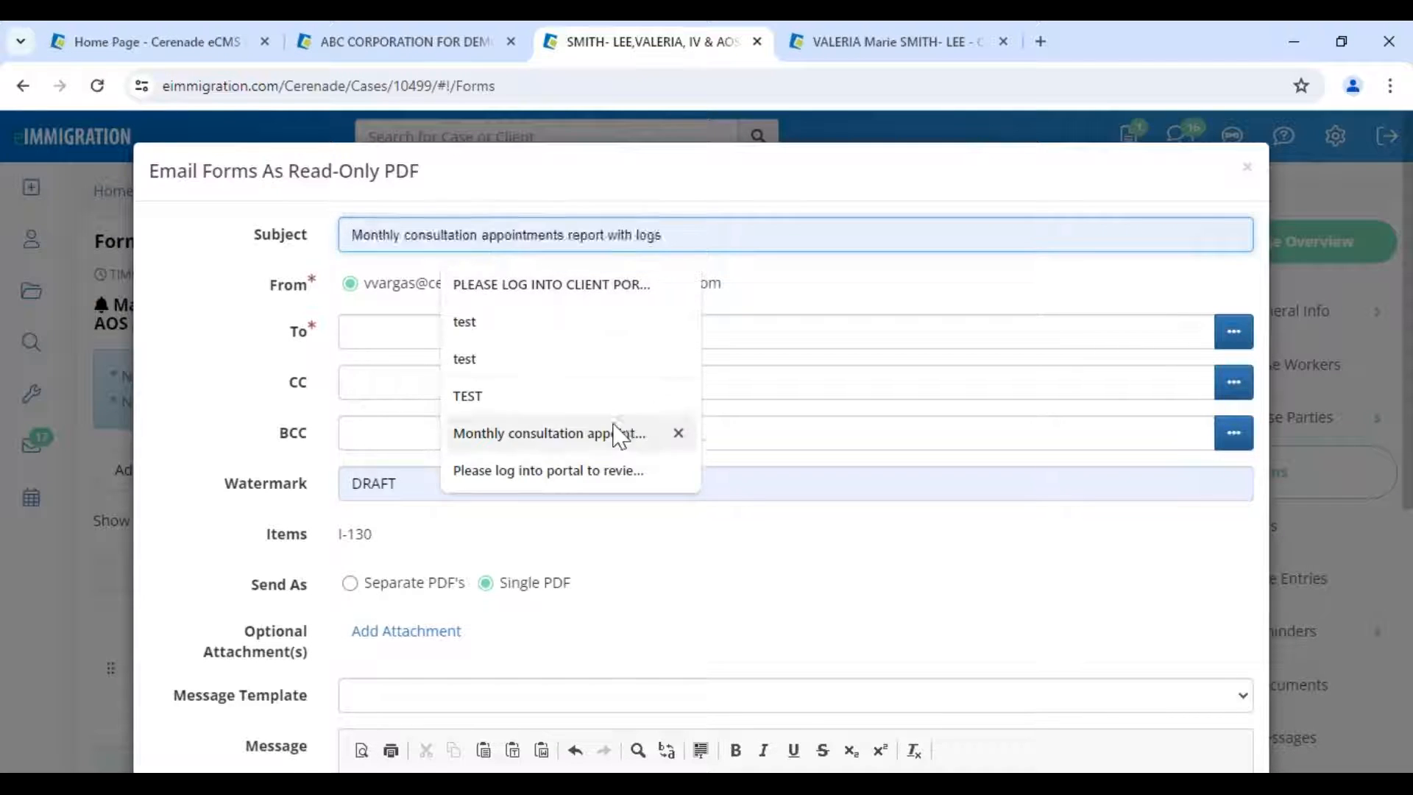
{"action": "left_click", "coordinate": [1248, 168]}
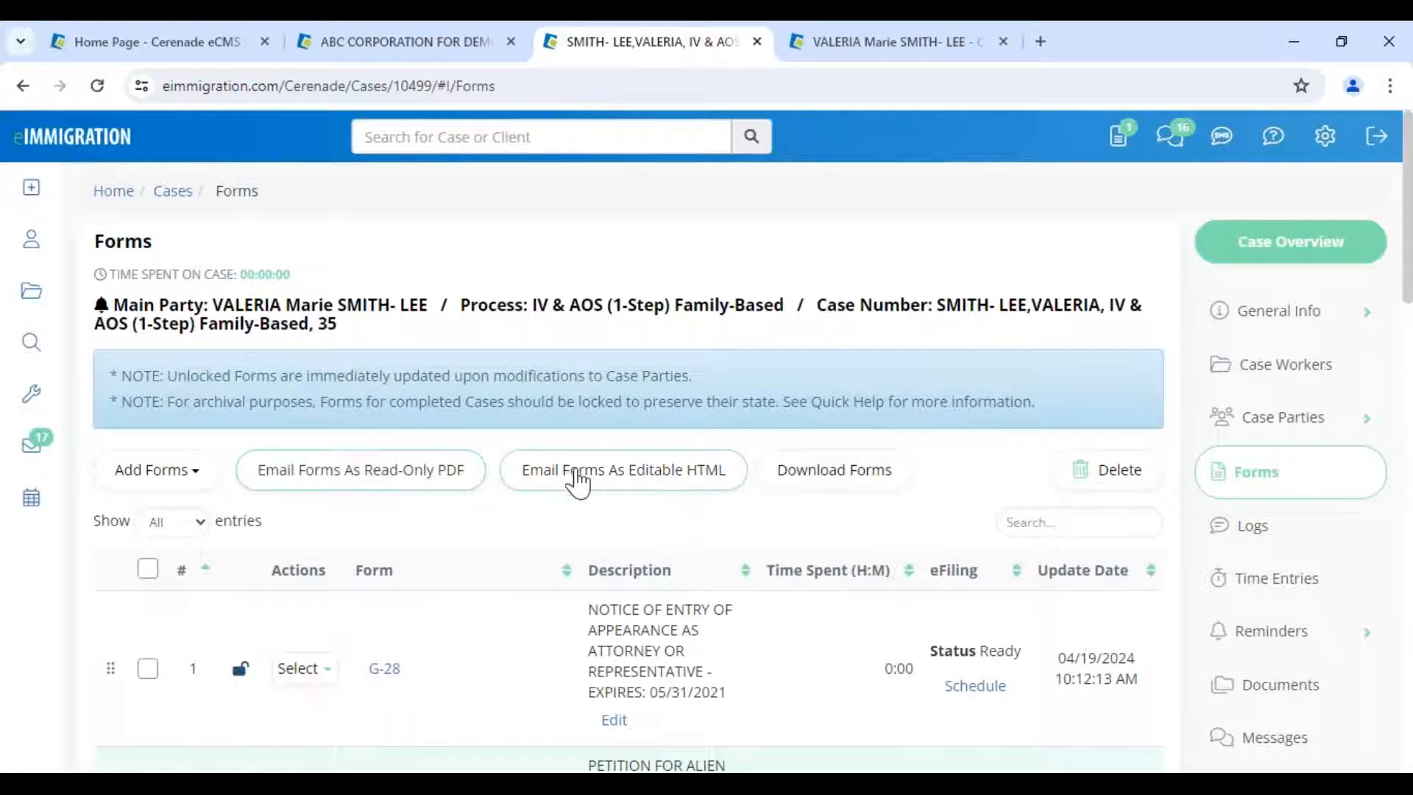
- Start an editable HTML email with subject PLEASE LOG INTO CLIENT PORTAL, addressed to the petitioner
{"action": "left_click", "coordinate": [678, 488]}
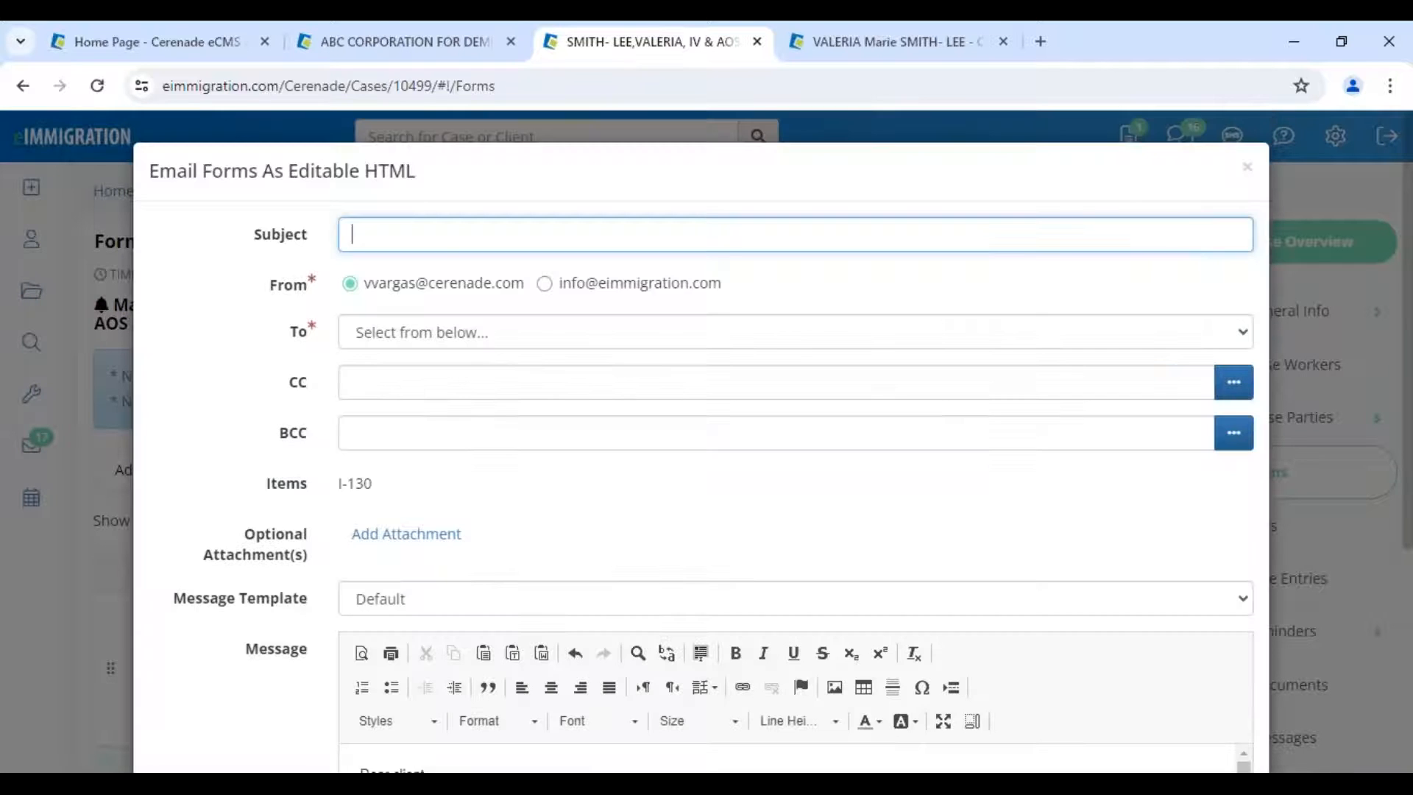
{"action": "left_click", "coordinate": [516, 234]}
{"action": "left_click", "coordinate": [520, 284]}
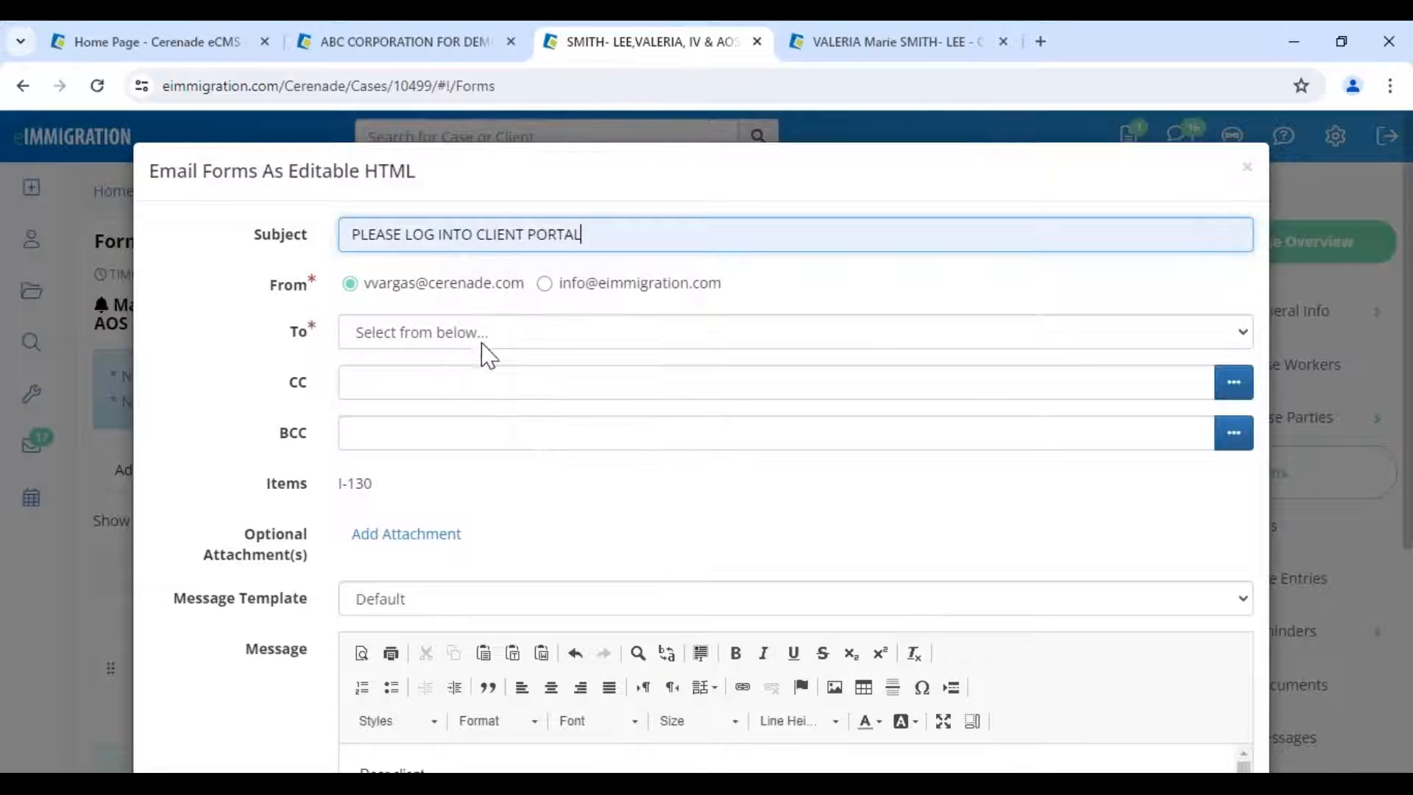
{"action": "left_click", "coordinate": [482, 339]}
{"action": "left_click", "coordinate": [455, 404]}
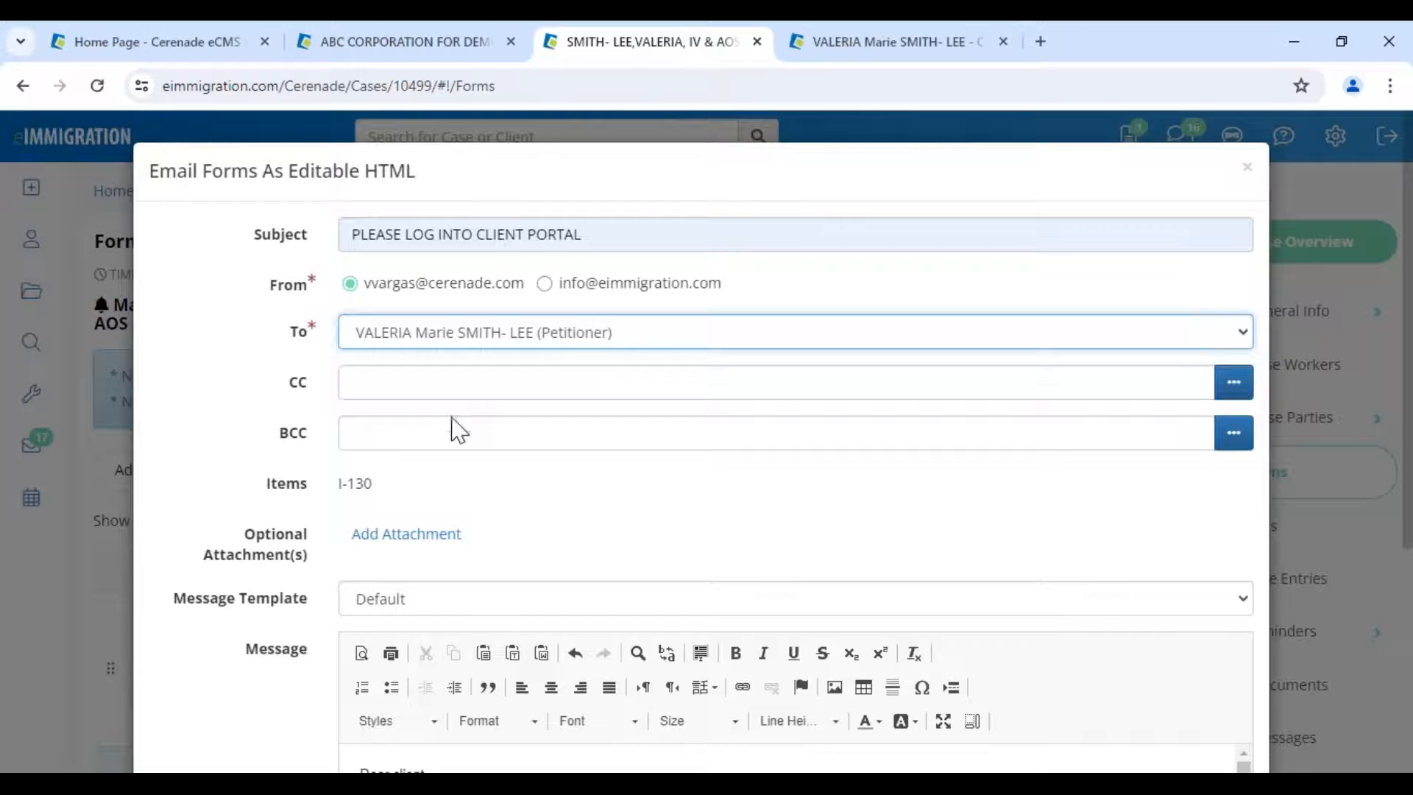
- Apply the ! - Nuevo Cuestionario/Forma template and send the email to the client
{"action": "scroll", "coordinate": [461, 491], "scroll_direction": "down", "scroll_amount": 1}
{"action": "scroll", "coordinate": [461, 491], "scroll_direction": "down", "scroll_amount": 3}
{"action": "left_click_drag", "start_coordinate": [458, 489], "coordinate": [353, 392]}
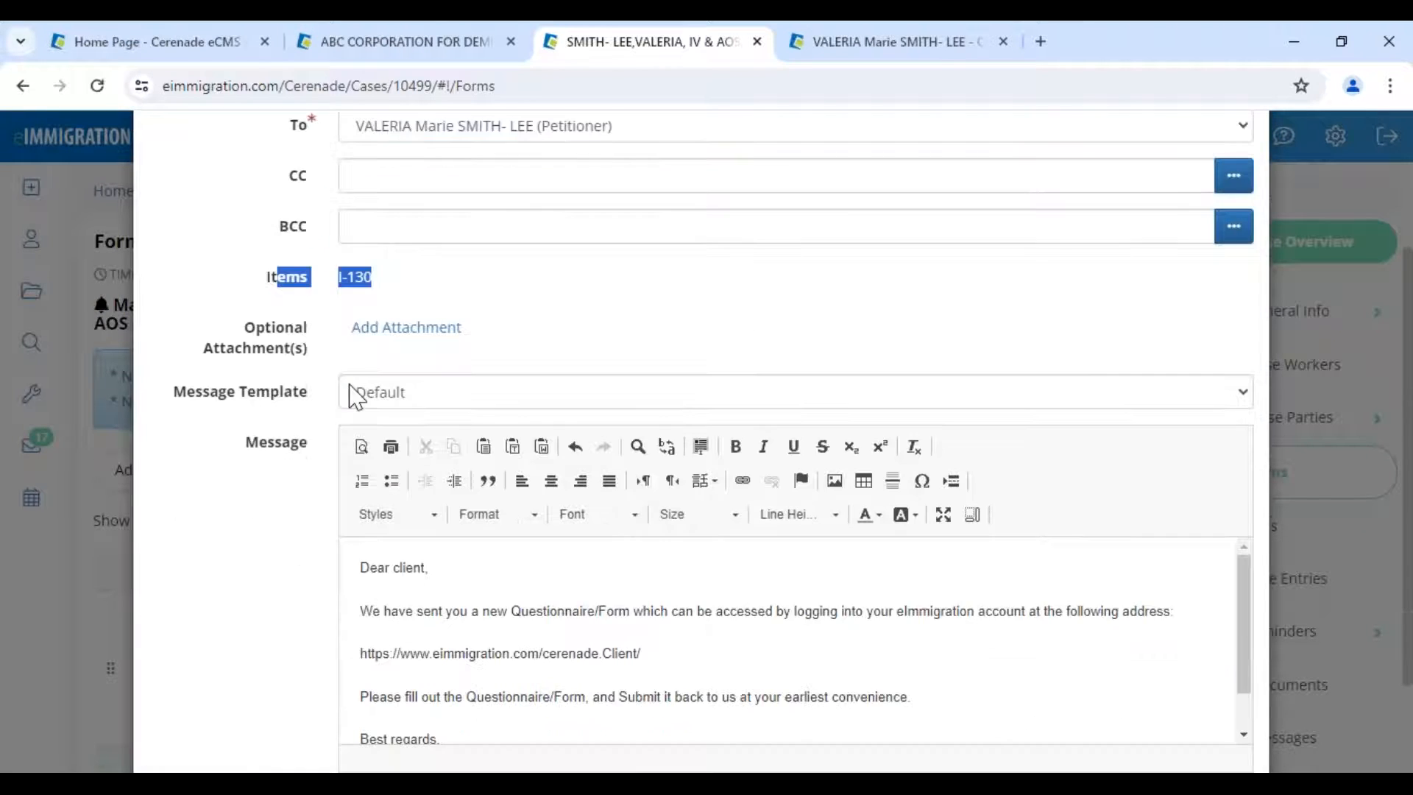
{"action": "scroll", "coordinate": [358, 400], "scroll_direction": "down", "scroll_amount": 2}
{"action": "left_click_drag", "start_coordinate": [370, 444], "coordinate": [471, 608]}
{"action": "left_click", "coordinate": [426, 271]}
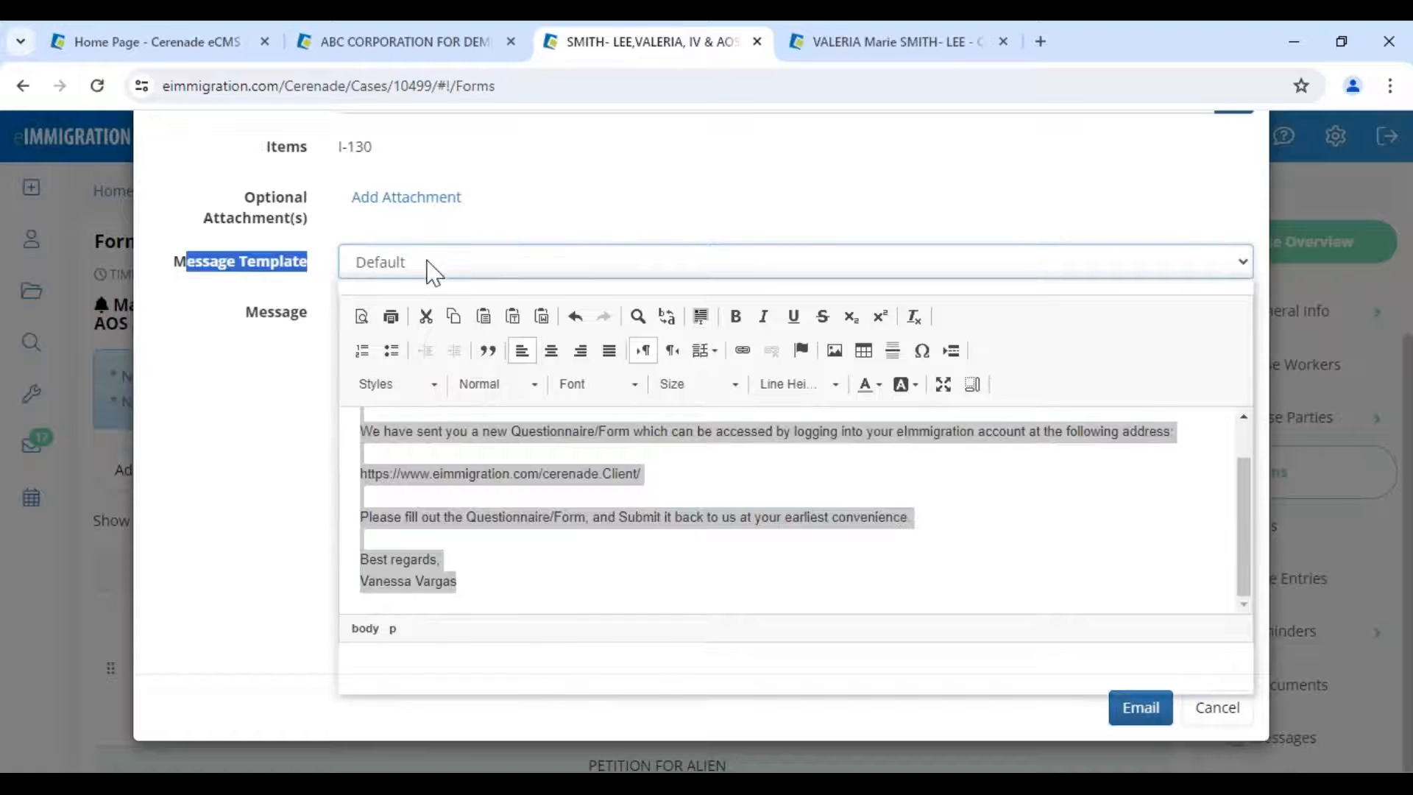
{"action": "left_click", "coordinate": [431, 306]}
{"action": "left_click", "coordinate": [426, 318]}
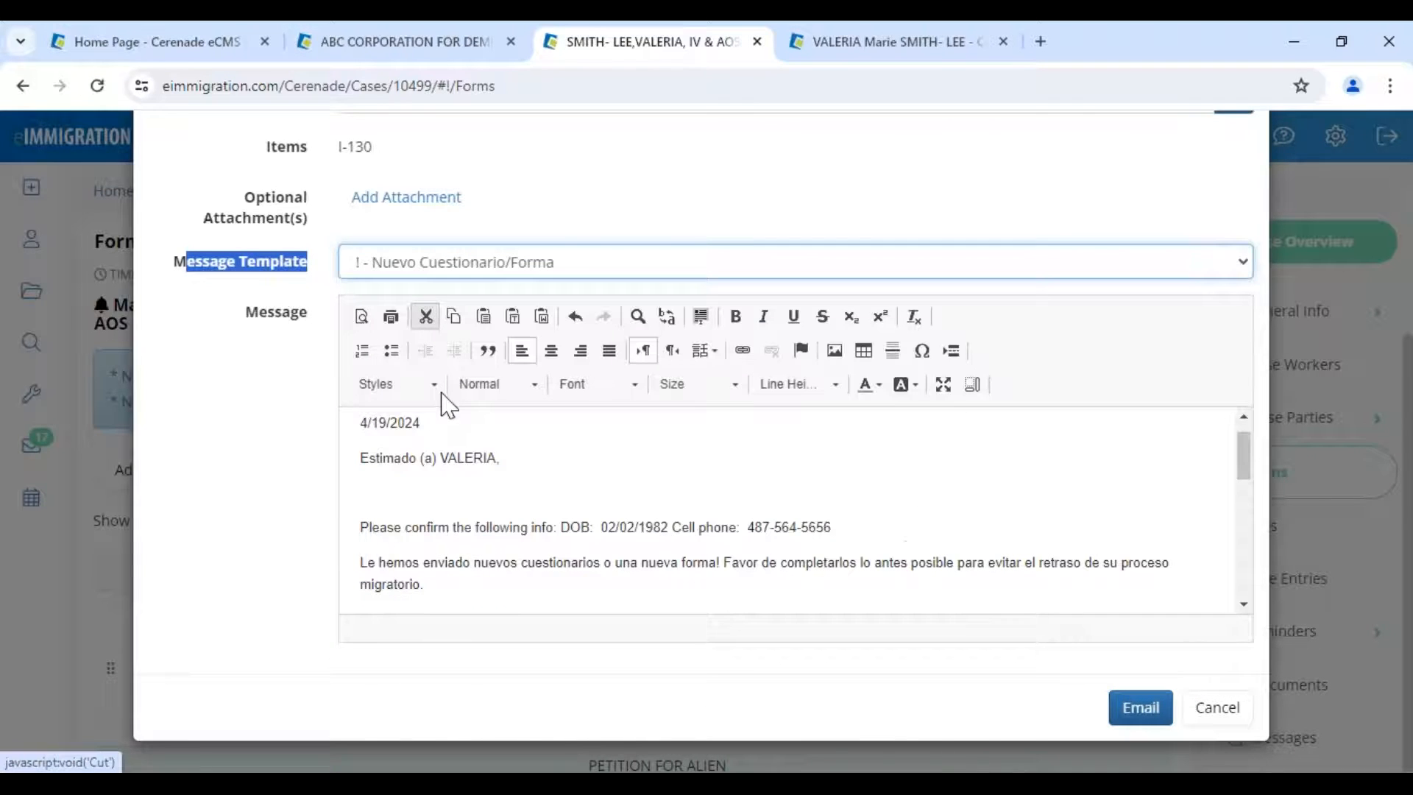
{"action": "left_click_drag", "start_coordinate": [376, 558], "coordinate": [503, 558]}
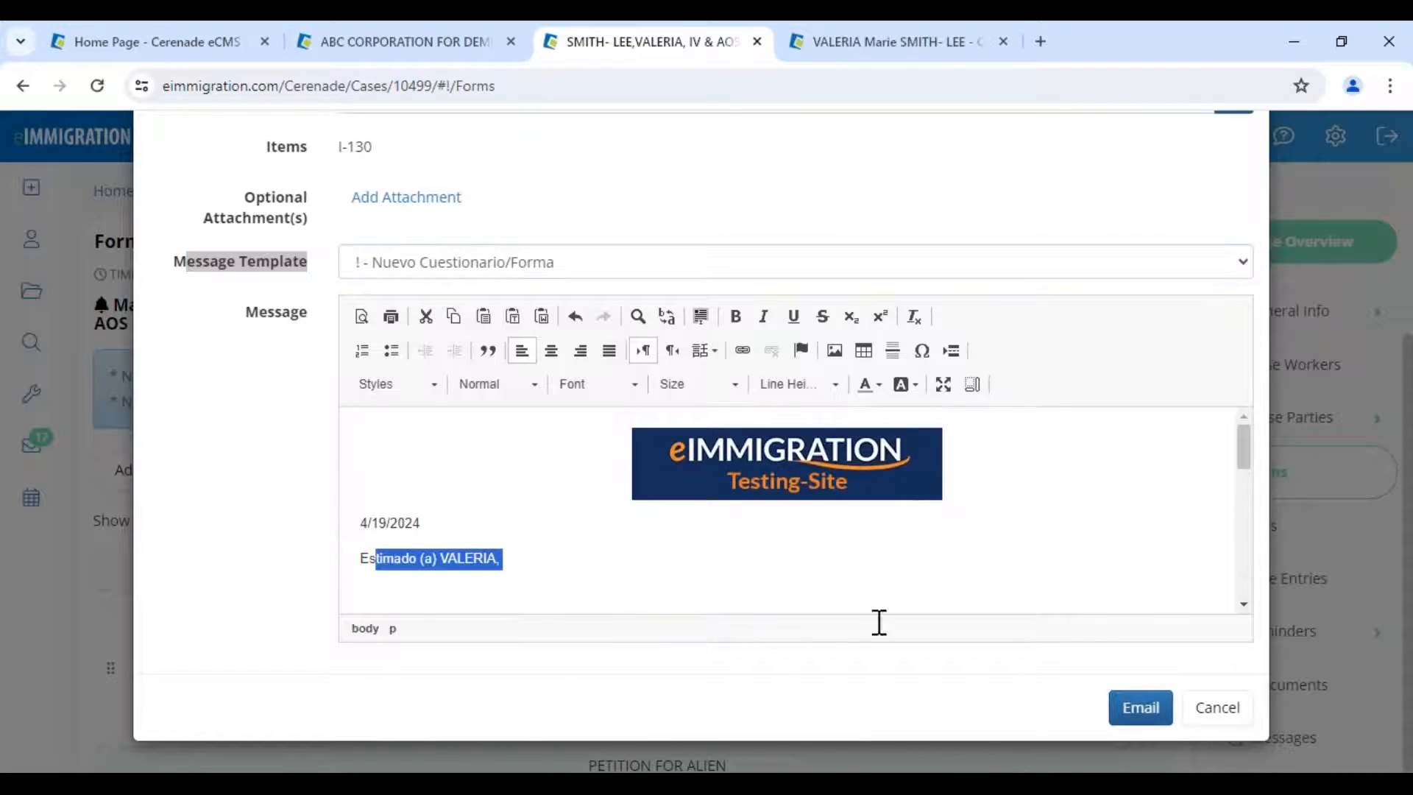
{"action": "left_click", "coordinate": [1135, 721]}
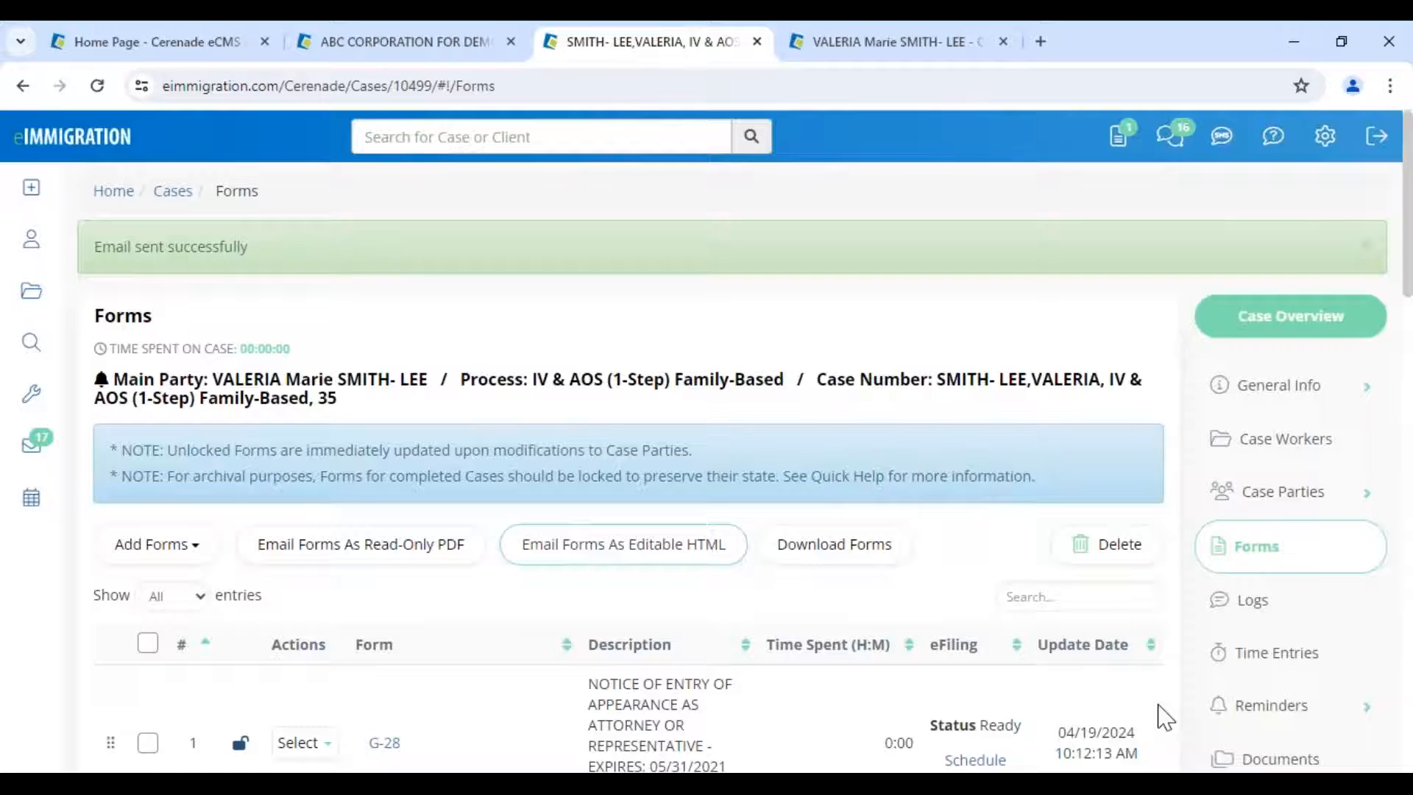
{"action": "scroll", "coordinate": [1166, 718], "scroll_direction": "down", "scroll_amount": 1}
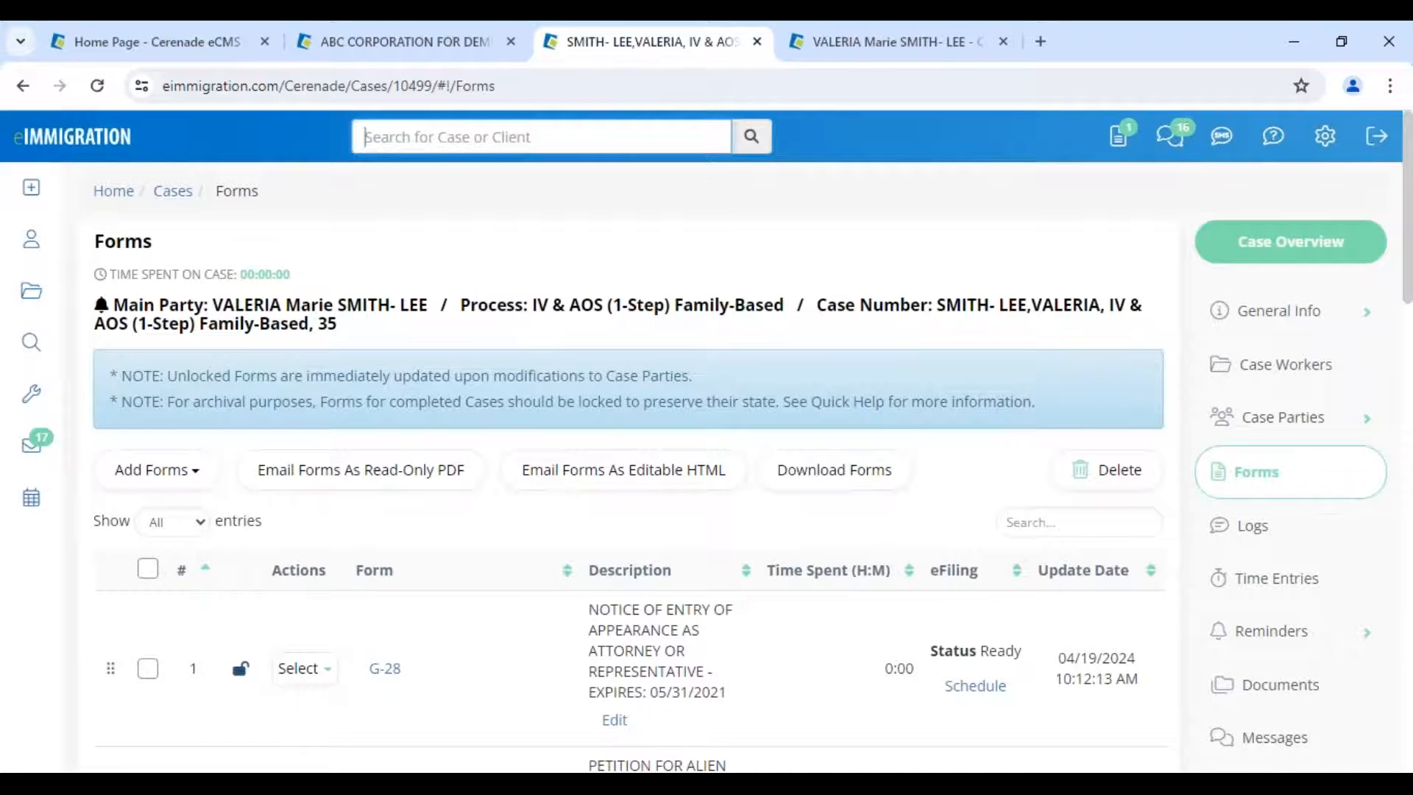
- Log out of the client portal and sign back in with the client's saved account
{"action": "mouse_move", "coordinate": [342, 784]}
{"action": "left_click", "coordinate": [336, 708]}
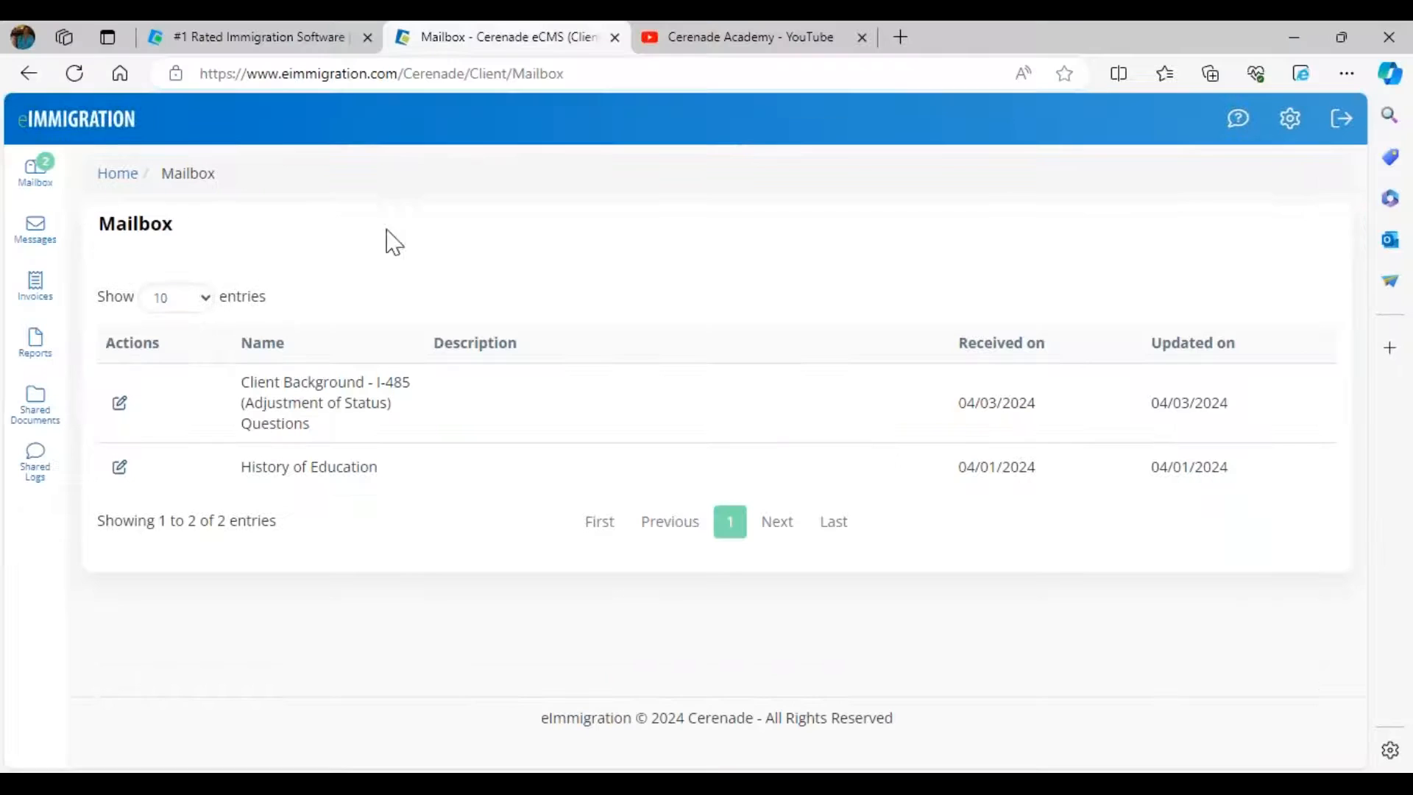
{"action": "left_click", "coordinate": [1335, 120]}
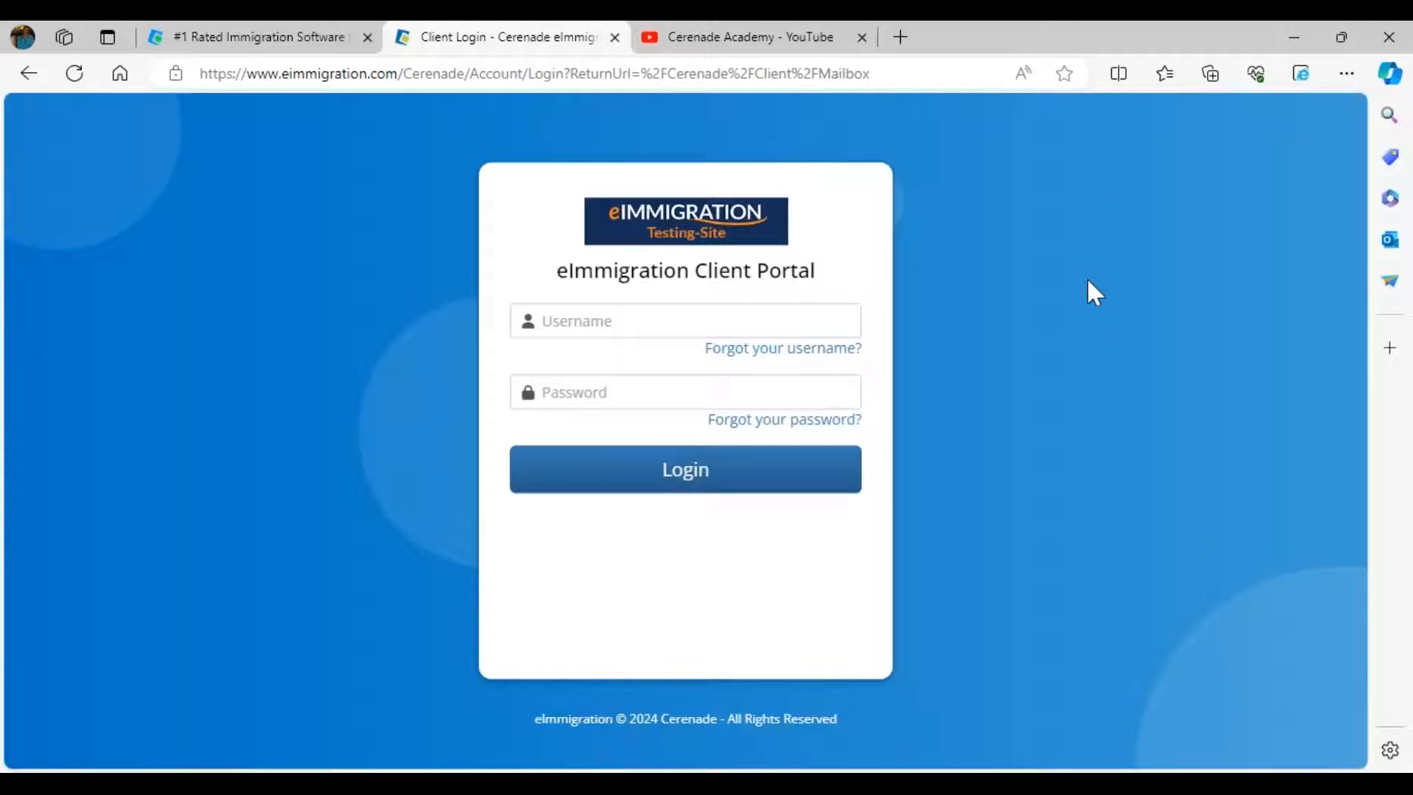
{"action": "left_click", "coordinate": [609, 324]}
{"action": "left_click", "coordinate": [548, 498]}
{"action": "left_click", "coordinate": [615, 482]}
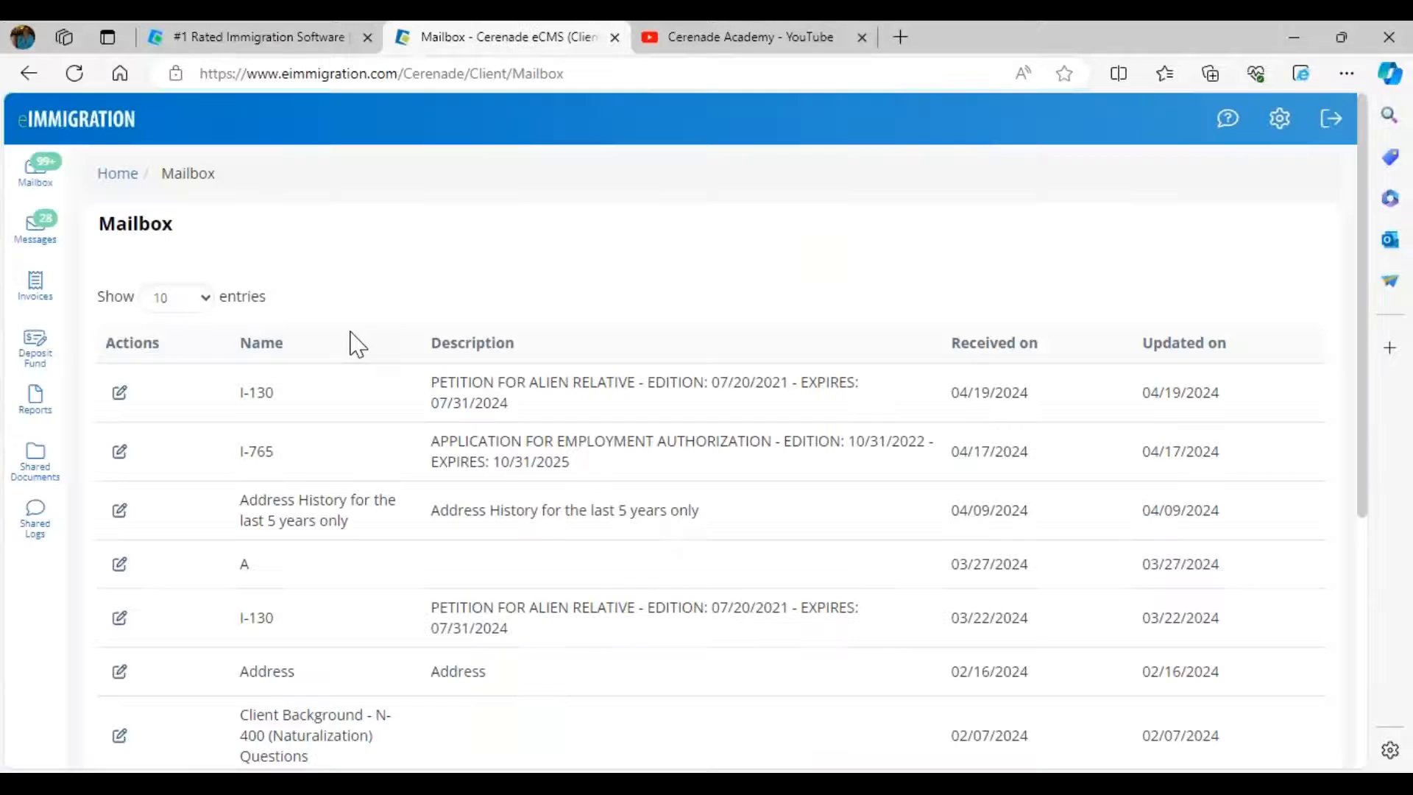
- Open the I-130 received 04/19/2024 from the Mailbox
{"action": "left_click_drag", "start_coordinate": [221, 402], "coordinate": [287, 391]}
{"action": "left_click_drag", "start_coordinate": [929, 420], "coordinate": [1081, 393]}
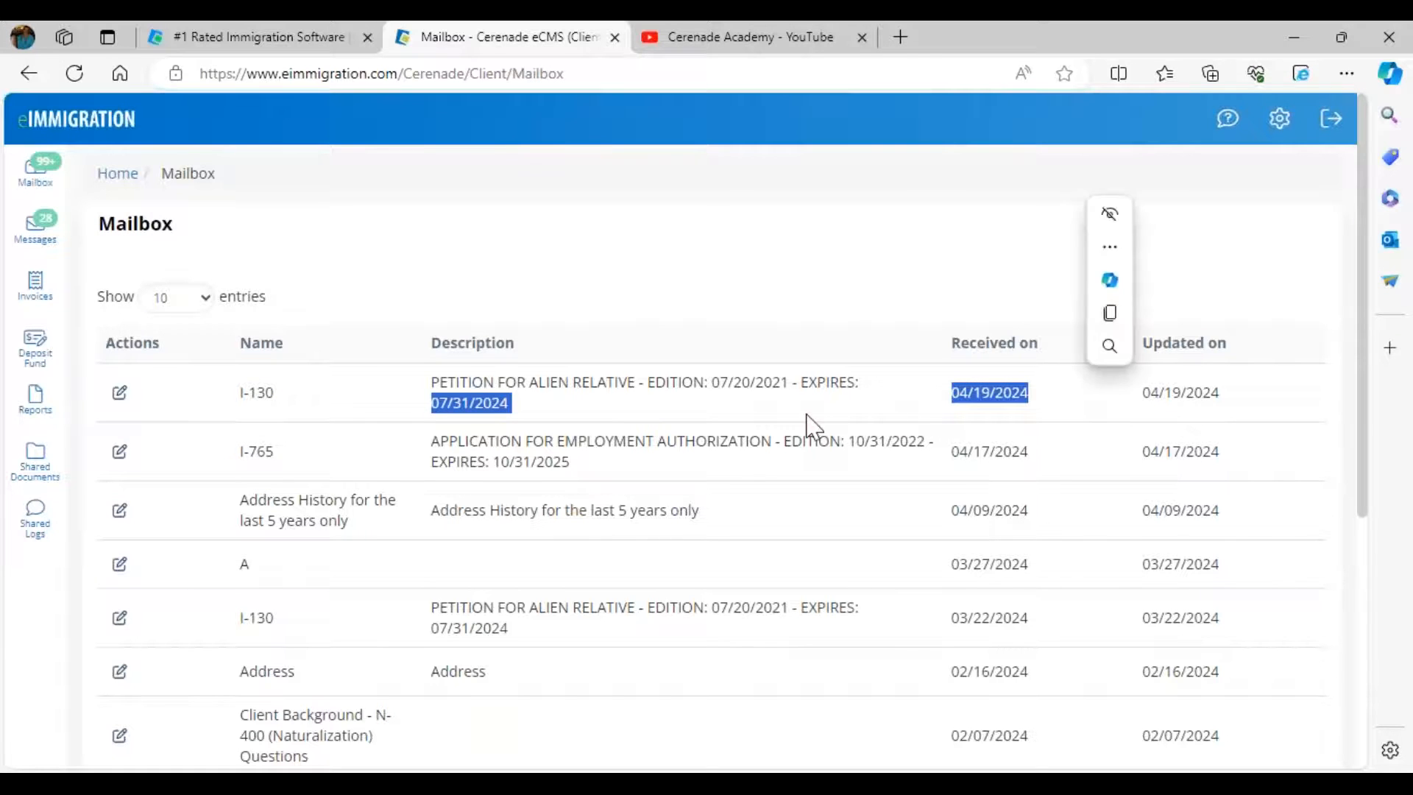
{"action": "left_click", "coordinate": [116, 395]}
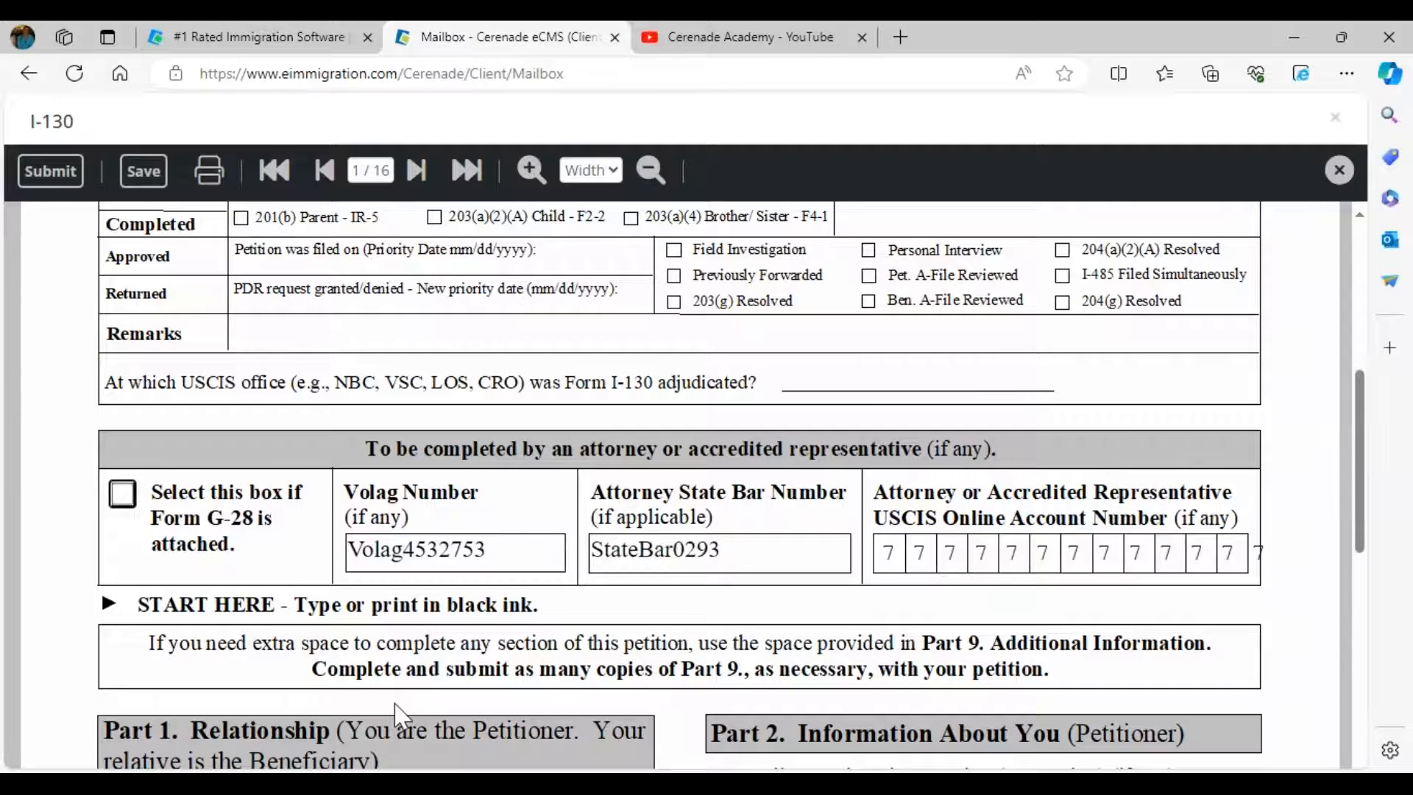
- On the next page, add the line 'yes this is correct' to the mailing address note
{"action": "scroll", "coordinate": [394, 707], "scroll_direction": "down", "scroll_amount": 6}
{"action": "scroll", "coordinate": [396, 707], "scroll_direction": "down", "scroll_amount": 3}
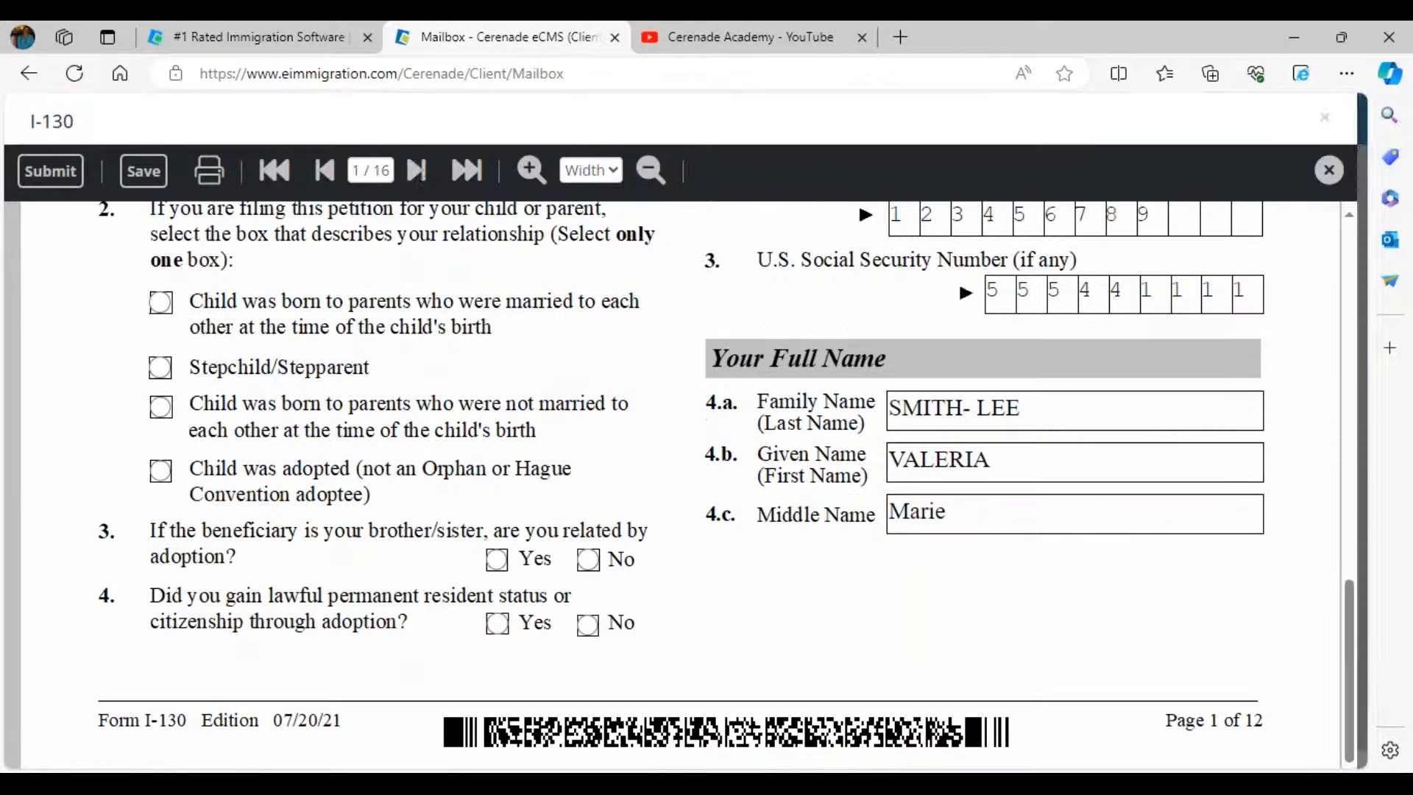
{"action": "left_click", "coordinate": [416, 170]}
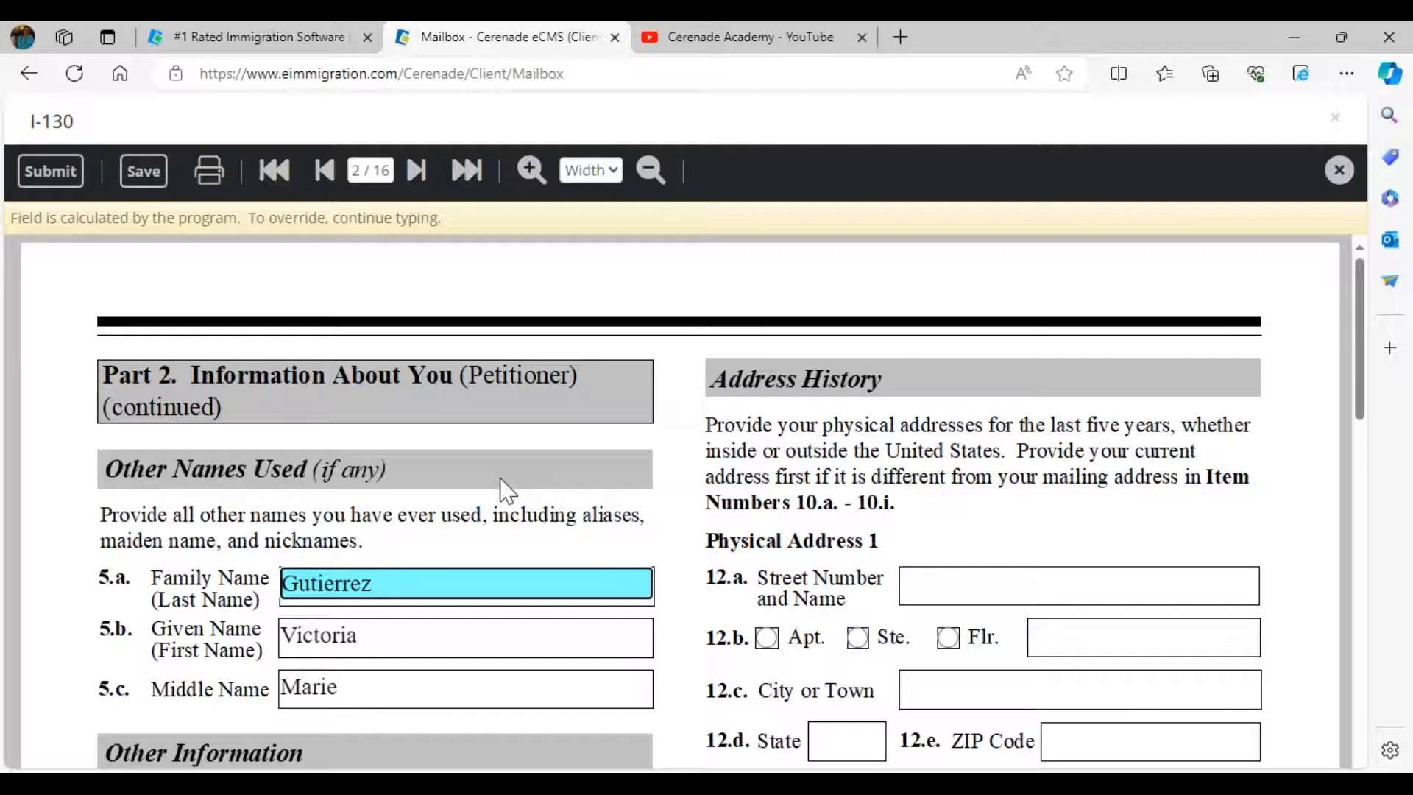
{"action": "scroll", "coordinate": [501, 492], "scroll_direction": "down", "scroll_amount": 3}
{"action": "left_click", "coordinate": [133, 328]}
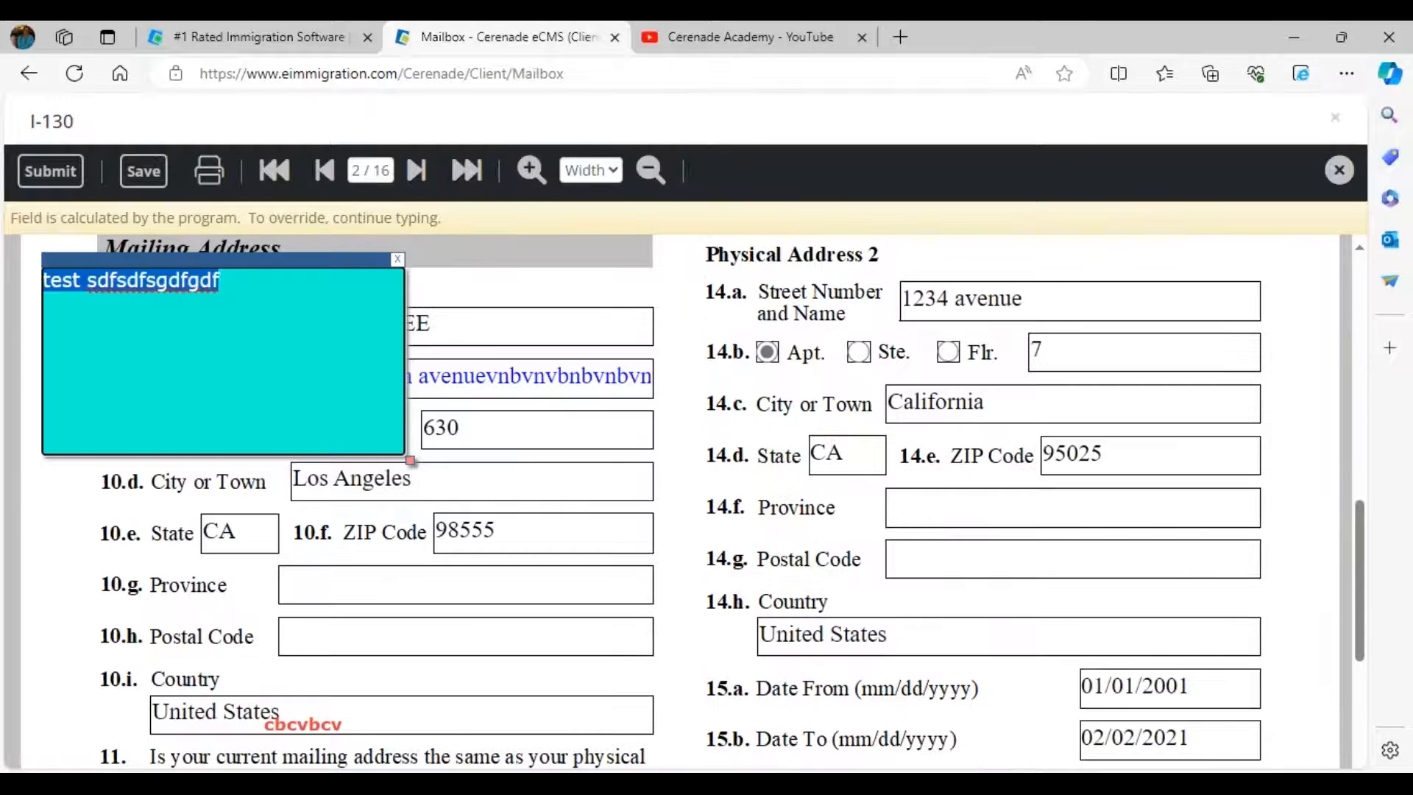
{"action": "left_click", "coordinate": [50, 328]}
{"action": "type", "text": "yes this is correct"}
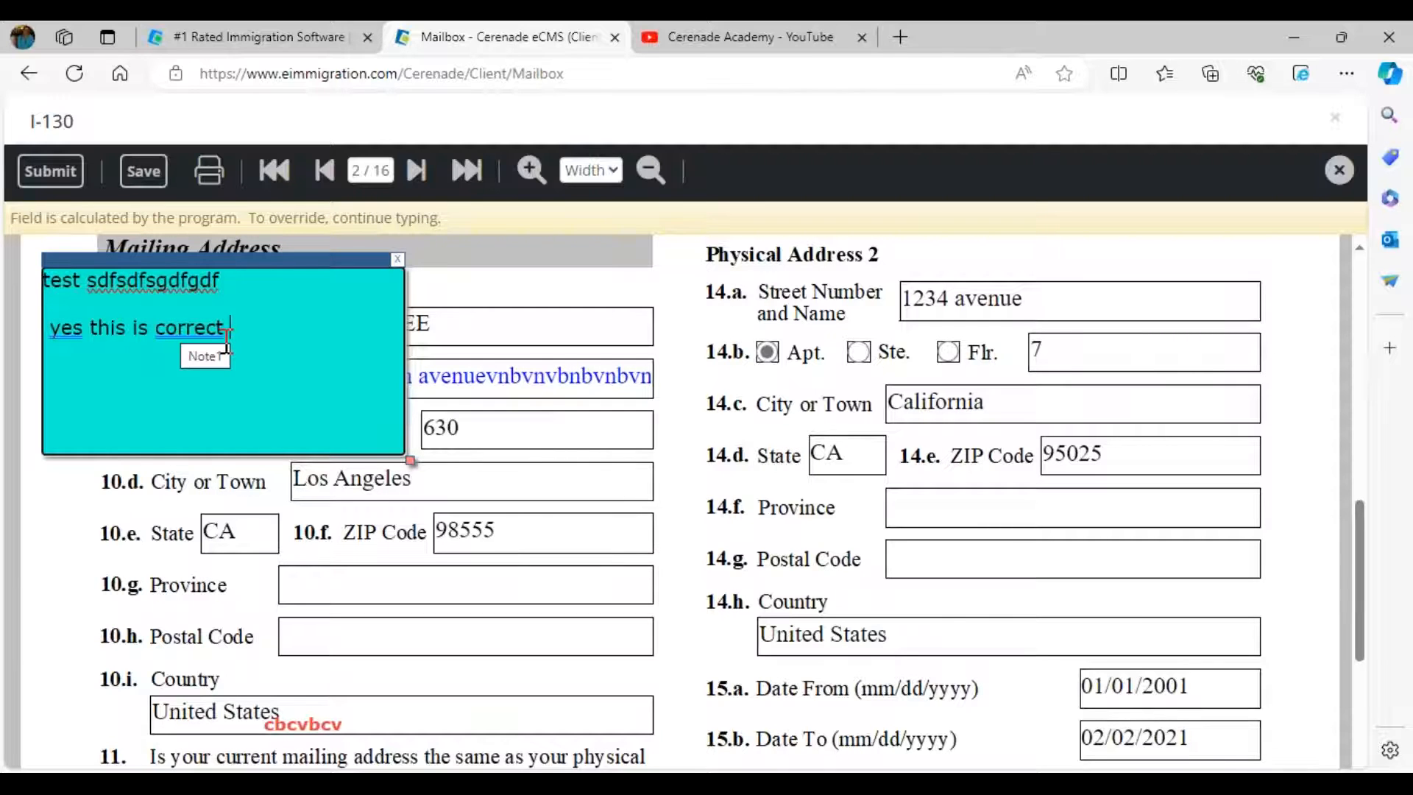
{"action": "scroll", "coordinate": [229, 346], "scroll_direction": "down", "scroll_amount": 1}
{"action": "scroll", "coordinate": [229, 346], "scroll_direction": "down", "scroll_amount": 5}
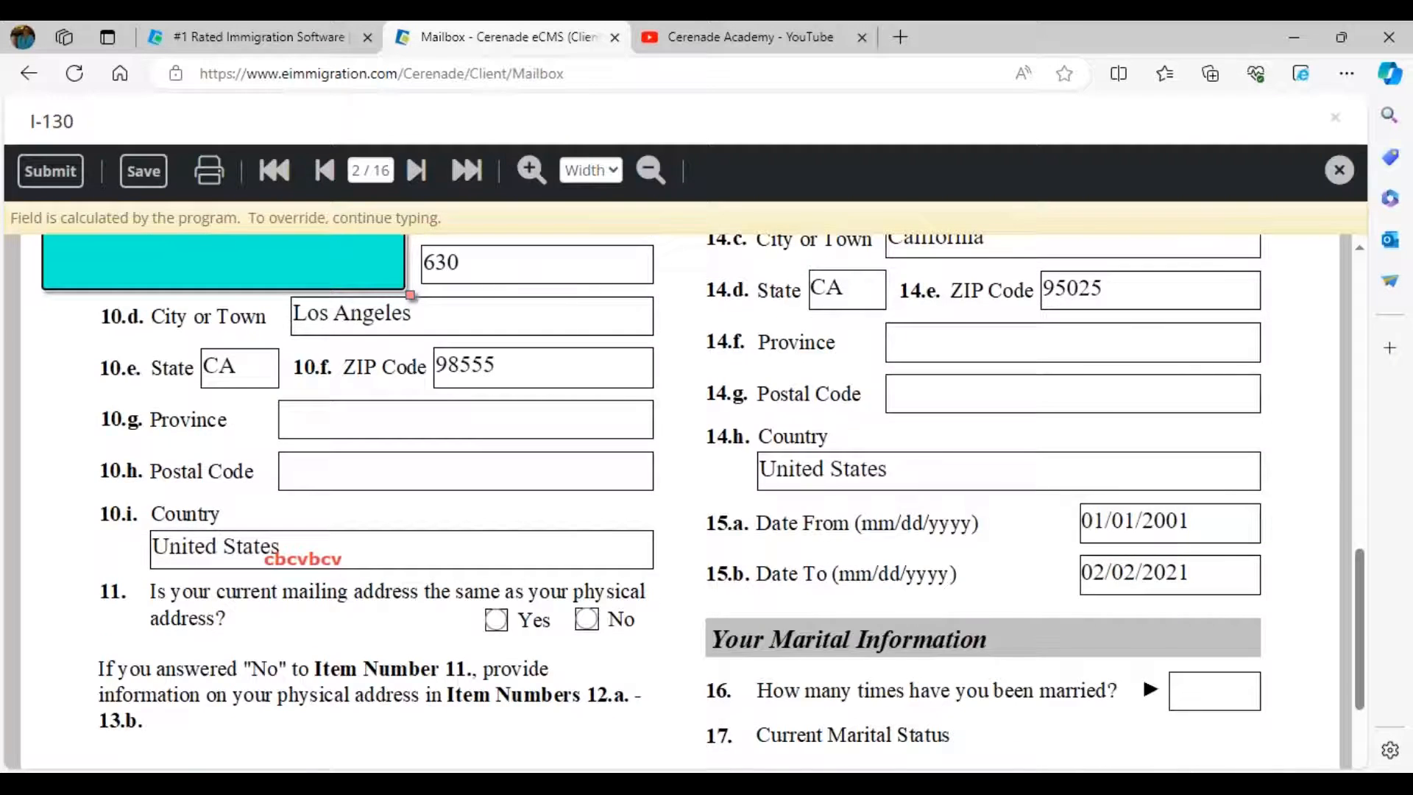
{"action": "left_click", "coordinate": [1216, 345]}
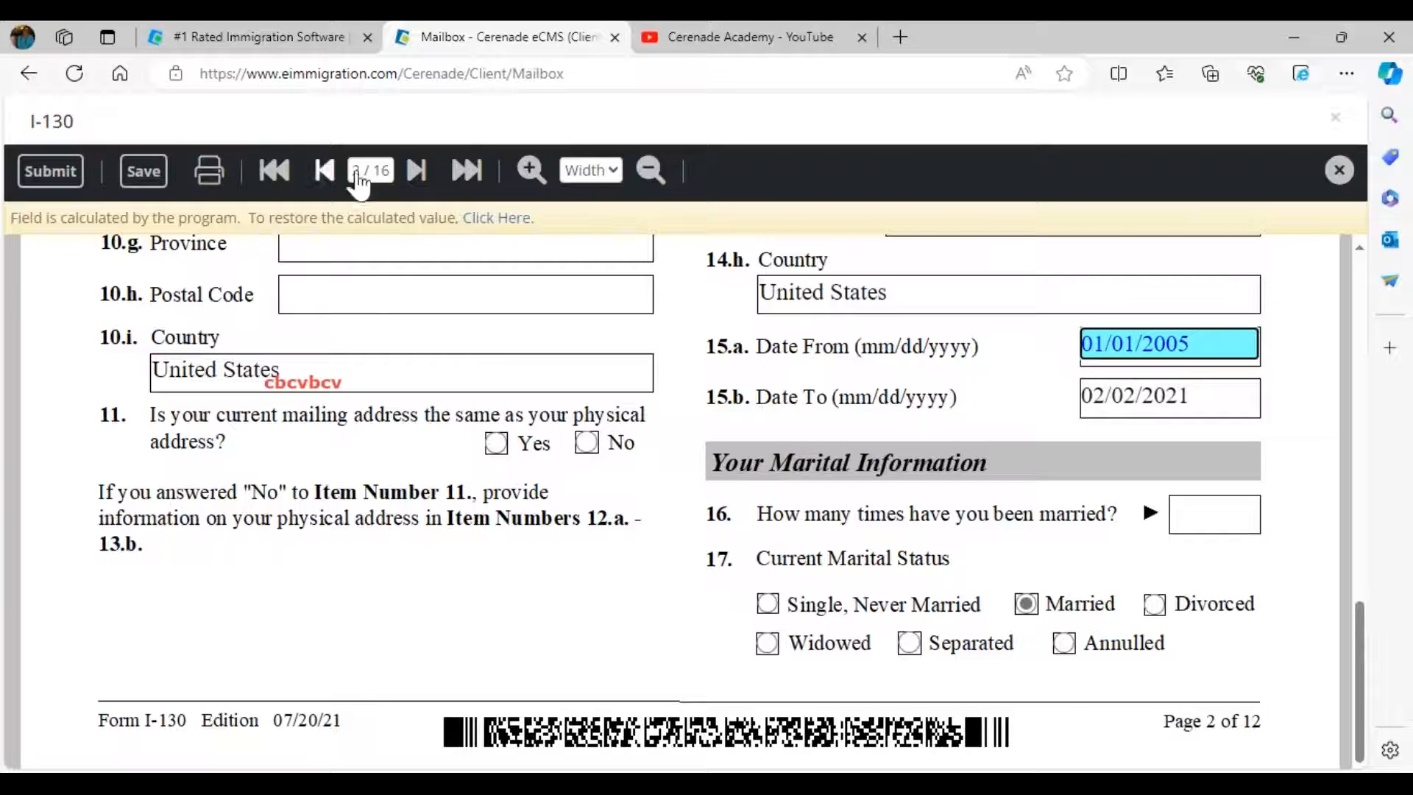
- Jump to page 10 of the form and advance to page 12
{"action": "left_click", "coordinate": [379, 170]}
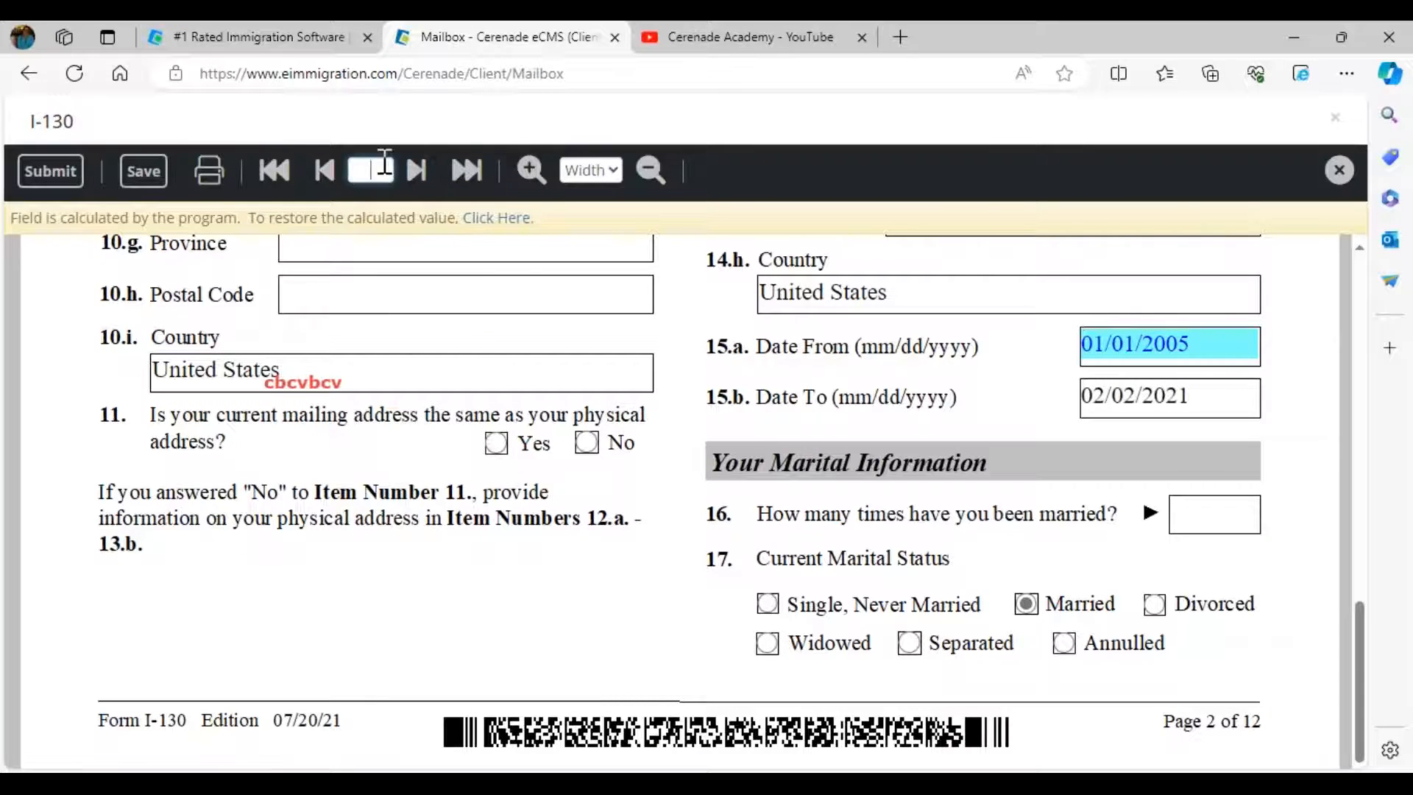
{"action": "type", "text": "10"}
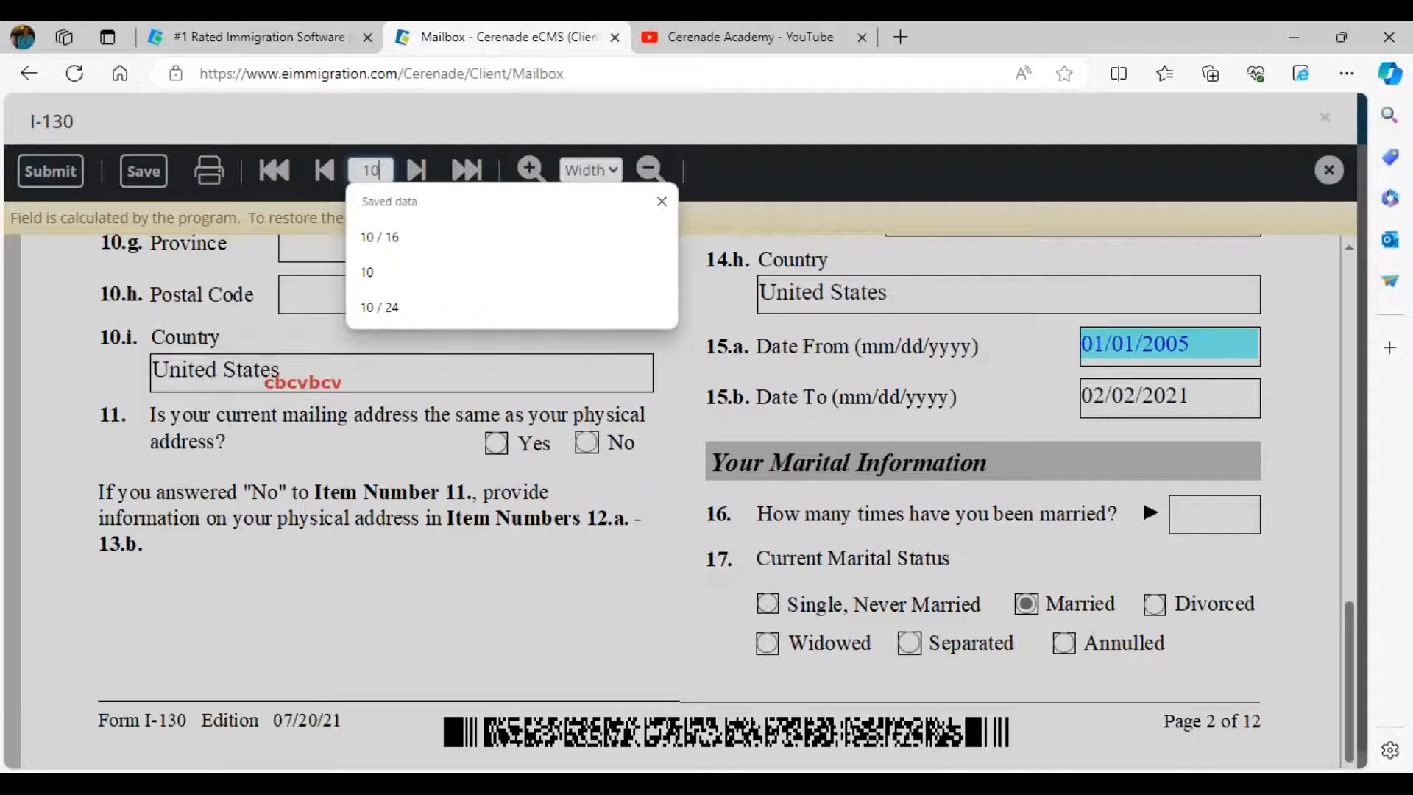
{"action": "key", "text": "Return"}
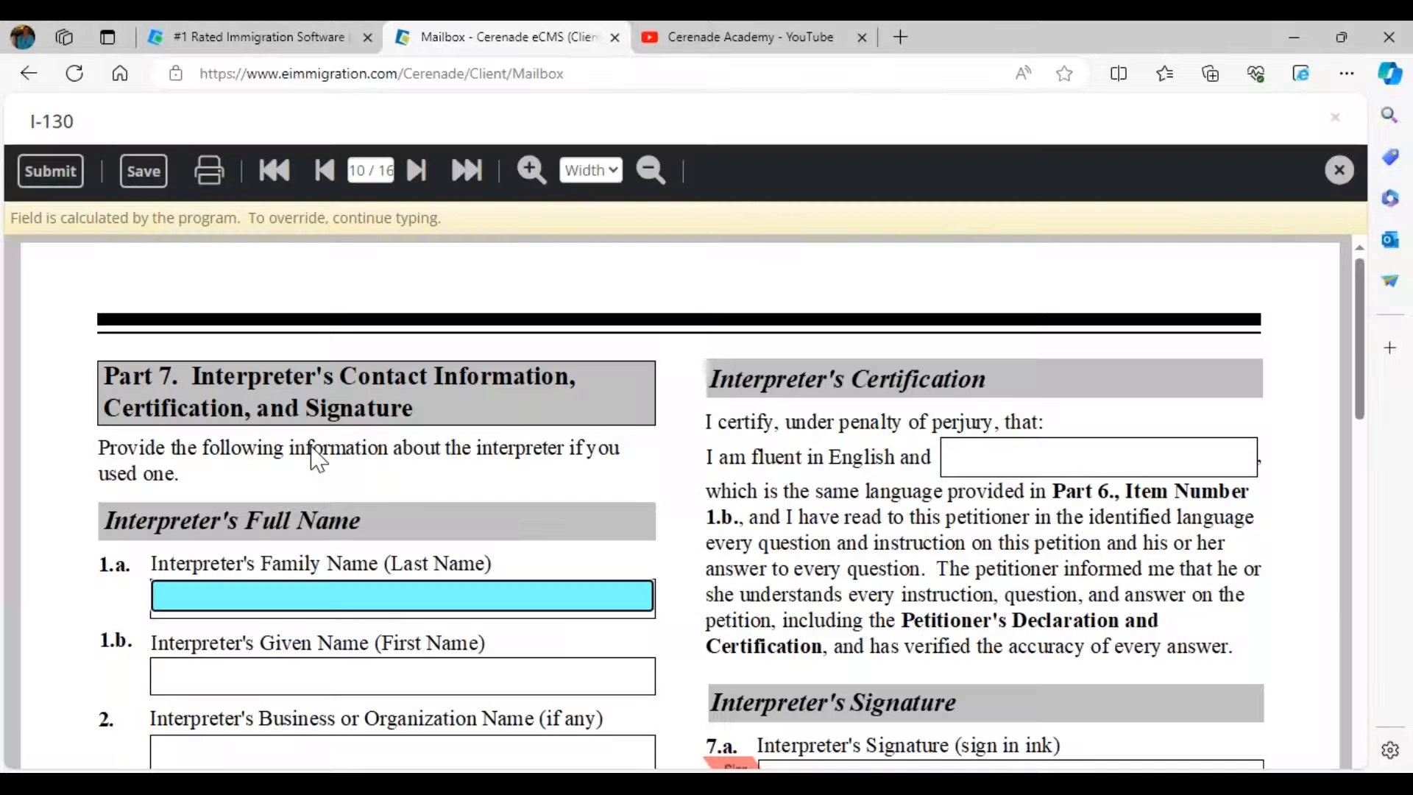
{"action": "scroll", "coordinate": [507, 484], "scroll_direction": "down", "scroll_amount": 3}
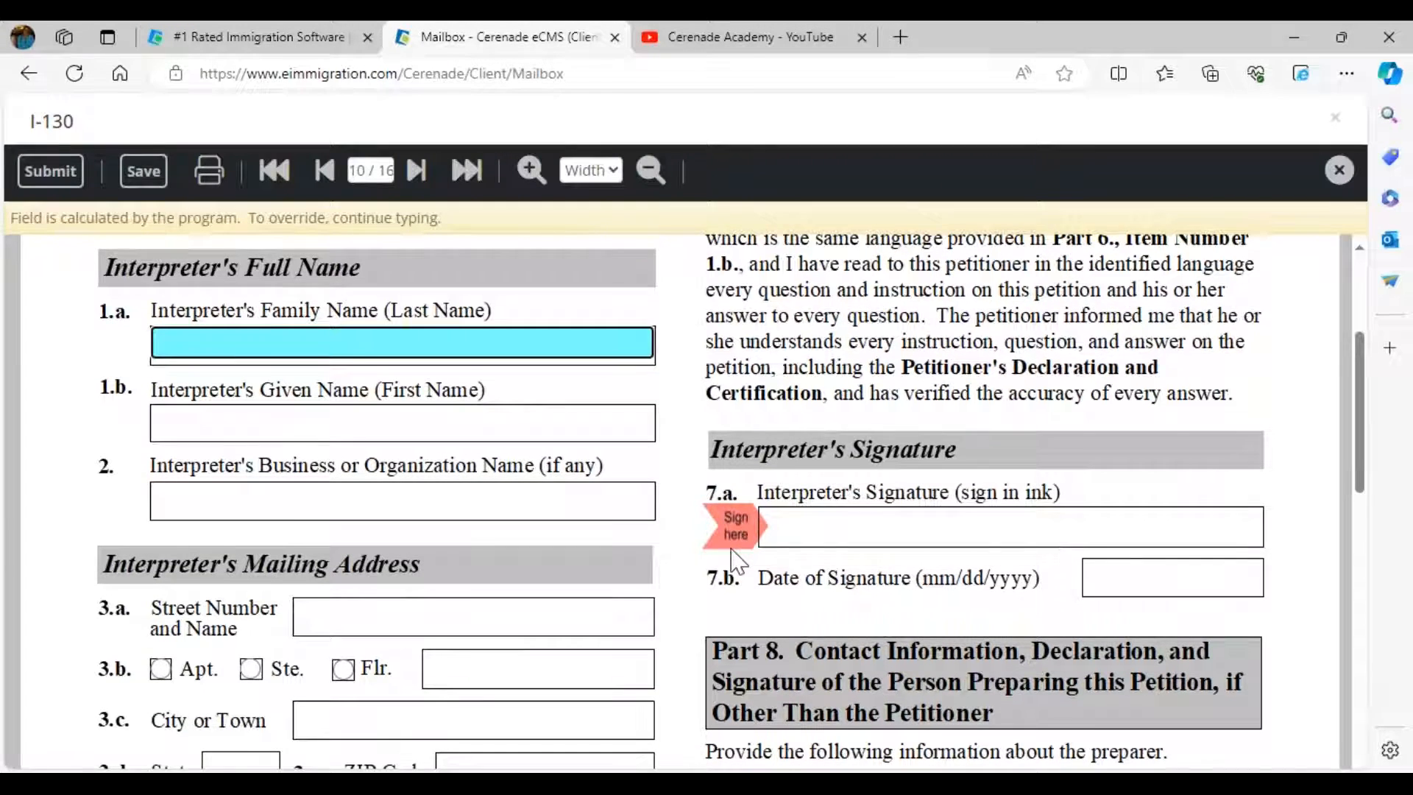
{"action": "scroll", "coordinate": [732, 561], "scroll_direction": "down", "scroll_amount": 10}
{"action": "left_click", "coordinate": [417, 177]}
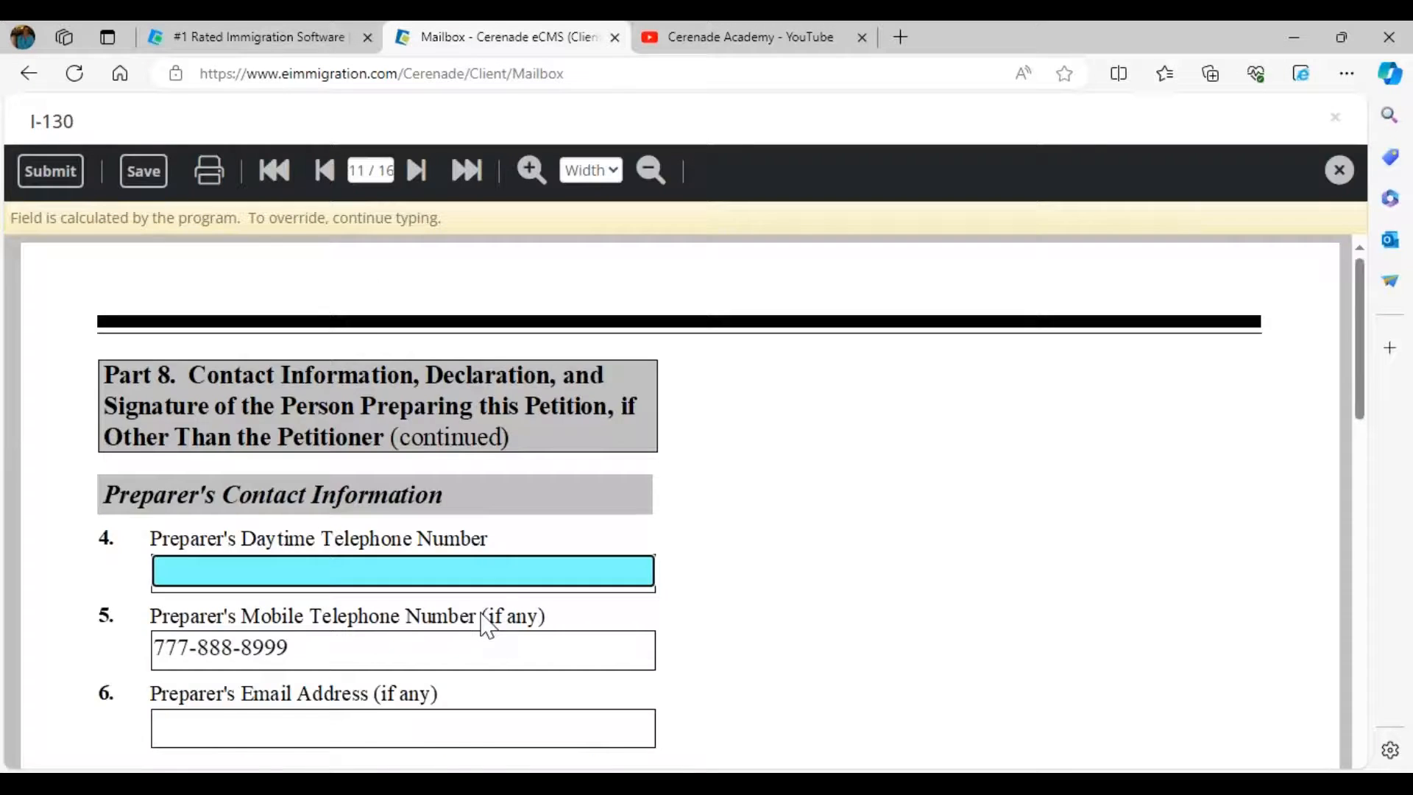
{"action": "scroll", "coordinate": [486, 626], "scroll_direction": "down", "scroll_amount": 6}
{"action": "scroll", "coordinate": [486, 626], "scroll_direction": "down", "scroll_amount": 6}
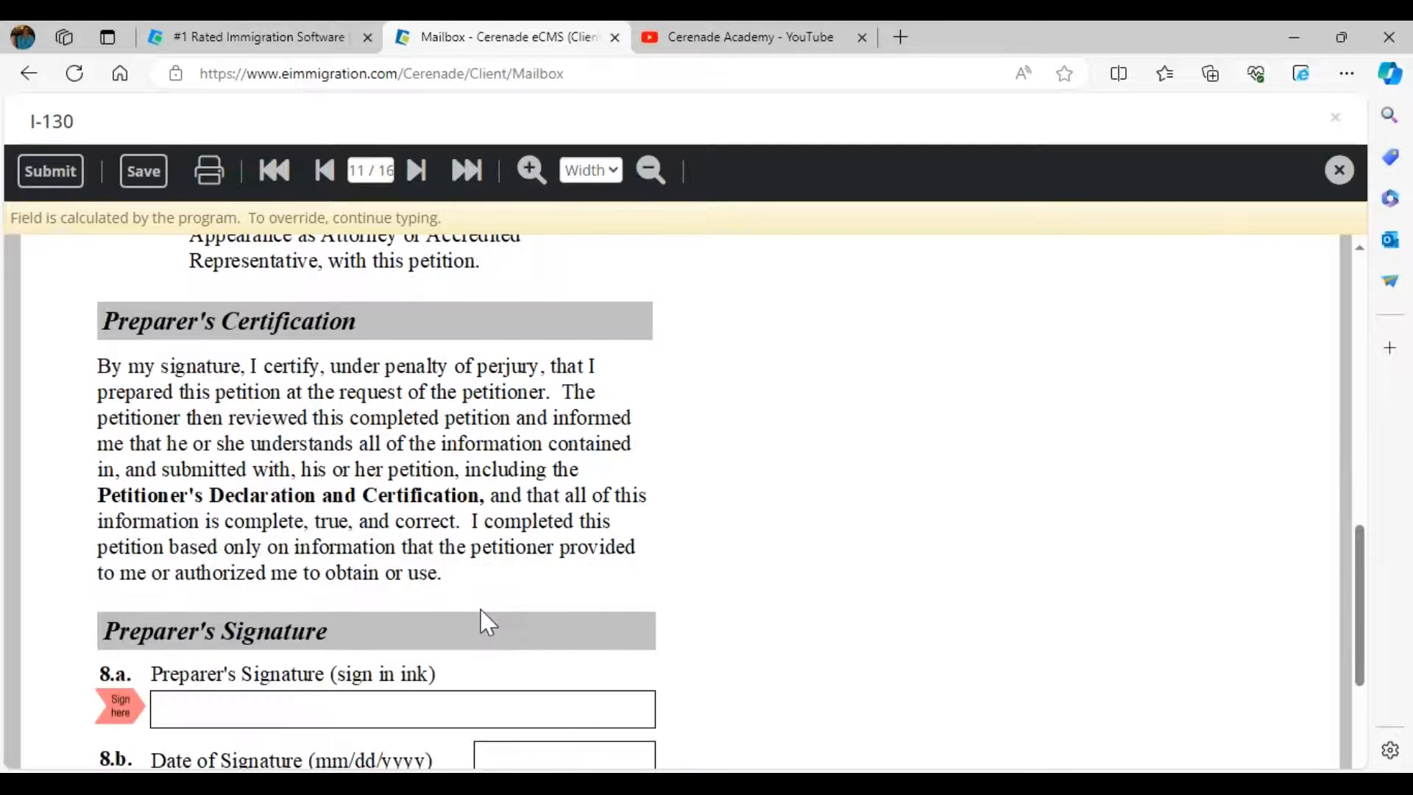
{"action": "left_click", "coordinate": [416, 171]}
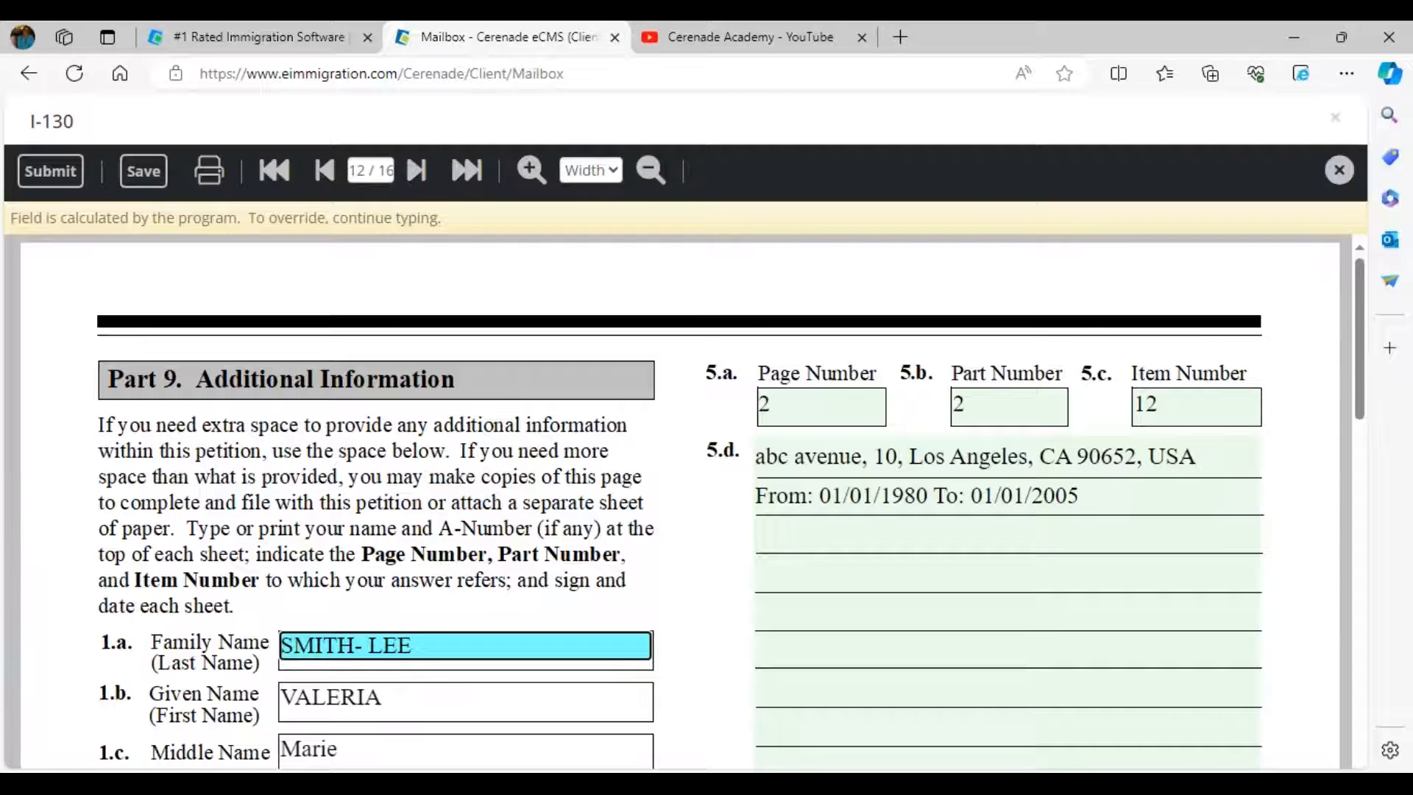
- Return to page 9 and bring the blank Petitioner's Signature field into view
{"action": "left_click", "coordinate": [371, 171]}
{"action": "type", "text": "9"}
{"action": "key", "text": "Return"}
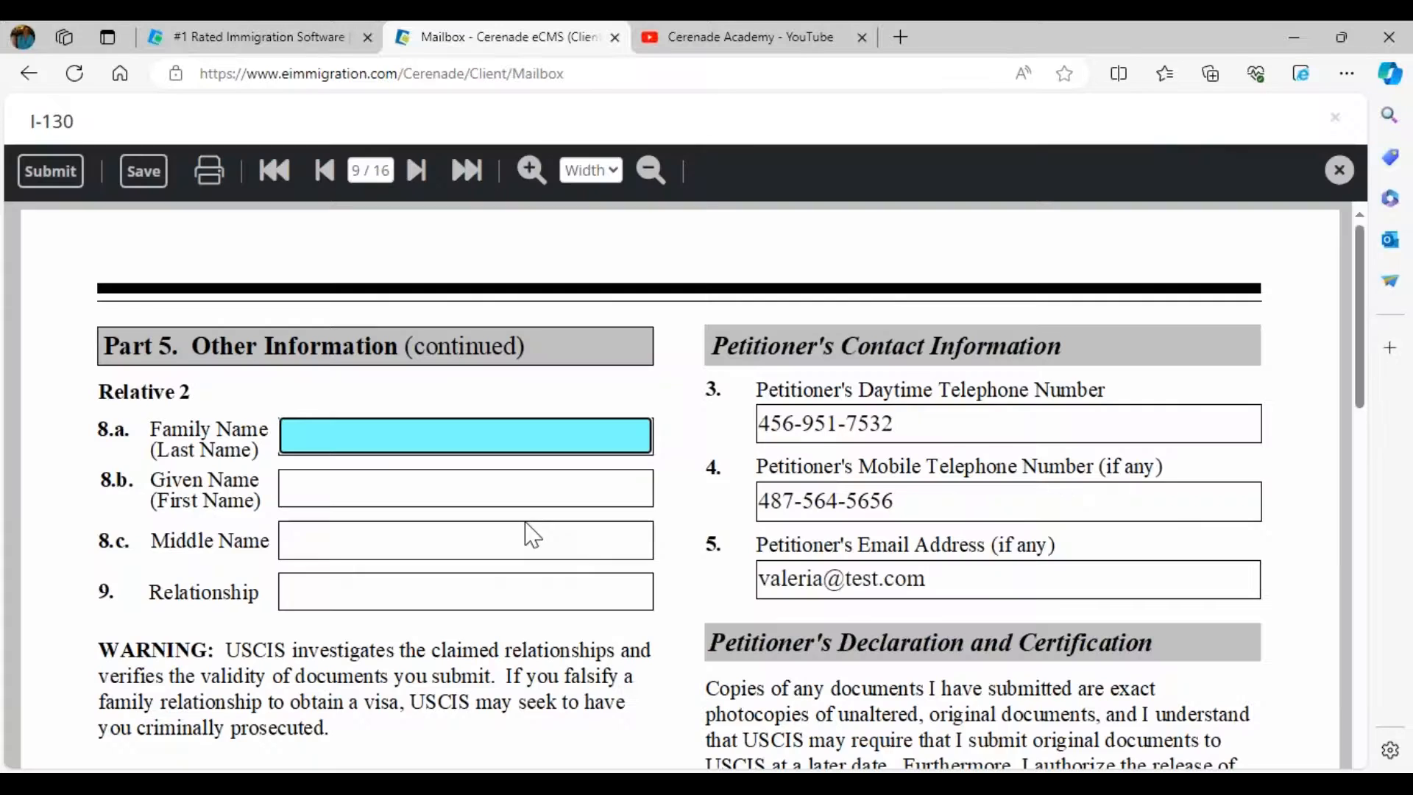
{"action": "scroll", "coordinate": [532, 535], "scroll_direction": "down", "scroll_amount": 10}
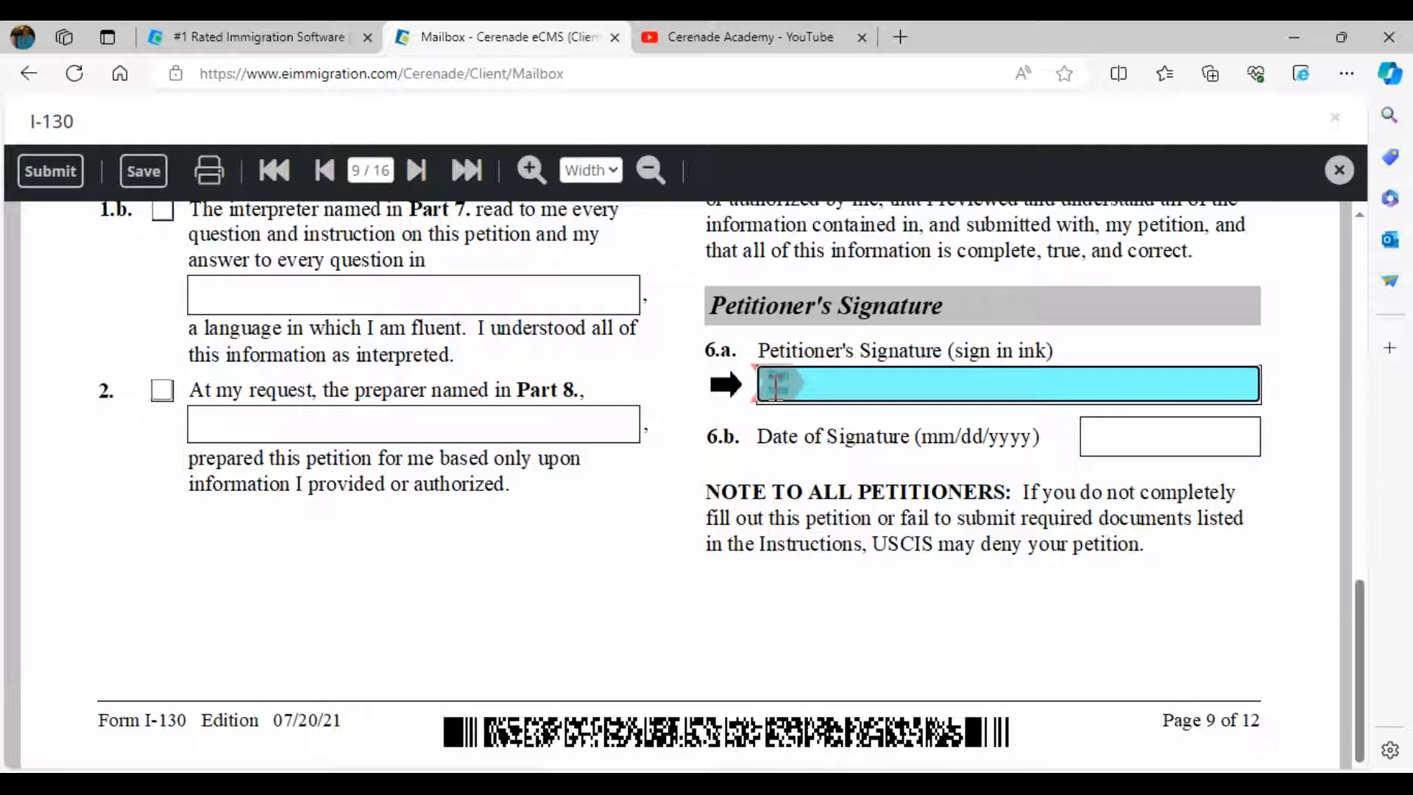
- Draw a freehand petitioner signature and apply it to the form
{"action": "left_click", "coordinate": [755, 403]}
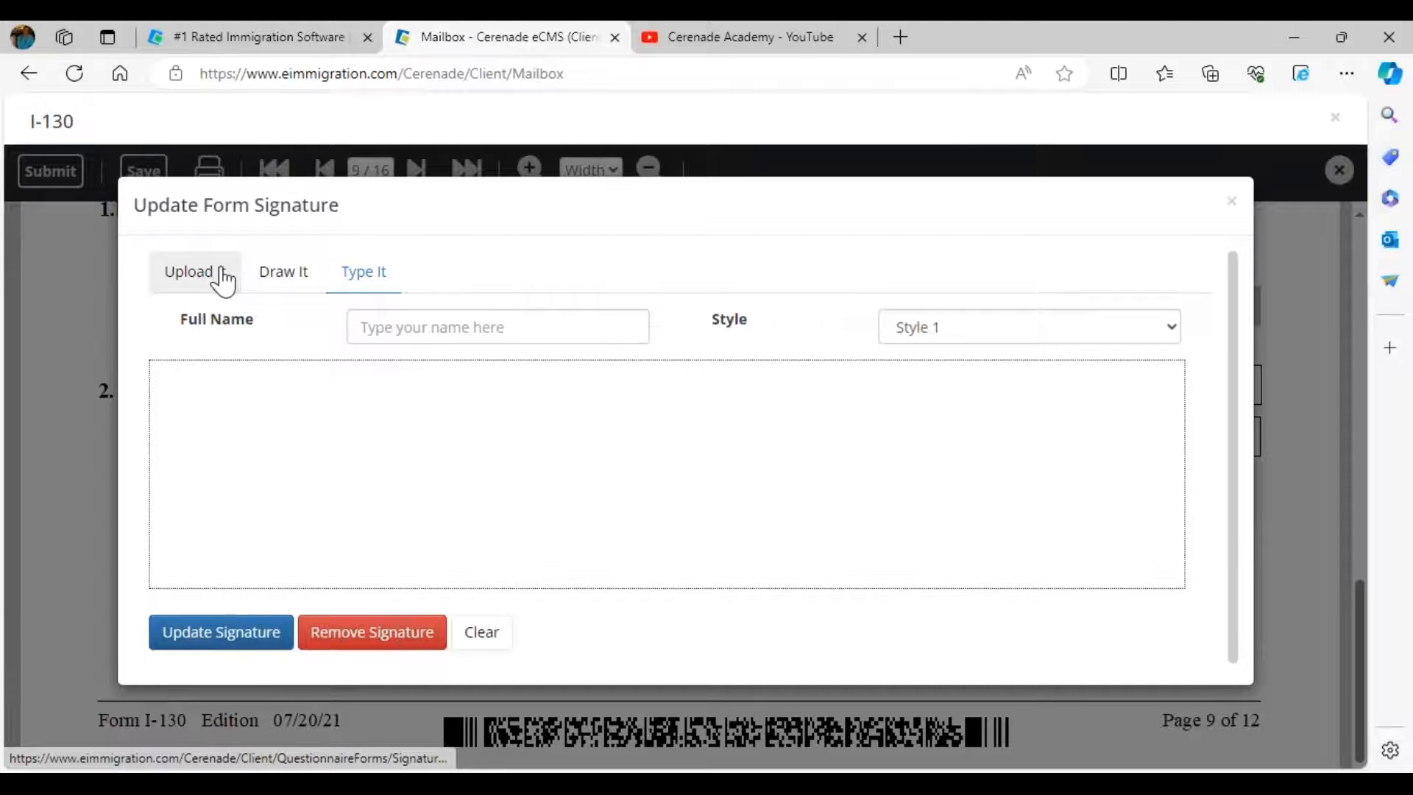
{"action": "left_click", "coordinate": [222, 282]}
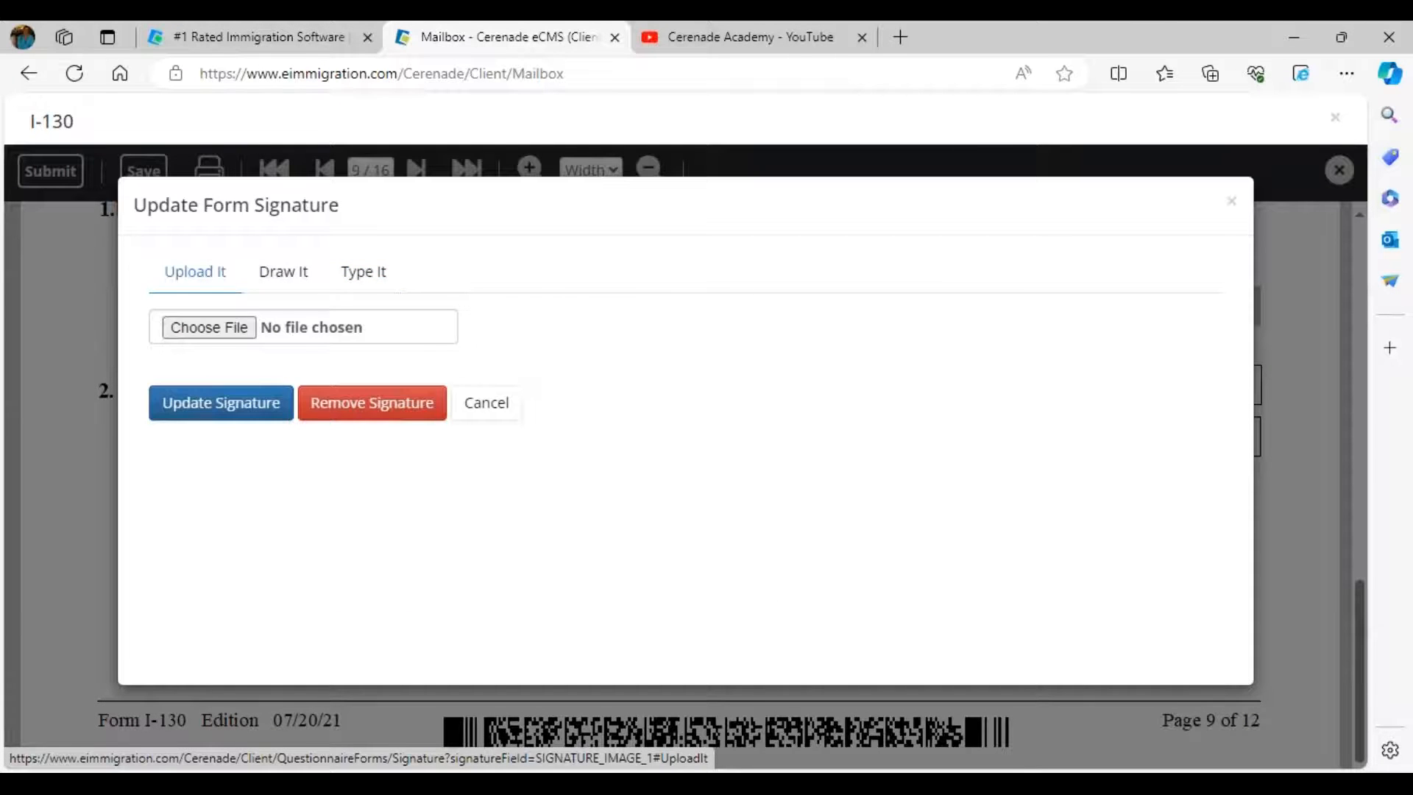
{"action": "left_click", "coordinate": [265, 283]}
{"action": "mouse_move", "coordinate": [298, 333]}
{"action": "left_mouse_down"}
{"action": "mouse_move", "coordinate": [278, 467]}
{"action": "mouse_move", "coordinate": [385, 515]}
{"action": "mouse_move", "coordinate": [976, 564]}
{"action": "left_mouse_up"}
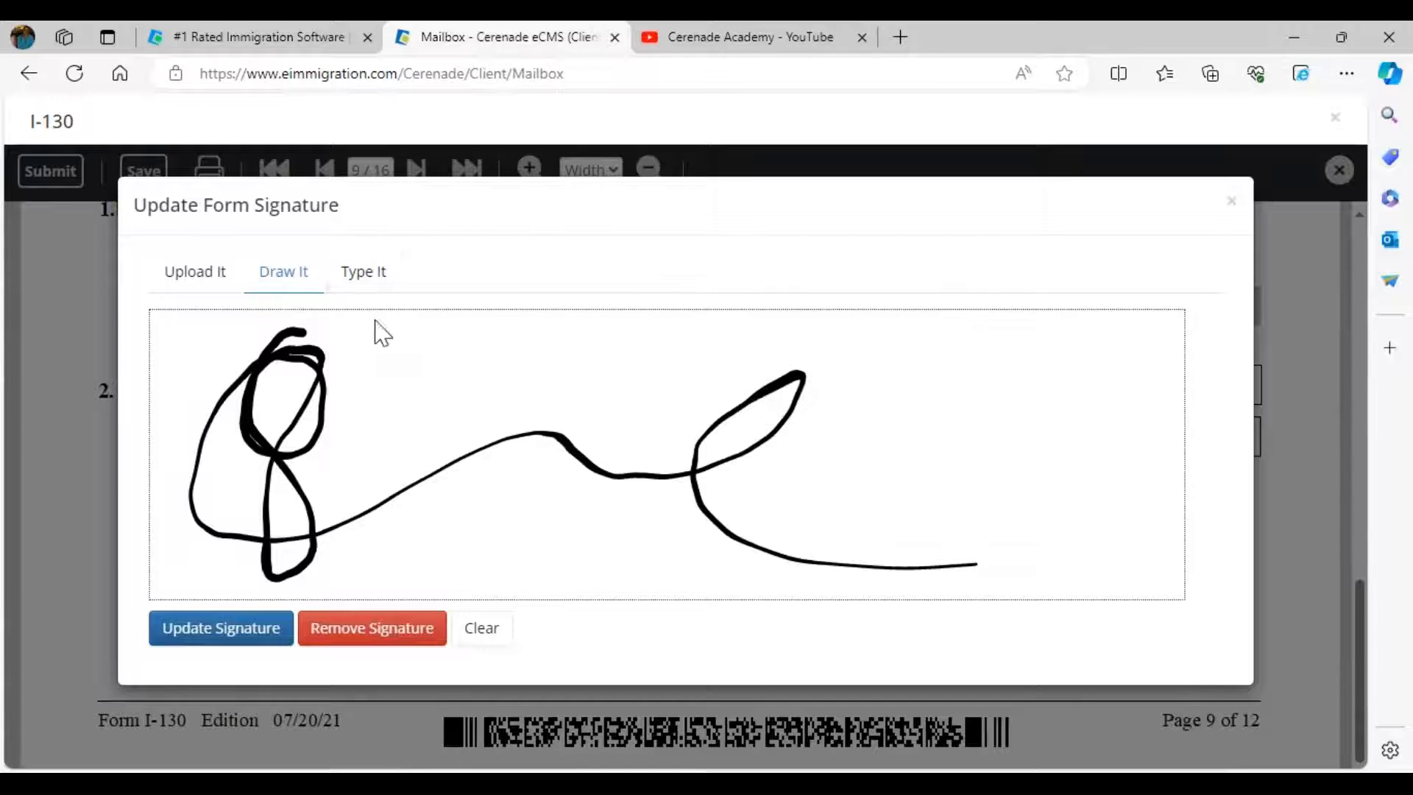
{"action": "left_click", "coordinate": [227, 639]}
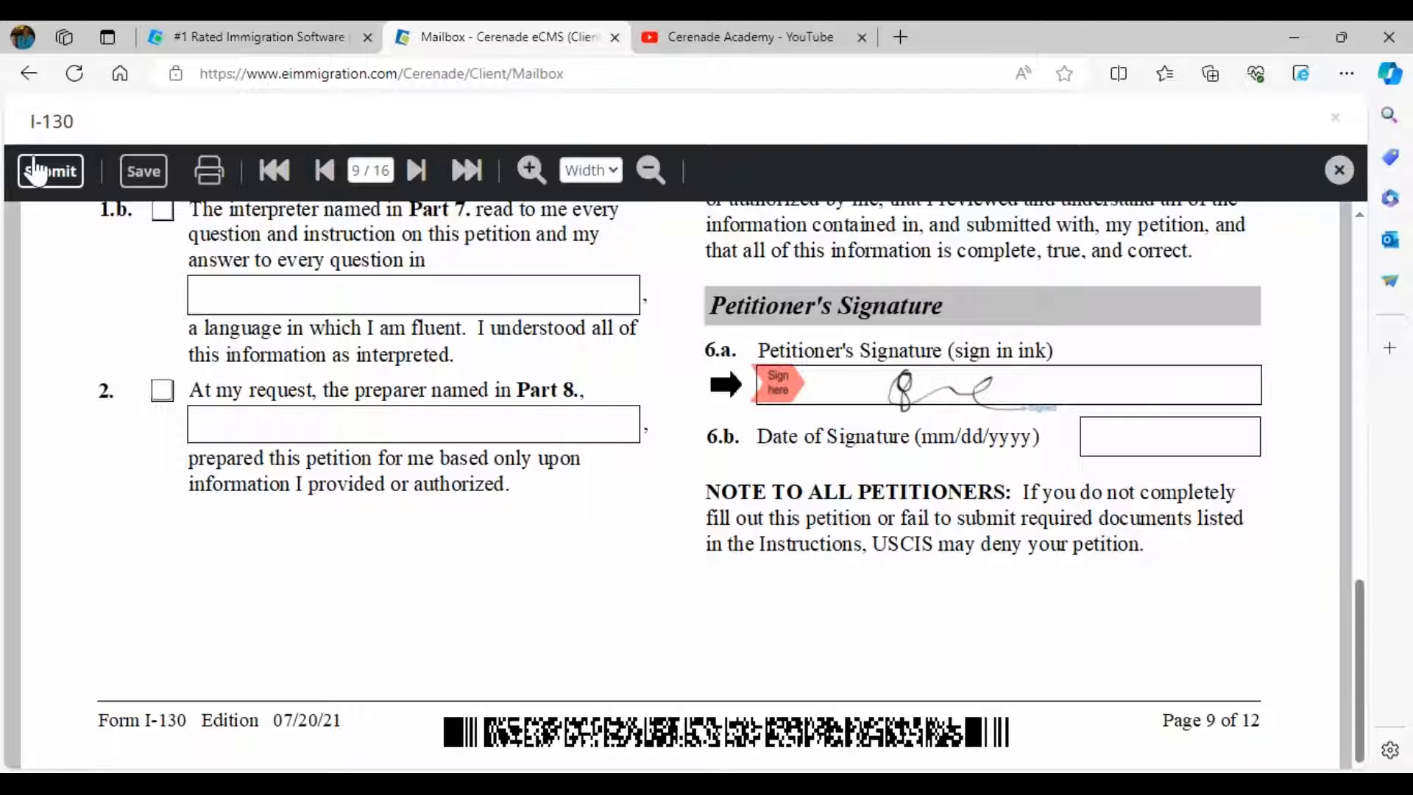
- Submit the signed I-130, acknowledge the success message, and close the form
{"action": "left_click", "coordinate": [37, 170]}
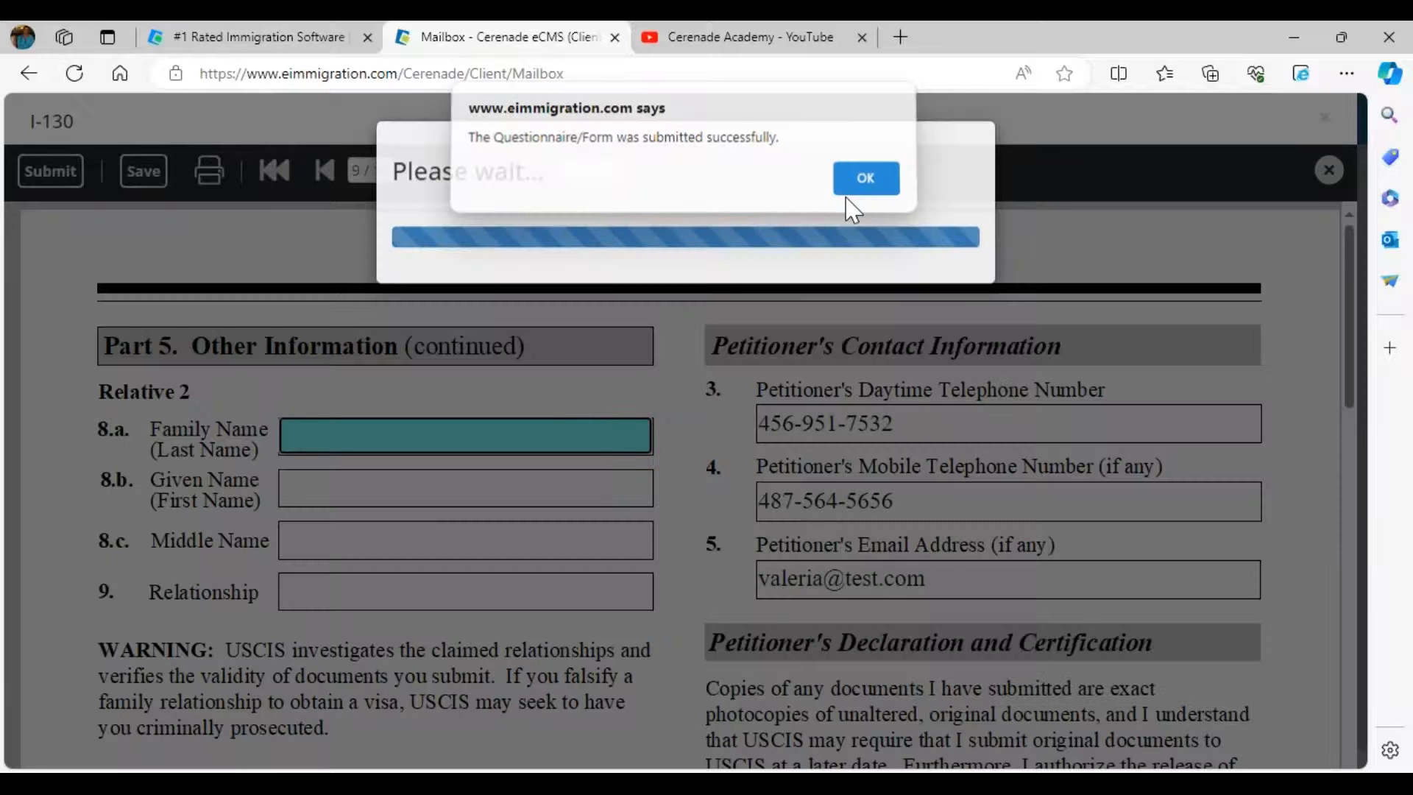
{"action": "left_click", "coordinate": [848, 197]}
{"action": "left_click", "coordinate": [744, 286]}
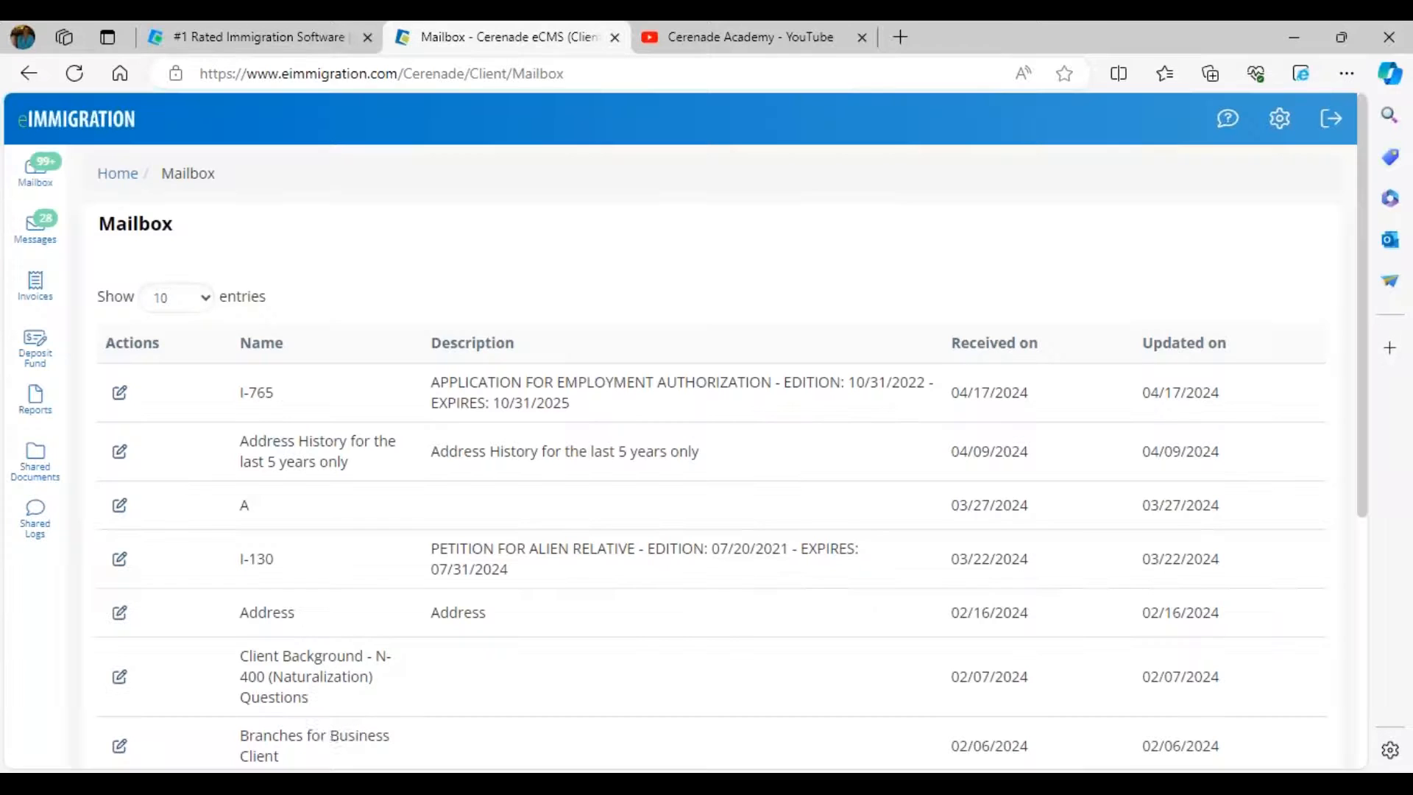
- Open the case Logs and start a new comment with Type set to General
{"action": "mouse_move", "coordinate": [672, 765]}
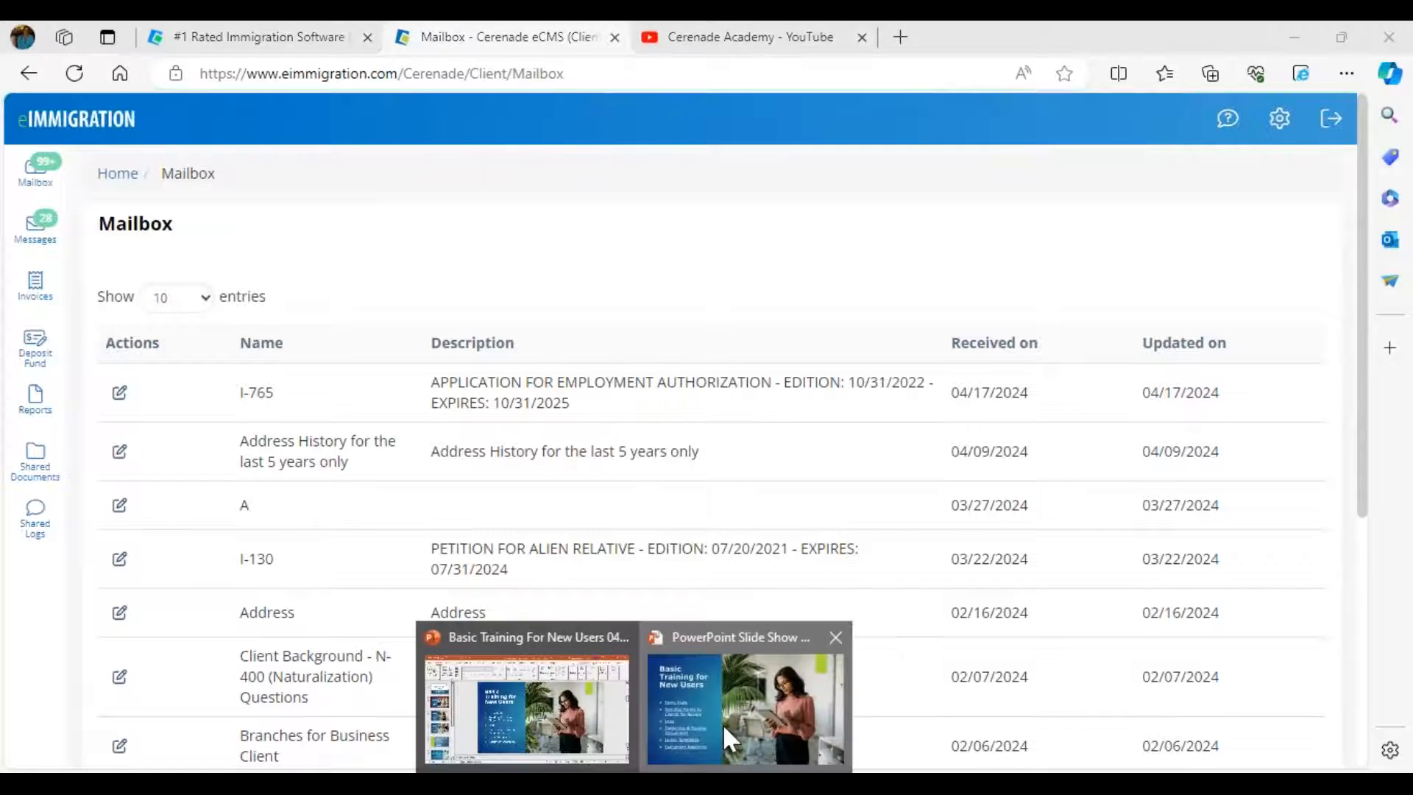
{"action": "left_click", "coordinate": [723, 723]}
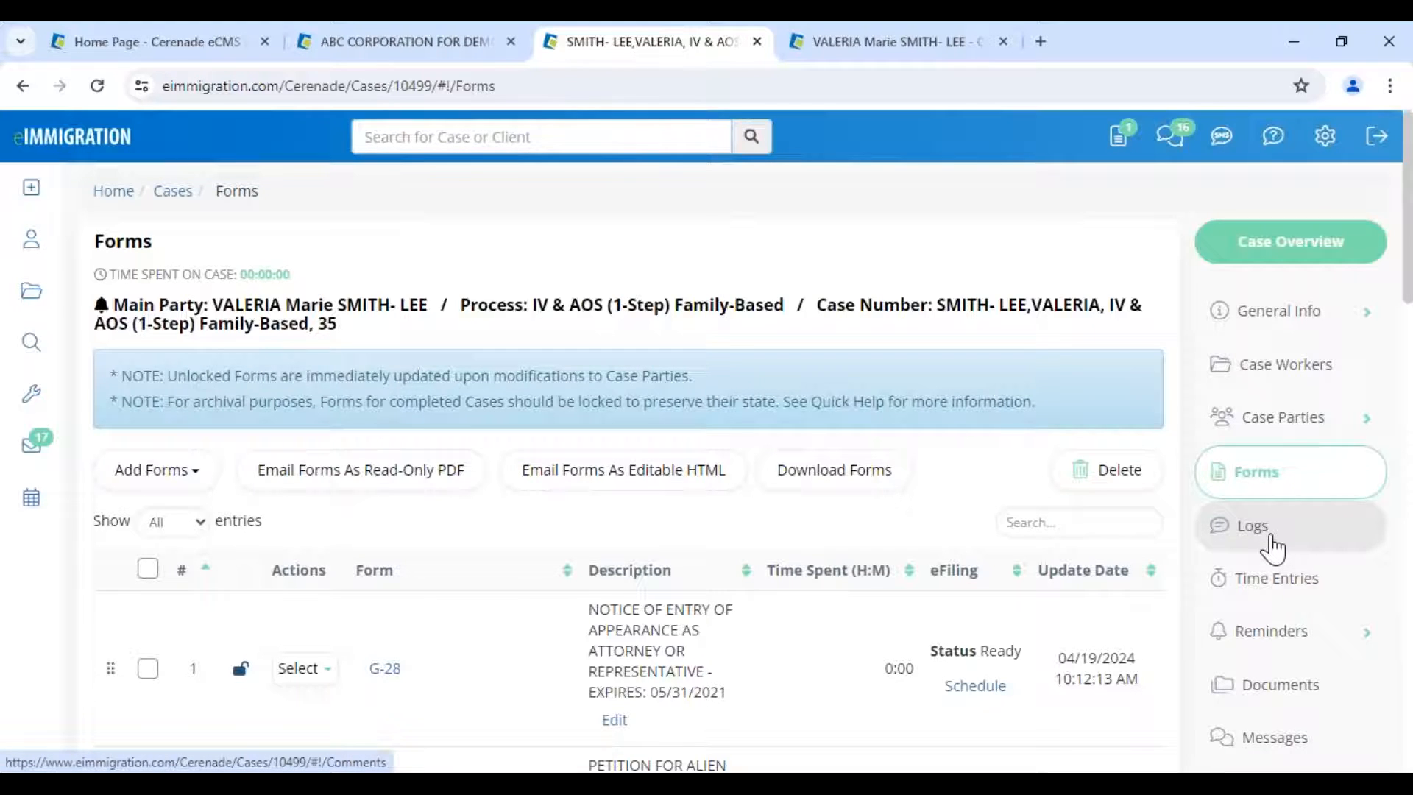
{"action": "left_click", "coordinate": [1274, 549]}
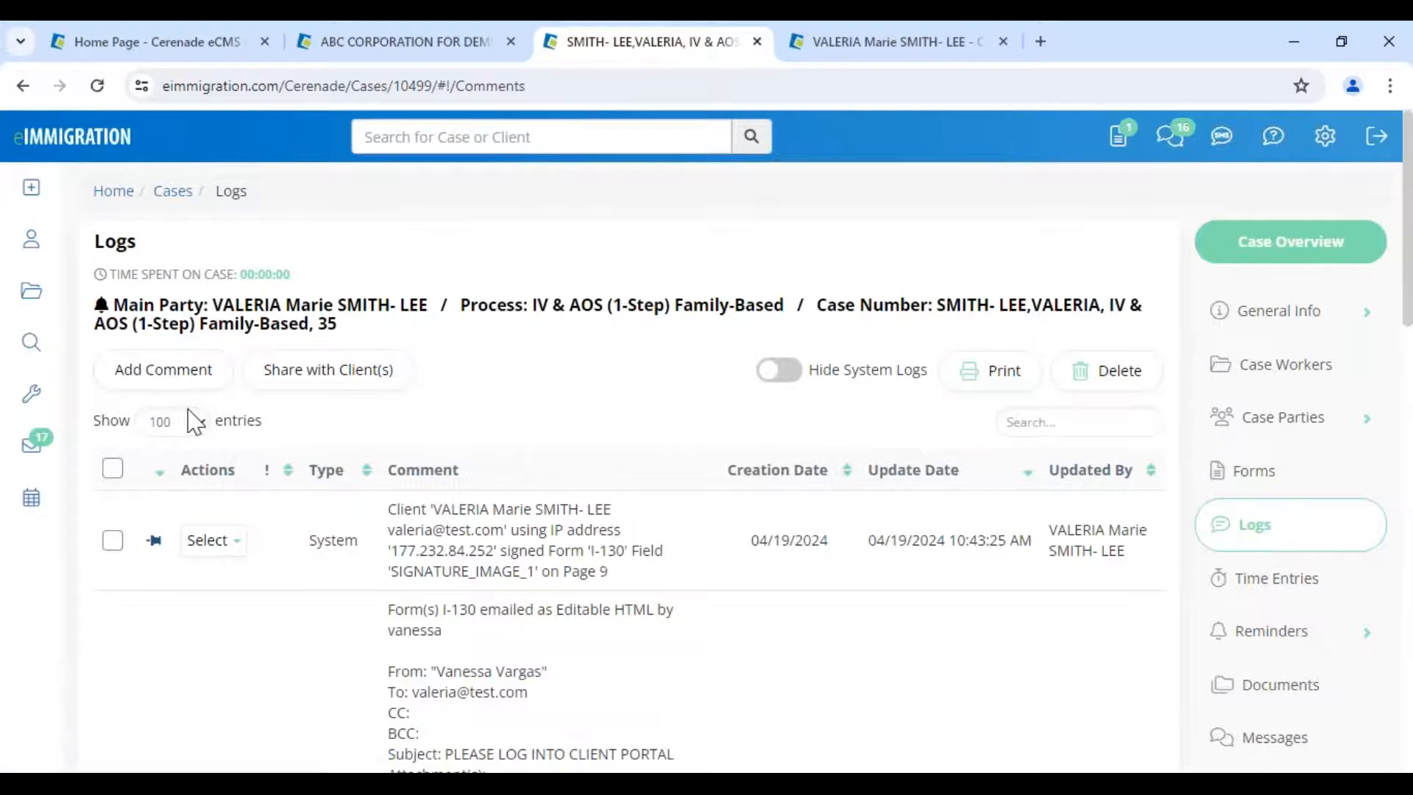
{"action": "left_click", "coordinate": [163, 394]}
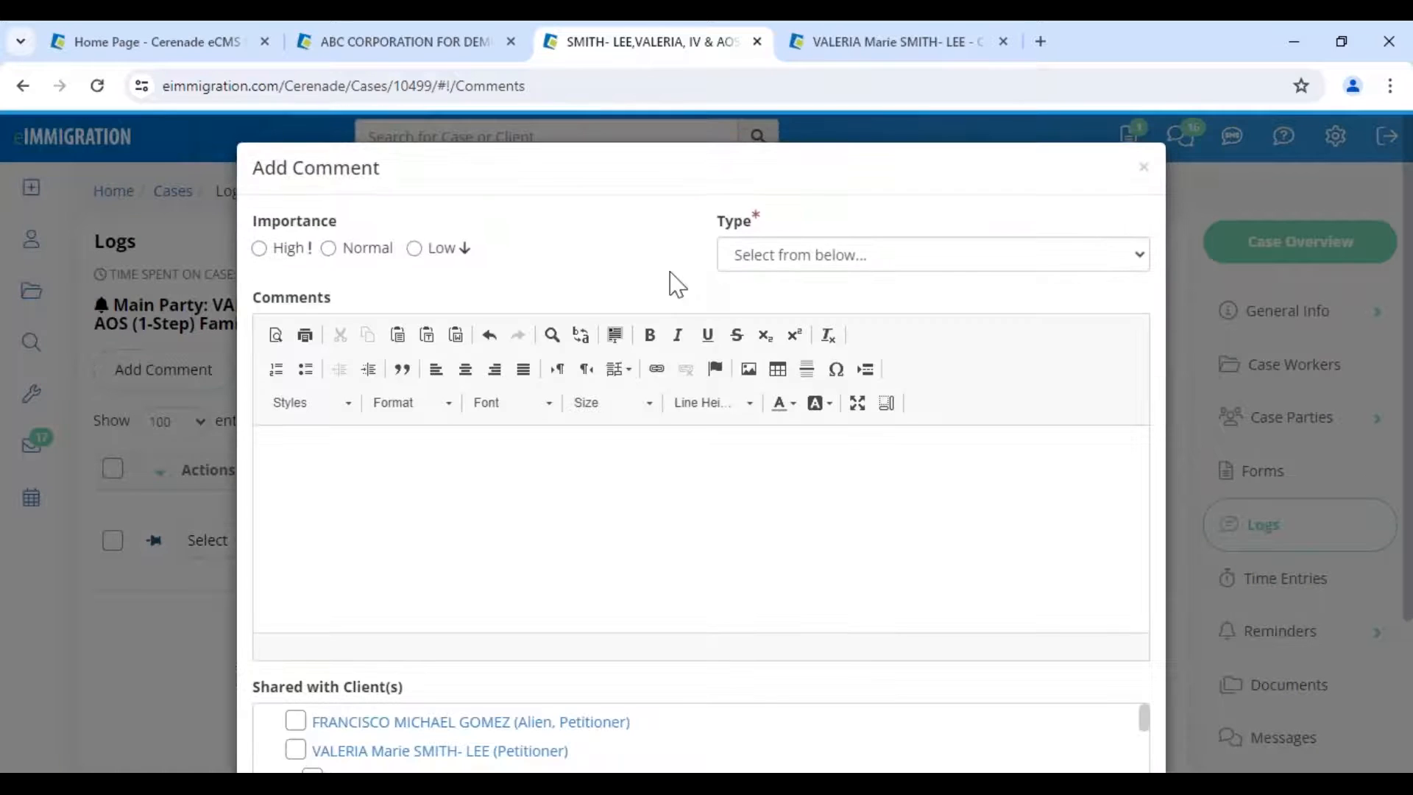
{"action": "left_click", "coordinate": [798, 254]}
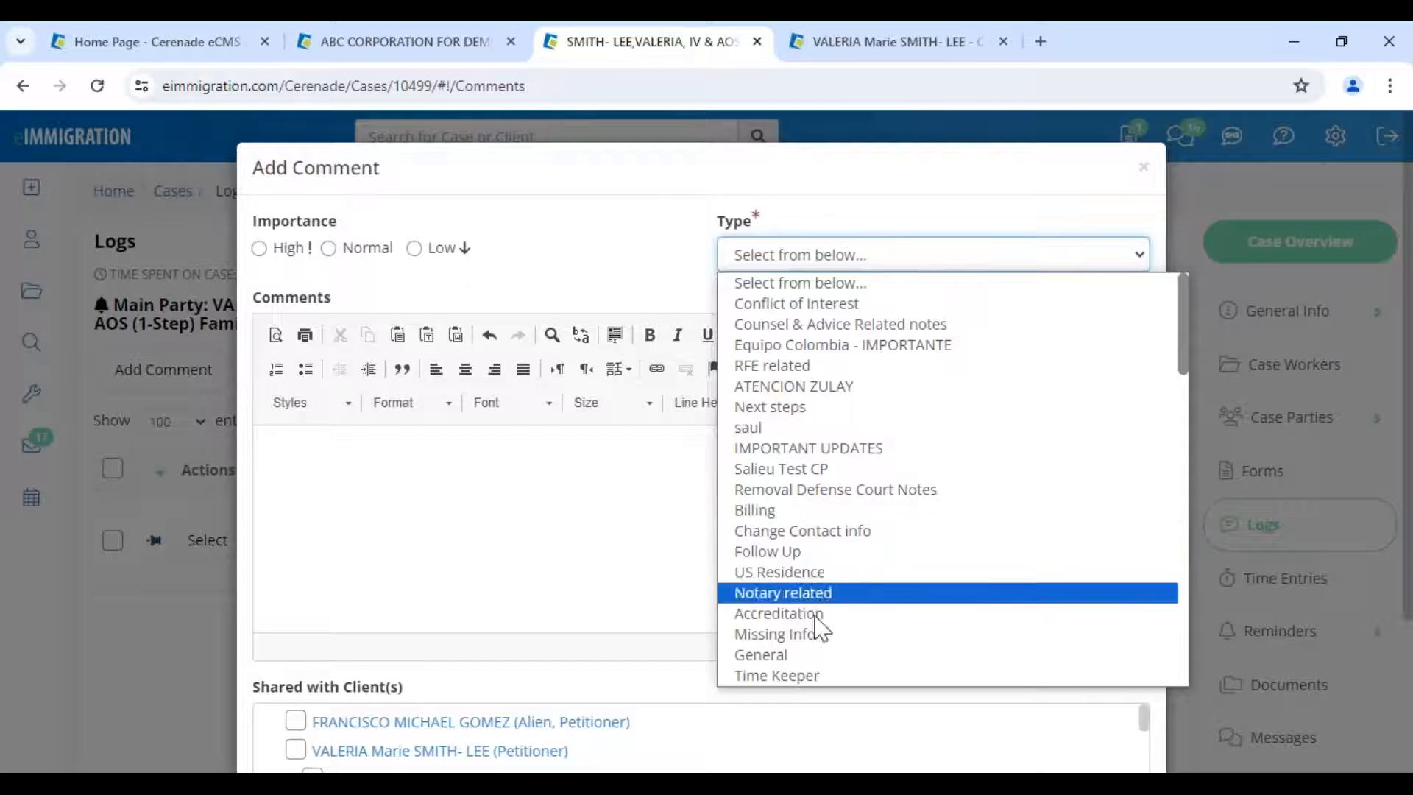
{"action": "left_click", "coordinate": [810, 655]}
- Go to the Administrator - Home page and highlight its heading
{"action": "left_click", "coordinate": [789, 257]}
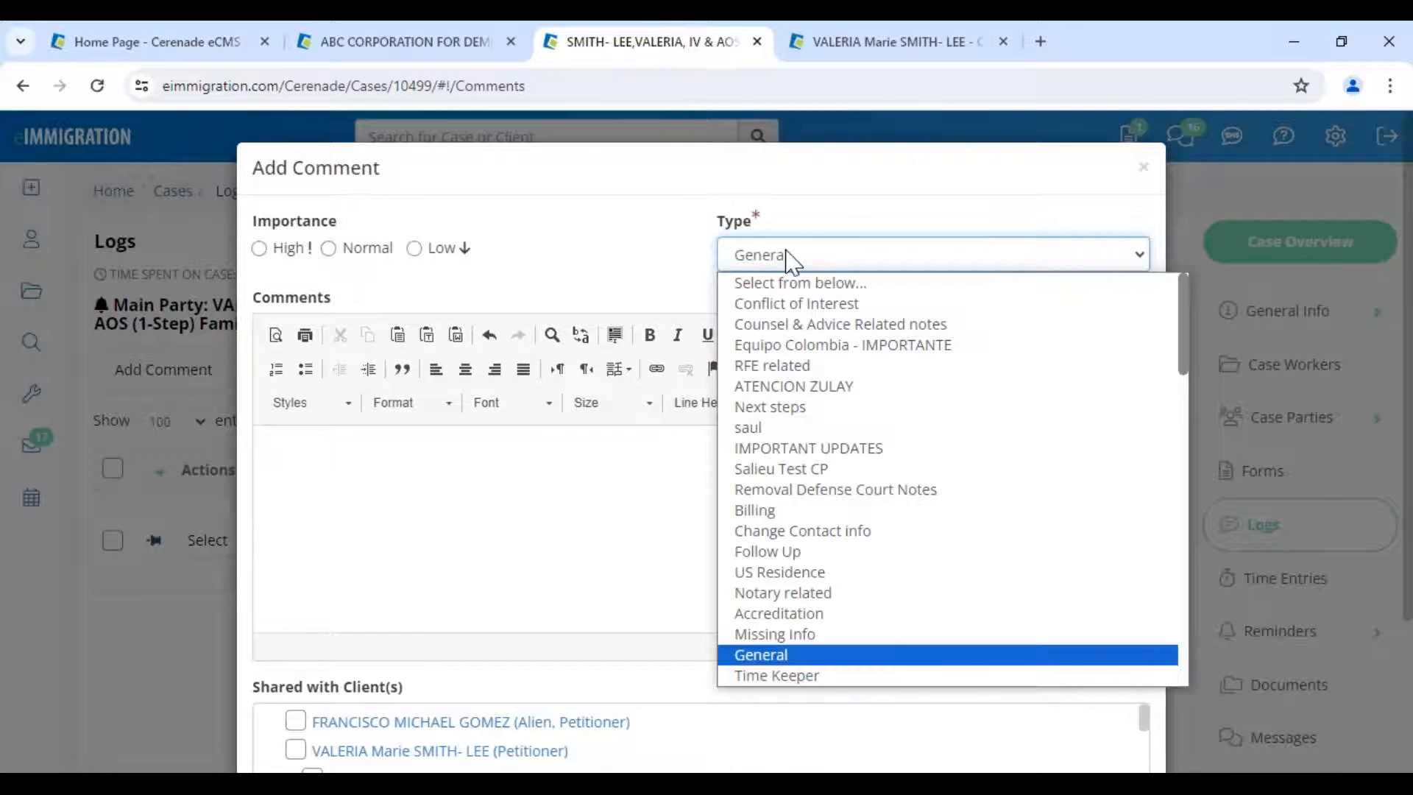
{"action": "left_click", "coordinate": [193, 65]}
{"action": "left_click", "coordinate": [193, 65]}
{"action": "left_click_drag", "start_coordinate": [31, 237], "coordinate": [305, 255]}
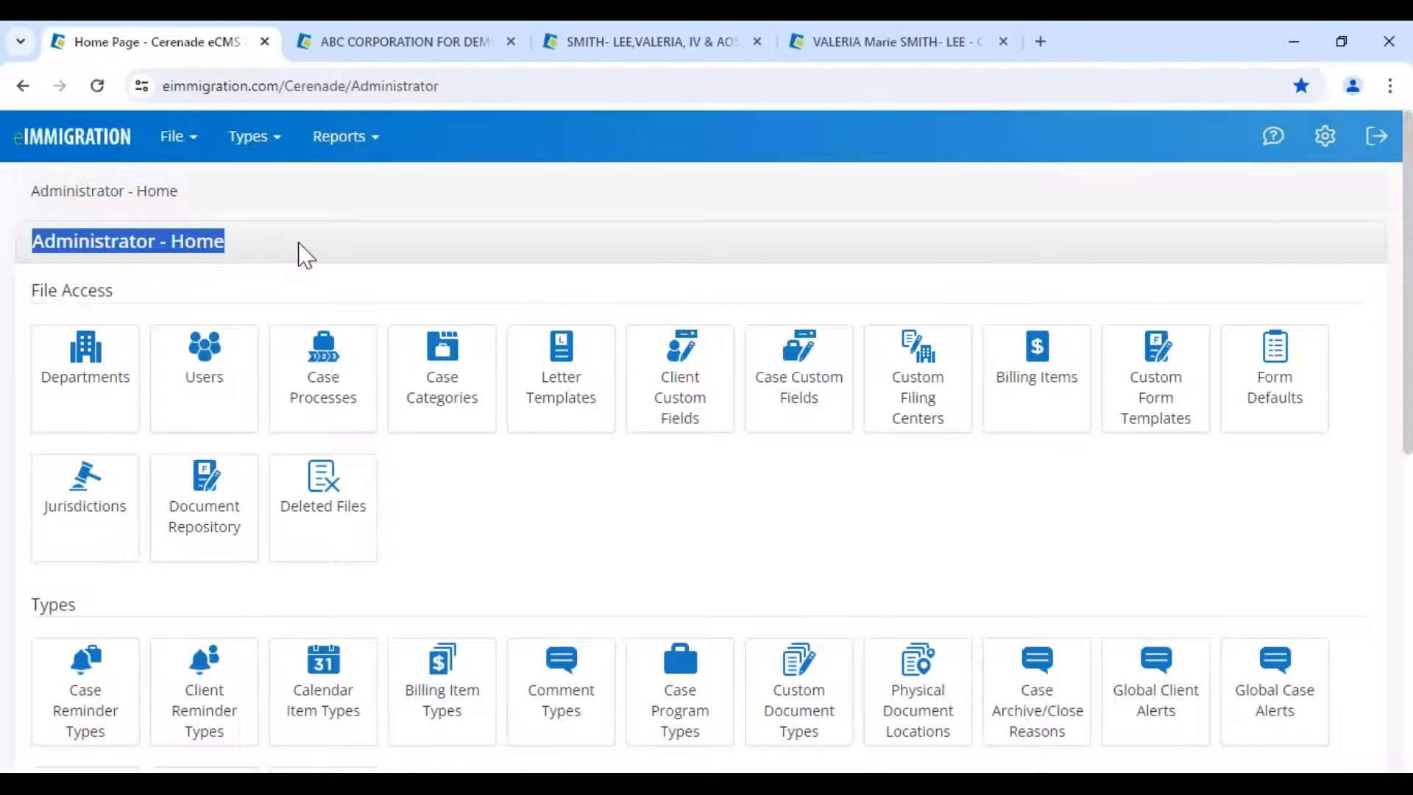
- Highlight the Administrator - Home heading and scroll down to the Types settings area
{"action": "left_click", "coordinate": [308, 256]}
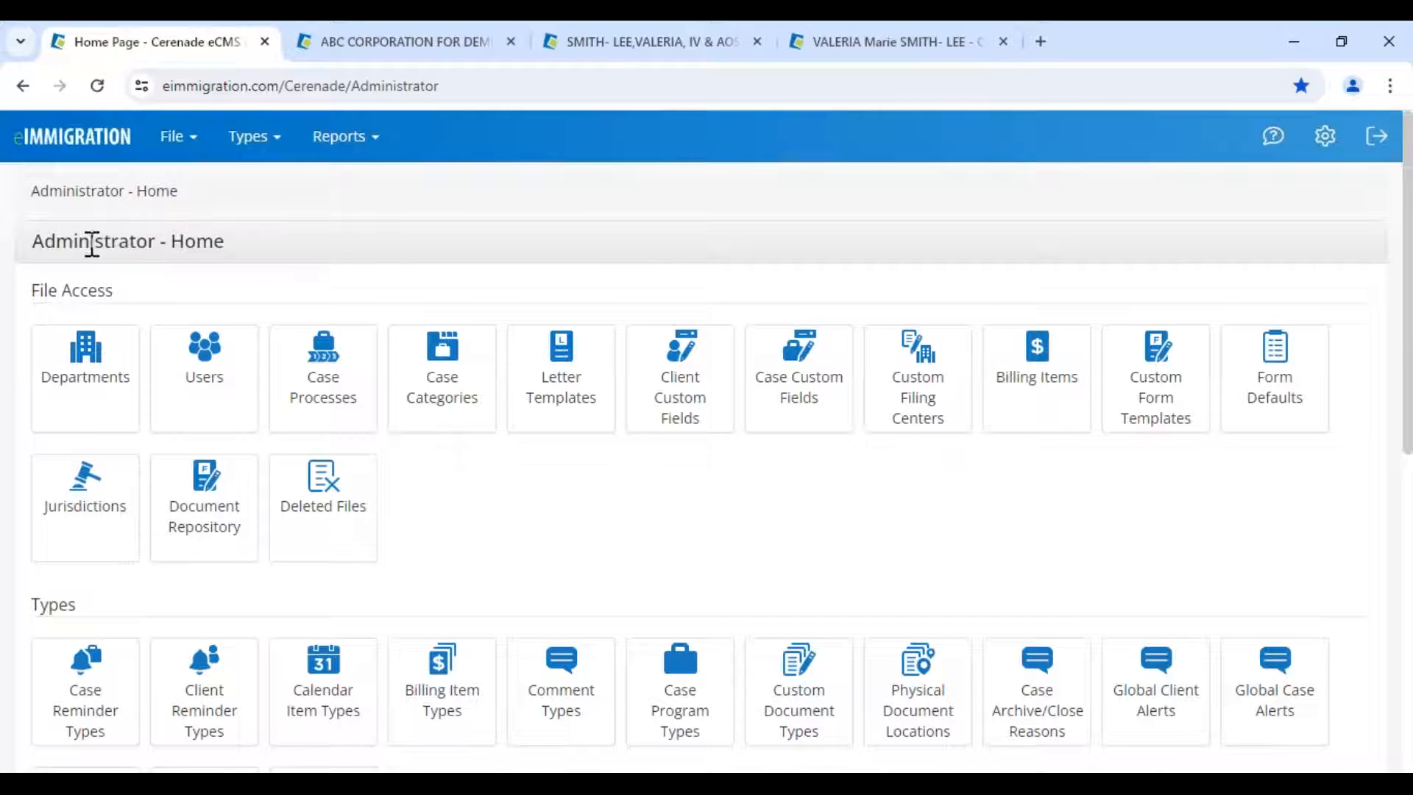
{"action": "left_click_drag", "start_coordinate": [46, 241], "coordinate": [331, 254]}
{"action": "left_click", "coordinate": [218, 411]}
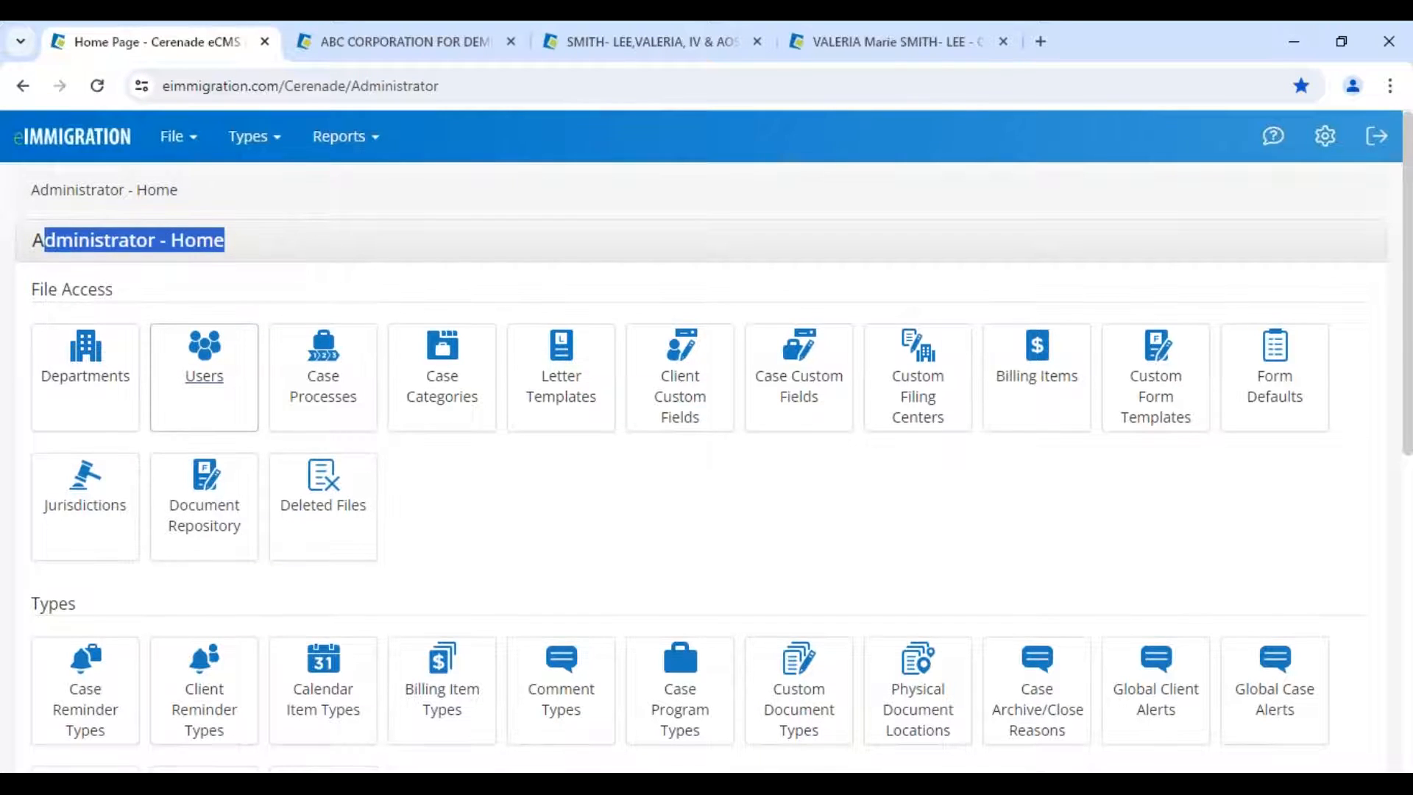
{"action": "scroll", "coordinate": [218, 411], "scroll_direction": "down", "scroll_amount": 5}
{"action": "left_click_drag", "start_coordinate": [40, 193], "coordinate": [142, 210]}
- Review the admin Comment Types list, pointing out RFE related and Counsel & Advice Related
{"action": "left_click", "coordinate": [560, 287]}
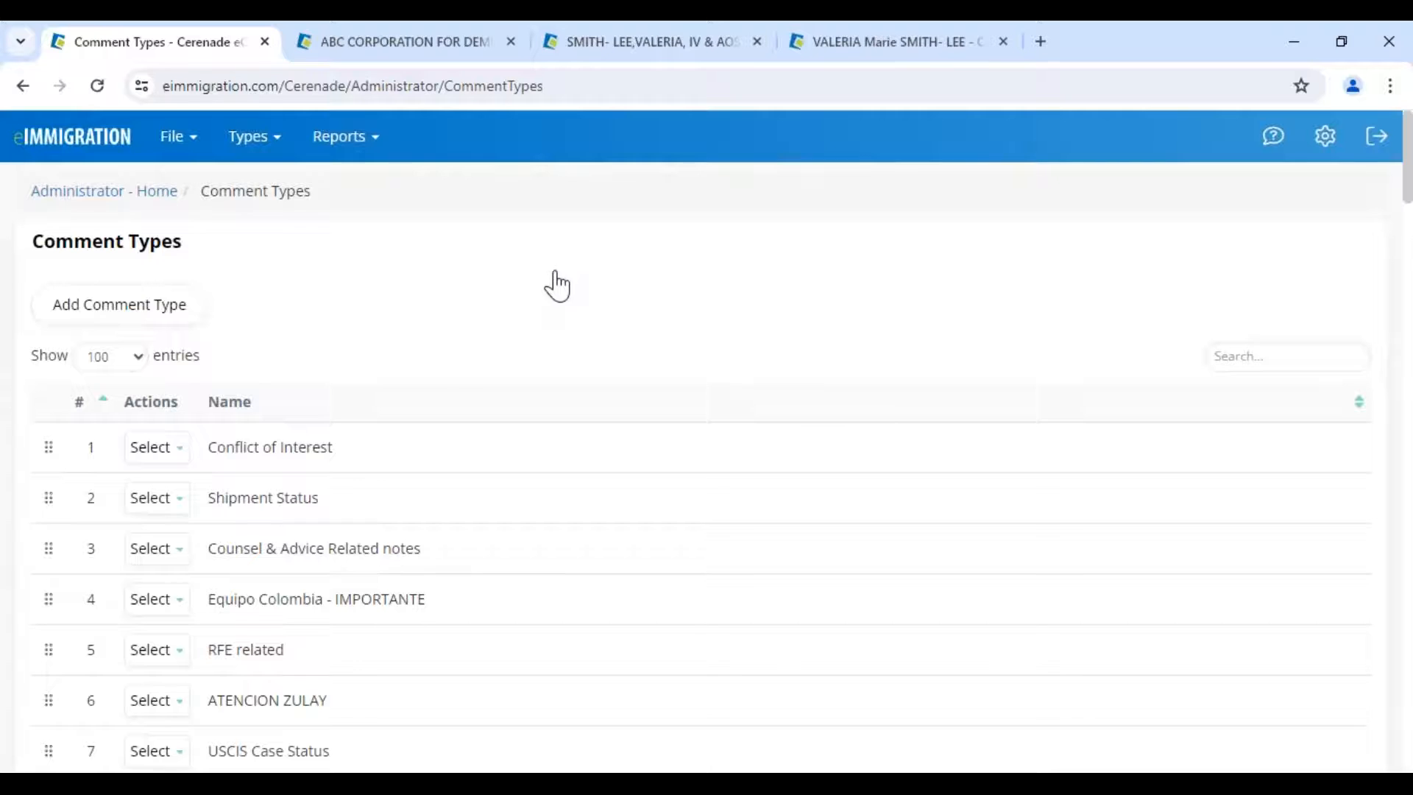
{"action": "scroll", "coordinate": [320, 496], "scroll_direction": "down", "scroll_amount": 4}
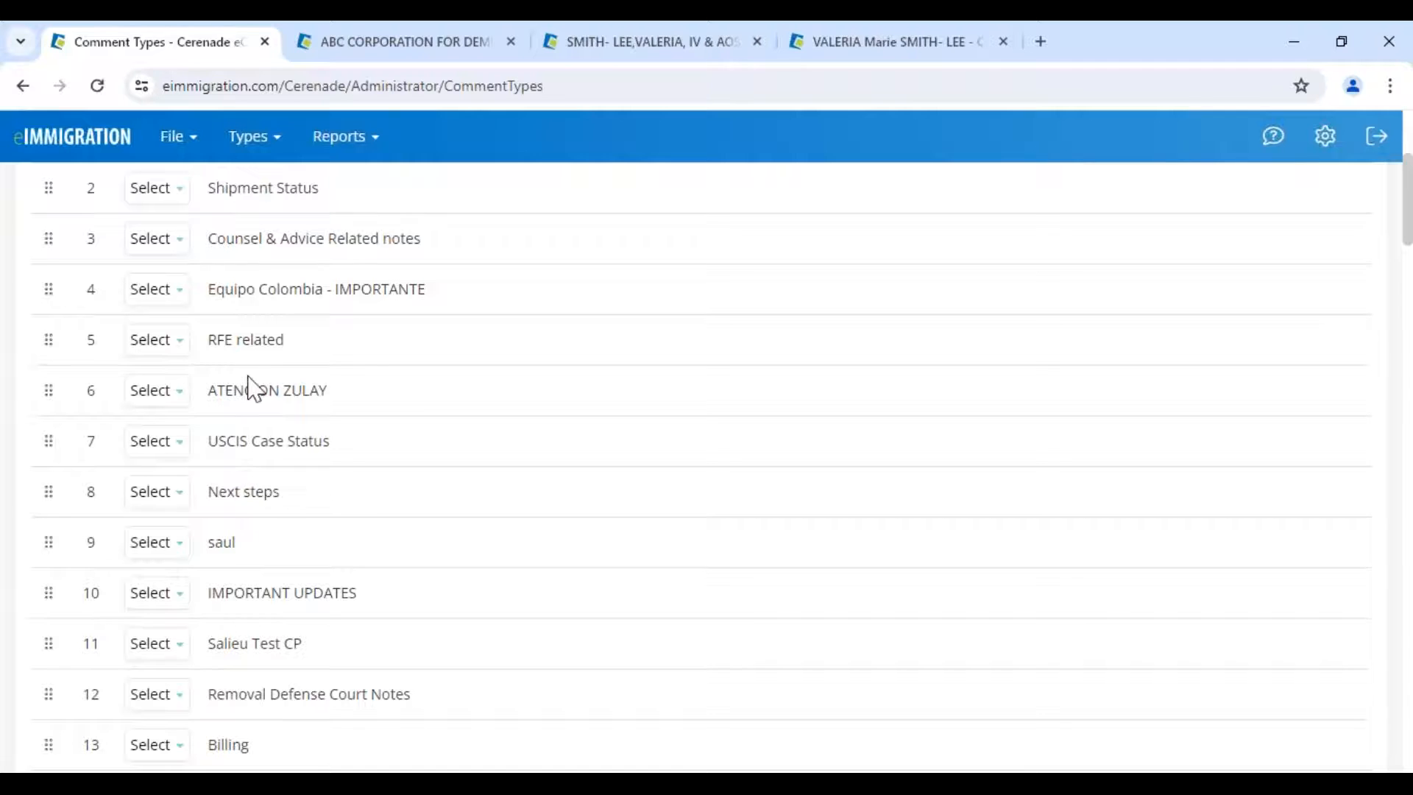
{"action": "left_click_drag", "start_coordinate": [208, 340], "coordinate": [344, 353]}
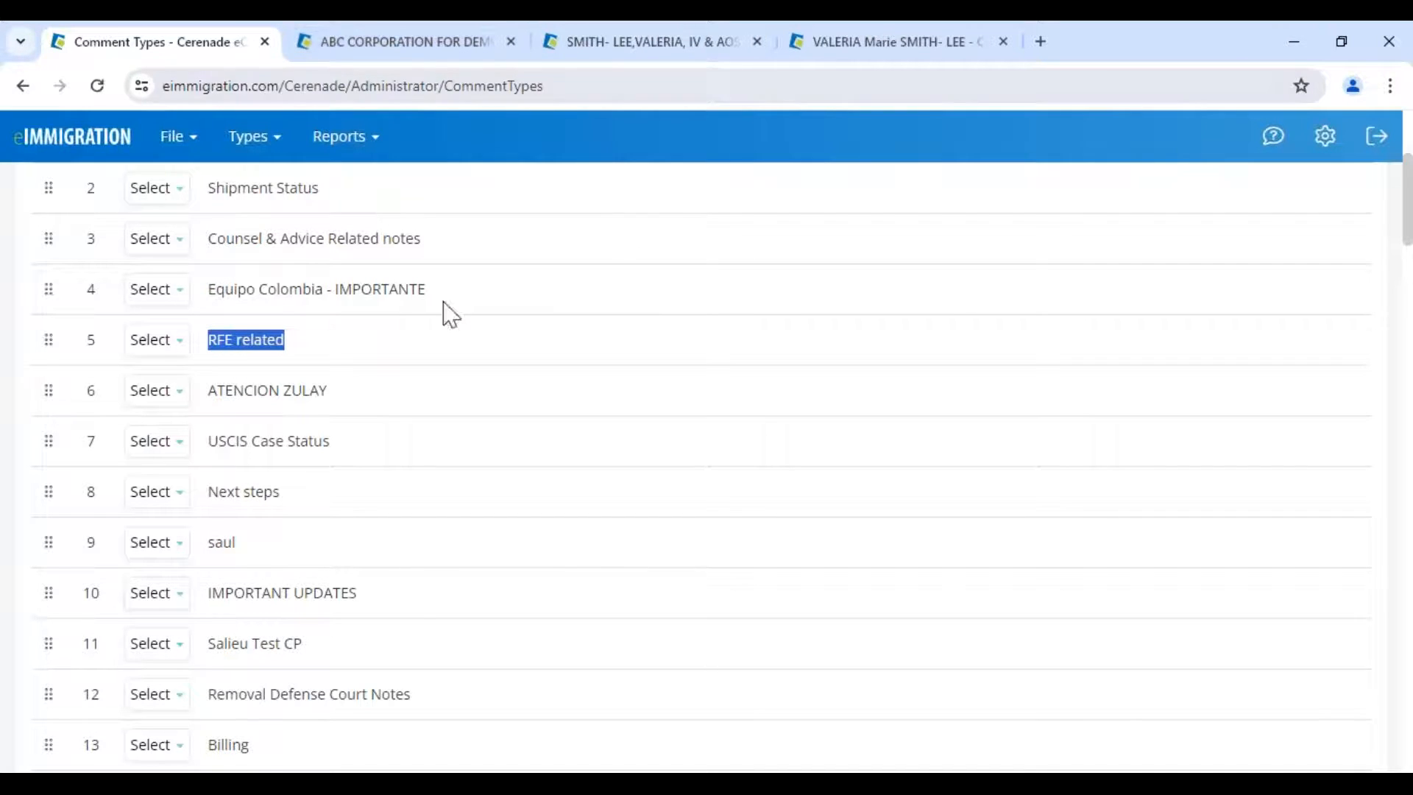
{"action": "left_click_drag", "start_coordinate": [208, 238], "coordinate": [458, 259]}
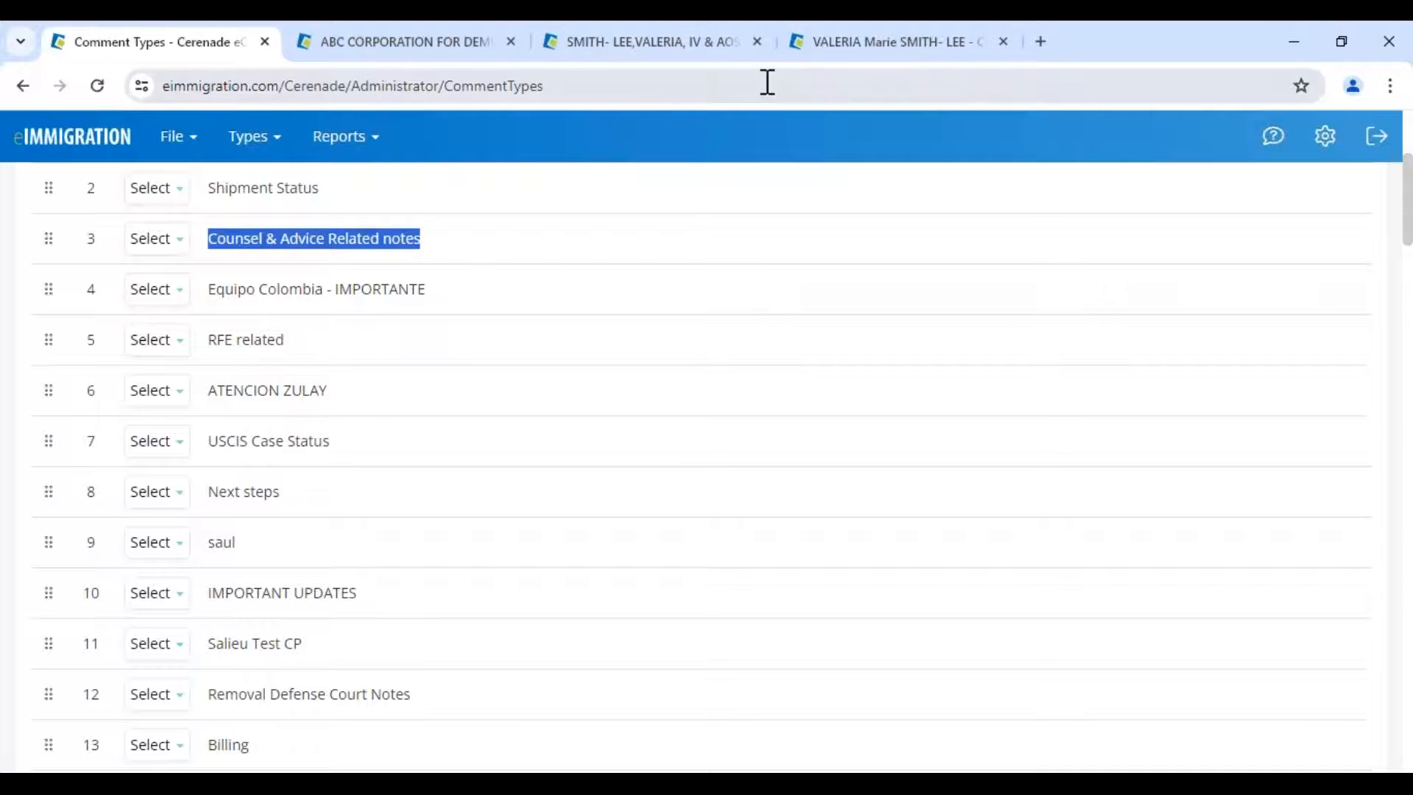
{"action": "left_click", "coordinate": [877, 47]}
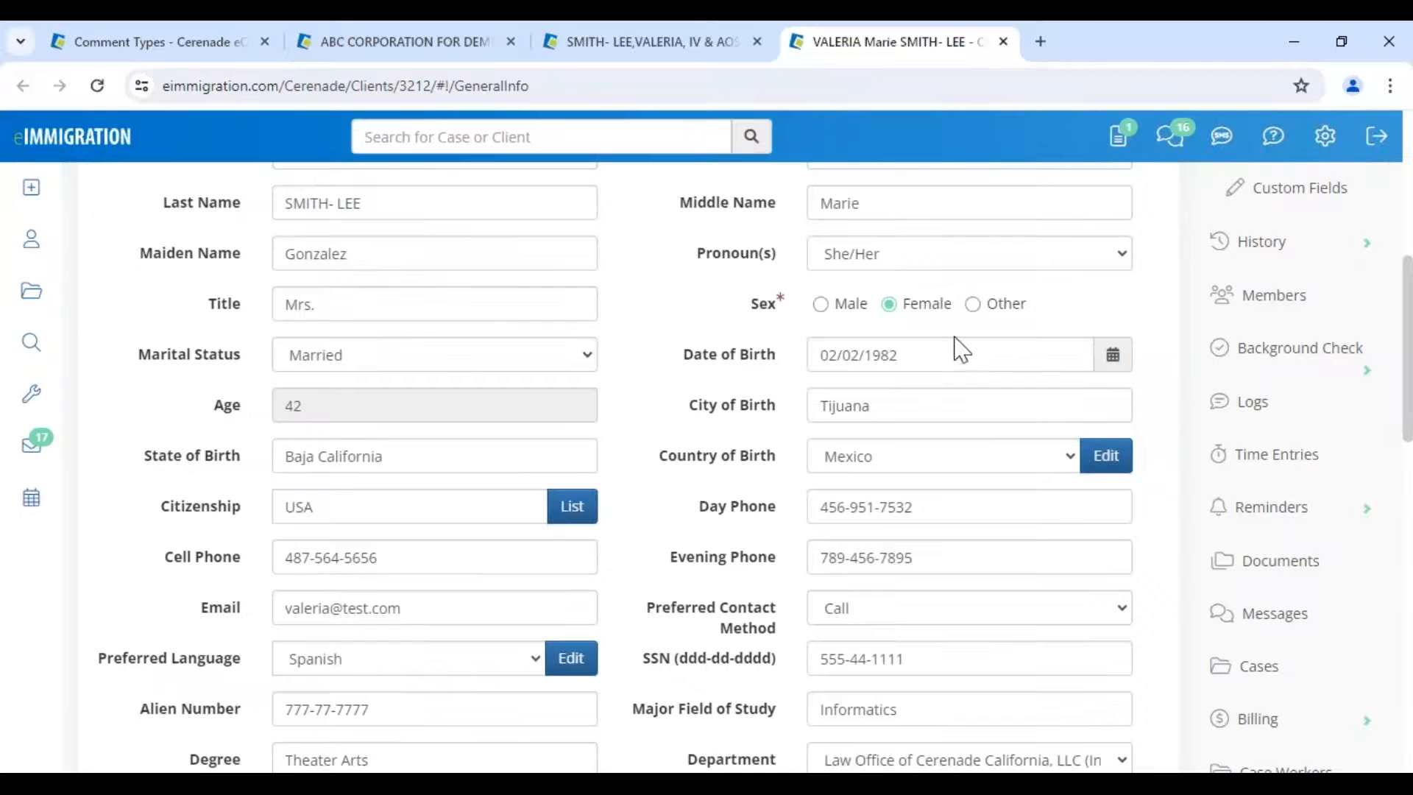
- Save an RFE related case comment 'rfe received test' that is not shared with the petitioner
{"action": "left_click", "coordinate": [577, 52]}
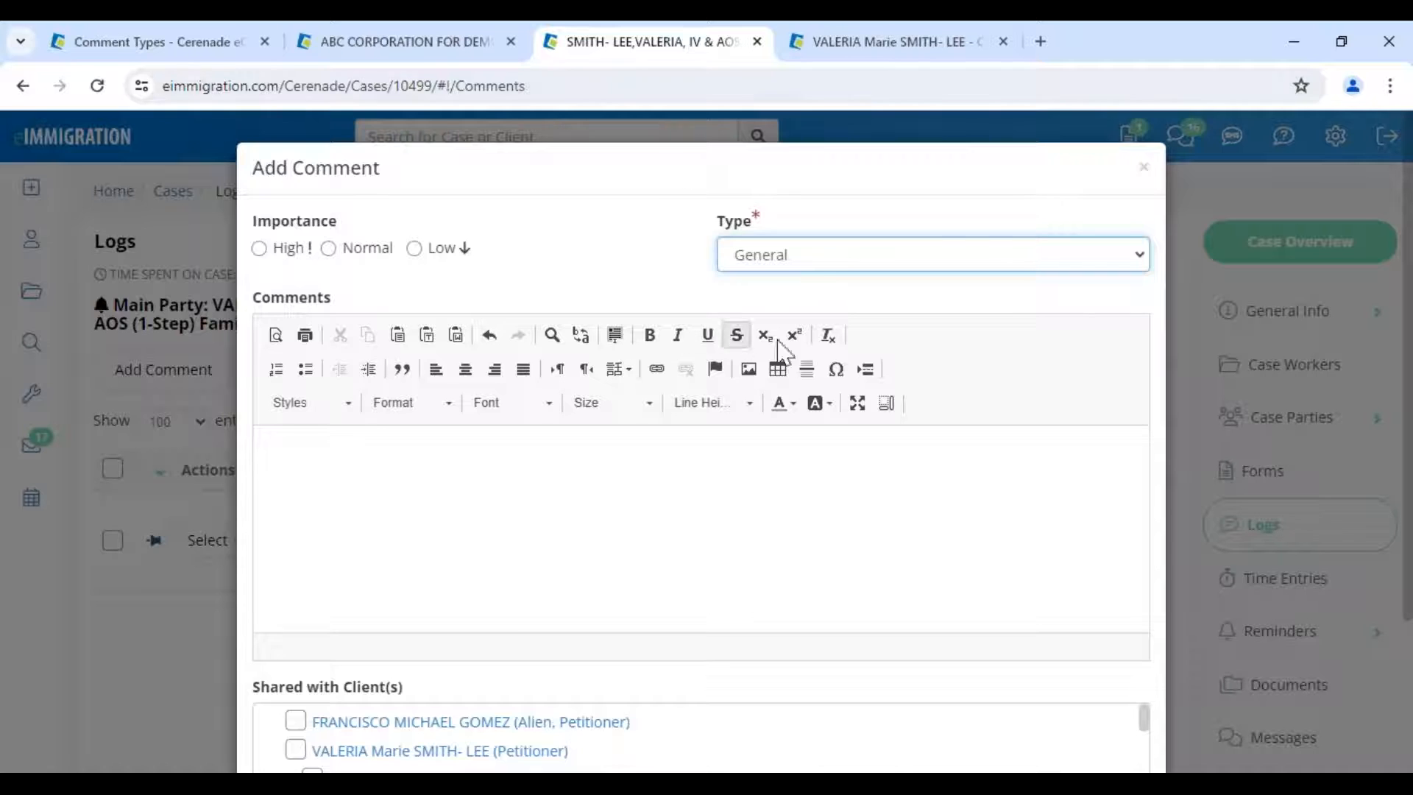
{"action": "left_click", "coordinate": [824, 263]}
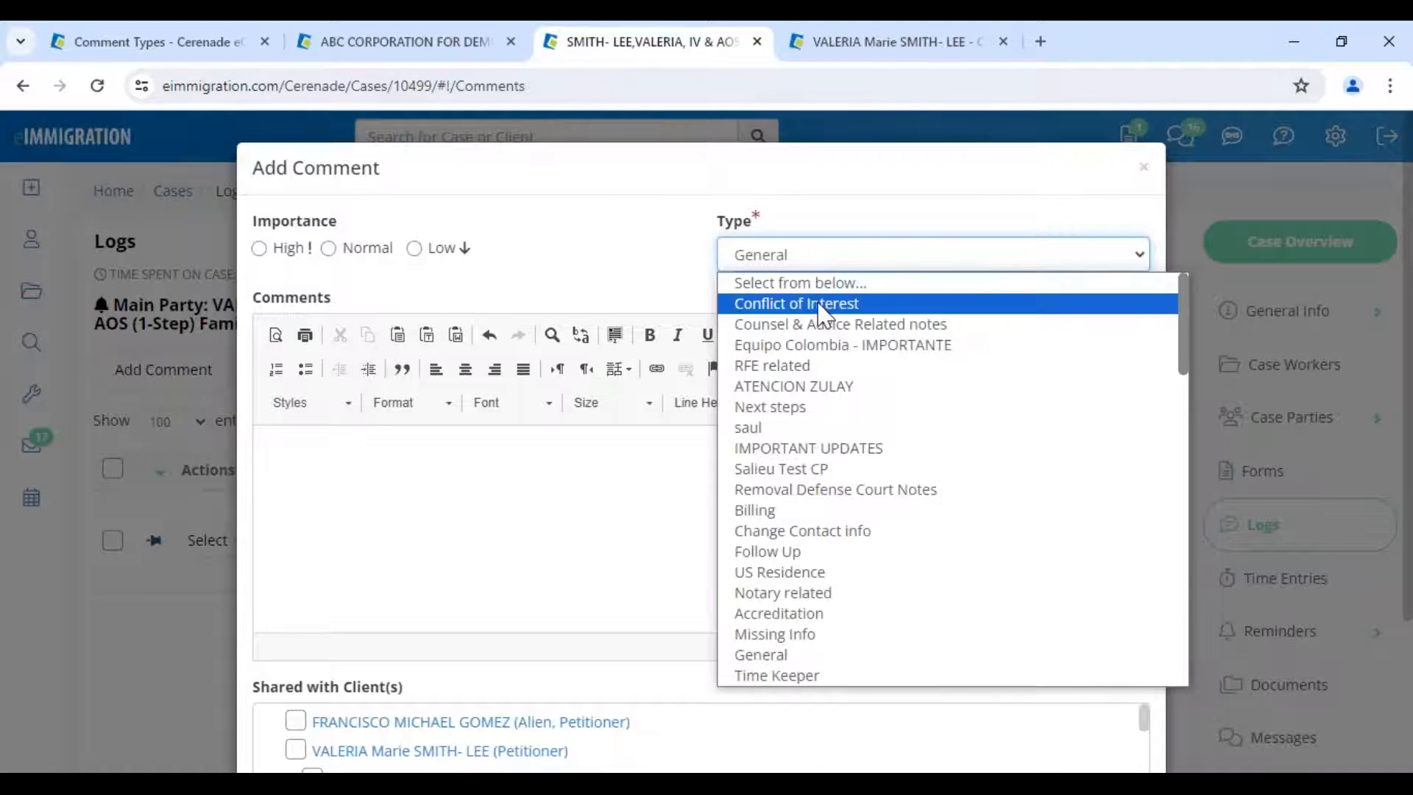
{"action": "left_click", "coordinate": [815, 370]}
{"action": "left_click", "coordinate": [640, 464]}
{"action": "type", "text": "rfe received  test"}
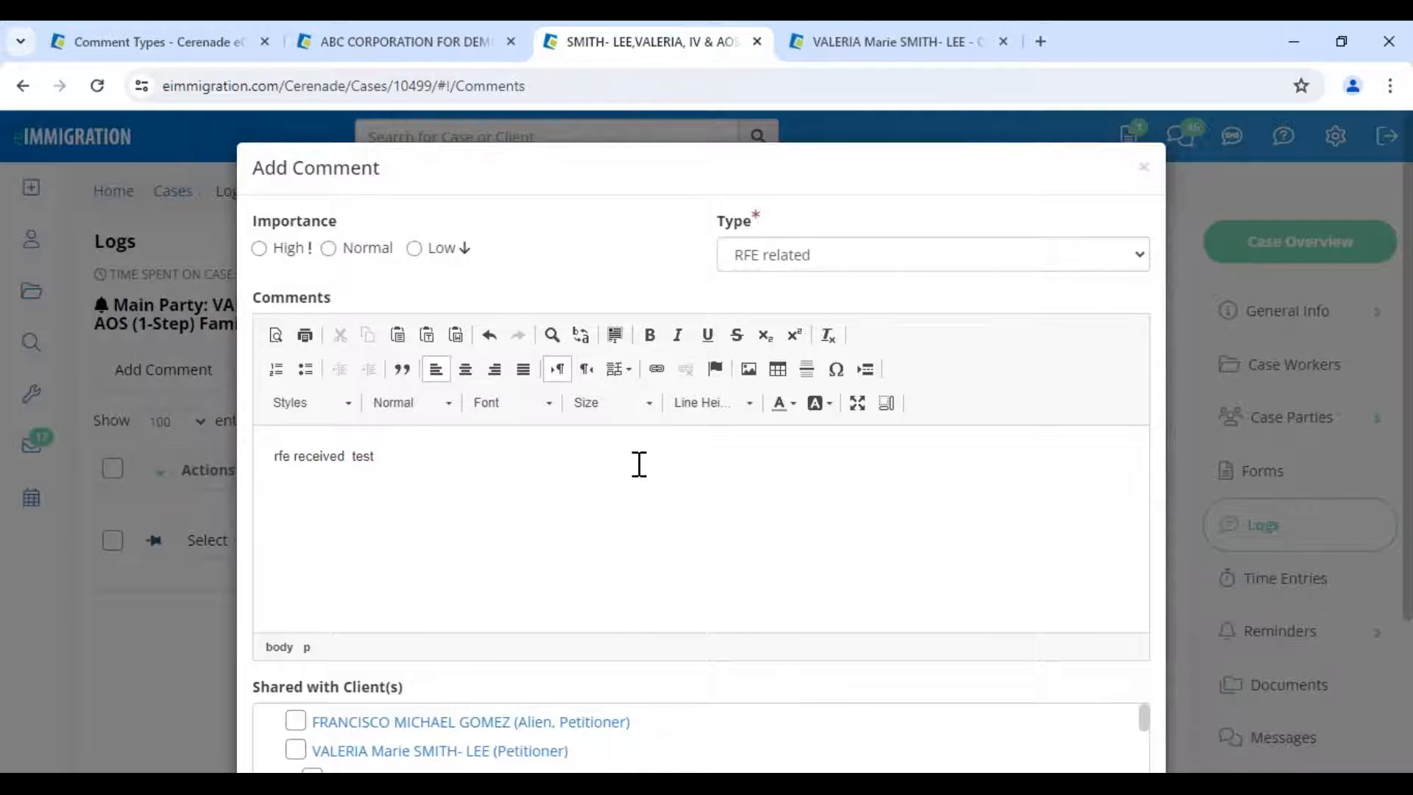
{"action": "scroll", "coordinate": [639, 464], "scroll_direction": "down", "scroll_amount": 3}
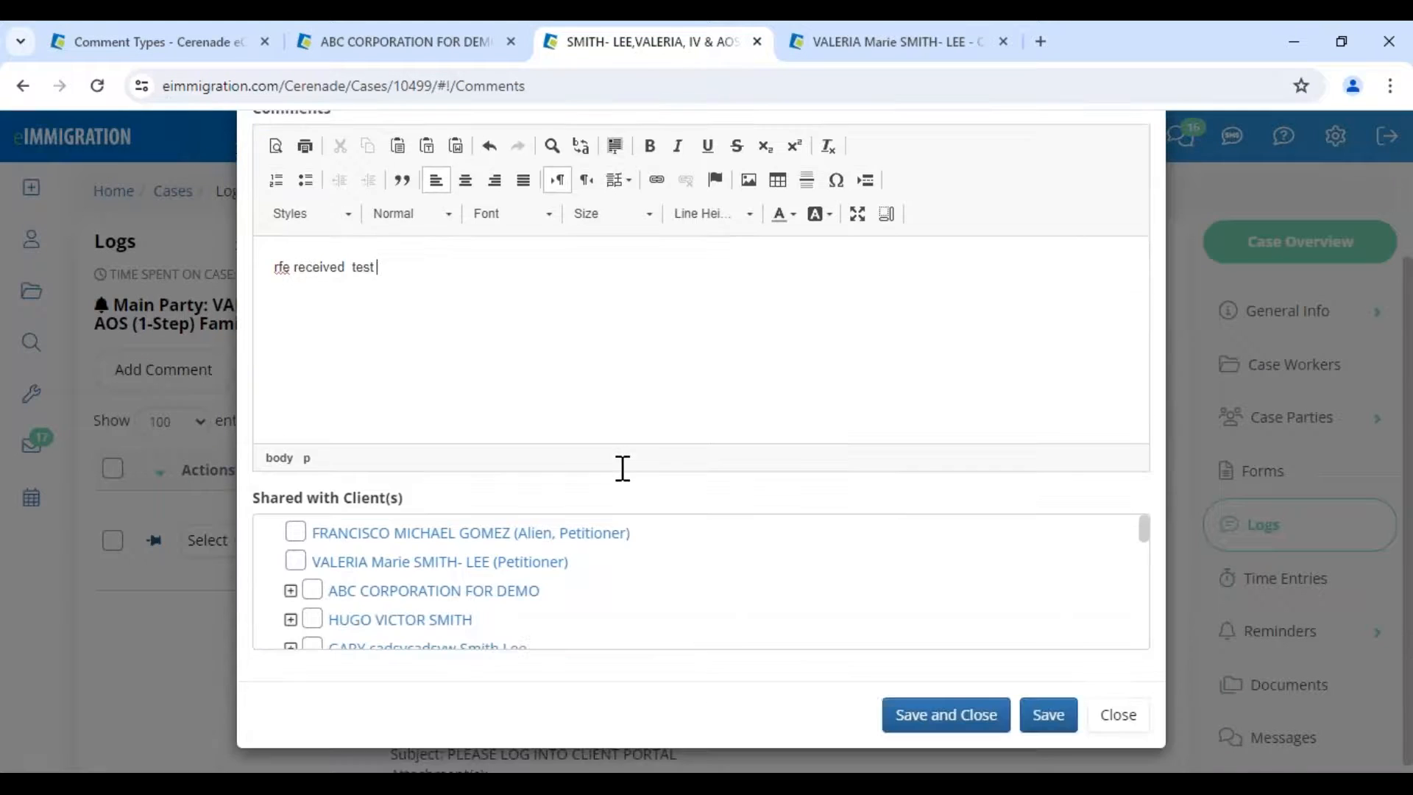
{"action": "left_click", "coordinate": [296, 553]}
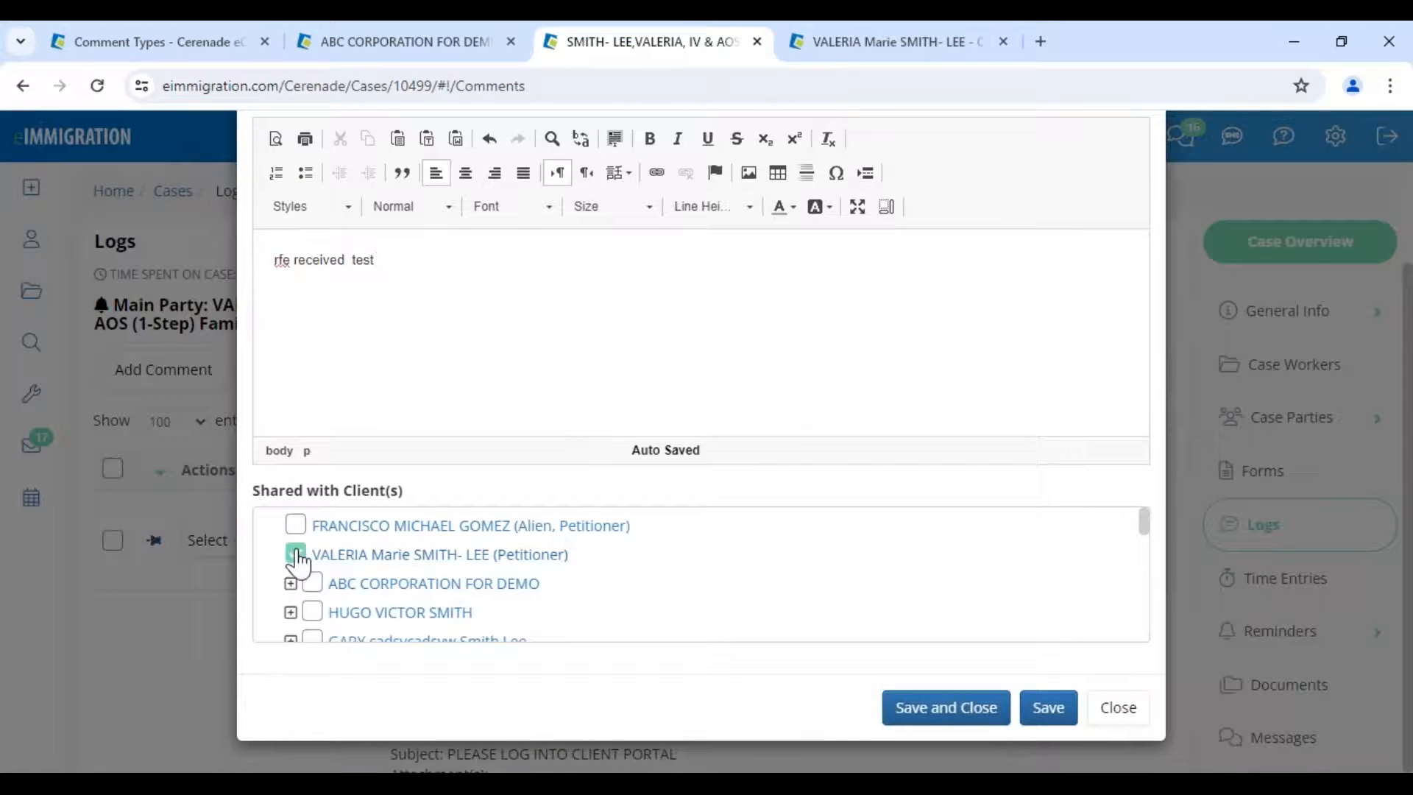
{"action": "left_click", "coordinate": [297, 555]}
{"action": "left_click", "coordinate": [962, 711]}
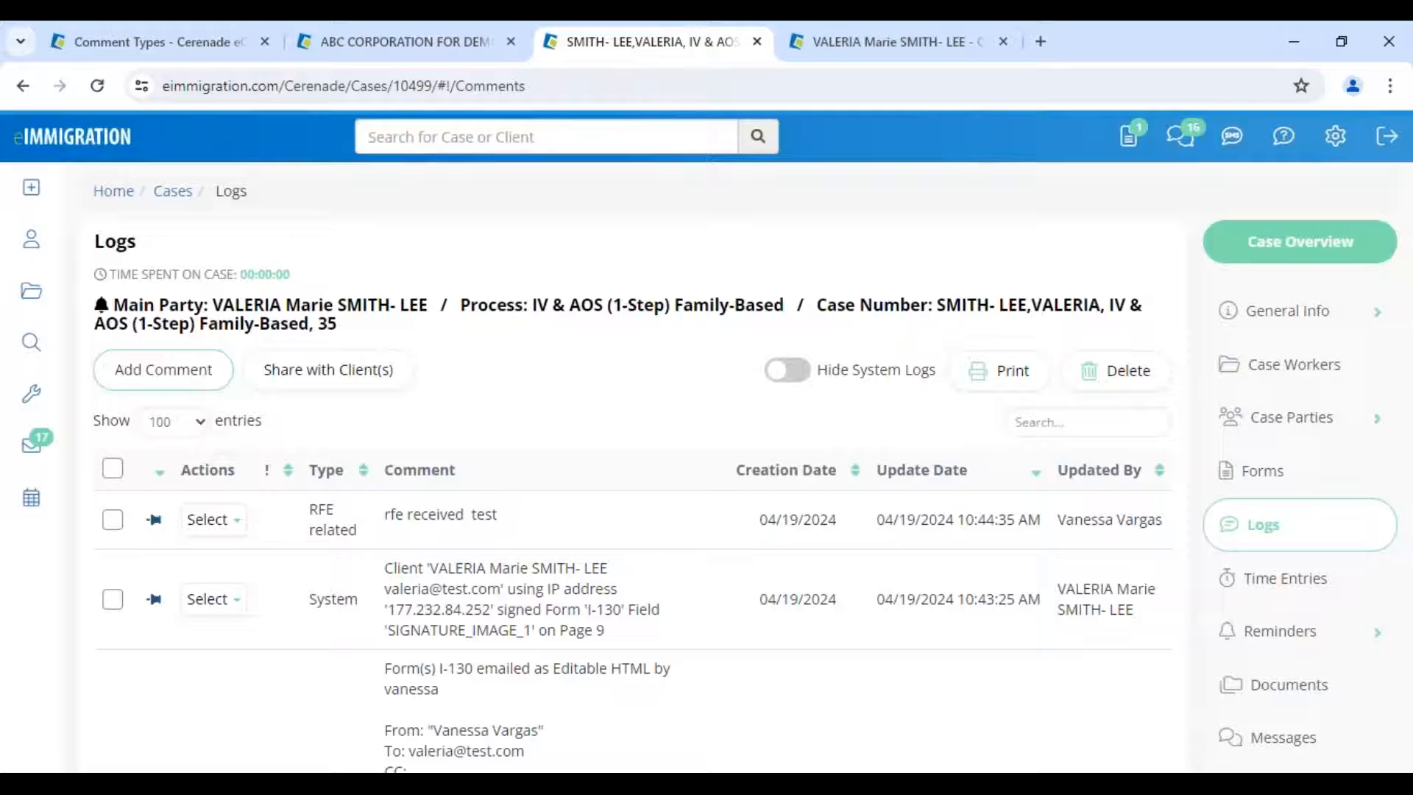
- Open the client's Logs showing 10 entries per page
{"action": "left_click", "coordinate": [876, 41]}
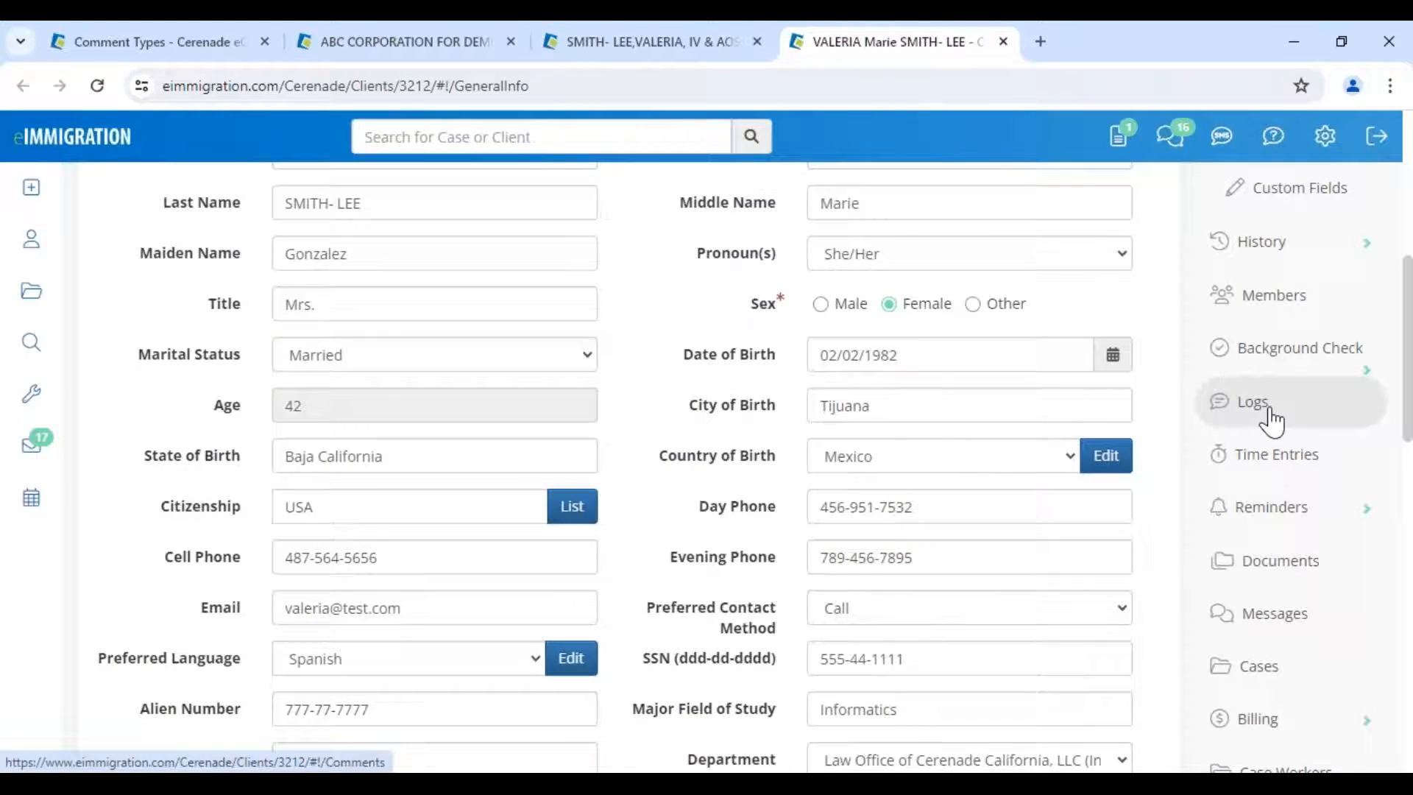
{"action": "left_click", "coordinate": [1270, 419]}
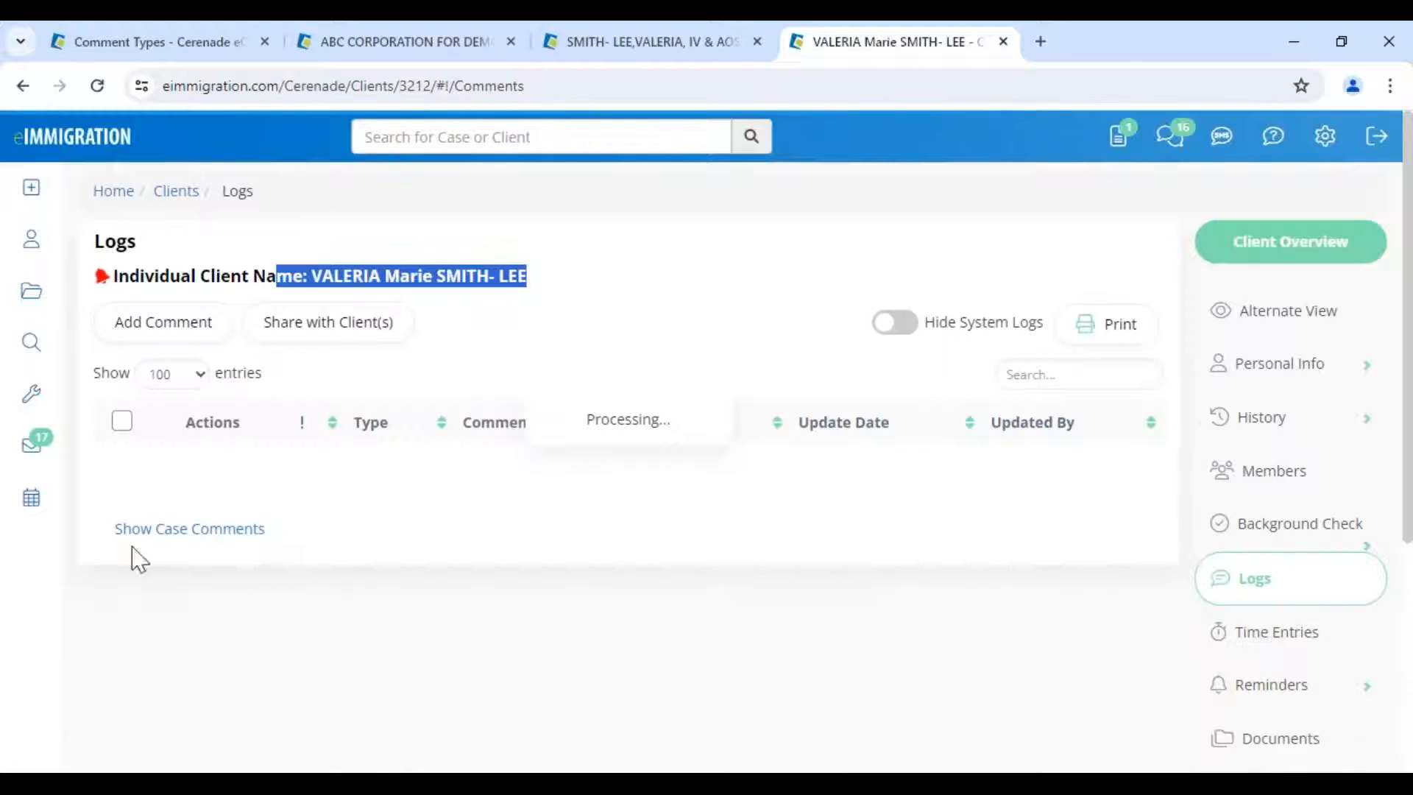
{"action": "left_click", "coordinate": [173, 374]}
{"action": "left_click", "coordinate": [174, 399]}
{"action": "left_click", "coordinate": [562, 298]}
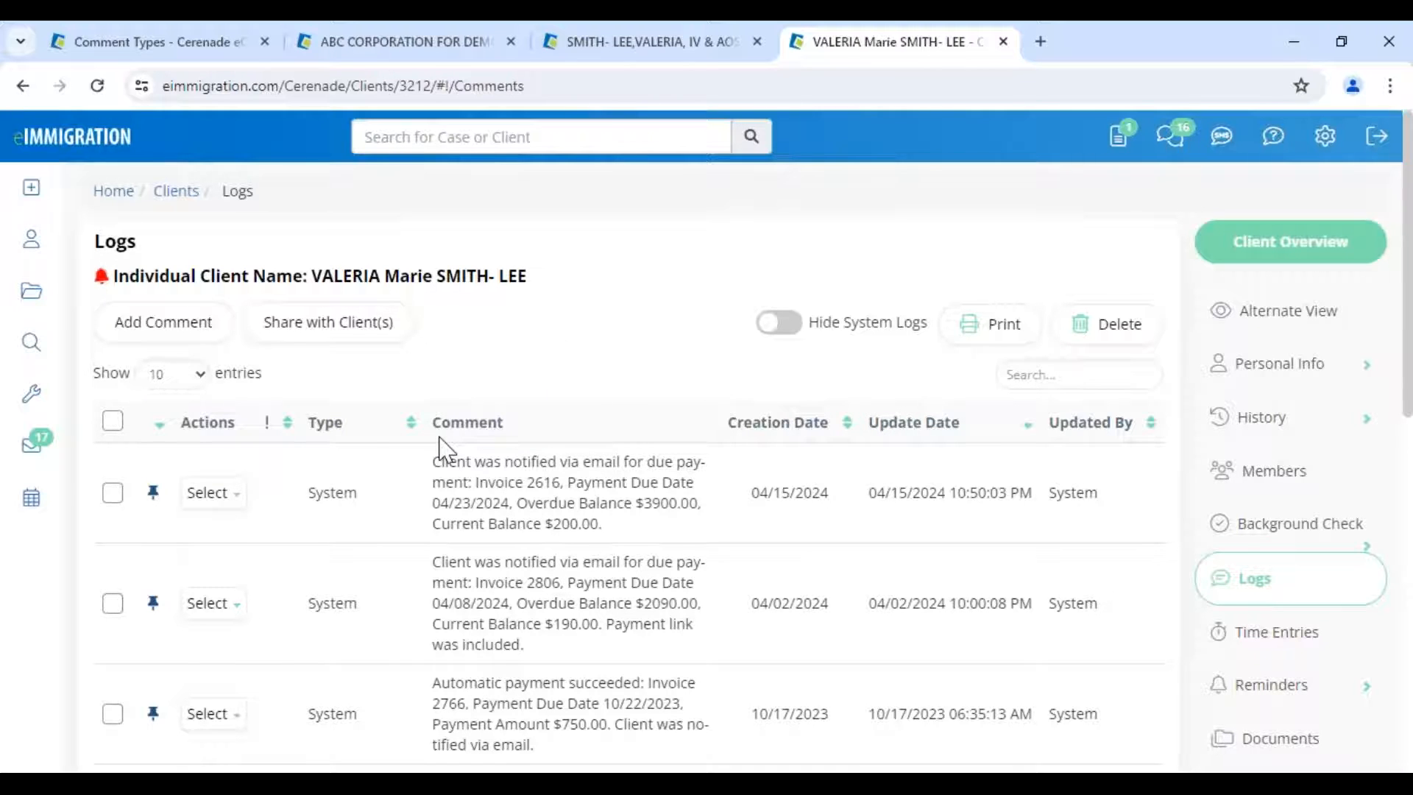
{"action": "scroll", "coordinate": [382, 480], "scroll_direction": "down", "scroll_amount": 8}
{"action": "scroll", "coordinate": [382, 480], "scroll_direction": "down", "scroll_amount": 2}
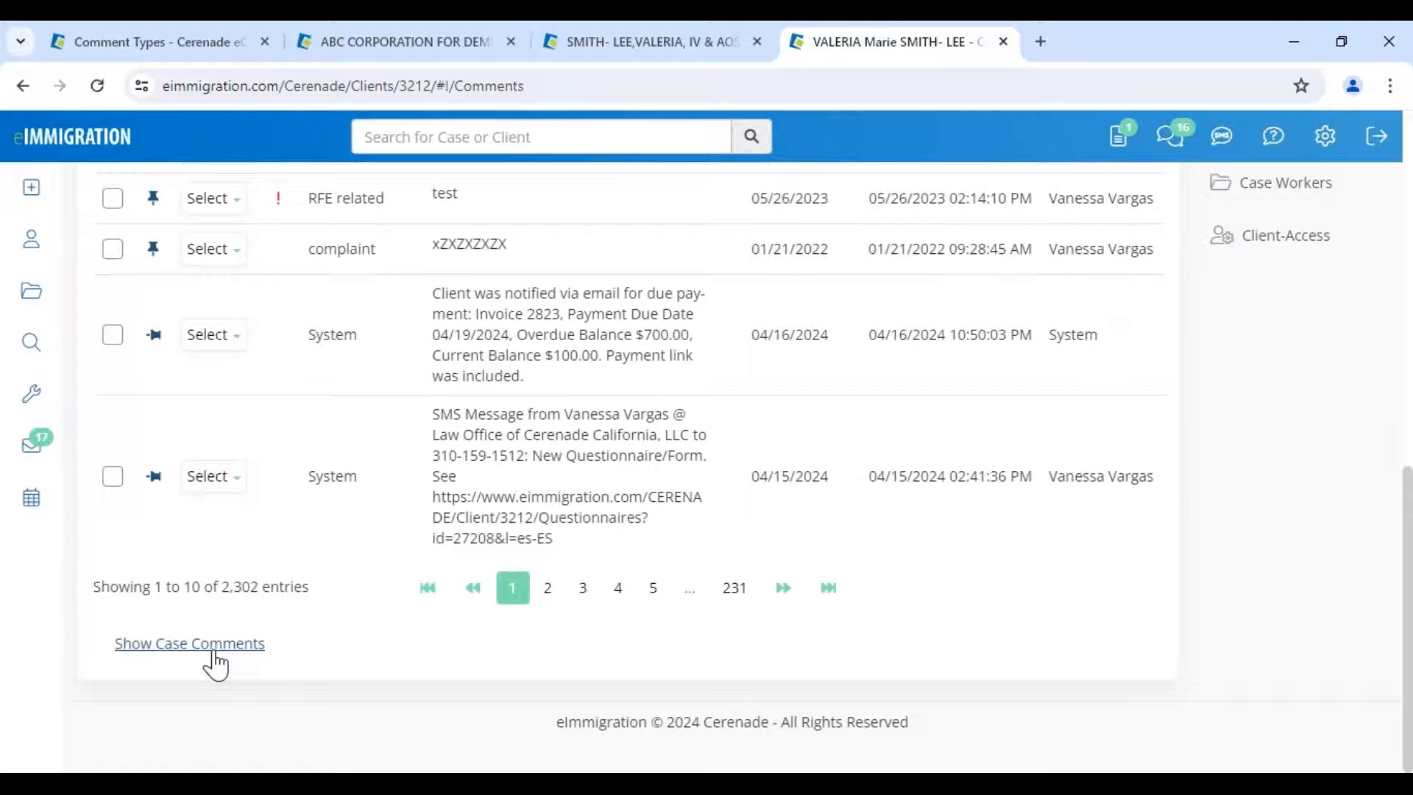
- Show the case comments below the client logs, topped by the RFE related 'RFE received today'
{"action": "left_click", "coordinate": [210, 646]}
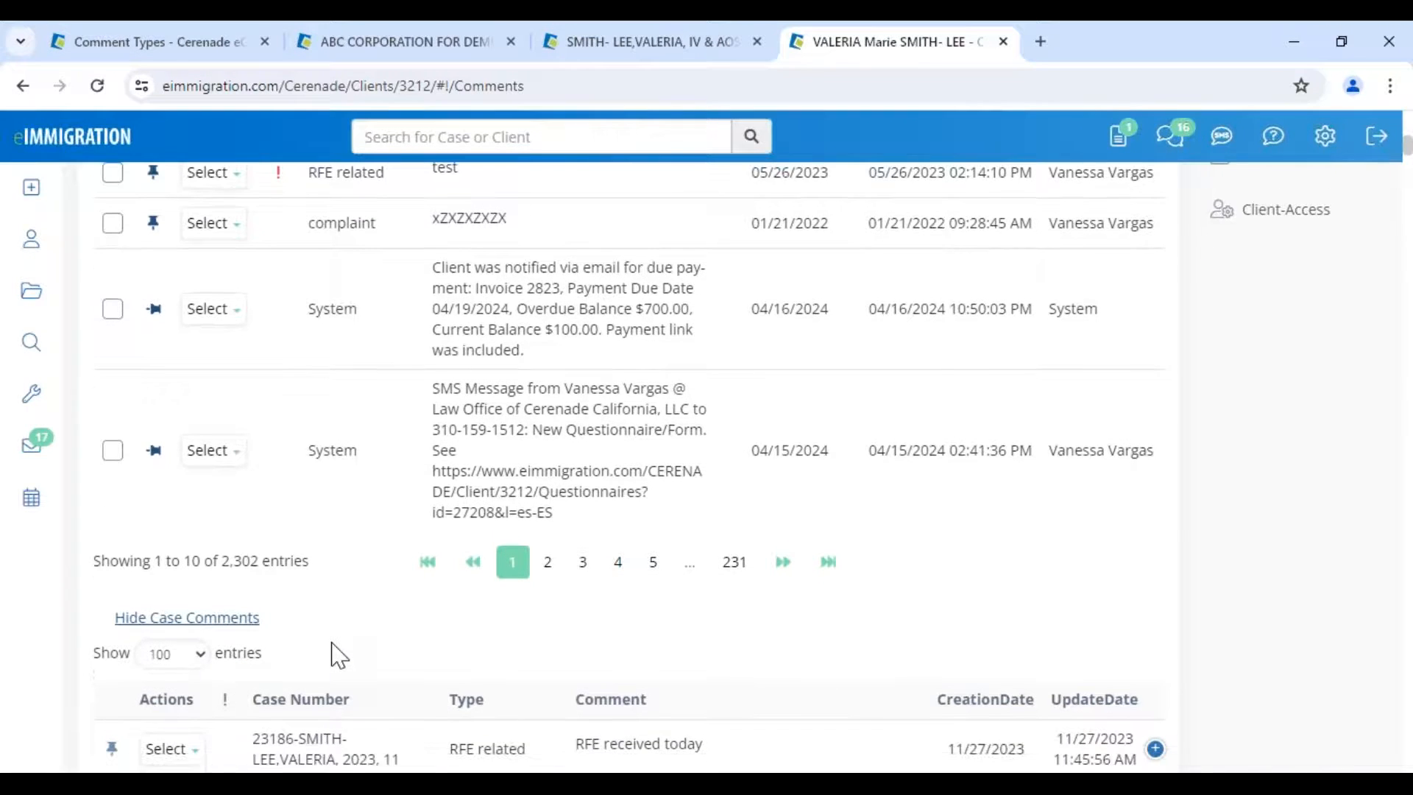
{"action": "scroll", "coordinate": [339, 656], "scroll_direction": "down", "scroll_amount": 5}
{"action": "mouse_move", "coordinate": [634, 784]}
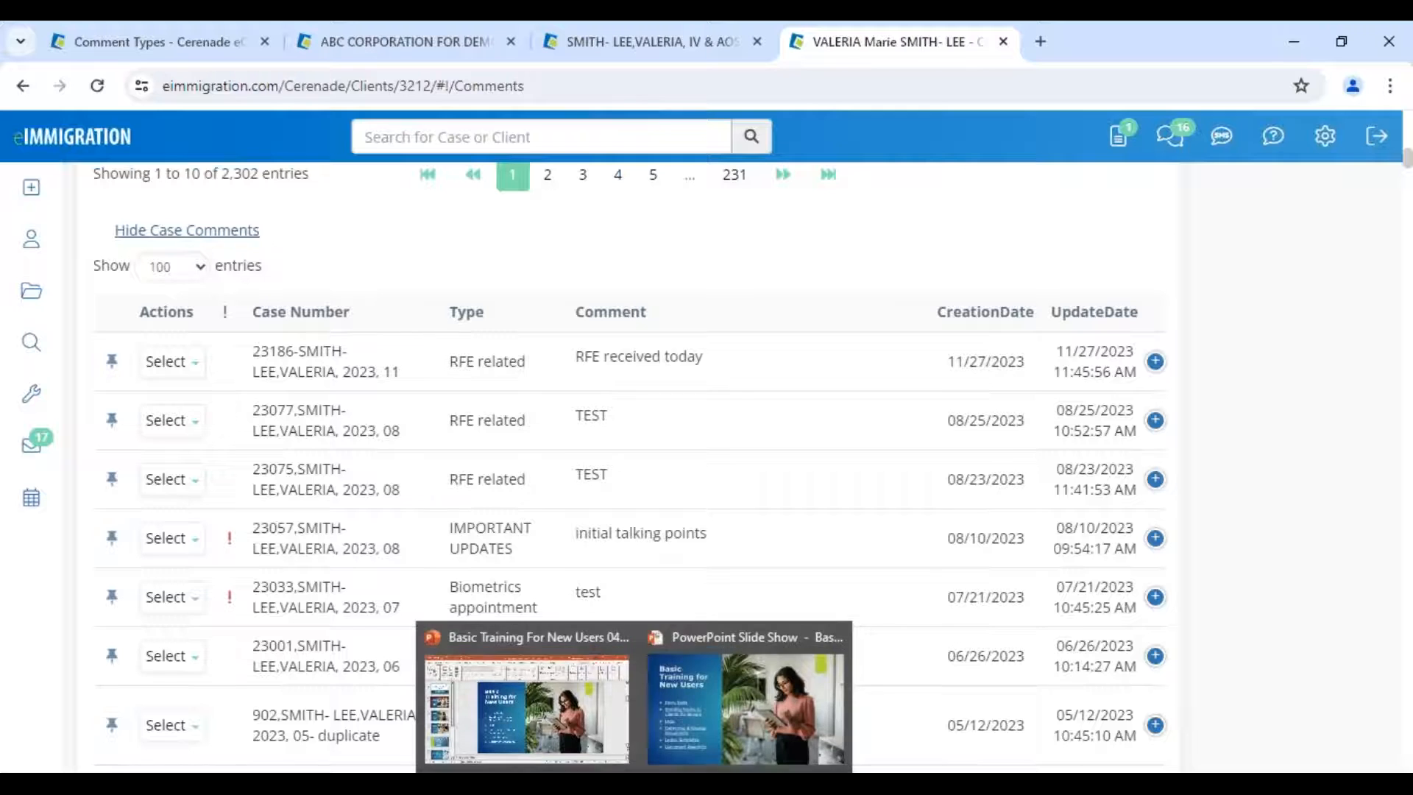
{"action": "left_click", "coordinate": [678, 731]}
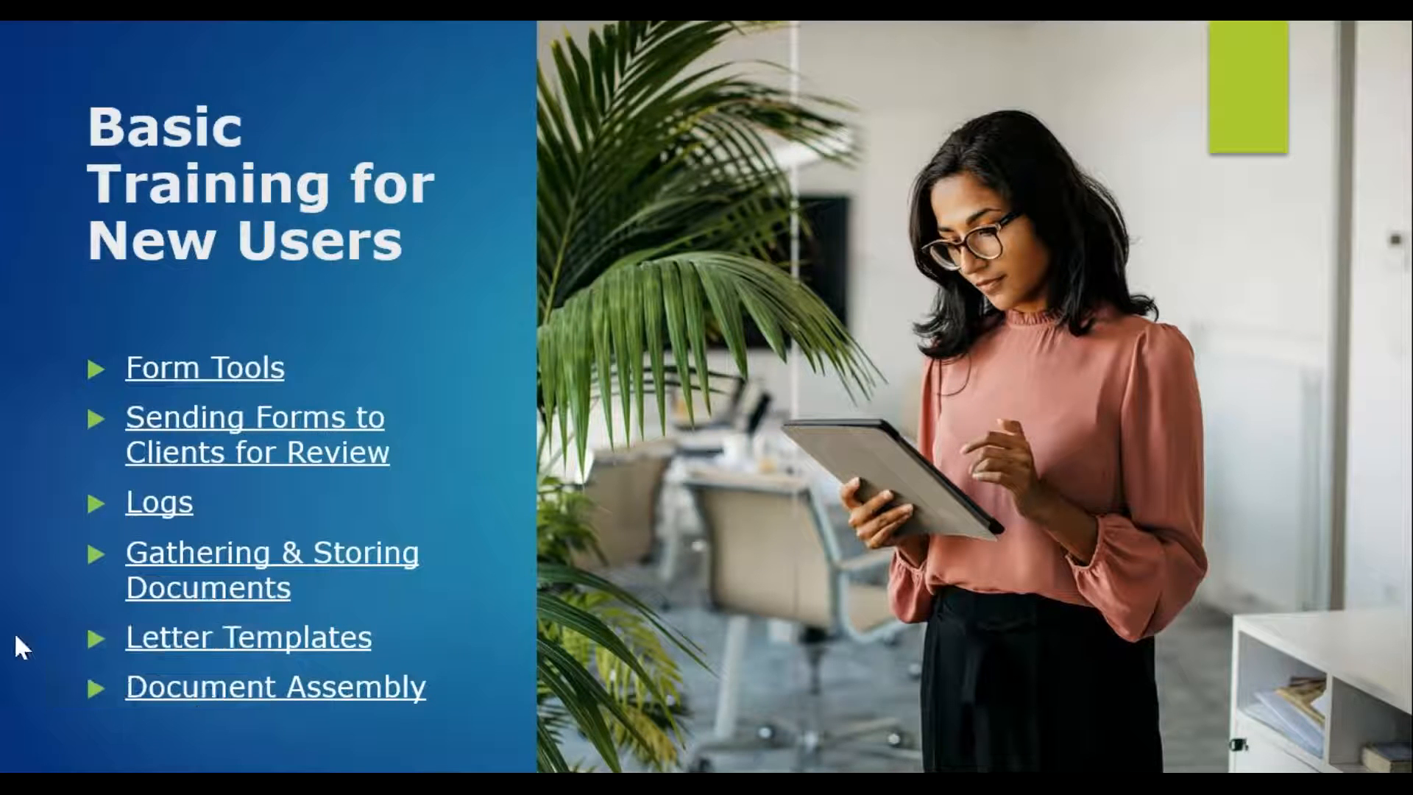
{"action": "key", "text": "alt+Tab"}
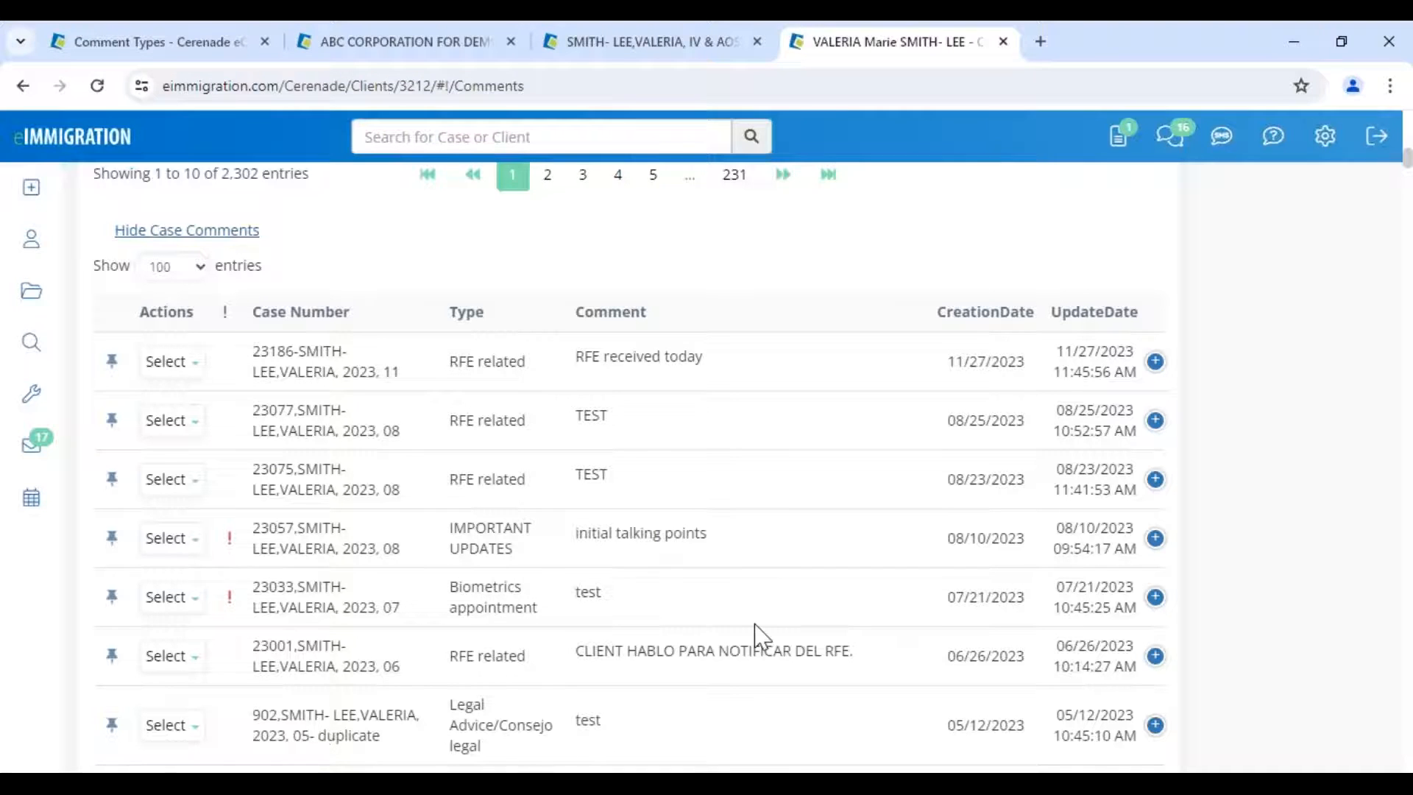
{"action": "scroll", "coordinate": [747, 626], "scroll_direction": "up", "scroll_amount": 1}
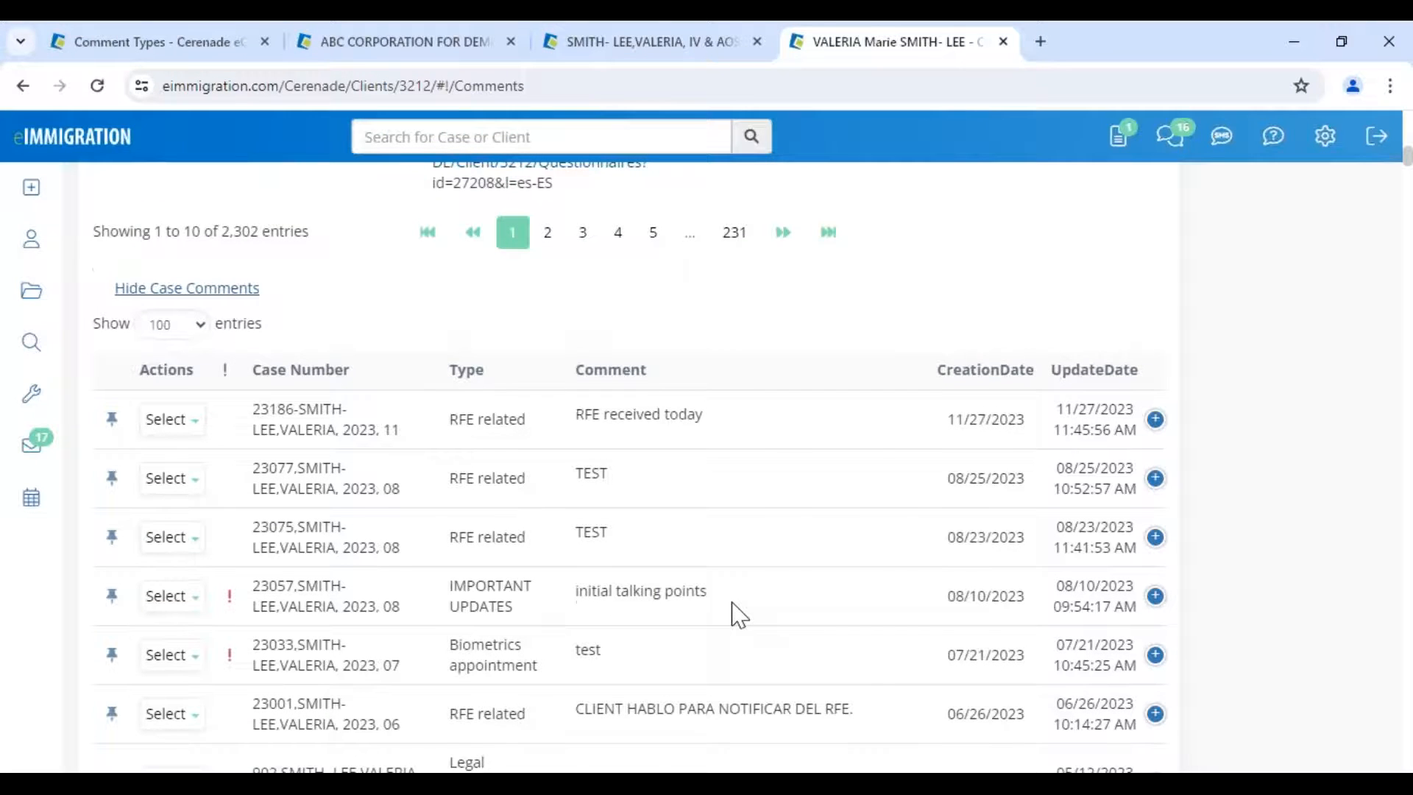
{"action": "scroll", "coordinate": [740, 515], "scroll_direction": "up", "scroll_amount": 5}
- Open the SMITH-LEE case Documents folder, select every document, and note the misspelled 'Certficate'
{"action": "left_click", "coordinate": [695, 49]}
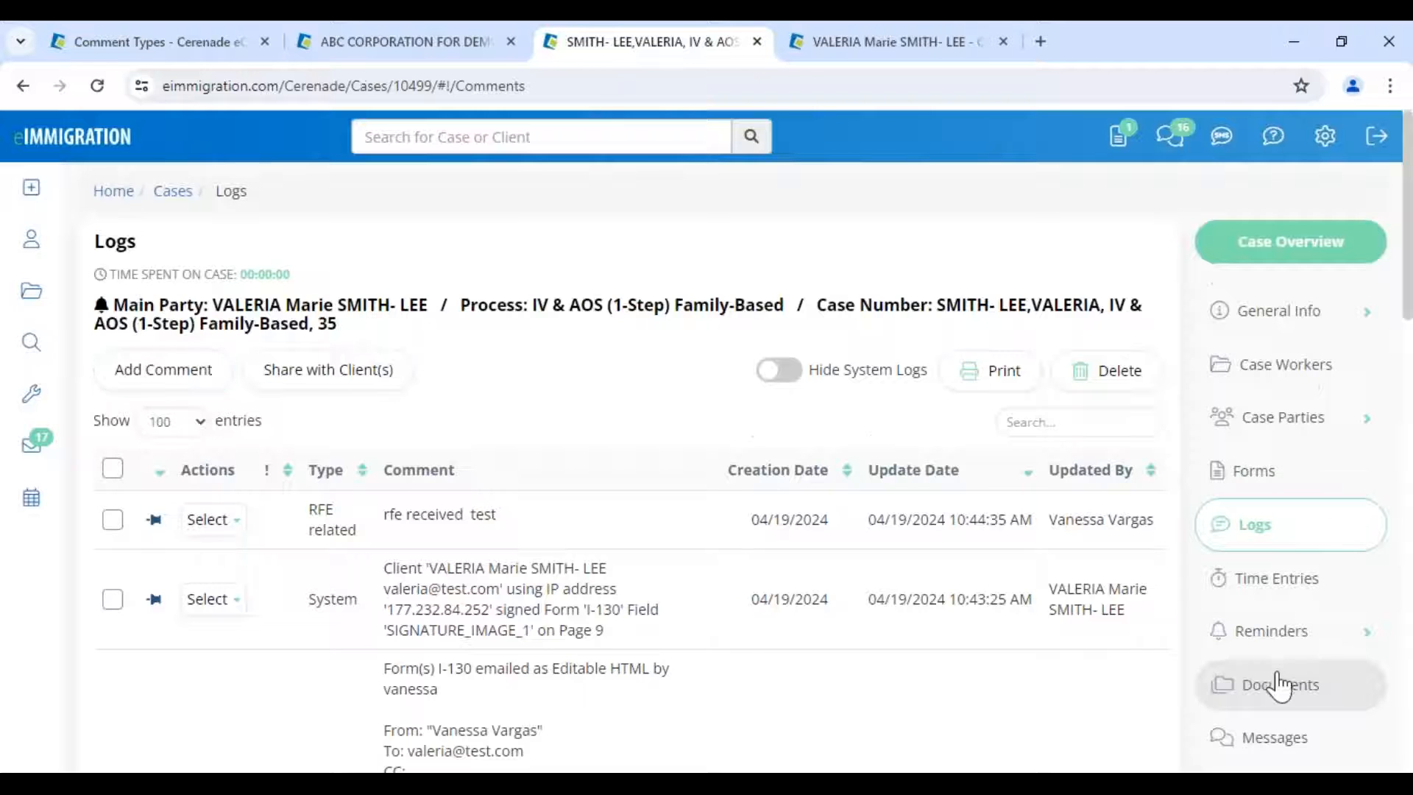
{"action": "left_click", "coordinate": [1285, 684]}
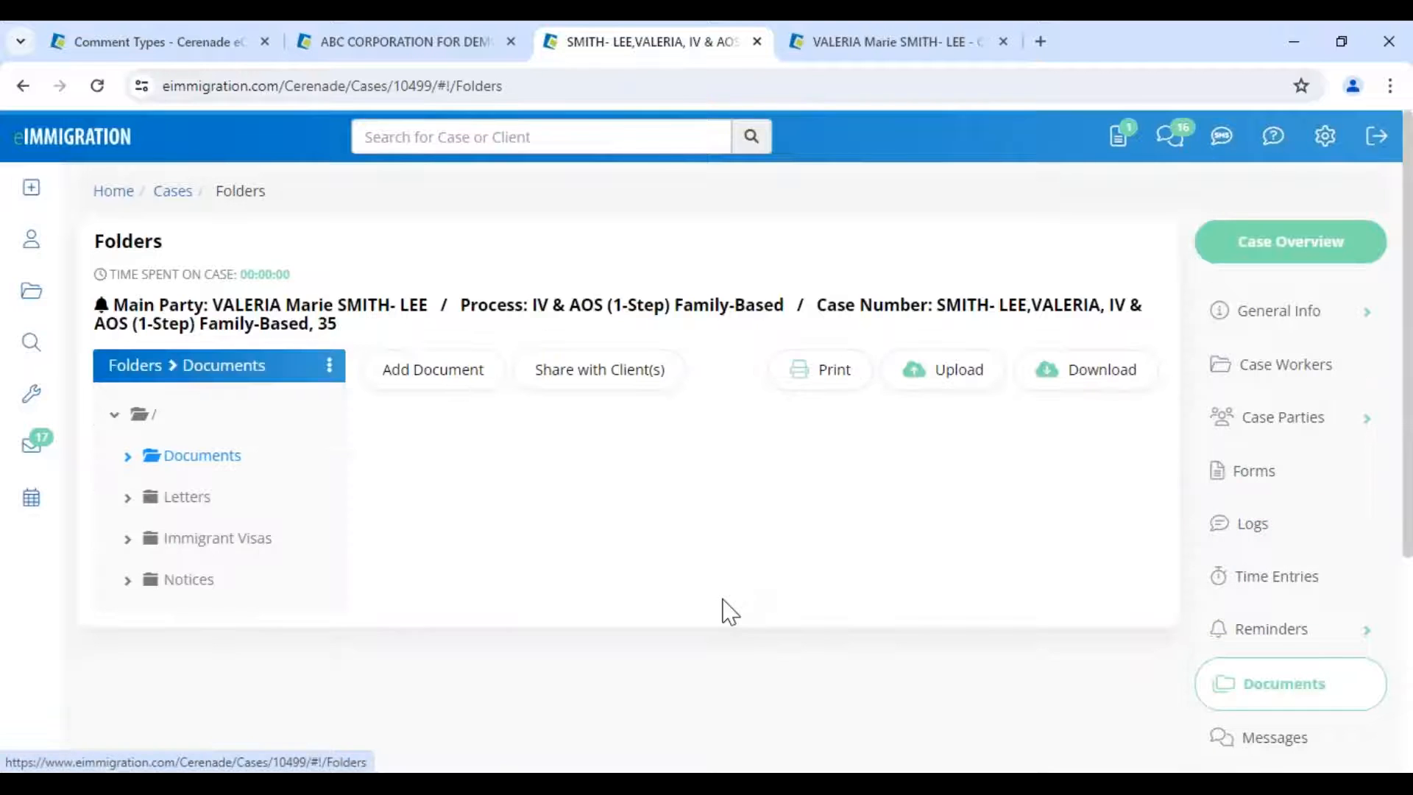
{"action": "scroll", "coordinate": [574, 530], "scroll_direction": "down", "scroll_amount": 4}
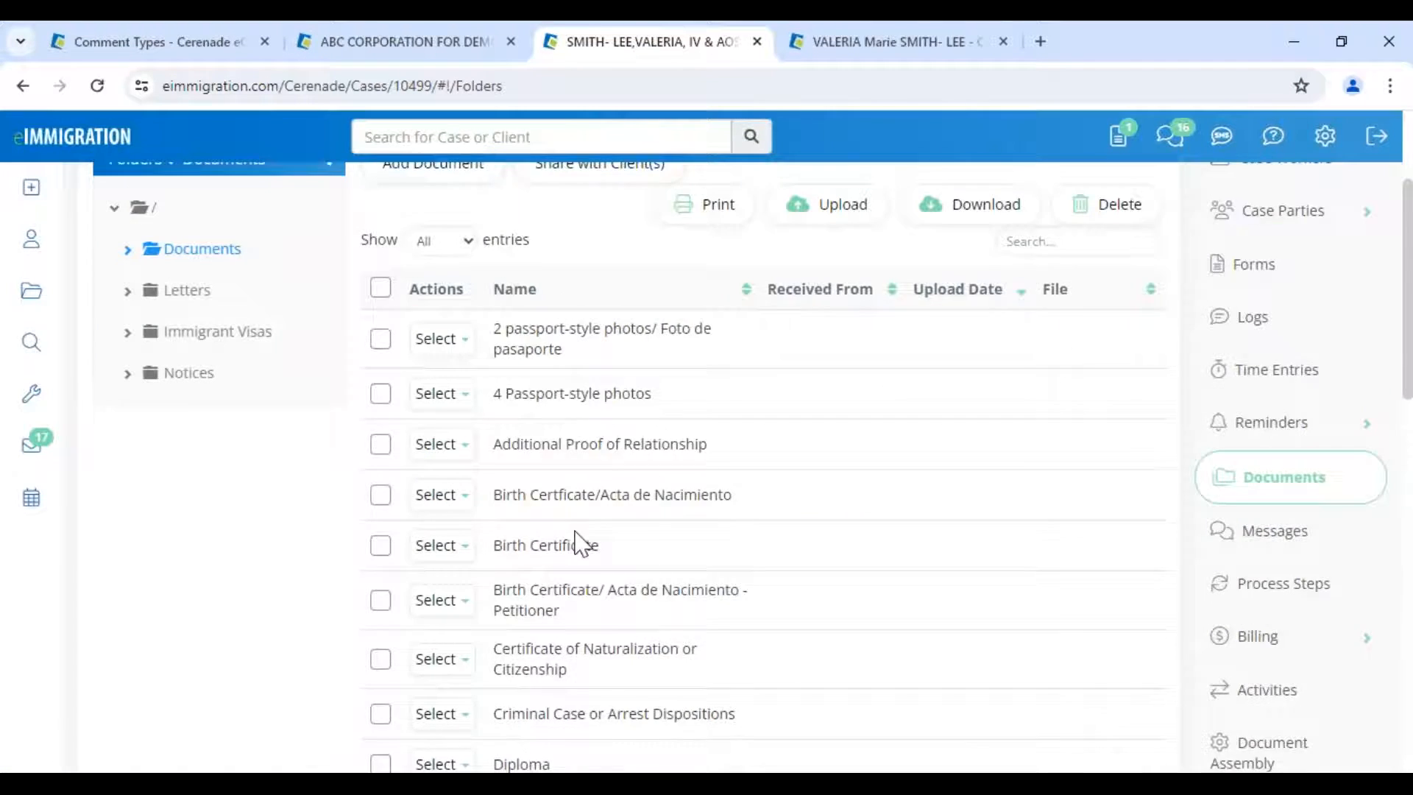
{"action": "left_click", "coordinate": [381, 186]}
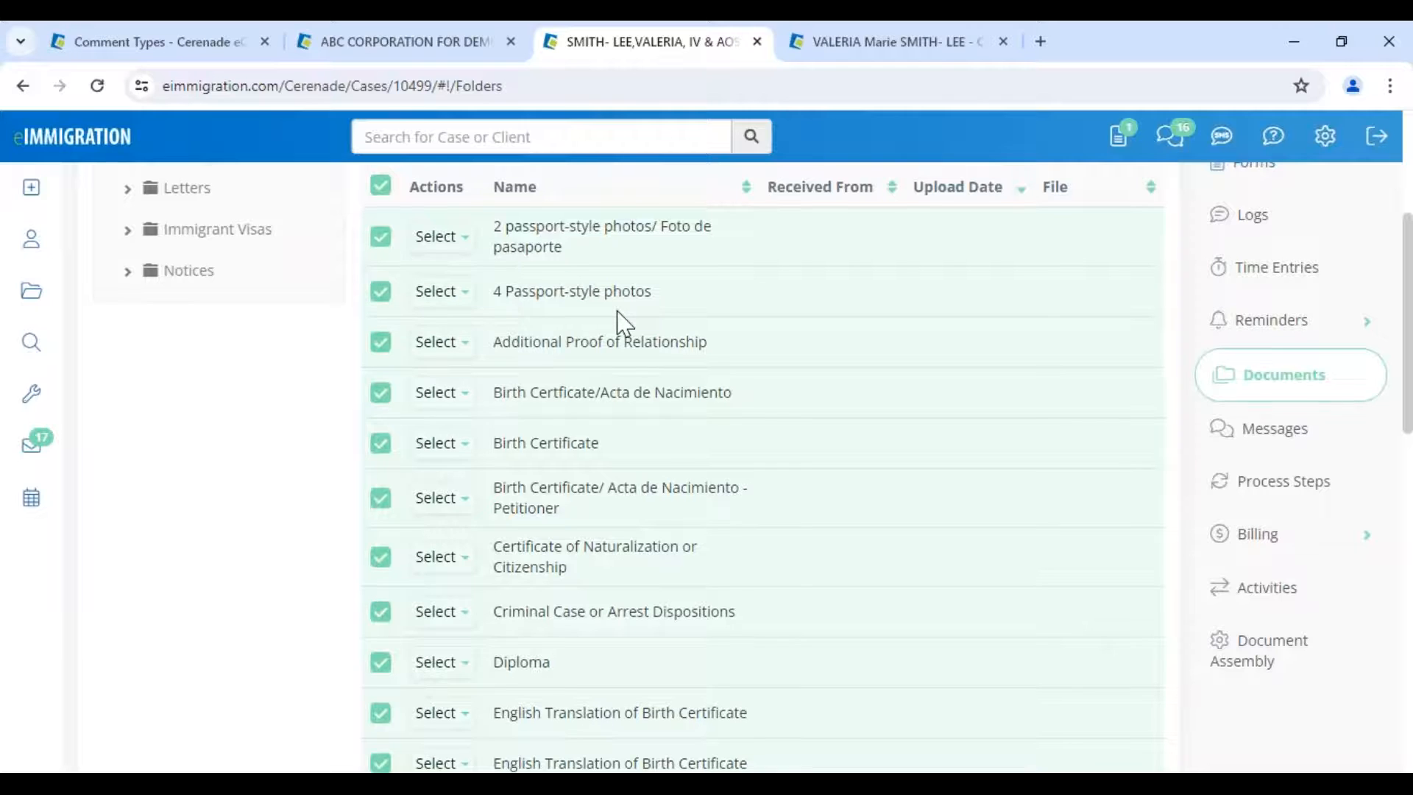
{"action": "scroll", "coordinate": [623, 321], "scroll_direction": "up", "scroll_amount": 2}
{"action": "scroll", "coordinate": [623, 321], "scroll_direction": "up", "scroll_amount": 1}
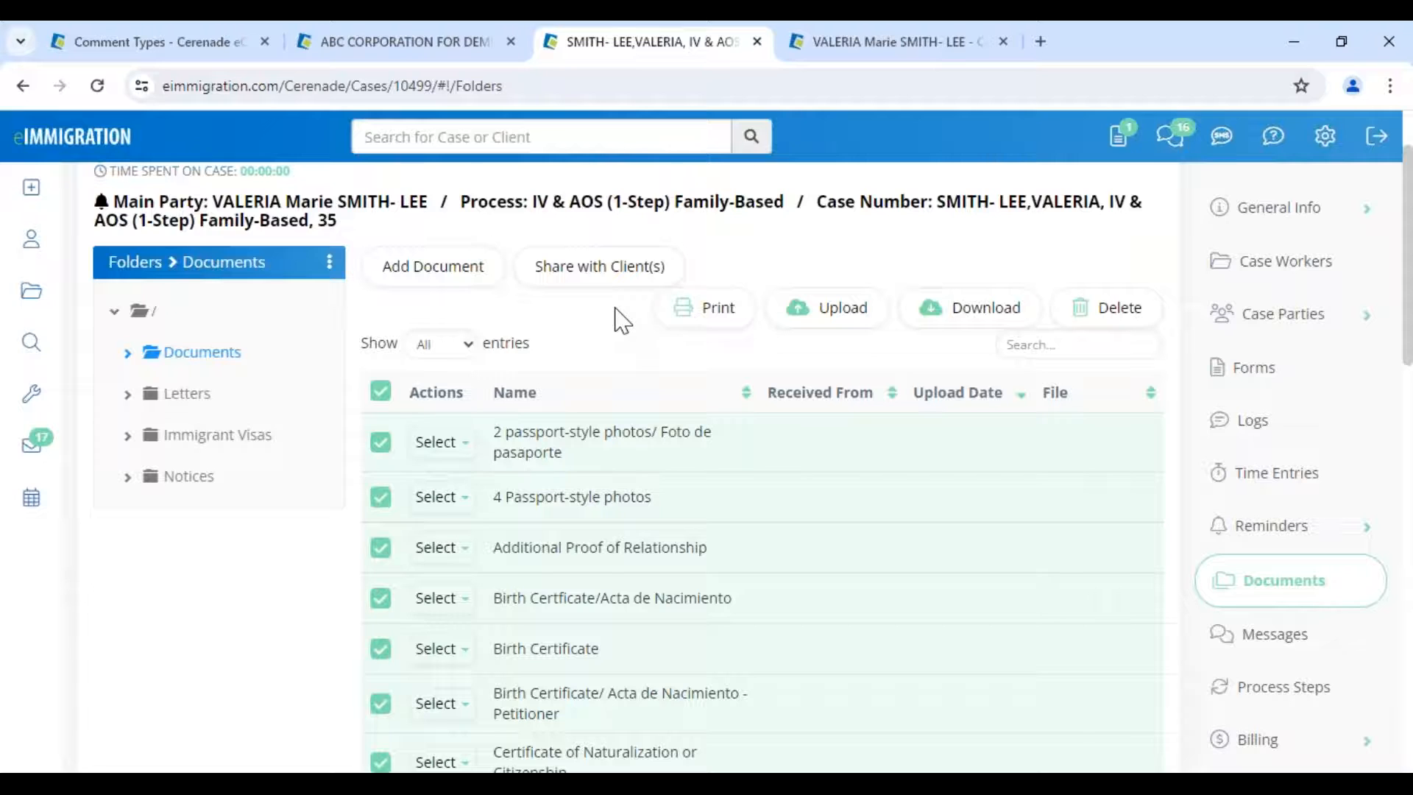
{"action": "left_click_drag", "start_coordinate": [529, 598], "coordinate": [602, 607]}
{"action": "left_click", "coordinate": [612, 605]}
- Preview the printable document list, then cancel printing and close that window
{"action": "left_click", "coordinate": [713, 313]}
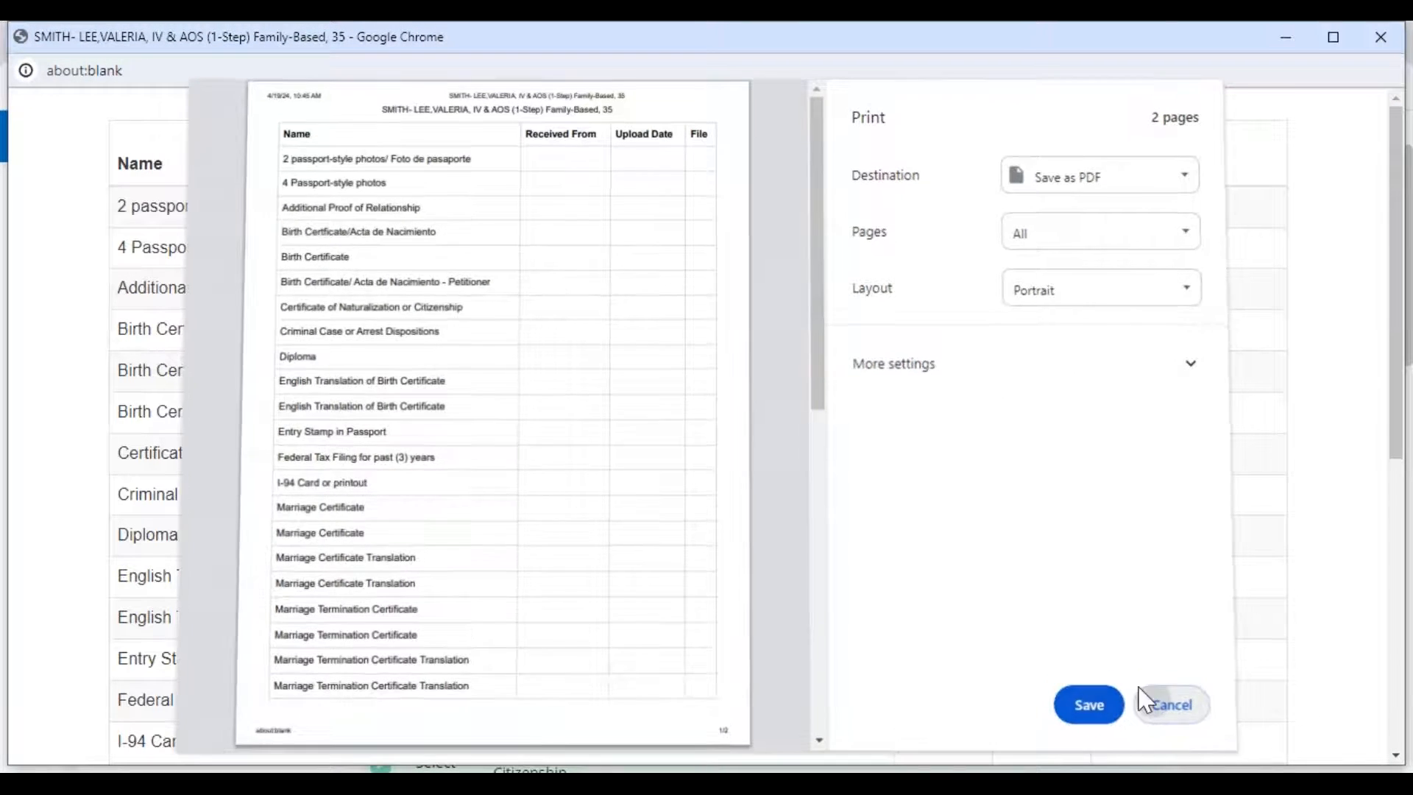
{"action": "left_click", "coordinate": [1161, 695]}
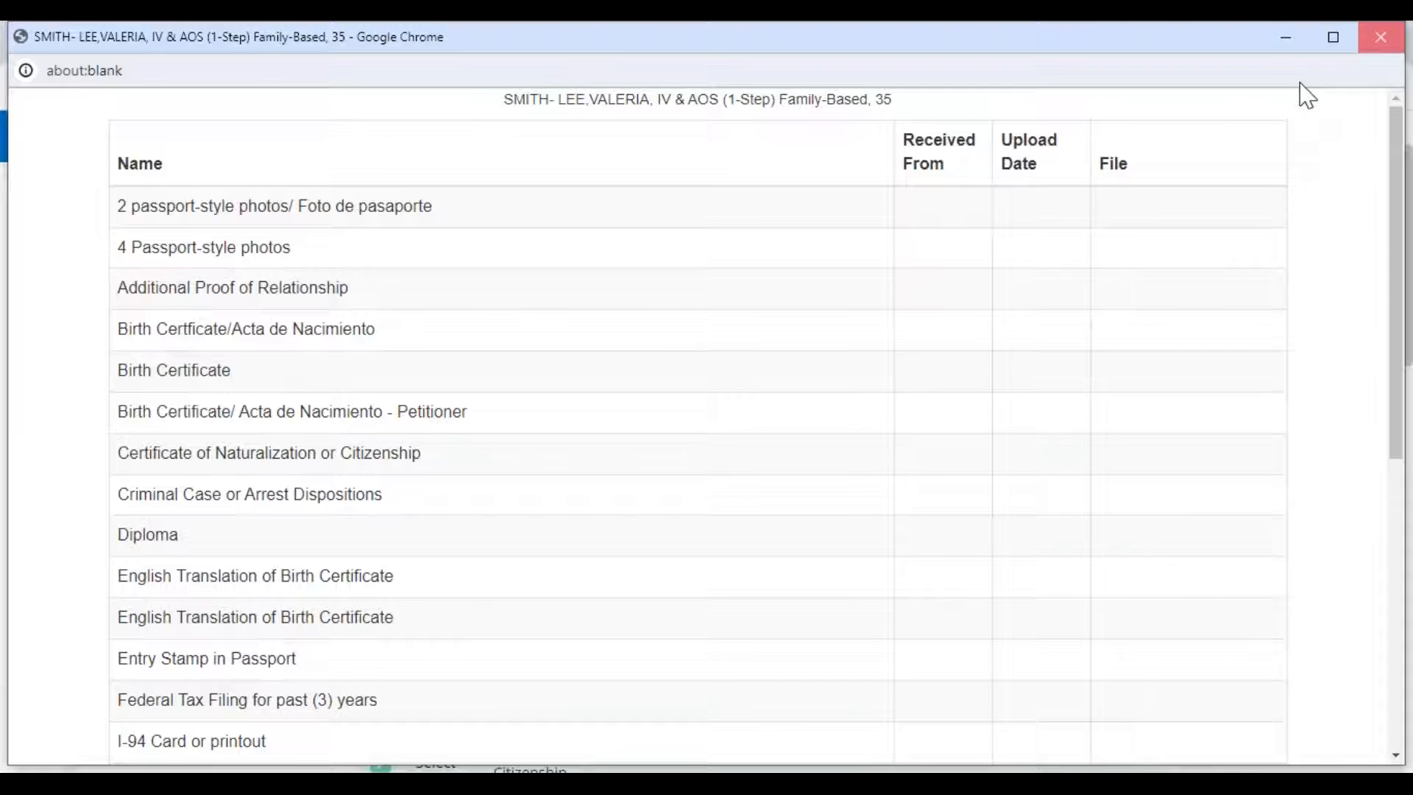
{"action": "left_click", "coordinate": [1381, 38]}
{"action": "mouse_move", "coordinate": [31, 394]}
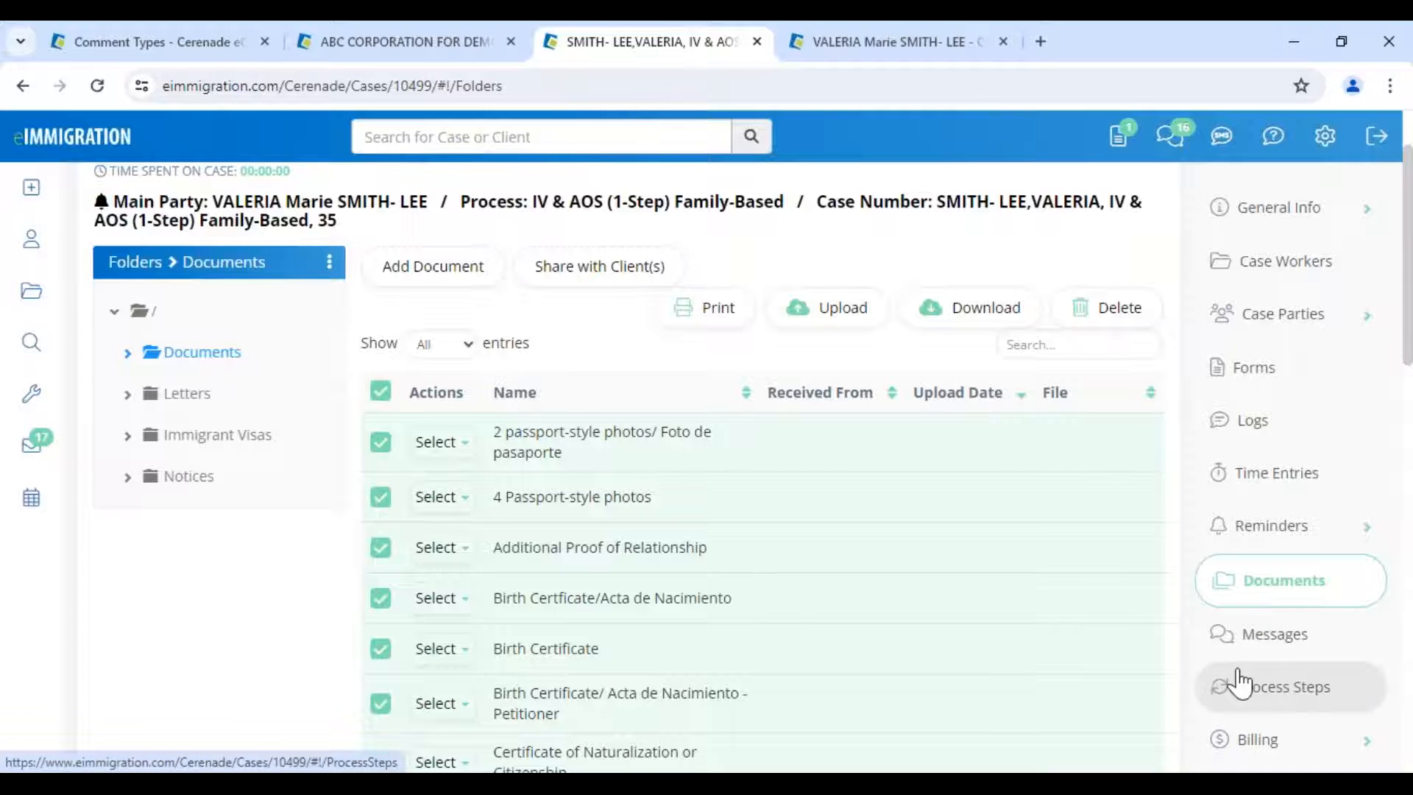
- Edit the 2 passport-style photos document, leave File Location as None, and cancel the edit
{"action": "left_click", "coordinate": [442, 442]}
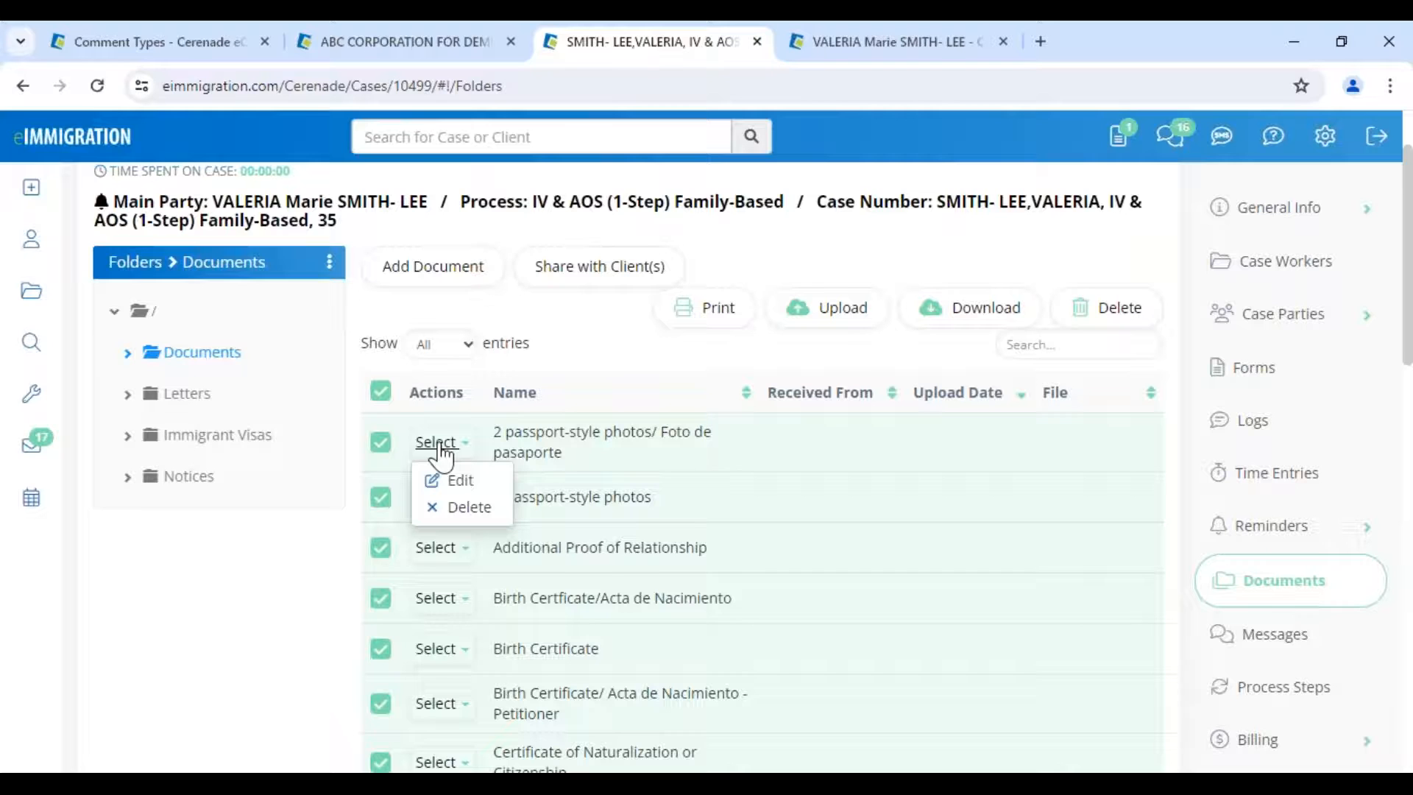
{"action": "left_click", "coordinate": [460, 483]}
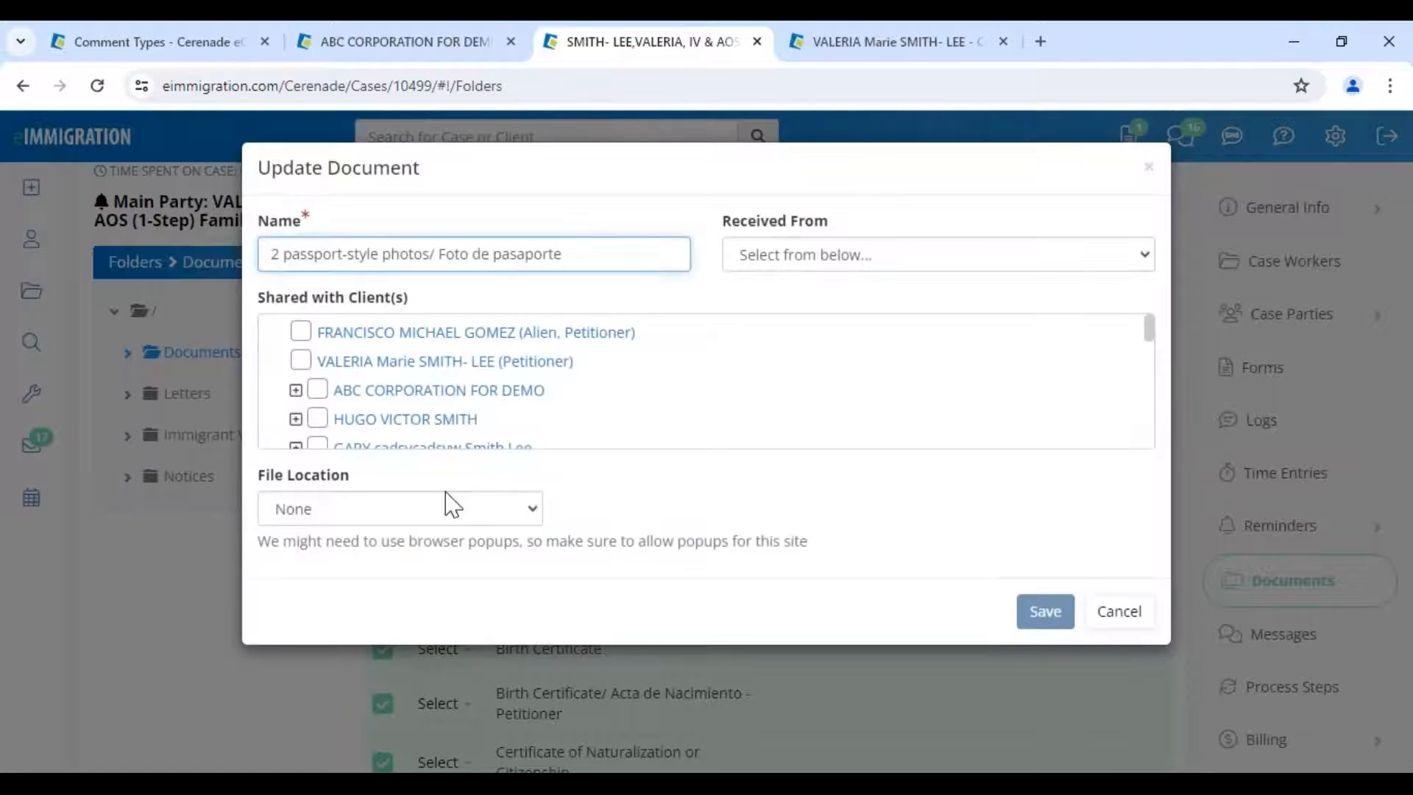
{"action": "left_click", "coordinate": [444, 507]}
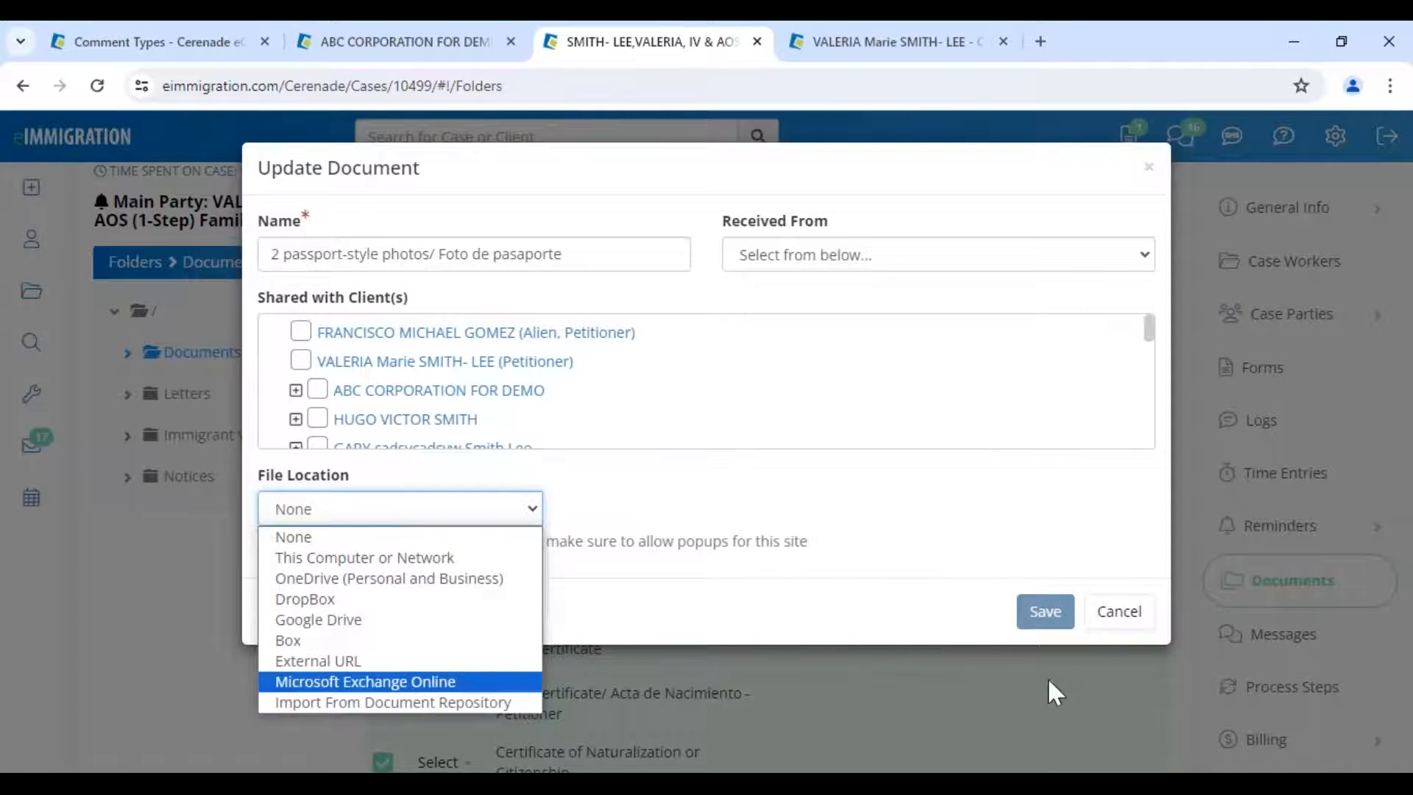
{"action": "left_click", "coordinate": [1104, 617]}
{"action": "left_click", "coordinate": [1099, 614]}
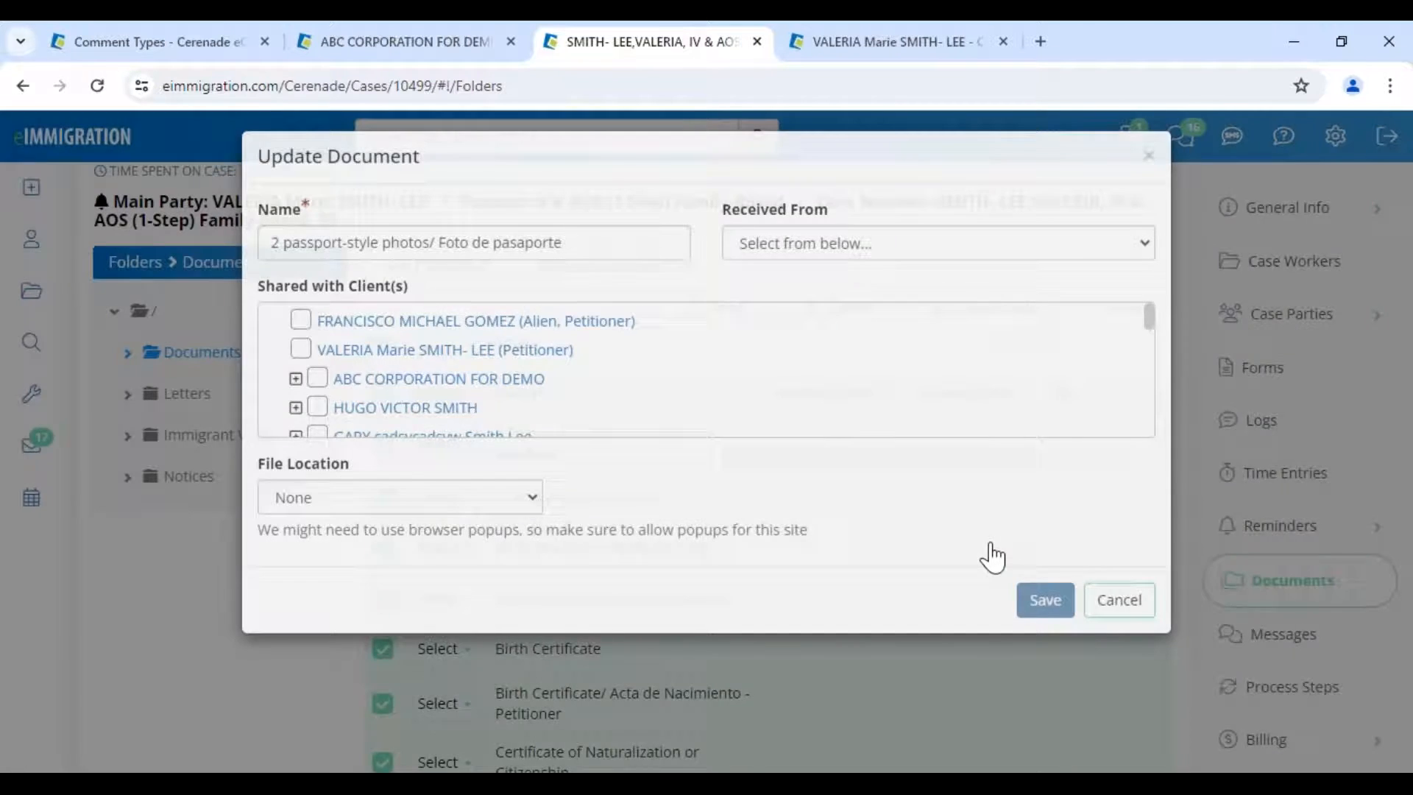
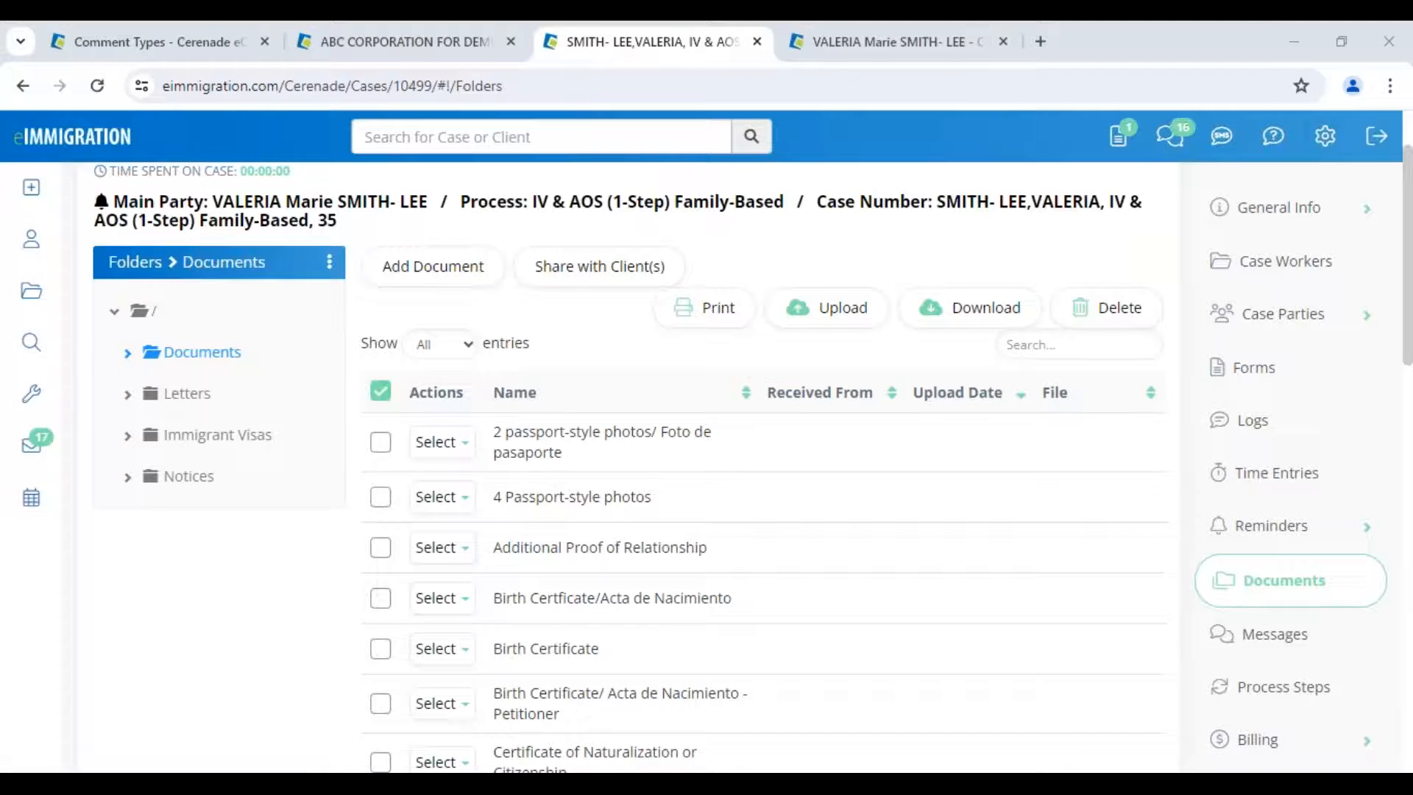
- In the admin tab, go to Administrator Home and open the Case Processes list
{"action": "left_click", "coordinate": [177, 45]}
{"action": "left_click", "coordinate": [126, 139]}
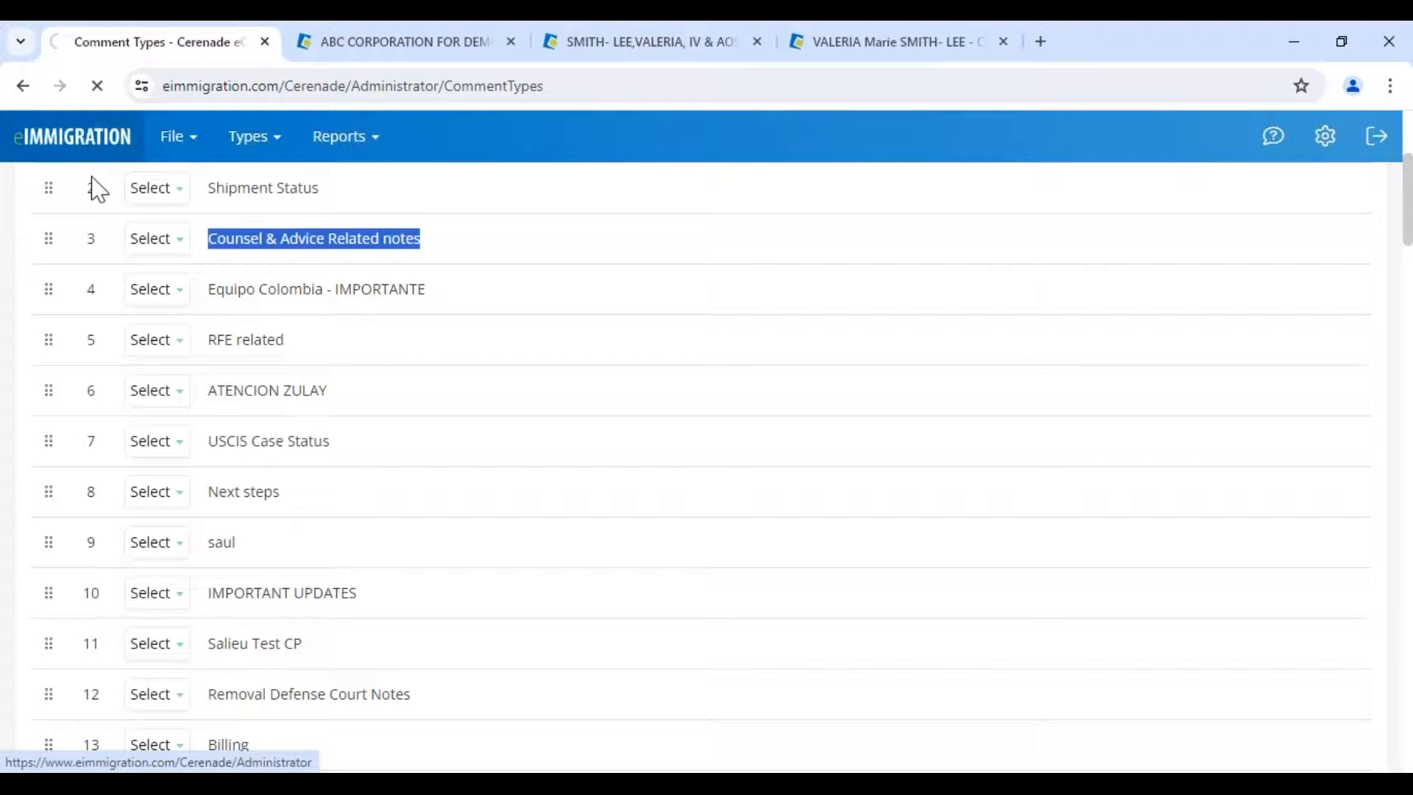
{"action": "left_click_drag", "start_coordinate": [18, 208], "coordinate": [285, 267]}
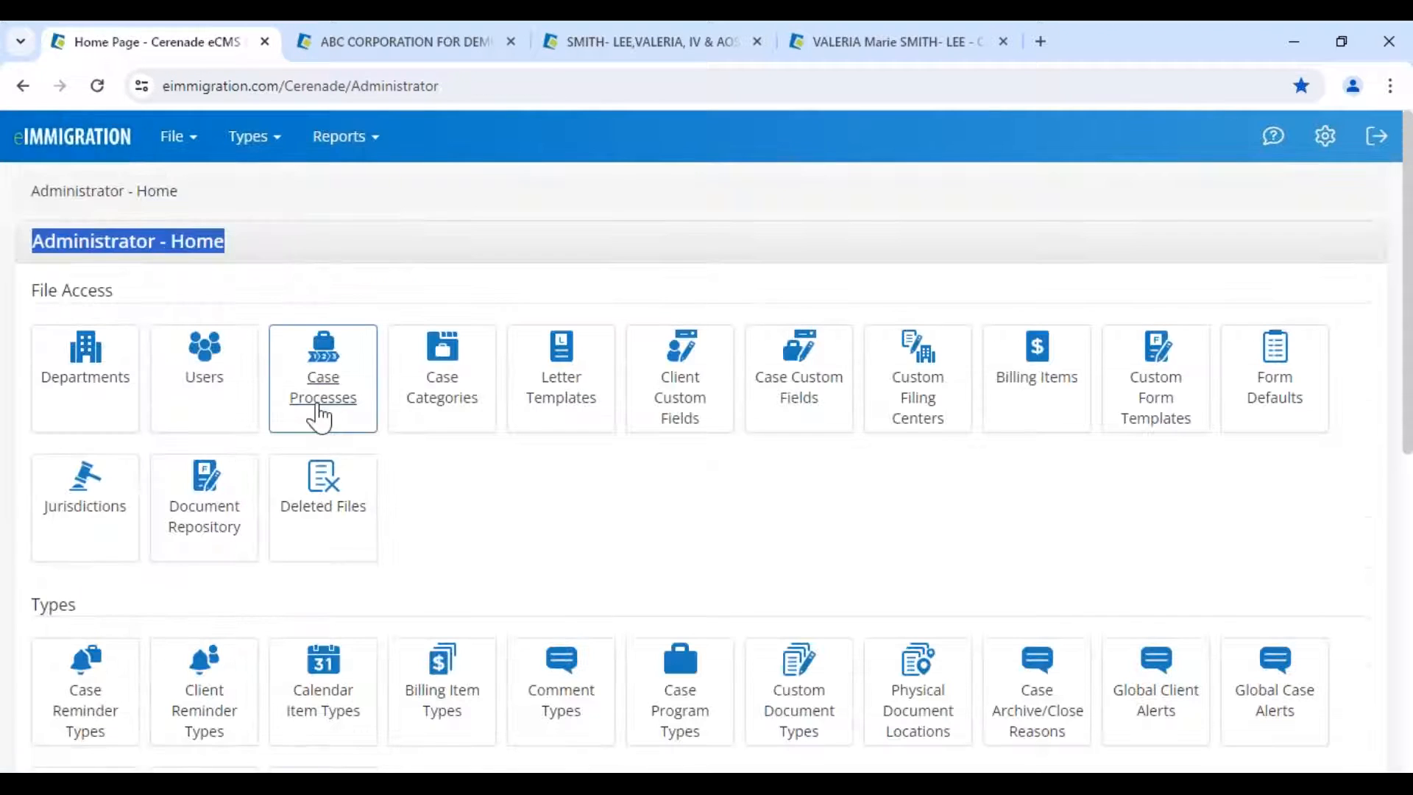
{"action": "left_click", "coordinate": [332, 390]}
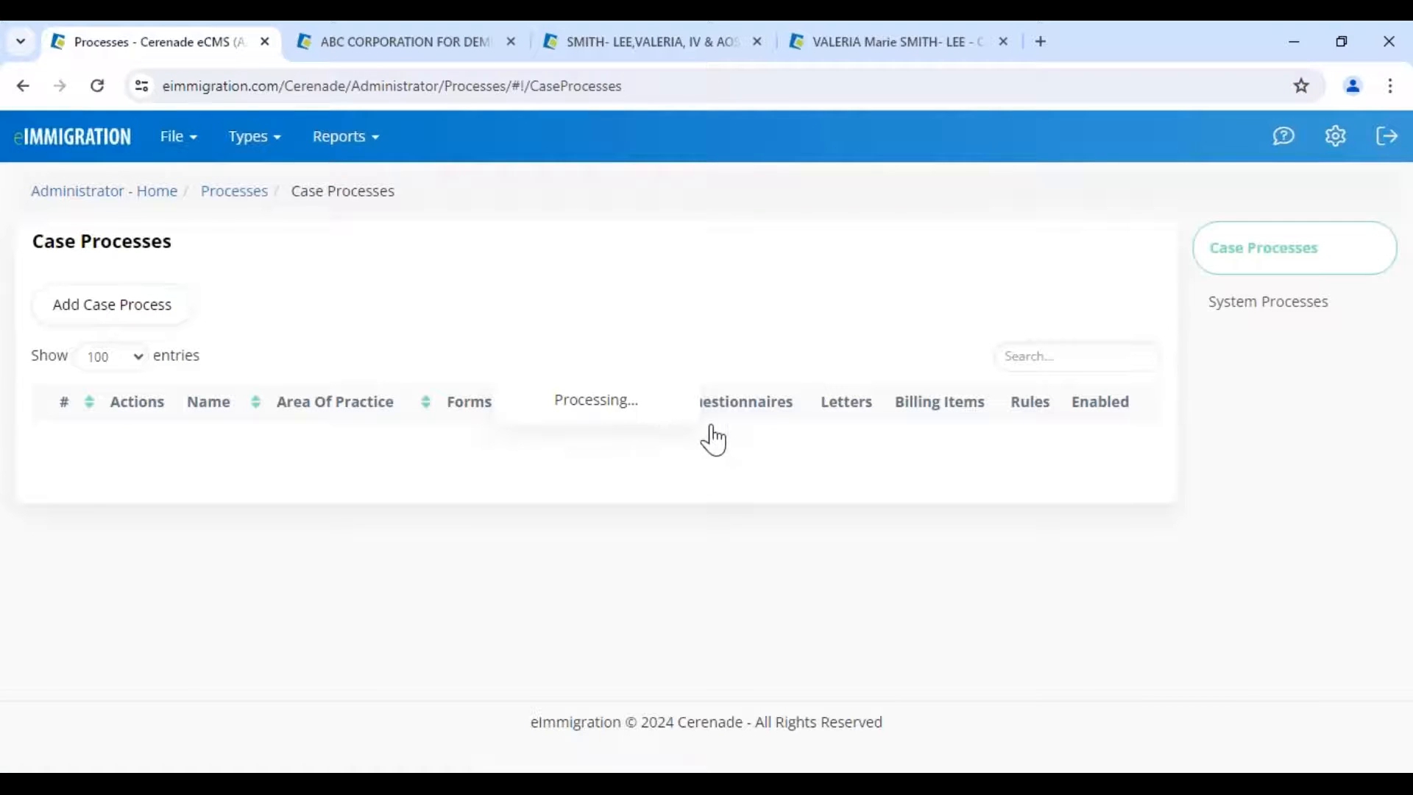
- Review the Documents column for Consular Processing, then return to the case's documents
{"action": "left_click_drag", "start_coordinate": [742, 402], "coordinate": [826, 402]}
{"action": "left_click_drag", "start_coordinate": [265, 507], "coordinate": [339, 509]}
{"action": "left_click_drag", "start_coordinate": [283, 565], "coordinate": [786, 545]}
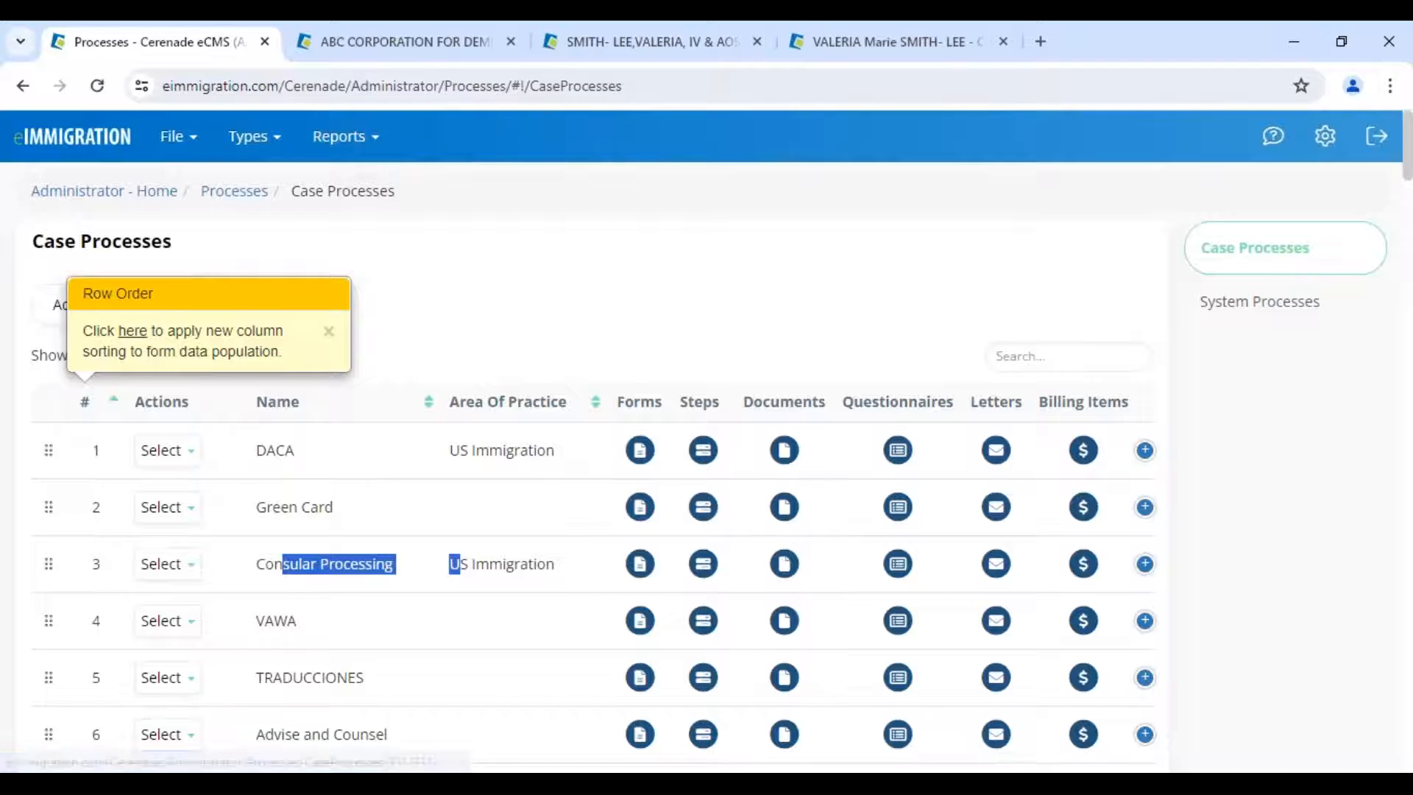
{"action": "left_click", "coordinate": [652, 42]}
- Review the case documents, including the petitioner birth certificate and Federal Tax Filing for past (3) years
{"action": "scroll", "coordinate": [584, 467], "scroll_direction": "down", "scroll_amount": 4}
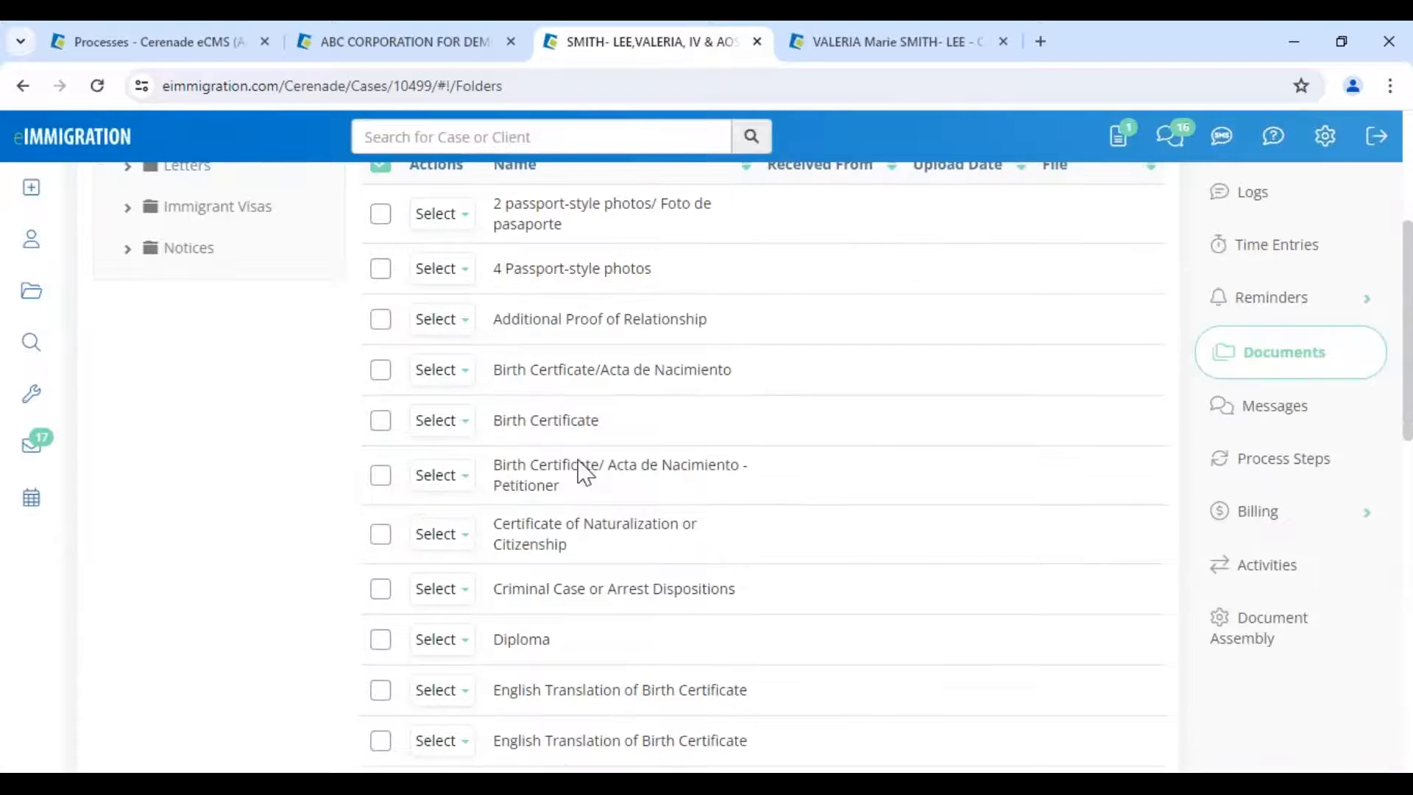
{"action": "scroll", "coordinate": [584, 467], "scroll_direction": "up", "scroll_amount": 4}
{"action": "left_click_drag", "start_coordinate": [554, 202], "coordinate": [789, 209]}
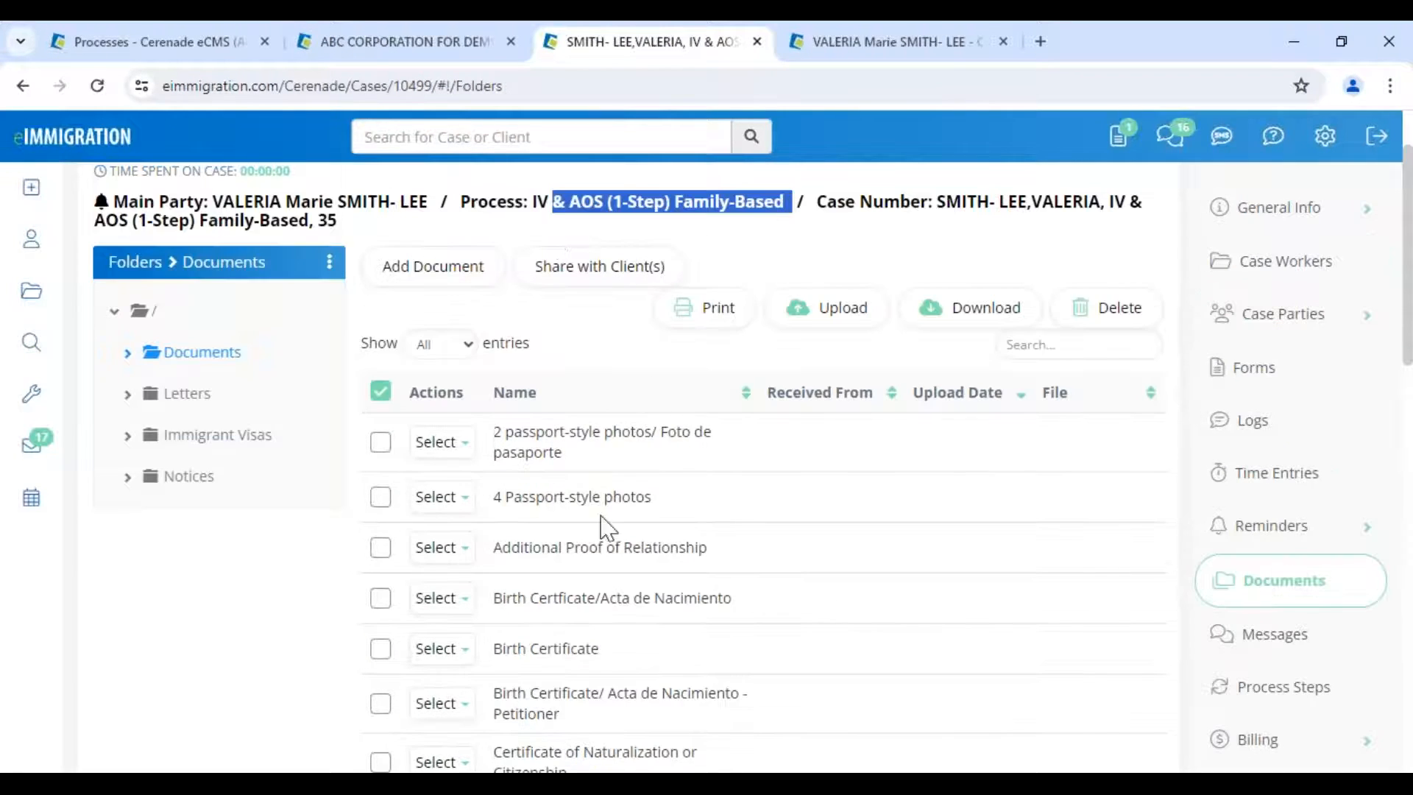
{"action": "scroll", "coordinate": [607, 526], "scroll_direction": "down", "scroll_amount": 1}
{"action": "scroll", "coordinate": [601, 527], "scroll_direction": "down", "scroll_amount": 5}
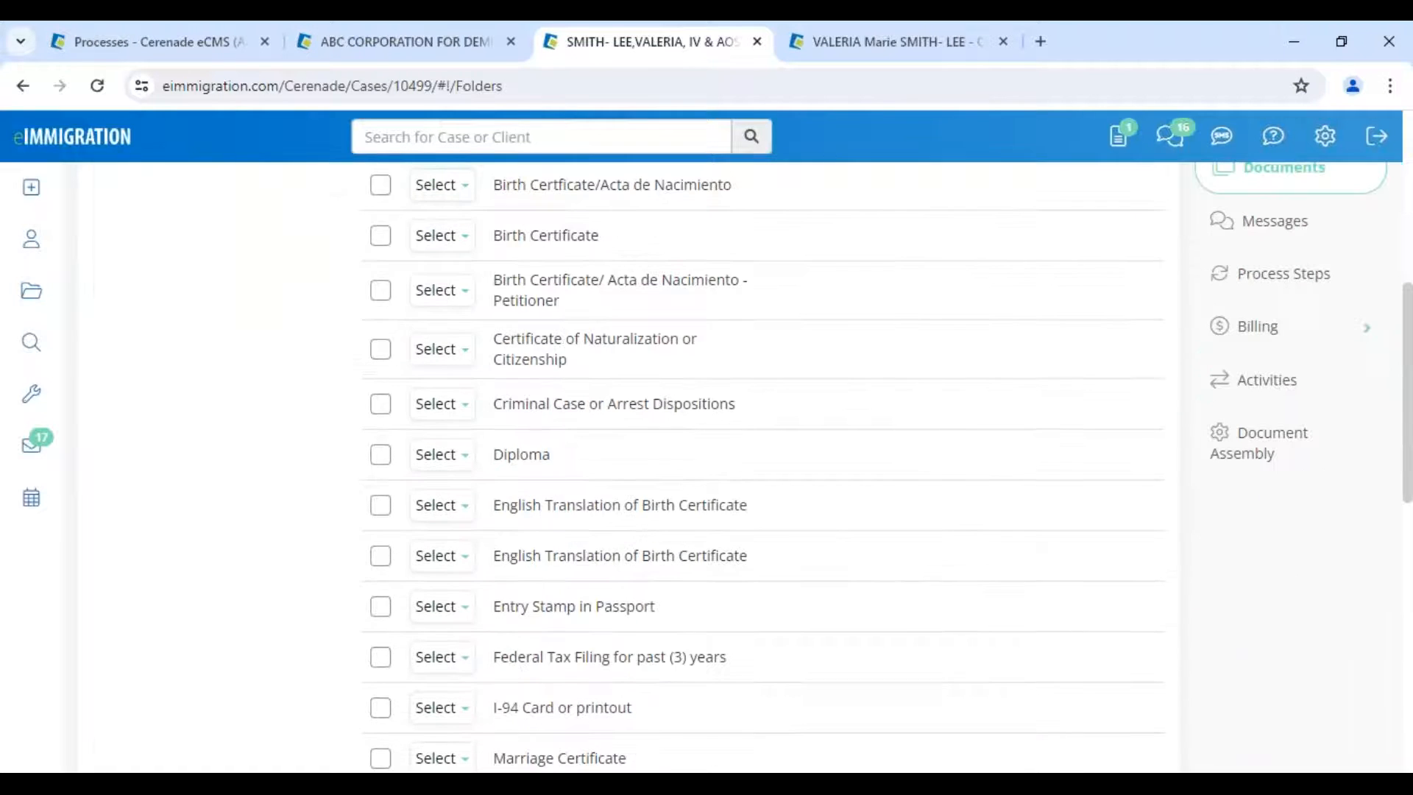
{"action": "left_click_drag", "start_coordinate": [605, 280], "coordinate": [765, 297]}
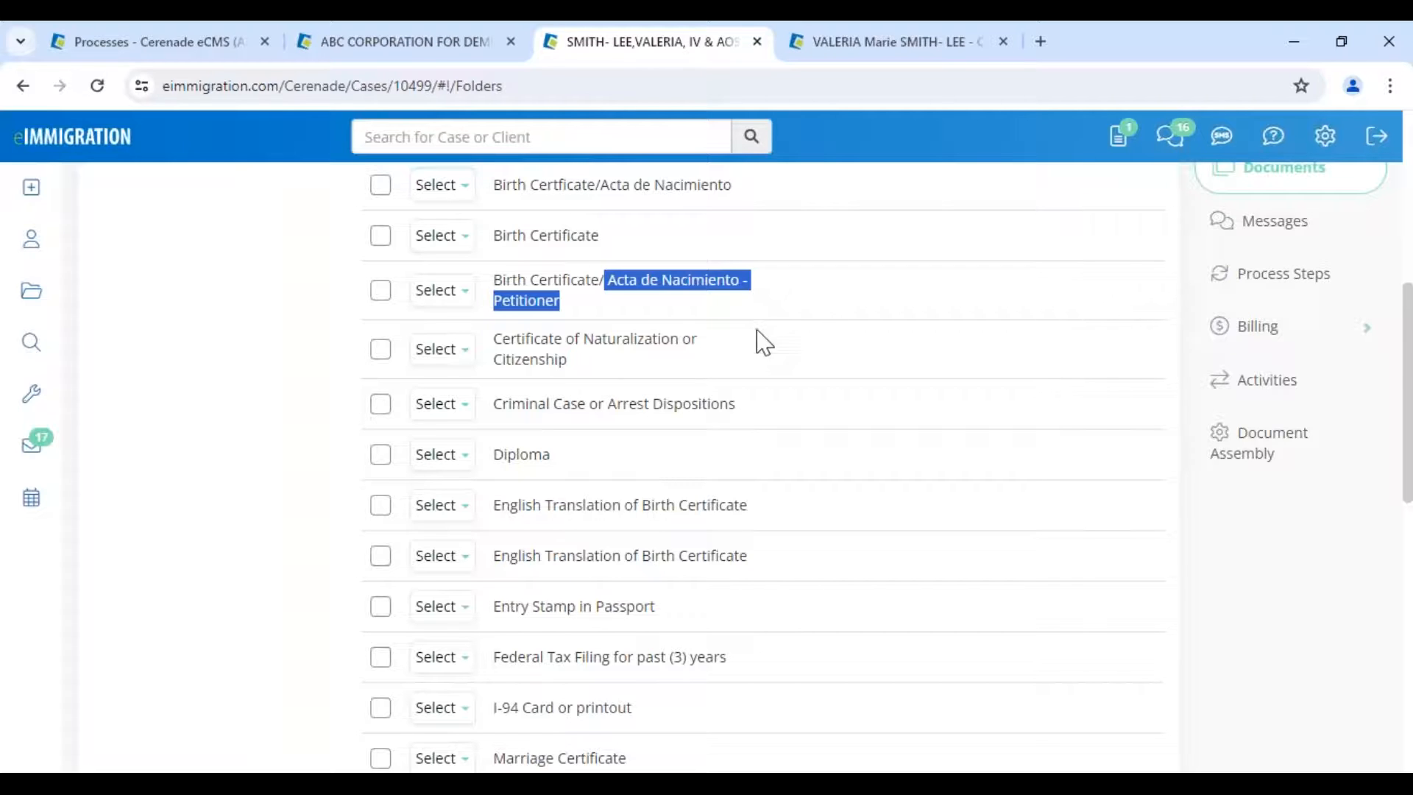
{"action": "left_click_drag", "start_coordinate": [726, 657], "coordinate": [788, 670]}
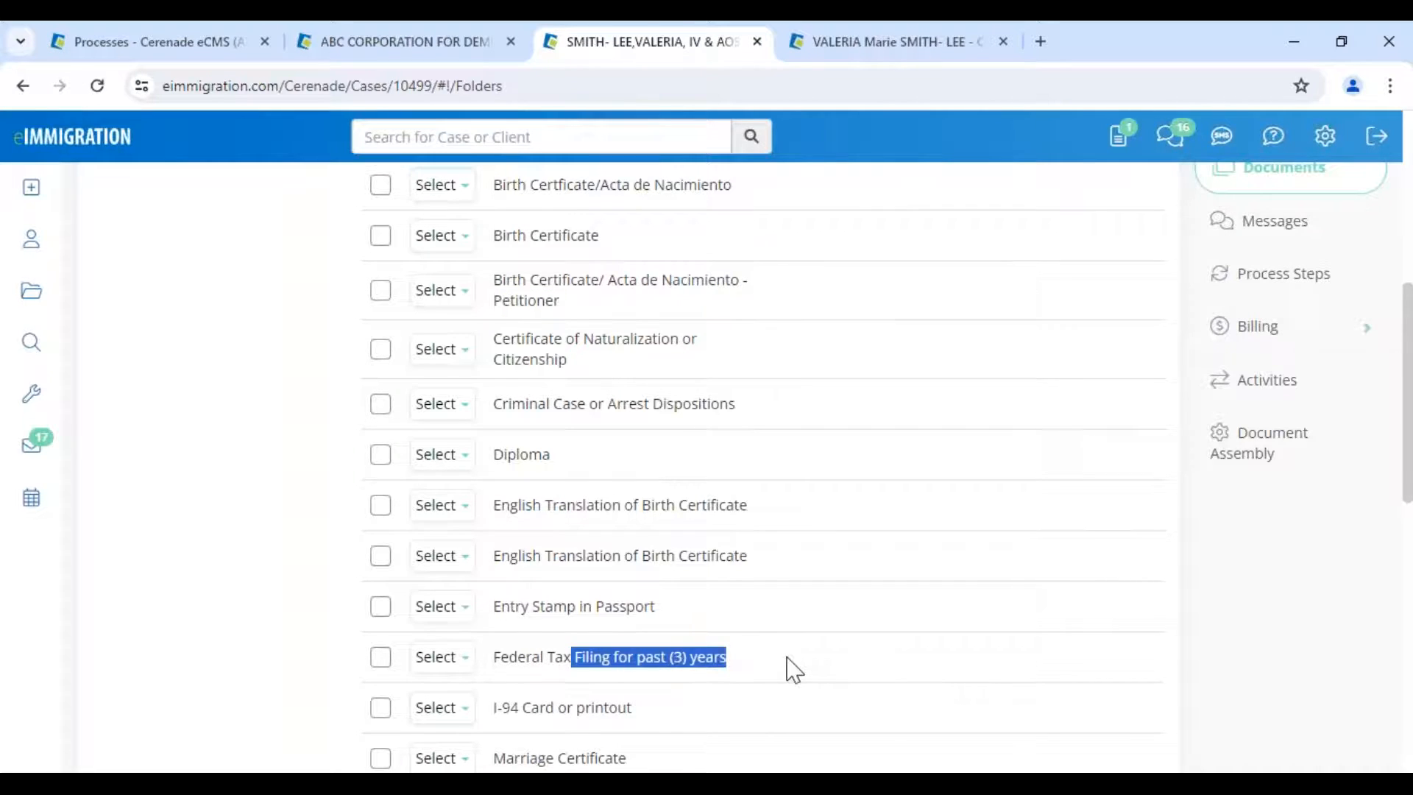
{"action": "scroll", "coordinate": [793, 670], "scroll_direction": "up", "scroll_amount": 3}
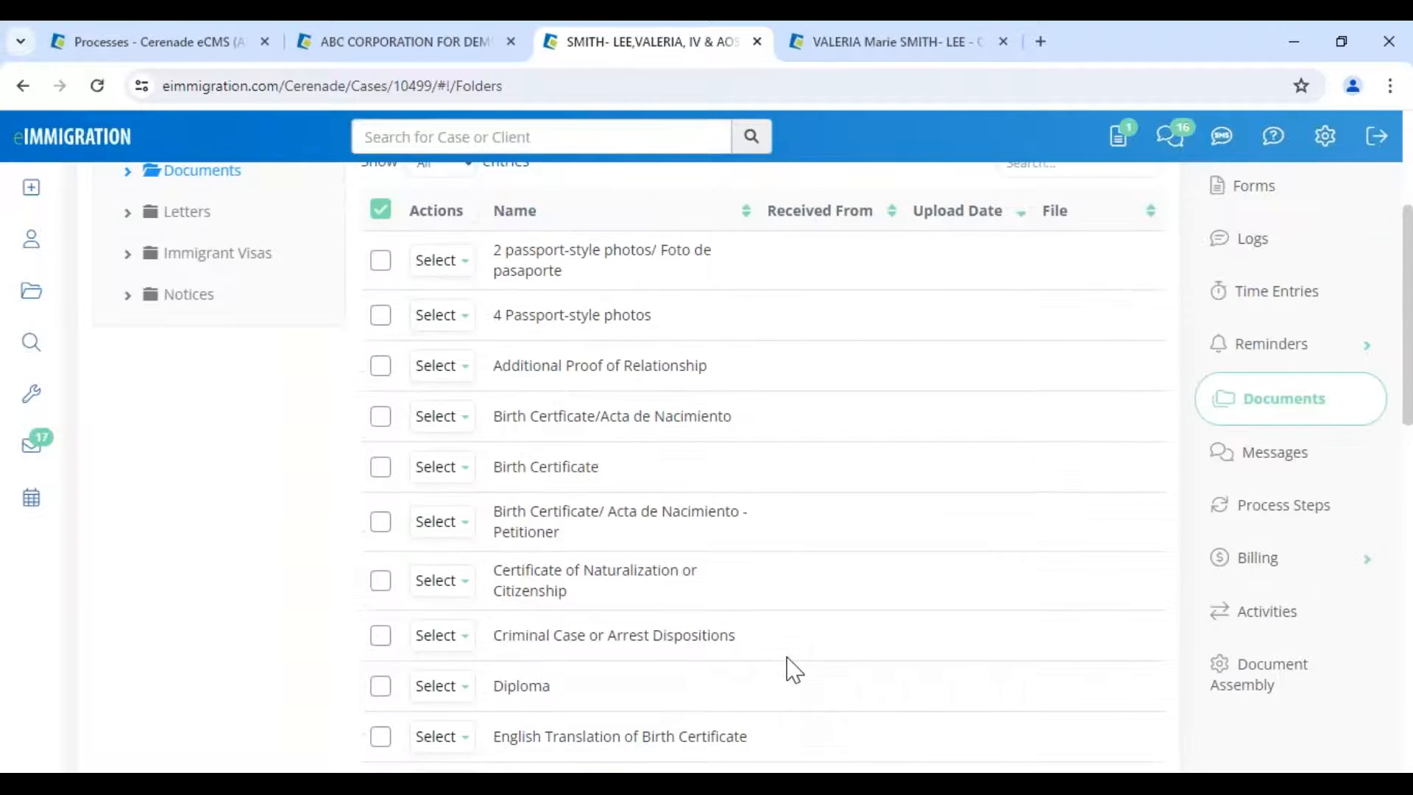
{"action": "scroll", "coordinate": [794, 669], "scroll_direction": "up", "scroll_amount": 4}
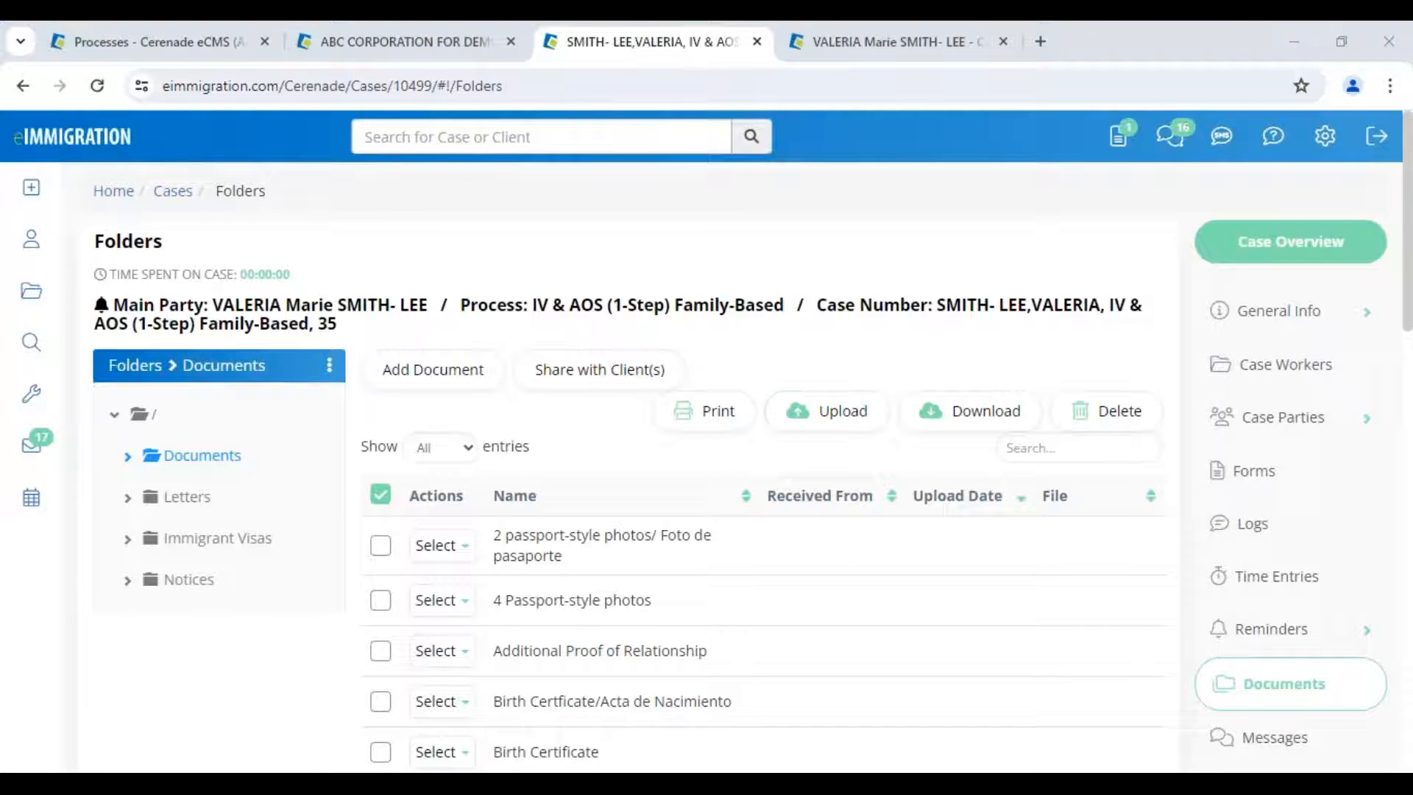
{"action": "scroll", "coordinate": [1209, 615], "scroll_direction": "down", "scroll_amount": 1}
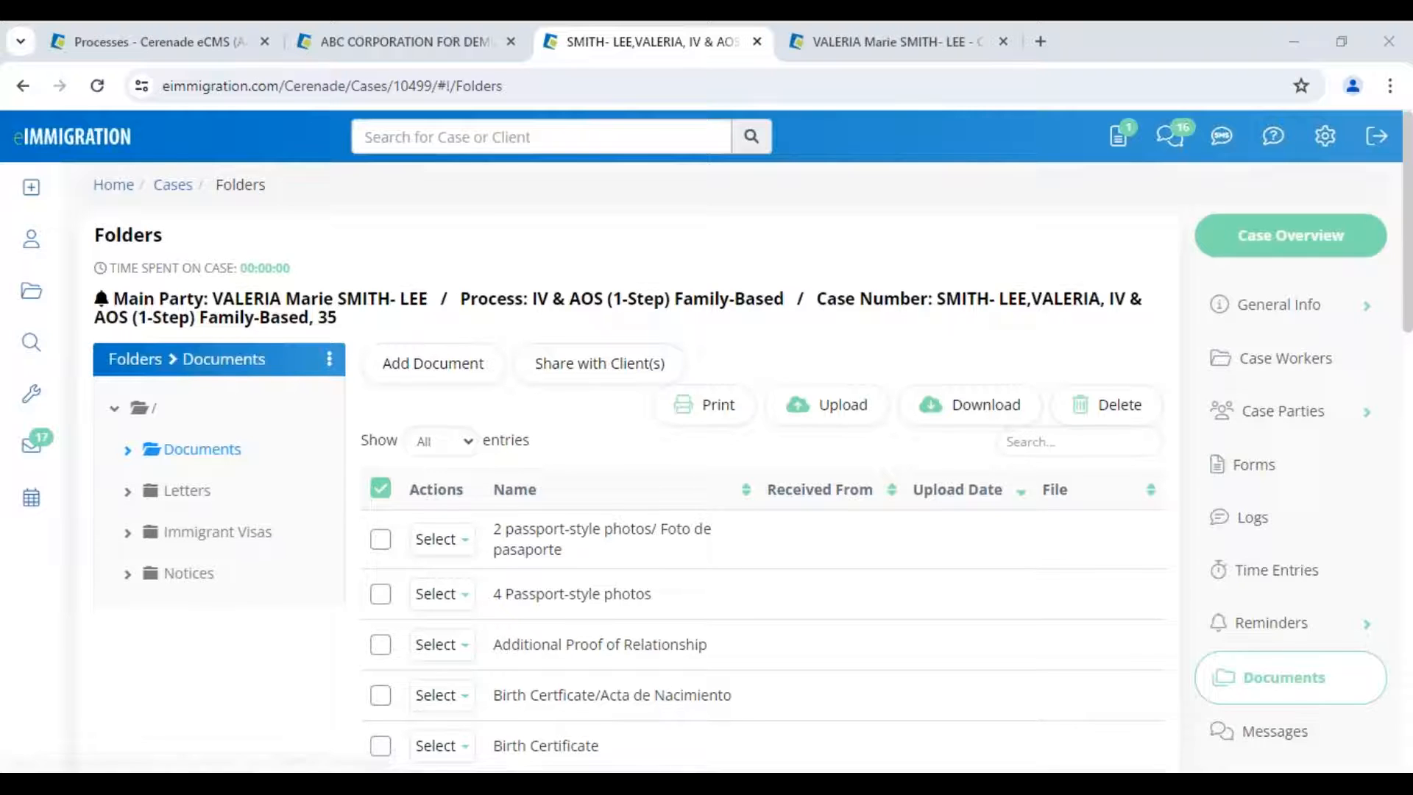
{"action": "scroll", "coordinate": [1211, 624], "scroll_direction": "down", "scroll_amount": 2}
{"action": "scroll", "coordinate": [1211, 624], "scroll_direction": "down", "scroll_amount": 5}
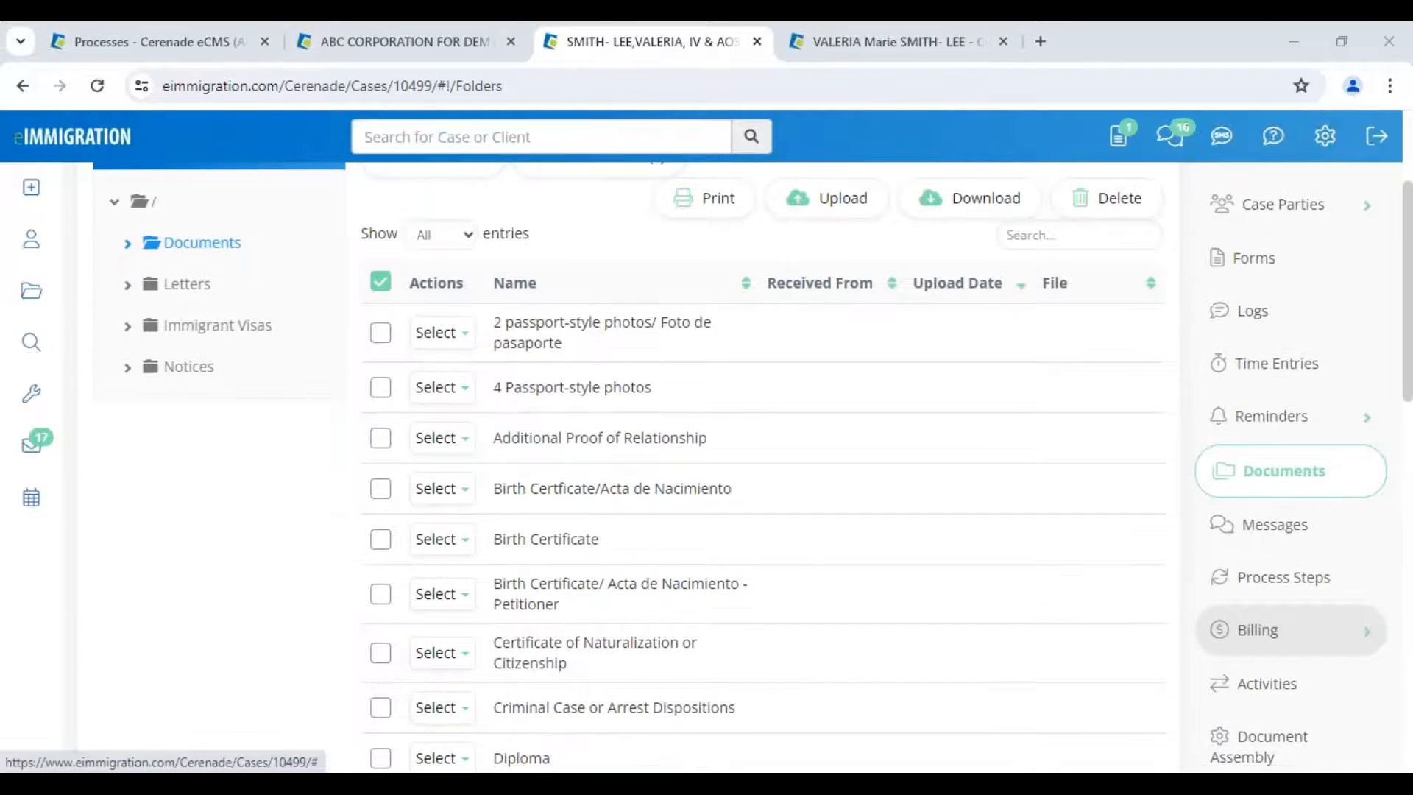
{"action": "scroll", "coordinate": [1251, 451], "scroll_direction": "up", "scroll_amount": 1}
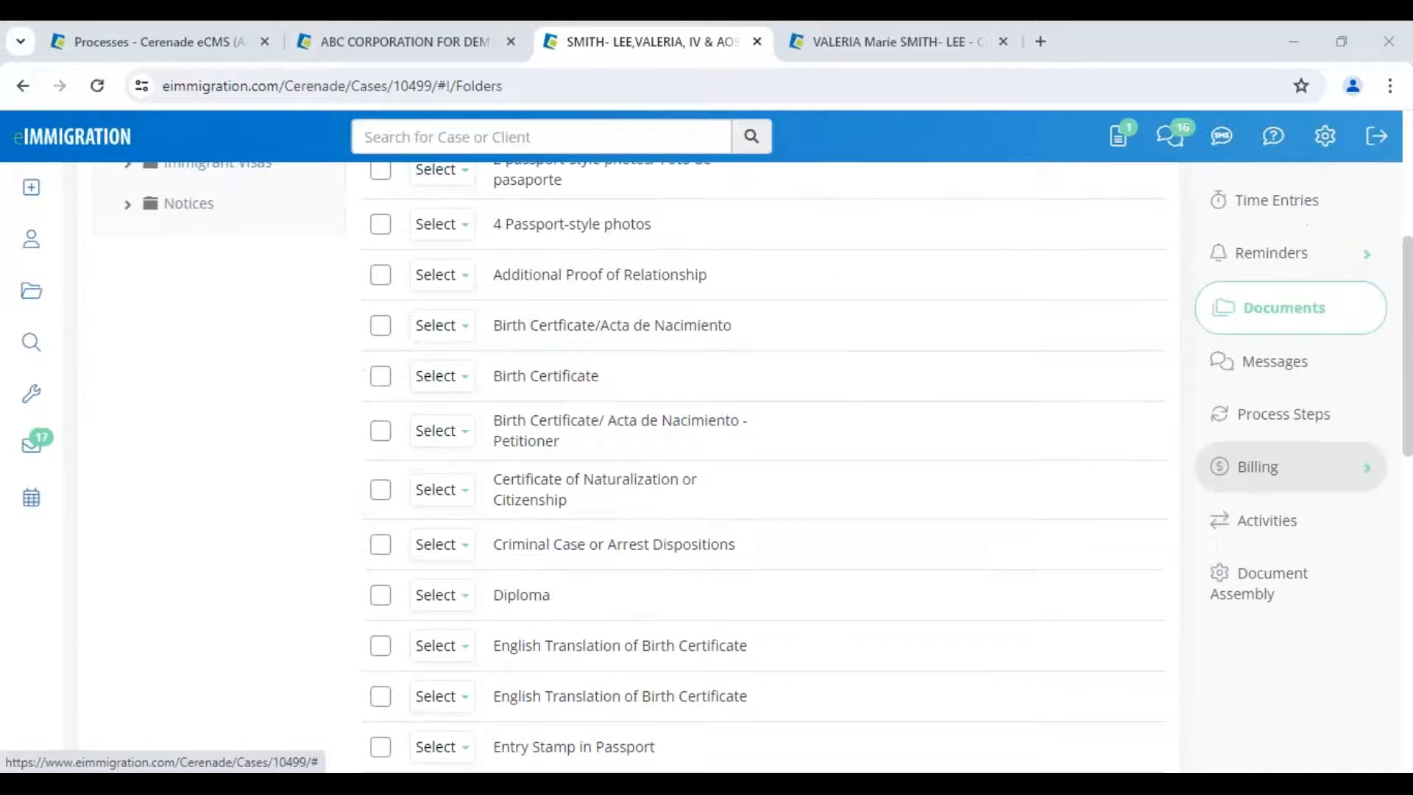
{"action": "scroll", "coordinate": [1252, 464], "scroll_direction": "up", "scroll_amount": 6}
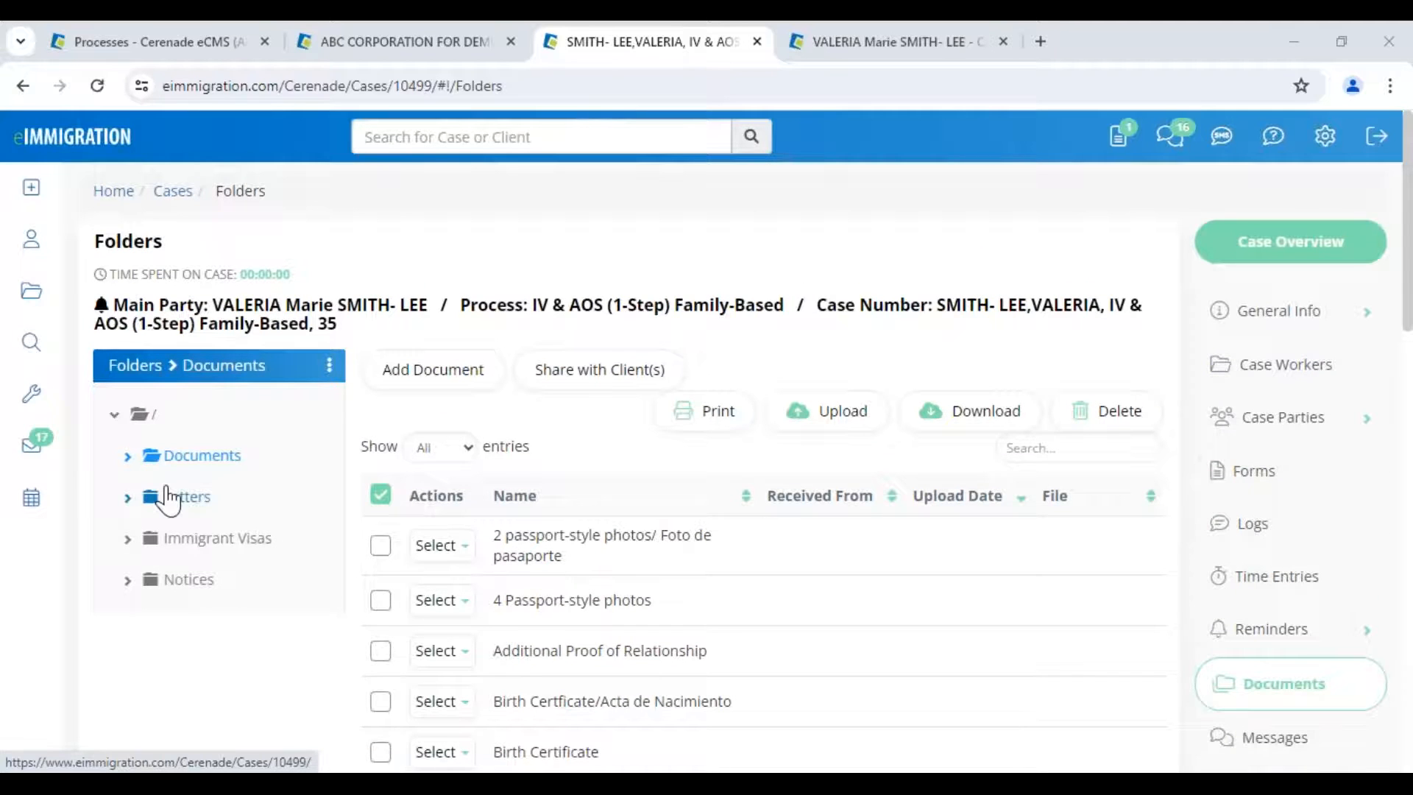
- Check the case's Letters folder, then open the Document Assembly page
{"action": "left_click", "coordinate": [169, 498]}
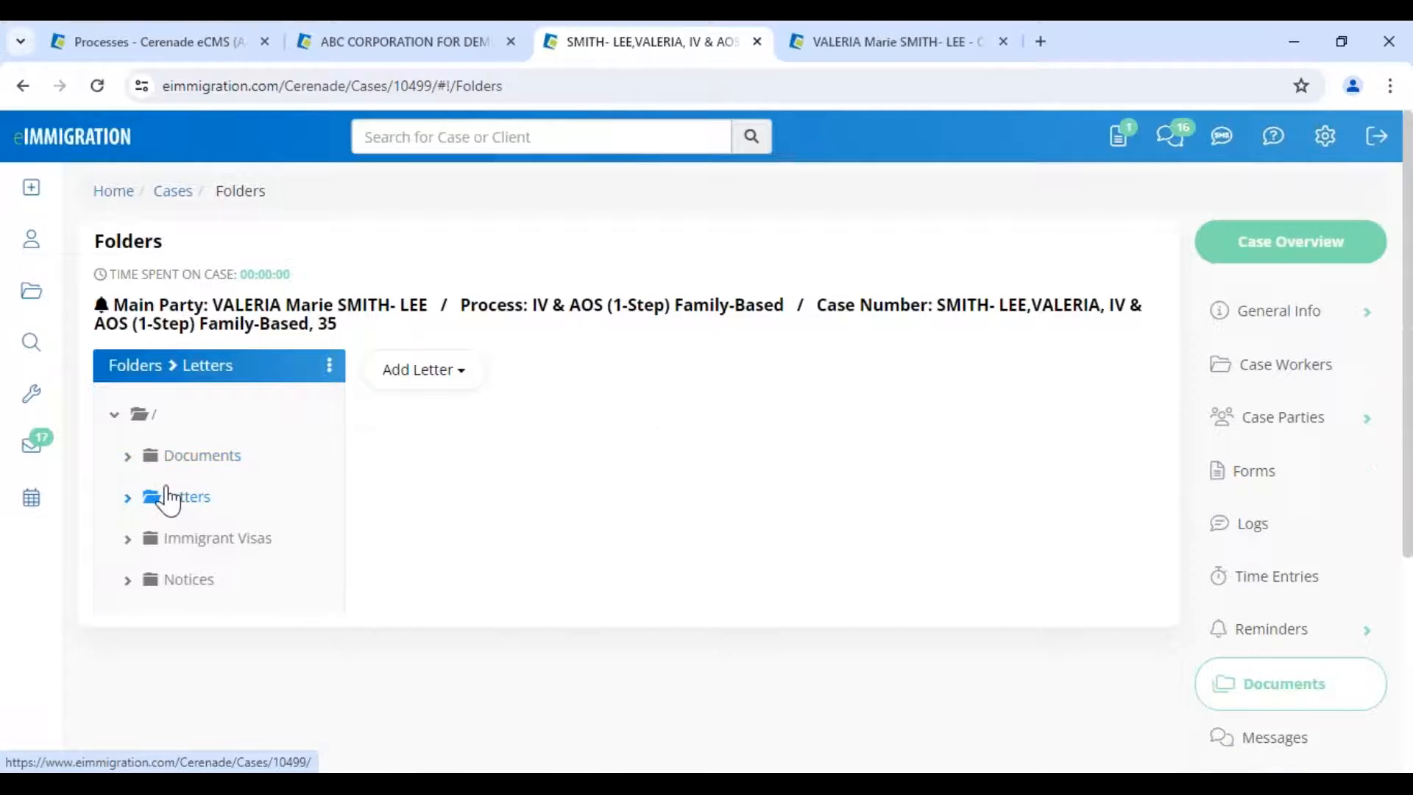
{"action": "scroll", "coordinate": [1263, 662], "scroll_direction": "down", "scroll_amount": 8}
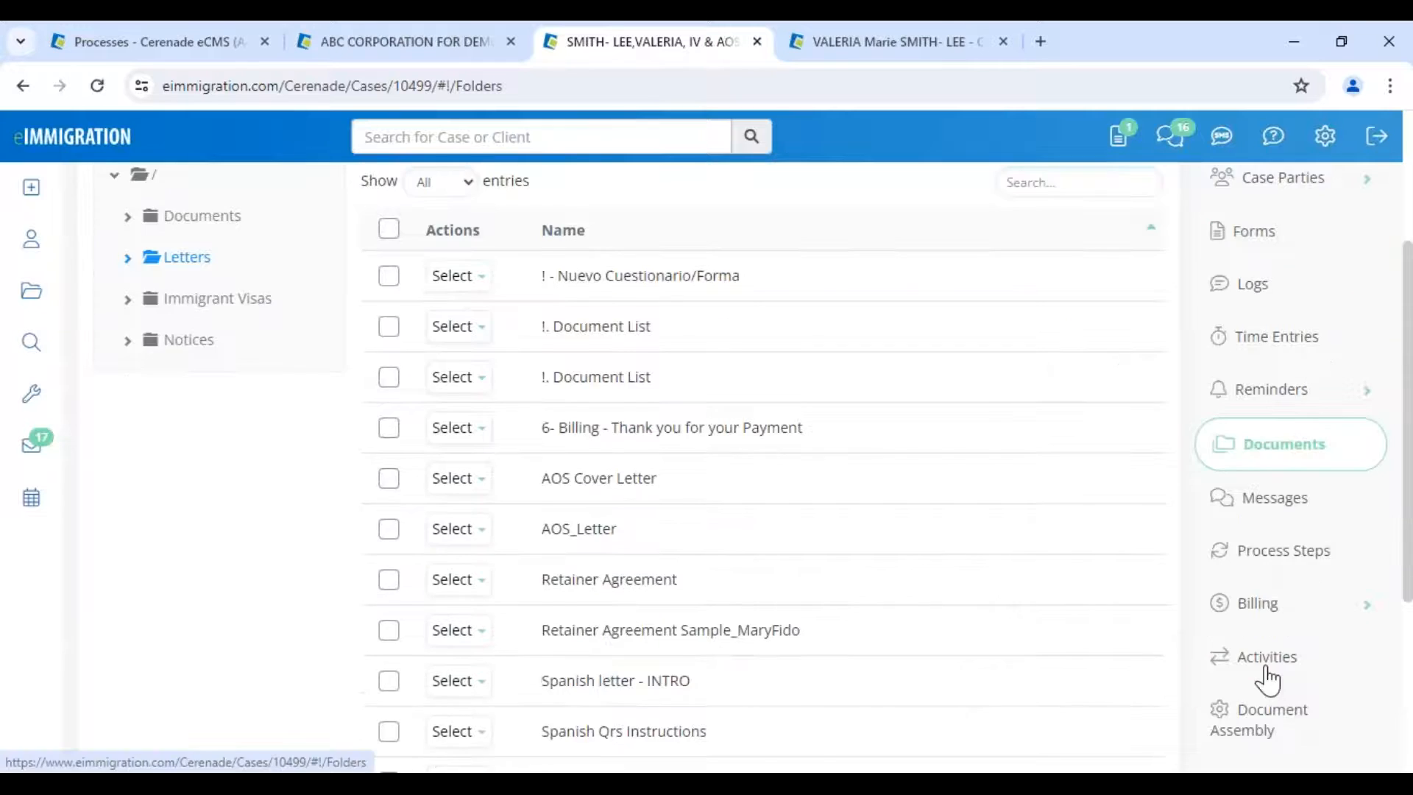
{"action": "left_click", "coordinate": [1249, 467]}
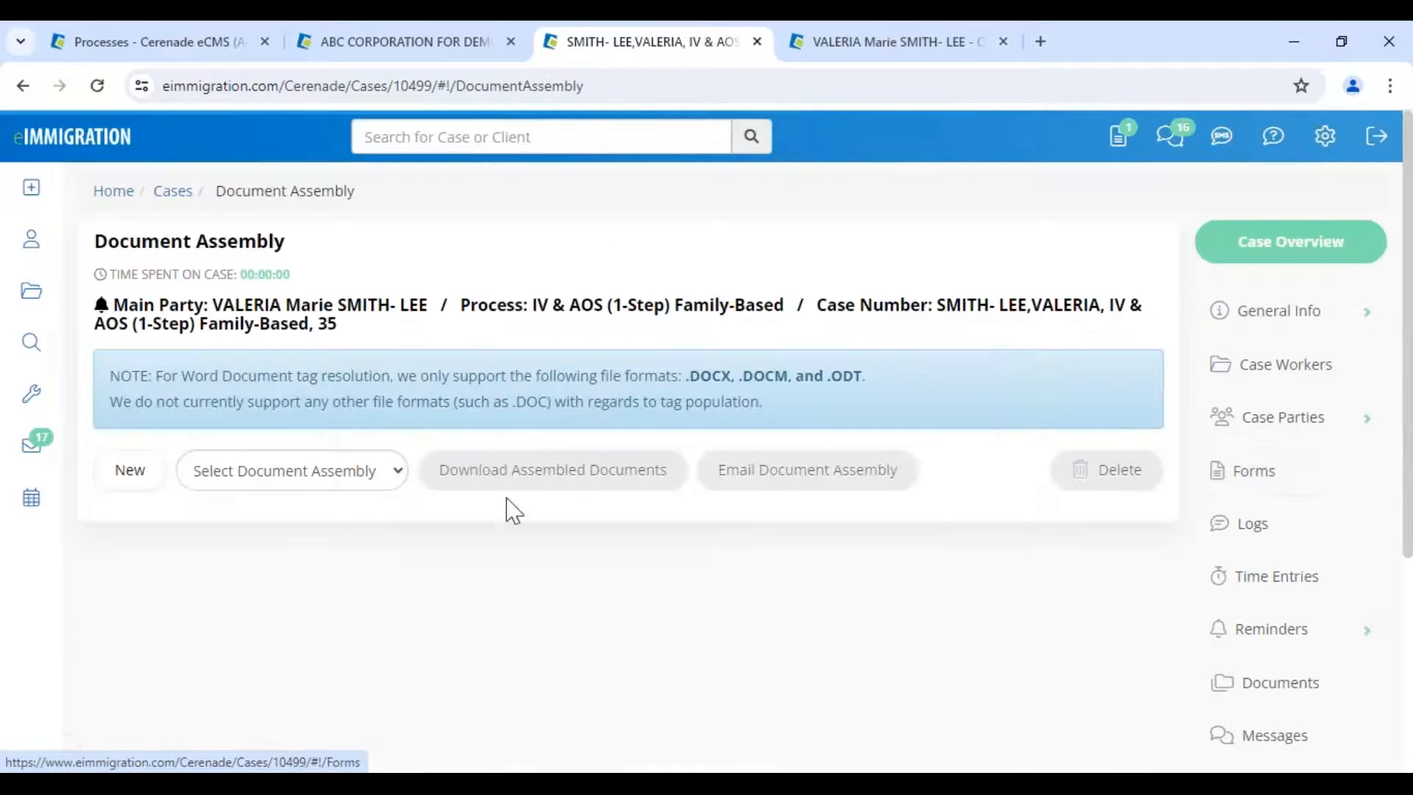
- Create and save a new document assembly named 'AOS -VV'
{"action": "left_click", "coordinate": [134, 472]}
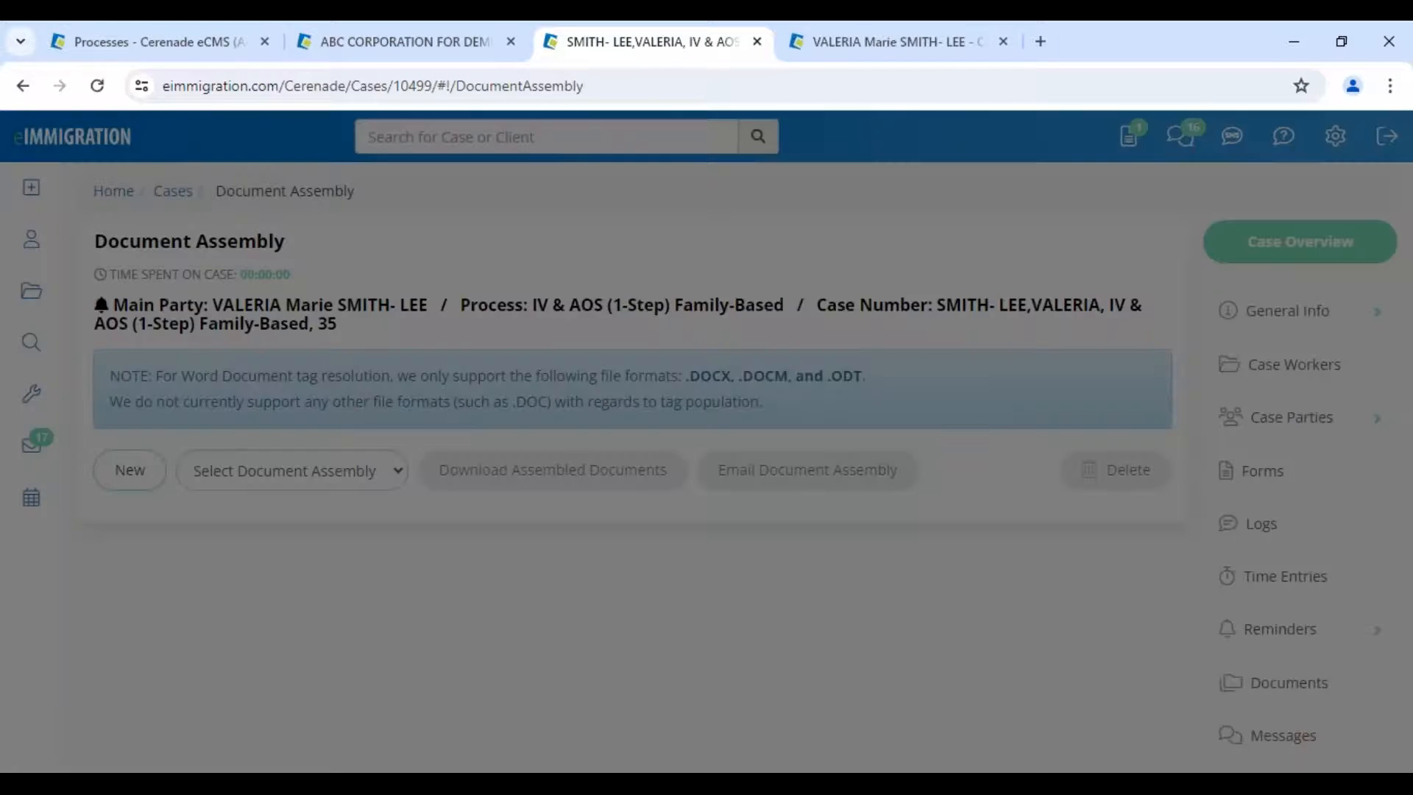
{"action": "left_click", "coordinate": [677, 247]}
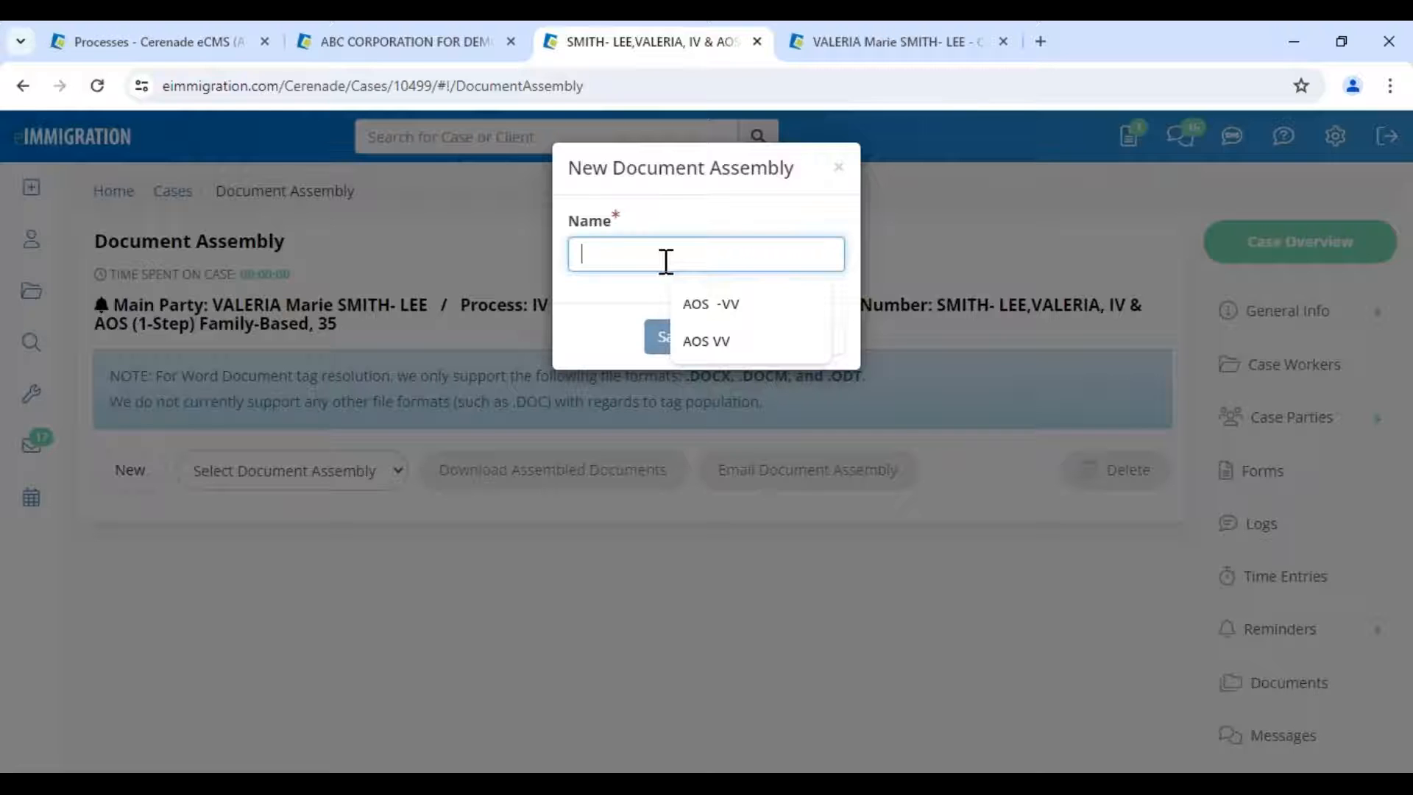
{"action": "left_click", "coordinate": [718, 315]}
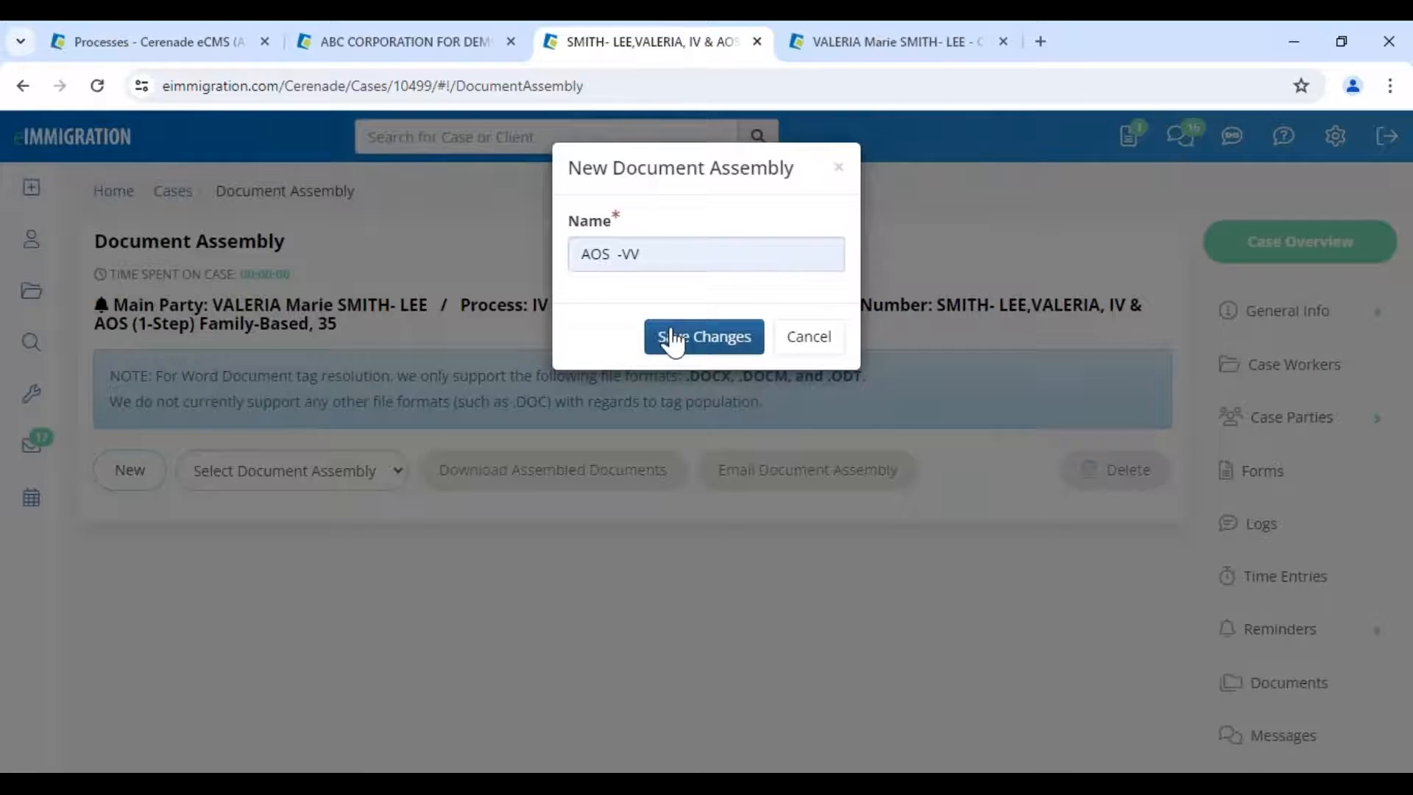
{"action": "left_click", "coordinate": [672, 341]}
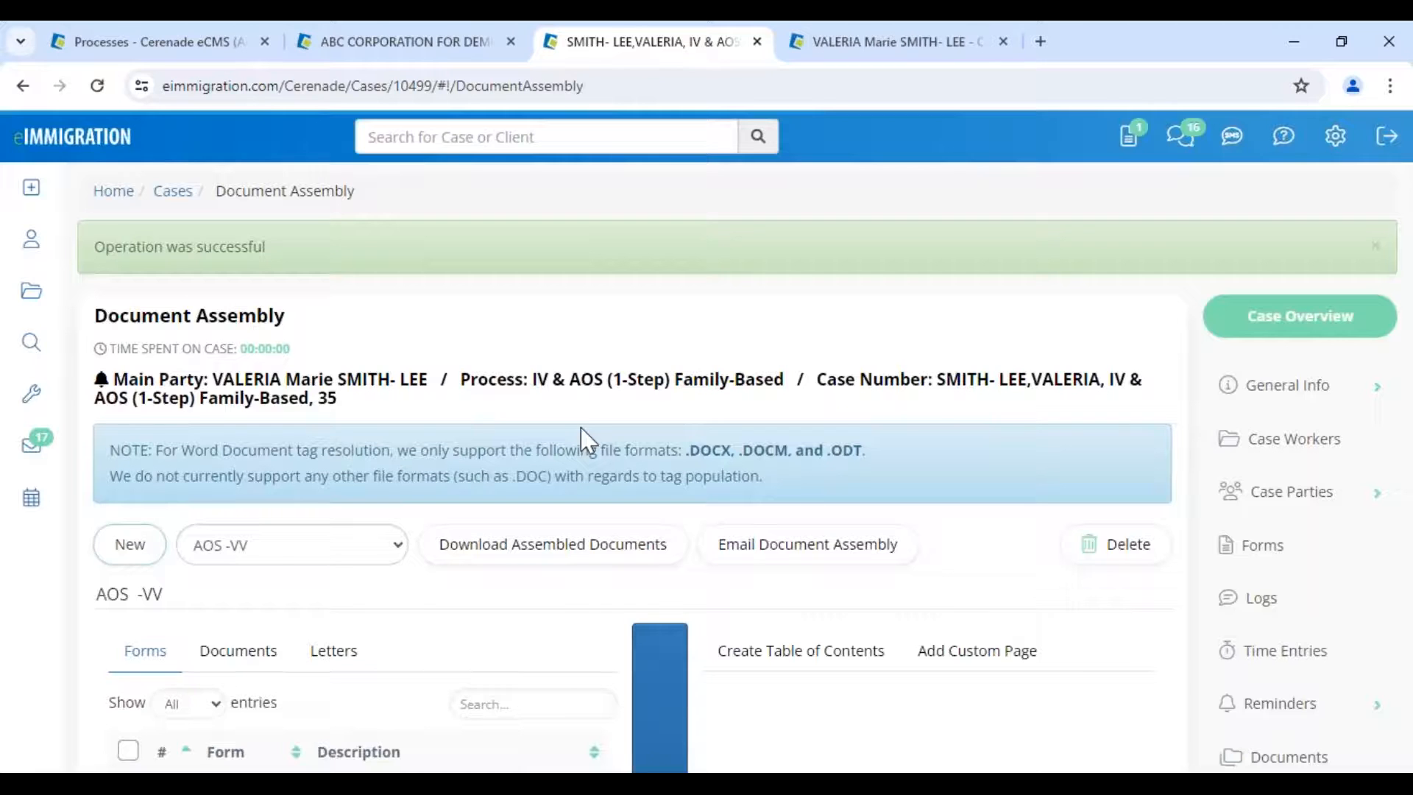
- Add all available forms and all case letters to the AOS -VV assembly
{"action": "scroll", "coordinate": [129, 356], "scroll_direction": "down", "scroll_amount": 5}
{"action": "left_click", "coordinate": [128, 338]}
{"action": "left_click", "coordinate": [638, 465]}
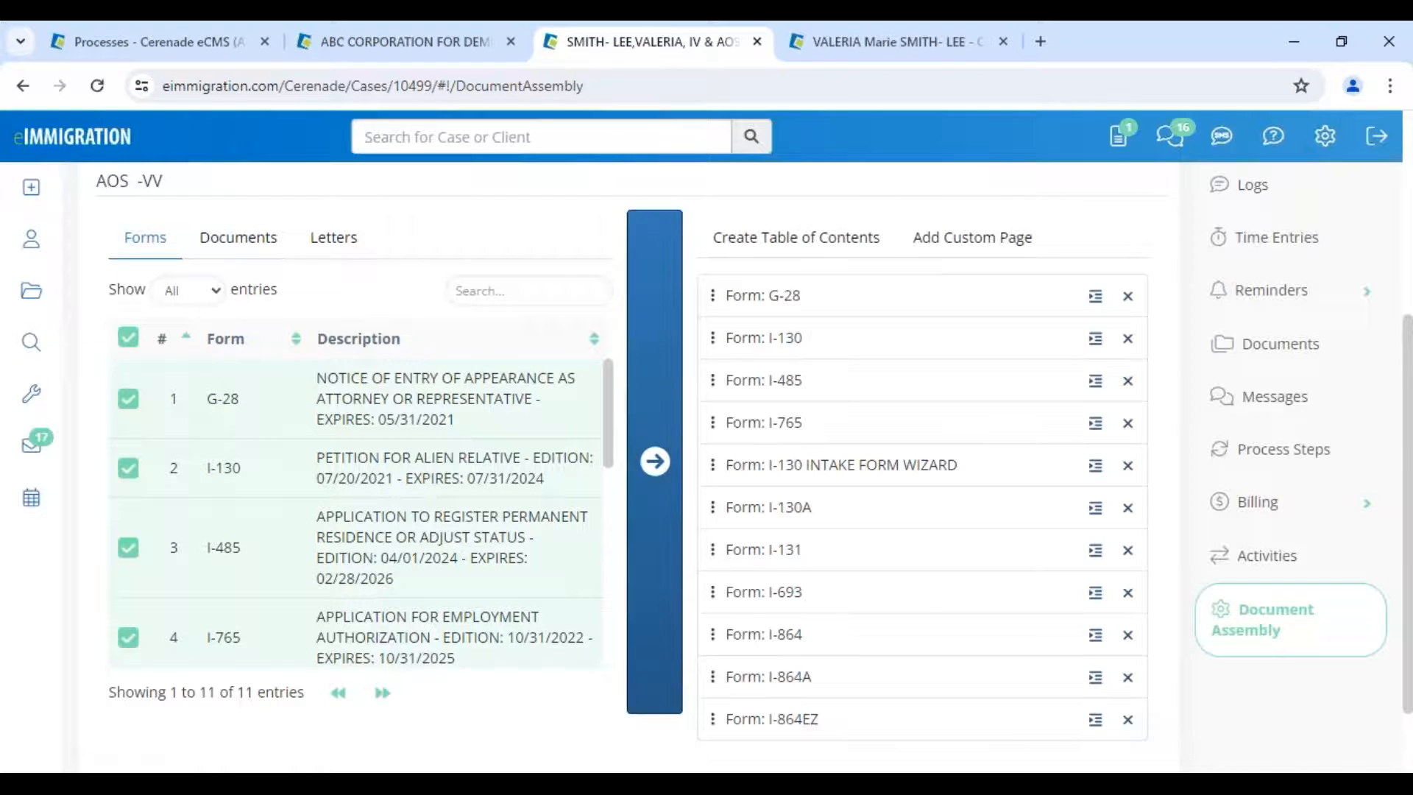
{"action": "left_click", "coordinate": [324, 246]}
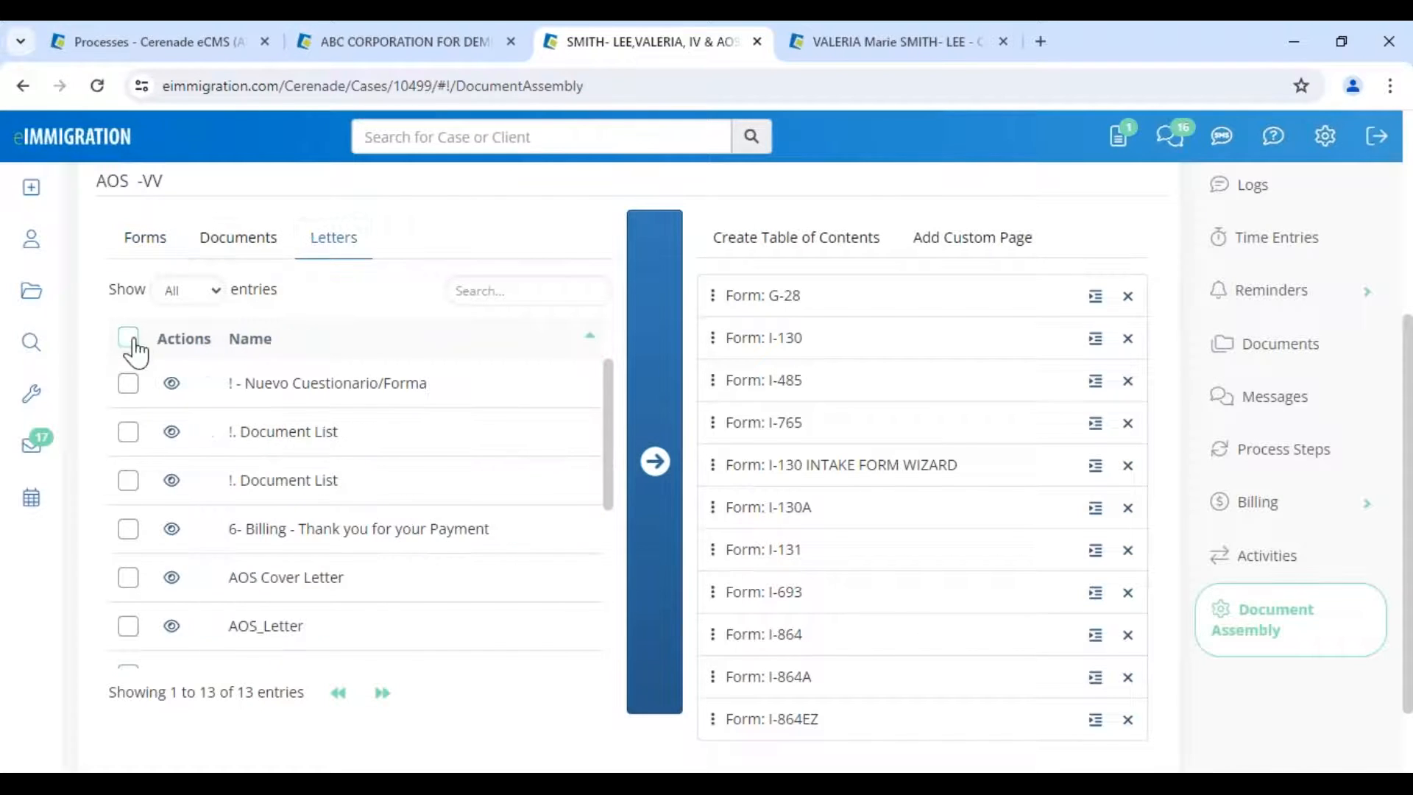
{"action": "left_click", "coordinate": [128, 338]}
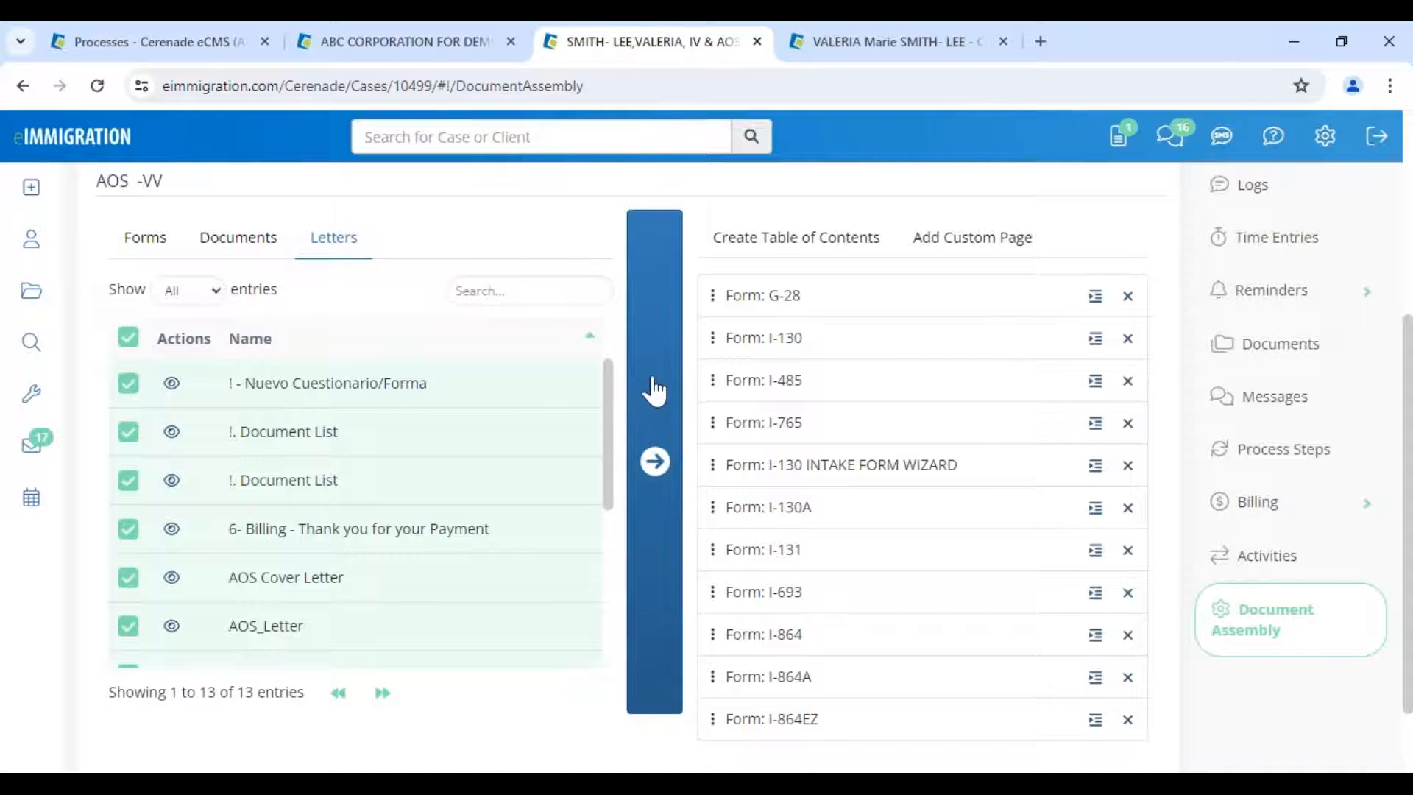
{"action": "left_click", "coordinate": [654, 464]}
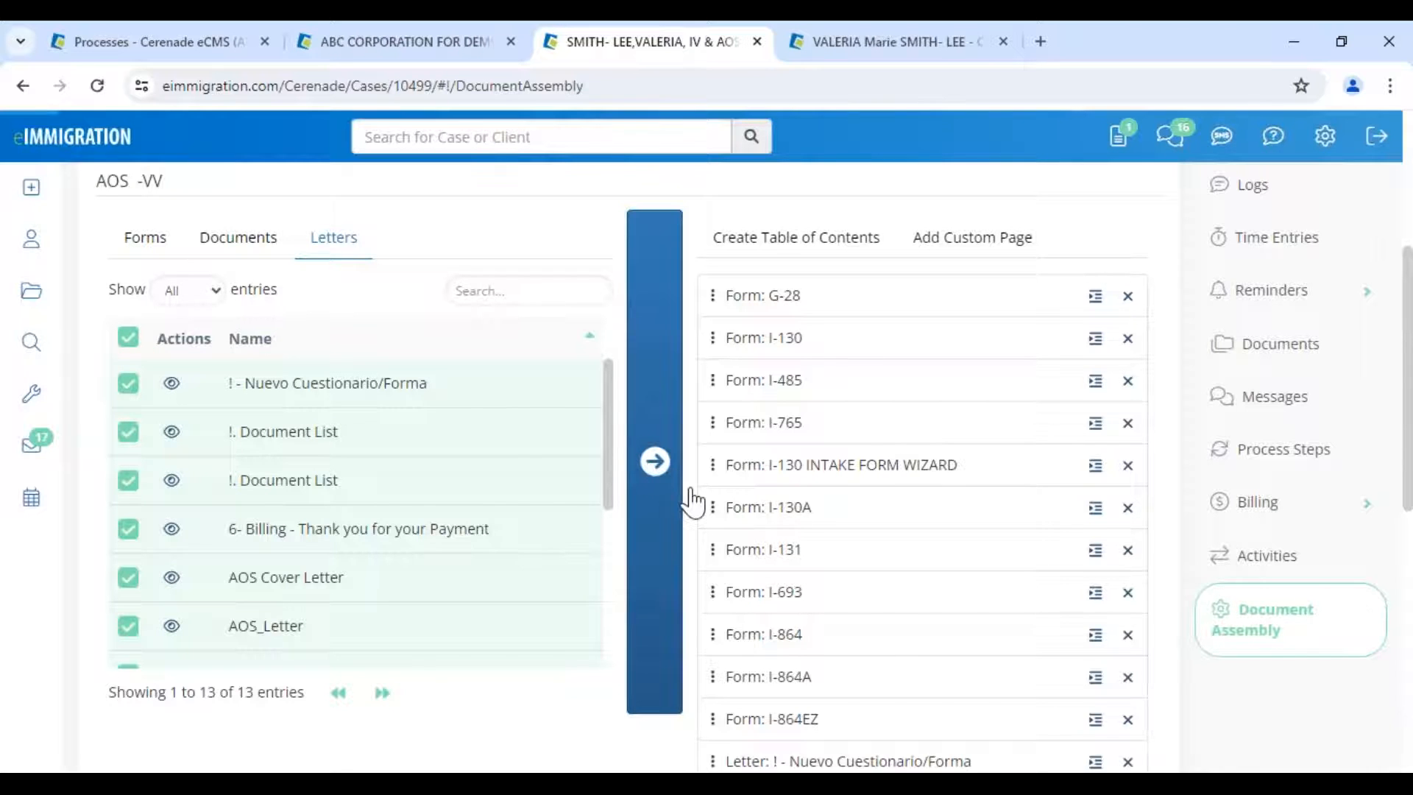
- Move Nuevo Cuestionario/Forma after Form: I-130 and Document List letters after I-485 and I-765
{"action": "scroll", "coordinate": [765, 725], "scroll_direction": "down", "scroll_amount": 1}
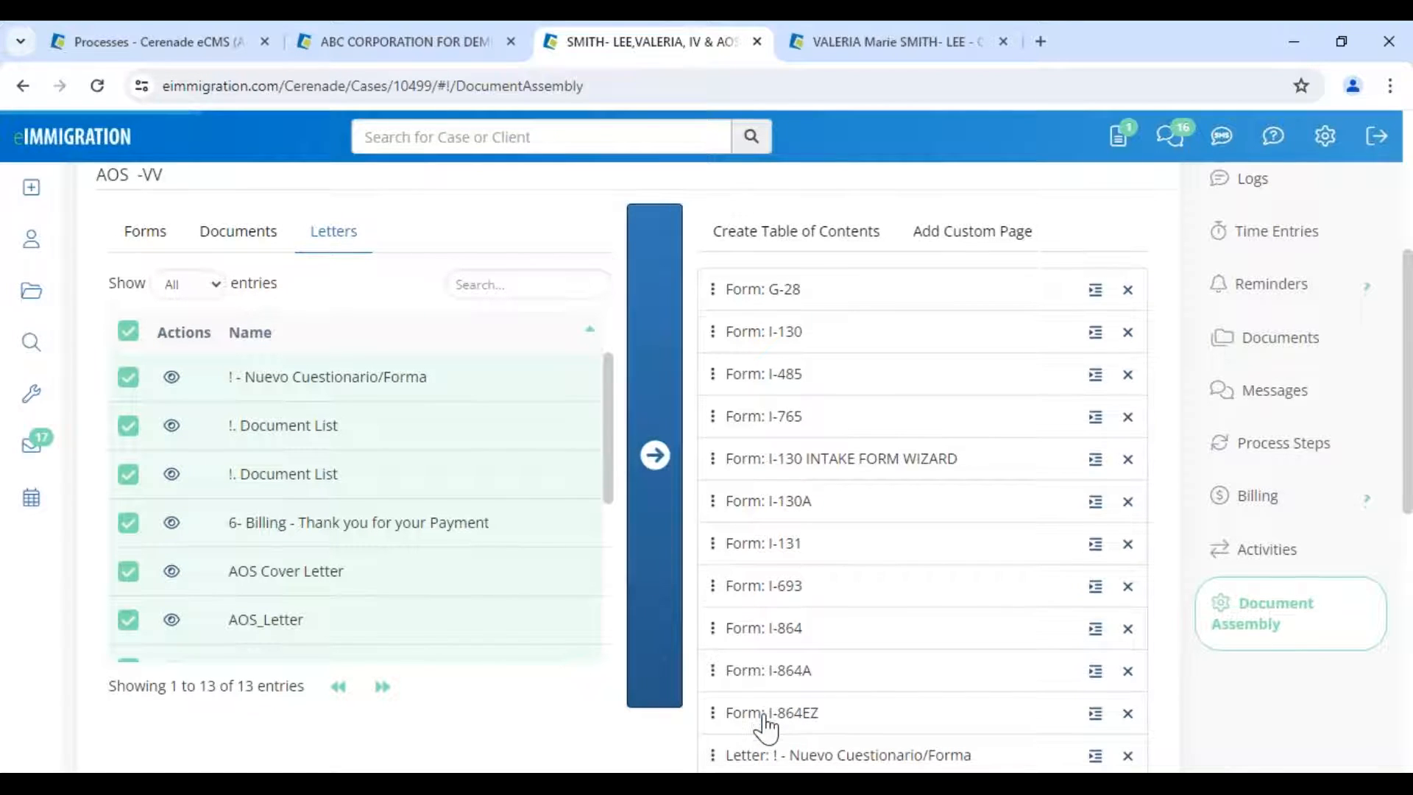
{"action": "scroll", "coordinate": [766, 725], "scroll_direction": "down", "scroll_amount": 1}
{"action": "left_click_drag", "start_coordinate": [765, 753], "coordinate": [777, 361]}
{"action": "left_click_drag", "start_coordinate": [733, 712], "coordinate": [735, 279]}
{"action": "left_click_drag", "start_coordinate": [734, 745], "coordinate": [736, 362]}
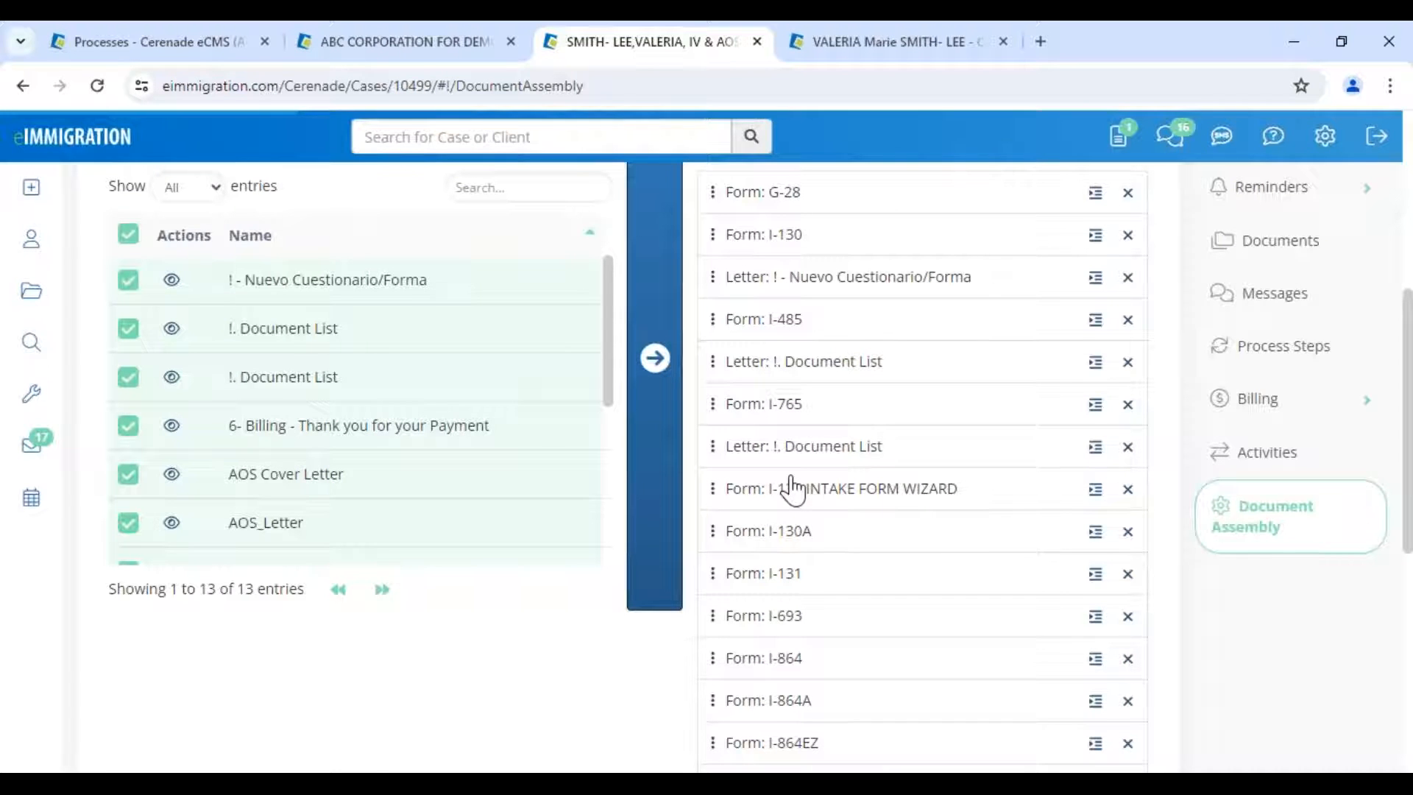
{"action": "scroll", "coordinate": [793, 488], "scroll_direction": "up", "scroll_amount": 4}
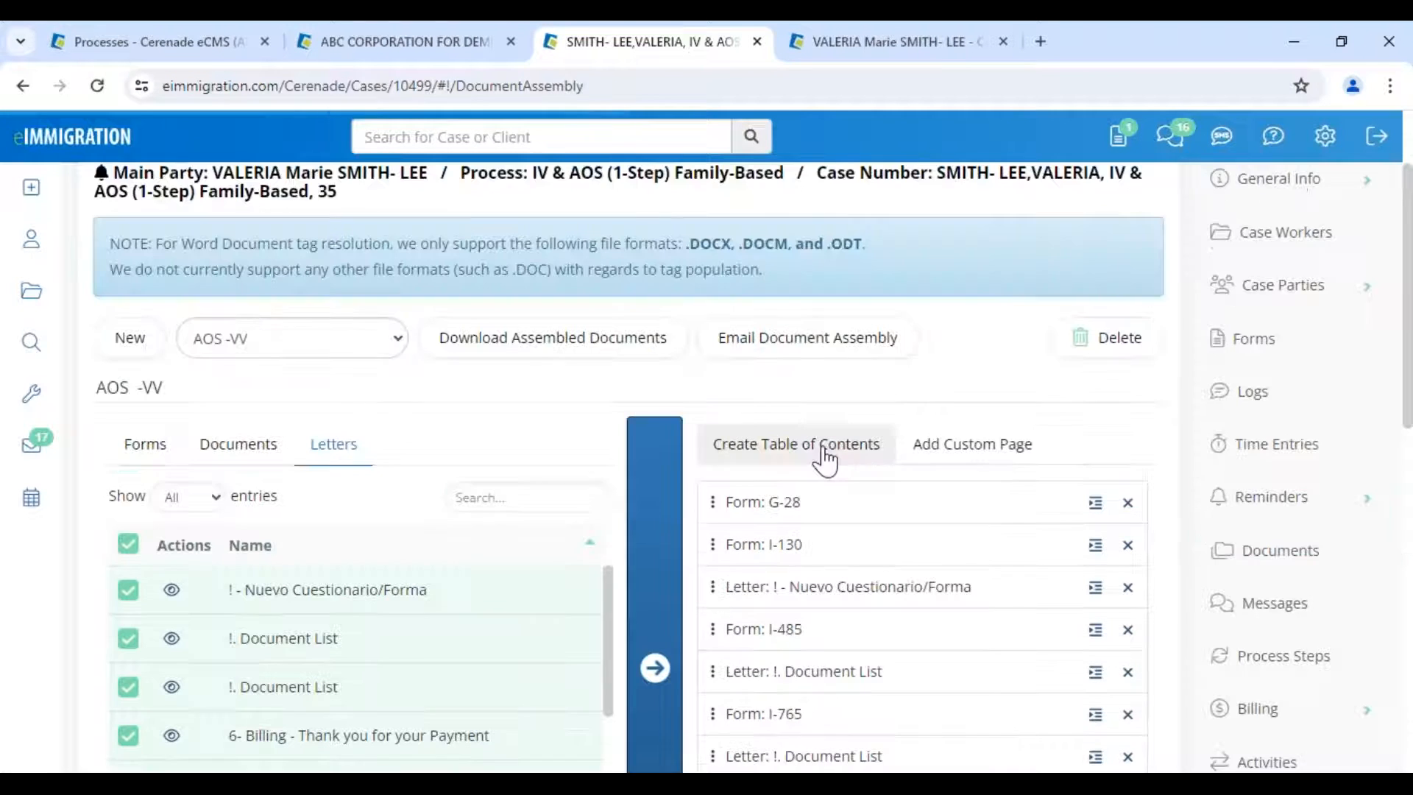
- Generate a 25-item table of contents for AOS -VV and save it into the assembly
{"action": "left_click", "coordinate": [823, 458]}
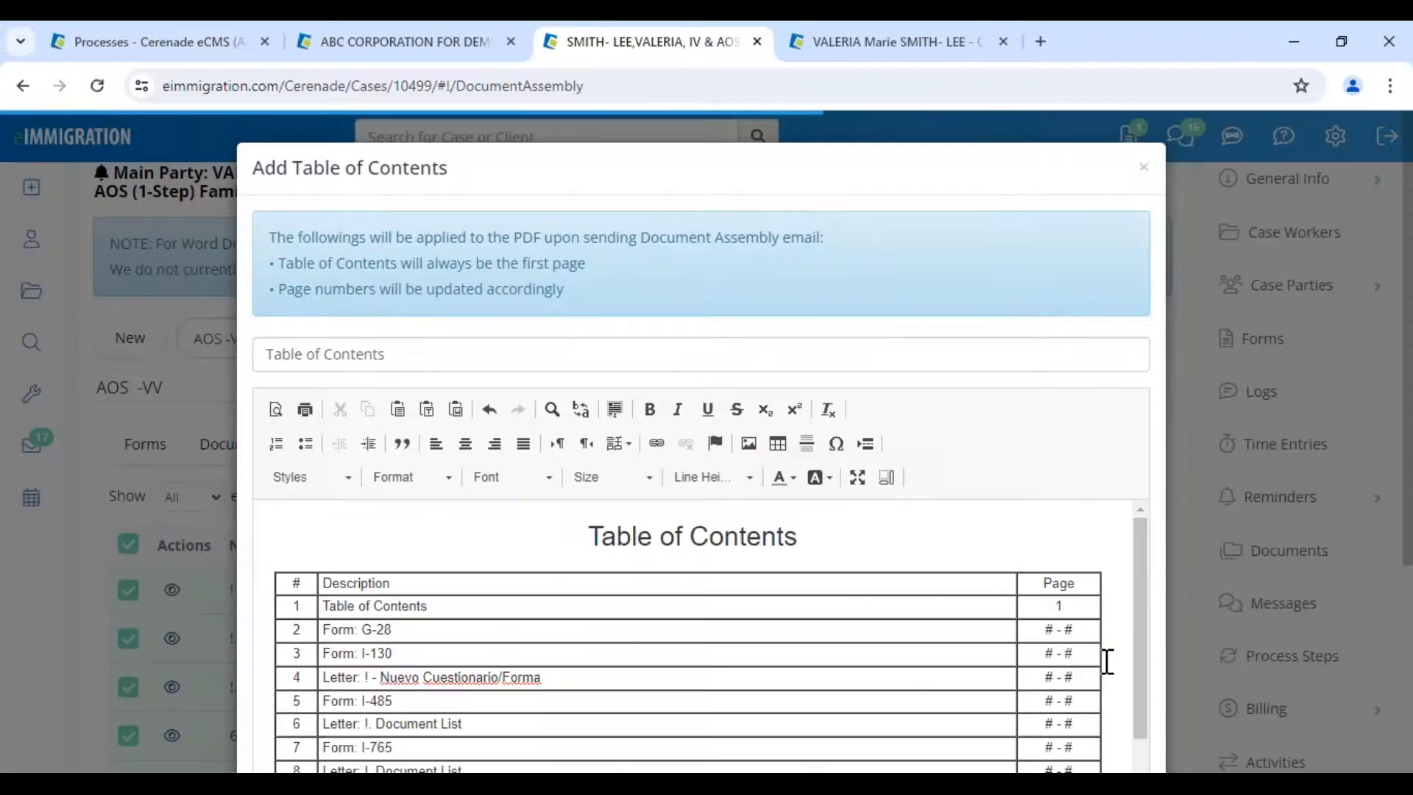
{"action": "scroll", "coordinate": [1108, 661], "scroll_direction": "down", "scroll_amount": 2}
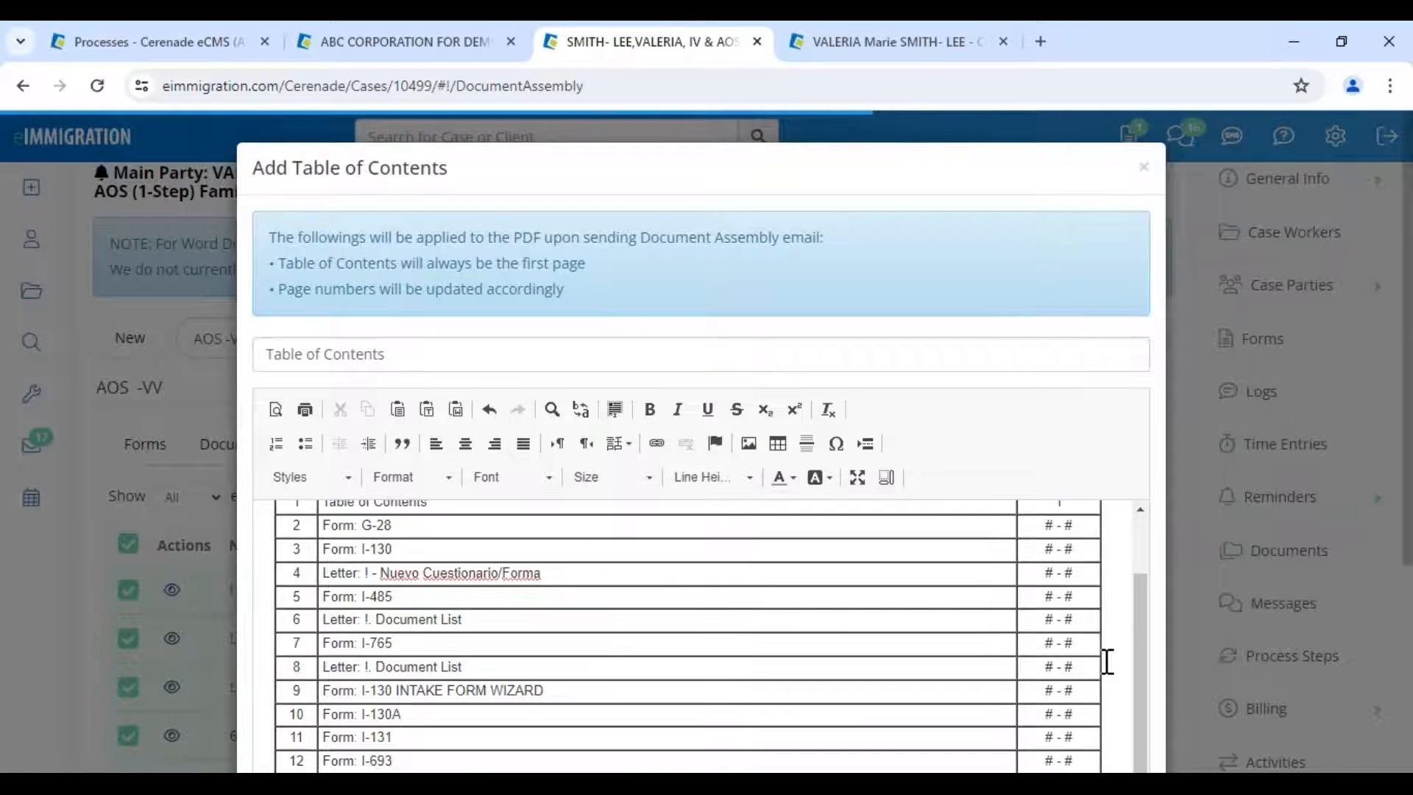
{"action": "scroll", "coordinate": [1108, 661], "scroll_direction": "down", "scroll_amount": 3}
{"action": "scroll", "coordinate": [1105, 661], "scroll_direction": "down", "scroll_amount": 4}
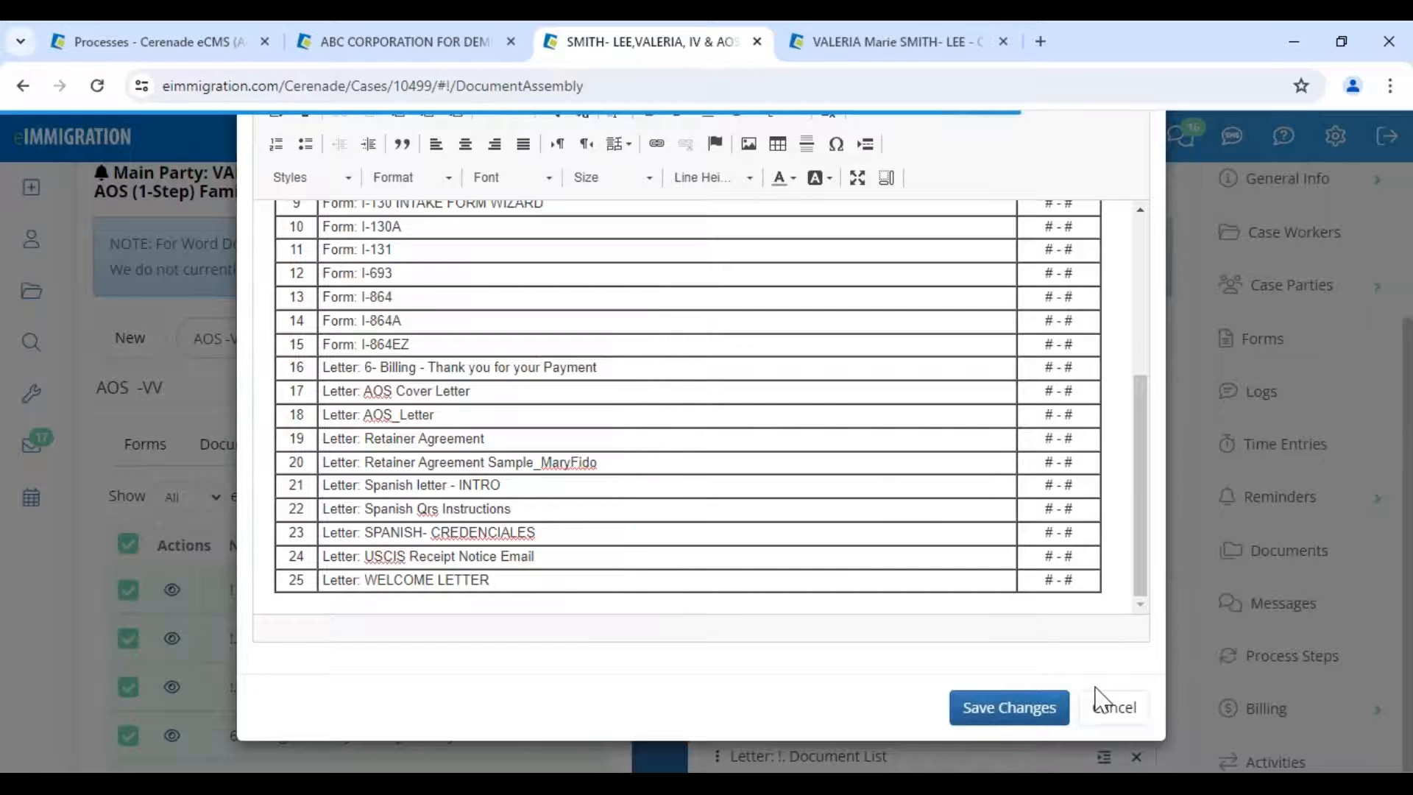
{"action": "left_click", "coordinate": [1096, 694]}
- Request the AOS -VV download using the suggested footer caption with footer page numbering enabled
{"action": "left_click", "coordinate": [620, 423]}
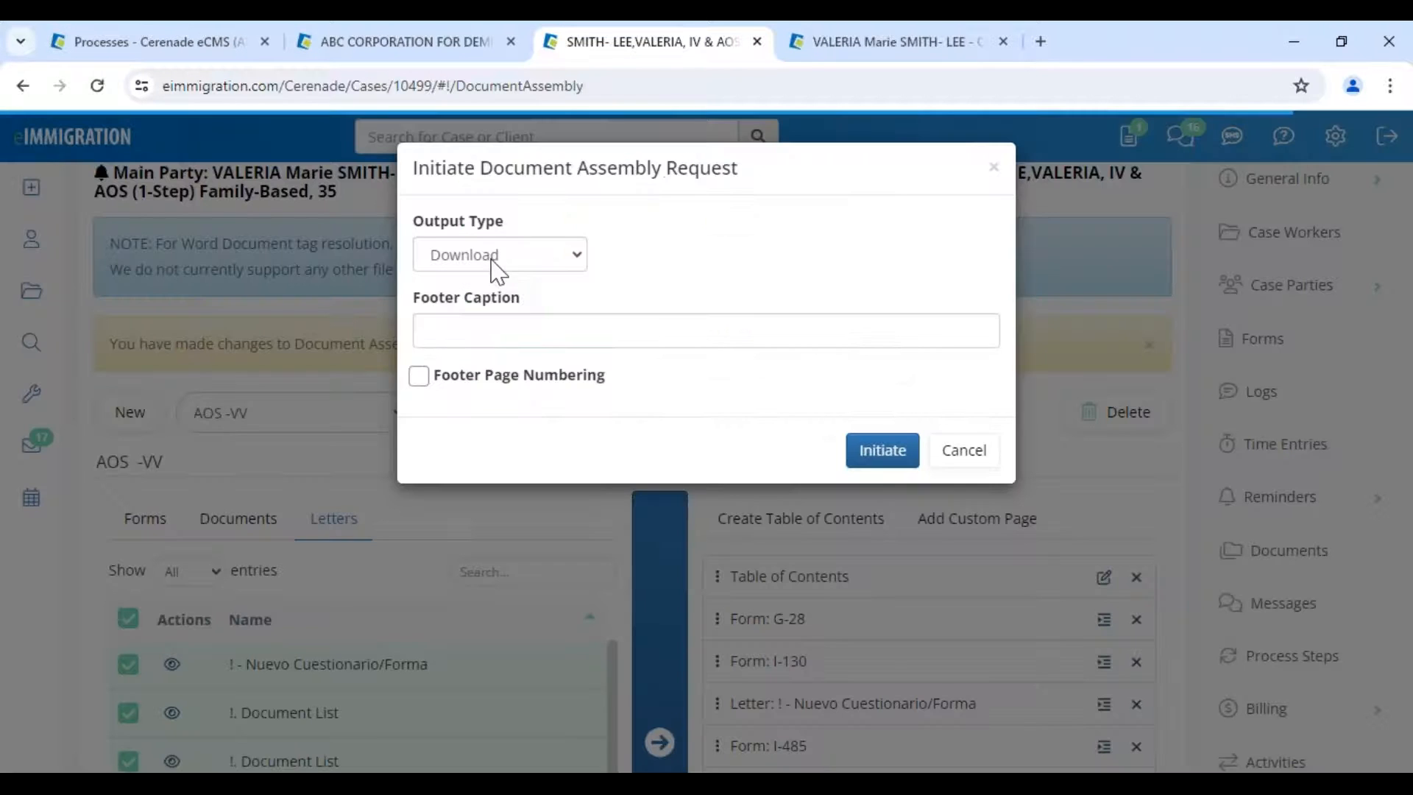
{"action": "left_click", "coordinate": [567, 331]}
{"action": "left_click", "coordinate": [593, 382]}
{"action": "left_click", "coordinate": [513, 382]}
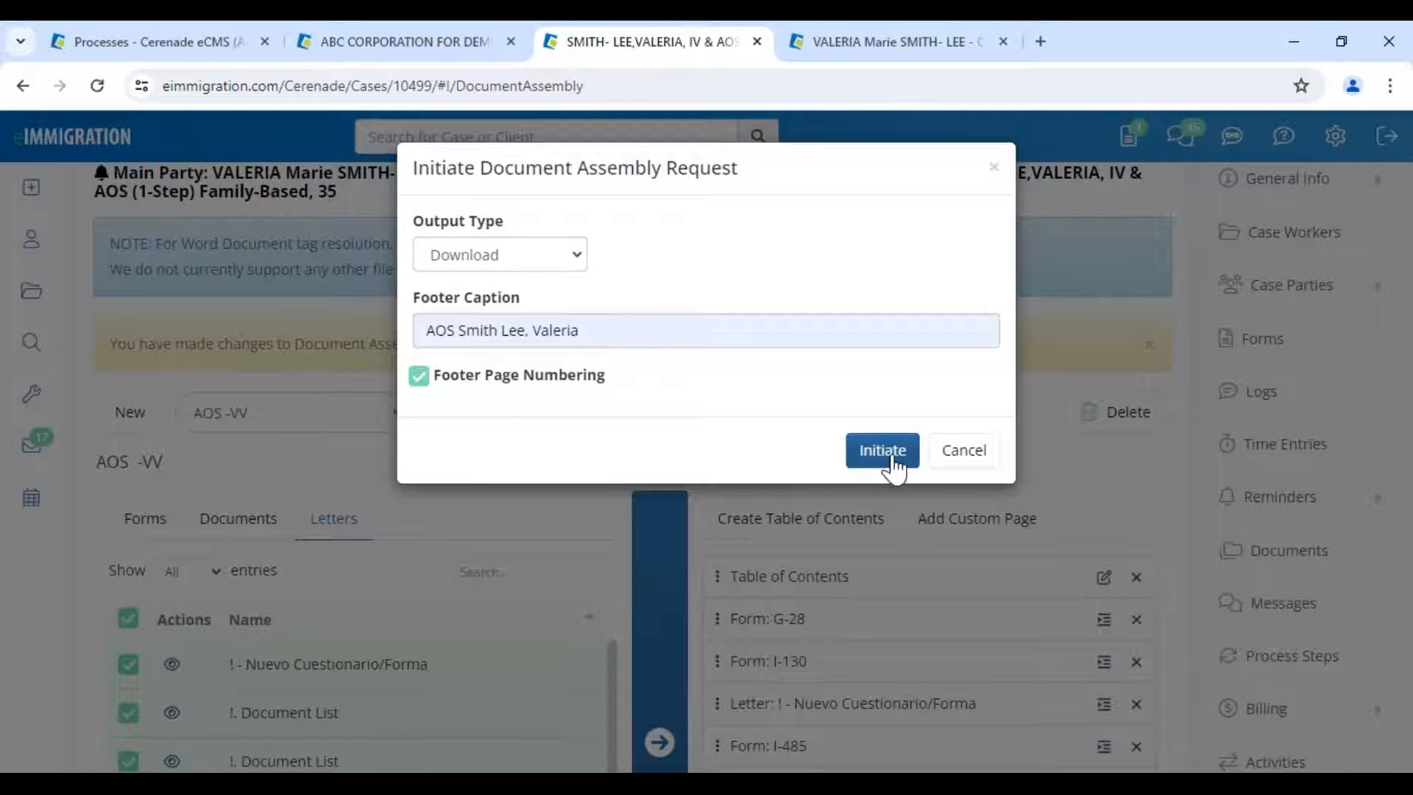
{"action": "left_click", "coordinate": [964, 464]}
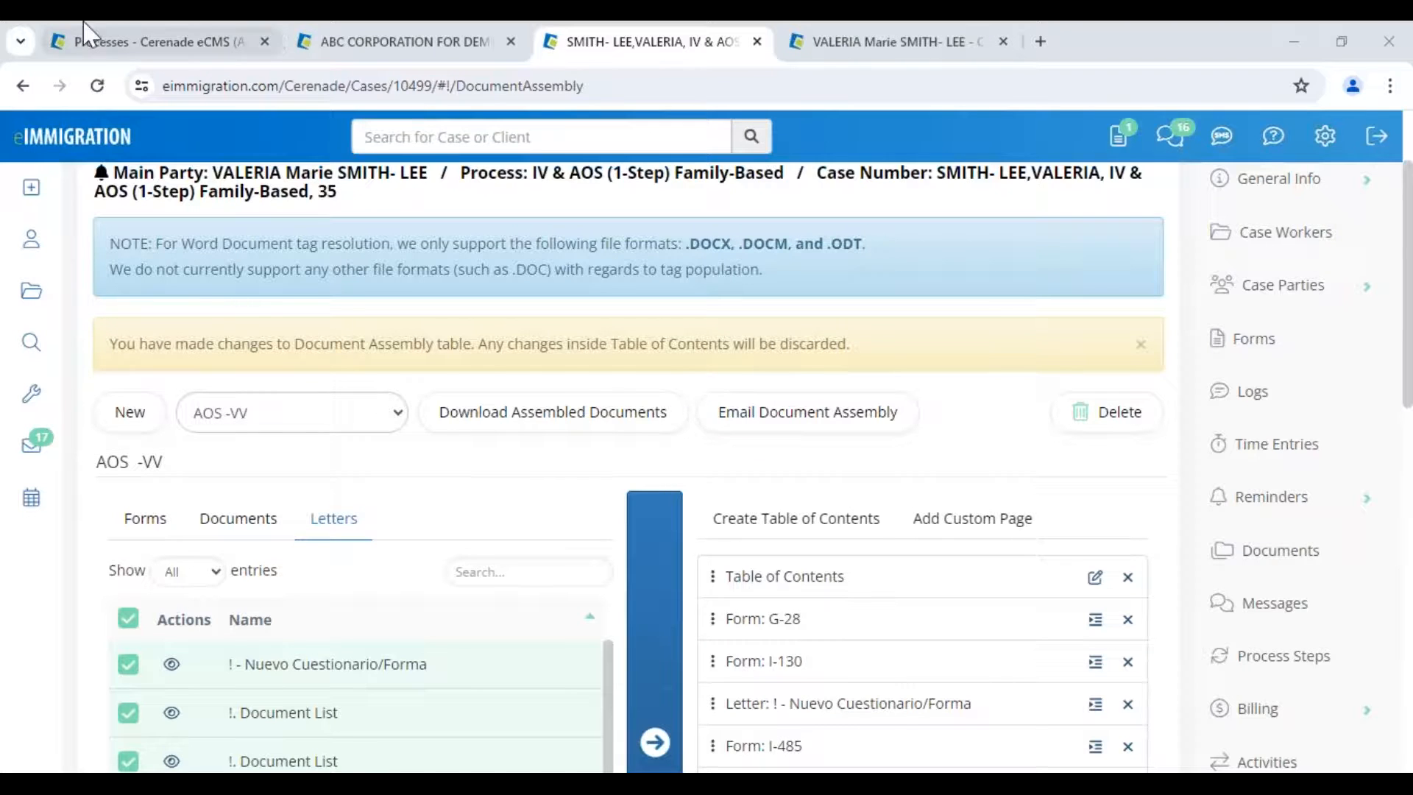
- From Administrator Home, open Case Processes and the Consular Processing documents list
{"action": "left_click", "coordinate": [114, 44]}
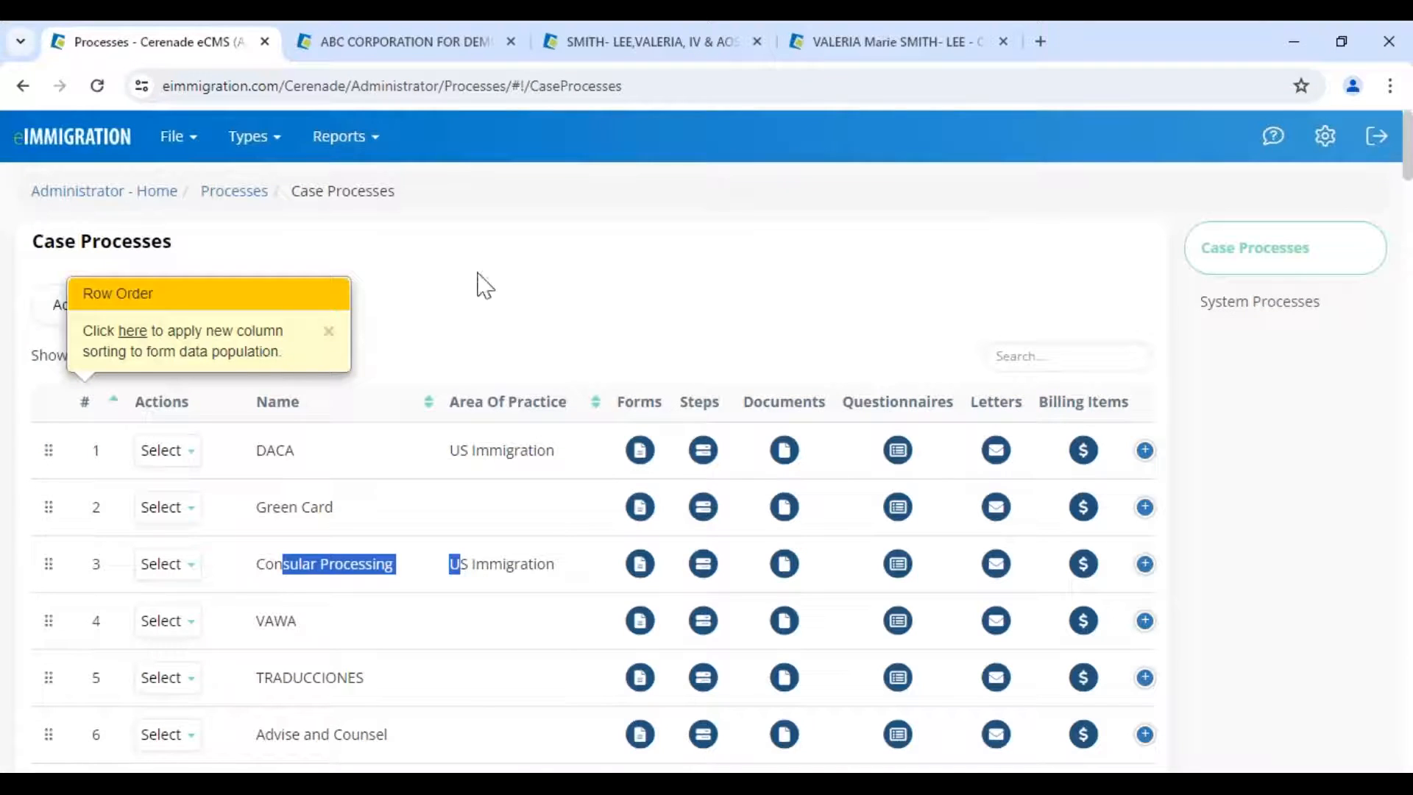
{"action": "left_click", "coordinate": [94, 195]}
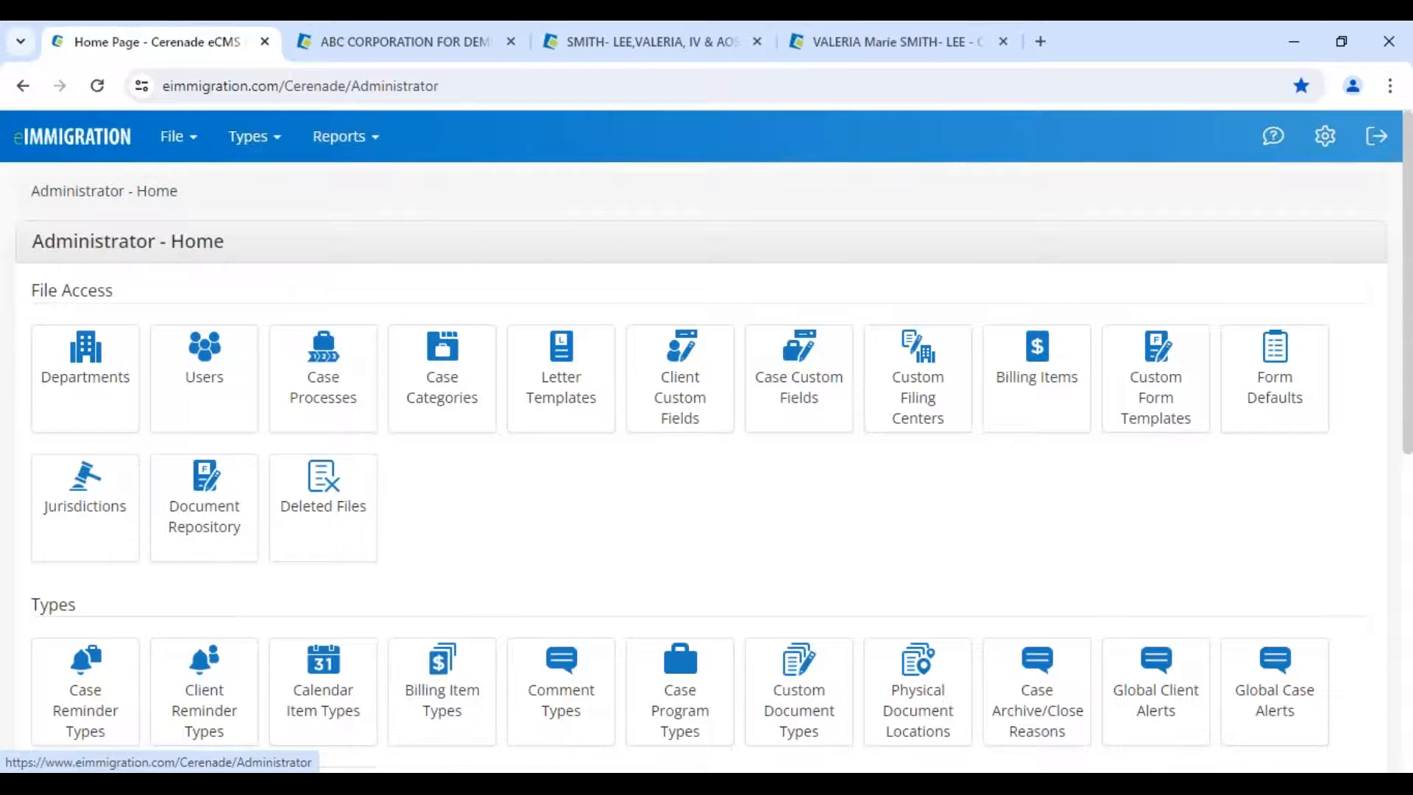
{"action": "left_click", "coordinate": [321, 423]}
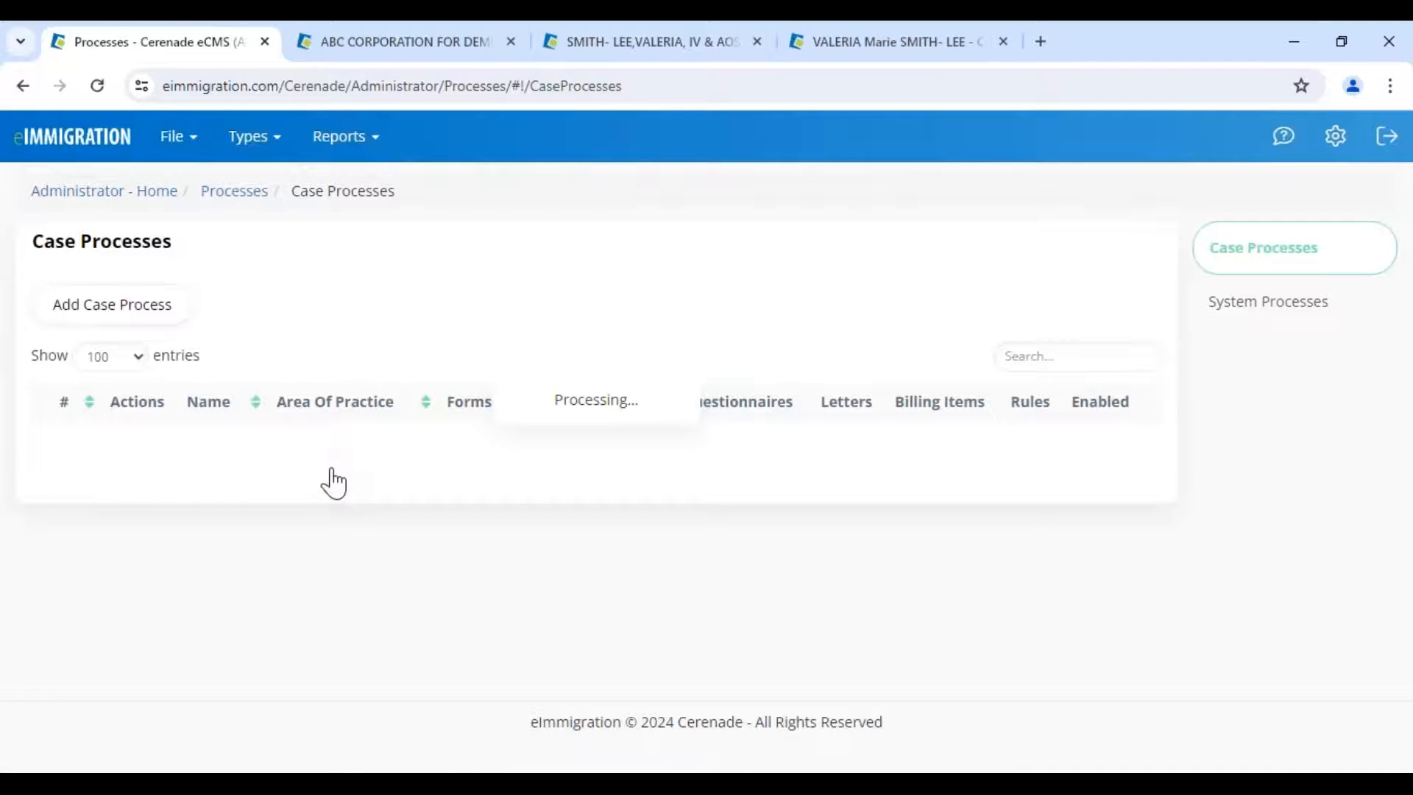
{"action": "left_click_drag", "start_coordinate": [265, 582], "coordinate": [451, 606]}
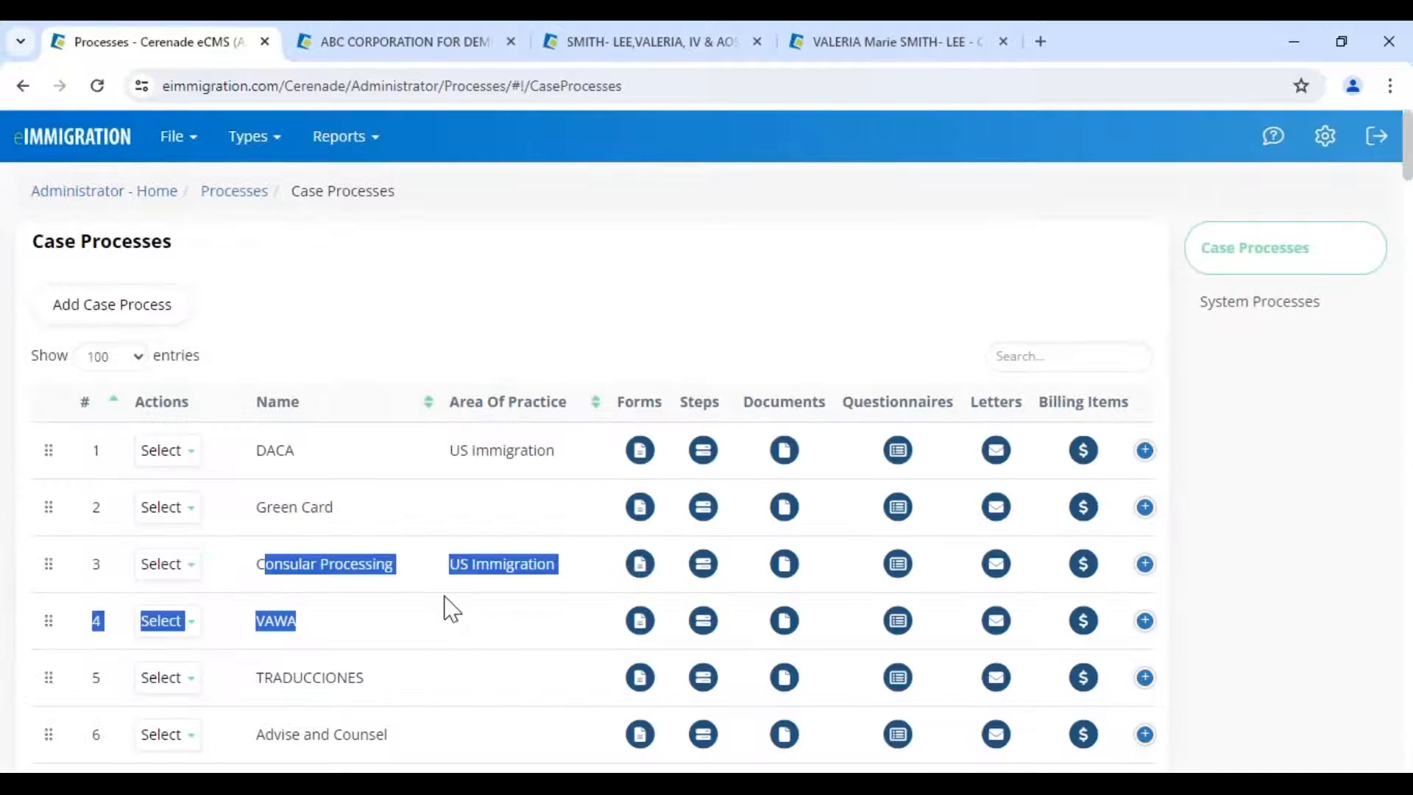
{"action": "left_click", "coordinate": [434, 585]}
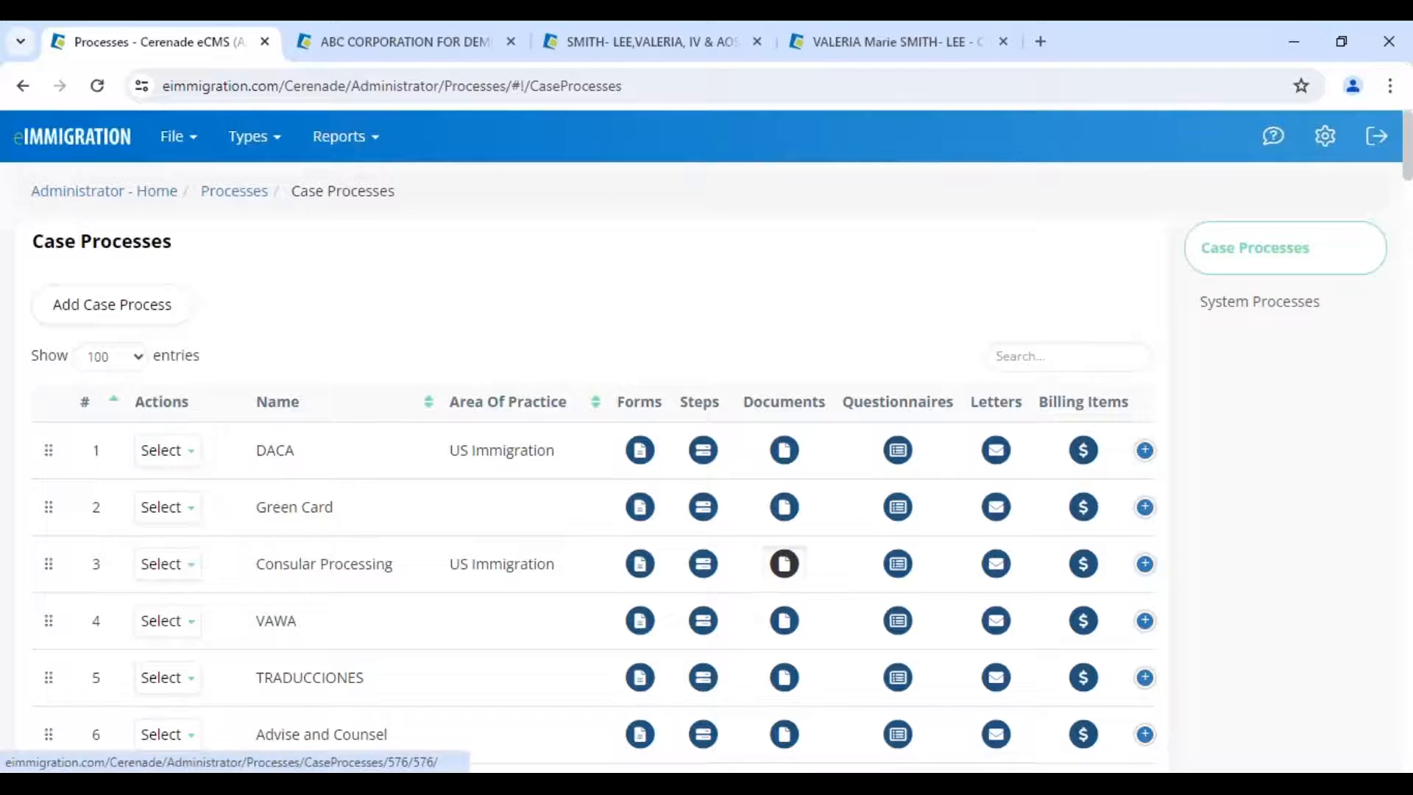
{"action": "left_click", "coordinate": [782, 567]}
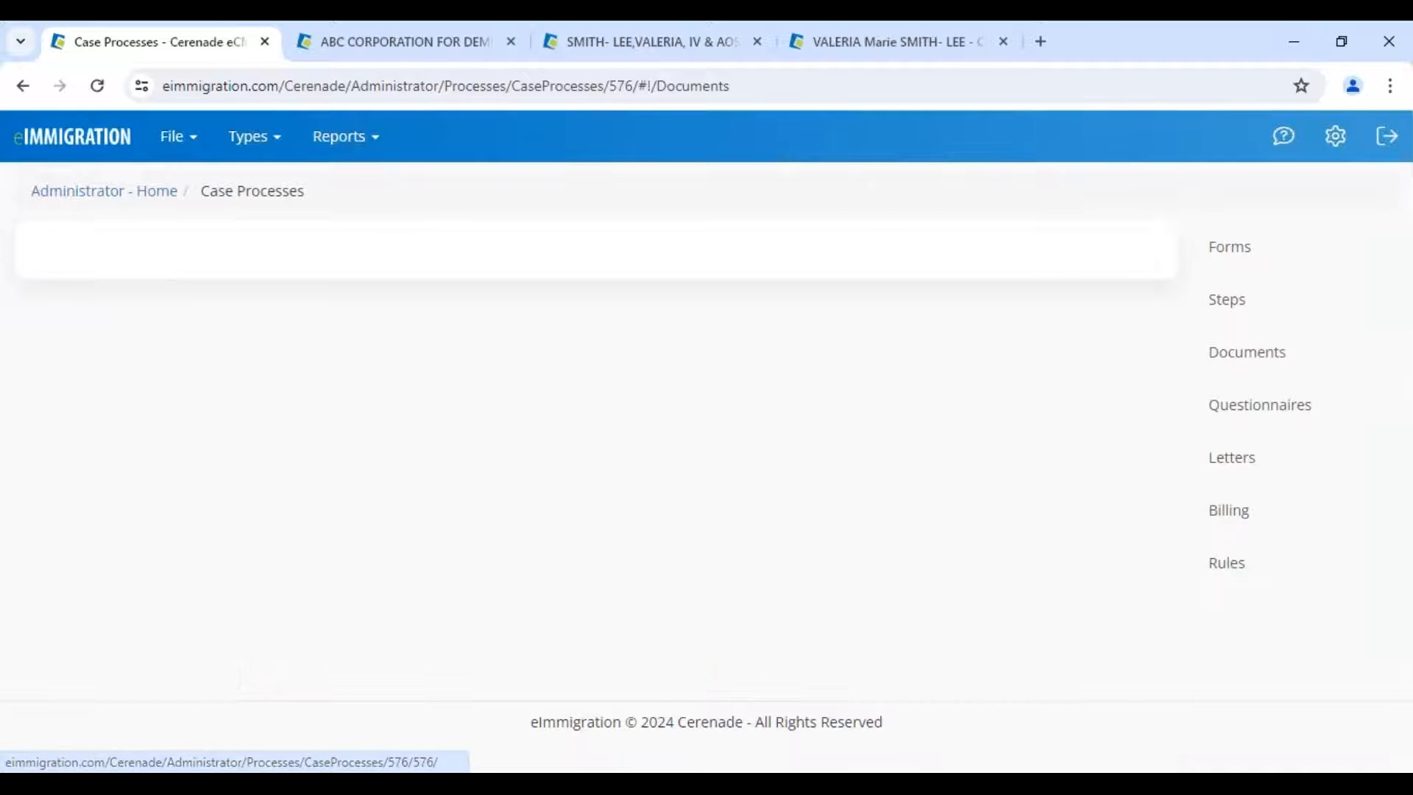
- Add Marriage Certificate, Proof of Address and Passport Photo documents, then return to Administrator Home
{"action": "left_click", "coordinate": [88, 397]}
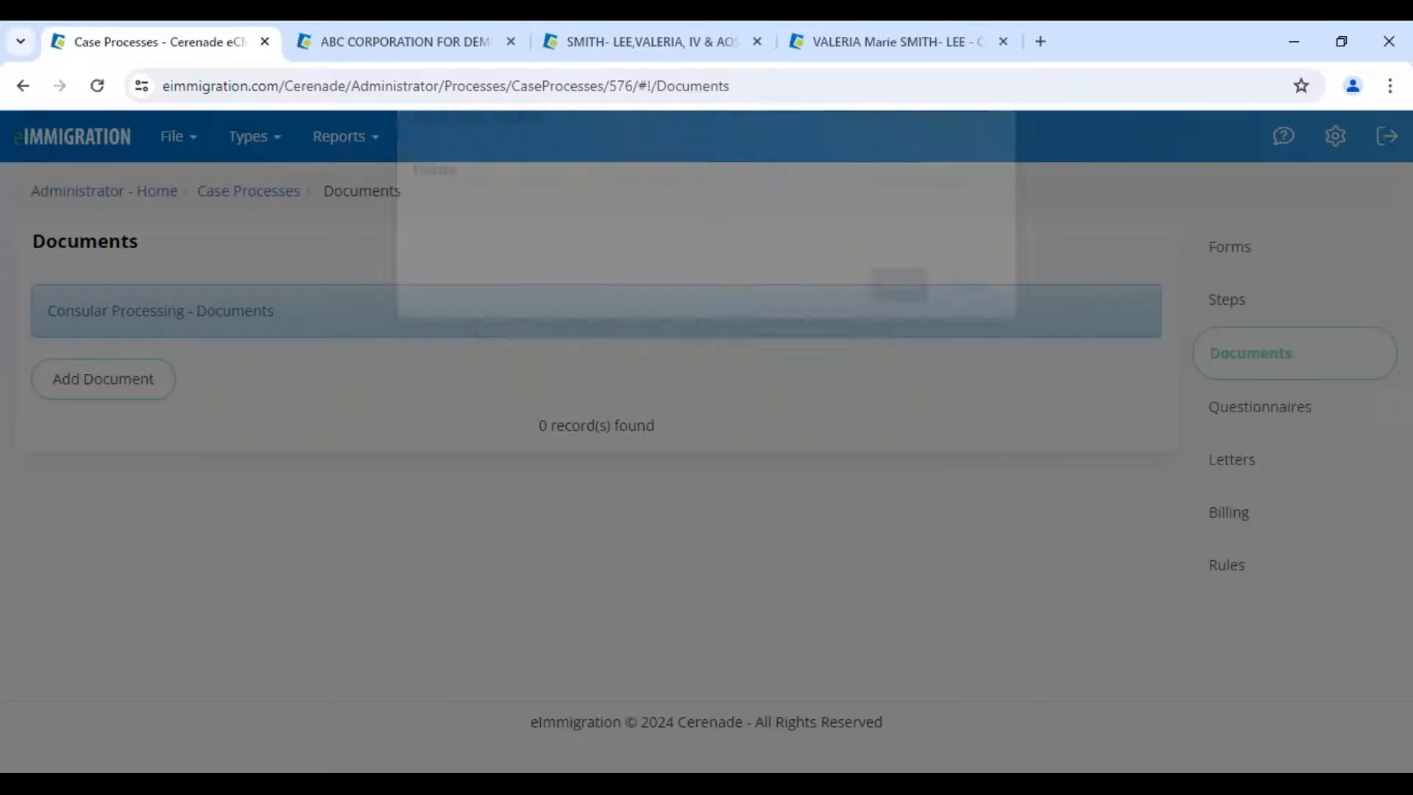
{"action": "left_click", "coordinate": [451, 239]}
{"action": "left_click", "coordinate": [564, 325]}
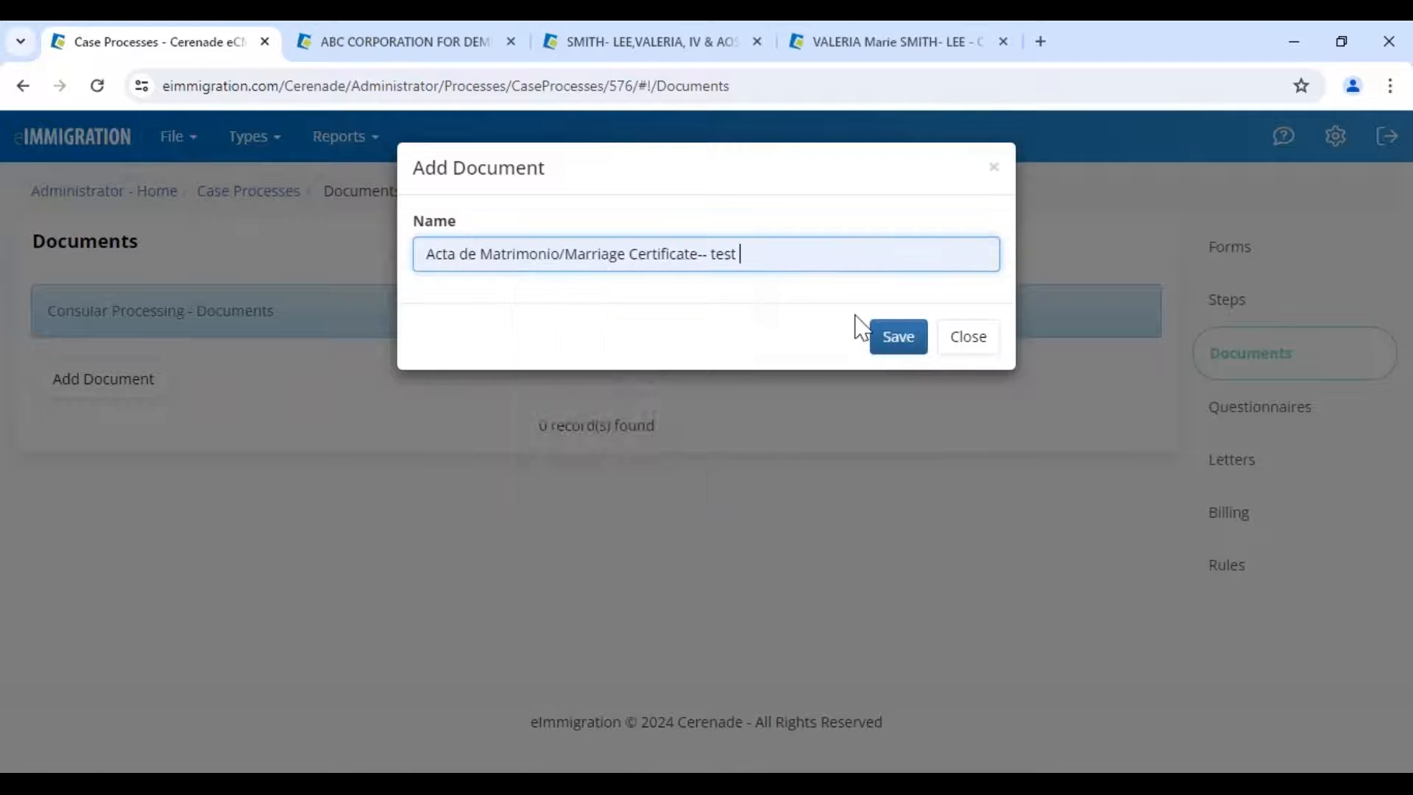
{"action": "left_click", "coordinate": [898, 342]}
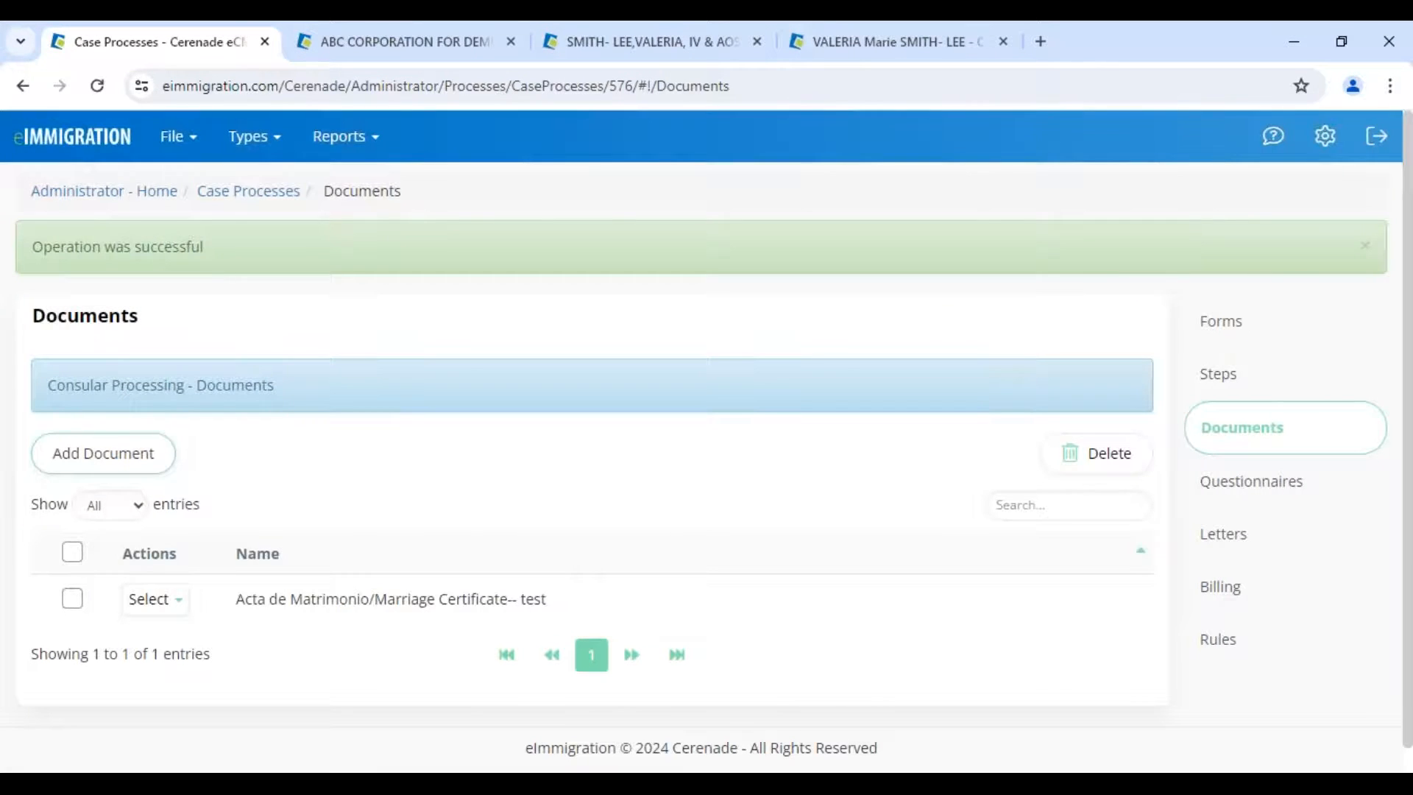
{"action": "left_click", "coordinate": [103, 452]}
{"action": "left_click", "coordinate": [556, 340]}
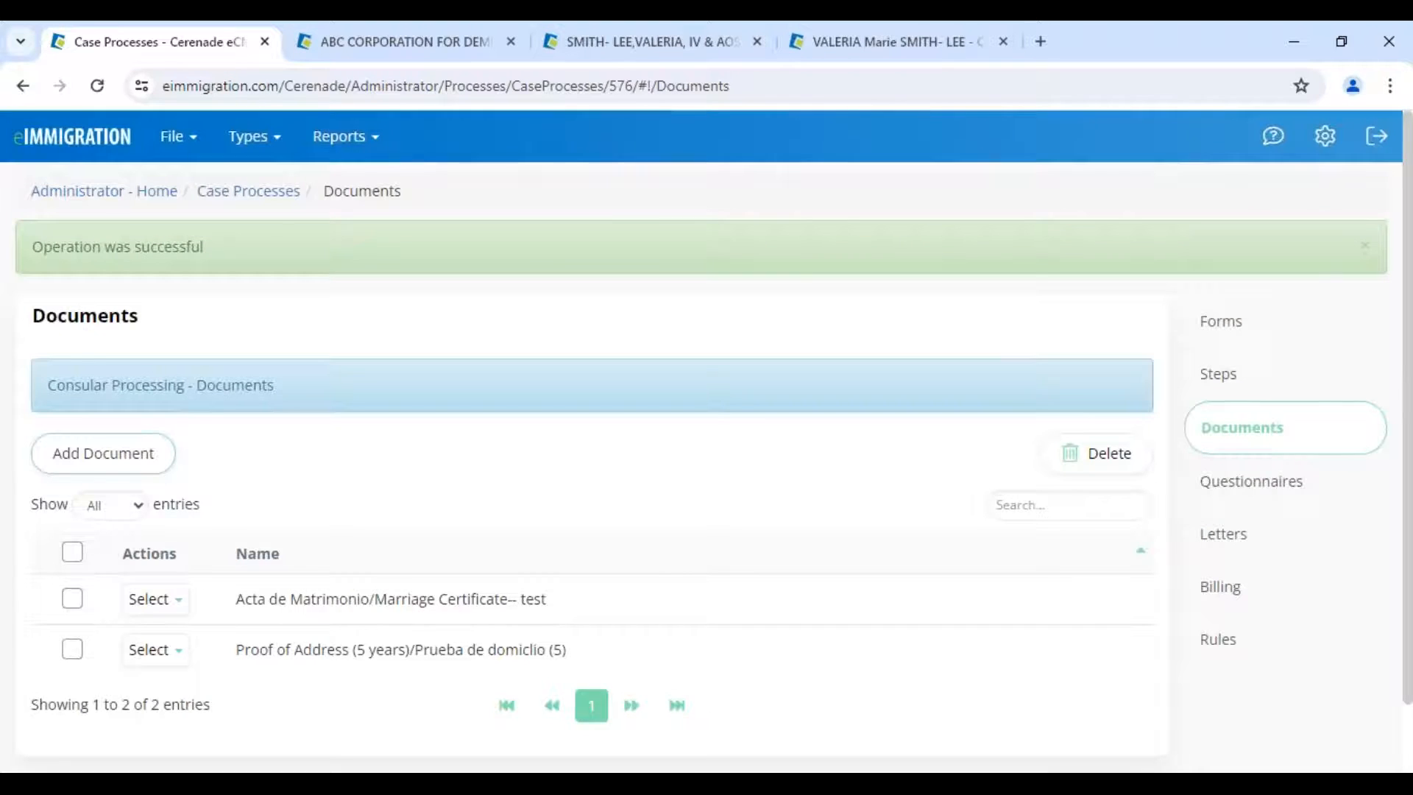
{"action": "left_click", "coordinate": [103, 453]}
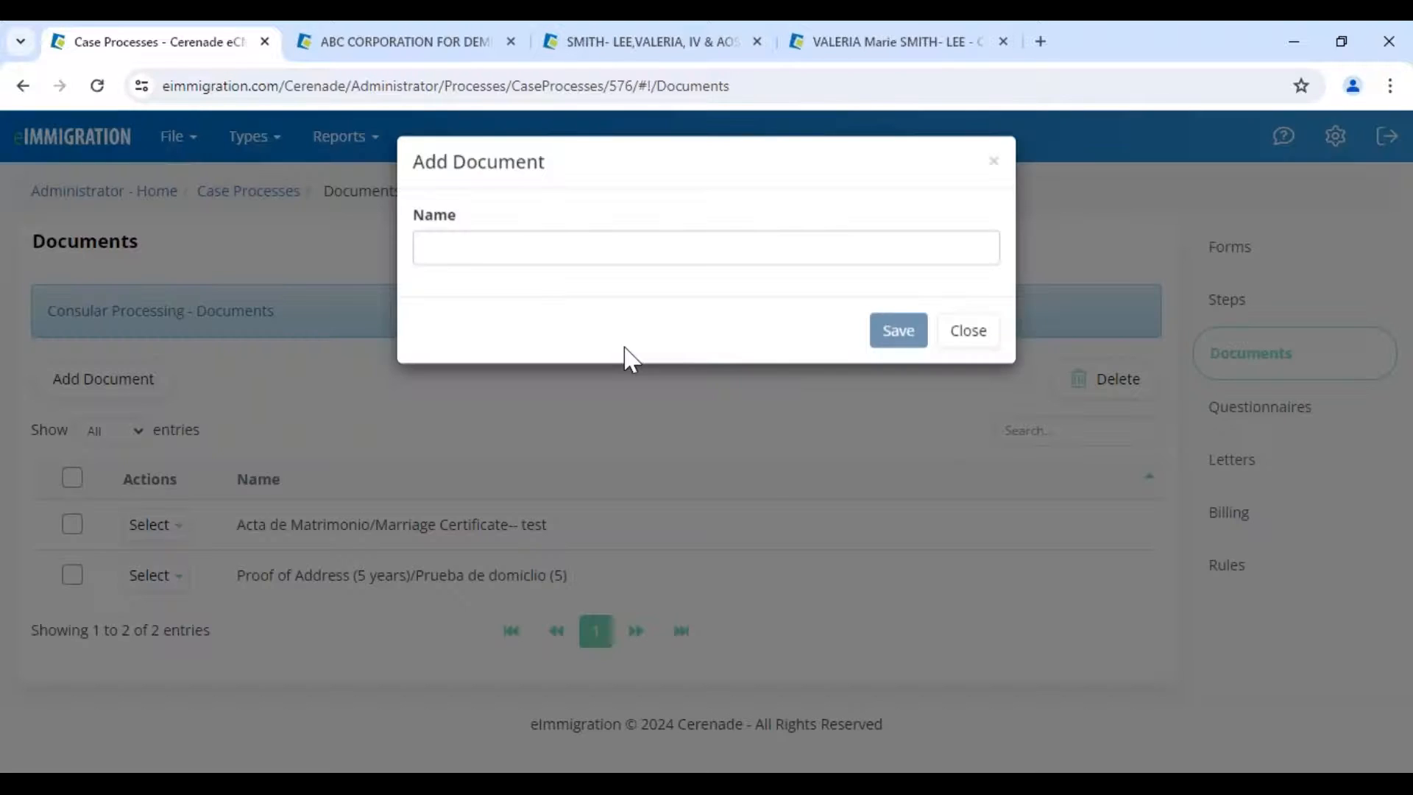
{"action": "left_click", "coordinate": [698, 394]}
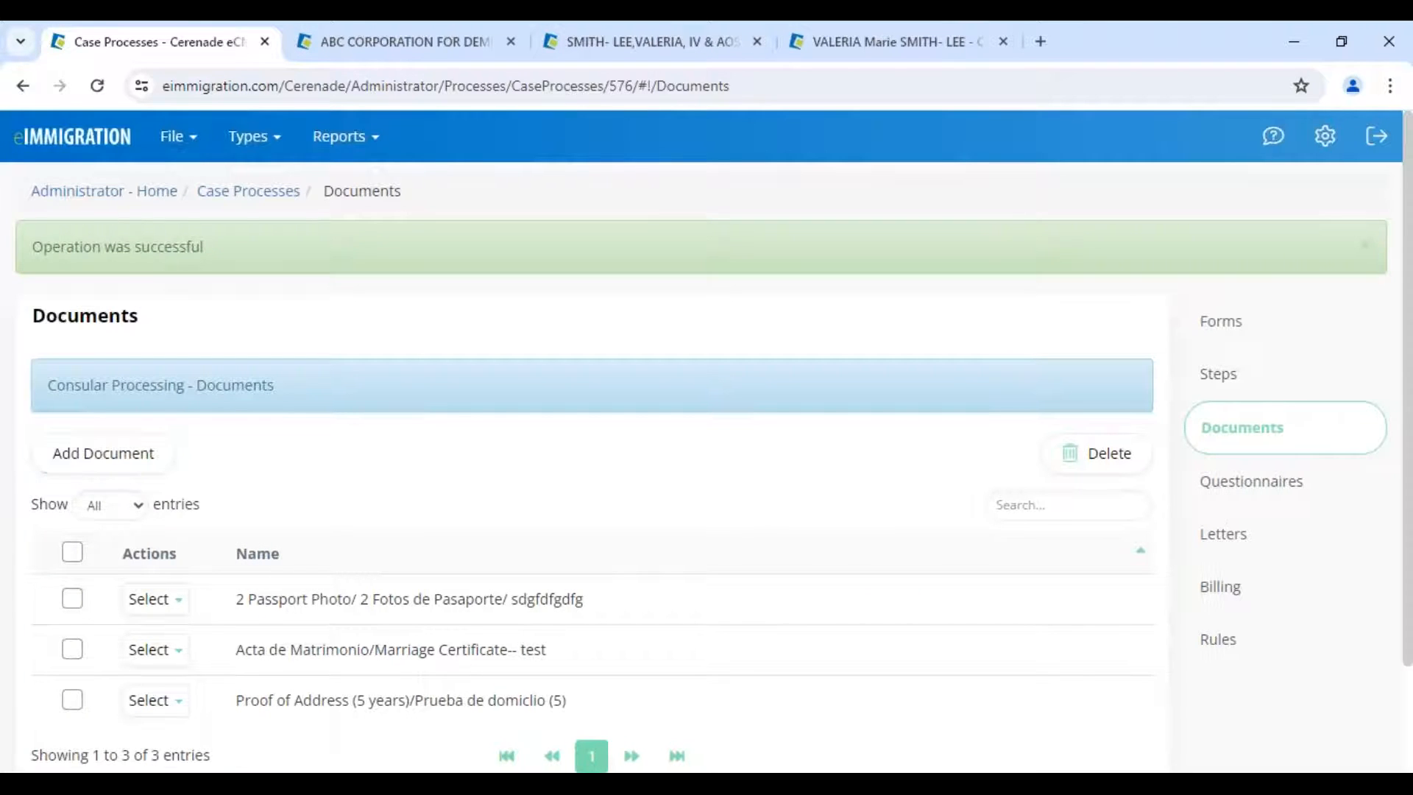
{"action": "left_click", "coordinate": [90, 193]}
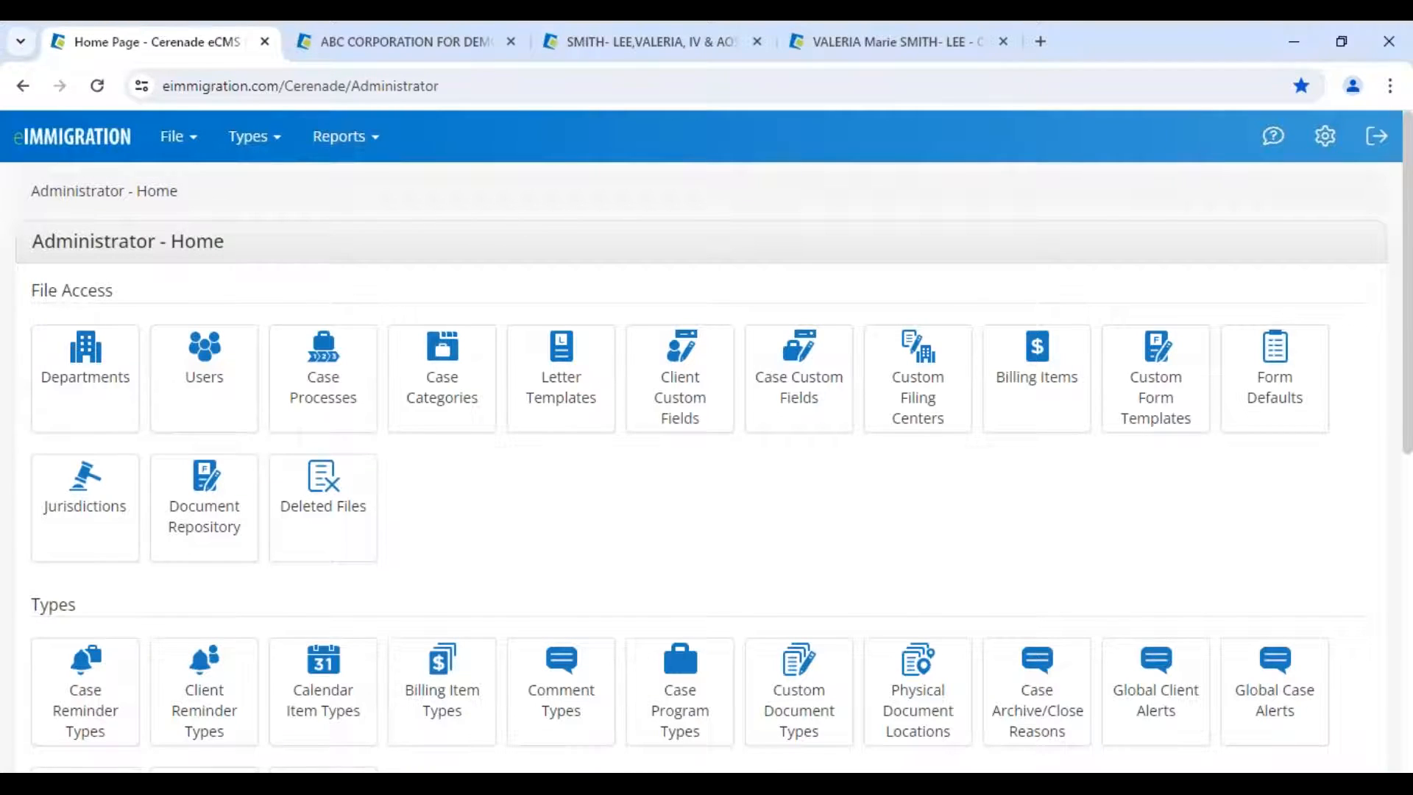
- Bring back the PowerPoint training slide show and advance to the agenda slide
{"action": "mouse_move", "coordinate": [723, 728]}
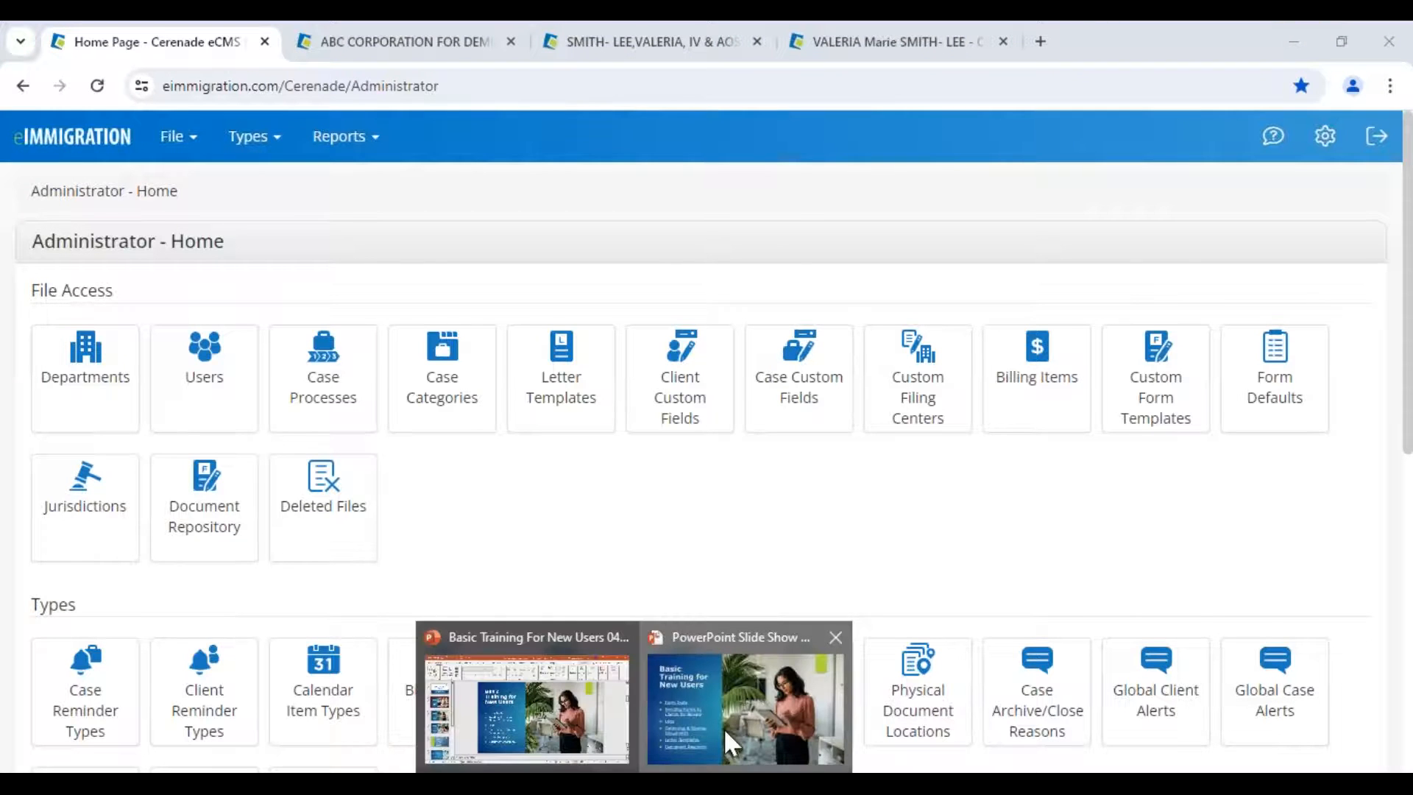
{"action": "left_click", "coordinate": [723, 727]}
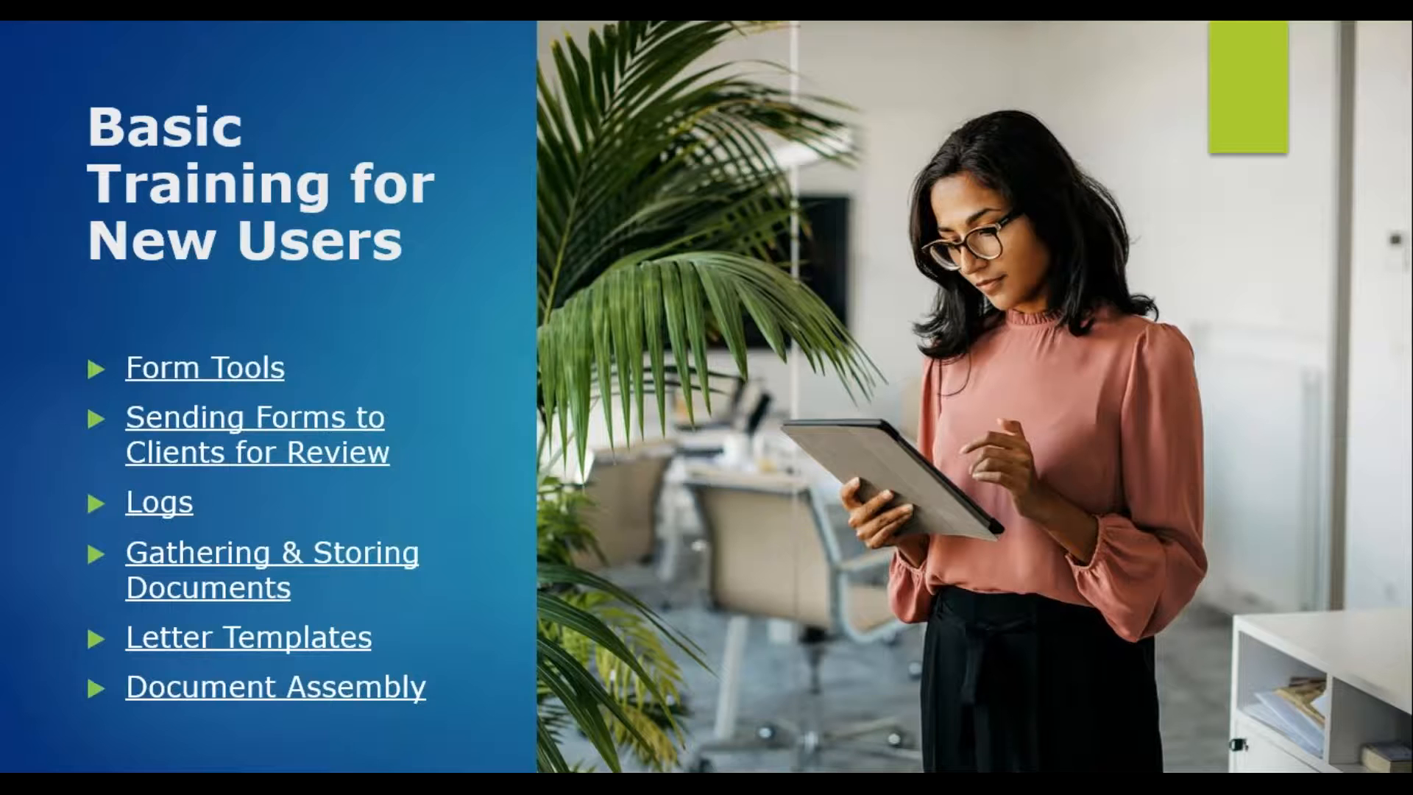
{"action": "key", "text": "Right"}
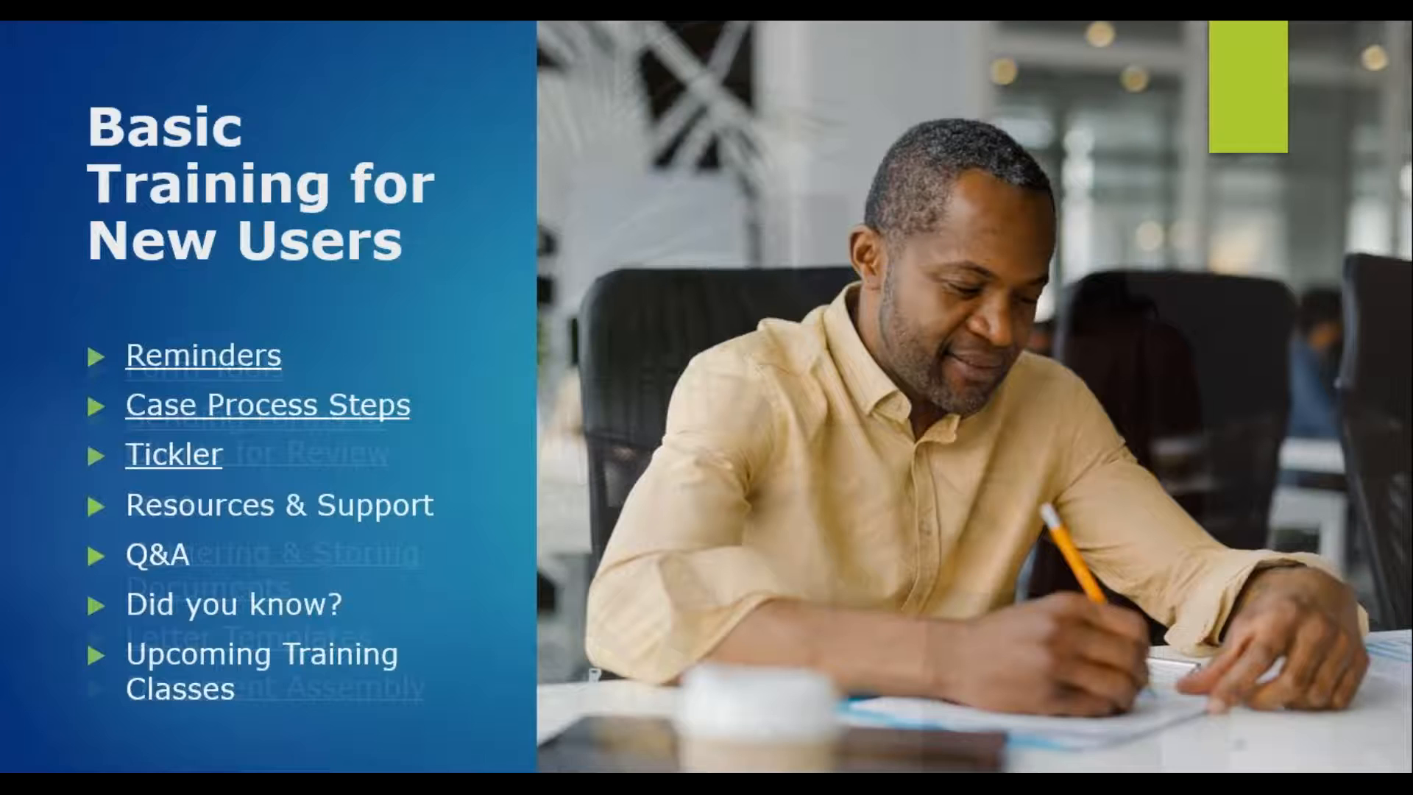
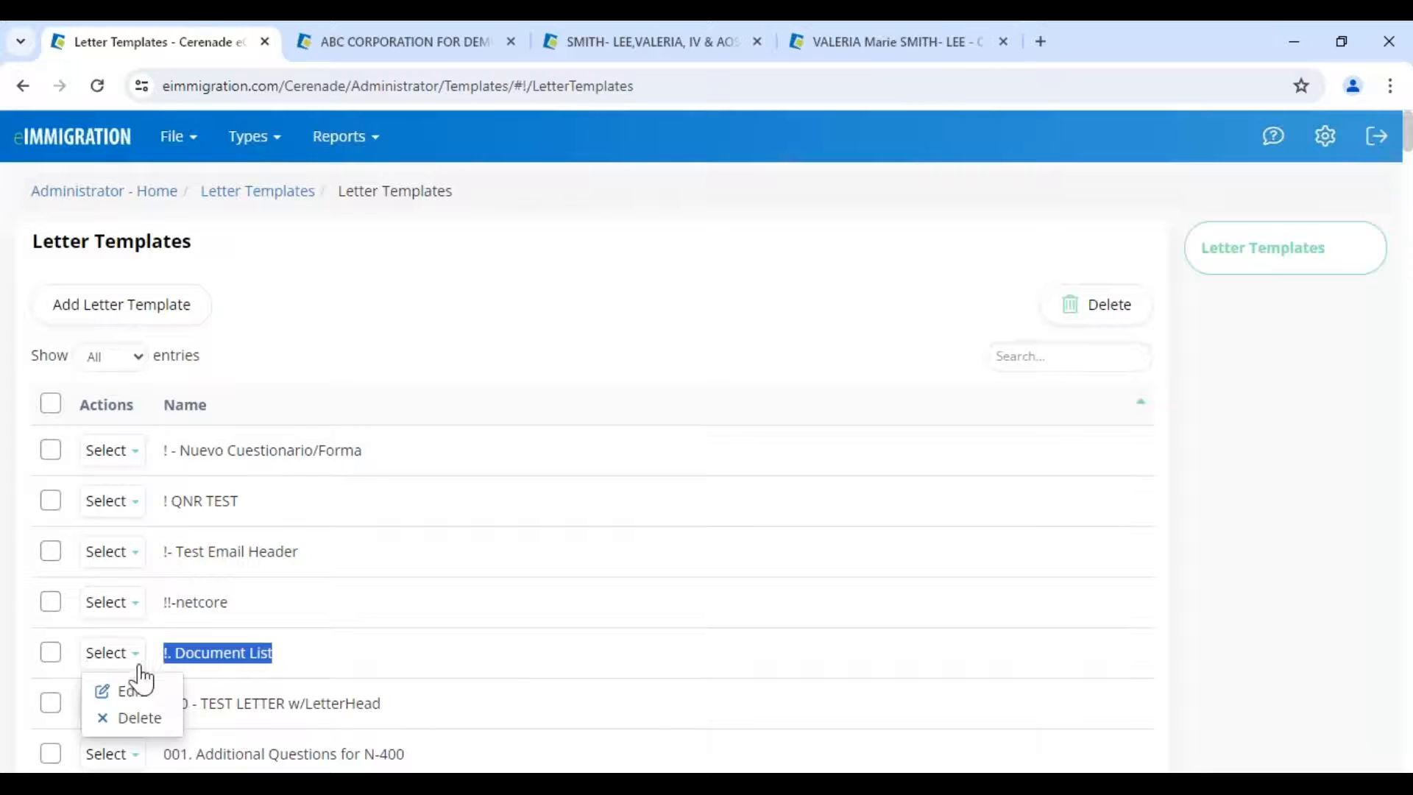
- Inspect the Mail and First Name tags in the !. Document List template, close it unsaved, then open ABC CORPORATION
{"action": "left_click", "coordinate": [133, 694]}
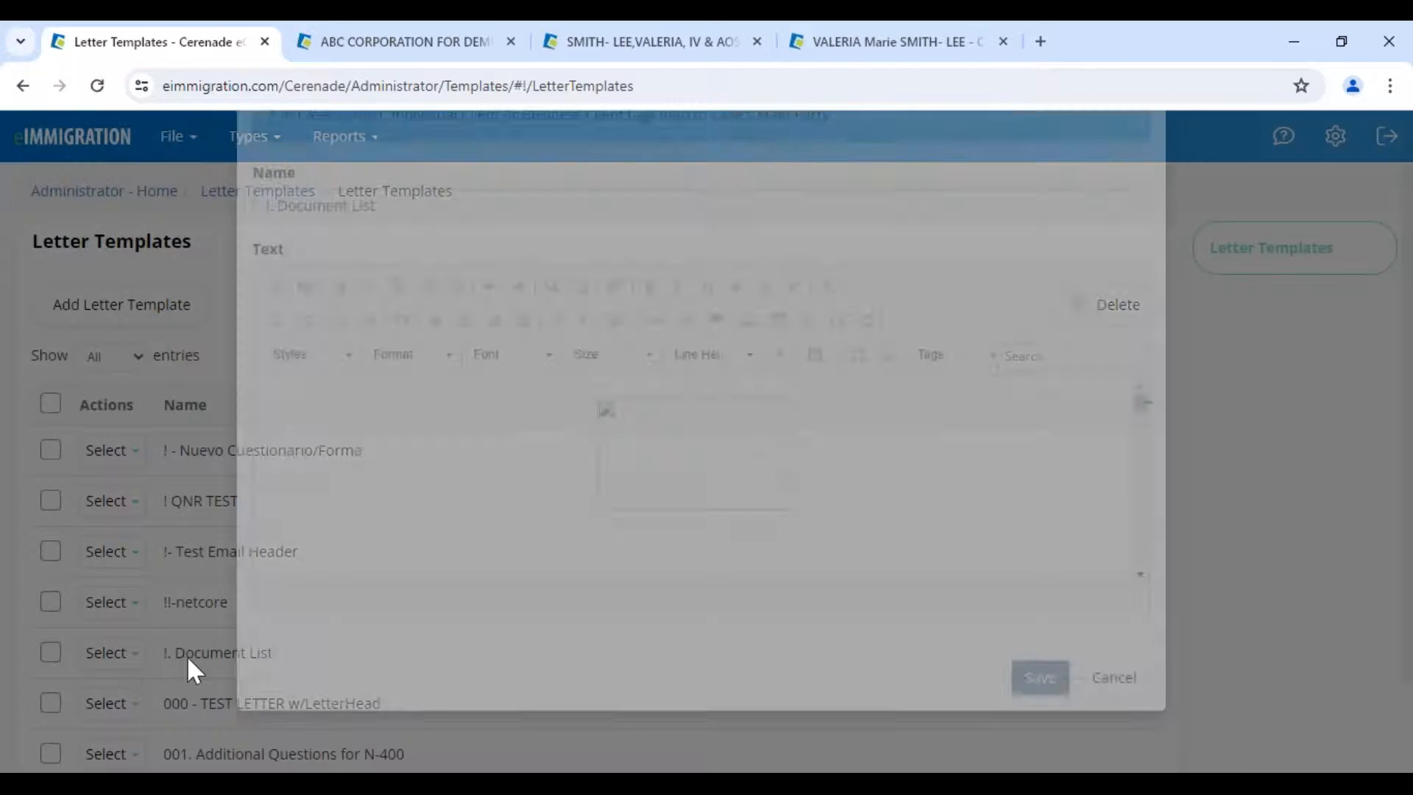
{"action": "scroll", "coordinate": [551, 640], "scroll_direction": "down", "scroll_amount": 5}
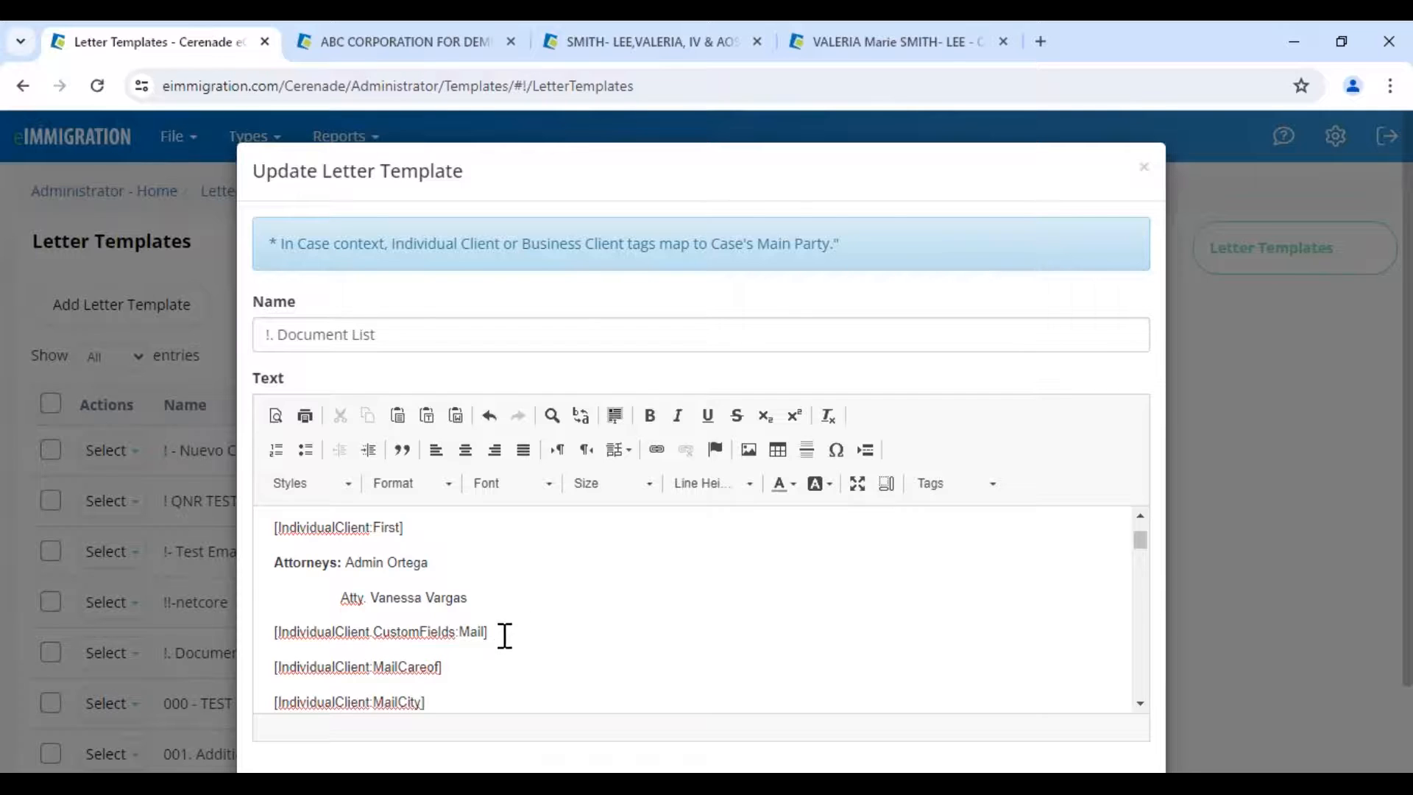
{"action": "left_click_drag", "start_coordinate": [500, 637], "coordinate": [272, 622]}
{"action": "left_click", "coordinate": [407, 531]}
{"action": "left_click_drag", "start_coordinate": [407, 530], "coordinate": [275, 527]}
{"action": "left_click_drag", "start_coordinate": [417, 615], "coordinate": [274, 605]}
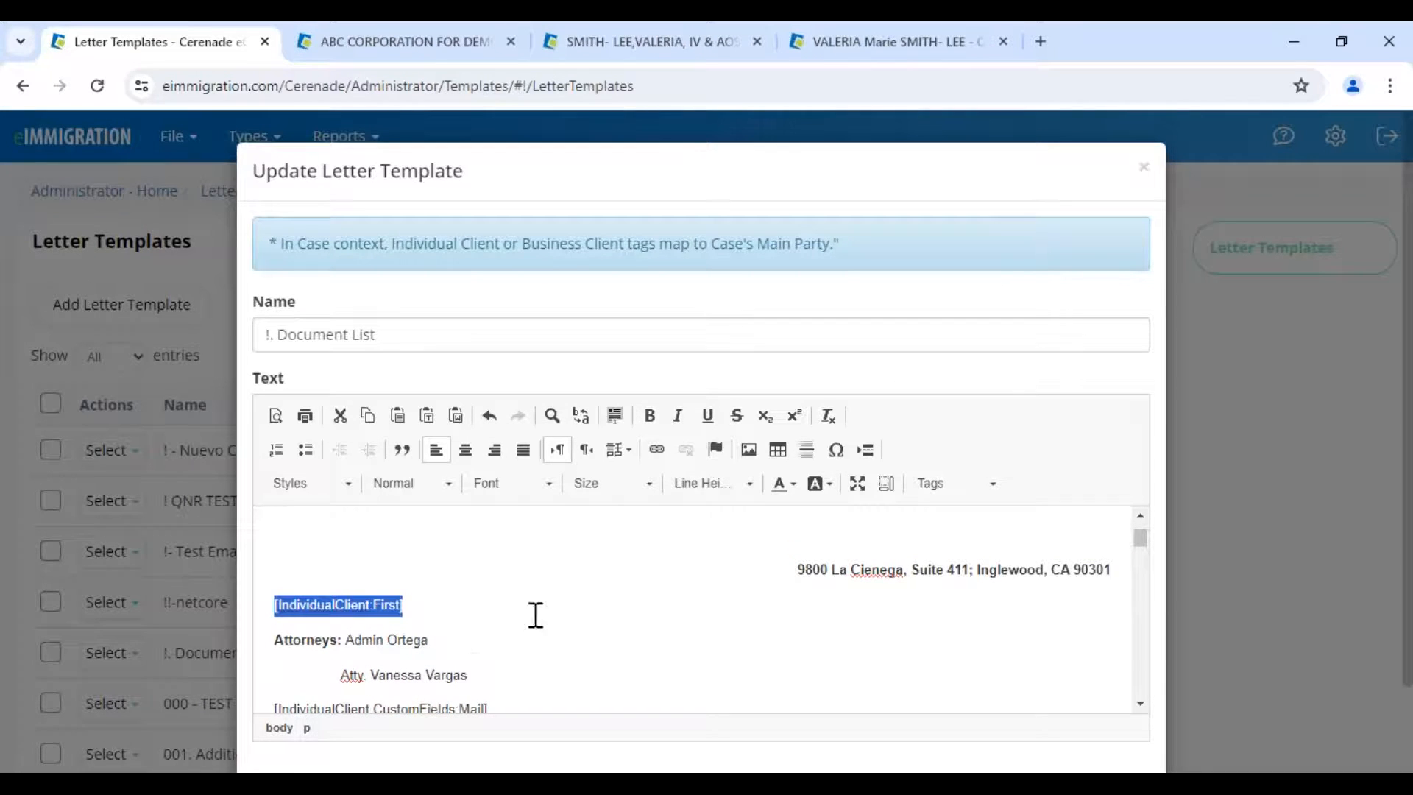
{"action": "left_click", "coordinate": [1144, 169]}
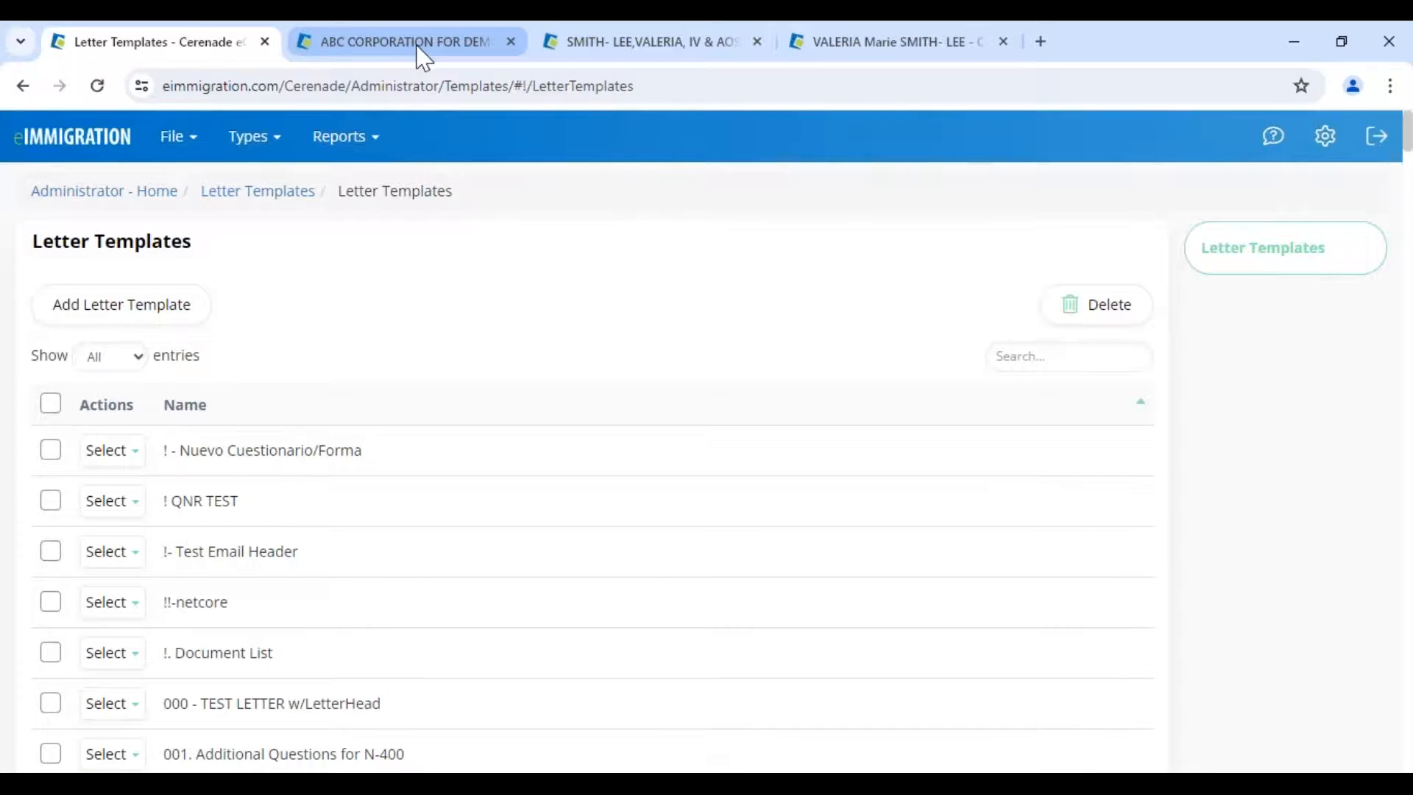
{"action": "left_click", "coordinate": [424, 52]}
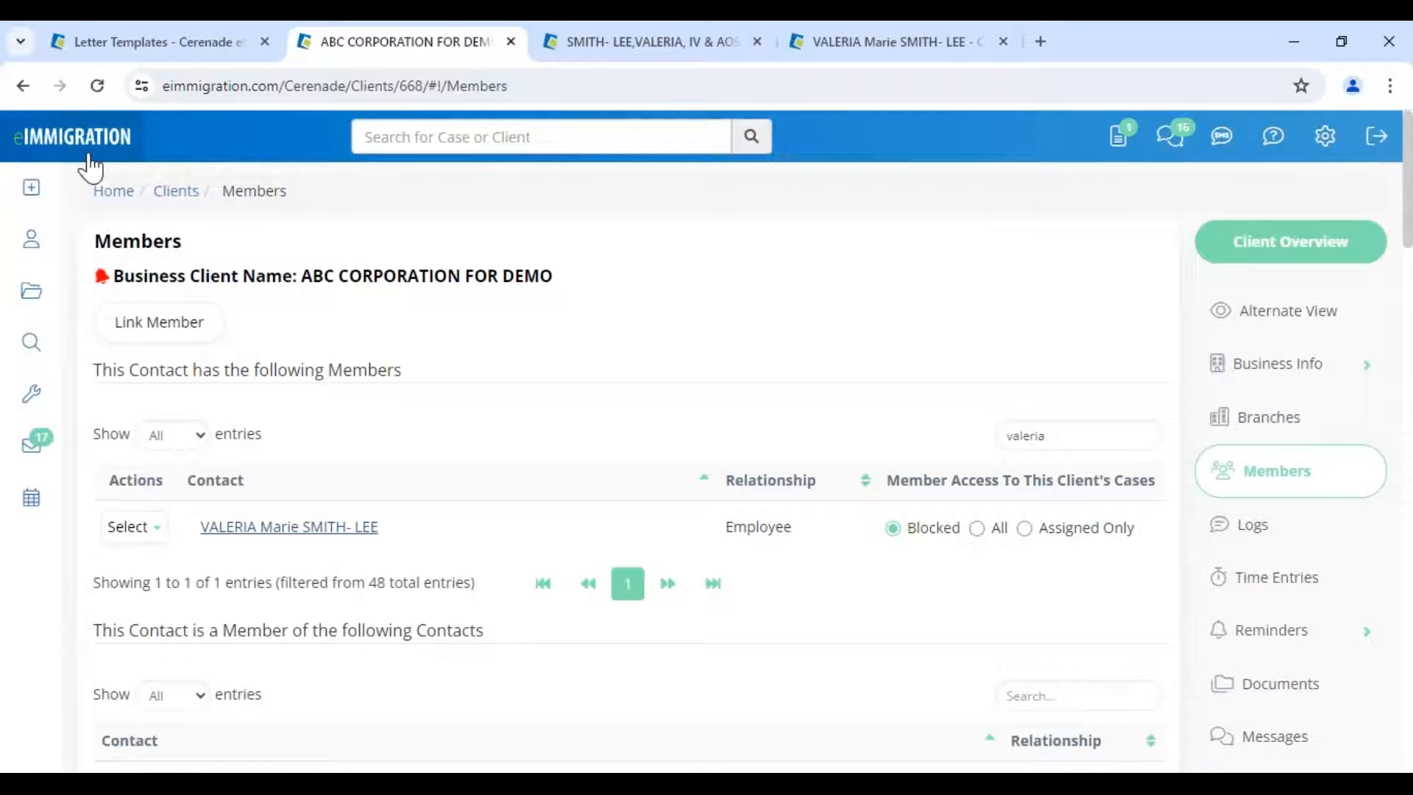
- Review the client's Tools list, then return to Letter Templates and dismiss the File menu unused
{"action": "mouse_move", "coordinate": [31, 395]}
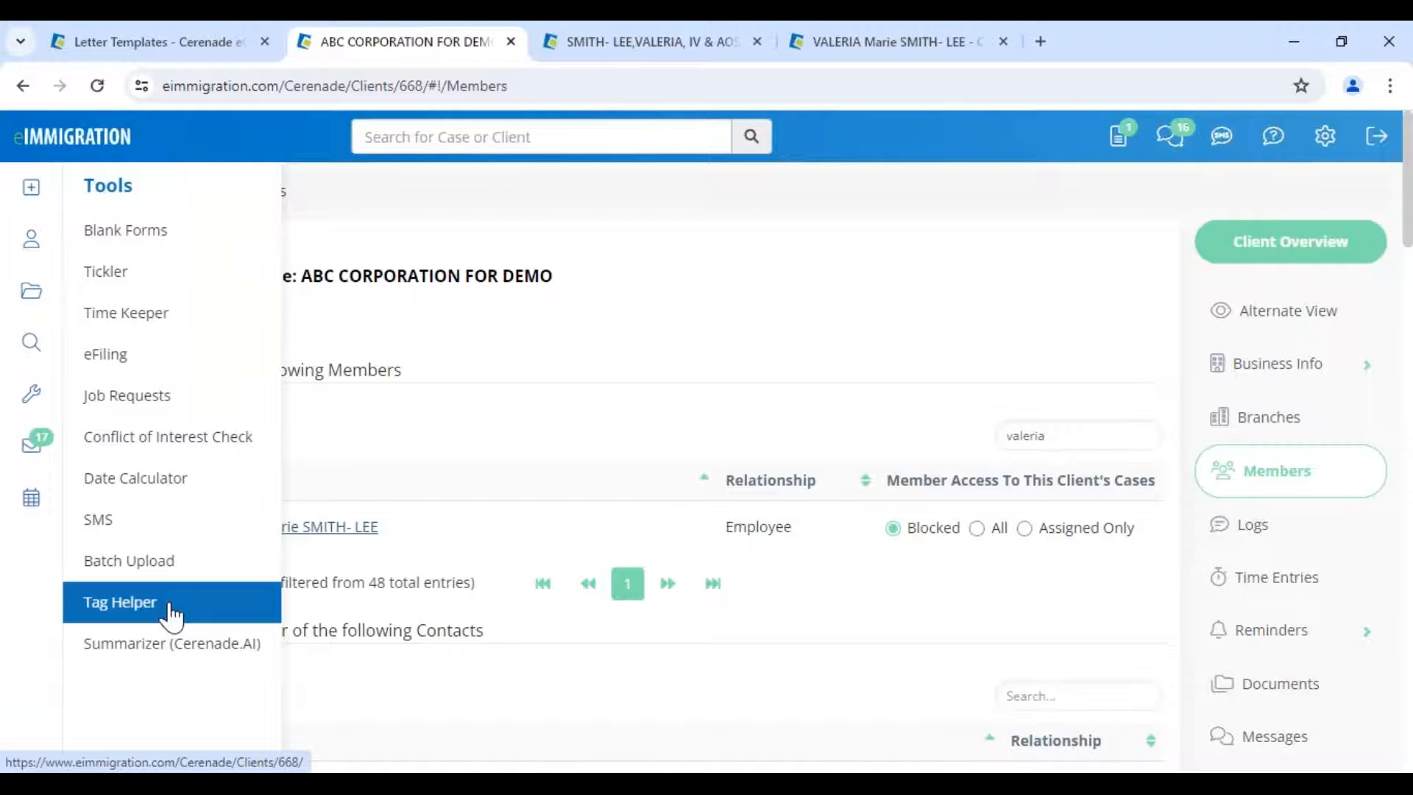
{"action": "left_click", "coordinate": [259, 49]}
{"action": "left_click_drag", "start_coordinate": [32, 240], "coordinate": [233, 239]}
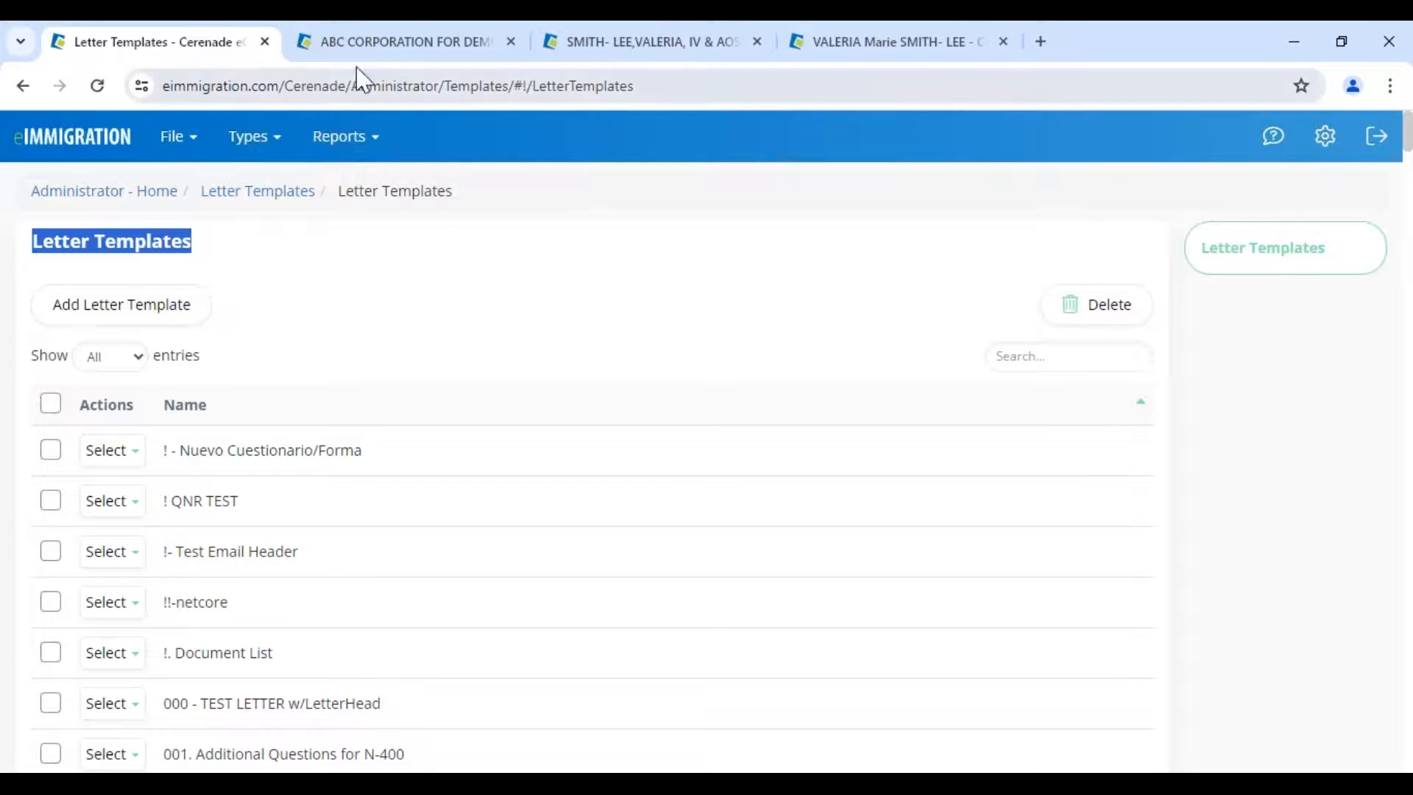
{"action": "left_click", "coordinate": [177, 136]}
{"action": "left_click", "coordinate": [196, 287]}
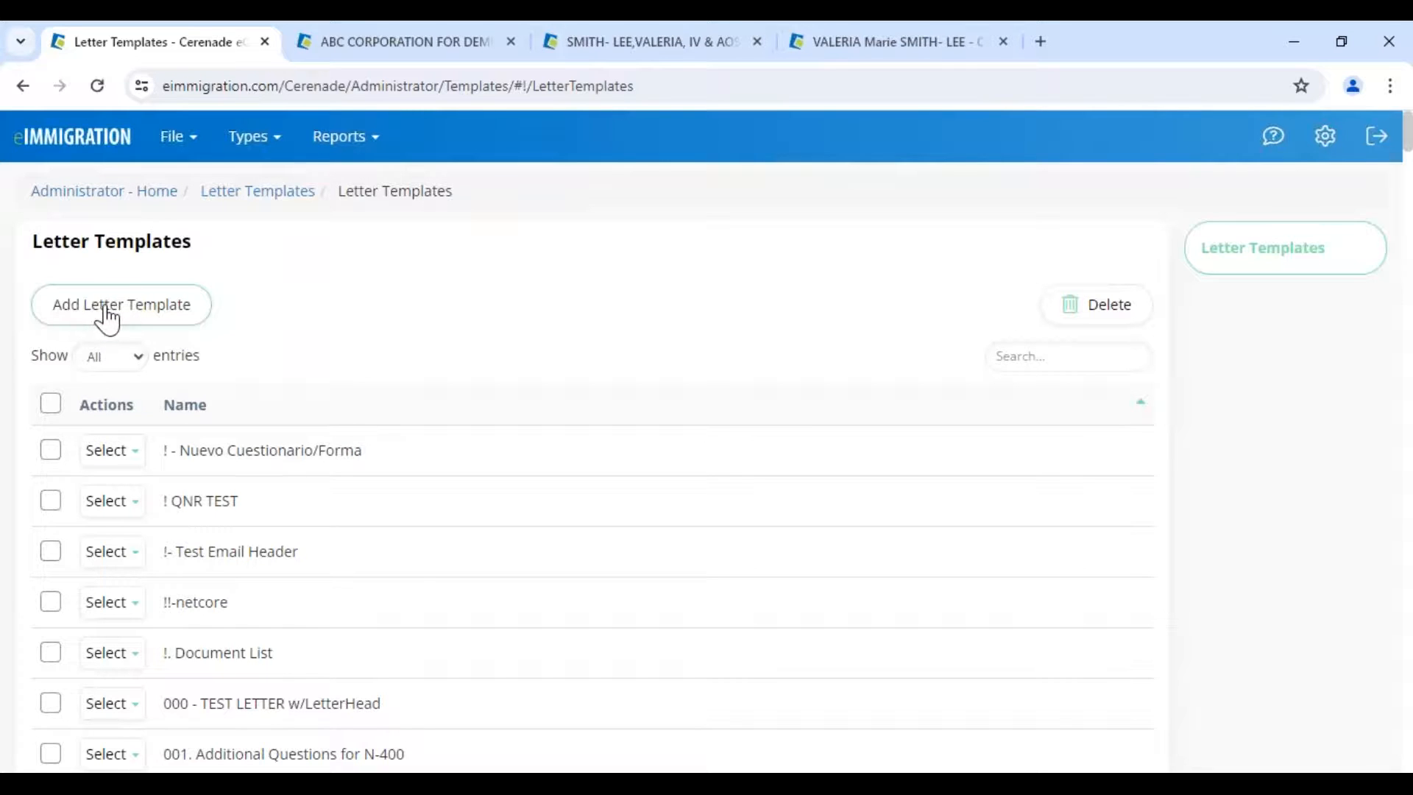
- Edit the '! - Nuevo Cuestionario/Forma' template and select the first-name tag on the Estimado line
{"action": "left_click", "coordinate": [112, 451]}
{"action": "left_click", "coordinate": [127, 487]}
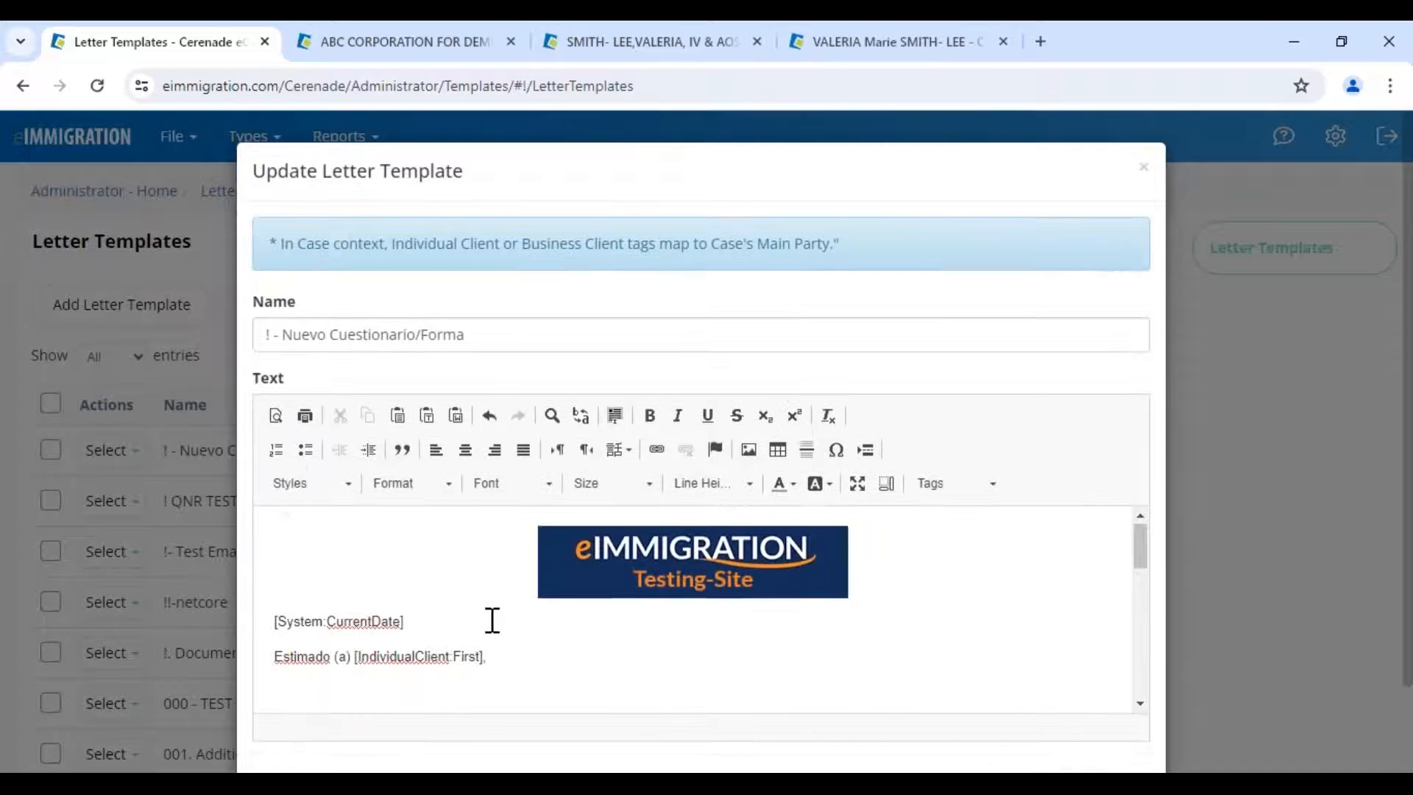
{"action": "scroll", "coordinate": [492, 620], "scroll_direction": "down", "scroll_amount": 3}
{"action": "left_click_drag", "start_coordinate": [484, 554], "coordinate": [329, 553]}
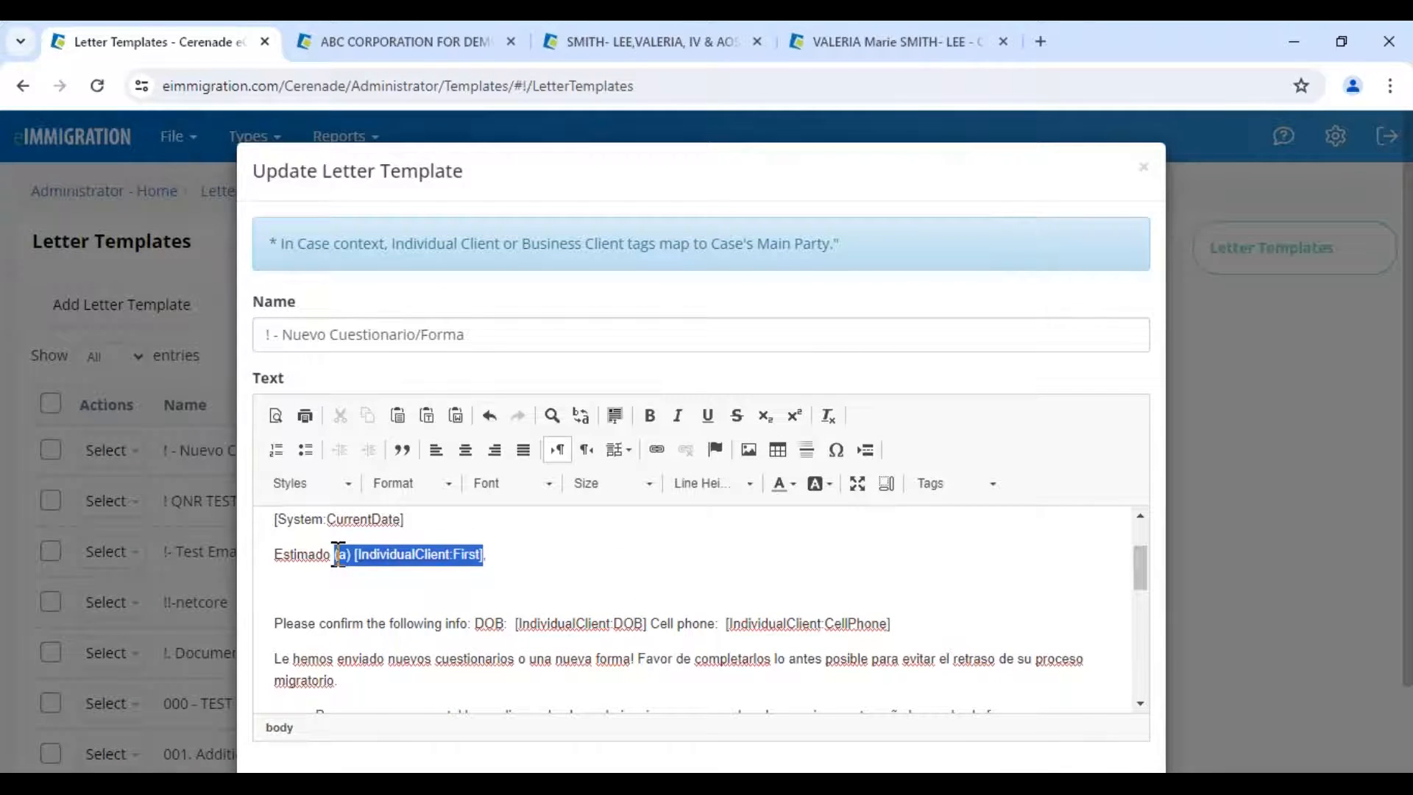
{"action": "left_click_drag", "start_coordinate": [518, 564], "coordinate": [359, 561]}
- In Tag Helper, search 'first name', filter to Individual Client, and copy the First Name tag
{"action": "left_click", "coordinate": [430, 47]}
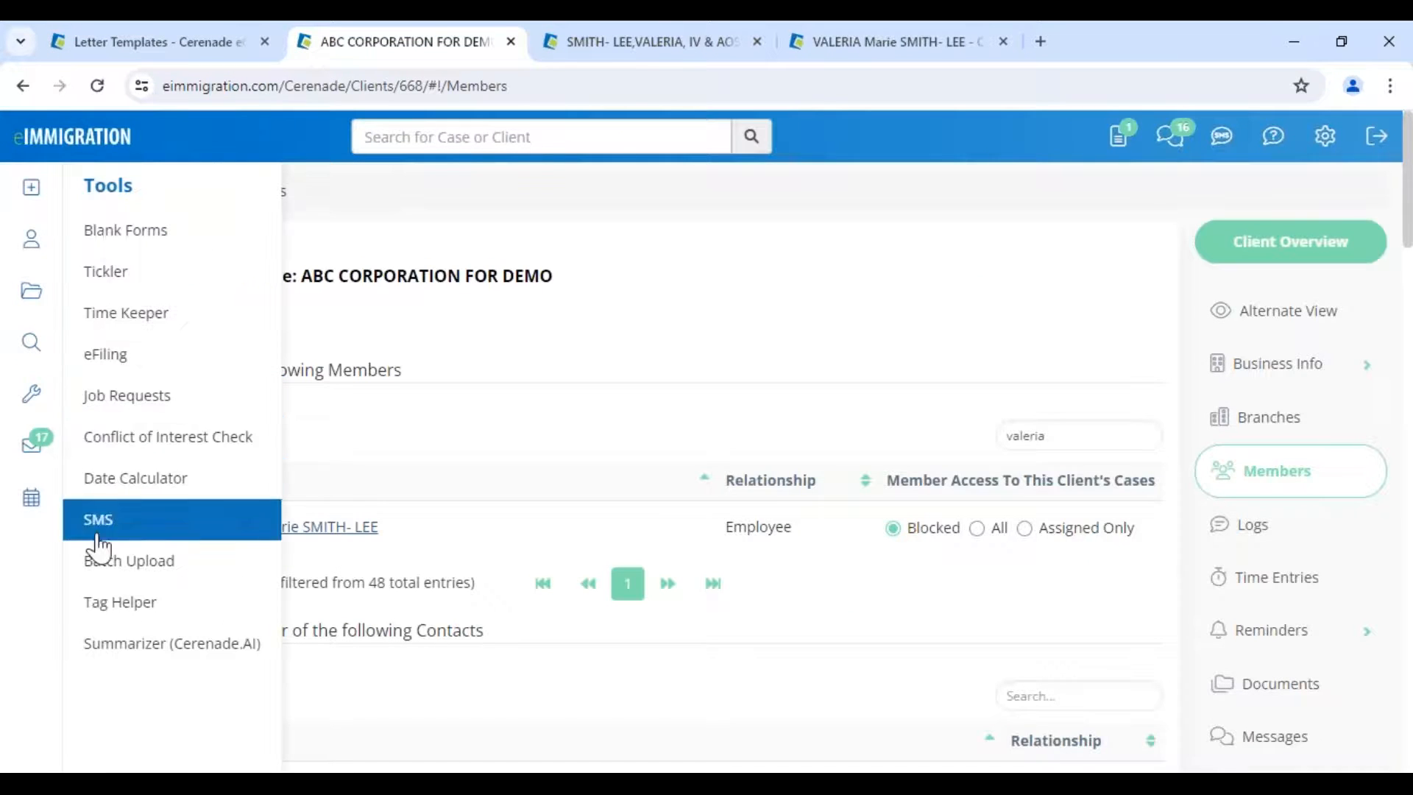
{"action": "left_click", "coordinate": [103, 606]}
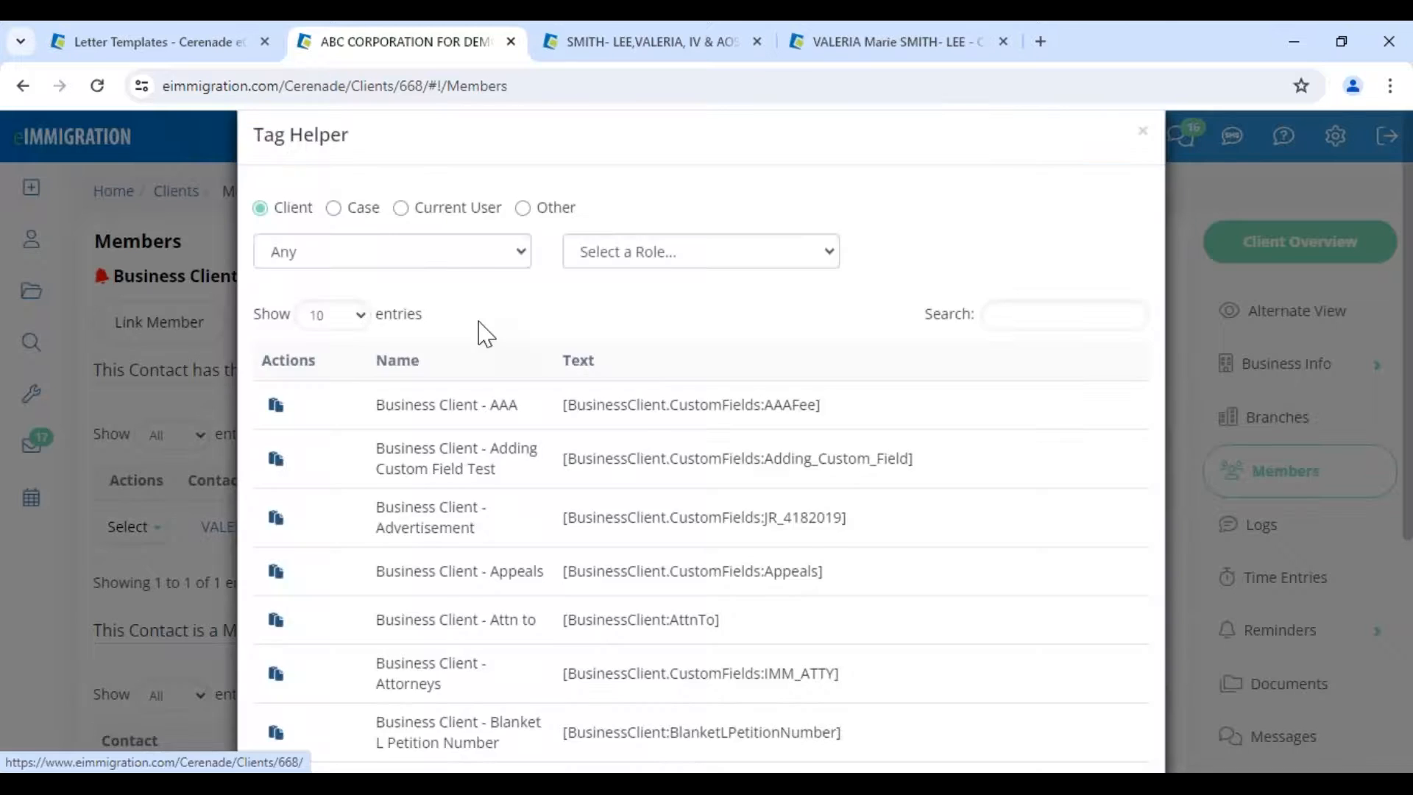
{"action": "left_click", "coordinate": [1016, 350]}
{"action": "type", "text": "first name"}
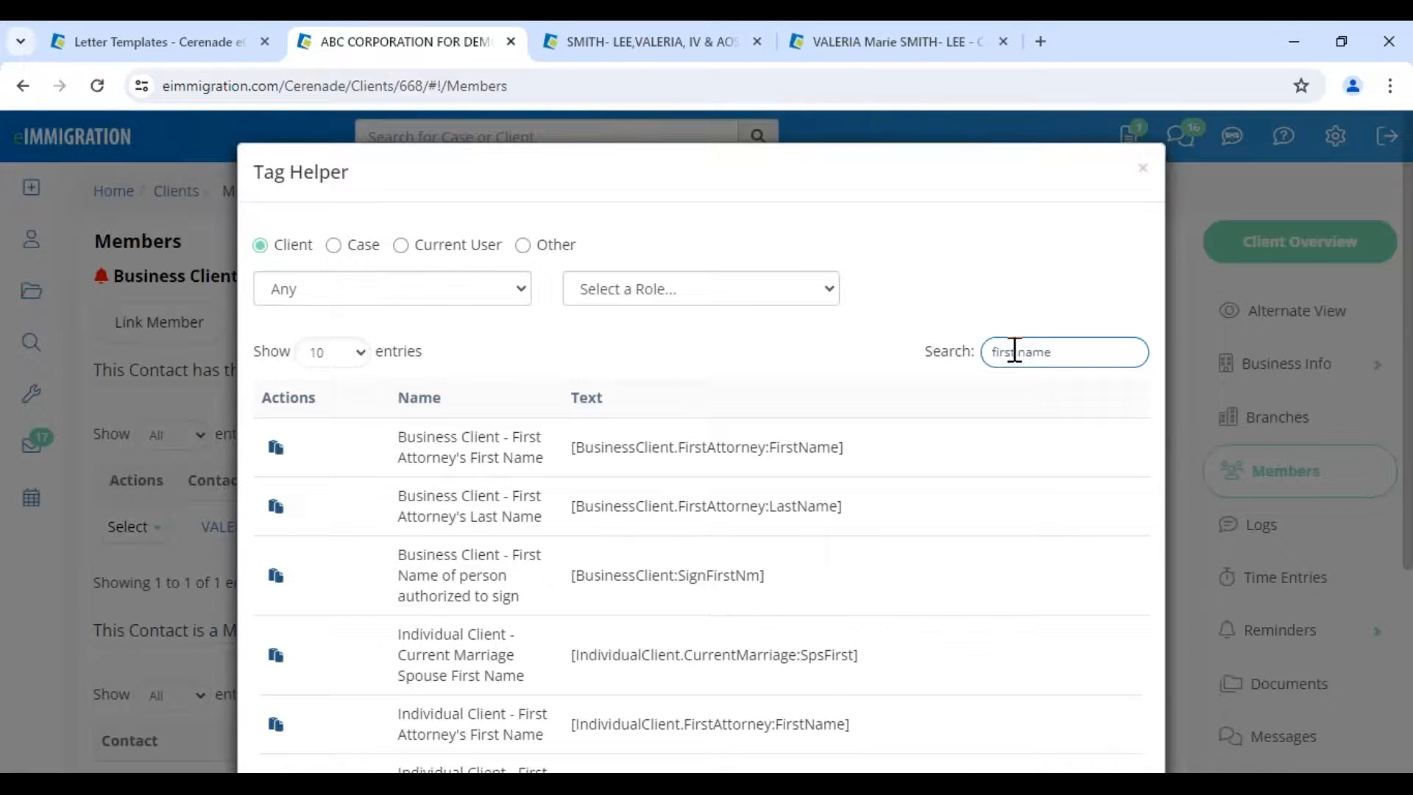
{"action": "left_click", "coordinate": [390, 299]}
{"action": "left_click", "coordinate": [398, 337]}
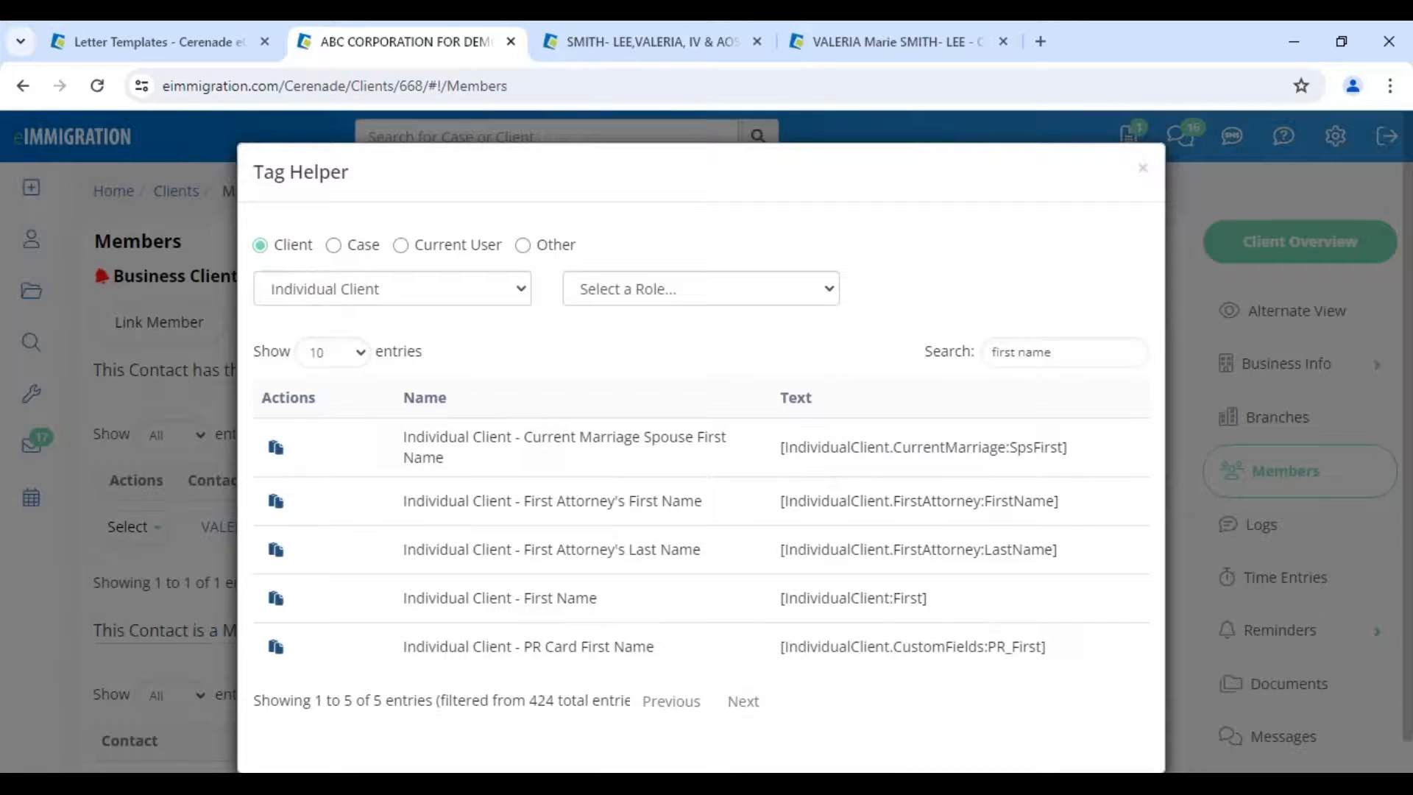
{"action": "left_click_drag", "start_coordinate": [497, 598], "coordinate": [765, 602]}
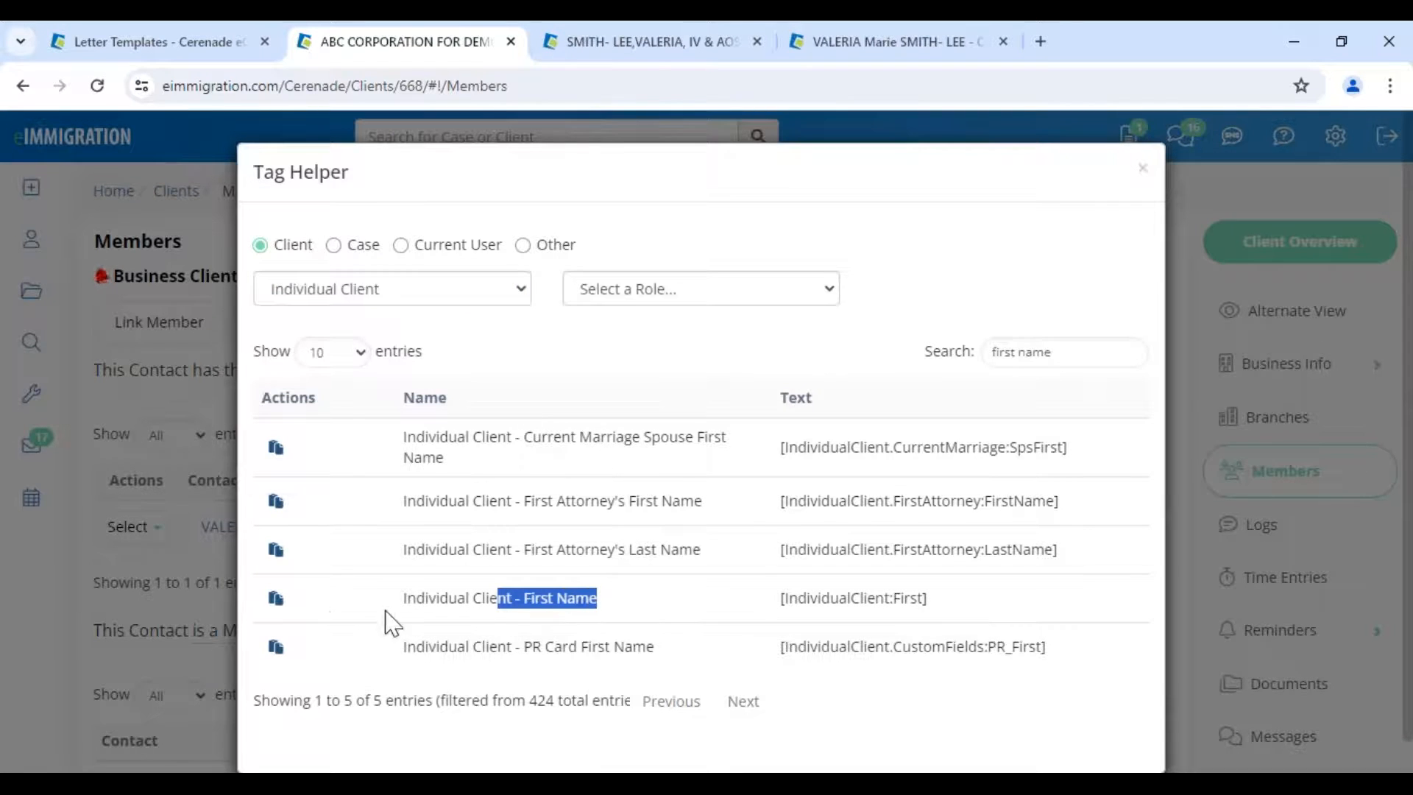
{"action": "left_click", "coordinate": [276, 598]}
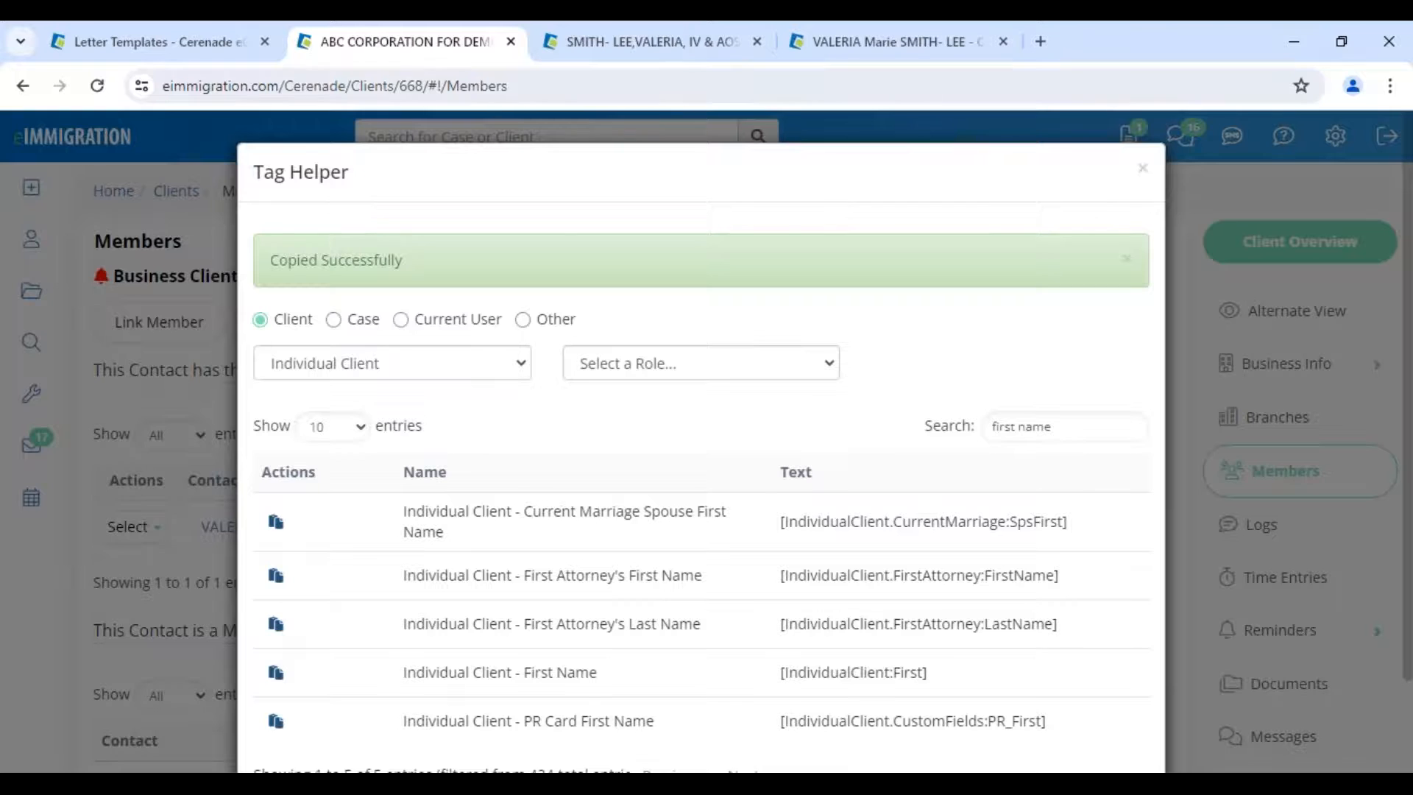
- Paste the Individual Client First Name tag into the template's greeting line
{"action": "left_click", "coordinate": [200, 44]}
{"action": "left_click", "coordinate": [533, 559]}
{"action": "key", "text": "ctrl+v"}
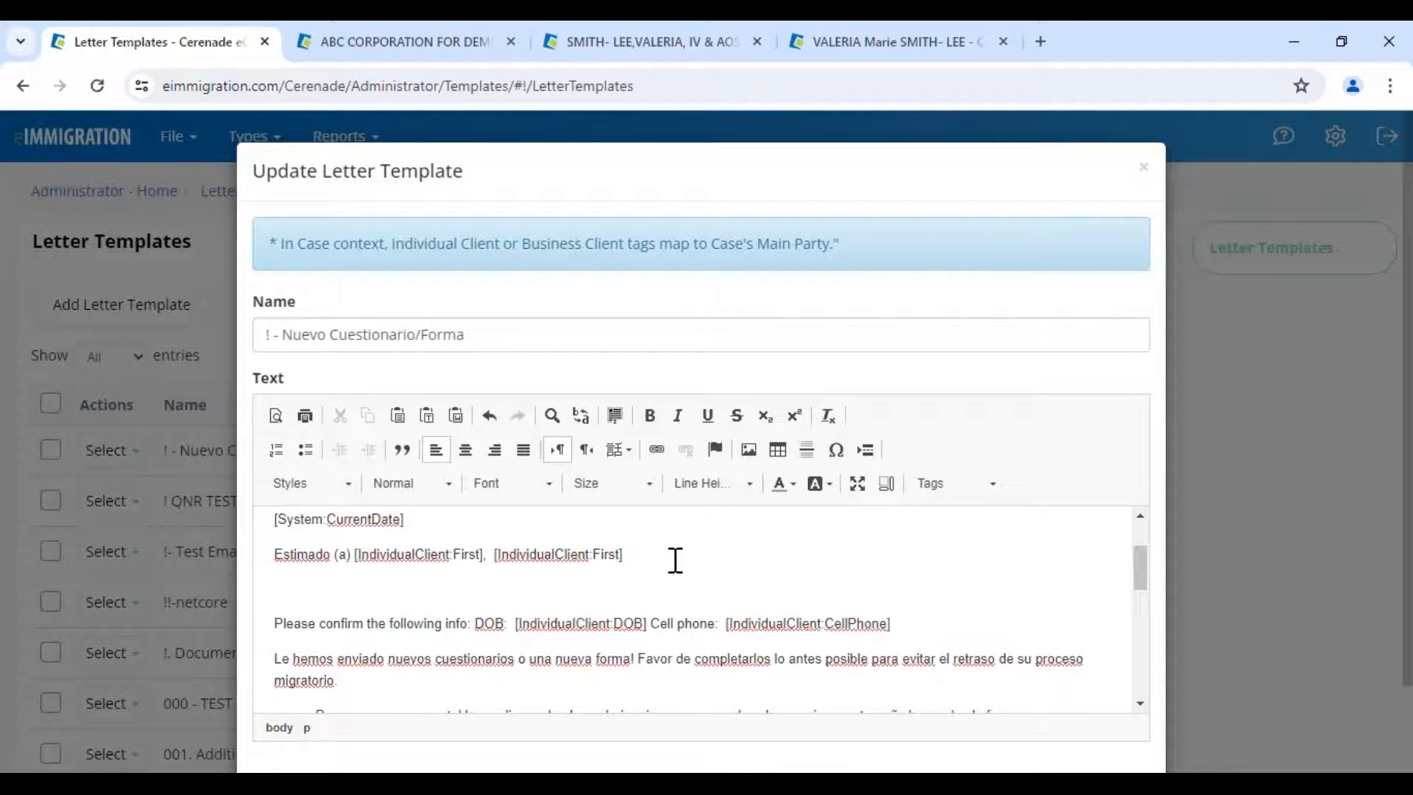
{"action": "scroll", "coordinate": [632, 453], "scroll_direction": "down", "scroll_amount": 1}
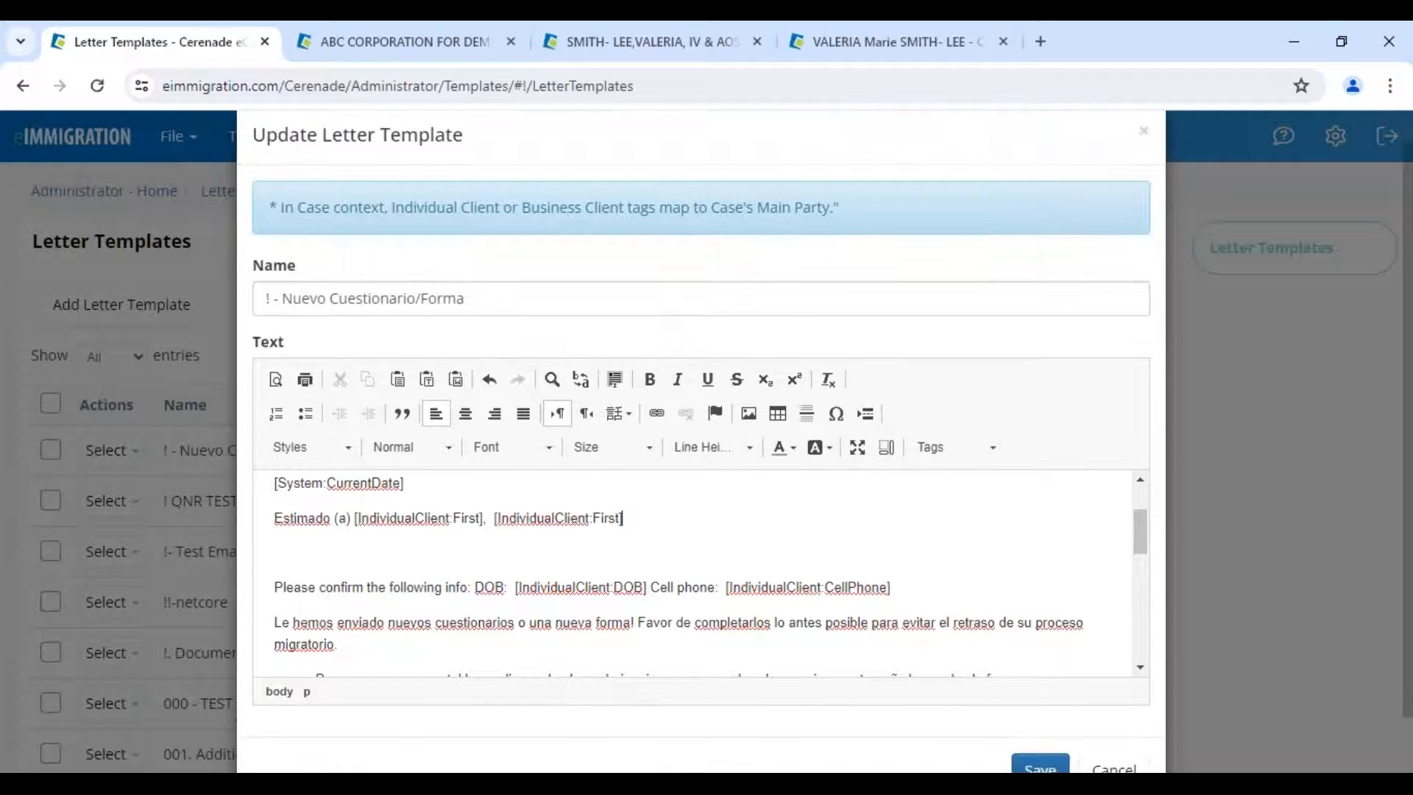
{"action": "scroll", "coordinate": [887, 552], "scroll_direction": "down", "scroll_amount": 1}
{"action": "scroll", "coordinate": [887, 552], "scroll_direction": "down", "scroll_amount": 3}
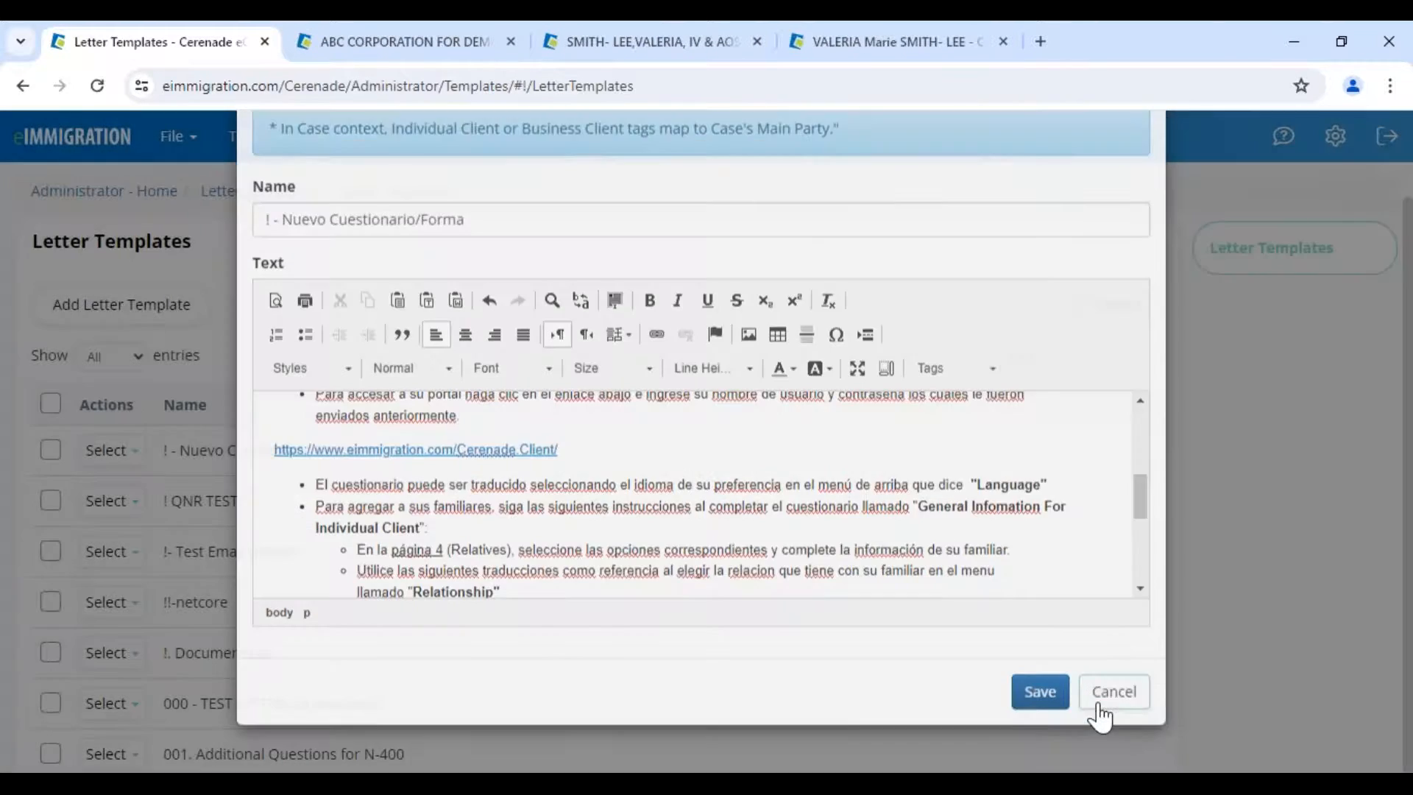
- Cancel the template edit without saving and return to Administrator Home
{"action": "left_click", "coordinate": [1102, 712]}
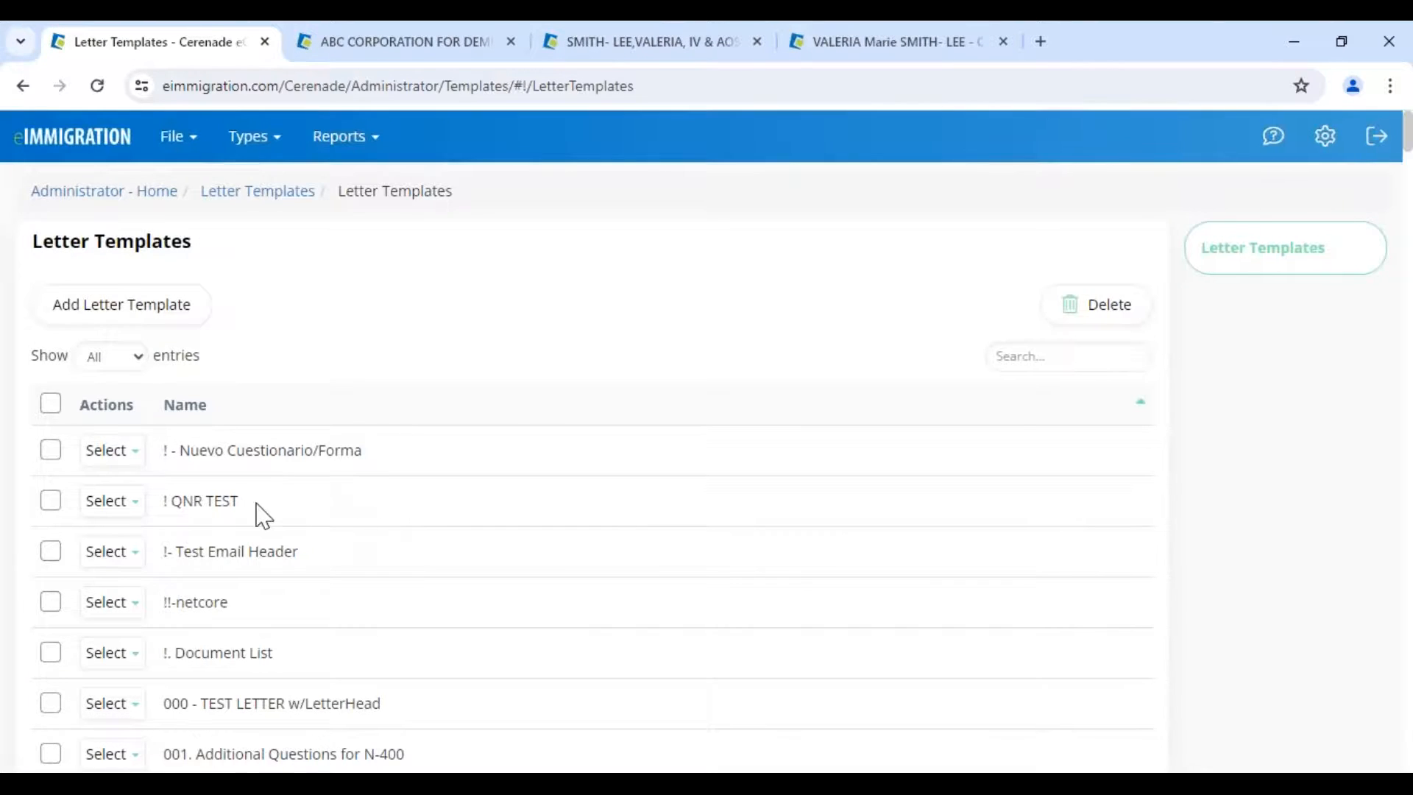
{"action": "scroll", "coordinate": [264, 530], "scroll_direction": "down", "scroll_amount": 7}
{"action": "scroll", "coordinate": [264, 549], "scroll_direction": "up", "scroll_amount": 8}
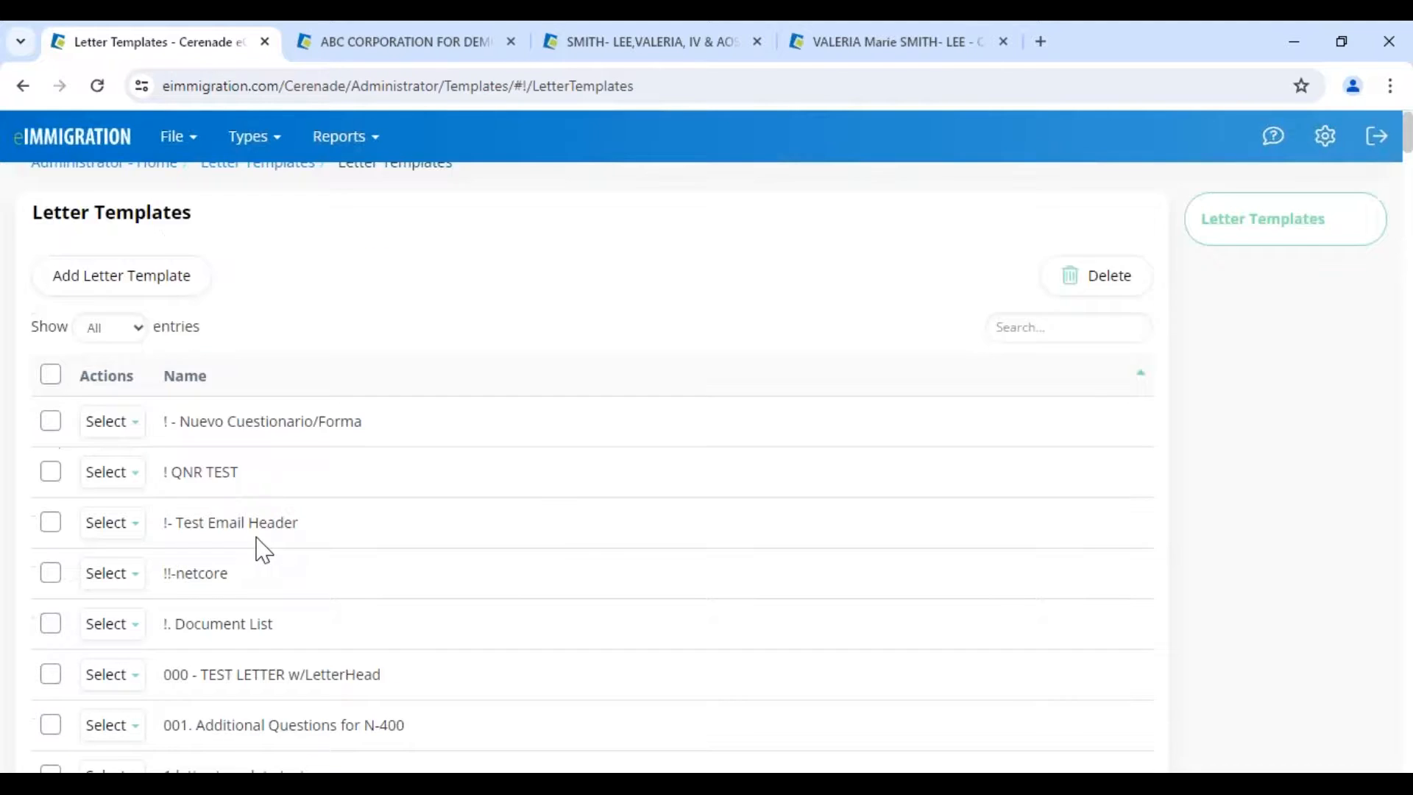
{"action": "left_click", "coordinate": [40, 200]}
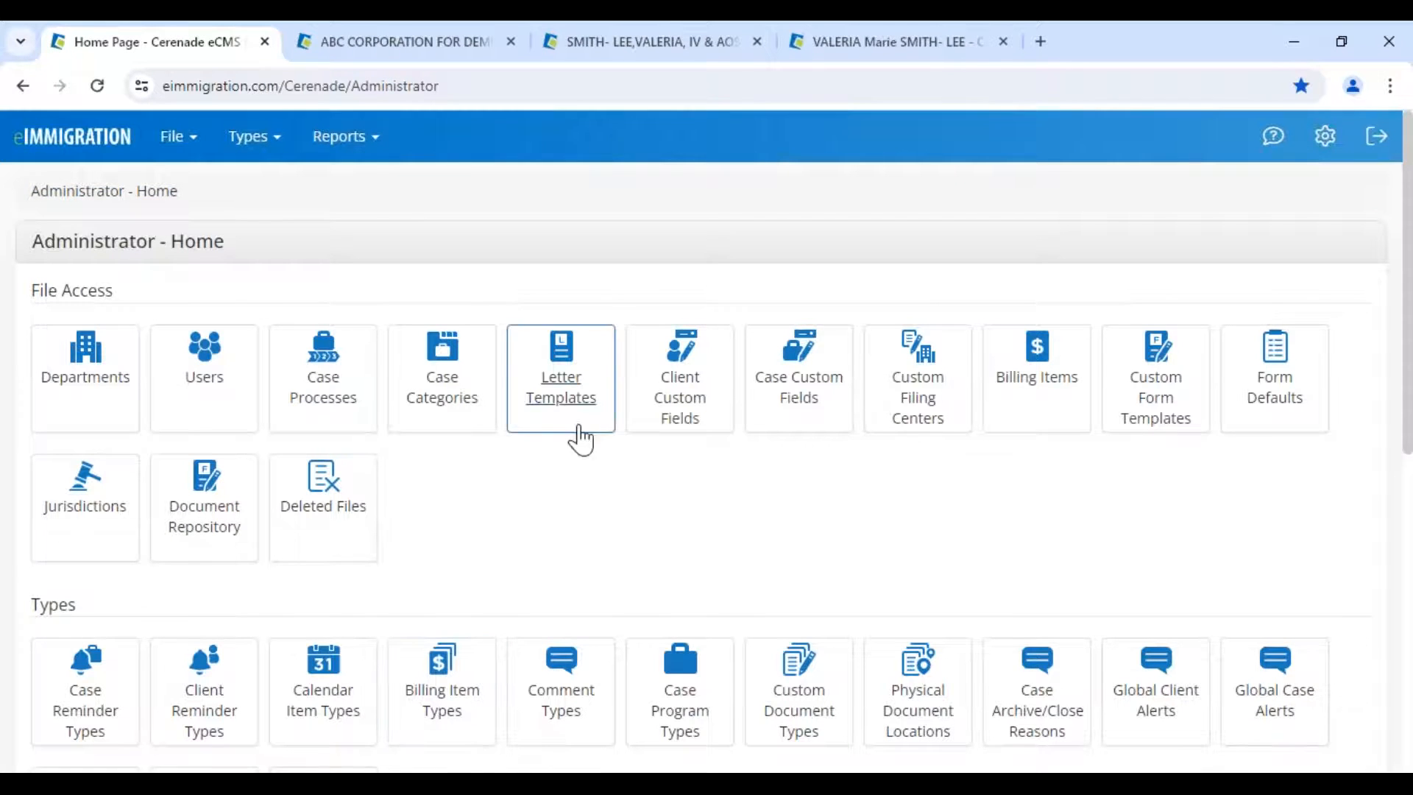
- In Case Processes, view the letters attached to the DACA process, then return to the list
{"action": "left_click", "coordinate": [322, 401]}
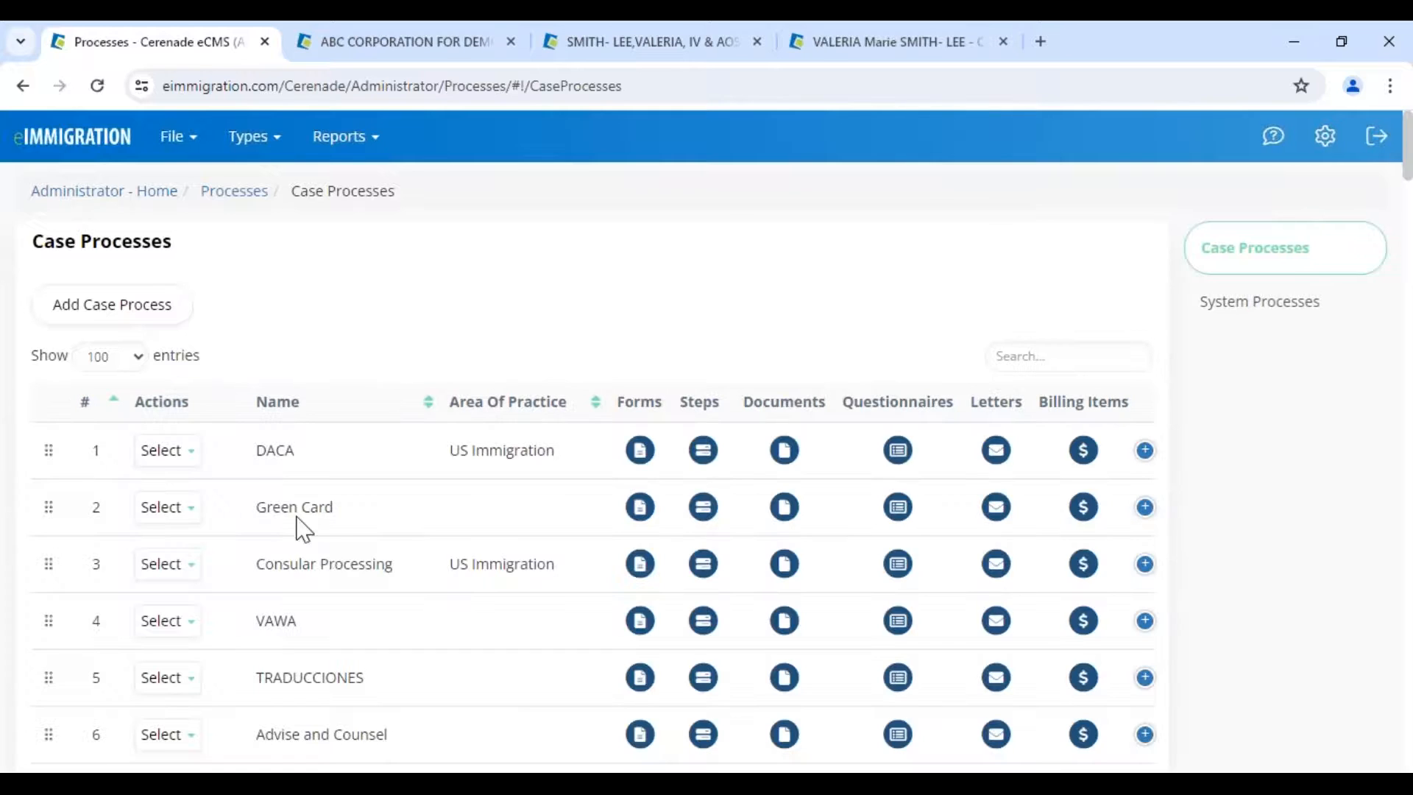
{"action": "double_click", "coordinate": [269, 451]}
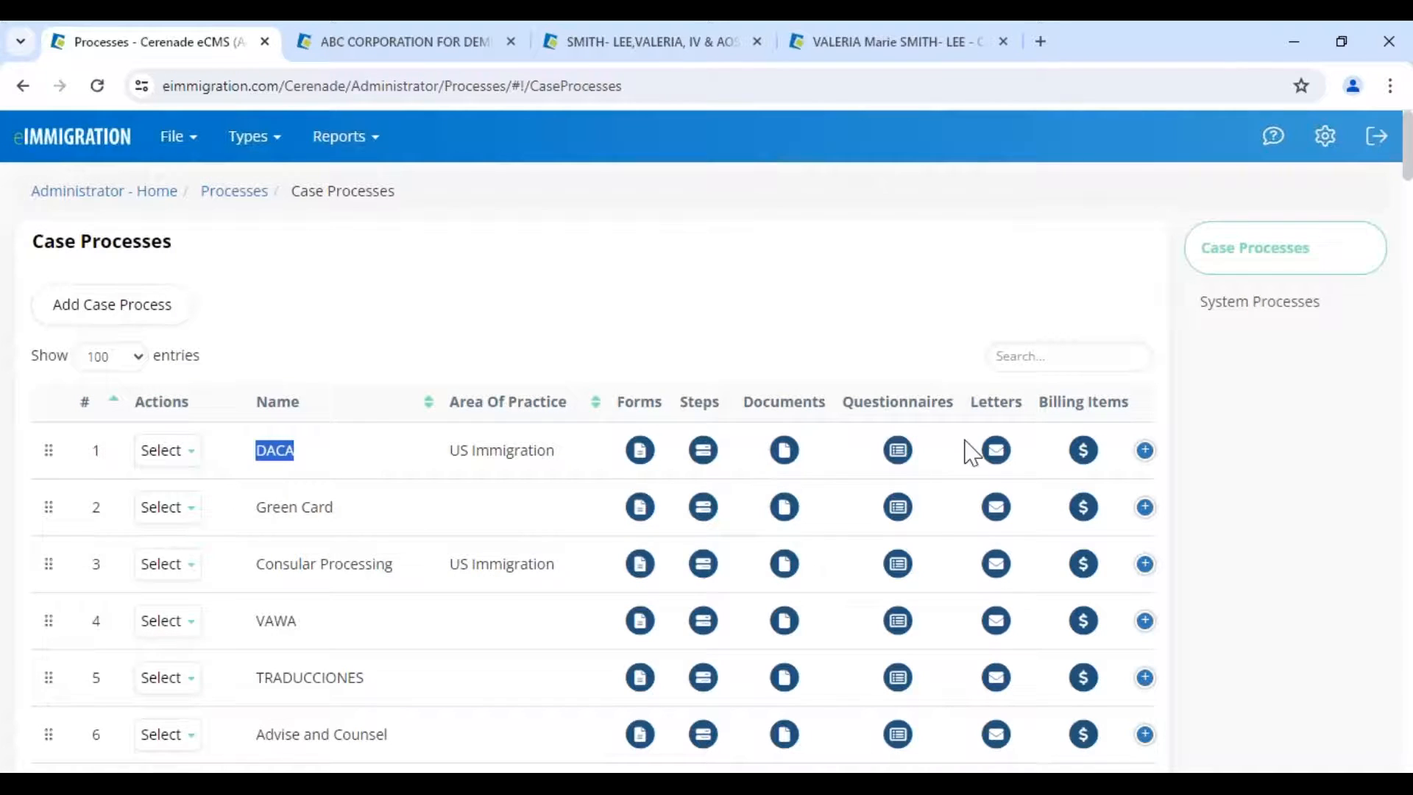
{"action": "left_click", "coordinate": [998, 450]}
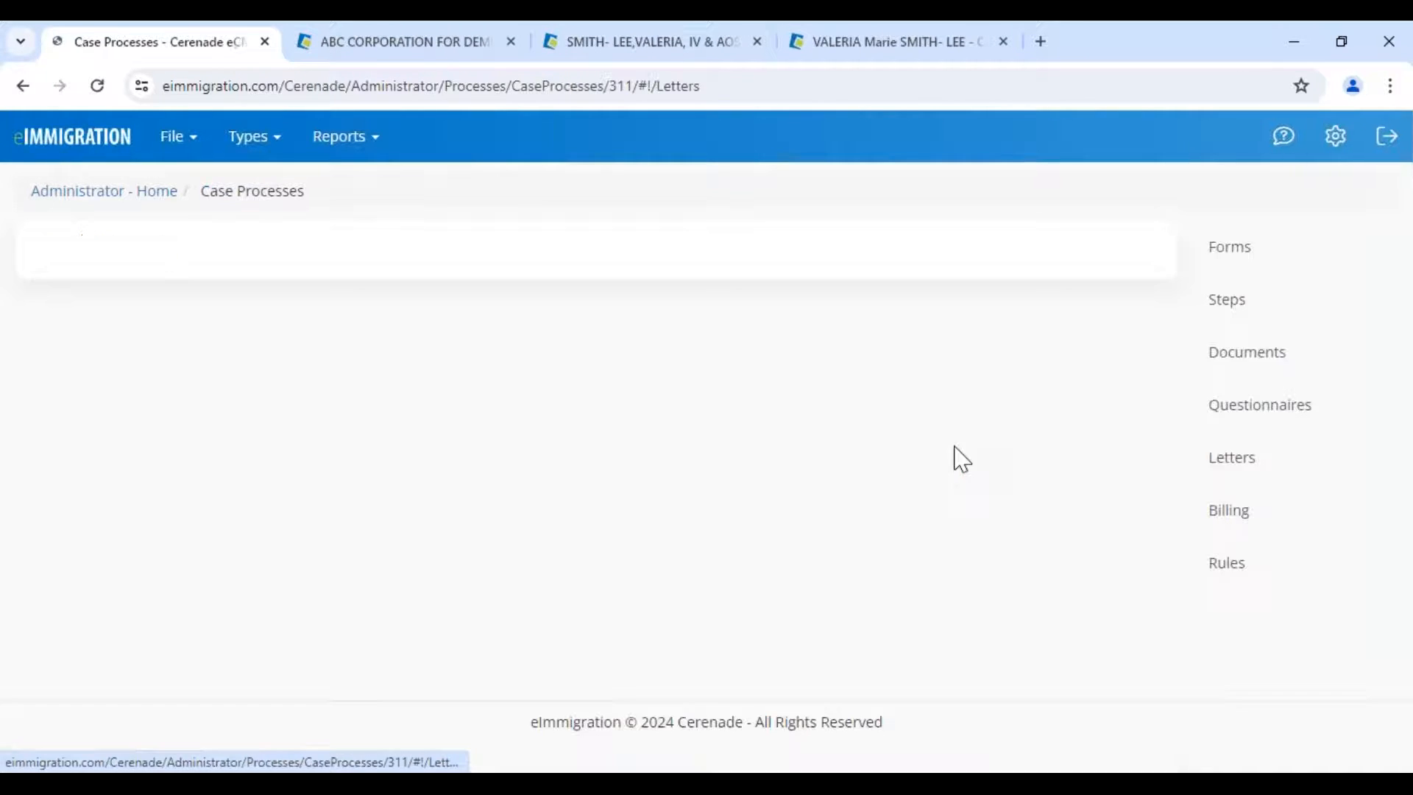
{"action": "left_click", "coordinate": [240, 193]}
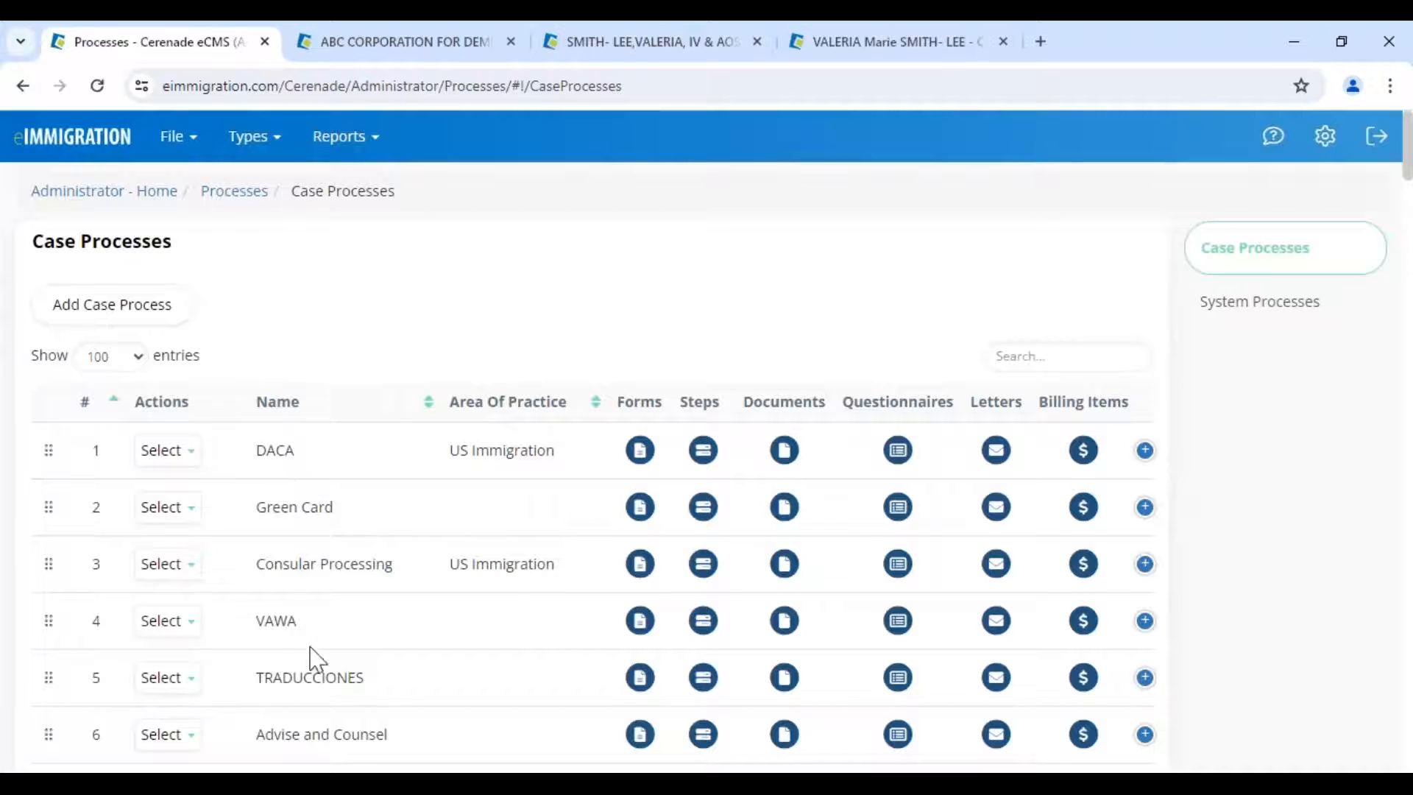
- Review the IV & AOS (1-Step) Family-Based letter templates, including Document List, then return home
{"action": "scroll", "coordinate": [311, 676], "scroll_direction": "down", "scroll_amount": 3}
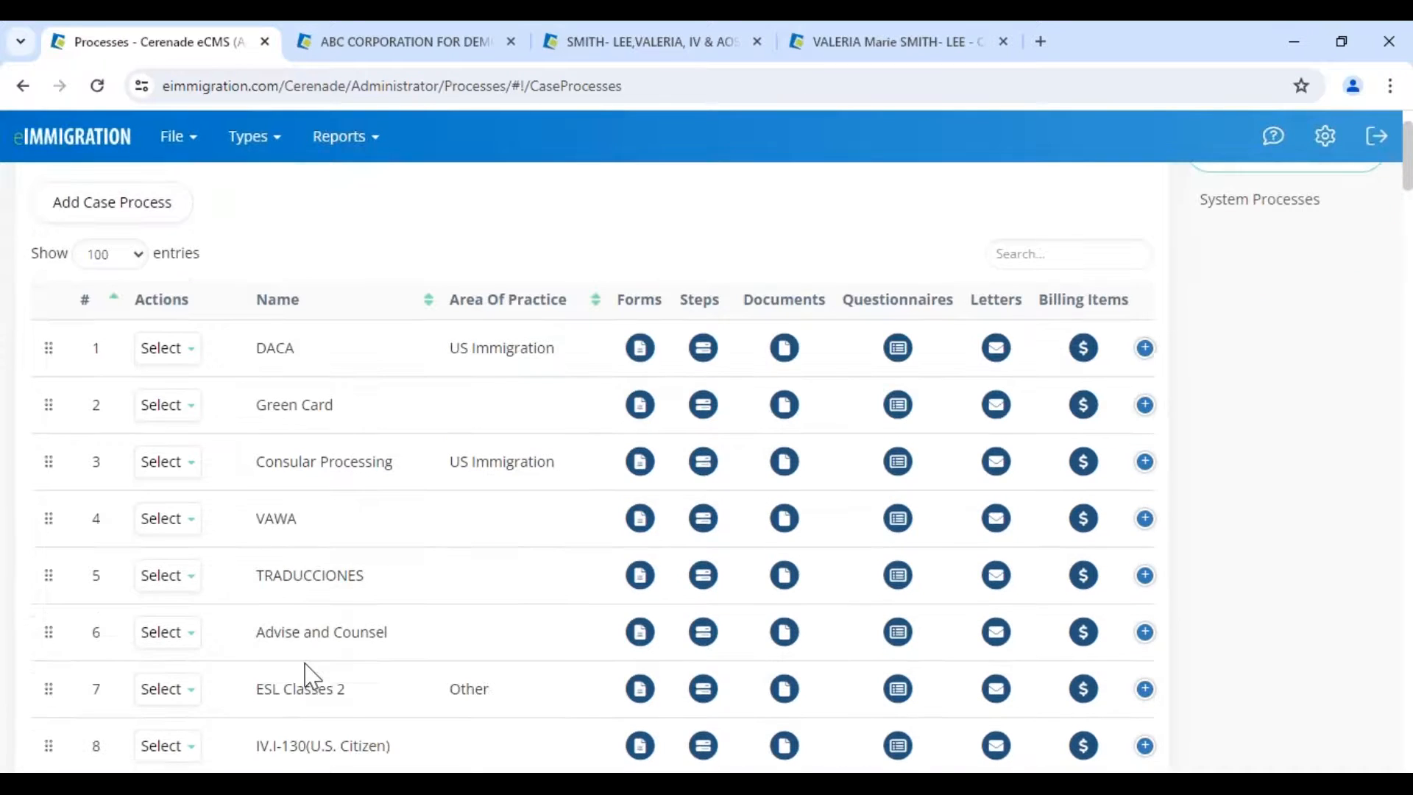
{"action": "left_click_drag", "start_coordinate": [272, 689], "coordinate": [423, 690]}
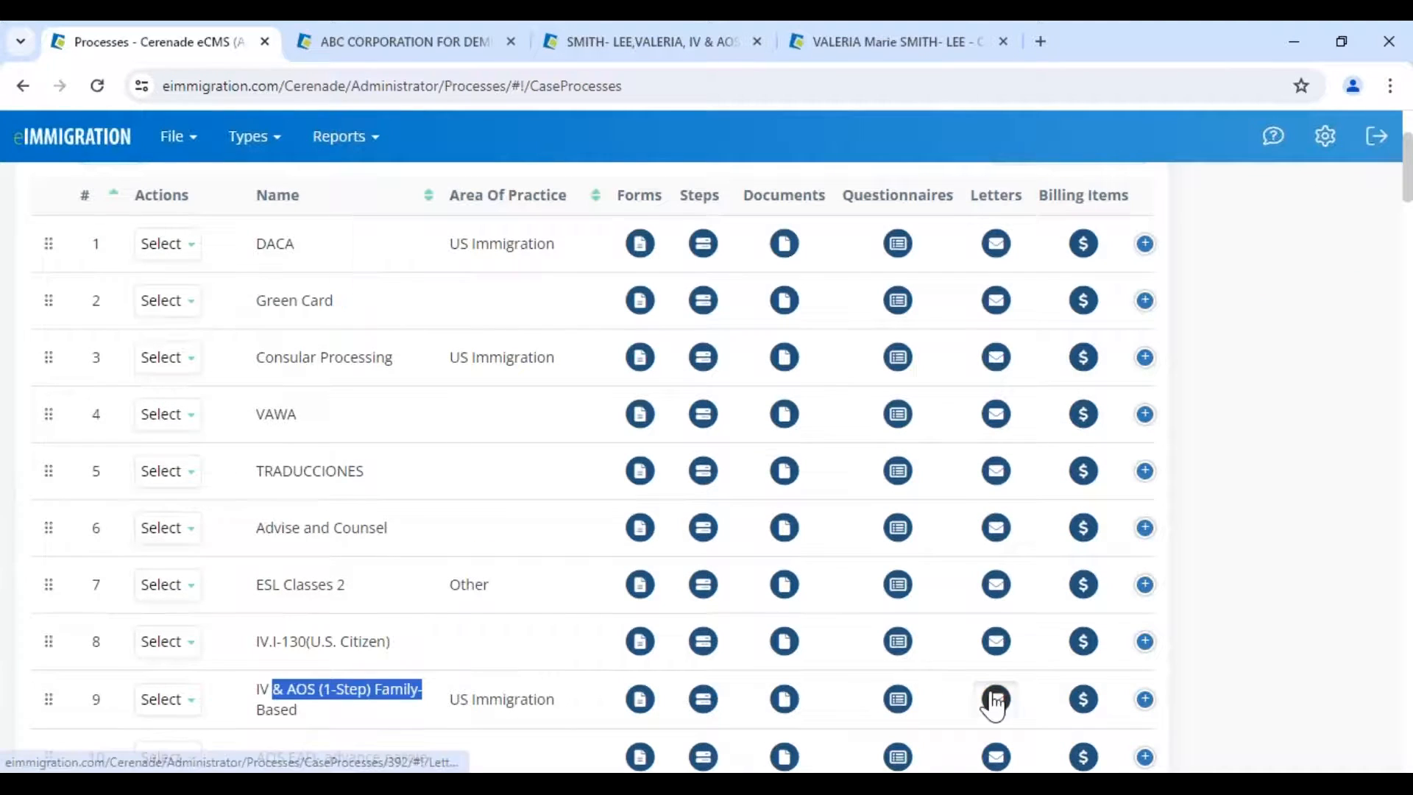
{"action": "left_click", "coordinate": [995, 699]}
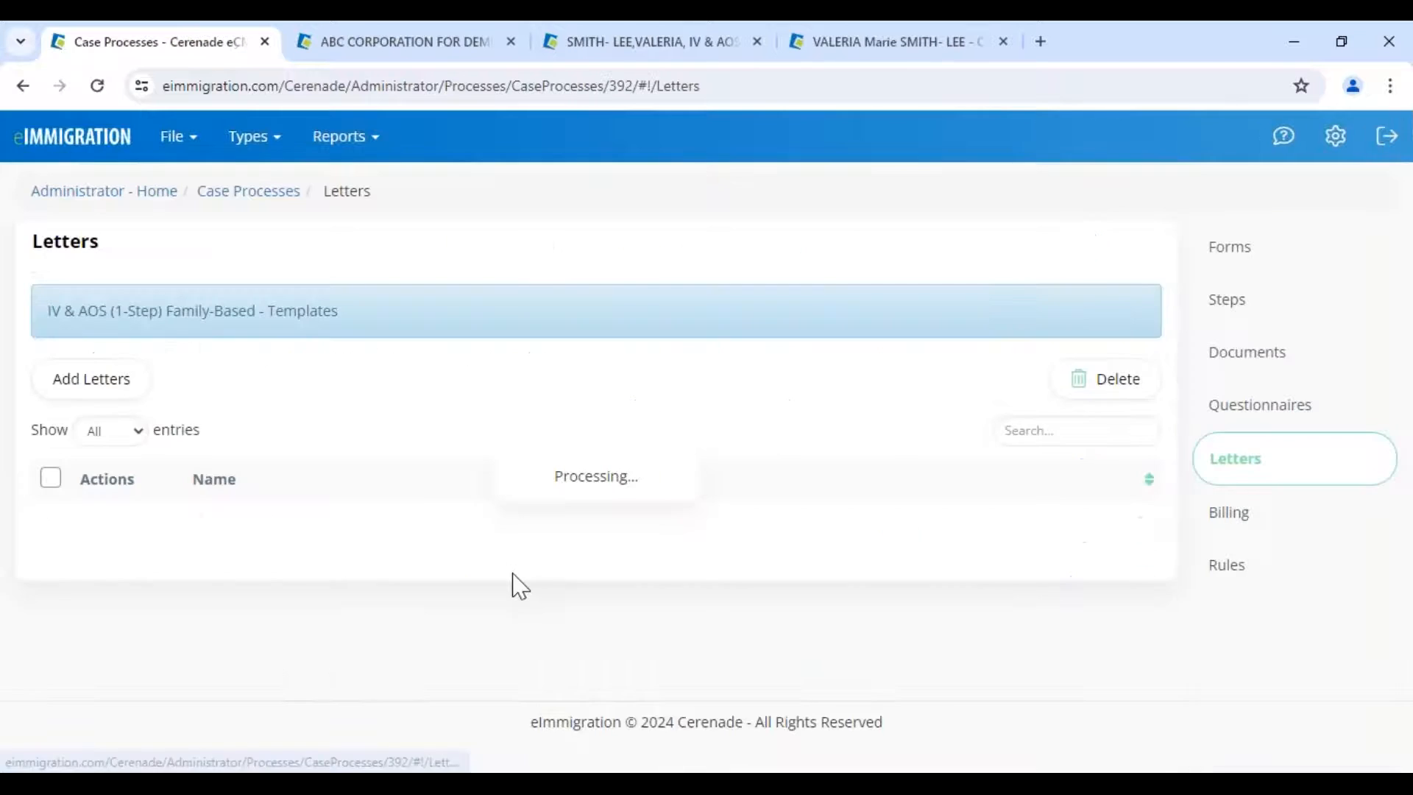
{"action": "scroll", "coordinate": [247, 720], "scroll_direction": "down", "scroll_amount": 2}
{"action": "left_click_drag", "start_coordinate": [190, 625], "coordinate": [350, 646]}
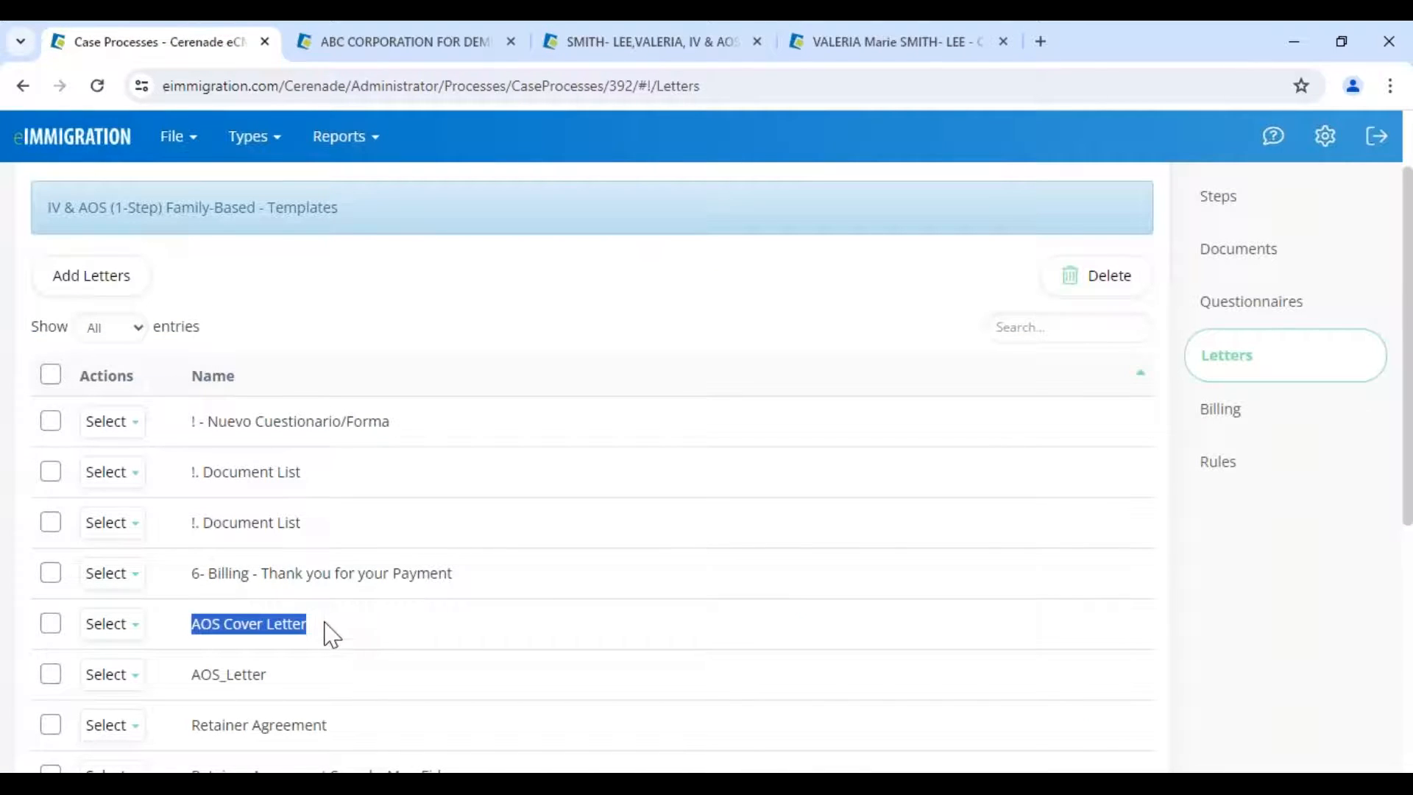
{"action": "left_click_drag", "start_coordinate": [205, 480], "coordinate": [363, 496]}
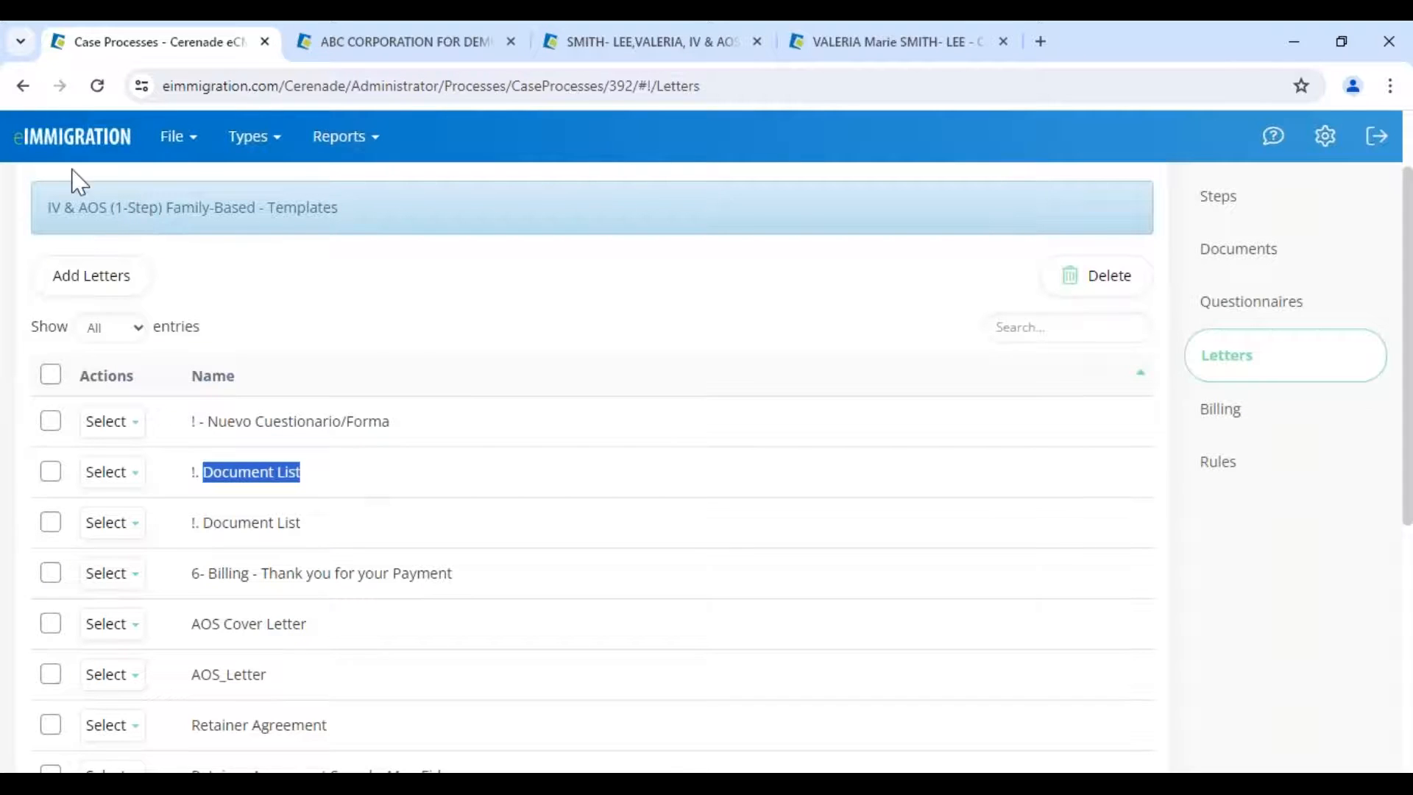
{"action": "left_click", "coordinate": [56, 148]}
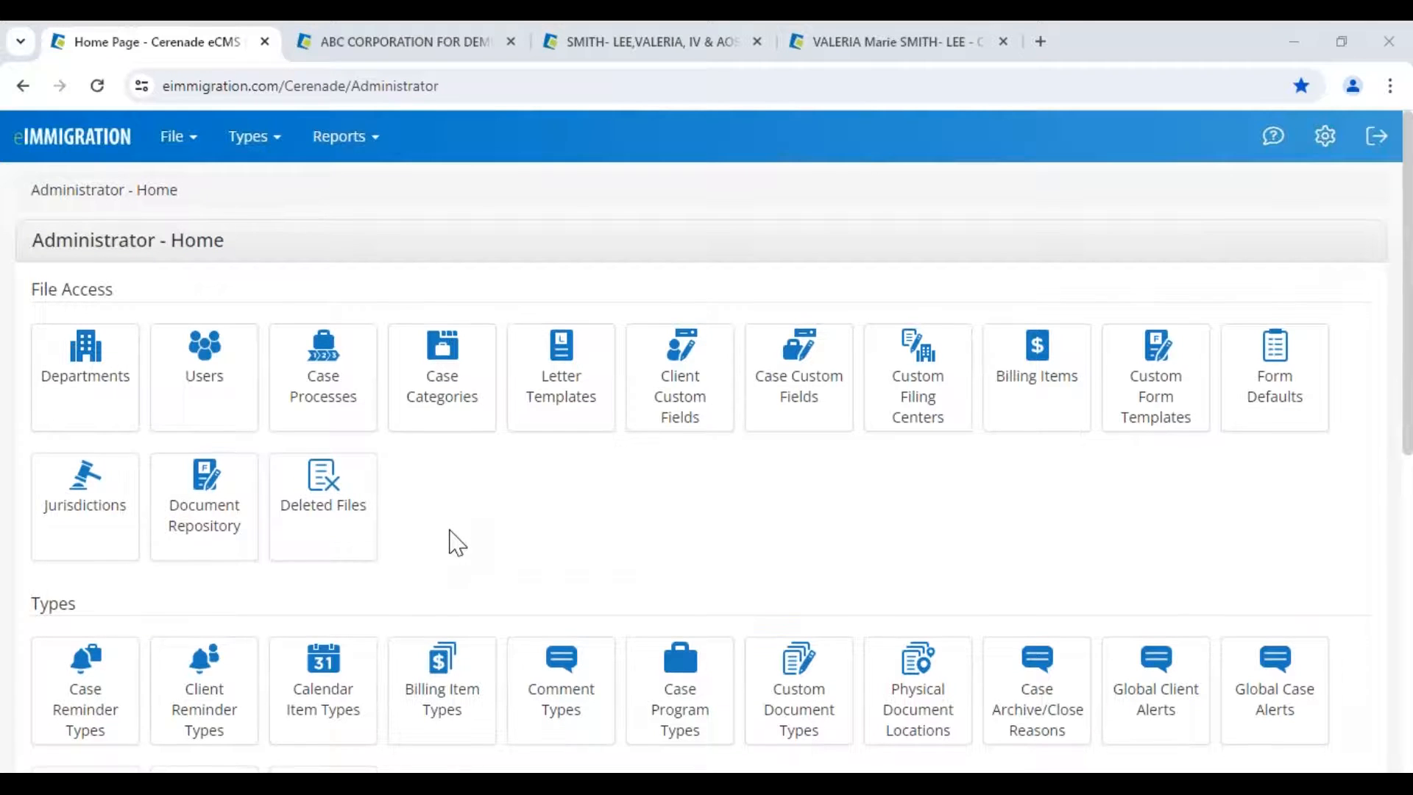
{"action": "scroll", "coordinate": [455, 542], "scroll_direction": "down", "scroll_amount": 1}
{"action": "scroll", "coordinate": [455, 542], "scroll_direction": "down", "scroll_amount": 4}
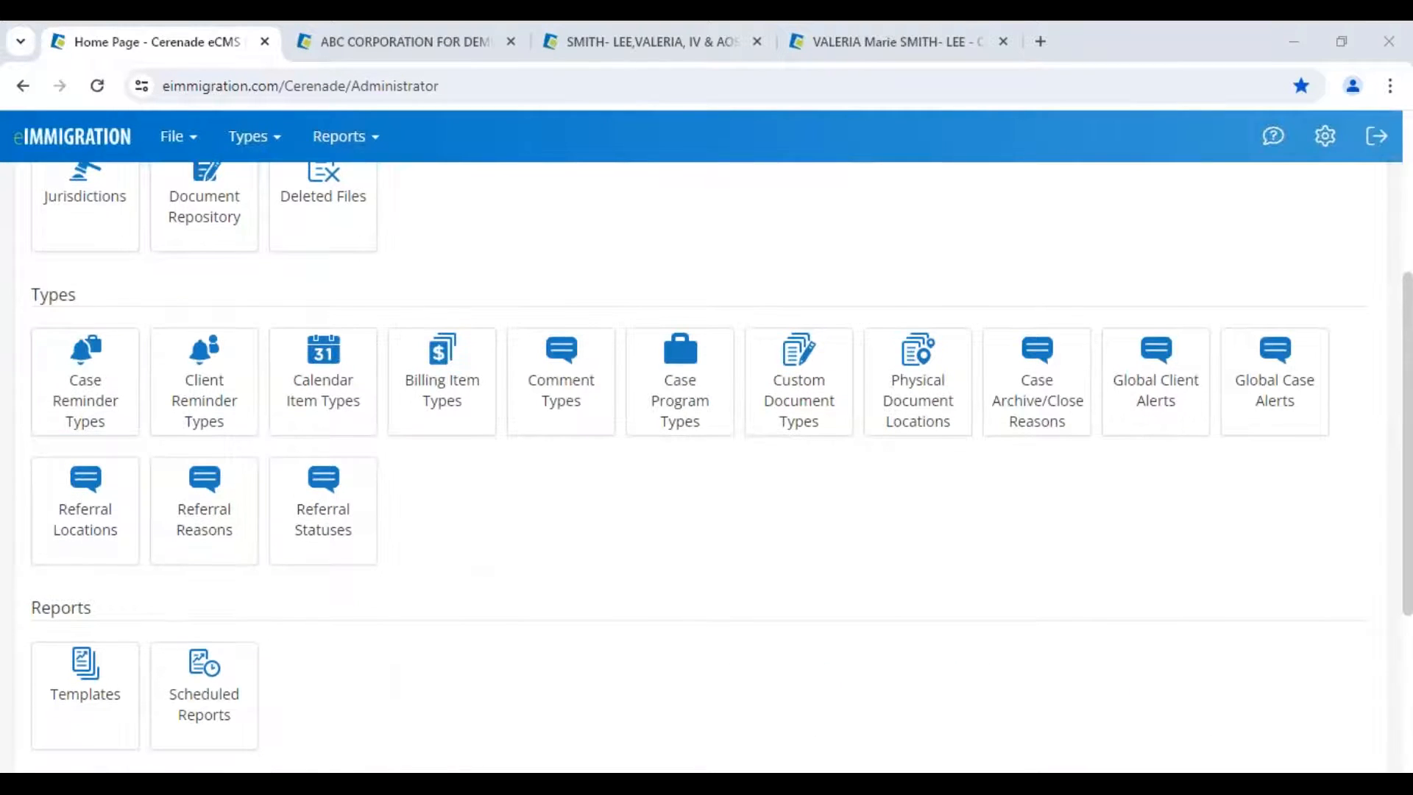
{"action": "left_click_drag", "start_coordinate": [34, 297], "coordinate": [81, 298]}
{"action": "left_click", "coordinate": [102, 315]}
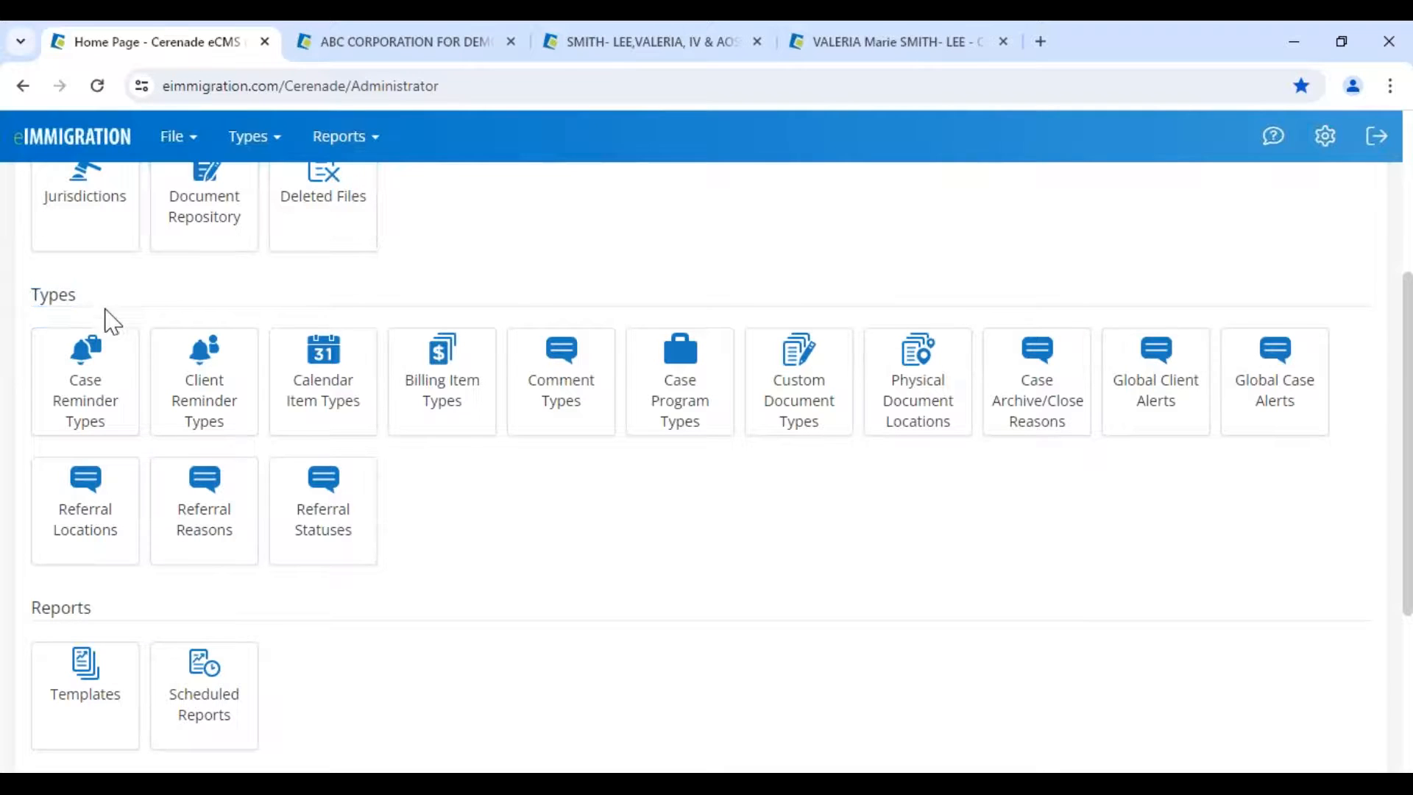
{"action": "left_click", "coordinate": [94, 422]}
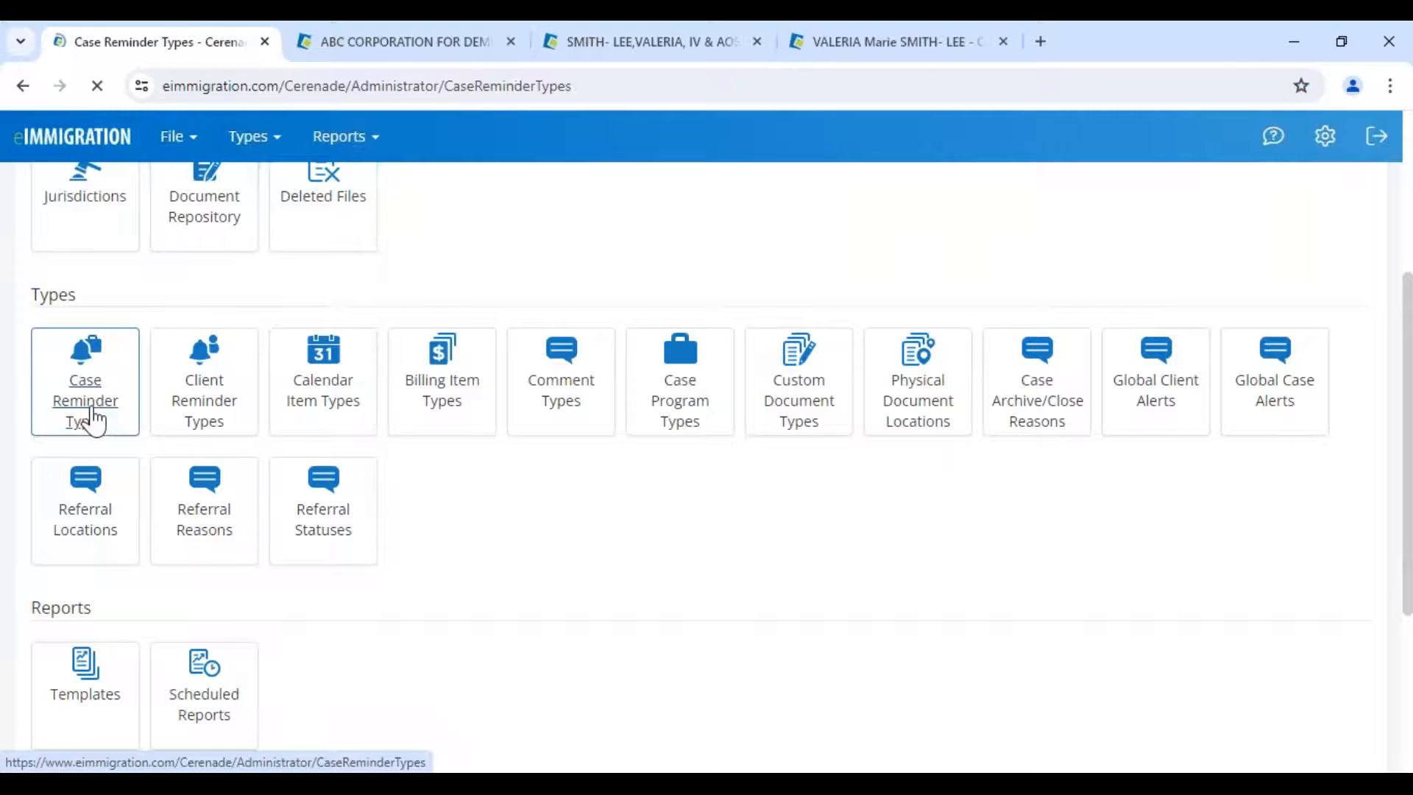
{"action": "left_click", "coordinate": [157, 447]}
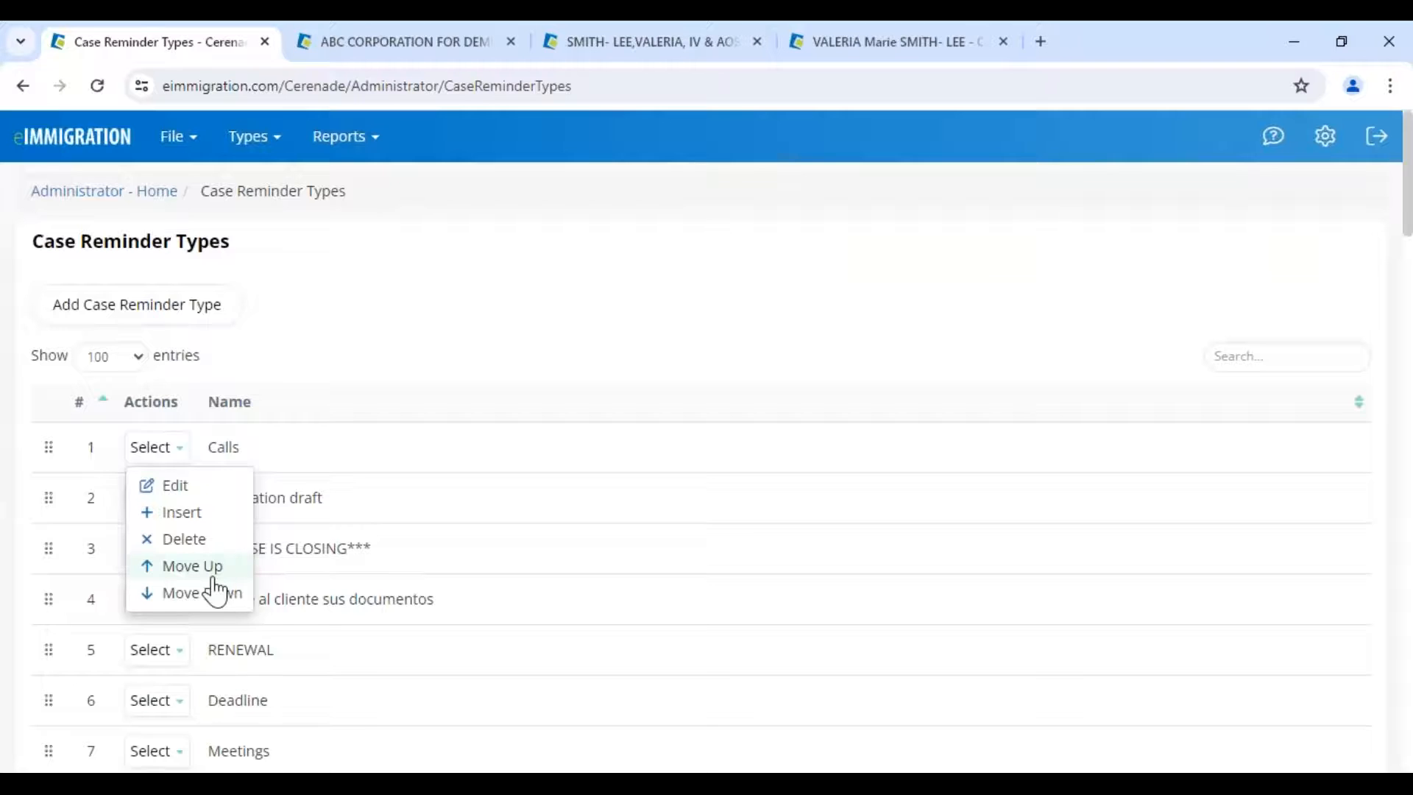
{"action": "scroll", "coordinate": [216, 593], "scroll_direction": "down", "scroll_amount": 1}
{"action": "scroll", "coordinate": [258, 552], "scroll_direction": "down", "scroll_amount": 2}
{"action": "double_click", "coordinate": [297, 510]}
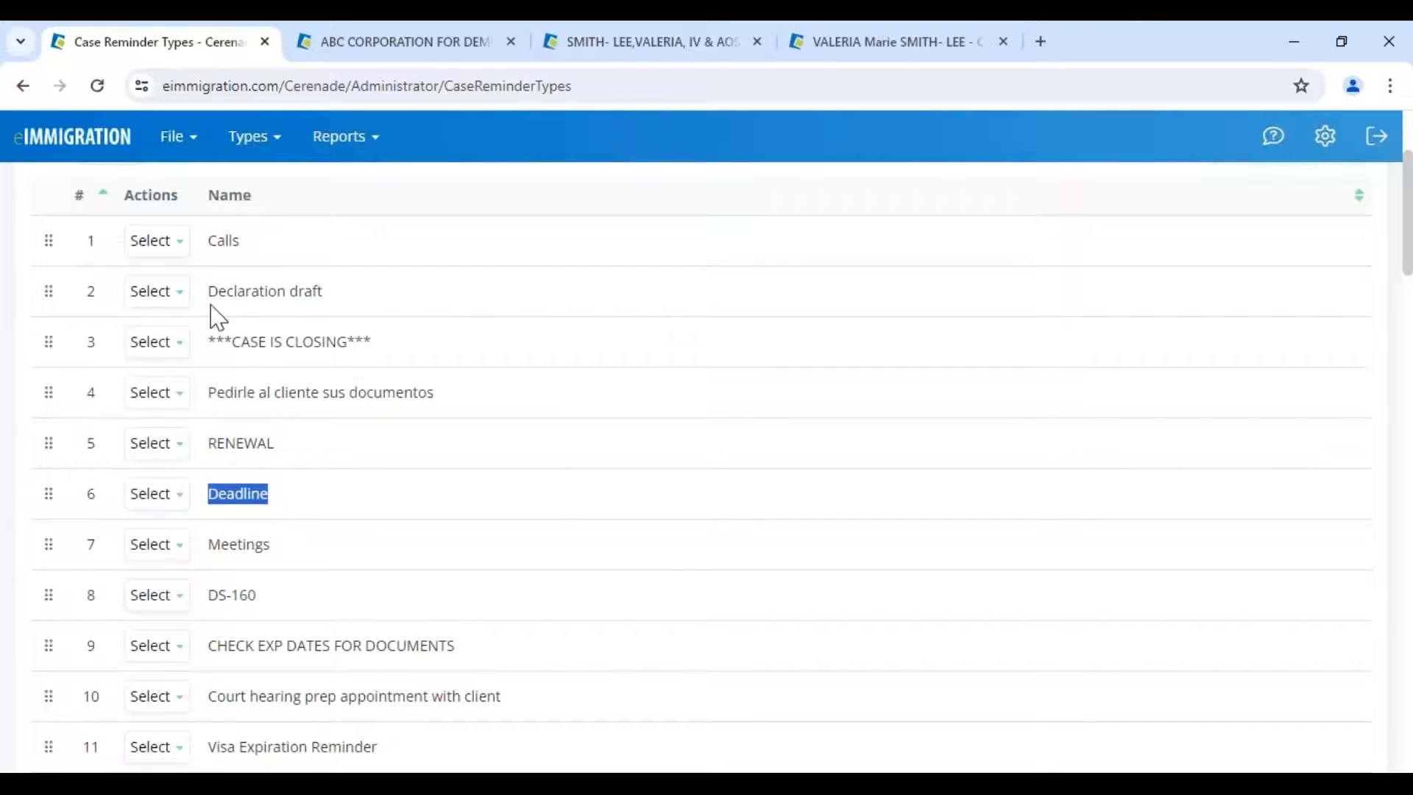
{"action": "double_click", "coordinate": [220, 248]}
{"action": "scroll", "coordinate": [260, 543], "scroll_direction": "up", "scroll_amount": 1}
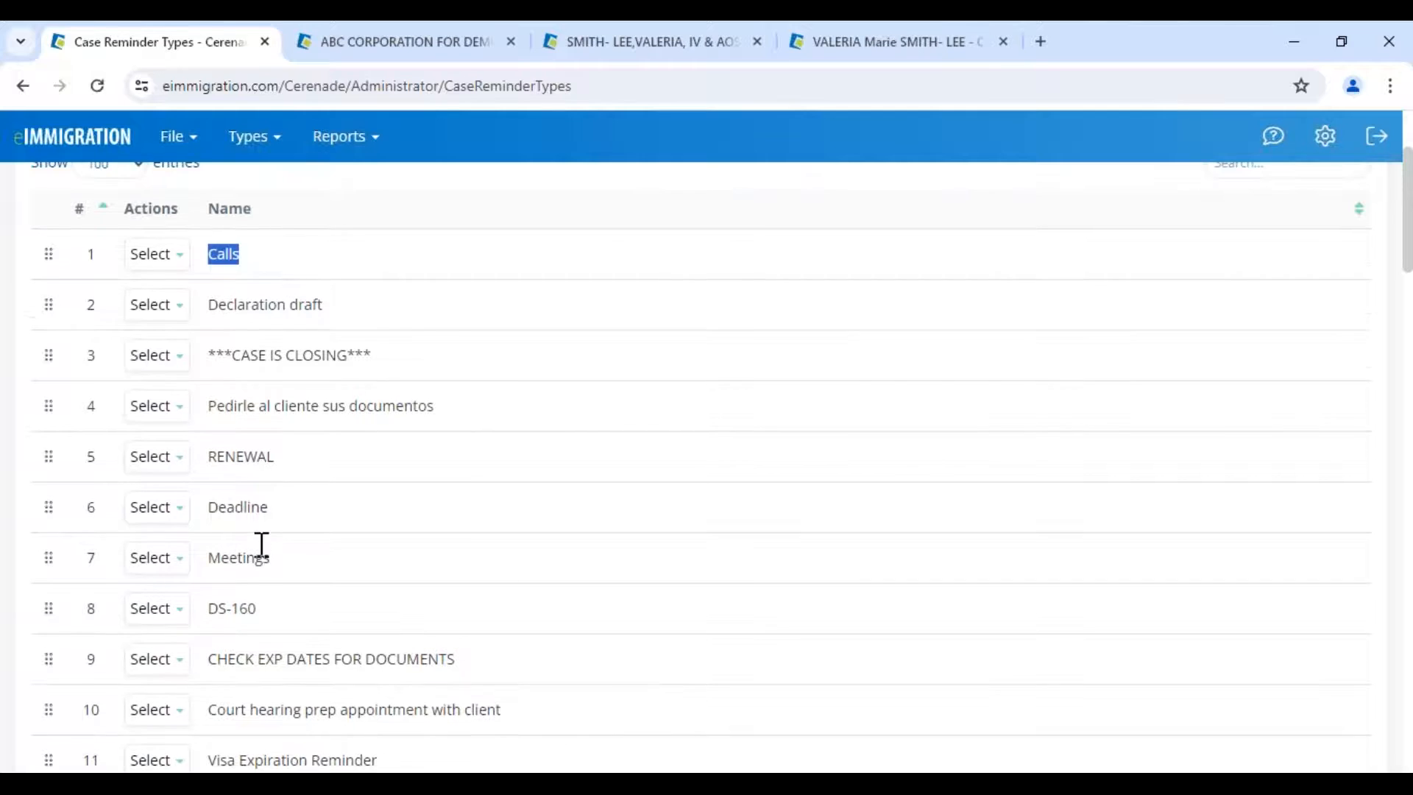
{"action": "scroll", "coordinate": [262, 544], "scroll_direction": "up", "scroll_amount": 2}
{"action": "scroll", "coordinate": [262, 545], "scroll_direction": "down", "scroll_amount": 3}
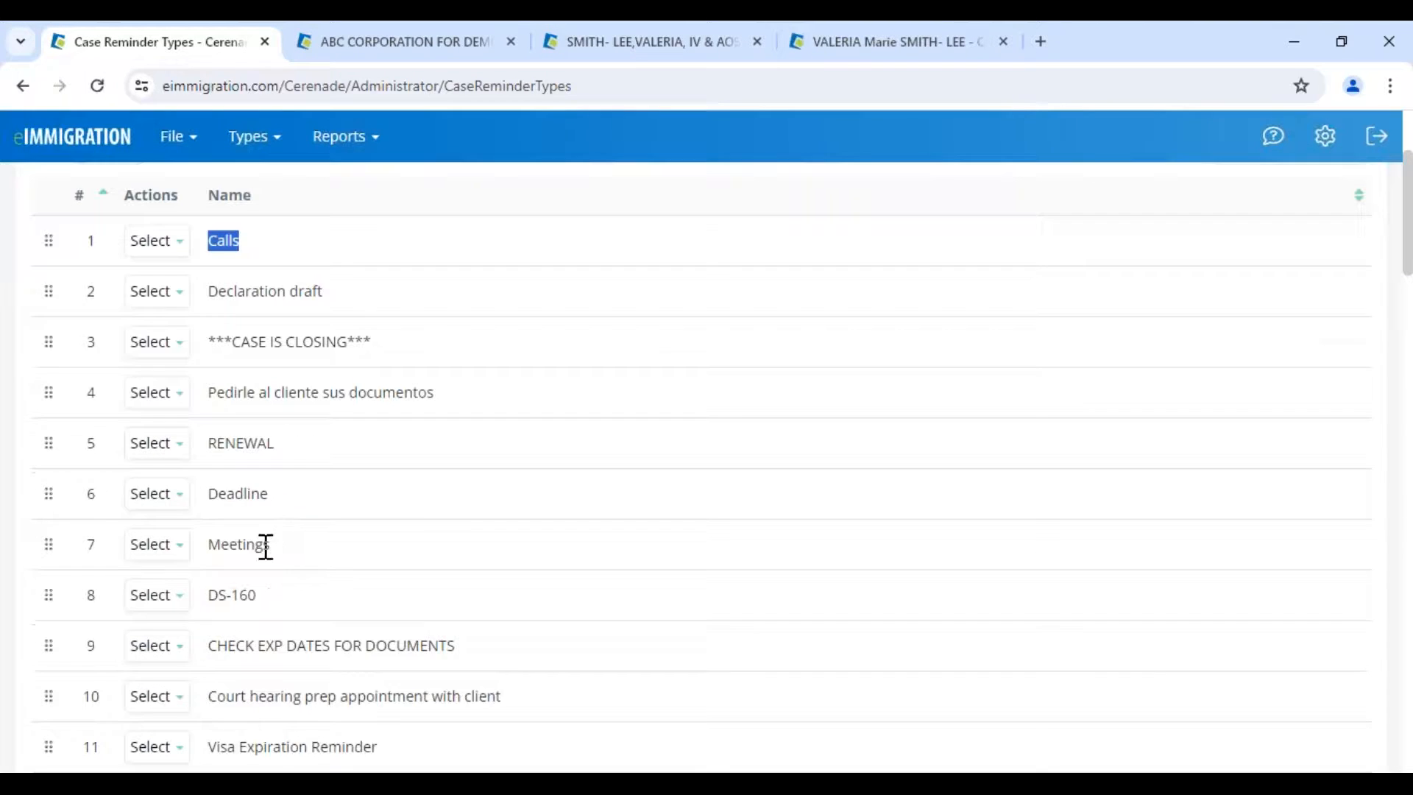
{"action": "scroll", "coordinate": [263, 546], "scroll_direction": "down", "scroll_amount": 1}
{"action": "scroll", "coordinate": [266, 547], "scroll_direction": "down", "scroll_amount": 1}
{"action": "left_click_drag", "start_coordinate": [210, 590], "coordinate": [372, 611]}
{"action": "left_click_drag", "start_coordinate": [218, 642], "coordinate": [288, 642]}
{"action": "scroll", "coordinate": [251, 677], "scroll_direction": "down", "scroll_amount": 4}
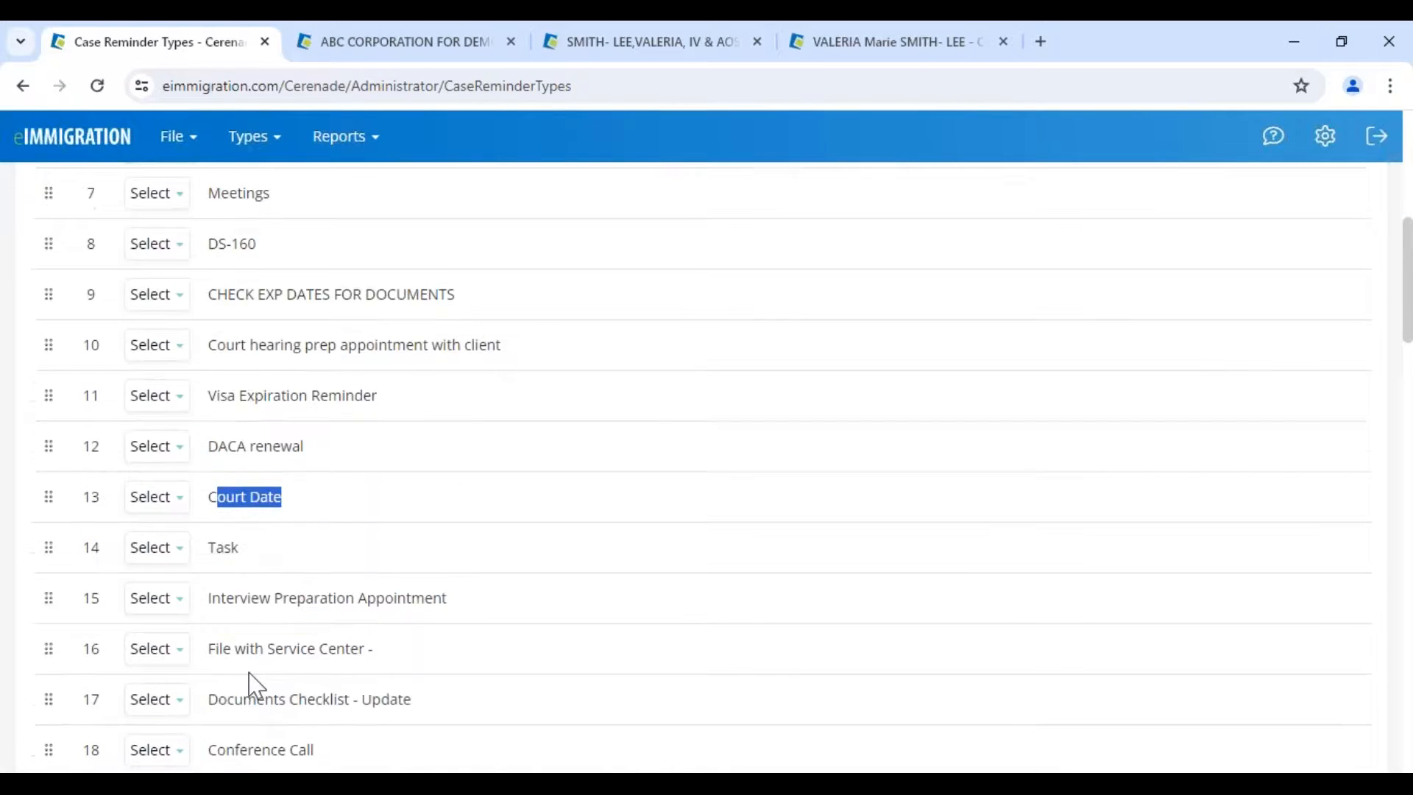
{"action": "left_click_drag", "start_coordinate": [218, 585], "coordinate": [312, 585]}
{"action": "scroll", "coordinate": [299, 394], "scroll_direction": "up", "scroll_amount": 8}
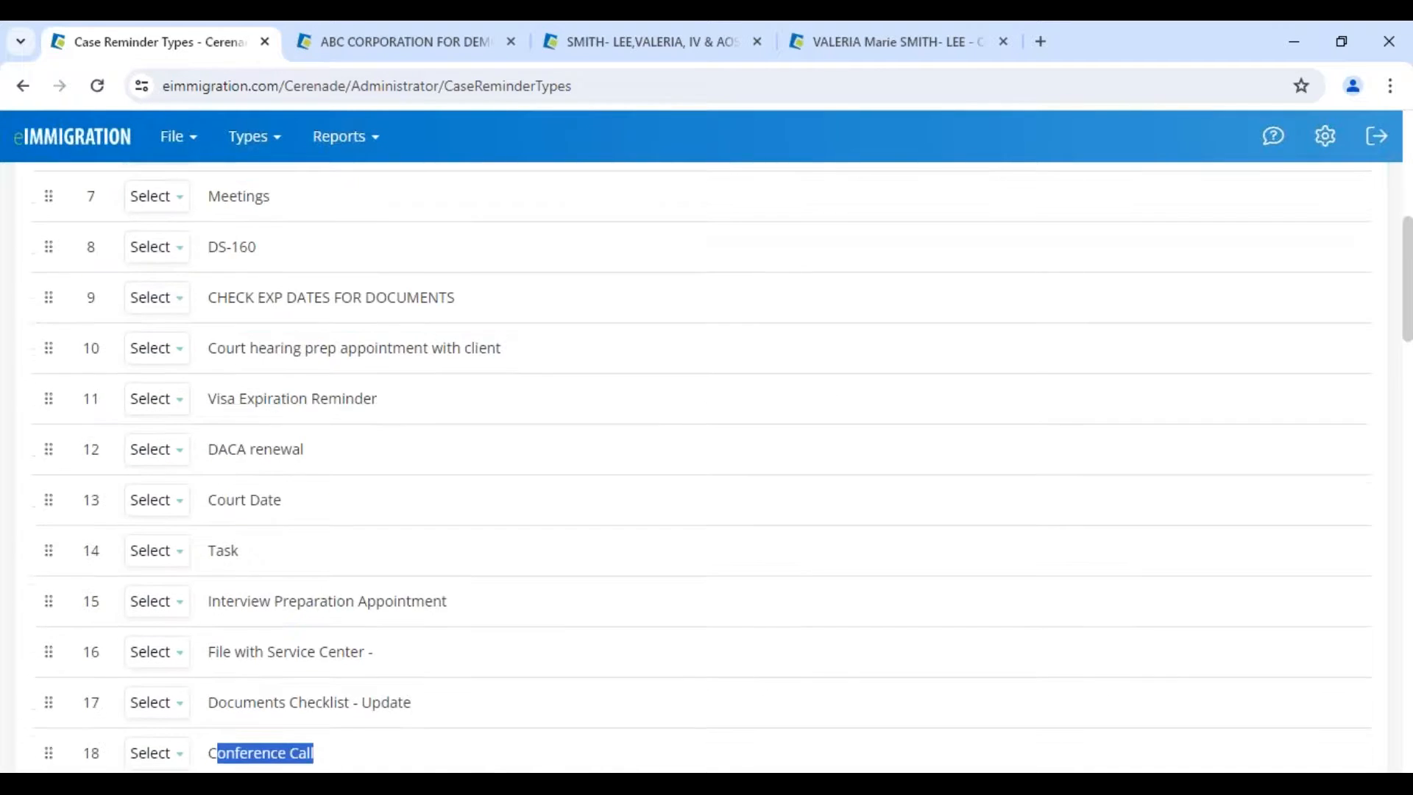
{"action": "left_click", "coordinate": [133, 152]}
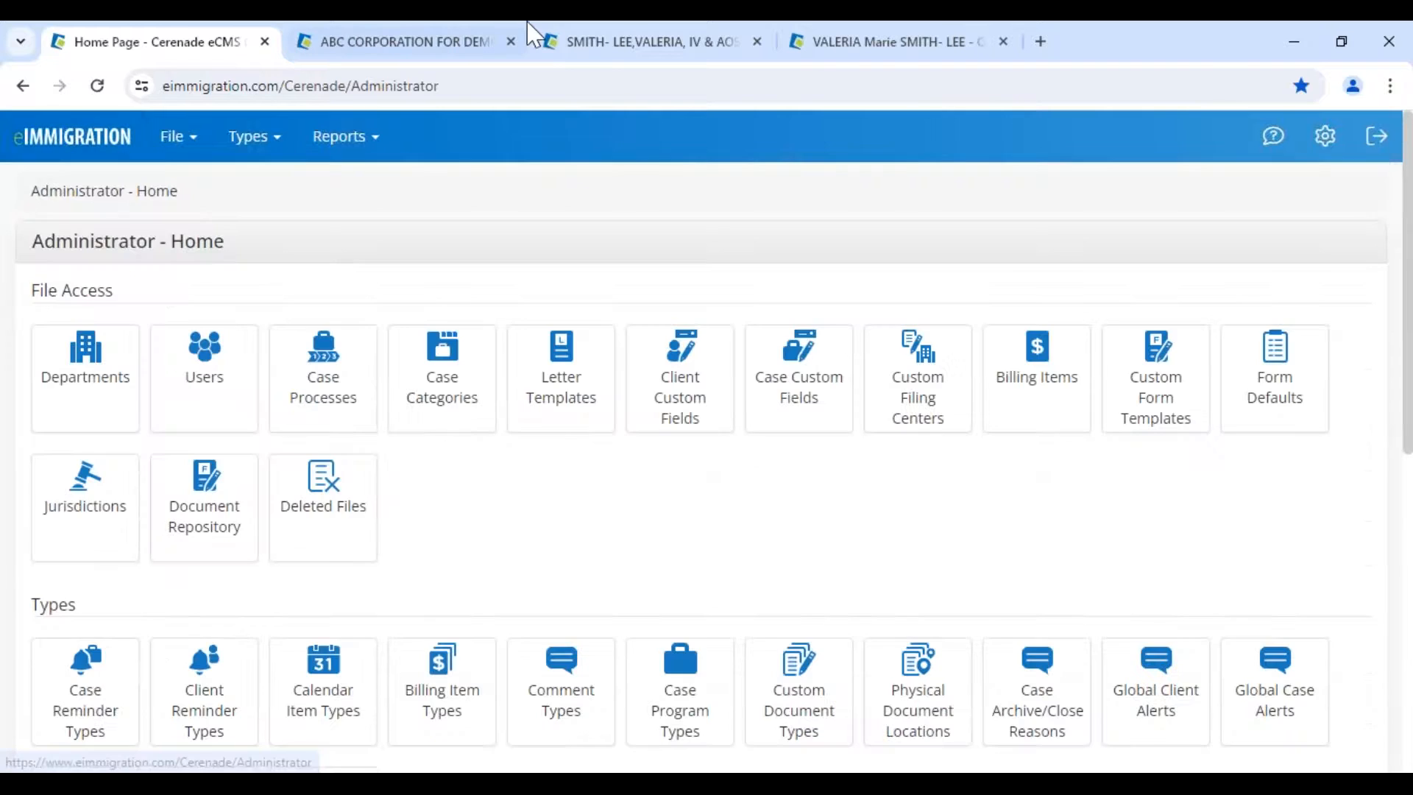
- Open the IV & AOS case's reminders page and start a new reminder
{"action": "left_click", "coordinate": [532, 34]}
{"action": "left_click", "coordinate": [1303, 521]}
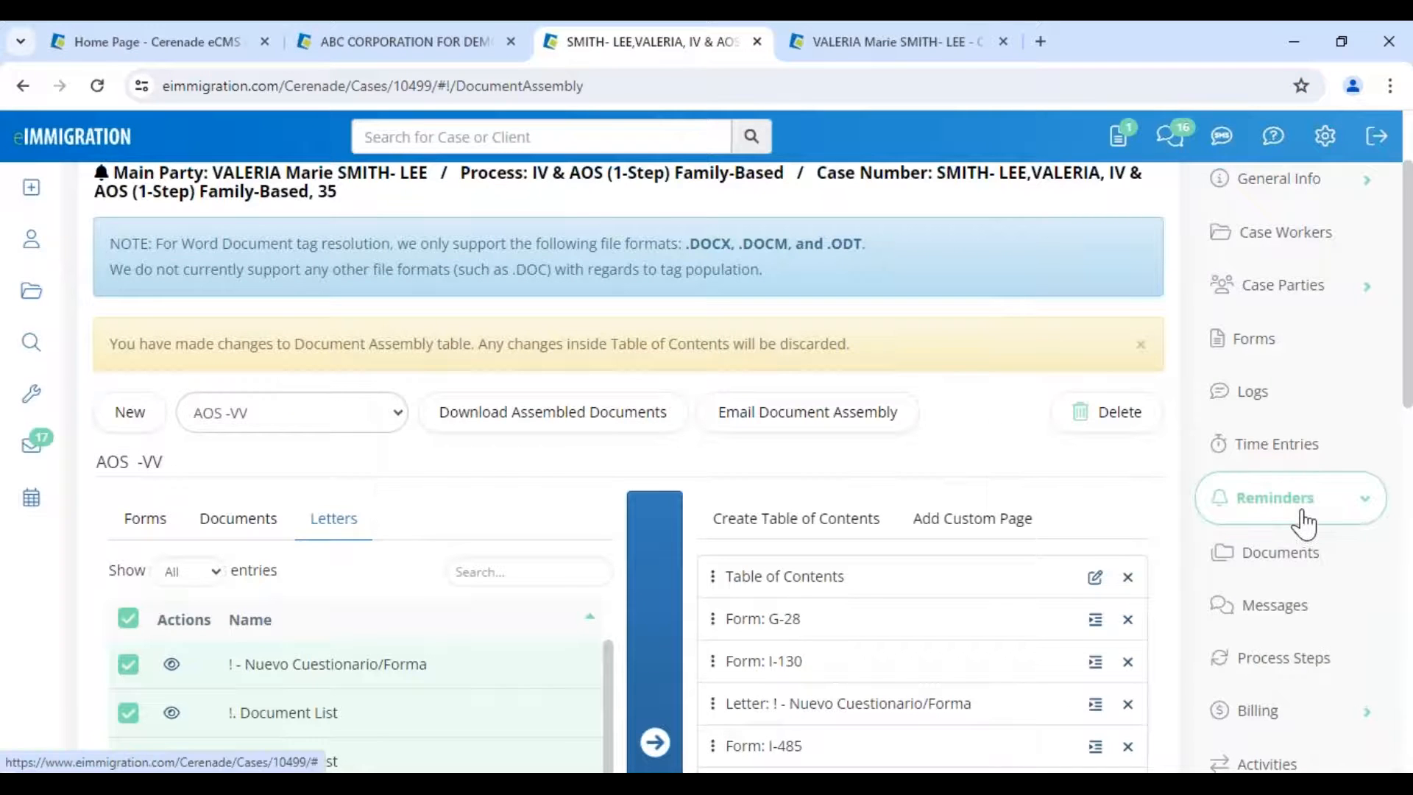
{"action": "double_click", "coordinate": [1303, 563]}
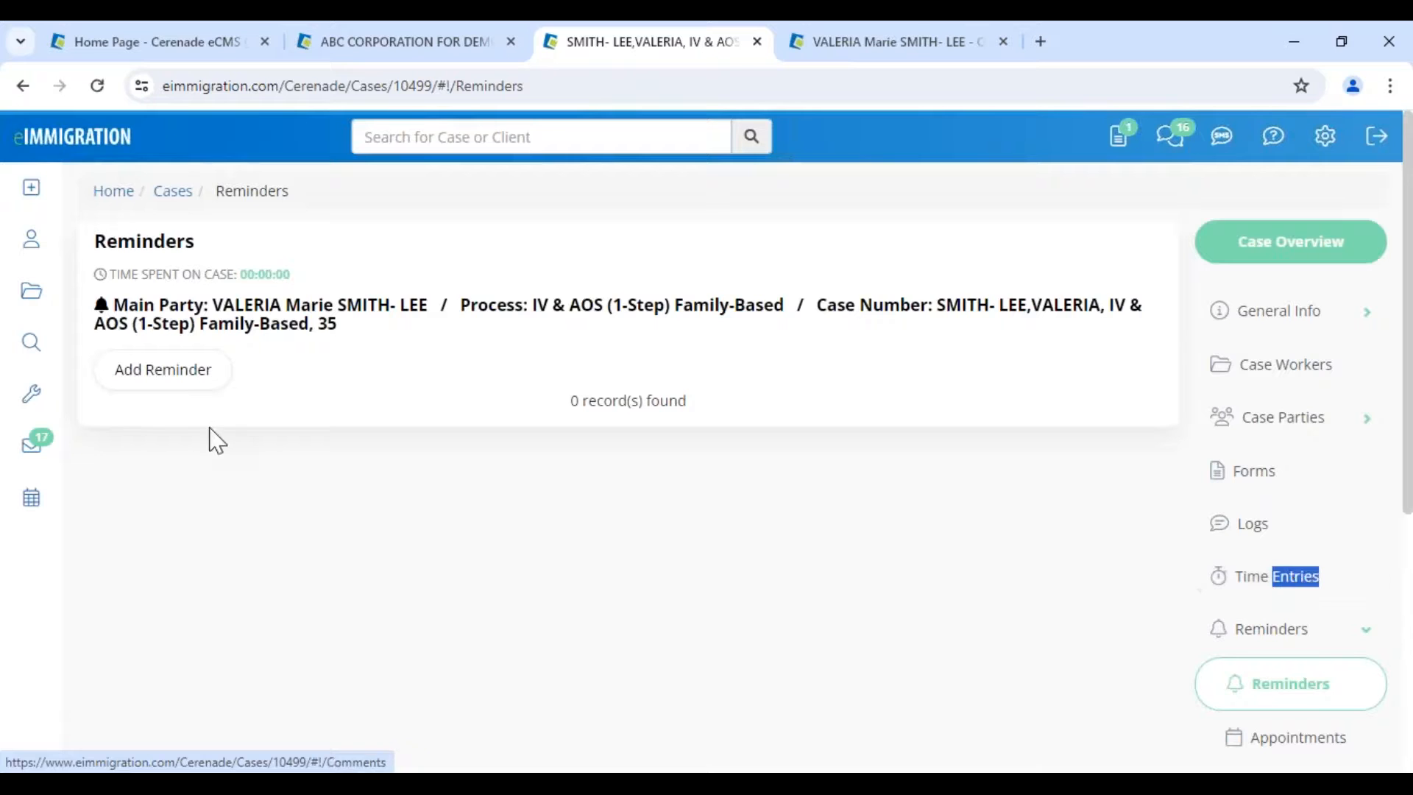
{"action": "left_click", "coordinate": [186, 386]}
- Set the reminder category to Court Date with due date 05/03/2024
{"action": "left_click", "coordinate": [331, 258]}
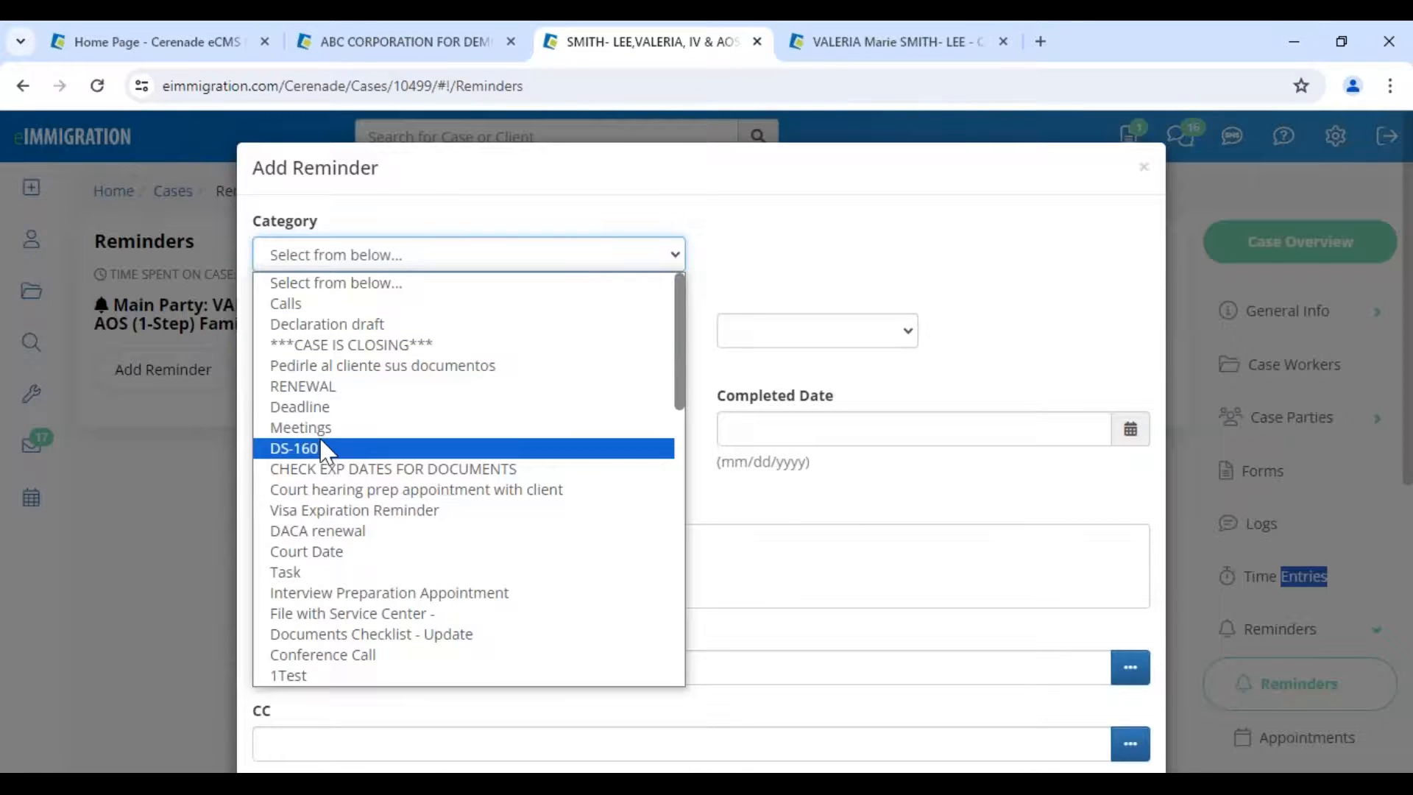
{"action": "left_click", "coordinate": [327, 551]}
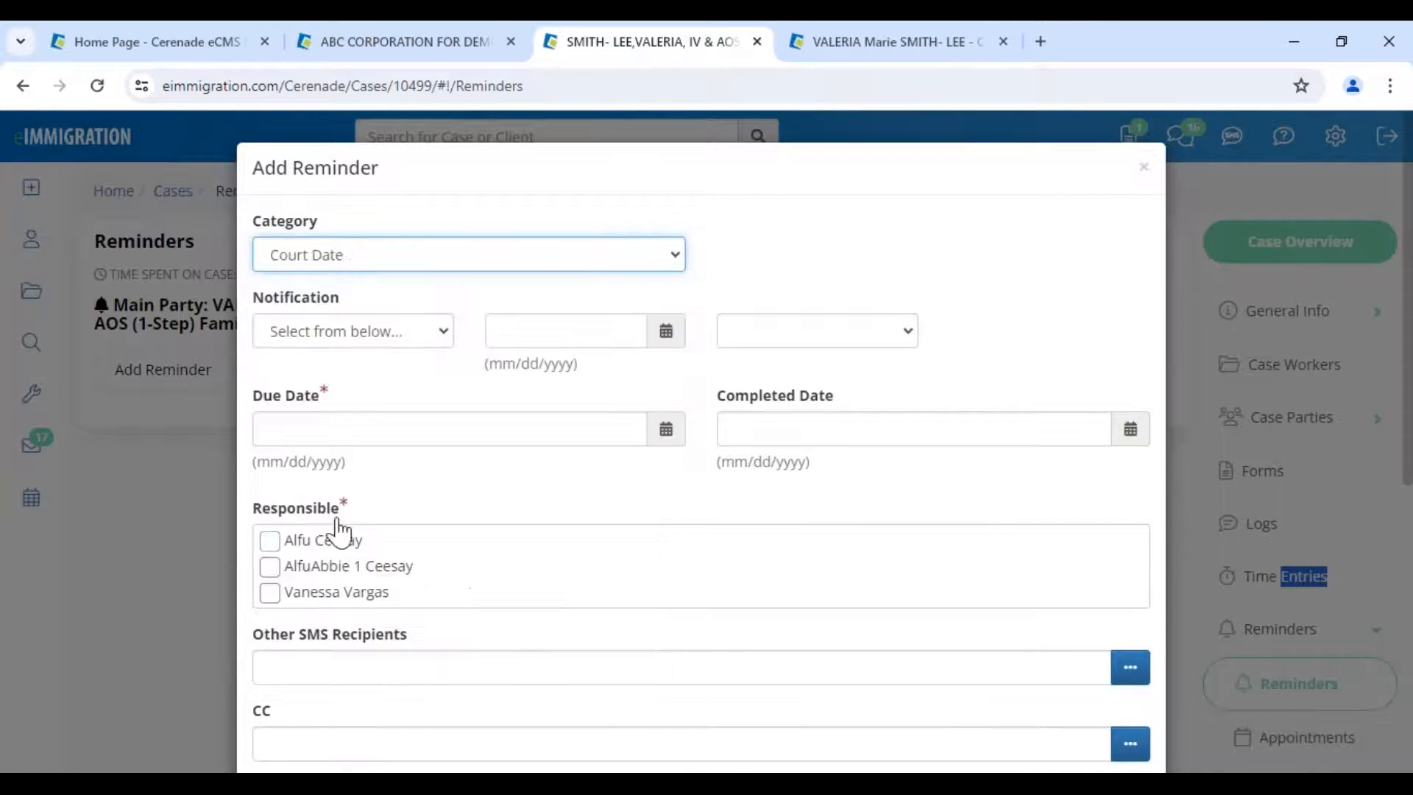
{"action": "left_click", "coordinate": [392, 343]}
{"action": "left_click", "coordinate": [473, 404]}
{"action": "left_click", "coordinate": [451, 435]}
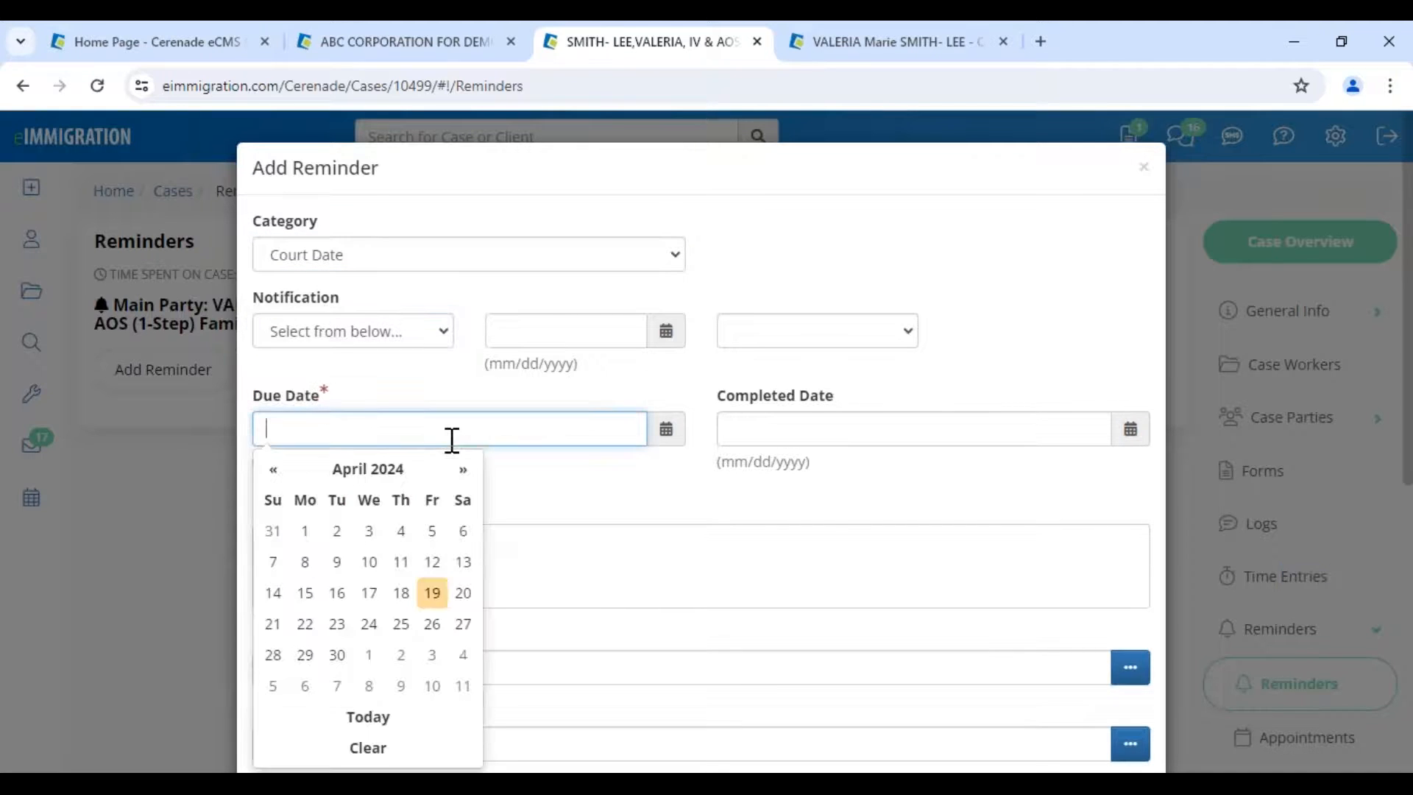
{"action": "left_click", "coordinate": [432, 656]}
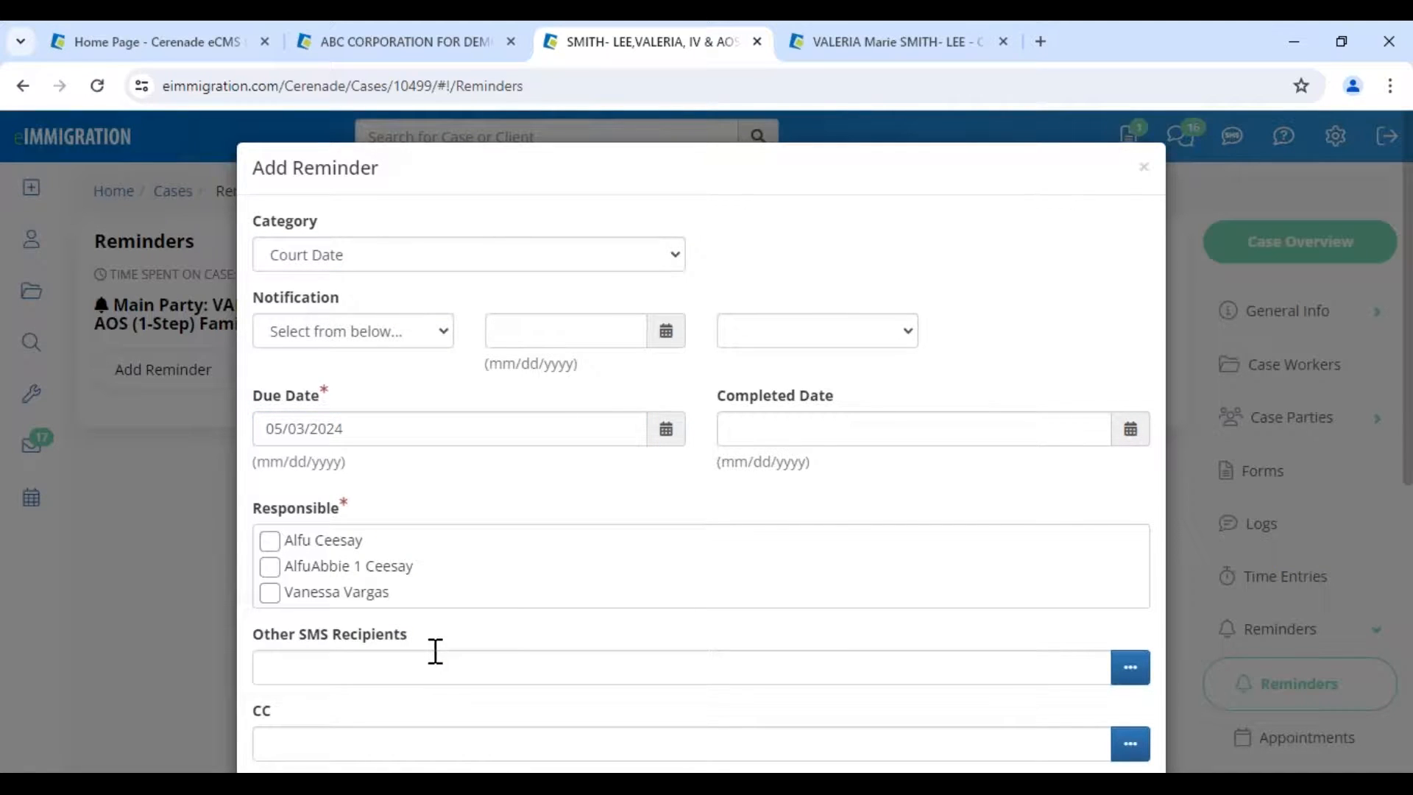
- Notify by Email and SMS on 05/01/2024 at 08:00 AM and tick one responsible caseworker
{"action": "left_click", "coordinate": [340, 337]}
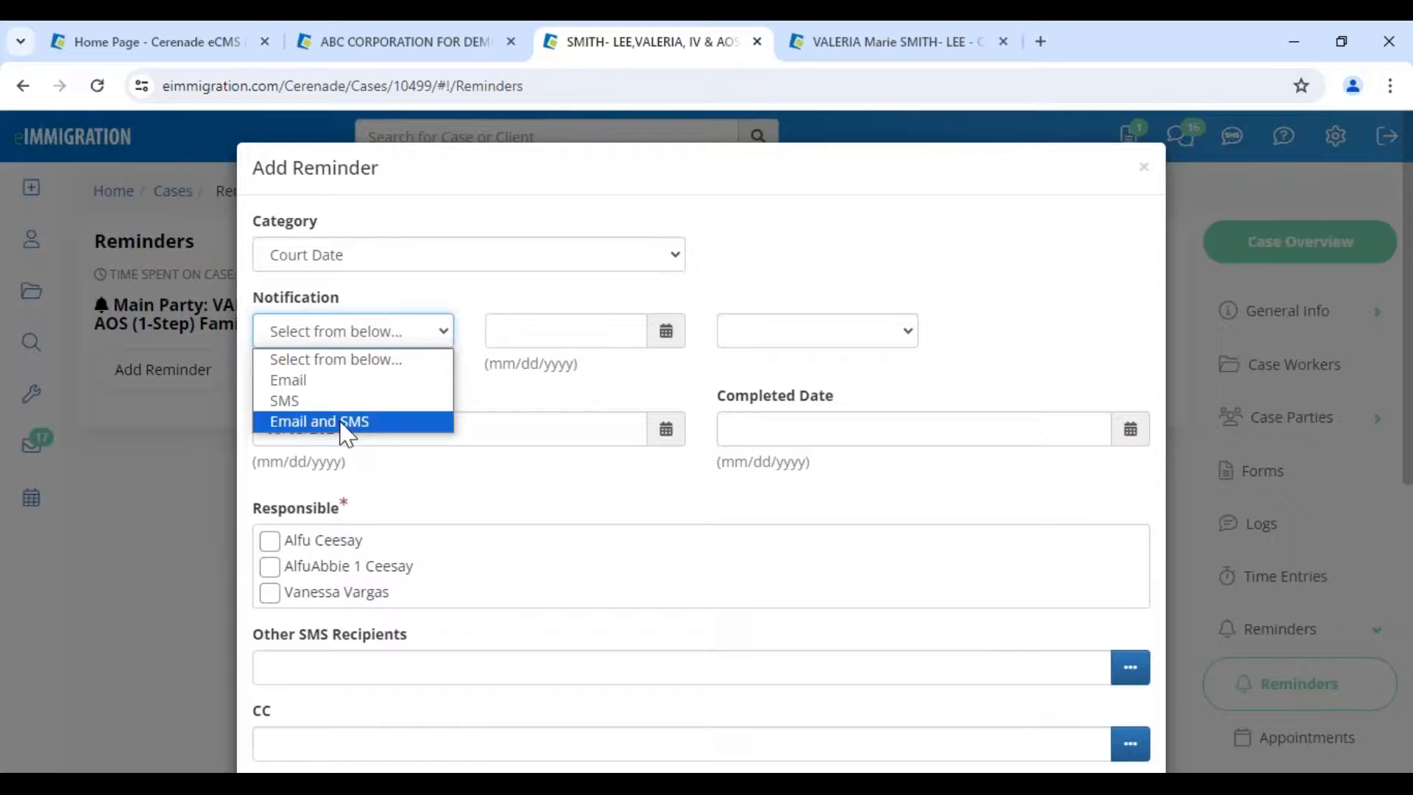
{"action": "left_click", "coordinate": [346, 421]}
{"action": "left_click", "coordinate": [571, 333]}
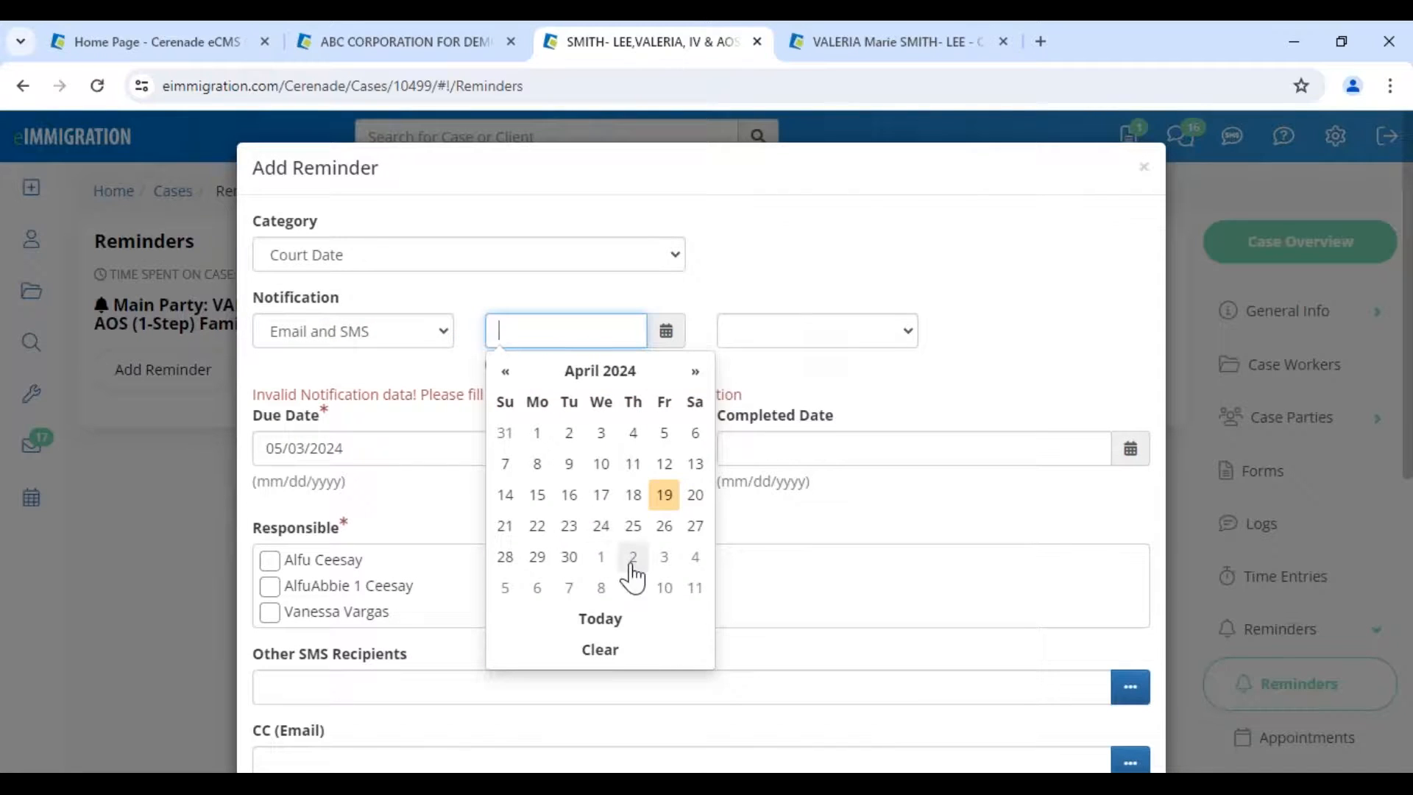
{"action": "left_click", "coordinate": [599, 560]}
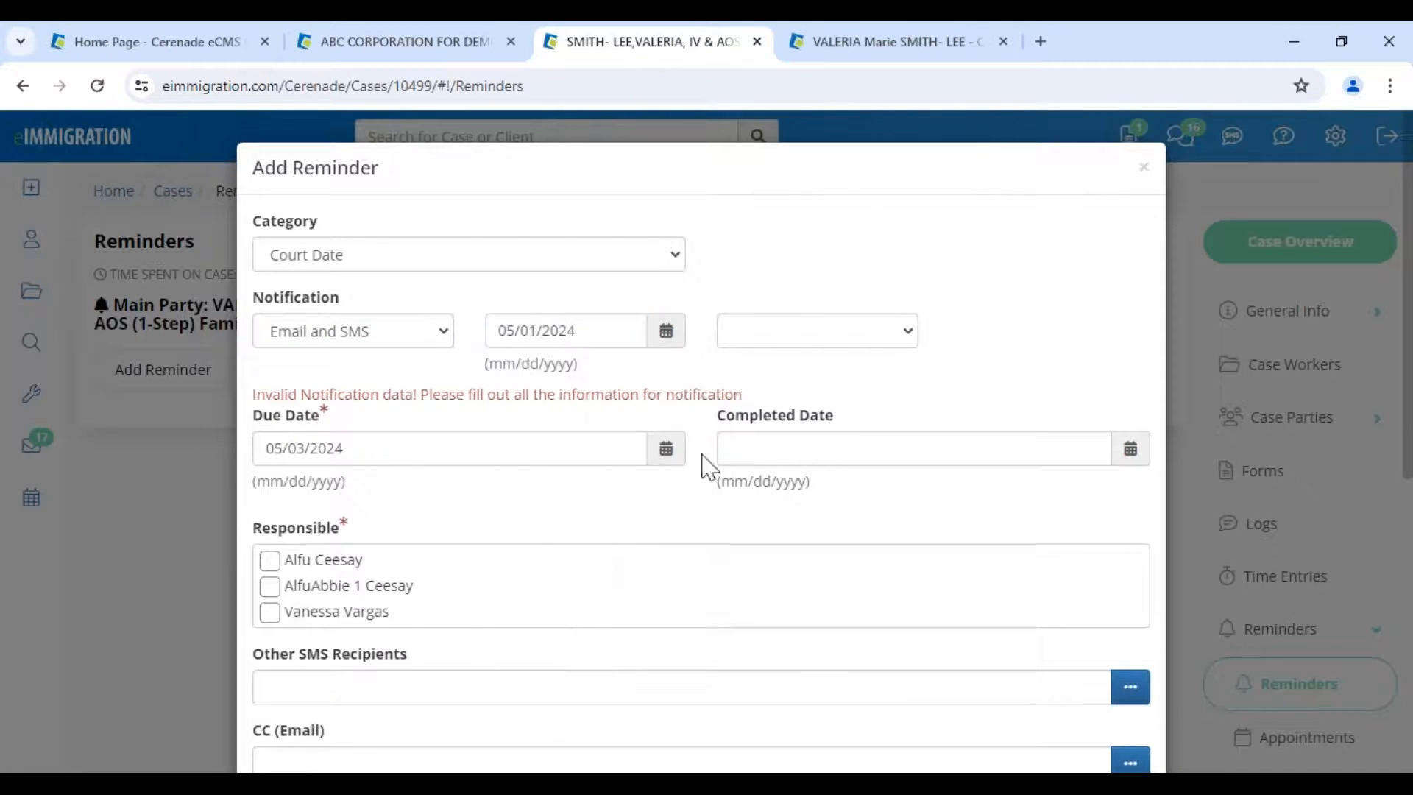
{"action": "left_click", "coordinate": [758, 329]}
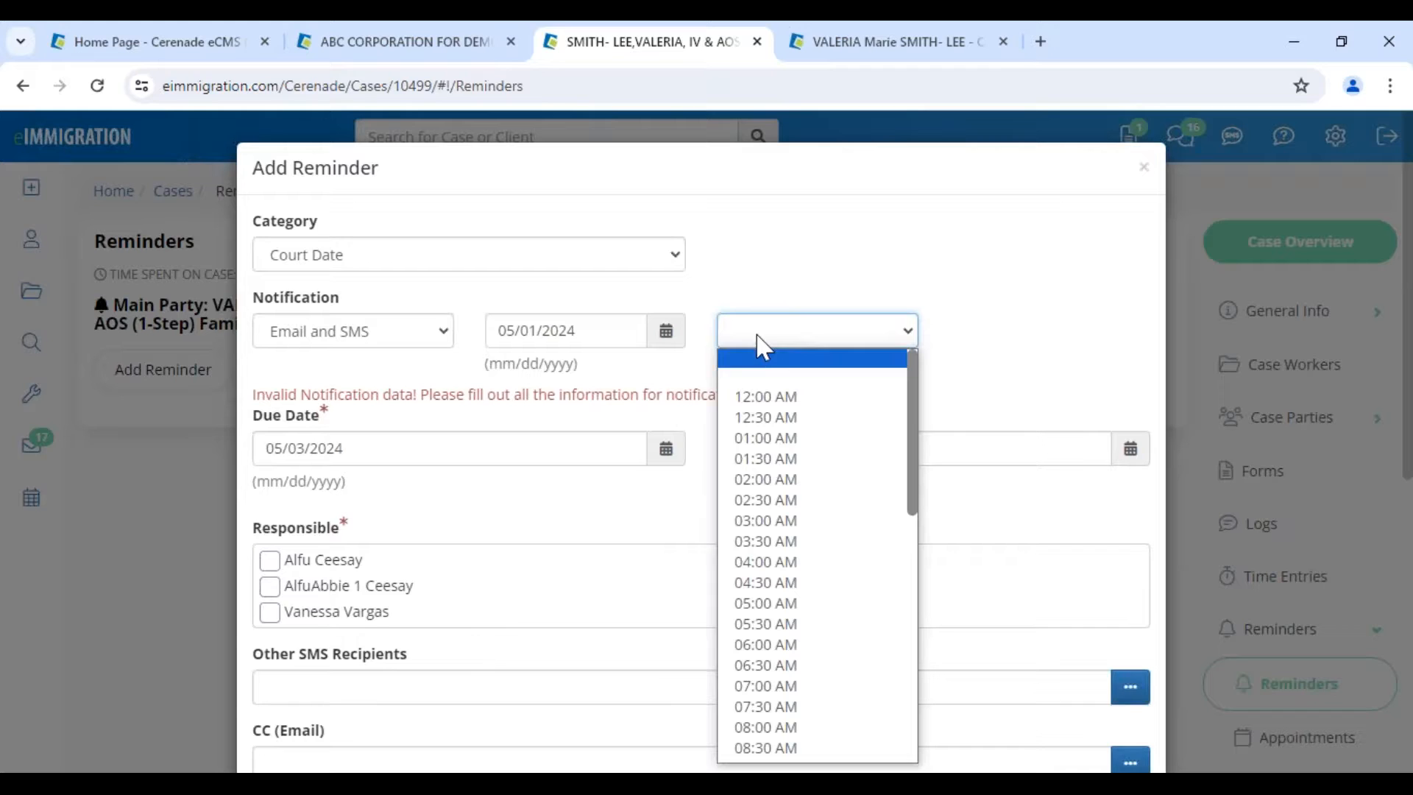
{"action": "left_click", "coordinate": [766, 727]}
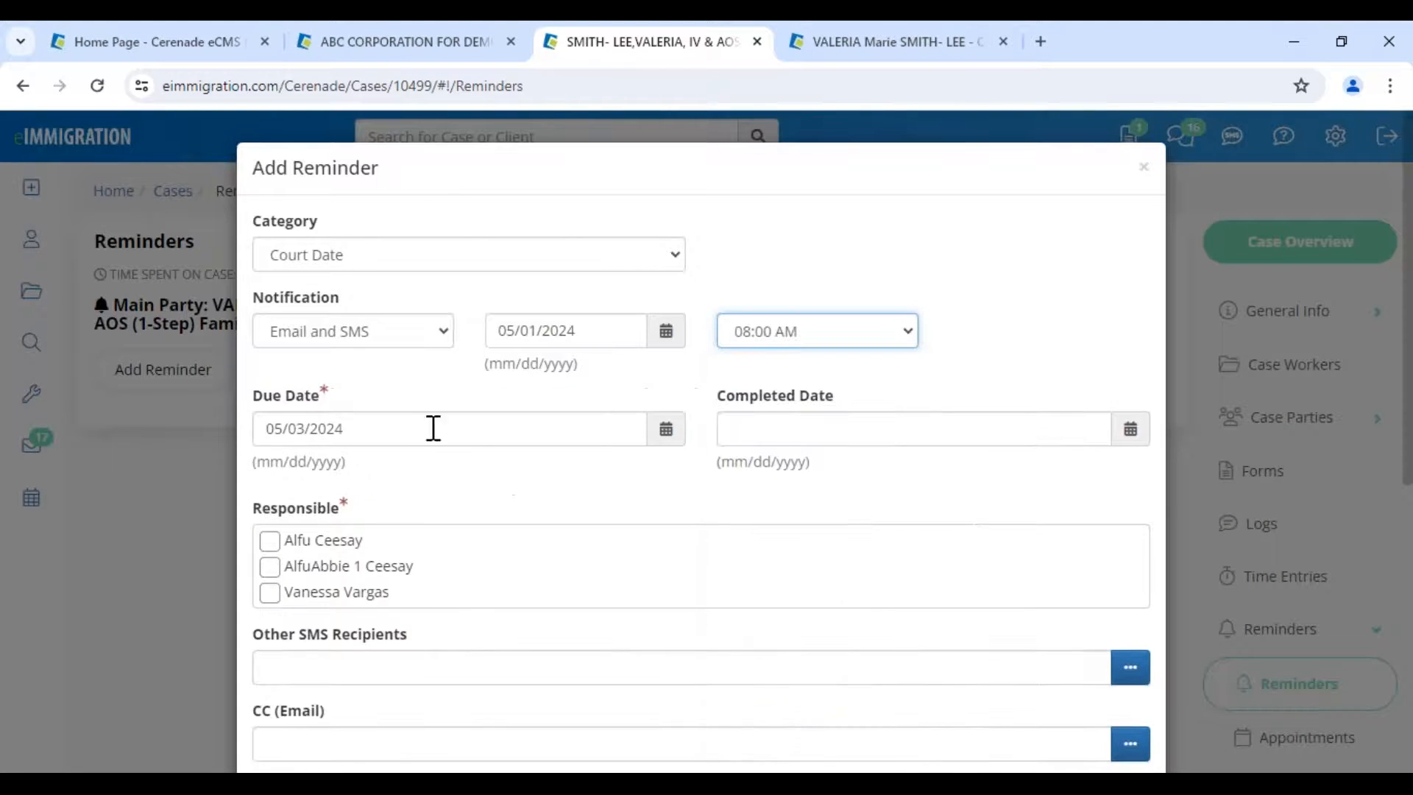
{"action": "left_click", "coordinate": [269, 592]}
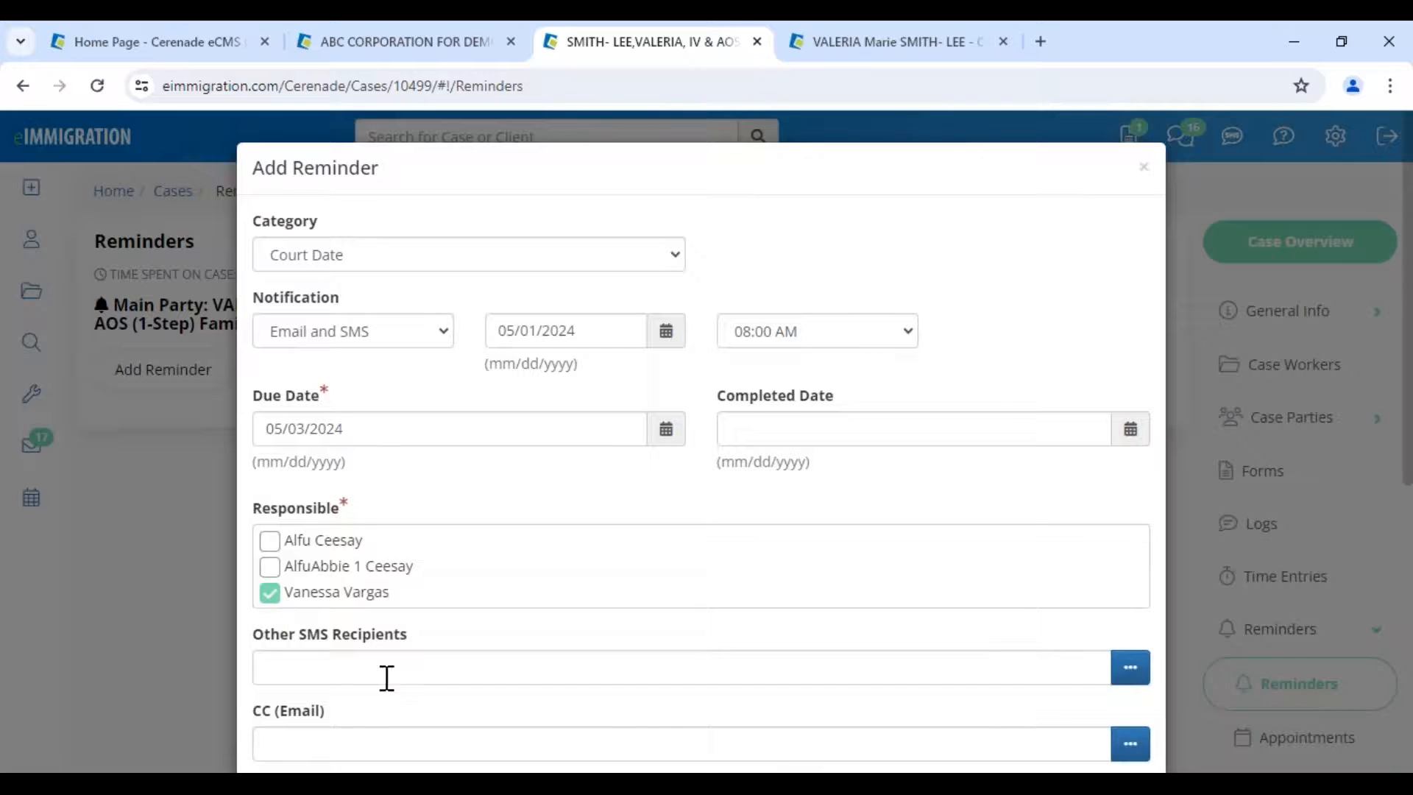
{"action": "left_click_drag", "start_coordinate": [309, 638], "coordinate": [510, 651]}
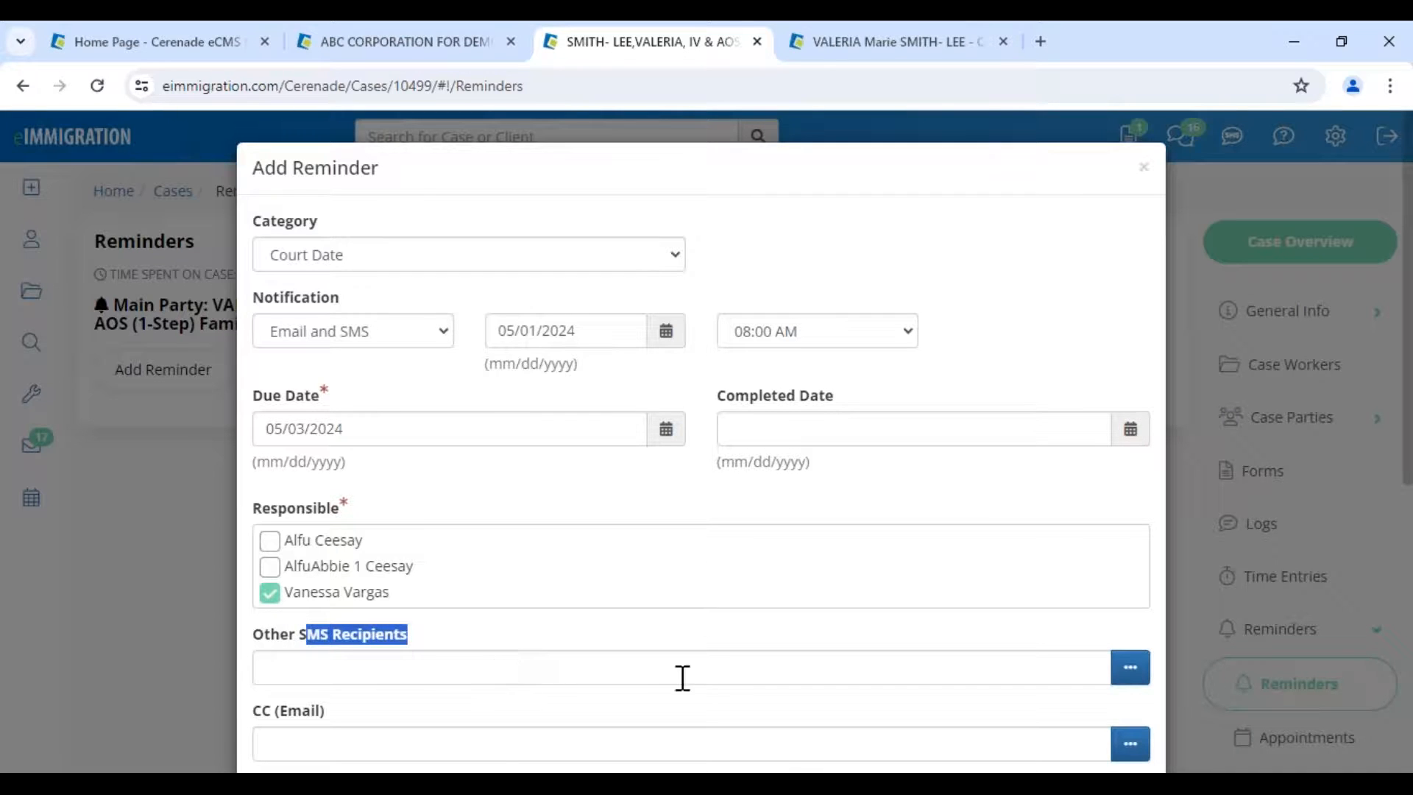
- Add the main client as an Other SMS Recipient
{"action": "left_click", "coordinate": [1128, 669]}
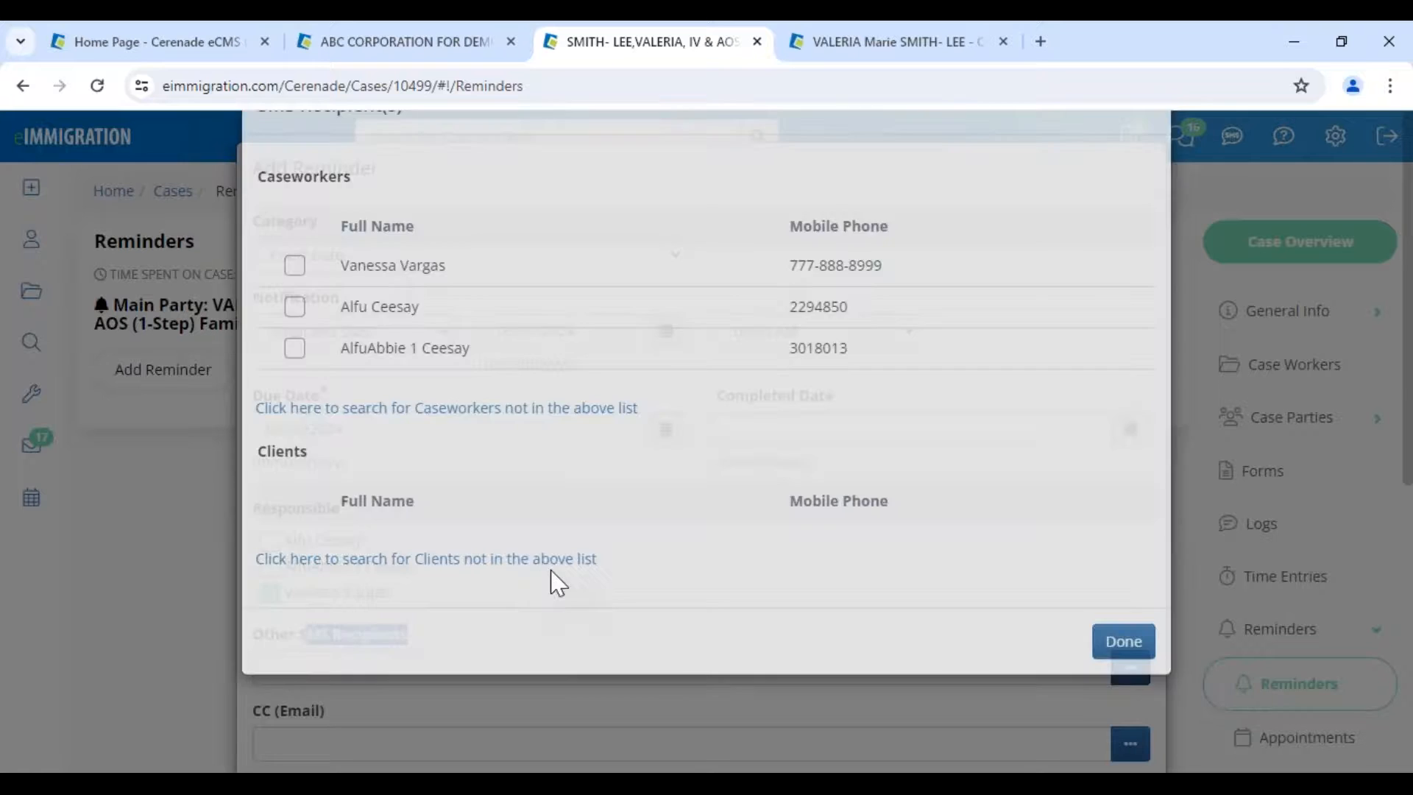
{"action": "scroll", "coordinate": [288, 433], "scroll_direction": "down", "scroll_amount": 6}
{"action": "scroll", "coordinate": [314, 510], "scroll_direction": "down", "scroll_amount": 5}
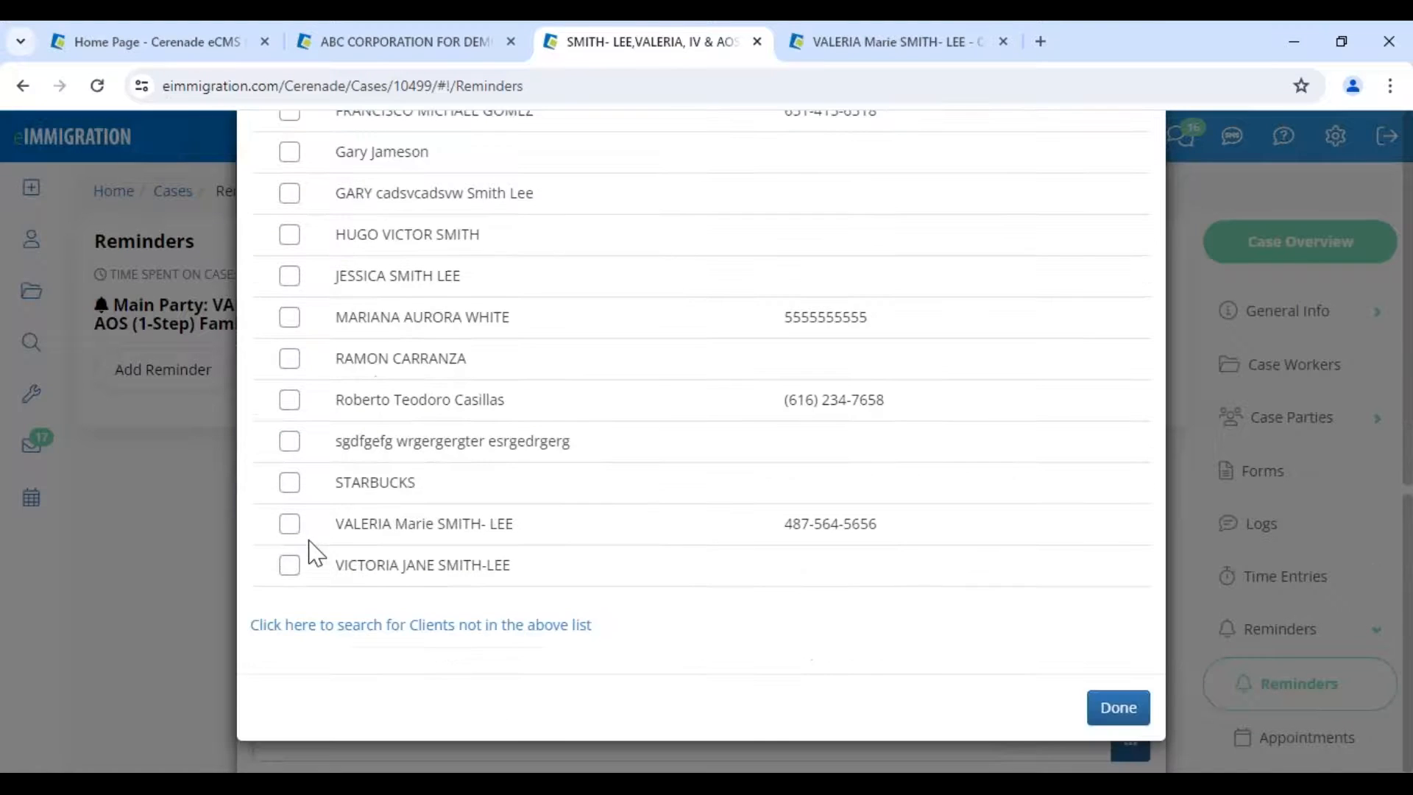
{"action": "left_click", "coordinate": [289, 526]}
{"action": "left_click_drag", "start_coordinate": [793, 544], "coordinate": [877, 548]}
{"action": "left_click", "coordinate": [1136, 736]}
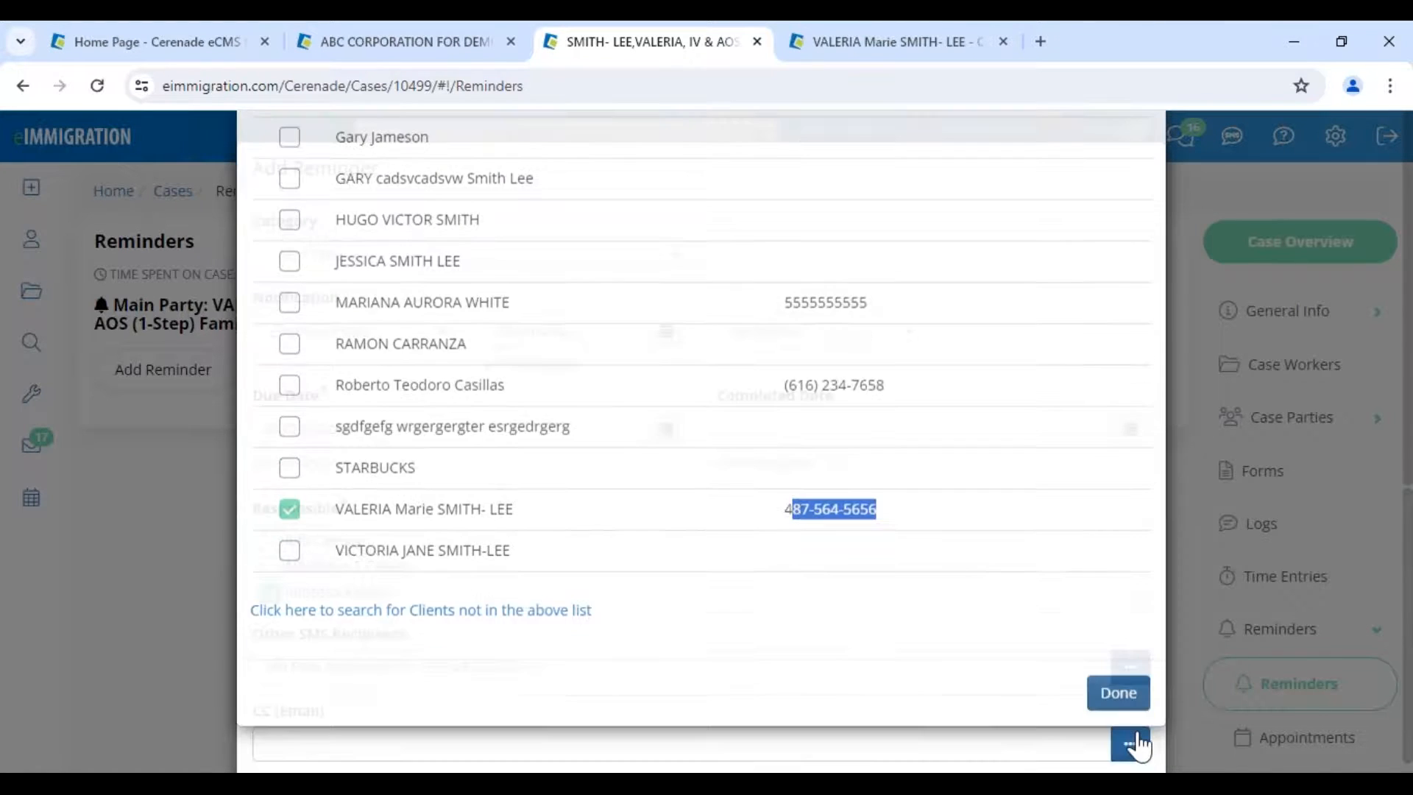
- Copy the main client and a second client on the reminder's CC e-mail
{"action": "scroll", "coordinate": [704, 663], "scroll_direction": "down", "scroll_amount": 3}
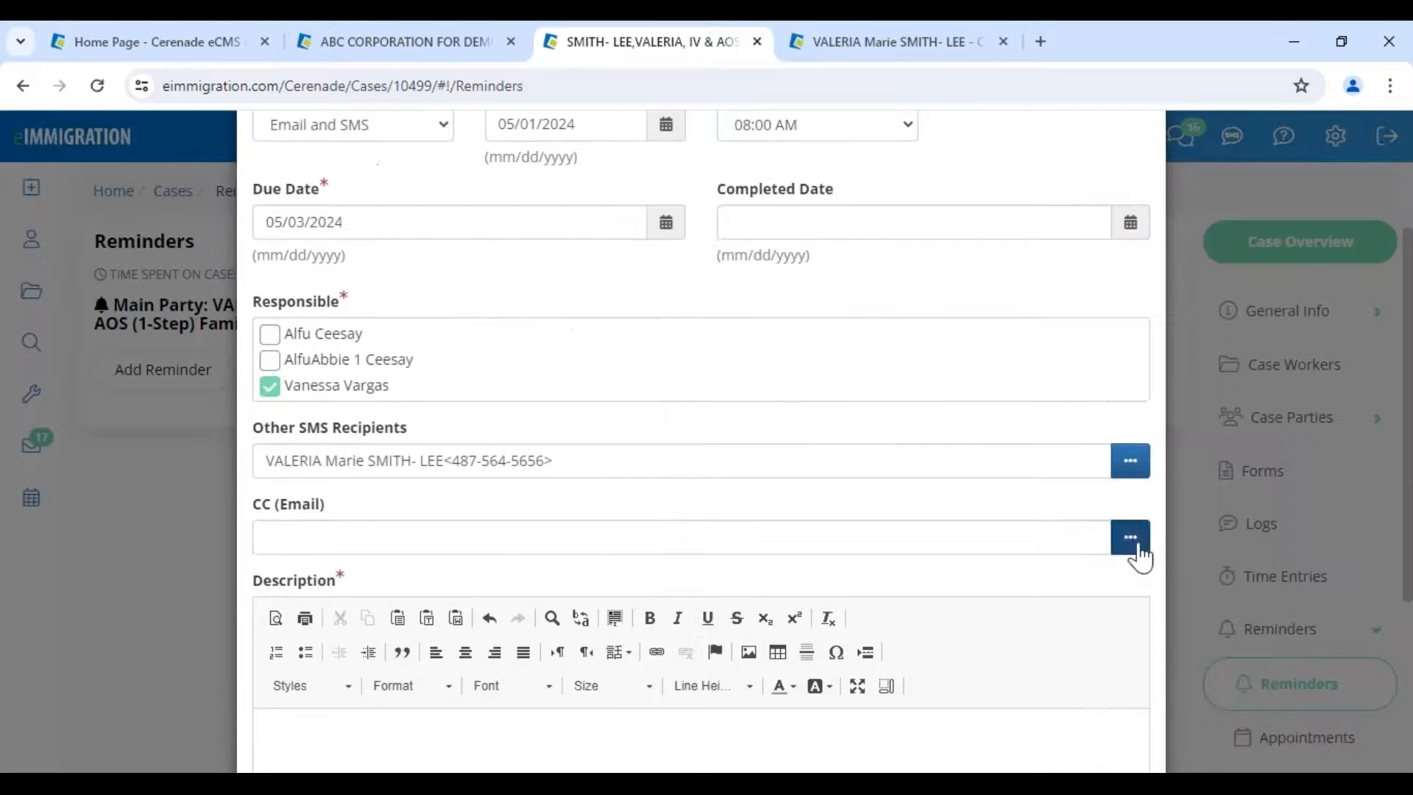
{"action": "left_click", "coordinate": [1054, 541]}
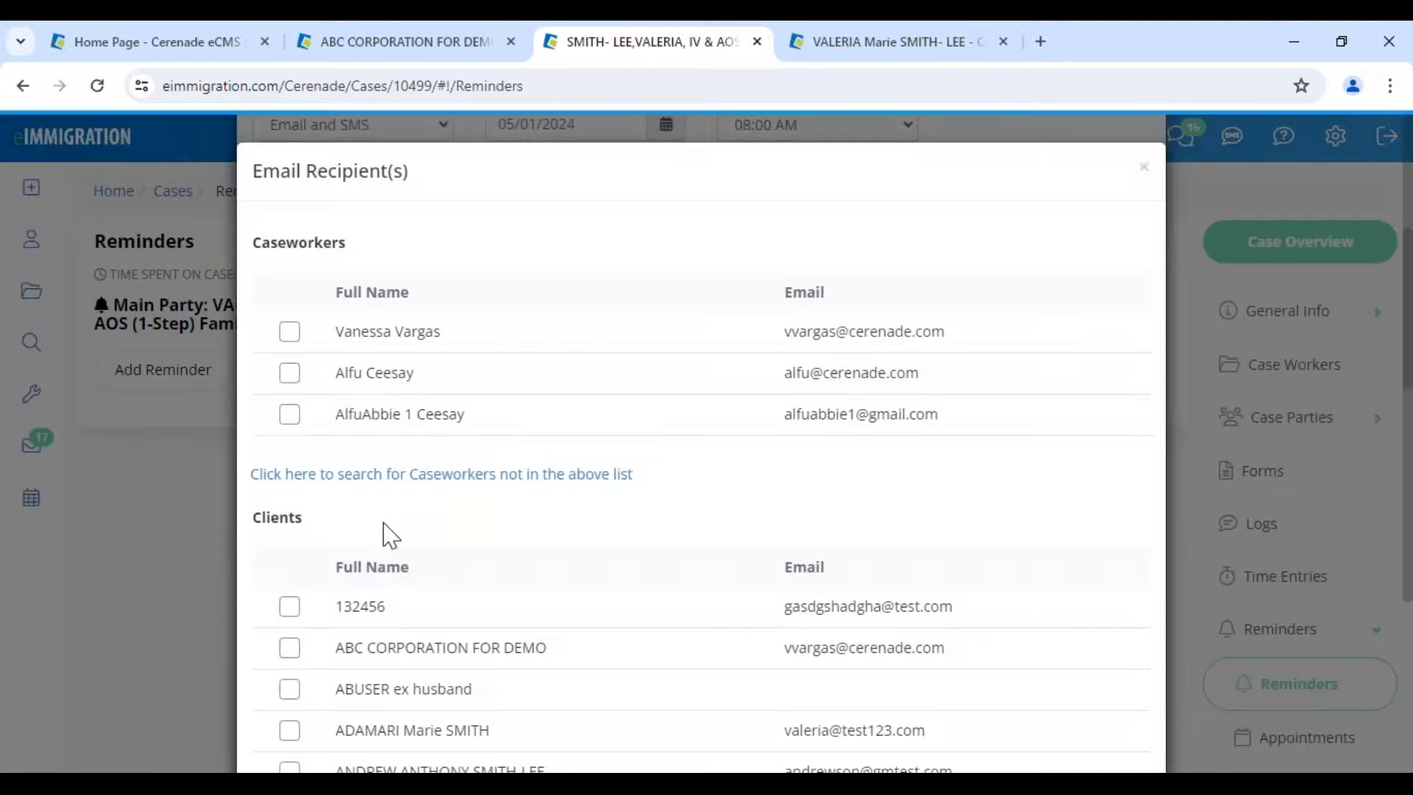
{"action": "scroll", "coordinate": [390, 535], "scroll_direction": "down", "scroll_amount": 10}
{"action": "left_click", "coordinate": [290, 526]}
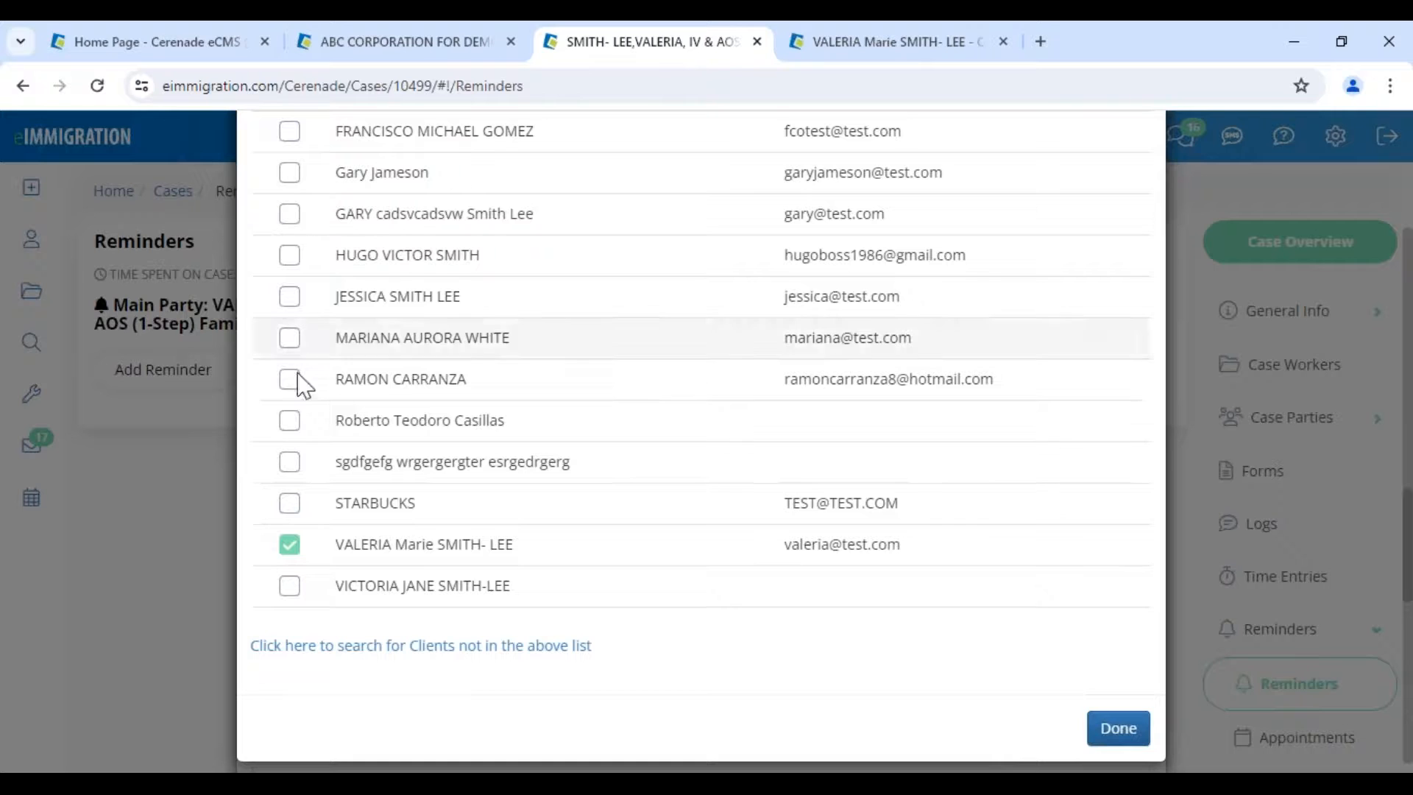
{"action": "left_click", "coordinate": [291, 133]}
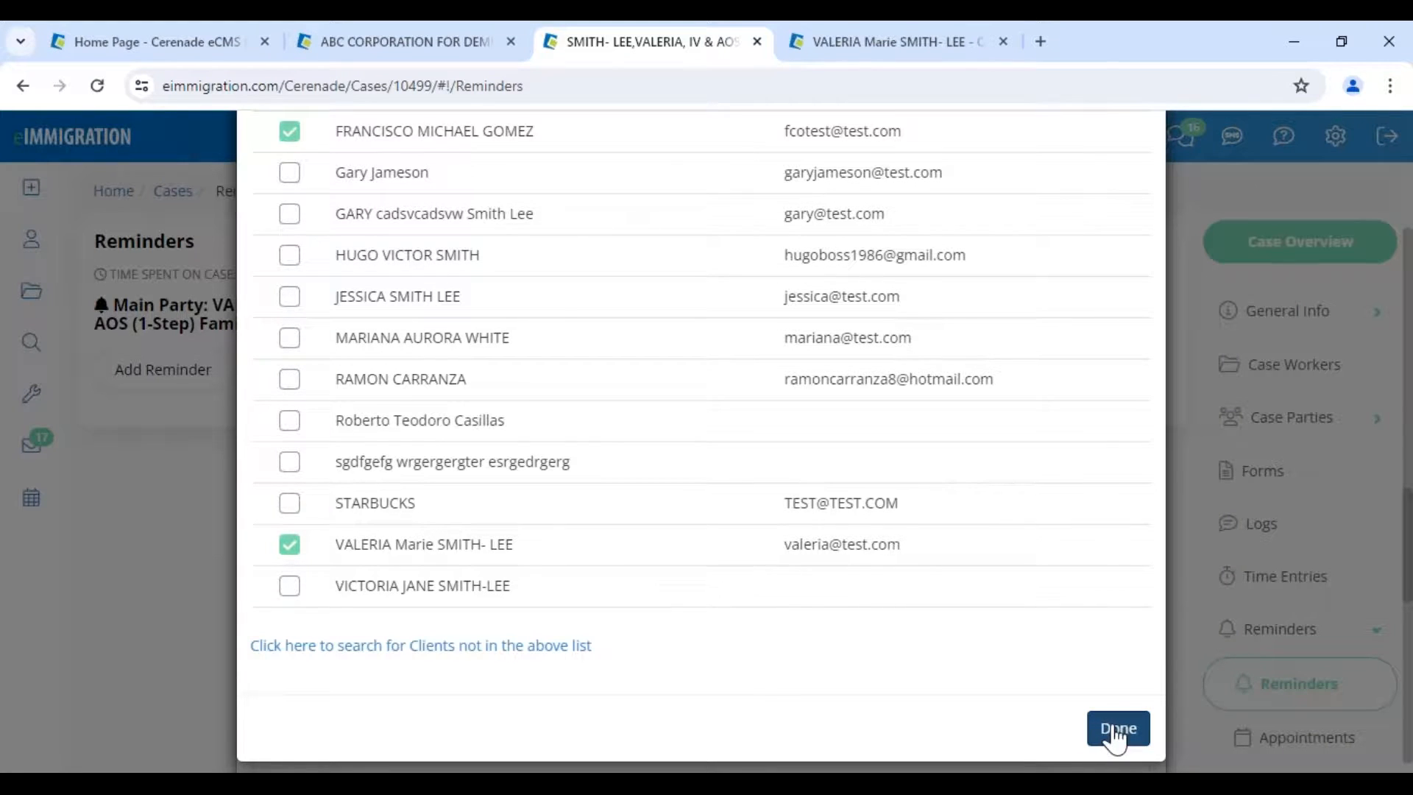
{"action": "left_click", "coordinate": [1114, 729]}
- Enter the description 'Reminder court hearing is in 2 days - bring this documentation' and save the reminder
{"action": "scroll", "coordinate": [609, 577], "scroll_direction": "down", "scroll_amount": 3}
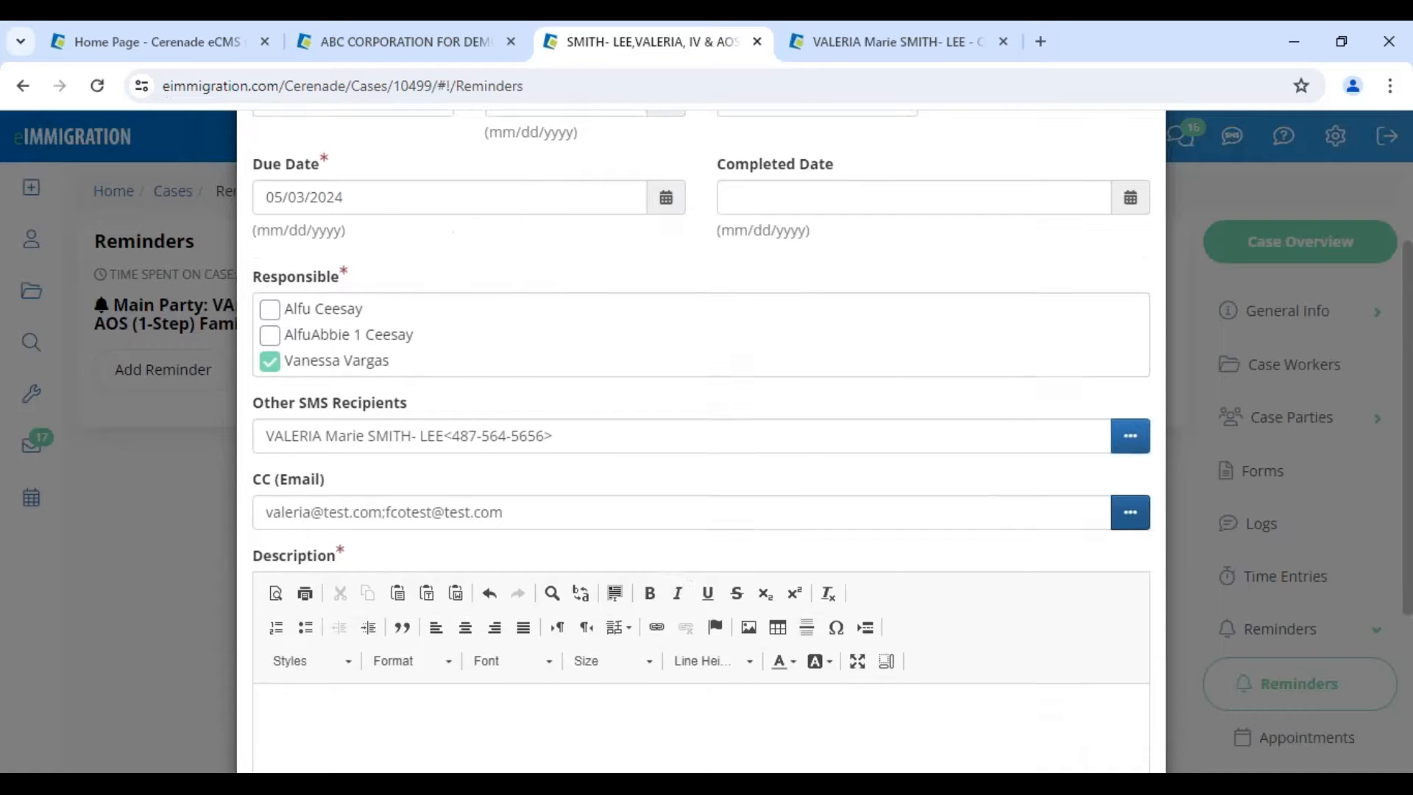
{"action": "left_click", "coordinate": [495, 545]}
{"action": "type", "text": "Reminder c"}
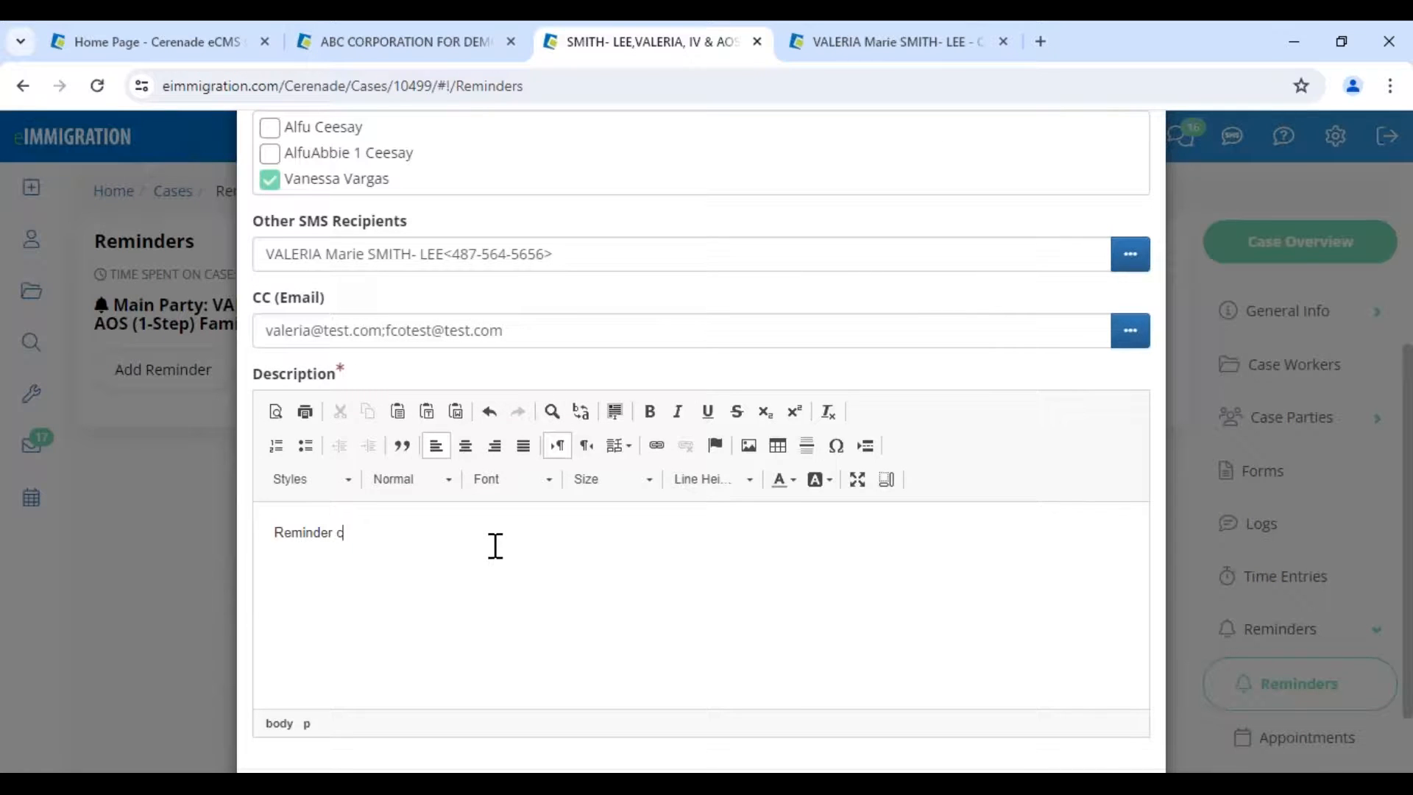
{"action": "type", "text": "ourt hearing is in 2 da"}
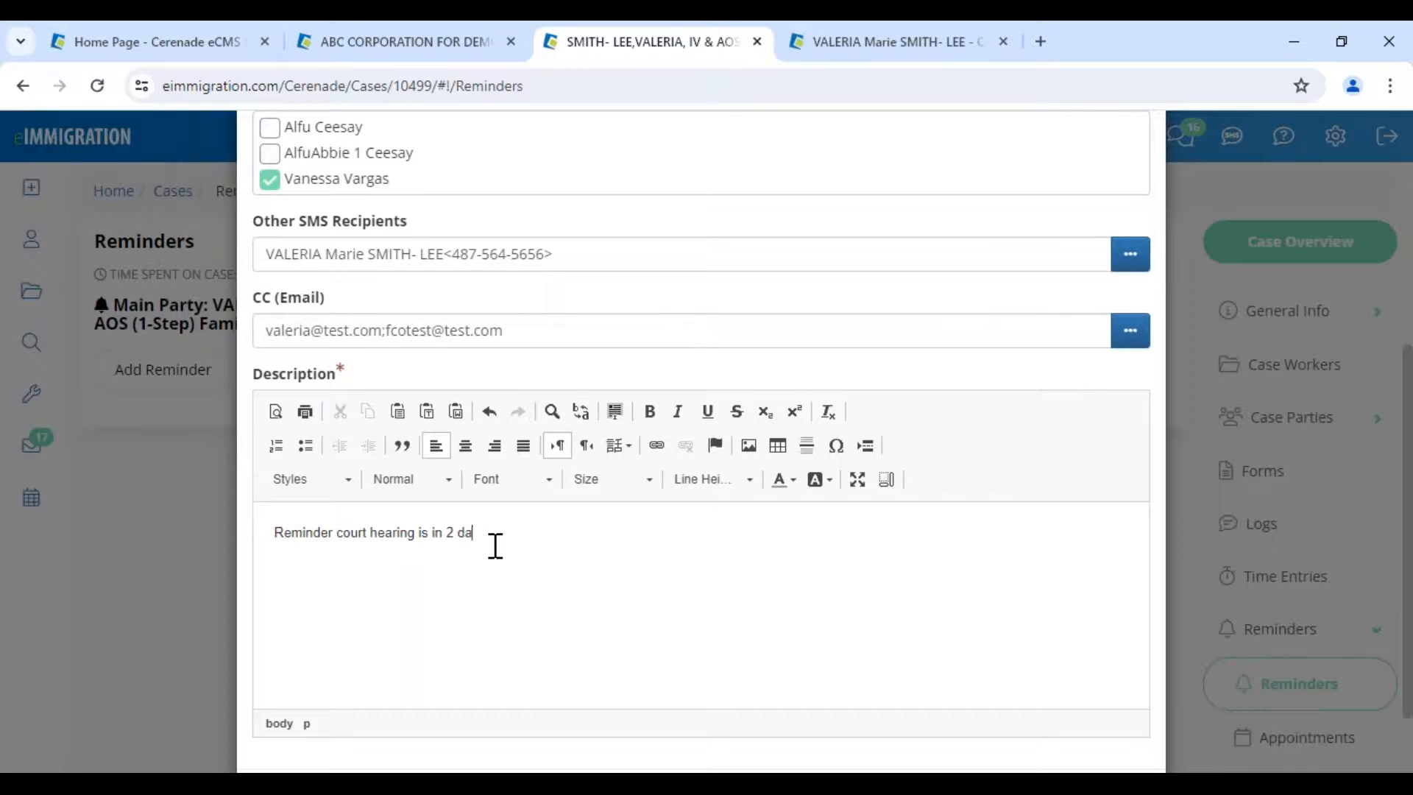
{"action": "type", "text": "ys - bring this documentation"}
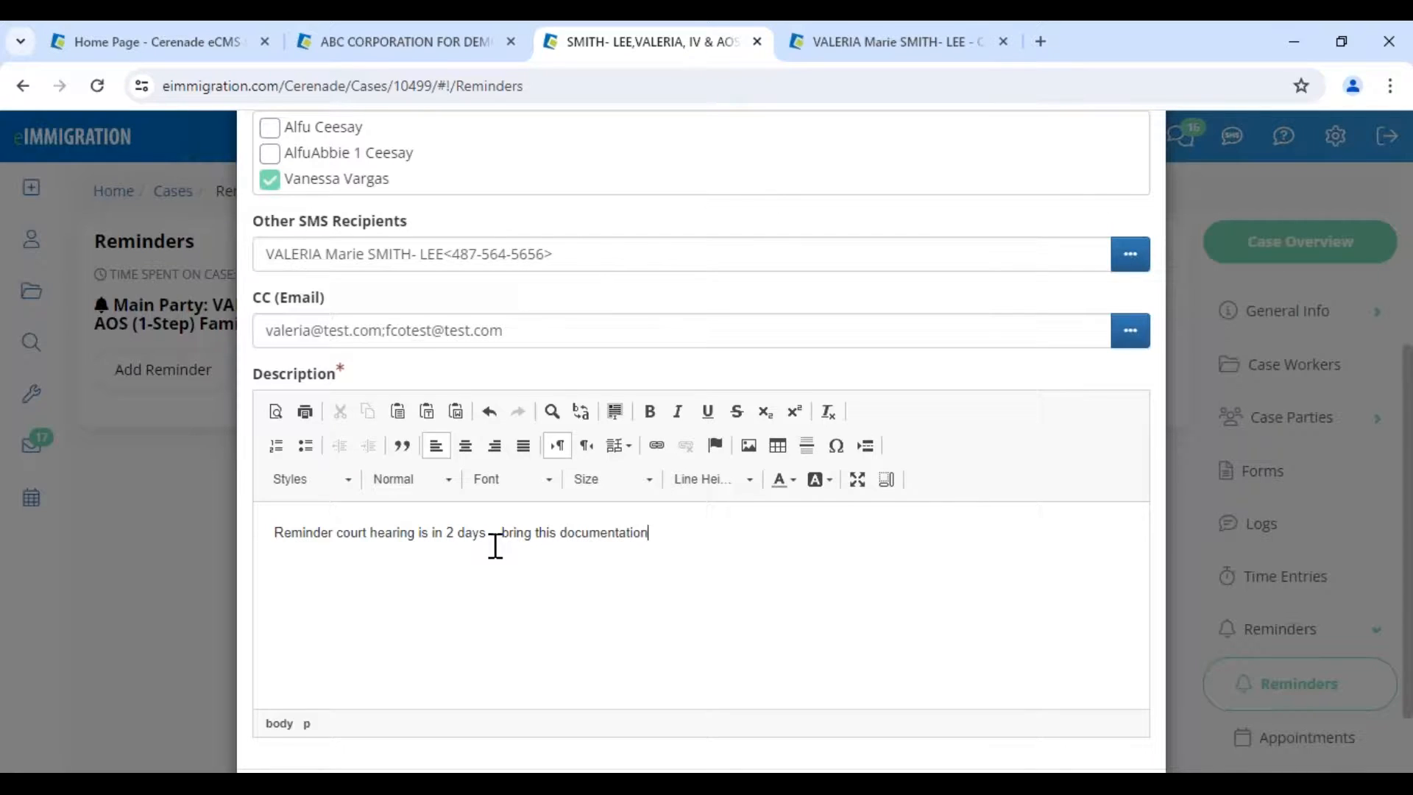
{"action": "scroll", "coordinate": [773, 685], "scroll_direction": "down", "scroll_amount": 3}
{"action": "left_click", "coordinate": [979, 705]}
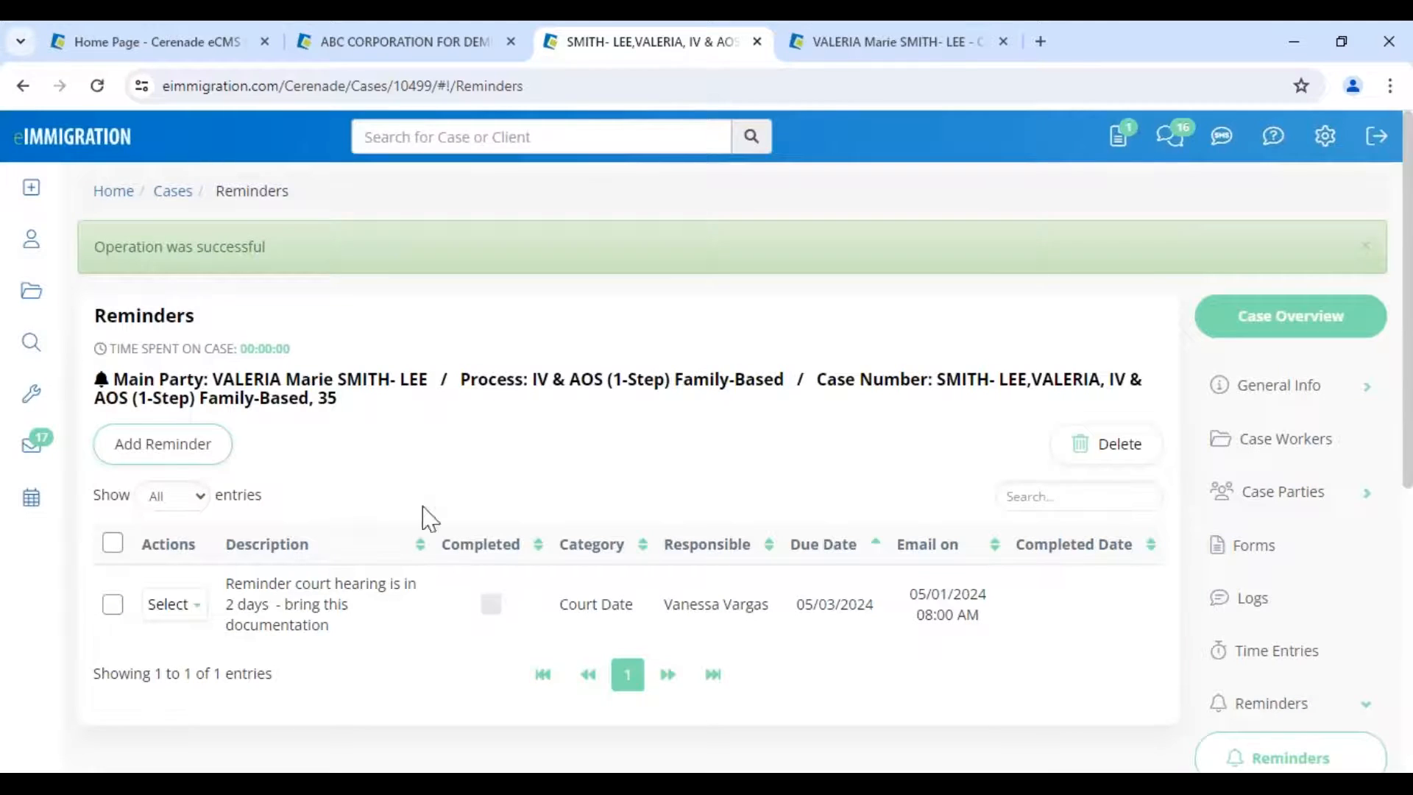
{"action": "mouse_move", "coordinate": [55, 419]}
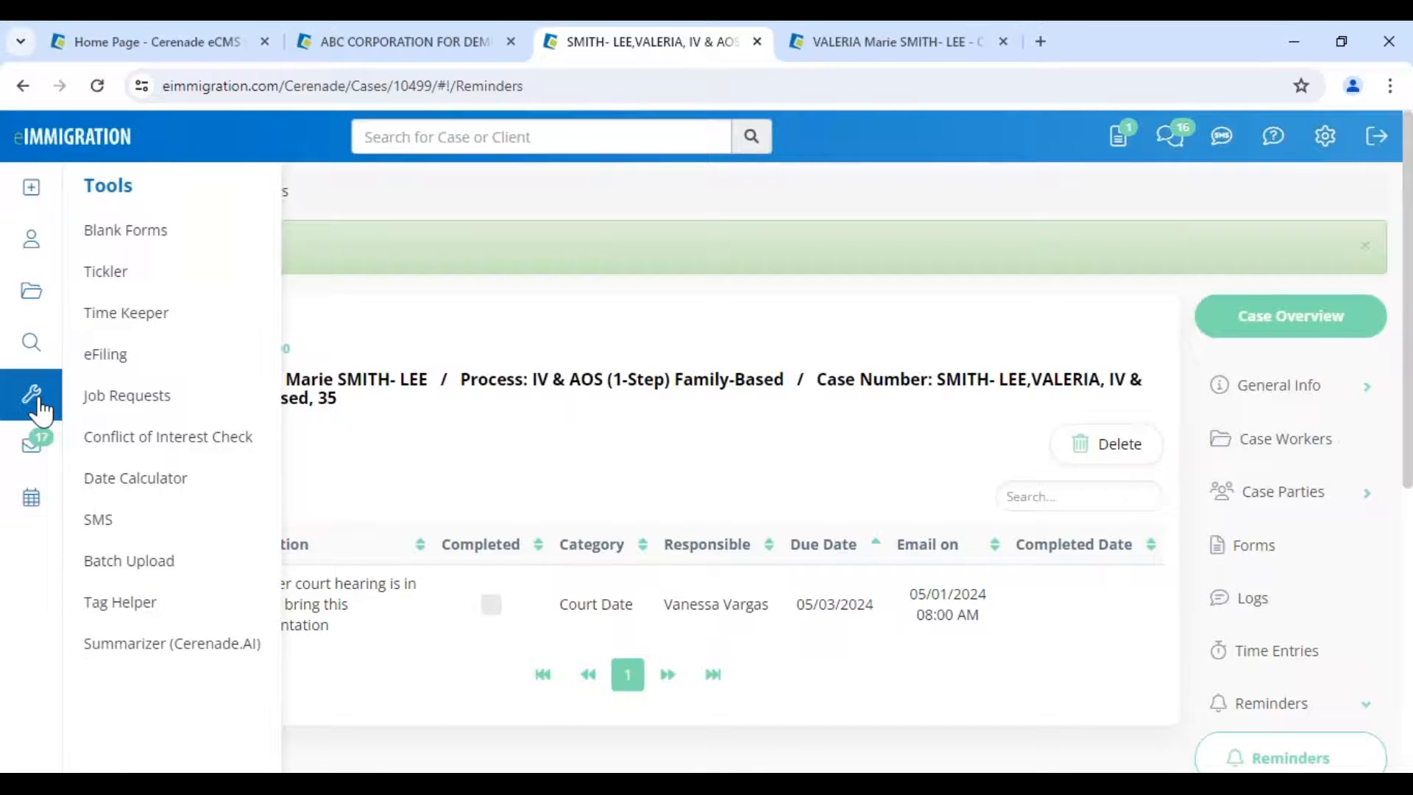
- Open the Tickler dashboard and switch it to the Default Tickler Layout
{"action": "left_click", "coordinate": [142, 286]}
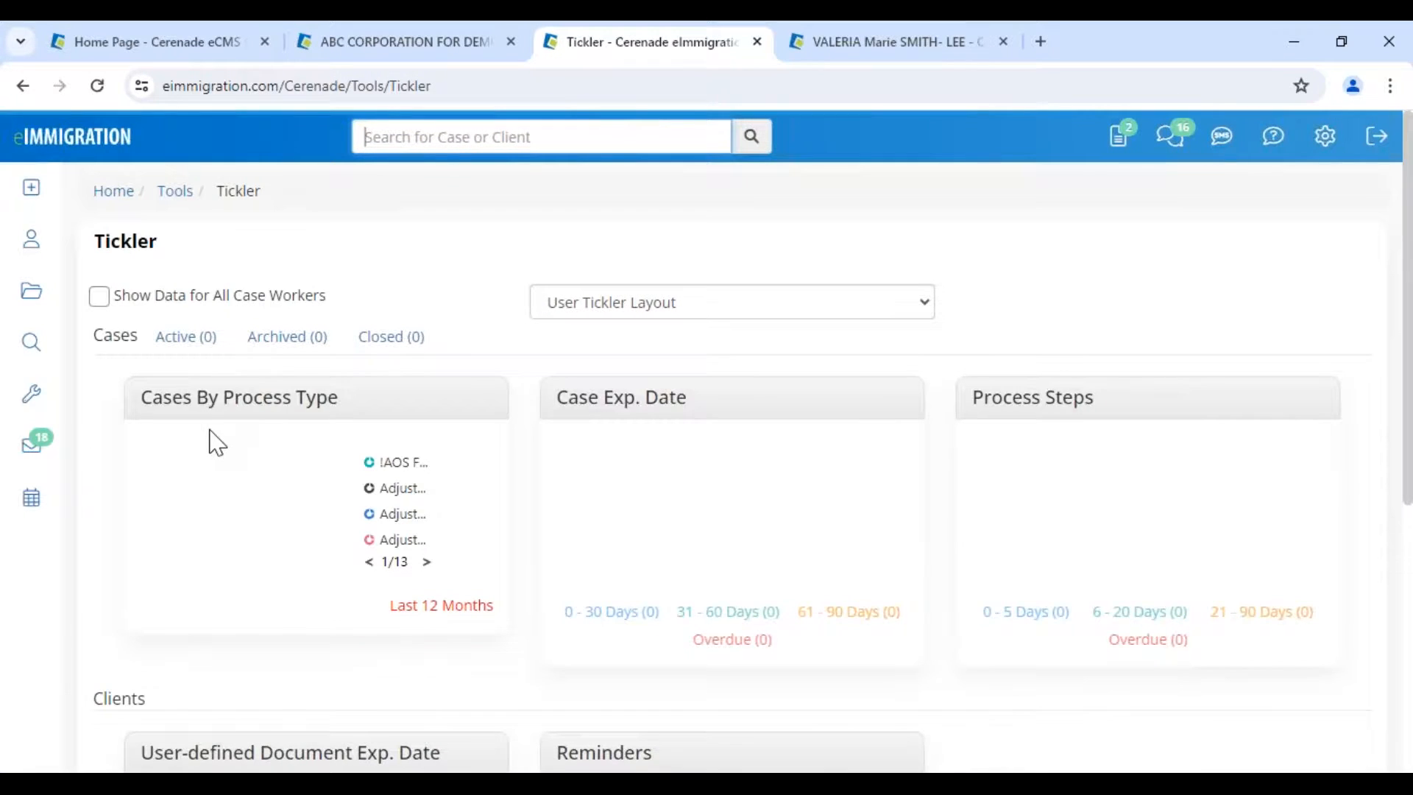
{"action": "left_click", "coordinate": [650, 306]}
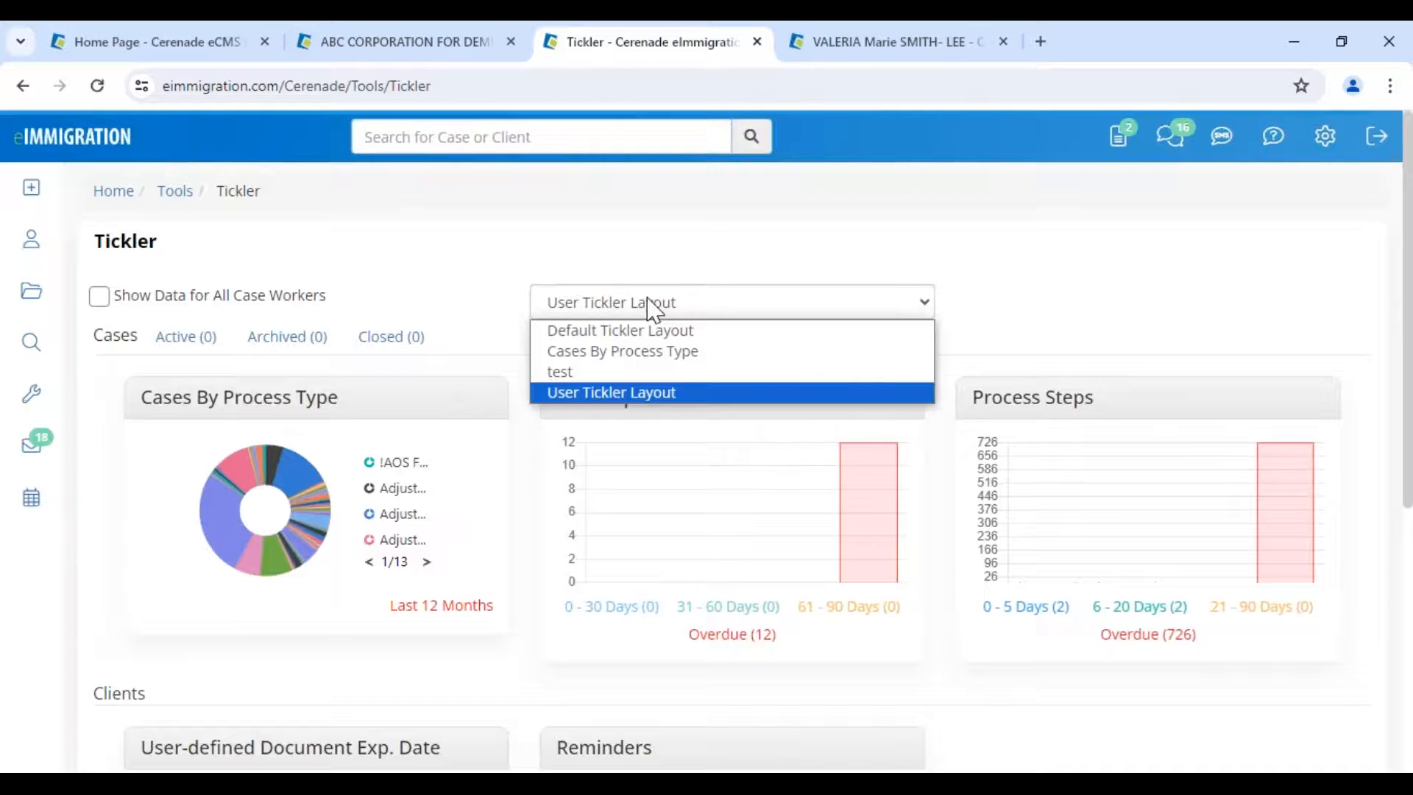
{"action": "left_click", "coordinate": [632, 328]}
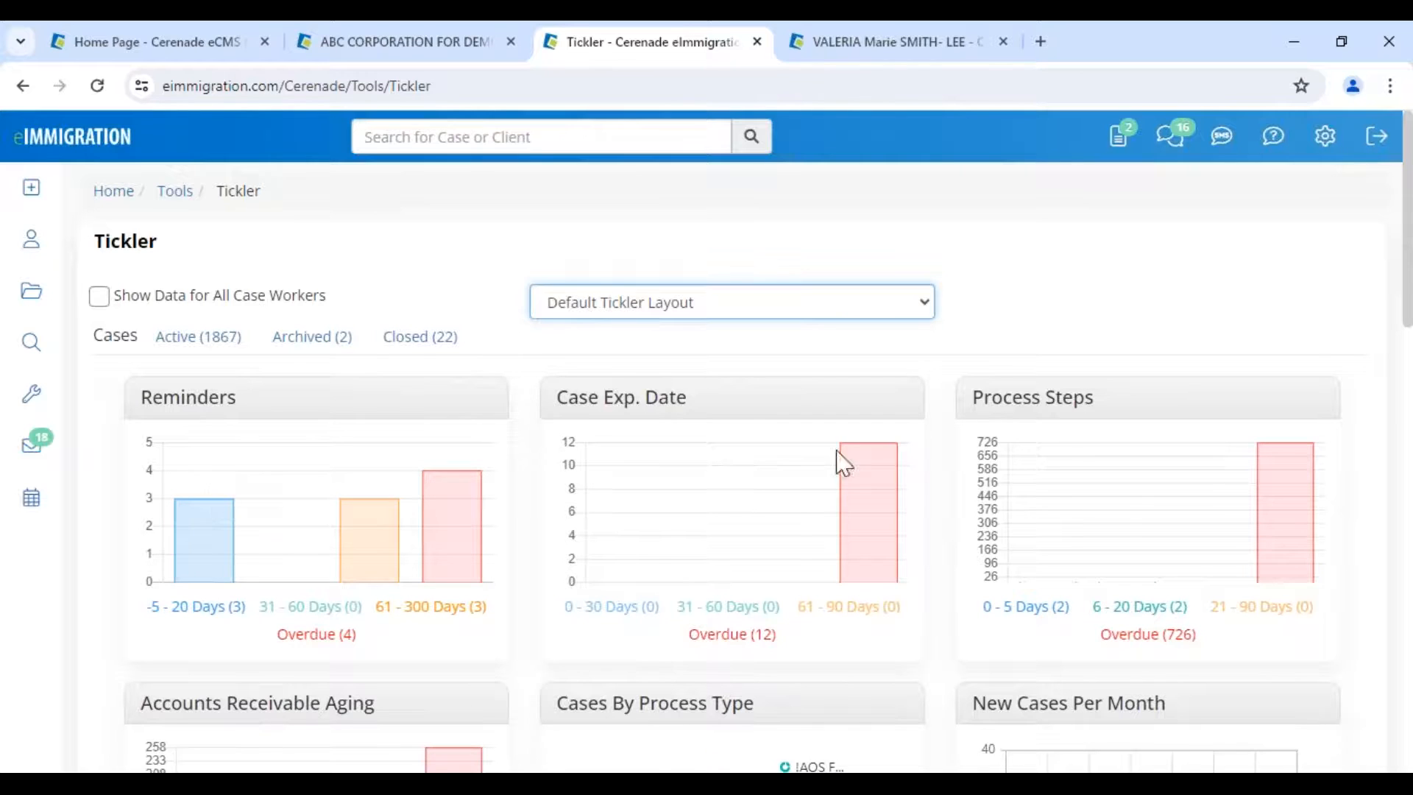
{"action": "left_click_drag", "start_coordinate": [986, 402], "coordinate": [1074, 396]}
{"action": "left_click", "coordinate": [1048, 343]}
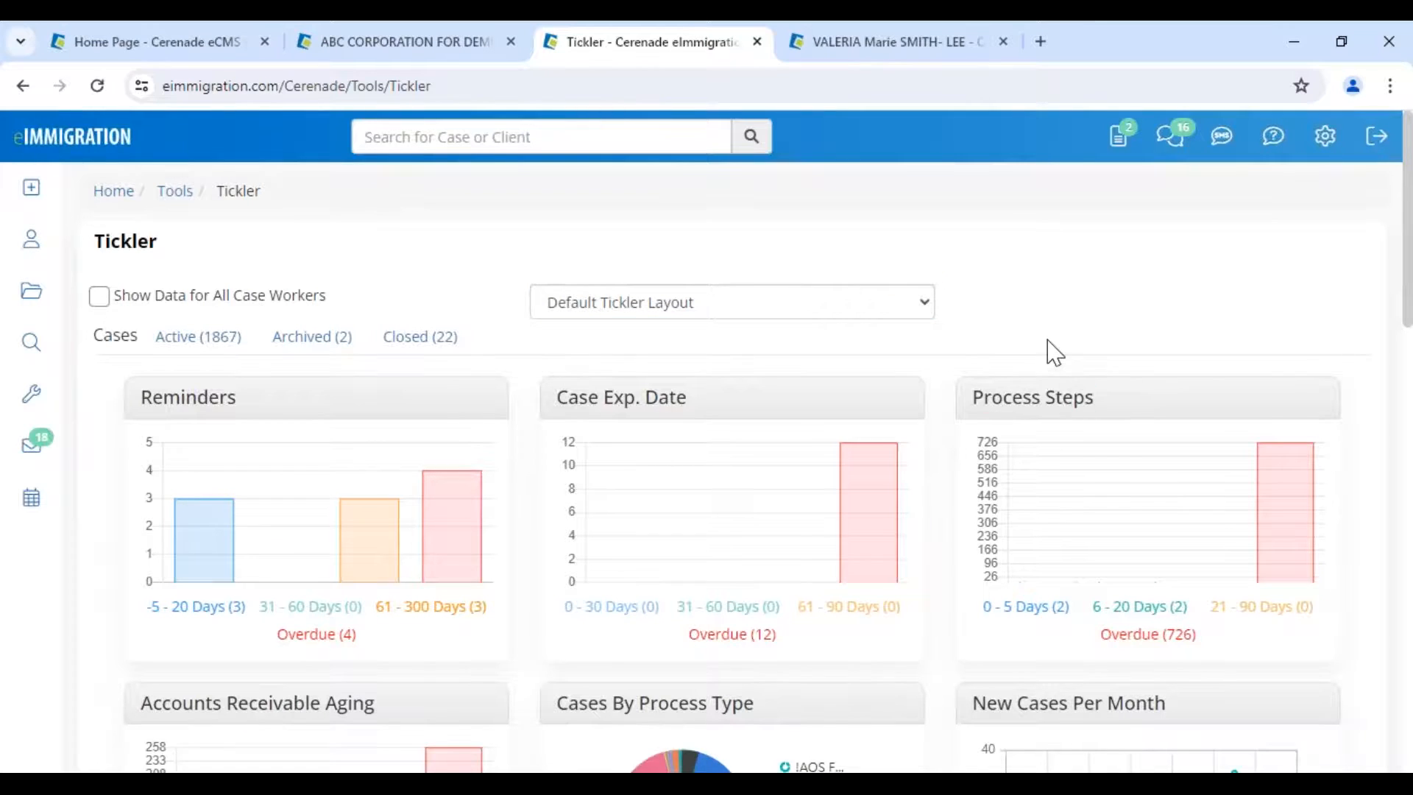
{"action": "scroll", "coordinate": [1054, 352], "scroll_direction": "down", "scroll_amount": 1}
{"action": "scroll", "coordinate": [1051, 361], "scroll_direction": "down", "scroll_amount": 10}
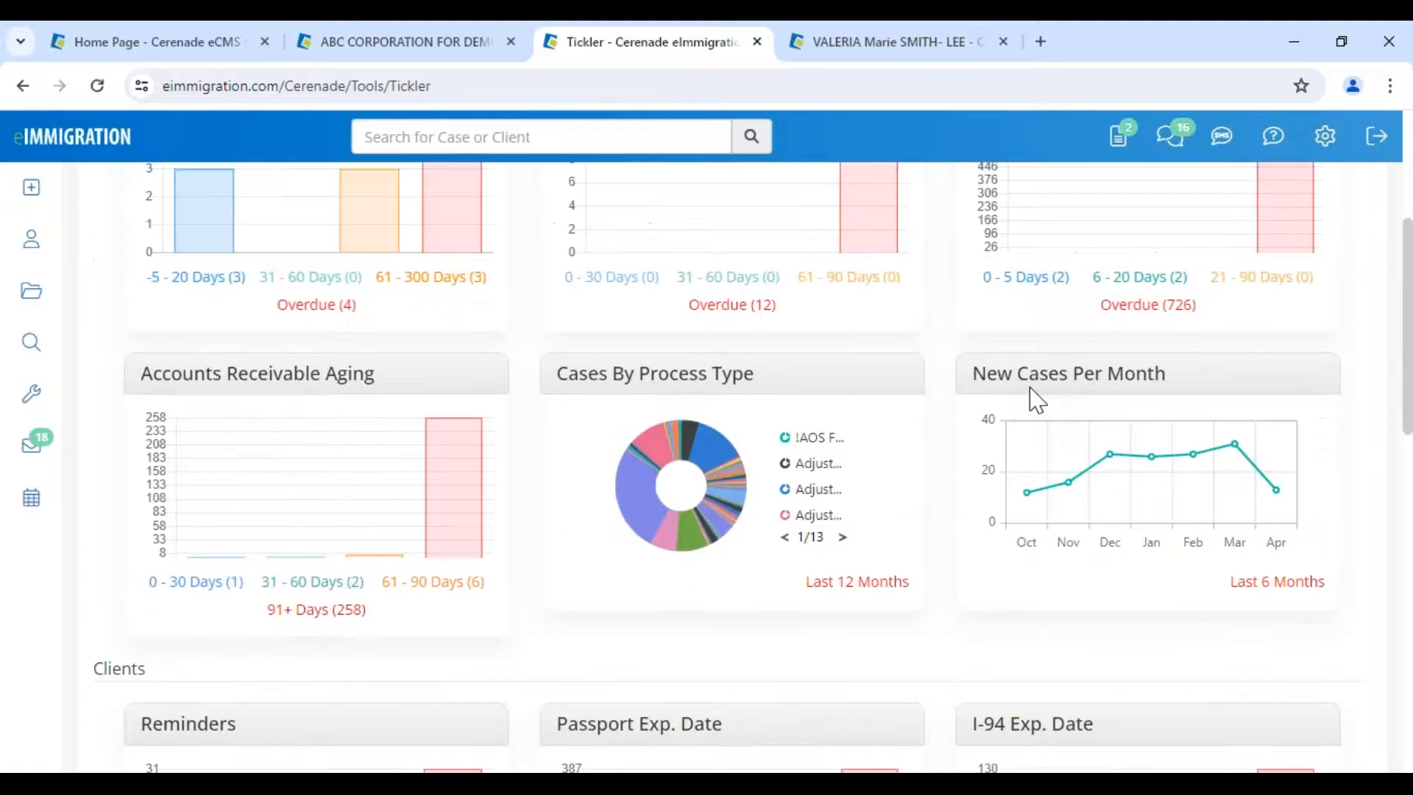
{"action": "scroll", "coordinate": [1016, 489], "scroll_direction": "up", "scroll_amount": 4}
{"action": "scroll", "coordinate": [315, 515], "scroll_direction": "up", "scroll_amount": 4}
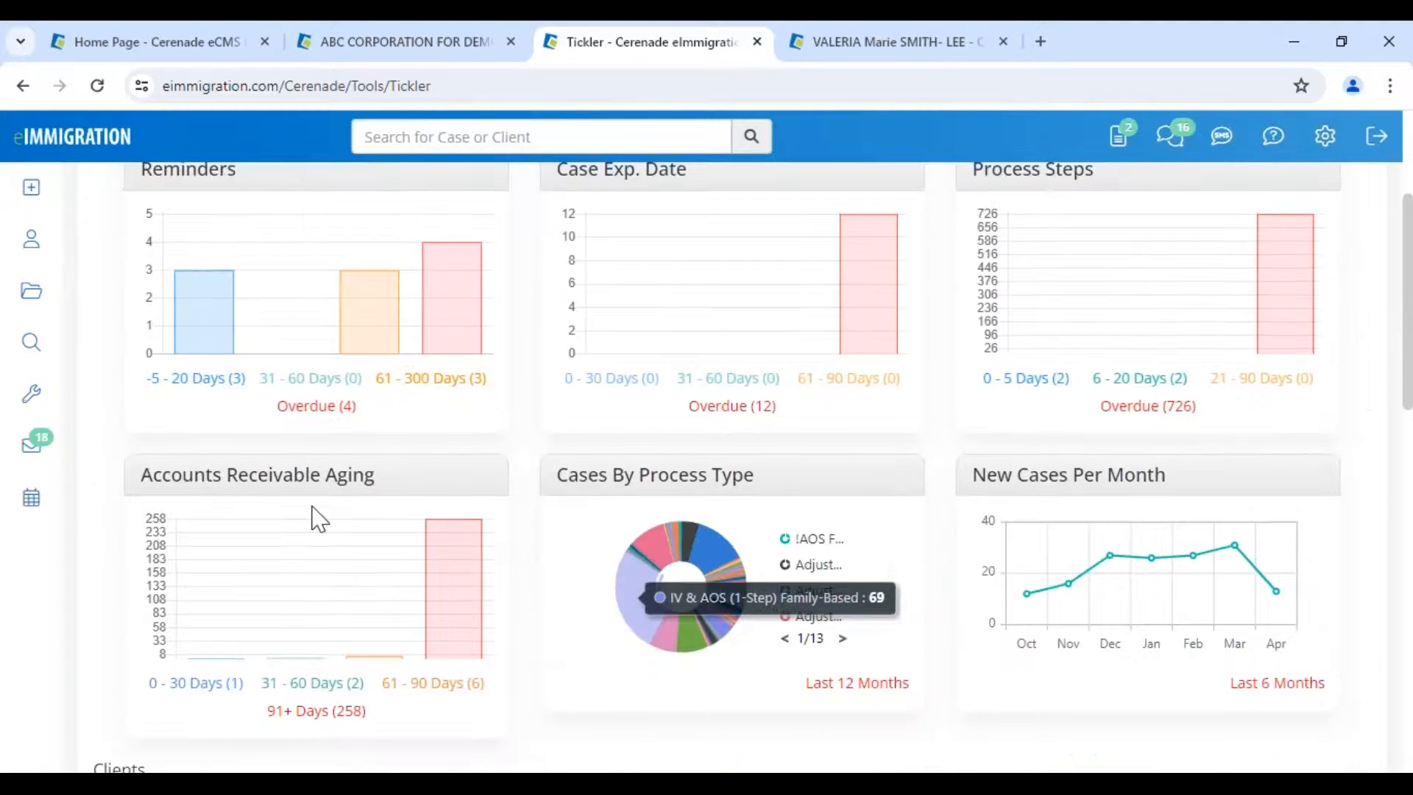
{"action": "scroll", "coordinate": [315, 514], "scroll_direction": "up", "scroll_amount": 3}
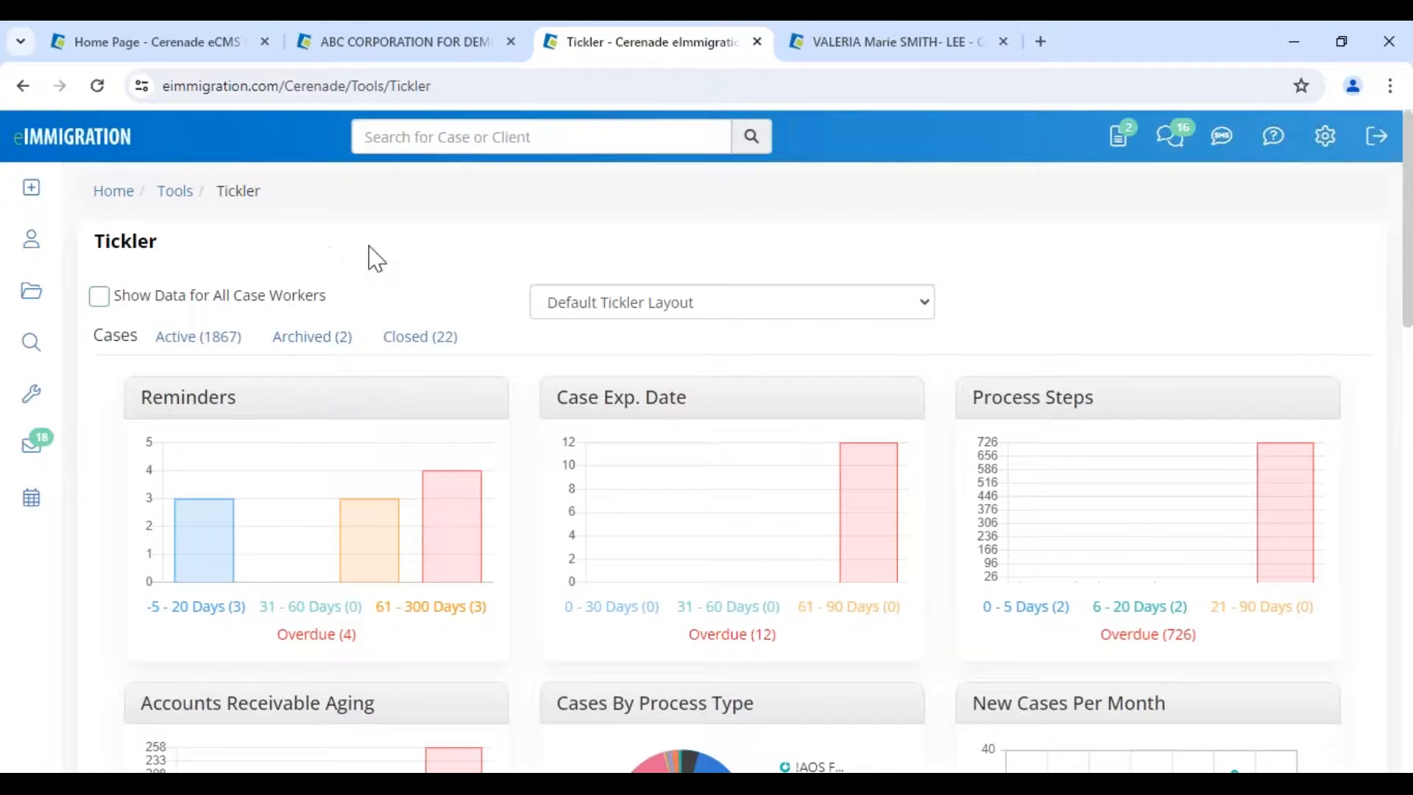
- Tick Show Data for All Case Workers on the Tickler
{"action": "left_click", "coordinate": [101, 298]}
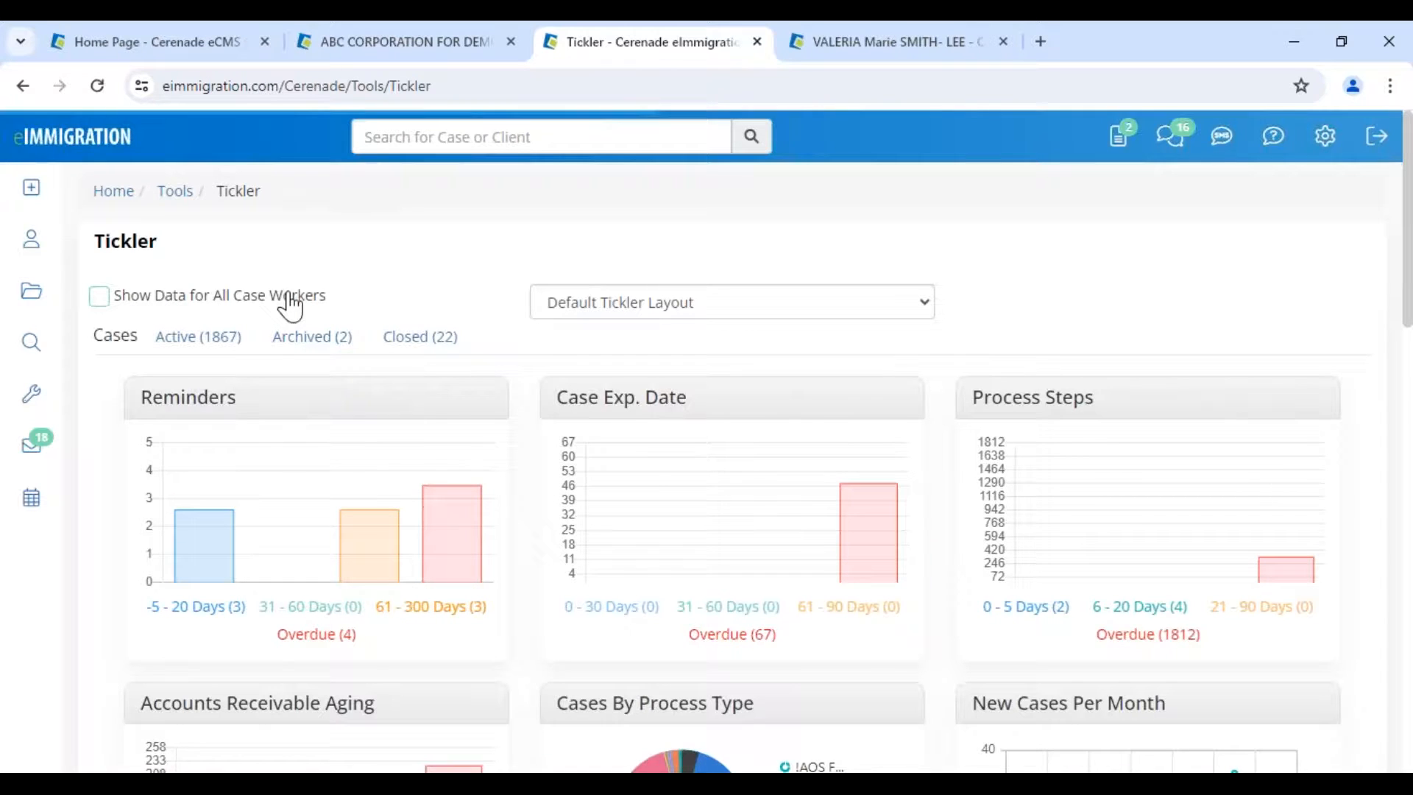
{"action": "left_click_drag", "start_coordinate": [164, 296], "coordinate": [341, 292]}
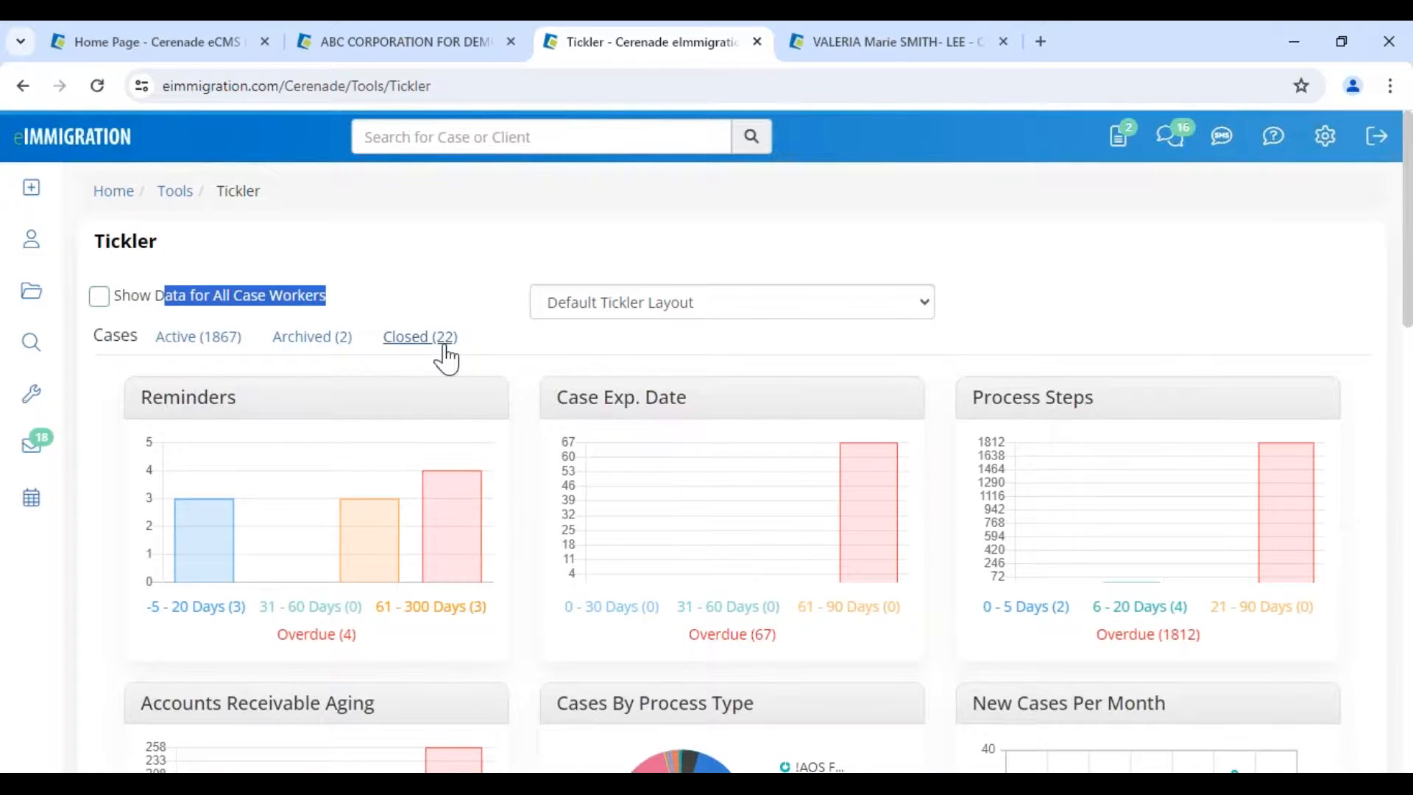
{"action": "scroll", "coordinate": [217, 450], "scroll_direction": "down", "scroll_amount": 3}
- Review the Reminders [-5 - 20 Days] list, including the 05/03/2024 Court Date entry, then close it
{"action": "left_click", "coordinate": [200, 401]}
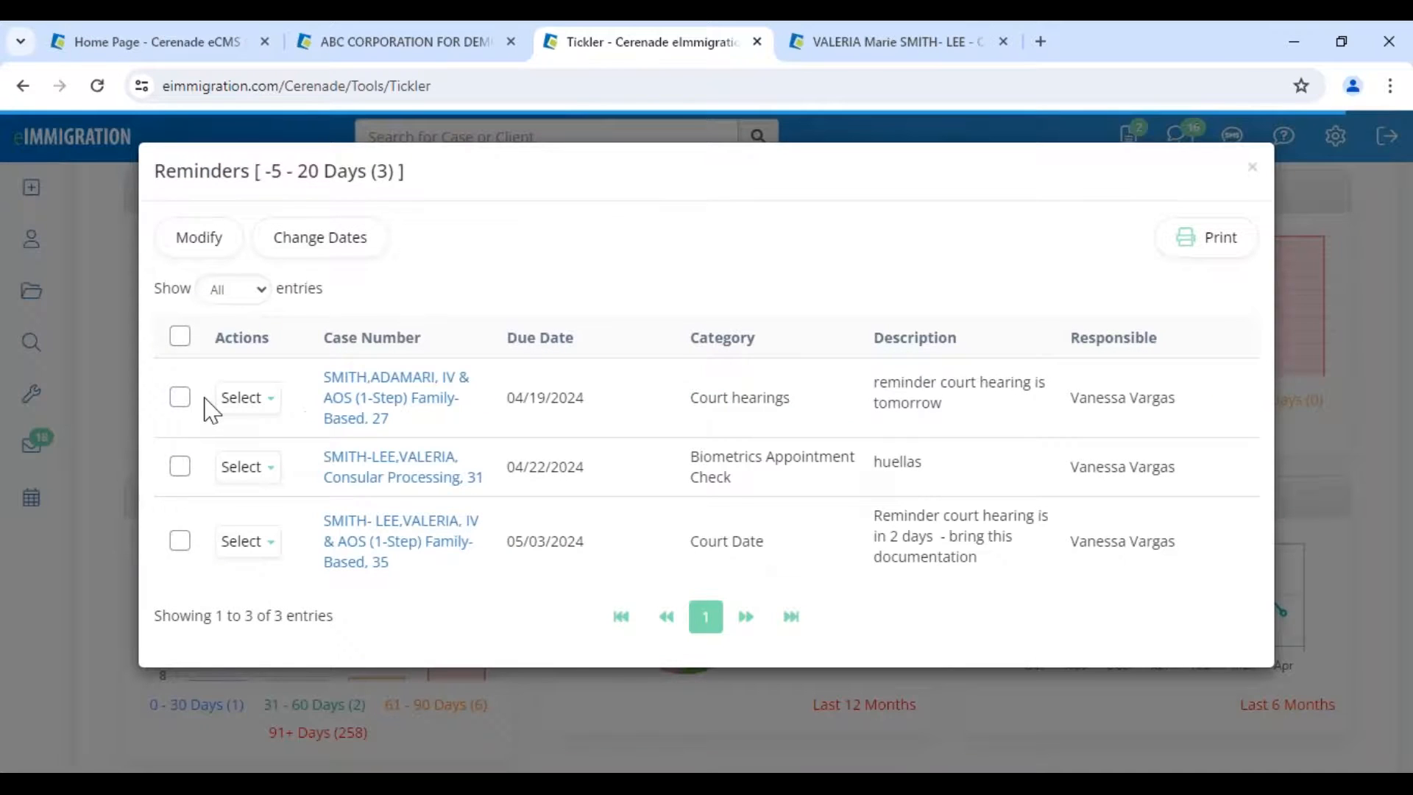
{"action": "left_click_drag", "start_coordinate": [265, 171], "coordinate": [403, 176]}
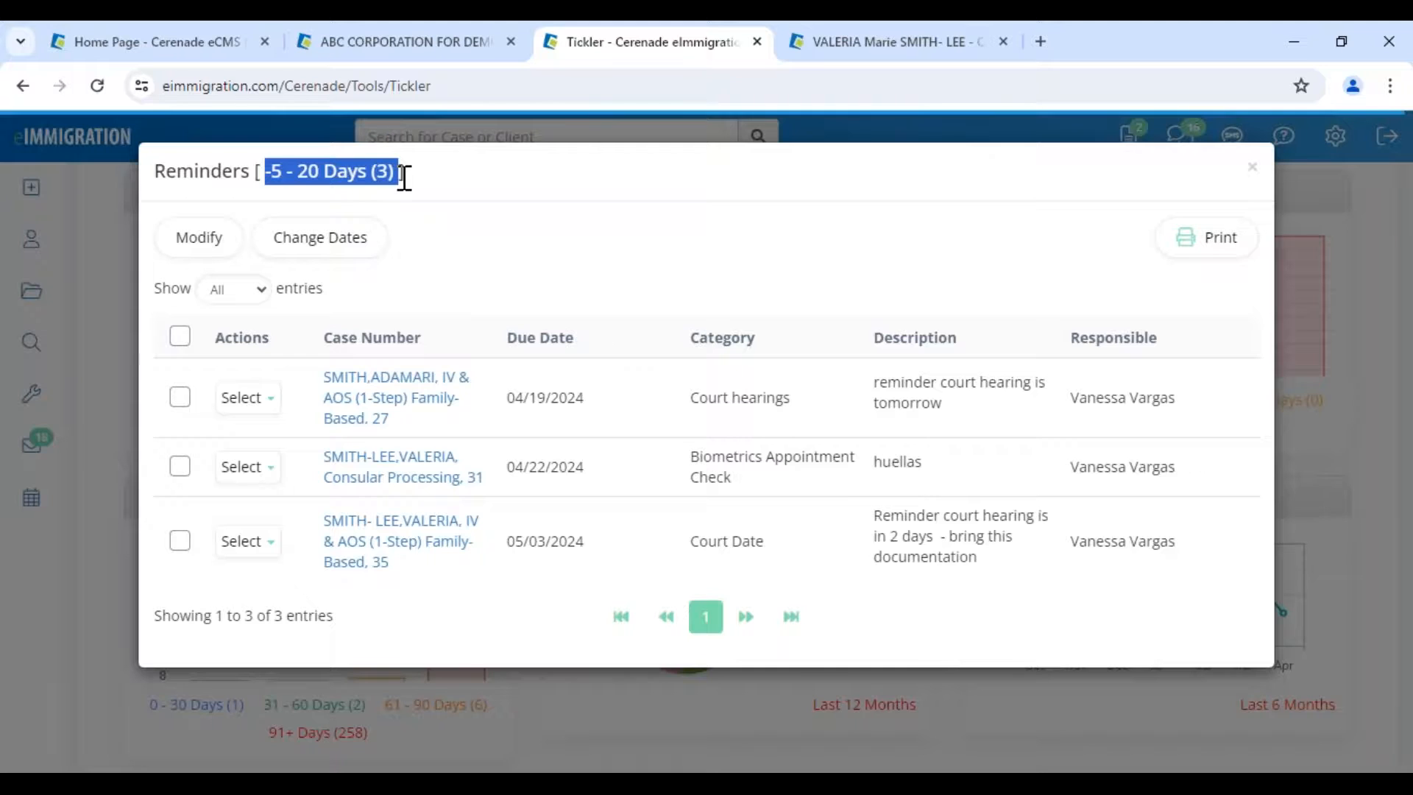
{"action": "left_click", "coordinate": [289, 180]}
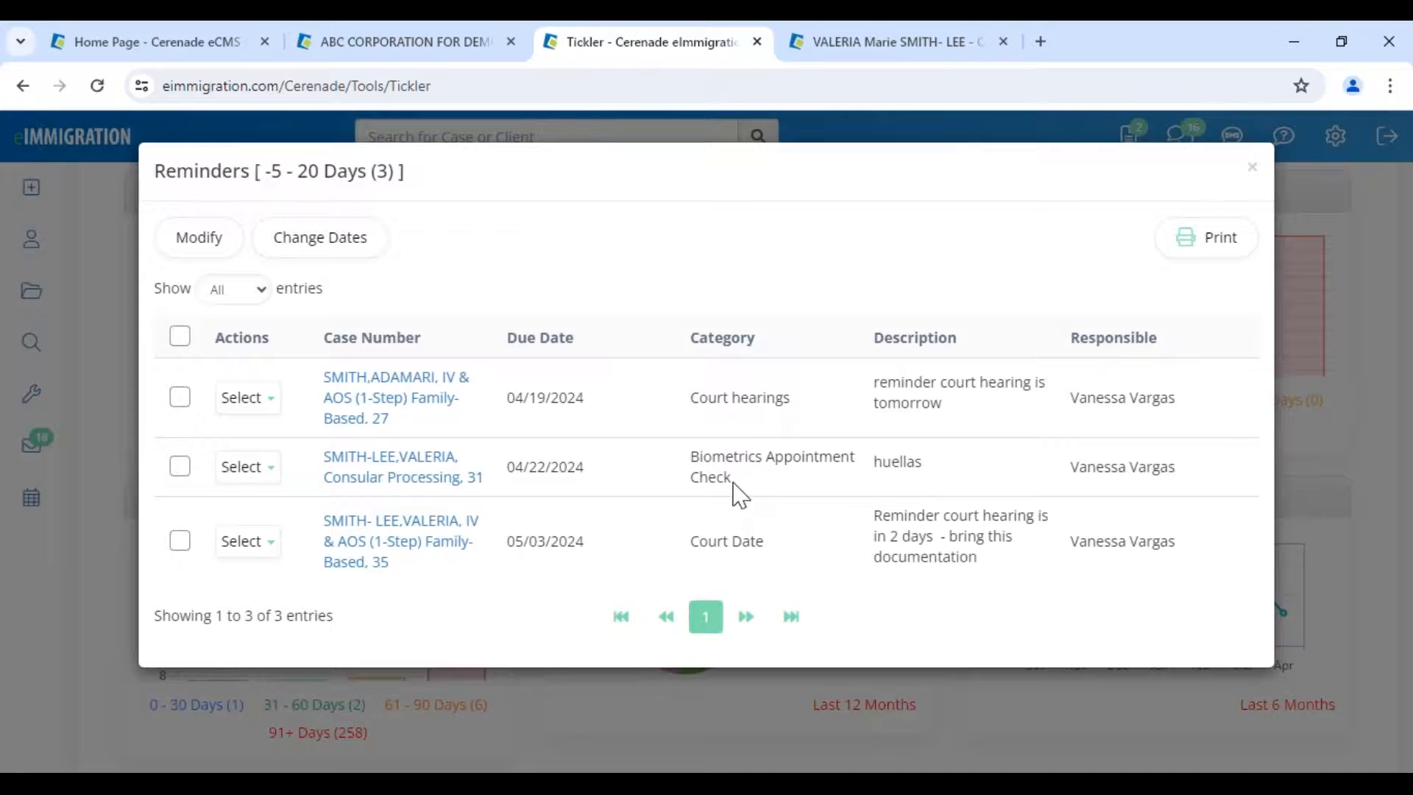
{"action": "left_click_drag", "start_coordinate": [708, 398], "coordinate": [804, 546]}
{"action": "left_click", "coordinate": [692, 544]}
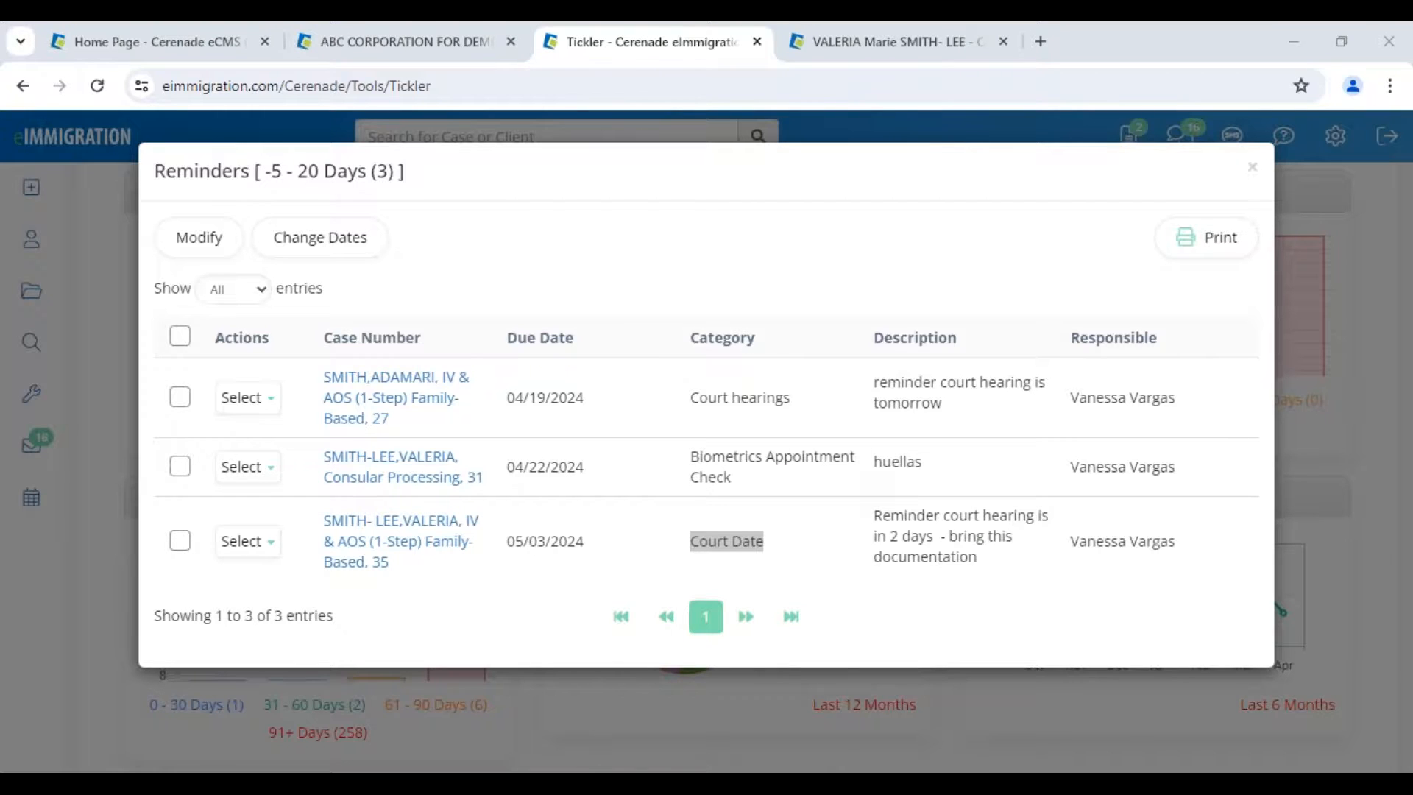
{"action": "left_click", "coordinate": [1252, 182]}
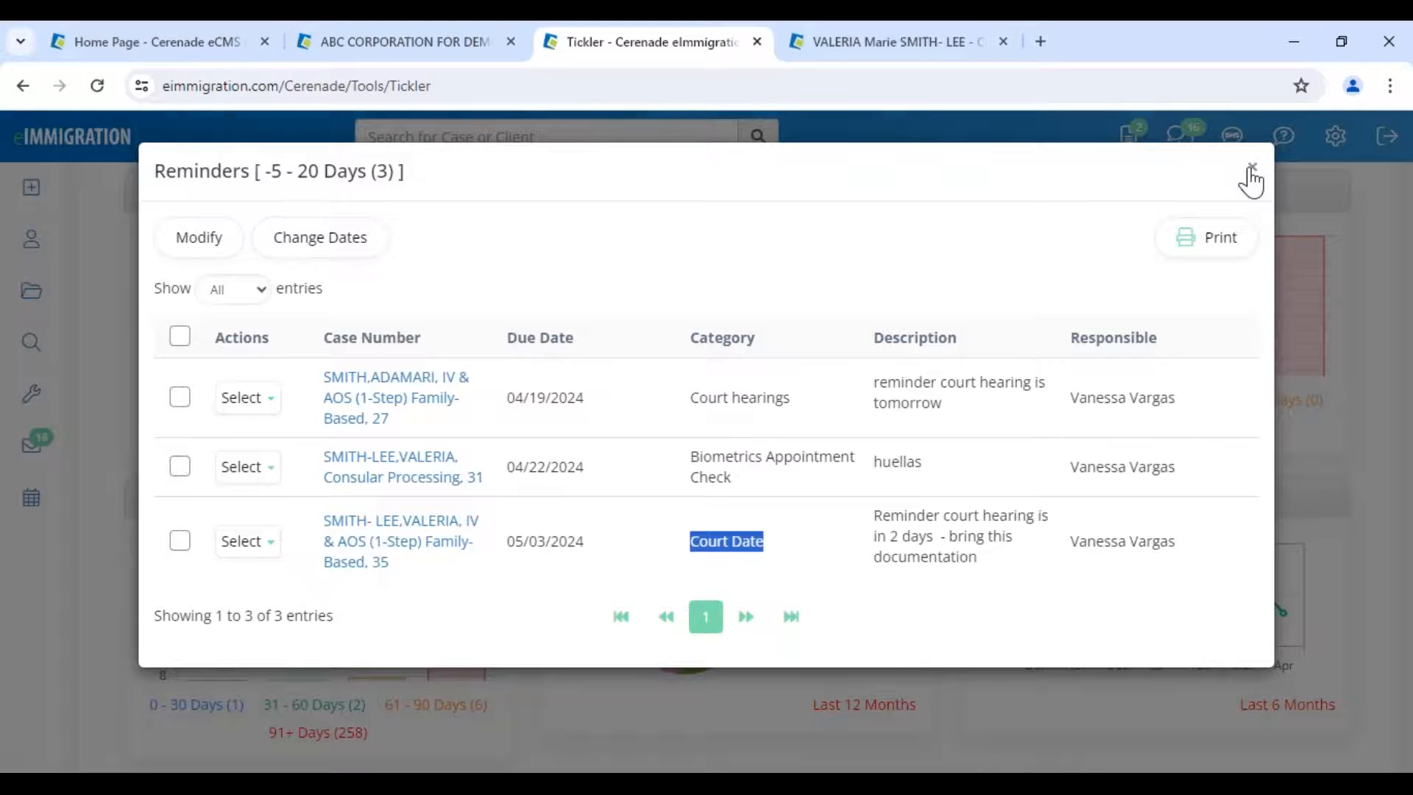
{"action": "left_click", "coordinate": [1251, 181]}
- Look over Administrator Home's Types section and Reports menu, then return to the client's Logs page
{"action": "key", "text": "ctrl+1"}
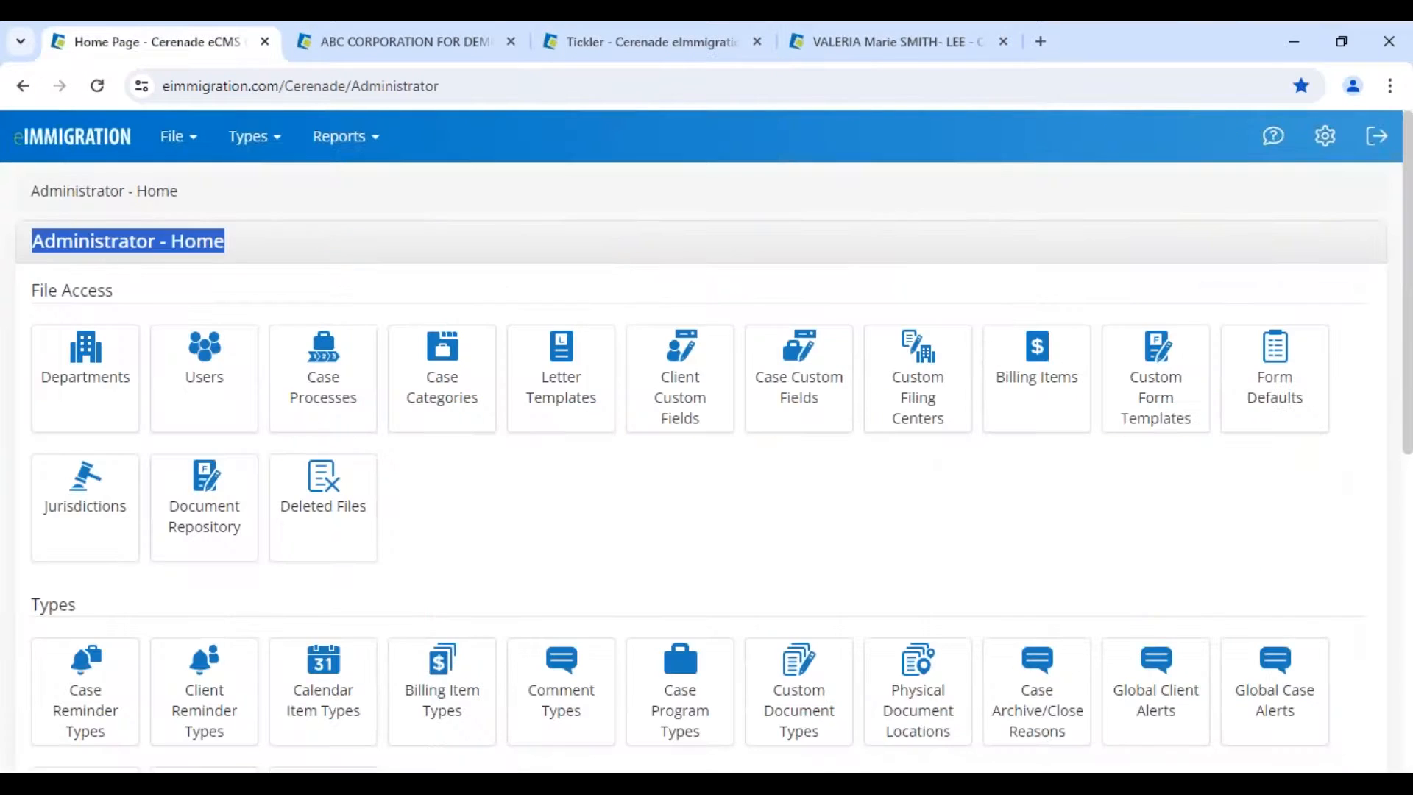
{"action": "scroll", "coordinate": [138, 417], "scroll_direction": "down", "scroll_amount": 5}
{"action": "double_click", "coordinate": [50, 194]}
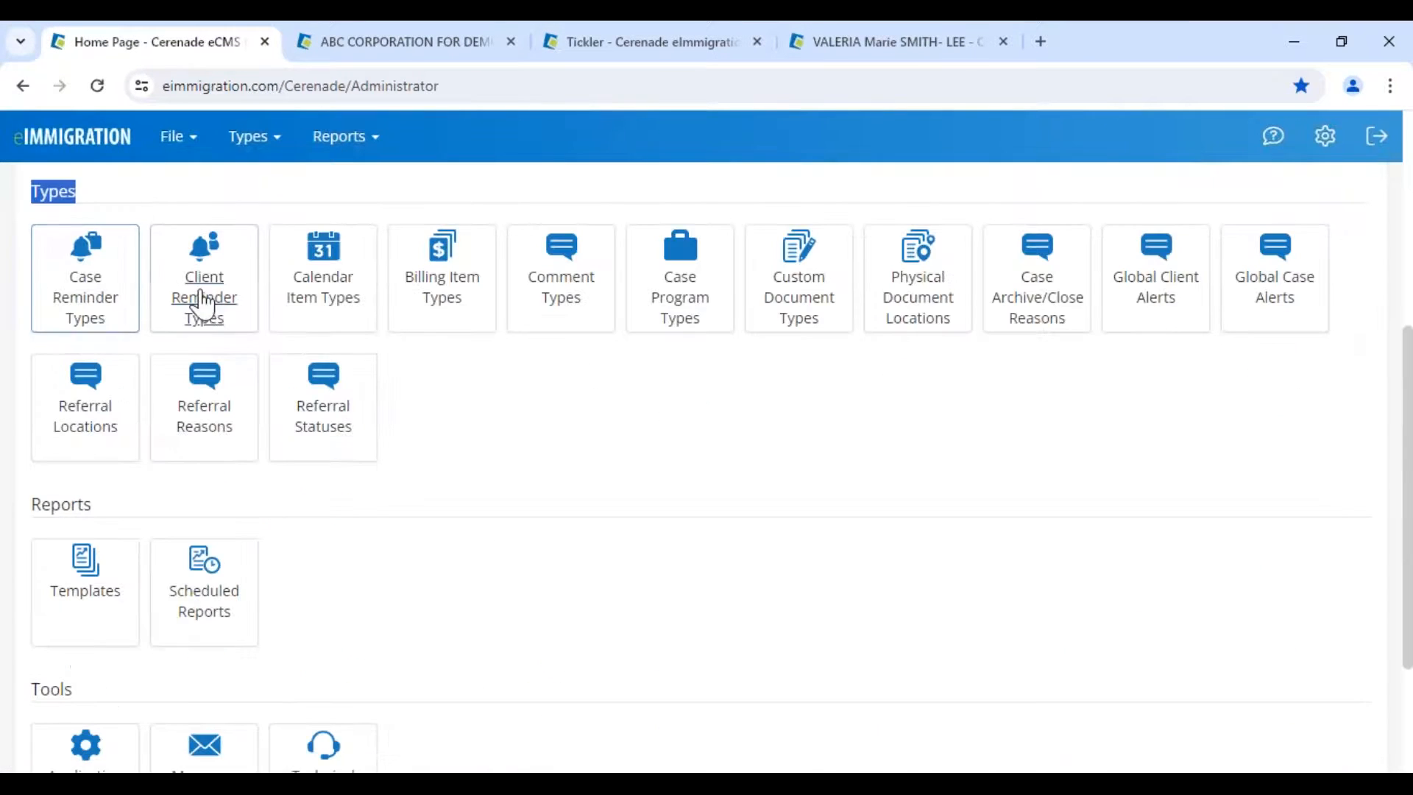
{"action": "left_click", "coordinate": [343, 136]}
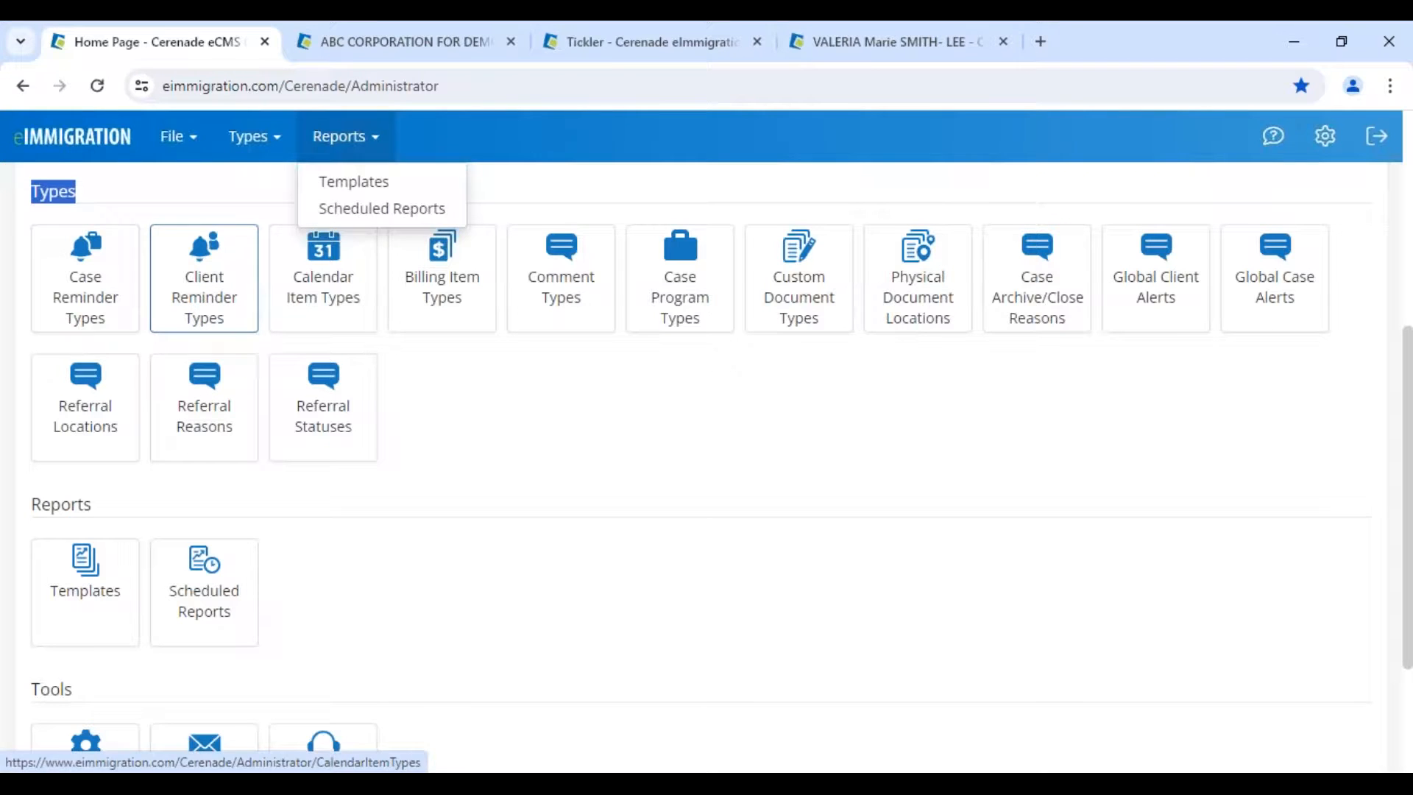
{"action": "left_click", "coordinate": [865, 51]}
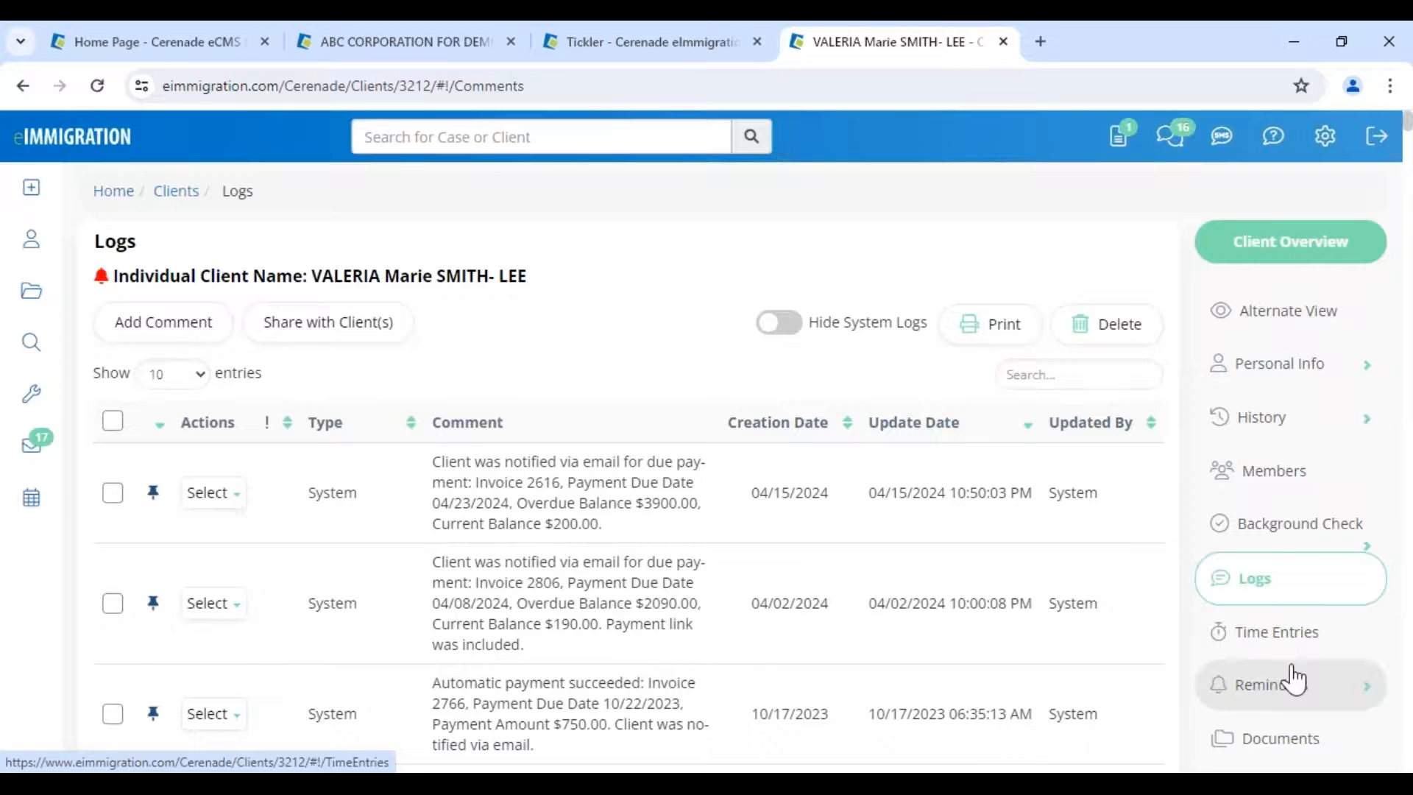
- Open the client's Reminders list, then start a new reminder and cancel it unsaved
{"action": "scroll", "coordinate": [1295, 678], "scroll_direction": "down", "scroll_amount": 3}
{"action": "left_click", "coordinate": [1290, 478]}
{"action": "left_click", "coordinate": [1288, 533]}
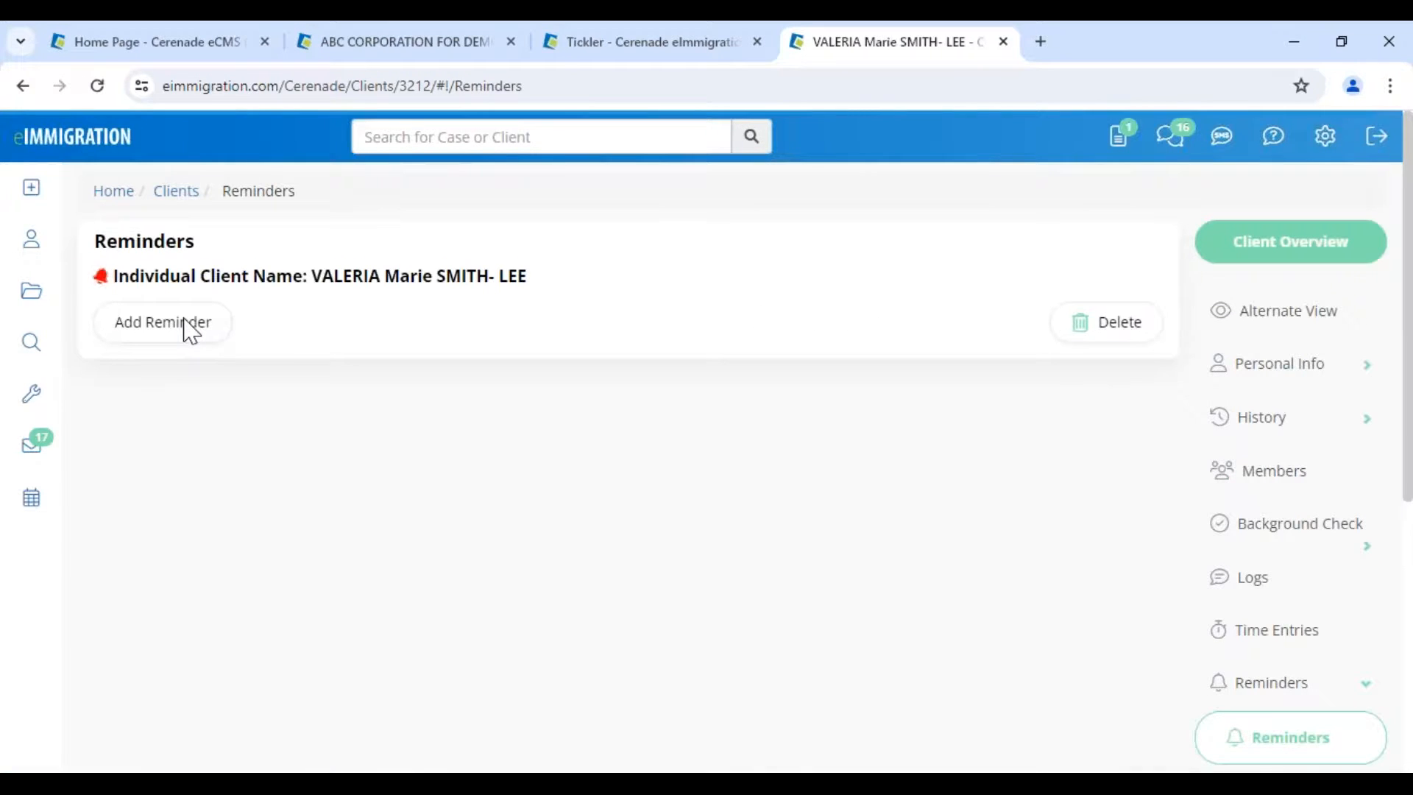
{"action": "left_click", "coordinate": [189, 327]}
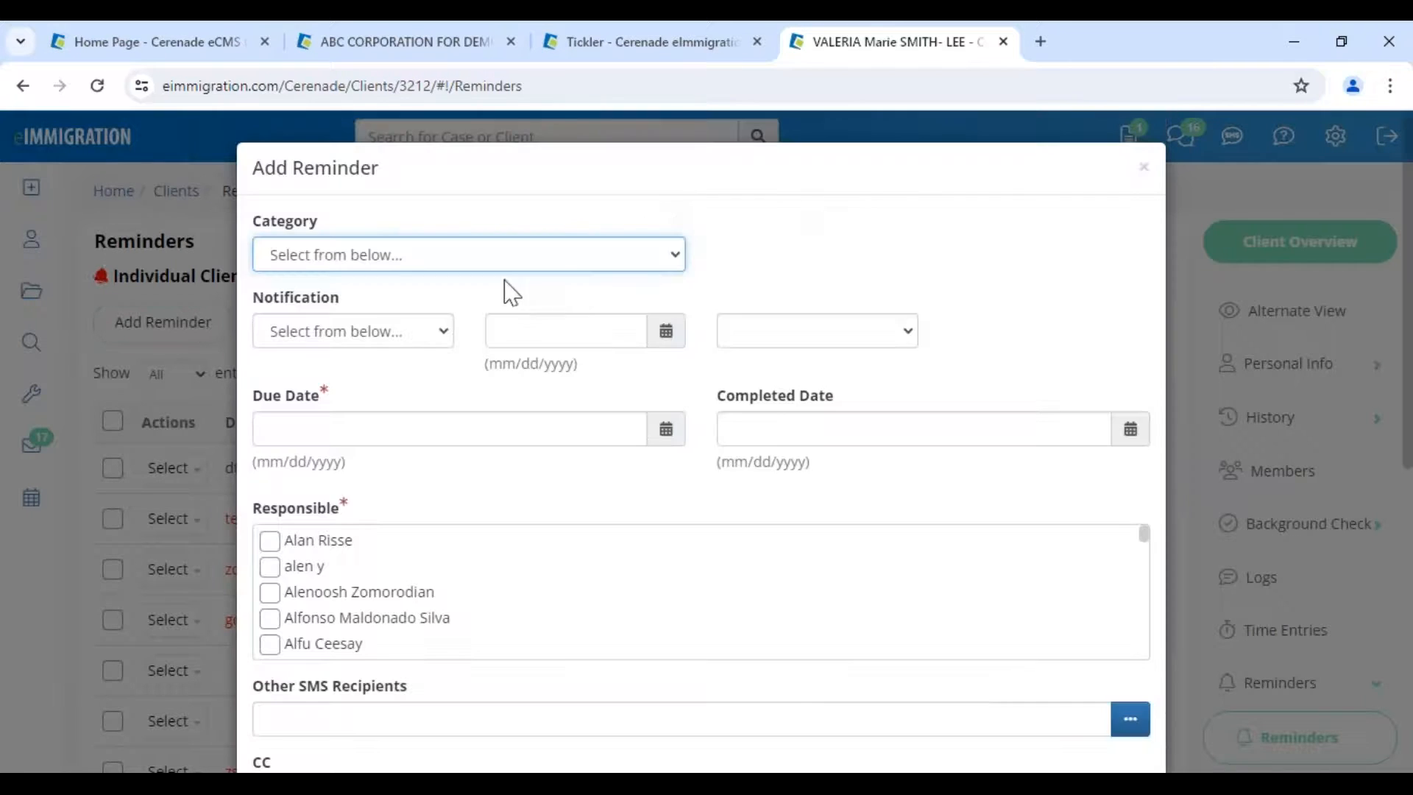
{"action": "left_click", "coordinate": [1143, 183]}
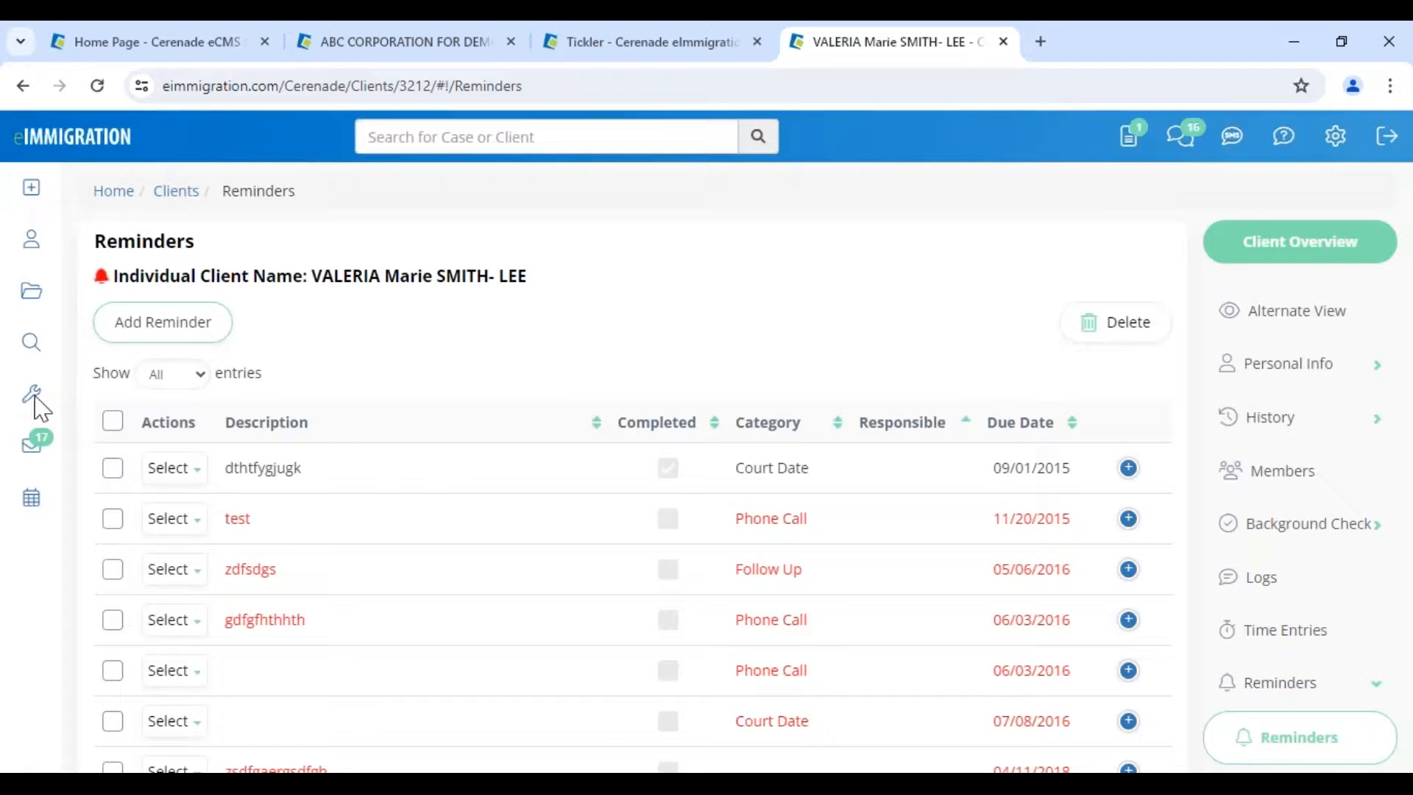
- Open the Tickler dashboard showing 12 overdue case expirations and 726 overdue process steps
{"action": "mouse_move", "coordinate": [30, 390]}
{"action": "left_click", "coordinate": [117, 283]}
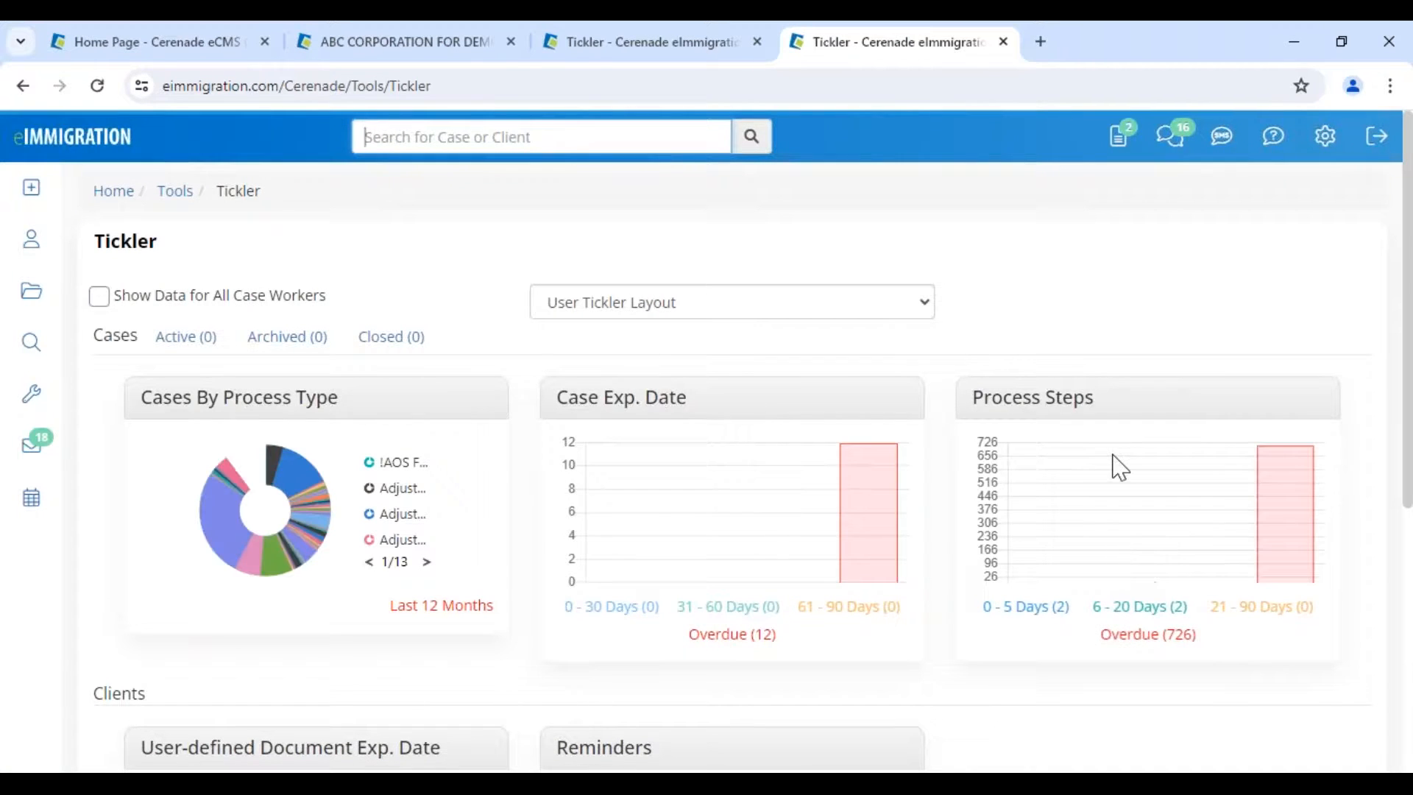
{"action": "scroll", "coordinate": [456, 567], "scroll_direction": "down", "scroll_amount": 2}
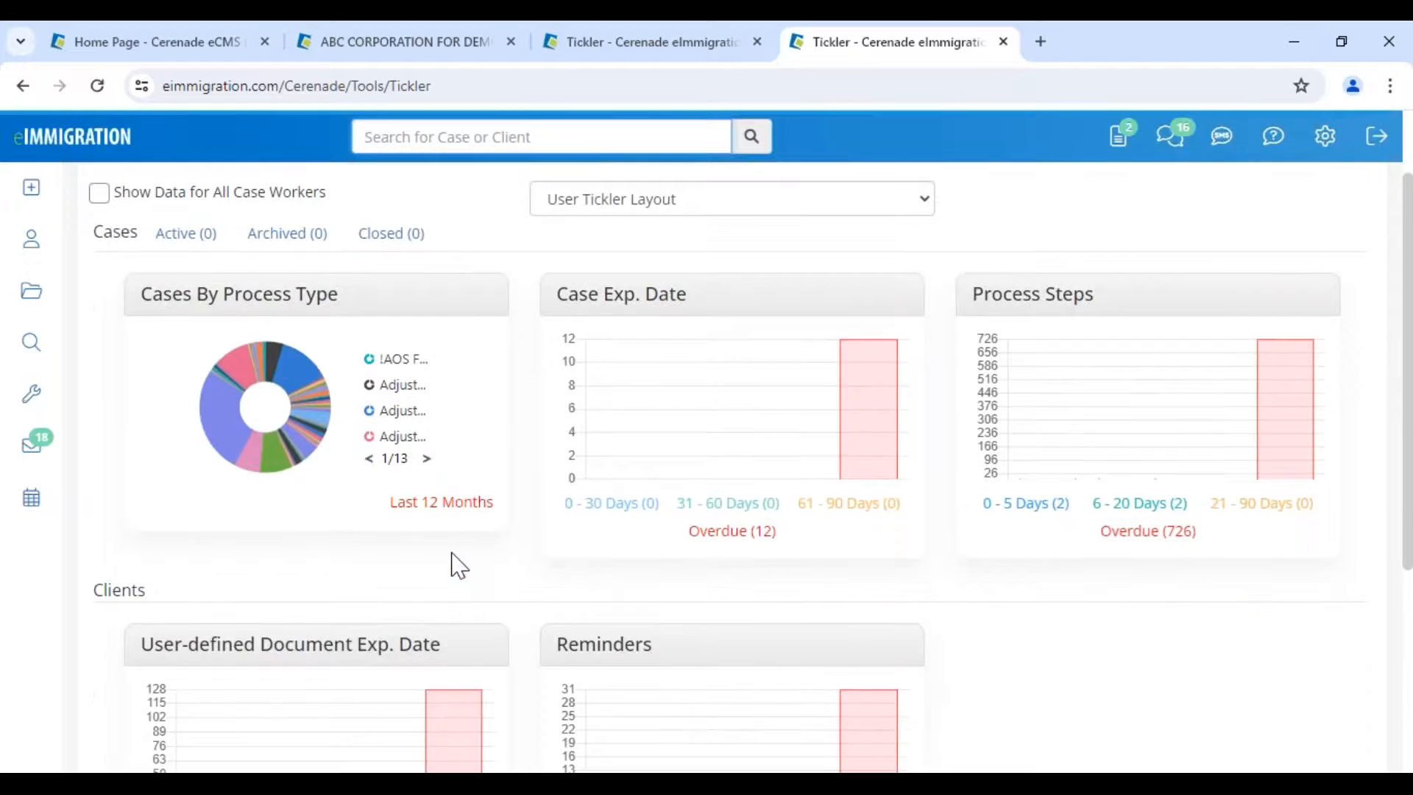
- Search Cases with default criteria to list cases by update date, 100 per page
{"action": "scroll", "coordinate": [456, 567], "scroll_direction": "up", "scroll_amount": 2}
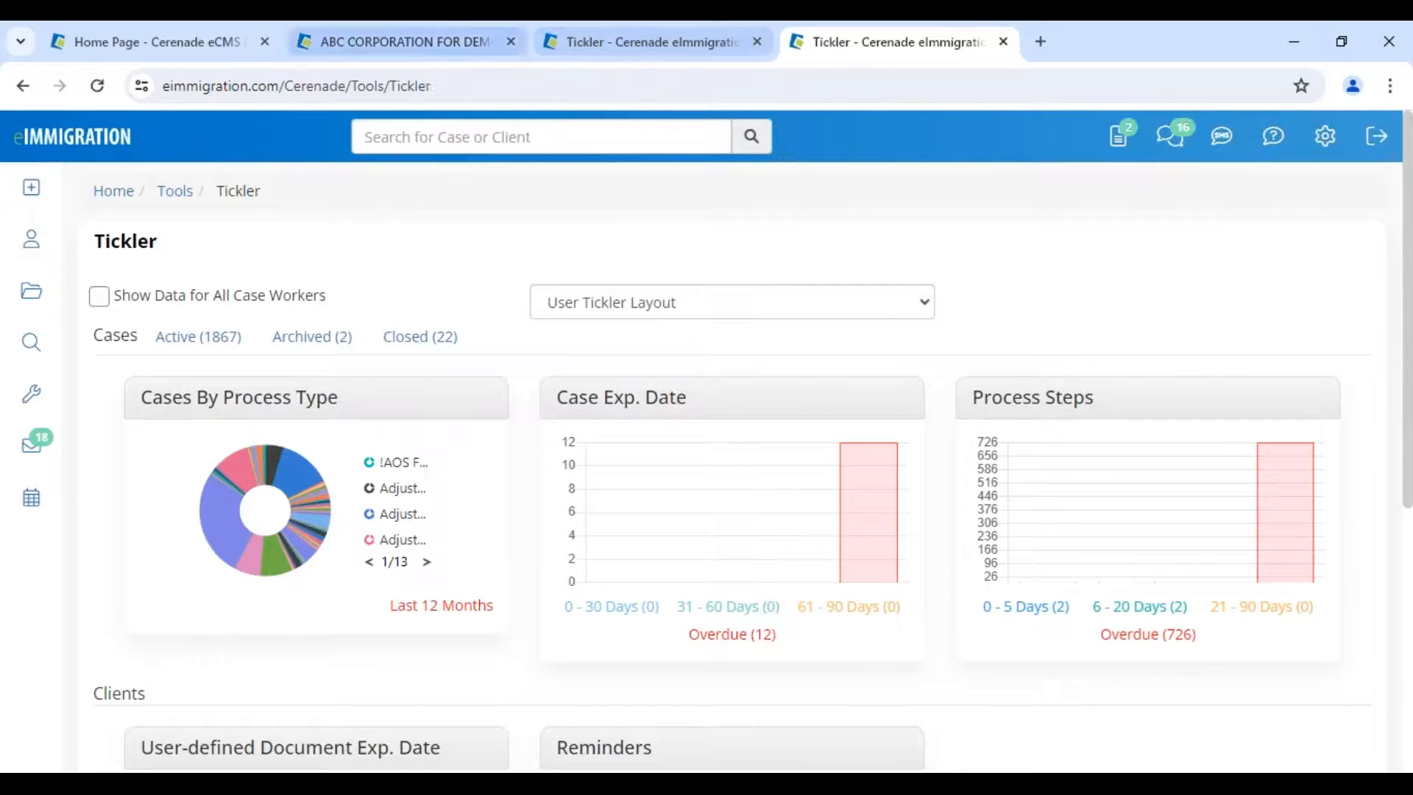
{"action": "left_click", "coordinate": [42, 300]}
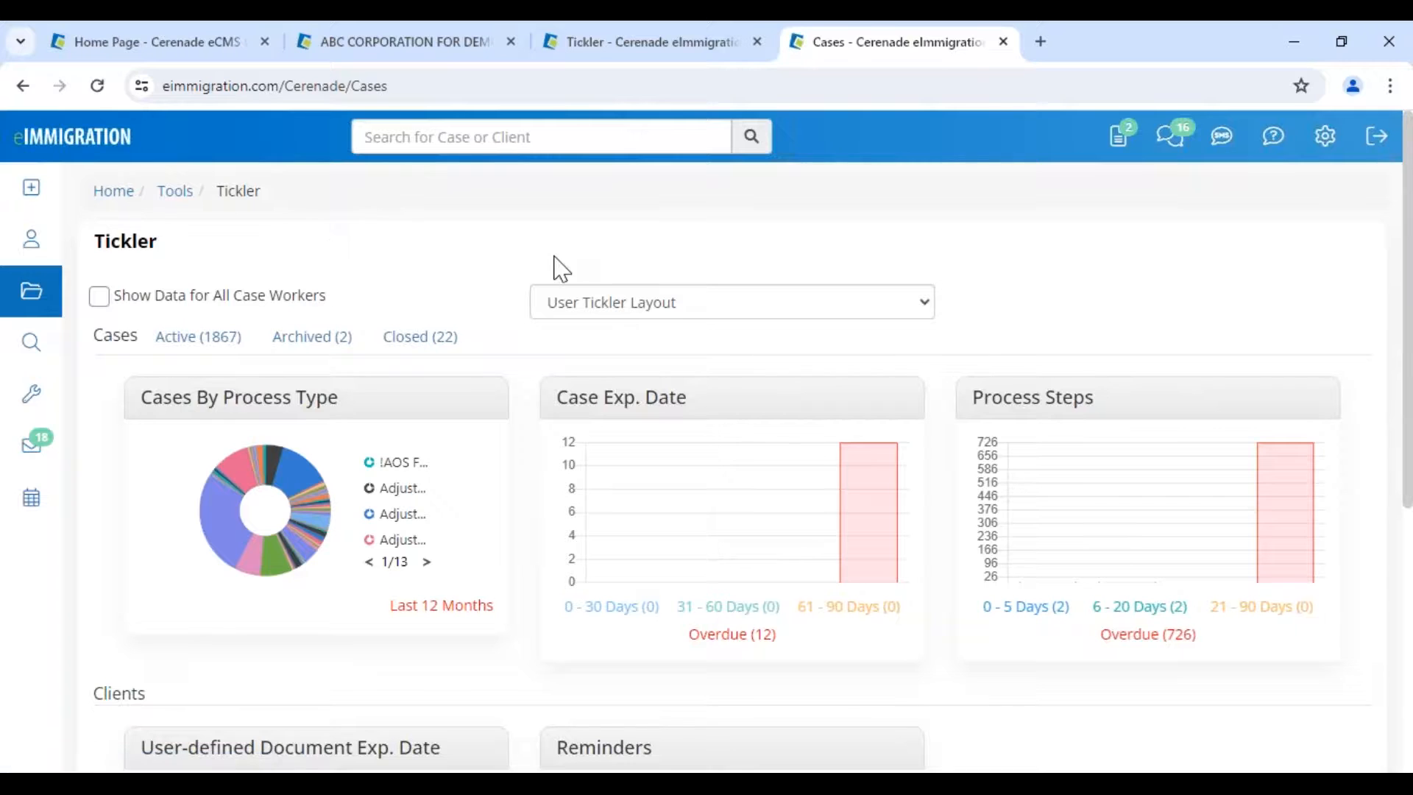
{"action": "left_click", "coordinate": [270, 563]}
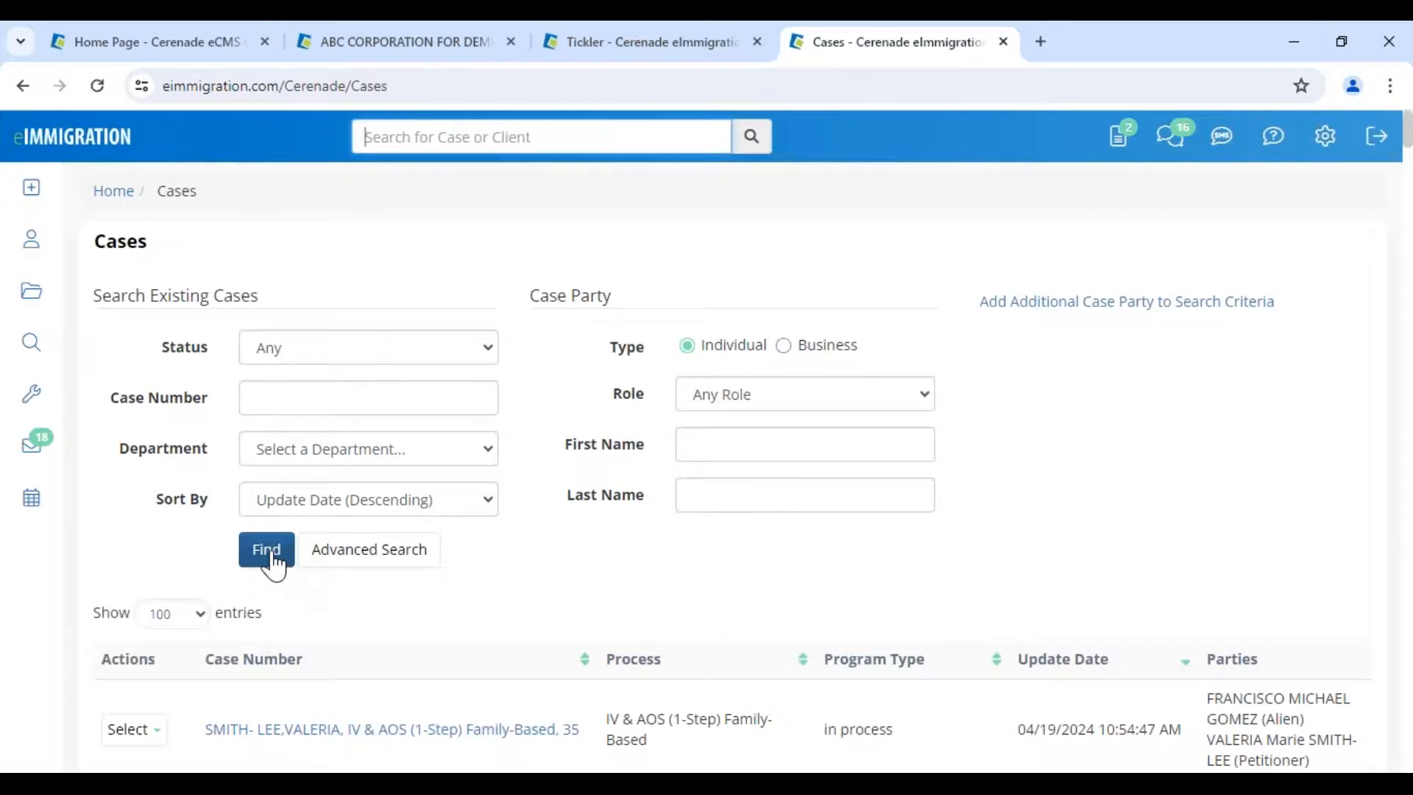
{"action": "scroll", "coordinate": [272, 566], "scroll_direction": "down", "scroll_amount": 1}
- Open the most recently updated case, the IV & AOS (1-Step) Family-Based case
{"action": "scroll", "coordinate": [416, 316], "scroll_direction": "down", "scroll_amount": 5}
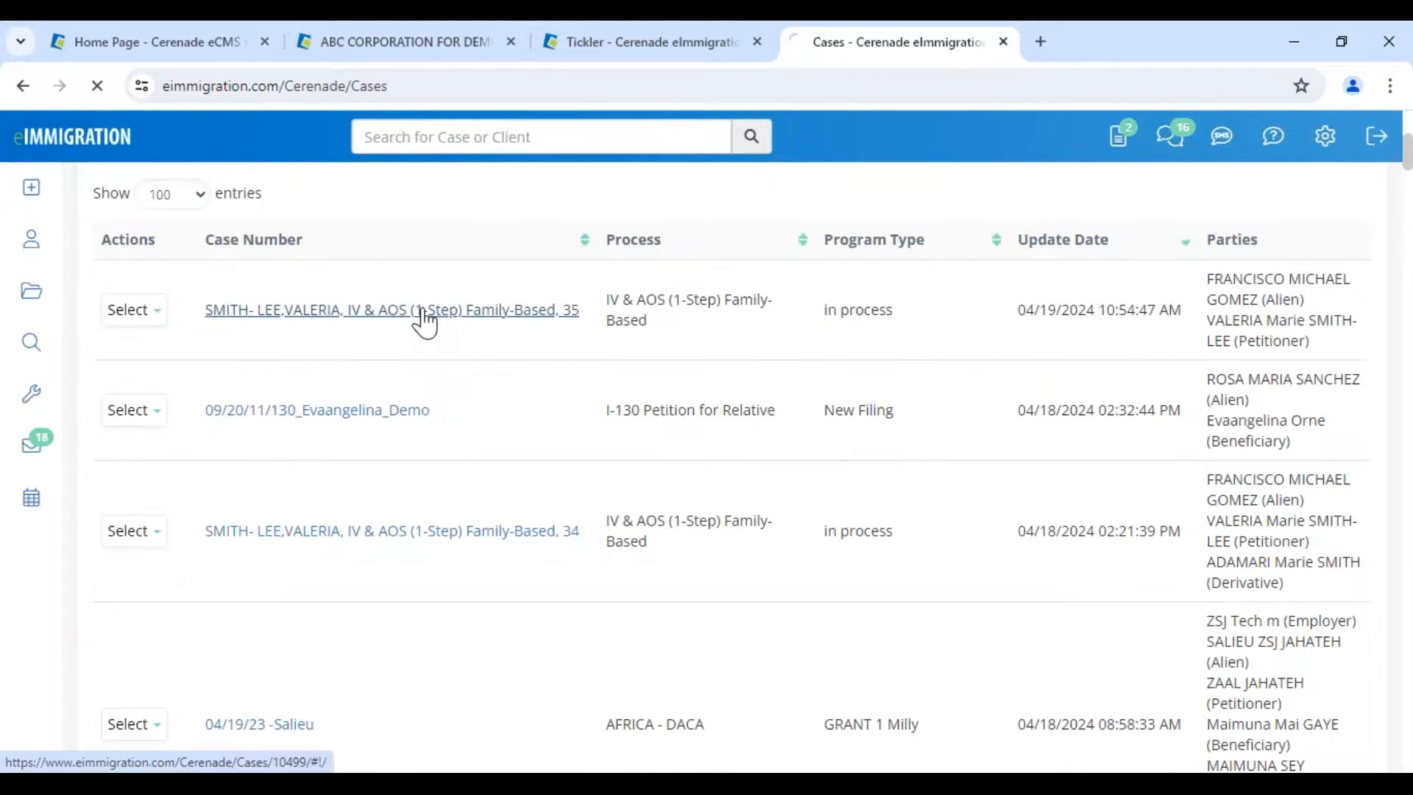
{"action": "left_click", "coordinate": [416, 313]}
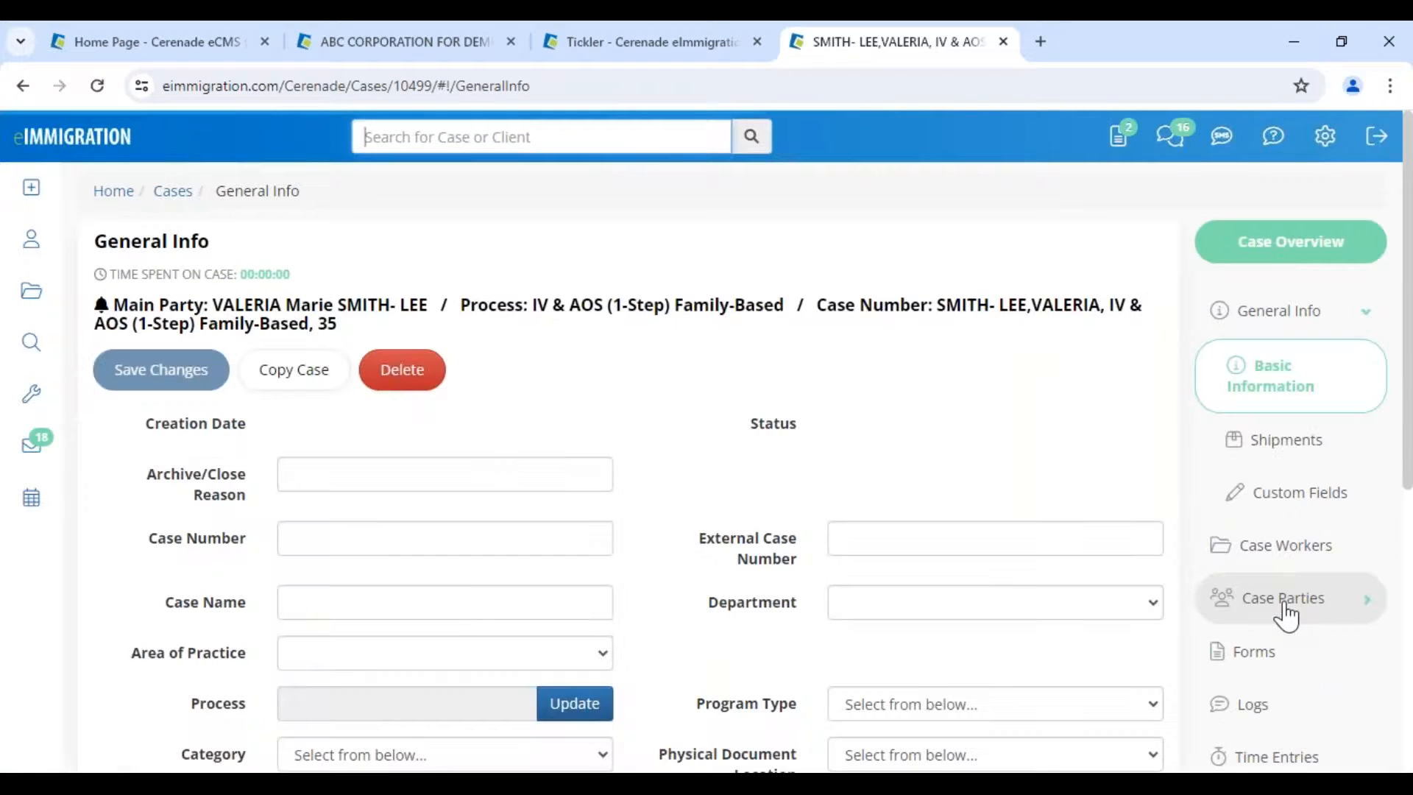
{"action": "scroll", "coordinate": [1299, 687], "scroll_direction": "down", "scroll_amount": 2}
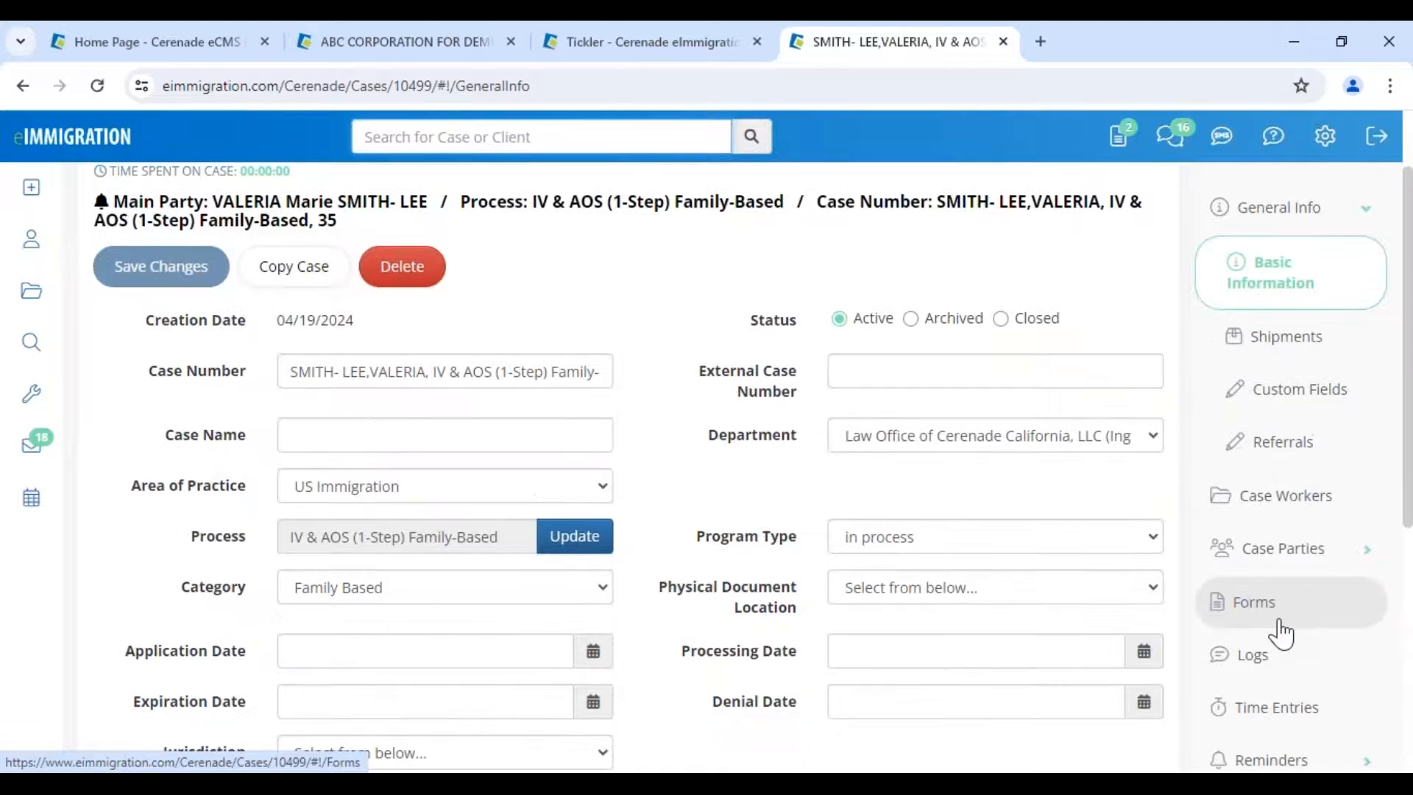
{"action": "scroll", "coordinate": [1292, 685], "scroll_direction": "down", "scroll_amount": 2}
- Check the case's Reminders list shows the Court Date reminder due 05/03/2024, then view Process Steps
{"action": "left_click", "coordinate": [1289, 662]}
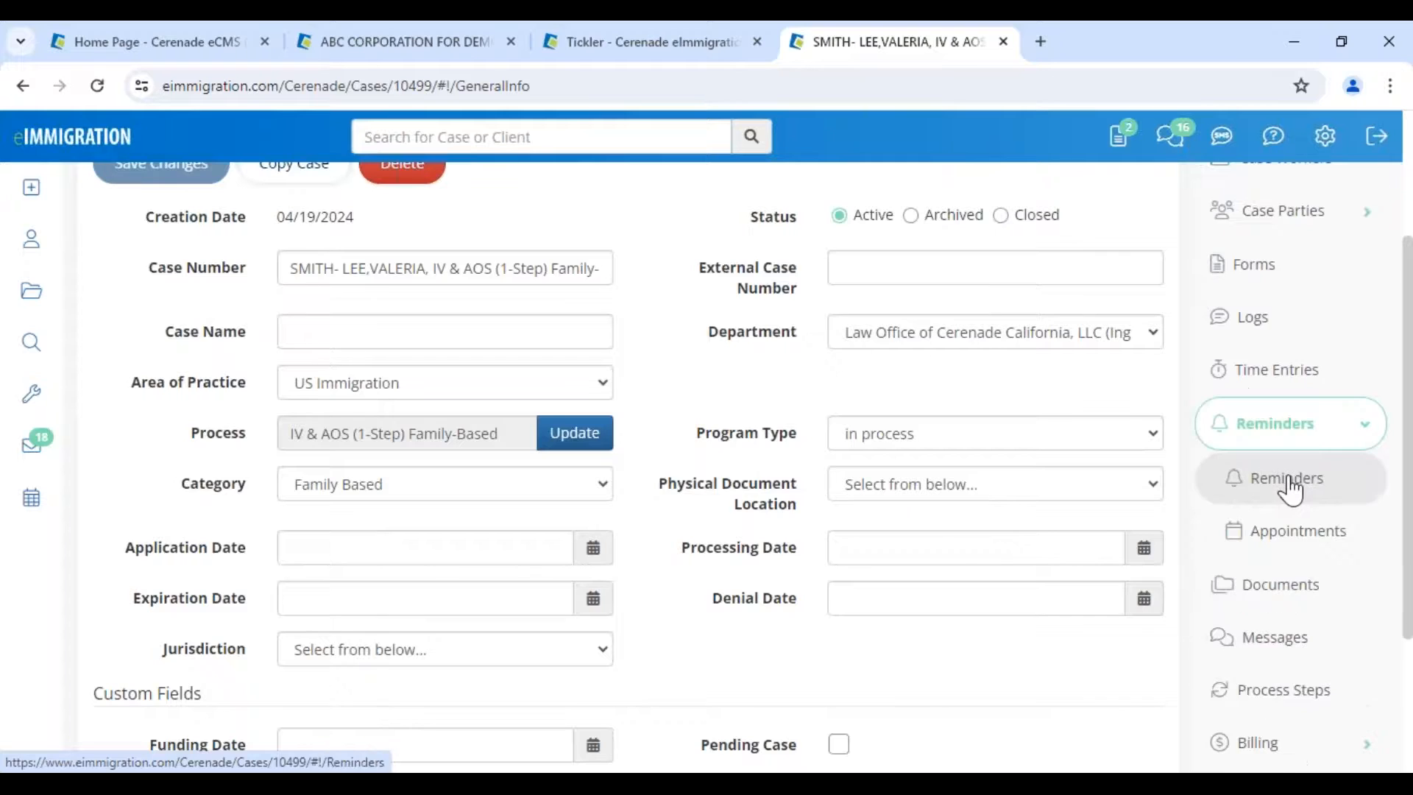
{"action": "left_click", "coordinate": [1290, 486]}
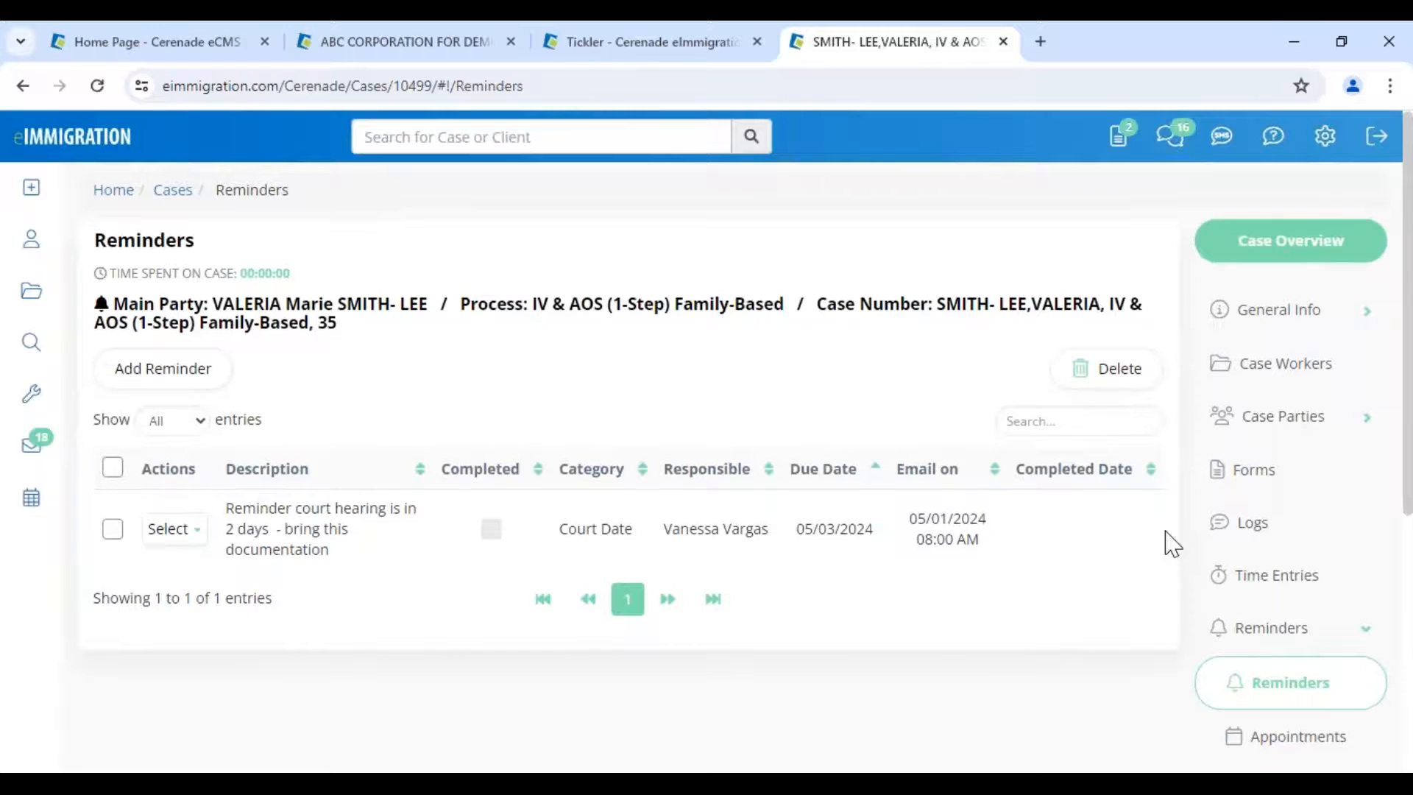
{"action": "scroll", "coordinate": [1173, 544], "scroll_direction": "down", "scroll_amount": 4}
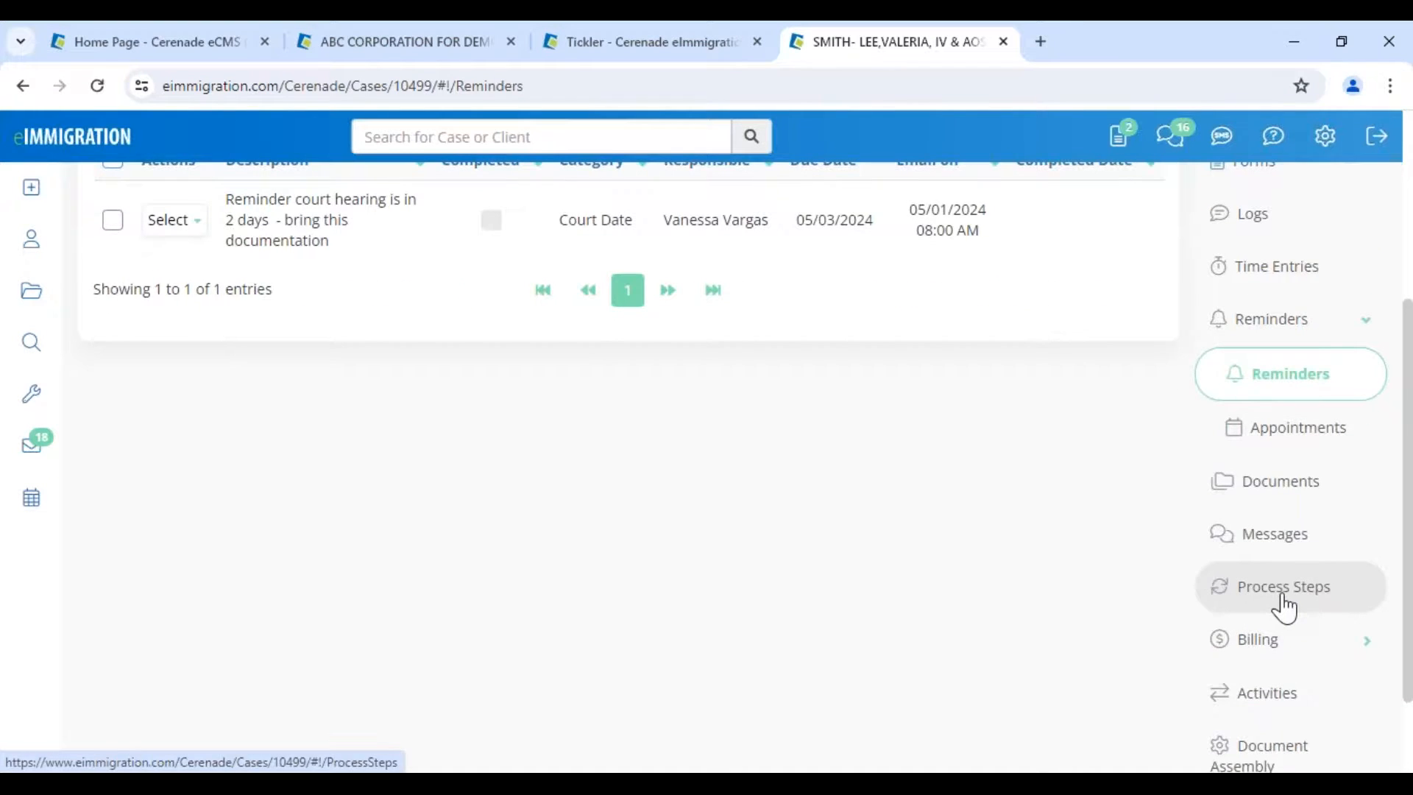
{"action": "left_click", "coordinate": [1283, 598]}
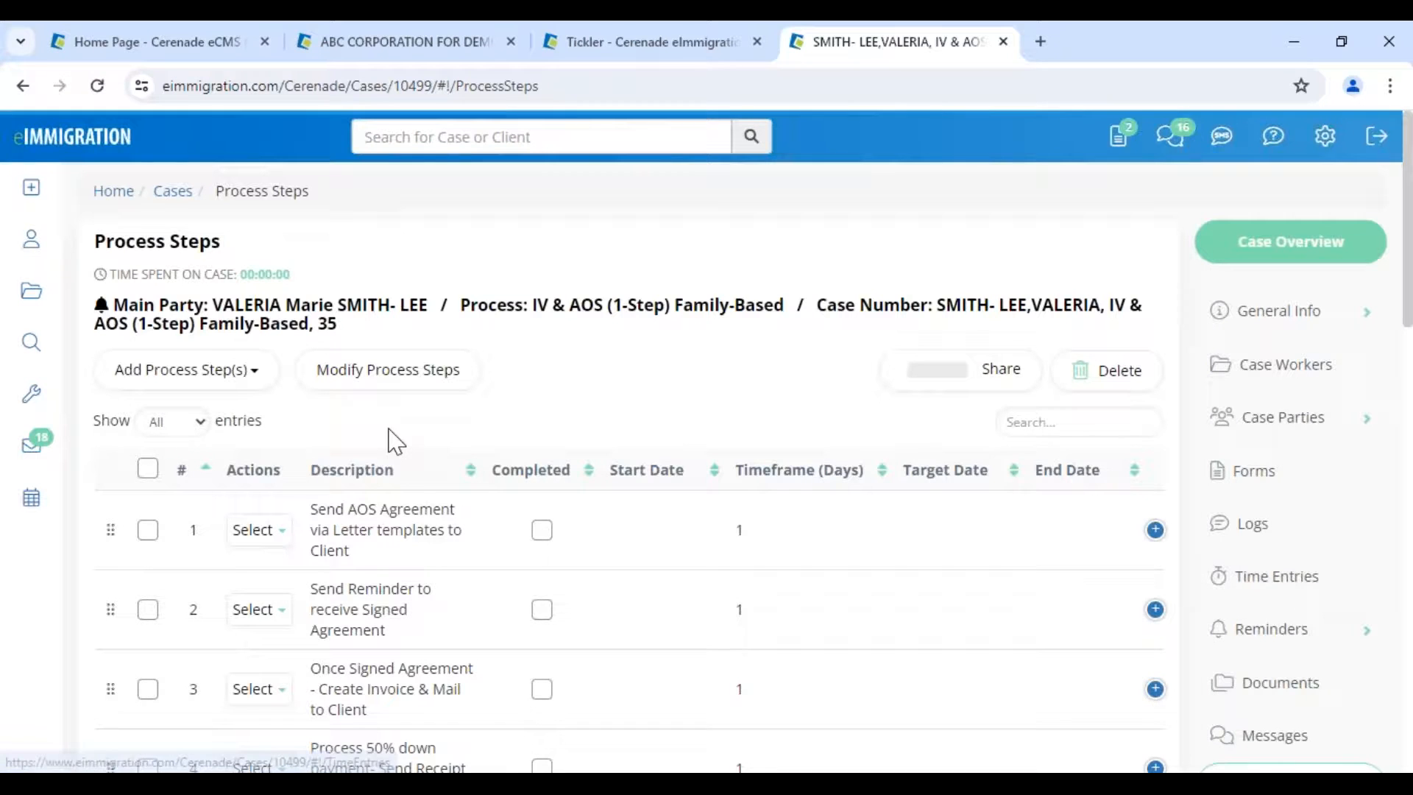
- Show the Activities of process step 6, Send Questionnaire (1/1 Completed)
{"action": "scroll", "coordinate": [410, 505], "scroll_direction": "down", "scroll_amount": 5}
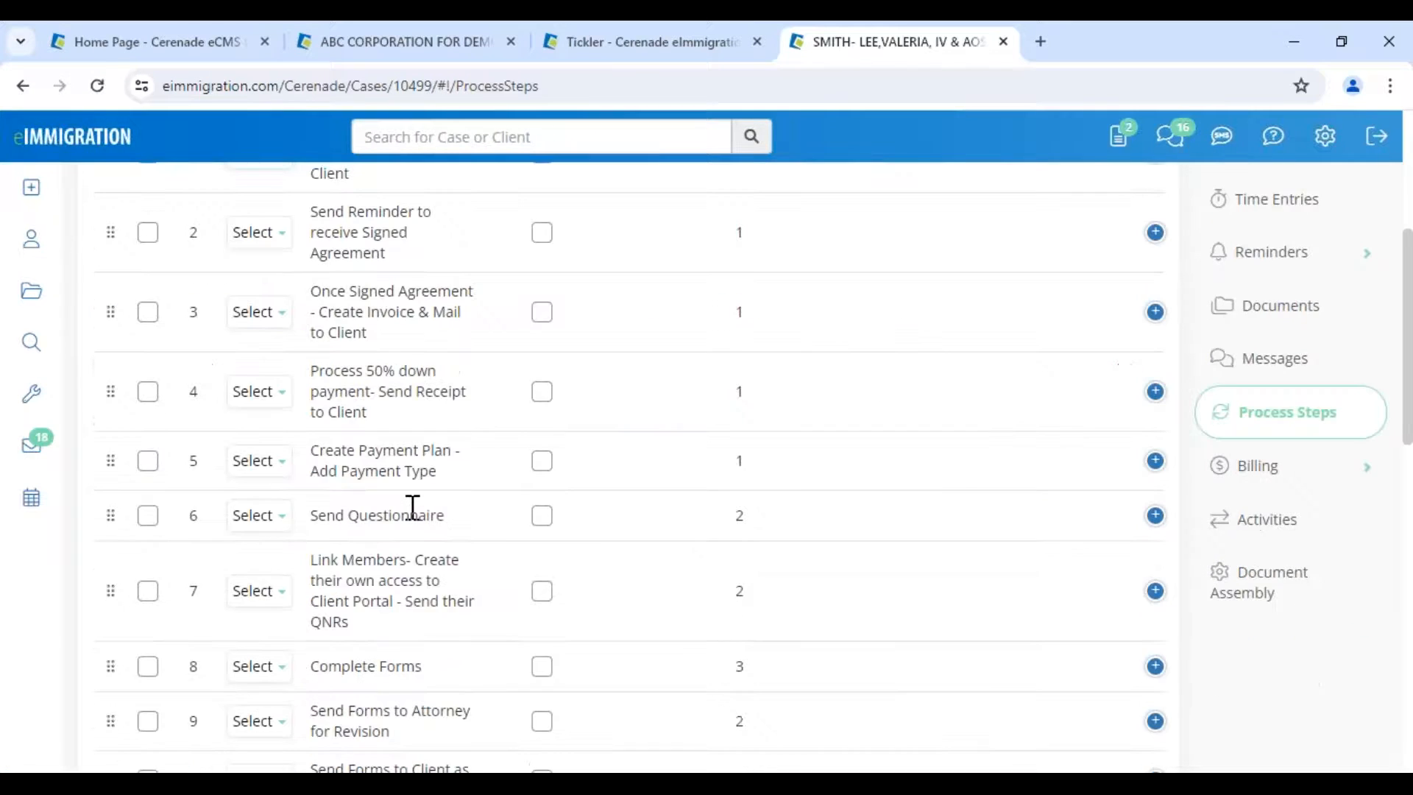
{"action": "left_click_drag", "start_coordinate": [317, 479], "coordinate": [457, 483]}
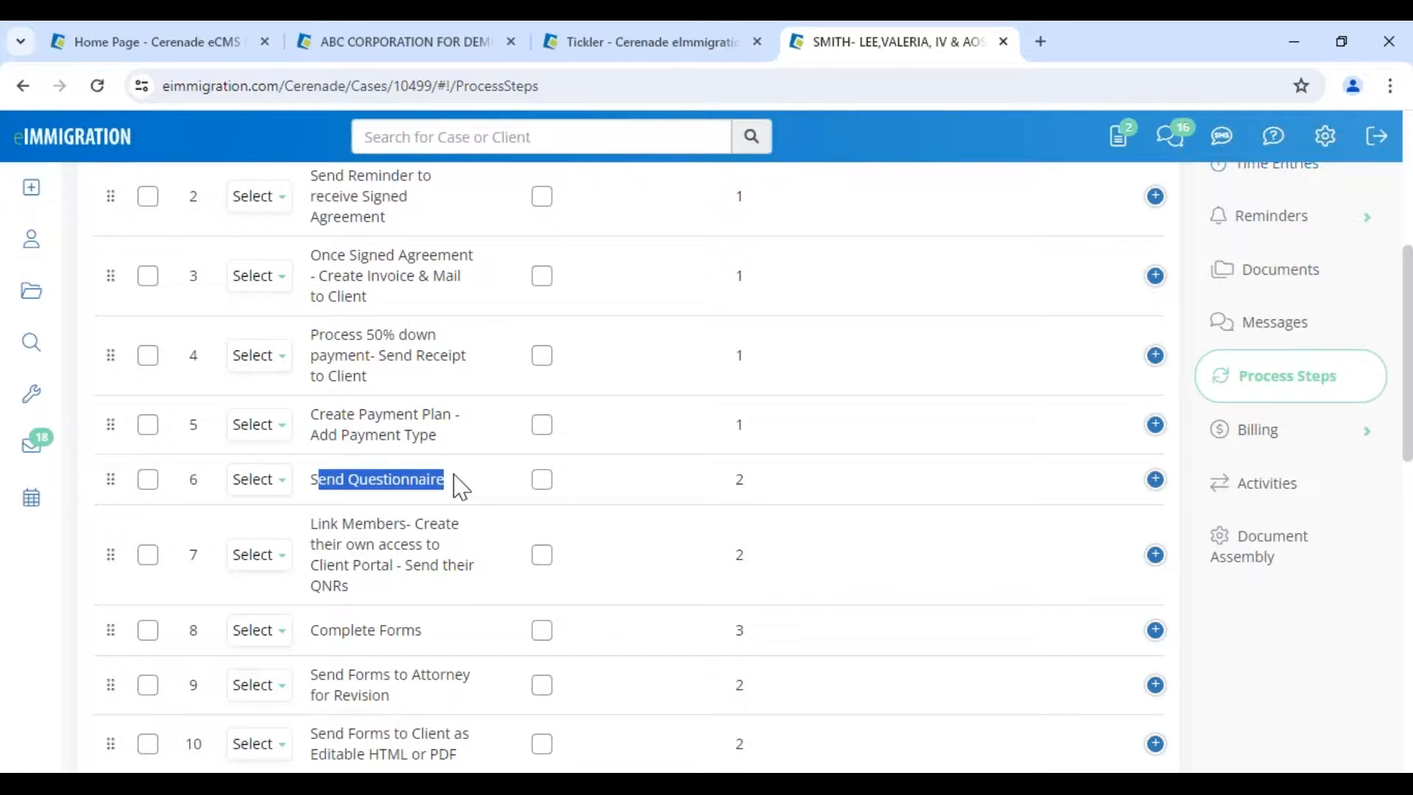
{"action": "left_click", "coordinate": [265, 484]}
{"action": "left_click", "coordinate": [272, 486]}
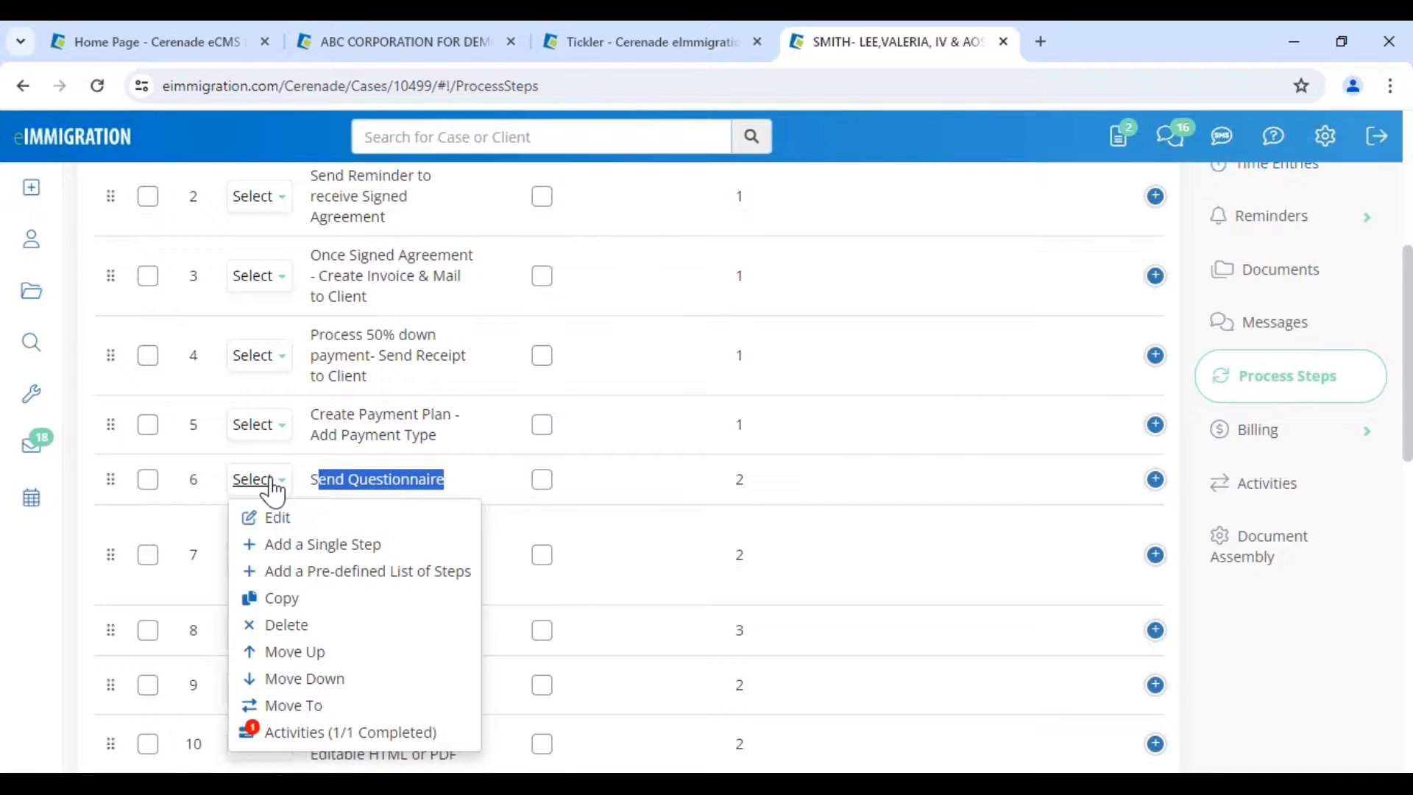
{"action": "left_click", "coordinate": [318, 733]}
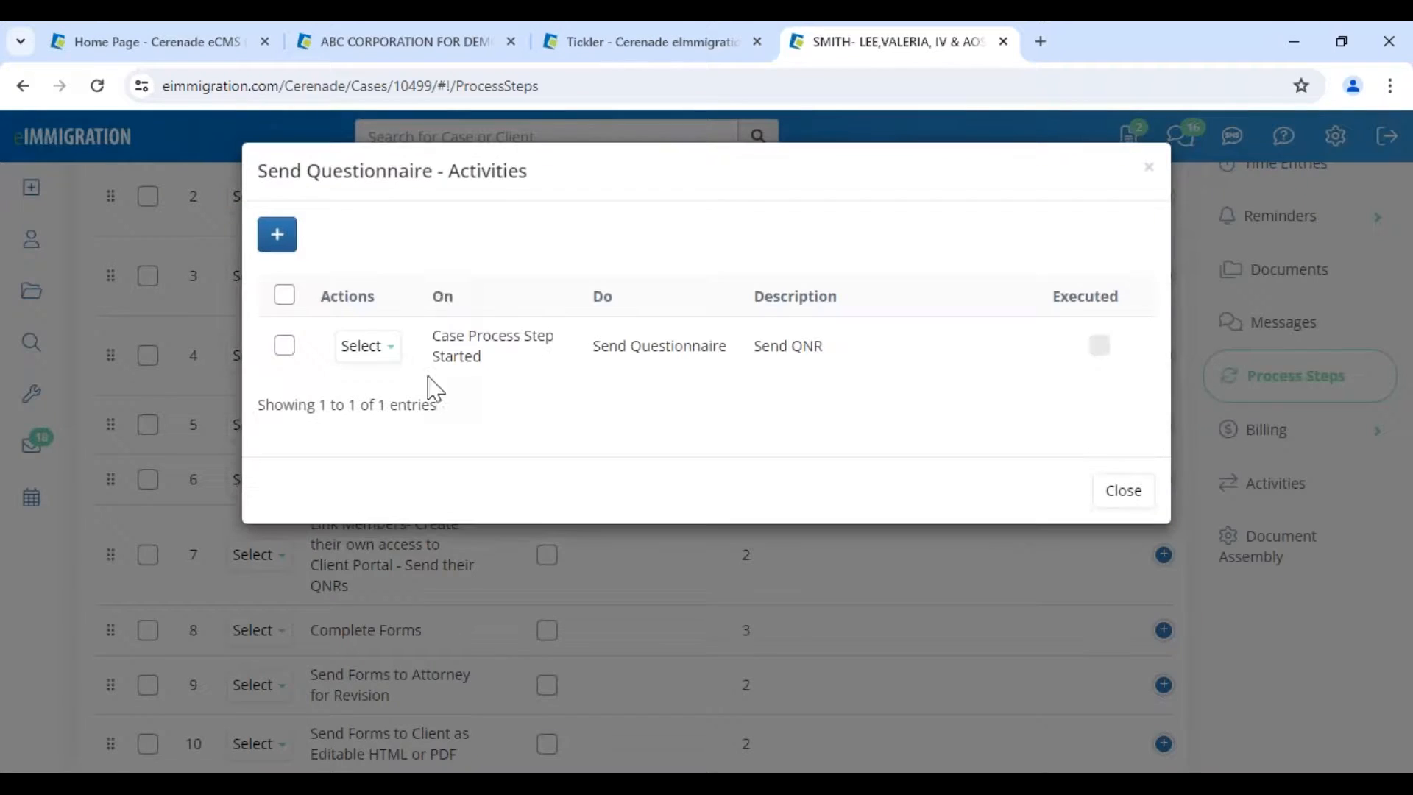
- Highlight the Activities title and the 'Send QNR' activity's action and description
{"action": "left_click_drag", "start_coordinate": [261, 164], "coordinate": [443, 171]}
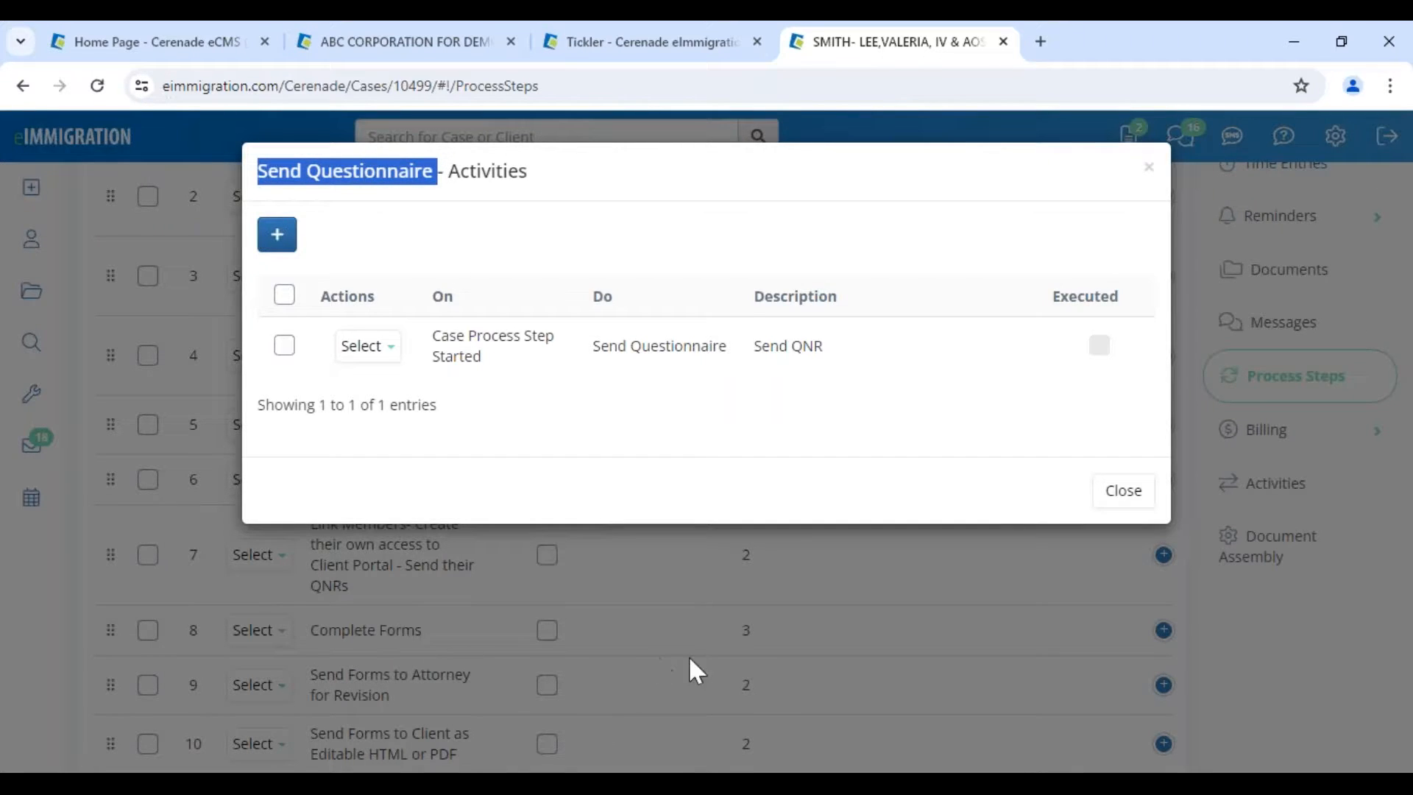
{"action": "left_click_drag", "start_coordinate": [593, 346], "coordinate": [839, 366]}
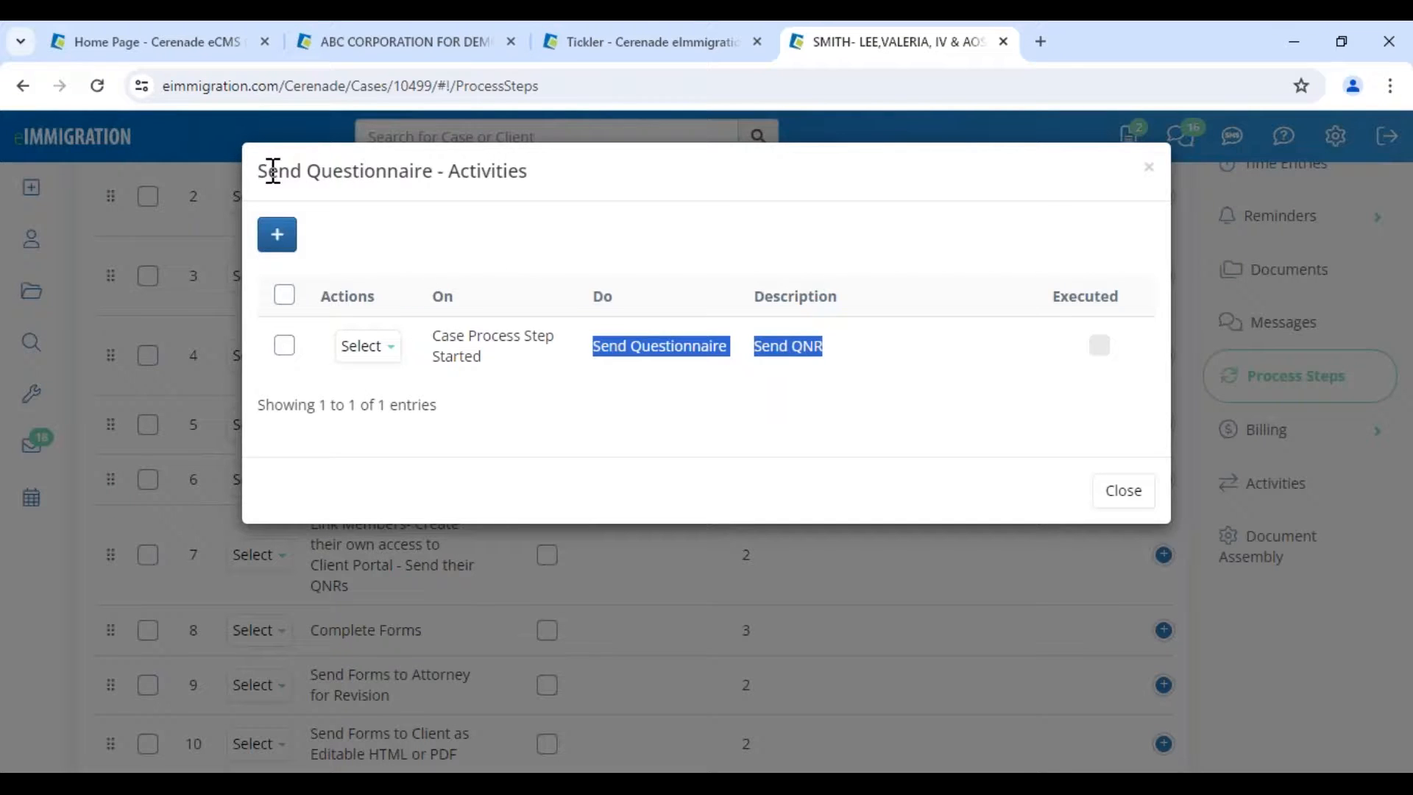
{"action": "double_click", "coordinate": [489, 171]}
{"action": "left_click", "coordinate": [303, 170]}
{"action": "left_click_drag", "start_coordinate": [258, 171], "coordinate": [454, 171]}
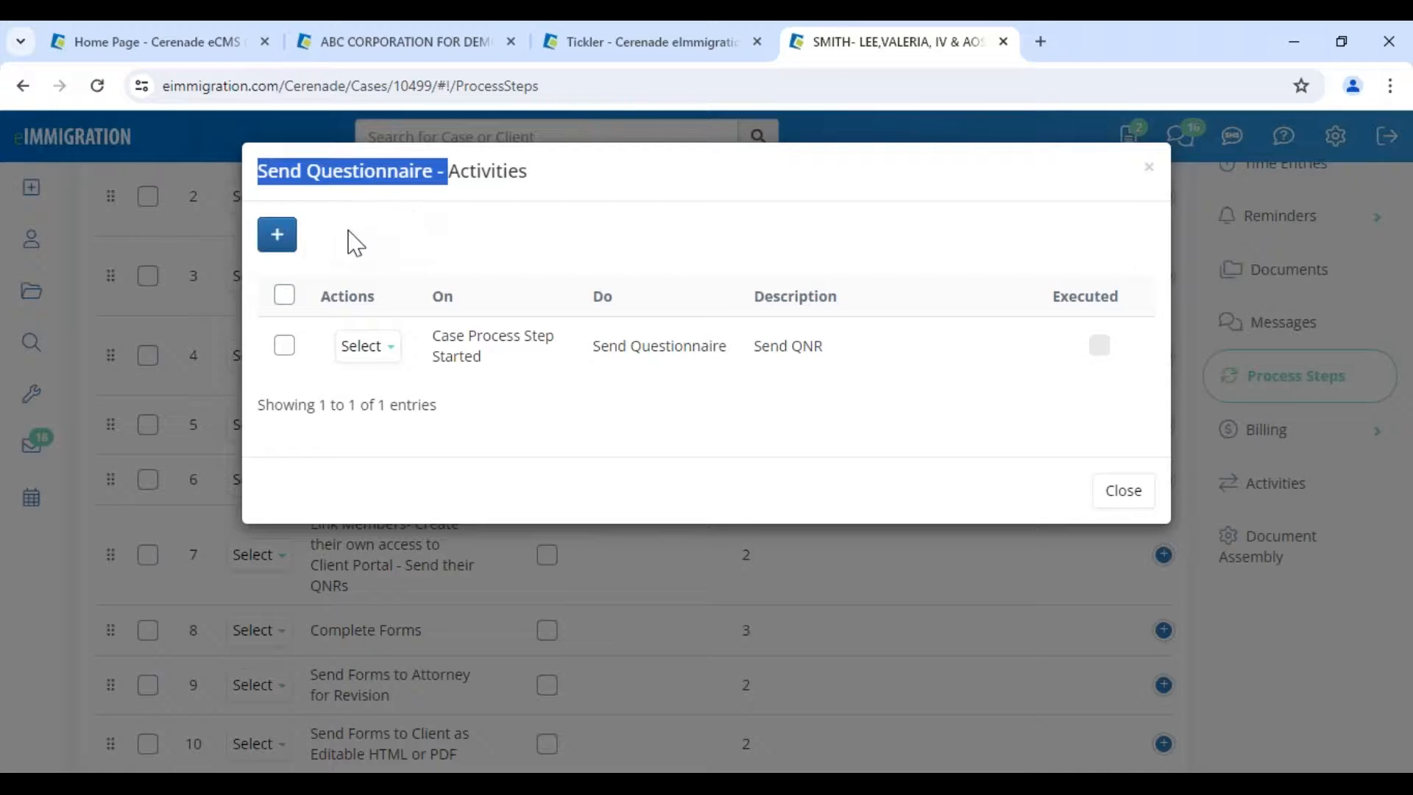
- Draft a new activity: trigger X days after Start Date, interval 2, action Send Email
{"action": "left_click", "coordinate": [277, 239]}
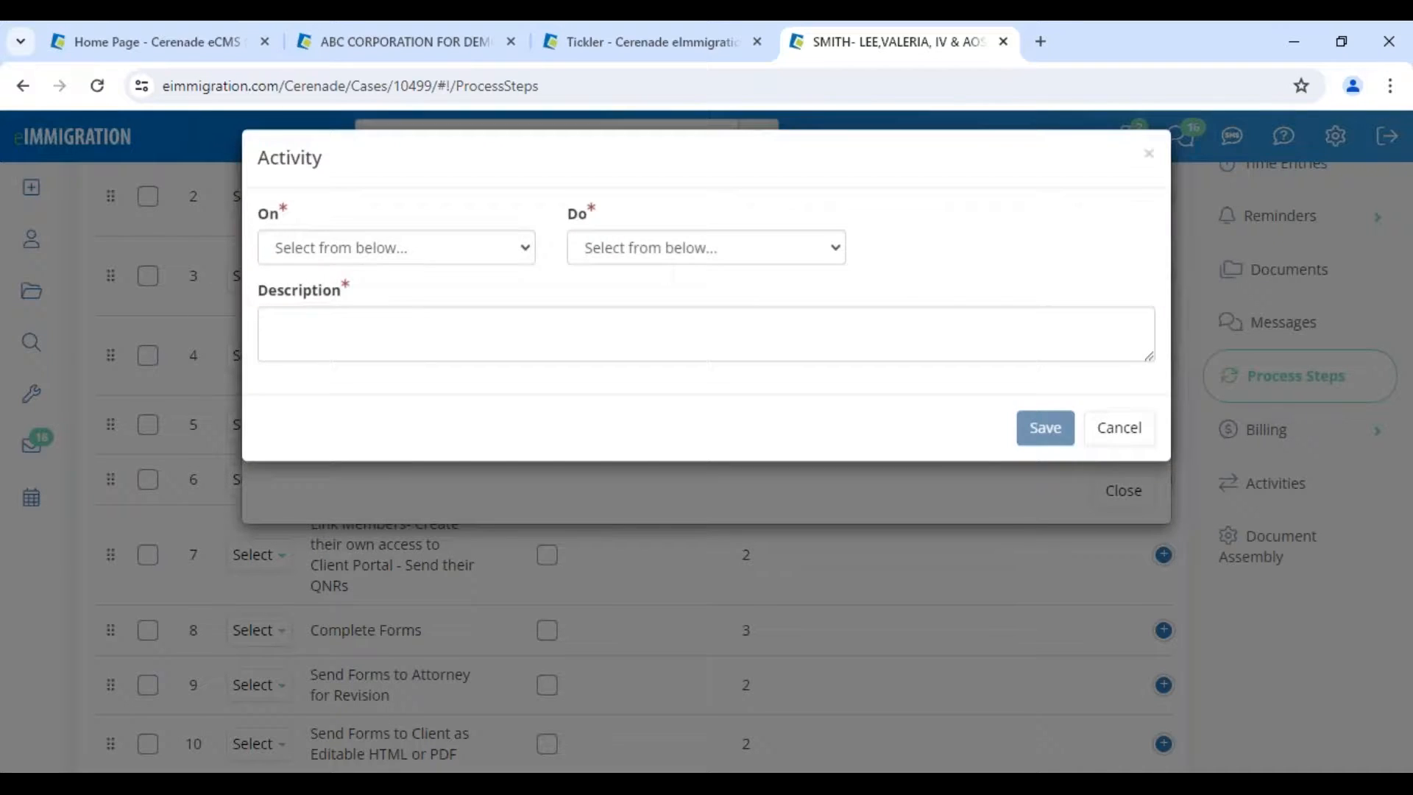
{"action": "left_click", "coordinate": [315, 262]}
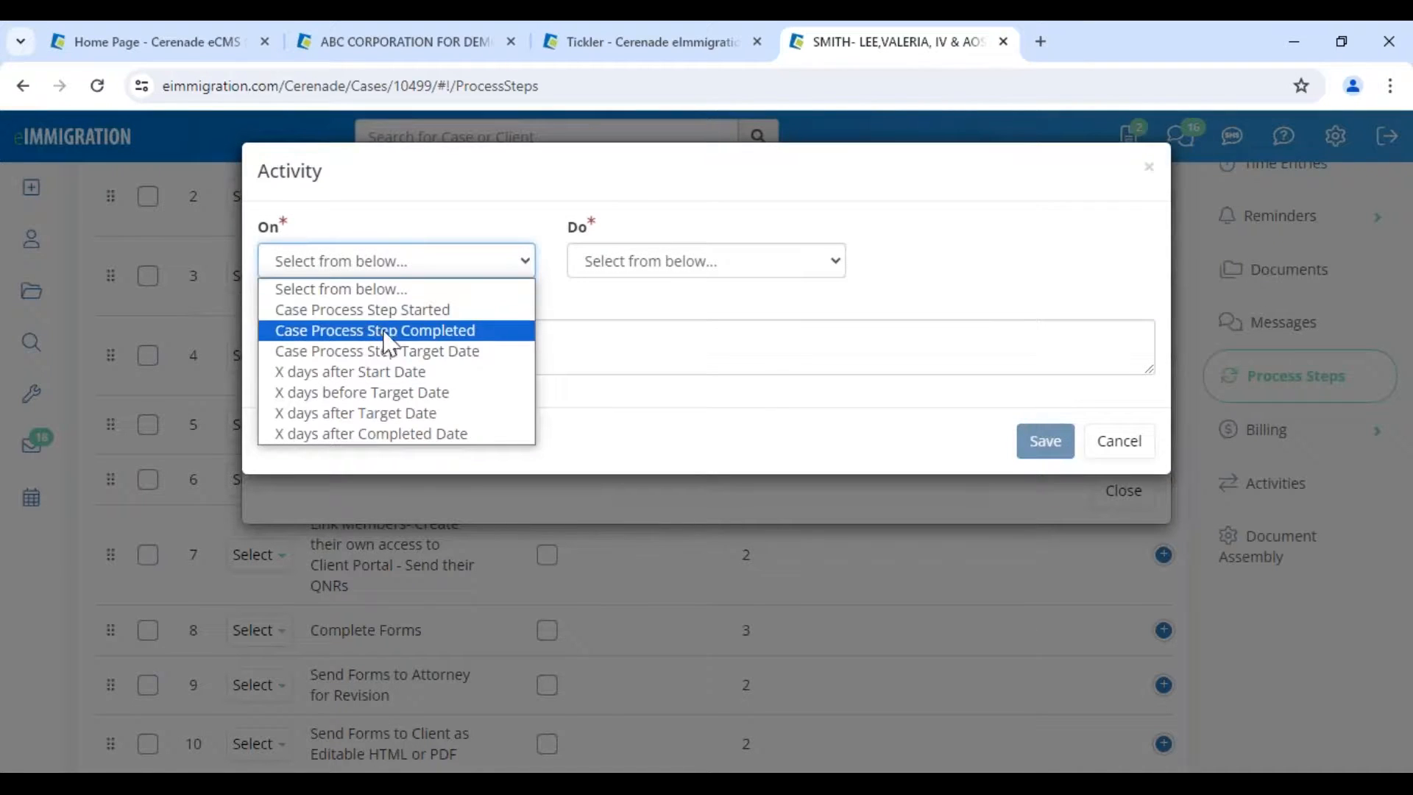
{"action": "left_click", "coordinate": [416, 312]}
{"action": "left_click", "coordinate": [445, 269]}
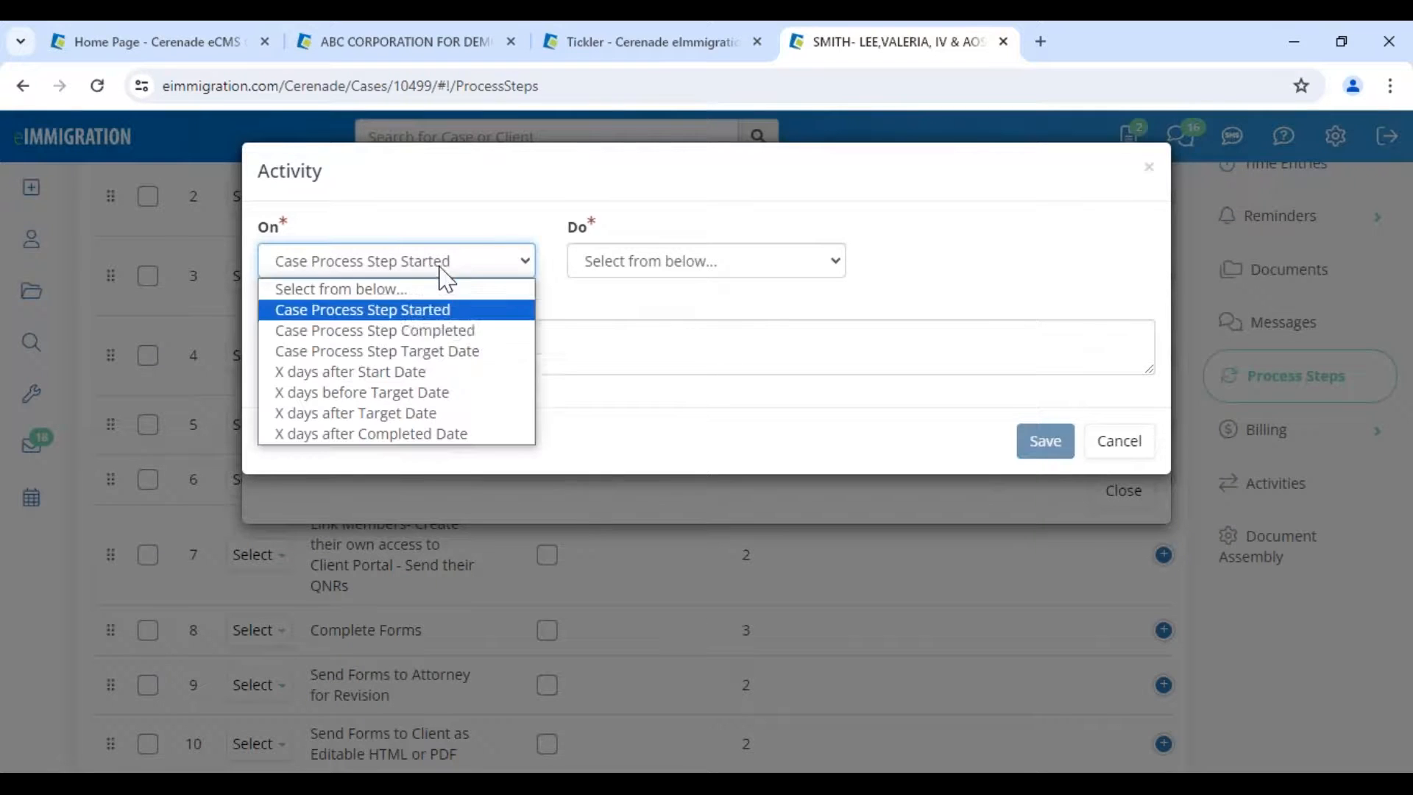
{"action": "left_click", "coordinate": [404, 373]}
{"action": "left_click", "coordinate": [984, 261]}
{"action": "type", "text": "2"}
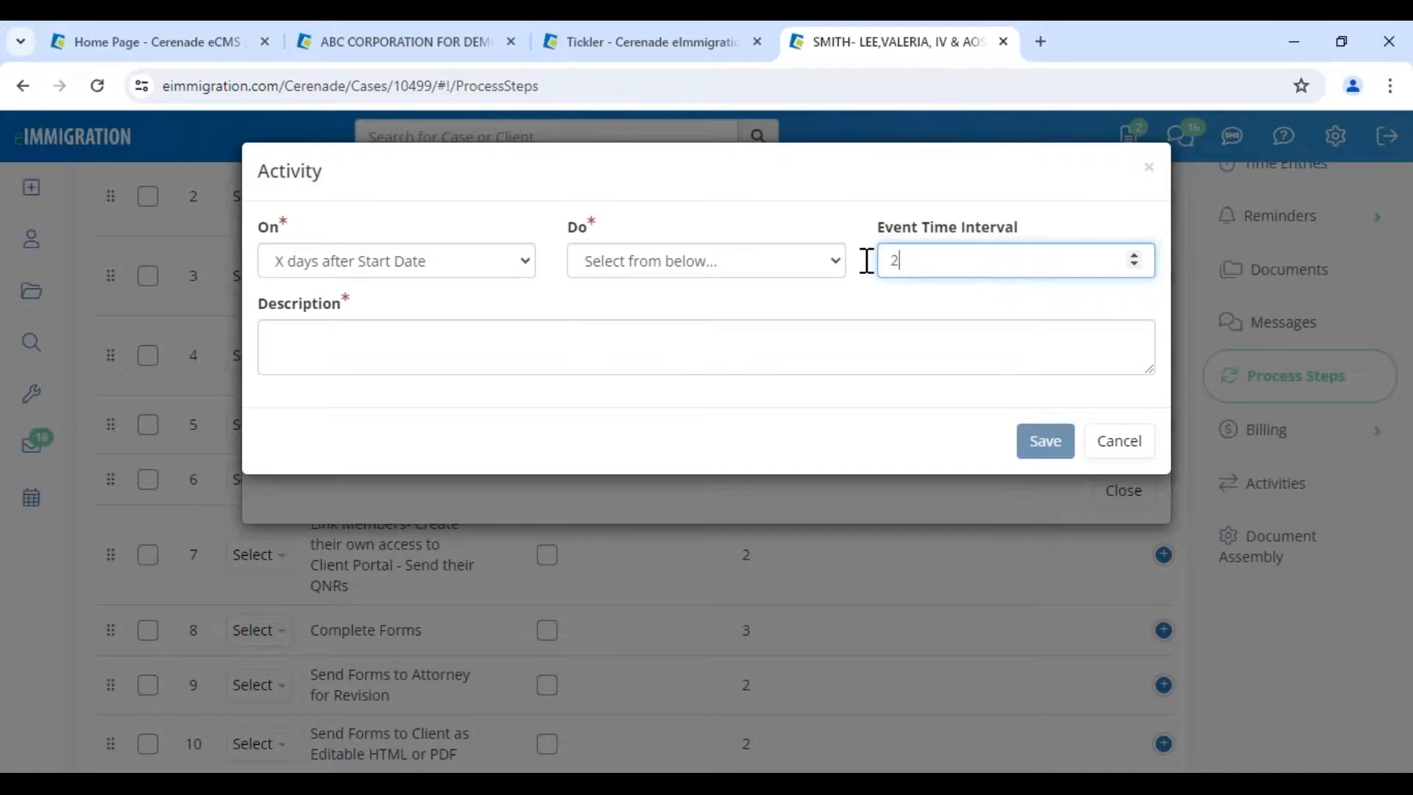
{"action": "left_click", "coordinate": [677, 261]}
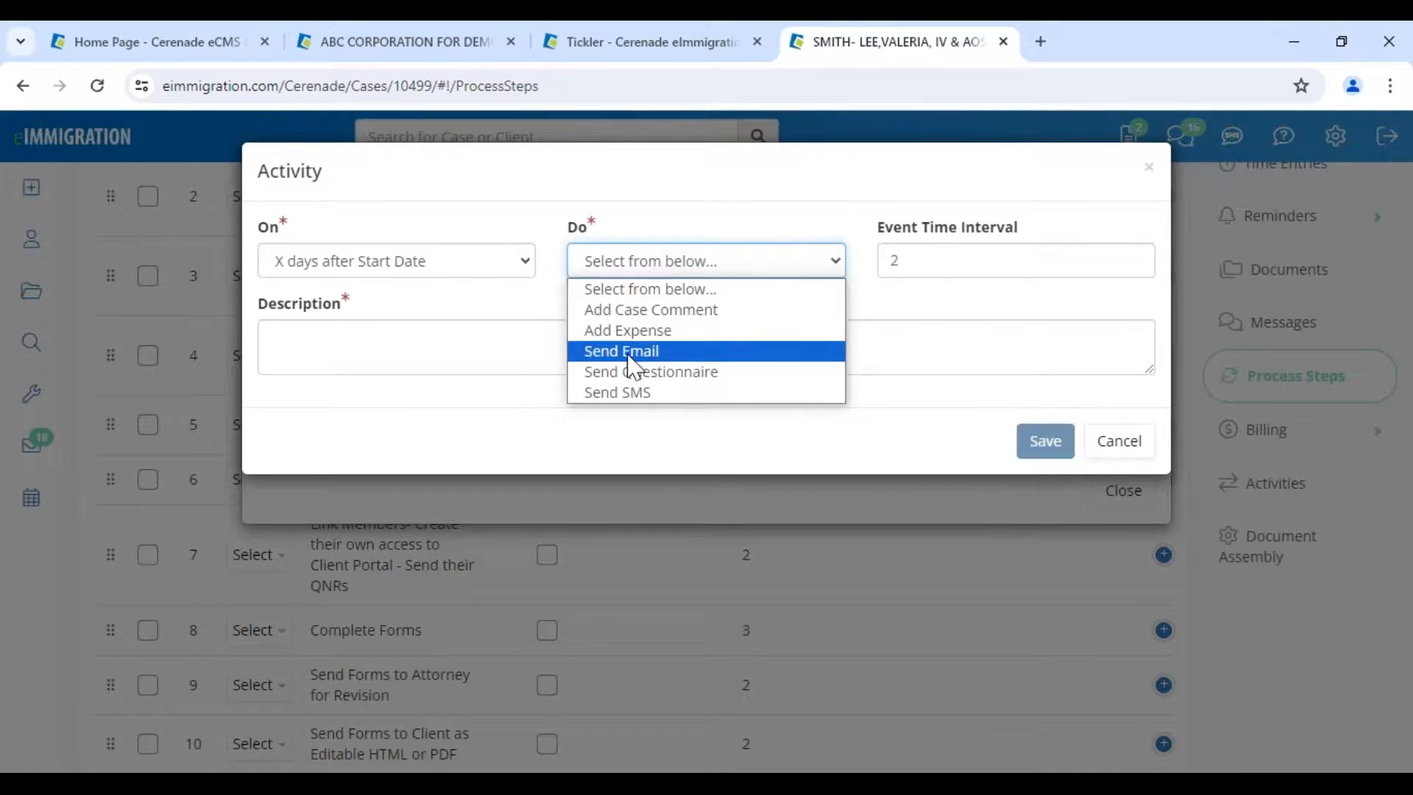
{"action": "left_click", "coordinate": [631, 358]}
{"action": "left_click", "coordinate": [363, 328]}
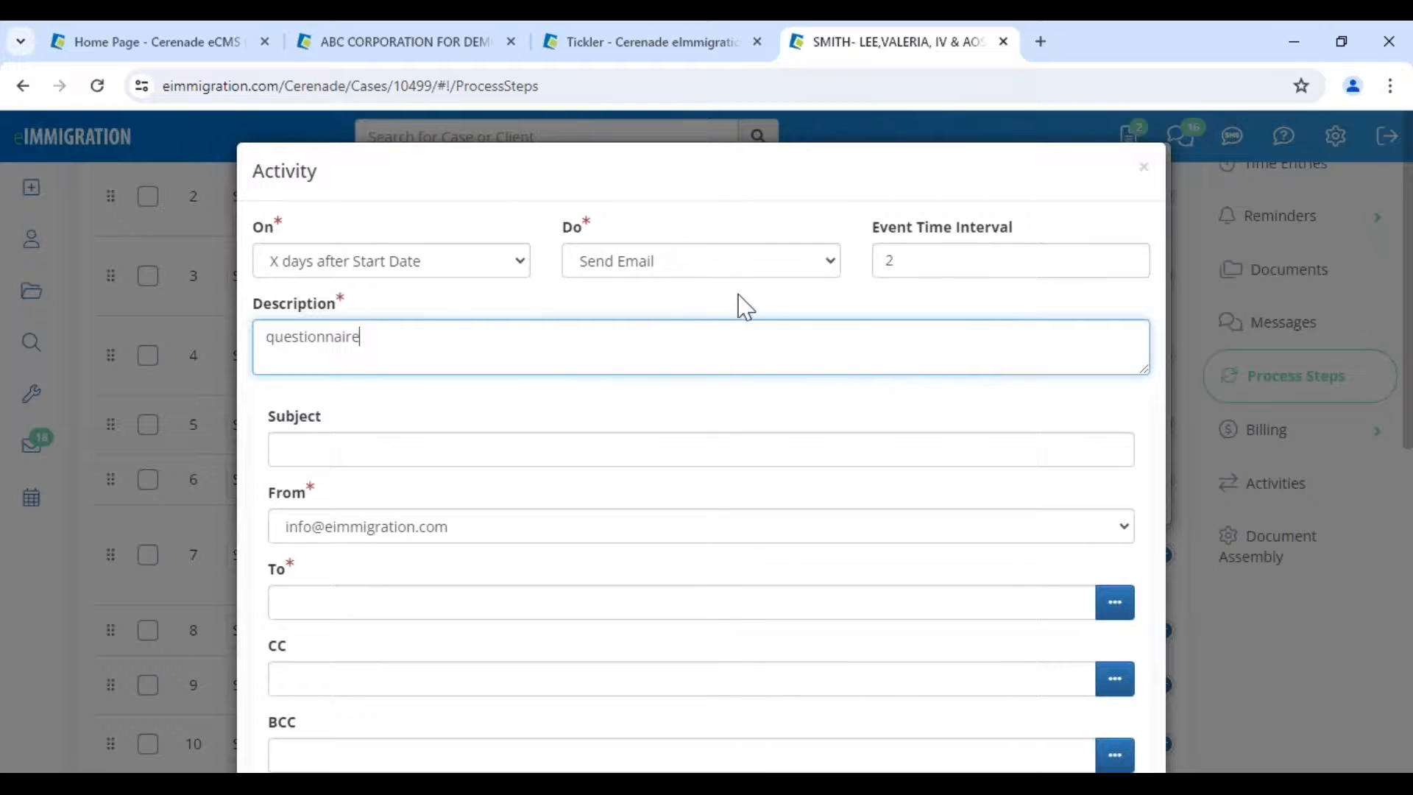
- Keep Send Email, highlight the Activity heading, and discard the draft activity unsaved
{"action": "left_click", "coordinate": [684, 259]}
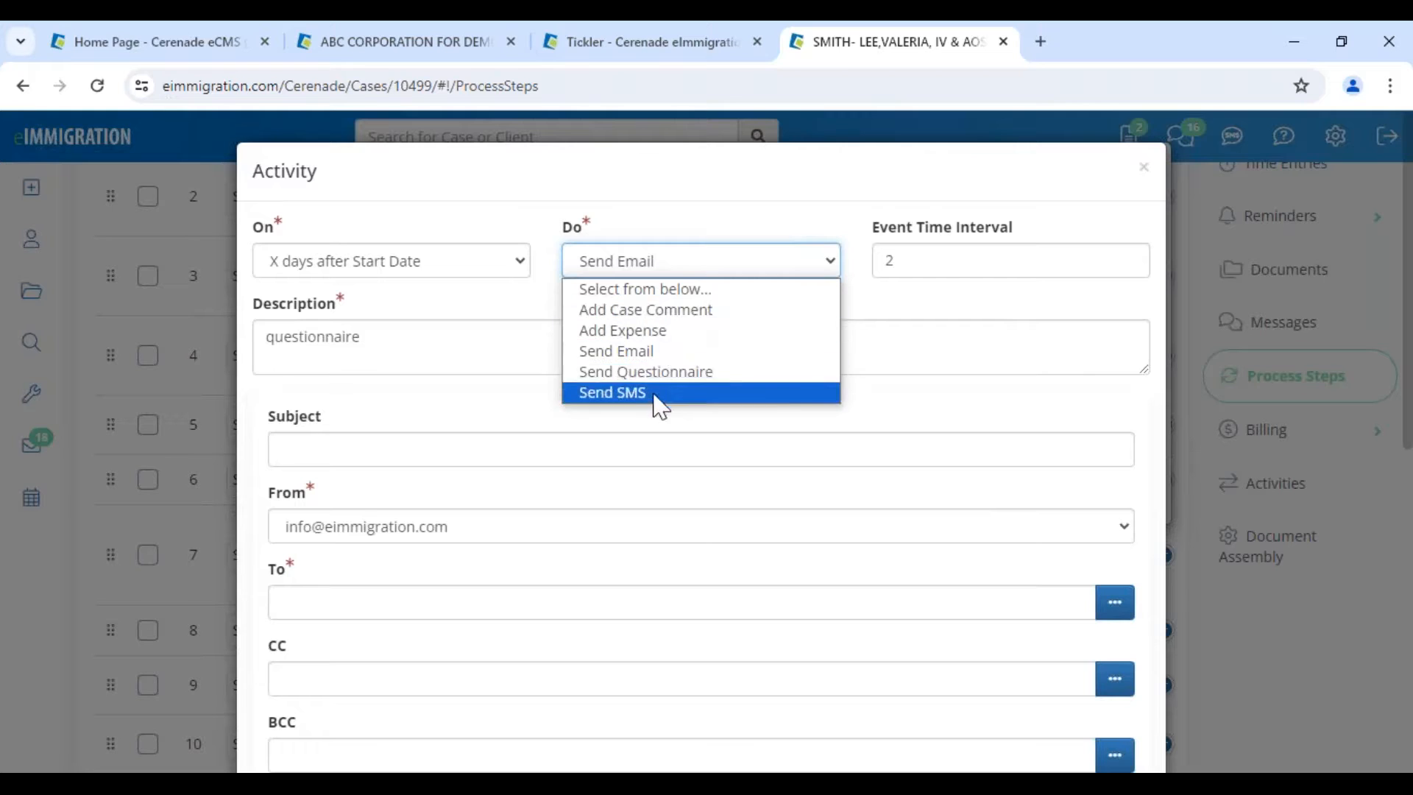
{"action": "left_click", "coordinate": [1072, 204]}
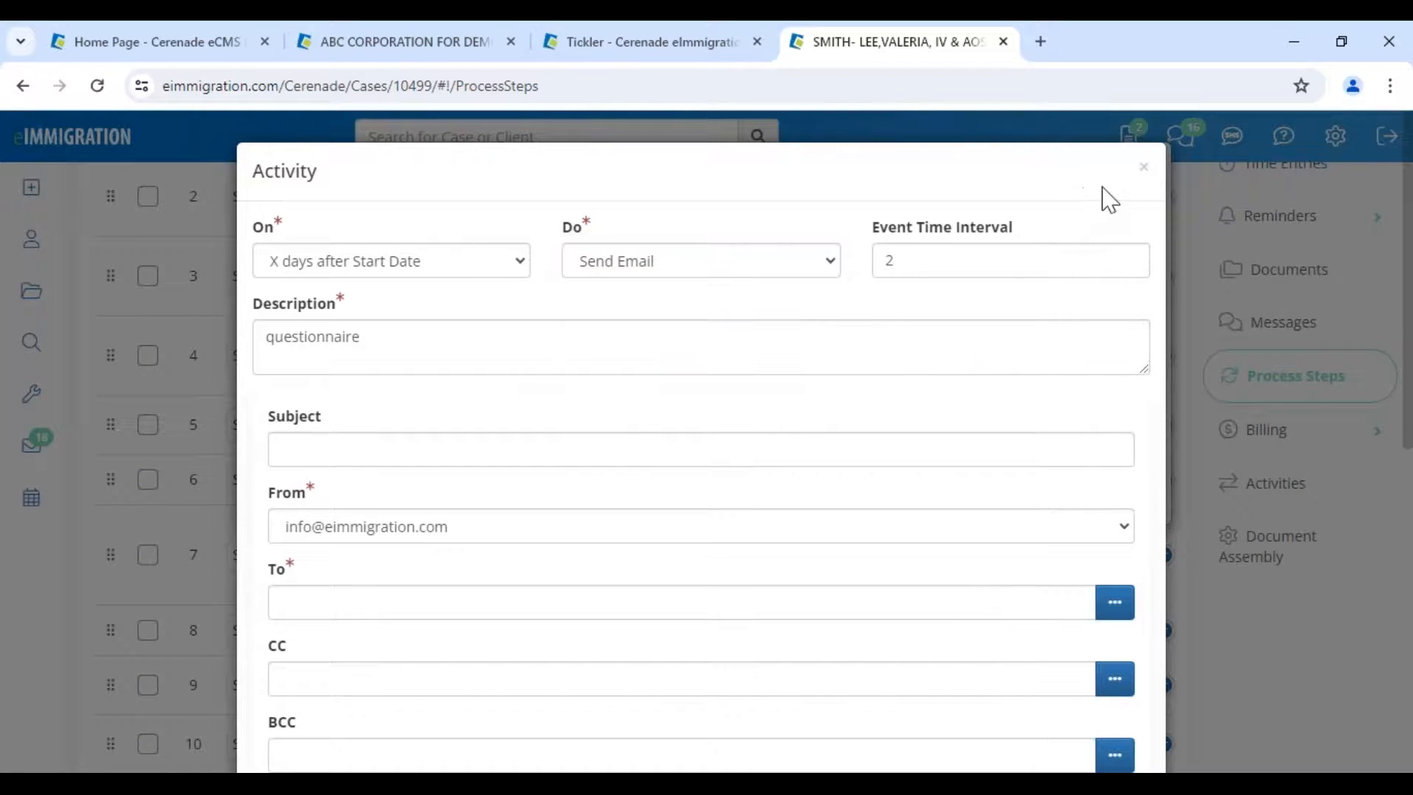
{"action": "left_click_drag", "start_coordinate": [262, 166], "coordinate": [418, 184]}
{"action": "left_click", "coordinate": [275, 179]}
{"action": "left_click_drag", "start_coordinate": [258, 170], "coordinate": [339, 184]}
{"action": "left_click", "coordinate": [332, 189]}
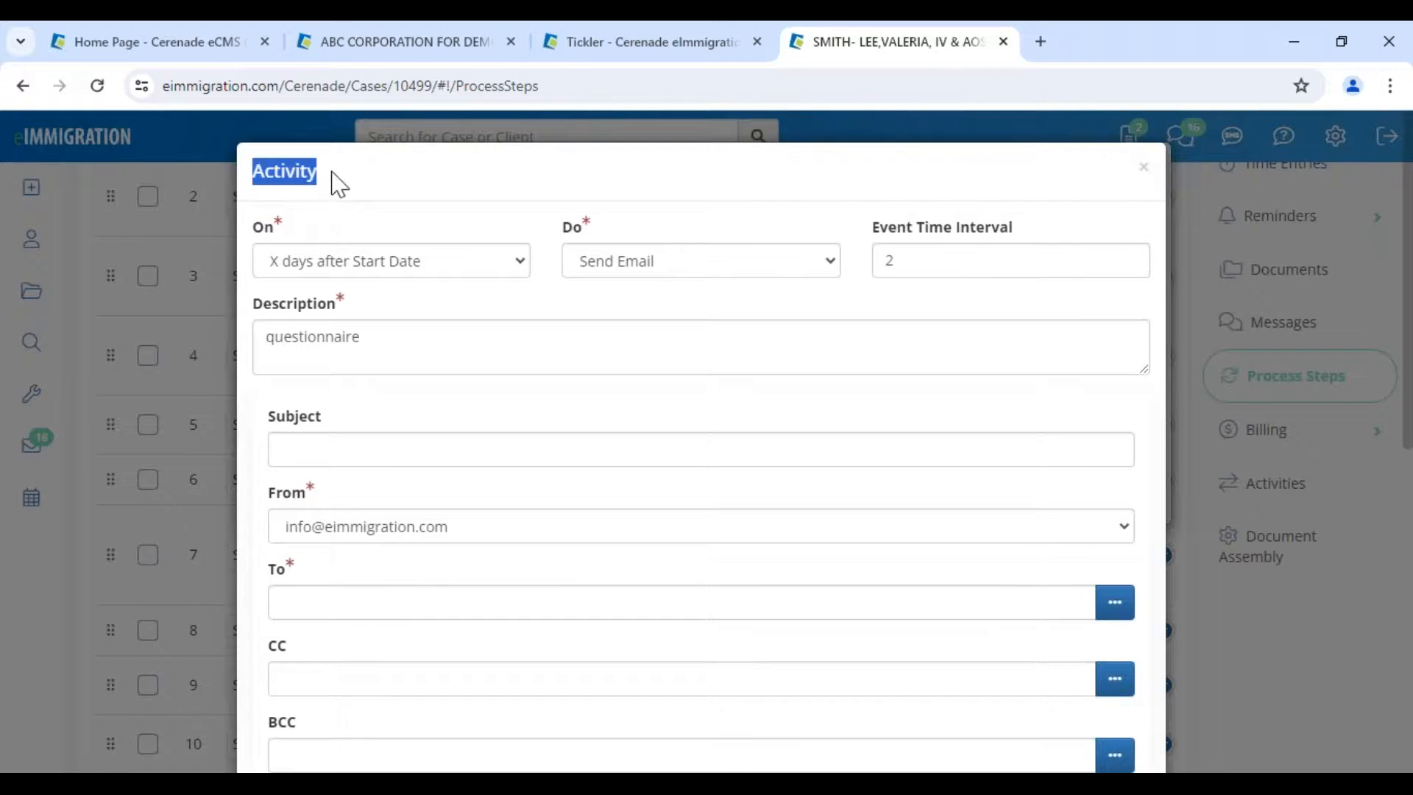
{"action": "left_click", "coordinate": [1145, 171]}
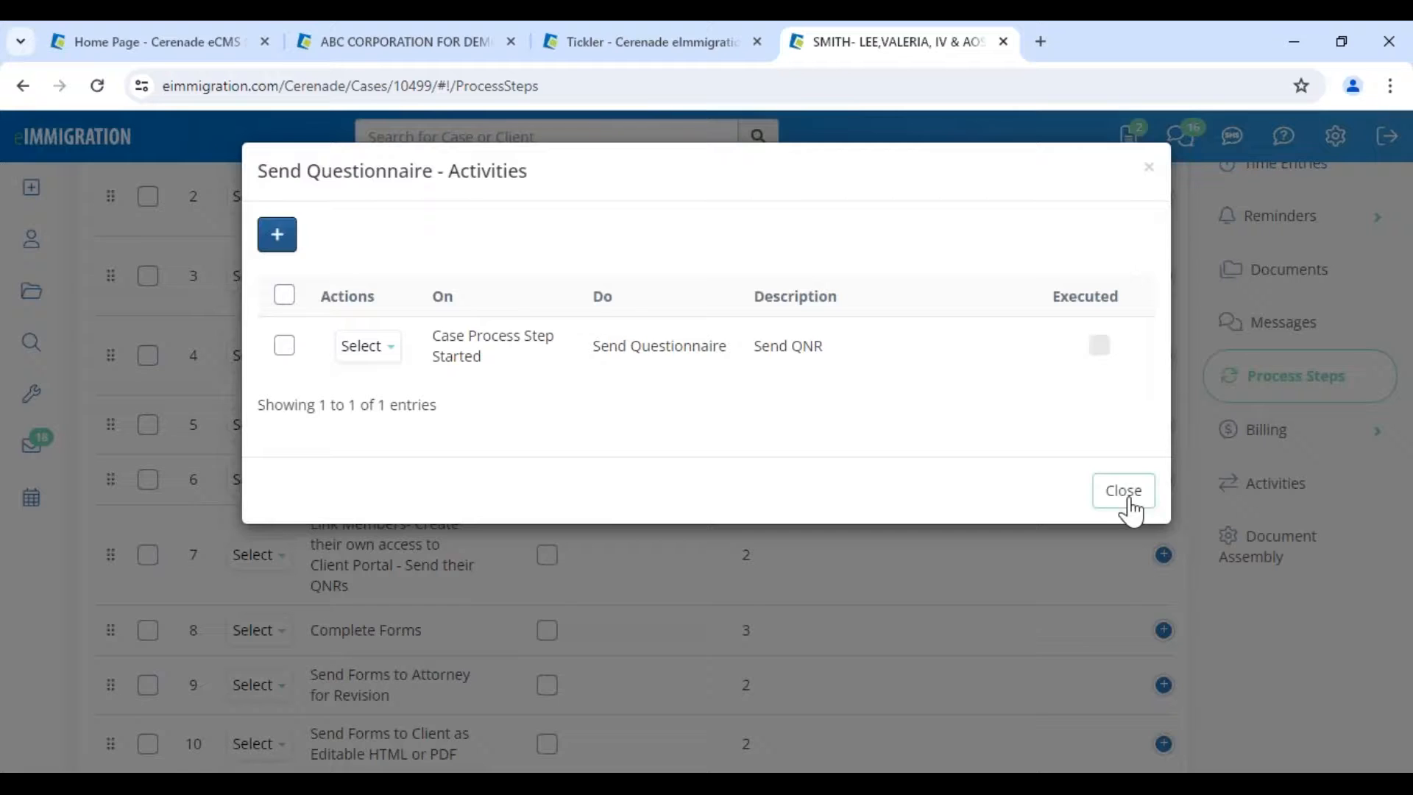
- Close the Send Questionnaire activities list and open Search > Standard Reports
{"action": "left_click", "coordinate": [1128, 500]}
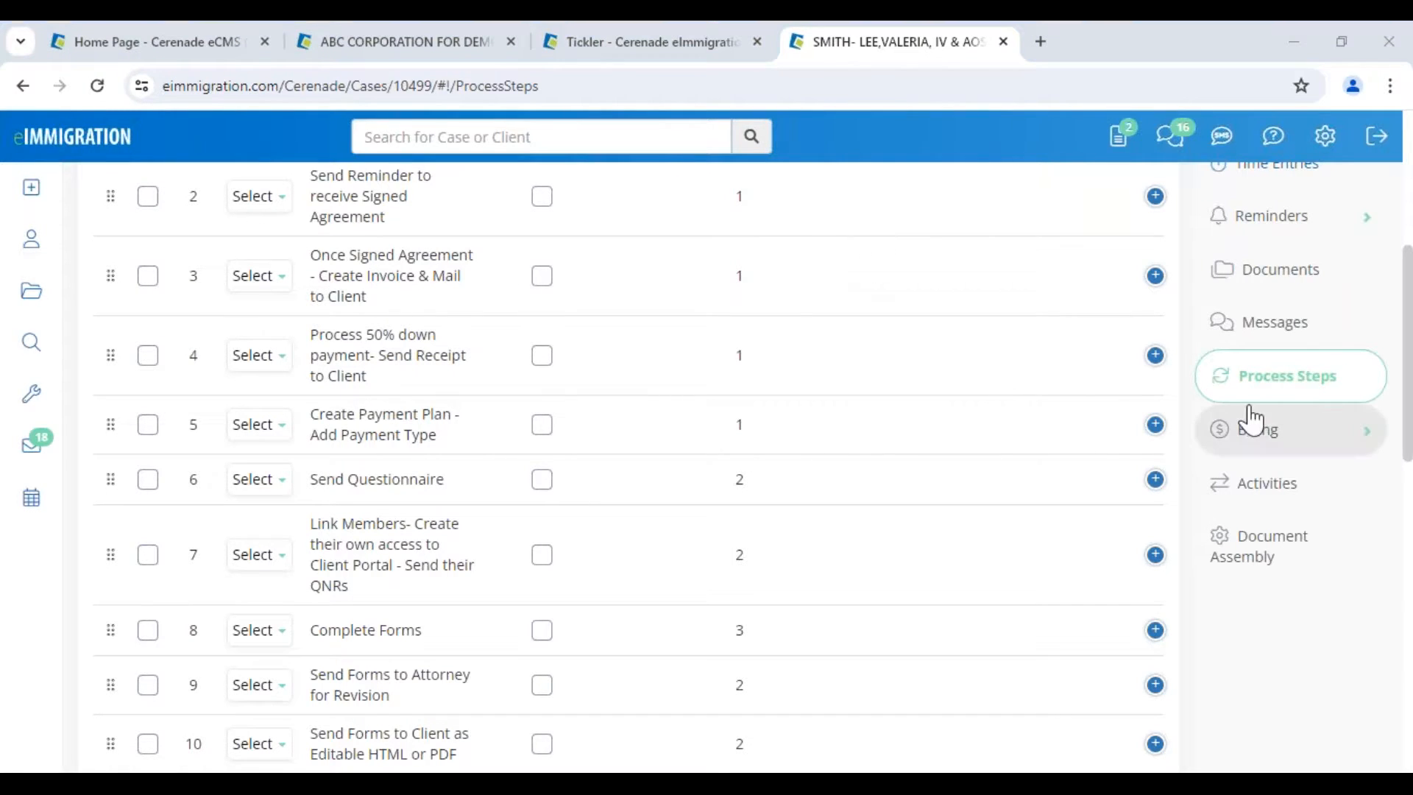
{"action": "scroll", "coordinate": [1252, 416], "scroll_direction": "up", "scroll_amount": 1}
{"action": "scroll", "coordinate": [1252, 416], "scroll_direction": "up", "scroll_amount": 4}
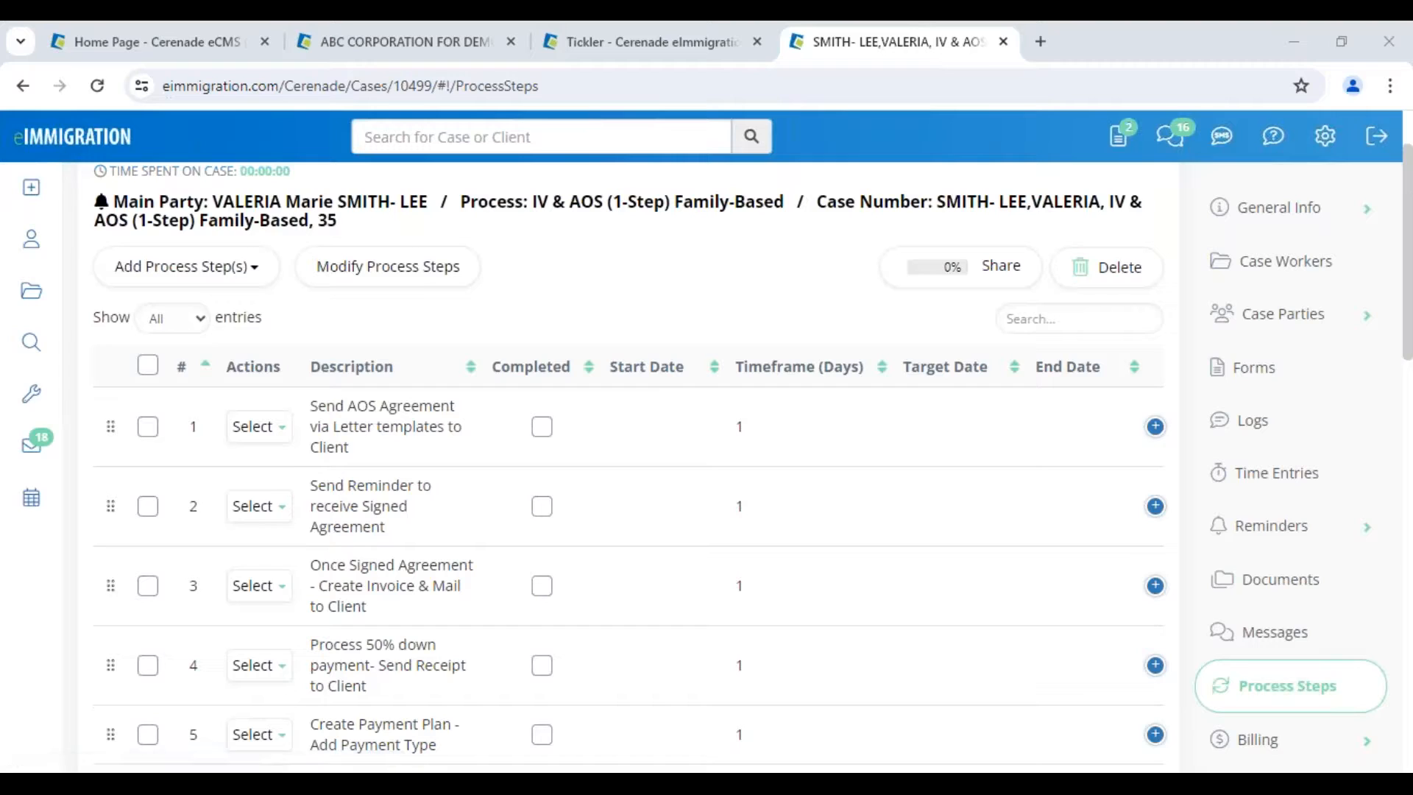
{"action": "left_click", "coordinate": [31, 395]}
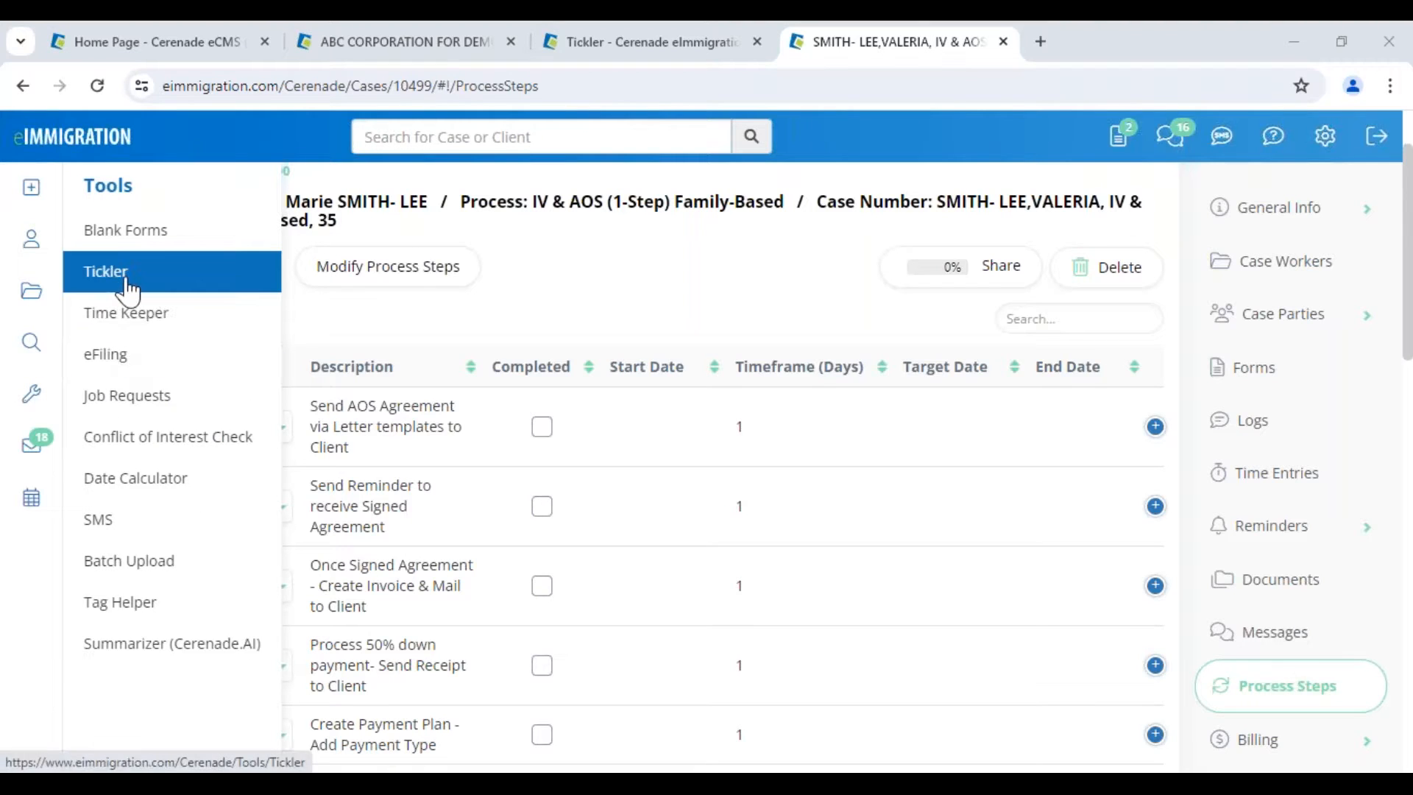
{"action": "left_click", "coordinate": [30, 342]}
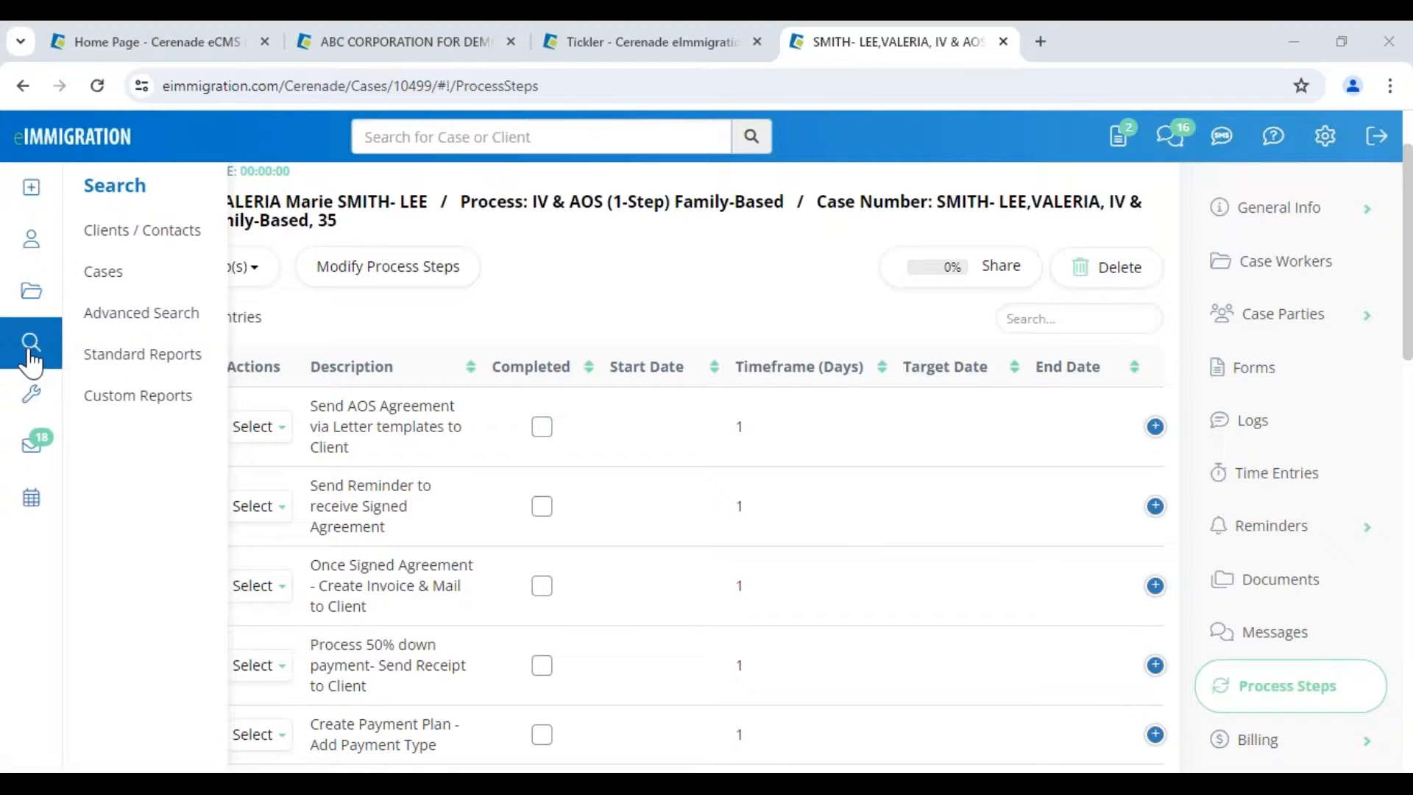
{"action": "left_click", "coordinate": [117, 356]}
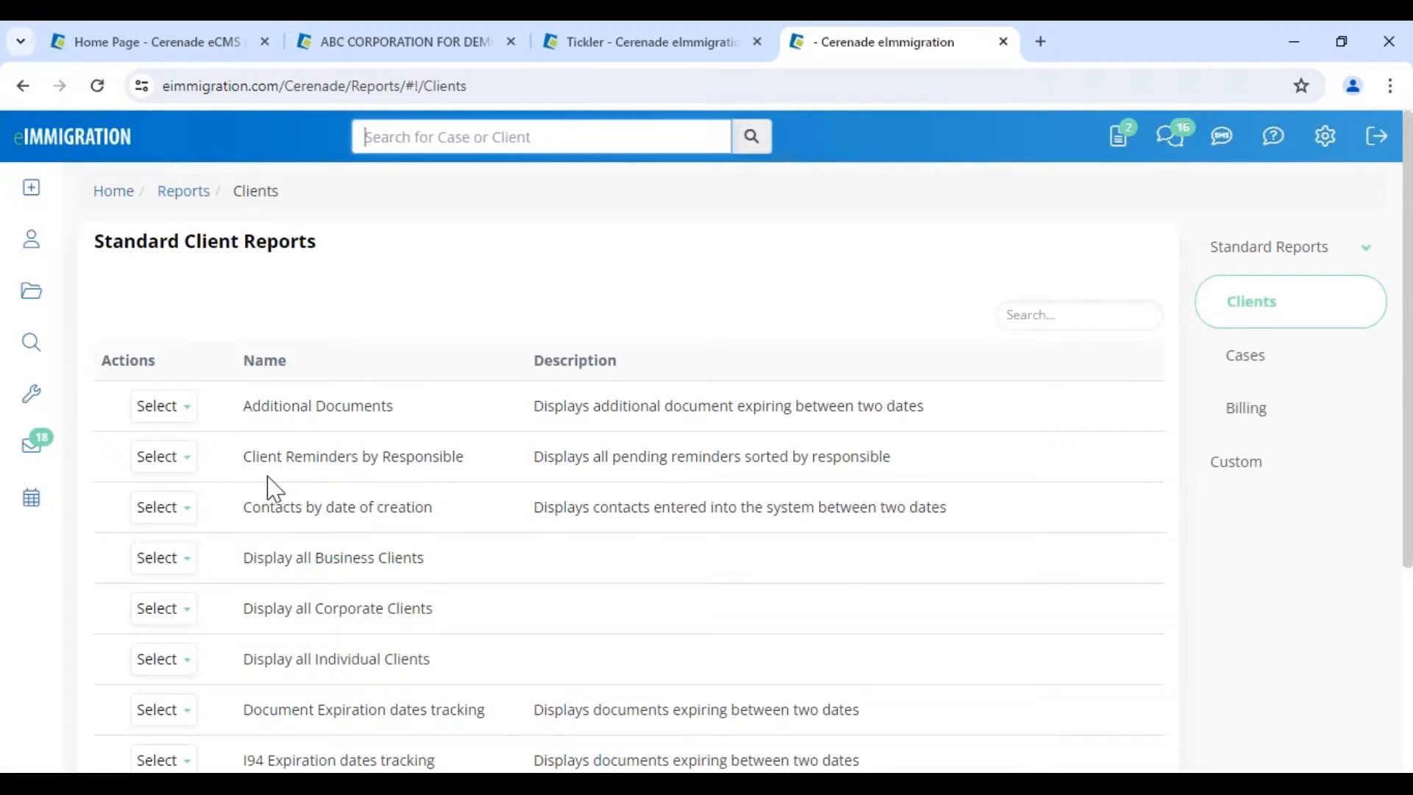
- Run the Client Reminders by Responsible report for one selected staff member
{"action": "left_click_drag", "start_coordinate": [260, 458], "coordinate": [453, 461]}
{"action": "left_click", "coordinate": [163, 462]}
{"action": "left_click", "coordinate": [169, 496]}
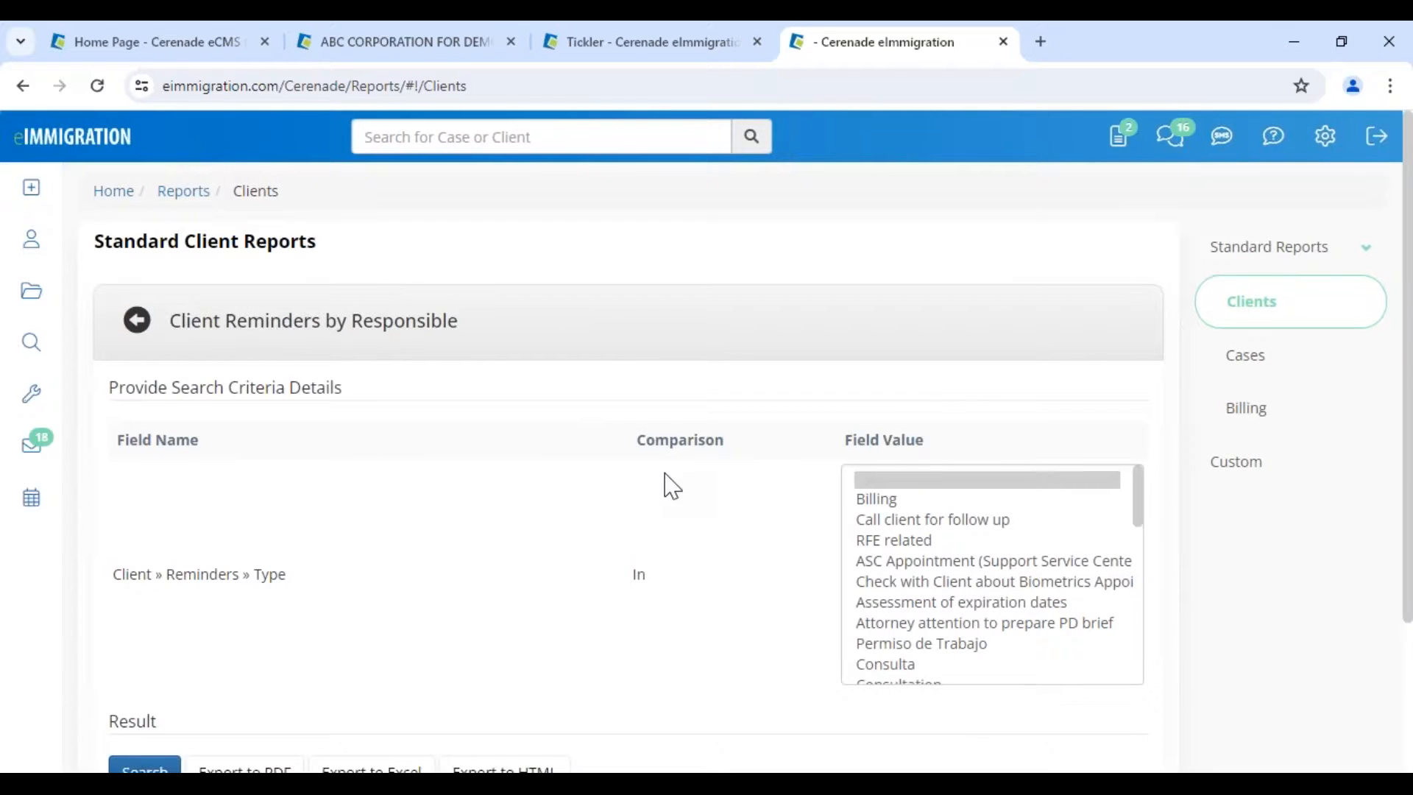
{"action": "scroll", "coordinate": [810, 669], "scroll_direction": "down", "scroll_amount": 3}
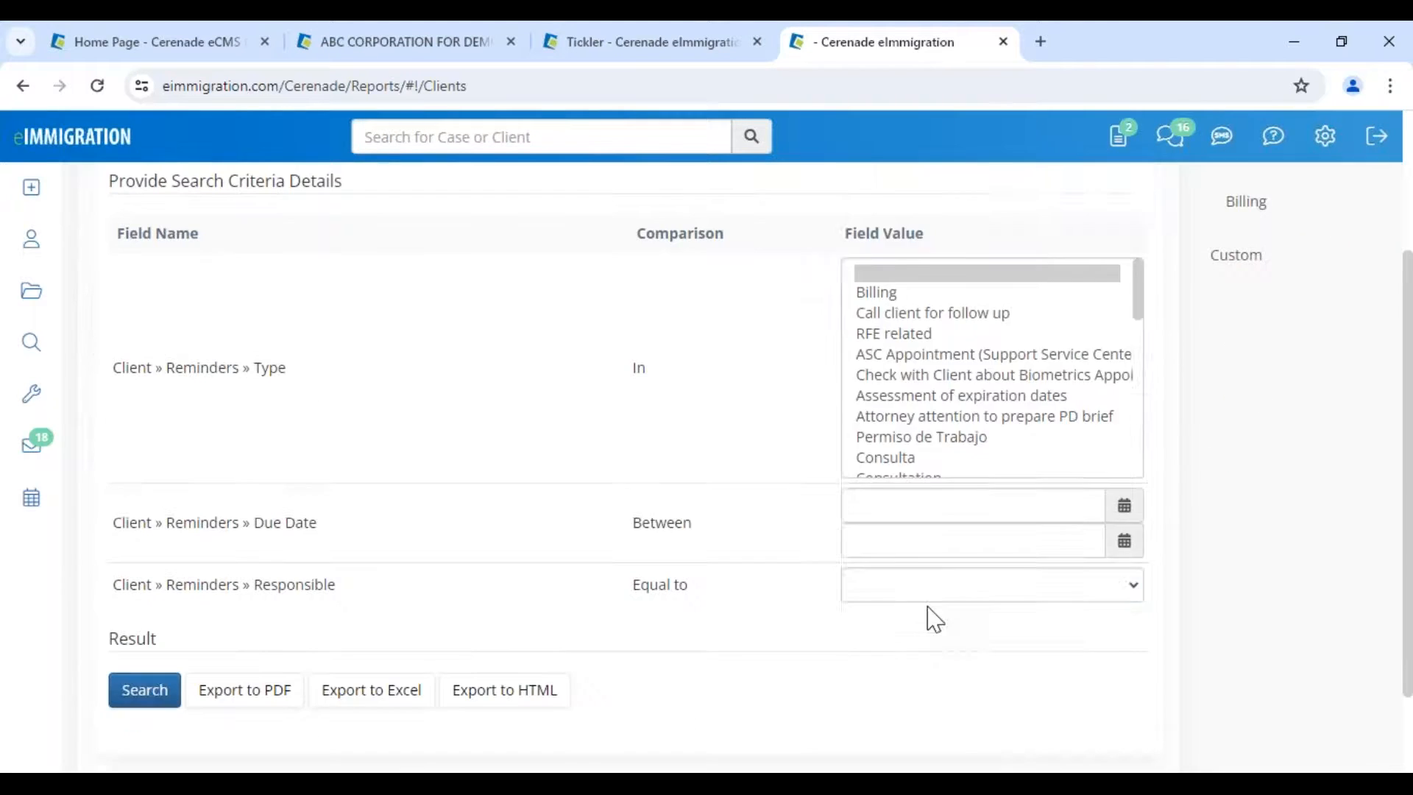
{"action": "left_click", "coordinate": [934, 586]}
{"action": "scroll", "coordinate": [920, 515], "scroll_direction": "down", "scroll_amount": 10}
{"action": "scroll", "coordinate": [920, 508], "scroll_direction": "down", "scroll_amount": 10}
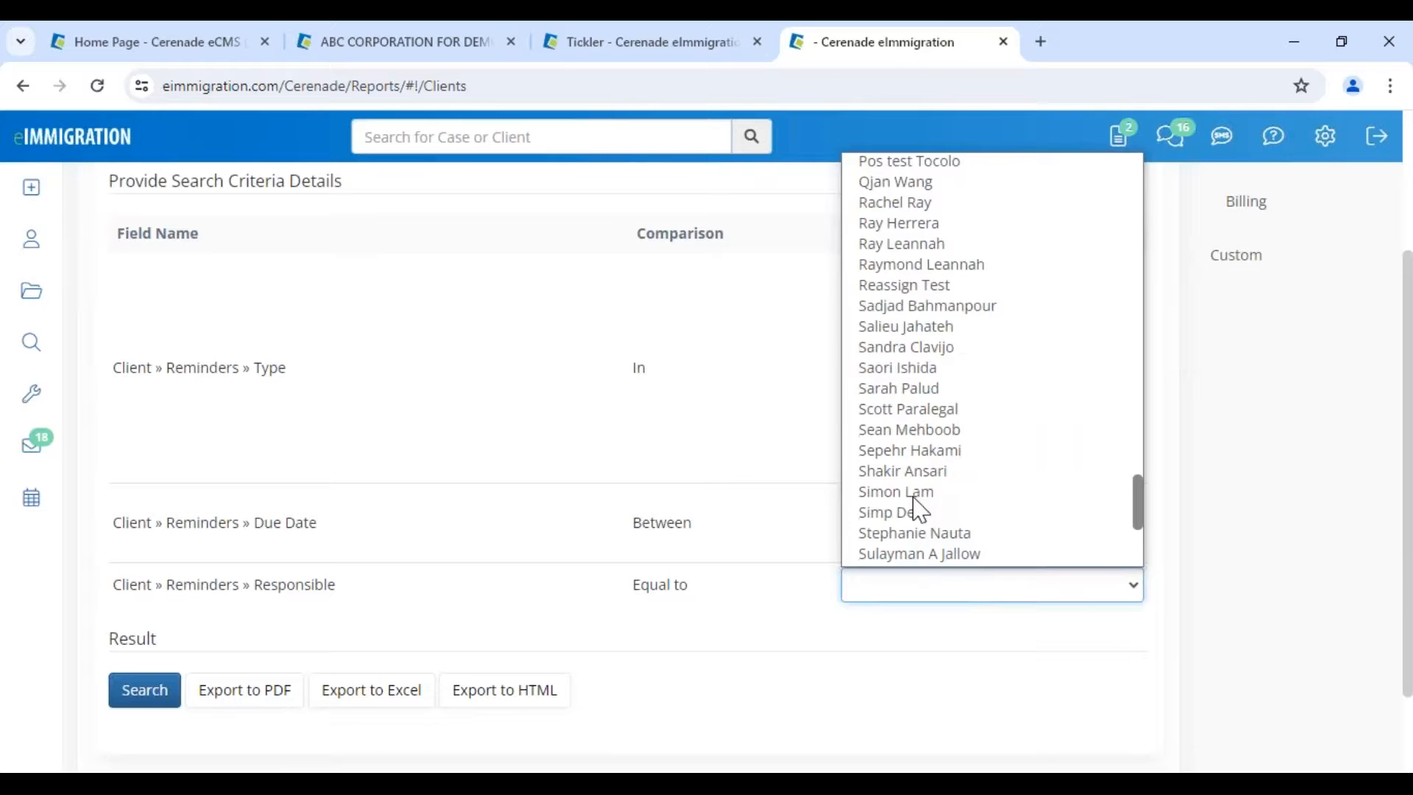
{"action": "left_click", "coordinate": [916, 515]}
{"action": "left_click", "coordinate": [145, 700]}
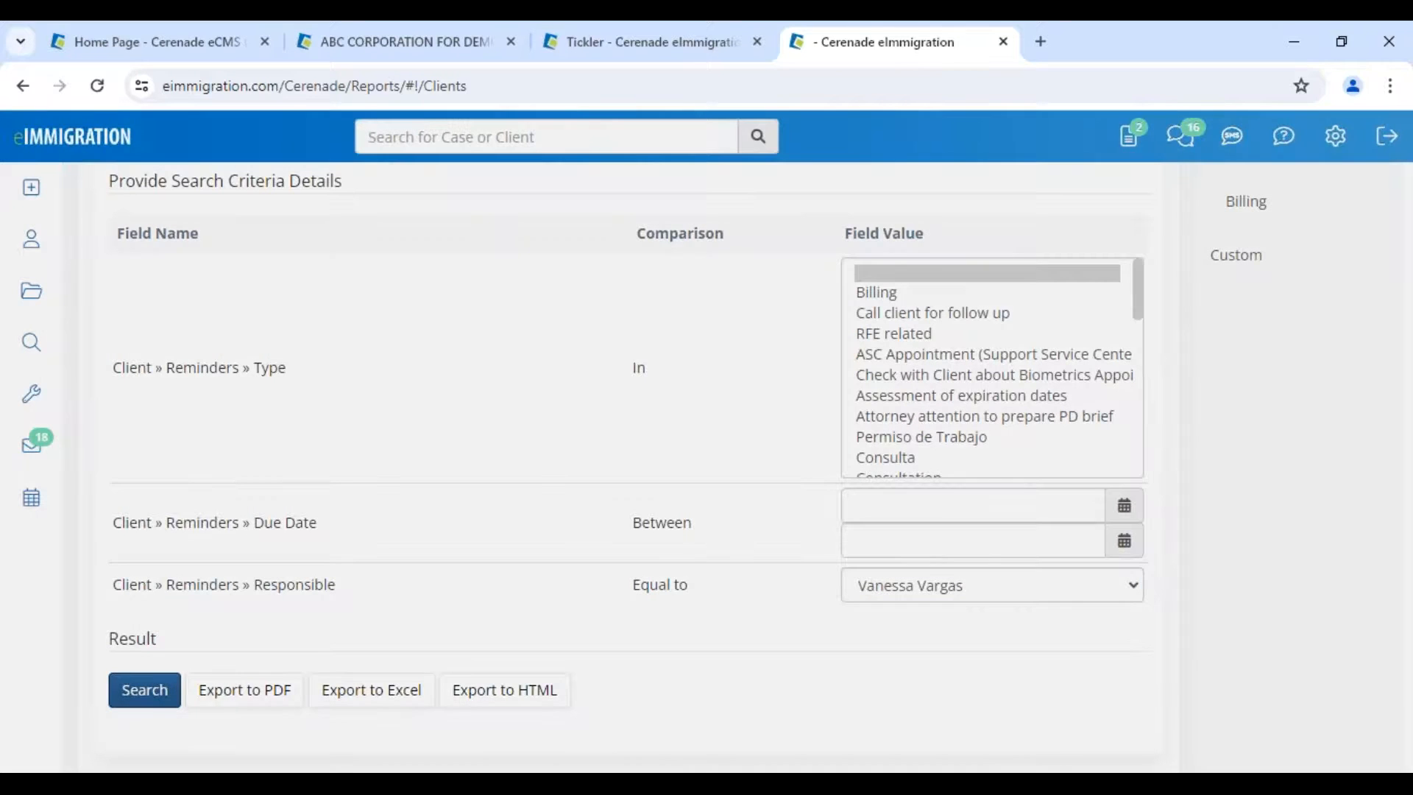
- Scroll through the 31 reminders returned, then return to the Home page
{"action": "scroll", "coordinate": [747, 633], "scroll_direction": "down", "scroll_amount": 5}
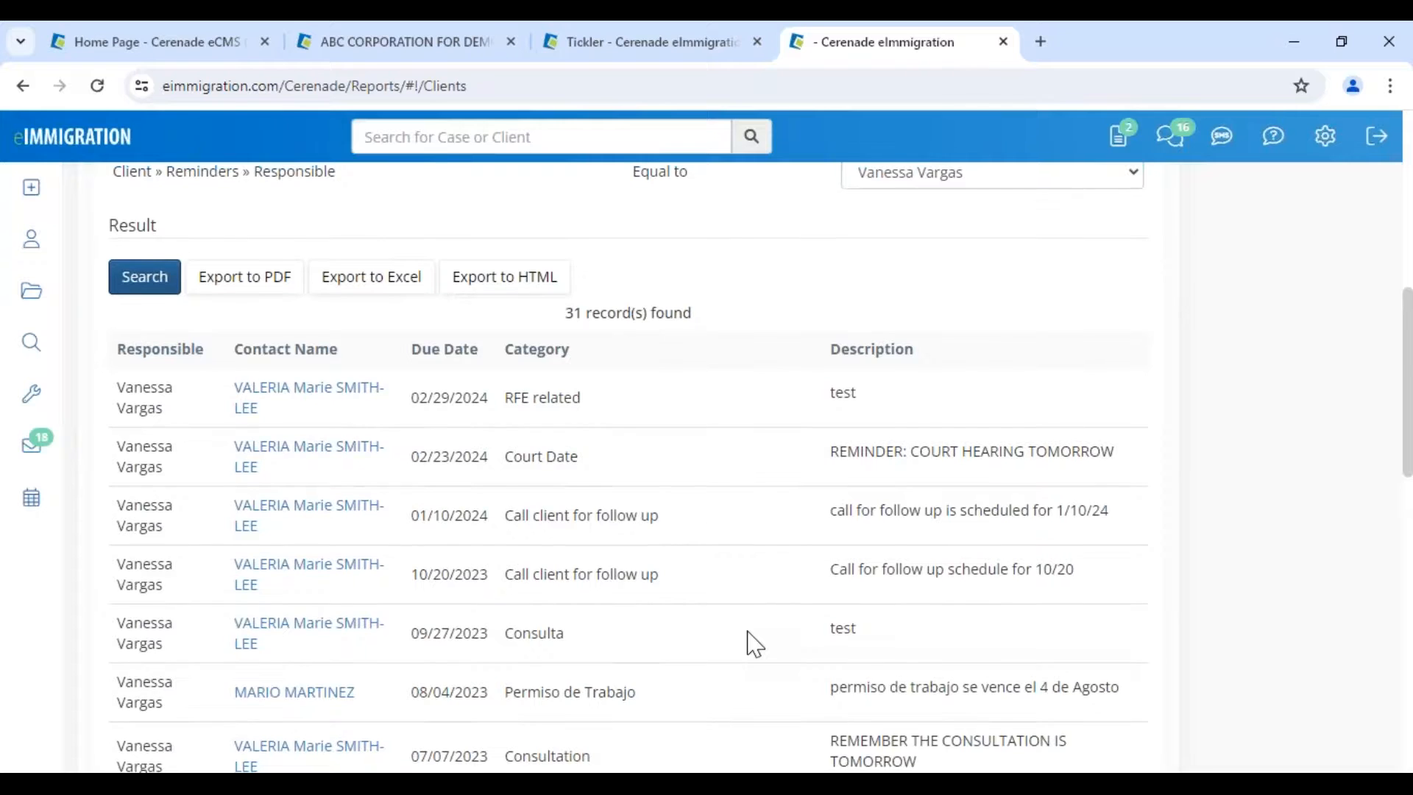
{"action": "scroll", "coordinate": [751, 642], "scroll_direction": "down", "scroll_amount": 3}
{"action": "scroll", "coordinate": [751, 642], "scroll_direction": "up", "scroll_amount": 5}
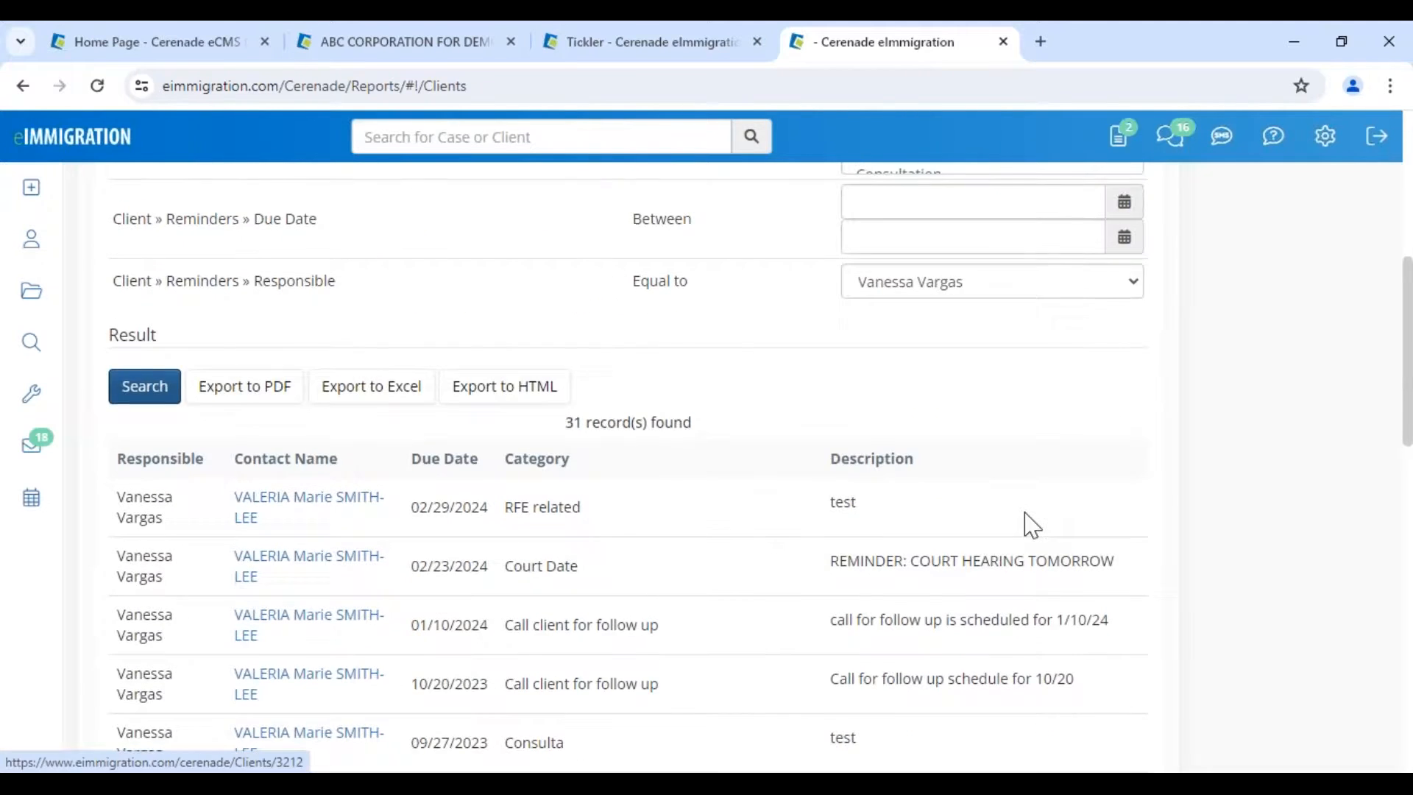
{"action": "scroll", "coordinate": [770, 410], "scroll_direction": "up", "scroll_amount": 7}
{"action": "left_click", "coordinate": [74, 137]}
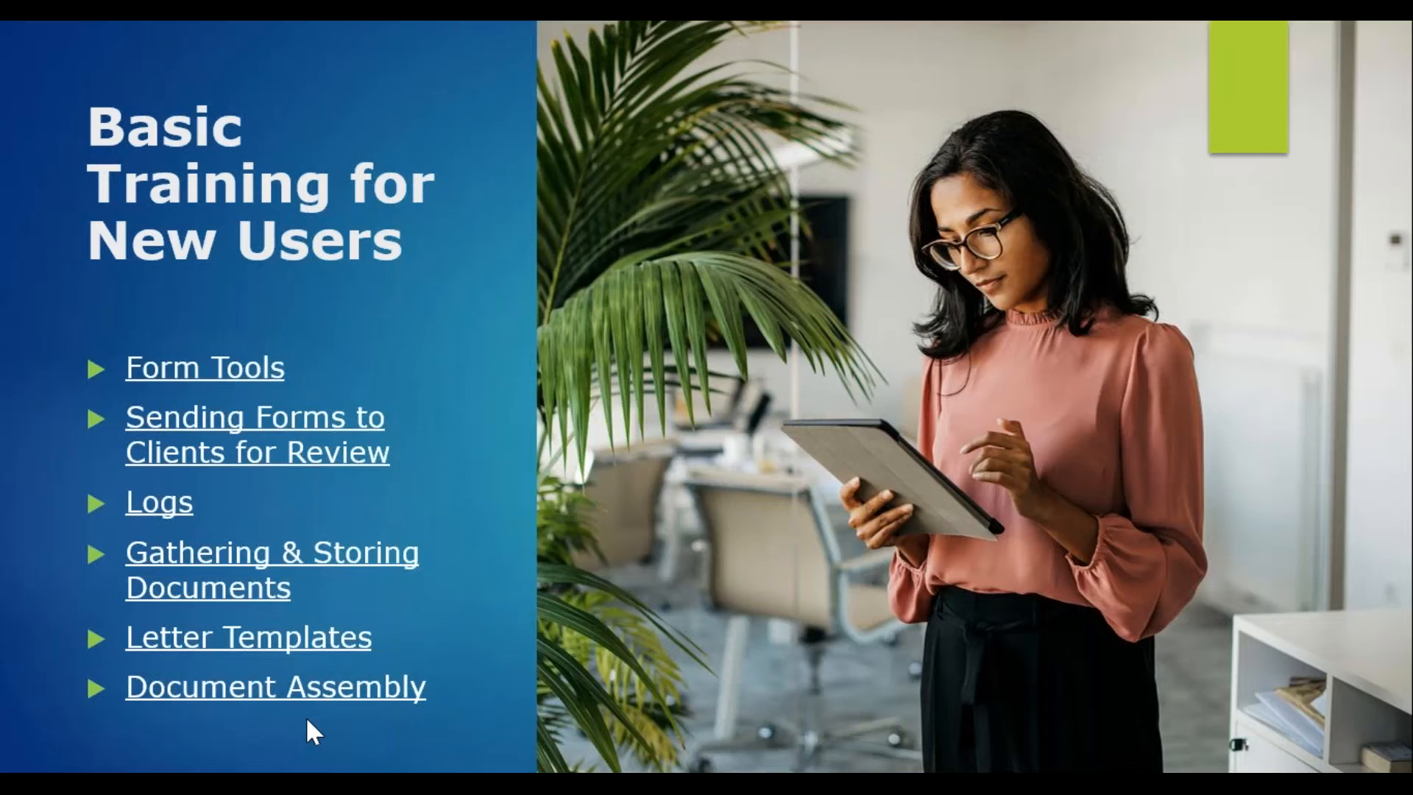
- Advance to Resources & Support, revealing phone support M-F 8-5 PM PST and 24/7 email
{"action": "left_click", "coordinate": [306, 717]}
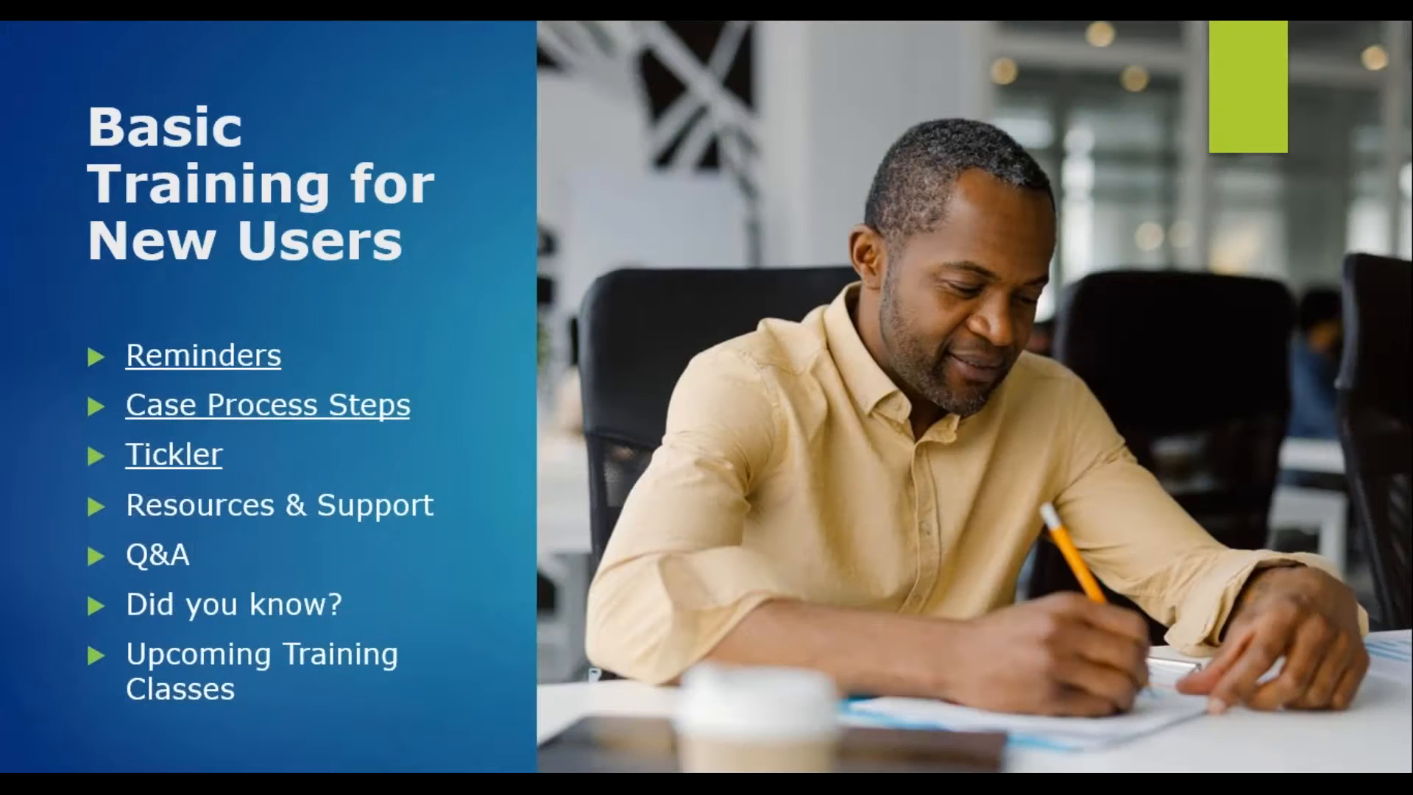
{"action": "left_click", "coordinate": [83, 593]}
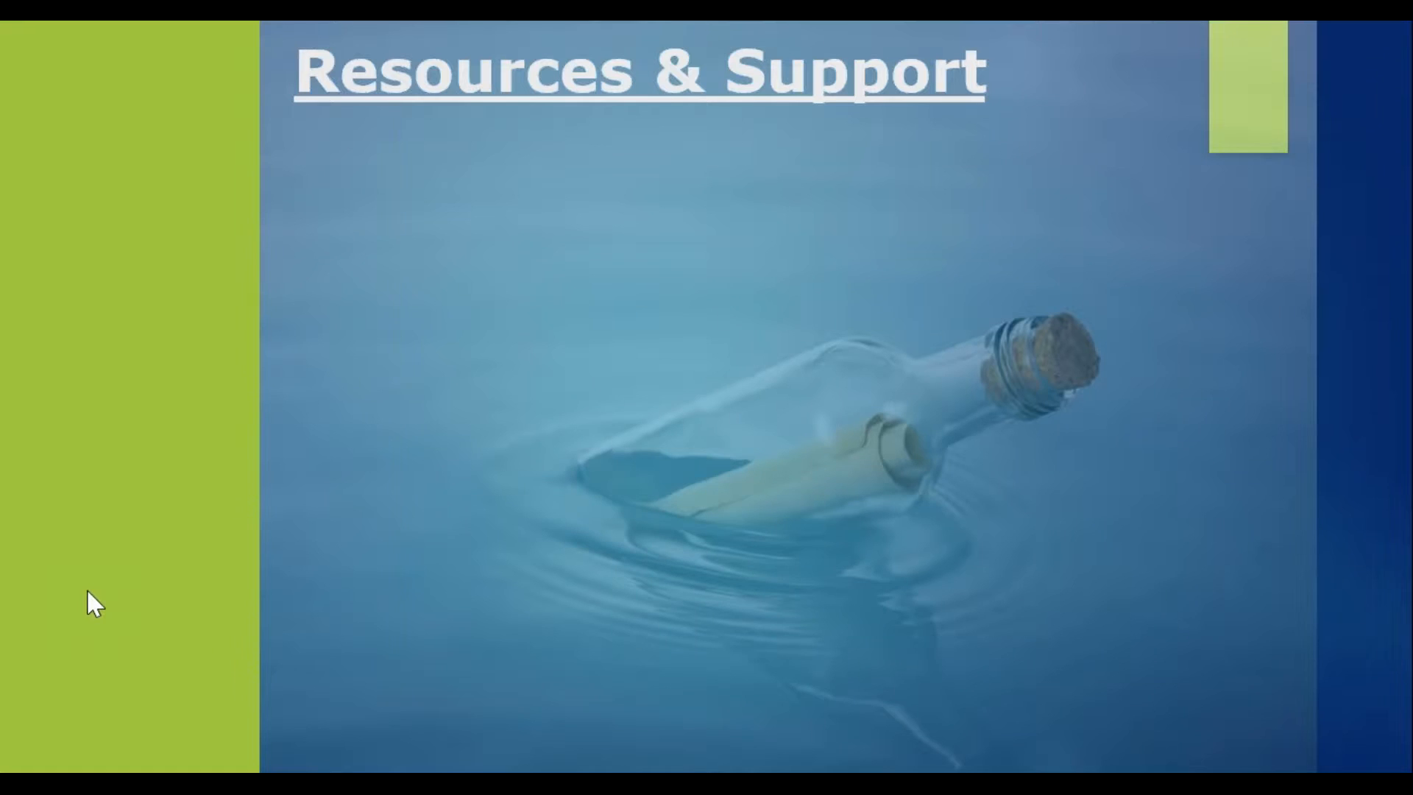
{"action": "left_click", "coordinate": [87, 590]}
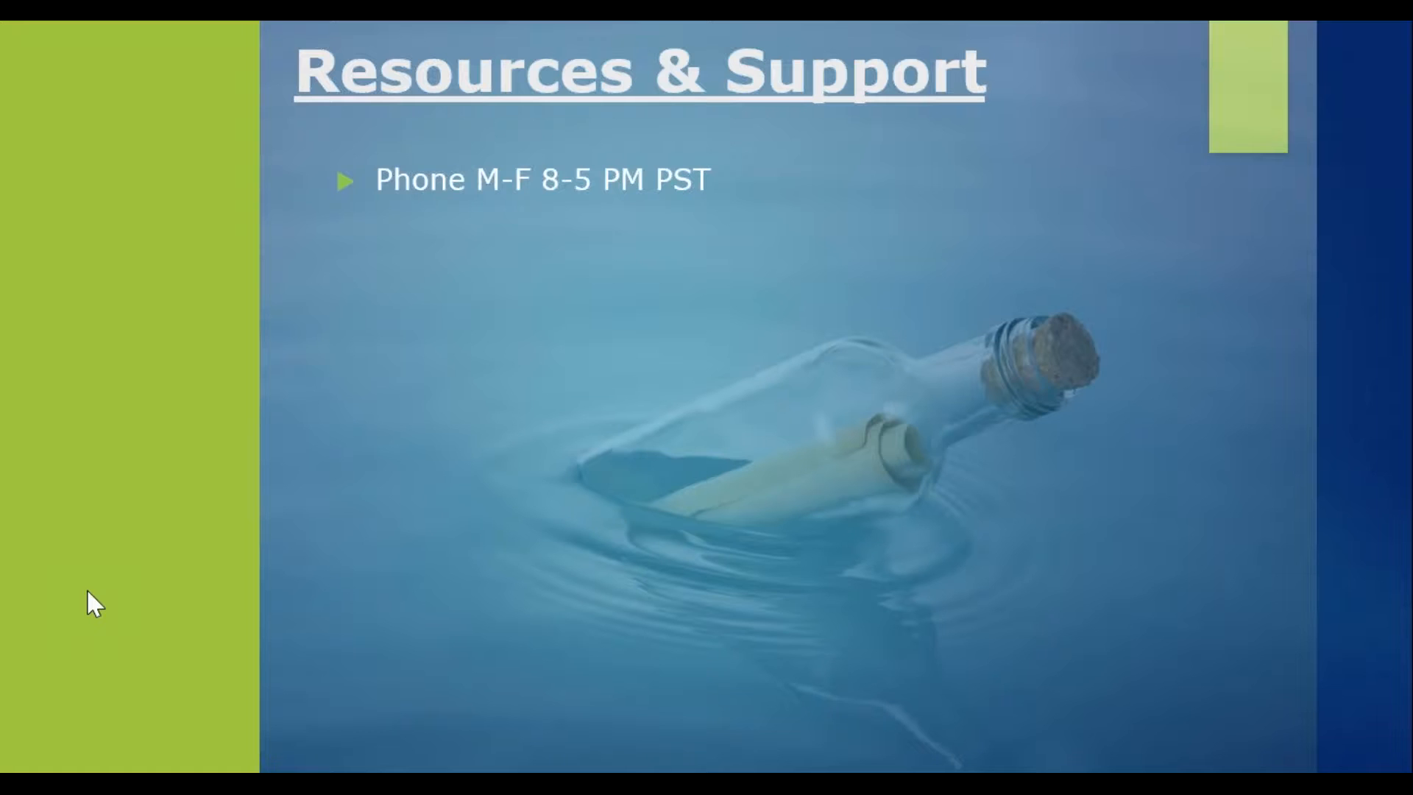
{"action": "left_click", "coordinate": [87, 590]}
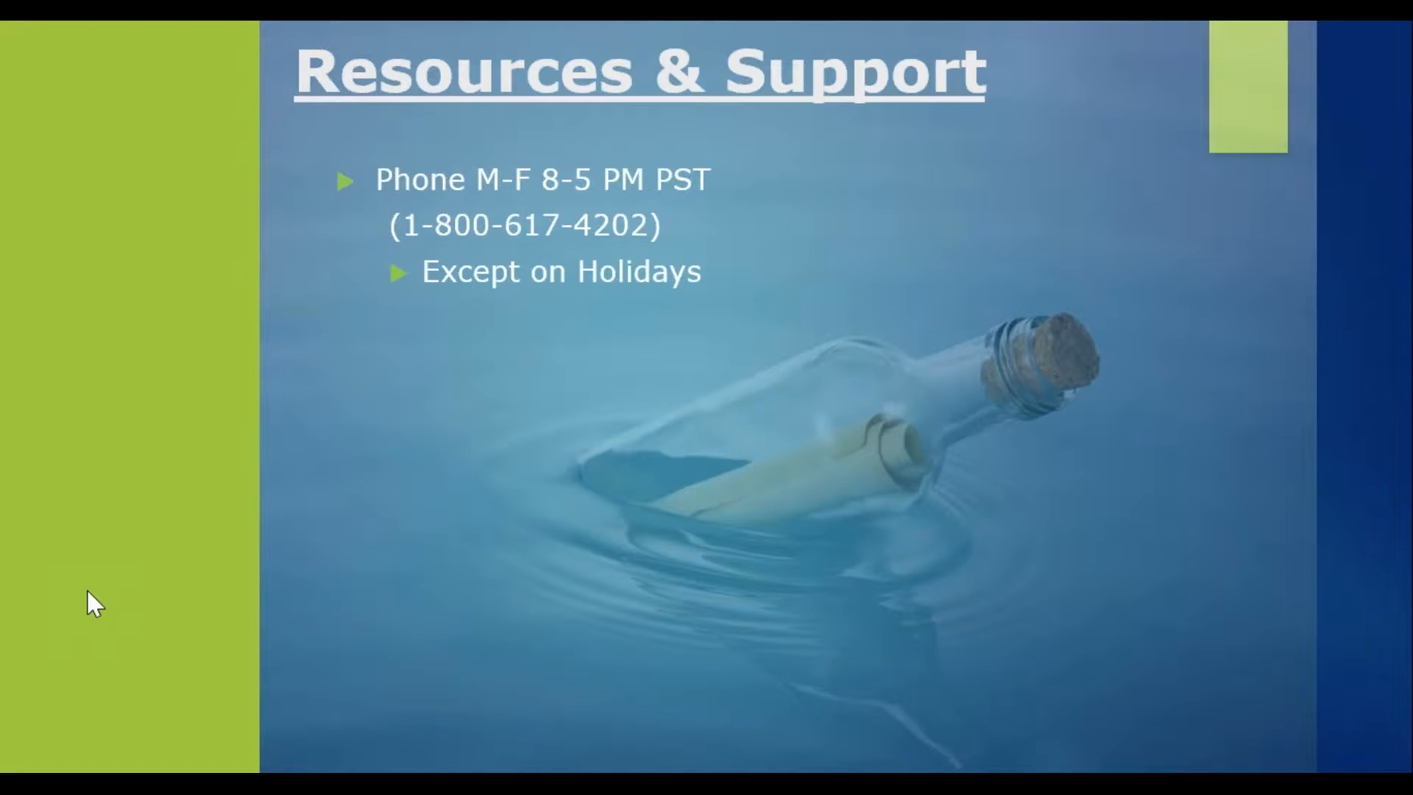
{"action": "key", "text": "space"}
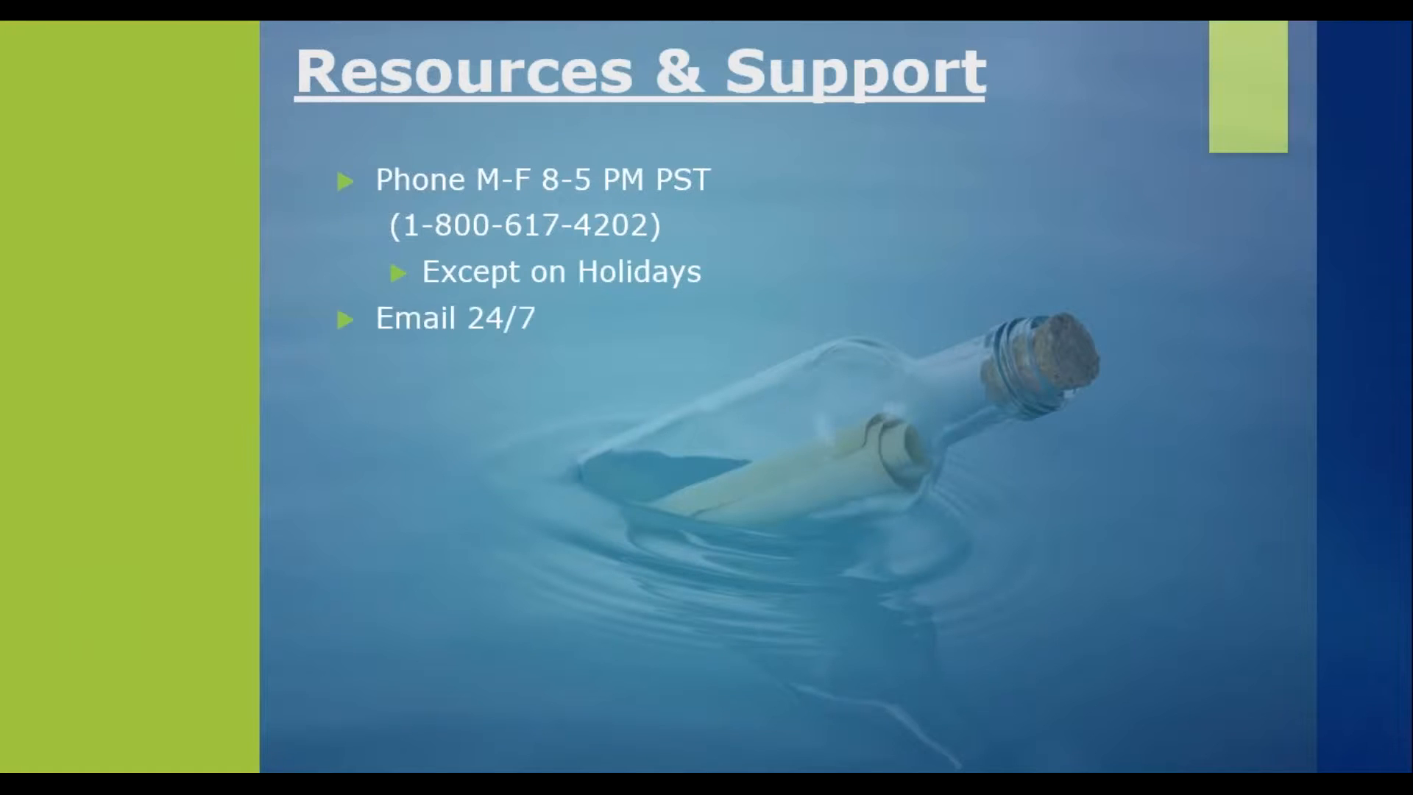